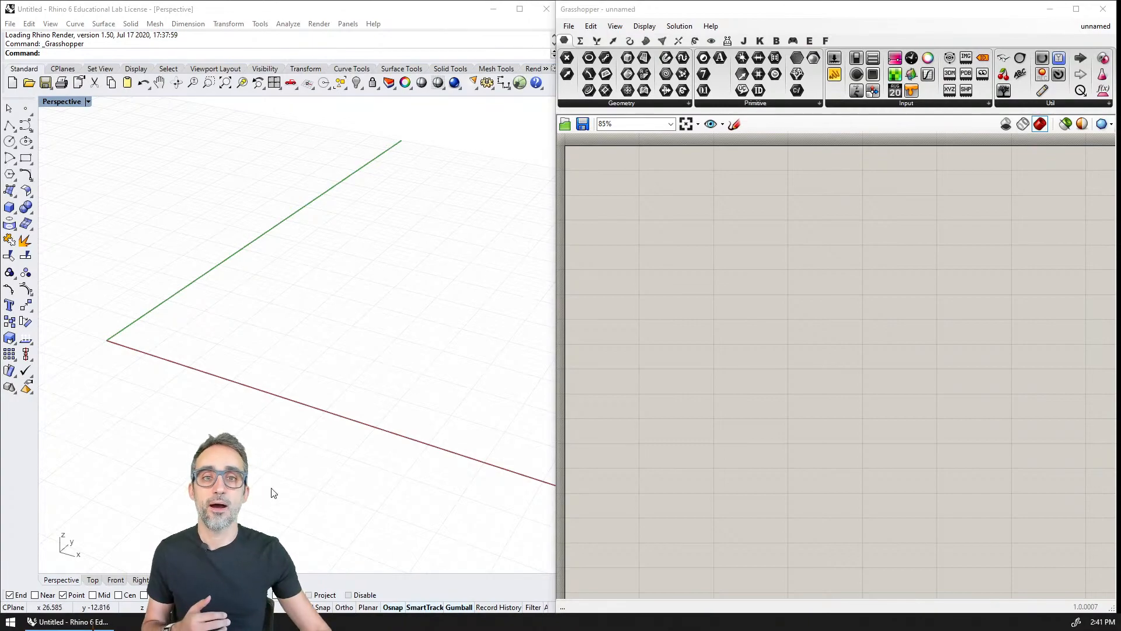
Step: Place a Unit X vector component on the empty Grasshopper canvas
{"action": "left_click", "coordinate": [716, 208]}
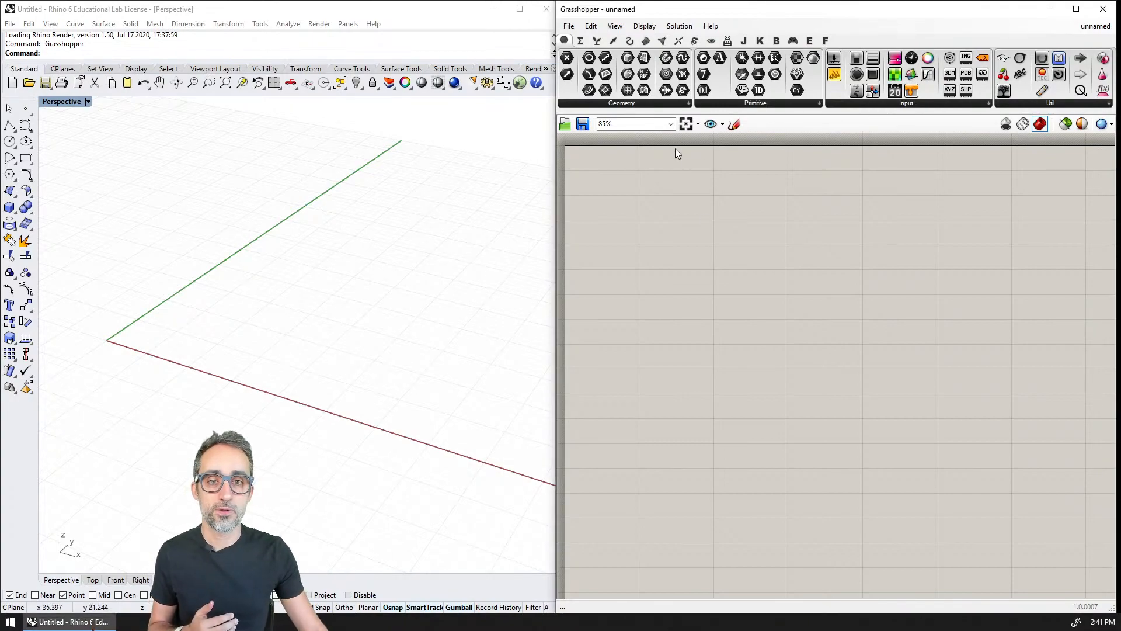
{"action": "left_click", "coordinate": [612, 39]}
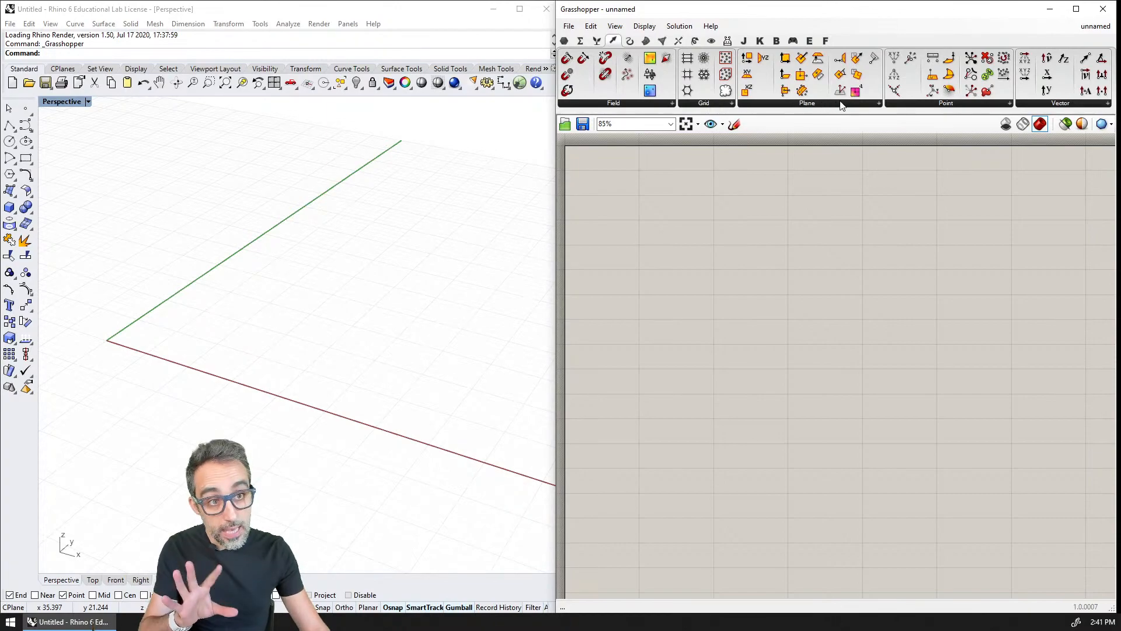
{"action": "left_click", "coordinate": [1047, 105]}
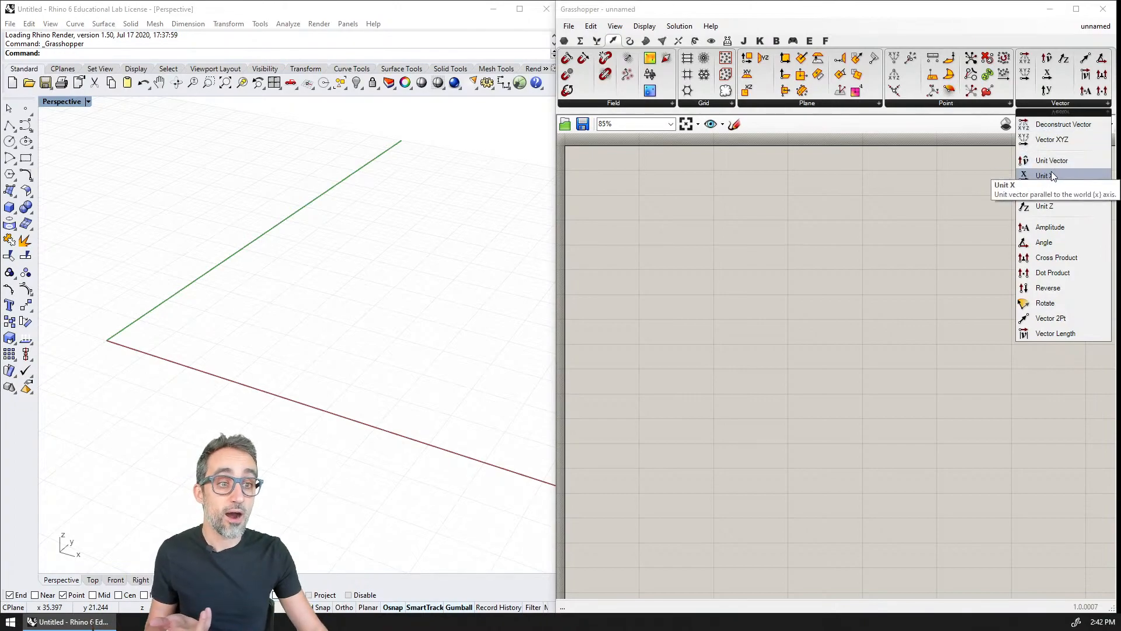
{"action": "left_click_drag", "start_coordinate": [1054, 179], "coordinate": [718, 236]}
{"action": "scroll", "coordinate": [741, 209], "scroll_direction": "up", "scroll_amount": 3}
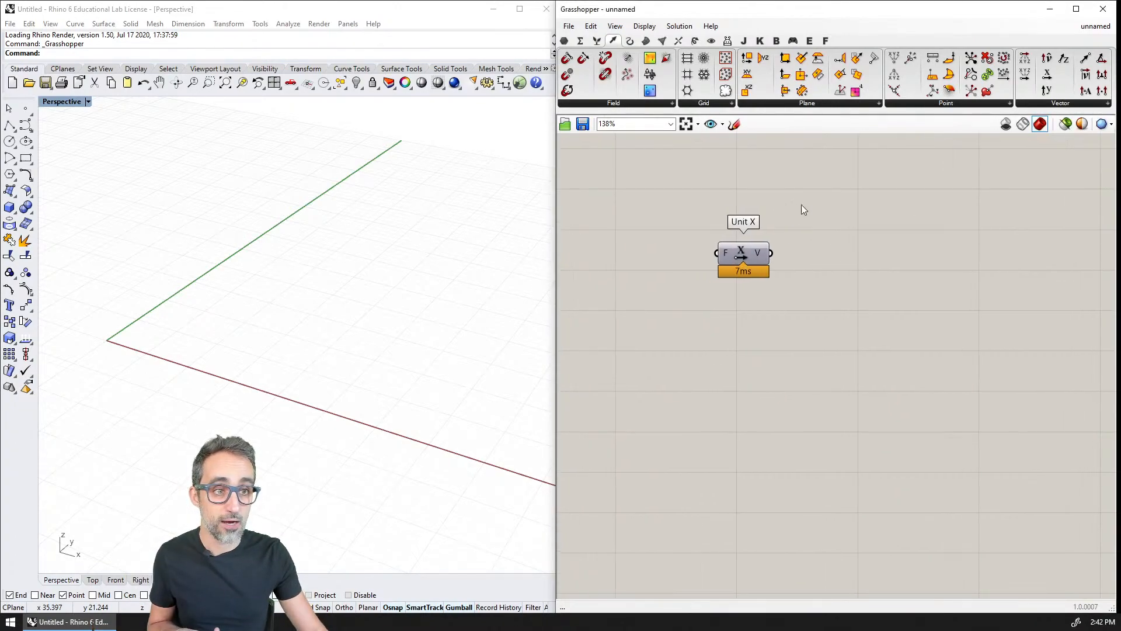
Step: Add Unit Y and Unit Z components below Unit X and align all three in a column
{"action": "left_click", "coordinate": [1048, 108]}
{"action": "left_click_drag", "start_coordinate": [1051, 188], "coordinate": [758, 323]}
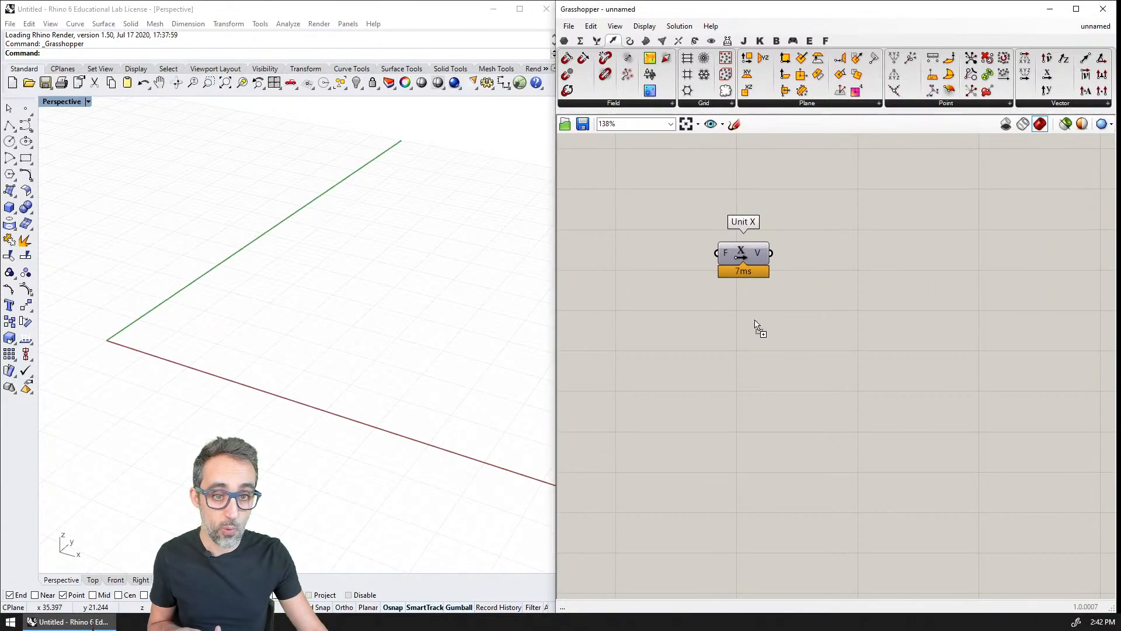
{"action": "left_click", "coordinate": [1047, 105]}
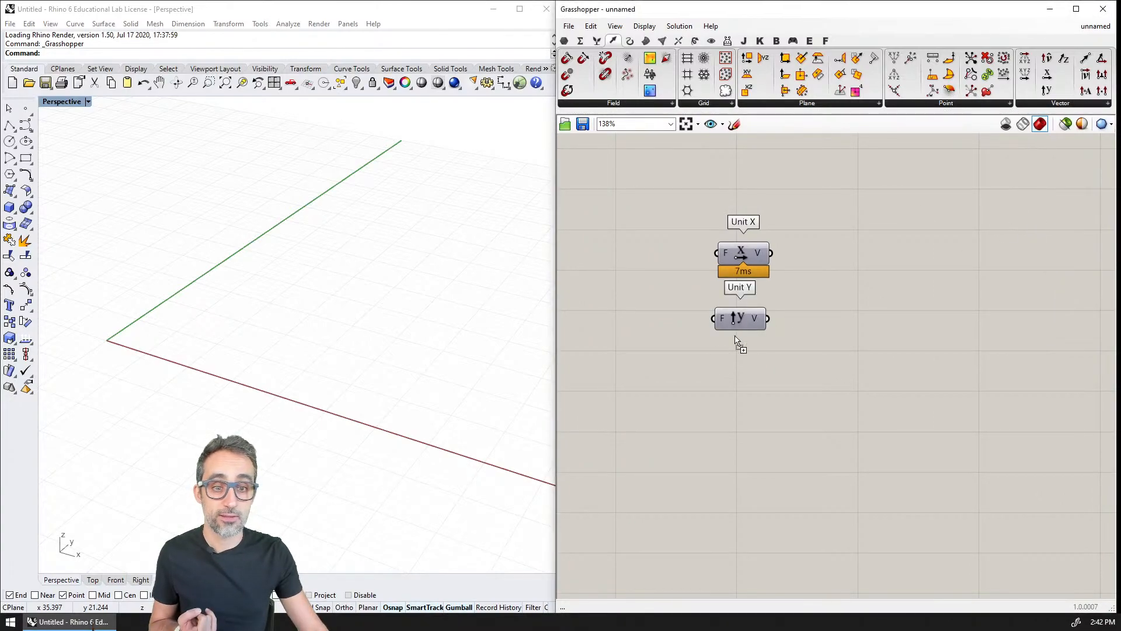
{"action": "left_click", "coordinate": [741, 373]}
{"action": "left_click_drag", "start_coordinate": [741, 319], "coordinate": [746, 316]}
{"action": "left_click_drag", "start_coordinate": [747, 372], "coordinate": [752, 372]}
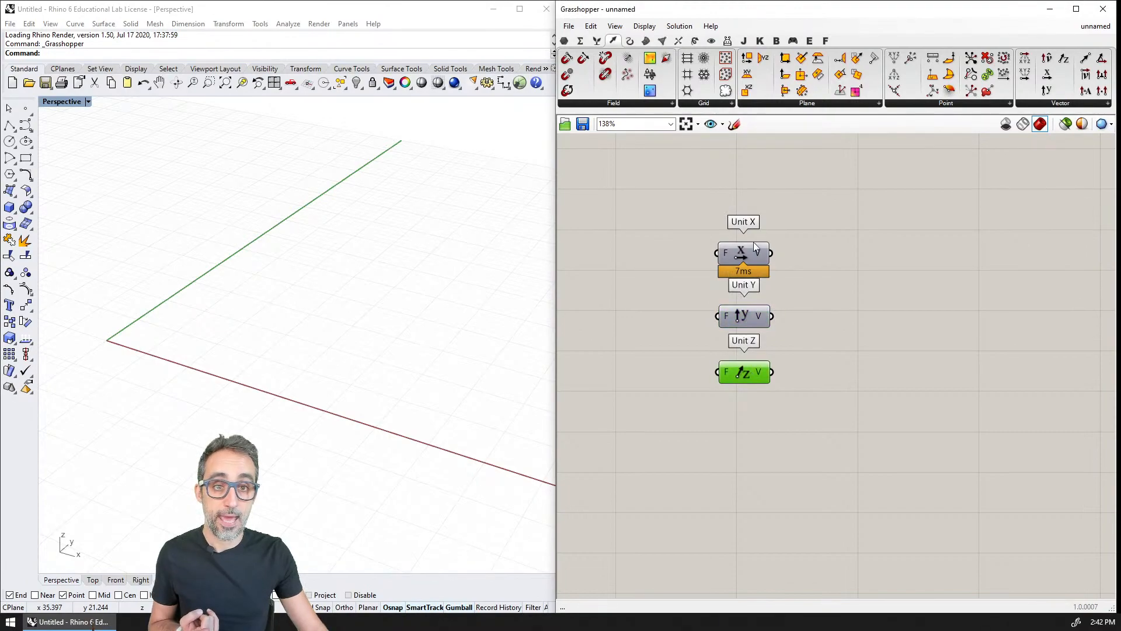
Step: Add a compact panel beside Unit X and connect the Unit X vector output to it
{"action": "double_click", "coordinate": [806, 160]}
{"action": "type", "text": "panel"}
{"action": "key", "text": "Return"}
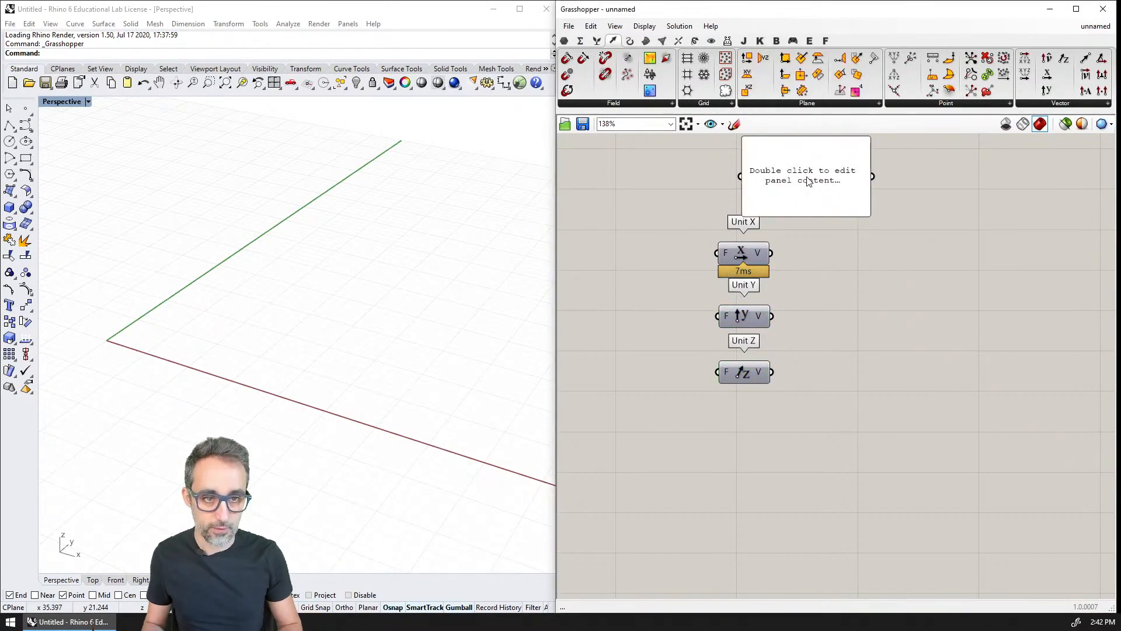
{"action": "left_click_drag", "start_coordinate": [809, 181], "coordinate": [900, 208]}
{"action": "left_click_drag", "start_coordinate": [771, 253], "coordinate": [836, 209]}
{"action": "mouse_move", "coordinate": [905, 245]}
{"action": "left_mouse_down"}
{"action": "mouse_move", "coordinate": [905, 206]}
{"action": "mouse_move", "coordinate": [909, 243]}
{"action": "mouse_move", "coordinate": [898, 256]}
{"action": "left_mouse_up"}
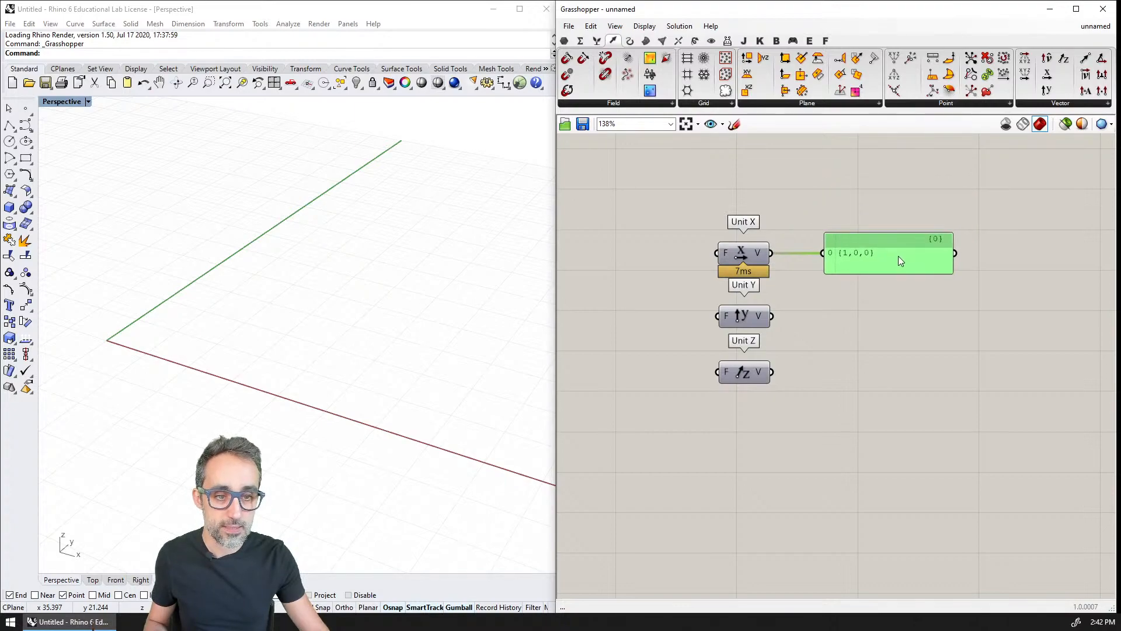
Step: Duplicate the panel for Unit Y and Unit Z and connect each component's vector output to its own panel
{"action": "scroll", "coordinate": [897, 257], "scroll_direction": "up", "scroll_amount": 3}
{"action": "scroll", "coordinate": [884, 260], "scroll_direction": "down", "scroll_amount": 1}
{"action": "left_click", "coordinate": [913, 293]}
{"action": "left_click", "coordinate": [905, 245]}
{"action": "left_click_drag", "start_coordinate": [905, 242], "coordinate": [899, 312], "text": "alt"}
{"action": "left_click_drag", "start_coordinate": [764, 332], "coordinate": [899, 415]}
{"action": "left_click_drag", "start_coordinate": [764, 409], "coordinate": [837, 412]}
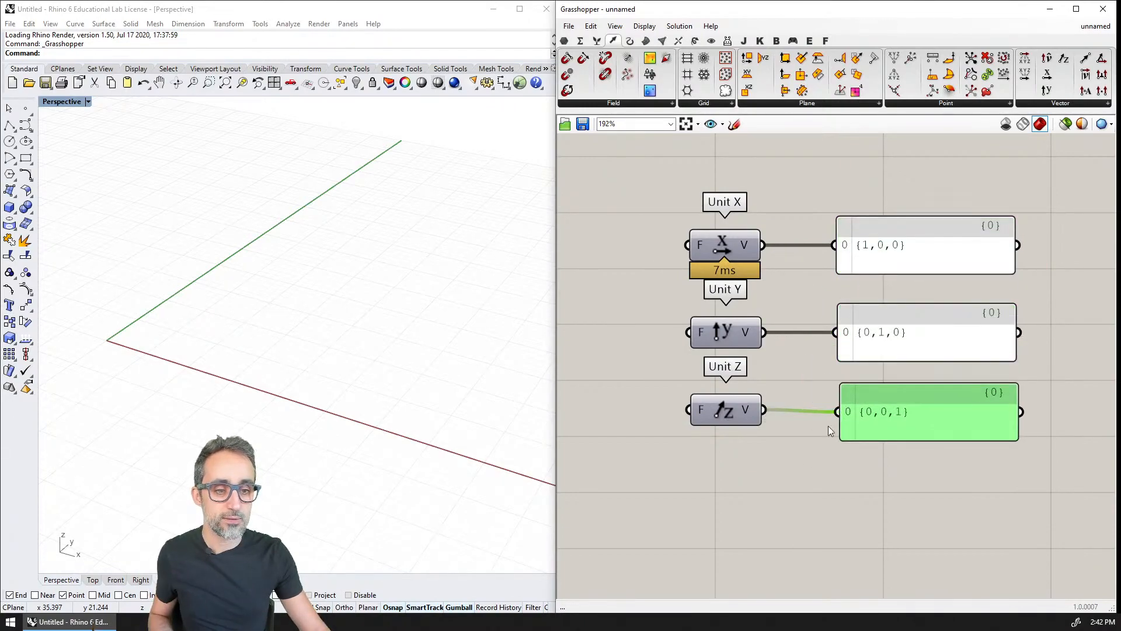
{"action": "scroll", "coordinate": [818, 424], "scroll_direction": "down", "scroll_amount": 1}
{"action": "left_click", "coordinate": [802, 445]}
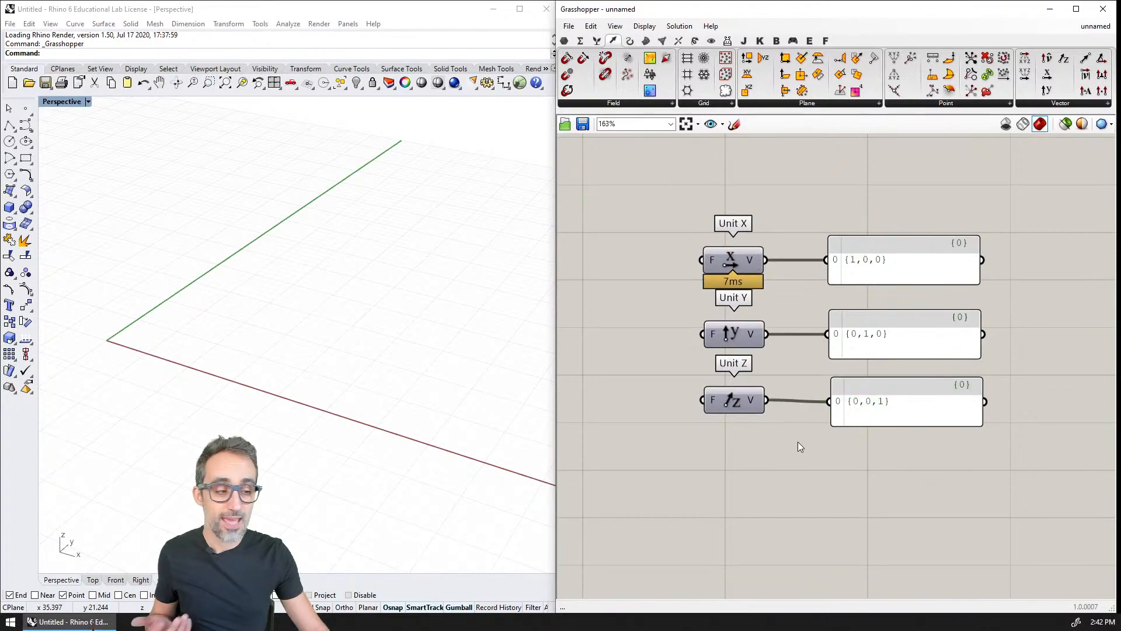
{"action": "scroll", "coordinate": [799, 443], "scroll_direction": "up", "scroll_amount": 1}
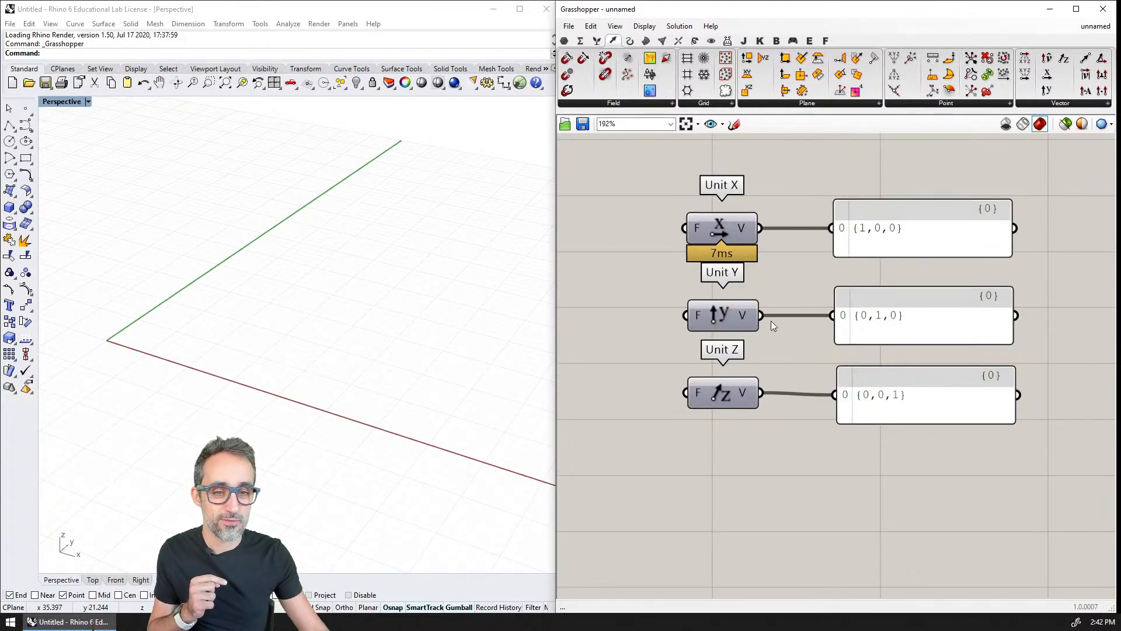
{"action": "left_click", "coordinate": [727, 229]}
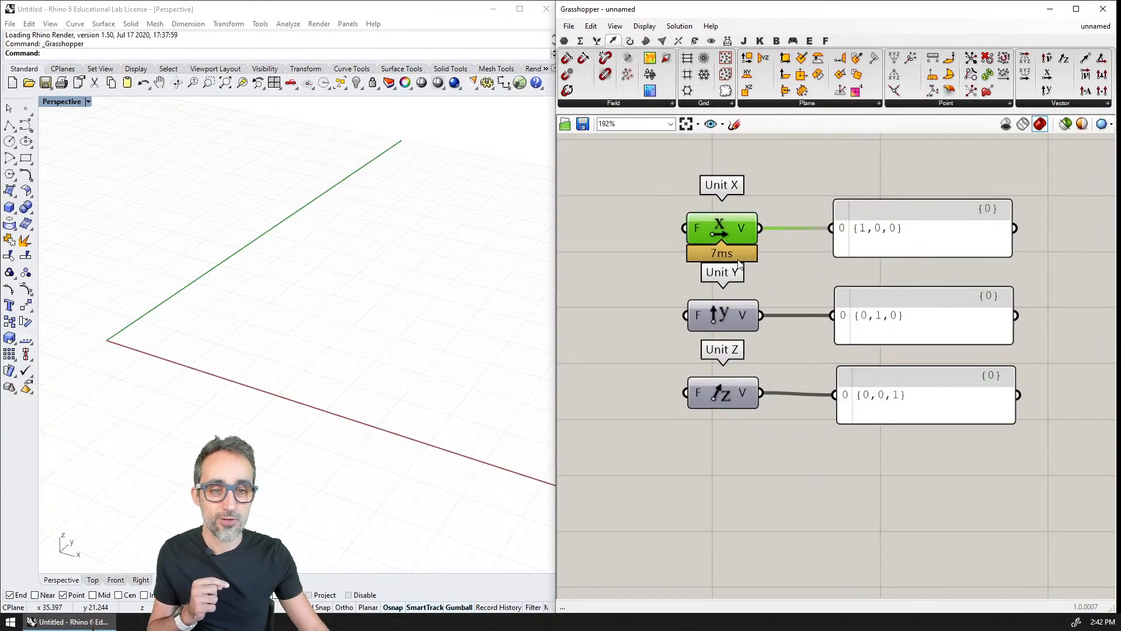
{"action": "left_click", "coordinate": [773, 257]}
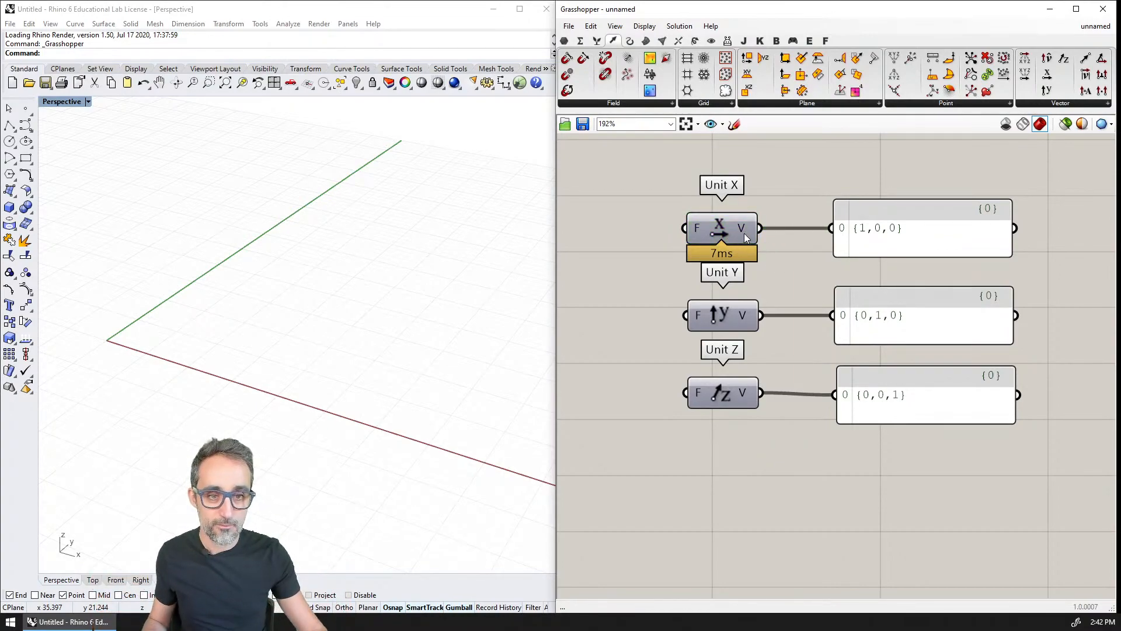
{"action": "left_click", "coordinate": [725, 226]}
{"action": "middle_click", "coordinate": [725, 225]}
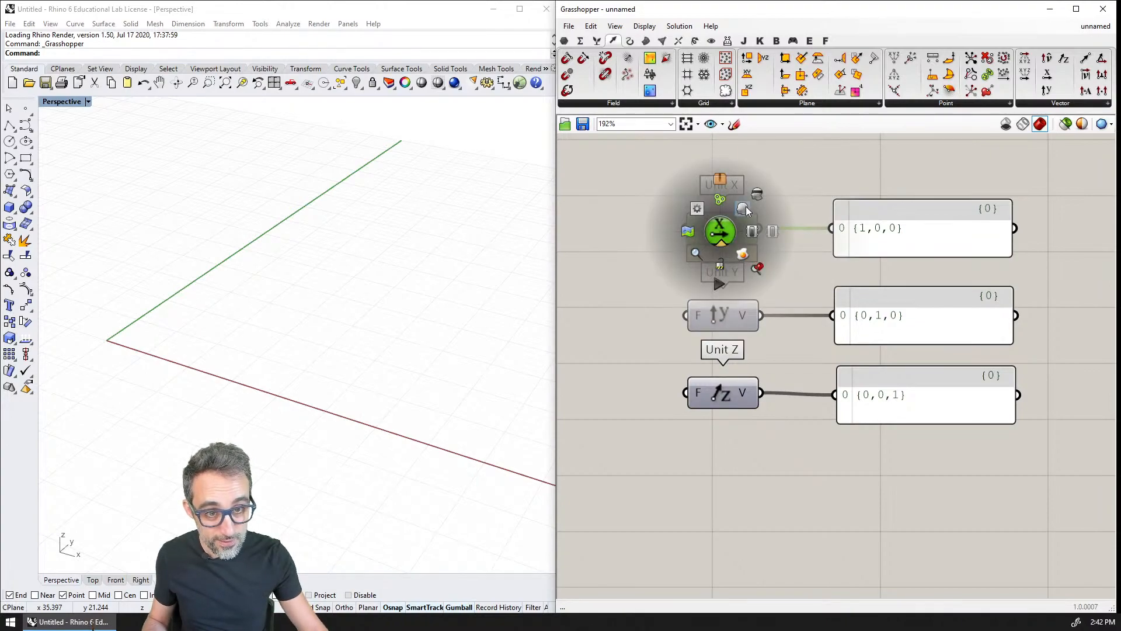
{"action": "left_click", "coordinate": [792, 178]}
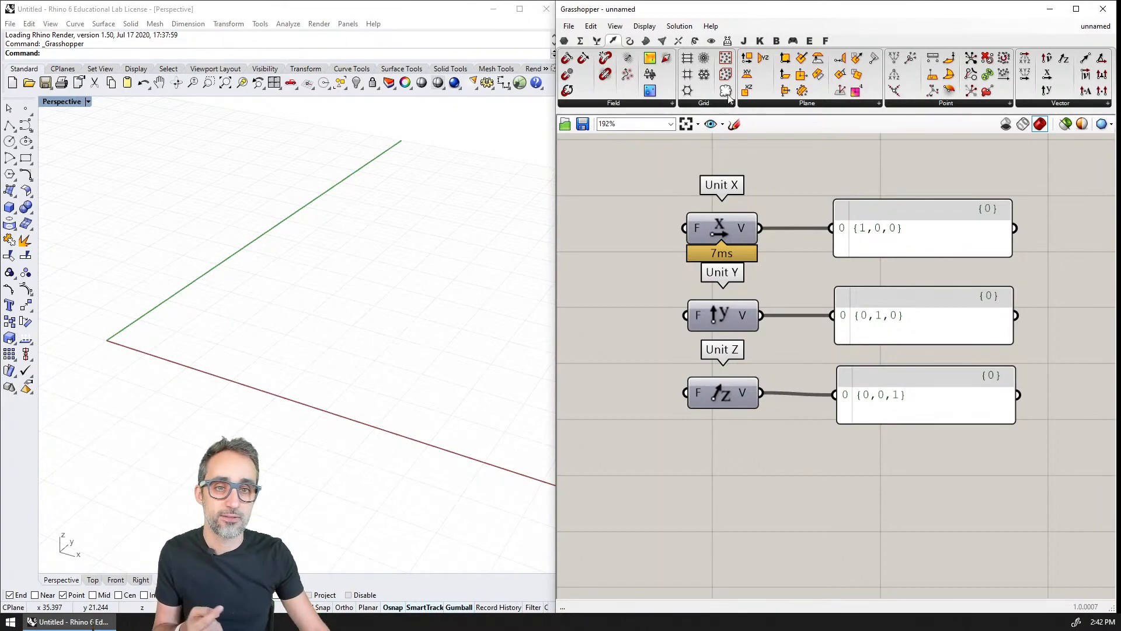
Step: Place a Vector Display component above the Unit X panel
{"action": "left_click", "coordinate": [711, 41]}
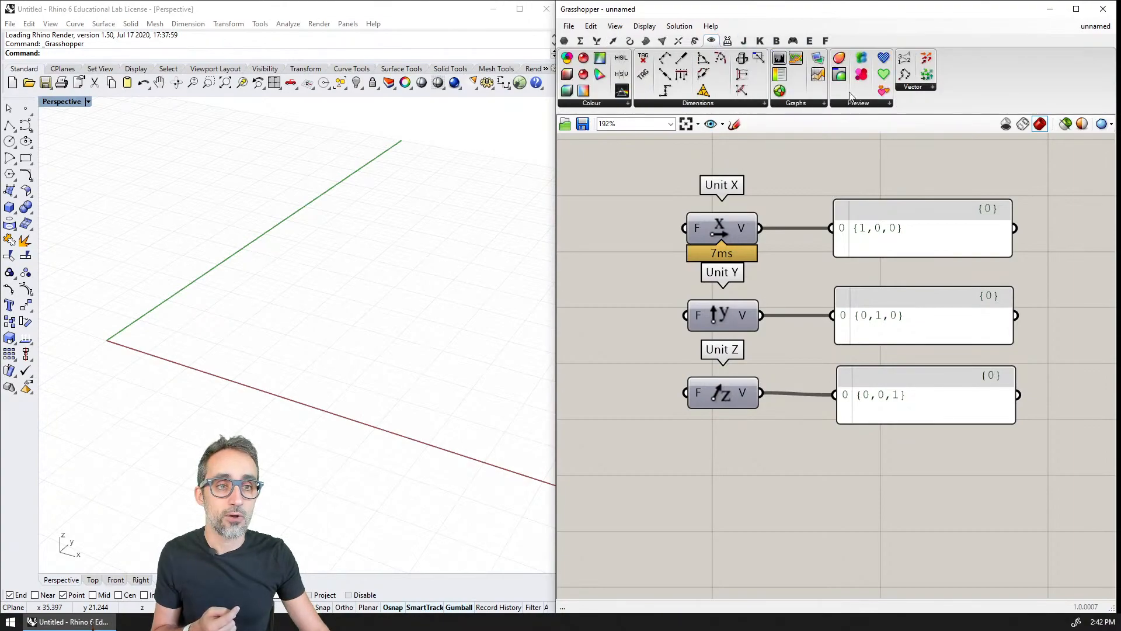
{"action": "left_click", "coordinate": [919, 88]}
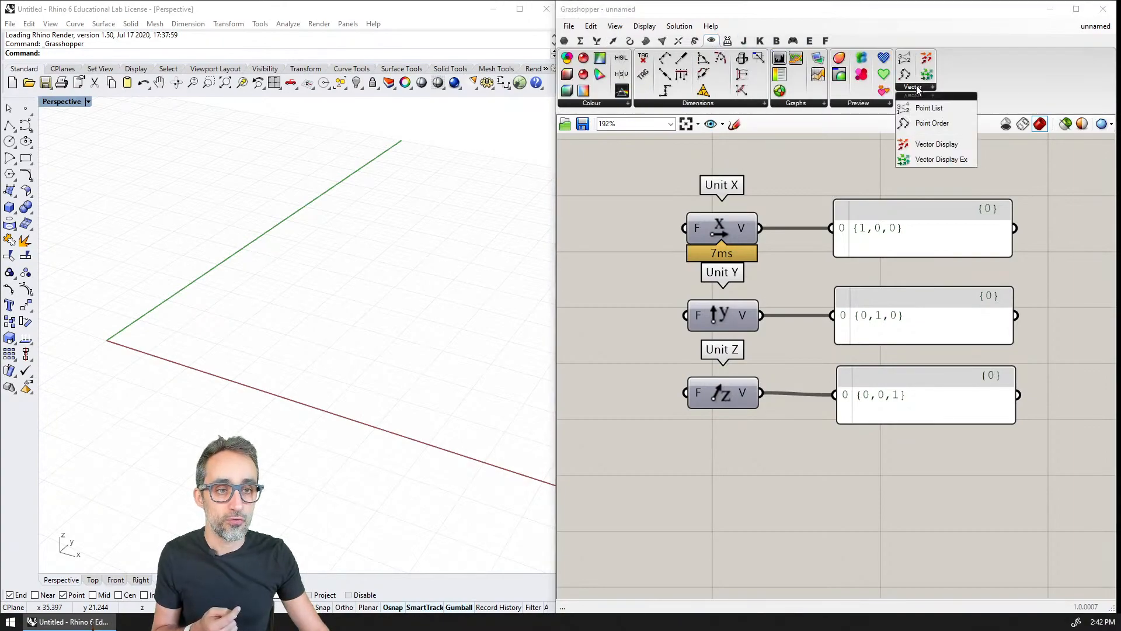
{"action": "left_click", "coordinate": [924, 143]}
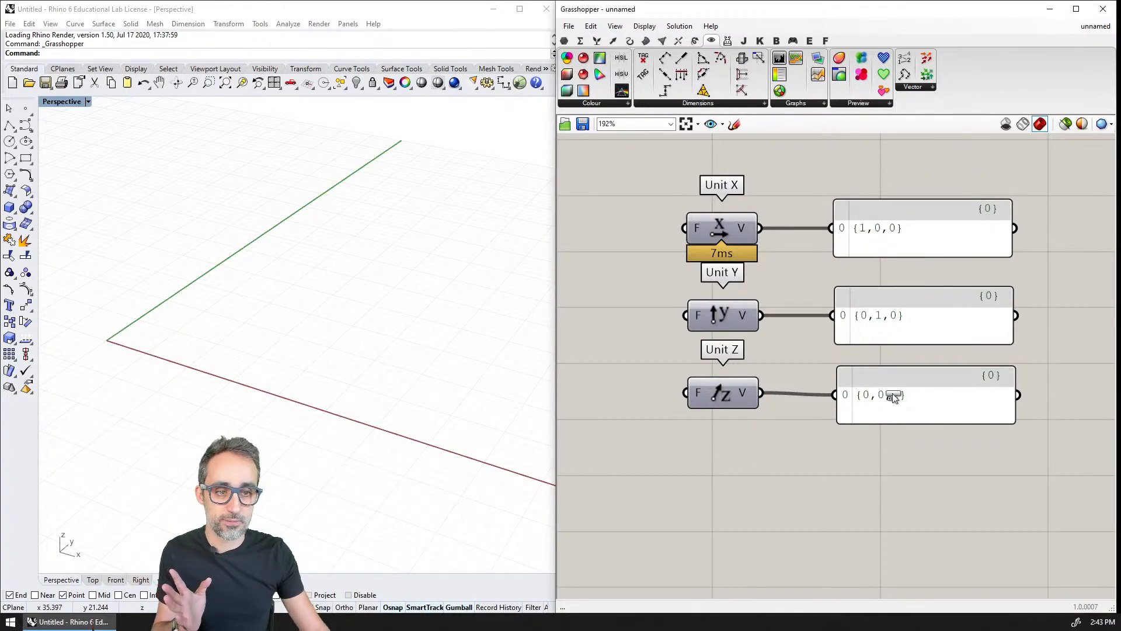
{"action": "left_click", "coordinate": [892, 505]}
{"action": "right_click_drag", "start_coordinate": [900, 501], "coordinate": [890, 527]}
{"action": "left_click_drag", "start_coordinate": [878, 545], "coordinate": [862, 206]}
{"action": "right_click_drag", "start_coordinate": [863, 207], "coordinate": [870, 286]}
{"action": "left_click_drag", "start_coordinate": [870, 281], "coordinate": [879, 227]}
{"action": "left_click", "coordinate": [867, 279]}
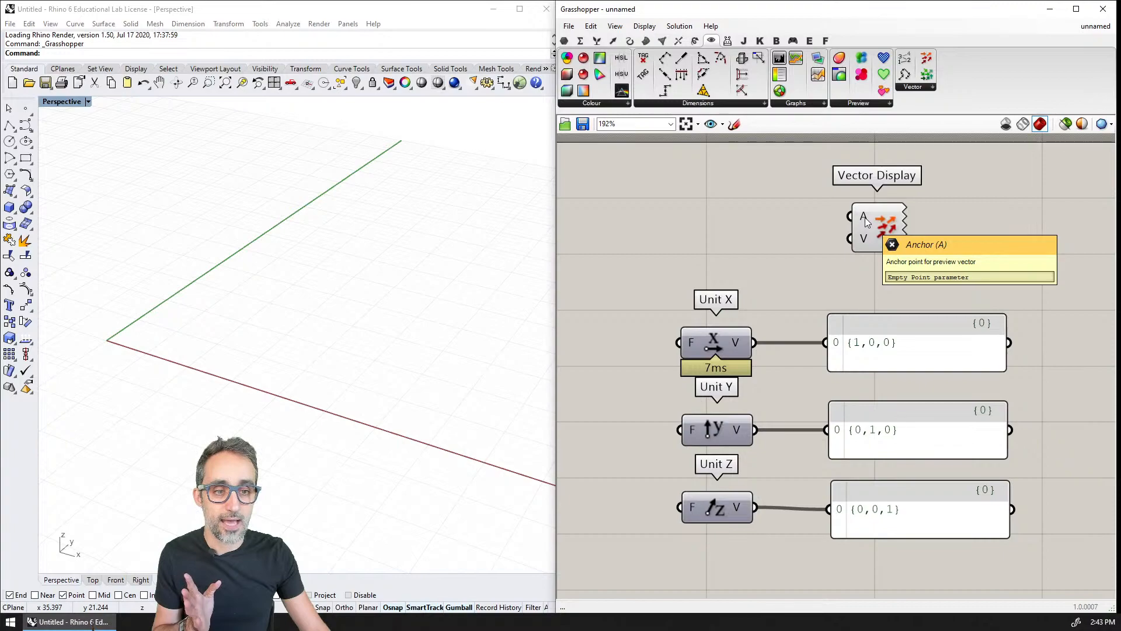
Step: Connect the Unit X vector output to the V input of Vector Display
{"action": "mouse_move", "coordinate": [865, 238]}
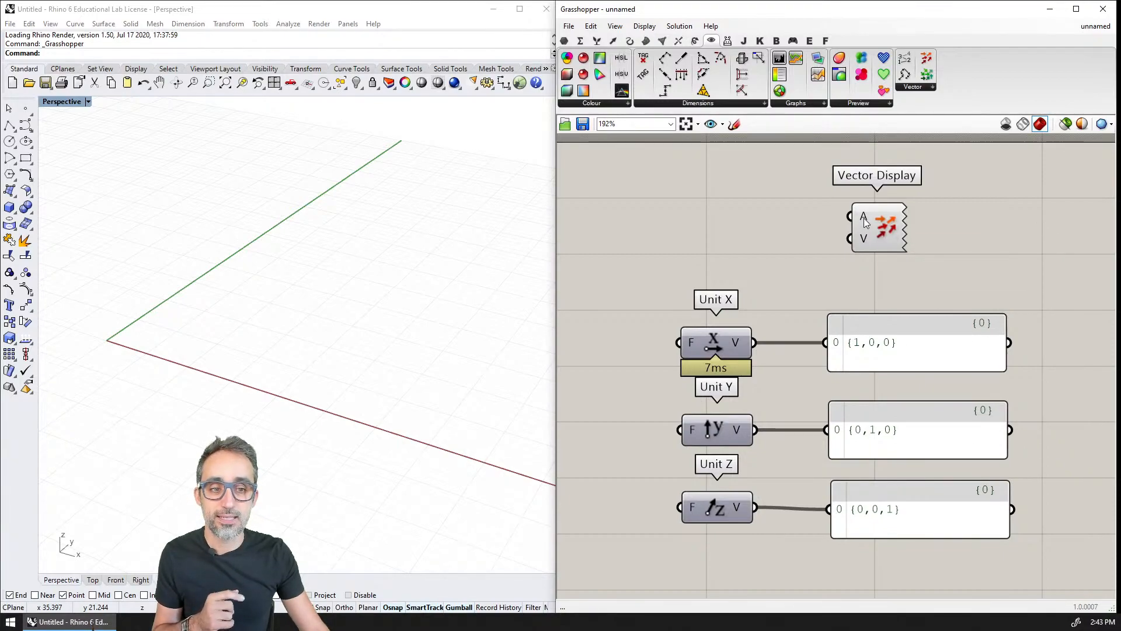
{"action": "mouse_move", "coordinate": [863, 218]}
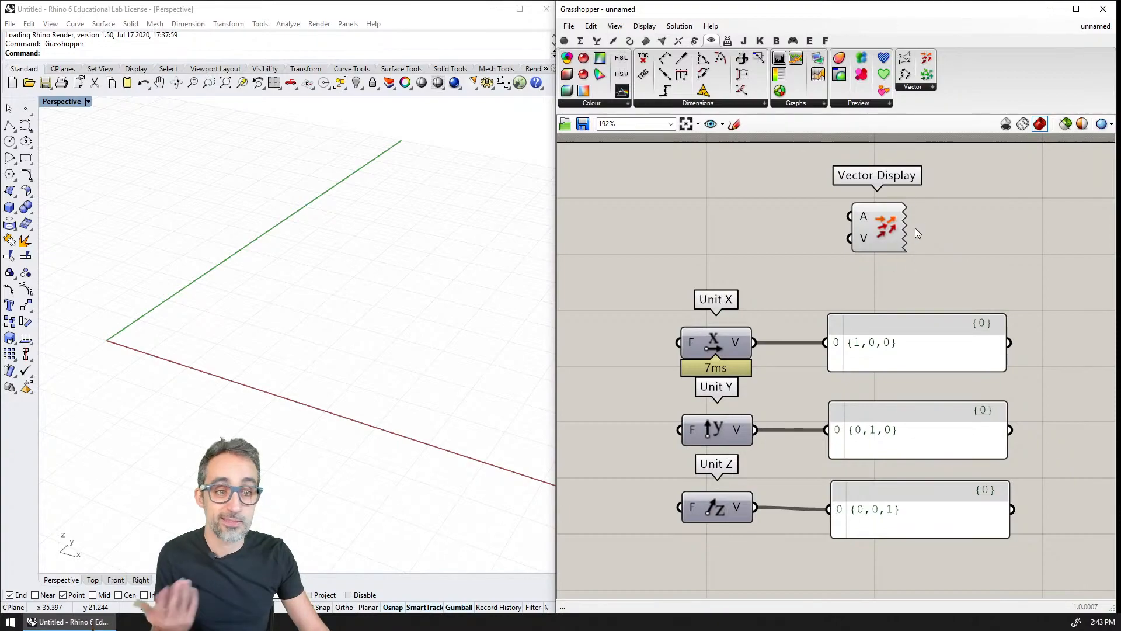
{"action": "scroll", "coordinate": [916, 243], "scroll_direction": "up", "scroll_amount": 1}
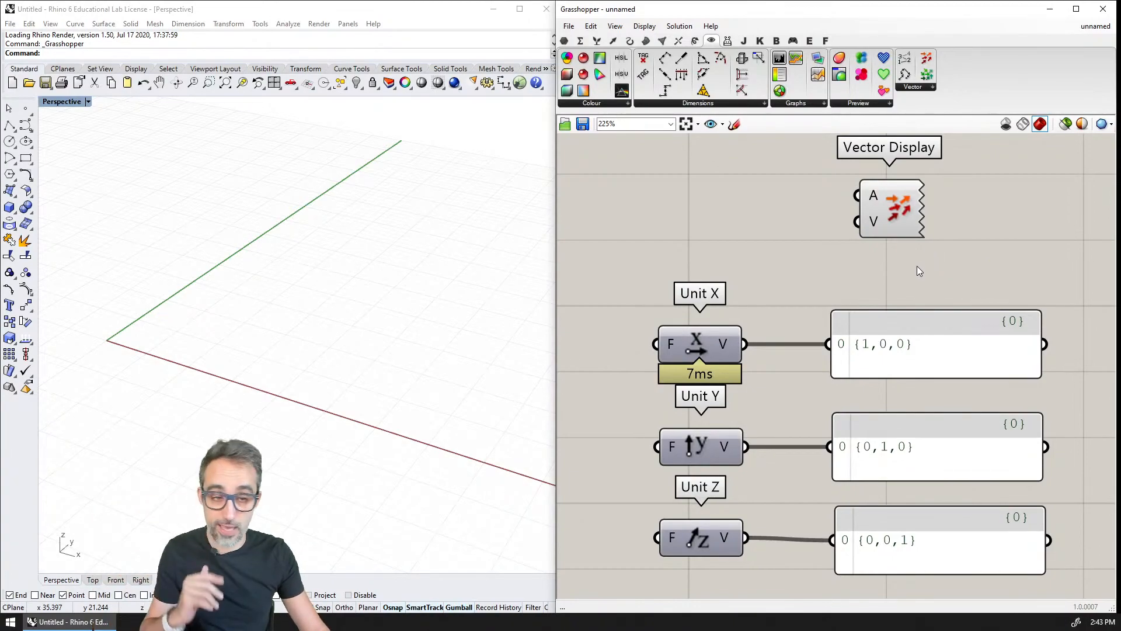
{"action": "scroll", "coordinate": [888, 258], "scroll_direction": "down", "scroll_amount": 1}
{"action": "left_click_drag", "start_coordinate": [771, 345], "coordinate": [867, 241]}
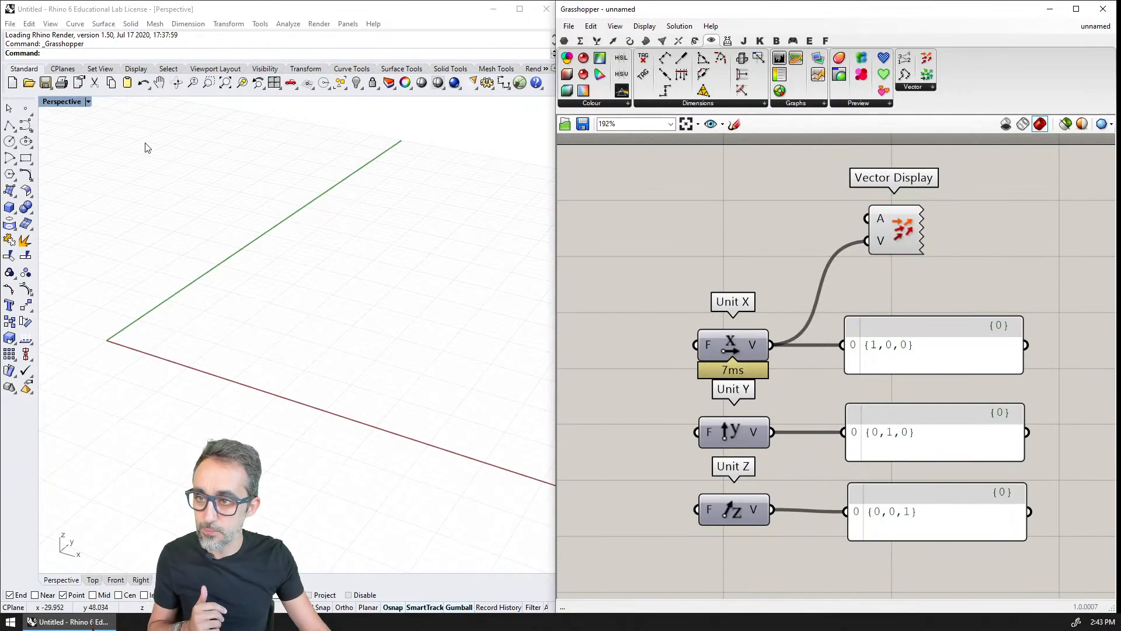
Step: Draw a point near the origin in the Rhino Perspective viewport and reference it in a new Grasshopper Point parameter
{"action": "left_click", "coordinate": [25, 108]}
{"action": "left_click", "coordinate": [205, 329]}
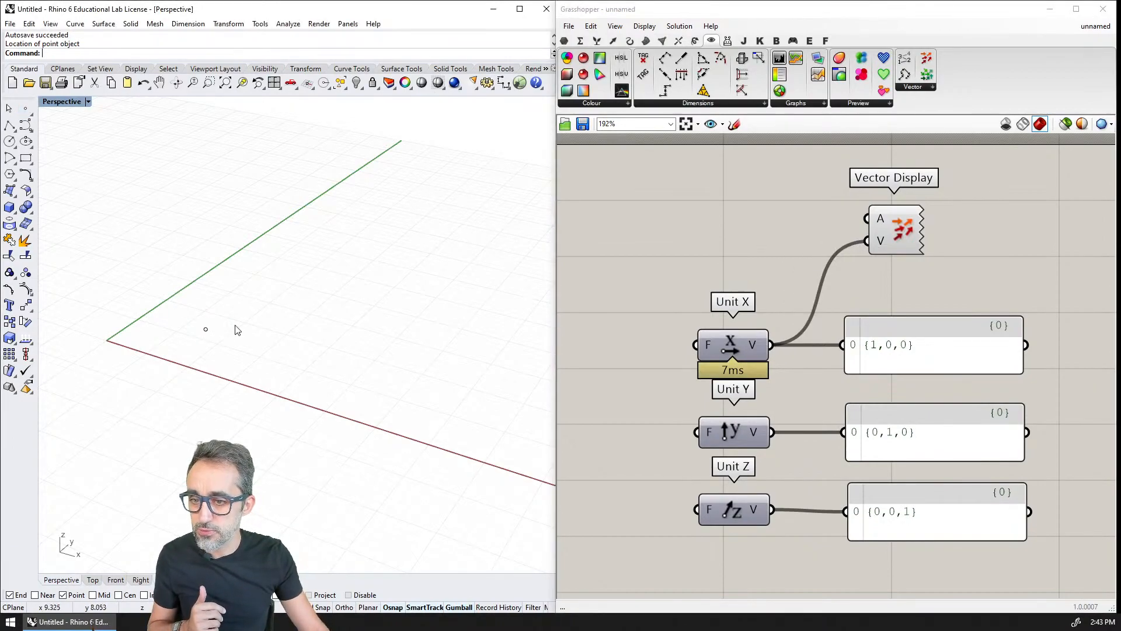
{"action": "double_click", "coordinate": [629, 215]}
{"action": "type", "text": "poi"}
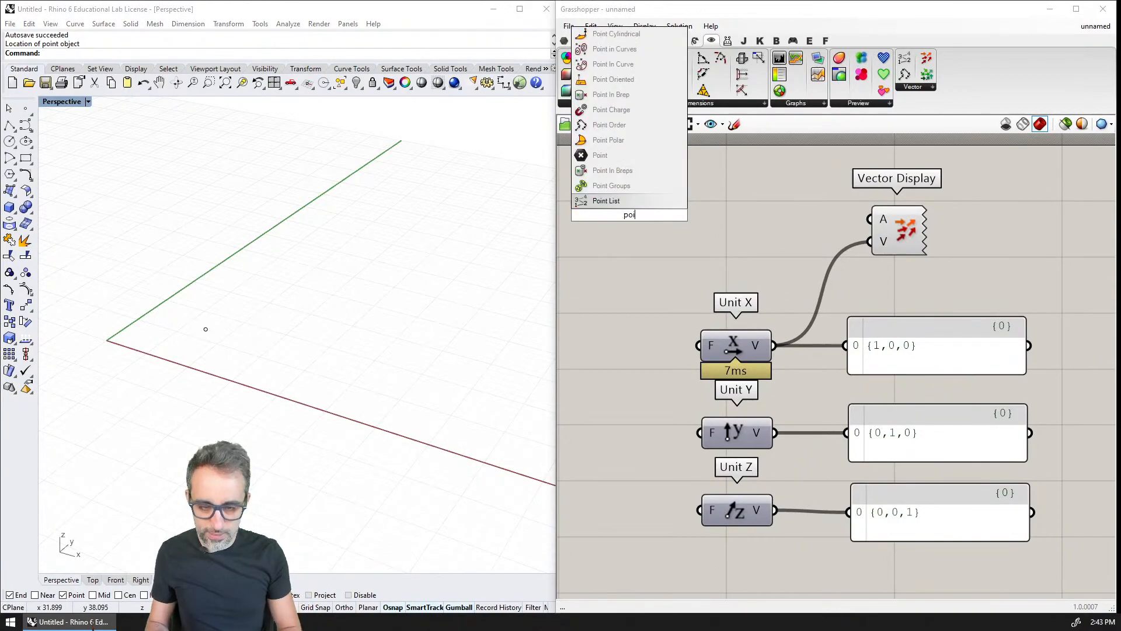
{"action": "key", "text": "Return"}
{"action": "right_click", "coordinate": [635, 217]}
{"action": "left_click", "coordinate": [672, 377]}
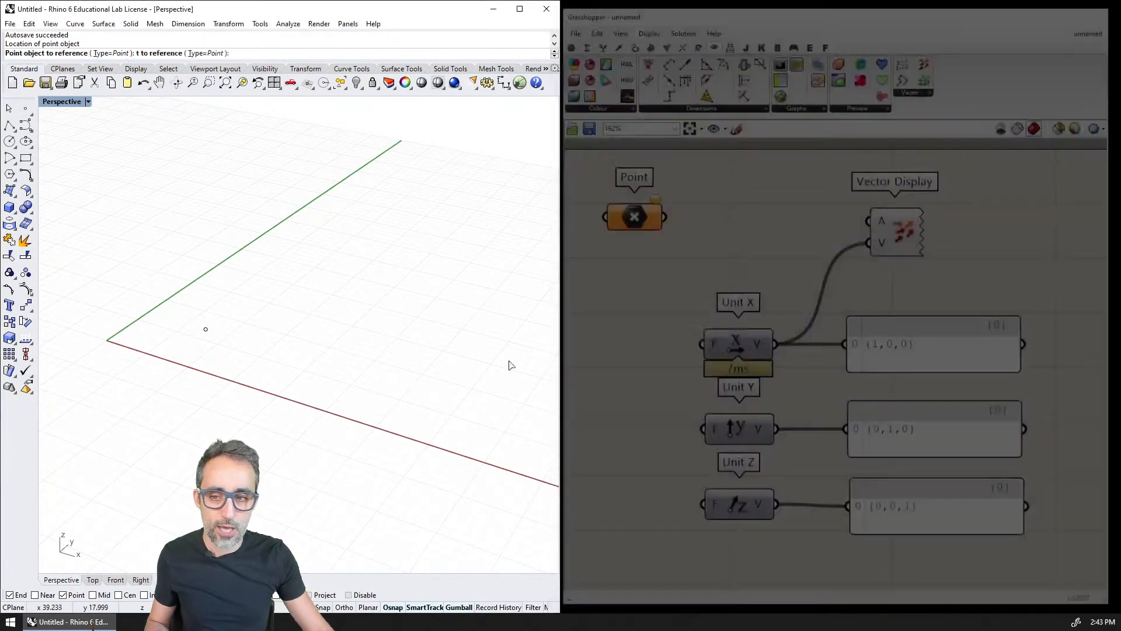
{"action": "left_click", "coordinate": [206, 329]}
Step: Connect the Point parameter to the Vector Display anchor input and move the Rhino point to another spot
{"action": "left_click_drag", "start_coordinate": [661, 215], "coordinate": [867, 221]}
{"action": "scroll", "coordinate": [297, 309], "scroll_direction": "up", "scroll_amount": 10}
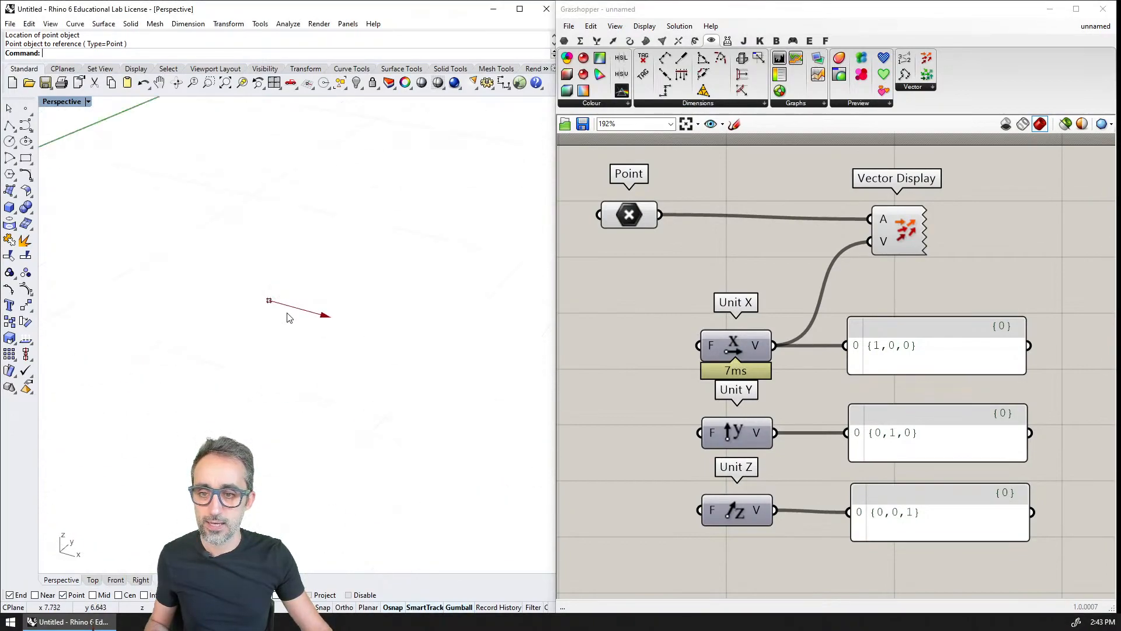
{"action": "scroll", "coordinate": [286, 317], "scroll_direction": "down", "scroll_amount": 4}
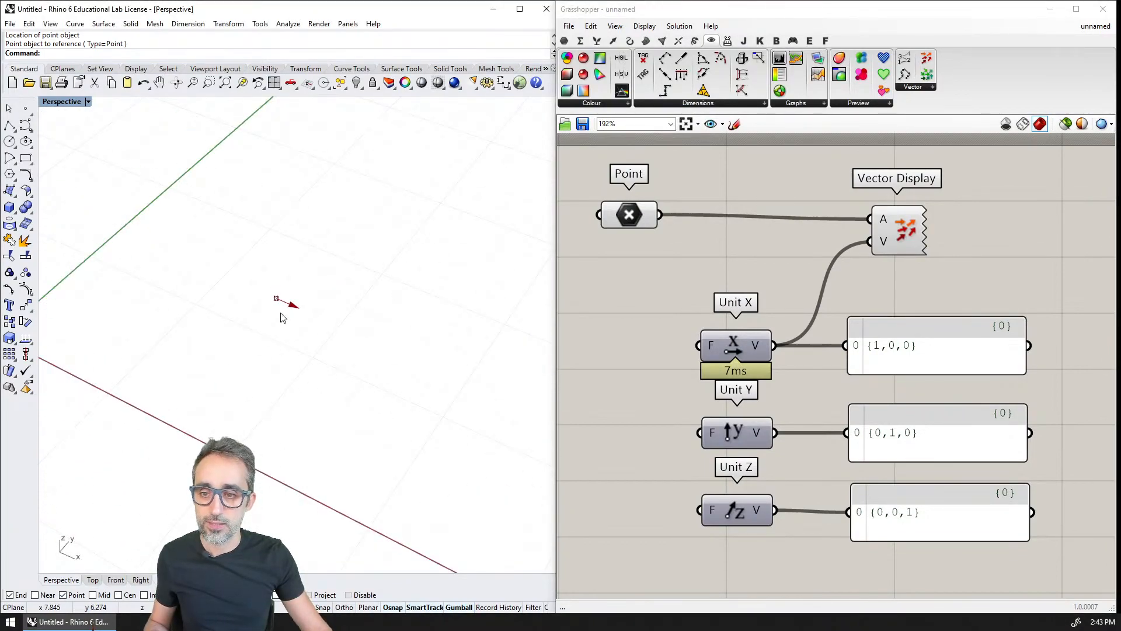
{"action": "left_click_drag", "start_coordinate": [277, 299], "coordinate": [255, 254]}
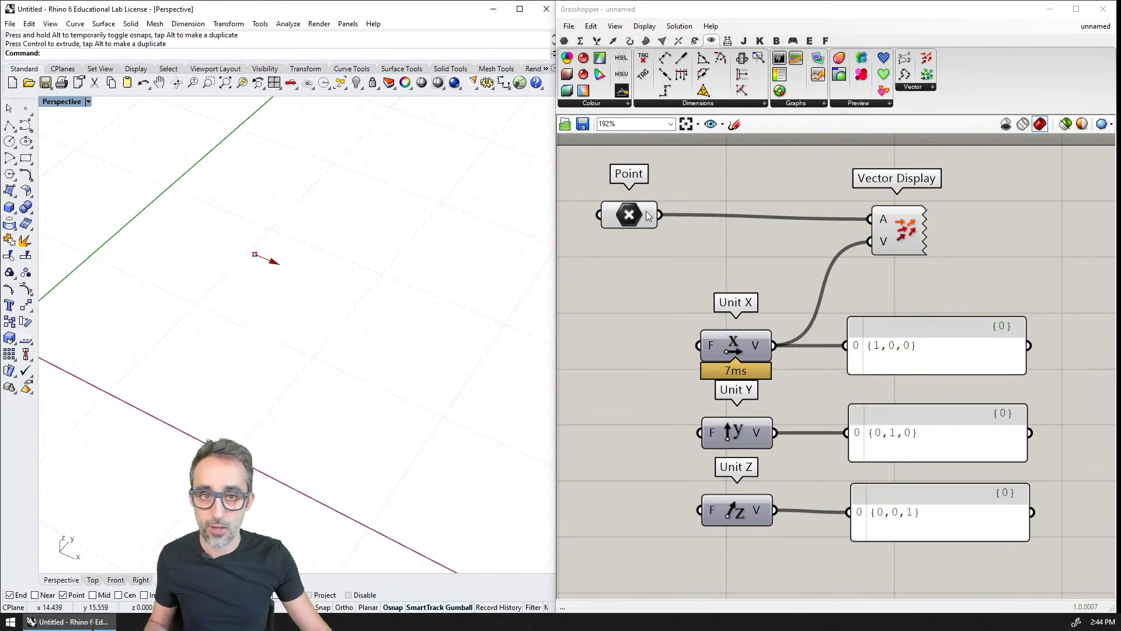
Step: Place a Radial grid component on the canvas below the Unit Z component
{"action": "scroll", "coordinate": [782, 228], "scroll_direction": "down", "scroll_amount": 5}
{"action": "left_click", "coordinate": [614, 41]}
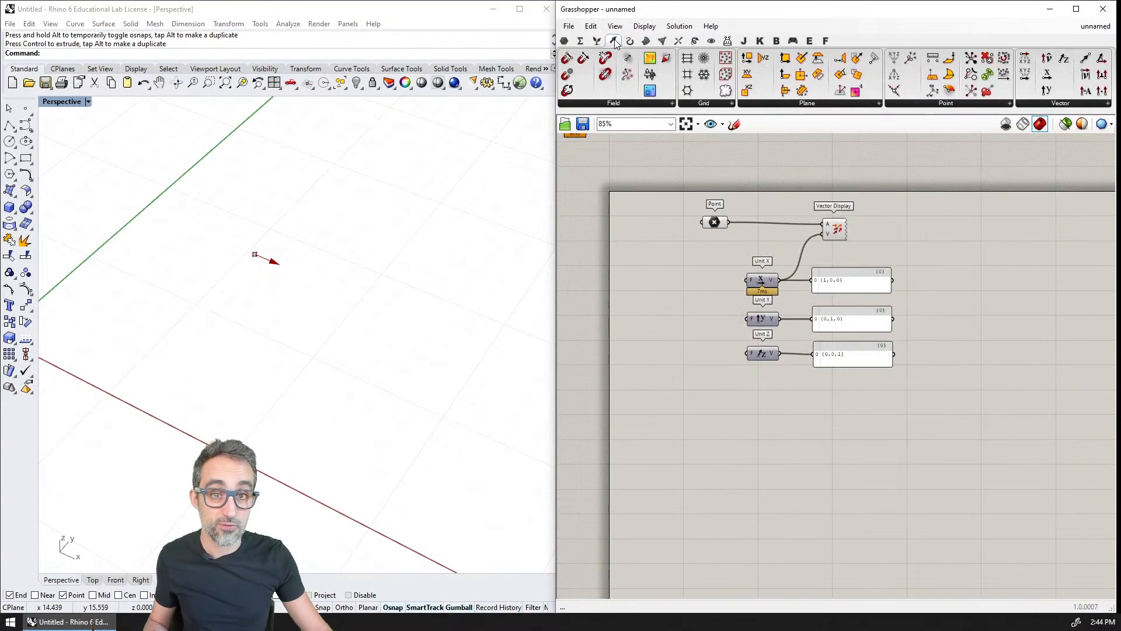
{"action": "left_click", "coordinate": [700, 103]}
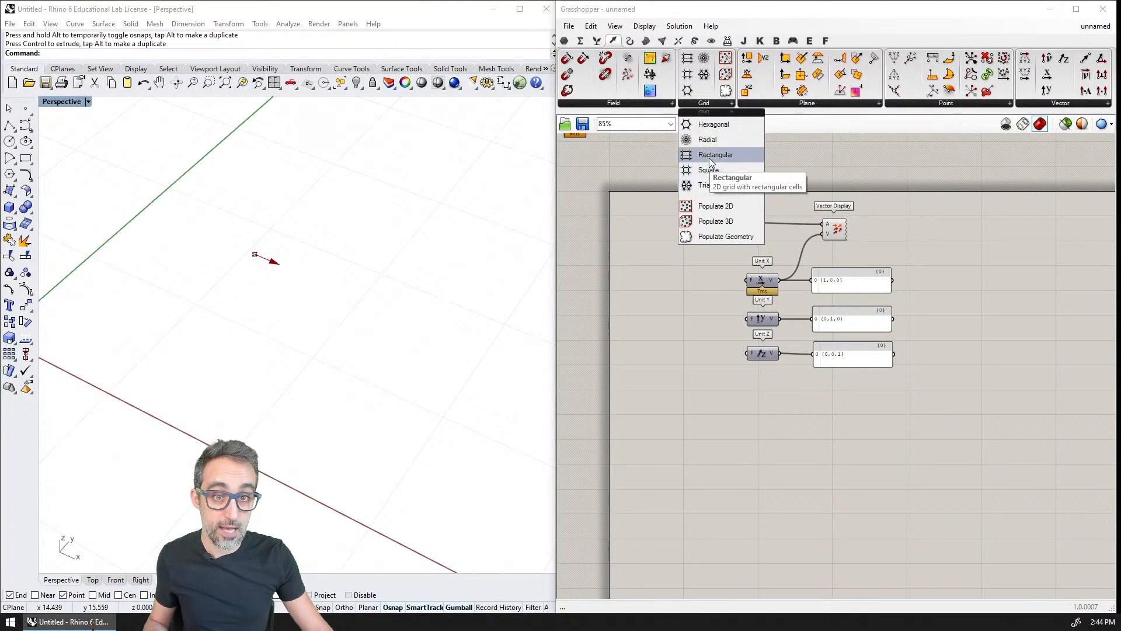
{"action": "left_click", "coordinate": [703, 138]}
{"action": "left_click", "coordinate": [740, 429]}
{"action": "left_click_drag", "start_coordinate": [740, 430], "coordinate": [741, 432]}
{"action": "right_click_drag", "start_coordinate": [173, 394], "coordinate": [431, 371], "text": "shift"}
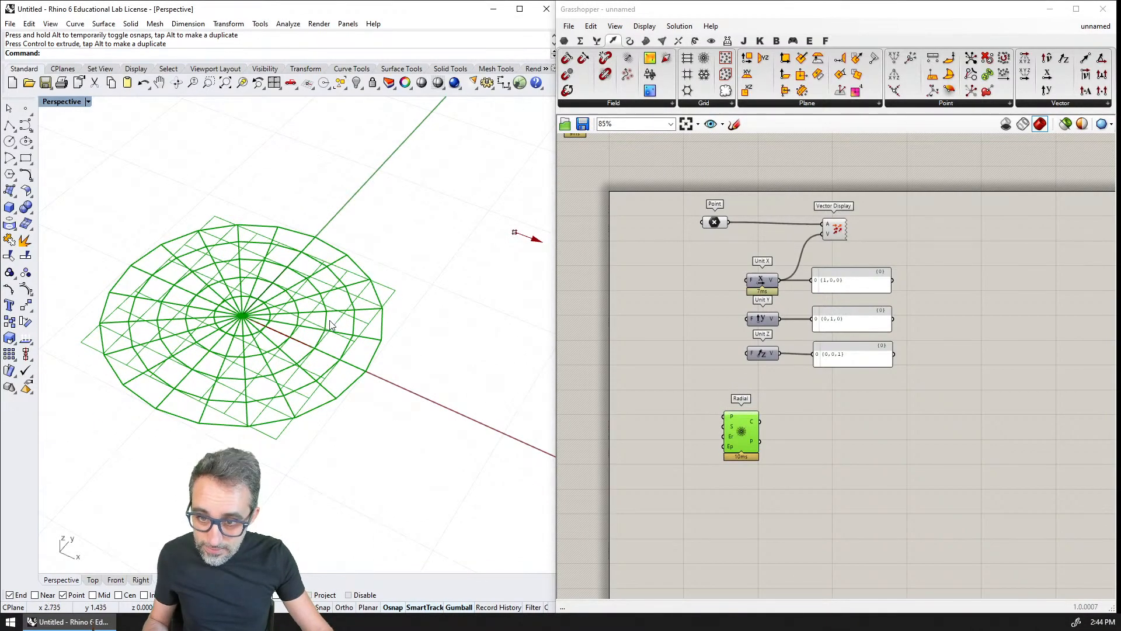
{"action": "double_click", "coordinate": [820, 443]}
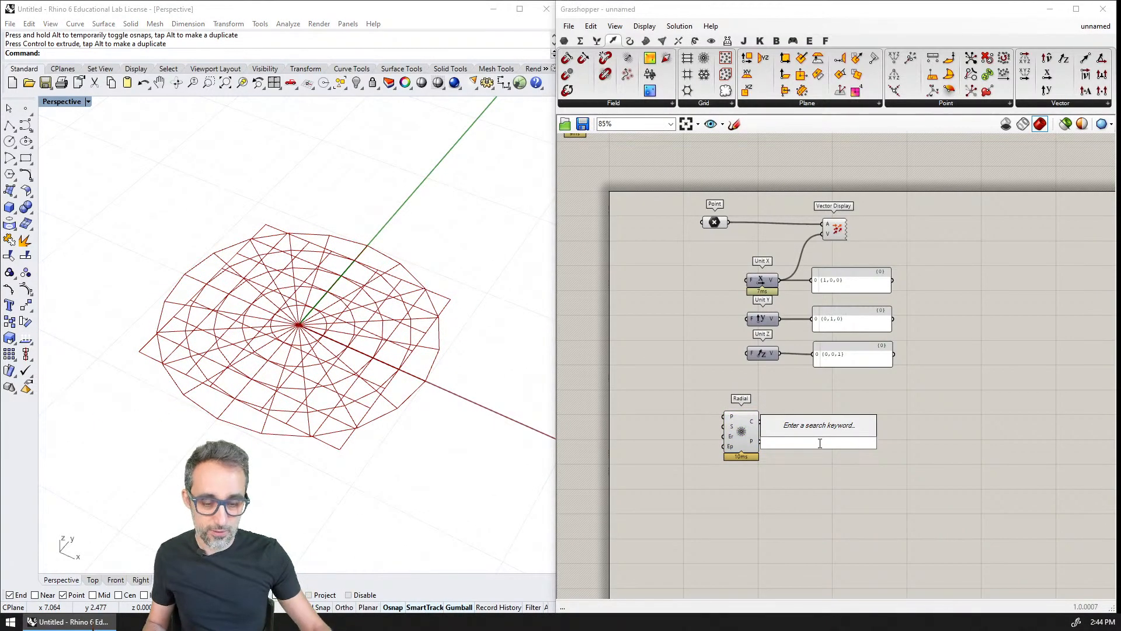
{"action": "type", "text": "point"}
{"action": "key", "text": "Escape"}
Step: Connect the Radial grid's P output to the Vector Display anchor, replacing and deleting the Point parameter, and move Radial into its place
{"action": "left_click_drag", "start_coordinate": [742, 432], "coordinate": [853, 216]}
{"action": "scroll", "coordinate": [741, 244], "scroll_direction": "up", "scroll_amount": 2}
{"action": "left_click", "coordinate": [712, 209]}
{"action": "key", "text": "Delete"}
{"action": "left_click_drag", "start_coordinate": [735, 266], "coordinate": [745, 220]}
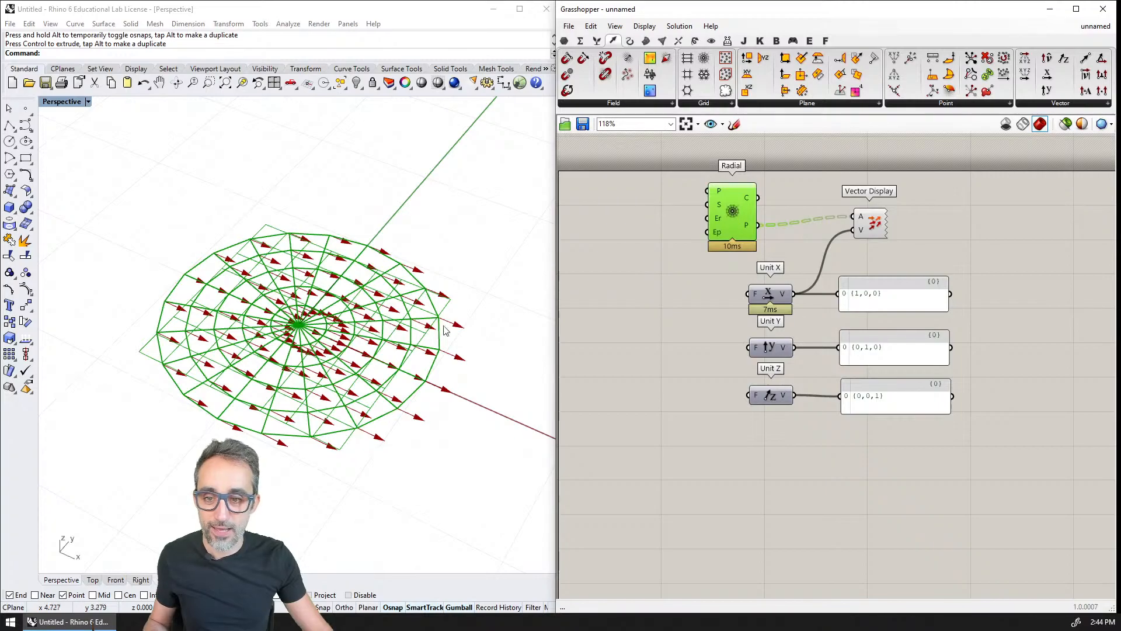
Step: Toggle the Radial grid's preview on and off, leaving it hidden so only the vectors are displayed
{"action": "key", "text": "ctrl+q"}
{"action": "mouse_move", "coordinate": [358, 361]}
{"action": "right_mouse_down"}
{"action": "mouse_move", "coordinate": [397, 352]}
{"action": "mouse_move", "coordinate": [385, 346]}
{"action": "mouse_move", "coordinate": [463, 365]}
{"action": "mouse_move", "coordinate": [369, 375]}
{"action": "mouse_move", "coordinate": [375, 355]}
{"action": "right_mouse_up"}
{"action": "left_click", "coordinate": [734, 219]}
{"action": "key", "text": "ctrl+q"}
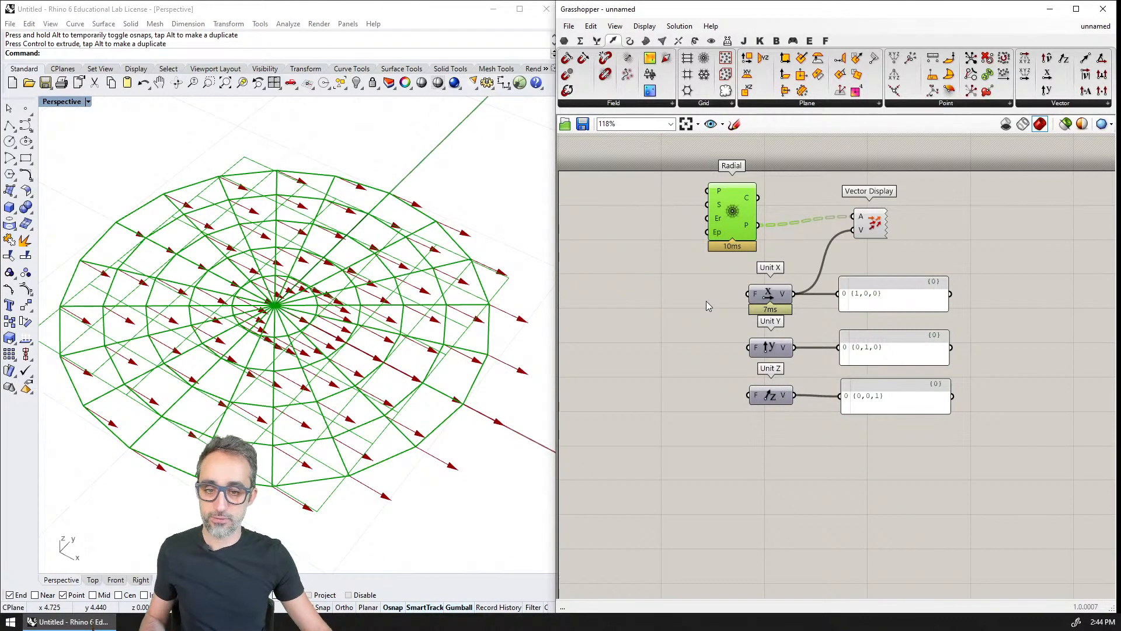
{"action": "key", "text": "ctrl+q"}
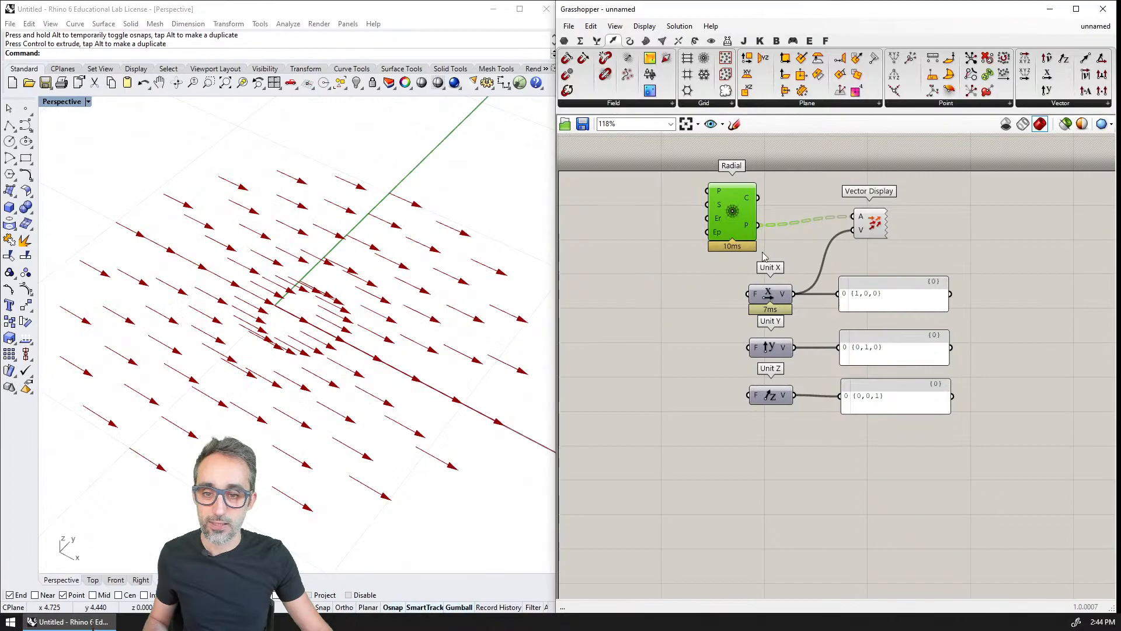
Step: Connect Unit Y and then Unit Z to the Vector Display vector input, and turn the Radial grid's preview back on
{"action": "left_click_drag", "start_coordinate": [794, 347], "coordinate": [844, 247]}
{"action": "left_click_drag", "start_coordinate": [794, 395], "coordinate": [854, 230]}
{"action": "mouse_move", "coordinate": [461, 408]}
{"action": "right_mouse_down"}
{"action": "mouse_move", "coordinate": [476, 409]}
{"action": "mouse_move", "coordinate": [446, 318]}
{"action": "mouse_move", "coordinate": [426, 383]}
{"action": "mouse_move", "coordinate": [467, 426]}
{"action": "mouse_move", "coordinate": [438, 415]}
{"action": "mouse_move", "coordinate": [409, 341]}
{"action": "mouse_move", "coordinate": [445, 401]}
{"action": "right_mouse_up"}
{"action": "left_click", "coordinate": [725, 221]}
{"action": "key", "text": "ctrl+q"}
{"action": "left_click", "coordinate": [867, 227]}
{"action": "mouse_move", "coordinate": [433, 244]}
{"action": "right_mouse_down"}
{"action": "mouse_move", "coordinate": [431, 300]}
{"action": "mouse_move", "coordinate": [448, 253]}
{"action": "right_mouse_up"}
{"action": "right_click_drag", "start_coordinate": [730, 354], "coordinate": [701, 341]}
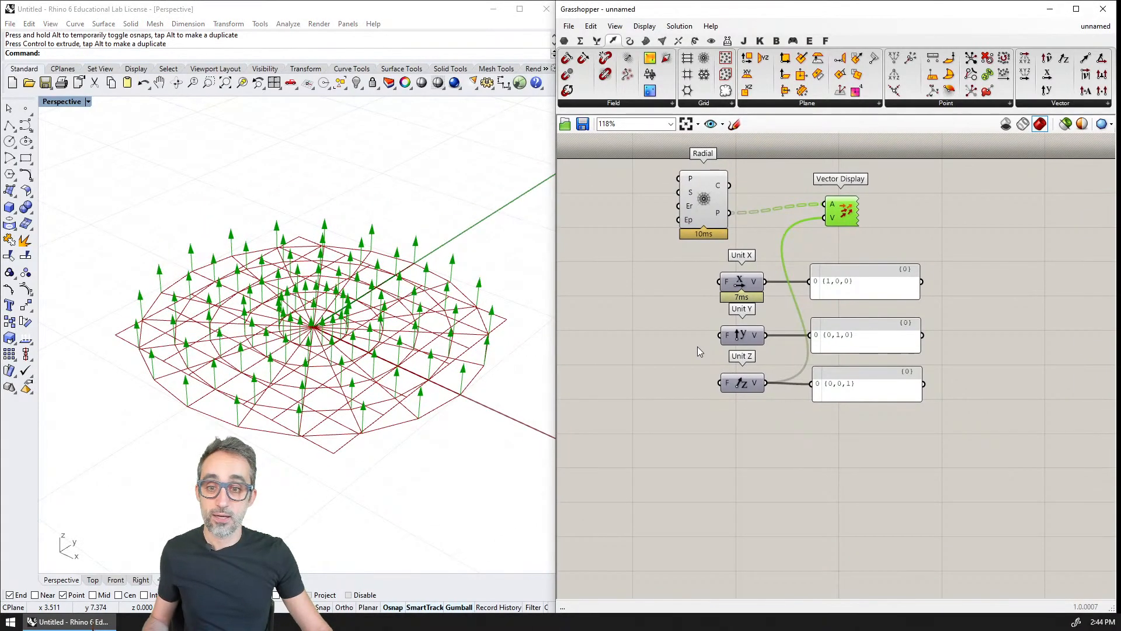
Step: Delete the Radial grid and connect a new Point parameter to the Vector Display anchor input
{"action": "right_click_drag", "start_coordinate": [683, 283], "coordinate": [706, 301]}
{"action": "left_click", "coordinate": [723, 229]}
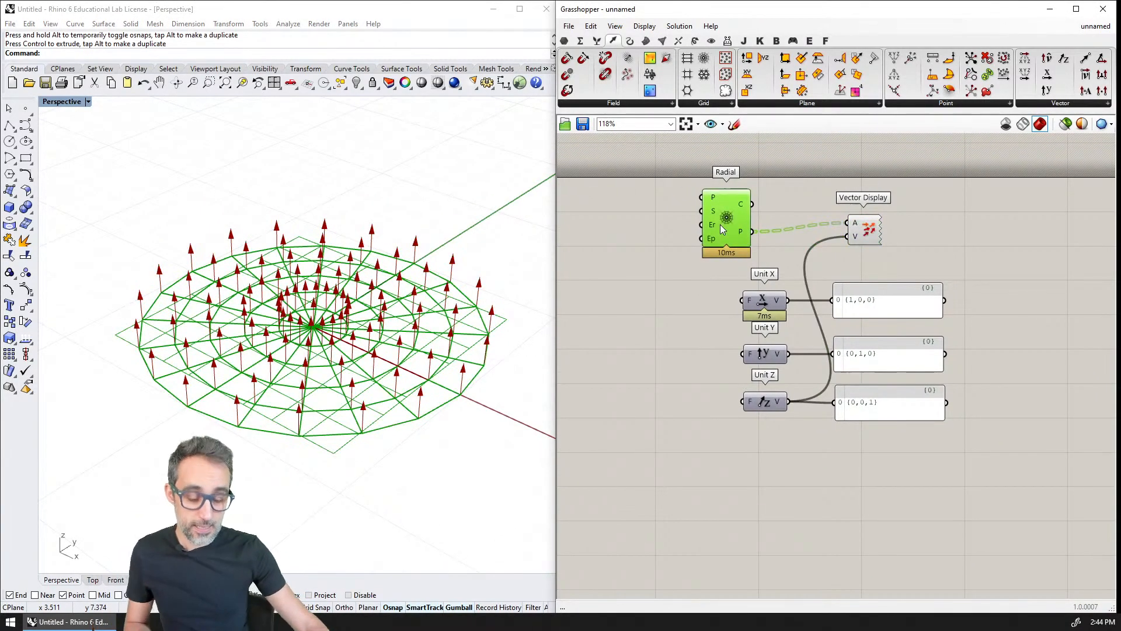
{"action": "key", "text": "Delete"}
{"action": "right_click_drag", "start_coordinate": [406, 275], "coordinate": [204, 289], "text": "shift"}
{"action": "left_click_drag", "start_coordinate": [671, 238], "coordinate": [678, 240]}
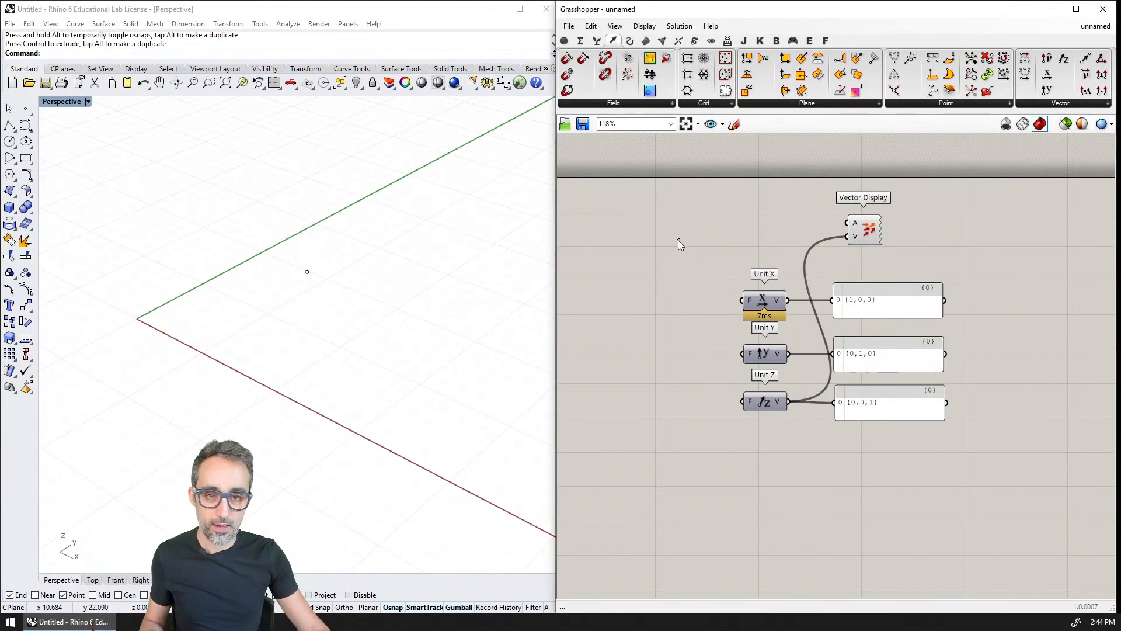
{"action": "double_click", "coordinate": [679, 244]}
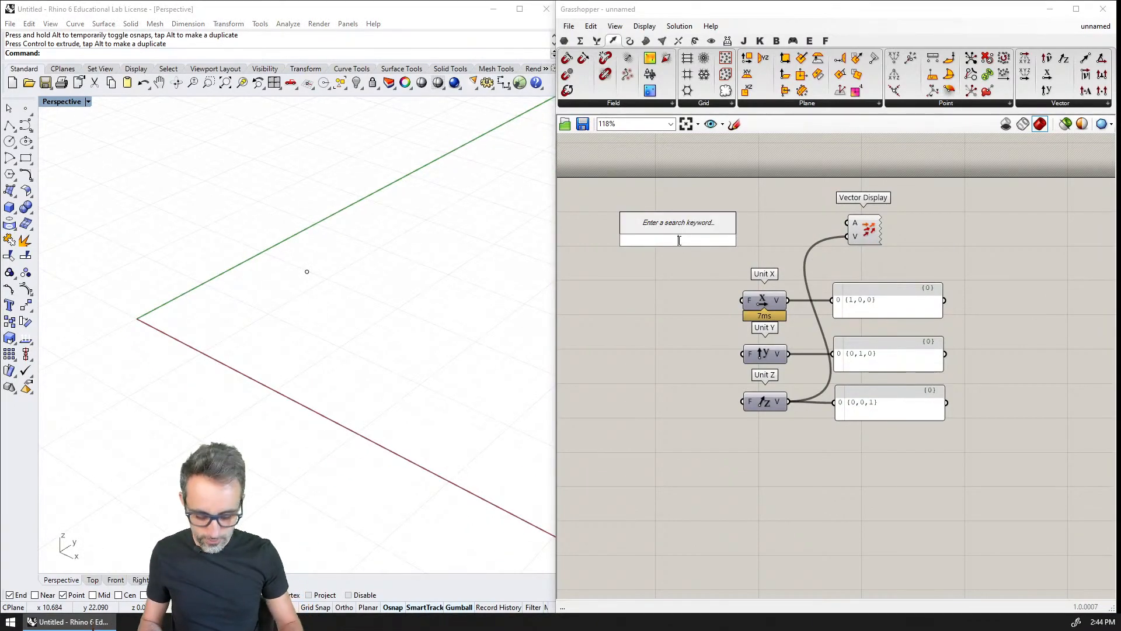
{"action": "type", "text": "point"}
{"action": "key", "text": "Return"}
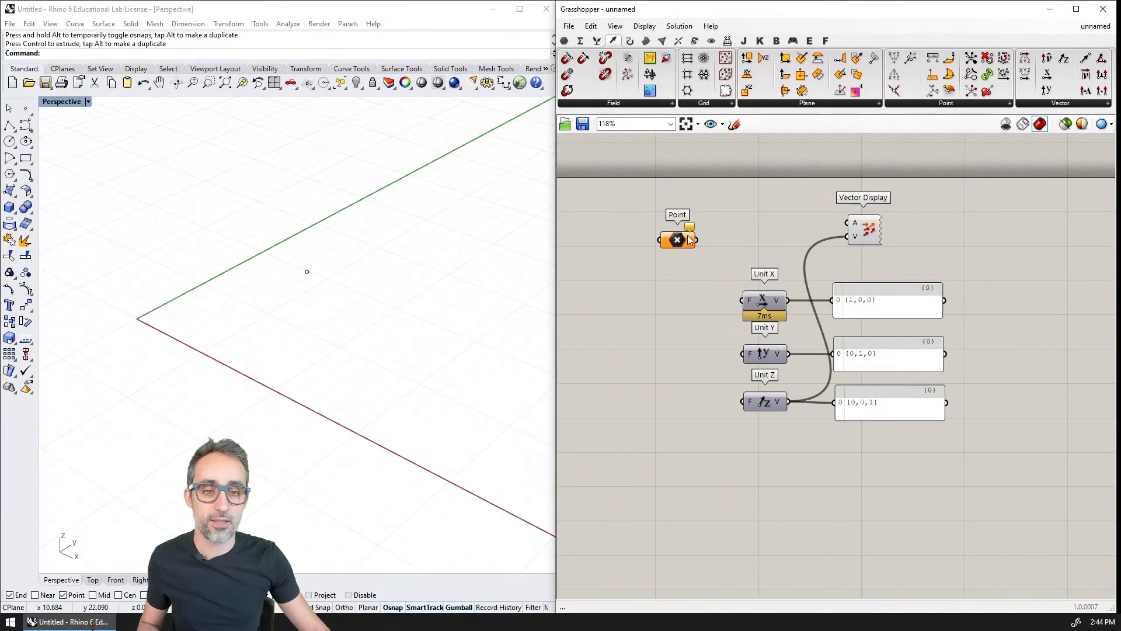
{"action": "left_click_drag", "start_coordinate": [697, 240], "coordinate": [847, 222]}
Step: Reference the existing Rhino point in the new Point parameter
{"action": "right_click_drag", "start_coordinate": [772, 285], "coordinate": [804, 295]}
{"action": "right_click", "coordinate": [717, 257]}
{"action": "left_click", "coordinate": [730, 410]}
{"action": "left_click", "coordinate": [312, 299]}
{"action": "scroll", "coordinate": [321, 312], "scroll_direction": "up", "scroll_amount": 5}
{"action": "scroll", "coordinate": [703, 387], "scroll_direction": "down", "scroll_amount": 1}
Step: Place a Vector XYZ component on the canvas below the Unit Z component
{"action": "right_click_drag", "start_coordinate": [701, 385], "coordinate": [694, 345]}
{"action": "left_click", "coordinate": [1057, 104]}
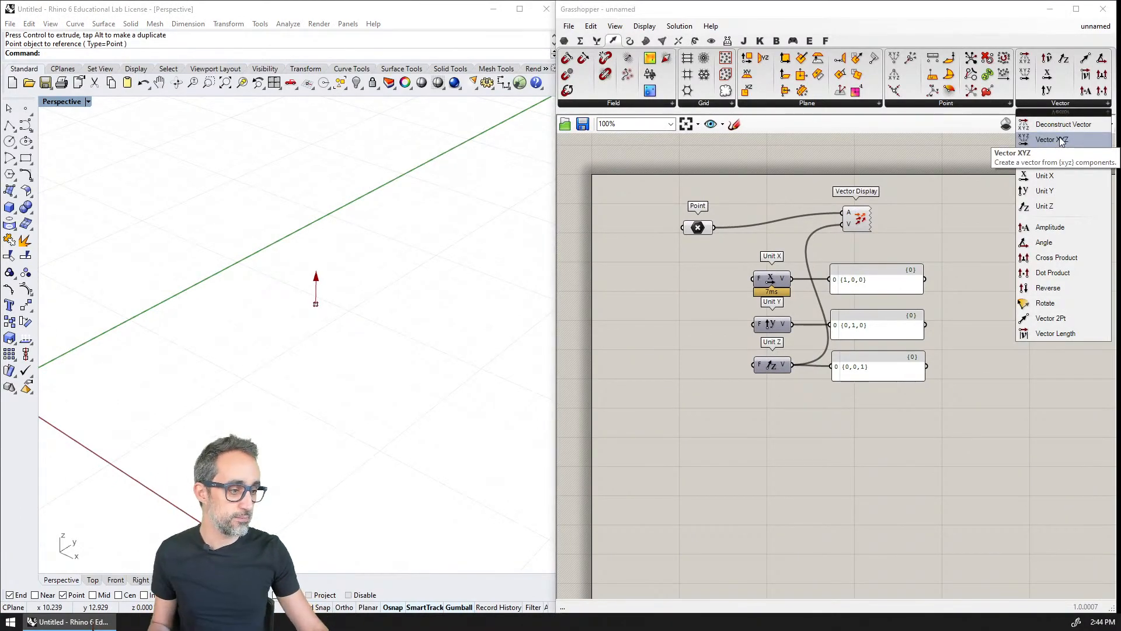
{"action": "left_click_drag", "start_coordinate": [1062, 141], "coordinate": [800, 313]}
{"action": "scroll", "coordinate": [769, 463], "scroll_direction": "up", "scroll_amount": 3}
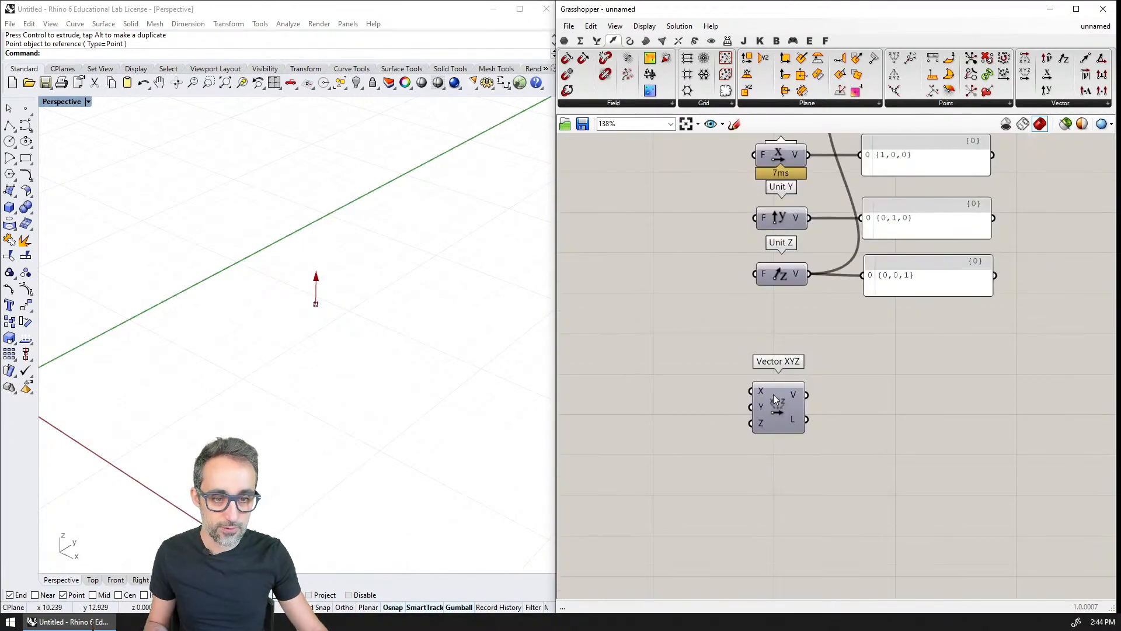
{"action": "double_click", "coordinate": [614, 384]}
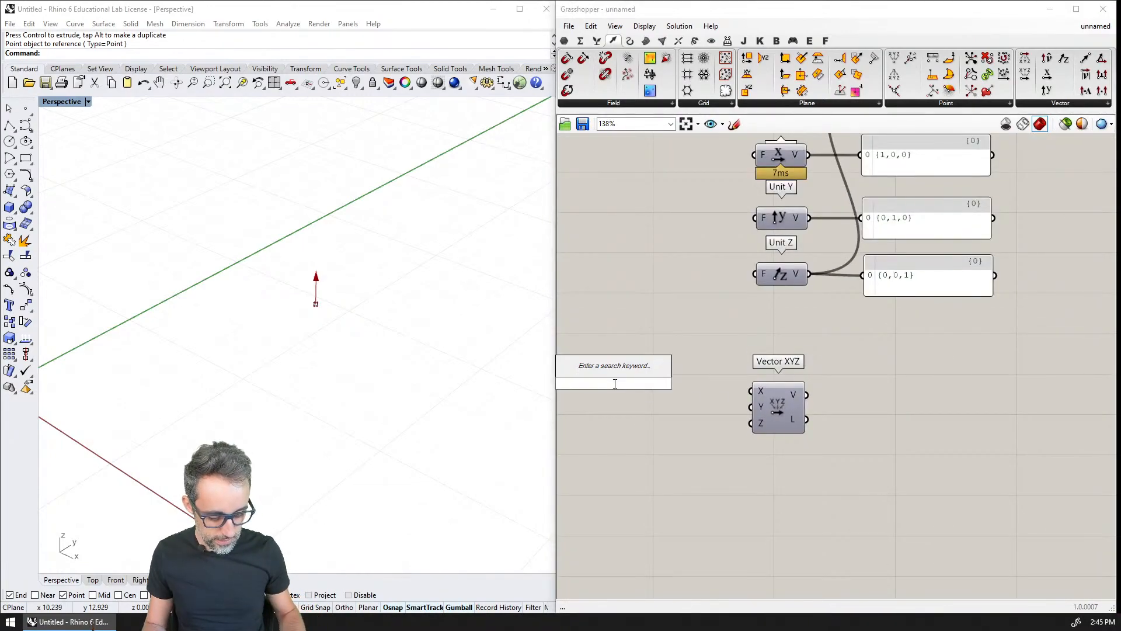
{"action": "type", "text": "slider"}
{"action": "key", "text": "Return"}
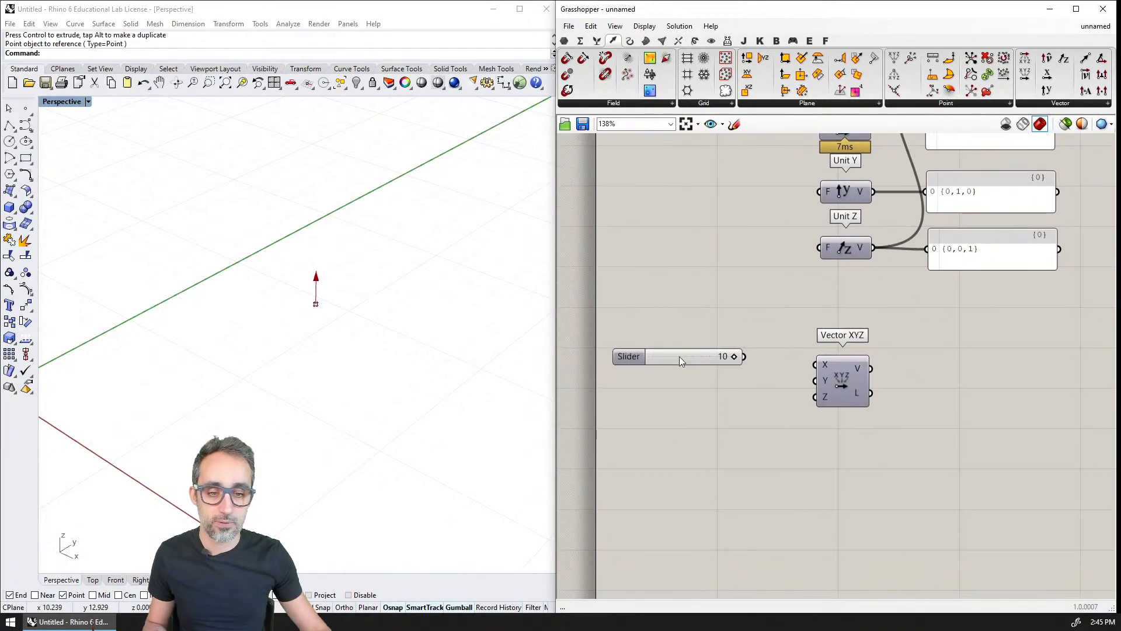
{"action": "key", "text": "Delete"}
Step: Create three number sliders set to 10.00 and connect them to the X, Y and Z inputs of Vector XYZ
{"action": "double_click", "coordinate": [676, 364]}
{"action": "type", "text": "10.00"}
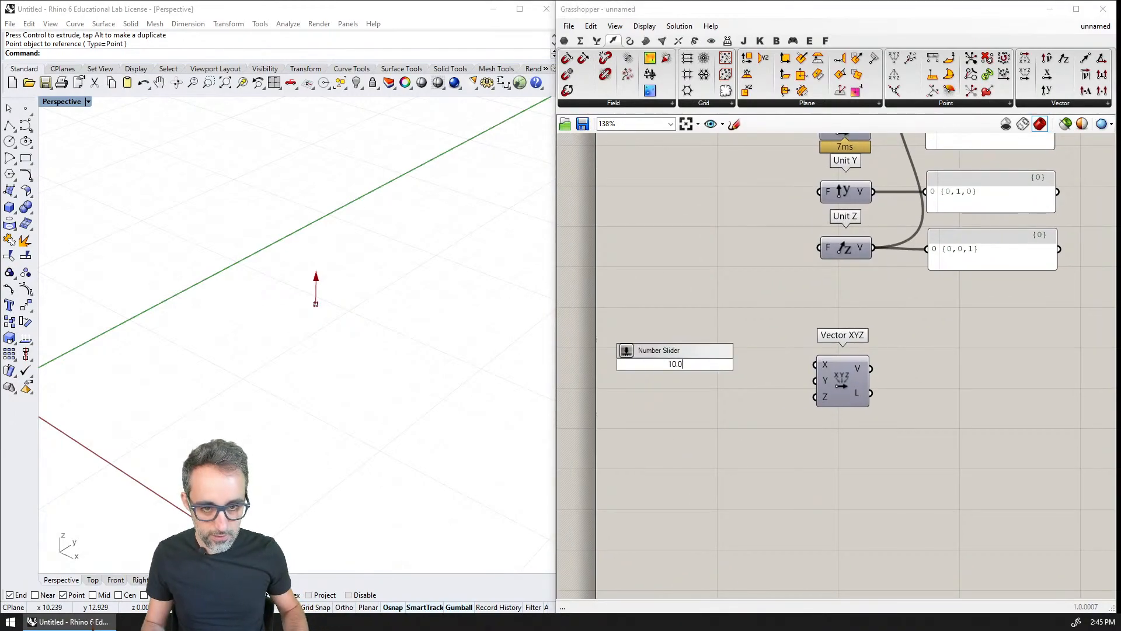
{"action": "key", "text": "Return"}
{"action": "left_click_drag", "start_coordinate": [741, 365], "coordinate": [954, 367]}
{"action": "left_click_drag", "start_coordinate": [708, 364], "coordinate": [928, 381]}
{"action": "key", "text": "ctrl+c"}
{"action": "key", "text": "ctrl+v"}
{"action": "key", "text": "ctrl+v"}
{"action": "left_click_drag", "start_coordinate": [806, 412], "coordinate": [929, 397]}
Step: Move Vector Display and the Point parameter beside Vector XYZ, and connect its V output to the Vector Display vector input
{"action": "scroll", "coordinate": [929, 403], "scroll_direction": "down", "scroll_amount": 2}
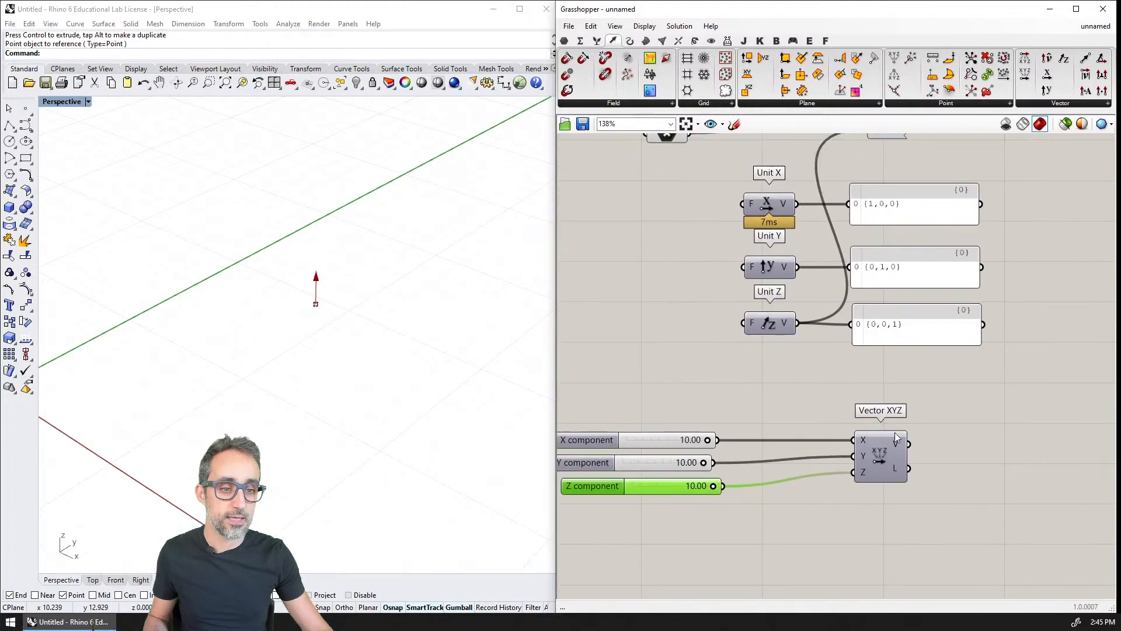
{"action": "left_click_drag", "start_coordinate": [896, 203], "coordinate": [970, 507]}
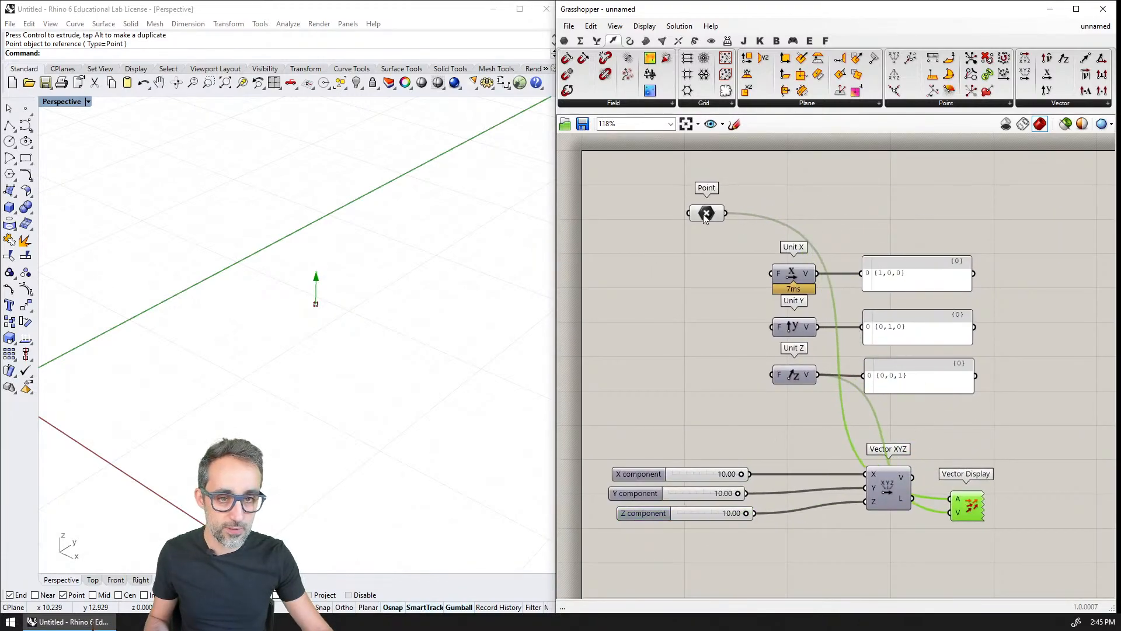
{"action": "left_click_drag", "start_coordinate": [706, 214], "coordinate": [730, 548]}
{"action": "right_click_drag", "start_coordinate": [811, 544], "coordinate": [832, 485]}
{"action": "left_click", "coordinate": [995, 444]}
{"action": "scroll", "coordinate": [958, 365], "scroll_direction": "up", "scroll_amount": 2}
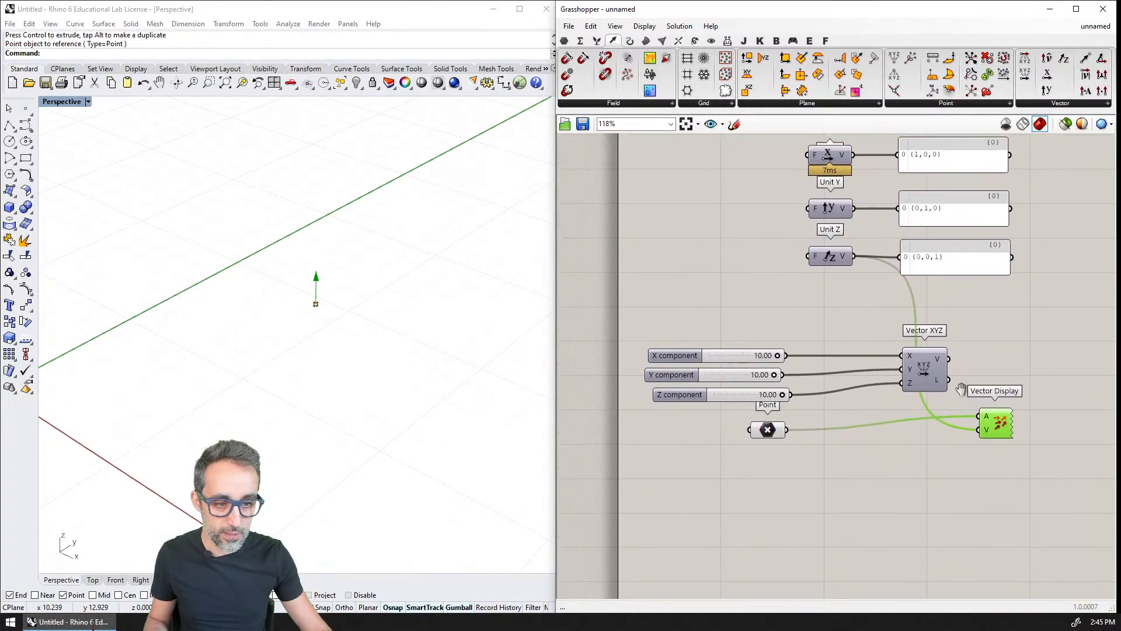
{"action": "left_click_drag", "start_coordinate": [948, 349], "coordinate": [982, 432]}
{"action": "right_click_drag", "start_coordinate": [395, 321], "coordinate": [337, 375], "text": "shift"}
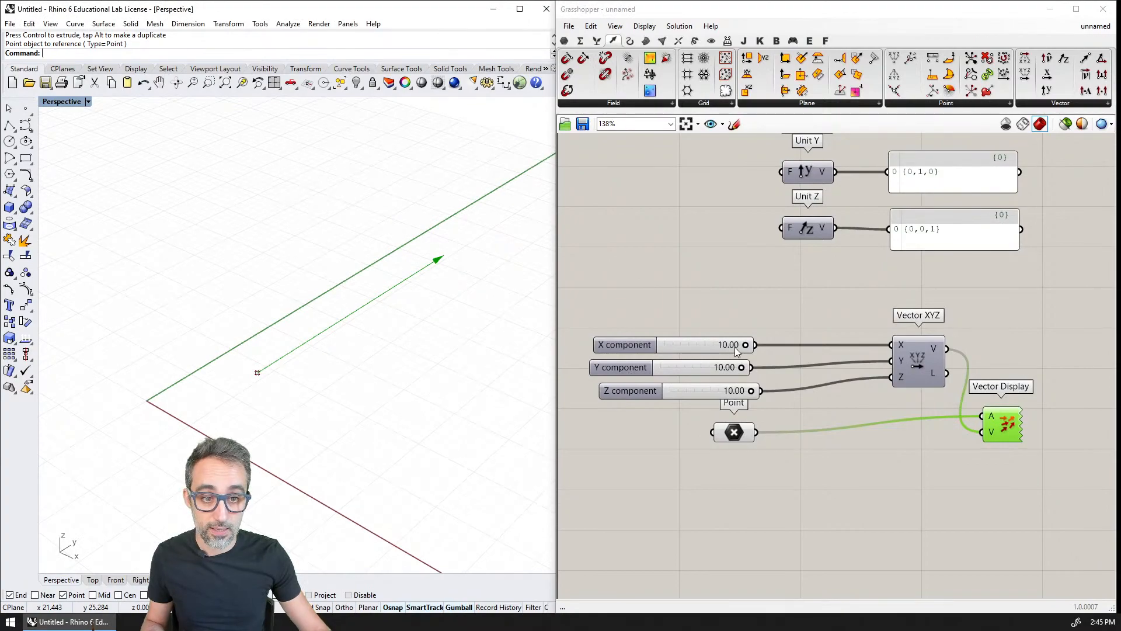
Step: Set the X component slider to 2.20, the Y component to 2.89 and the Z component to 3.97
{"action": "left_click_drag", "start_coordinate": [751, 393], "coordinate": [669, 394]}
{"action": "left_click_drag", "start_coordinate": [740, 366], "coordinate": [639, 367]}
{"action": "left_click_drag", "start_coordinate": [743, 346], "coordinate": [702, 389]}
{"action": "scroll", "coordinate": [375, 348], "scroll_direction": "up", "scroll_amount": 3}
{"action": "scroll", "coordinate": [377, 348], "scroll_direction": "down", "scroll_amount": 1}
{"action": "right_click_drag", "start_coordinate": [790, 331], "coordinate": [785, 307]}
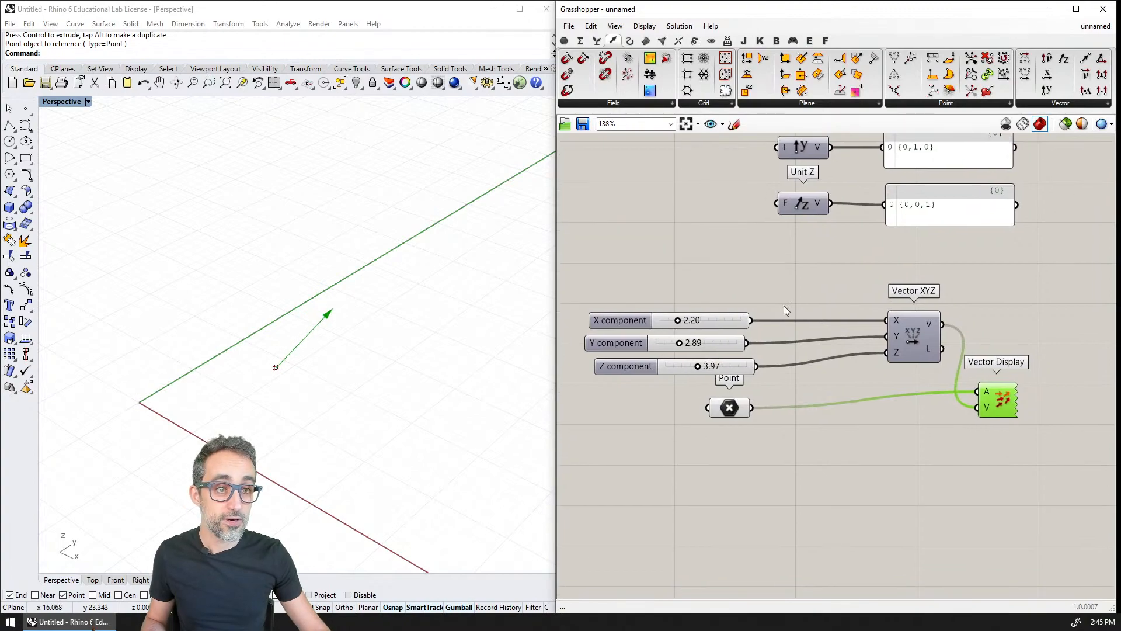
{"action": "left_click", "coordinate": [1060, 104]}
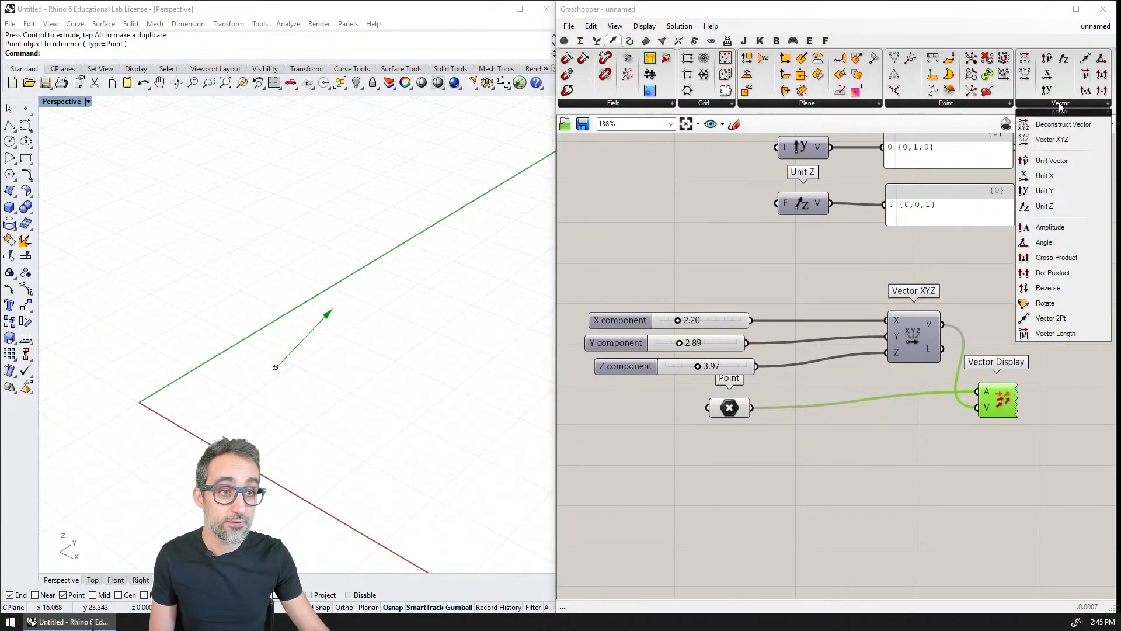
{"action": "right_click_drag", "start_coordinate": [977, 272], "coordinate": [894, 251]}
{"action": "double_click", "coordinate": [904, 260]}
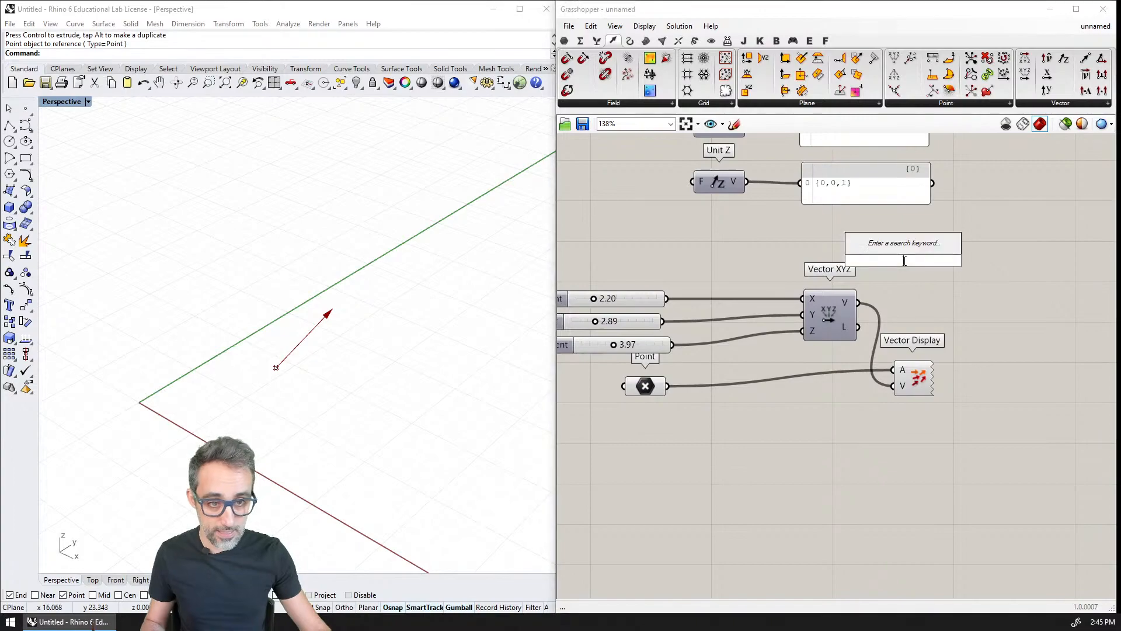
{"action": "type", "text": "panel"}
{"action": "key", "text": "Return"}
{"action": "left_click_drag", "start_coordinate": [911, 268], "coordinate": [951, 300]}
{"action": "key", "text": "Delete"}
Step: Copy the Unit Z panel beside Vector XYZ and connect the copy to the V output of Vector XYZ
{"action": "left_click", "coordinate": [859, 195]}
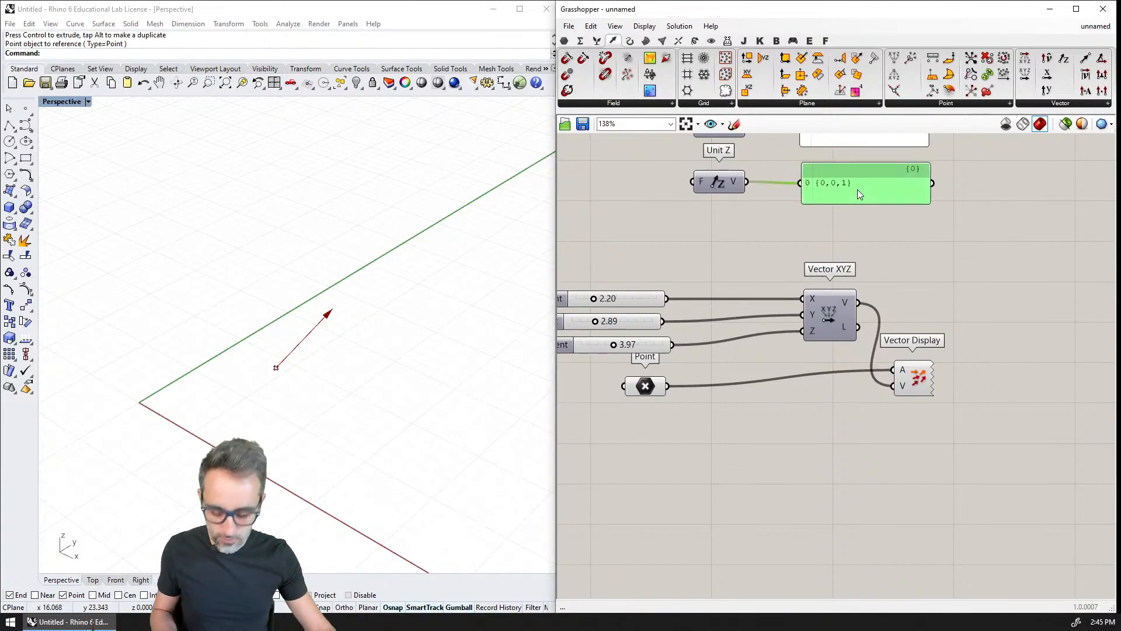
{"action": "left_click_drag", "start_coordinate": [858, 194], "coordinate": [962, 310], "text": "alt"}
{"action": "left_click_drag", "start_coordinate": [859, 303], "coordinate": [906, 301]}
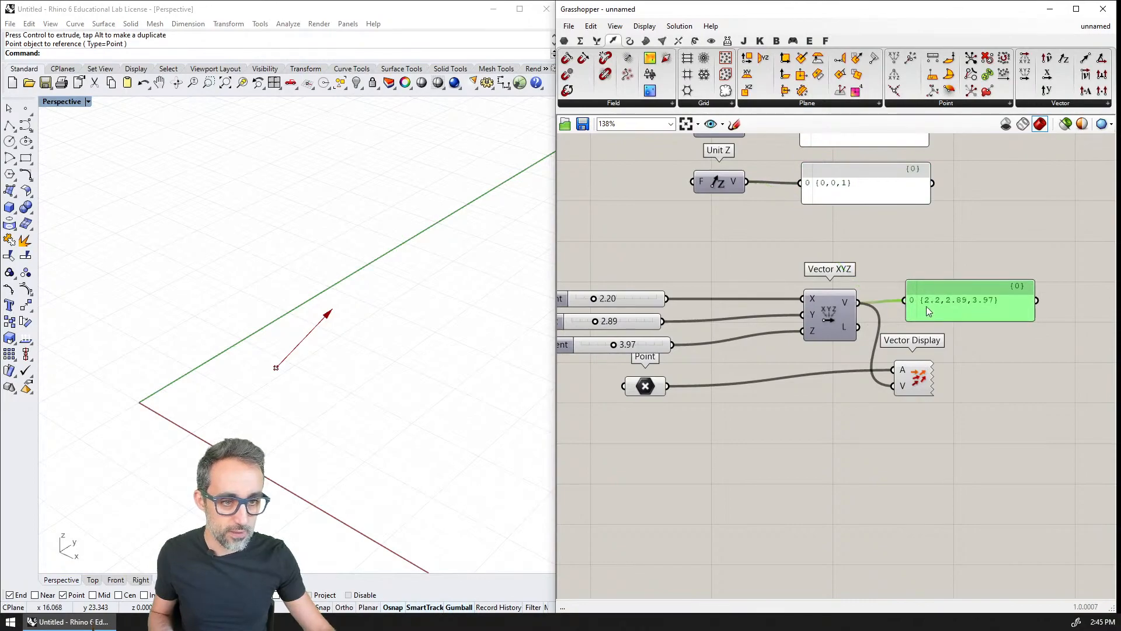
Step: Compare the Vector XYZ panel and slider values with the arrow displayed in the Perspective viewport
{"action": "scroll", "coordinate": [1003, 334], "scroll_direction": "up", "scroll_amount": 2}
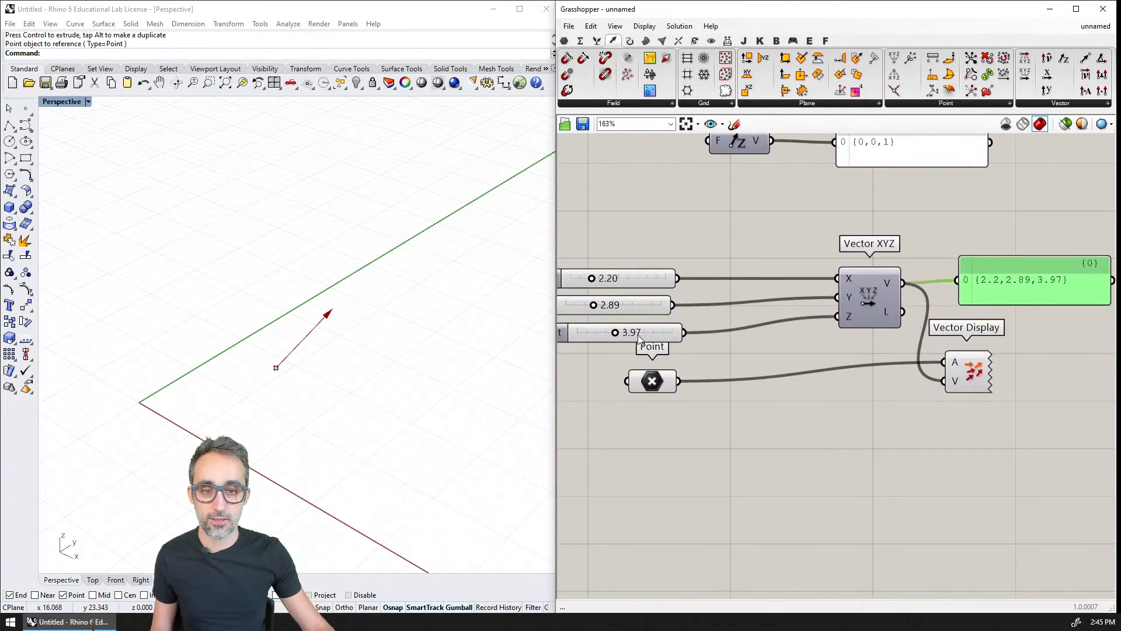
{"action": "right_click_drag", "start_coordinate": [363, 361], "coordinate": [360, 356]}
{"action": "scroll", "coordinate": [400, 338], "scroll_direction": "down", "scroll_amount": 2}
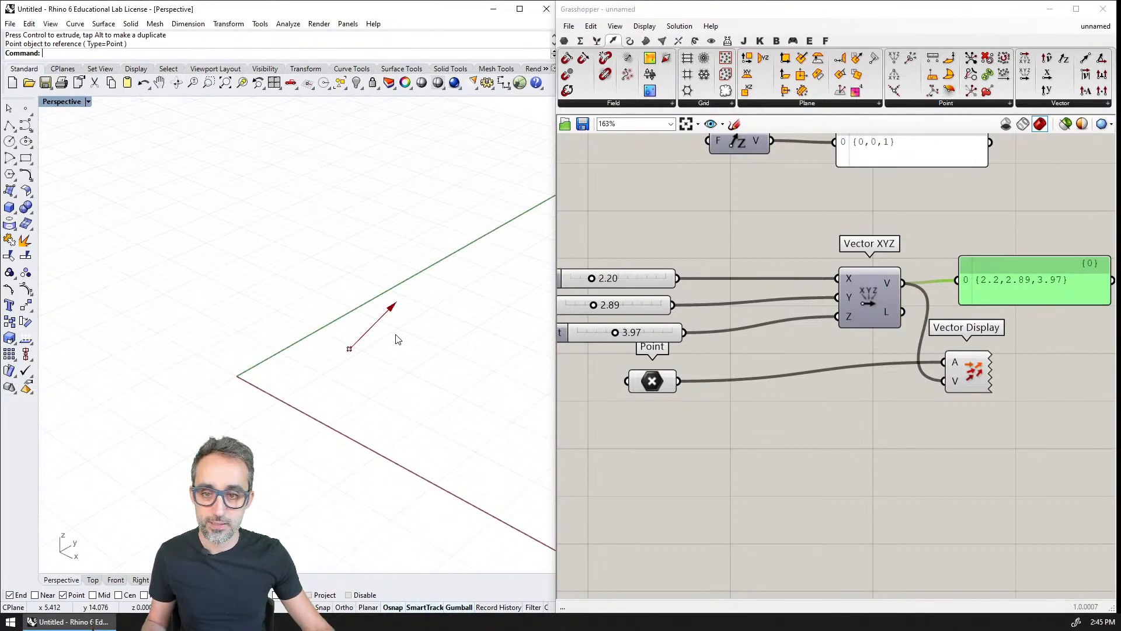
{"action": "scroll", "coordinate": [393, 299], "scroll_direction": "up", "scroll_amount": 2}
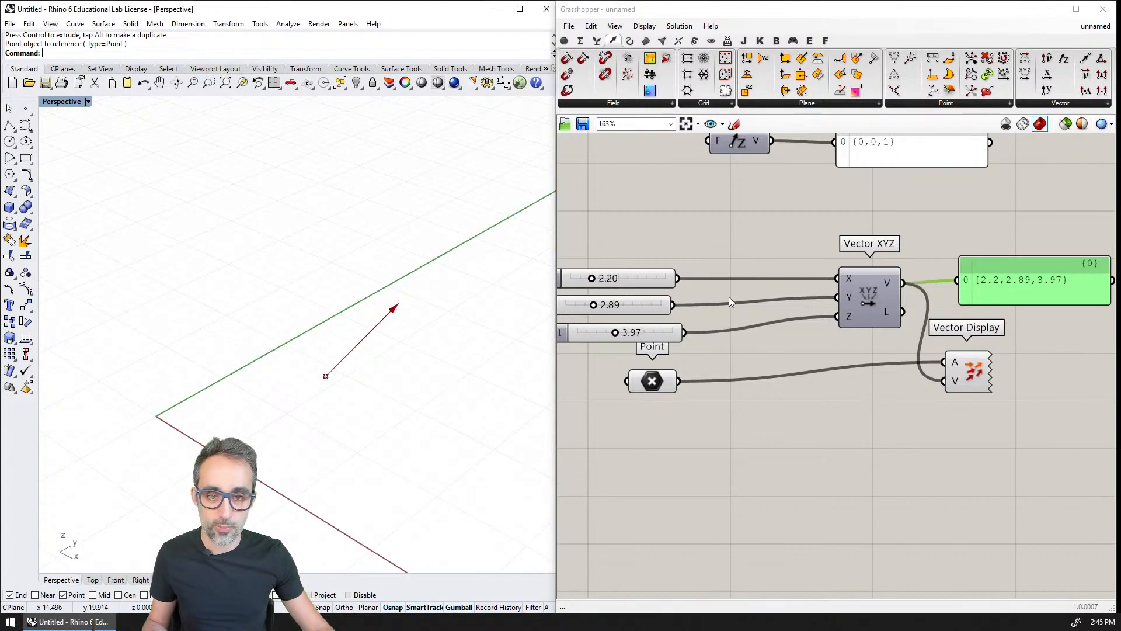
{"action": "left_click", "coordinate": [708, 301]}
{"action": "scroll", "coordinate": [1057, 333], "scroll_direction": "down", "scroll_amount": 2}
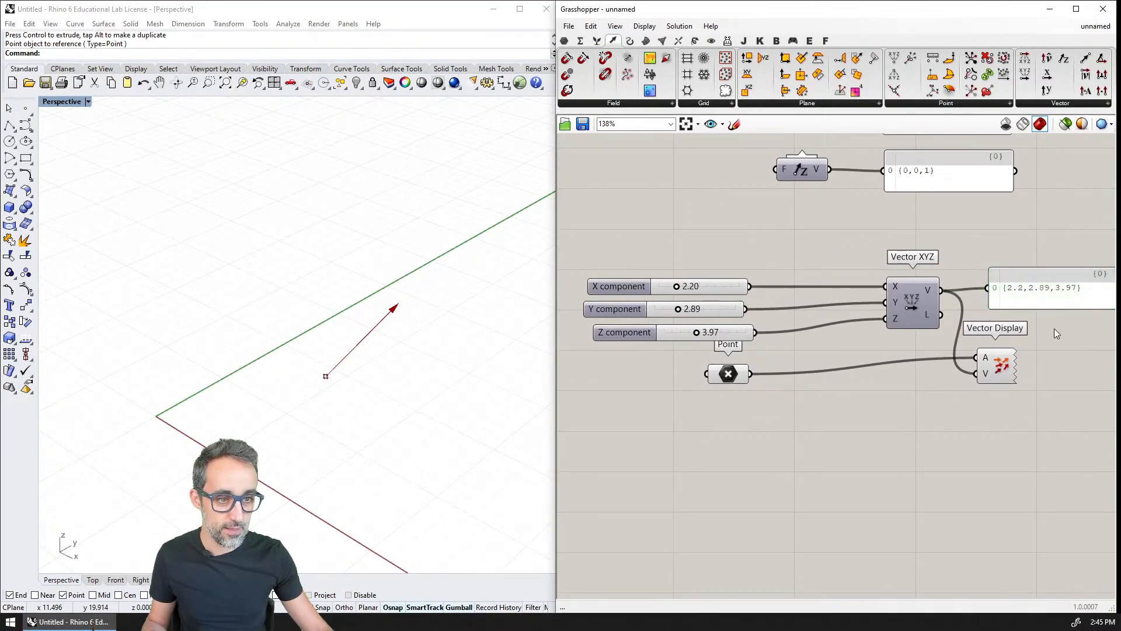
{"action": "right_click_drag", "start_coordinate": [1025, 308], "coordinate": [1011, 299]}
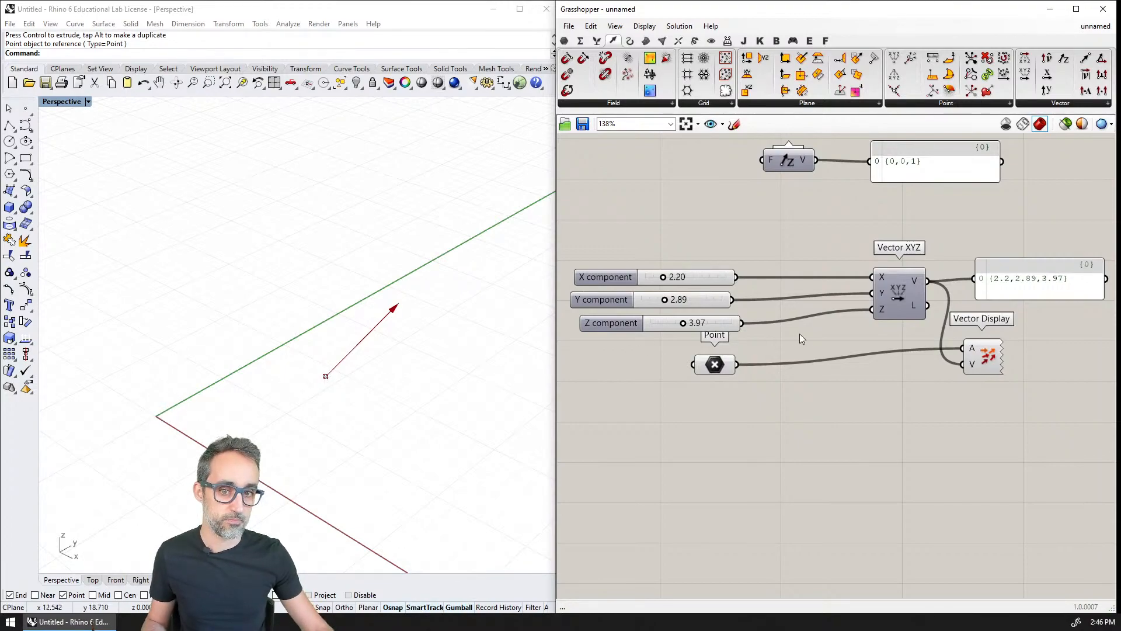
Step: Place a Vector 2Pt component below Vector Display and shift the Point parameter clear of the Z component slider
{"action": "right_click_drag", "start_coordinate": [797, 334], "coordinate": [797, 314]}
{"action": "left_click", "coordinate": [1043, 104]}
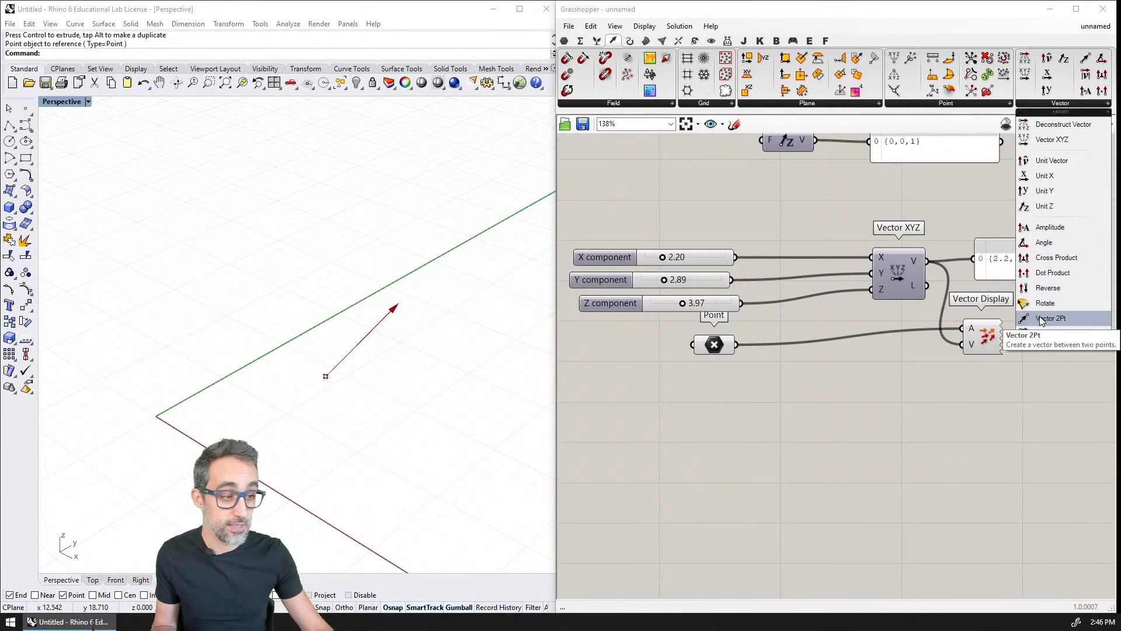
{"action": "left_click_drag", "start_coordinate": [1043, 320], "coordinate": [902, 447]}
{"action": "left_click_drag", "start_coordinate": [722, 350], "coordinate": [712, 363]}
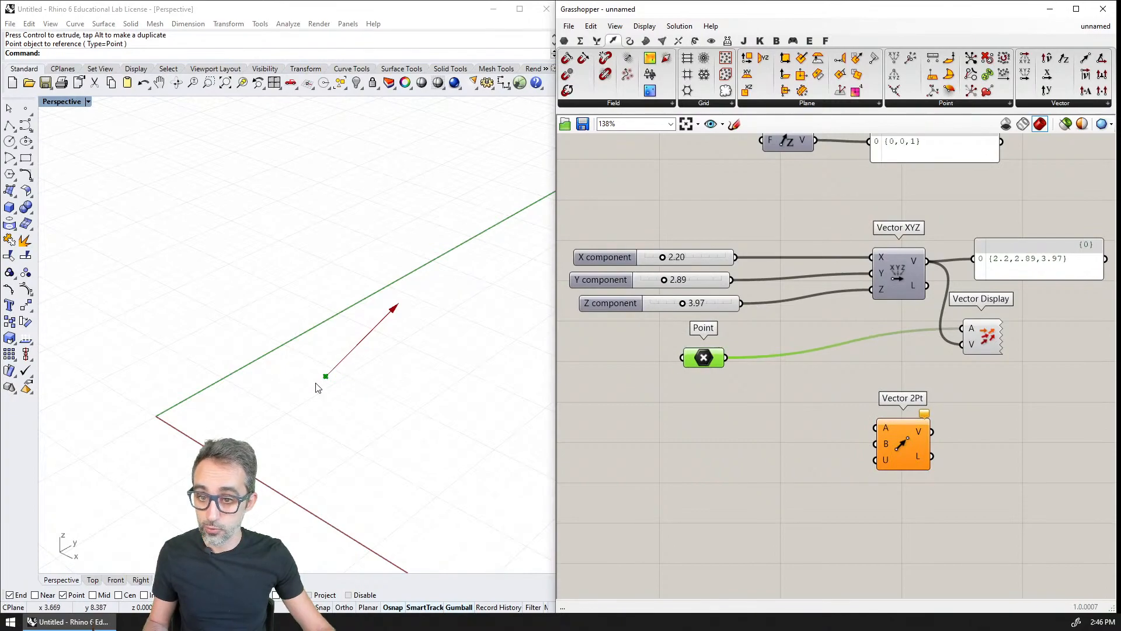
Step: Draw a second point in the Rhino Perspective viewport, a short distance from the existing anchor point
{"action": "left_click", "coordinate": [25, 108]}
{"action": "left_click", "coordinate": [451, 350]}
{"action": "left_click_drag", "start_coordinate": [482, 325], "coordinate": [427, 380]}
{"action": "left_click", "coordinate": [673, 419]}
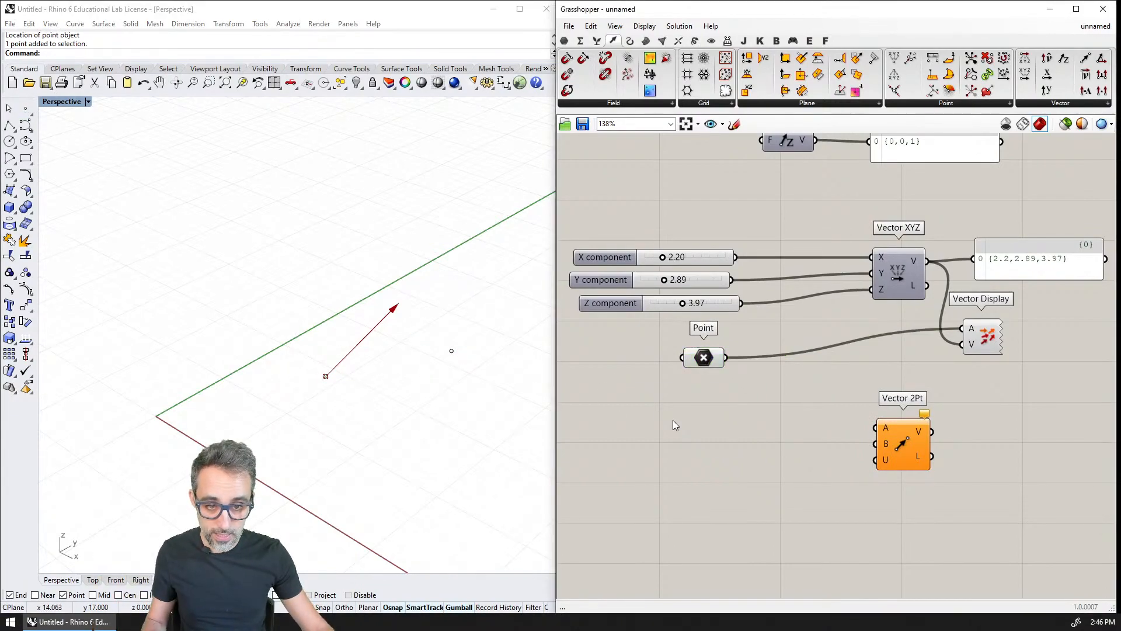
Step: Place a second Point parameter below the first and reference the second Rhino point in it
{"action": "double_click", "coordinate": [673, 420]}
{"action": "type", "text": "poi"}
{"action": "left_click", "coordinate": [643, 360]}
{"action": "right_click", "coordinate": [677, 414]}
{"action": "left_click", "coordinate": [709, 521]}
{"action": "left_click", "coordinate": [451, 351]}
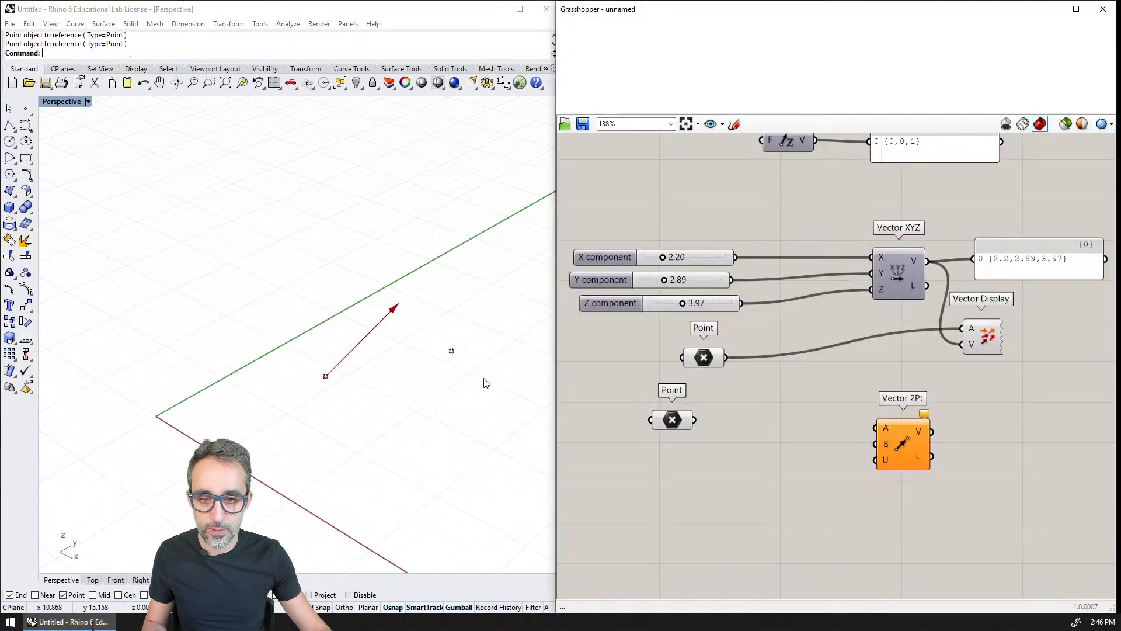
Step: Connect the first and second Point parameters to Vector 2Pt inputs A and B, and its V output to the Vector Display vector input
{"action": "left_click_drag", "start_coordinate": [725, 357], "coordinate": [879, 429]}
{"action": "left_click_drag", "start_coordinate": [683, 425], "coordinate": [876, 444]}
{"action": "right_click_drag", "start_coordinate": [445, 324], "coordinate": [403, 350], "text": "shift"}
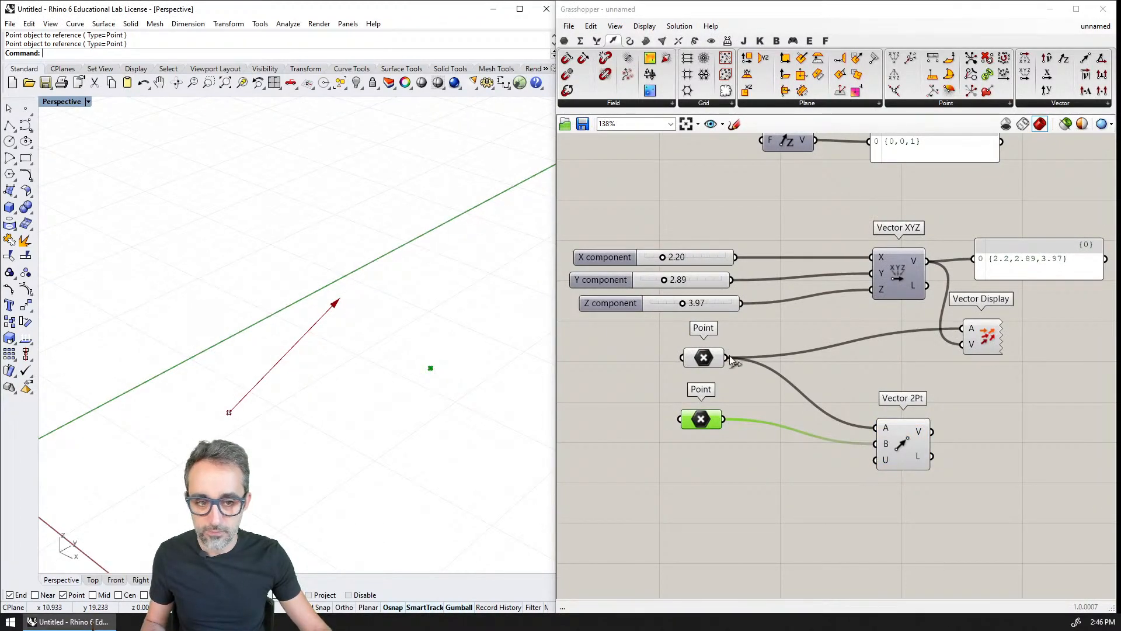
{"action": "right_click_drag", "start_coordinate": [878, 397], "coordinate": [858, 393]}
{"action": "left_click_drag", "start_coordinate": [912, 429], "coordinate": [942, 340]}
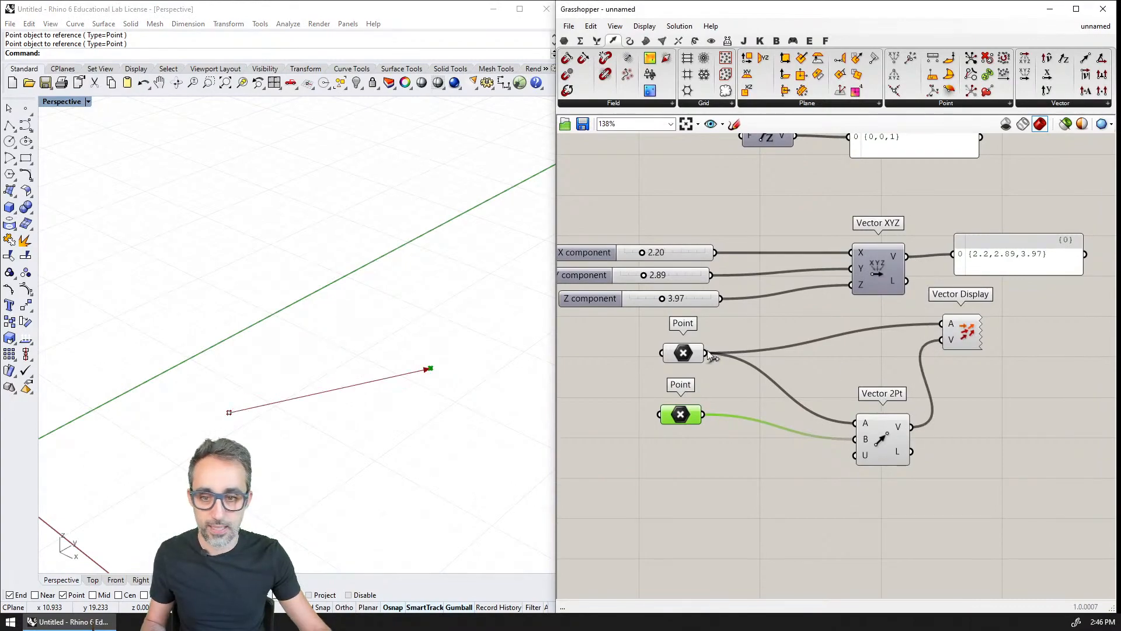
Step: Move the second Rhino point to a new position in the Perspective viewport to redirect the two-point vector
{"action": "left_click", "coordinate": [430, 368]}
{"action": "left_click_drag", "start_coordinate": [425, 369], "coordinate": [454, 250]}
{"action": "right_click_drag", "start_coordinate": [453, 250], "coordinate": [336, 383]}
Step: Move the Vector XYZ panel beside Vector 2Pt, reconnect it to that component's V output, and widen it to fit the coordinates on one line
{"action": "left_click_drag", "start_coordinate": [1012, 258], "coordinate": [1029, 435]}
{"action": "right_click_drag", "start_coordinate": [1029, 435], "coordinate": [961, 405]}
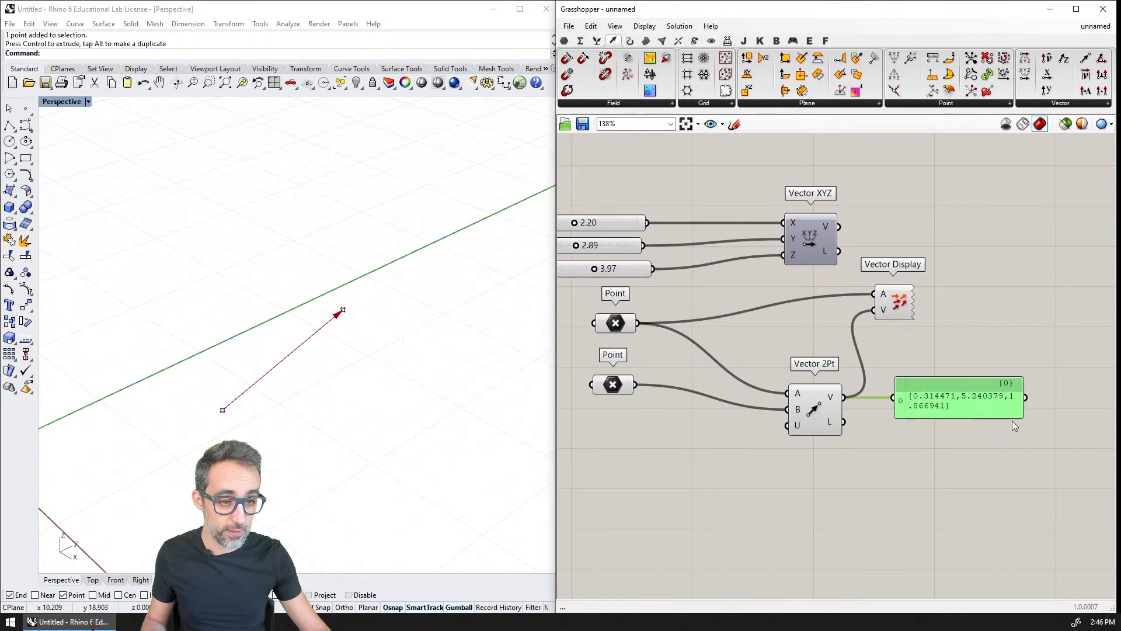
{"action": "left_click_drag", "start_coordinate": [1019, 415], "coordinate": [1079, 421]}
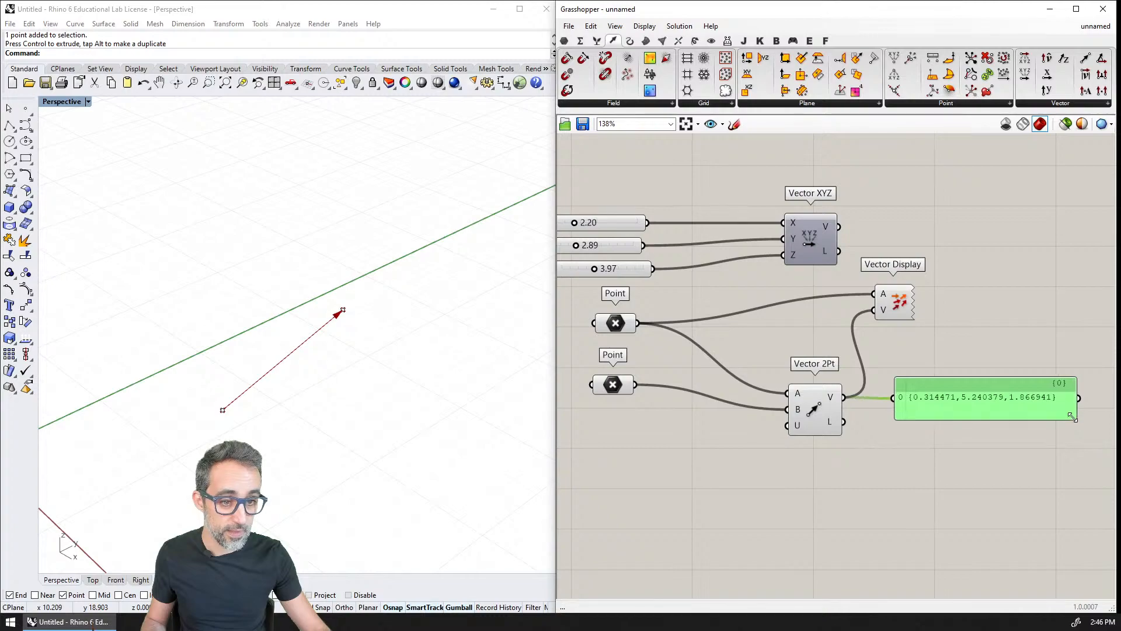
{"action": "scroll", "coordinate": [1019, 413], "scroll_direction": "up", "scroll_amount": 1}
{"action": "scroll", "coordinate": [1019, 413], "scroll_direction": "down", "scroll_amount": 1}
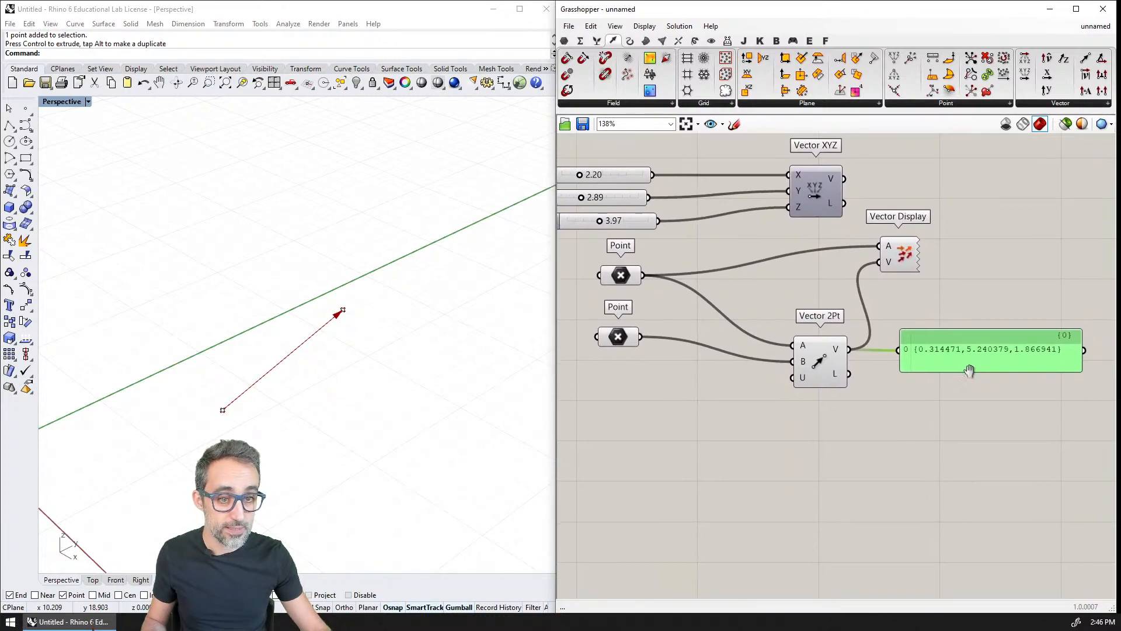
{"action": "scroll", "coordinate": [966, 359], "scroll_direction": "down", "scroll_amount": 1}
{"action": "scroll", "coordinate": [971, 364], "scroll_direction": "up", "scroll_amount": 1}
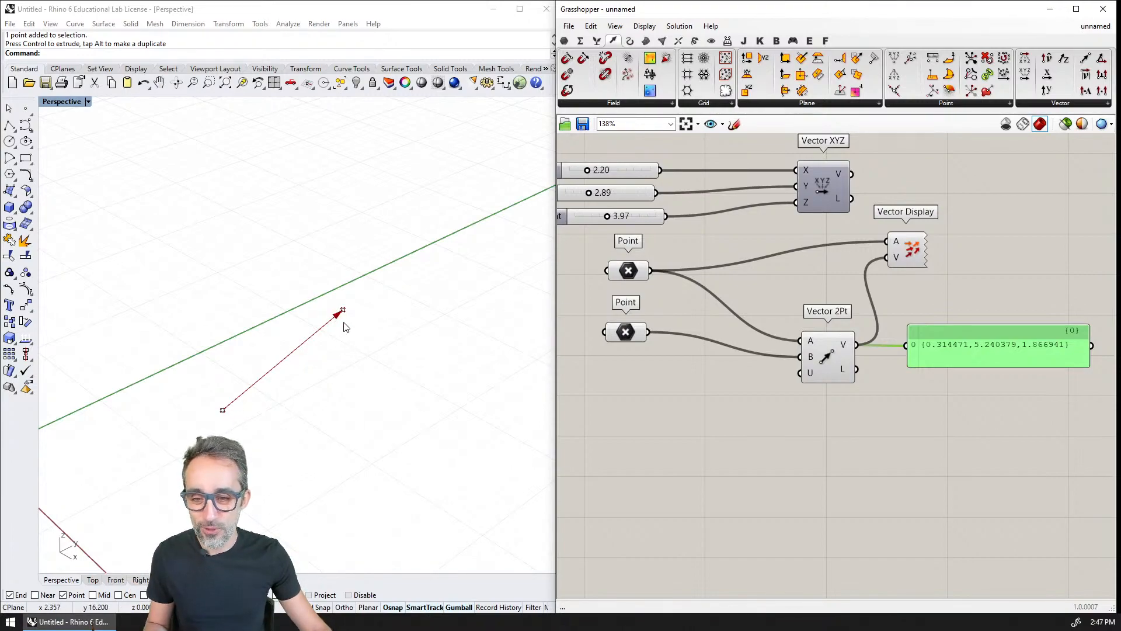
{"action": "left_click_drag", "start_coordinate": [229, 381], "coordinate": [187, 410]}
{"action": "left_click_drag", "start_coordinate": [294, 284], "coordinate": [409, 368]}
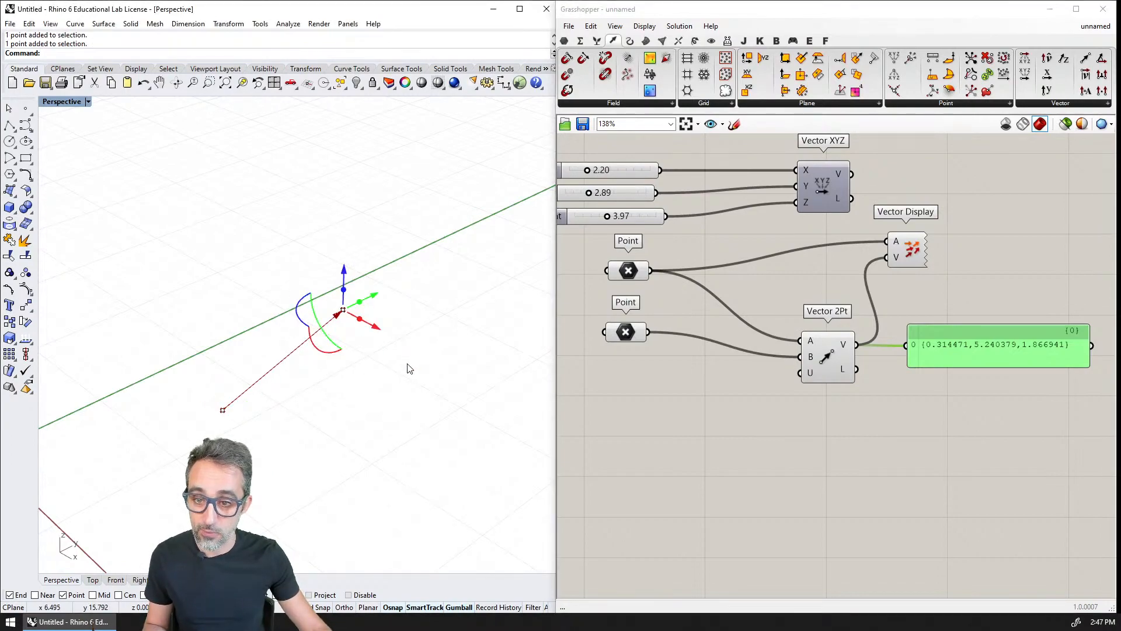
{"action": "key", "text": "Escape"}
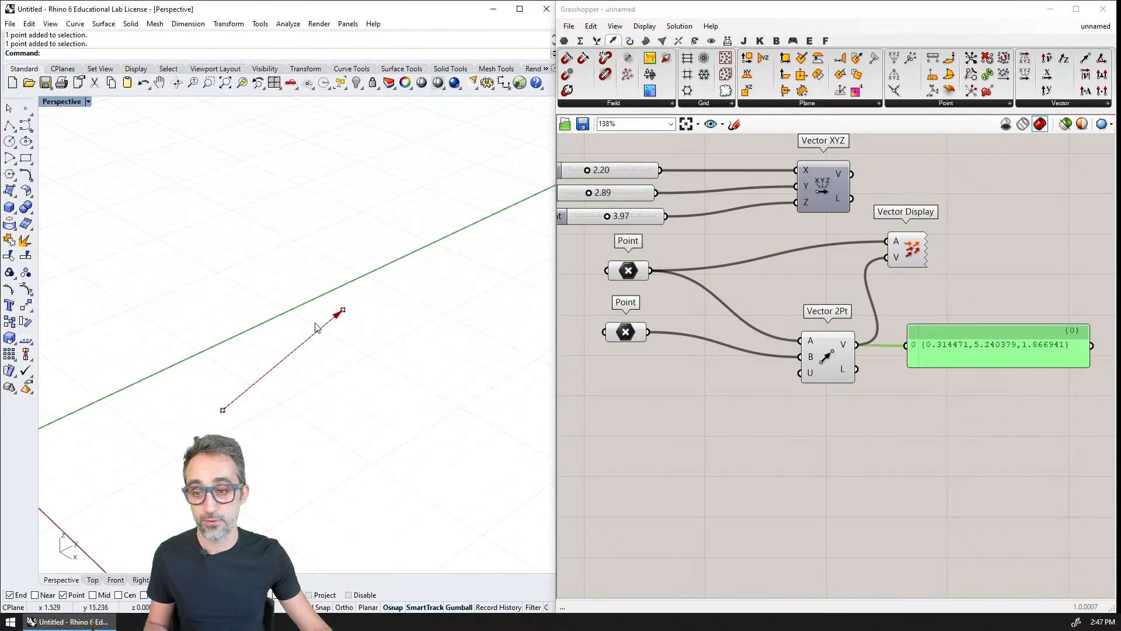
Step: Move both Rhino points together from the first point to the origin, entering 0 as the target location
{"action": "right_click_drag", "start_coordinate": [328, 355], "coordinate": [436, 360], "text": "shift"}
{"action": "left_click_drag", "start_coordinate": [475, 264], "coordinate": [315, 447]}
{"action": "type", "text": "Move"}
{"action": "key", "text": "Return"}
{"action": "left_click", "coordinate": [340, 408]}
{"action": "type", "text": "0"}
{"action": "key", "text": "Return"}
{"action": "right_click_drag", "start_coordinate": [329, 415], "coordinate": [256, 416]}
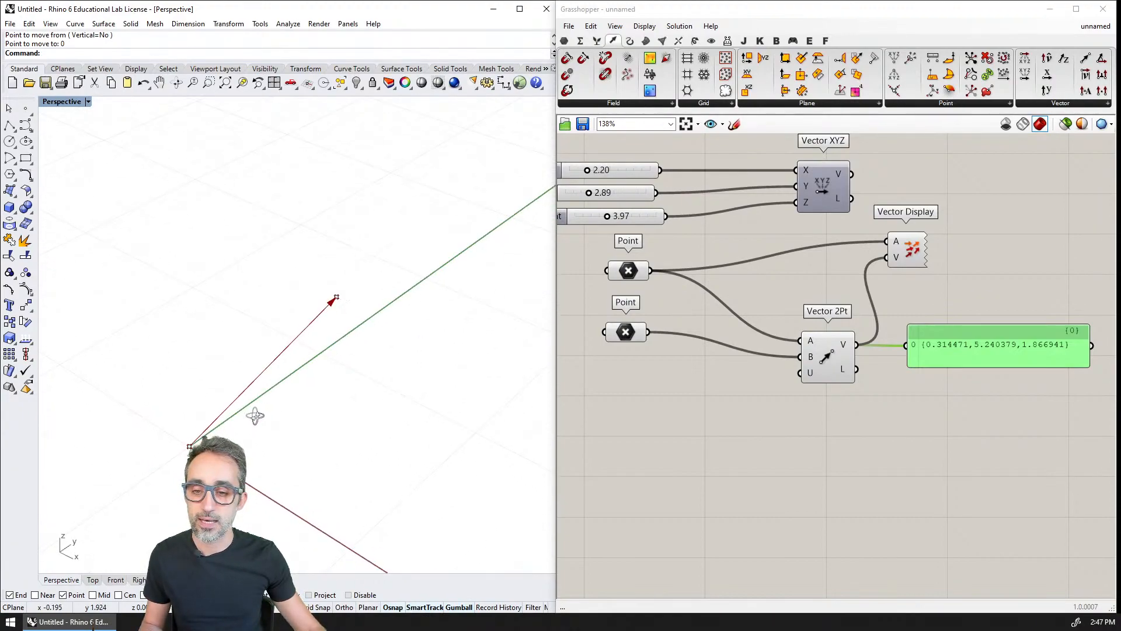
{"action": "right_click_drag", "start_coordinate": [286, 361], "coordinate": [233, 393]}
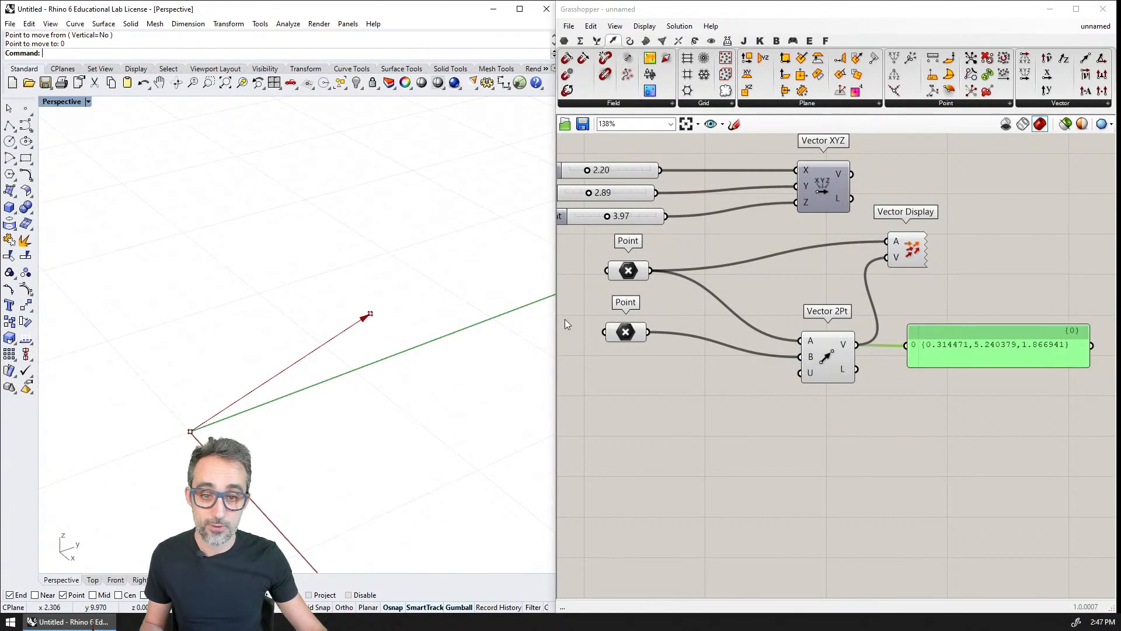
Step: Select both Rhino points and move them together away from the origin in the Perspective viewport
{"action": "left_click", "coordinate": [370, 313]}
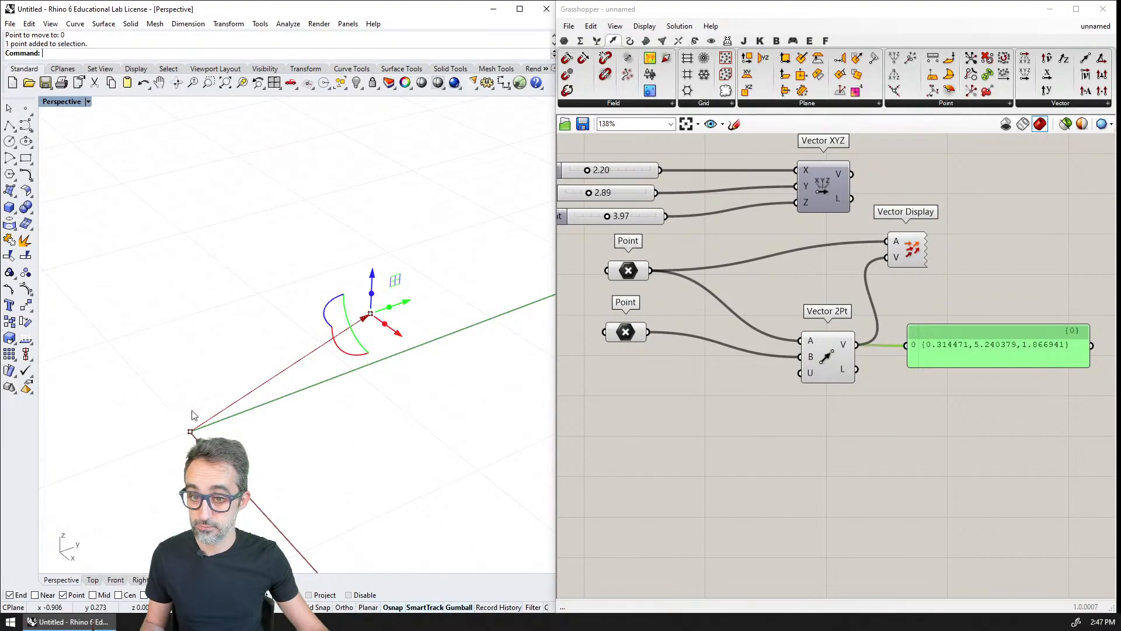
{"action": "left_click_drag", "start_coordinate": [166, 262], "coordinate": [391, 468]}
{"action": "left_click_drag", "start_coordinate": [305, 402], "coordinate": [494, 388]}
{"action": "right_click_drag", "start_coordinate": [494, 445], "coordinate": [381, 420], "text": "shift"}
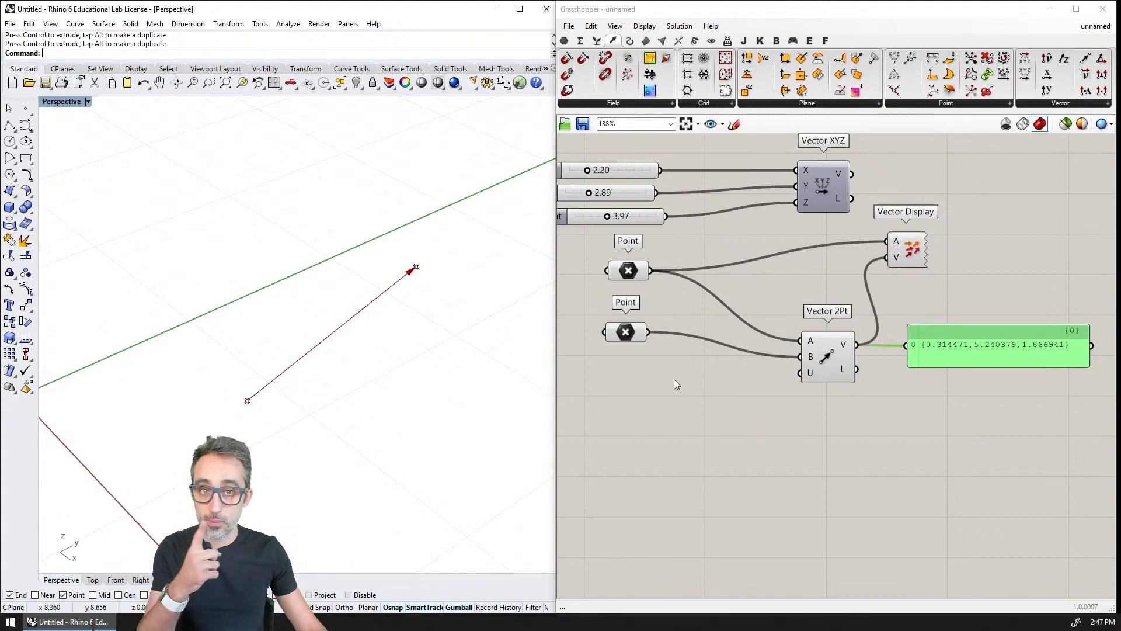
Step: Place a Square grid component on the canvas below the Vector 2Pt component
{"action": "right_click_drag", "start_coordinate": [437, 265], "coordinate": [436, 290], "text": "shift"}
{"action": "scroll", "coordinate": [488, 271], "scroll_direction": "down", "scroll_amount": 11}
{"action": "left_click_drag", "start_coordinate": [689, 75], "coordinate": [762, 462]}
{"action": "scroll", "coordinate": [446, 357], "scroll_direction": "up", "scroll_amount": 3}
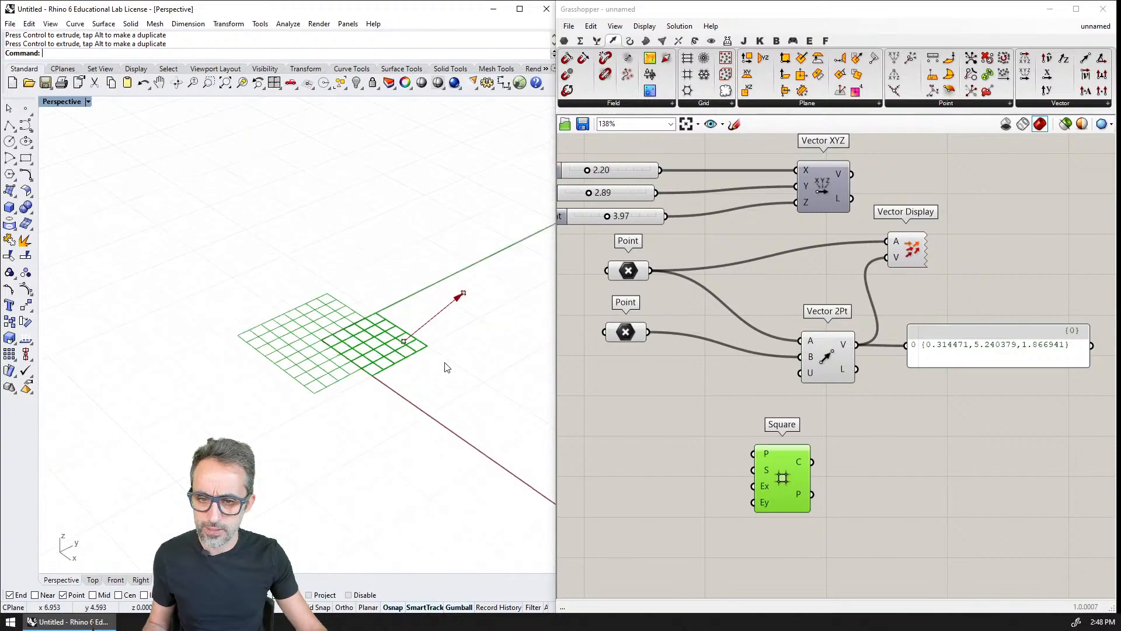
Step: Move the first Rhino point to a new position above the grid in the Perspective viewport
{"action": "left_click", "coordinate": [383, 330]}
{"action": "left_click_drag", "start_coordinate": [390, 265], "coordinate": [341, 233]}
{"action": "right_click_drag", "start_coordinate": [368, 313], "coordinate": [438, 320]}
{"action": "left_click", "coordinate": [409, 345]}
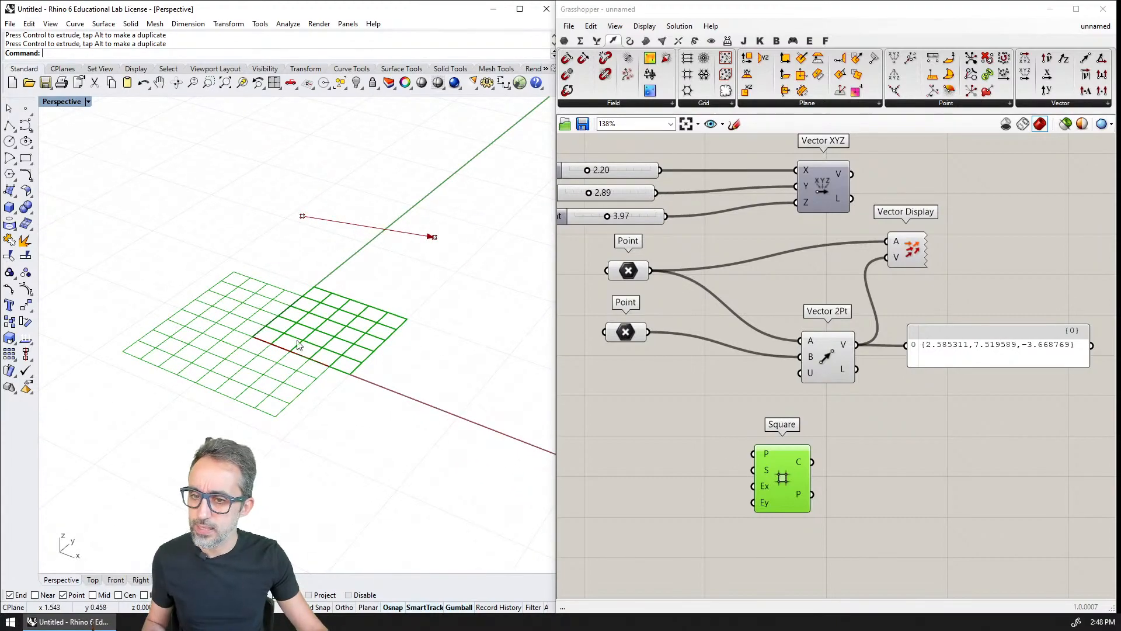
Step: Place a Point parameter beside the Square component and connect the Square's P output to it
{"action": "right_click_drag", "start_coordinate": [793, 464], "coordinate": [710, 432]}
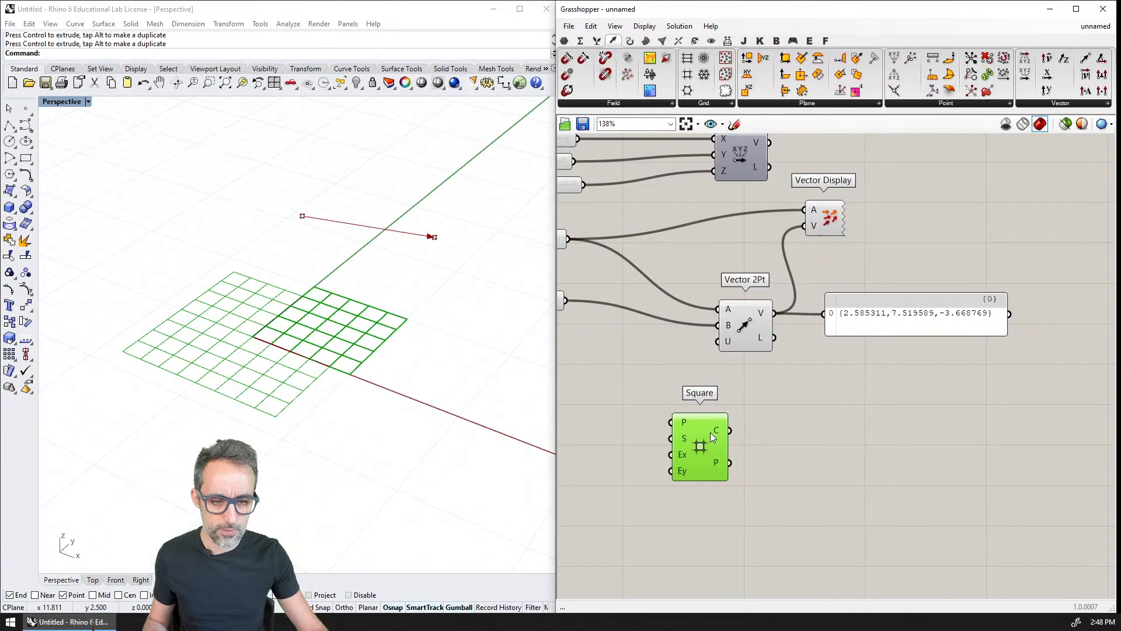
{"action": "double_click", "coordinate": [776, 462]}
{"action": "type", "text": "point"}
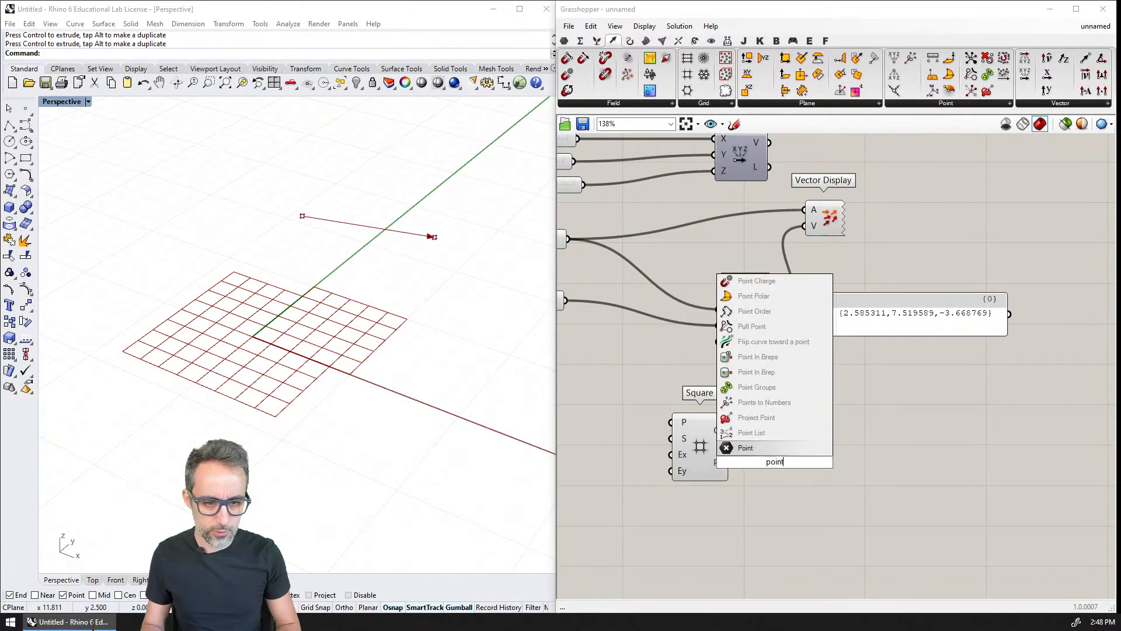
{"action": "key", "text": "Return"}
{"action": "left_click_drag", "start_coordinate": [761, 460], "coordinate": [761, 461]}
{"action": "left_click_drag", "start_coordinate": [761, 461], "coordinate": [799, 461]}
Step: Turn off the preview of the Square grid component so only its points are drawn
{"action": "left_click", "coordinate": [699, 452]}
{"action": "key", "text": "ctrl+a"}
{"action": "left_click", "coordinate": [799, 402]}
{"action": "left_click", "coordinate": [707, 444]}
{"action": "key", "text": "ctrl+q"}
Step: Move the Square component and its Point parameter below the two existing Point parameters, and shift Vector 2Pt slightly upward
{"action": "right_click_drag", "start_coordinate": [708, 444], "coordinate": [816, 416]}
{"action": "left_click", "coordinate": [954, 389]}
{"action": "left_click_drag", "start_coordinate": [954, 389], "coordinate": [759, 462]}
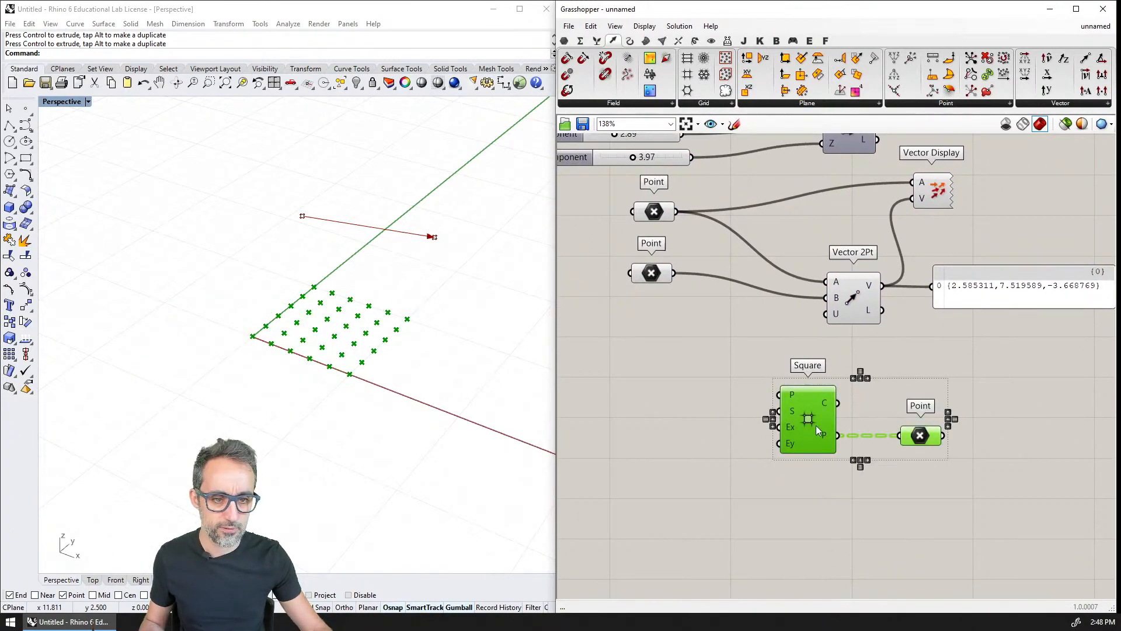
{"action": "left_click_drag", "start_coordinate": [814, 425], "coordinate": [664, 432]}
{"action": "left_click", "coordinate": [740, 295]}
{"action": "left_click", "coordinate": [654, 272]}
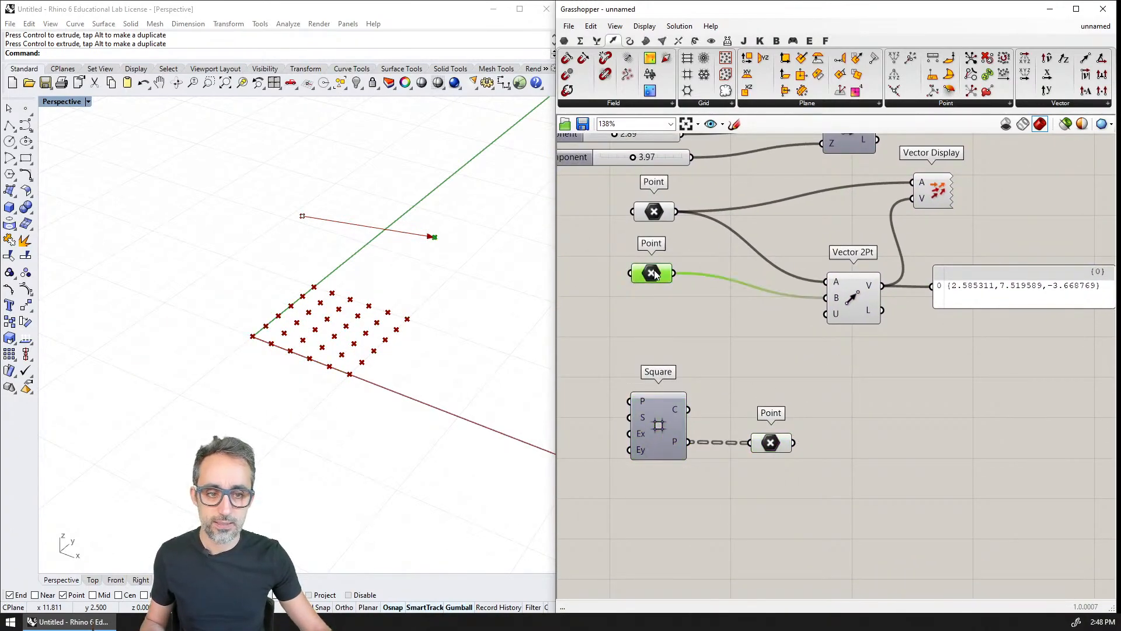
{"action": "left_click_drag", "start_coordinate": [834, 286], "coordinate": [842, 254]}
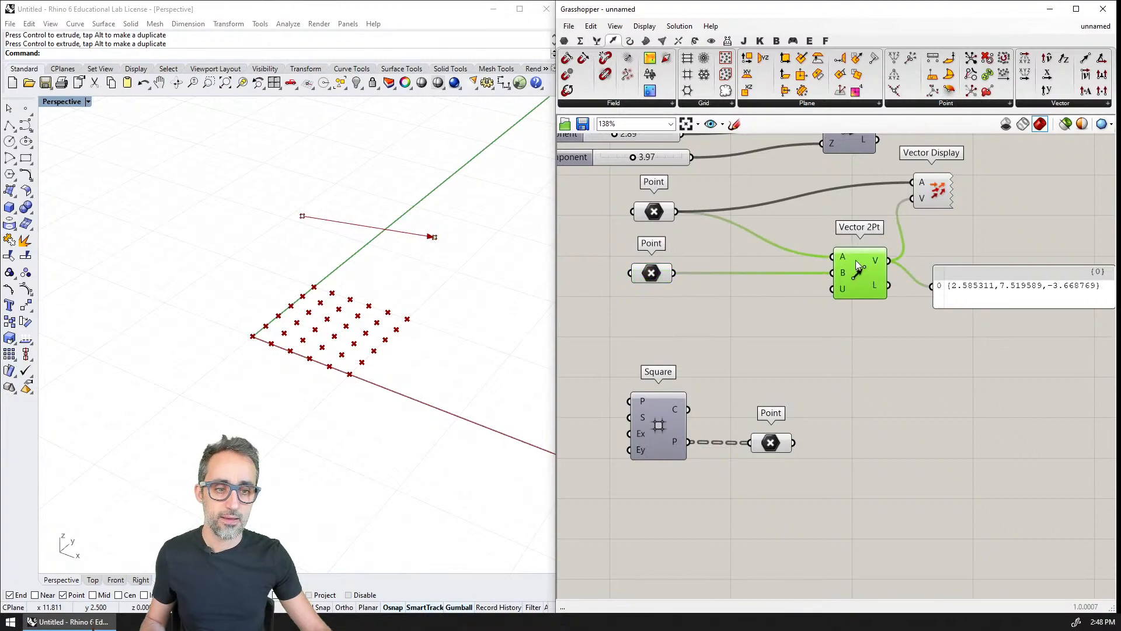
{"action": "left_click", "coordinate": [941, 191]}
{"action": "left_click", "coordinate": [876, 391]}
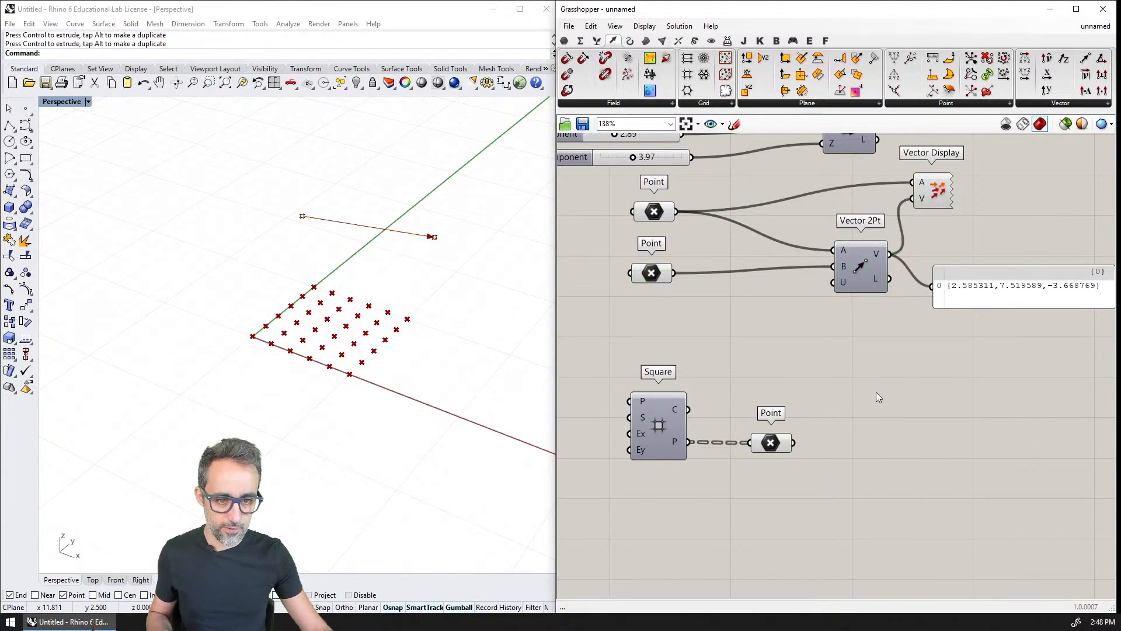
Step: Add a second Vector 2Pt component, connecting the first Point parameter to A and the grid Point parameter to B
{"action": "double_click", "coordinate": [876, 391]}
{"action": "type", "text": "vec"}
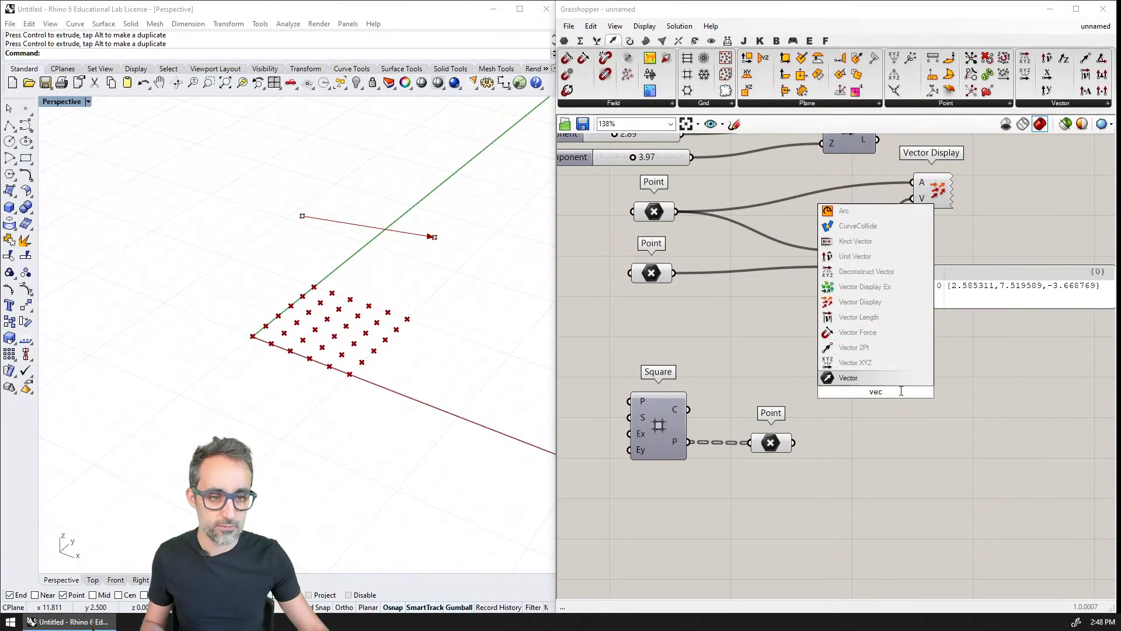
{"action": "left_click", "coordinate": [873, 348]}
{"action": "left_click_drag", "start_coordinate": [677, 211], "coordinate": [849, 417]}
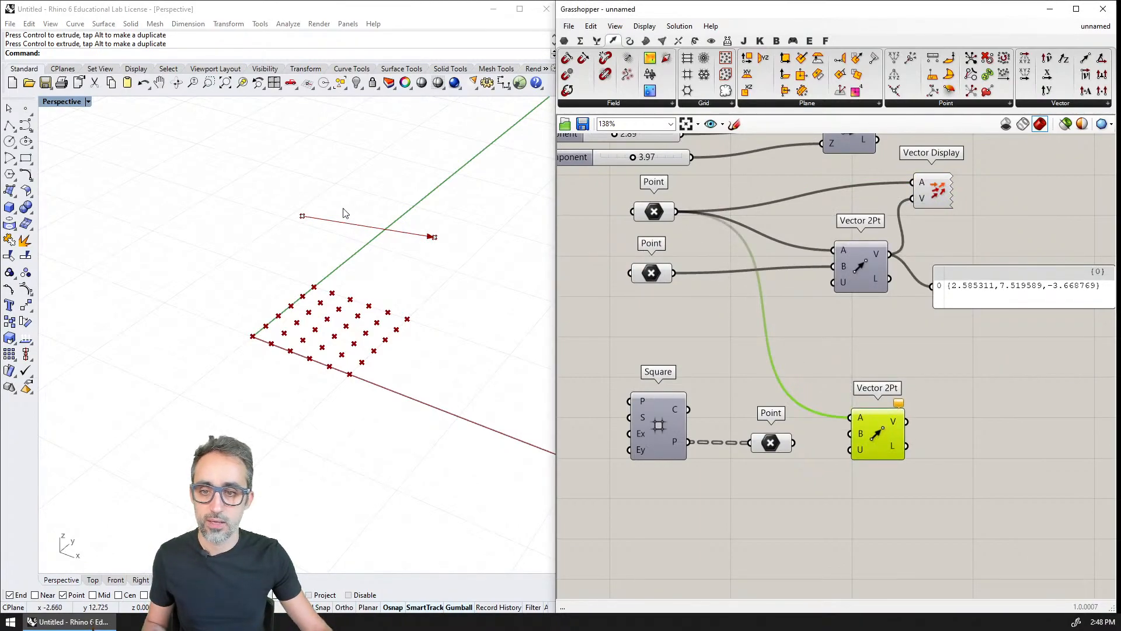
{"action": "left_click_drag", "start_coordinate": [771, 445], "coordinate": [849, 433]}
Step: Move the panel beside the new Vector 2Pt, connect it to that component's V output, and enlarge it to show more vectors
{"action": "right_click_drag", "start_coordinate": [990, 313], "coordinate": [862, 275]}
{"action": "left_click_drag", "start_coordinate": [861, 275], "coordinate": [886, 399]}
{"action": "left_click_drag", "start_coordinate": [774, 400], "coordinate": [823, 388]}
{"action": "left_click_drag", "start_coordinate": [926, 410], "coordinate": [948, 577]}
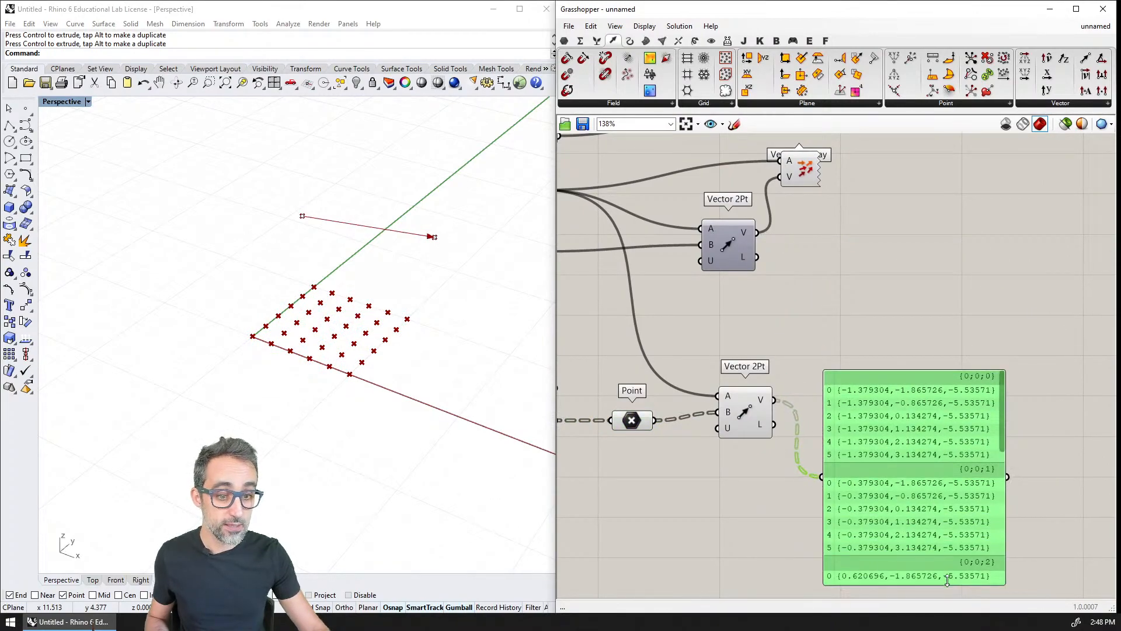
{"action": "right_click_drag", "start_coordinate": [953, 556], "coordinate": [956, 427]}
{"action": "left_click", "coordinate": [1025, 390]}
Step: Move Vector Display above the new Vector 2Pt and connect that component's V output to its vector input
{"action": "scroll", "coordinate": [983, 378], "scroll_direction": "up", "scroll_amount": 1}
{"action": "left_click_drag", "start_coordinate": [1005, 269], "coordinate": [1000, 205]}
{"action": "right_click_drag", "start_coordinate": [708, 192], "coordinate": [884, 351]}
{"action": "scroll", "coordinate": [884, 351], "scroll_direction": "down", "scroll_amount": 1}
{"action": "left_click_drag", "start_coordinate": [942, 176], "coordinate": [987, 337]}
{"action": "left_click_drag", "start_coordinate": [915, 405], "coordinate": [964, 339]}
Step: Move the first Rhino point along the X direction to redirect the vectors towards the grid points
{"action": "right_click_drag", "start_coordinate": [503, 397], "coordinate": [389, 270]}
{"action": "left_click_drag", "start_coordinate": [321, 151], "coordinate": [238, 201]}
{"action": "left_click_drag", "start_coordinate": [309, 182], "coordinate": [212, 157]}
{"action": "right_click_drag", "start_coordinate": [233, 187], "coordinate": [264, 257]}
{"action": "scroll", "coordinate": [272, 287], "scroll_direction": "down", "scroll_amount": 2}
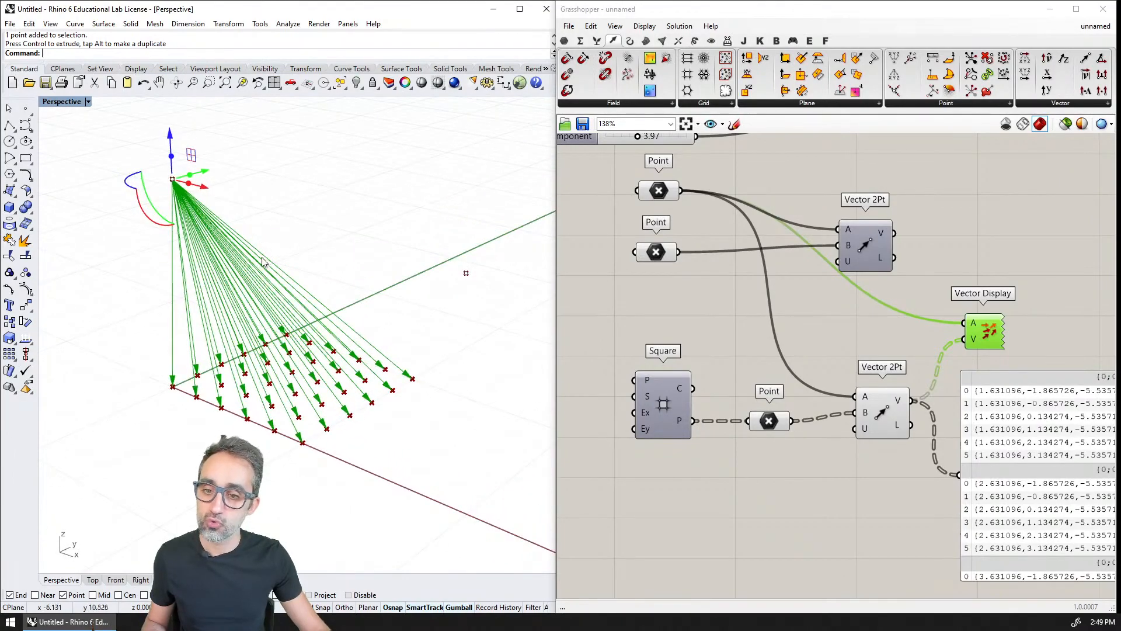
{"action": "scroll", "coordinate": [376, 361], "scroll_direction": "up", "scroll_amount": 2}
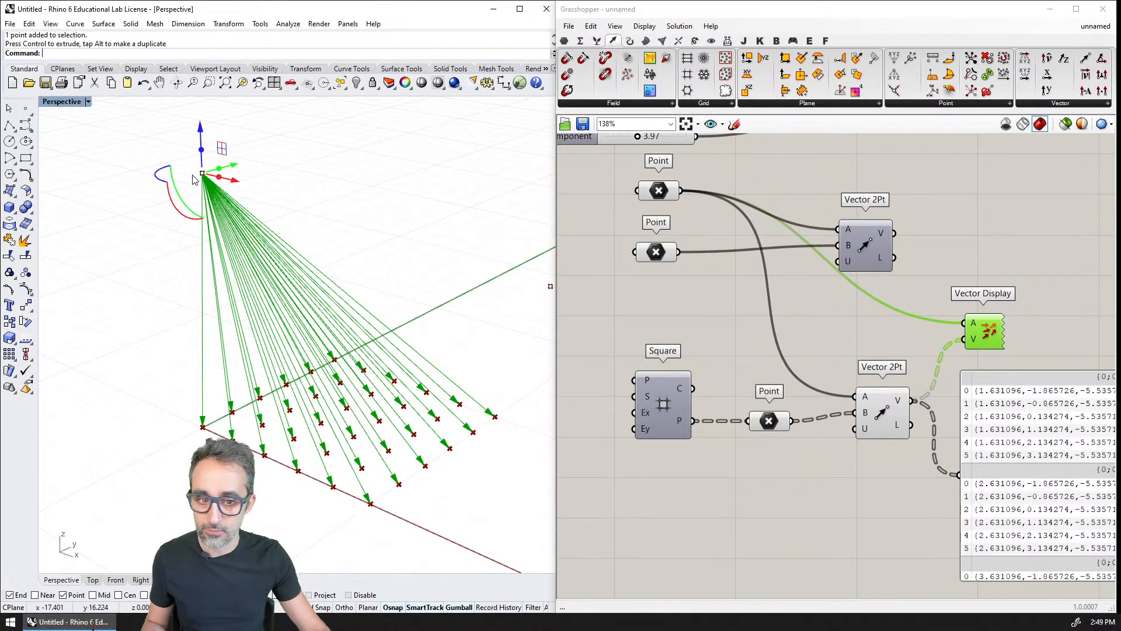
{"action": "scroll", "coordinate": [195, 179], "scroll_direction": "down", "scroll_amount": 1}
{"action": "right_click_drag", "start_coordinate": [202, 202], "coordinate": [266, 206]}
{"action": "right_click_drag", "start_coordinate": [400, 221], "coordinate": [314, 232]}
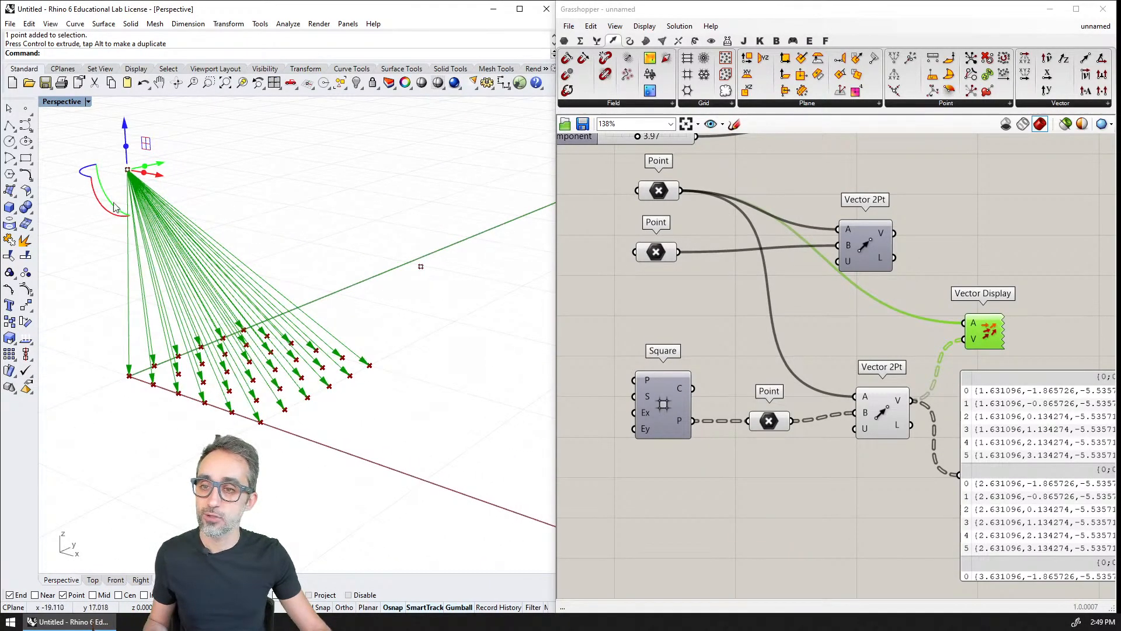
Step: Connect the second Point parameter to the Vector Display anchor input in place of the first one
{"action": "left_click", "coordinate": [675, 253]}
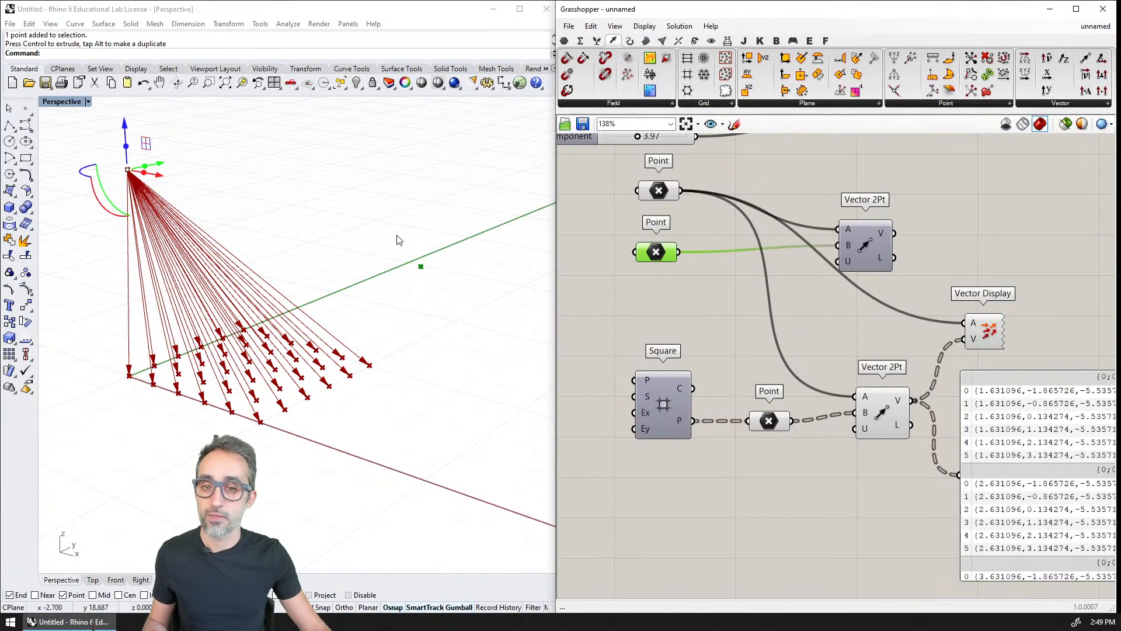
{"action": "left_click_drag", "start_coordinate": [679, 252], "coordinate": [964, 323]}
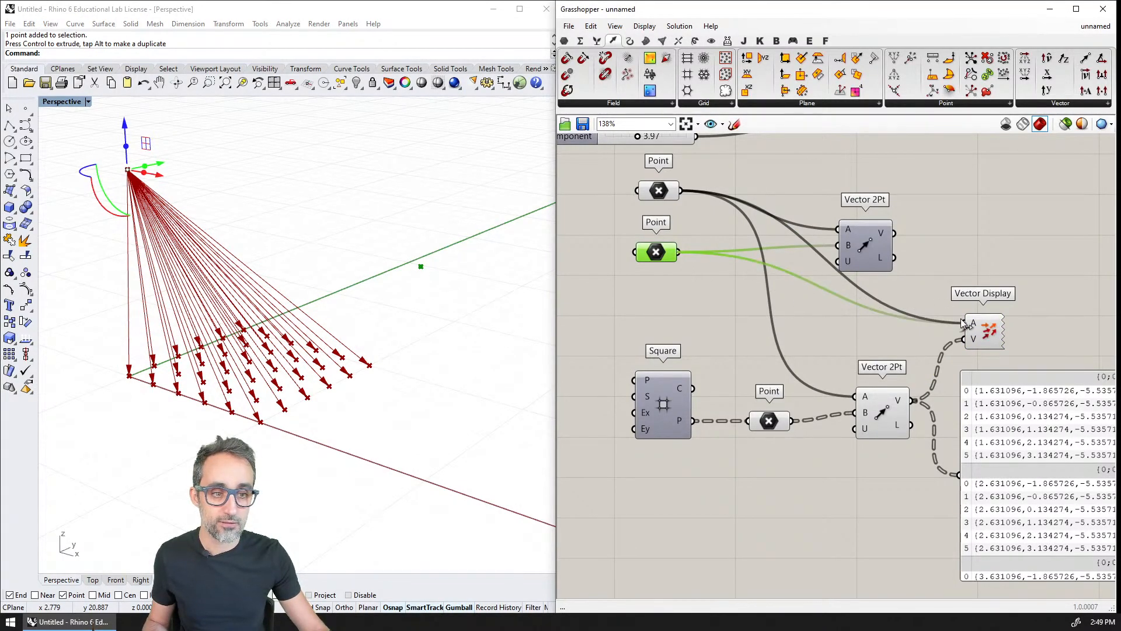
{"action": "right_click_drag", "start_coordinate": [449, 306], "coordinate": [325, 239], "text": "shift"}
{"action": "right_click_drag", "start_coordinate": [325, 239], "coordinate": [357, 316]}
{"action": "scroll", "coordinate": [388, 265], "scroll_direction": "down", "scroll_amount": 3}
{"action": "left_click", "coordinate": [372, 255]}
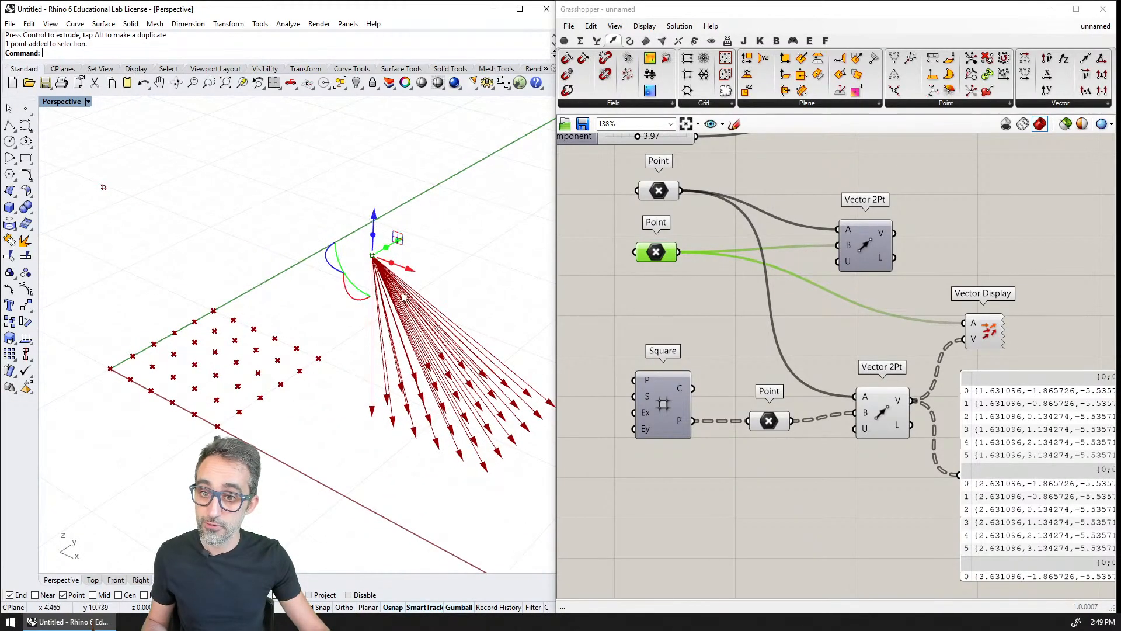
{"action": "right_click_drag", "start_coordinate": [366, 319], "coordinate": [388, 286], "text": "shift"}
{"action": "right_click_drag", "start_coordinate": [279, 330], "coordinate": [303, 339]}
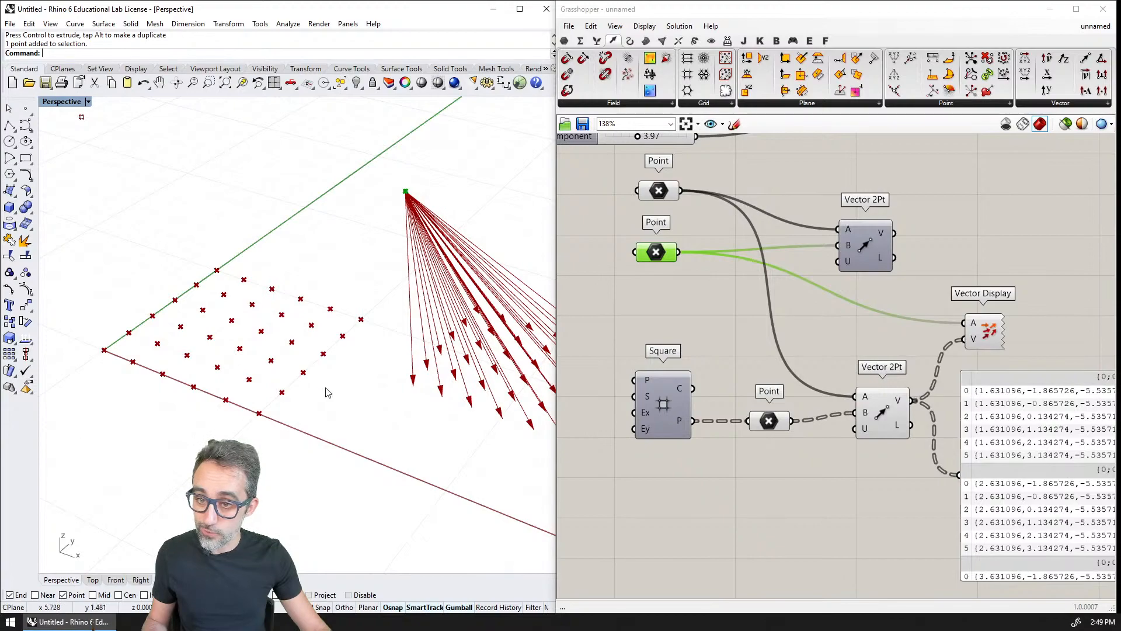
Step: Connect the grid Point parameter to the Vector Display anchor input so each vector starts at its grid point
{"action": "scroll", "coordinate": [808, 397], "scroll_direction": "down", "scroll_amount": 2}
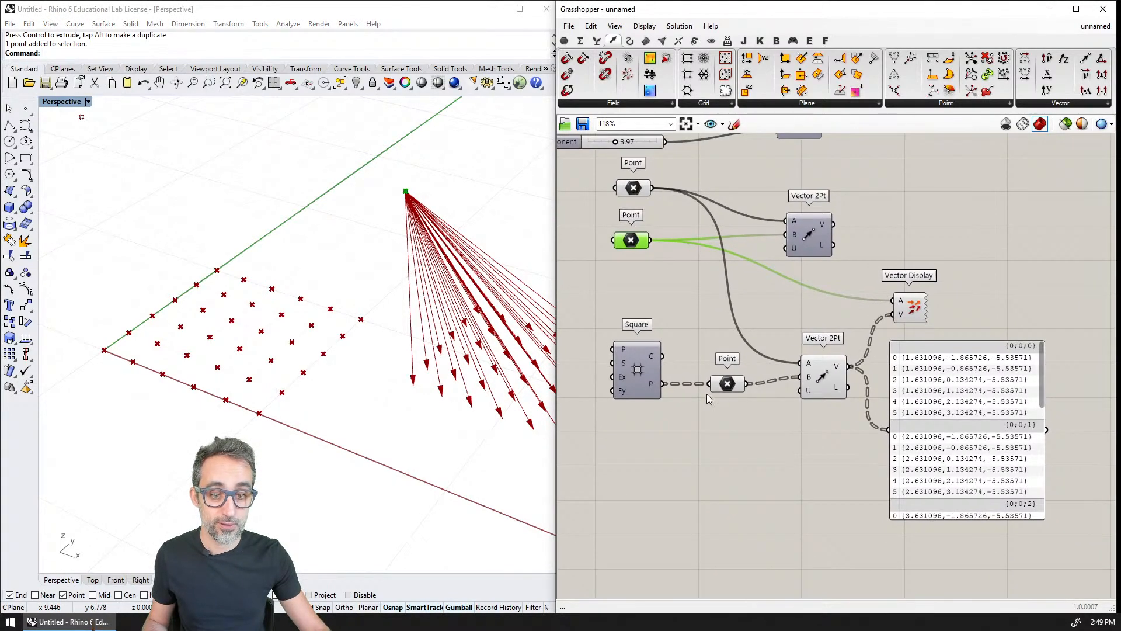
{"action": "left_click_drag", "start_coordinate": [750, 386], "coordinate": [893, 292]}
{"action": "right_click_drag", "start_coordinate": [396, 447], "coordinate": [363, 302], "text": "shift"}
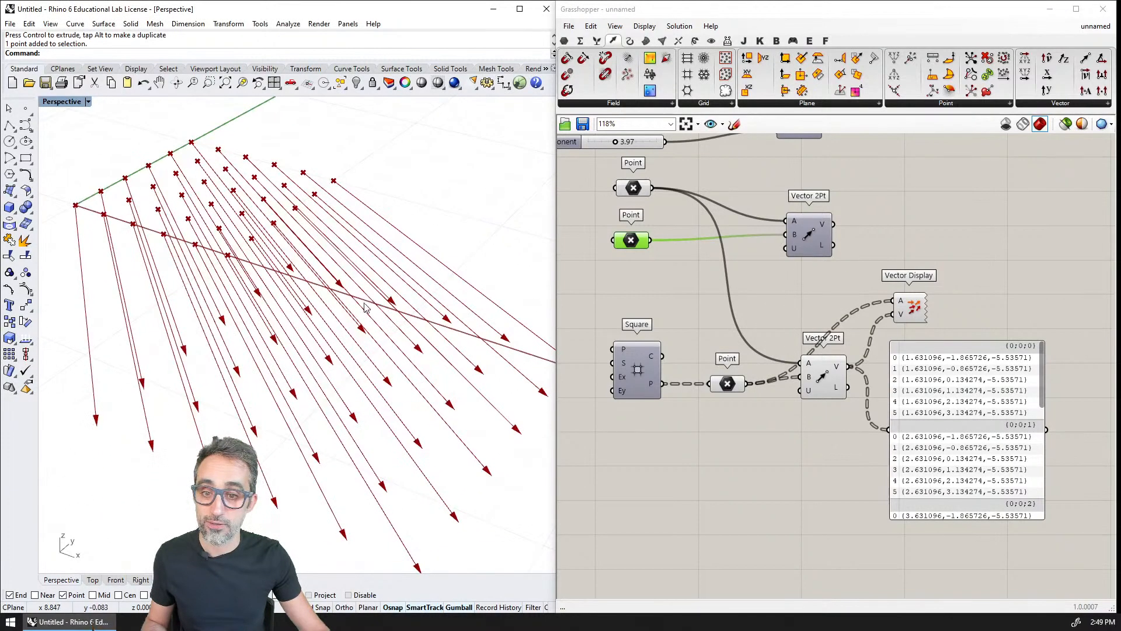
{"action": "scroll", "coordinate": [364, 305], "scroll_direction": "down", "scroll_amount": 2}
{"action": "left_click", "coordinate": [719, 388]}
{"action": "right_click_drag", "start_coordinate": [297, 356], "coordinate": [212, 140]}
{"action": "scroll", "coordinate": [339, 320], "scroll_direction": "down", "scroll_amount": 2}
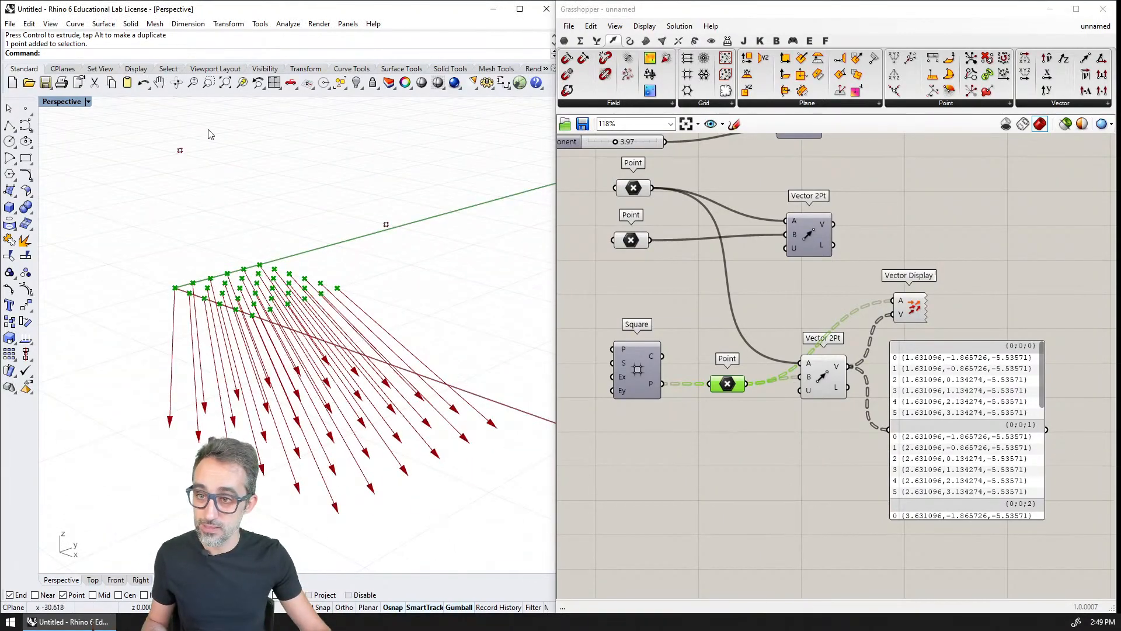
Step: Lower the first Rhino point closer to the grid and shift it along X to change the grid vectors
{"action": "right_click_drag", "start_coordinate": [223, 245], "coordinate": [168, 247]}
{"action": "right_click_drag", "start_coordinate": [275, 319], "coordinate": [245, 245]}
{"action": "left_click", "coordinate": [179, 151]}
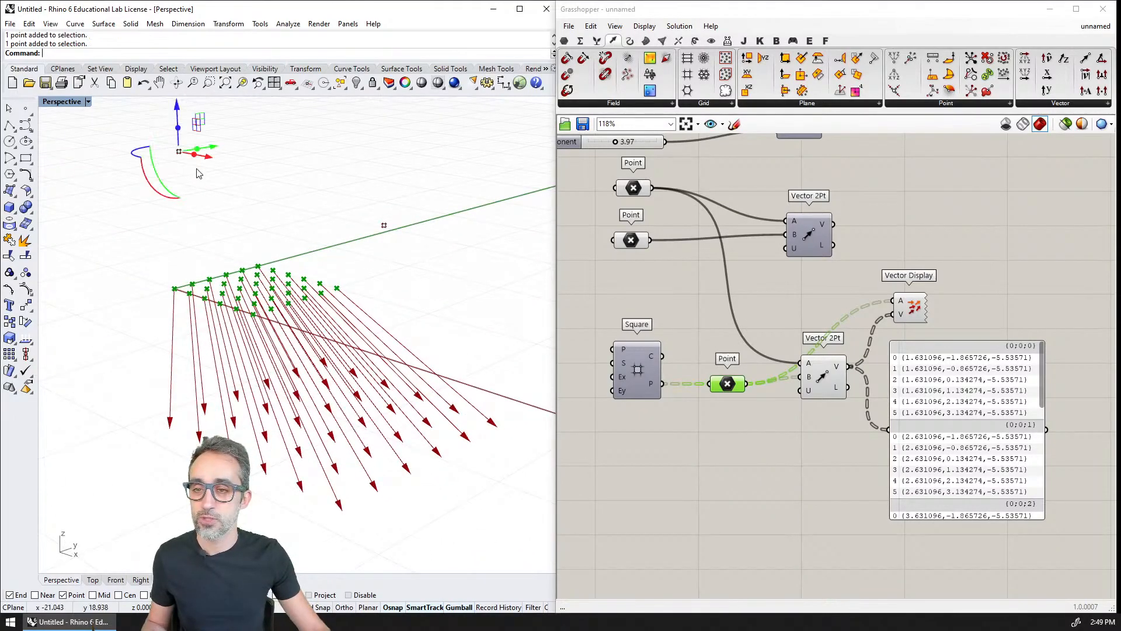
{"action": "left_click_drag", "start_coordinate": [175, 127], "coordinate": [235, 232]}
{"action": "right_click_drag", "start_coordinate": [300, 230], "coordinate": [164, 248]}
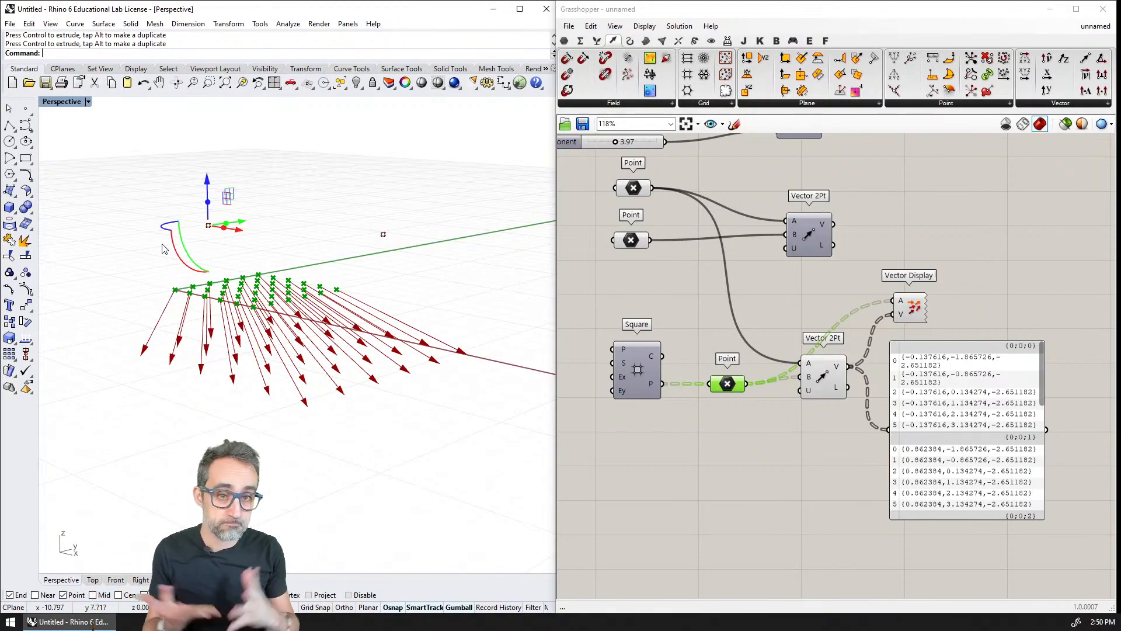
{"action": "right_click_drag", "start_coordinate": [379, 307], "coordinate": [353, 314]}
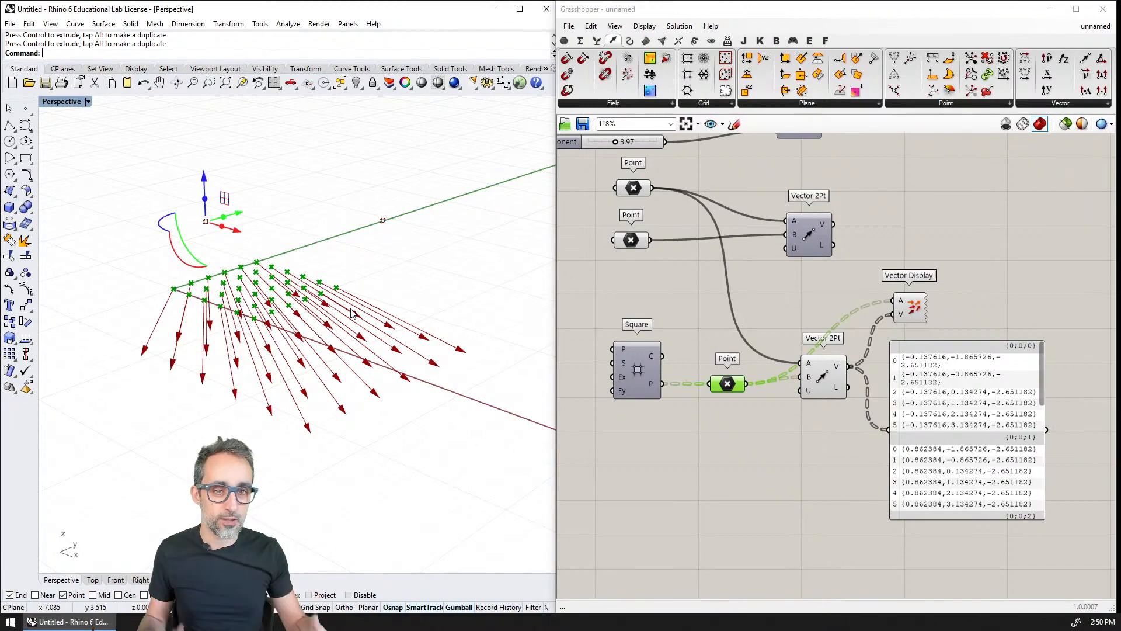
Step: Draw an S-shaped degree 3 control point curve with five points on the ground plane beside the grid
{"action": "right_click_drag", "start_coordinate": [398, 243], "coordinate": [160, 272]}
{"action": "left_click", "coordinate": [26, 126]}
{"action": "right_click_drag", "start_coordinate": [312, 234], "coordinate": [211, 223], "text": "shift"}
{"action": "left_click", "coordinate": [293, 371]}
{"action": "left_click", "coordinate": [311, 233]}
{"action": "left_click", "coordinate": [410, 187]}
{"action": "left_click", "coordinate": [441, 425]}
{"action": "left_click", "coordinate": [489, 257]}
{"action": "key", "text": "Return"}
{"action": "right_click_drag", "start_coordinate": [478, 313], "coordinate": [423, 288]}
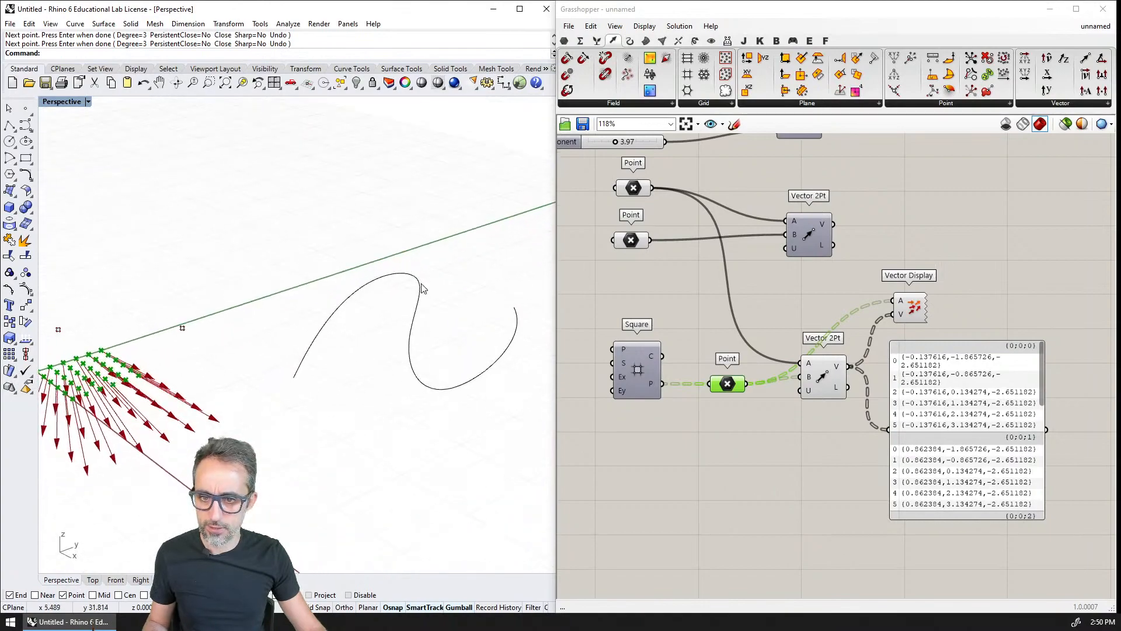
Step: Lift control points of the new curve vertically to turn it into a three-dimensional curve
{"action": "left_click", "coordinate": [418, 317]}
{"action": "scroll", "coordinate": [395, 346], "scroll_direction": "up", "scroll_amount": 3}
{"action": "left_click_drag", "start_coordinate": [384, 344], "coordinate": [396, 197]}
{"action": "left_click_drag", "start_coordinate": [299, 250], "coordinate": [307, 128]}
{"action": "right_click_drag", "start_coordinate": [309, 134], "coordinate": [423, 345]}
{"action": "left_click_drag", "start_coordinate": [416, 316], "coordinate": [418, 222]}
{"action": "right_click_drag", "start_coordinate": [337, 383], "coordinate": [565, 363]}
Step: Add a Curve parameter below the Square grid component and reference the S-shaped Rhino curve in it
{"action": "scroll", "coordinate": [703, 328], "scroll_direction": "down", "scroll_amount": 3}
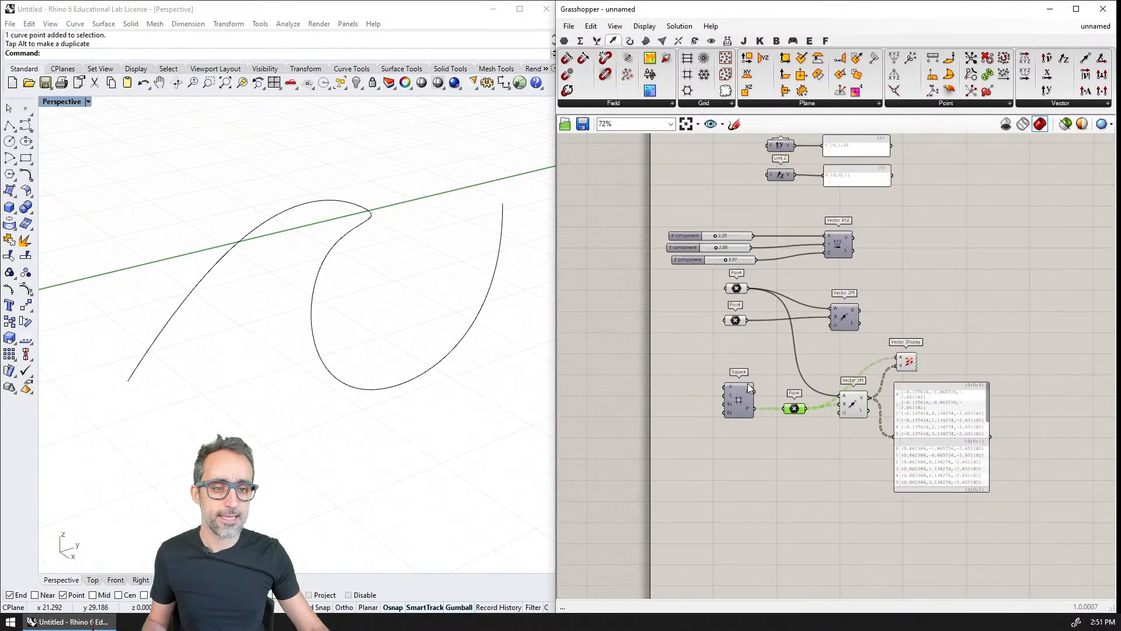
{"action": "scroll", "coordinate": [701, 397], "scroll_direction": "up", "scroll_amount": 2}
{"action": "double_click", "coordinate": [685, 381]}
{"action": "type", "text": "curve"}
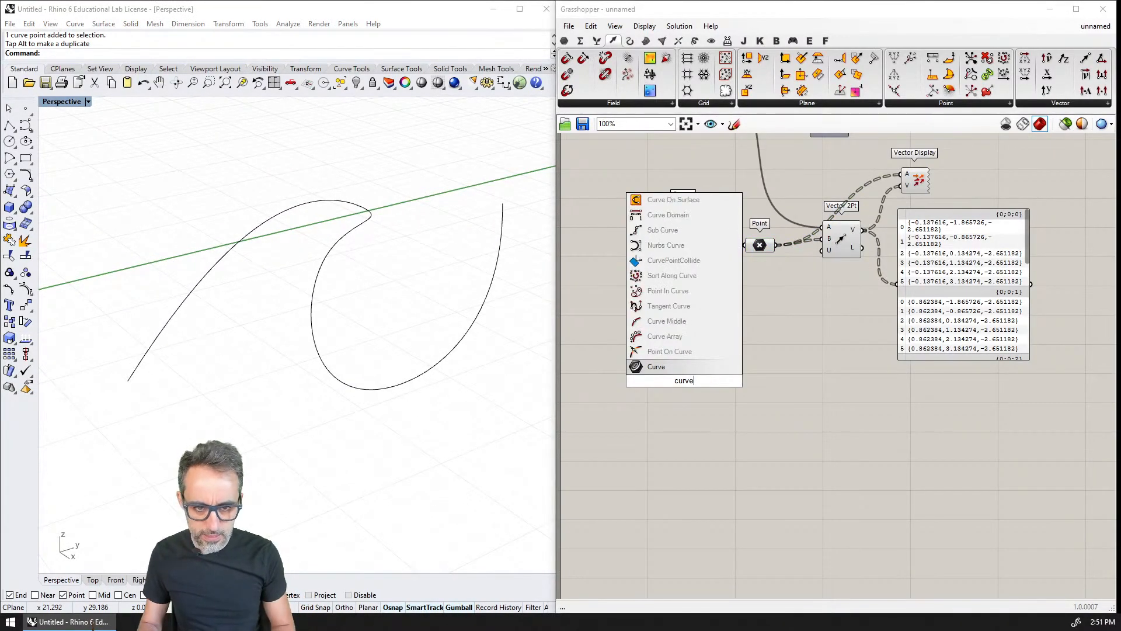
{"action": "key", "text": "Return"}
{"action": "right_click", "coordinate": [683, 381]}
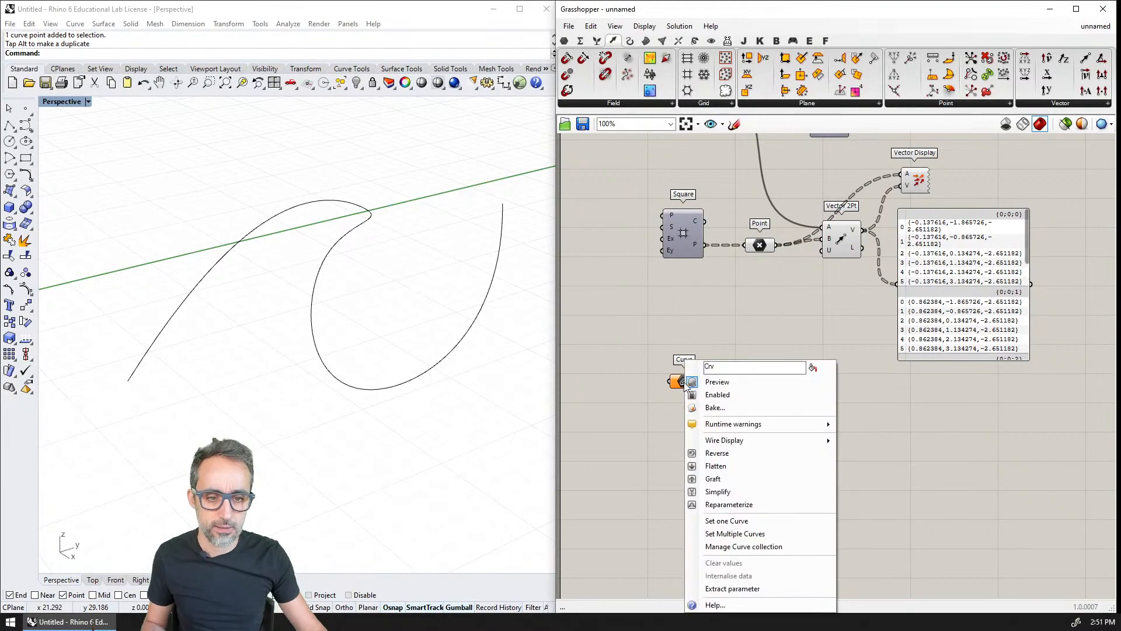
{"action": "left_click", "coordinate": [737, 522]}
{"action": "left_click", "coordinate": [316, 284]}
{"action": "scroll", "coordinate": [720, 339], "scroll_direction": "up", "scroll_amount": 2}
{"action": "left_click", "coordinate": [677, 392]}
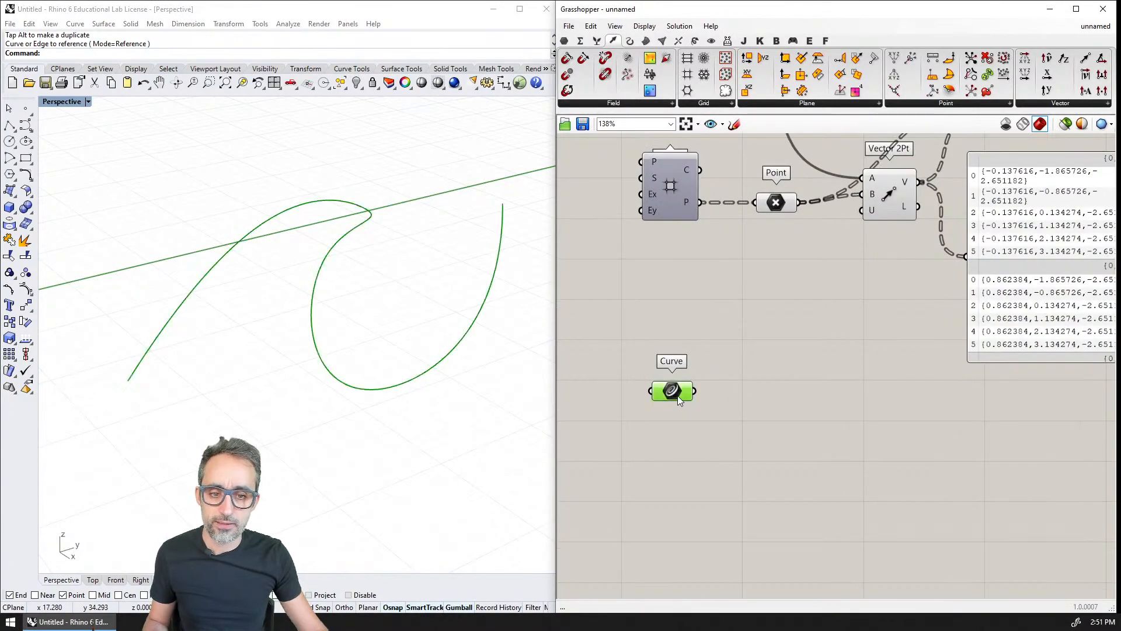
Step: Add a Divide Curve component beside the Curve parameter and connect the curve to its C input
{"action": "left_click", "coordinate": [630, 40]}
{"action": "left_click", "coordinate": [768, 104]}
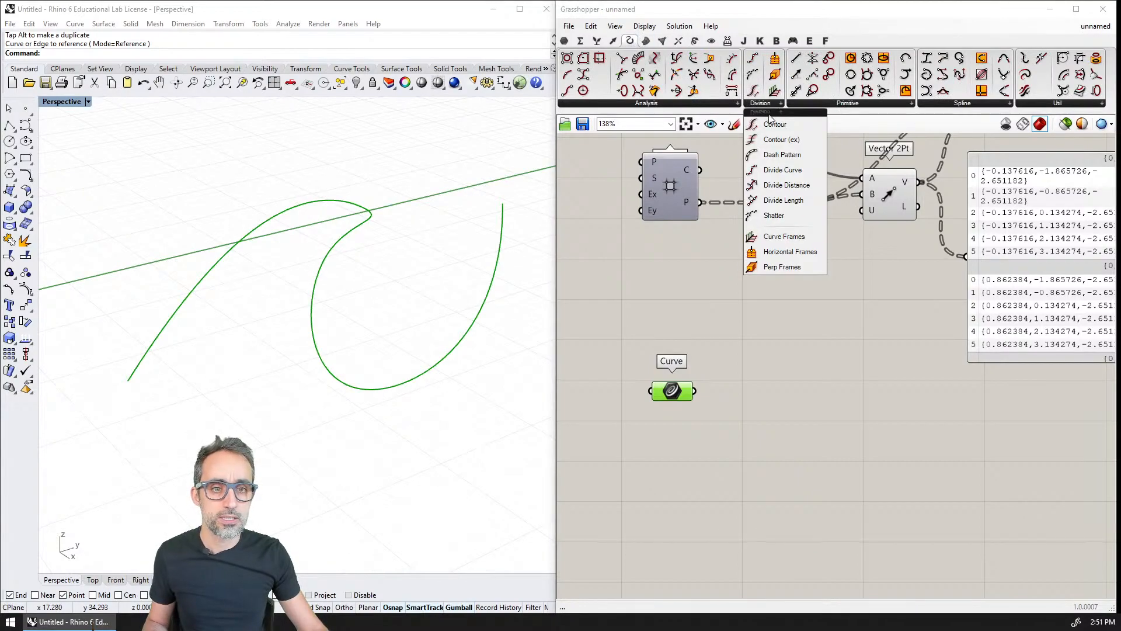
{"action": "left_click_drag", "start_coordinate": [778, 170], "coordinate": [798, 407]}
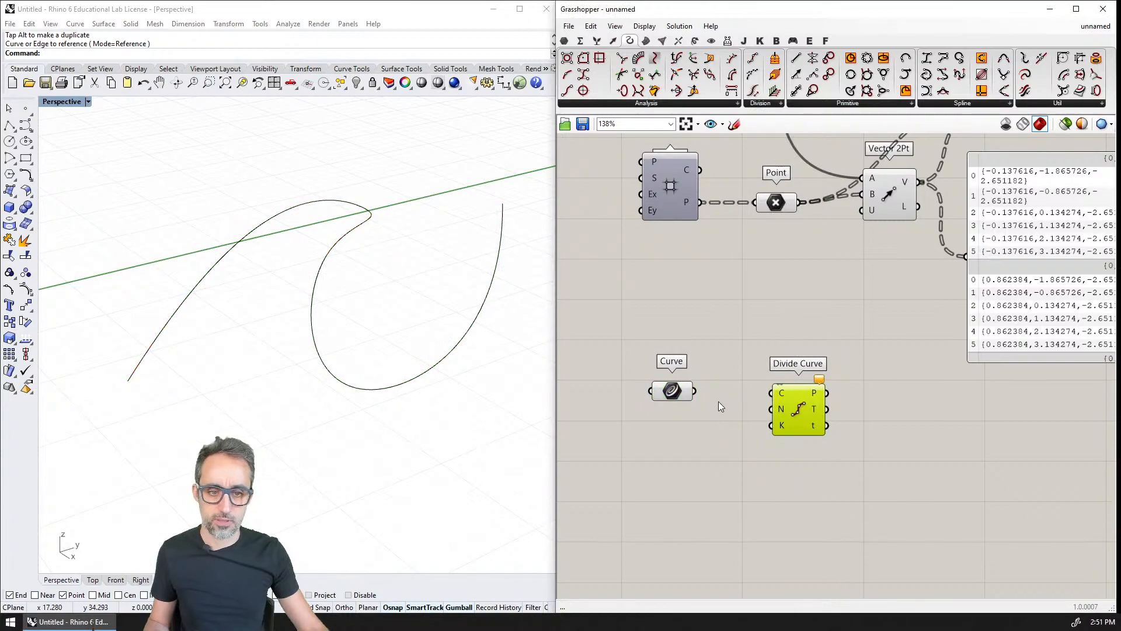
{"action": "left_click_drag", "start_coordinate": [694, 390], "coordinate": [759, 396]}
{"action": "right_click_drag", "start_coordinate": [740, 419], "coordinate": [754, 381]}
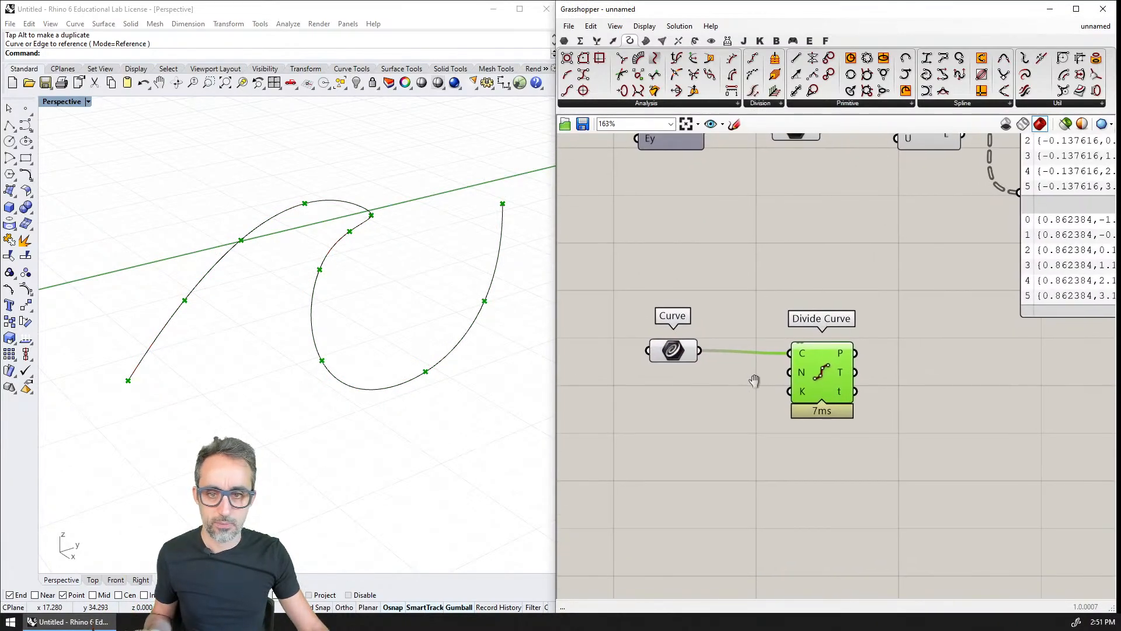
Step: Create a number slider with the value 20 and connect it to the Divide Curve count input
{"action": "double_click", "coordinate": [618, 413]}
{"action": "type", "text": "20"}
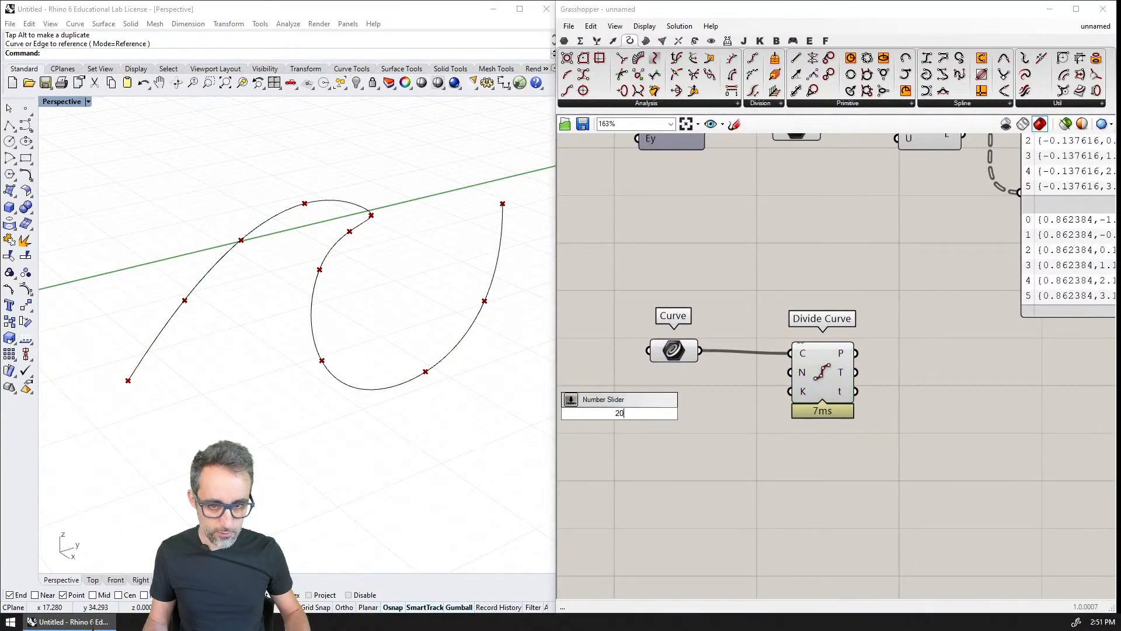
{"action": "key", "text": "Return"}
{"action": "left_click_drag", "start_coordinate": [697, 412], "coordinate": [841, 373]}
{"action": "mouse_move", "coordinate": [840, 374]}
{"action": "right_mouse_down"}
{"action": "mouse_move", "coordinate": [760, 368]}
{"action": "mouse_move", "coordinate": [862, 381]}
{"action": "right_mouse_up"}
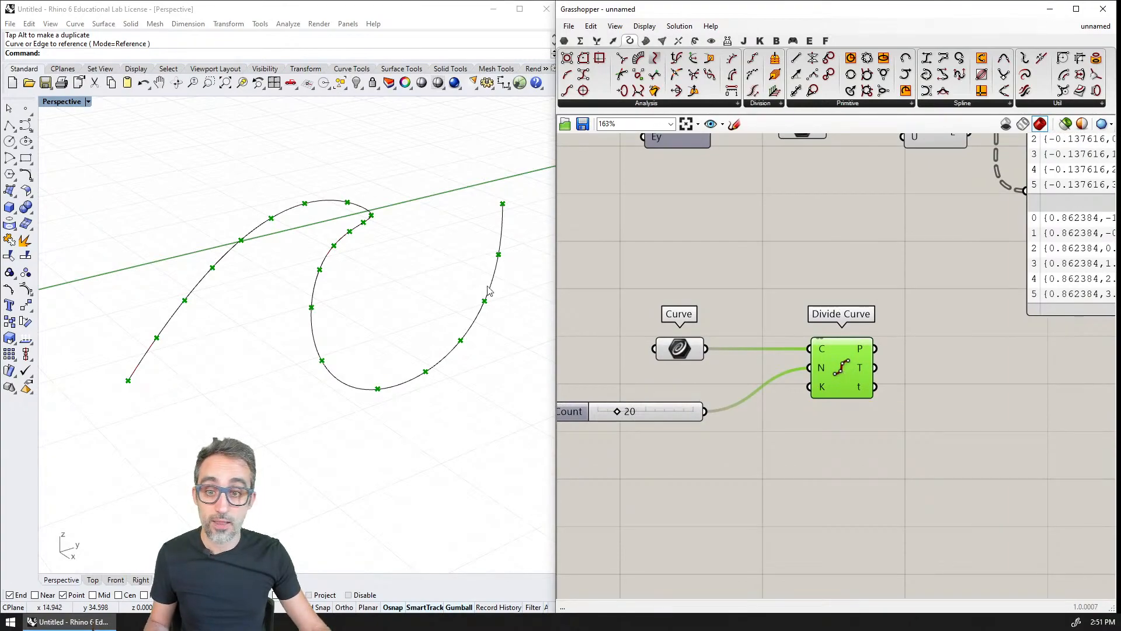
Step: Examine the division points on the curve and the contents of the Divide Curve Points and Tangents outputs
{"action": "mouse_move", "coordinate": [507, 285]}
{"action": "right_mouse_down"}
{"action": "mouse_move", "coordinate": [460, 258]}
{"action": "mouse_move", "coordinate": [418, 260]}
{"action": "mouse_move", "coordinate": [488, 287]}
{"action": "right_mouse_up"}
{"action": "right_click_drag", "start_coordinate": [856, 263], "coordinate": [813, 327]}
{"action": "scroll", "coordinate": [813, 327], "scroll_direction": "down", "scroll_amount": 1}
{"action": "scroll", "coordinate": [812, 328], "scroll_direction": "up", "scroll_amount": 1}
{"action": "right_click_drag", "start_coordinate": [819, 403], "coordinate": [907, 300]}
{"action": "scroll", "coordinate": [899, 327], "scroll_direction": "up", "scroll_amount": 1}
{"action": "mouse_move", "coordinate": [901, 269]}
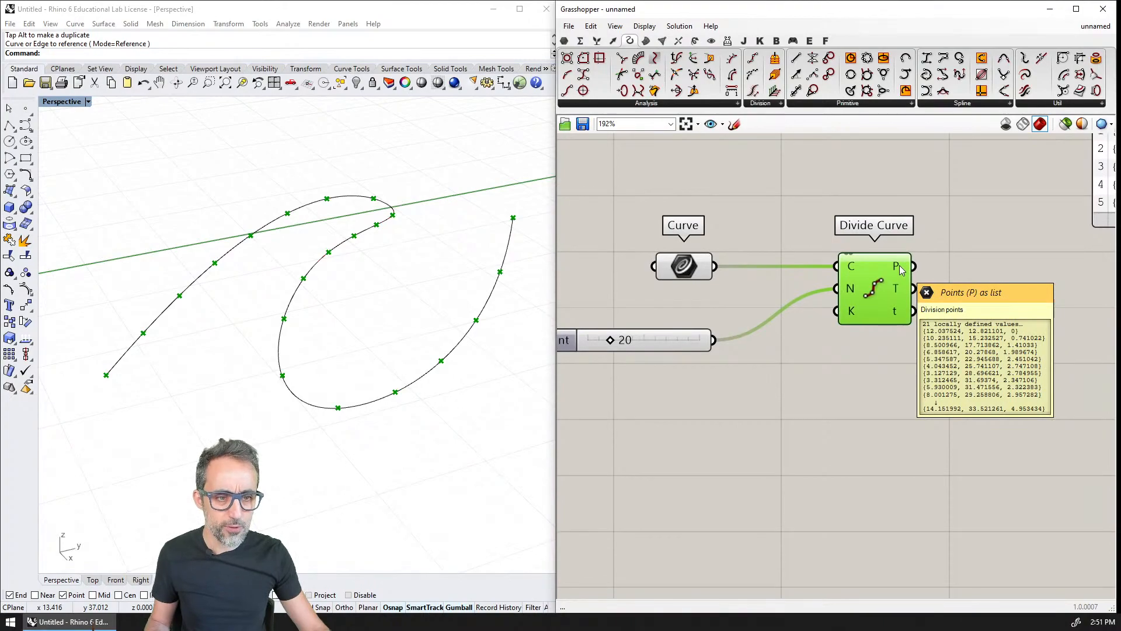
{"action": "scroll", "coordinate": [901, 269], "scroll_direction": "up", "scroll_amount": 1}
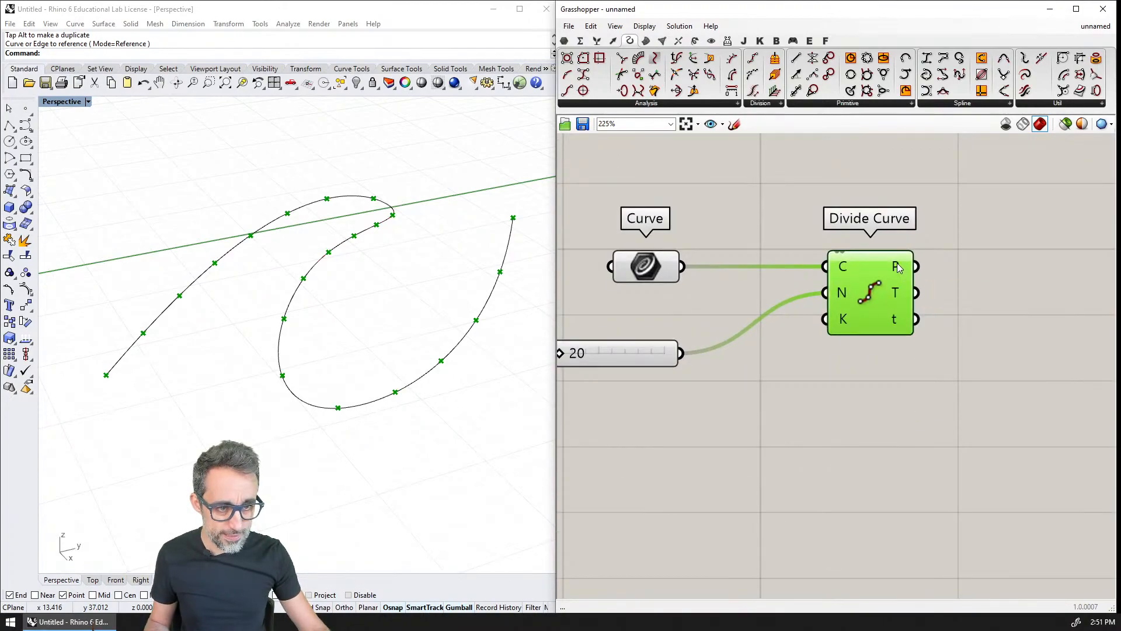
{"action": "mouse_move", "coordinate": [898, 293]}
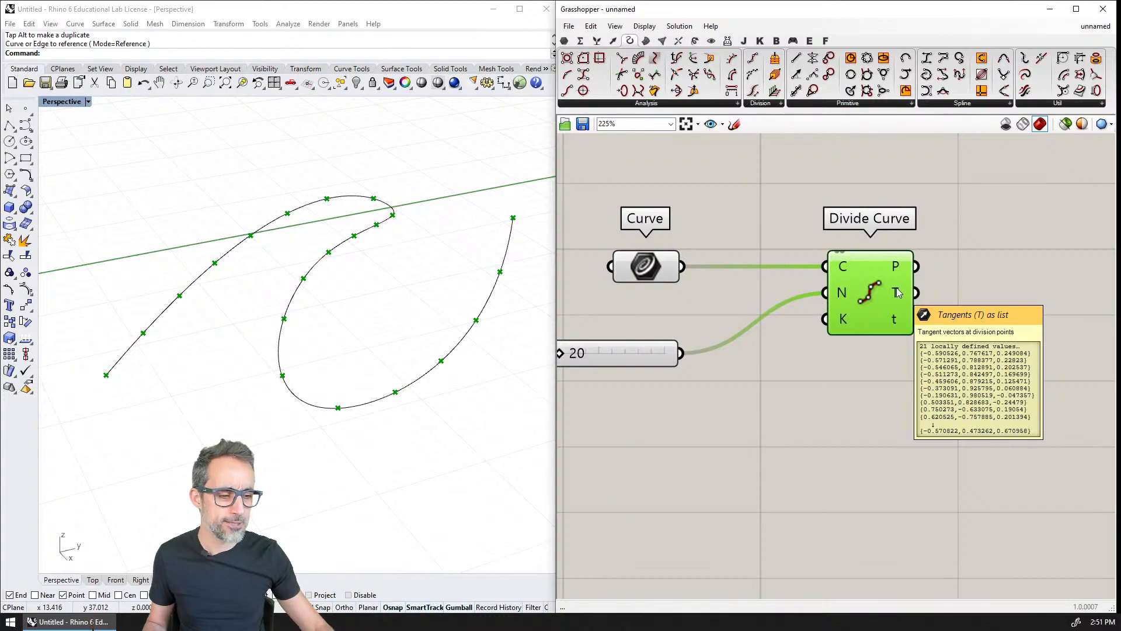
Step: Move the Vector Display component from the grid vectors to a spot beside Divide Curve
{"action": "scroll", "coordinate": [928, 269], "scroll_direction": "down", "scroll_amount": 2}
{"action": "right_click_drag", "start_coordinate": [930, 275], "coordinate": [849, 438]}
{"action": "left_click_drag", "start_coordinate": [958, 198], "coordinate": [875, 501]}
{"action": "right_click_drag", "start_coordinate": [875, 490], "coordinate": [933, 388]}
{"action": "scroll", "coordinate": [902, 463], "scroll_direction": "down", "scroll_amount": 3}
{"action": "scroll", "coordinate": [902, 462], "scroll_direction": "up", "scroll_amount": 2}
{"action": "left_click_drag", "start_coordinate": [732, 188], "coordinate": [893, 461]}
{"action": "right_click_drag", "start_coordinate": [894, 521], "coordinate": [808, 308]}
{"action": "scroll", "coordinate": [809, 307], "scroll_direction": "up", "scroll_amount": 5}
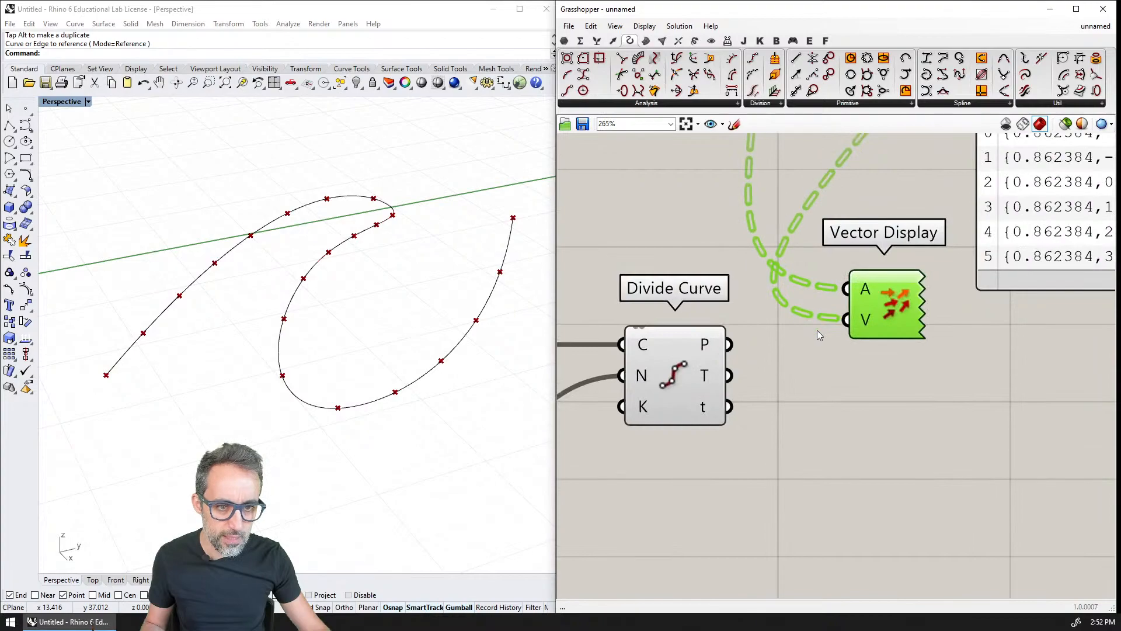
Step: Connect Divide Curve's Tangents output to the Vector Display vector input and its Points output to the anchor input
{"action": "left_click_drag", "start_coordinate": [840, 359], "coordinate": [1007, 342]}
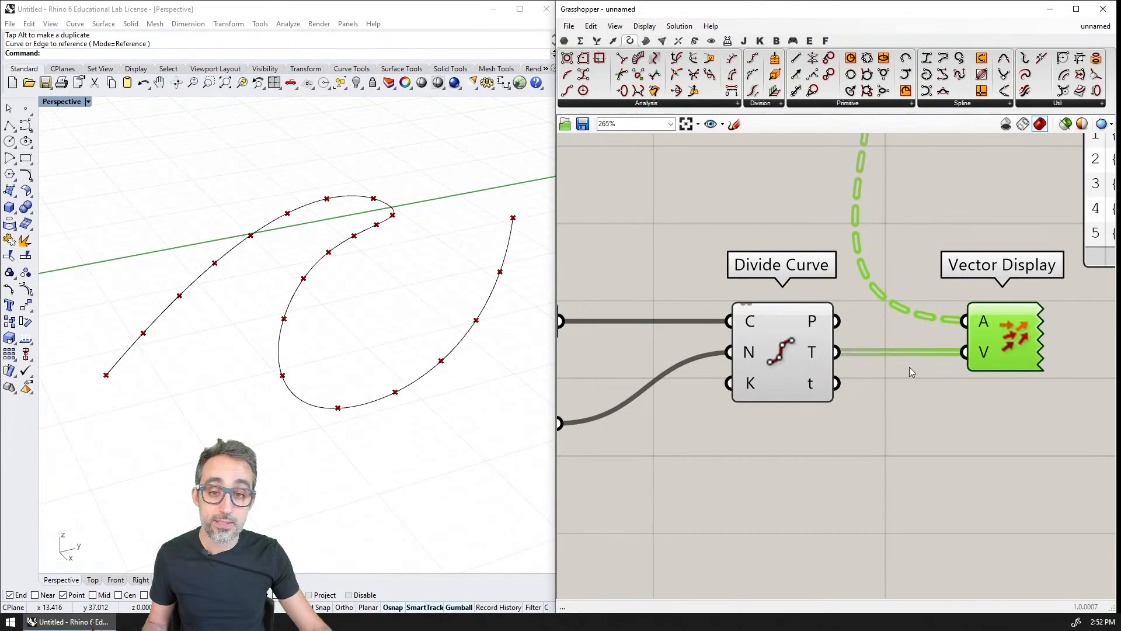
{"action": "scroll", "coordinate": [905, 355], "scroll_direction": "down", "scroll_amount": 2}
{"action": "scroll", "coordinate": [740, 348], "scroll_direction": "down", "scroll_amount": 1}
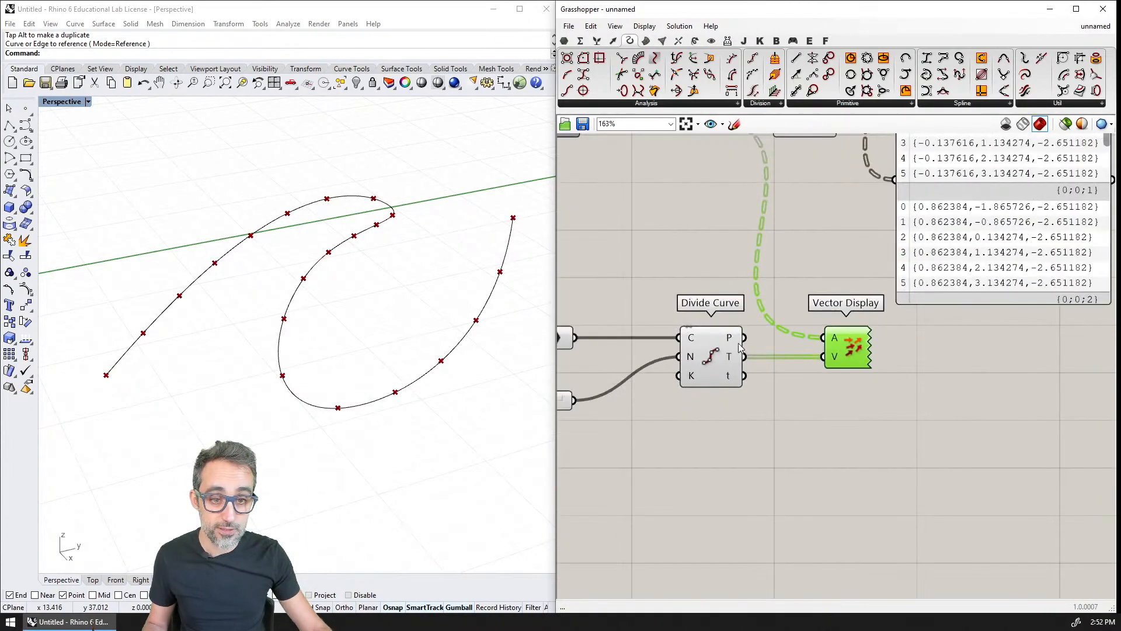
{"action": "scroll", "coordinate": [745, 340], "scroll_direction": "up", "scroll_amount": 2}
{"action": "left_click_drag", "start_coordinate": [744, 338], "coordinate": [860, 344]}
{"action": "right_click_drag", "start_coordinate": [313, 345], "coordinate": [336, 408]}
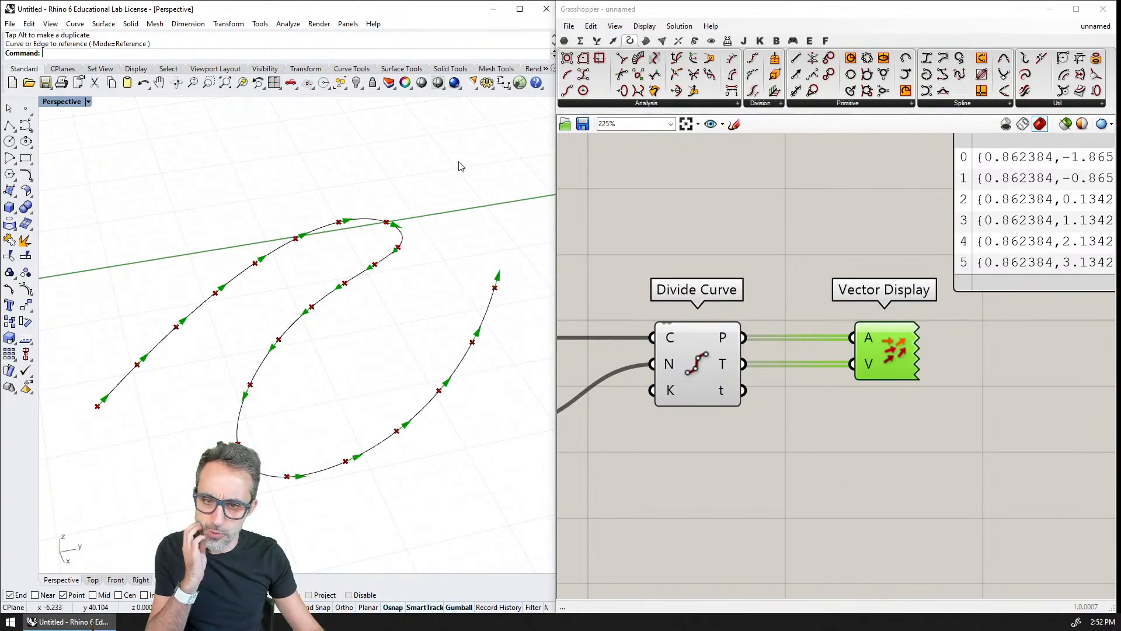
{"action": "right_click_drag", "start_coordinate": [438, 395], "coordinate": [359, 355]}
{"action": "scroll", "coordinate": [268, 378], "scroll_direction": "up", "scroll_amount": 3}
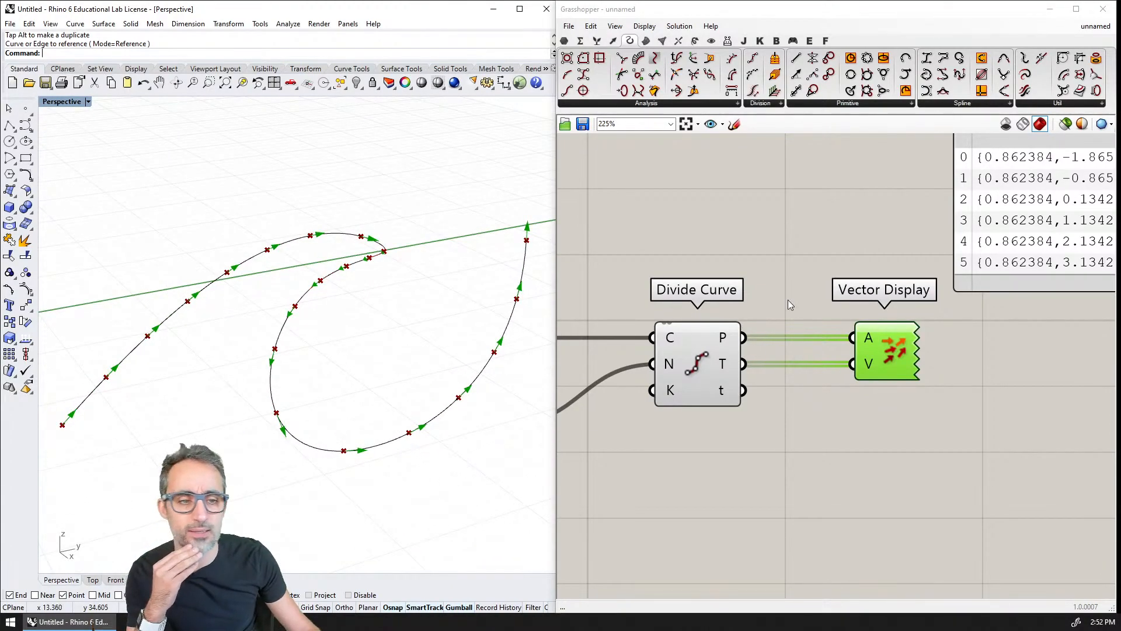
Step: Move the panel below the Vector Display, connect it to Divide Curve's Tangents output and widen it
{"action": "right_click_drag", "start_coordinate": [998, 267], "coordinate": [963, 318]}
{"action": "scroll", "coordinate": [963, 318], "scroll_direction": "down", "scroll_amount": 1}
{"action": "left_click_drag", "start_coordinate": [983, 267], "coordinate": [971, 507]}
{"action": "left_click_drag", "start_coordinate": [747, 401], "coordinate": [912, 435]}
{"action": "right_click_drag", "start_coordinate": [885, 428], "coordinate": [700, 331]}
{"action": "right_click_drag", "start_coordinate": [978, 377], "coordinate": [944, 387]}
{"action": "left_click_drag", "start_coordinate": [951, 401], "coordinate": [991, 394]}
{"action": "left_click_drag", "start_coordinate": [922, 383], "coordinate": [954, 507]}
{"action": "right_click_drag", "start_coordinate": [923, 470], "coordinate": [930, 339]}
{"action": "right_click_drag", "start_coordinate": [881, 366], "coordinate": [952, 368]}
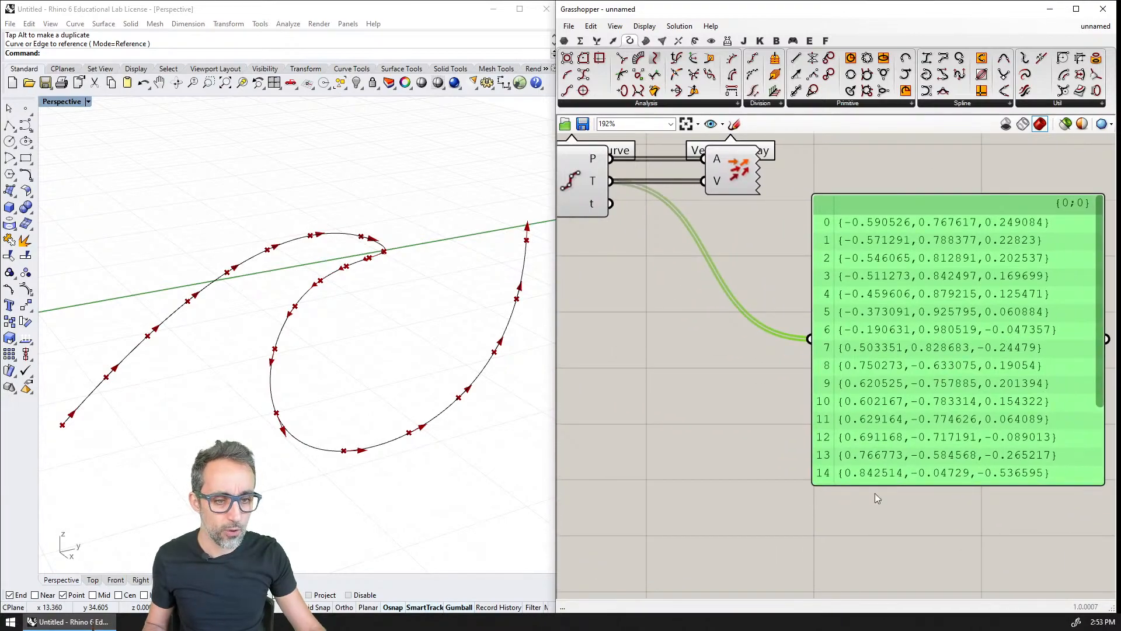
{"action": "left_click", "coordinate": [881, 504]}
{"action": "left_click_drag", "start_coordinate": [1101, 315], "coordinate": [1107, 234]}
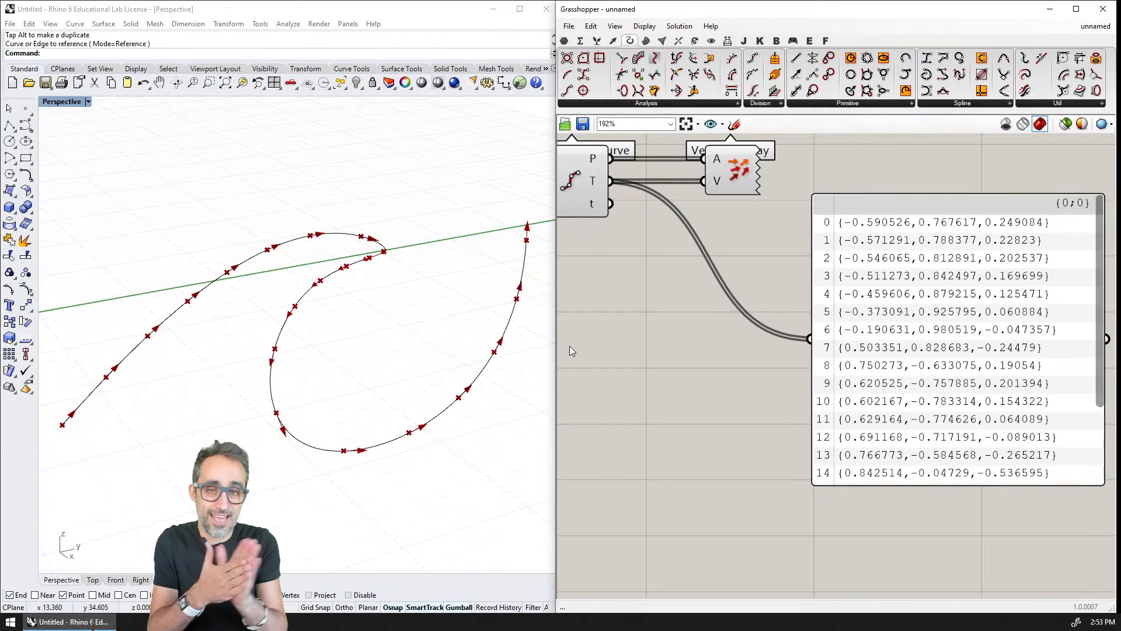
Step: Add a Vector Length component fed by the curve tangents and show its length output in the panel
{"action": "left_click", "coordinate": [733, 180]}
{"action": "right_click_drag", "start_coordinate": [690, 292], "coordinate": [794, 345]}
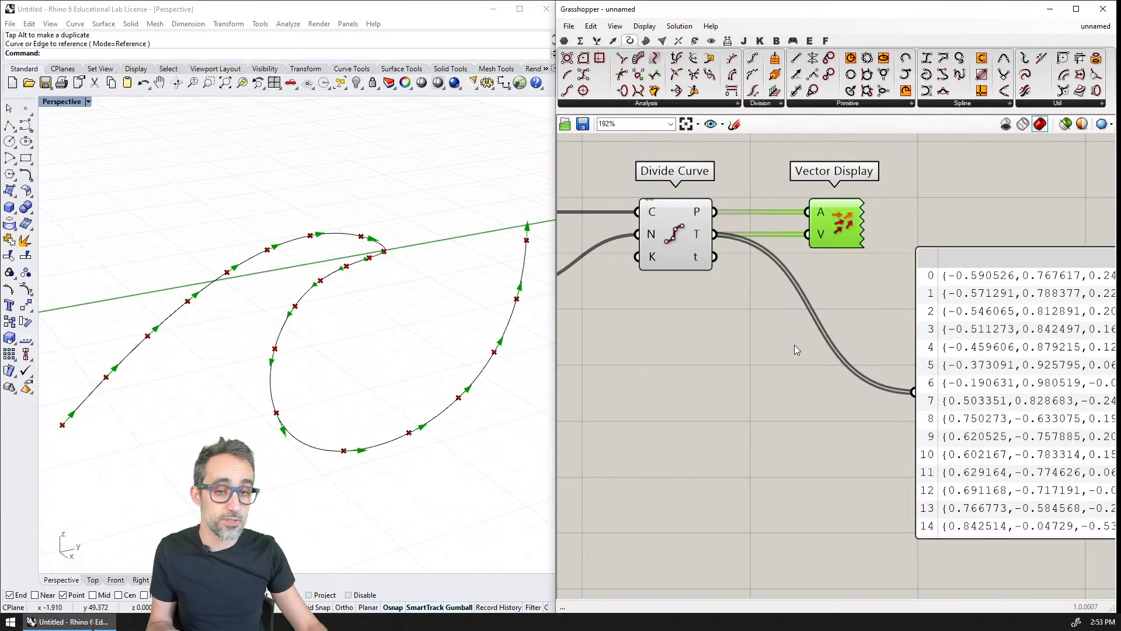
{"action": "scroll", "coordinate": [794, 345], "scroll_direction": "down", "scroll_amount": 2}
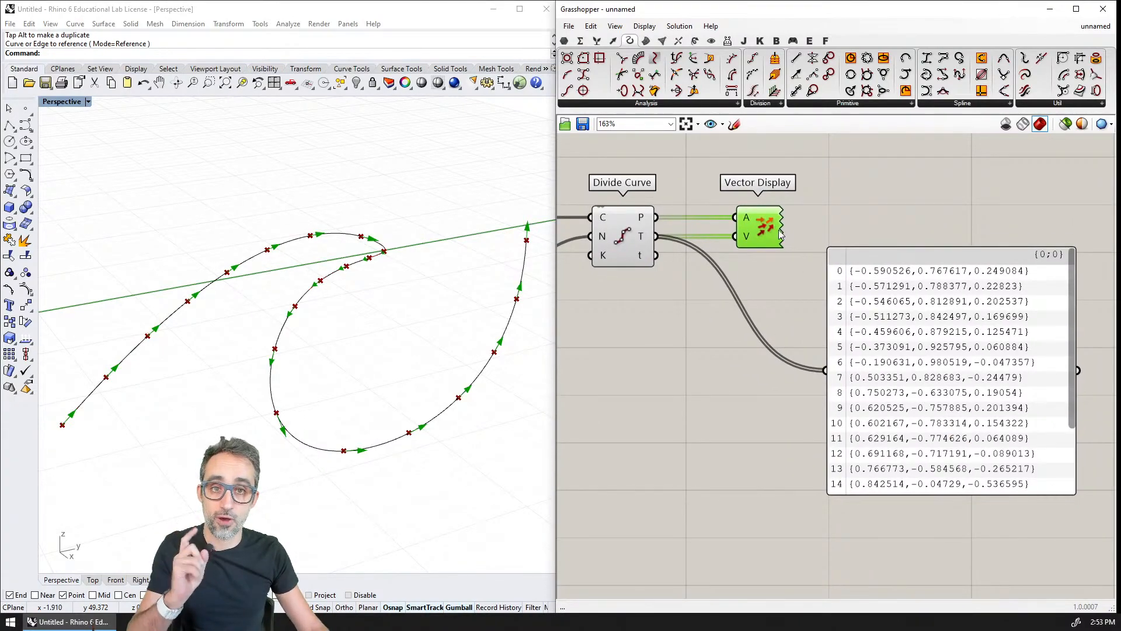
{"action": "left_click", "coordinate": [613, 43]}
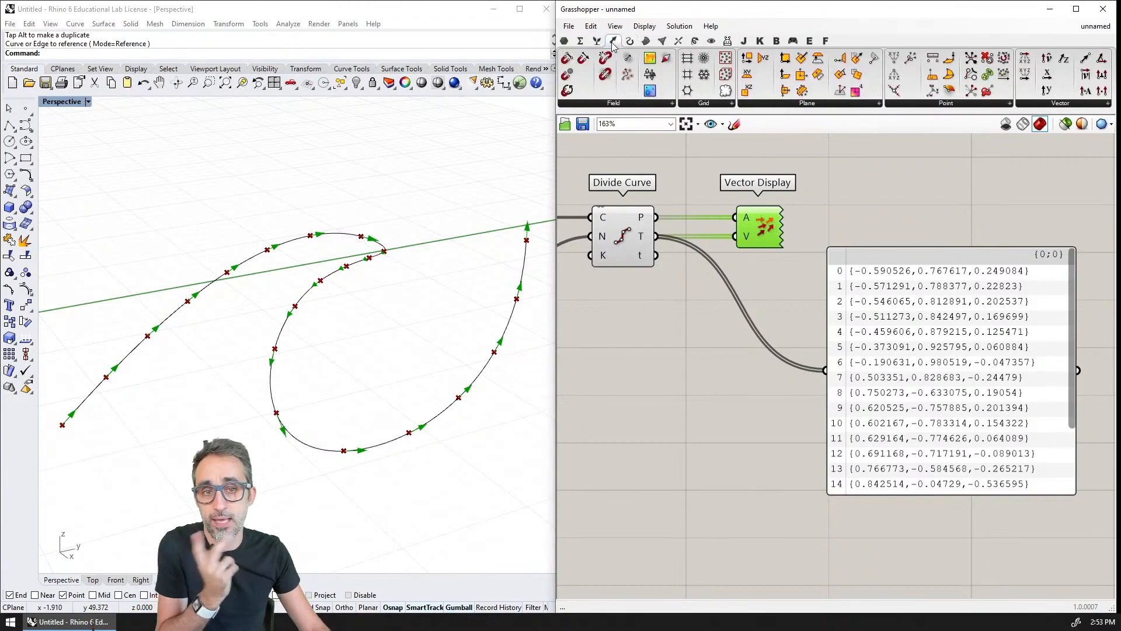
{"action": "left_click", "coordinate": [1052, 104]}
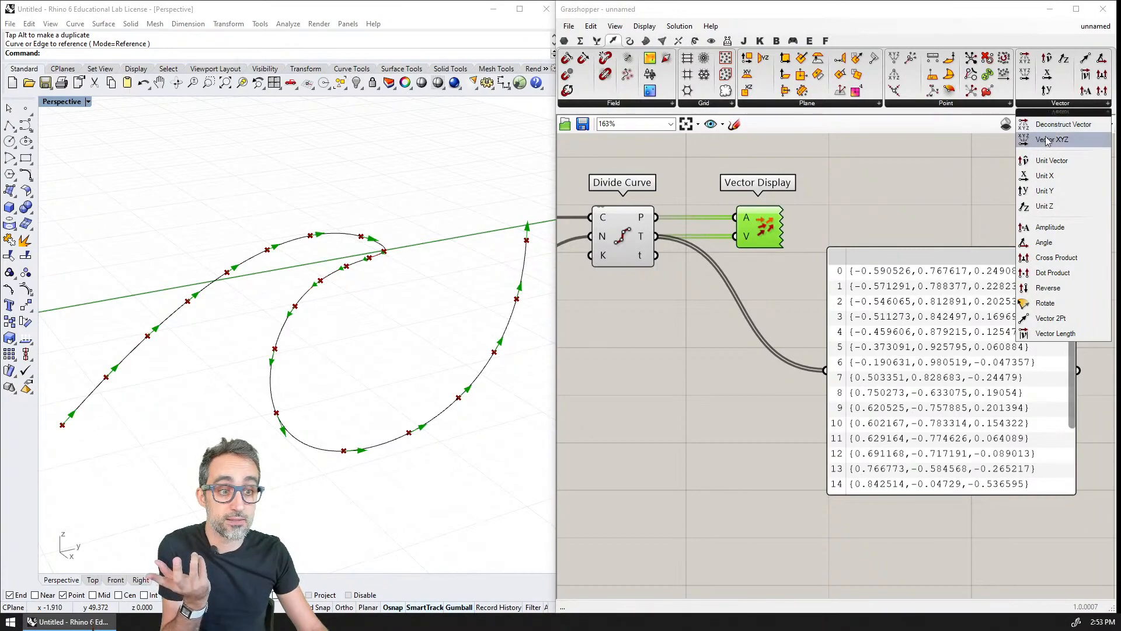
{"action": "left_click", "coordinate": [1049, 334]}
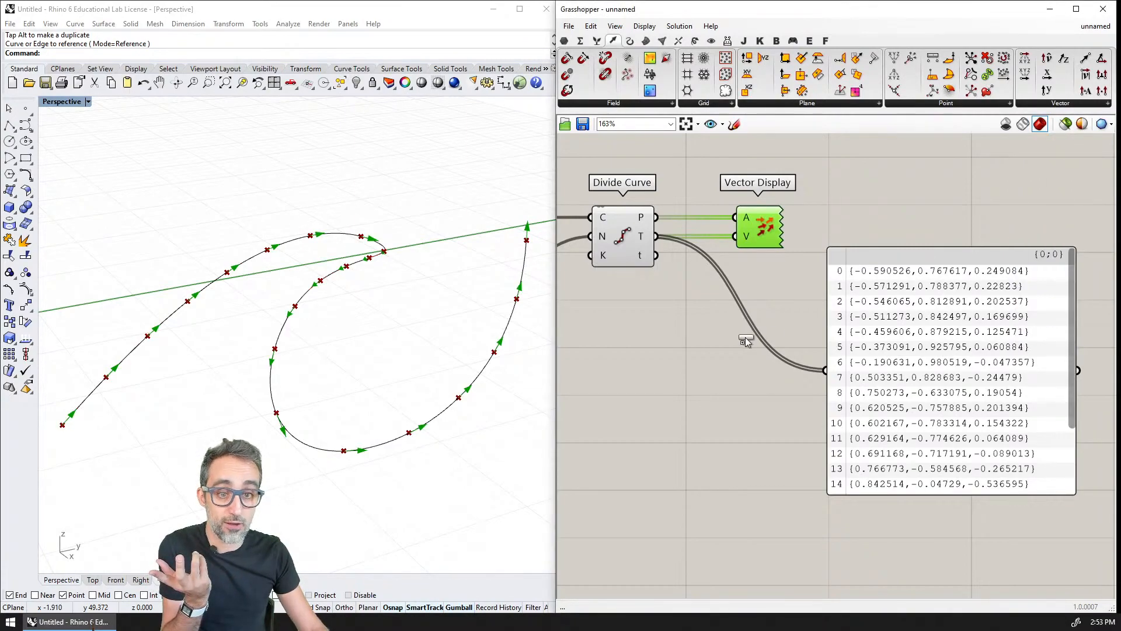
{"action": "left_click", "coordinate": [722, 348]}
{"action": "left_click_drag", "start_coordinate": [656, 257], "coordinate": [685, 348]}
{"action": "right_click_drag", "start_coordinate": [770, 377], "coordinate": [739, 341]}
{"action": "left_click_drag", "start_coordinate": [626, 200], "coordinate": [796, 334]}
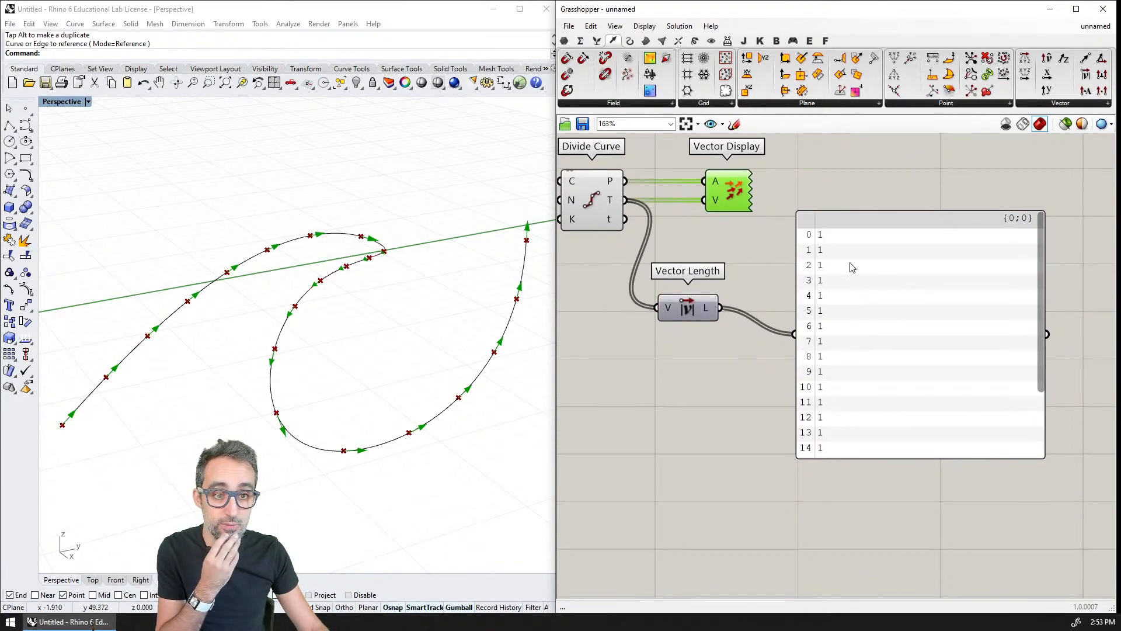
{"action": "left_click_drag", "start_coordinate": [1042, 297], "coordinate": [1040, 362]}
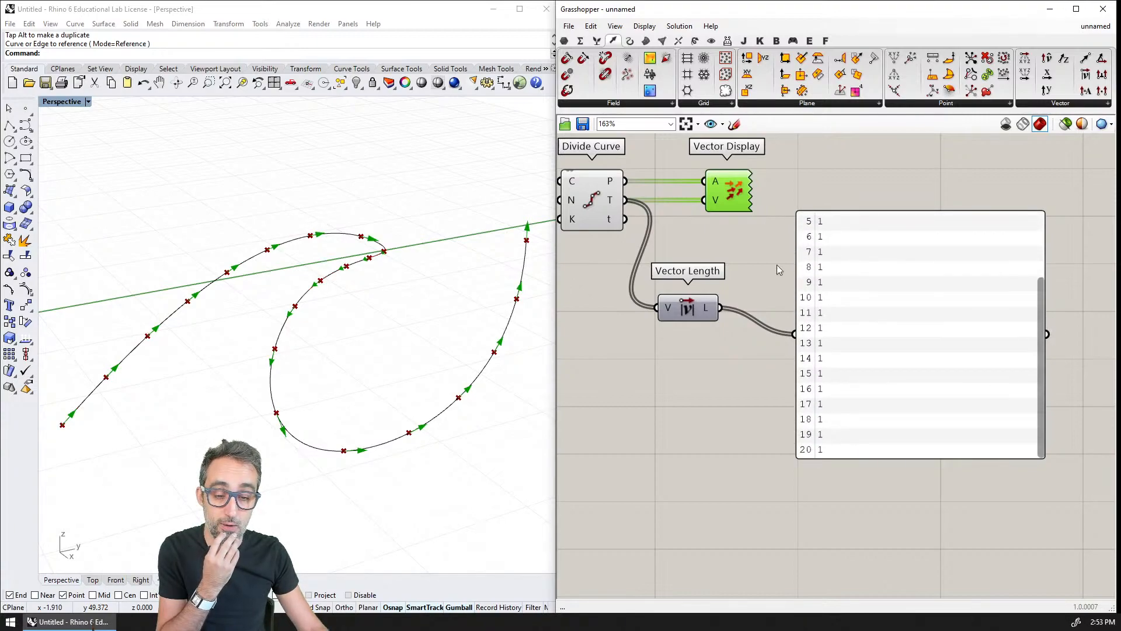
Step: Move the Vector Display back to the grid's Vector 2Pt and display its vectors anchored at the first Rhino point
{"action": "scroll", "coordinate": [782, 275], "scroll_direction": "down", "scroll_amount": 3}
{"action": "left_click_drag", "start_coordinate": [853, 442], "coordinate": [905, 302]}
{"action": "right_click_drag", "start_coordinate": [852, 250], "coordinate": [903, 325]}
{"action": "scroll", "coordinate": [903, 326], "scroll_direction": "up", "scroll_amount": 1}
{"action": "left_click_drag", "start_coordinate": [699, 180], "coordinate": [943, 384]}
{"action": "scroll", "coordinate": [362, 350], "scroll_direction": "down", "scroll_amount": 3}
{"action": "scroll", "coordinate": [224, 310], "scroll_direction": "up", "scroll_amount": 3}
{"action": "right_click_drag", "start_coordinate": [842, 549], "coordinate": [809, 451]}
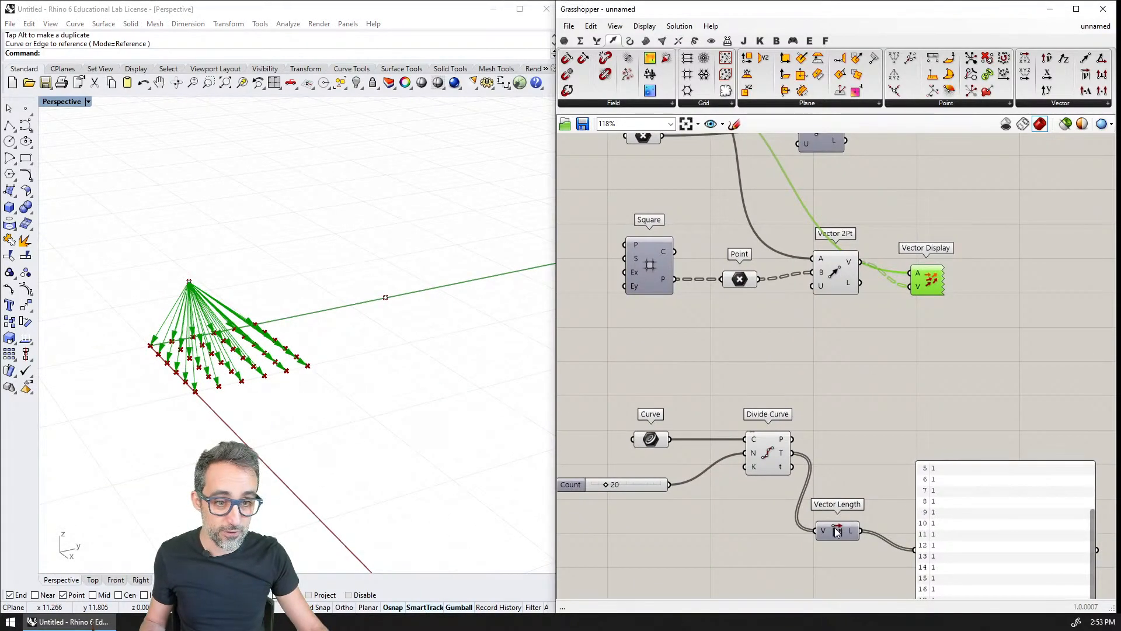
Step: Measure the grid vectors' lengths by moving Vector Length beside the grid's Vector 2Pt and connecting its vector output
{"action": "left_click_drag", "start_coordinate": [837, 531], "coordinate": [918, 329]}
{"action": "left_click_drag", "start_coordinate": [860, 262], "coordinate": [896, 327]}
{"action": "right_click_drag", "start_coordinate": [887, 370], "coordinate": [805, 250]}
{"action": "scroll", "coordinate": [886, 388], "scroll_direction": "up", "scroll_amount": 3}
{"action": "mouse_move", "coordinate": [1019, 448]}
{"action": "left_mouse_down"}
{"action": "mouse_move", "coordinate": [1033, 280]}
{"action": "mouse_move", "coordinate": [1021, 314]}
{"action": "mouse_move", "coordinate": [1025, 464]}
{"action": "left_mouse_up"}
{"action": "right_click_drag", "start_coordinate": [718, 226], "coordinate": [830, 388]}
{"action": "scroll", "coordinate": [831, 388], "scroll_direction": "down", "scroll_amount": 2}
Step: Return Vector Length to a spot beside Divide Curve and reconnect the Tangents output to its input
{"action": "left_click_drag", "start_coordinate": [892, 305], "coordinate": [834, 492]}
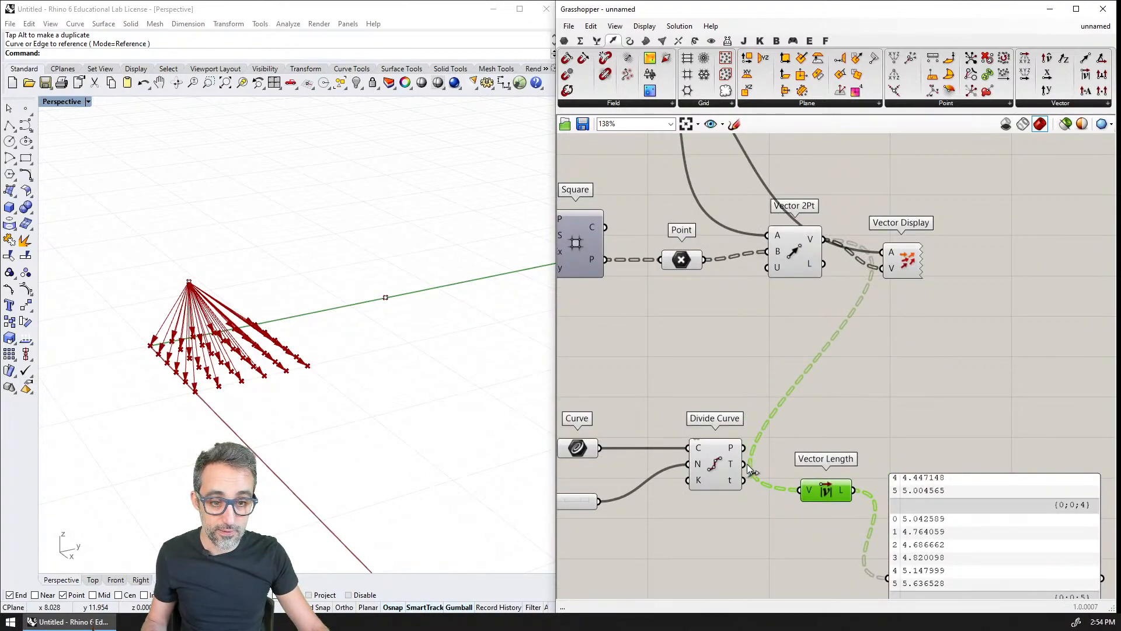
{"action": "left_click_drag", "start_coordinate": [747, 465], "coordinate": [798, 490]}
{"action": "right_click_drag", "start_coordinate": [514, 257], "coordinate": [187, 339], "text": "shift"}
{"action": "right_click_drag", "start_coordinate": [372, 320], "coordinate": [322, 285], "text": "shift"}
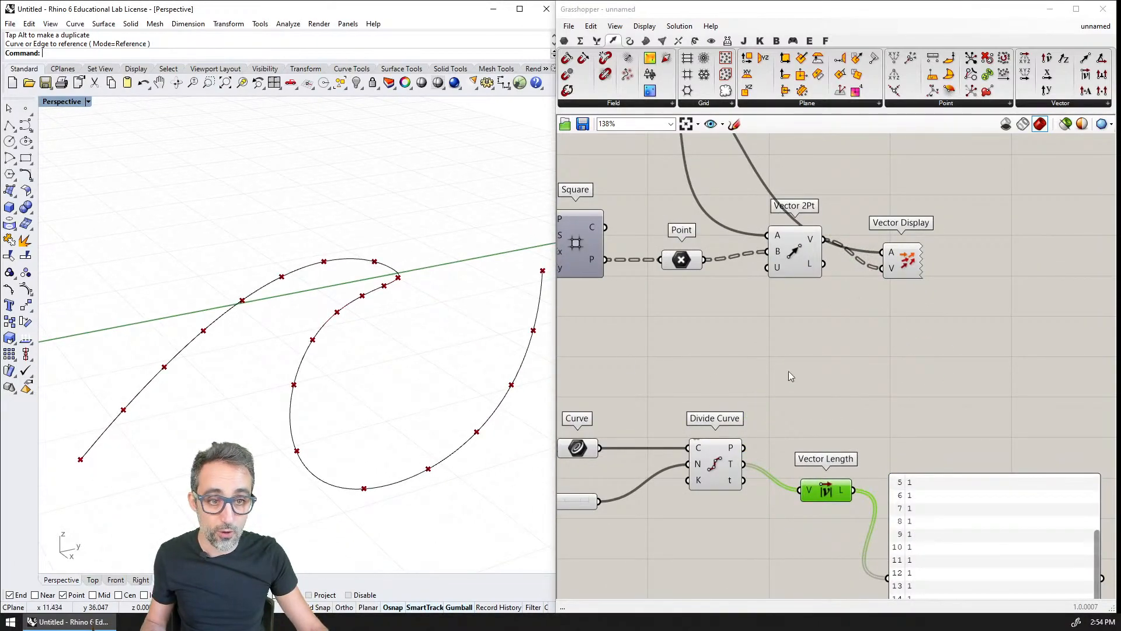
Step: Place the Vector Display above Vector Length and reconnect Divide Curve's points as anchors and its tangents as vectors
{"action": "left_click_drag", "start_coordinate": [904, 261], "coordinate": [839, 436]}
{"action": "left_click_drag", "start_coordinate": [744, 447], "coordinate": [817, 443]}
{"action": "right_click_drag", "start_coordinate": [408, 374], "coordinate": [401, 292], "text": "shift"}
{"action": "scroll", "coordinate": [435, 326], "scroll_direction": "down", "scroll_amount": 2}
{"action": "right_click_drag", "start_coordinate": [786, 400], "coordinate": [763, 325]}
{"action": "scroll", "coordinate": [782, 305], "scroll_direction": "up", "scroll_amount": 2}
{"action": "left_click_drag", "start_coordinate": [789, 313], "coordinate": [810, 333]}
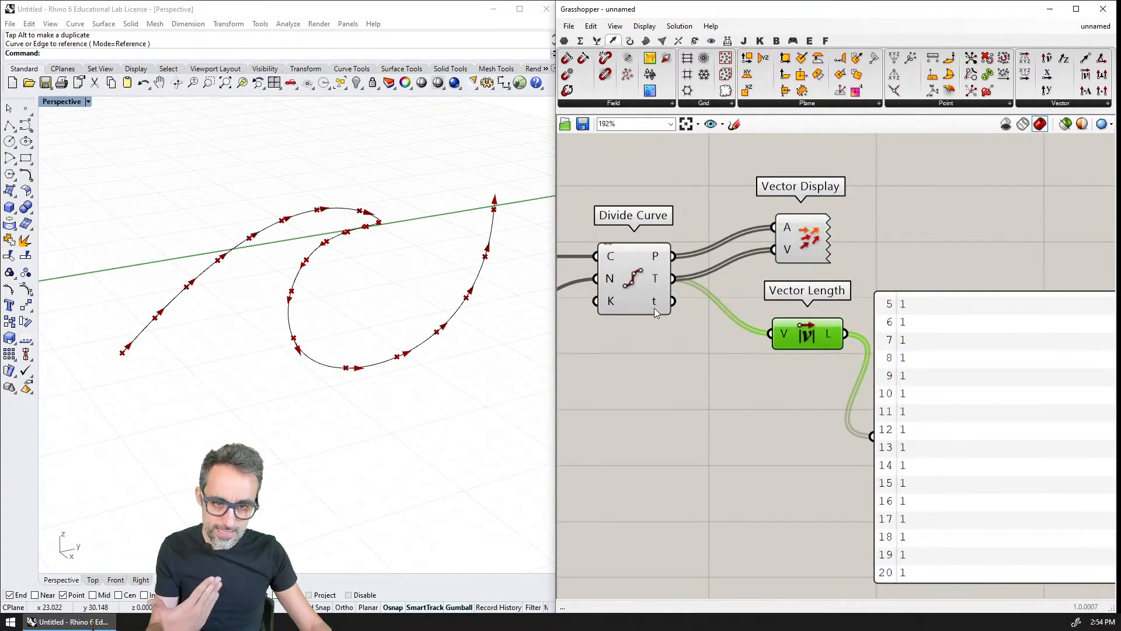
Step: Add an Amplitude component below Vector Length, move the panel aside and connect the curve tangents to Amplitude's vector input
{"action": "left_click", "coordinate": [637, 281]}
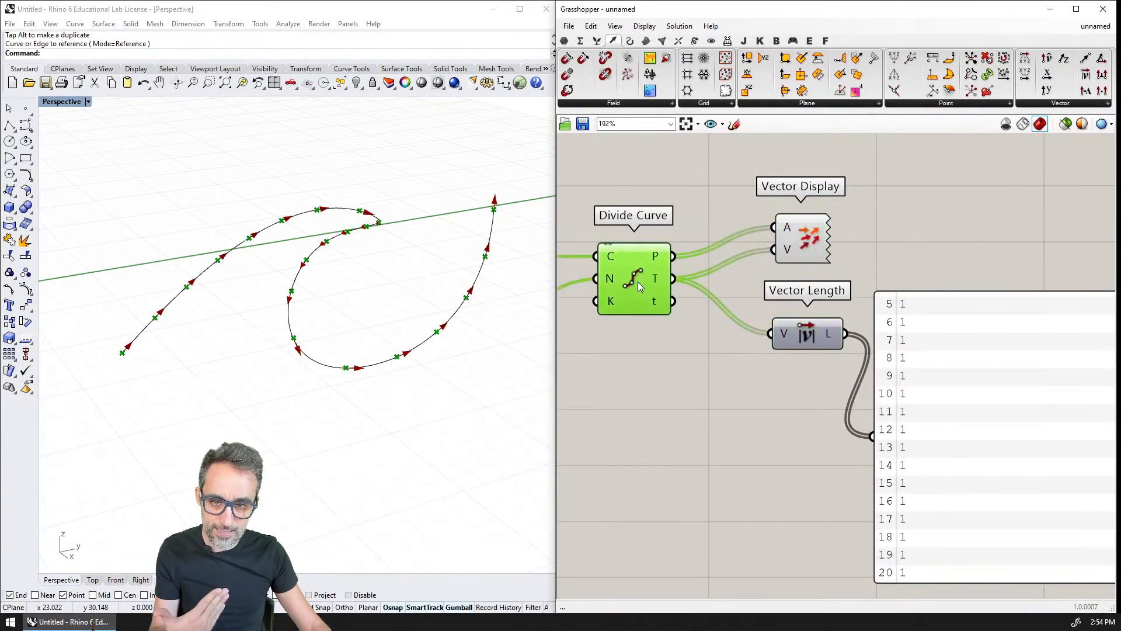
{"action": "left_click", "coordinate": [1049, 104]}
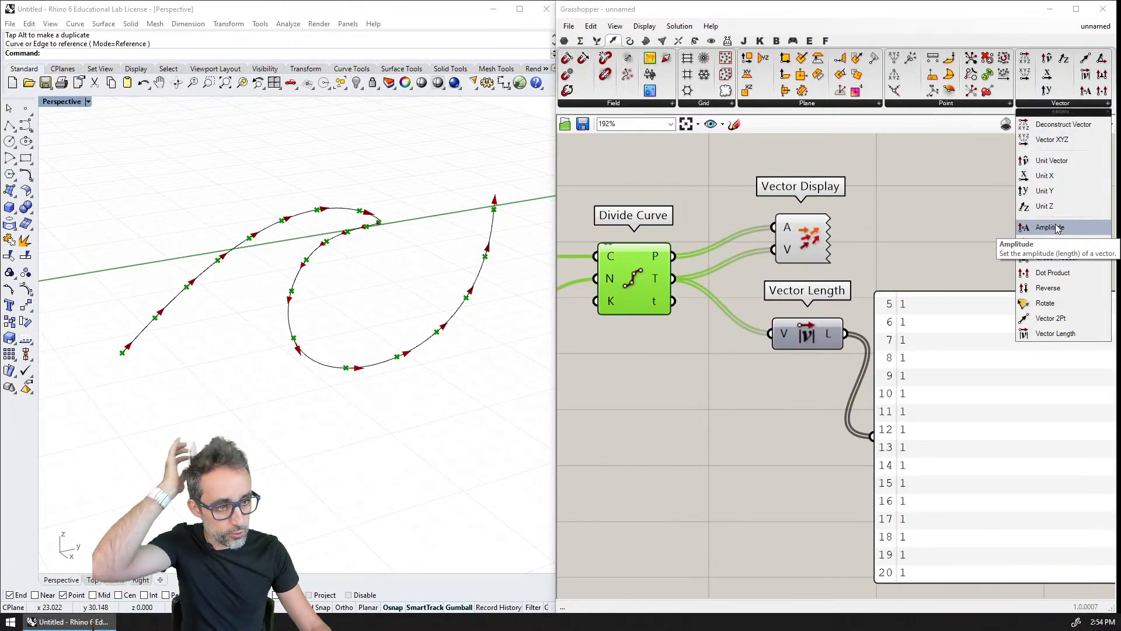
{"action": "left_click_drag", "start_coordinate": [1053, 227], "coordinate": [813, 417]}
{"action": "right_click_drag", "start_coordinate": [918, 435], "coordinate": [879, 419]}
{"action": "left_click_drag", "start_coordinate": [905, 418], "coordinate": [987, 361]}
{"action": "scroll", "coordinate": [938, 365], "scroll_direction": "down", "scroll_amount": 2}
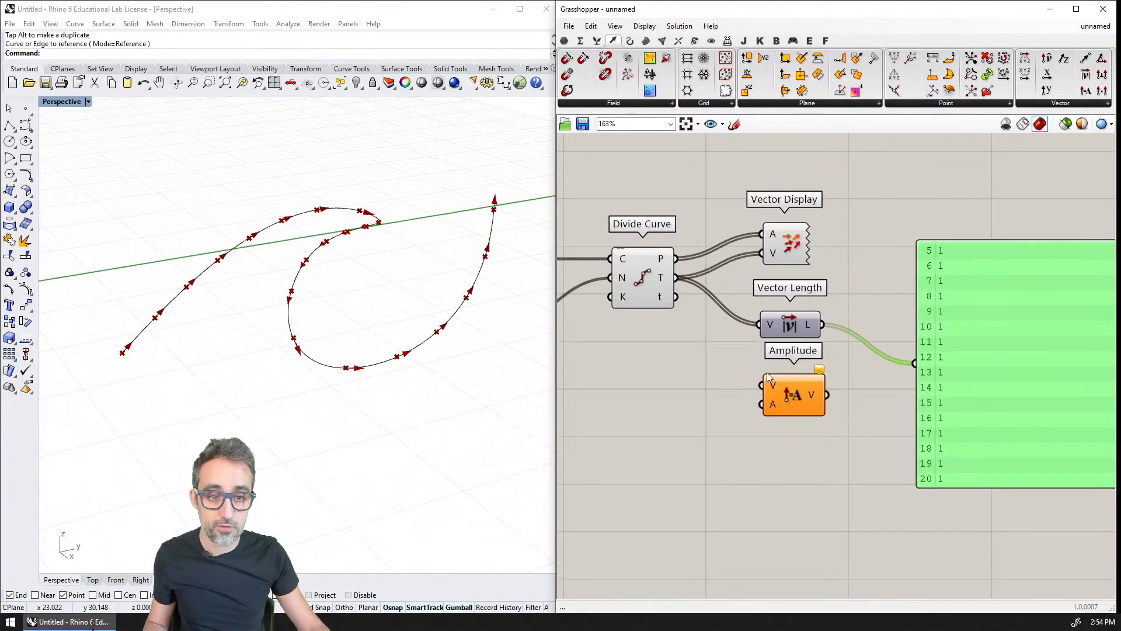
{"action": "scroll", "coordinate": [767, 375], "scroll_direction": "up", "scroll_amount": 3}
{"action": "left_click_drag", "start_coordinate": [828, 387], "coordinate": [824, 401]}
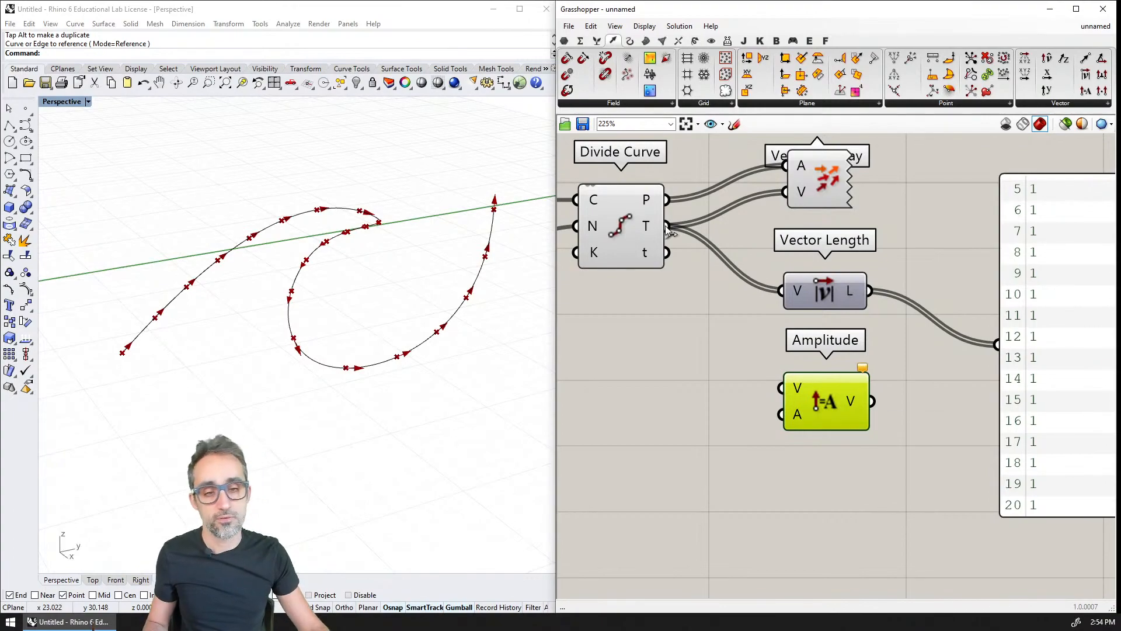
{"action": "left_click_drag", "start_coordinate": [670, 233], "coordinate": [780, 387]}
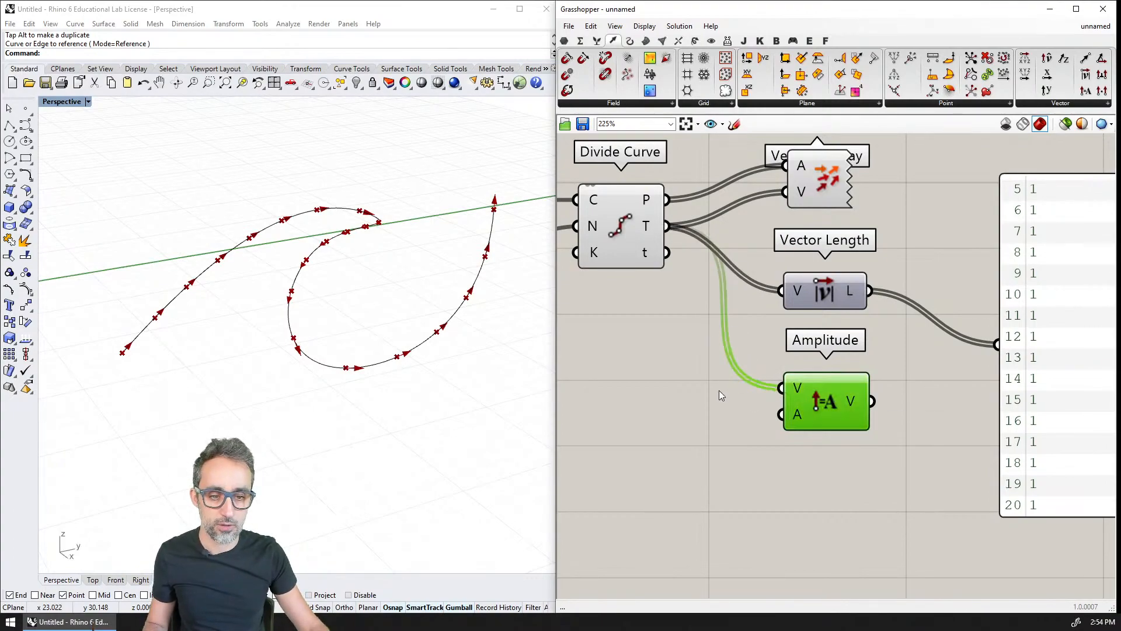
Step: Add a number slider, set it to about 2.078 and connect it to Amplitude's A input
{"action": "scroll", "coordinate": [758, 373], "scroll_direction": "down", "scroll_amount": 2}
{"action": "type", "text": "10"}
{"action": "key", "text": "Return"}
{"action": "left_click_drag", "start_coordinate": [771, 379], "coordinate": [695, 379]}
{"action": "left_click_drag", "start_coordinate": [802, 392], "coordinate": [830, 388]}
Step: Connect Amplitude's vector output to the panel, then move Vector Display and connect the same output to its vector input
{"action": "right_click_drag", "start_coordinate": [867, 362], "coordinate": [786, 345]}
{"action": "left_click_drag", "start_coordinate": [815, 364], "coordinate": [904, 321]}
{"action": "right_click_drag", "start_coordinate": [1024, 304], "coordinate": [904, 300]}
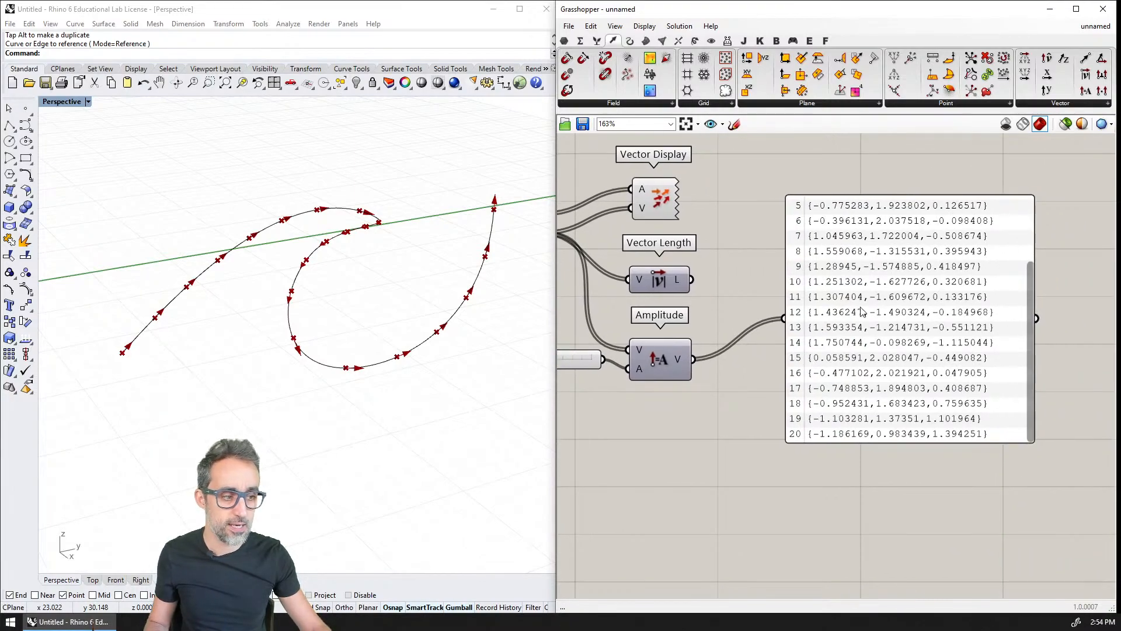
{"action": "right_click_drag", "start_coordinate": [814, 357], "coordinate": [925, 420]}
{"action": "left_click_drag", "start_coordinate": [757, 259], "coordinate": [842, 262]}
{"action": "left_click_drag", "start_coordinate": [803, 423], "coordinate": [825, 274]}
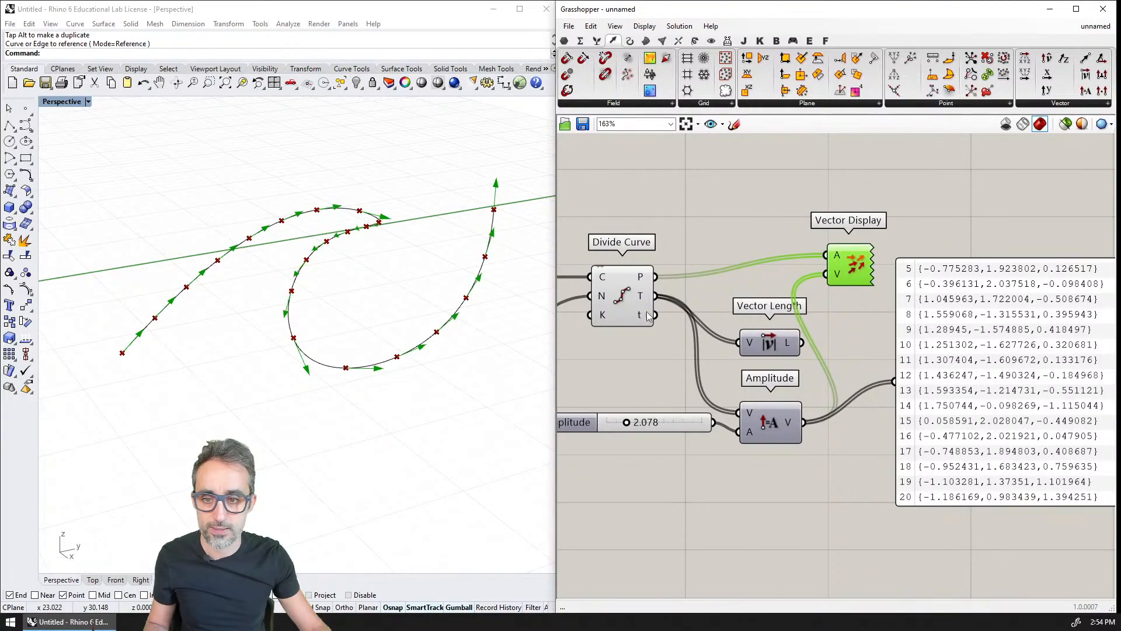
Step: Raise the Amplitude slider to 8.649 and inspect the scaled tangent vectors on the curve
{"action": "right_click_drag", "start_coordinate": [308, 283], "coordinate": [335, 344]}
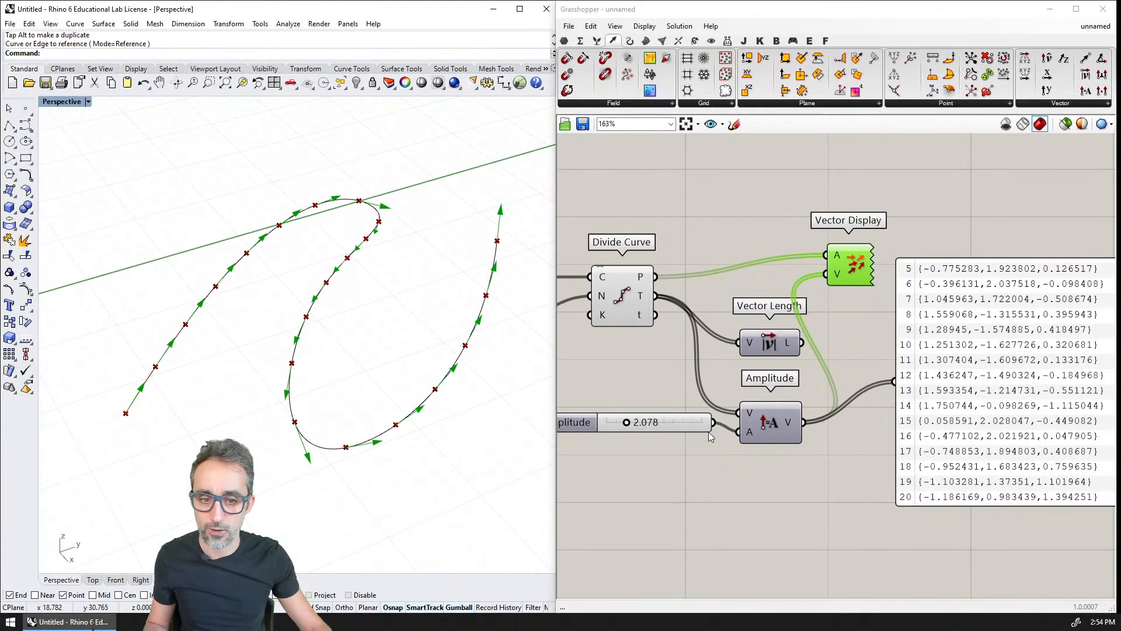
{"action": "left_click_drag", "start_coordinate": [627, 427], "coordinate": [689, 423]}
{"action": "left_click", "coordinate": [426, 442]}
{"action": "right_click_drag", "start_coordinate": [425, 442], "coordinate": [161, 381]}
{"action": "right_click_drag", "start_coordinate": [324, 380], "coordinate": [395, 382]}
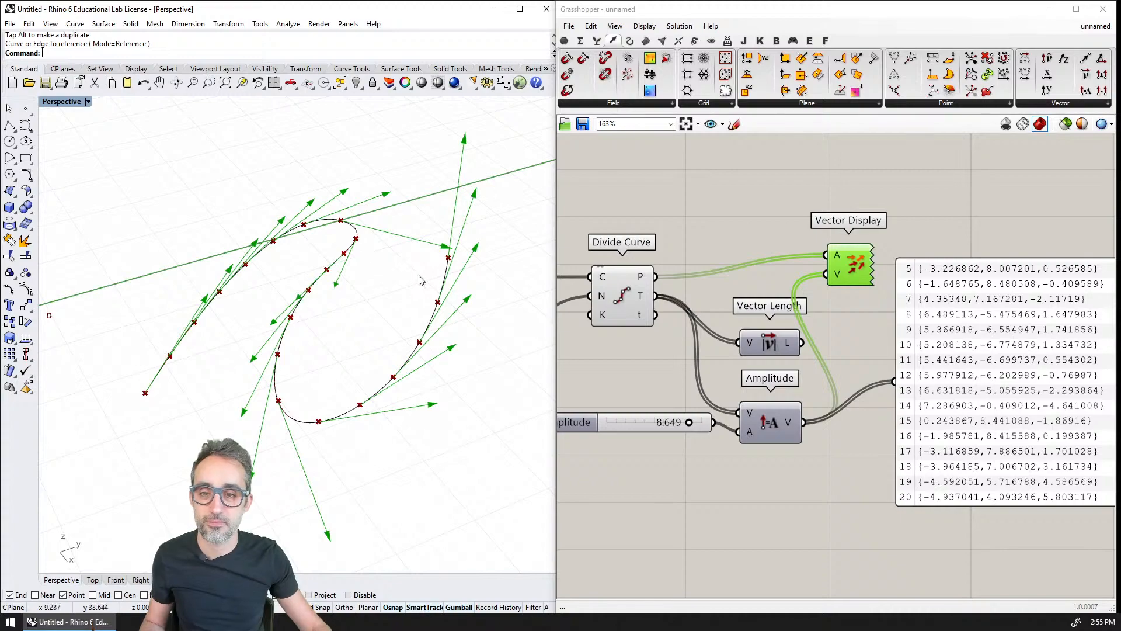
Step: Restore the four-viewport layout in Rhino and draw a wavy four-point curve beside the existing curve in the Right view
{"action": "scroll", "coordinate": [107, 409], "scroll_direction": "down", "scroll_amount": 3}
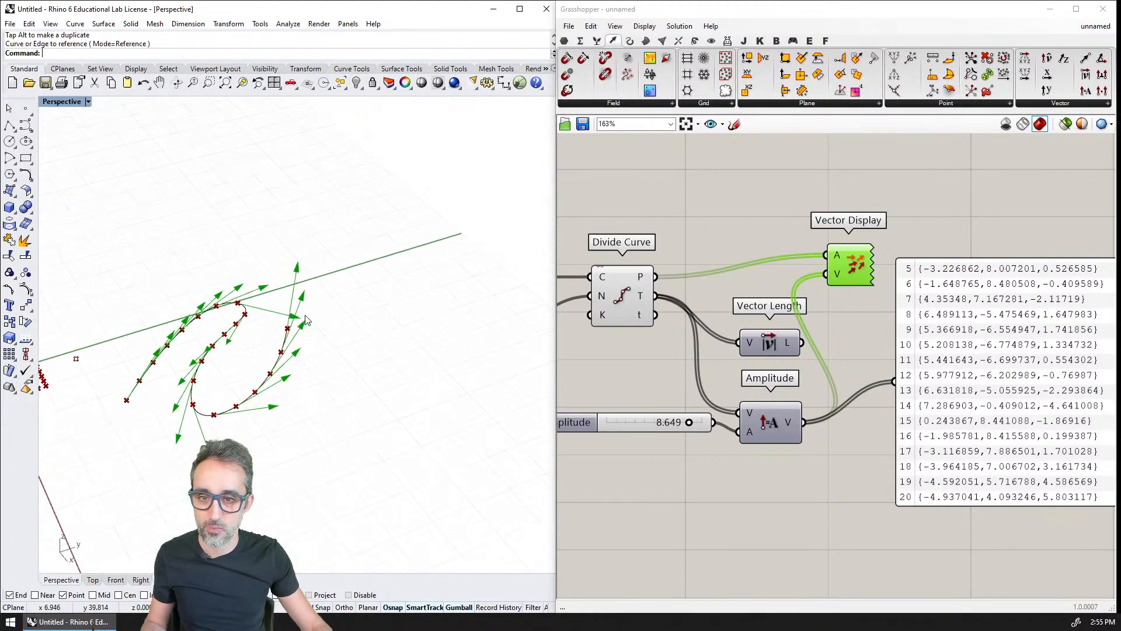
{"action": "double_click", "coordinate": [61, 102]}
{"action": "scroll", "coordinate": [362, 368], "scroll_direction": "down", "scroll_amount": 3}
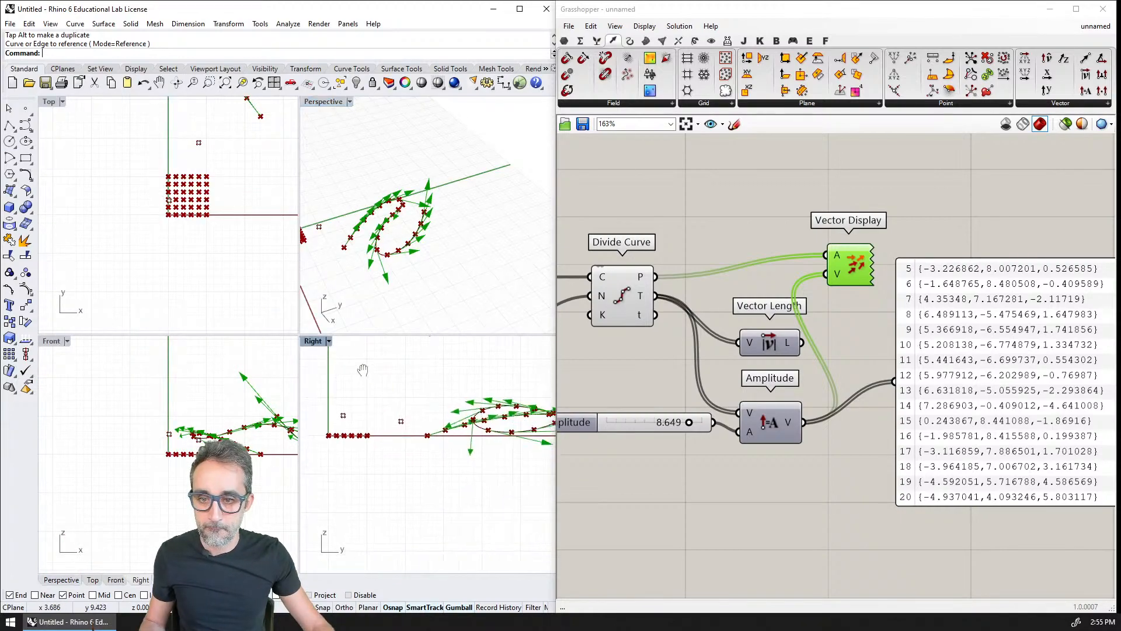
{"action": "left_click", "coordinate": [26, 125]}
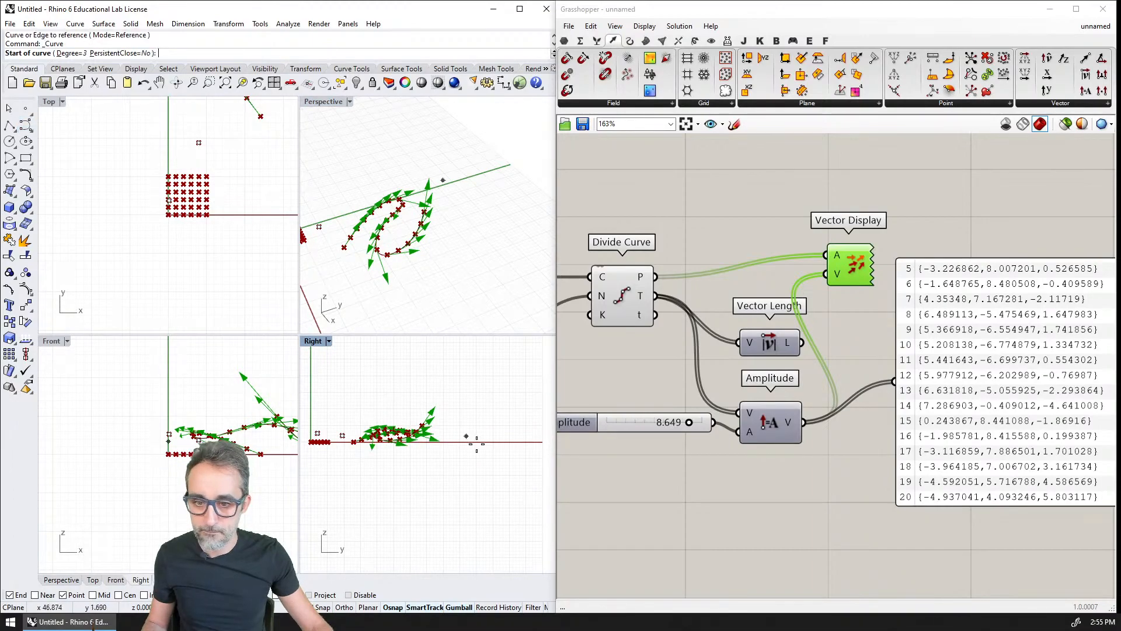
{"action": "right_click_drag", "start_coordinate": [476, 443], "coordinate": [422, 434]}
{"action": "left_click", "coordinate": [399, 412]}
{"action": "left_click", "coordinate": [429, 399]}
{"action": "left_click", "coordinate": [459, 428]}
{"action": "left_click", "coordinate": [485, 412]}
{"action": "right_click", "coordinate": [486, 412]}
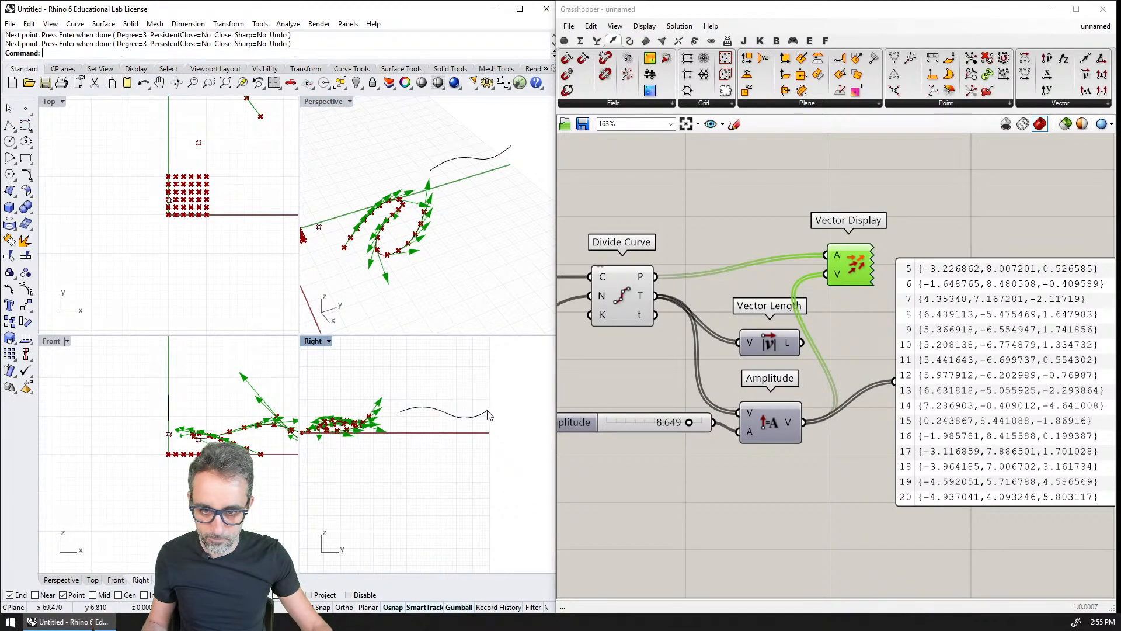
Step: Draw a second wavy curve in the Right view that starts and ends at the first curve's endpoints, undoing misplaced points
{"action": "right_click", "coordinate": [446, 424]}
{"action": "left_click", "coordinate": [399, 412]}
{"action": "left_click", "coordinate": [430, 427]}
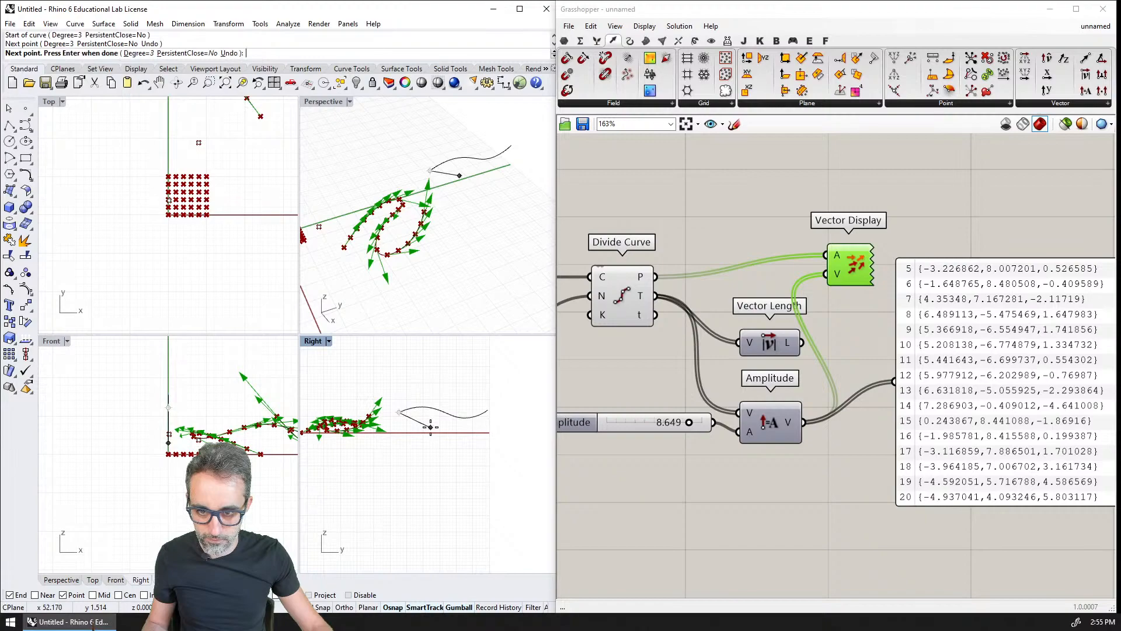
{"action": "left_click", "coordinate": [450, 421]}
{"action": "left_click", "coordinate": [478, 431]}
{"action": "key", "text": "ctrl+z"}
{"action": "key", "text": "ctrl+z"}
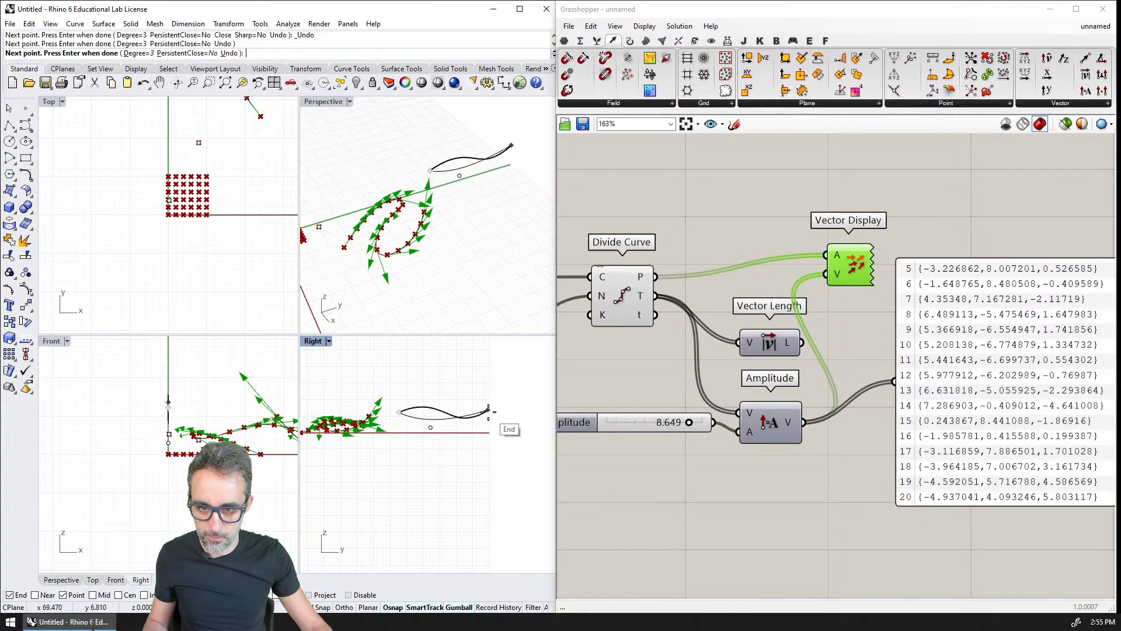
{"action": "left_click", "coordinate": [488, 411]}
{"action": "key", "text": "Return"}
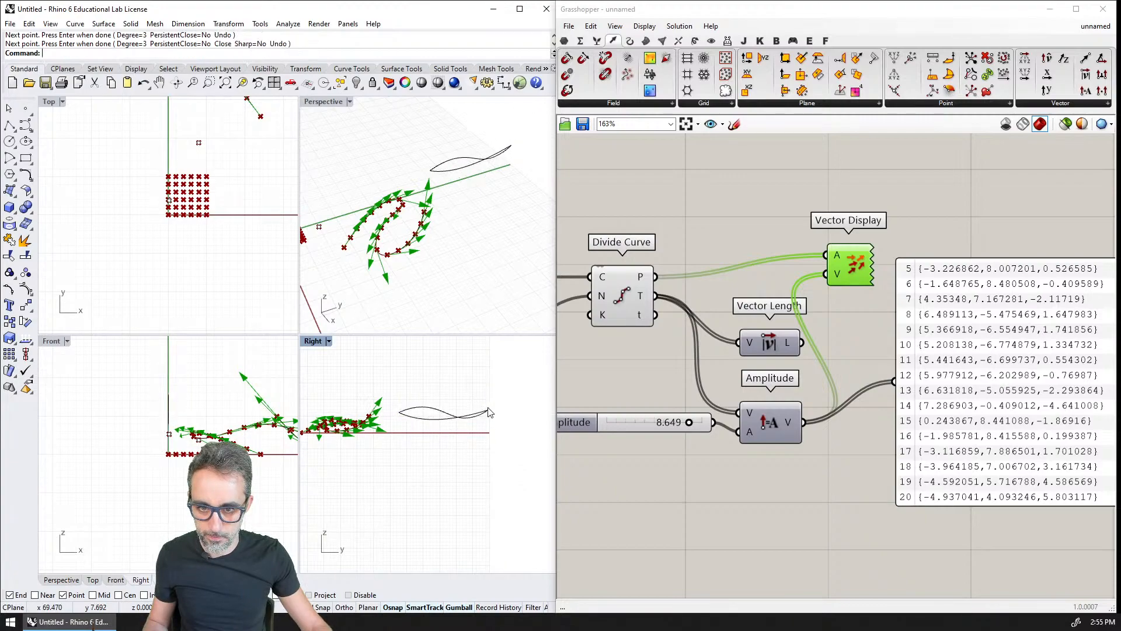
Step: Move one of the two new curves sideways in the Perspective view to separate it from the other
{"action": "left_click", "coordinate": [456, 169]}
{"action": "left_click_drag", "start_coordinate": [496, 182], "coordinate": [536, 225]}
{"action": "left_click", "coordinate": [505, 257]}
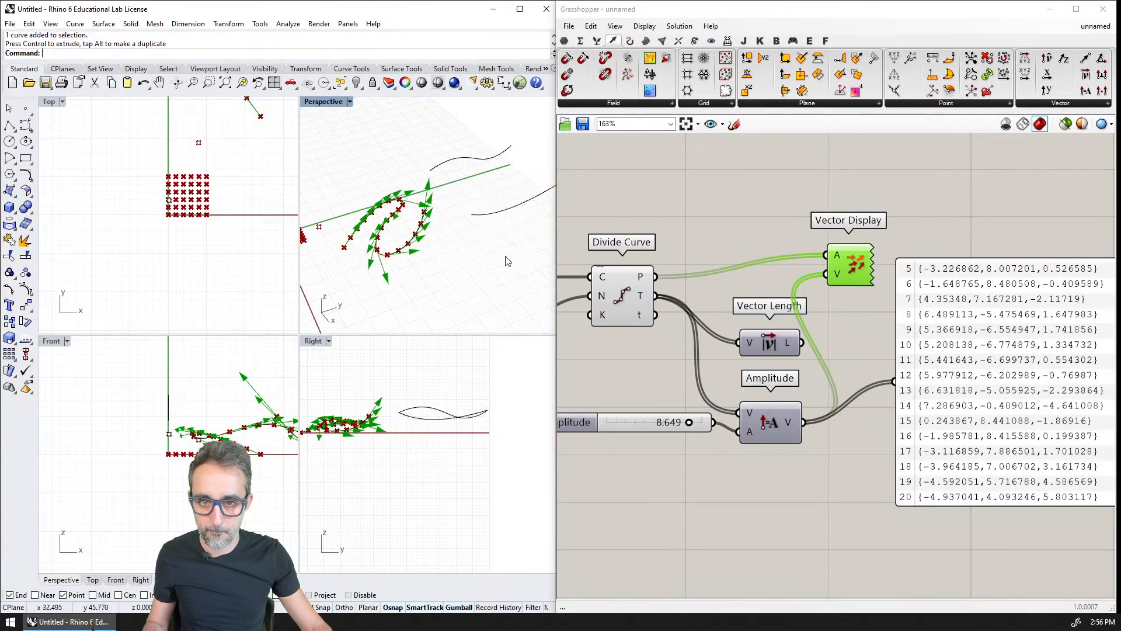
Step: Loft a surface between the two separated curves and delete the source curves
{"action": "type", "text": "loft"}
{"action": "key", "text": "Return"}
{"action": "left_click", "coordinate": [490, 216]}
{"action": "left_click", "coordinate": [450, 169]}
{"action": "key", "text": "Return"}
{"action": "right_click_drag", "start_coordinate": [485, 243], "coordinate": [455, 257]}
{"action": "left_click_drag", "start_coordinate": [419, 279], "coordinate": [530, 183]}
{"action": "key", "text": "Delete"}
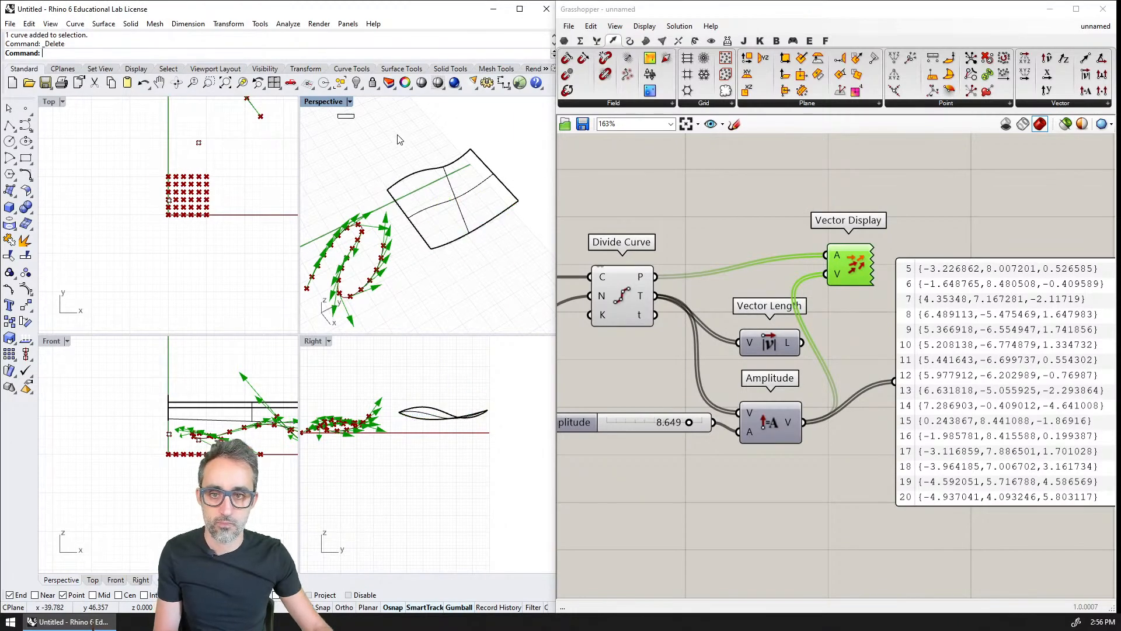
Step: Maximise the Perspective view and move the lofted surface clear of the curve with its vectors
{"action": "double_click", "coordinate": [344, 100]}
{"action": "right_click_drag", "start_coordinate": [339, 265], "coordinate": [407, 134], "text": "shift"}
{"action": "scroll", "coordinate": [408, 136], "scroll_direction": "down", "scroll_amount": 6}
{"action": "left_click_drag", "start_coordinate": [407, 156], "coordinate": [438, 344]}
{"action": "right_click_drag", "start_coordinate": [483, 412], "coordinate": [474, 275]}
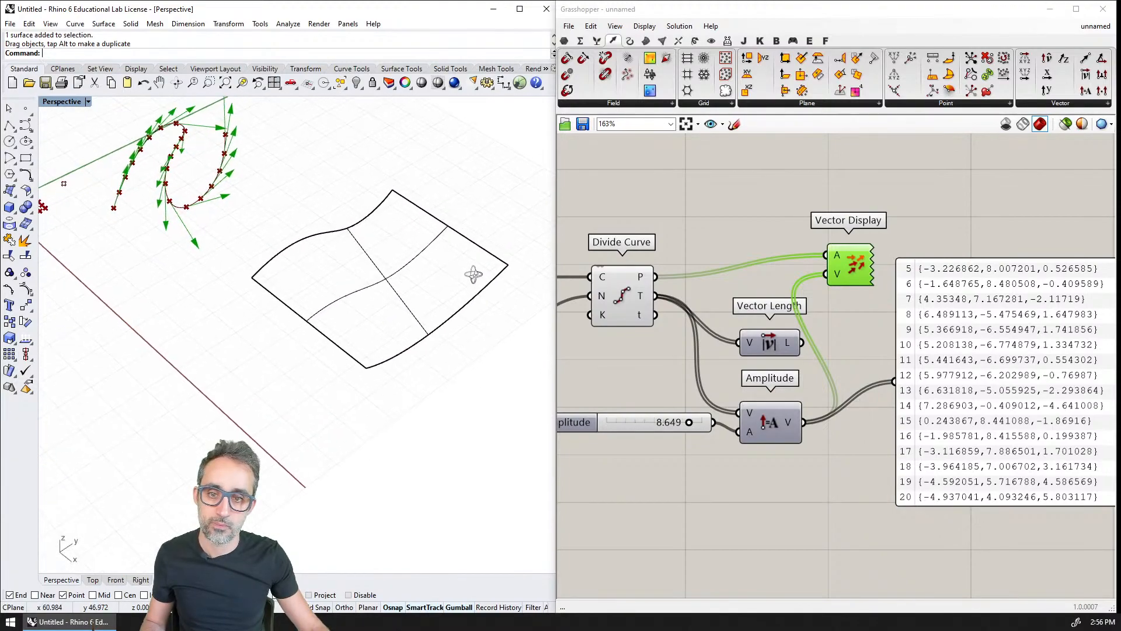
Step: Set the Perspective viewport's display mode to Ghosted and orbit around the lofted surface
{"action": "scroll", "coordinate": [432, 237], "scroll_direction": "up", "scroll_amount": 2}
{"action": "left_click", "coordinate": [67, 103]}
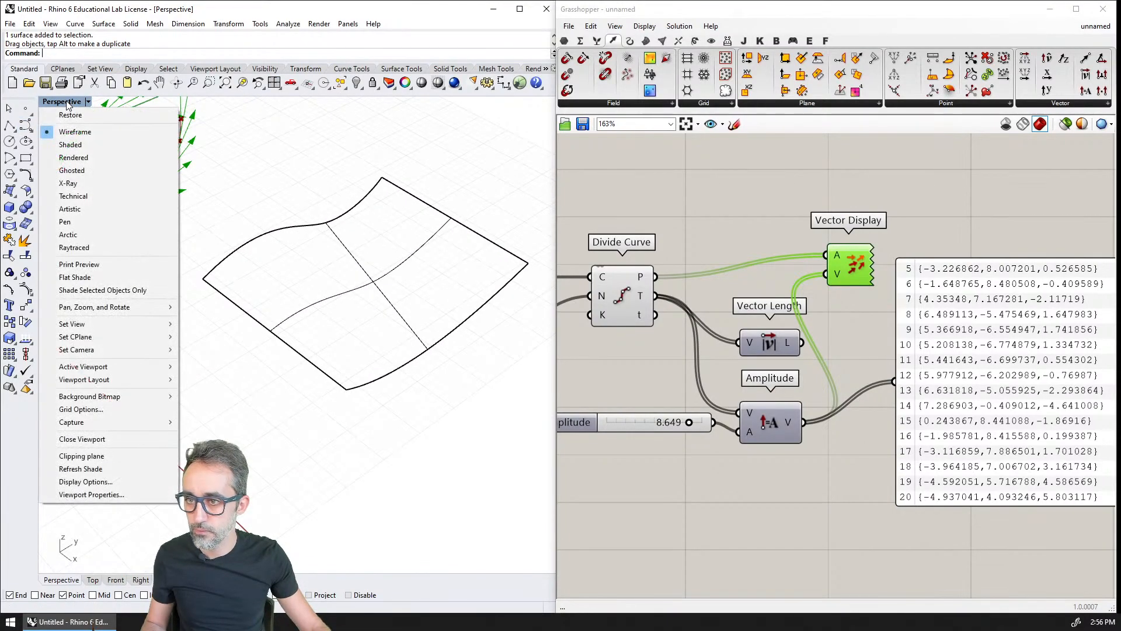
{"action": "left_click", "coordinate": [71, 170]}
{"action": "right_click_drag", "start_coordinate": [300, 170], "coordinate": [352, 264]}
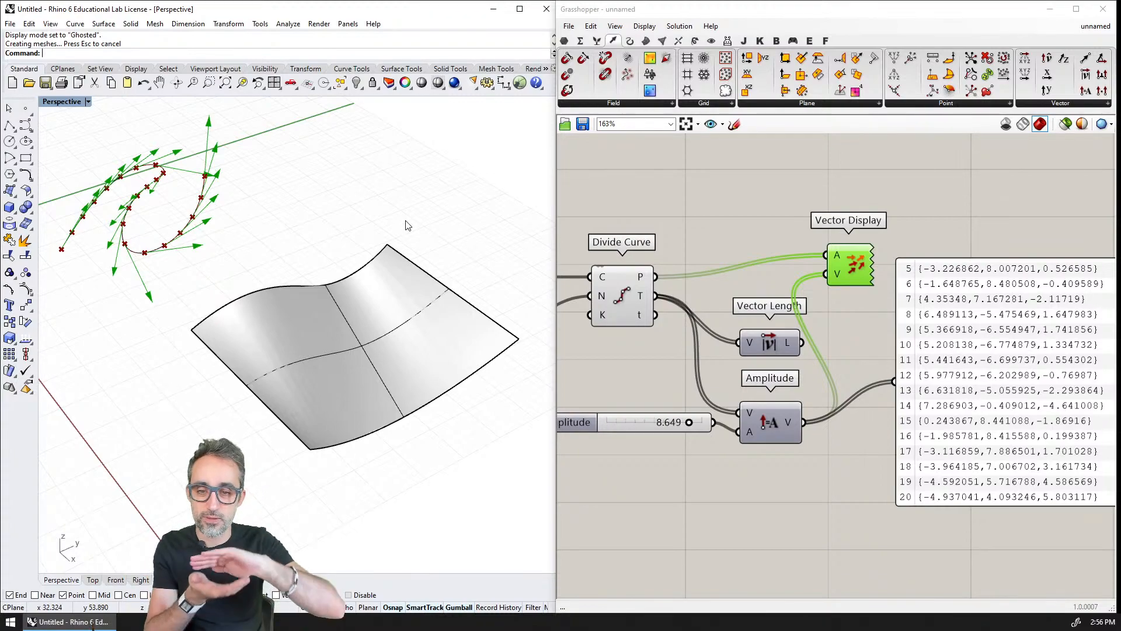
Step: Add a Surface parameter below the curve definition in Grasshopper and reference the lofted Rhino surface in it
{"action": "right_click_drag", "start_coordinate": [660, 325], "coordinate": [802, 261]}
{"action": "scroll", "coordinate": [801, 261], "scroll_direction": "down", "scroll_amount": 4}
{"action": "scroll", "coordinate": [695, 369], "scroll_direction": "up", "scroll_amount": 2}
{"action": "left_click", "coordinate": [696, 398]}
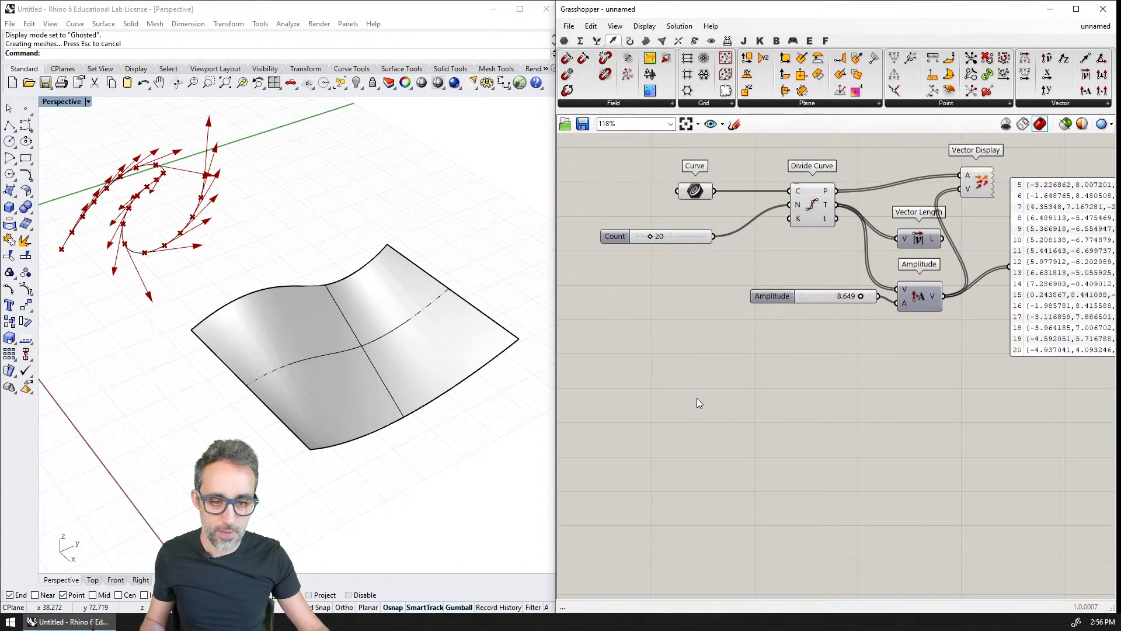
{"action": "double_click", "coordinate": [696, 398]}
{"action": "type", "text": "surface"}
{"action": "key", "text": "Return"}
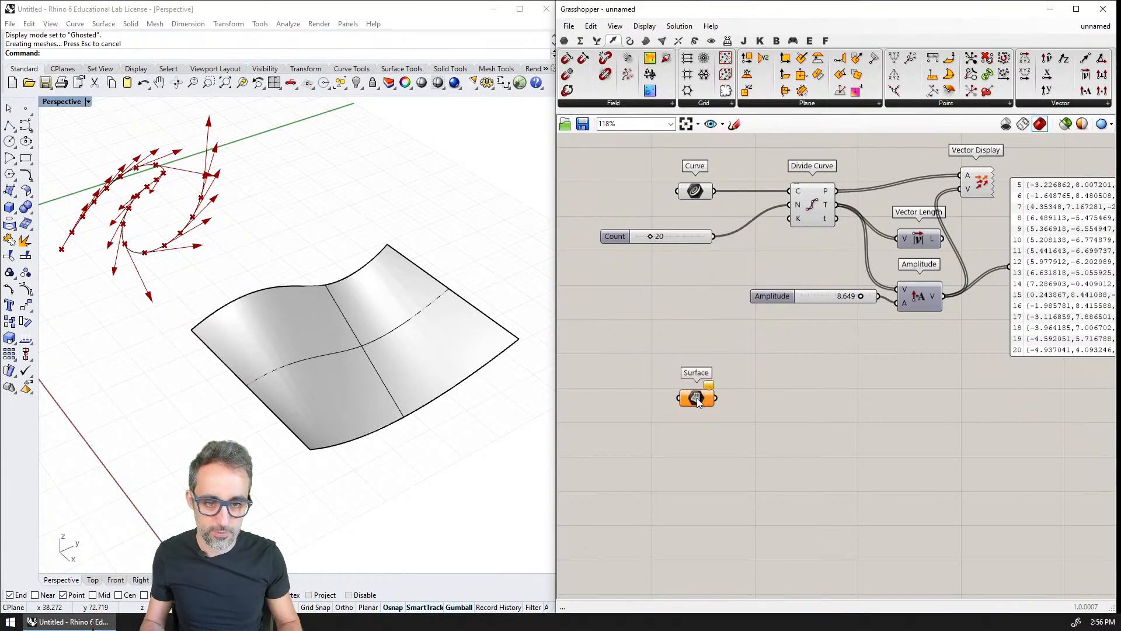
{"action": "right_click", "coordinate": [697, 398]}
{"action": "left_click", "coordinate": [725, 518]}
{"action": "left_click", "coordinate": [411, 398]}
Step: Add a Divide Surface component beside the Surface parameter and connect the surface to its S input
{"action": "mouse_move", "coordinate": [412, 397]}
{"action": "right_mouse_down"}
{"action": "mouse_move", "coordinate": [403, 382]}
{"action": "mouse_move", "coordinate": [411, 388]}
{"action": "right_mouse_up"}
{"action": "scroll", "coordinate": [408, 380], "scroll_direction": "up", "scroll_amount": 5}
{"action": "scroll", "coordinate": [408, 388], "scroll_direction": "down", "scroll_amount": 3}
{"action": "left_click", "coordinate": [645, 41]}
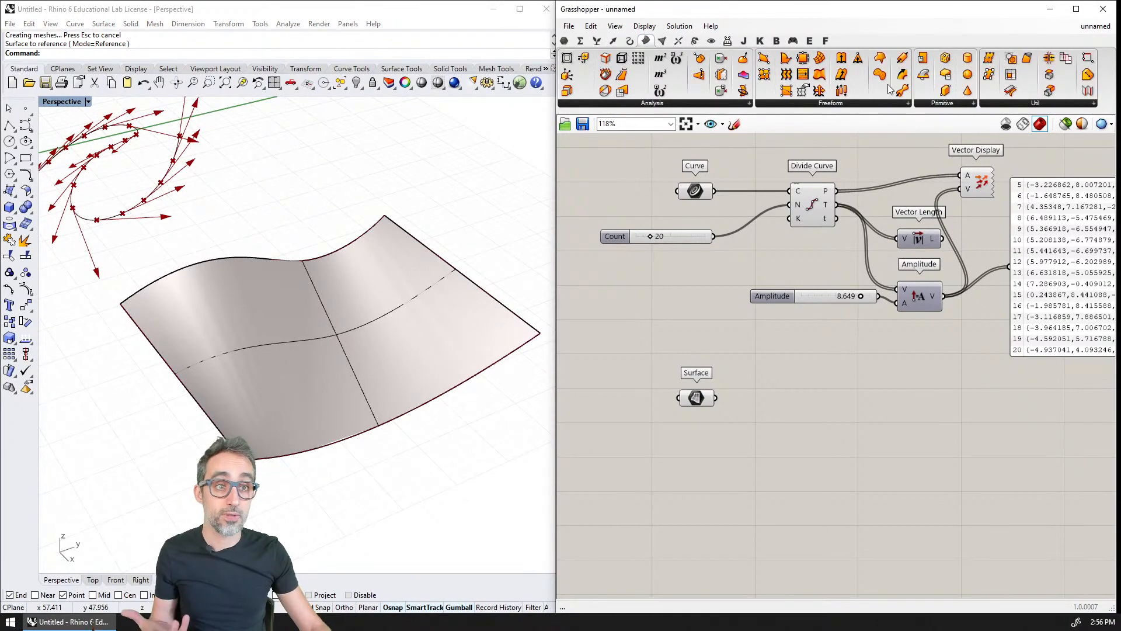
{"action": "left_click", "coordinate": [1016, 104]}
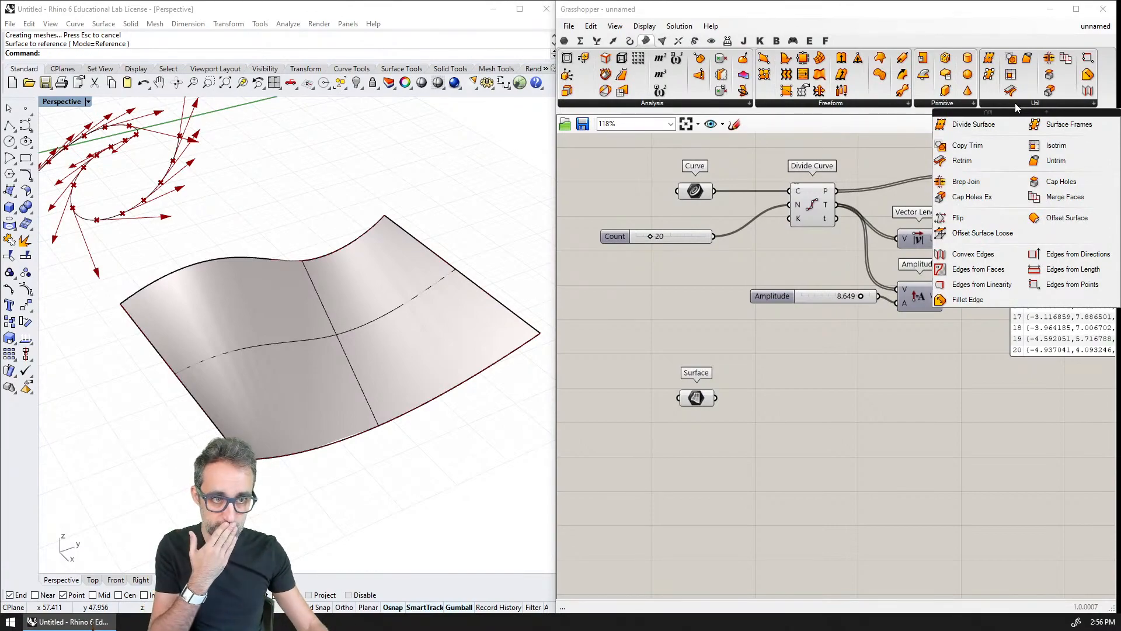
{"action": "left_click", "coordinate": [973, 124]}
{"action": "left_click", "coordinate": [795, 402]}
{"action": "scroll", "coordinate": [779, 409], "scroll_direction": "up", "scroll_amount": 4}
{"action": "right_click_drag", "start_coordinate": [777, 413], "coordinate": [827, 403]}
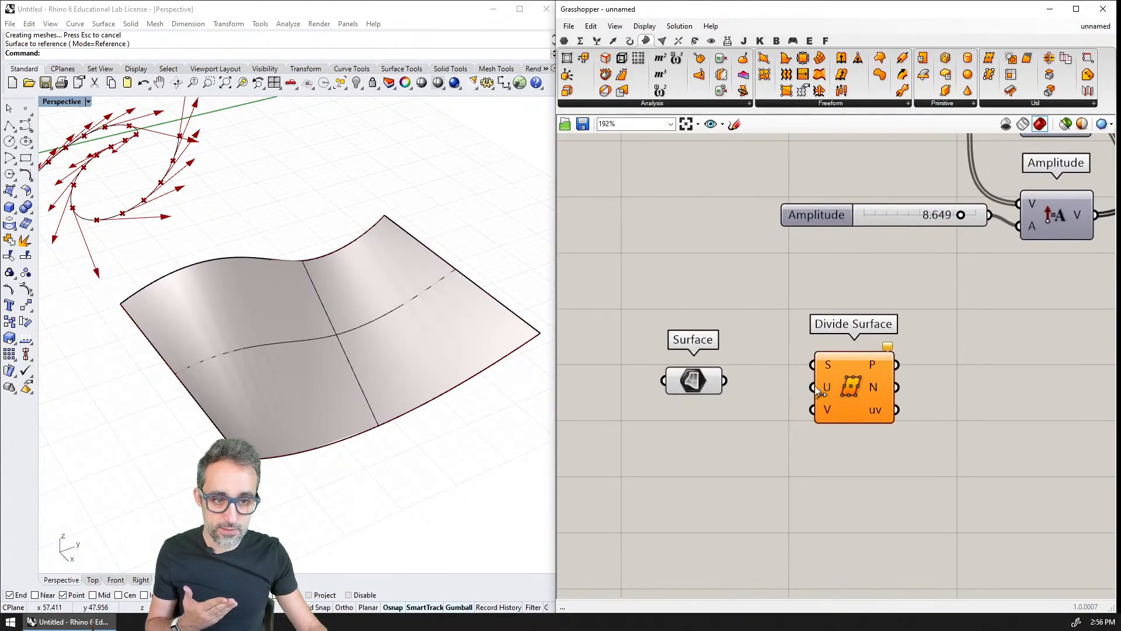
{"action": "left_click_drag", "start_coordinate": [834, 392], "coordinate": [835, 412]}
{"action": "left_click_drag", "start_coordinate": [724, 381], "coordinate": [814, 386]}
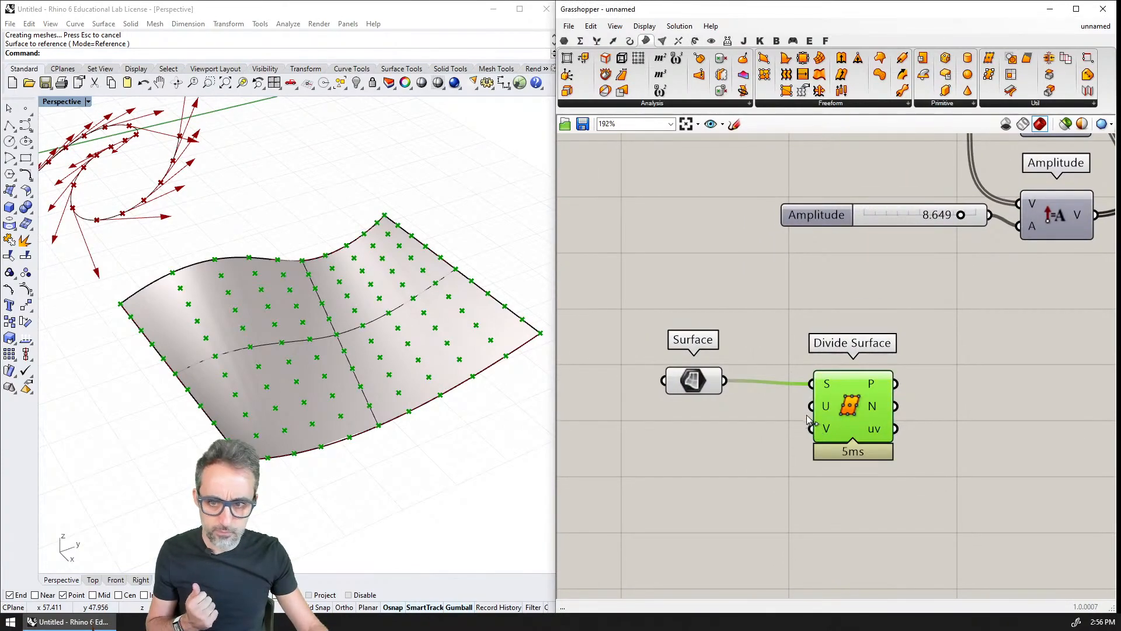
Step: Add a number slider with value 15 for Divide Surface's U input and duplicate it for the V input
{"action": "double_click", "coordinate": [681, 425]}
{"action": "type", "text": "slider"}
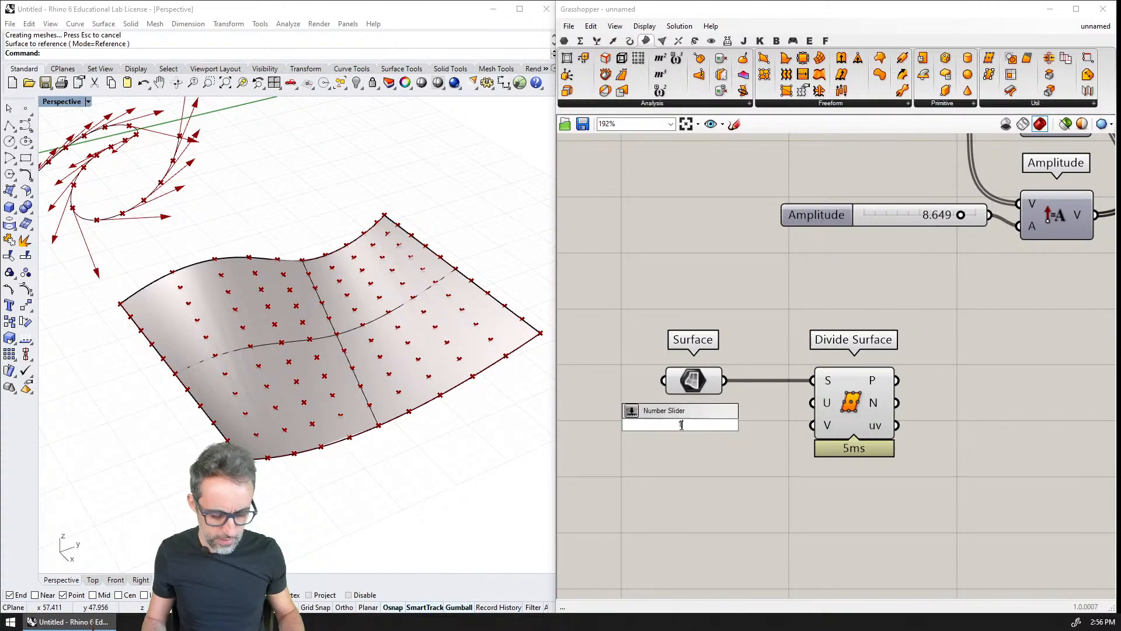
{"action": "key", "text": "BackSpace"}
{"action": "key", "text": "BackSpace"}
{"action": "type", "text": "15"}
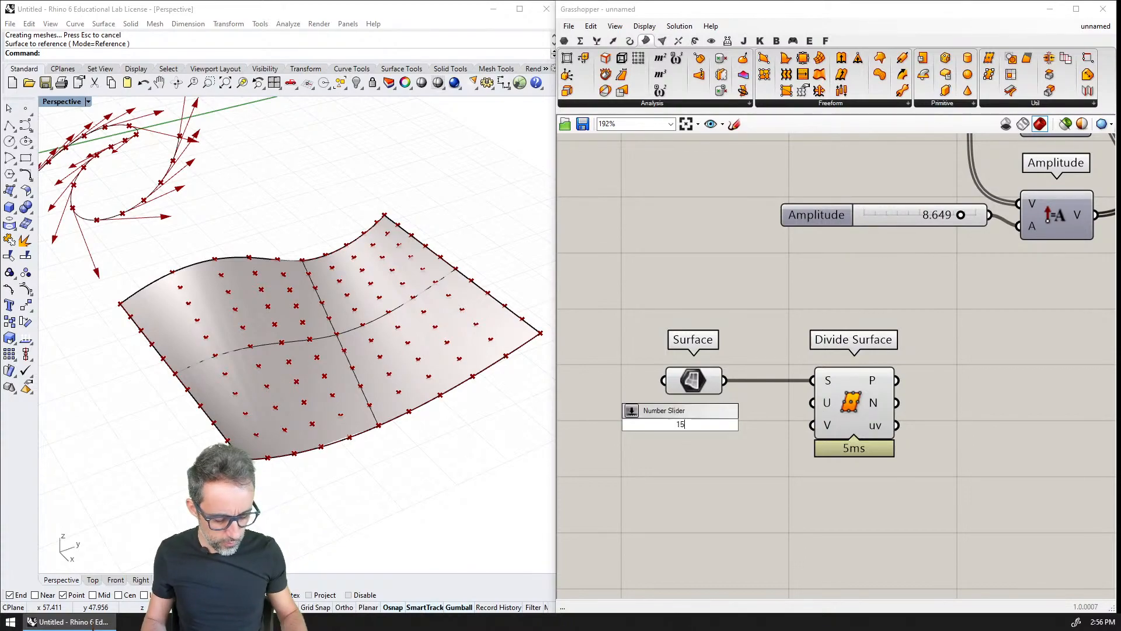
{"action": "key", "text": "Return"}
{"action": "left_click_drag", "start_coordinate": [773, 425], "coordinate": [910, 426]}
{"action": "left_click", "coordinate": [727, 419]}
{"action": "left_click_drag", "start_coordinate": [734, 426], "coordinate": [864, 445], "text": "alt"}
Step: Examine the division points on the surface and Divide Surface's points and normals outputs
{"action": "right_click_drag", "start_coordinate": [401, 376], "coordinate": [356, 373]}
{"action": "scroll", "coordinate": [847, 362], "scroll_direction": "down", "scroll_amount": 1}
{"action": "right_click_drag", "start_coordinate": [863, 376], "coordinate": [793, 346]}
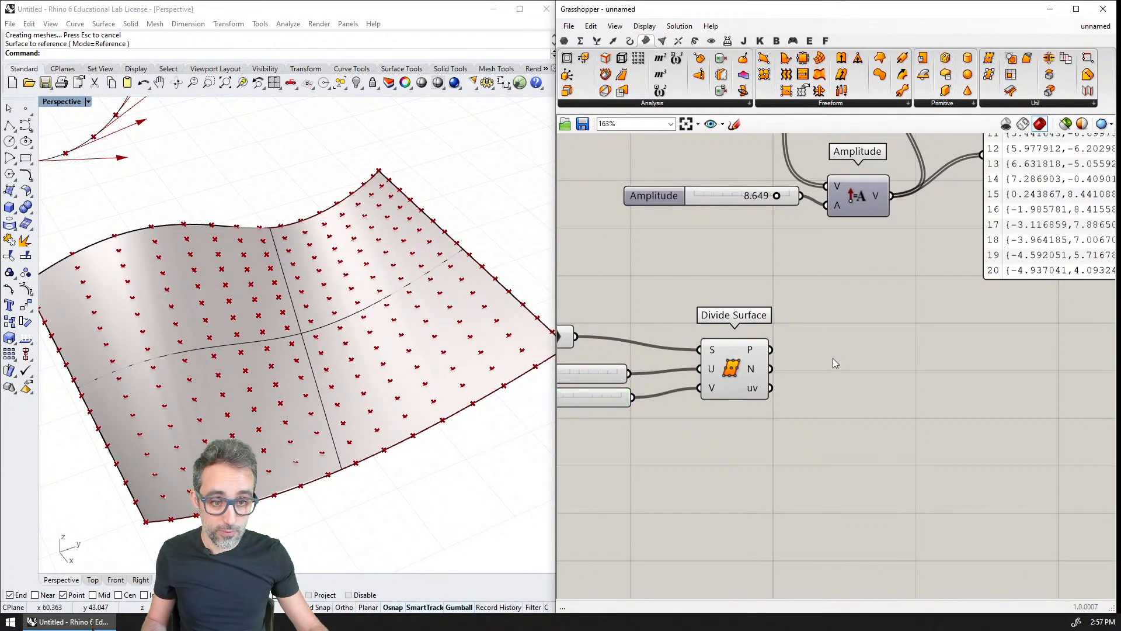
{"action": "scroll", "coordinate": [794, 358], "scroll_direction": "up", "scroll_amount": 1}
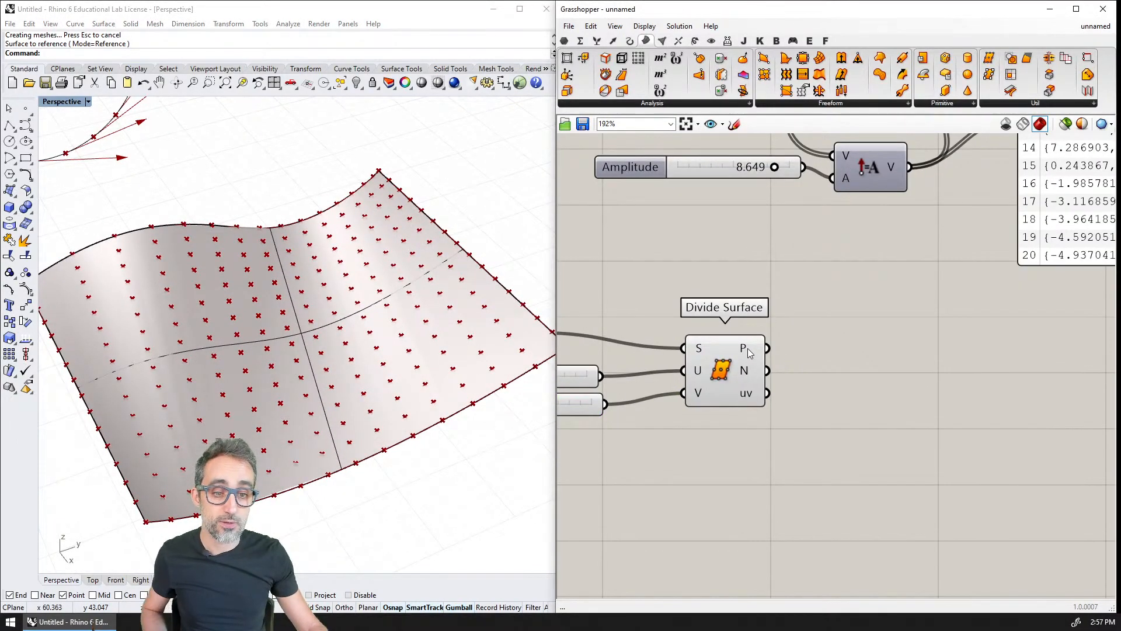
{"action": "mouse_move", "coordinate": [745, 349]}
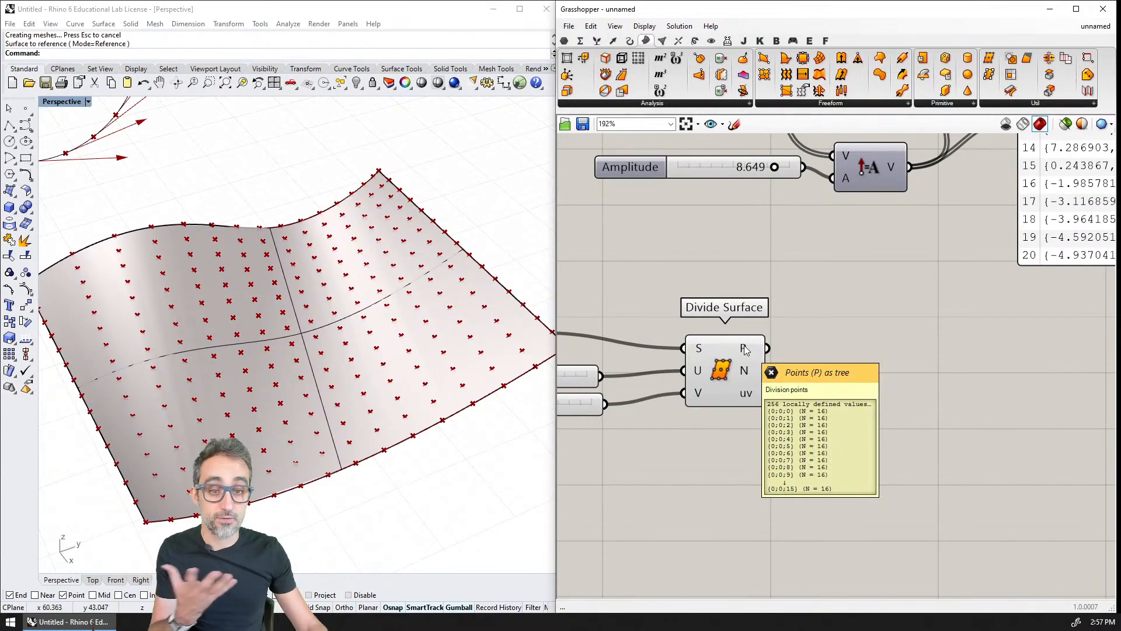
{"action": "left_click", "coordinate": [722, 381]}
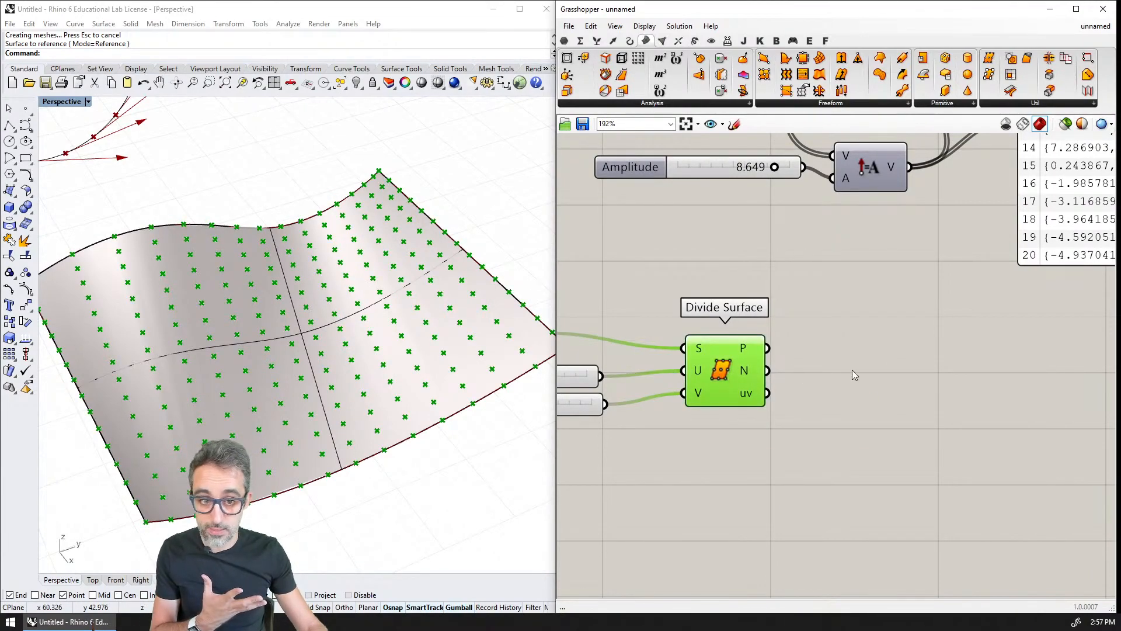
{"action": "left_click", "coordinate": [827, 376]}
{"action": "mouse_move", "coordinate": [746, 373]}
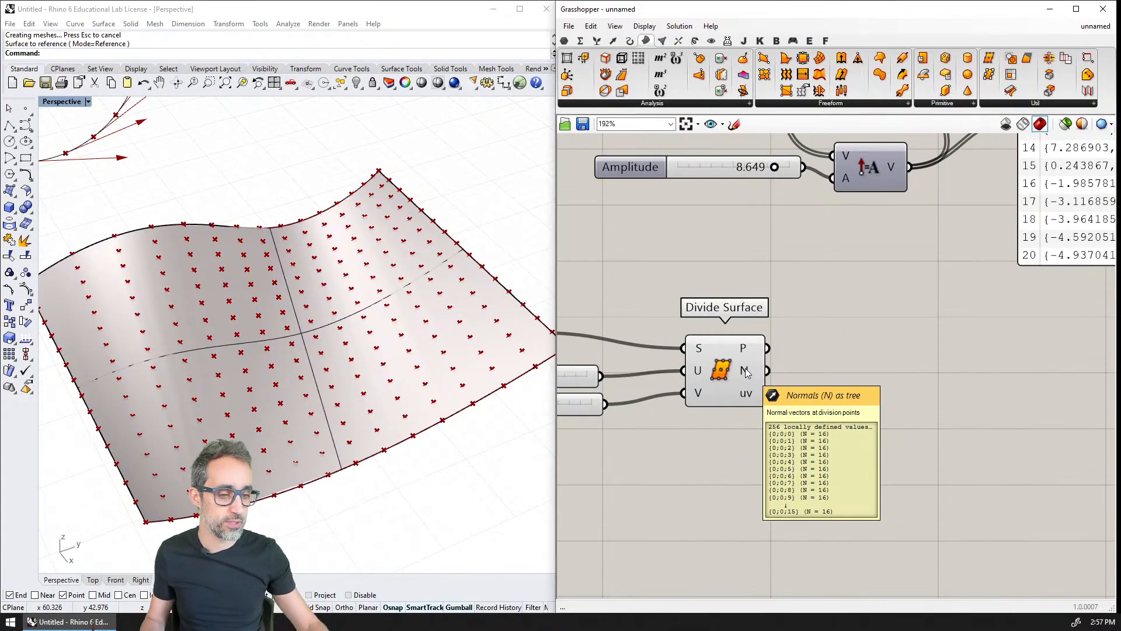
{"action": "right_click_drag", "start_coordinate": [362, 350], "coordinate": [366, 316], "text": "shift"}
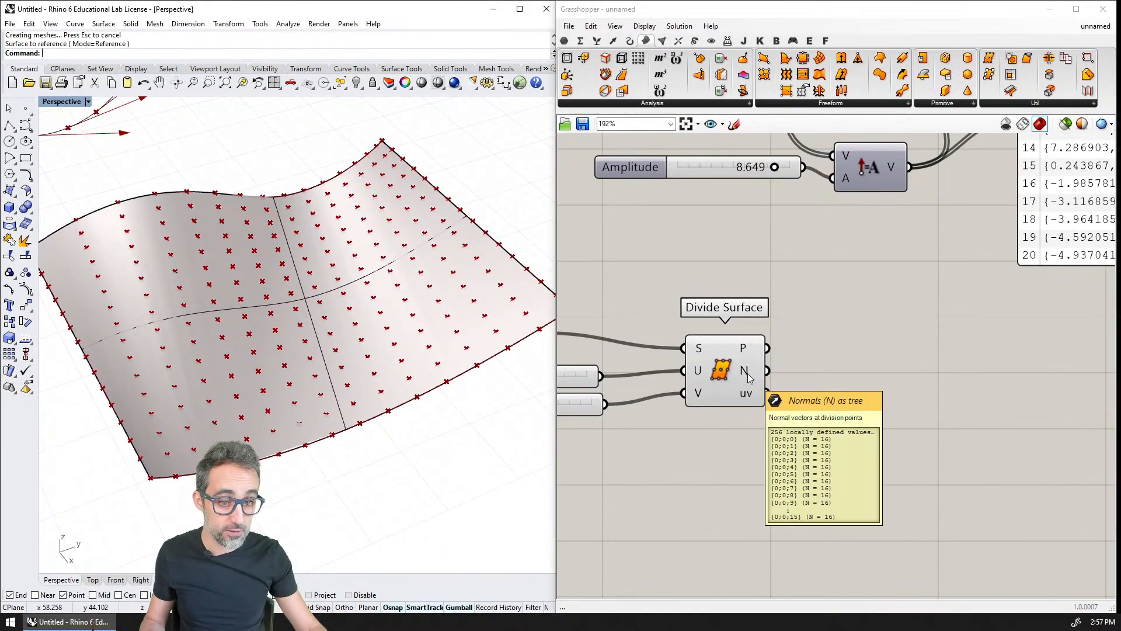
Step: Add a Vector Display beside Divide Surface, connecting the points as anchors and the normals as vectors
{"action": "mouse_move", "coordinate": [790, 359]}
{"action": "right_mouse_down"}
{"action": "mouse_move", "coordinate": [796, 388]}
{"action": "mouse_move", "coordinate": [789, 364]}
{"action": "right_mouse_up"}
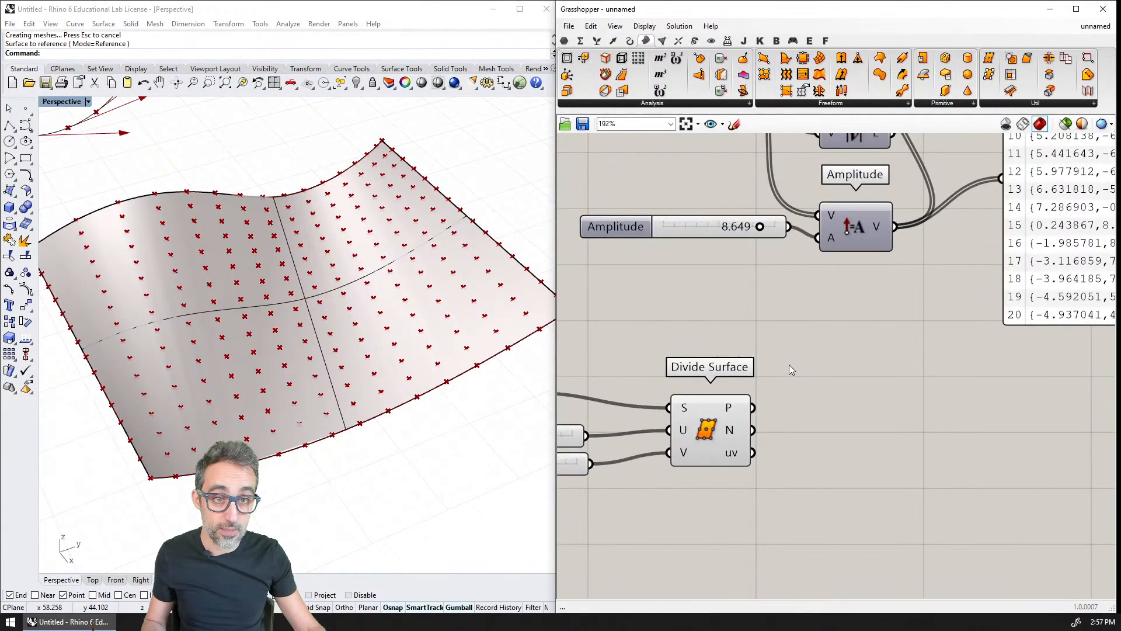
{"action": "double_click", "coordinate": [842, 423]}
{"action": "type", "text": "display"}
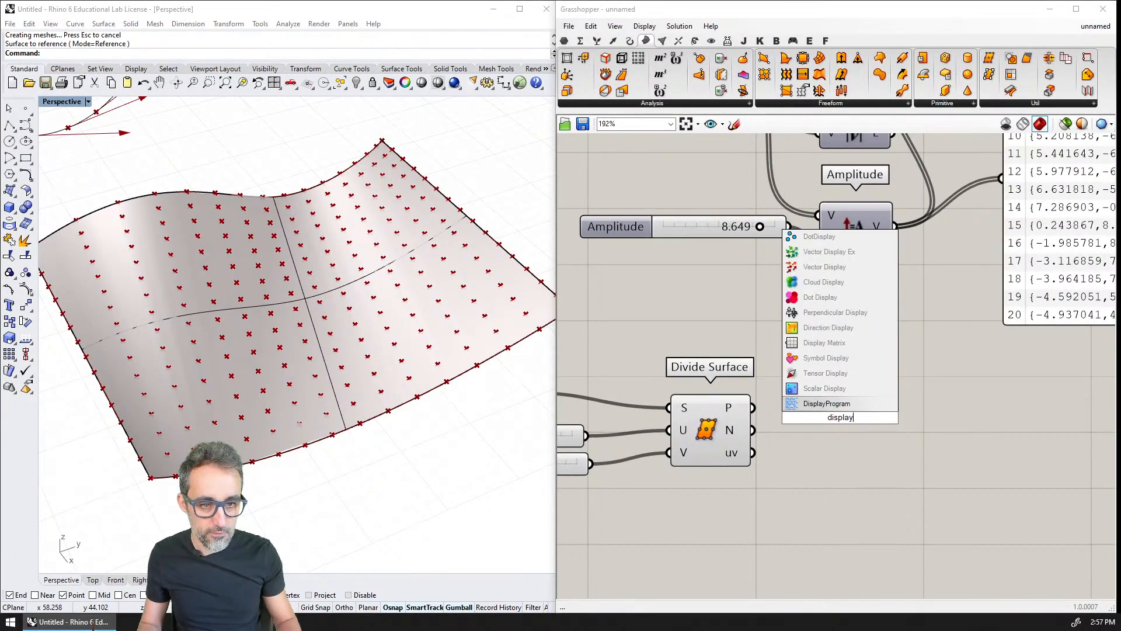
{"action": "left_click", "coordinate": [824, 266]}
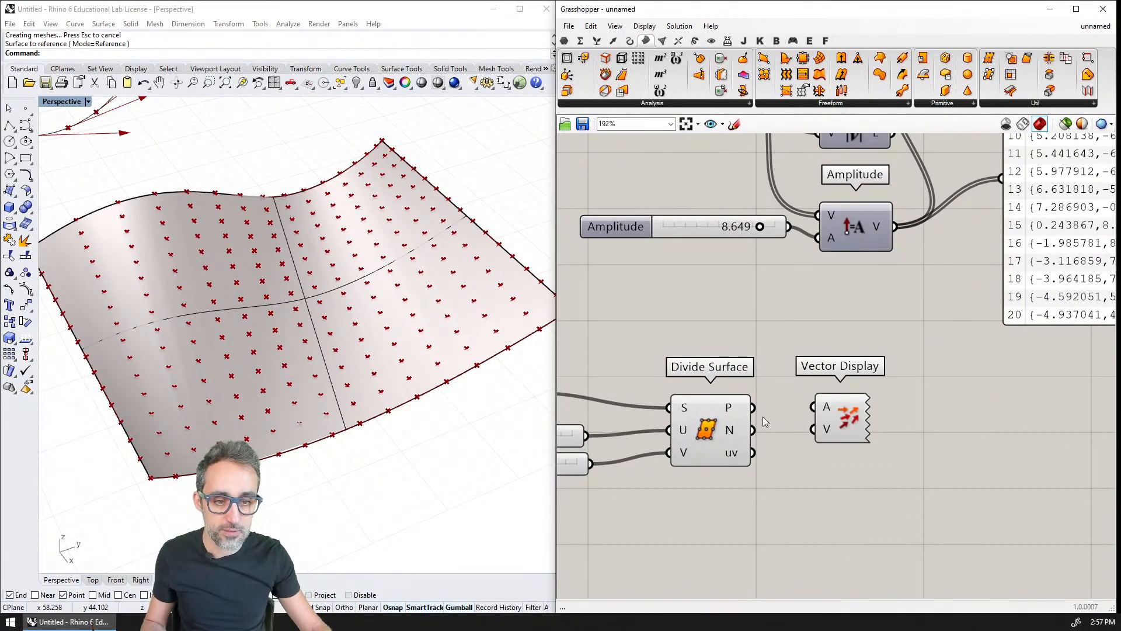
{"action": "left_click_drag", "start_coordinate": [757, 433], "coordinate": [823, 432]}
{"action": "left_click_drag", "start_coordinate": [841, 429], "coordinate": [864, 430]}
{"action": "left_click_drag", "start_coordinate": [757, 412], "coordinate": [836, 407]}
{"action": "right_click_drag", "start_coordinate": [405, 421], "coordinate": [386, 342]}
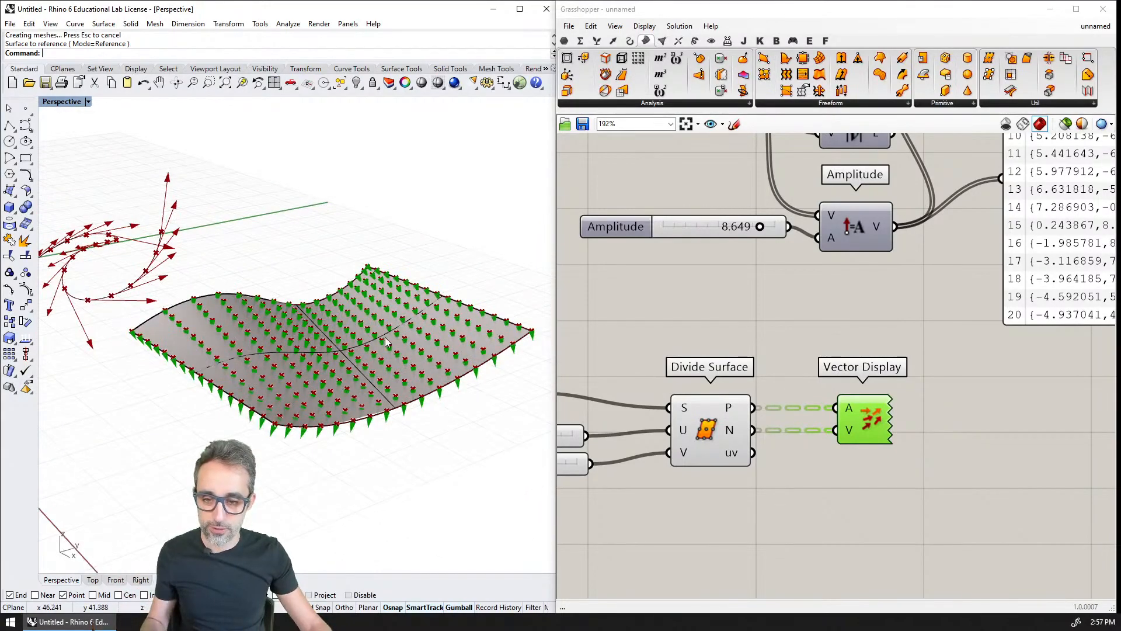
{"action": "right_click", "coordinate": [869, 285]}
{"action": "left_click", "coordinate": [804, 503]}
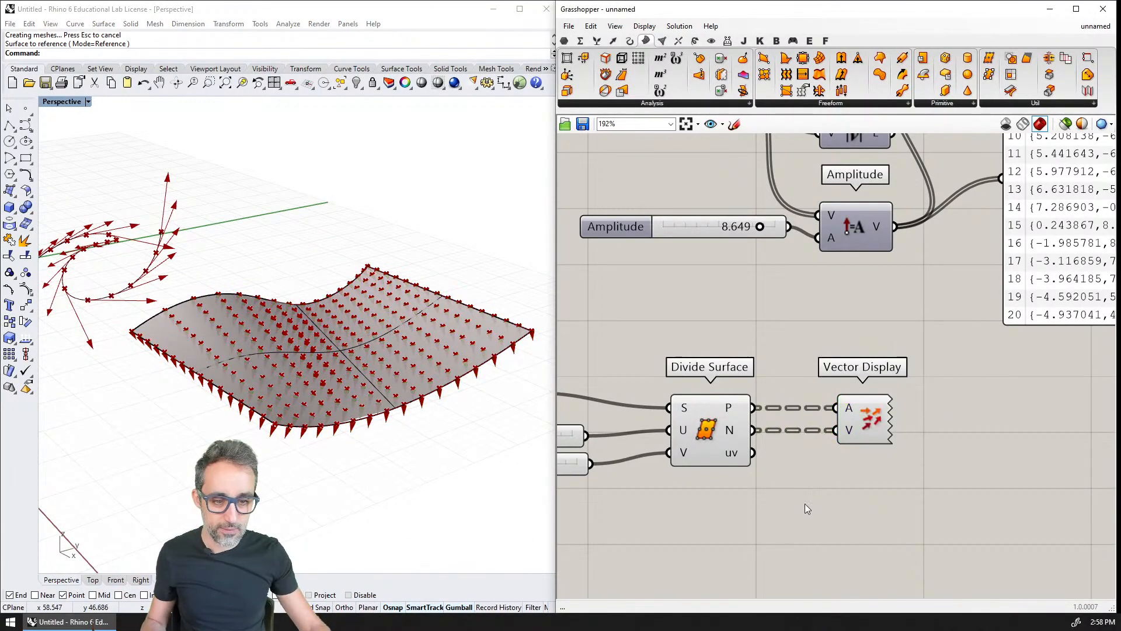
Step: Add an Amplitude component below the surface's Vector Display and connect Divide Surface's normals to its V input
{"action": "double_click", "coordinate": [804, 503]}
{"action": "type", "text": "amplit"}
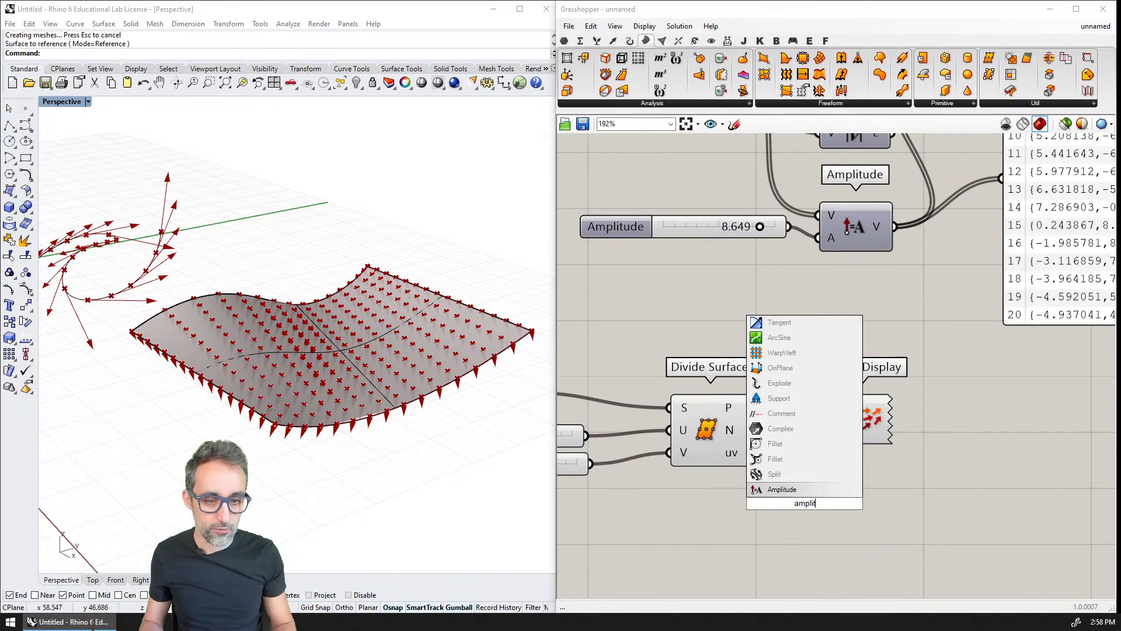
{"action": "key", "text": "Return"}
{"action": "left_click_drag", "start_coordinate": [754, 430], "coordinate": [808, 517]}
{"action": "right_click_drag", "start_coordinate": [758, 531], "coordinate": [865, 458]}
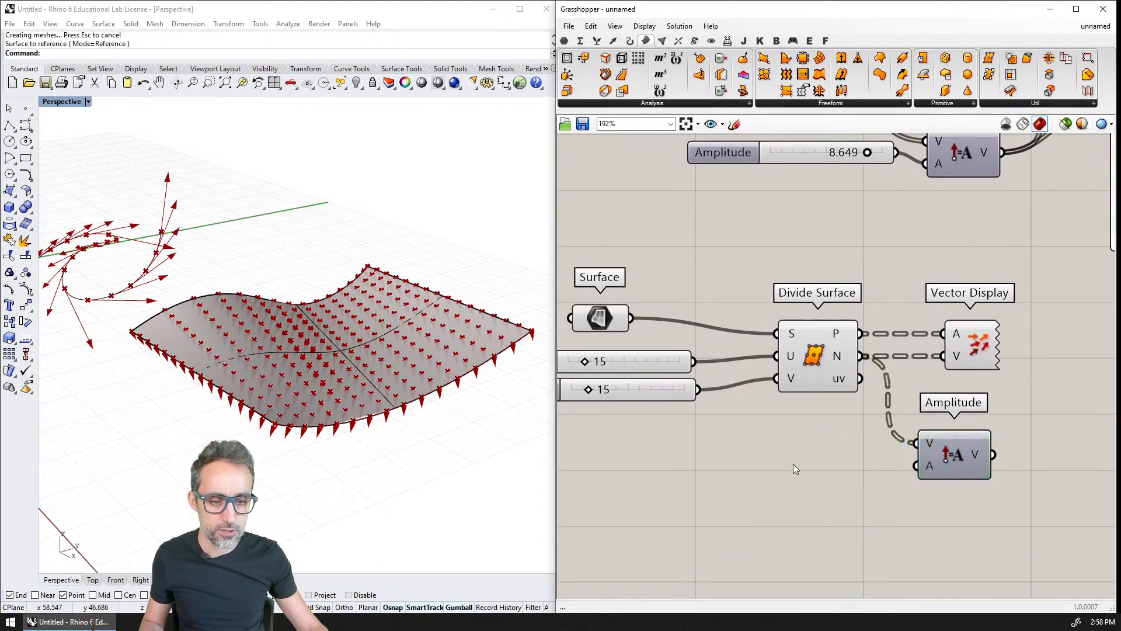
{"action": "double_click", "coordinate": [793, 461]}
{"action": "type", "text": "-100"}
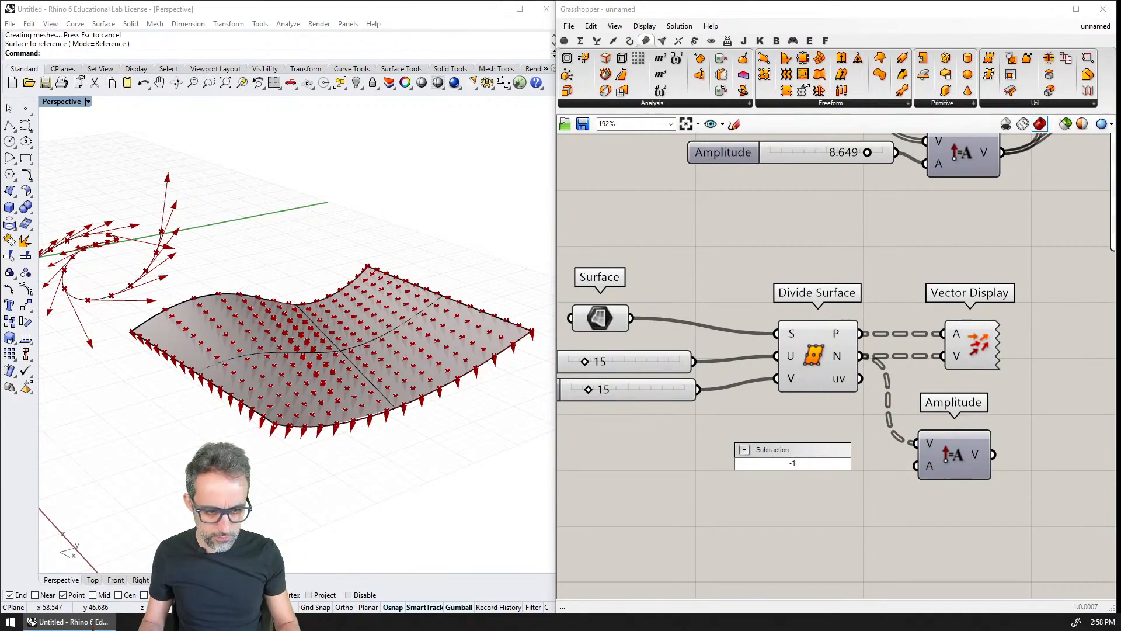
{"action": "key", "text": "Escape"}
{"action": "right_click", "coordinate": [762, 463]}
Step: Add a number slider with value 10.00 beside the new Amplitude component and set its minimum to -10
{"action": "double_click", "coordinate": [728, 461]}
{"action": "type", "text": "10"}
{"action": "key", "text": "Return"}
{"action": "right_click", "coordinate": [727, 461]}
{"action": "left_click", "coordinate": [769, 508]}
{"action": "right_click", "coordinate": [770, 461]}
{"action": "left_click", "coordinate": [790, 507]}
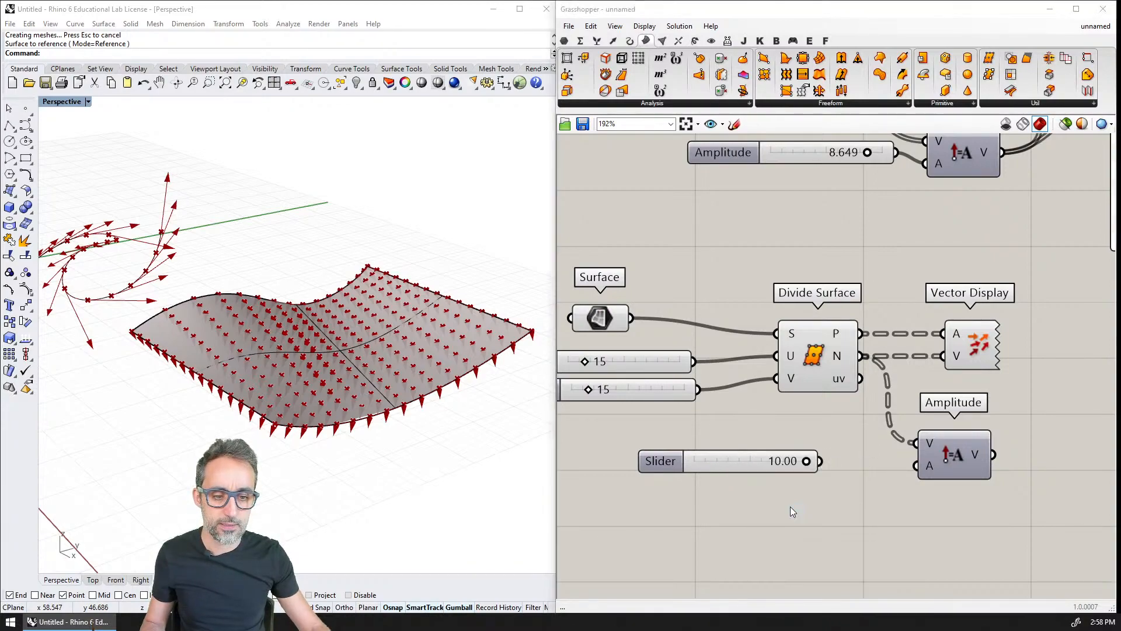
{"action": "left_click", "coordinate": [795, 505]}
{"action": "type", "text": "-10"}
{"action": "key", "text": "Return"}
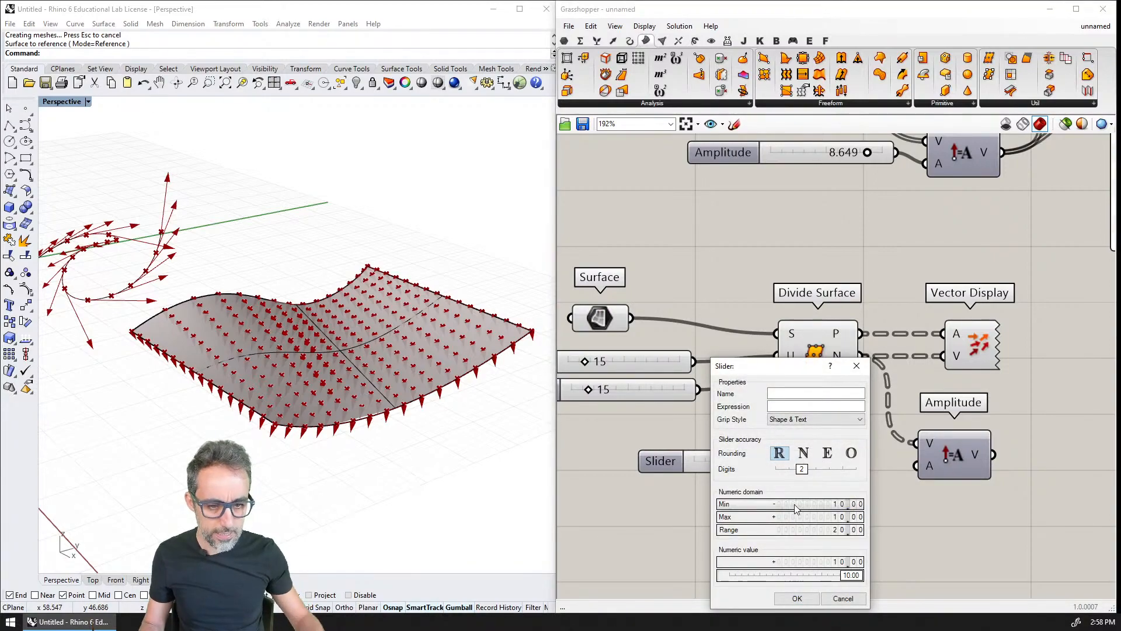
{"action": "key", "text": "Return"}
Step: Connect the slider to Amplitude's A input, feed its vectors into Vector Display's V input, and set the slider to -7.12
{"action": "left_click_drag", "start_coordinate": [819, 461], "coordinate": [916, 465]}
{"action": "left_click_drag", "start_coordinate": [994, 454], "coordinate": [945, 355]}
{"action": "left_click_drag", "start_coordinate": [833, 462], "coordinate": [737, 461]}
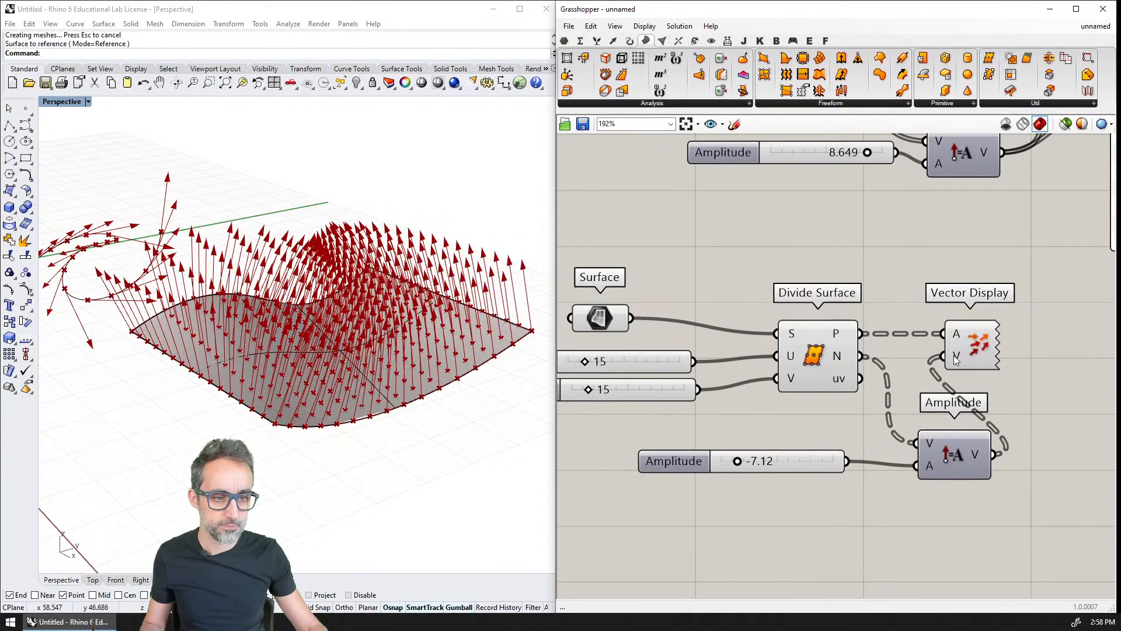
Step: Examine the amplified surface normals in the Rhino viewport and the list of available Vector components in Grasshopper
{"action": "left_click", "coordinate": [987, 348]}
{"action": "right_click_drag", "start_coordinate": [581, 377], "coordinate": [663, 391]}
{"action": "right_click_drag", "start_coordinate": [478, 388], "coordinate": [394, 400]}
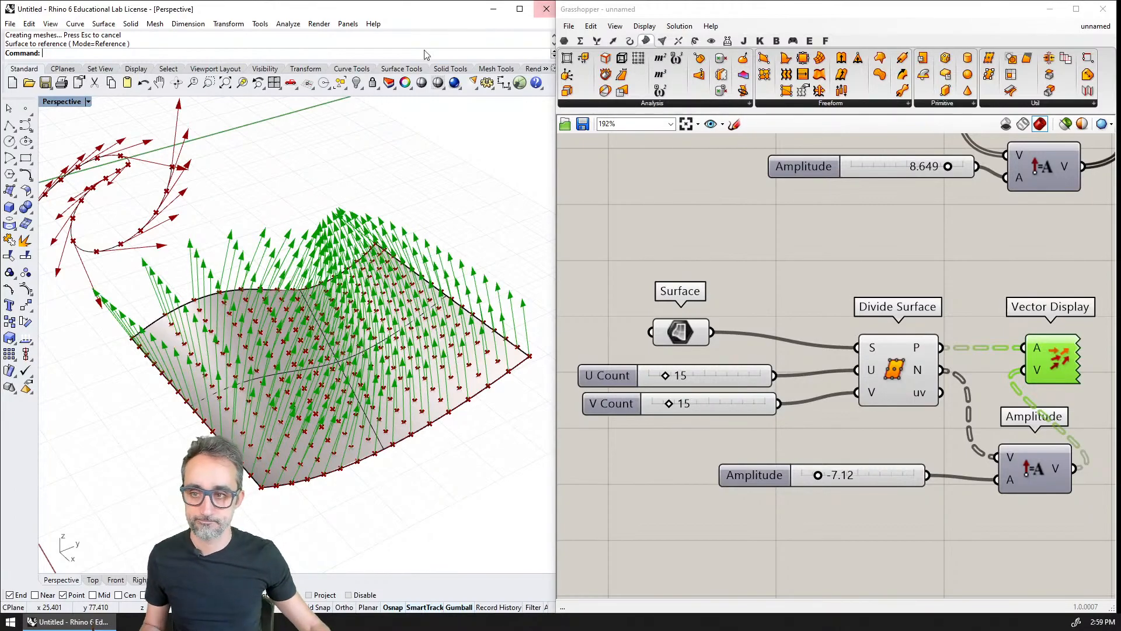
{"action": "scroll", "coordinate": [377, 270], "scroll_direction": "down", "scroll_amount": 5}
{"action": "scroll", "coordinate": [382, 305], "scroll_direction": "up", "scroll_amount": 5}
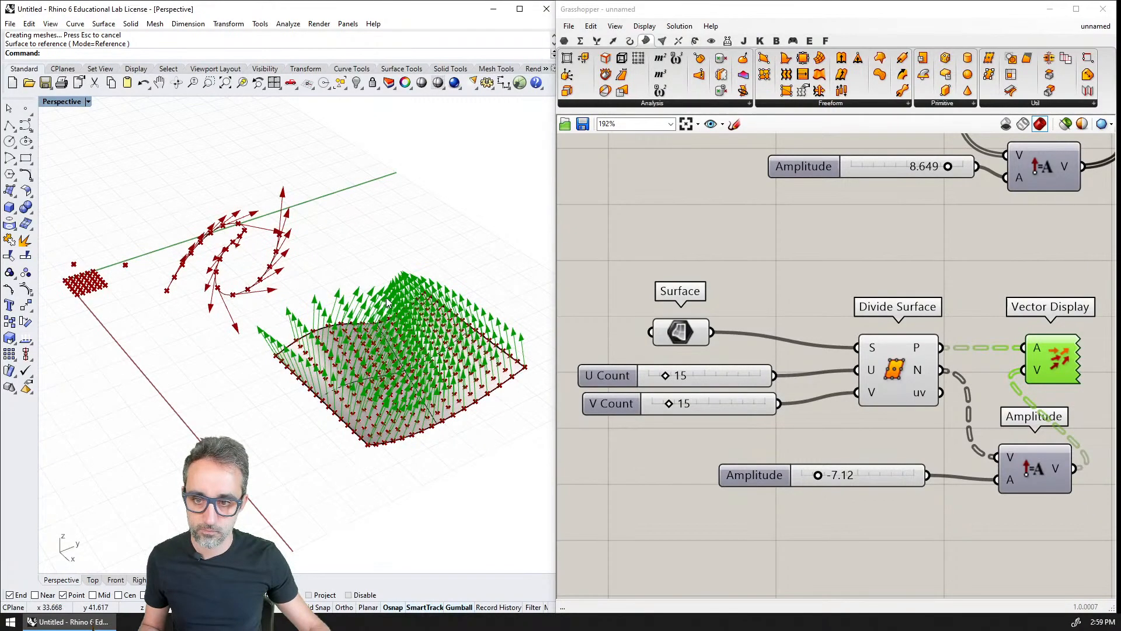
{"action": "right_click_drag", "start_coordinate": [927, 189], "coordinate": [877, 208]}
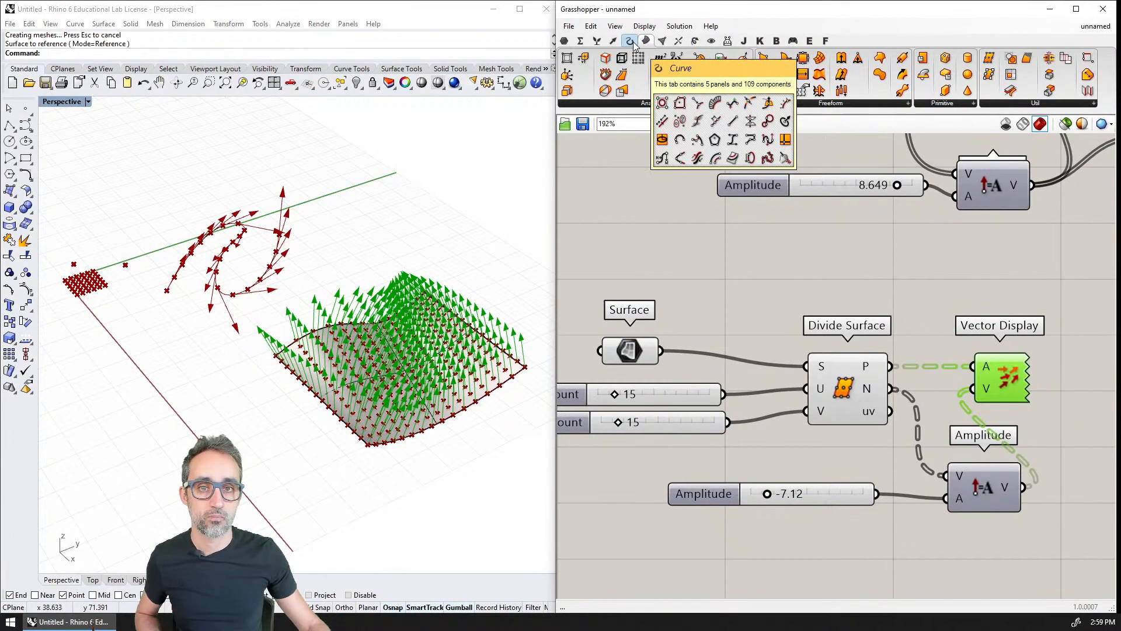
{"action": "left_click", "coordinate": [614, 41]}
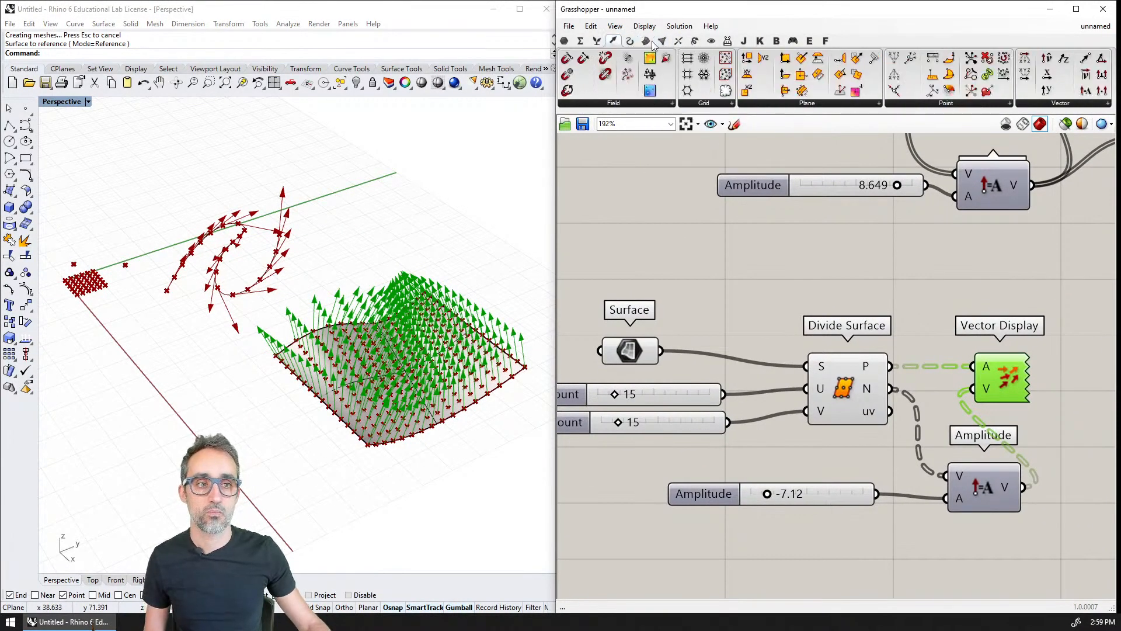
{"action": "left_click", "coordinate": [1058, 103]}
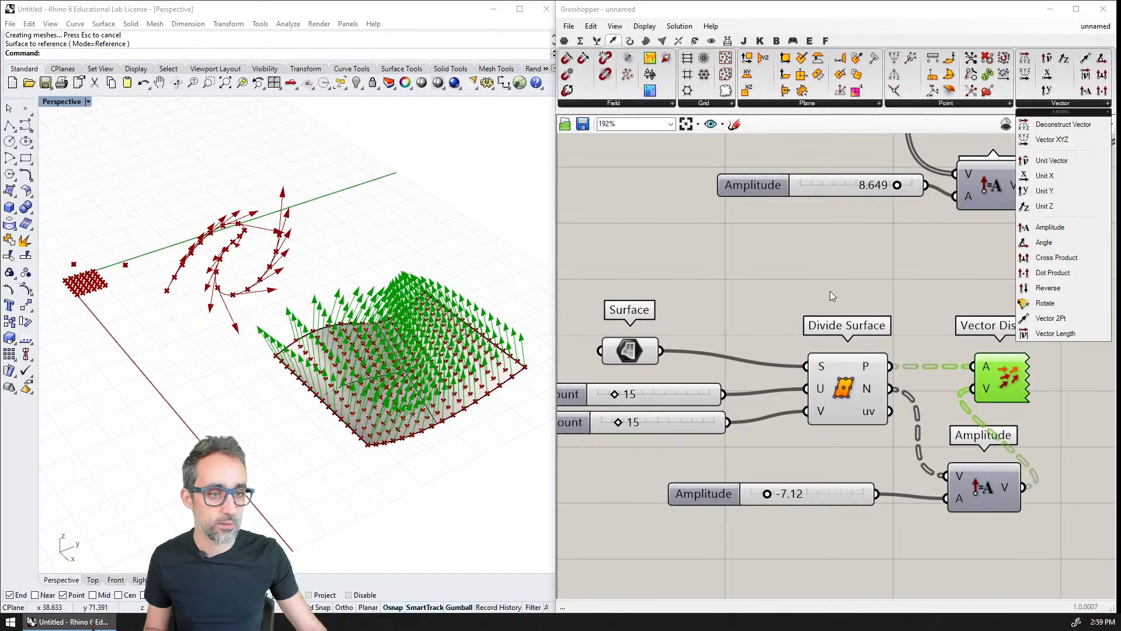
{"action": "right_click_drag", "start_coordinate": [830, 276], "coordinate": [840, 271]}
{"action": "scroll", "coordinate": [840, 271], "scroll_direction": "down", "scroll_amount": 2}
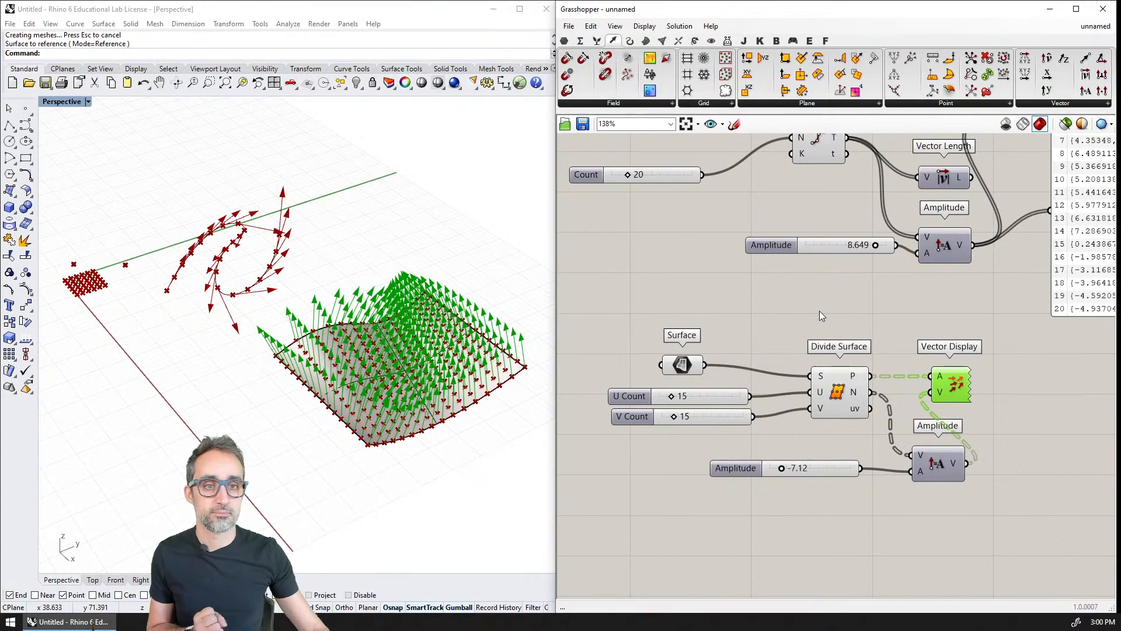
{"action": "right_click_drag", "start_coordinate": [781, 282], "coordinate": [692, 424]}
{"action": "scroll", "coordinate": [744, 503], "scroll_direction": "down", "scroll_amount": 1}
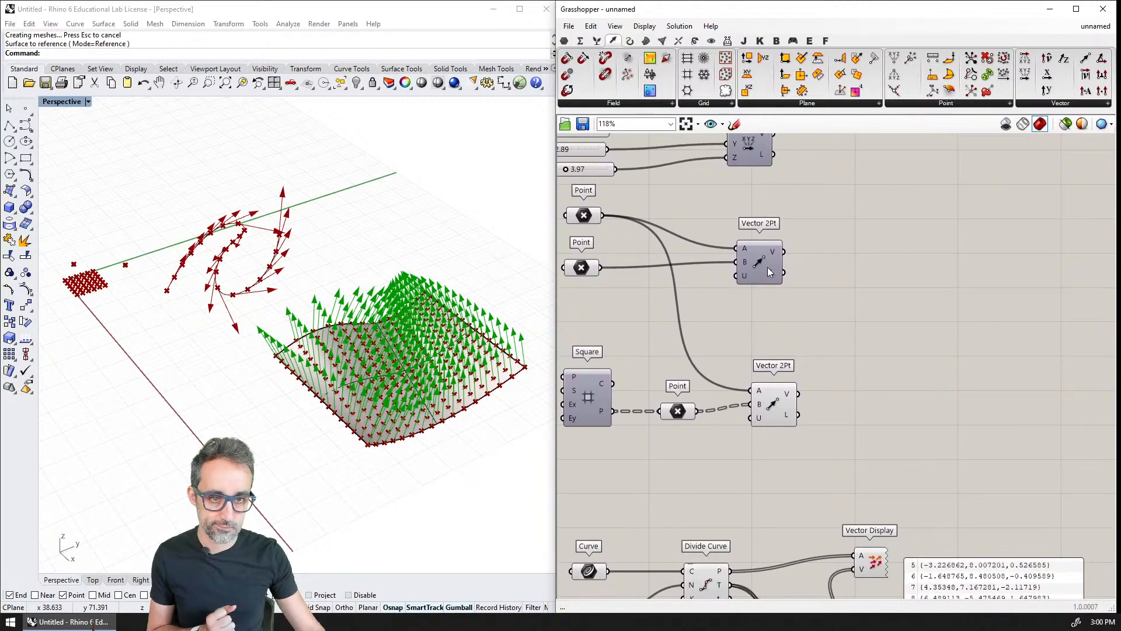
{"action": "double_click", "coordinate": [809, 310]}
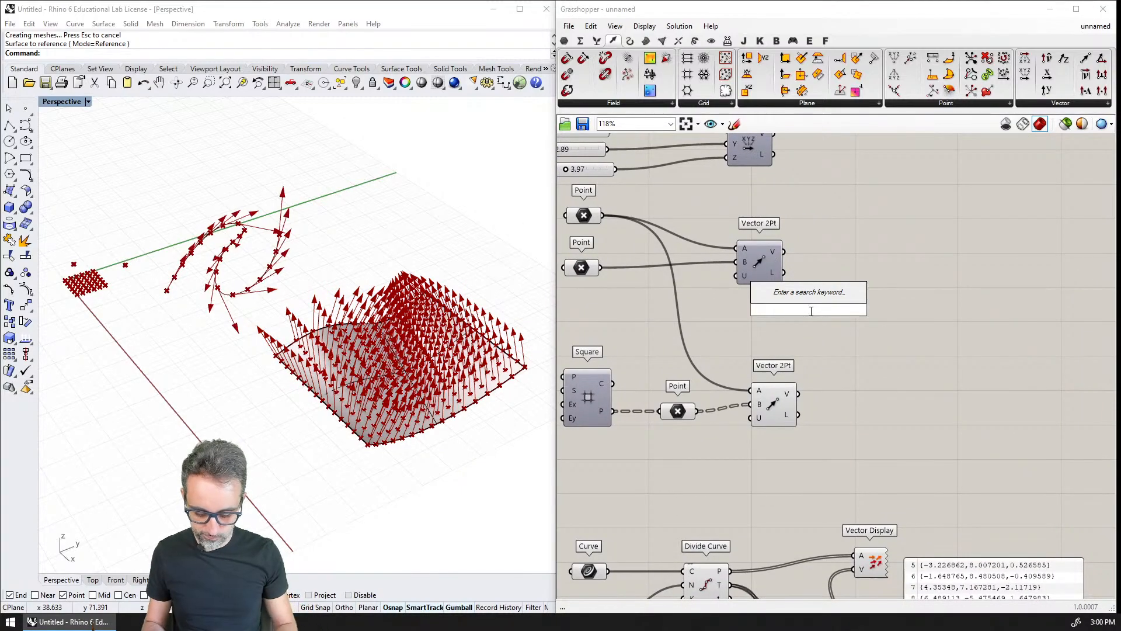
{"action": "type", "text": "panel"}
{"action": "key", "text": "Return"}
{"action": "left_click_drag", "start_coordinate": [893, 342], "coordinate": [929, 335]}
{"action": "left_click_drag", "start_coordinate": [783, 251], "coordinate": [865, 329]}
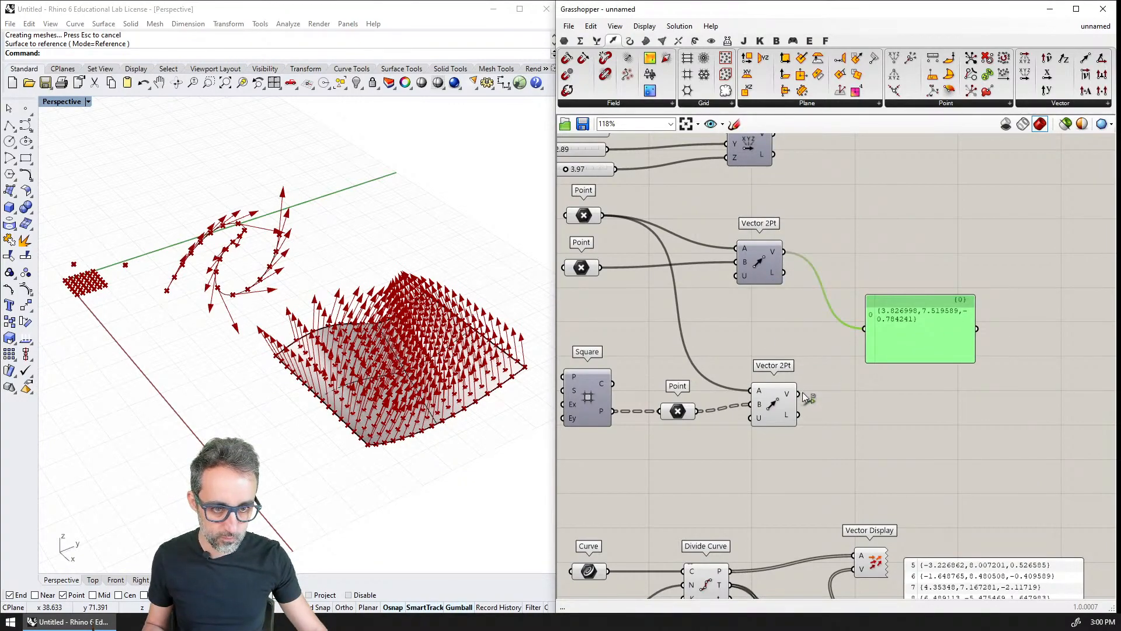
{"action": "left_click_drag", "start_coordinate": [804, 391], "coordinate": [867, 328], "text": "shift"}
{"action": "left_click_drag", "start_coordinate": [973, 358], "coordinate": [1066, 441]}
{"action": "key", "text": "Delete"}
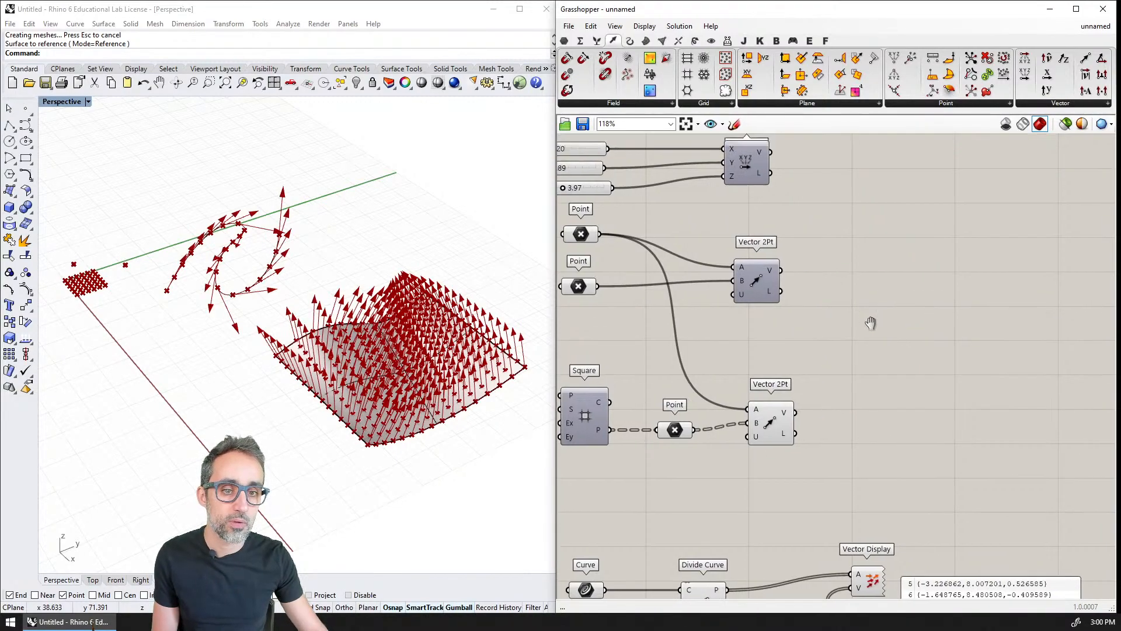
Step: Add a wide panel beside Vector XYZ, connecting the vector outputs of both Vector XYZ and the upper Vector 2Pt
{"action": "right_click_drag", "start_coordinate": [784, 200], "coordinate": [807, 290]}
{"action": "double_click", "coordinate": [885, 259]}
{"action": "type", "text": "panel"}
{"action": "key", "text": "Return"}
{"action": "left_click_drag", "start_coordinate": [797, 227], "coordinate": [829, 258]}
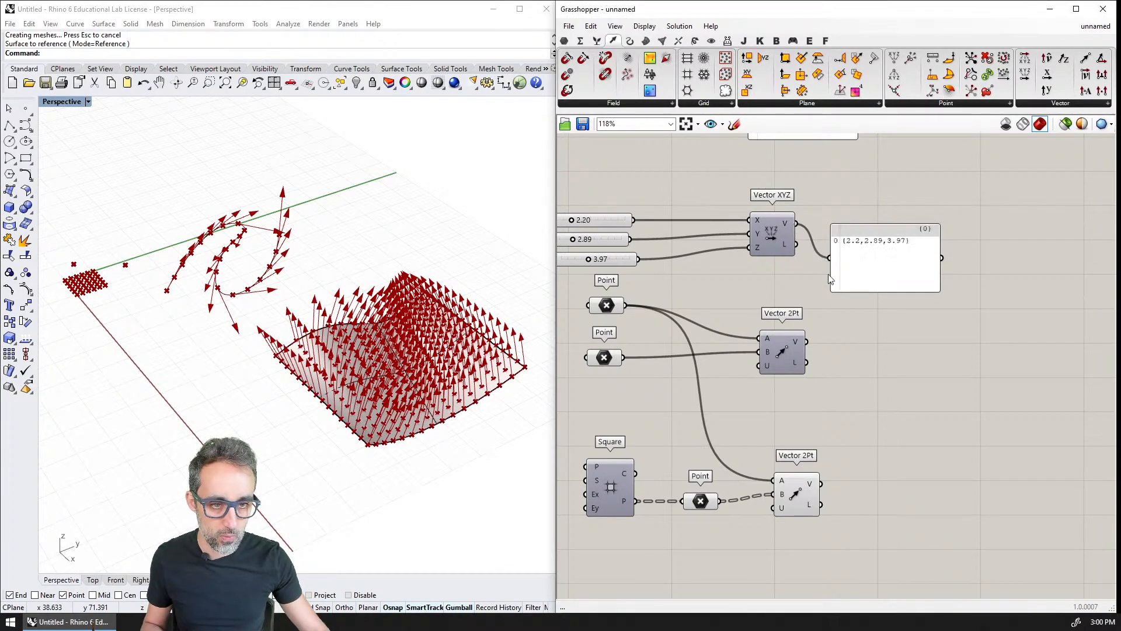
{"action": "left_click_drag", "start_coordinate": [811, 342], "coordinate": [830, 258]}
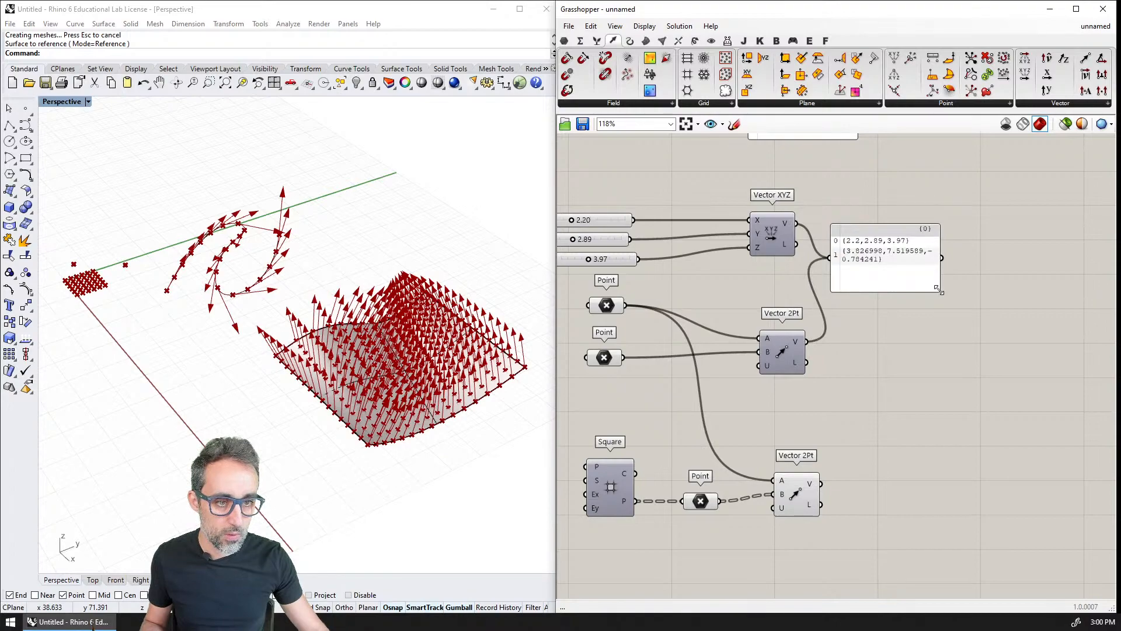
{"action": "left_click_drag", "start_coordinate": [941, 294], "coordinate": [1056, 312]}
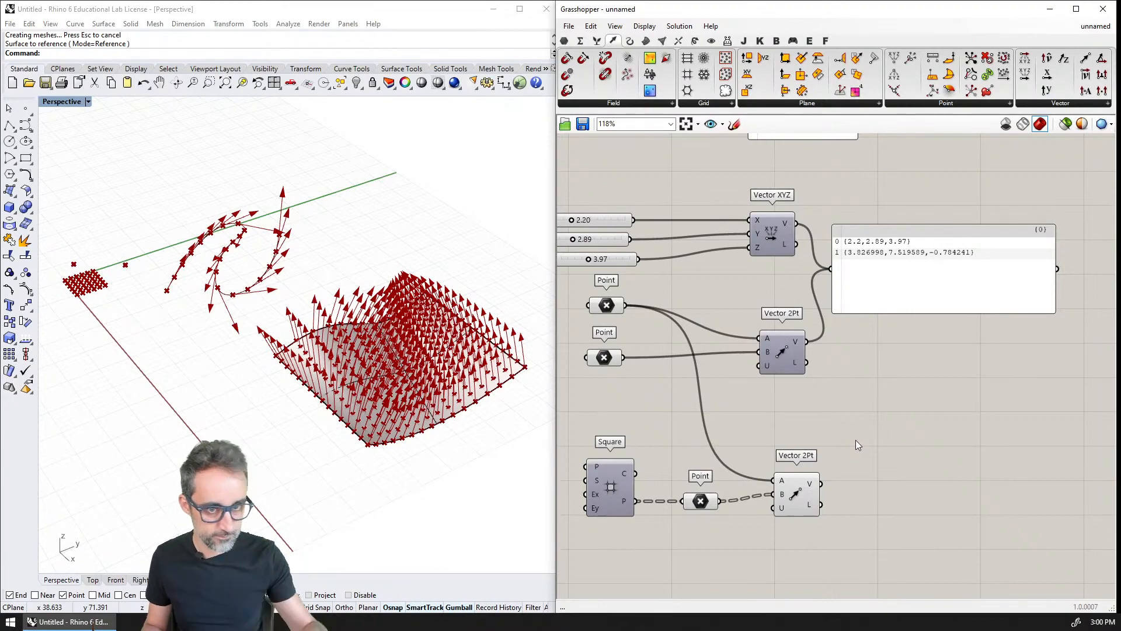
{"action": "right_click_drag", "start_coordinate": [624, 310], "coordinate": [704, 319]}
{"action": "left_click", "coordinate": [688, 318]}
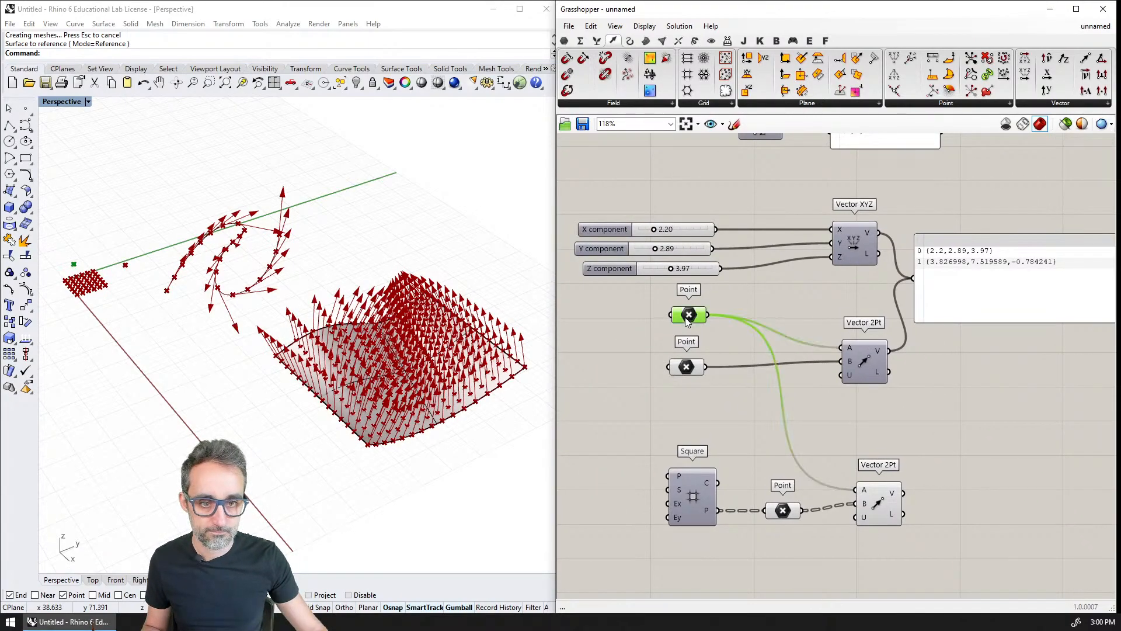
{"action": "left_click", "coordinate": [911, 359]}
{"action": "left_click", "coordinate": [926, 316]}
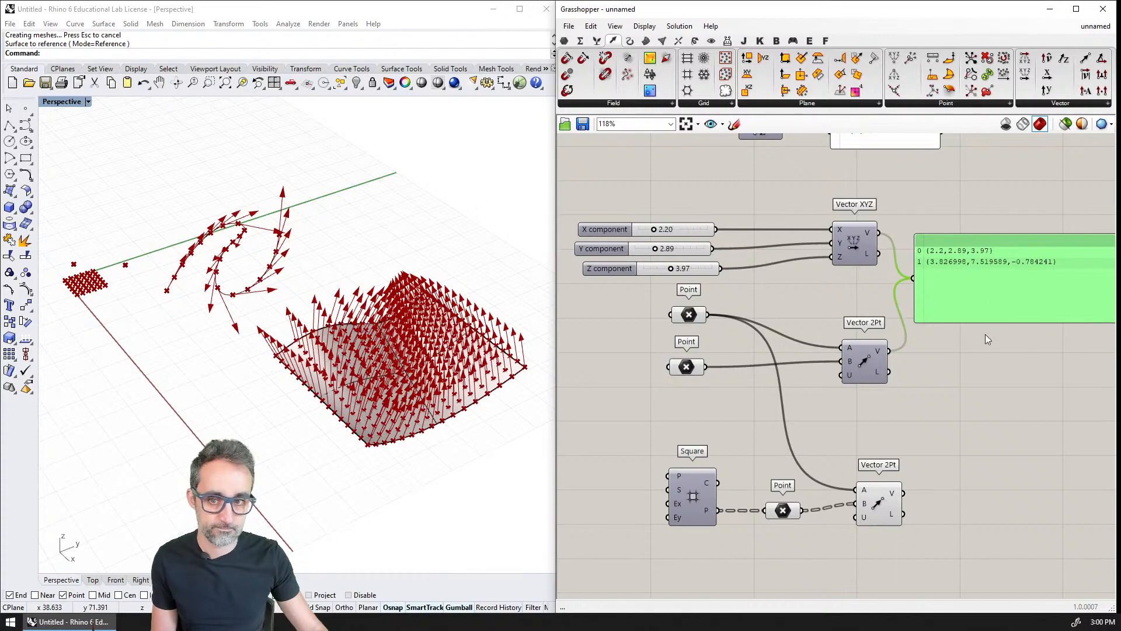
{"action": "key", "text": "Delete"}
{"action": "key", "text": "ctrl+z"}
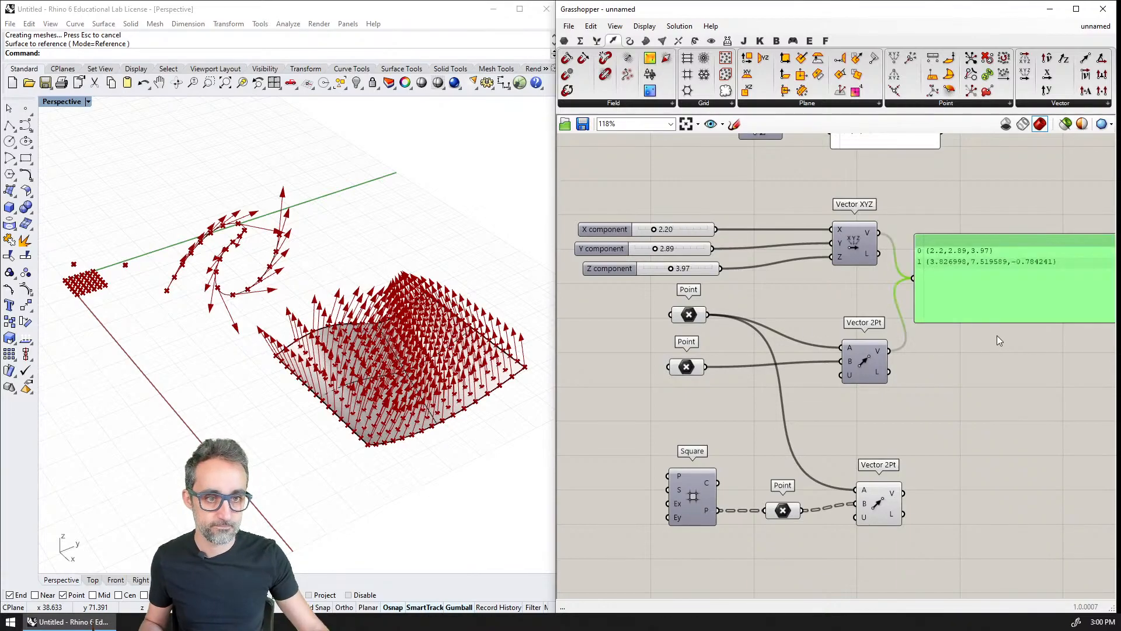
Step: Hide the preview of the grid, curve and surface component groups so only the two referenced points stay displayed
{"action": "right_click_drag", "start_coordinate": [133, 301], "coordinate": [264, 333], "text": "shift"}
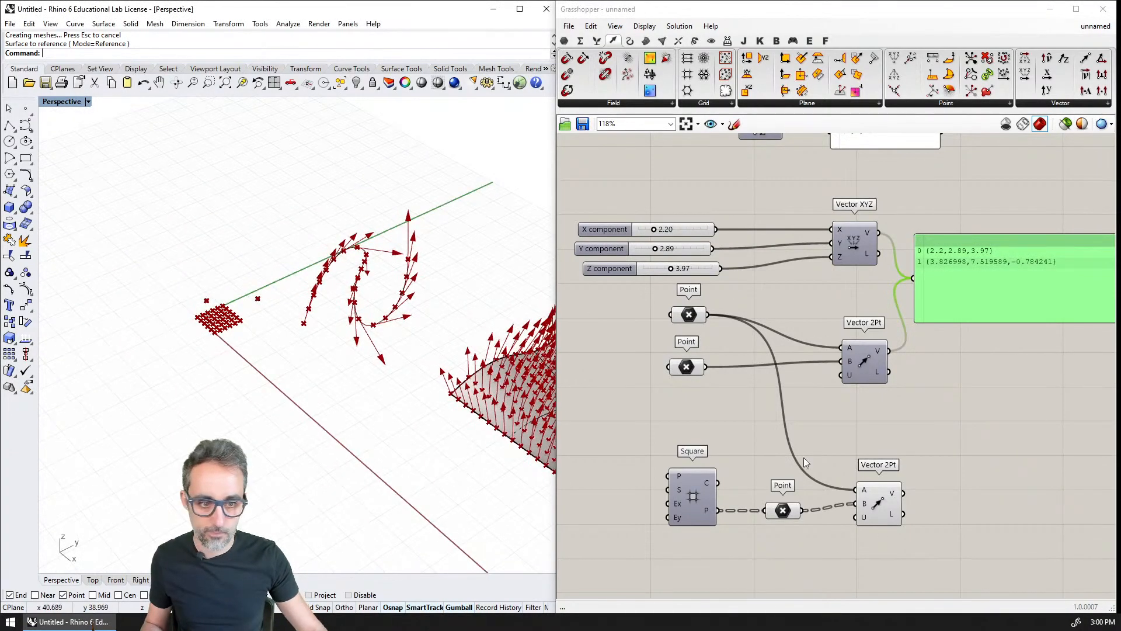
{"action": "left_click", "coordinate": [883, 508]}
{"action": "left_click", "coordinate": [782, 510]}
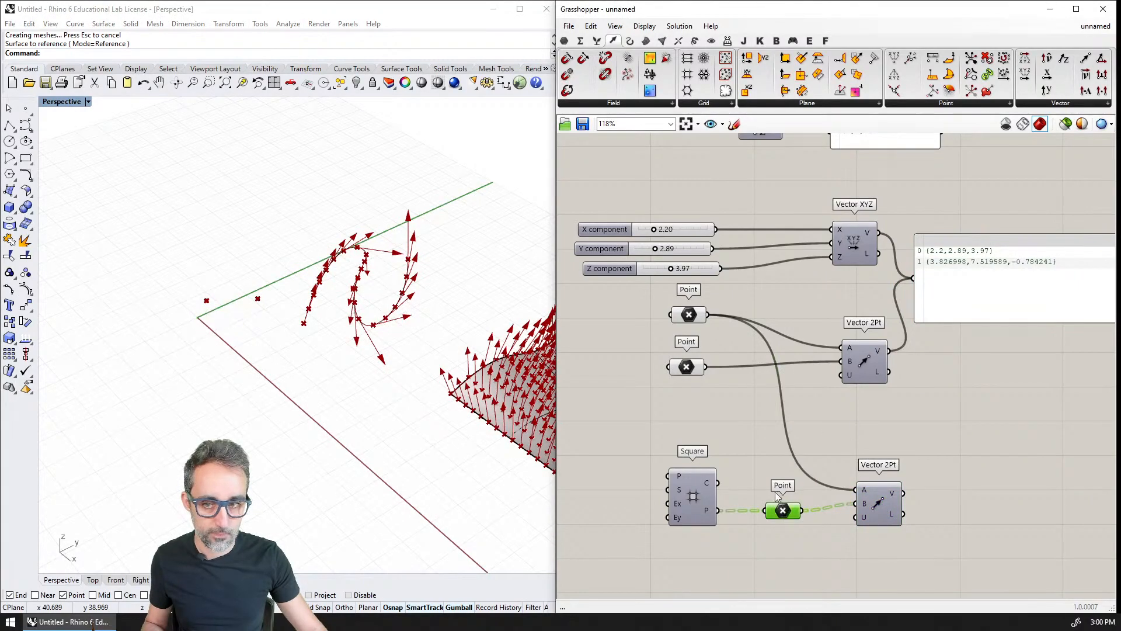
{"action": "scroll", "coordinate": [731, 389], "scroll_direction": "down", "scroll_amount": 6}
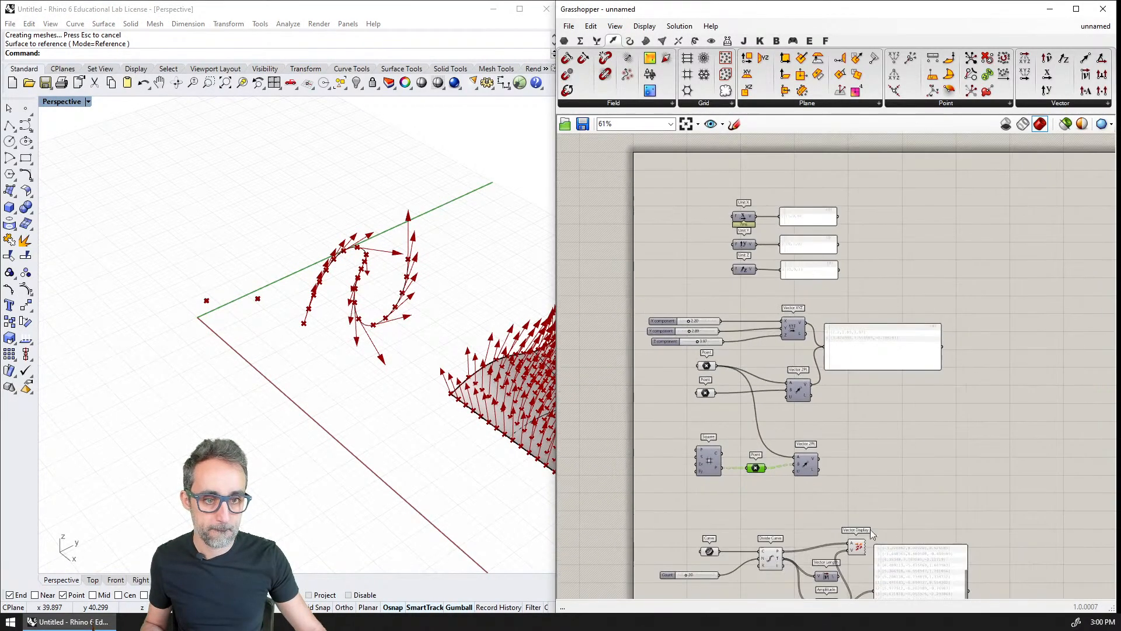
{"action": "left_click_drag", "start_coordinate": [931, 350], "coordinate": [782, 454]}
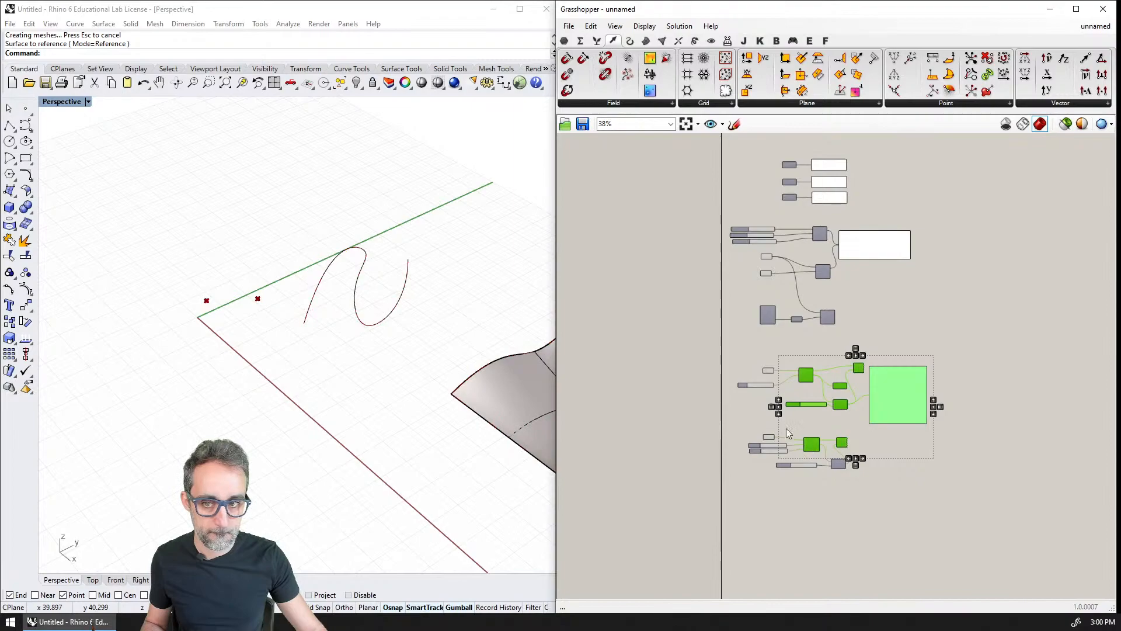
{"action": "left_click_drag", "start_coordinate": [754, 359], "coordinate": [790, 451]}
{"action": "right_click_drag", "start_coordinate": [363, 325], "coordinate": [408, 375], "text": "shift"}
{"action": "scroll", "coordinate": [269, 353], "scroll_direction": "up", "scroll_amount": 8}
{"action": "right_click_drag", "start_coordinate": [462, 412], "coordinate": [471, 363]}
{"action": "right_click_drag", "start_coordinate": [455, 453], "coordinate": [432, 286], "text": "shift"}
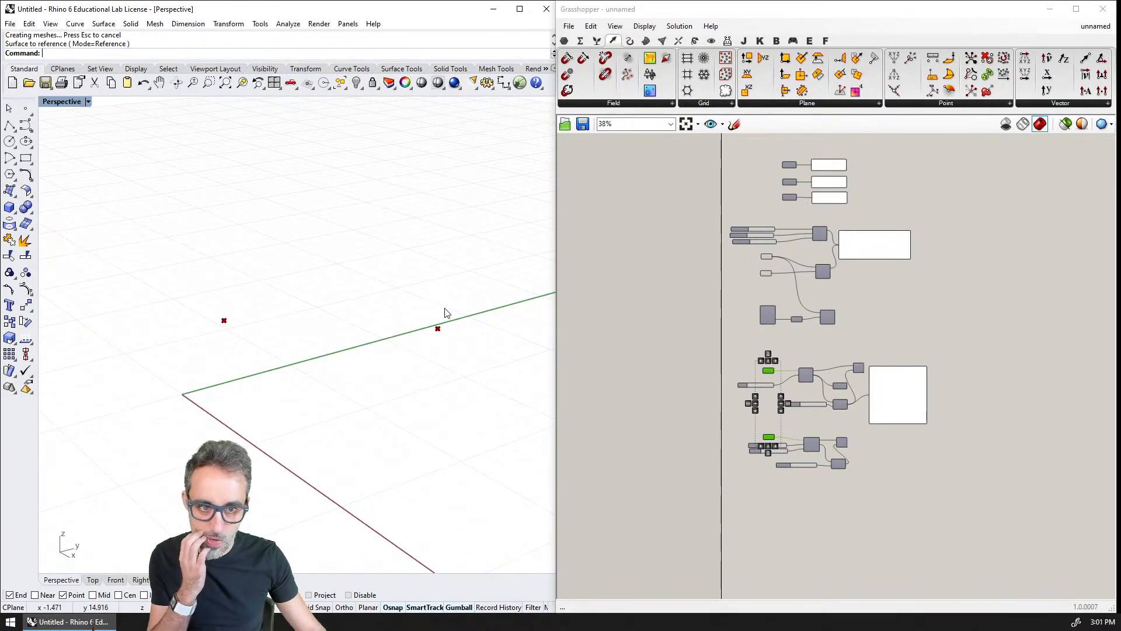
Step: Move the vector panel farther from Vector XYZ to make room and nudge the upper Vector 2Pt component
{"action": "right_click_drag", "start_coordinate": [830, 287], "coordinate": [818, 326]}
{"action": "scroll", "coordinate": [813, 310], "scroll_direction": "up", "scroll_amount": 4}
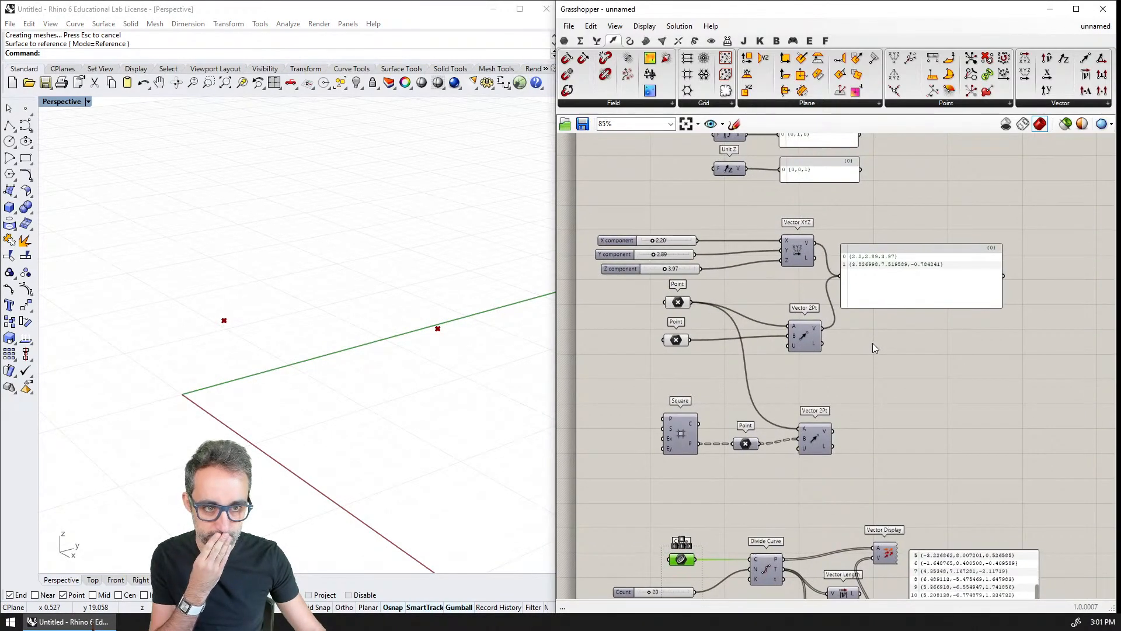
{"action": "left_click", "coordinate": [765, 274]}
{"action": "left_click_drag", "start_coordinate": [857, 321], "coordinate": [958, 296]}
{"action": "double_click", "coordinate": [822, 307]}
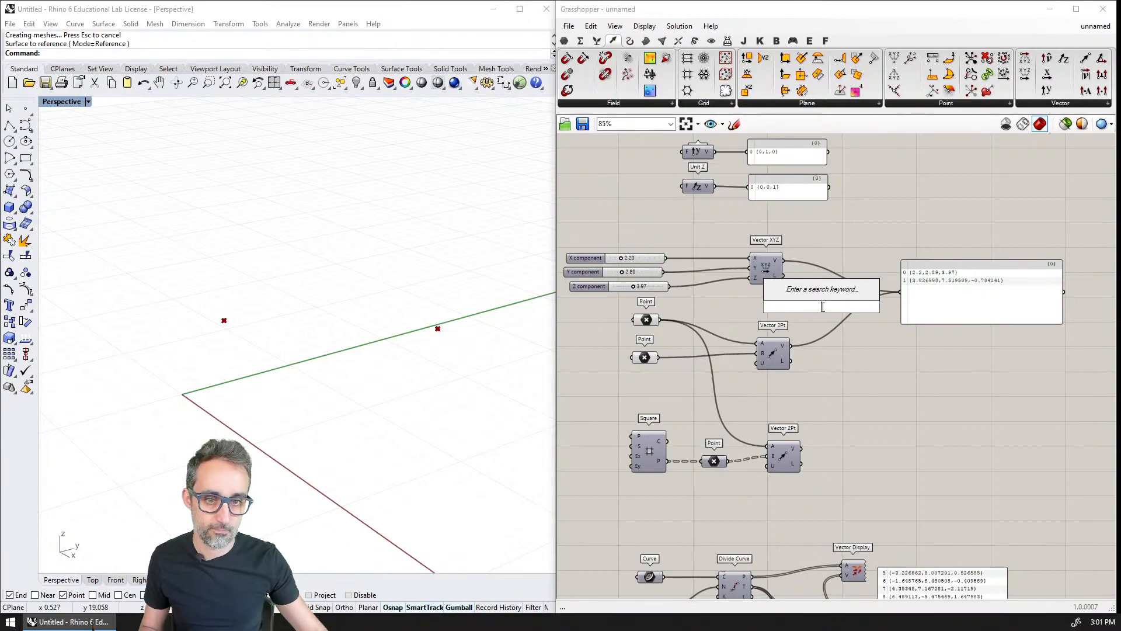
{"action": "left_click", "coordinate": [835, 335]}
{"action": "left_click_drag", "start_coordinate": [785, 351], "coordinate": [774, 339]}
Step: Copy the curve's Vector Display beside the upper Vector 2Pt, connecting the first point as anchor and the two-point vector
{"action": "left_click", "coordinate": [850, 566]}
{"action": "key", "text": "ctrl+c"}
{"action": "key", "text": "ctrl+v"}
{"action": "left_click_drag", "start_coordinate": [851, 565], "coordinate": [833, 357]}
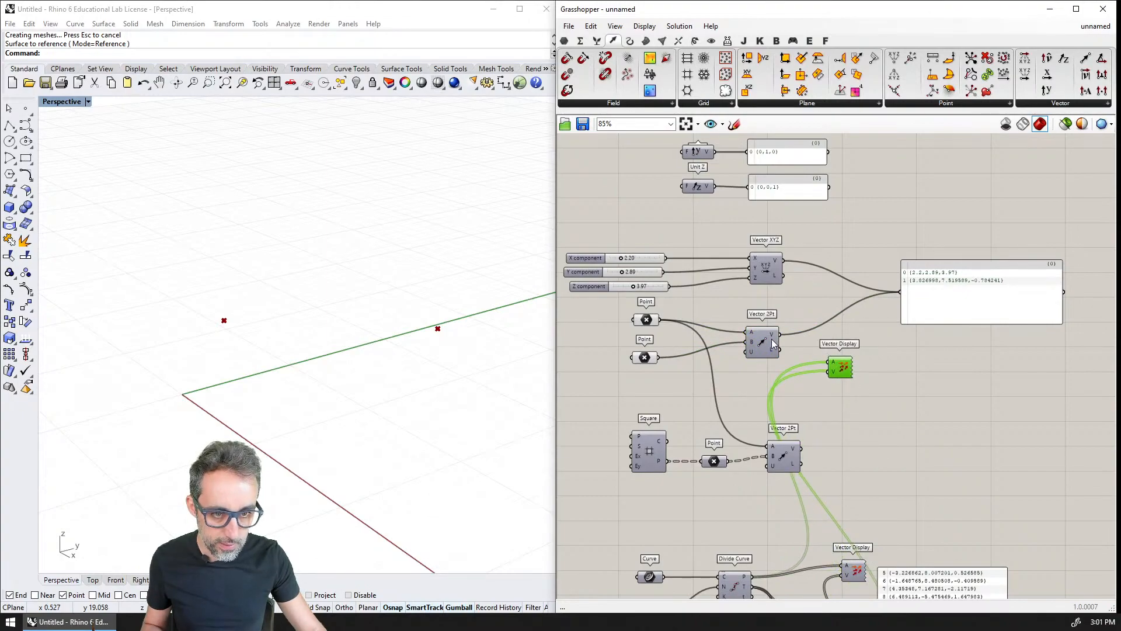
{"action": "scroll", "coordinate": [772, 338], "scroll_direction": "up", "scroll_amount": 3}
{"action": "left_click_drag", "start_coordinate": [618, 314], "coordinate": [851, 385]}
{"action": "right_click_drag", "start_coordinate": [877, 410], "coordinate": [868, 393]}
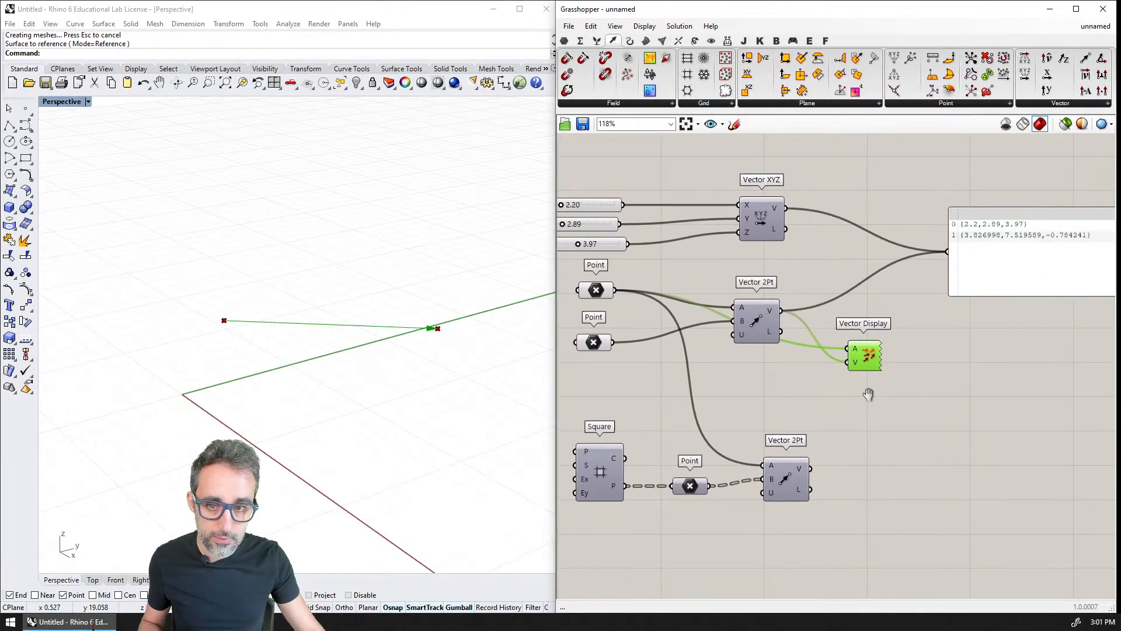
Step: Duplicate the Vector Display beside Vector XYZ, connecting the second point as anchor and the XYZ vector to V
{"action": "left_click_drag", "start_coordinate": [869, 364], "coordinate": [862, 240]}
{"action": "left_click_drag", "start_coordinate": [786, 209], "coordinate": [849, 240]}
{"action": "left_click_drag", "start_coordinate": [612, 342], "coordinate": [849, 227]}
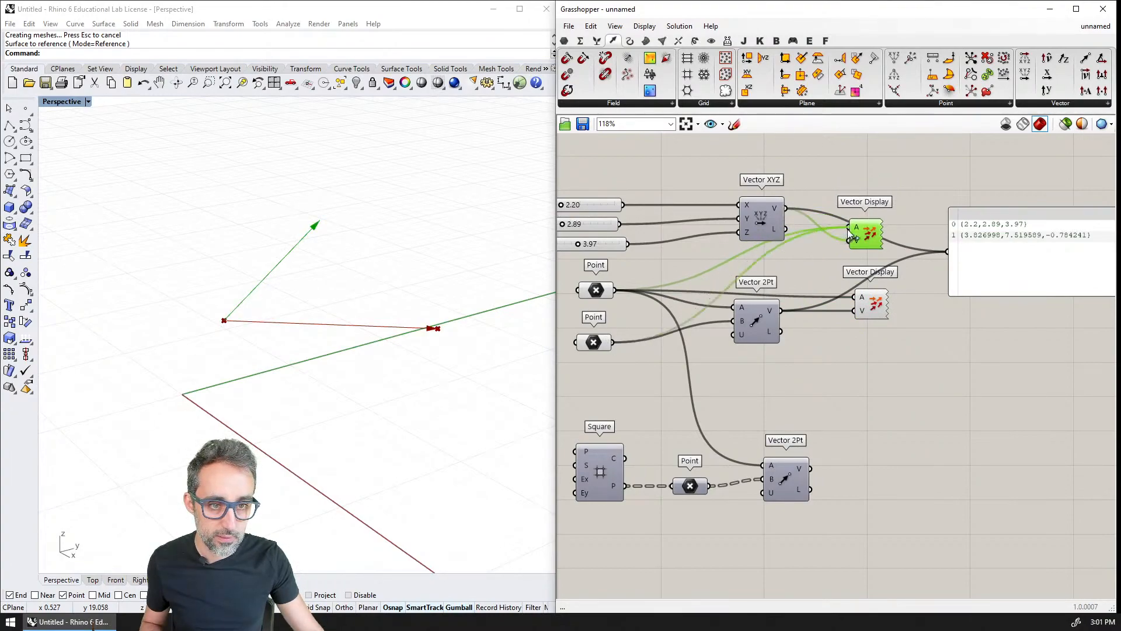
{"action": "right_click_drag", "start_coordinate": [458, 265], "coordinate": [354, 281]}
{"action": "right_click_drag", "start_coordinate": [426, 348], "coordinate": [280, 241], "text": "shift"}
Step: Arrange the two Vector Displays close beside Vector XYZ and the upper Vector 2Pt
{"action": "left_click", "coordinate": [938, 336]}
{"action": "left_click_drag", "start_coordinate": [863, 242], "coordinate": [845, 168]}
{"action": "left_click", "coordinate": [857, 205]}
{"action": "left_click_drag", "start_coordinate": [880, 309], "coordinate": [860, 303]}
{"action": "left_click_drag", "start_coordinate": [849, 166], "coordinate": [847, 199]}
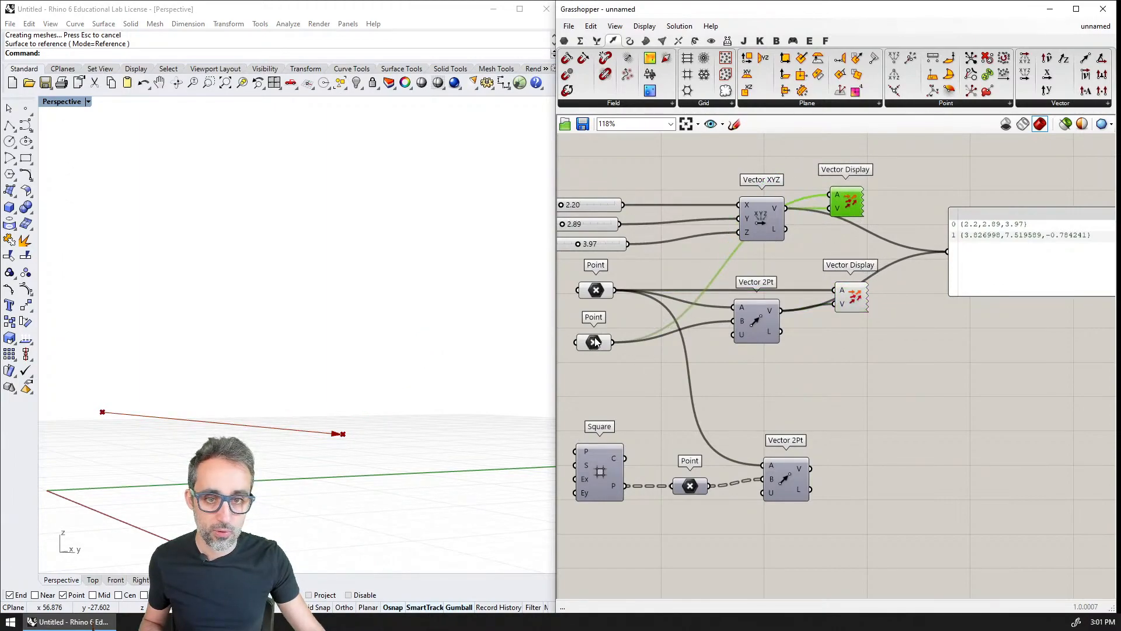
Step: Add an Addition component, connecting the upper Vector 2Pt's vector to A and the Vector XYZ vector to B
{"action": "right_click_drag", "start_coordinate": [610, 326], "coordinate": [695, 351]}
{"action": "right_click_drag", "start_coordinate": [975, 279], "coordinate": [834, 295]}
{"action": "left_click", "coordinate": [853, 266]}
{"action": "left_click", "coordinate": [817, 309]}
{"action": "double_click", "coordinate": [834, 296]}
{"action": "type", "text": "add"}
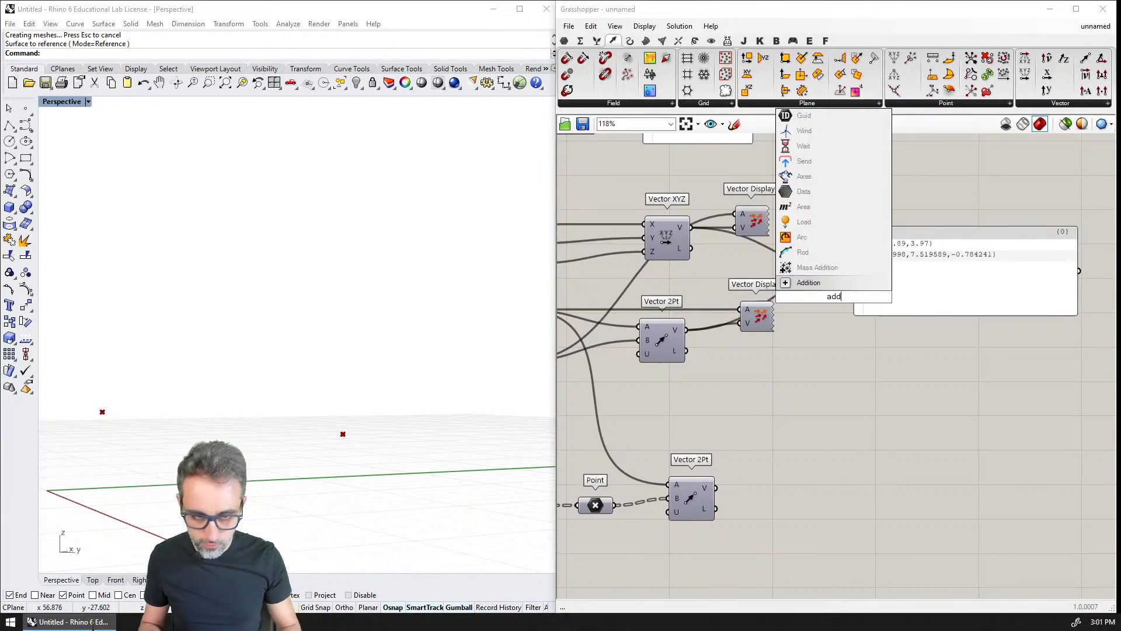
{"action": "key", "text": "Return"}
{"action": "left_click_drag", "start_coordinate": [686, 329], "coordinate": [813, 291]}
{"action": "left_click_drag", "start_coordinate": [693, 227], "coordinate": [812, 304]}
{"action": "right_click_drag", "start_coordinate": [813, 307], "coordinate": [843, 367]}
{"action": "right_click_drag", "start_coordinate": [490, 443], "coordinate": [461, 423]}
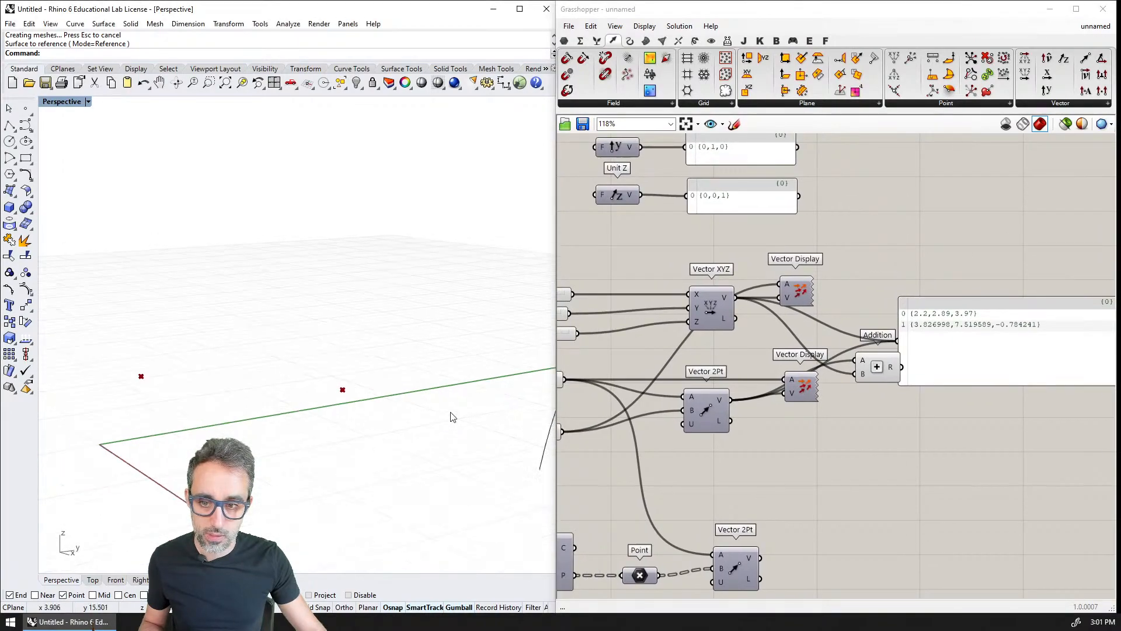
Step: Duplicate a Vector Display beside the Addition component, connecting the first point as anchor and the Addition result to V
{"action": "left_click_drag", "start_coordinate": [863, 370], "coordinate": [860, 250]}
{"action": "left_click", "coordinate": [793, 295]}
{"action": "left_click_drag", "start_coordinate": [793, 295], "coordinate": [956, 287], "text": "alt"}
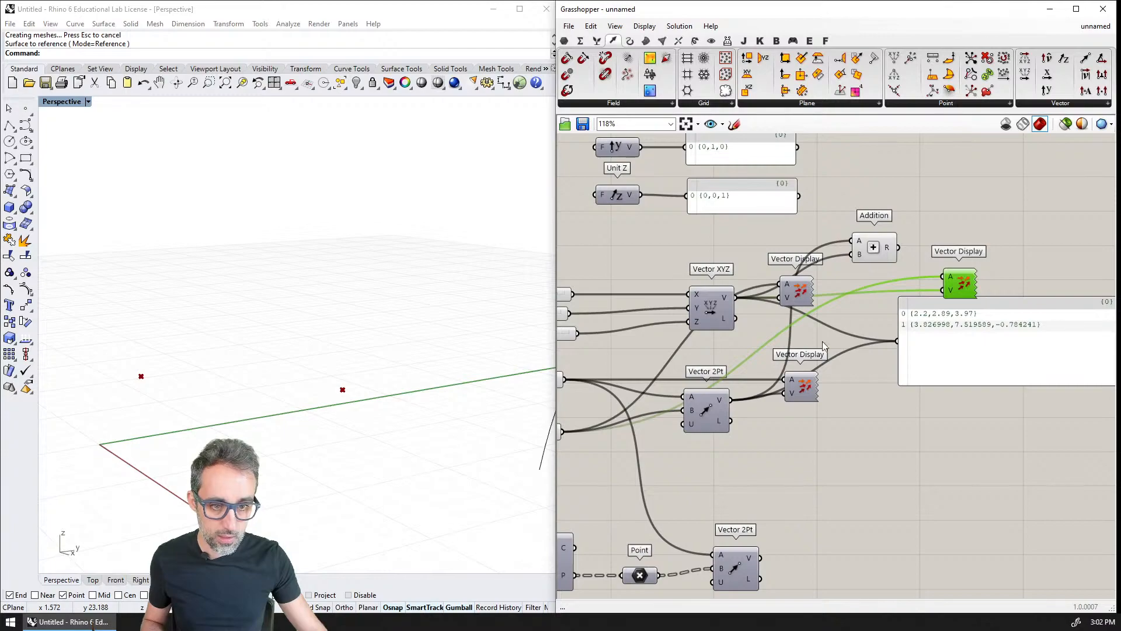
{"action": "right_click_drag", "start_coordinate": [790, 324], "coordinate": [846, 322]}
{"action": "left_click_drag", "start_coordinate": [956, 246], "coordinate": [1000, 288]}
{"action": "right_click_drag", "start_coordinate": [432, 305], "coordinate": [412, 318], "text": "shift"}
{"action": "left_click_drag", "start_coordinate": [622, 377], "coordinate": [1001, 275], "text": "shift"}
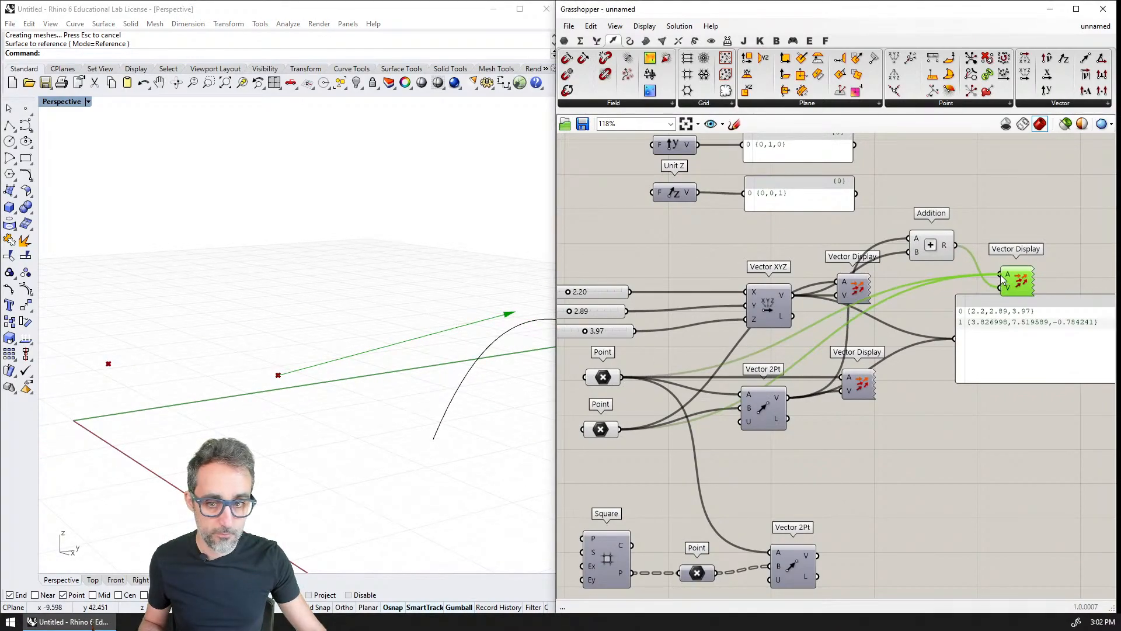
Step: Check the individual Vector Displays and delete the Addition component together with its Vector Display
{"action": "left_click", "coordinate": [856, 383]}
{"action": "left_click", "coordinate": [852, 292]}
{"action": "left_click", "coordinate": [859, 384]}
{"action": "left_click", "coordinate": [1034, 290]}
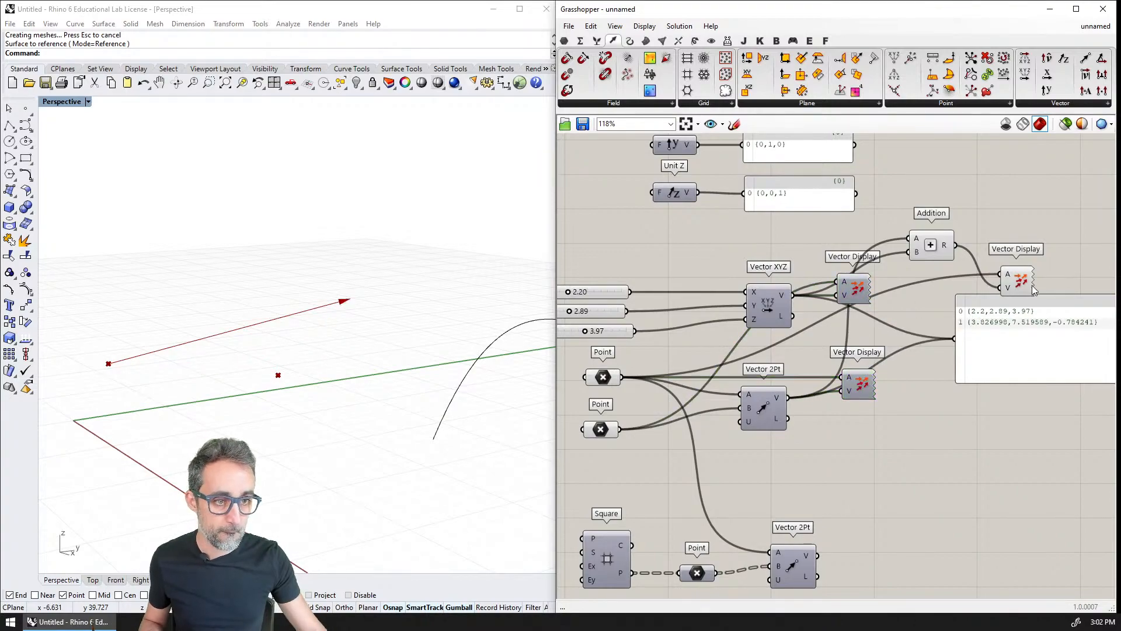
{"action": "left_click_drag", "start_coordinate": [1022, 244], "coordinate": [944, 272]}
{"action": "key", "text": "Delete"}
{"action": "scroll", "coordinate": [884, 306], "scroll_direction": "down", "scroll_amount": 2}
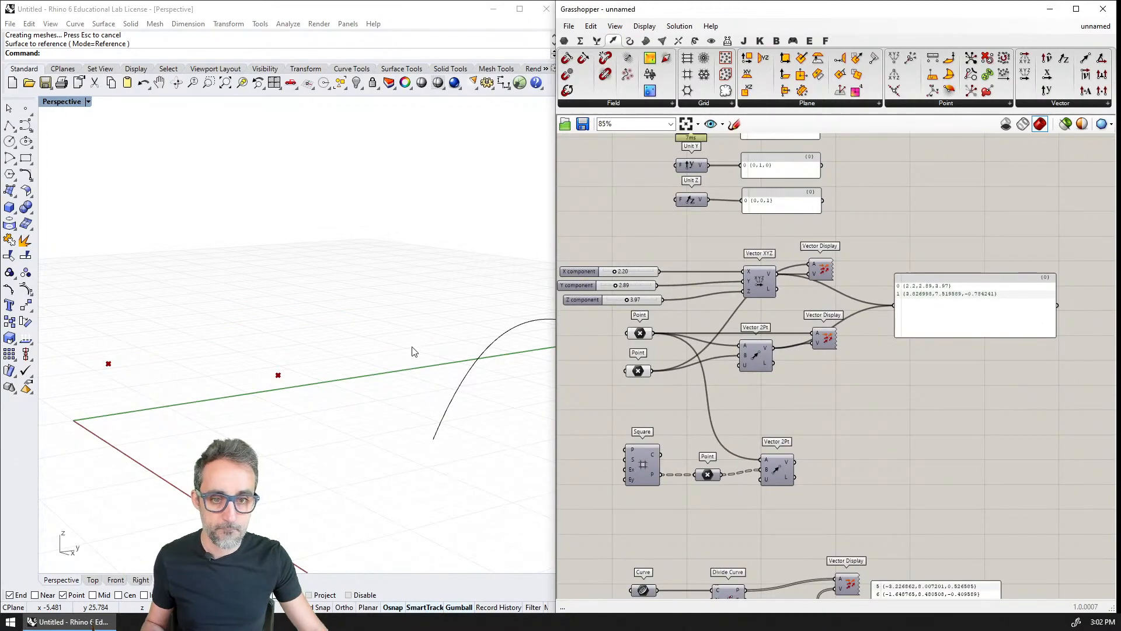
Step: Select both reference points in the Rhino viewport and move them together in the negative X direction
{"action": "right_click_drag", "start_coordinate": [383, 358], "coordinate": [432, 321]}
{"action": "left_click_drag", "start_coordinate": [439, 318], "coordinate": [308, 382]}
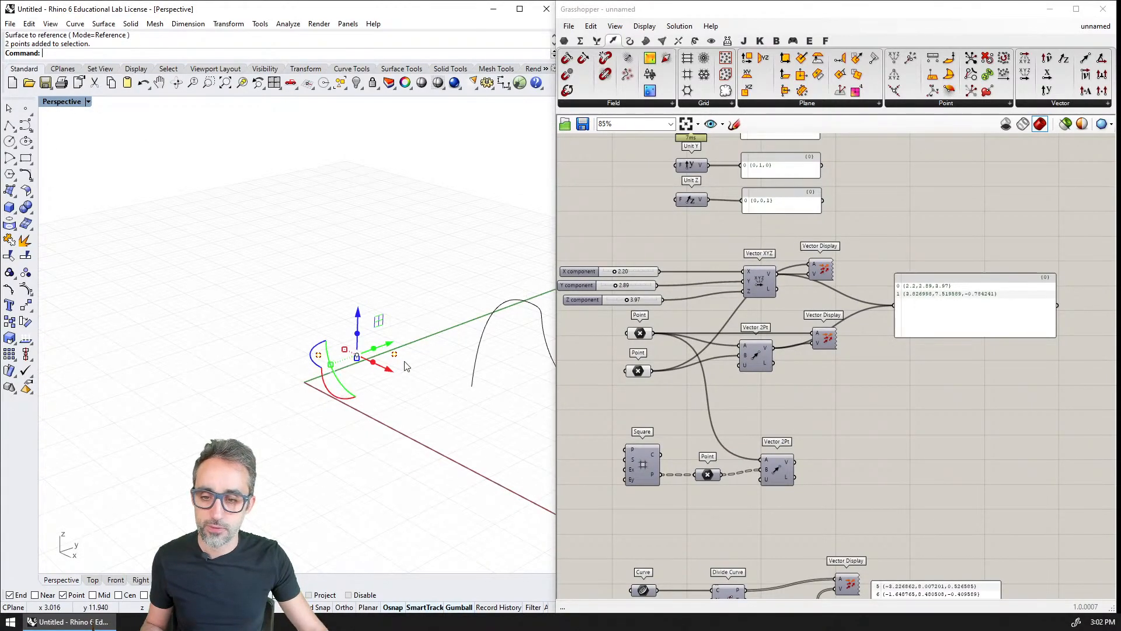
{"action": "left_click_drag", "start_coordinate": [390, 371], "coordinate": [281, 320]}
{"action": "right_click_drag", "start_coordinate": [275, 358], "coordinate": [360, 414], "text": "shift"}
{"action": "scroll", "coordinate": [330, 400], "scroll_direction": "up", "scroll_amount": 7}
{"action": "scroll", "coordinate": [331, 399], "scroll_direction": "up", "scroll_amount": 3}
{"action": "scroll", "coordinate": [863, 252], "scroll_direction": "up", "scroll_amount": 4}
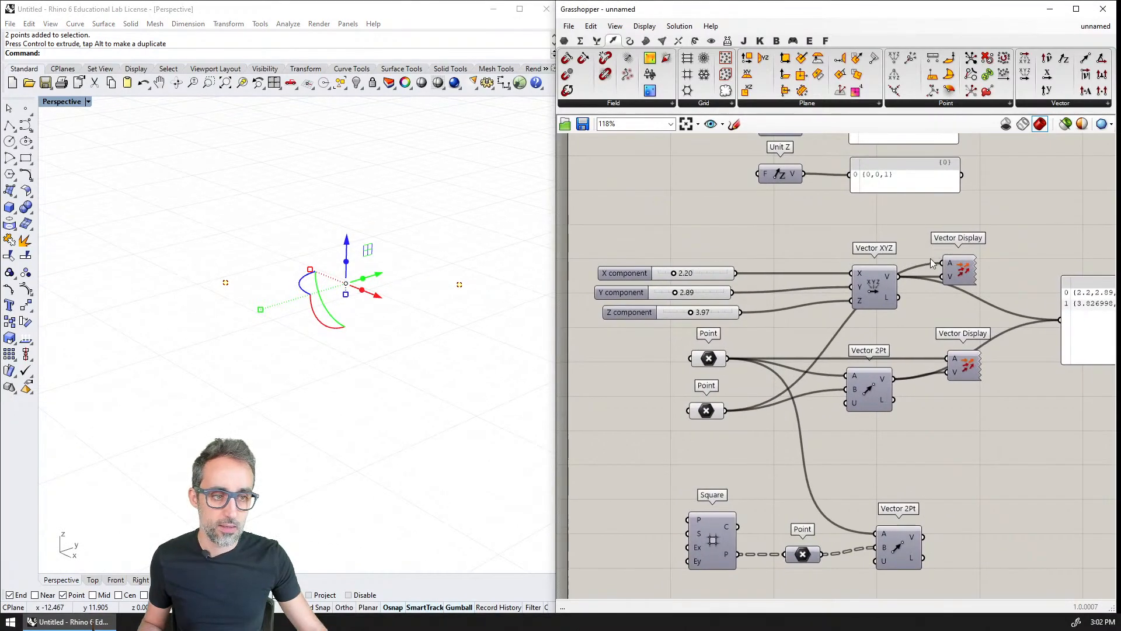
{"action": "scroll", "coordinate": [932, 261], "scroll_direction": "up", "scroll_amount": 2}
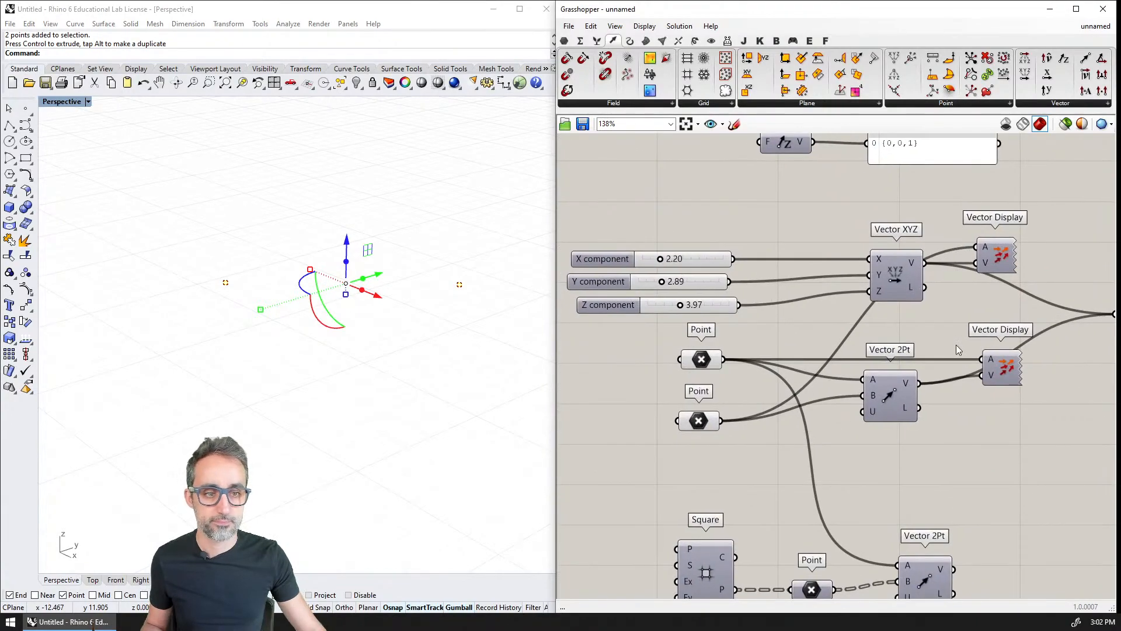
{"action": "scroll", "coordinate": [957, 349], "scroll_direction": "down", "scroll_amount": 2}
{"action": "right_click_drag", "start_coordinate": [957, 349], "coordinate": [867, 338]}
{"action": "right_click_drag", "start_coordinate": [883, 422], "coordinate": [889, 354]}
{"action": "left_click_drag", "start_coordinate": [888, 403], "coordinate": [664, 479]}
{"action": "right_click_drag", "start_coordinate": [897, 447], "coordinate": [884, 301]}
{"action": "scroll", "coordinate": [884, 310], "scroll_direction": "down", "scroll_amount": 2}
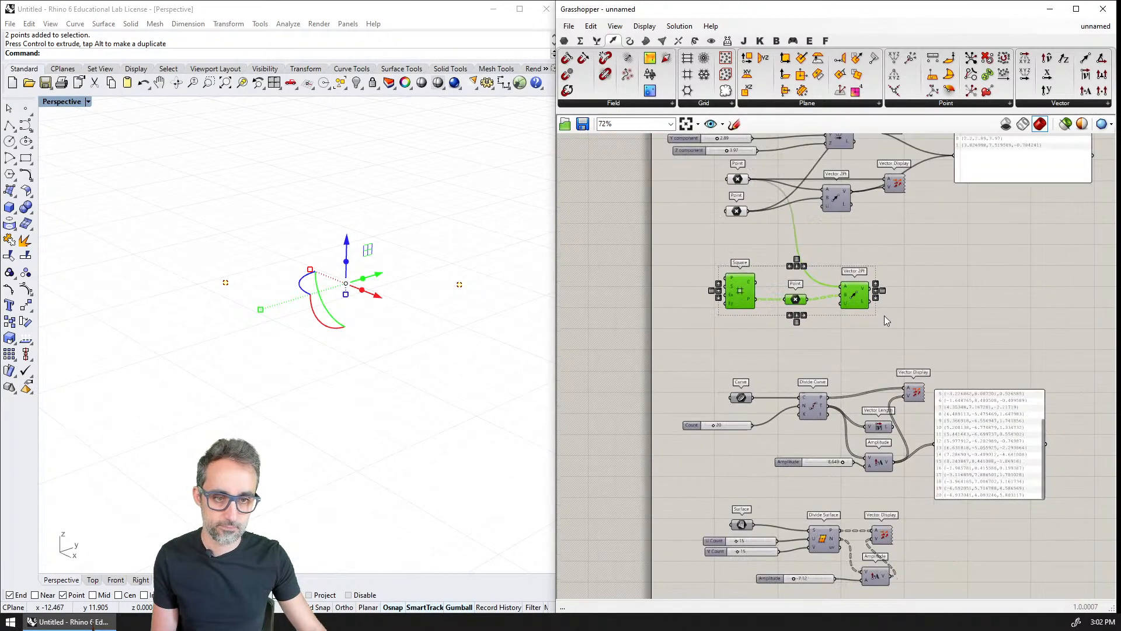
Step: Copy the sliders, points, Vector XYZ, Vector 2Pt and their Vector Displays to the empty canvas below the surface group
{"action": "scroll", "coordinate": [875, 308], "scroll_direction": "up", "scroll_amount": 2}
{"action": "right_click_drag", "start_coordinate": [818, 215], "coordinate": [818, 408]}
{"action": "scroll", "coordinate": [817, 408], "scroll_direction": "down", "scroll_amount": 1}
{"action": "left_click_drag", "start_coordinate": [635, 267], "coordinate": [886, 363]}
{"action": "scroll", "coordinate": [913, 449], "scroll_direction": "down", "scroll_amount": 2}
{"action": "key", "text": "Delete"}
{"action": "right_click_drag", "start_coordinate": [895, 459], "coordinate": [863, 328]}
{"action": "key", "text": "ctrl+v"}
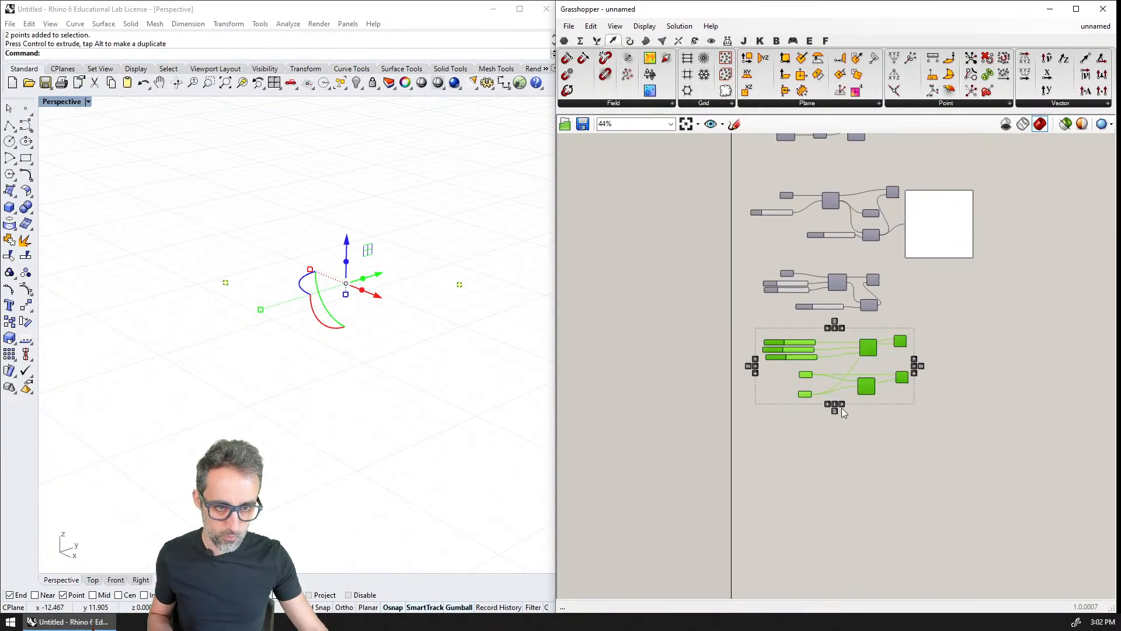
{"action": "scroll", "coordinate": [841, 407], "scroll_direction": "up", "scroll_amount": 5}
{"action": "left_click_drag", "start_coordinate": [901, 372], "coordinate": [899, 521]}
{"action": "right_click_drag", "start_coordinate": [841, 499], "coordinate": [865, 363]}
{"action": "scroll", "coordinate": [873, 371], "scroll_direction": "up", "scroll_amount": 2}
{"action": "scroll", "coordinate": [881, 391], "scroll_direction": "down", "scroll_amount": 1}
{"action": "left_click", "coordinate": [894, 432]}
Step: Deselect the reference points and delete both Vector Displays from the copied group
{"action": "left_click", "coordinate": [438, 331]}
{"action": "mouse_move", "coordinate": [421, 353]}
{"action": "right_mouse_down", "text": "shift"}
{"action": "mouse_move", "coordinate": [411, 366]}
{"action": "mouse_move", "coordinate": [422, 362]}
{"action": "right_mouse_up", "text": "shift"}
{"action": "left_click", "coordinate": [1015, 257]}
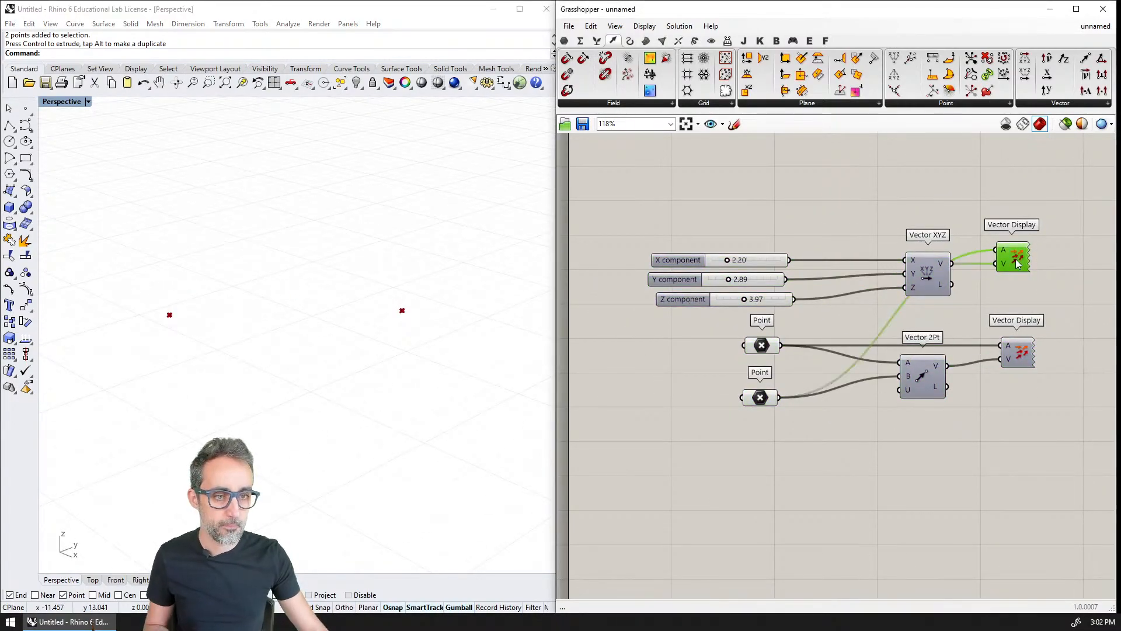
{"action": "key", "text": "Delete"}
{"action": "left_click", "coordinate": [1017, 351]}
{"action": "key", "text": "Delete"}
{"action": "right_click_drag", "start_coordinate": [986, 329], "coordinate": [938, 323]}
Step: Arrange the points and Vector 2Pt above the component sliders and Vector XYZ, aligning the two vector components
{"action": "left_click", "coordinate": [720, 339]}
{"action": "right_click_drag", "start_coordinate": [849, 344], "coordinate": [860, 419]}
{"action": "left_click_drag", "start_coordinate": [944, 398], "coordinate": [734, 273]}
{"action": "left_click_drag", "start_coordinate": [948, 310], "coordinate": [649, 388]}
{"action": "left_click_drag", "start_coordinate": [737, 395], "coordinate": [681, 328]}
{"action": "left_click", "coordinate": [677, 315]}
{"action": "left_click", "coordinate": [699, 292]}
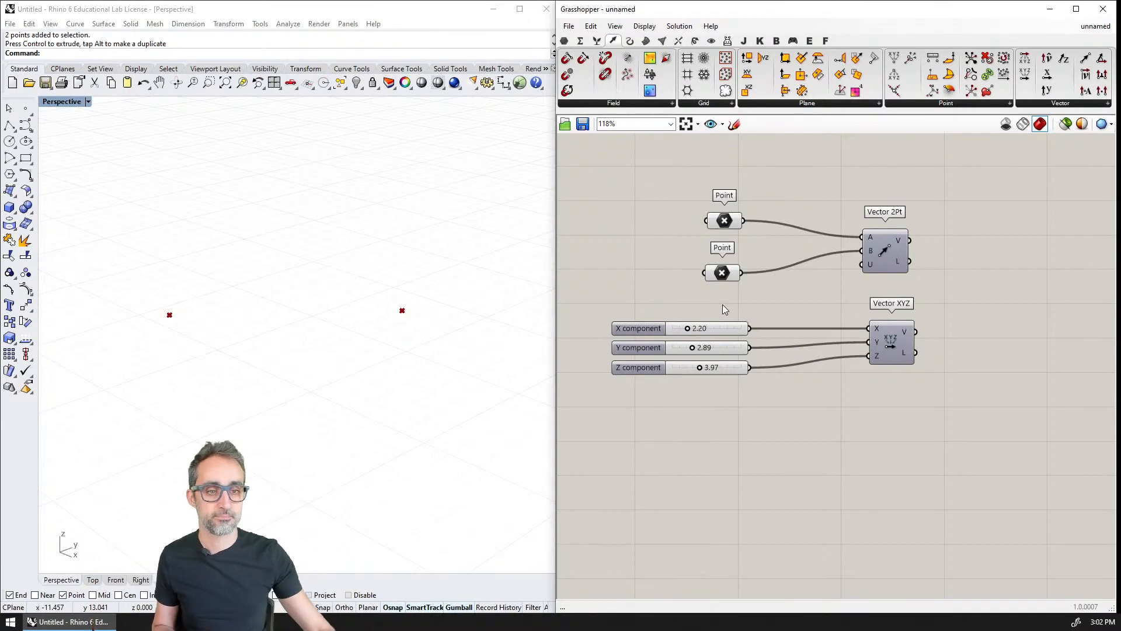
{"action": "left_click_drag", "start_coordinate": [891, 246], "coordinate": [898, 245]}
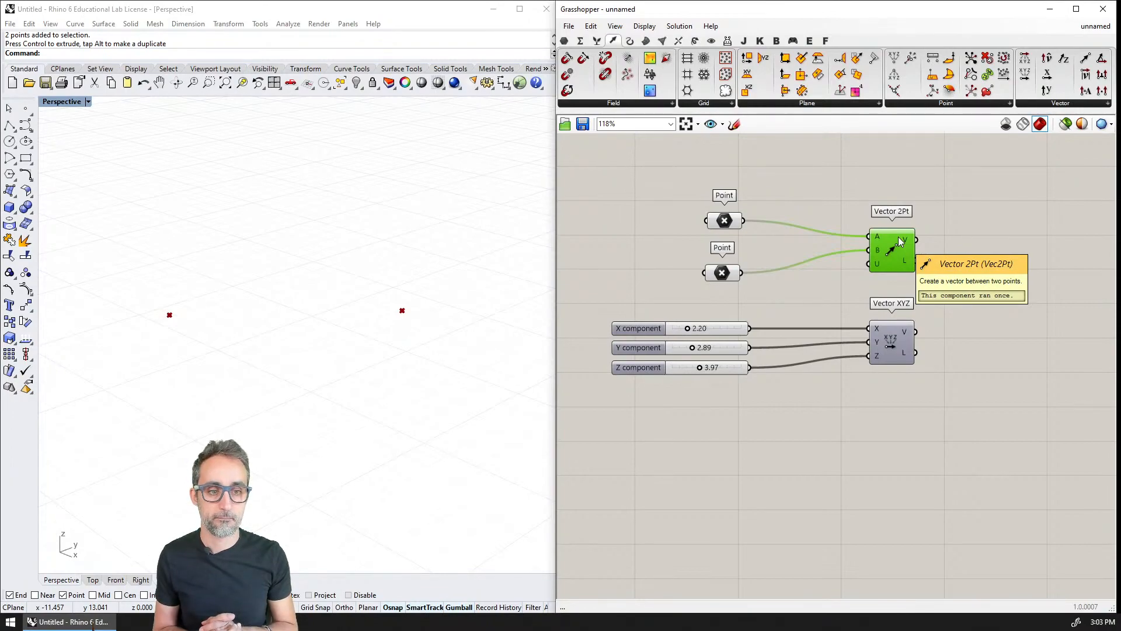
Step: Add a Vector Display beside Vector 2Pt, connecting the first point as anchor and the two-point vector to V
{"action": "double_click", "coordinate": [954, 242]}
{"action": "type", "text": "dis"}
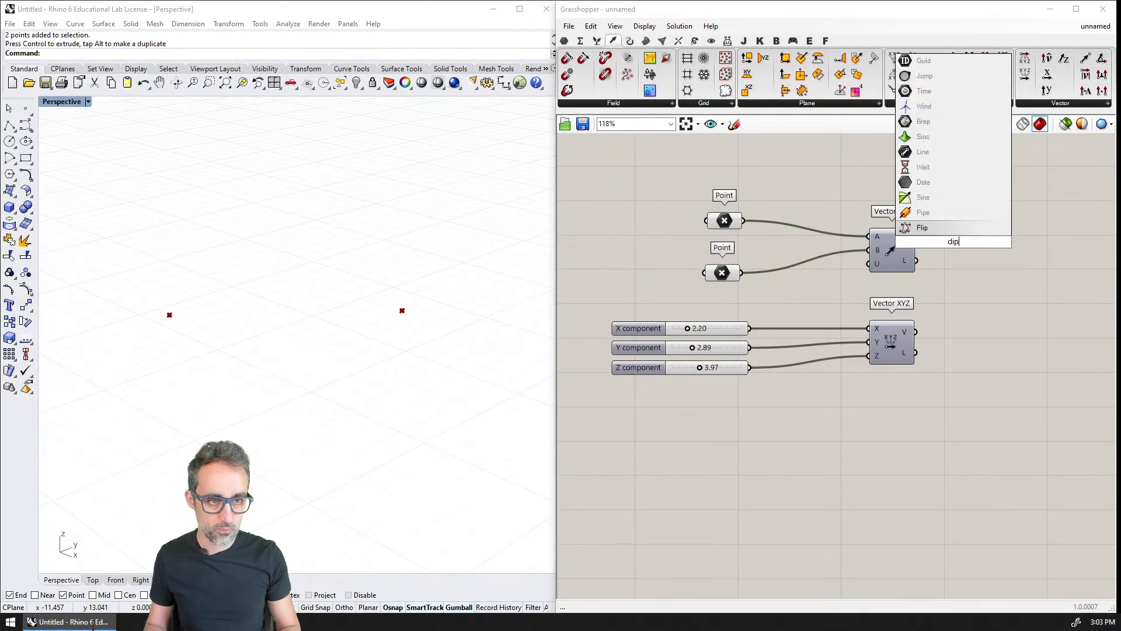
{"action": "type", "text": "play"}
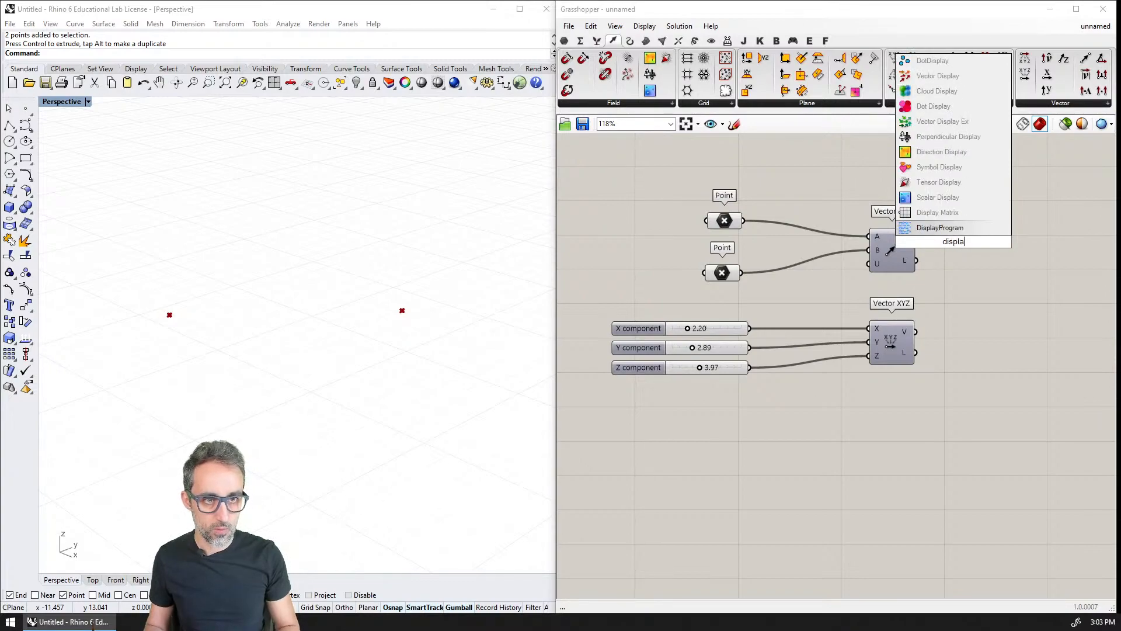
{"action": "left_click", "coordinate": [987, 121]}
{"action": "left_click_drag", "start_coordinate": [958, 246], "coordinate": [979, 211]}
{"action": "left_click_drag", "start_coordinate": [743, 221], "coordinate": [976, 303]}
Step: Duplicate the Vector Display beside Vector XYZ, connecting the second point as anchor and the XYZ vector to V
{"action": "left_click", "coordinate": [978, 209]}
{"action": "left_click_drag", "start_coordinate": [915, 331], "coordinate": [958, 310]}
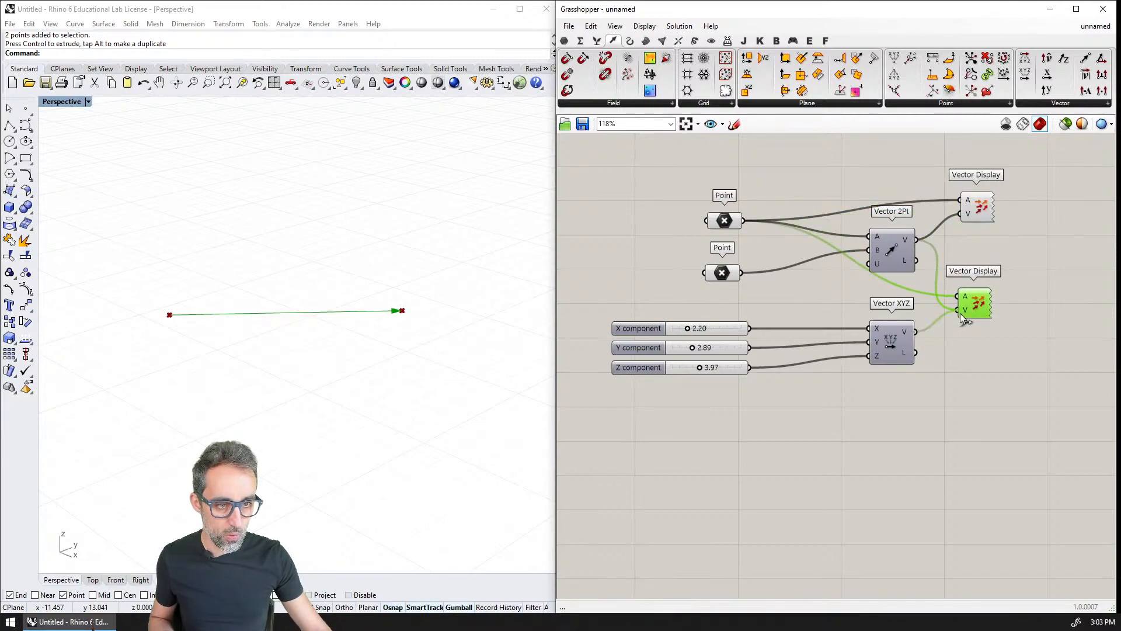
{"action": "left_click_drag", "start_coordinate": [740, 272], "coordinate": [981, 330]}
Step: Line up the two Vector Displays and hide their previews
{"action": "left_click_drag", "start_coordinate": [978, 207], "coordinate": [976, 232]}
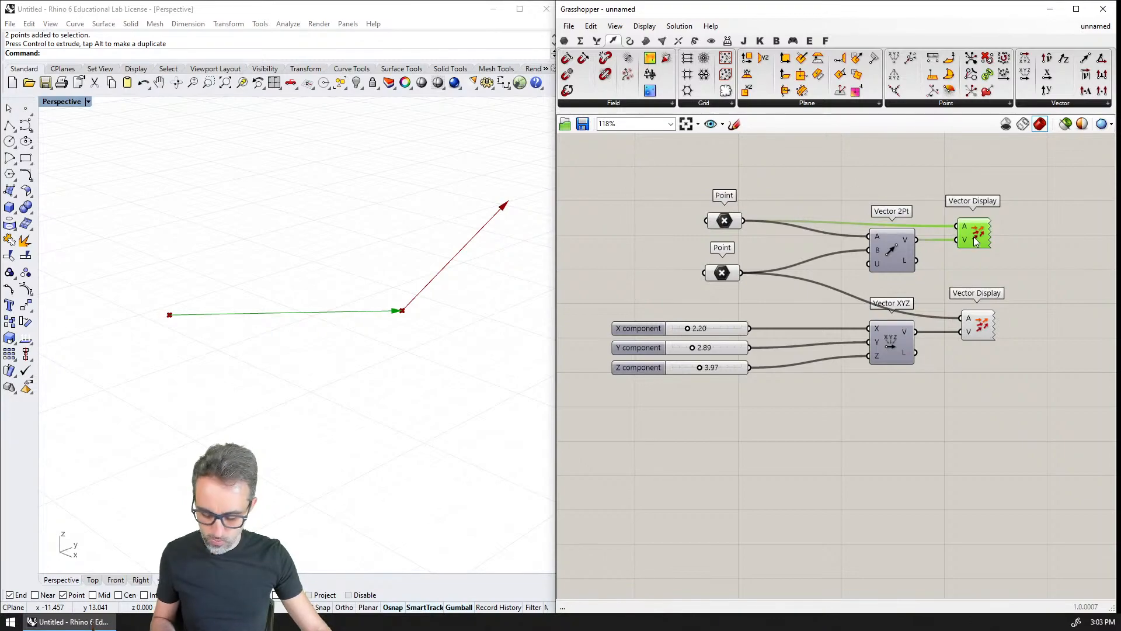
{"action": "left_click", "coordinate": [980, 327]}
{"action": "left_click_drag", "start_coordinate": [974, 236], "coordinate": [980, 236]}
{"action": "left_click", "coordinate": [954, 188]}
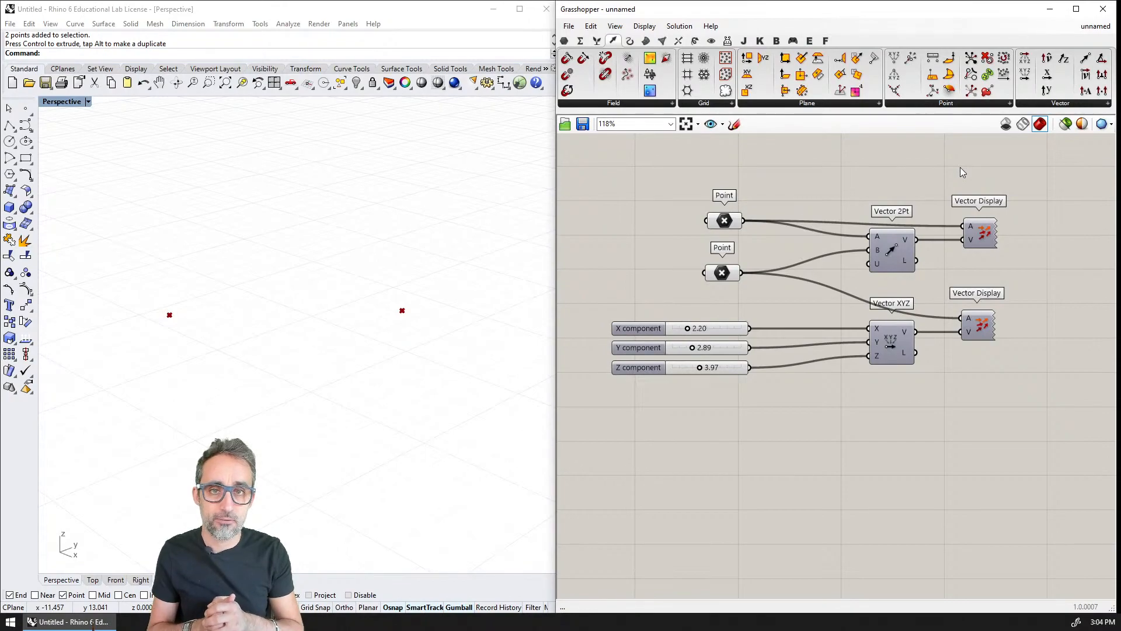
{"action": "left_click", "coordinate": [1049, 103]}
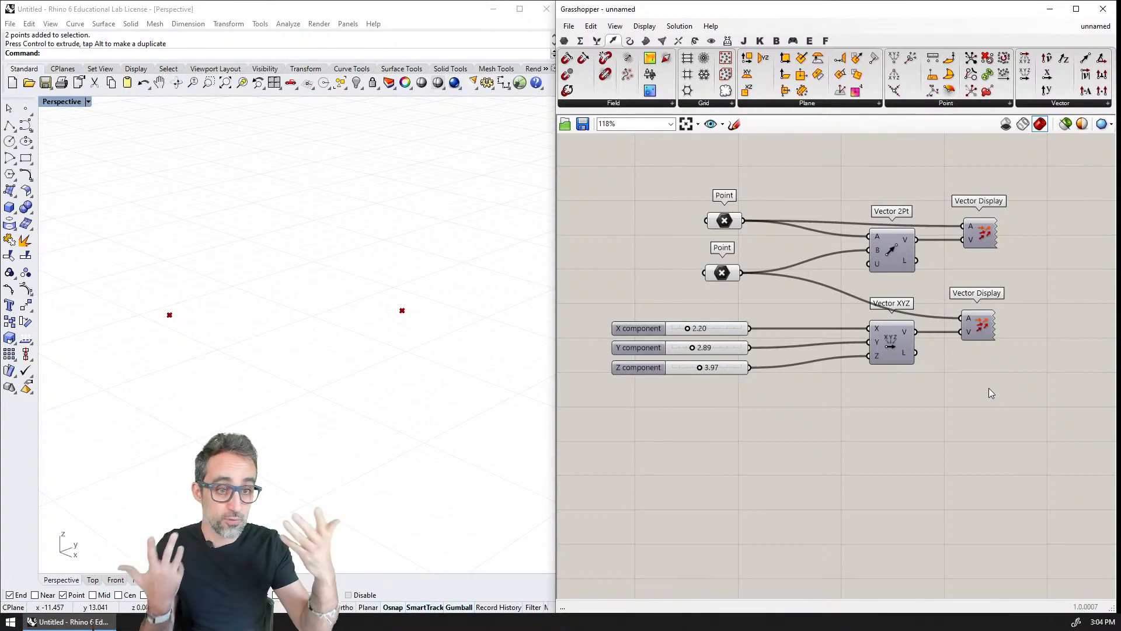
Step: Highlight the two points and turn on the preview of the Vector 2Pt's Vector Display
{"action": "left_click_drag", "start_coordinate": [675, 173], "coordinate": [751, 300]}
{"action": "mouse_move", "coordinate": [286, 338]}
{"action": "right_mouse_down"}
{"action": "mouse_move", "coordinate": [231, 305]}
{"action": "mouse_move", "coordinate": [282, 317]}
{"action": "right_mouse_up"}
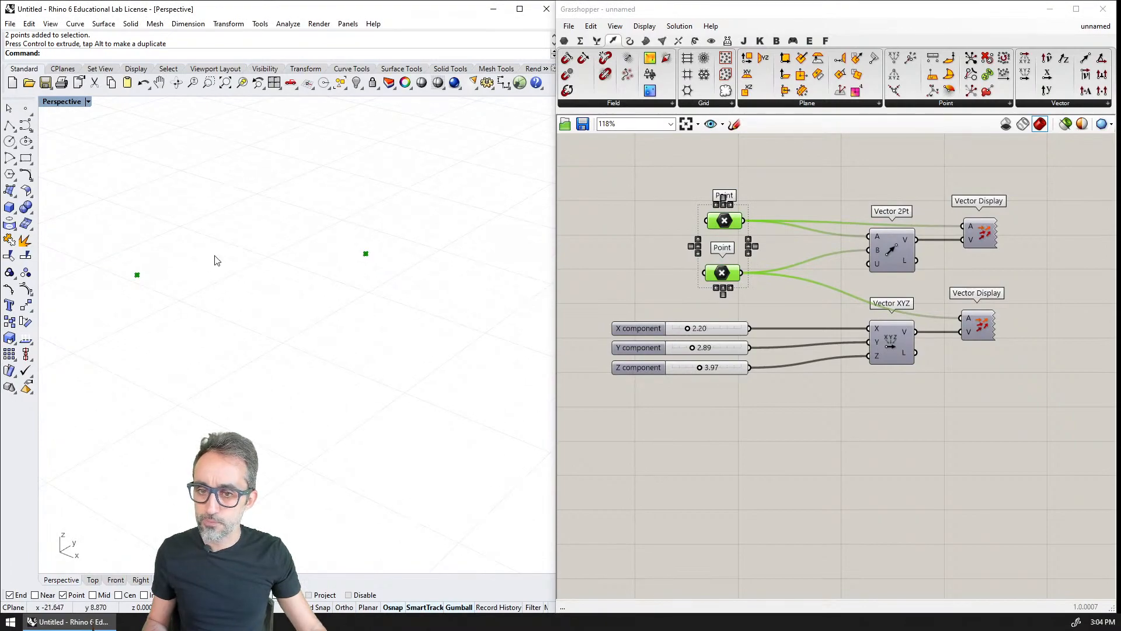
{"action": "left_click", "coordinate": [650, 273]}
{"action": "left_click", "coordinate": [978, 234]}
{"action": "right_click_drag", "start_coordinate": [471, 278], "coordinate": [292, 286]}
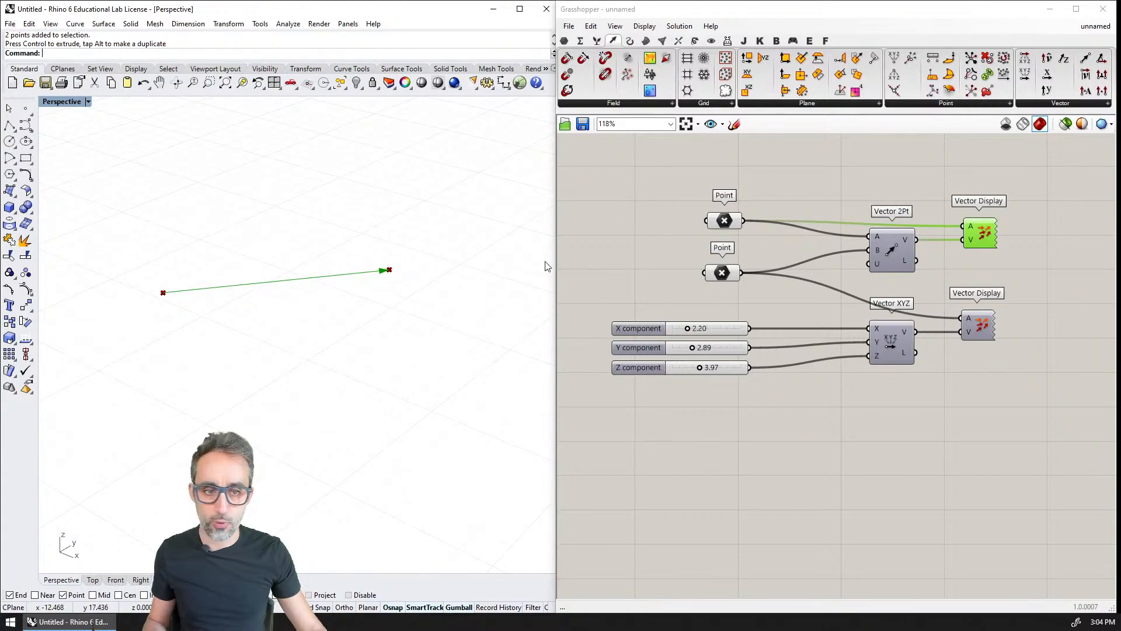
{"action": "left_click", "coordinate": [844, 306]}
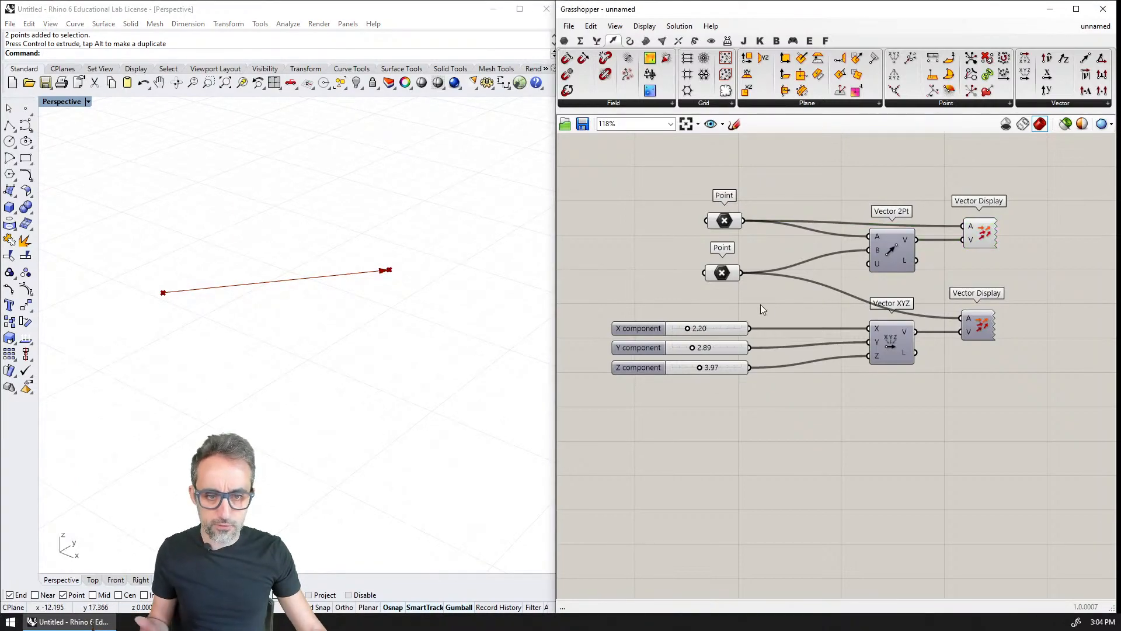
Step: Highlight the component sliders with Vector XYZ and turn on the preview of its Vector Display
{"action": "left_click_drag", "start_coordinate": [758, 310], "coordinate": [714, 378]}
{"action": "left_click", "coordinate": [898, 378]}
{"action": "left_click", "coordinate": [881, 341]}
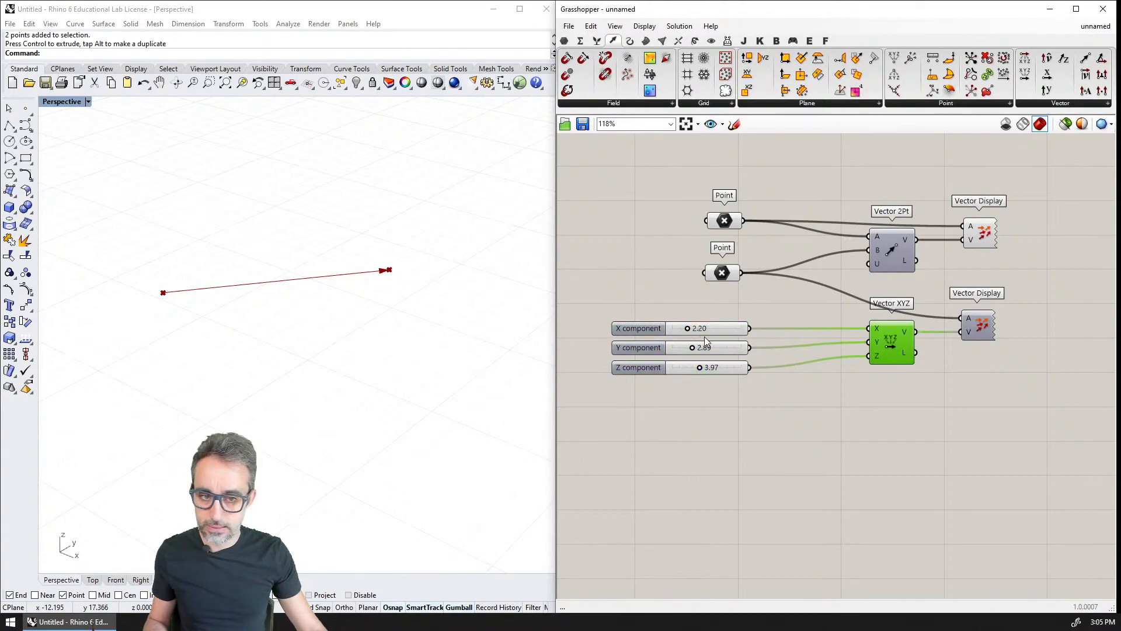
{"action": "left_click", "coordinate": [974, 334]}
{"action": "right_click_drag", "start_coordinate": [462, 315], "coordinate": [404, 320]}
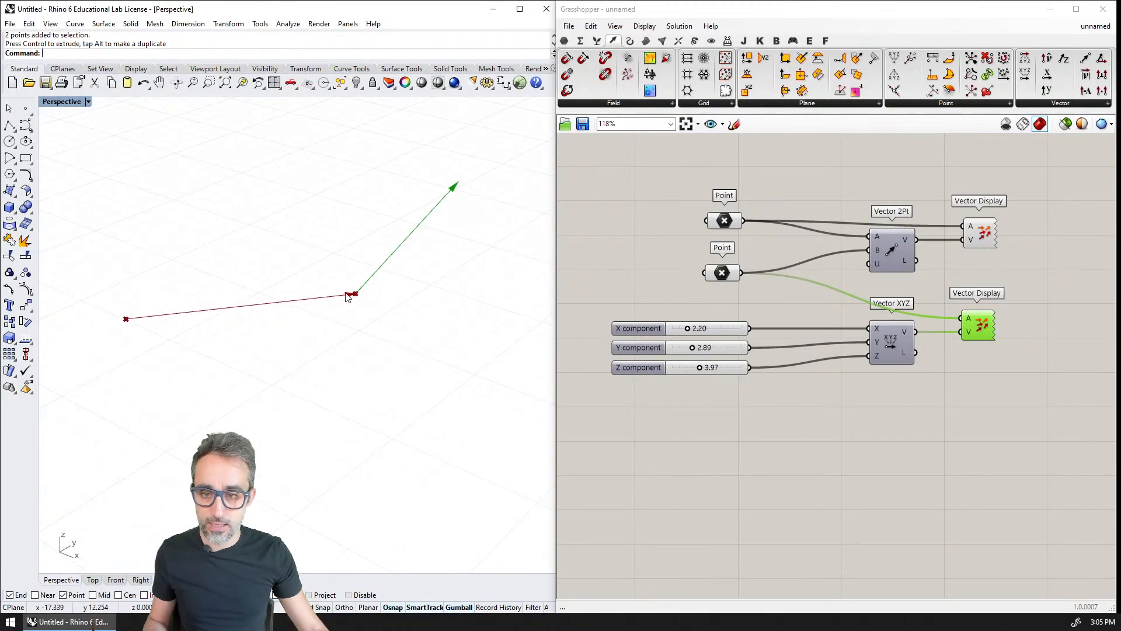
{"action": "scroll", "coordinate": [607, 257], "scroll_direction": "down", "scroll_amount": 2}
Step: Add an Addition component beside the displays, connecting the Vector 2Pt vector to A and the Vector XYZ vector to B
{"action": "double_click", "coordinate": [958, 274]}
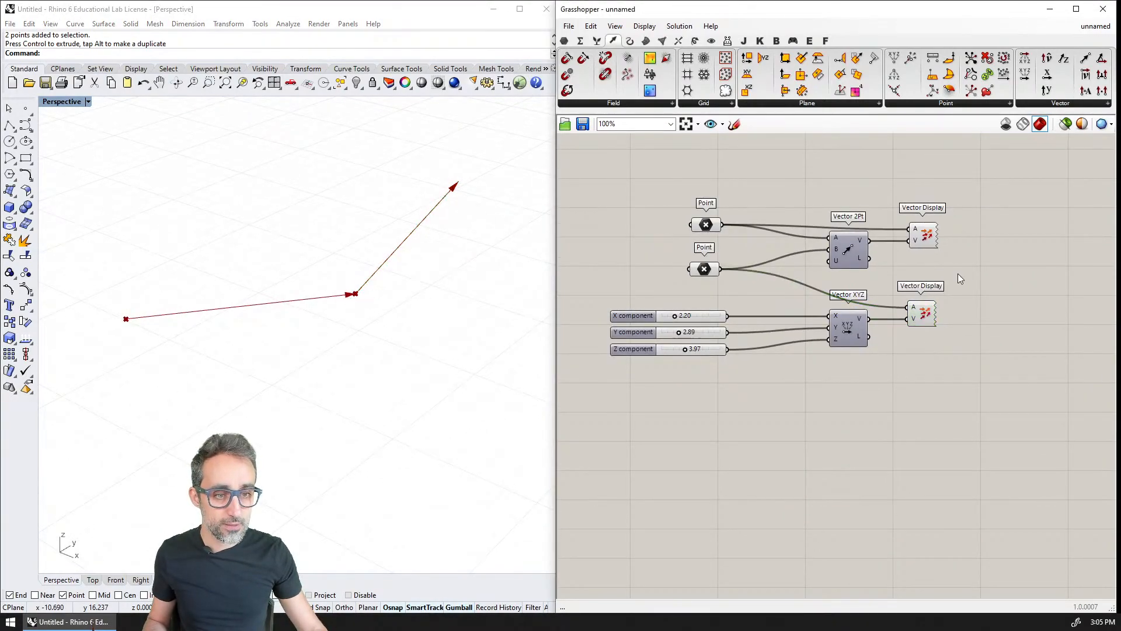
{"action": "type", "text": "add"}
{"action": "left_click", "coordinate": [958, 261]}
{"action": "left_click_drag", "start_coordinate": [961, 279], "coordinate": [1008, 287]}
{"action": "left_click_drag", "start_coordinate": [870, 240], "coordinate": [986, 276]}
{"action": "left_click_drag", "start_coordinate": [869, 319], "coordinate": [983, 284]}
{"action": "scroll", "coordinate": [991, 301], "scroll_direction": "up", "scroll_amount": 2}
{"action": "double_click", "coordinate": [999, 309]}
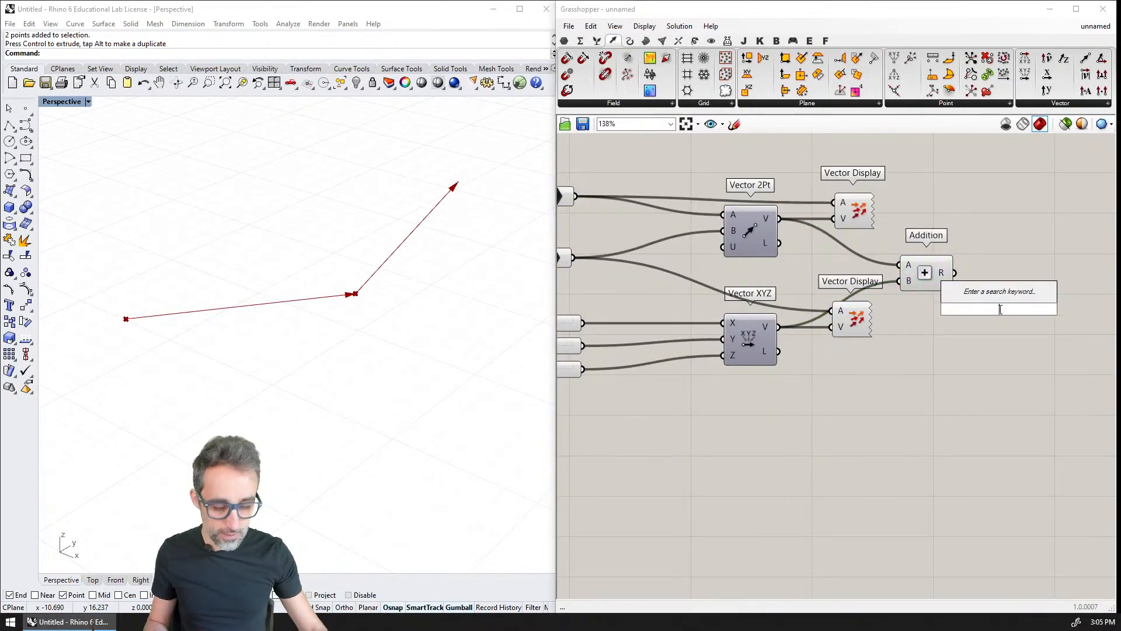
{"action": "type", "text": "panle"}
{"action": "key", "text": "Return"}
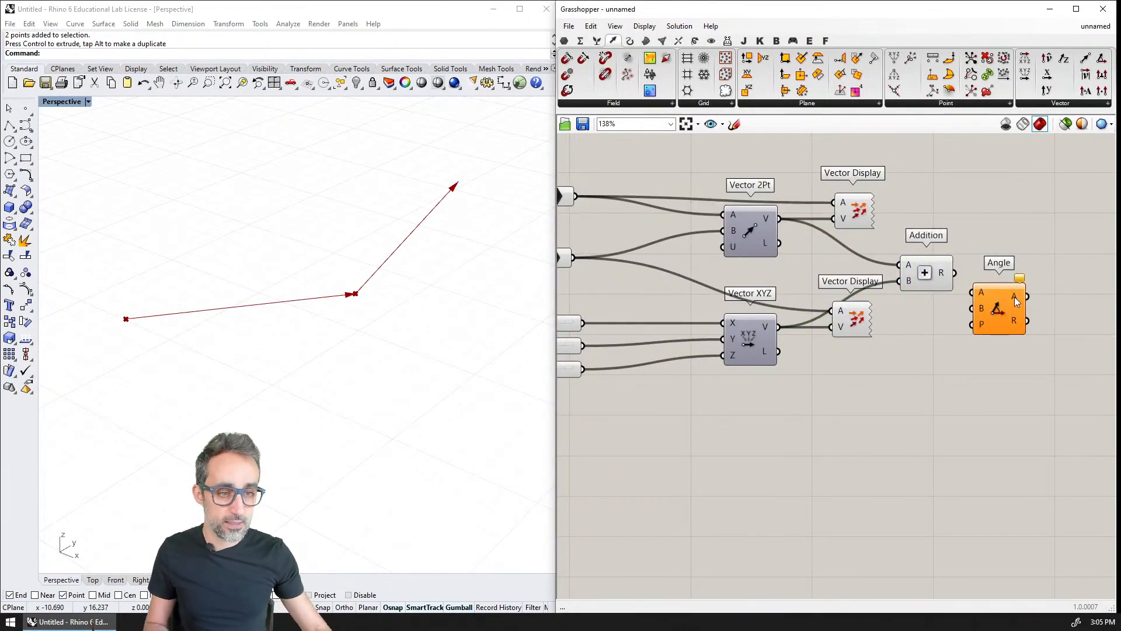
{"action": "left_click", "coordinate": [1008, 306]}
{"action": "key", "text": "Delete"}
Step: Add a widened Panel above the Addition component, connecting both the Vector 2Pt and Vector XYZ vectors to it
{"action": "right_click_drag", "start_coordinate": [1010, 311], "coordinate": [985, 358]}
{"action": "double_click", "coordinate": [1006, 302]}
{"action": "type", "text": "panel"}
{"action": "key", "text": "Return"}
{"action": "left_click_drag", "start_coordinate": [1031, 294], "coordinate": [1031, 216]}
{"action": "left_click_drag", "start_coordinate": [754, 268], "coordinate": [937, 221]}
{"action": "left_click_drag", "start_coordinate": [753, 377], "coordinate": [937, 222], "text": "shift"}
{"action": "right_click_drag", "start_coordinate": [1044, 259], "coordinate": [958, 262]}
{"action": "left_click_drag", "start_coordinate": [976, 261], "coordinate": [1064, 274]}
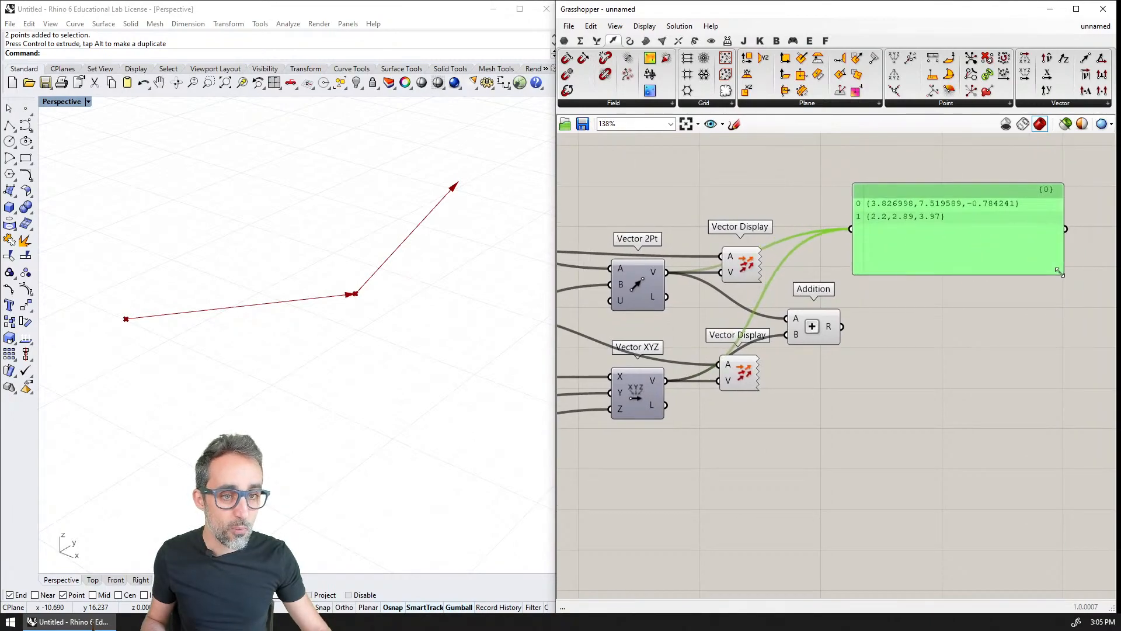
Step: Feed the Addition result into the panel to compare it with the two input vectors, and delete the panel
{"action": "left_click_drag", "start_coordinate": [841, 326], "coordinate": [857, 239], "text": "shift"}
{"action": "scroll", "coordinate": [948, 243], "scroll_direction": "up", "scroll_amount": 5}
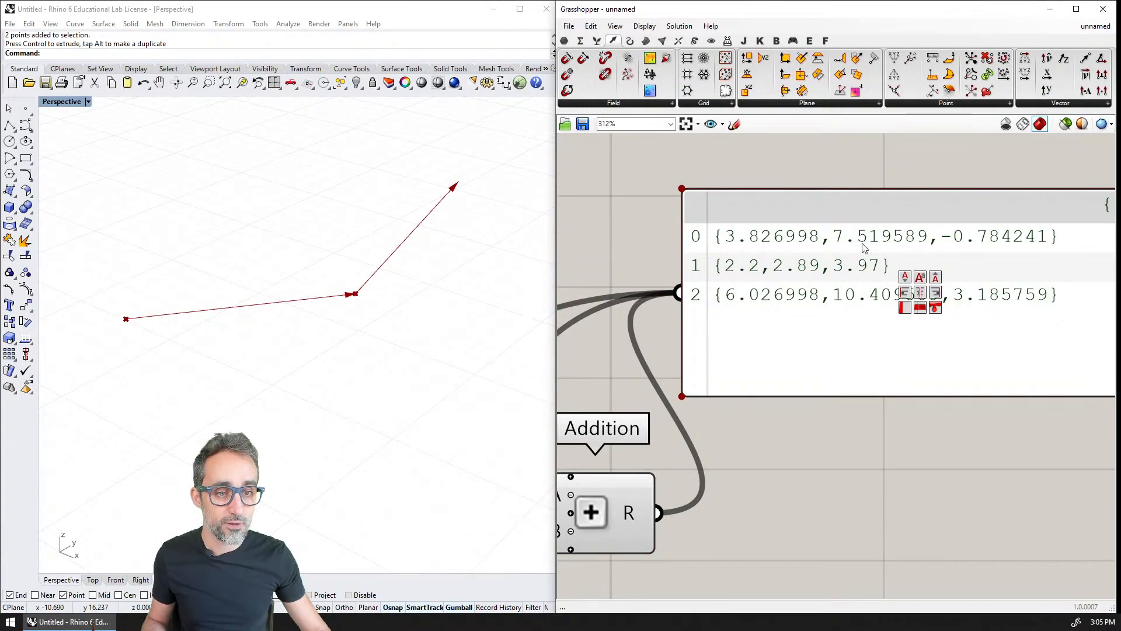
{"action": "scroll", "coordinate": [902, 465], "scroll_direction": "down", "scroll_amount": 2}
{"action": "scroll", "coordinate": [908, 429], "scroll_direction": "up", "scroll_amount": 1}
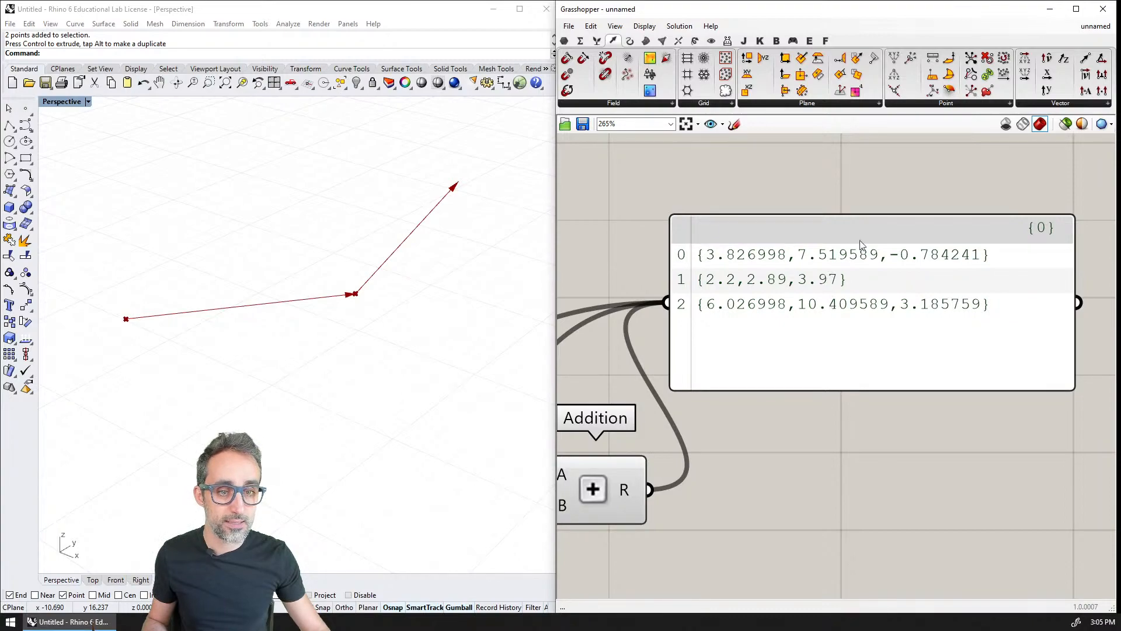
{"action": "scroll", "coordinate": [941, 312], "scroll_direction": "down", "scroll_amount": 2}
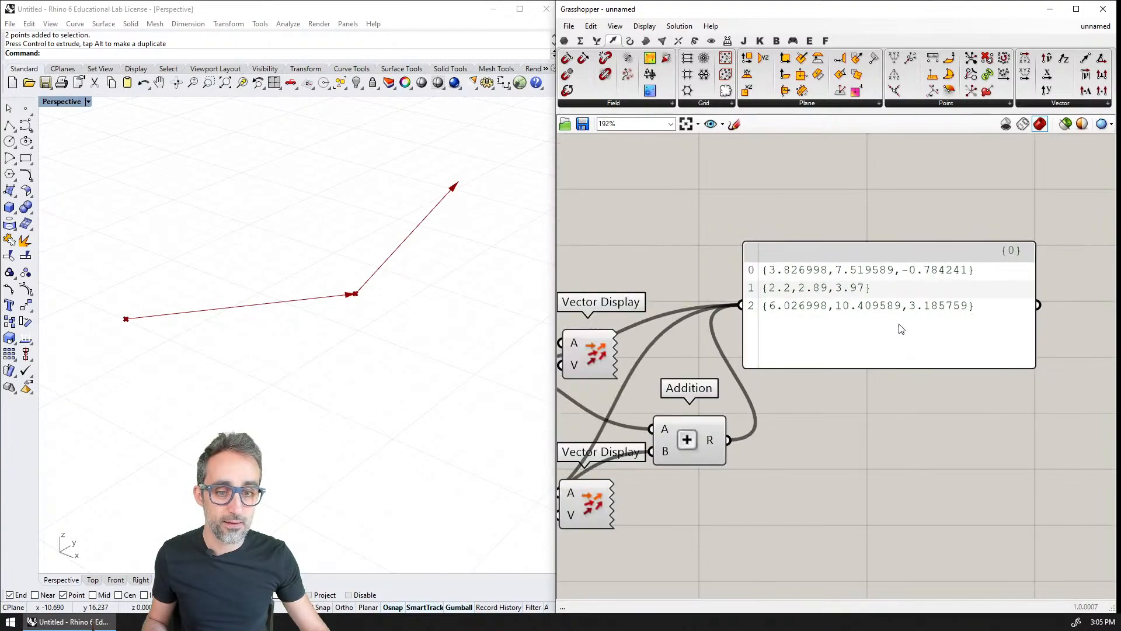
{"action": "scroll", "coordinate": [781, 390], "scroll_direction": "down", "scroll_amount": 1}
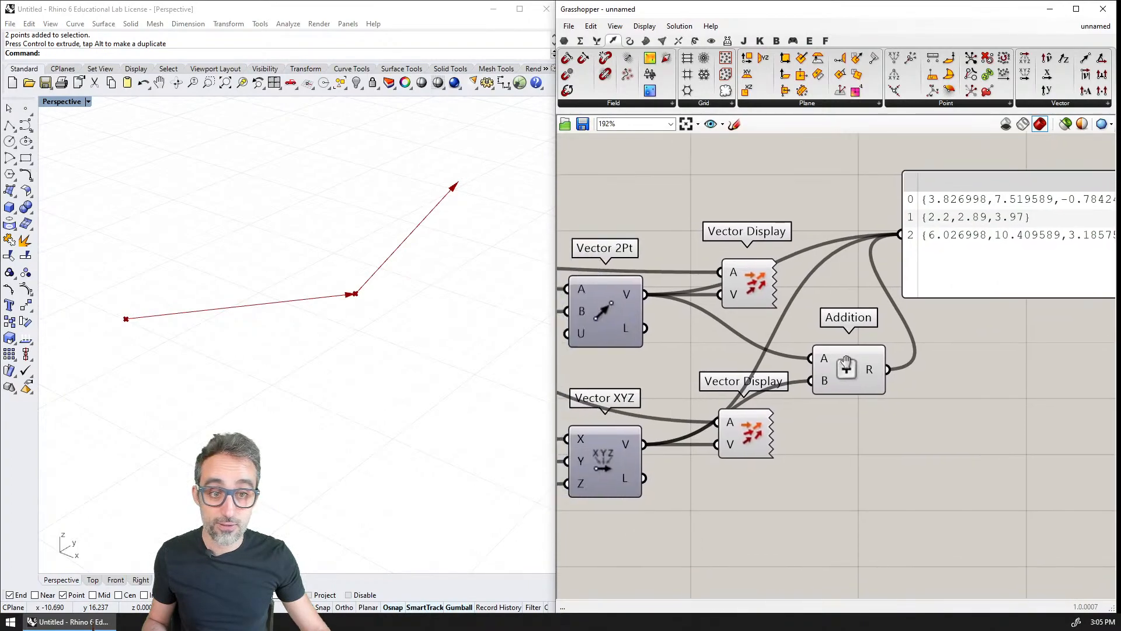
{"action": "left_click_drag", "start_coordinate": [963, 276], "coordinate": [995, 174]}
{"action": "key", "text": "Delete"}
Step: Duplicate a Vector Display beside the new Addition component, connecting its result to V and the first point as anchor
{"action": "scroll", "coordinate": [783, 281], "scroll_direction": "down", "scroll_amount": 2}
{"action": "left_click_drag", "start_coordinate": [778, 373], "coordinate": [940, 308], "text": "alt"}
{"action": "left_click_drag", "start_coordinate": [864, 333], "coordinate": [915, 314]}
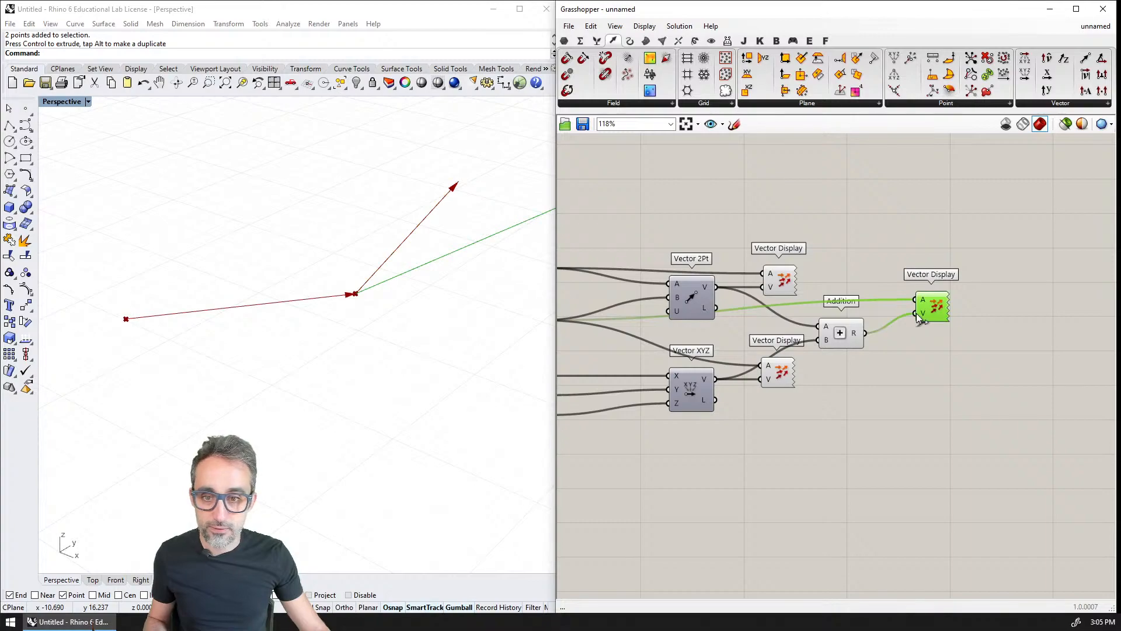
{"action": "right_click_drag", "start_coordinate": [853, 322], "coordinate": [912, 330]}
{"action": "left_click_drag", "start_coordinate": [609, 278], "coordinate": [973, 307]}
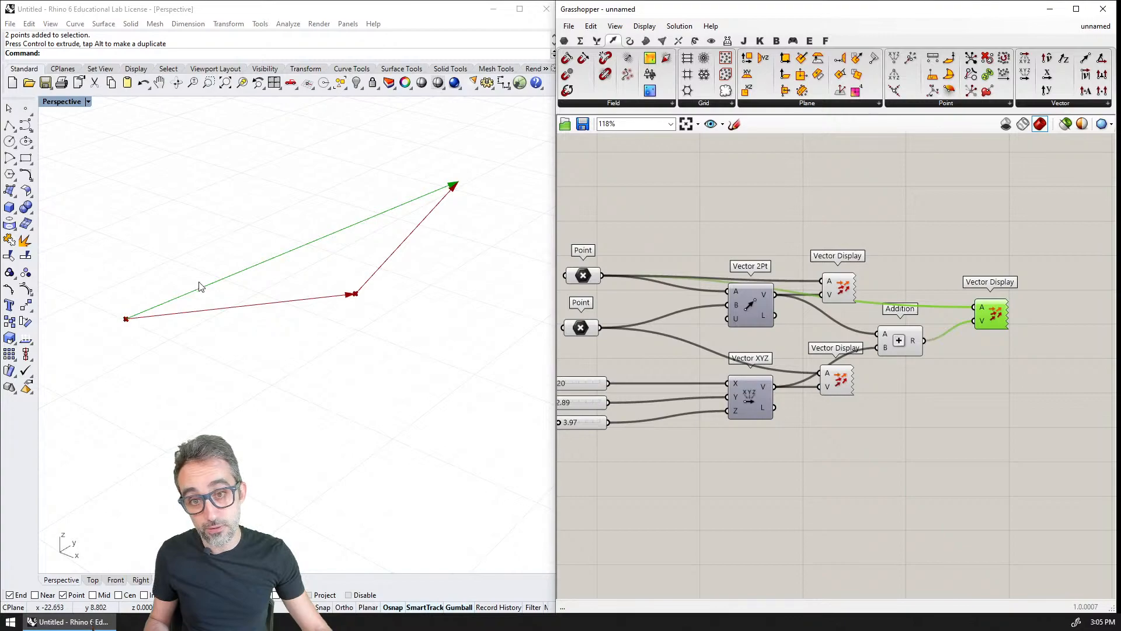
{"action": "right_click_drag", "start_coordinate": [485, 248], "coordinate": [313, 325]}
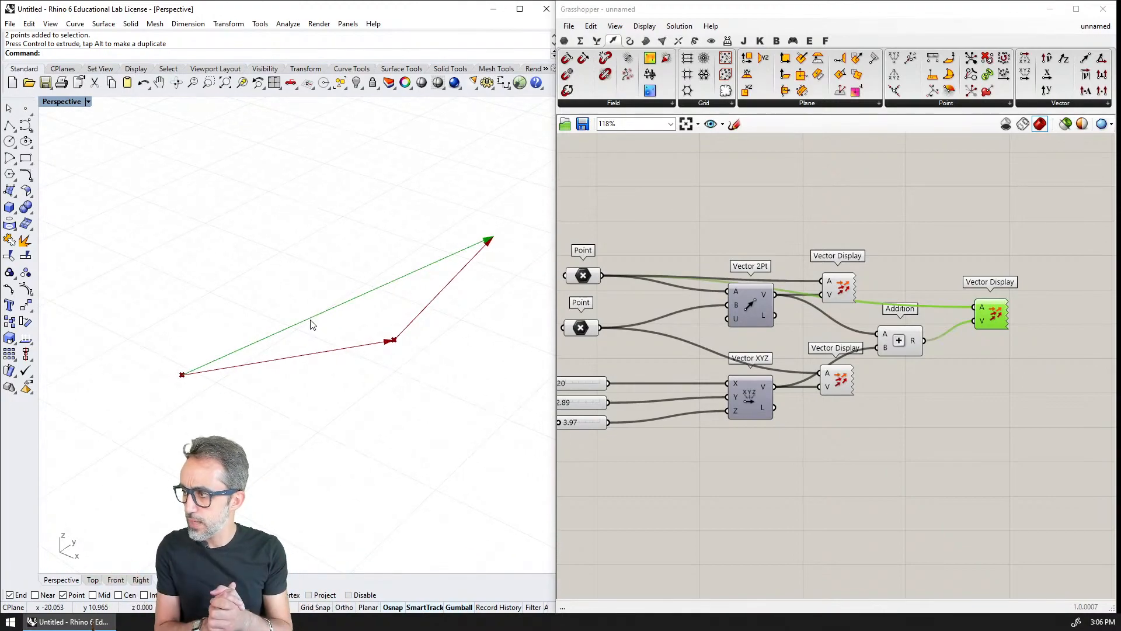
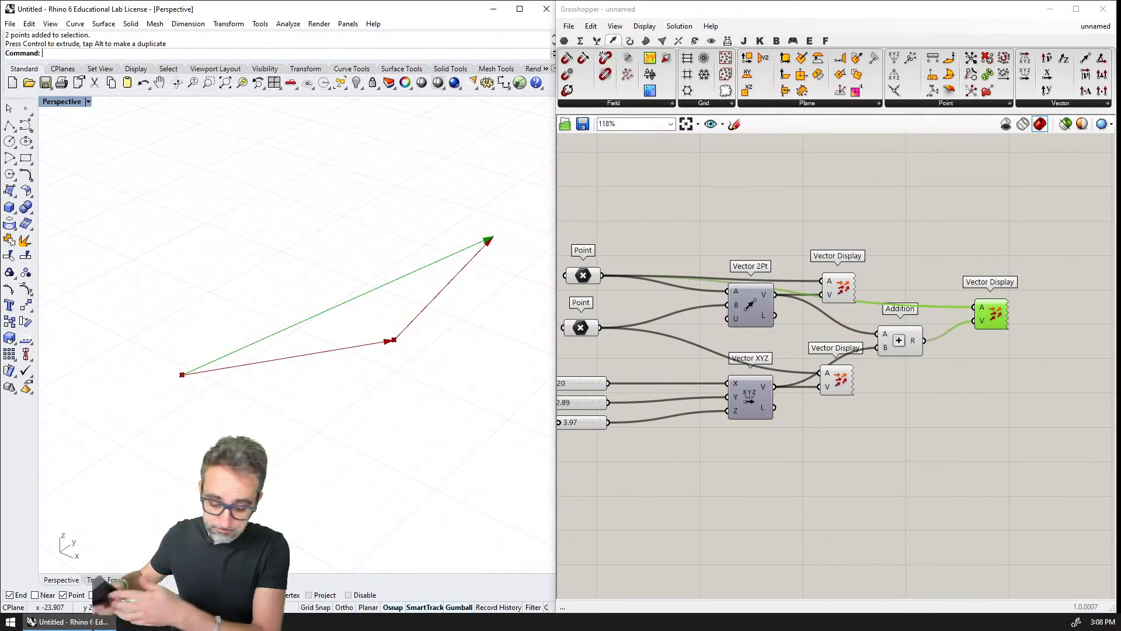
Step: Delete the Addition component together with the Vector Display that shows its result
{"action": "left_click_drag", "start_coordinate": [1022, 245], "coordinate": [915, 356]}
{"action": "key", "text": "Delete"}
{"action": "right_click_drag", "start_coordinate": [880, 303], "coordinate": [1013, 283]}
Step: Hide the previews of the Vector Displays for the Vector 2Pt and Vector XYZ vectors
{"action": "left_click", "coordinate": [973, 274]}
{"action": "key", "text": "ctrl+a"}
{"action": "left_click", "coordinate": [982, 388]}
{"action": "left_click", "coordinate": [967, 359]}
{"action": "key", "text": "ctrl+q"}
{"action": "left_click", "coordinate": [981, 271]}
{"action": "right_click", "coordinate": [952, 303]}
{"action": "left_click", "coordinate": [997, 327]}
{"action": "right_click_drag", "start_coordinate": [479, 350], "coordinate": [486, 304]}
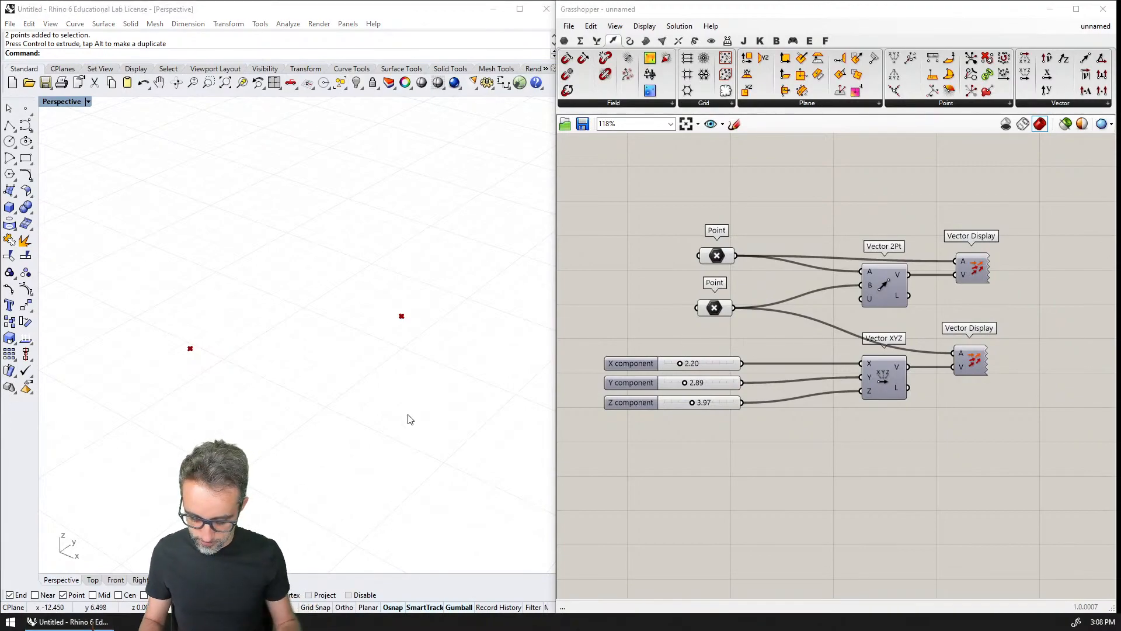
Step: In a new Firefox window, search for the lecturer's YouTube videos on vectors and open "[04] Vectors" from the GSD-6338 playlist
{"action": "key", "text": "ctrl+n"}
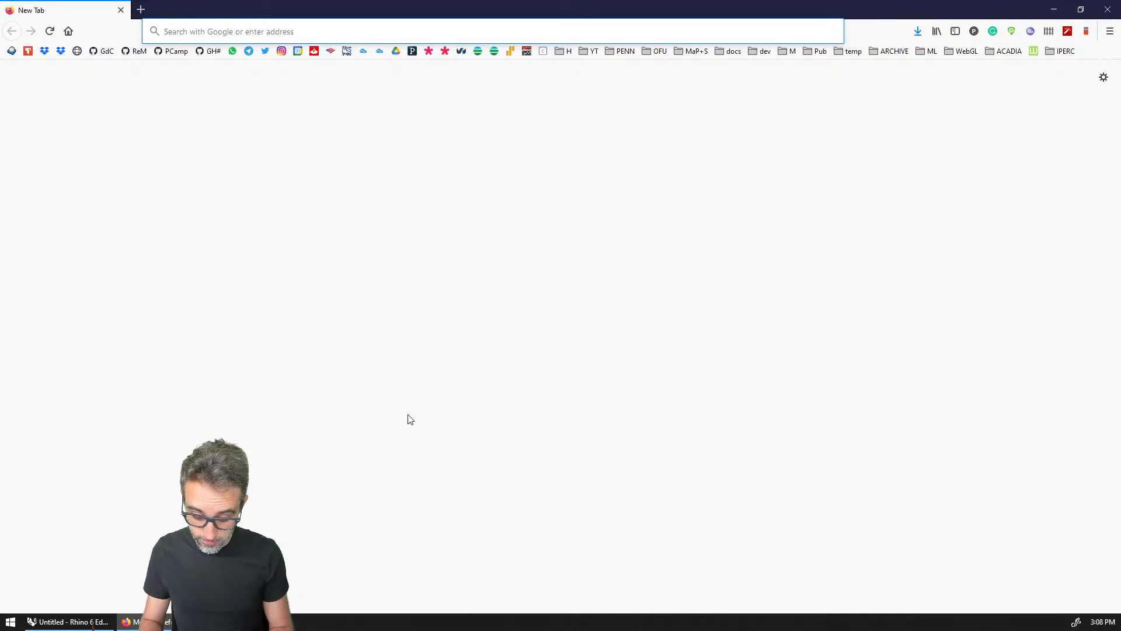
{"action": "type", "text": "youtube garciadelcastillo vectors"}
{"action": "key", "text": "Return"}
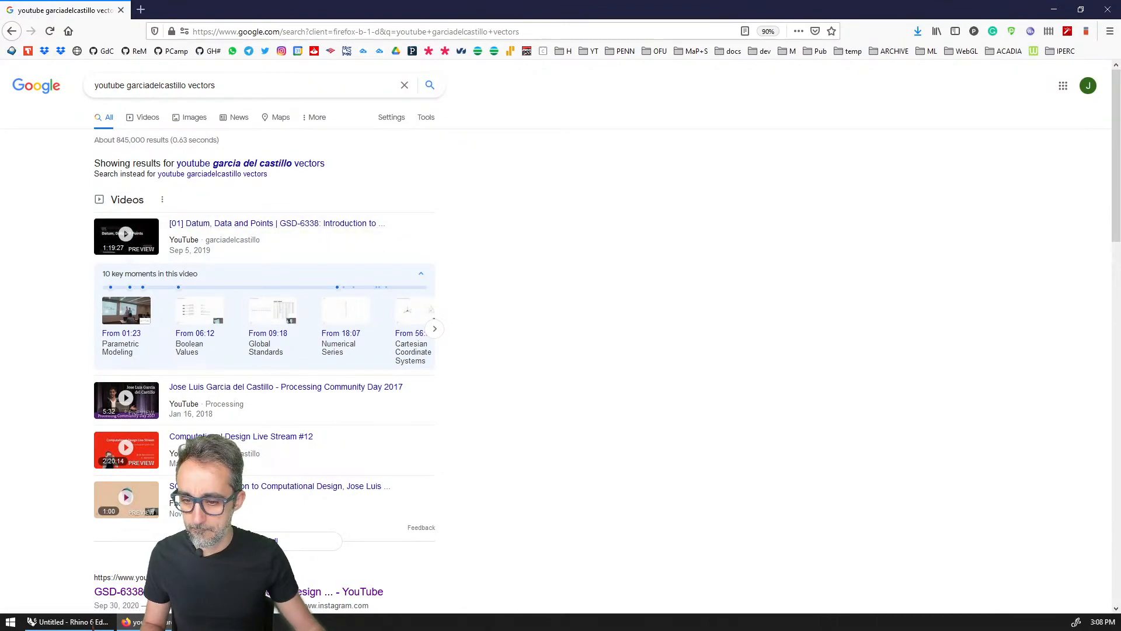
{"action": "left_click", "coordinate": [349, 592]}
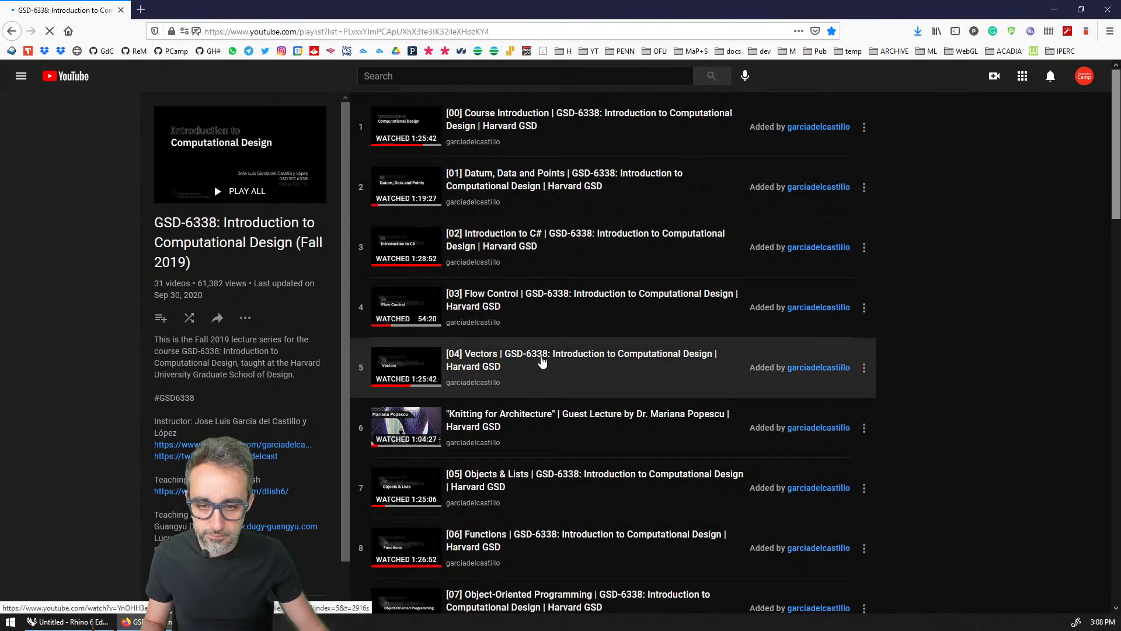
{"action": "middle_click", "coordinate": [543, 362]}
{"action": "left_click", "coordinate": [212, 9]}
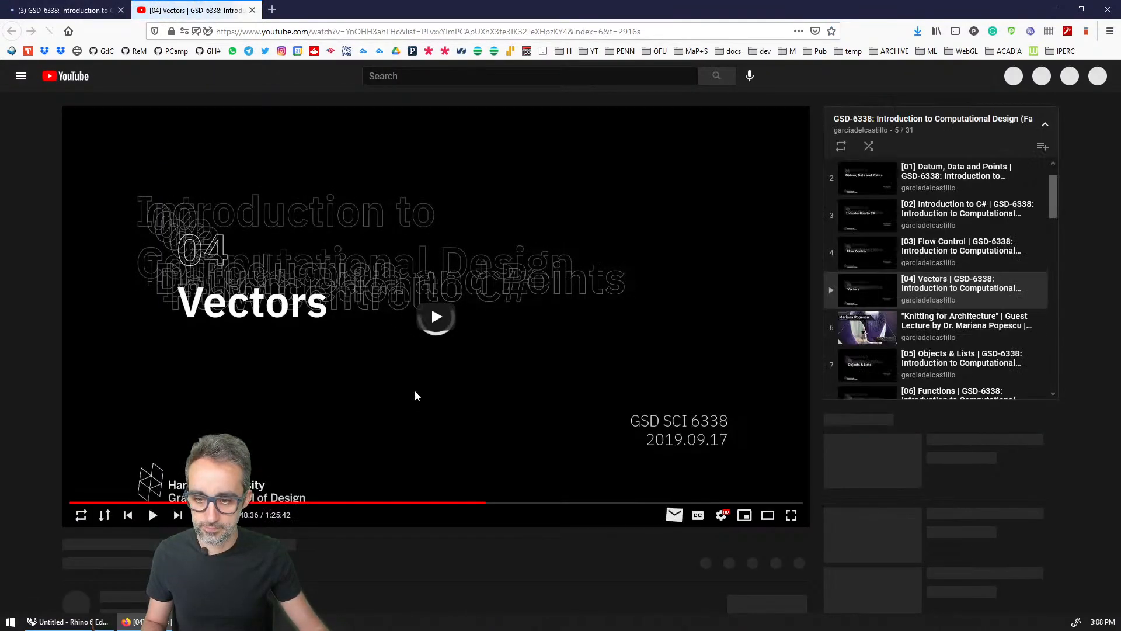
Step: Play the Vectors lecture, sample its vector operation sections, pause at the Vectors title, and switch back to Rhino and Grasshopper
{"action": "left_click", "coordinate": [150, 516]}
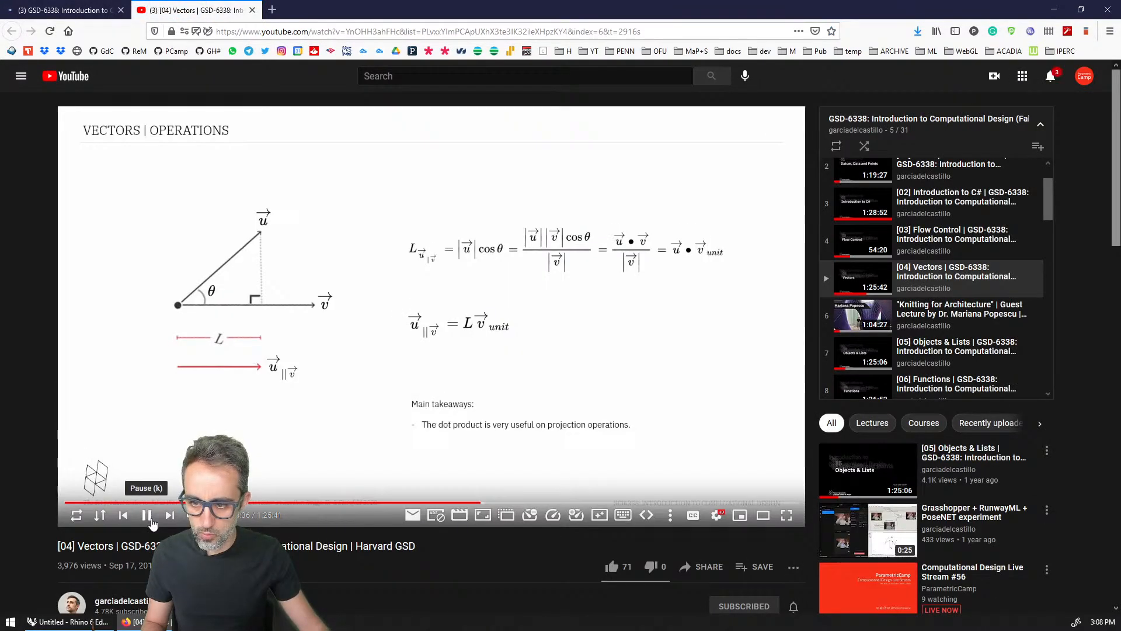
{"action": "left_click", "coordinate": [369, 503]}
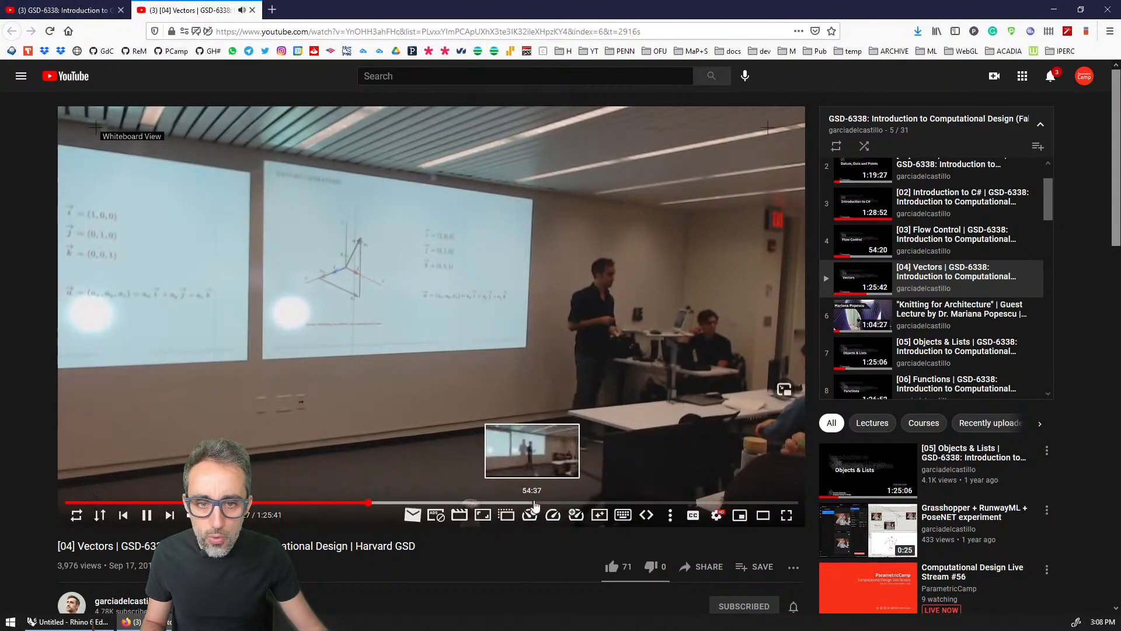
{"action": "left_click", "coordinate": [564, 503]}
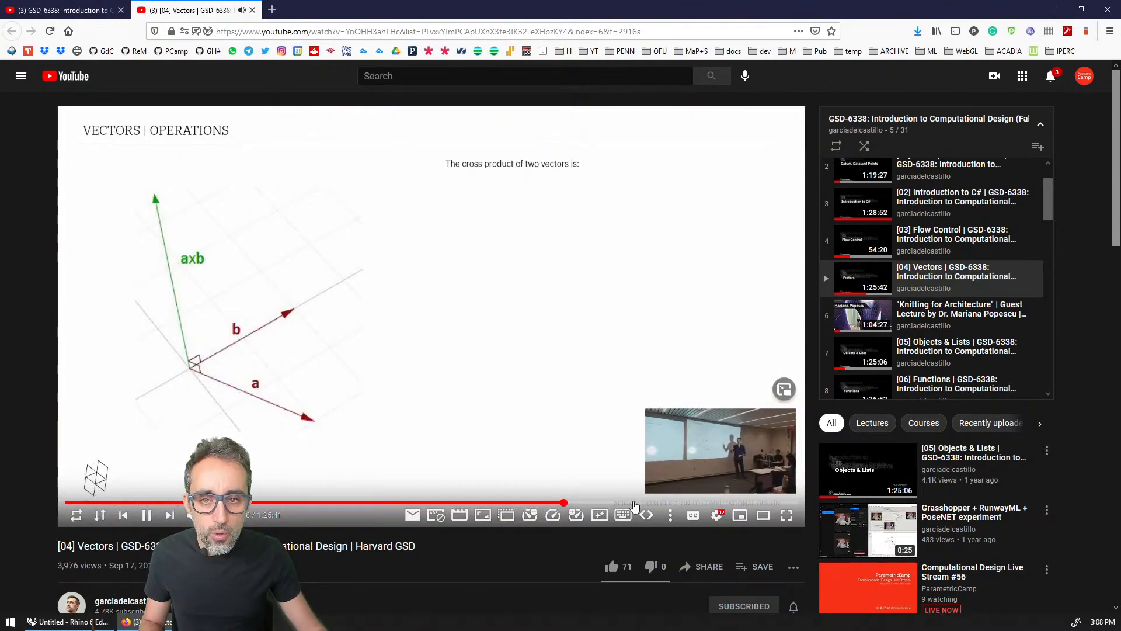
{"action": "left_click", "coordinate": [636, 503]}
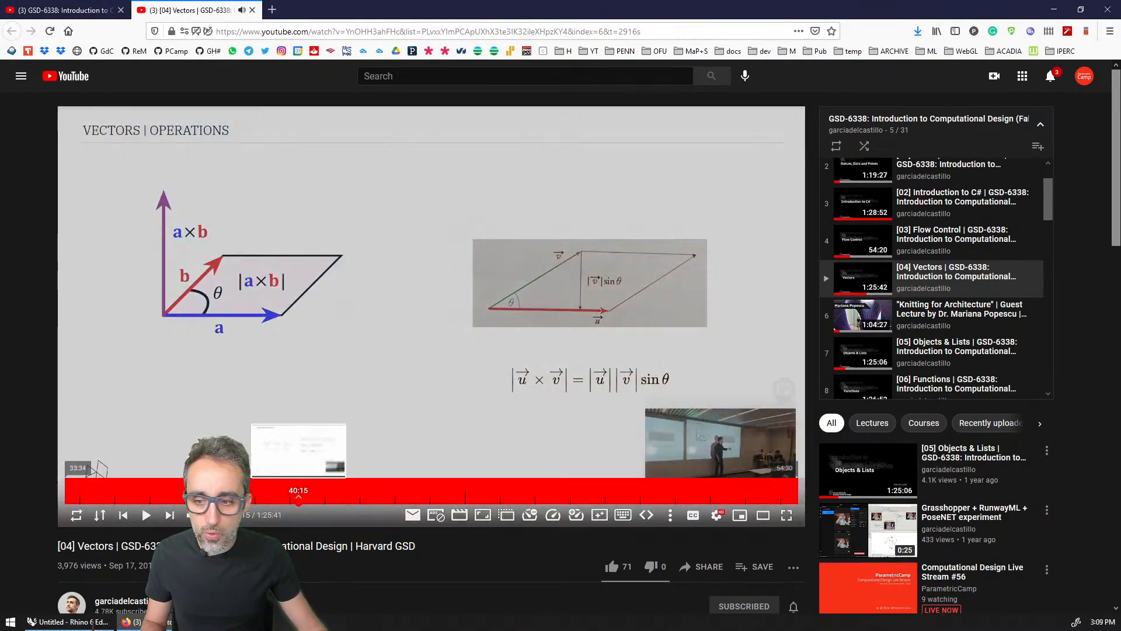
{"action": "left_click", "coordinate": [67, 502]}
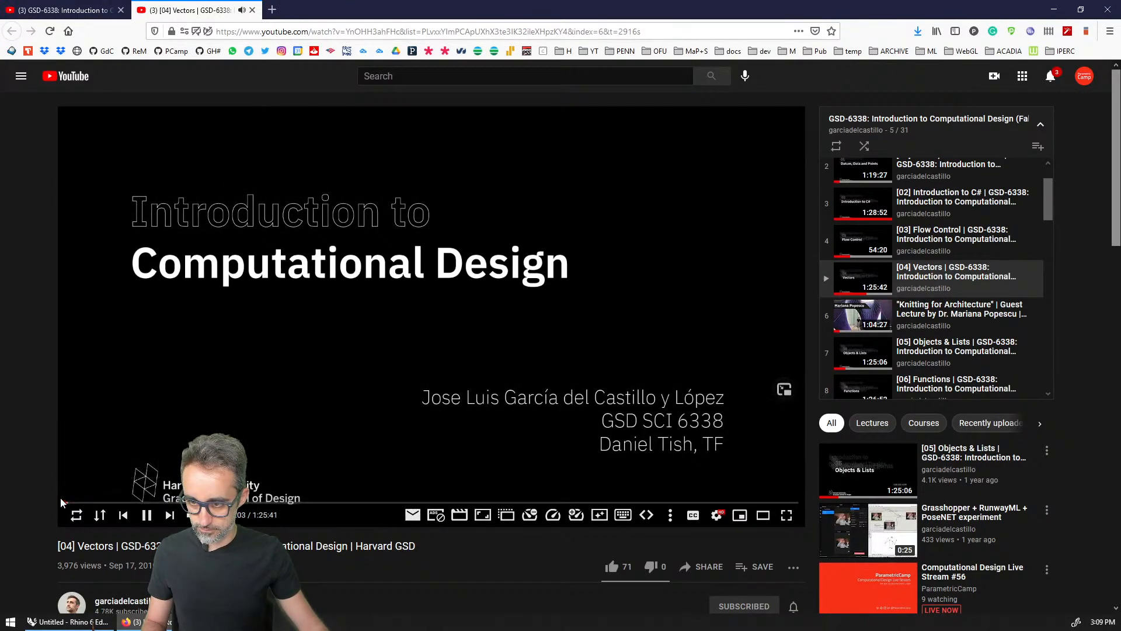
{"action": "key", "text": "Right"}
{"action": "key", "text": "Right"}
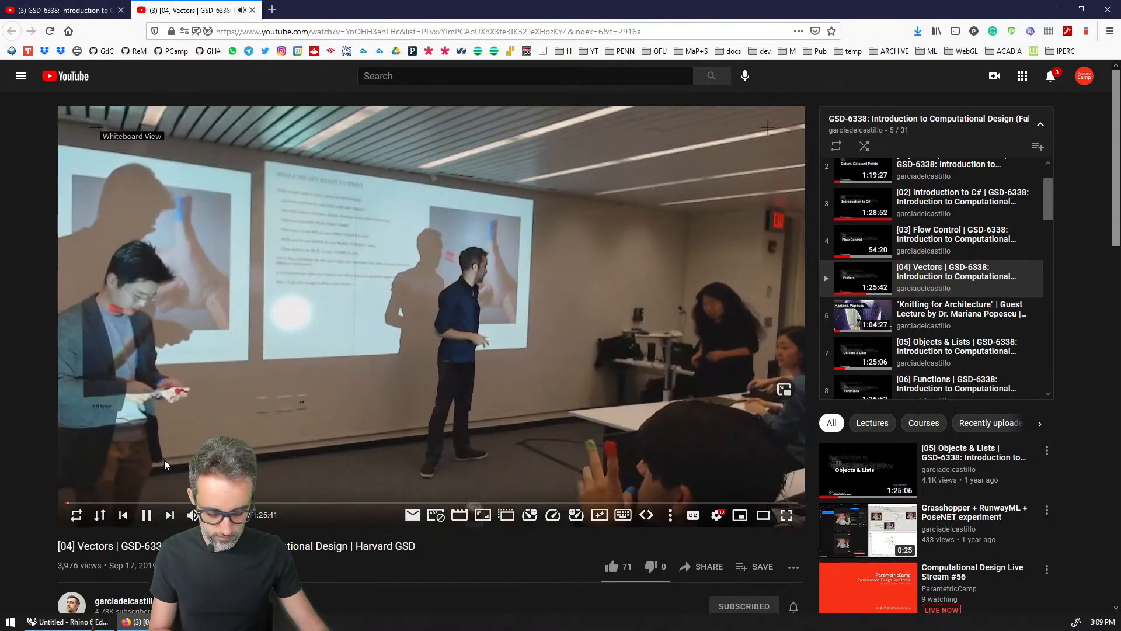
{"action": "key", "text": "Left"}
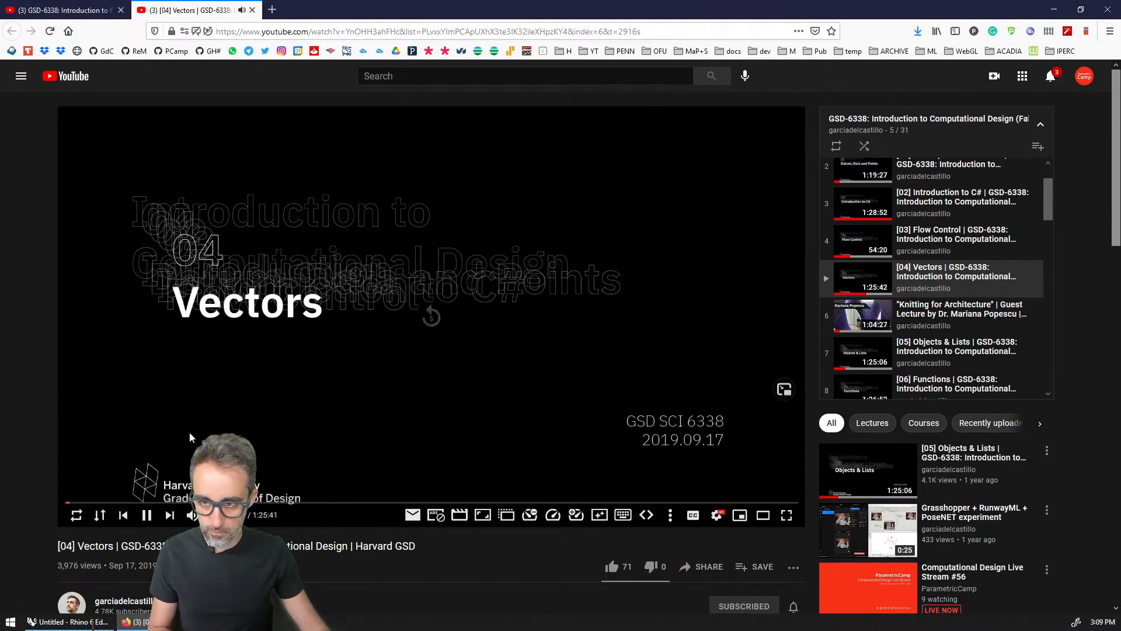
{"action": "key", "text": "space"}
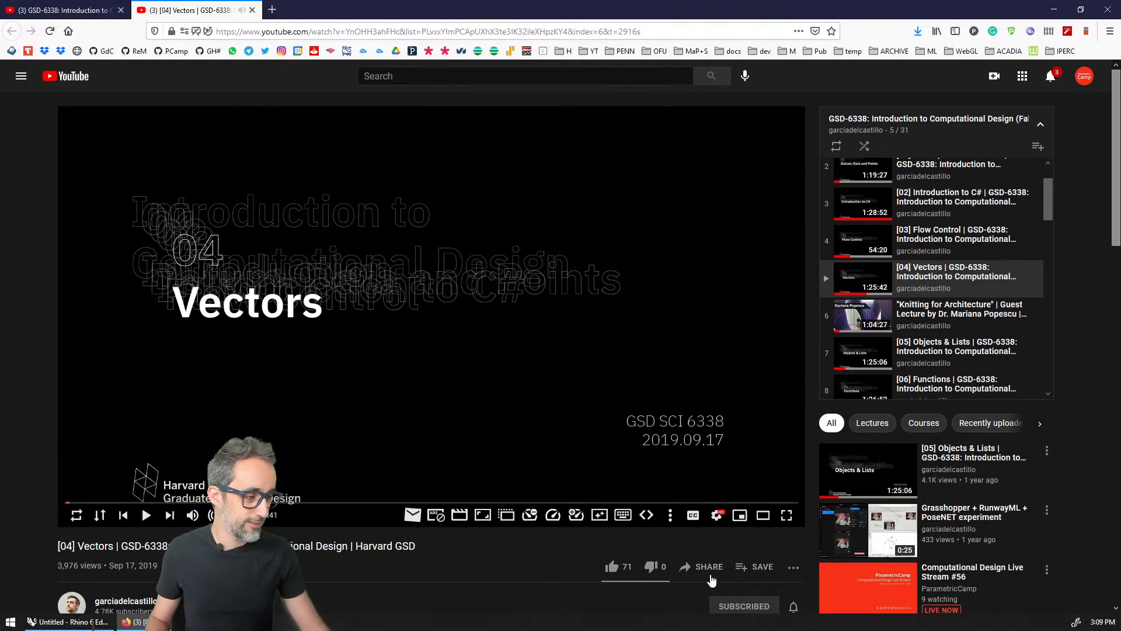
{"action": "scroll", "coordinate": [711, 579], "scroll_direction": "down", "scroll_amount": 1}
{"action": "scroll", "coordinate": [623, 503], "scroll_direction": "up", "scroll_amount": 1}
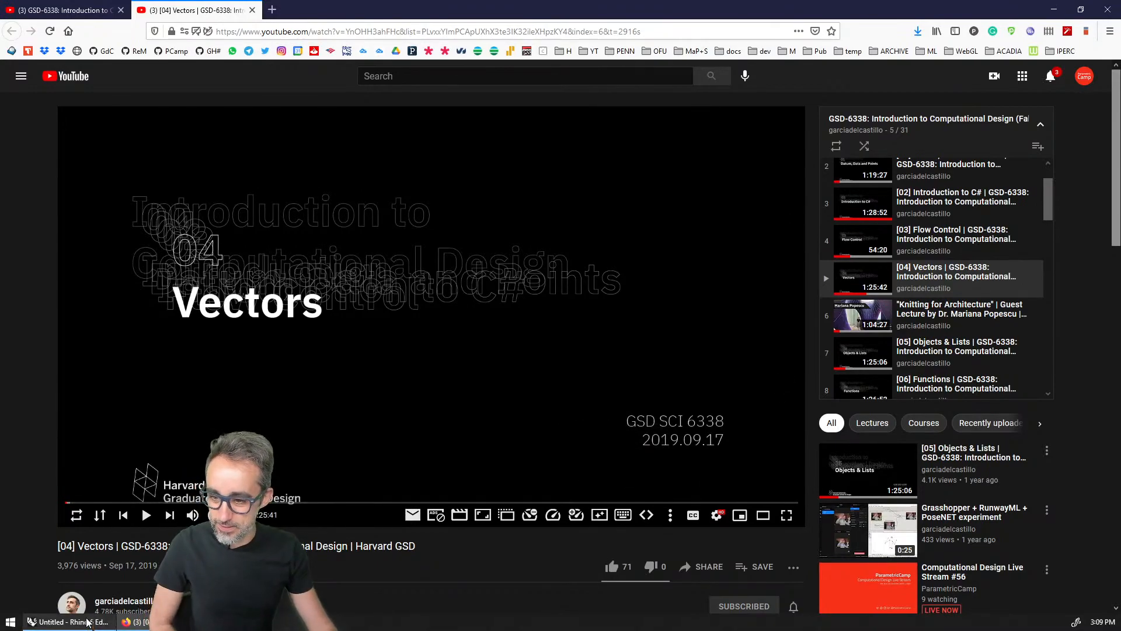
{"action": "left_click", "coordinate": [67, 621]}
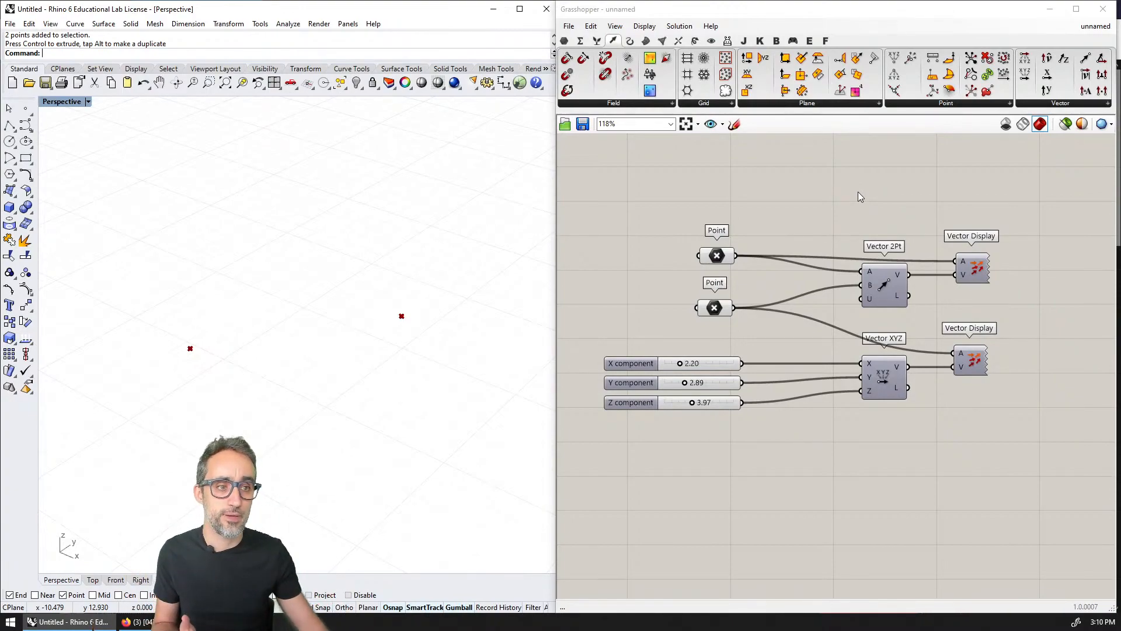
Step: Revisit the lecture playlist in the browser, view its first videos, and minimise the browser to return to Grasshopper
{"action": "left_click", "coordinate": [1046, 106]}
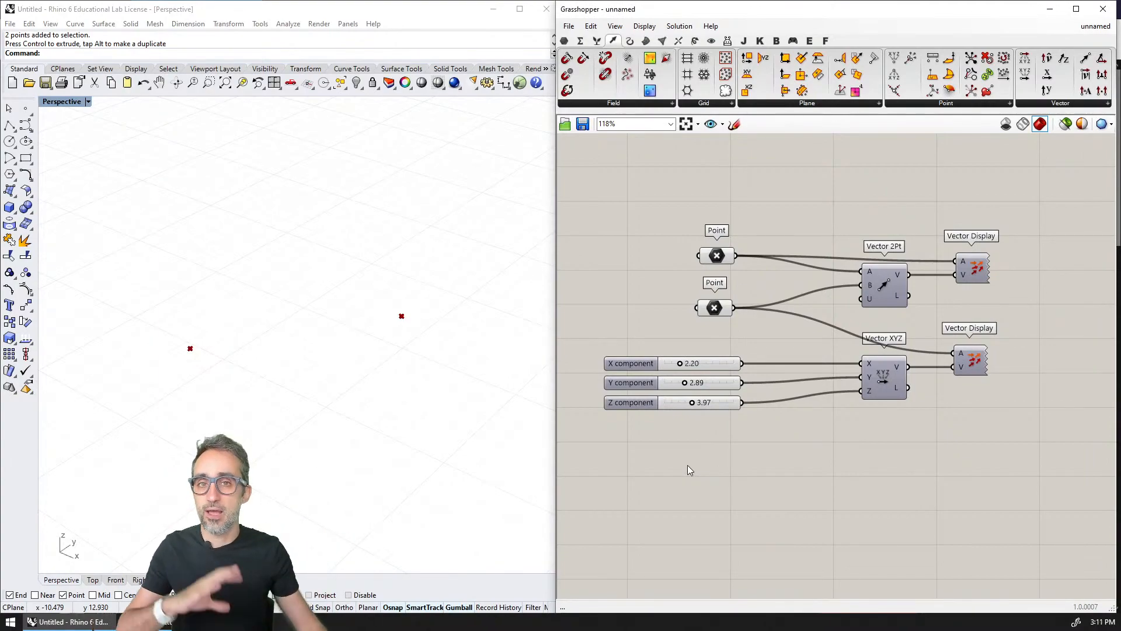
{"action": "key", "text": "alt+Tab"}
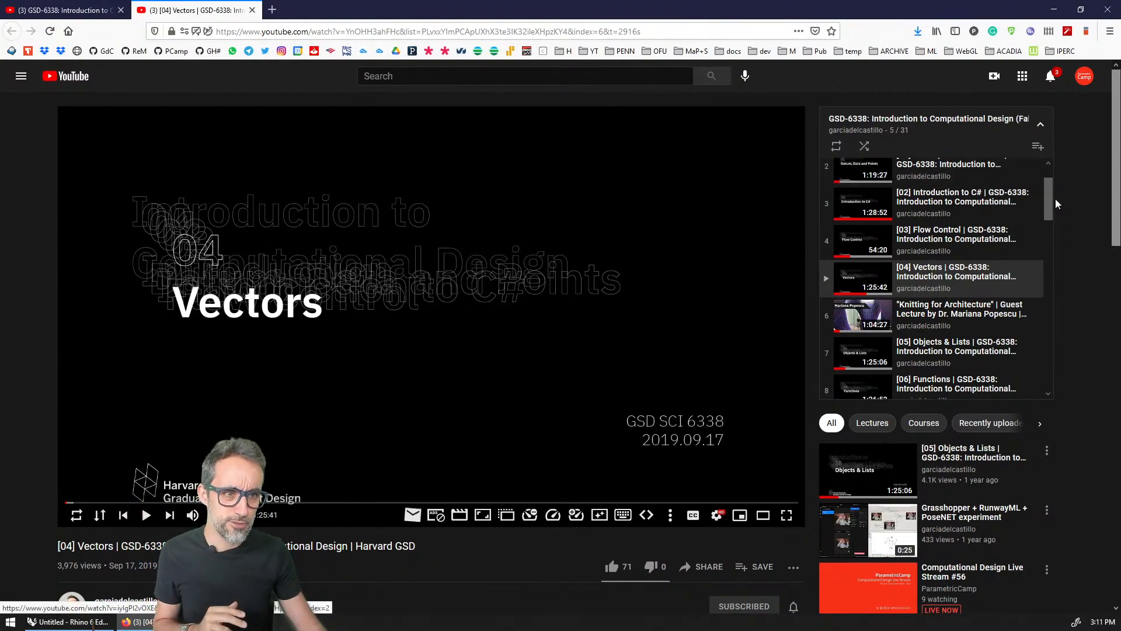
{"action": "scroll", "coordinate": [1050, 193], "scroll_direction": "up", "scroll_amount": 2}
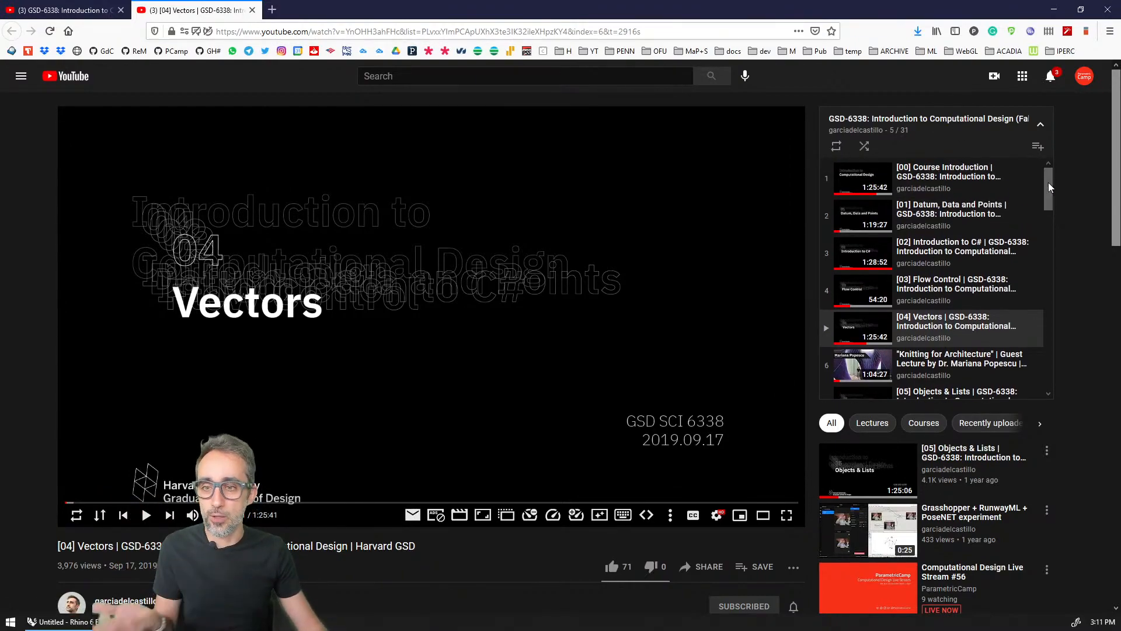
{"action": "left_click", "coordinate": [1054, 9]}
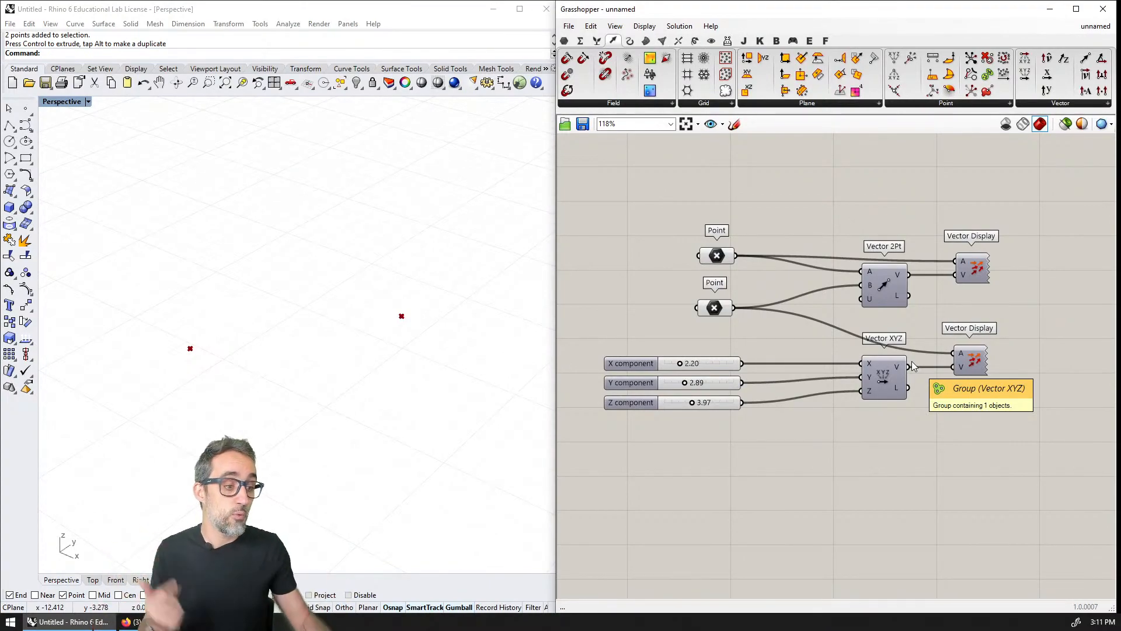
Step: Review the available Vector components and the Maths Operators components
{"action": "left_click", "coordinate": [1067, 104]}
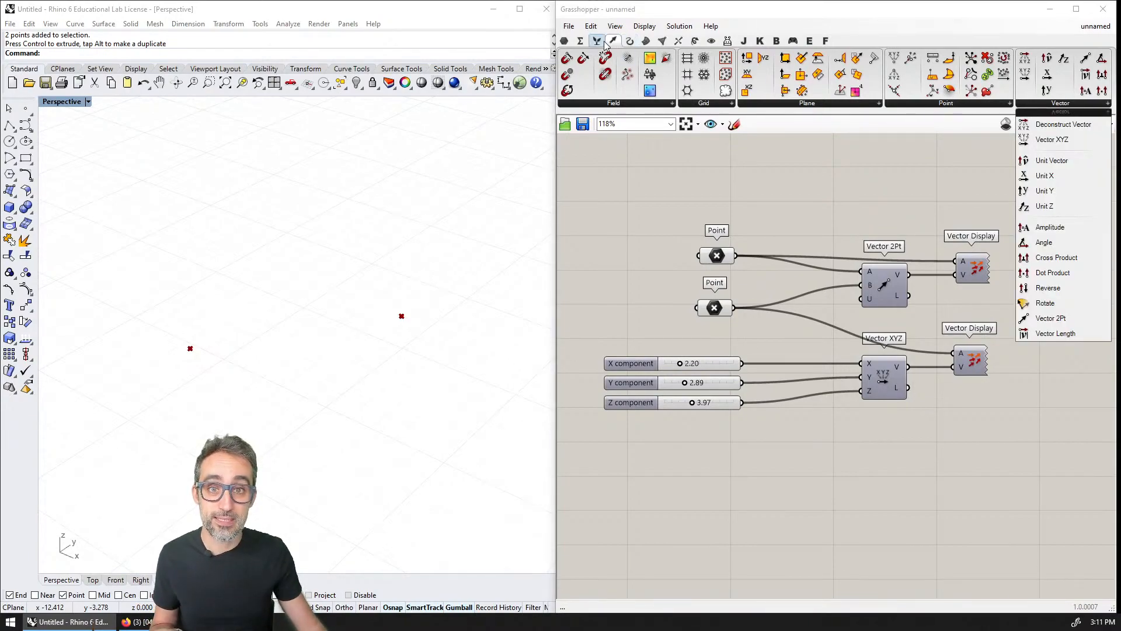
{"action": "left_click", "coordinate": [580, 40]}
{"action": "left_click", "coordinate": [713, 104]}
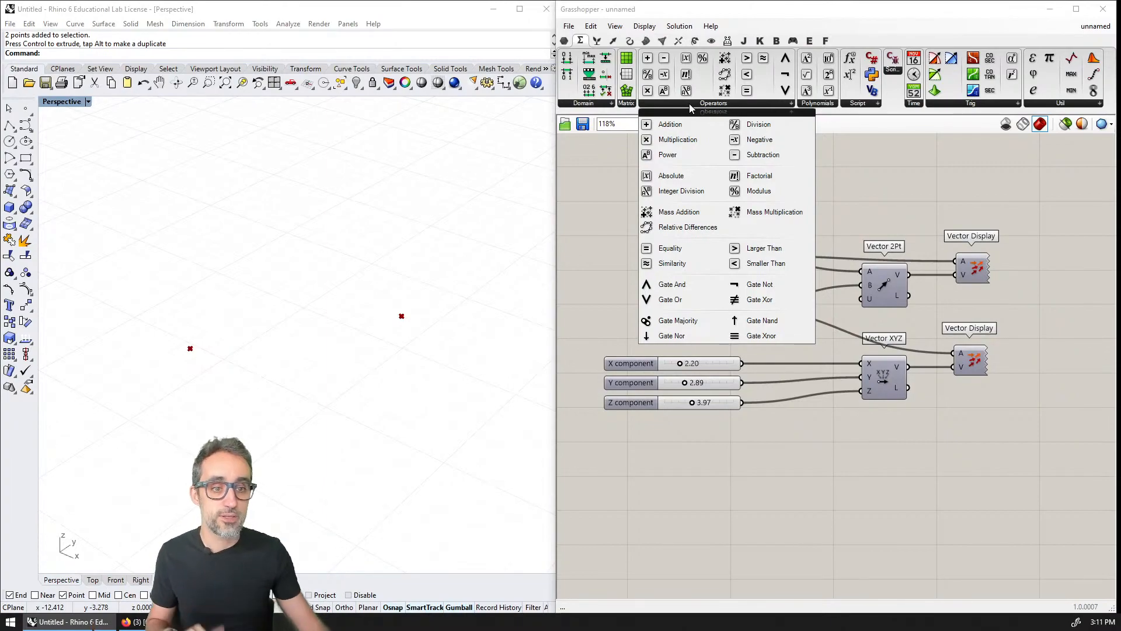
{"action": "right_click_drag", "start_coordinate": [1020, 220], "coordinate": [916, 228]}
{"action": "double_click", "coordinate": [921, 241]}
{"action": "type", "text": "p"}
{"action": "key", "text": "Escape"}
Step: Identify the two referenced points in the viewport and show the preview of the Vector 2Pt vector's display
{"action": "left_click", "coordinate": [611, 261]}
{"action": "left_click", "coordinate": [609, 308]}
{"action": "left_click", "coordinate": [168, 309]}
{"action": "left_click", "coordinate": [190, 348]}
{"action": "left_click", "coordinate": [401, 316]}
{"action": "left_click", "coordinate": [870, 273]}
{"action": "left_click", "coordinate": [863, 268]}
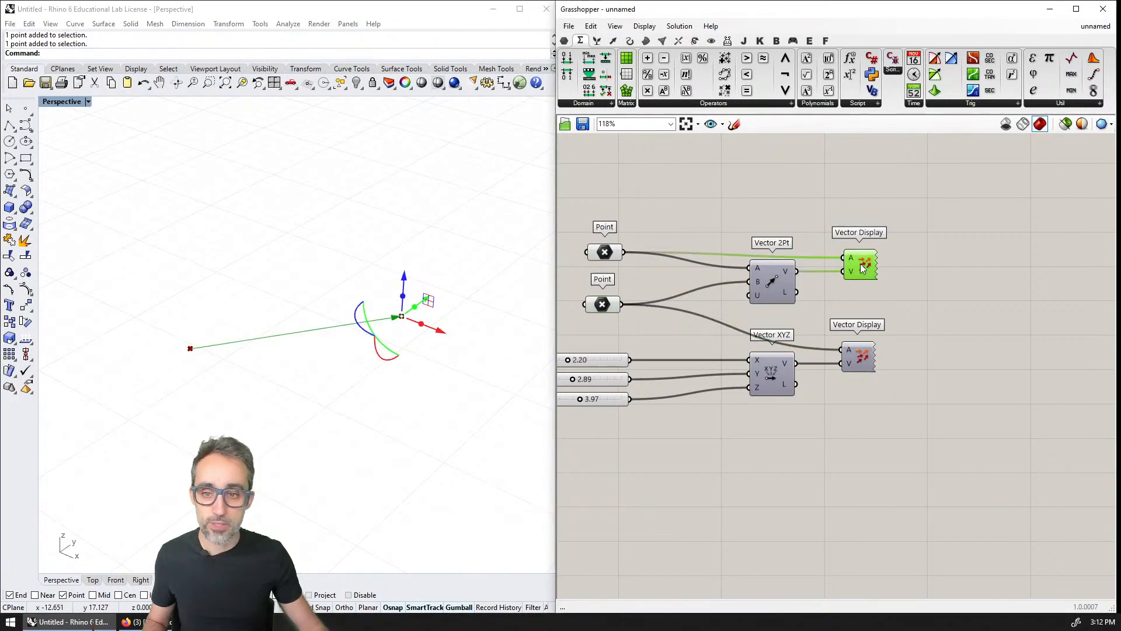
{"action": "left_click", "coordinate": [403, 392]}
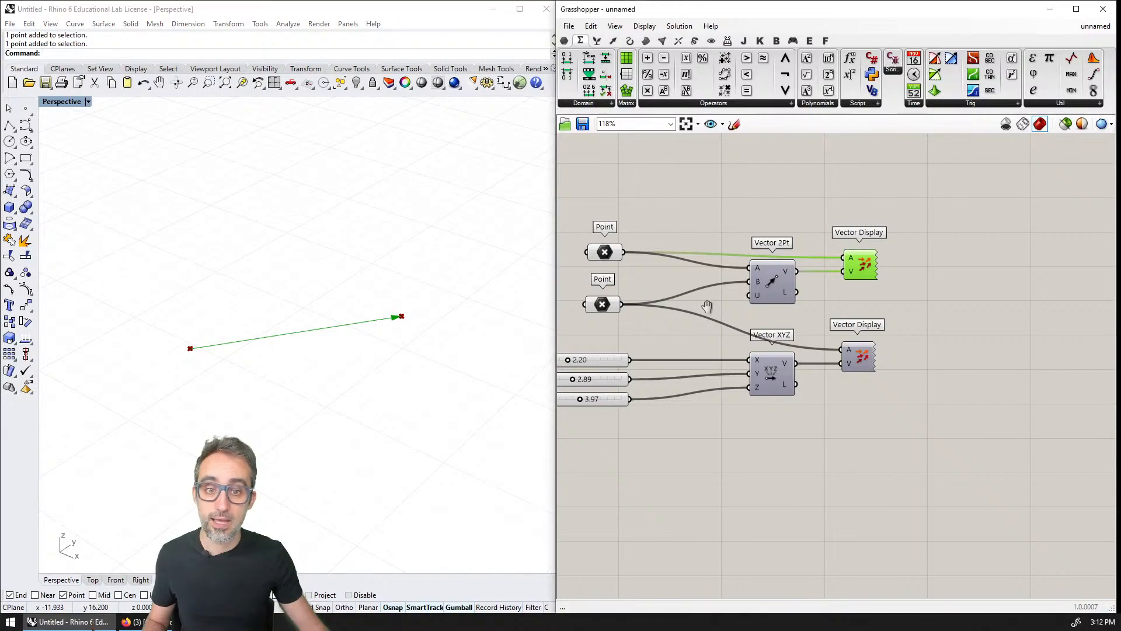
Step: Show the preview of the Vector XYZ vector's display, anchored at the second point
{"action": "right_click_drag", "start_coordinate": [709, 313], "coordinate": [796, 294]}
{"action": "left_click", "coordinate": [858, 347]}
{"action": "scroll", "coordinate": [829, 356], "scroll_direction": "up", "scroll_amount": 2}
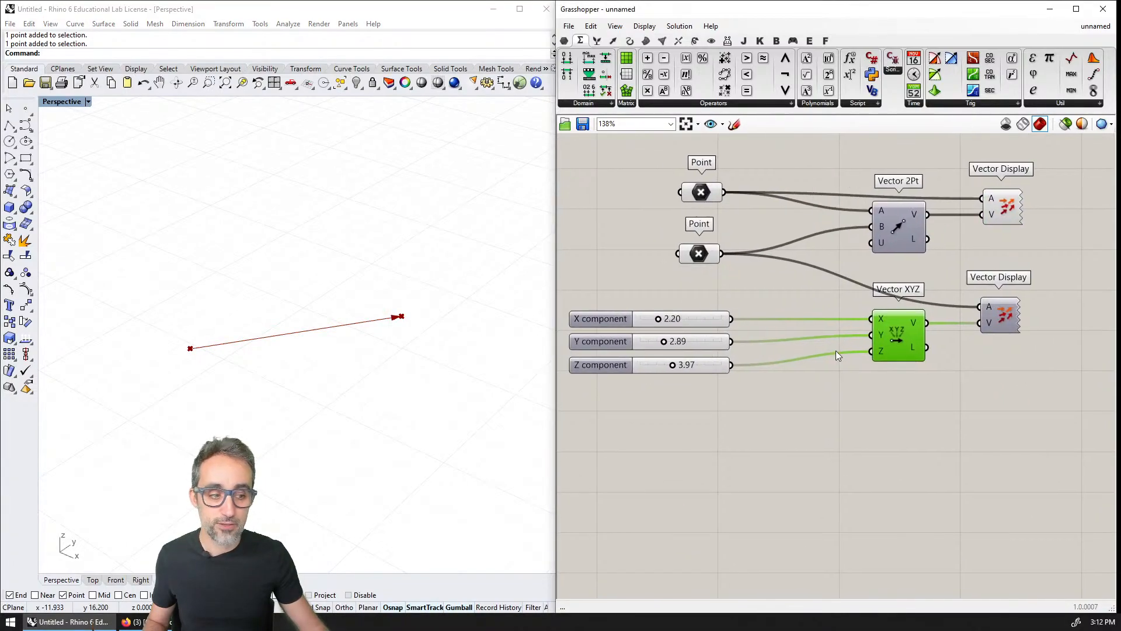
{"action": "scroll", "coordinate": [835, 350], "scroll_direction": "down", "scroll_amount": 1}
{"action": "scroll", "coordinate": [824, 348], "scroll_direction": "up", "scroll_amount": 1}
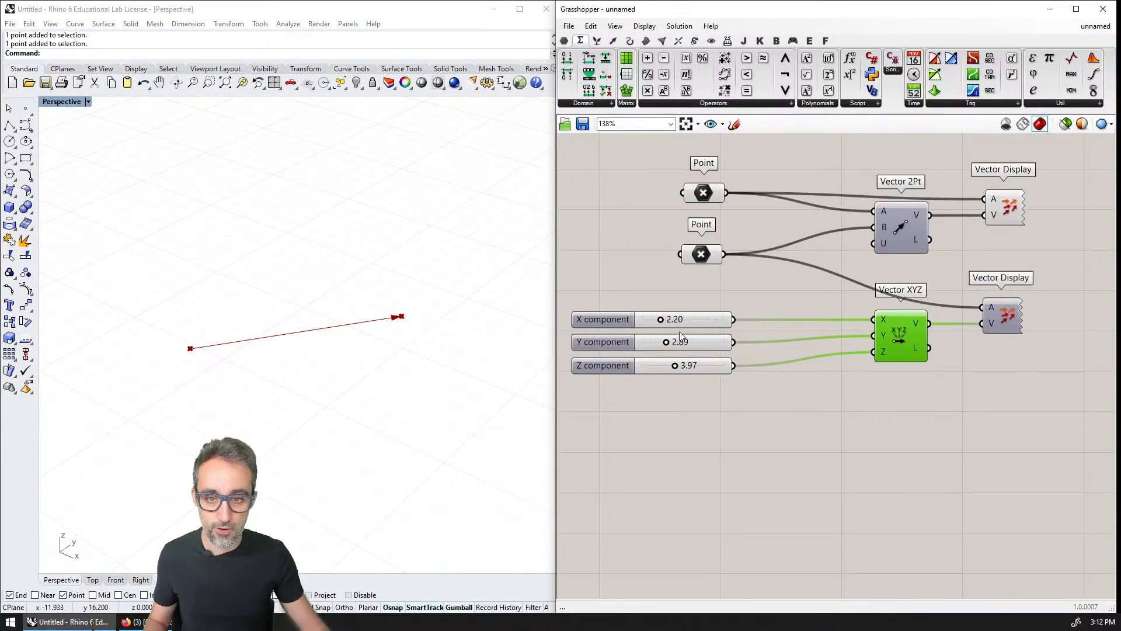
{"action": "right_click_drag", "start_coordinate": [915, 361], "coordinate": [882, 371]}
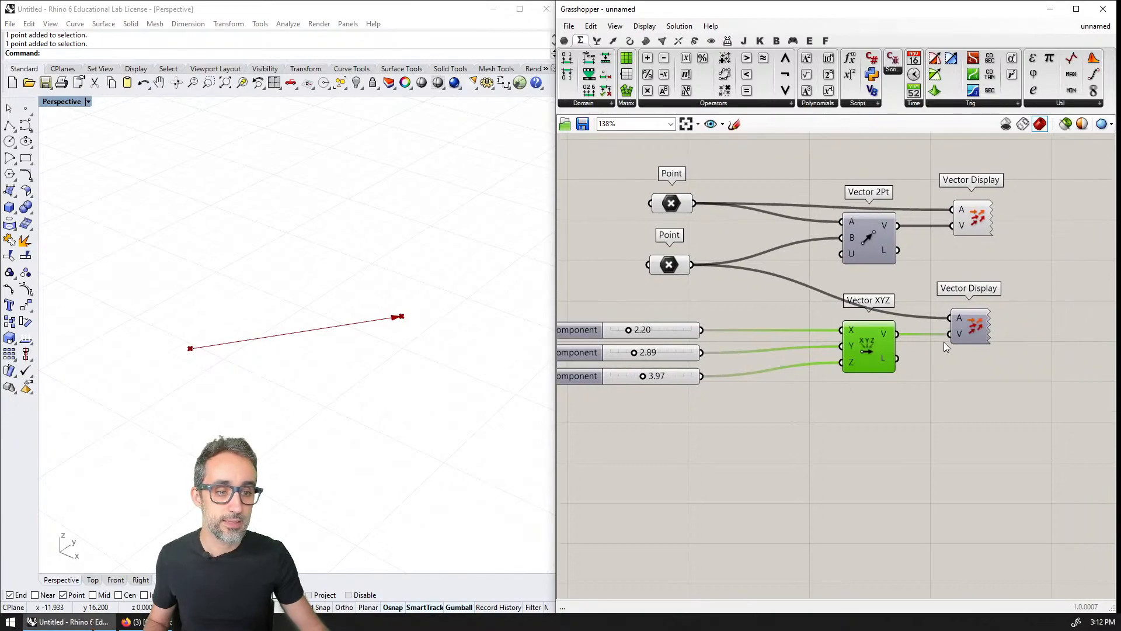
{"action": "left_click", "coordinate": [977, 324]}
{"action": "left_click", "coordinate": [404, 334]}
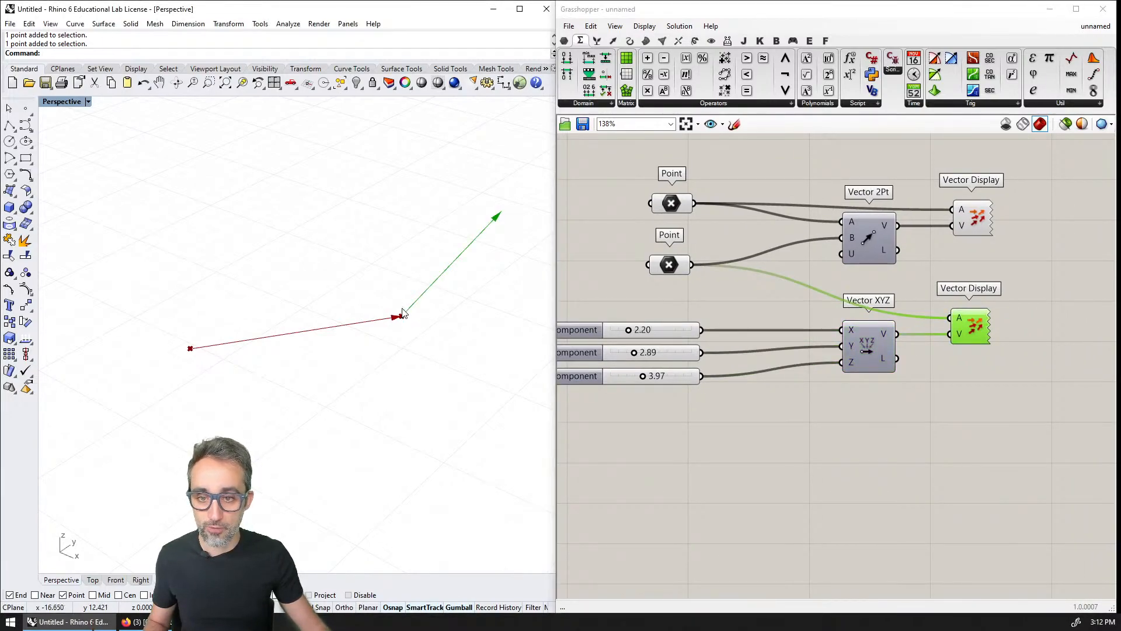
Step: Add a Panel beside the two Vector Displays
{"action": "right_click_drag", "start_coordinate": [986, 268], "coordinate": [897, 281]}
{"action": "scroll", "coordinate": [985, 271], "scroll_direction": "down", "scroll_amount": 2}
{"action": "double_click", "coordinate": [946, 264]}
{"action": "type", "text": "panel"}
{"action": "key", "text": "Return"}
{"action": "scroll", "coordinate": [904, 290], "scroll_direction": "up", "scroll_amount": 2}
{"action": "left_click_drag", "start_coordinate": [904, 291], "coordinate": [944, 252]}
Step: Connect both the Vector 2Pt and Vector XYZ vectors to the widened panel, and move it slightly upward
{"action": "left_click_drag", "start_coordinate": [705, 277], "coordinate": [940, 297]}
{"action": "left_click_drag", "start_coordinate": [1026, 314], "coordinate": [1085, 315]}
{"action": "left_click_drag", "start_coordinate": [706, 385], "coordinate": [896, 285]}
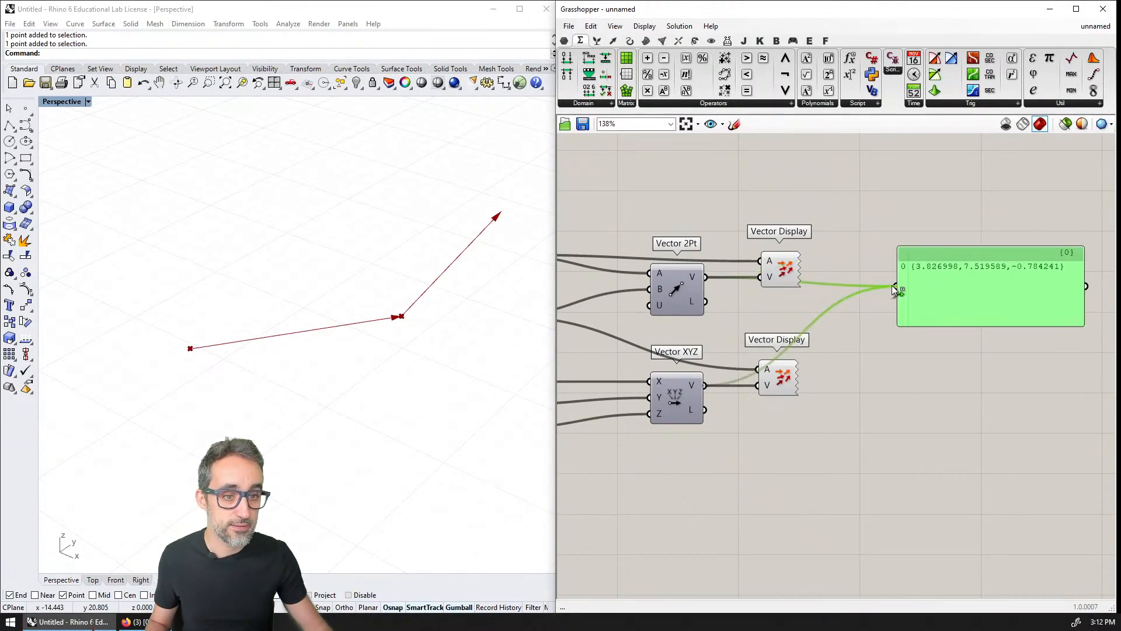
{"action": "scroll", "coordinate": [966, 348], "scroll_direction": "up", "scroll_amount": 2}
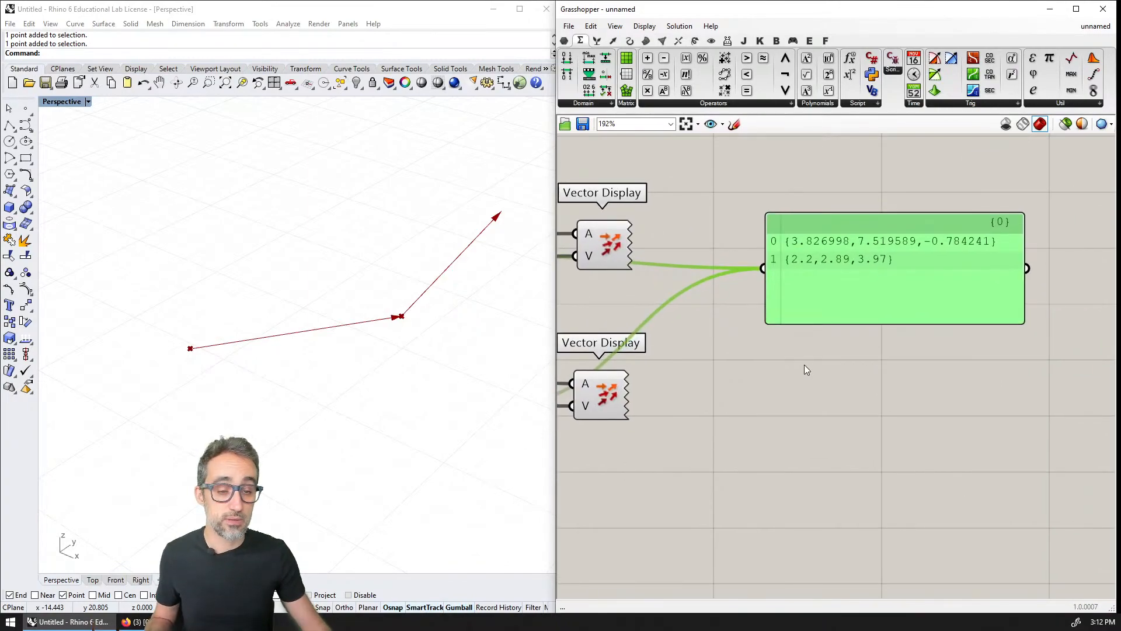
{"action": "right_click_drag", "start_coordinate": [804, 364], "coordinate": [882, 397]}
{"action": "scroll", "coordinate": [882, 398], "scroll_direction": "down", "scroll_amount": 1}
{"action": "left_click_drag", "start_coordinate": [908, 322], "coordinate": [913, 284]}
{"action": "right_click_drag", "start_coordinate": [752, 367], "coordinate": [825, 348]}
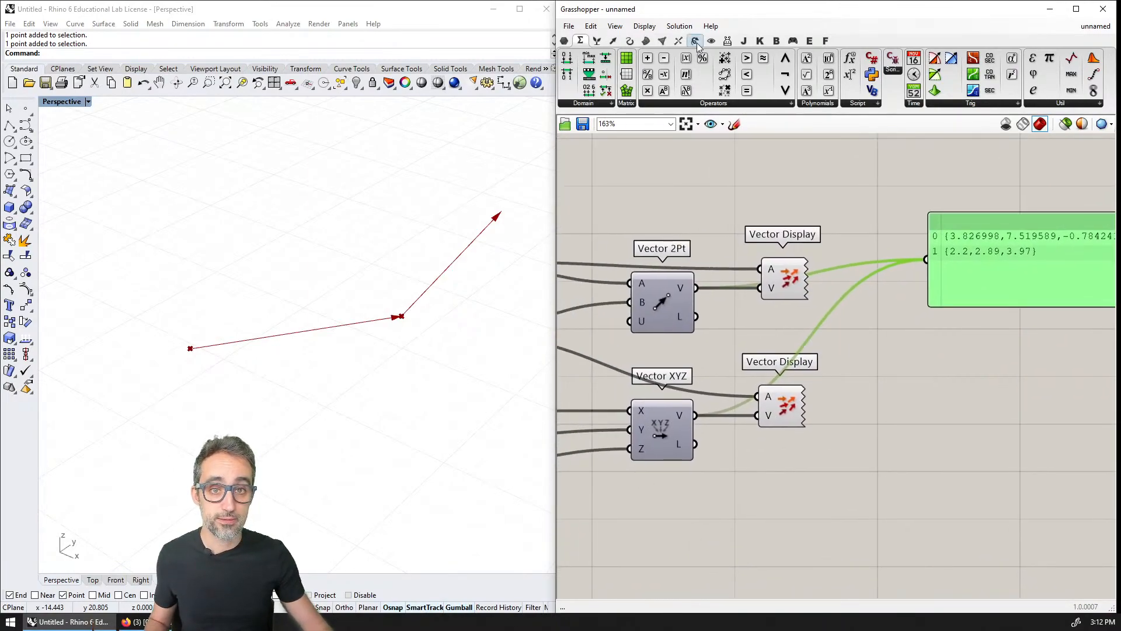
Step: Add an Addition component below the panel, connecting the Vector 2Pt vector to A and the Vector XYZ vector to B
{"action": "left_click", "coordinate": [751, 106]}
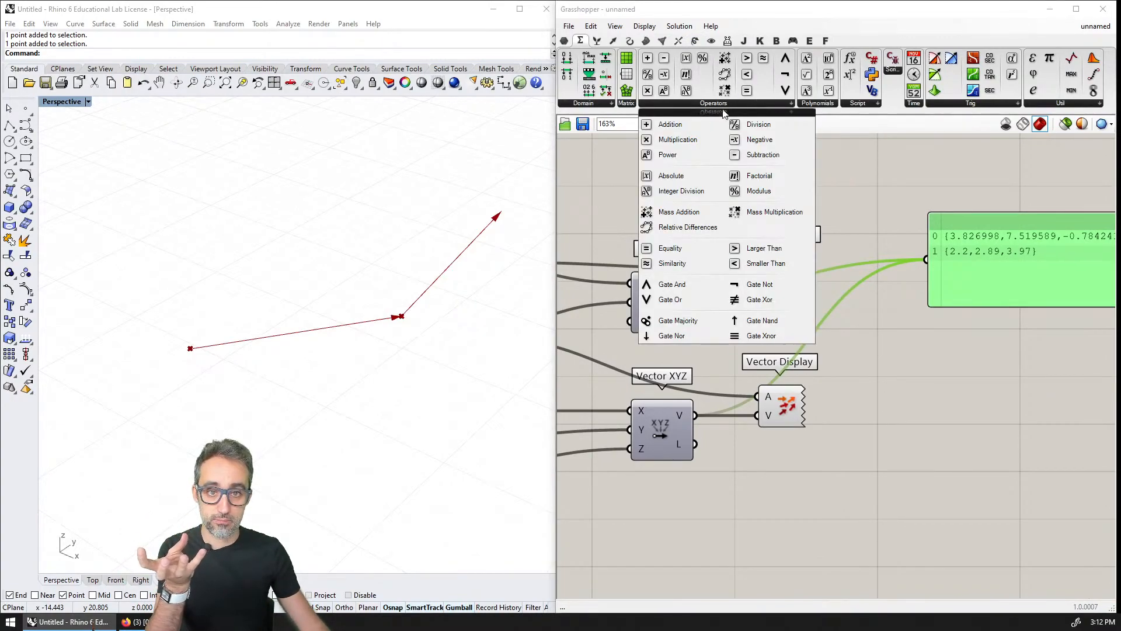
{"action": "left_click_drag", "start_coordinate": [680, 120], "coordinate": [893, 365]}
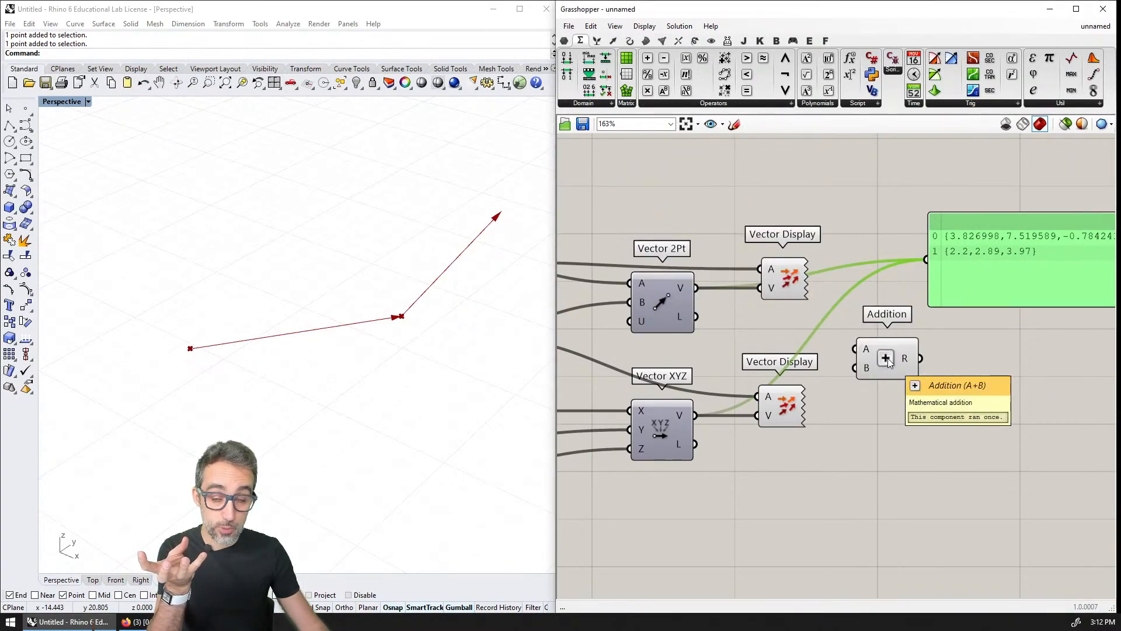
{"action": "left_click", "coordinate": [906, 364]}
{"action": "left_click_drag", "start_coordinate": [697, 288], "coordinate": [883, 357]}
{"action": "left_click_drag", "start_coordinate": [696, 415], "coordinate": [874, 370]}
{"action": "right_click_drag", "start_coordinate": [951, 384], "coordinate": [754, 389]}
Step: Connect the Addition result to the panel as an additional input and compare it with the two source vectors
{"action": "left_click_drag", "start_coordinate": [742, 365], "coordinate": [728, 274]}
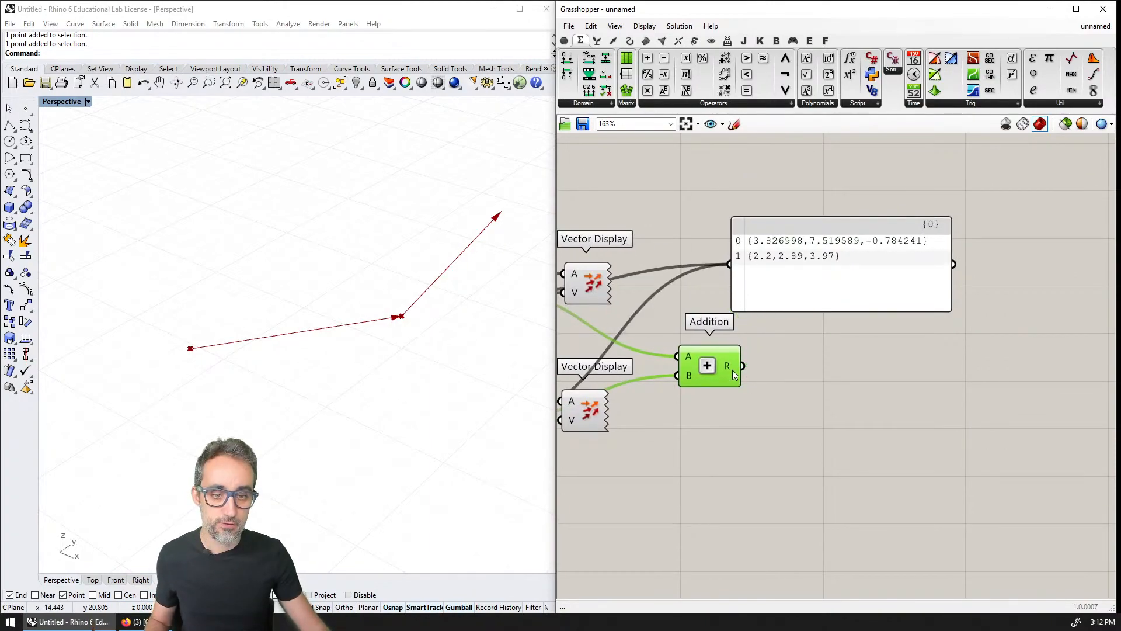
{"action": "left_click_drag", "start_coordinate": [742, 366], "coordinate": [729, 264], "text": "shift"}
{"action": "scroll", "coordinate": [765, 334], "scroll_direction": "down", "scroll_amount": 1}
{"action": "scroll", "coordinate": [765, 334], "scroll_direction": "up", "scroll_amount": 3}
{"action": "left_click", "coordinate": [755, 325]}
{"action": "right_click_drag", "start_coordinate": [751, 376], "coordinate": [777, 381]}
{"action": "left_click", "coordinate": [776, 381]}
{"action": "scroll", "coordinate": [776, 381], "scroll_direction": "down", "scroll_amount": 1}
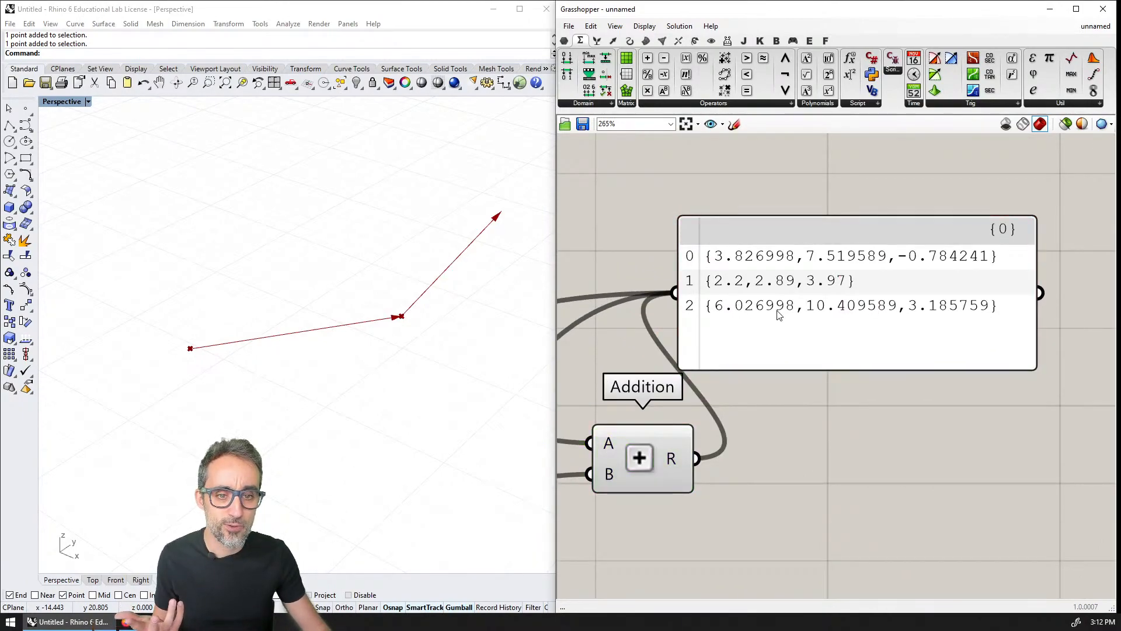
{"action": "left_click_drag", "start_coordinate": [730, 273], "coordinate": [727, 276]}
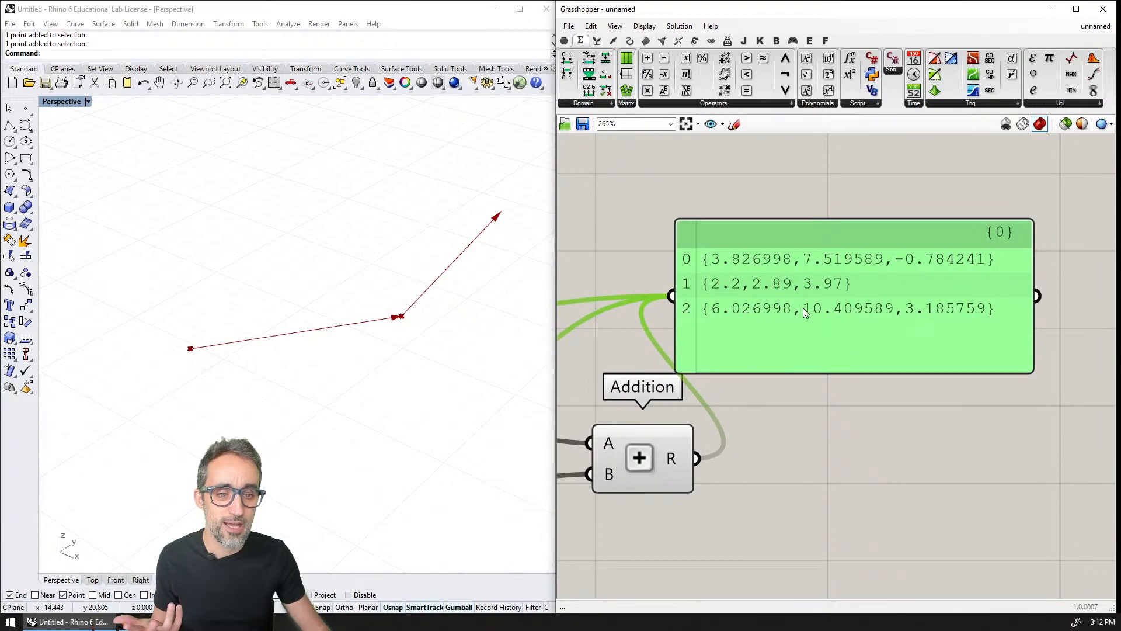
Step: Move the results panel up and away from the Addition component to free space beside it
{"action": "left_click", "coordinate": [853, 413]}
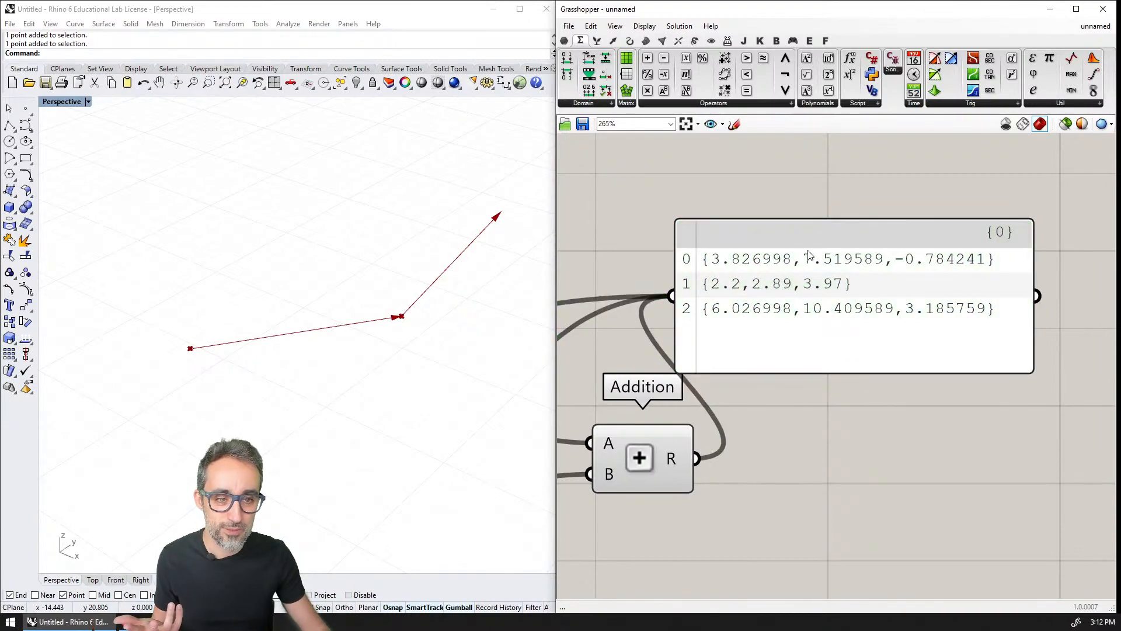
{"action": "left_click_drag", "start_coordinate": [801, 255], "coordinate": [825, 246]}
{"action": "left_click", "coordinate": [967, 416]}
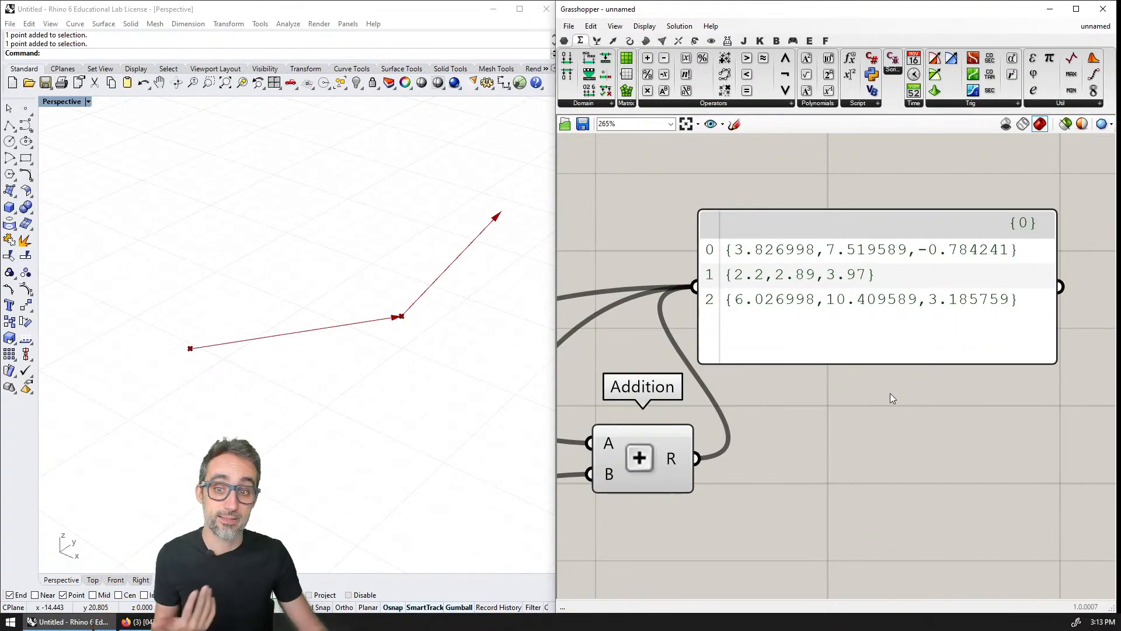
{"action": "scroll", "coordinate": [881, 391], "scroll_direction": "down", "scroll_amount": 3}
{"action": "right_click_drag", "start_coordinate": [881, 391], "coordinate": [923, 338]}
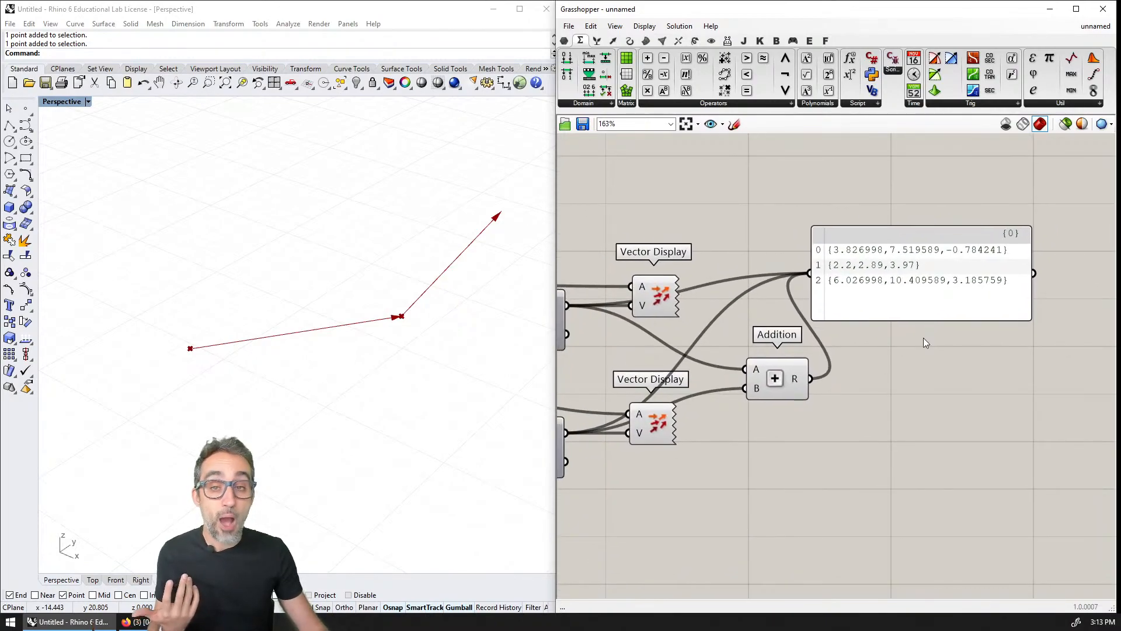
{"action": "left_click_drag", "start_coordinate": [899, 274], "coordinate": [936, 224]}
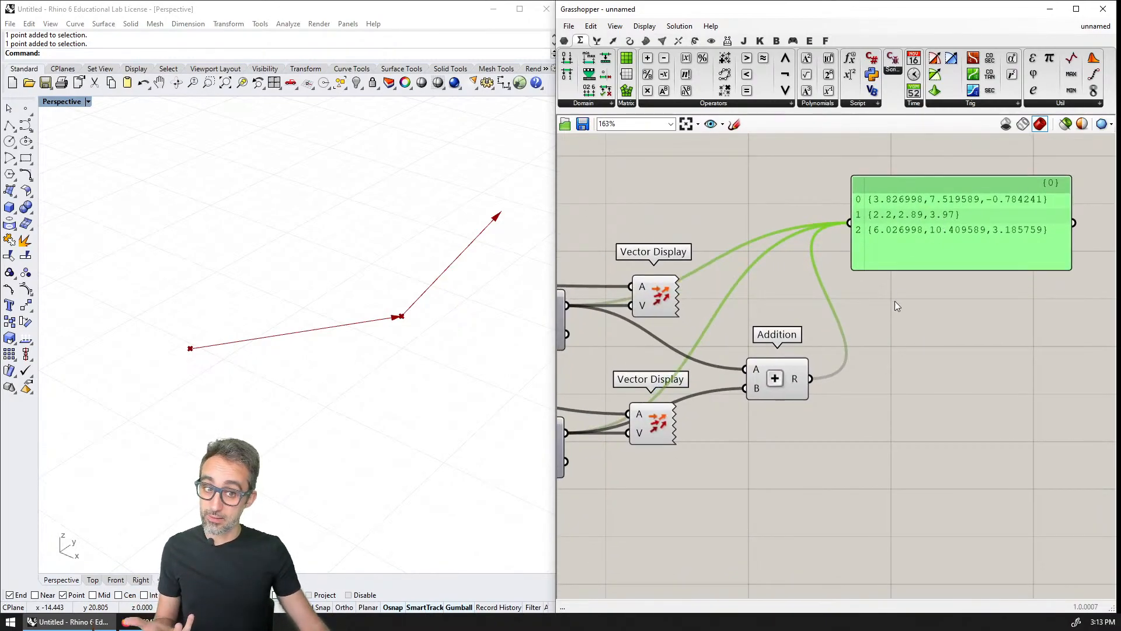
{"action": "scroll", "coordinate": [896, 298], "scroll_direction": "down", "scroll_amount": 1}
{"action": "right_click_drag", "start_coordinate": [895, 298], "coordinate": [934, 291]}
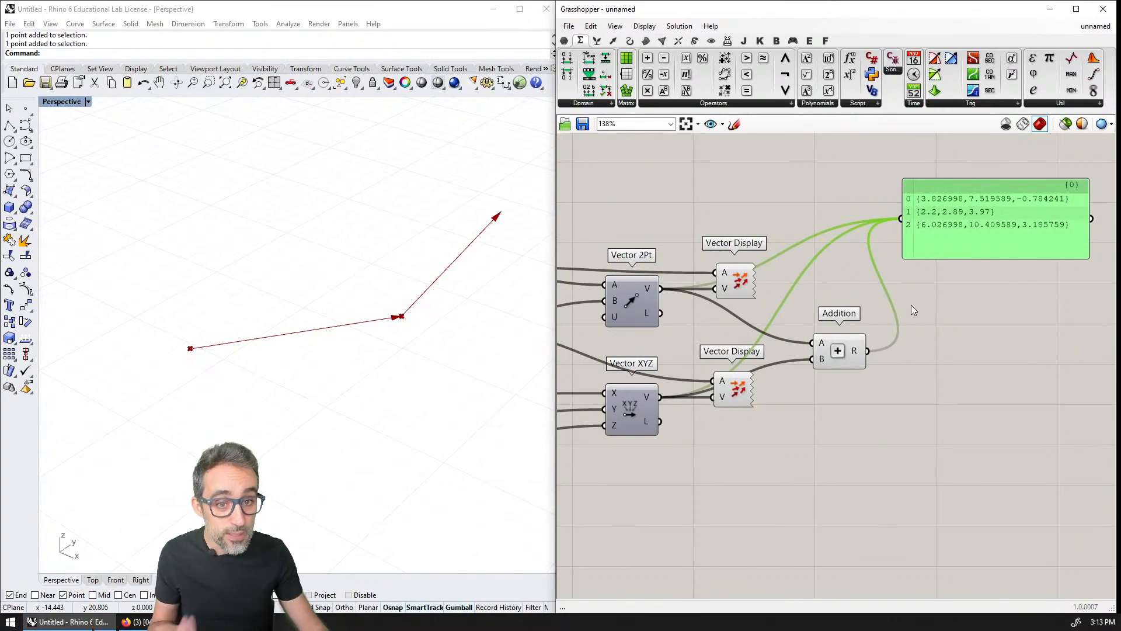
{"action": "left_click", "coordinate": [863, 358]}
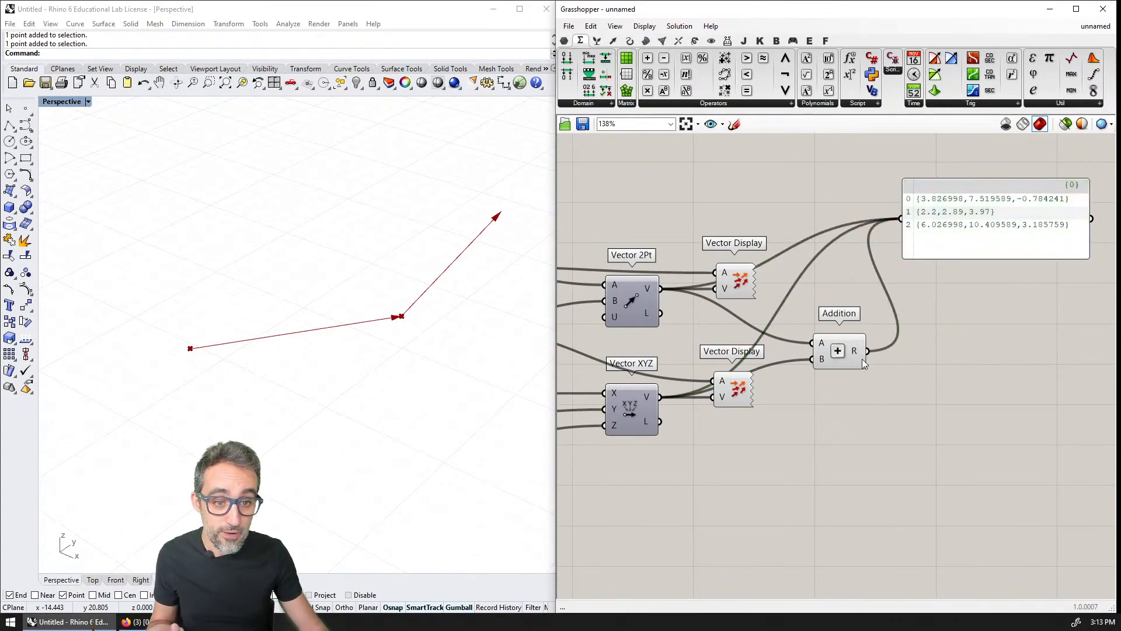
Step: Add a Vector Display beside the Addition component and connect the Addition result to its V input
{"action": "double_click", "coordinate": [958, 308]}
{"action": "type", "text": "vector dis"}
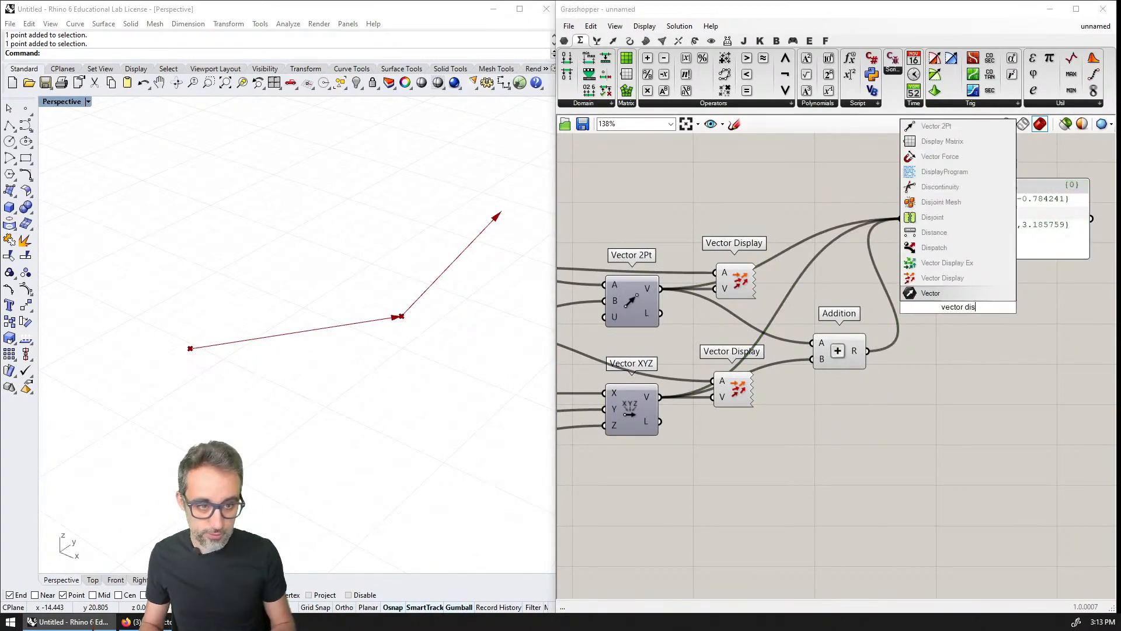
{"action": "left_click", "coordinate": [940, 278]}
{"action": "left_click_drag", "start_coordinate": [957, 304], "coordinate": [961, 331]}
{"action": "left_click_drag", "start_coordinate": [868, 351], "coordinate": [940, 343]}
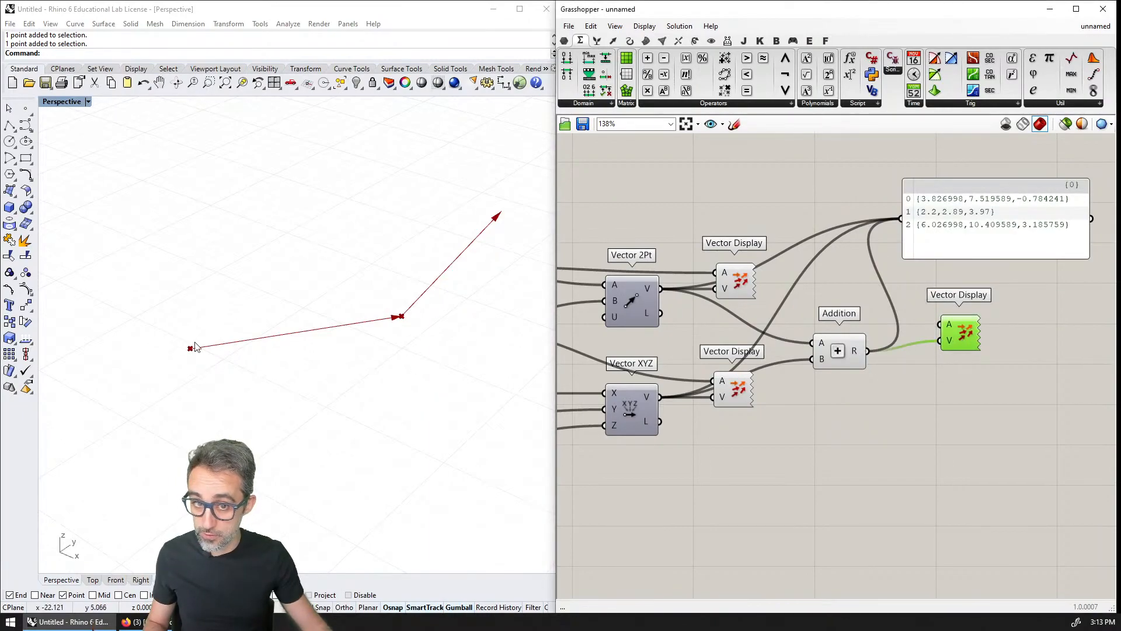
Step: Connect the first Point to the A input of the Addition's Vector Display to anchor the sum vector there
{"action": "right_click_drag", "start_coordinate": [612, 301], "coordinate": [701, 299]}
{"action": "scroll", "coordinate": [719, 300], "scroll_direction": "down", "scroll_amount": 3}
{"action": "left_click_drag", "start_coordinate": [616, 261], "coordinate": [965, 303]}
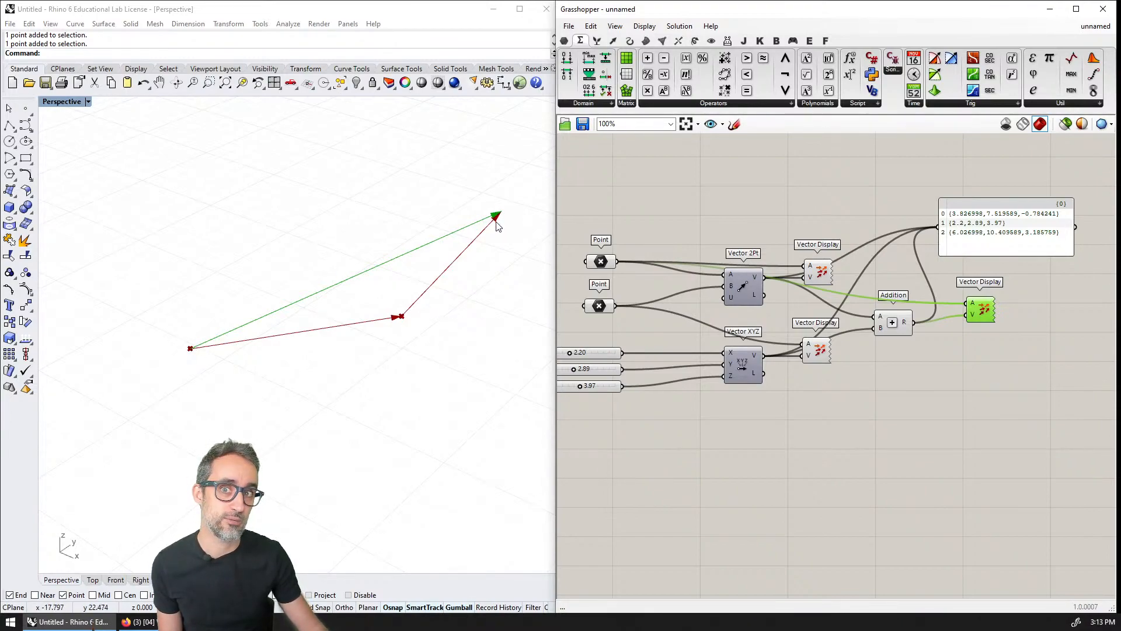
{"action": "right_click_drag", "start_coordinate": [466, 283], "coordinate": [396, 275]}
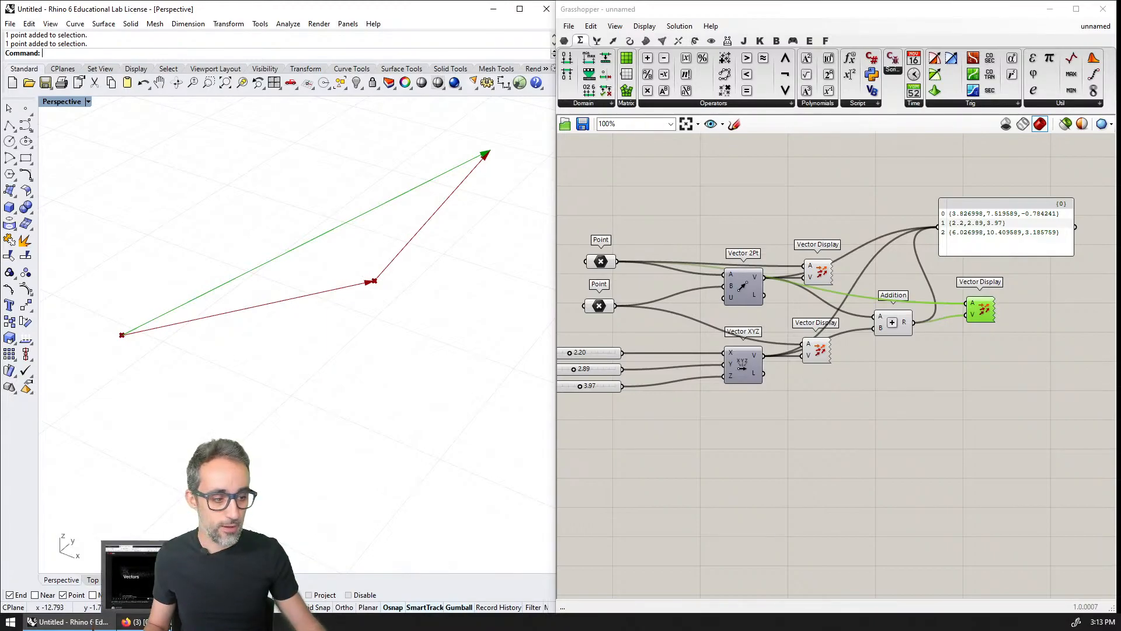
Step: Bring up the "[04] Vectors" lecture video on YouTube in the browser, and return to Grasshopper
{"action": "left_click", "coordinate": [153, 621]}
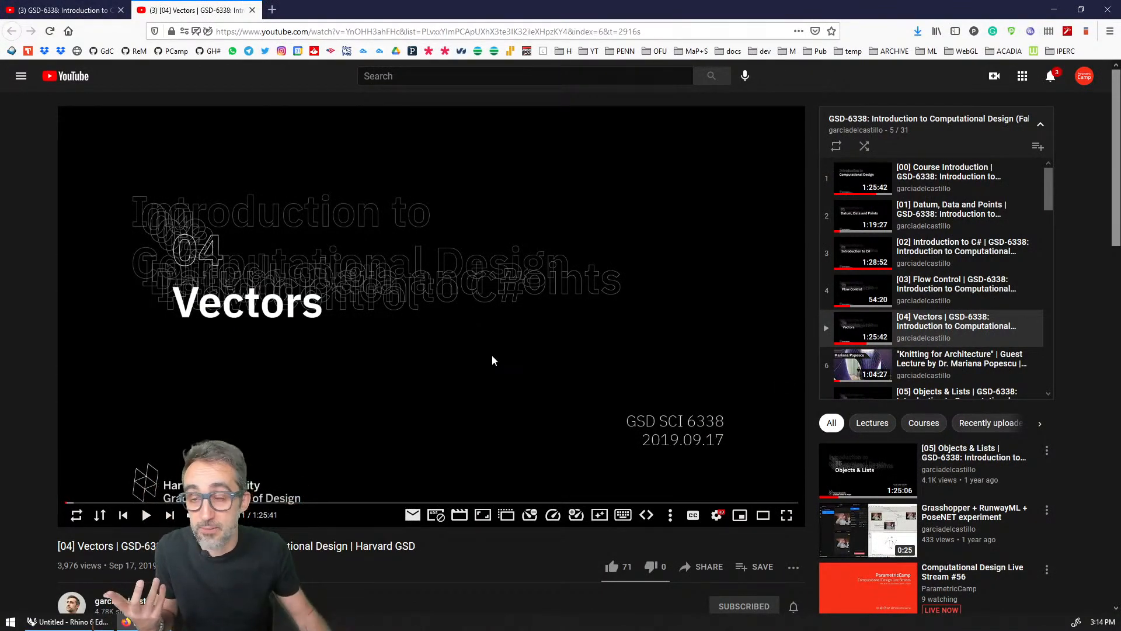
{"action": "left_click", "coordinate": [1050, 5]}
{"action": "right_click_drag", "start_coordinate": [846, 419], "coordinate": [884, 405]}
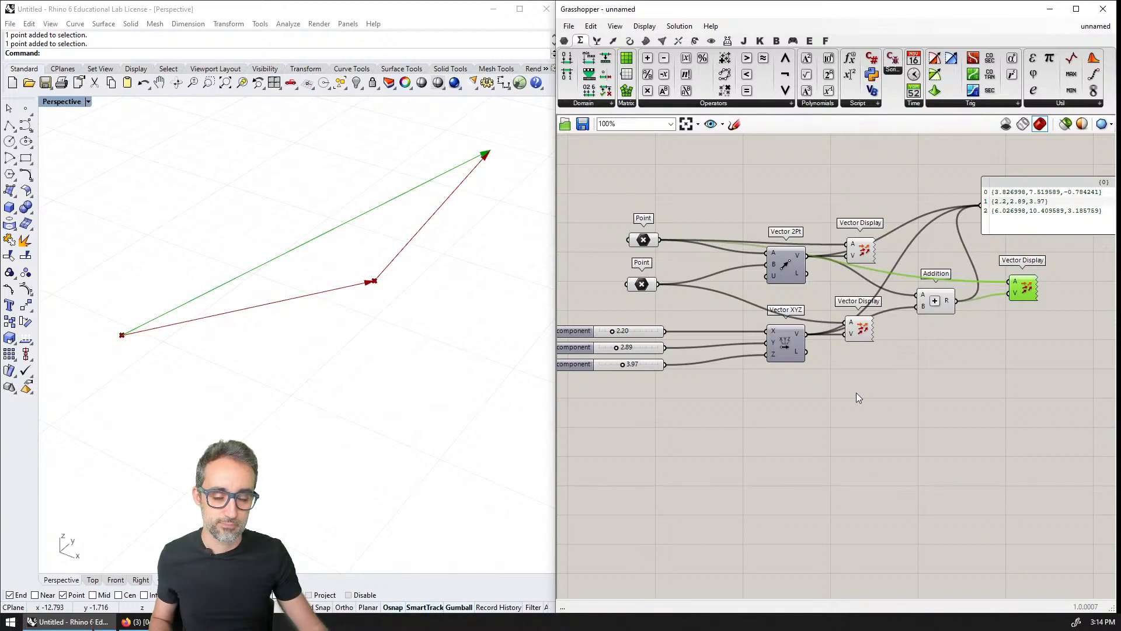
{"action": "right_click_drag", "start_coordinate": [850, 396], "coordinate": [887, 384]}
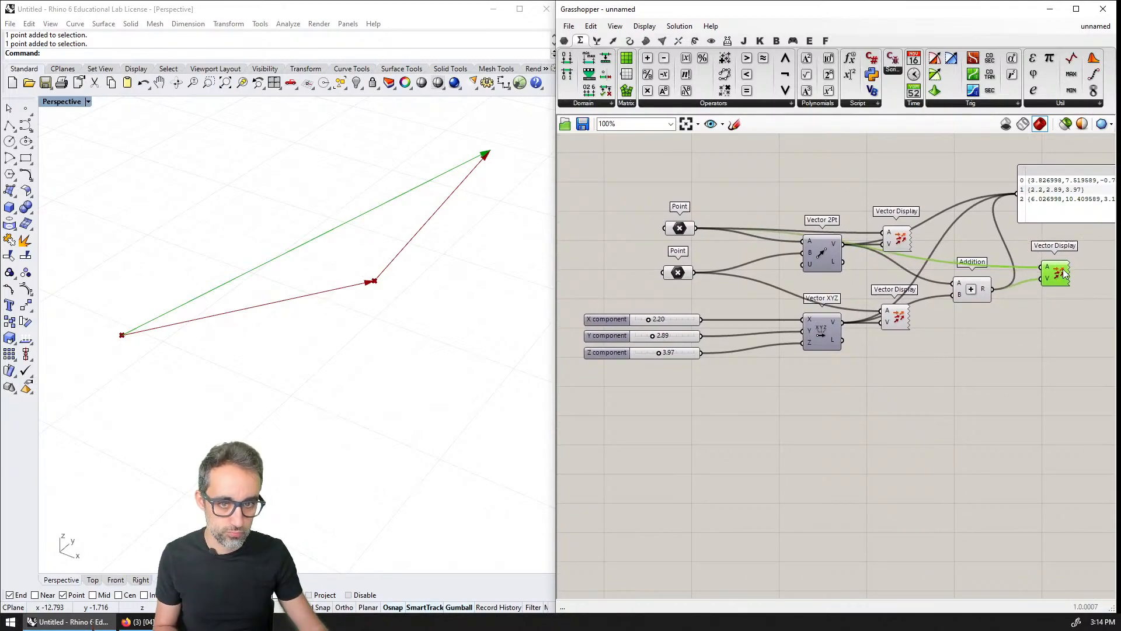
Step: Disable the preview of the vector addition example's Vector Displays
{"action": "left_click", "coordinate": [961, 341]}
{"action": "scroll", "coordinate": [955, 341], "scroll_direction": "down", "scroll_amount": 2}
{"action": "left_click_drag", "start_coordinate": [1038, 373], "coordinate": [886, 227]}
{"action": "key", "text": "ctrl+q"}
{"action": "left_click", "coordinate": [886, 228]}
Step: Duplicate the first Point and the Vector XYZ with its three component sliders into the empty area below, lowering the Point toward the sliders
{"action": "left_click_drag", "start_coordinate": [742, 214], "coordinate": [776, 277]}
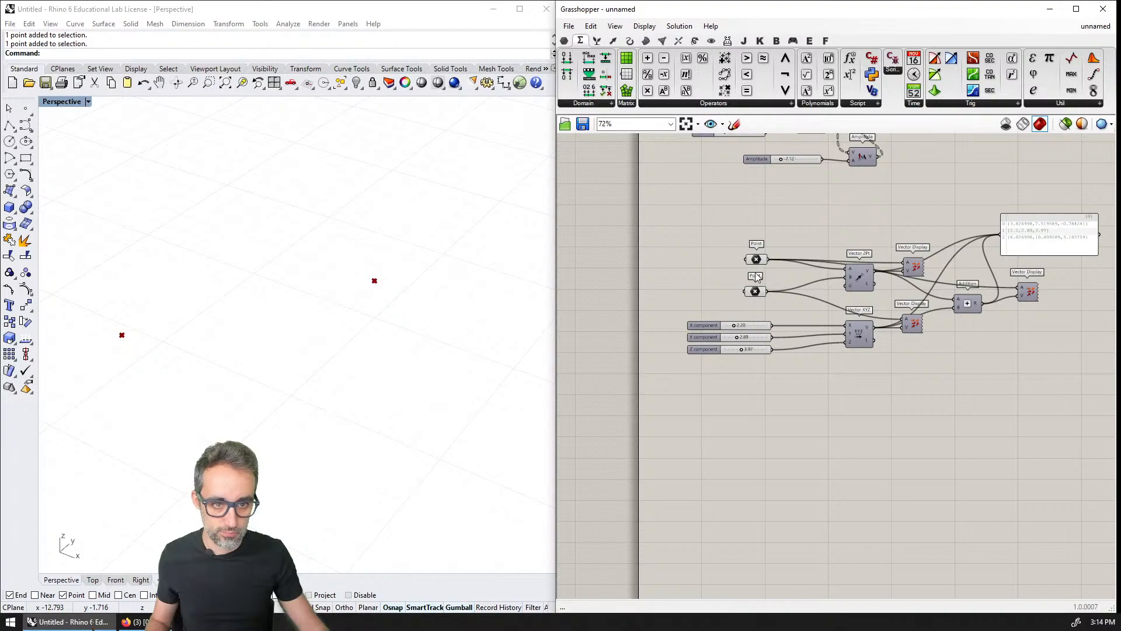
{"action": "left_click", "coordinate": [760, 261]}
{"action": "left_click_drag", "start_coordinate": [872, 395], "coordinate": [767, 515], "text": "shift"}
{"action": "key", "text": "ctrl+c"}
{"action": "key", "text": "ctrl+v"}
{"action": "left_click", "coordinate": [835, 472]}
{"action": "scroll", "coordinate": [835, 472], "scroll_direction": "up", "scroll_amount": 3}
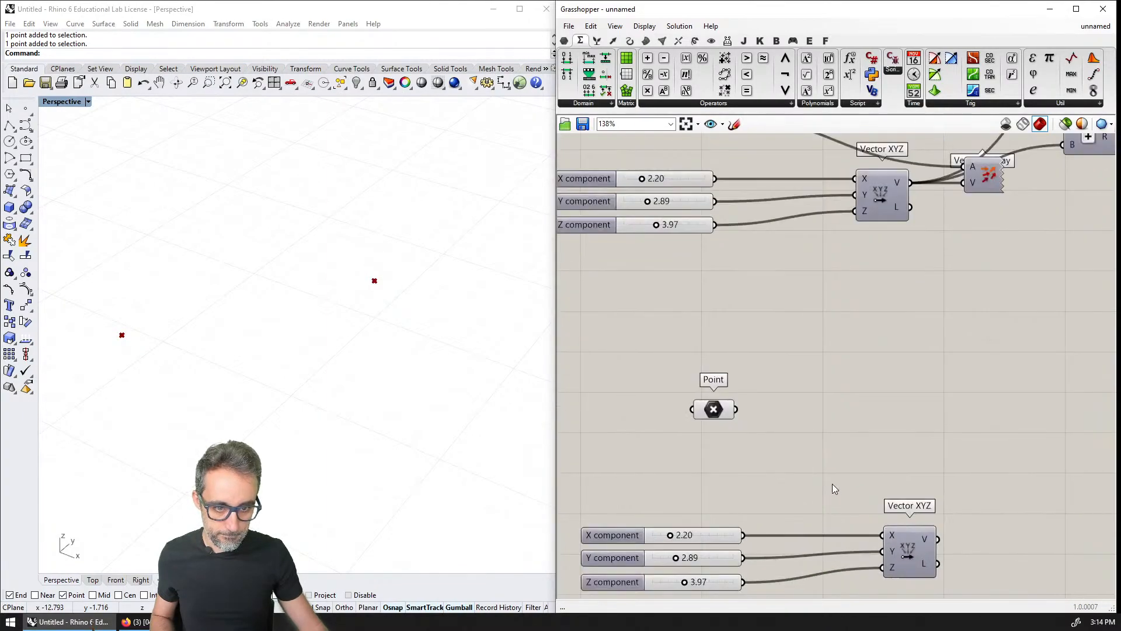
{"action": "right_click_drag", "start_coordinate": [841, 473], "coordinate": [858, 323]}
{"action": "left_click_drag", "start_coordinate": [736, 268], "coordinate": [739, 305]}
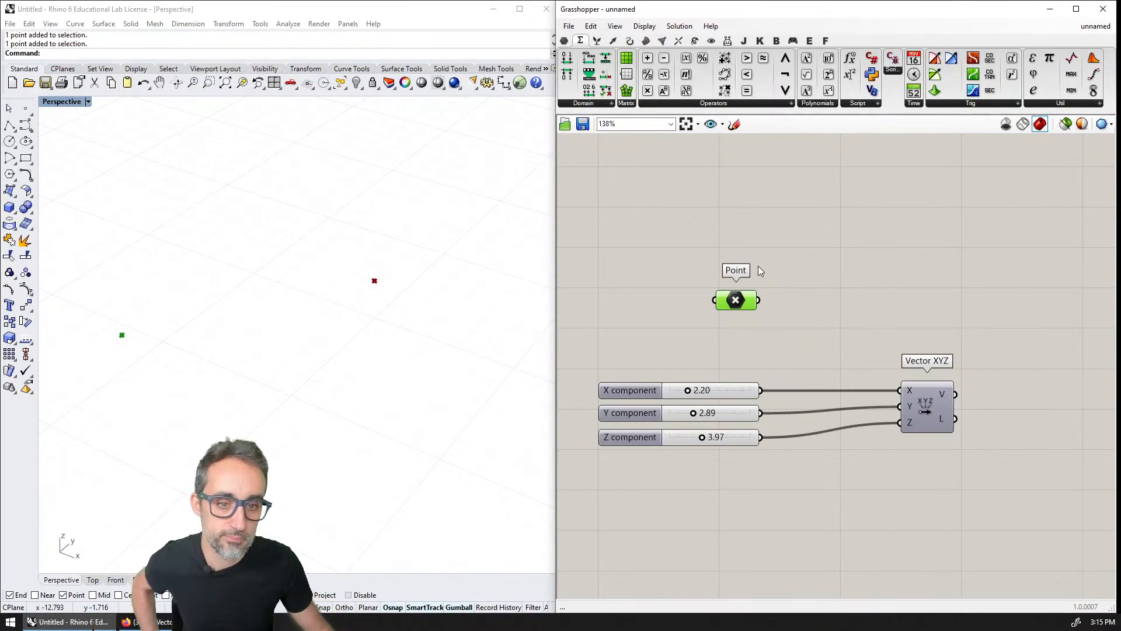
Step: Move the second point in the Rhino viewport along the X axis, well away from the first point
{"action": "left_click_drag", "start_coordinate": [459, 253], "coordinate": [342, 334]}
{"action": "scroll", "coordinate": [343, 333], "scroll_direction": "down", "scroll_amount": 2}
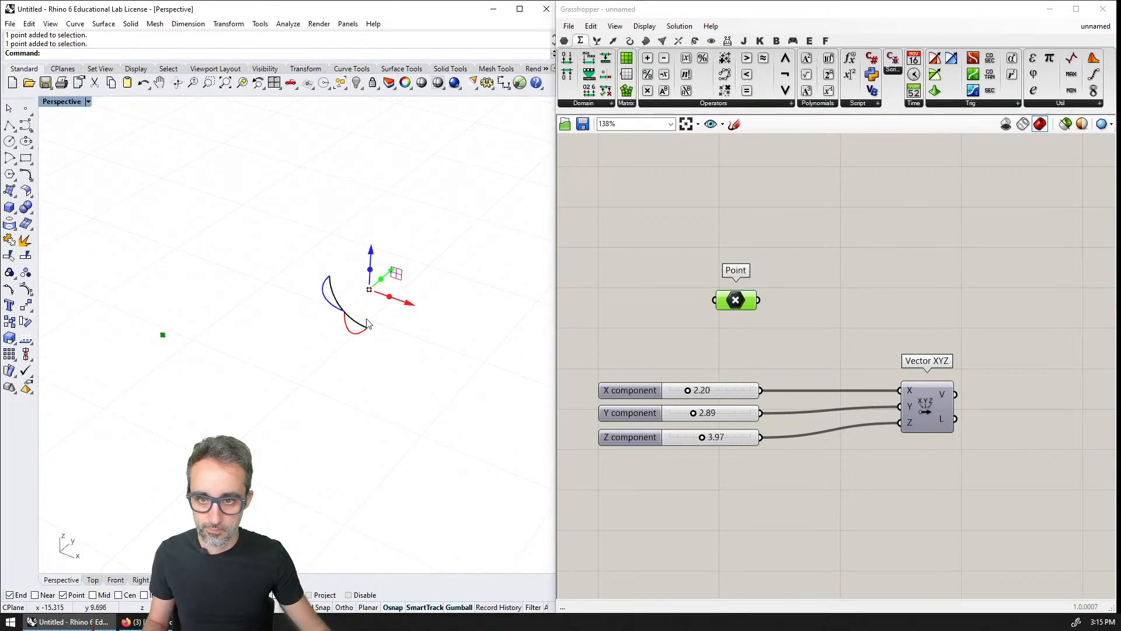
{"action": "left_click_drag", "start_coordinate": [400, 303], "coordinate": [538, 366]}
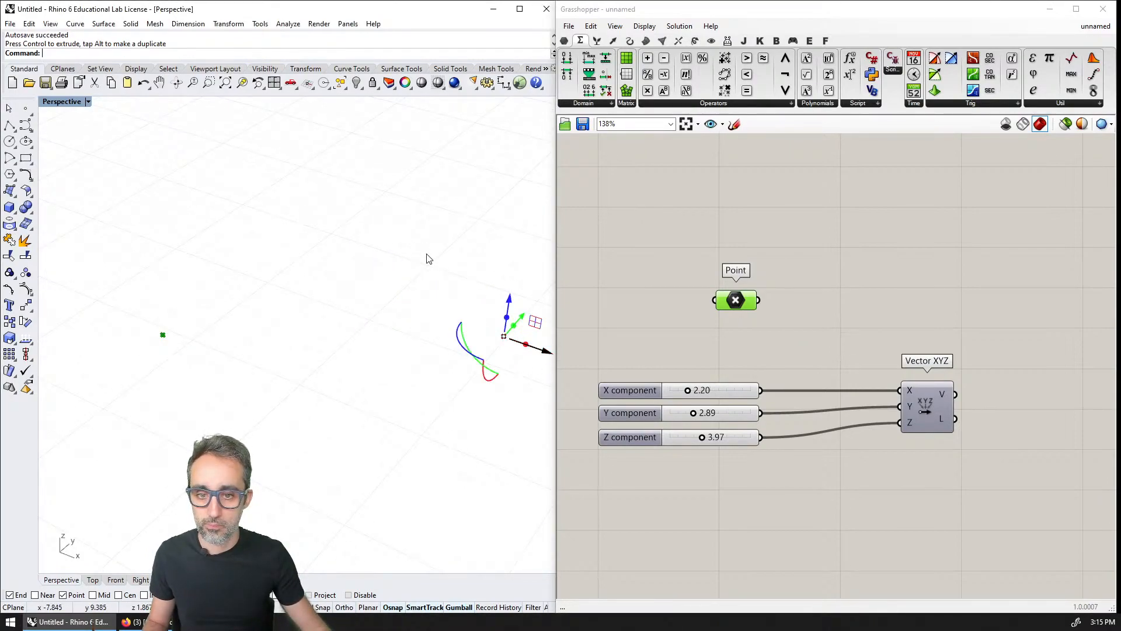
{"action": "left_click", "coordinate": [327, 262]}
{"action": "right_click_drag", "start_coordinate": [346, 257], "coordinate": [323, 282]}
Step: Add a Vector Display and place it beyond the duplicated Point and Vector XYZ
{"action": "left_click", "coordinate": [789, 302]}
{"action": "right_click_drag", "start_coordinate": [789, 302], "coordinate": [717, 273]}
{"action": "scroll", "coordinate": [758, 279], "scroll_direction": "down", "scroll_amount": 2}
{"action": "double_click", "coordinate": [758, 278]}
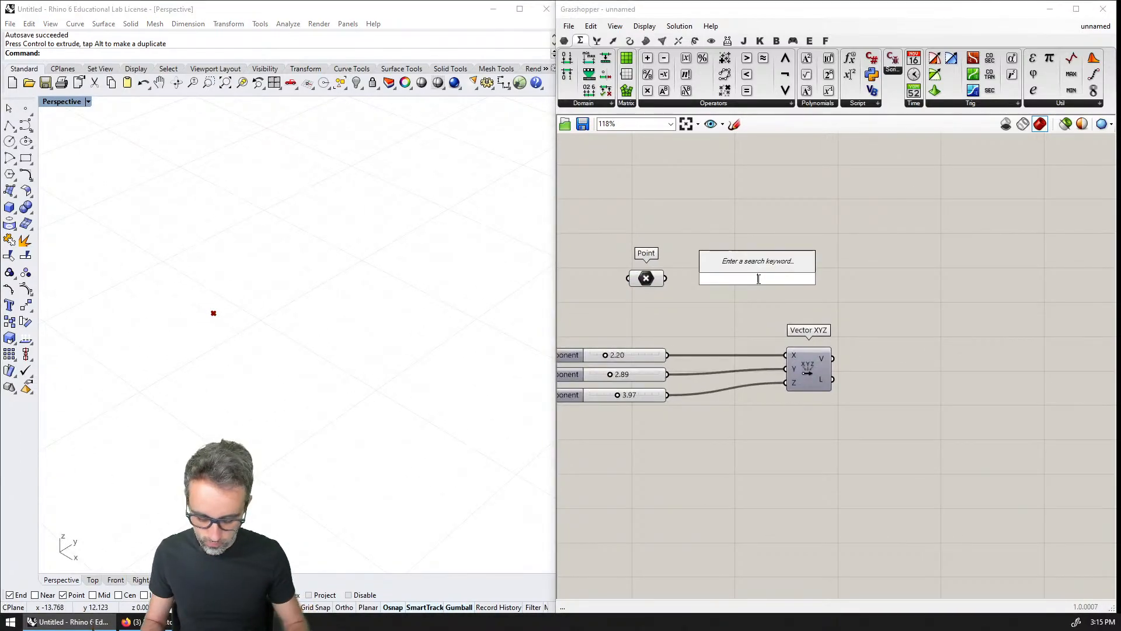
{"action": "type", "text": "and"}
{"action": "key", "text": "BackSpace"}
{"action": "key", "text": "BackSpace"}
{"action": "key", "text": "BackSpace"}
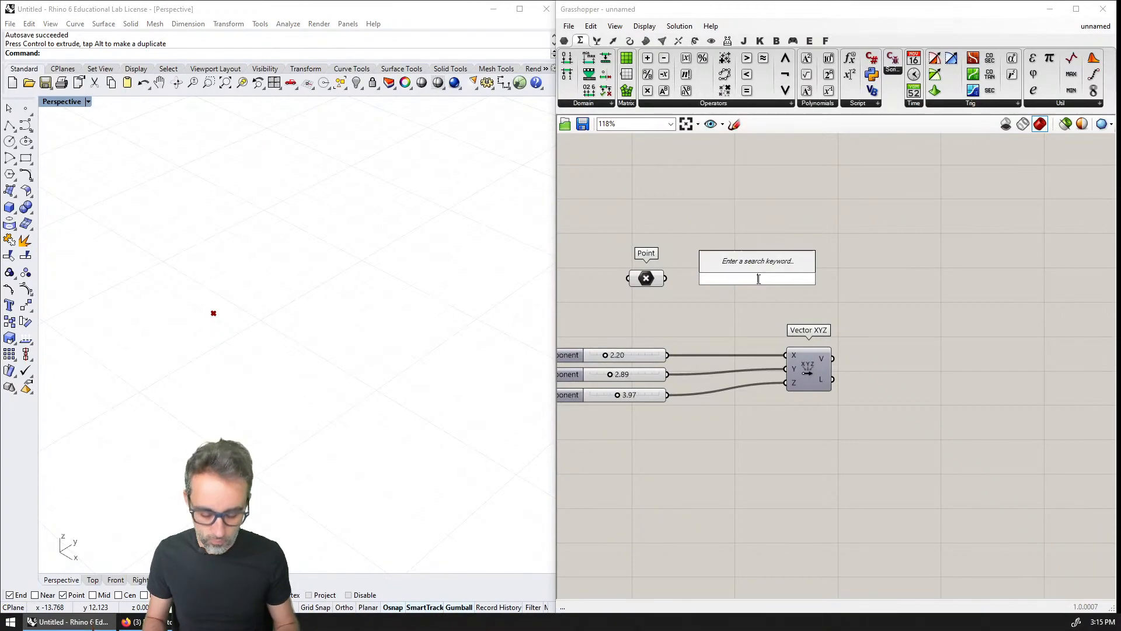
{"action": "type", "text": "vector dis"}
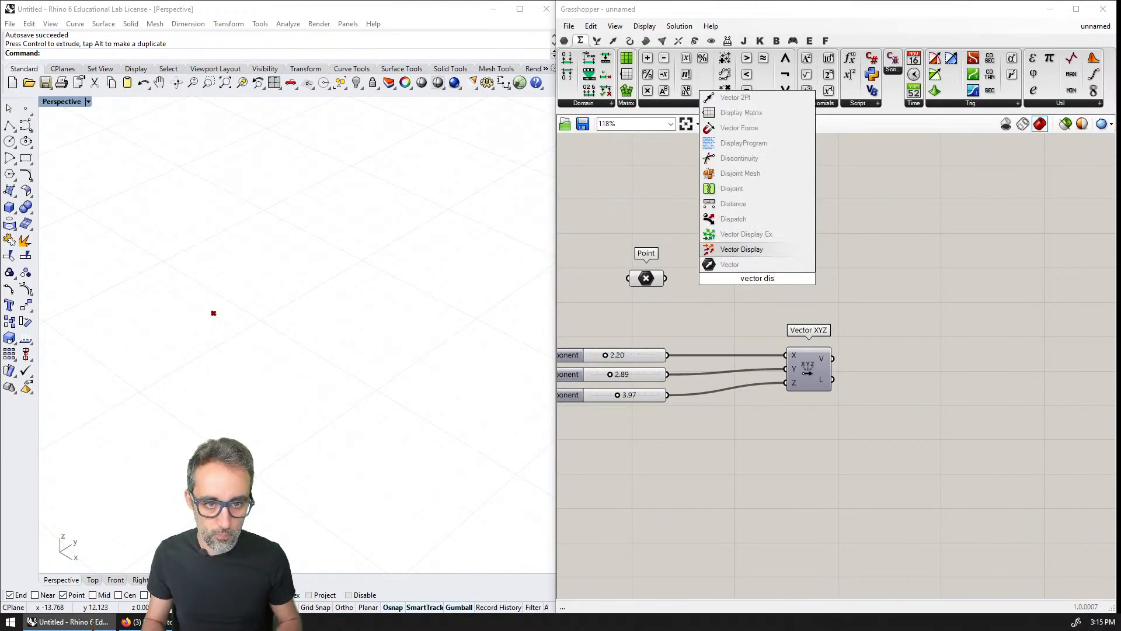
{"action": "key", "text": "Return"}
{"action": "left_click_drag", "start_coordinate": [757, 279], "coordinate": [912, 325]}
Step: Connect the Point to the display's A input and the Vector XYZ vector to V, and place the Point above the sliders
{"action": "left_click_drag", "start_coordinate": [665, 278], "coordinate": [921, 292]}
{"action": "left_click_drag", "start_coordinate": [649, 280], "coordinate": [818, 283]}
{"action": "left_click_drag", "start_coordinate": [832, 358], "coordinate": [908, 295]}
{"action": "left_click", "coordinate": [903, 315]}
{"action": "right_click_drag", "start_coordinate": [901, 318], "coordinate": [902, 282]}
{"action": "left_click", "coordinate": [834, 220]}
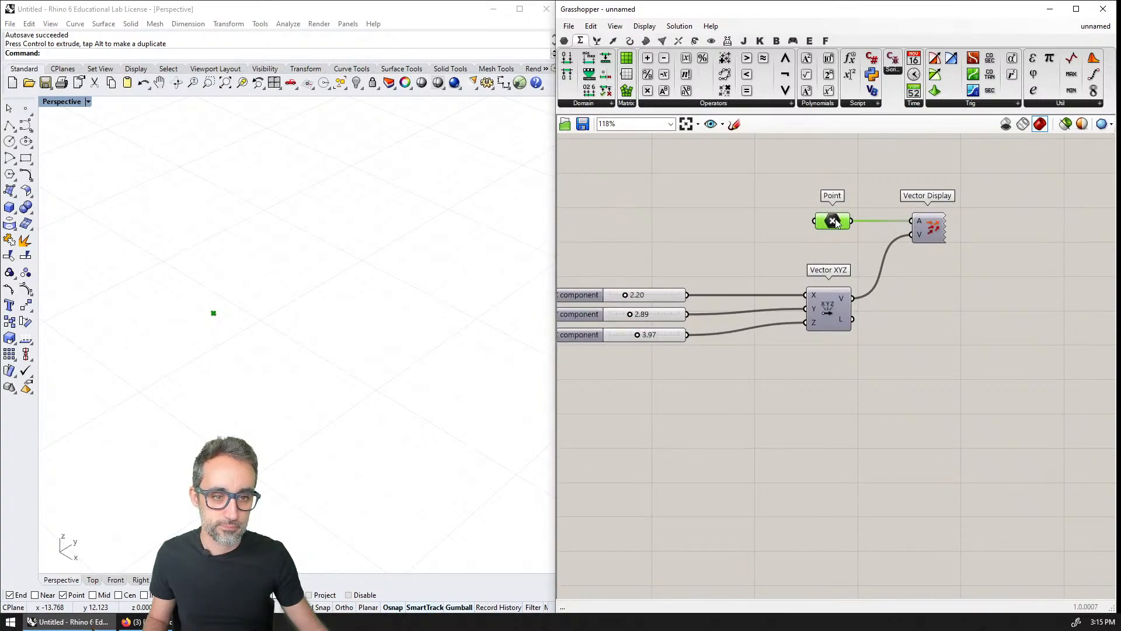
{"action": "right_click_drag", "start_coordinate": [860, 316], "coordinate": [899, 341]}
{"action": "left_click", "coordinate": [911, 418]}
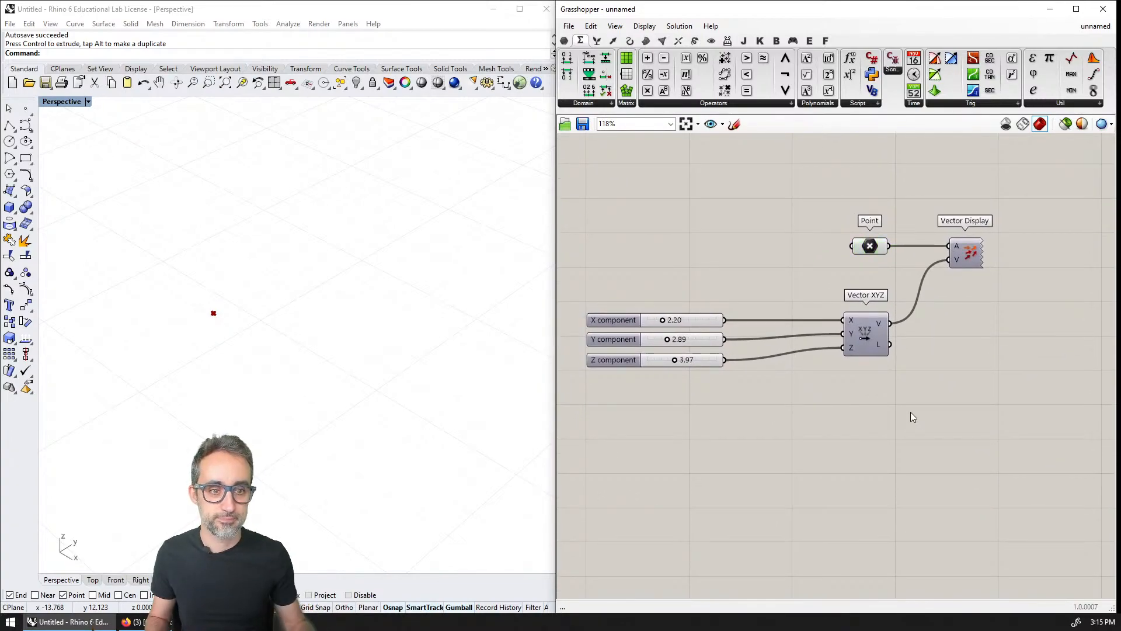
{"action": "left_click_drag", "start_coordinate": [870, 246], "coordinate": [703, 245]}
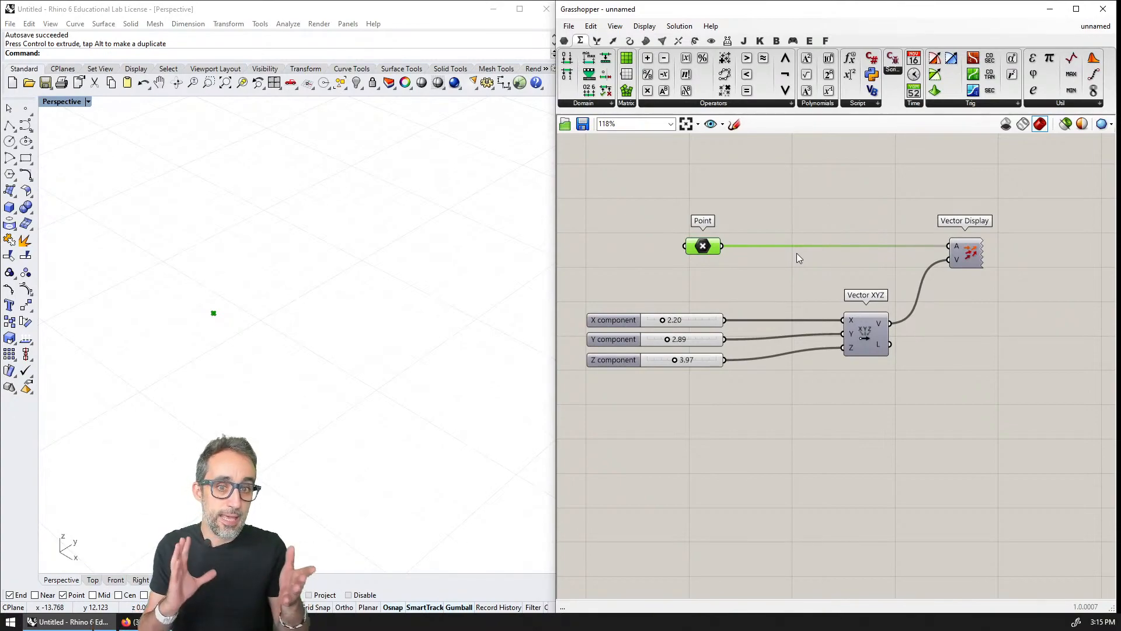
{"action": "left_click", "coordinate": [805, 282]}
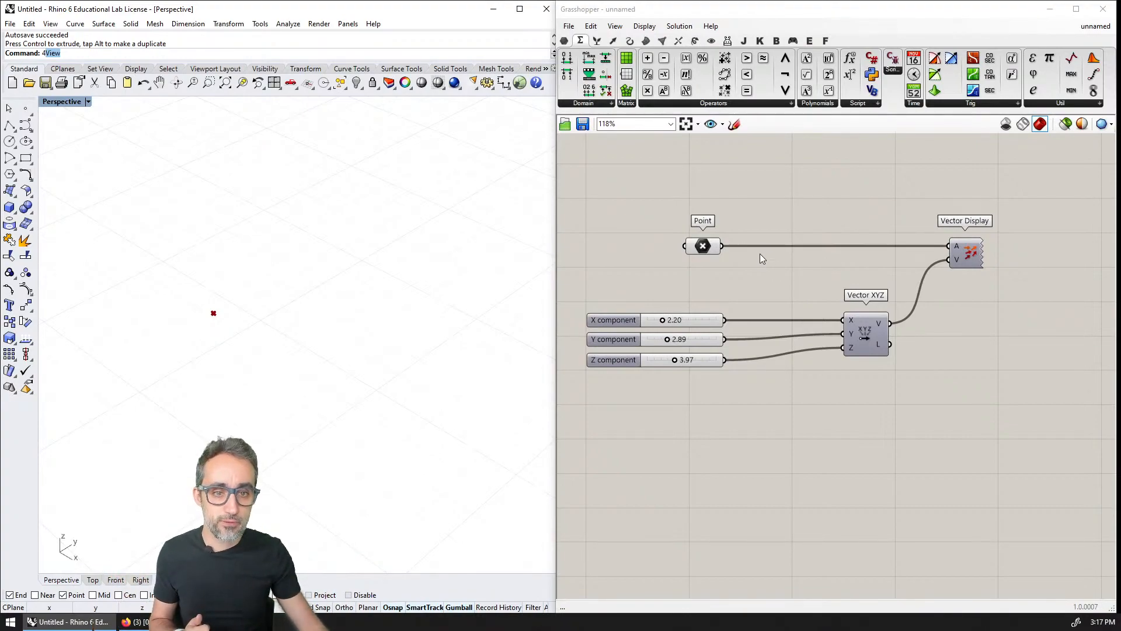
Step: Set the duplicated X component to 1.95 and turn on the new Vector Display's preview
{"action": "left_click", "coordinate": [707, 248]}
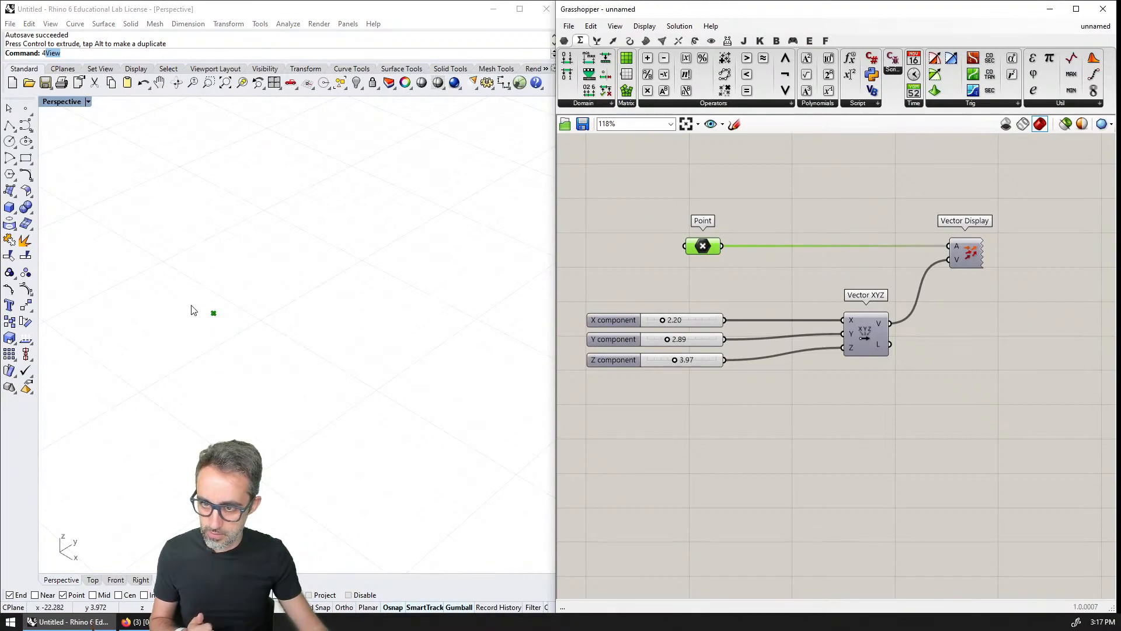
{"action": "left_click", "coordinate": [864, 339]}
{"action": "mouse_move", "coordinate": [663, 320]}
{"action": "left_mouse_down"}
{"action": "mouse_move", "coordinate": [672, 320]}
{"action": "mouse_move", "coordinate": [660, 320]}
{"action": "left_mouse_up"}
{"action": "left_click", "coordinate": [981, 295]}
{"action": "left_click", "coordinate": [972, 254]}
{"action": "key", "text": "ctrl+q"}
{"action": "right_click_drag", "start_coordinate": [375, 265], "coordinate": [388, 280], "text": "shift"}
{"action": "scroll", "coordinate": [307, 270], "scroll_direction": "up", "scroll_amount": 2}
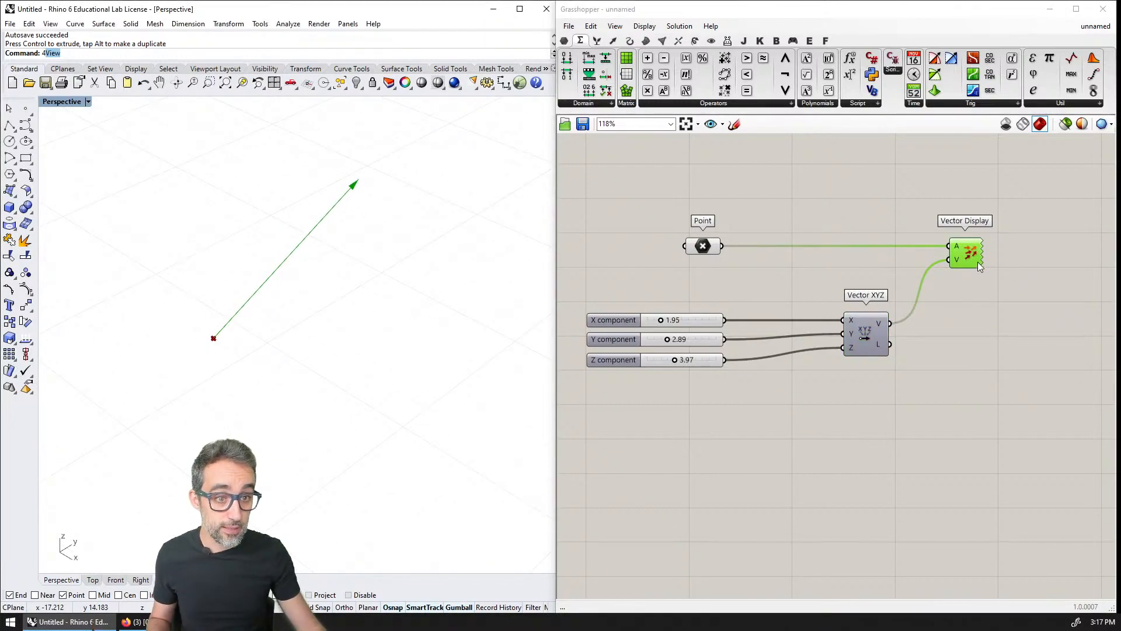
Step: Select the duplicated Point and open the full list of math Operators components
{"action": "left_click", "coordinate": [702, 246]}
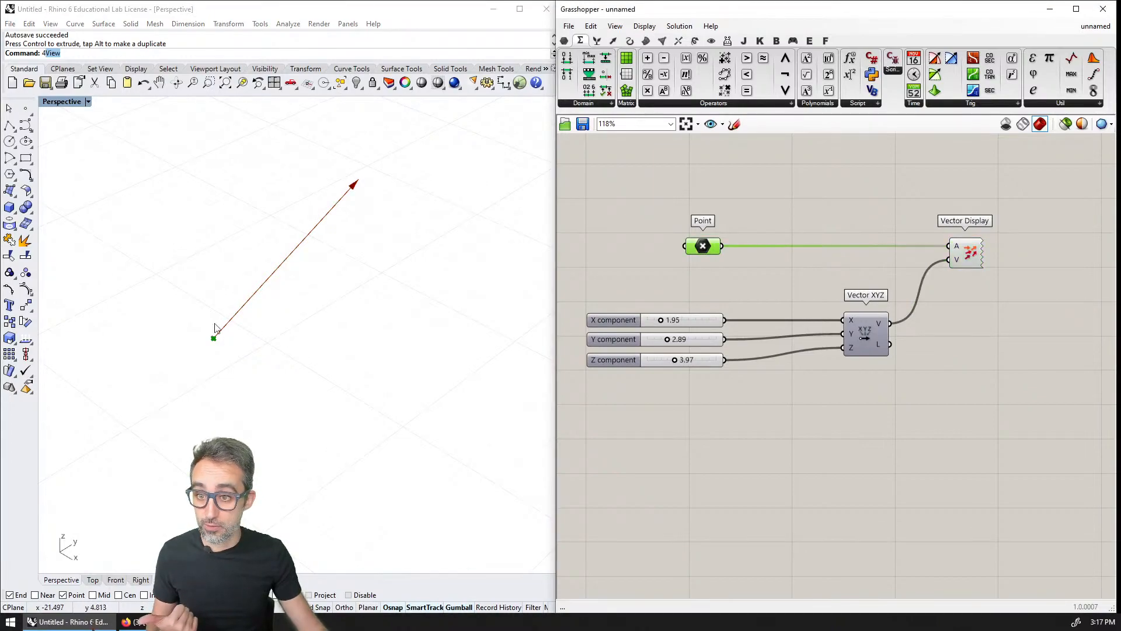
{"action": "left_click", "coordinate": [747, 104]}
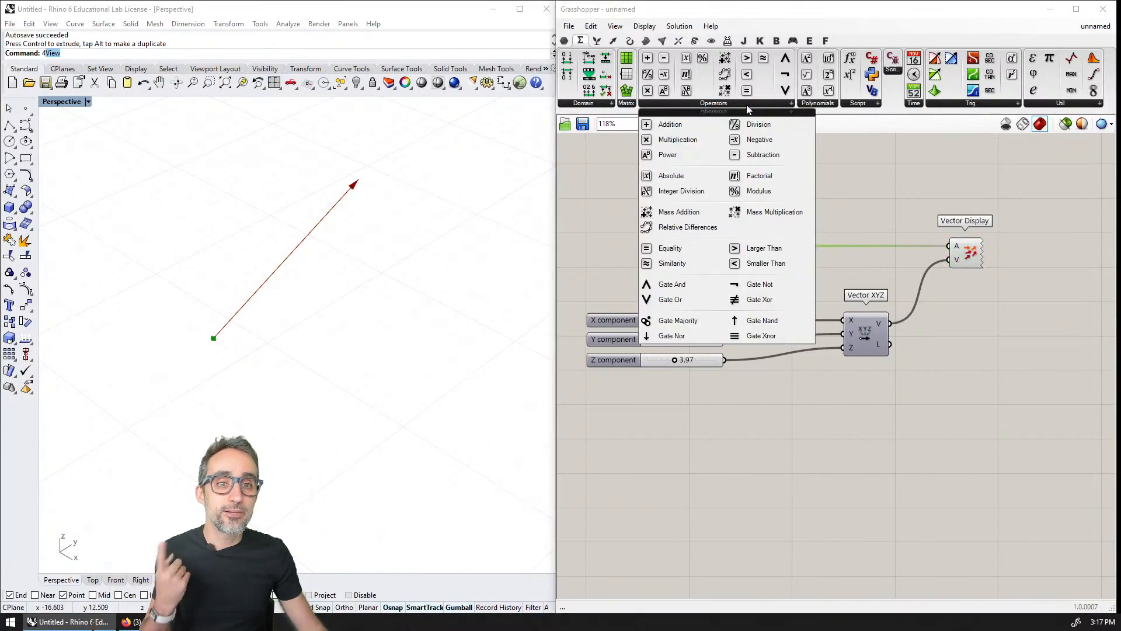
{"action": "left_click_drag", "start_coordinate": [670, 125], "coordinate": [979, 317]}
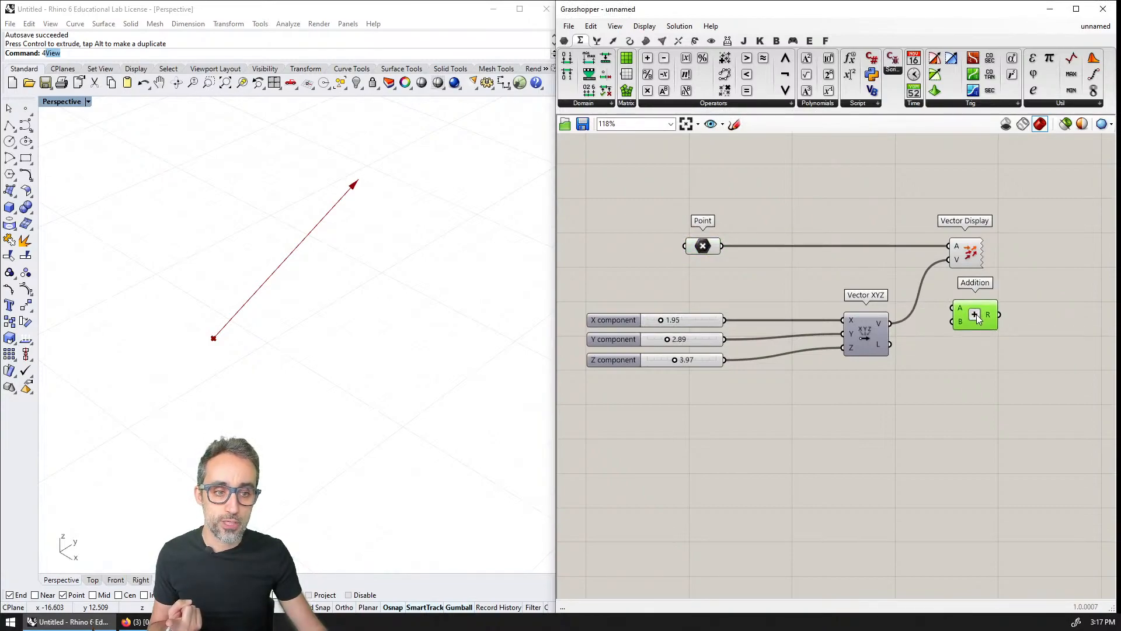
{"action": "left_click_drag", "start_coordinate": [726, 248], "coordinate": [958, 310]}
{"action": "right_click_drag", "start_coordinate": [993, 358], "coordinate": [924, 352]}
{"action": "key", "text": "Delete"}
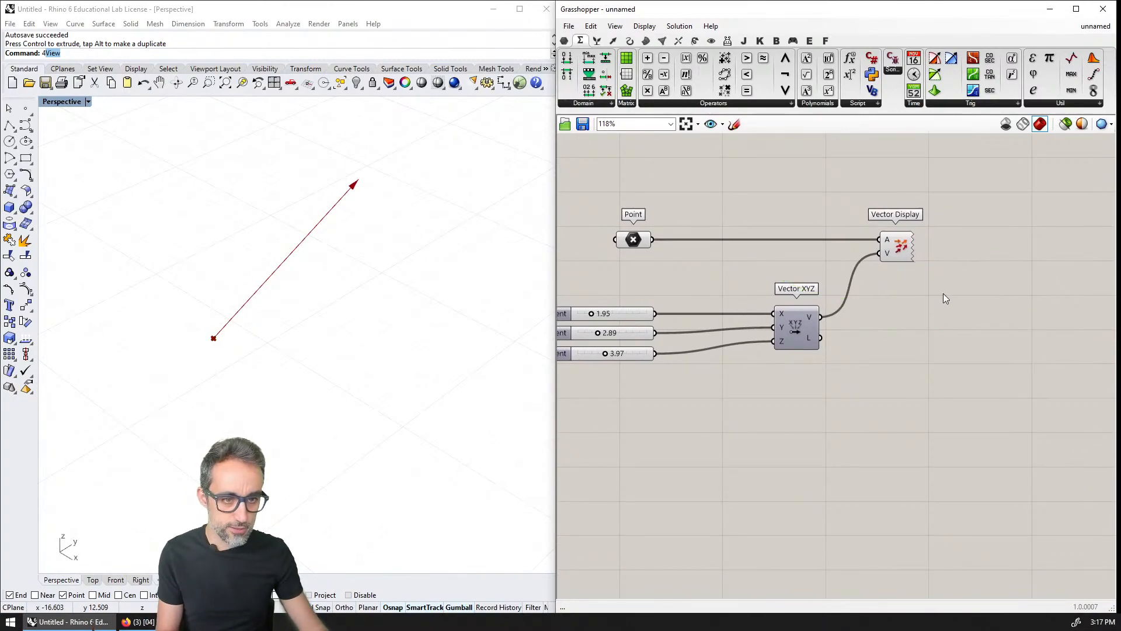
Step: Add a panel beside the Vector Display component and connect the Point's output to it
{"action": "double_click", "coordinate": [944, 293]}
{"action": "type", "text": "panel"}
{"action": "key", "text": "Return"}
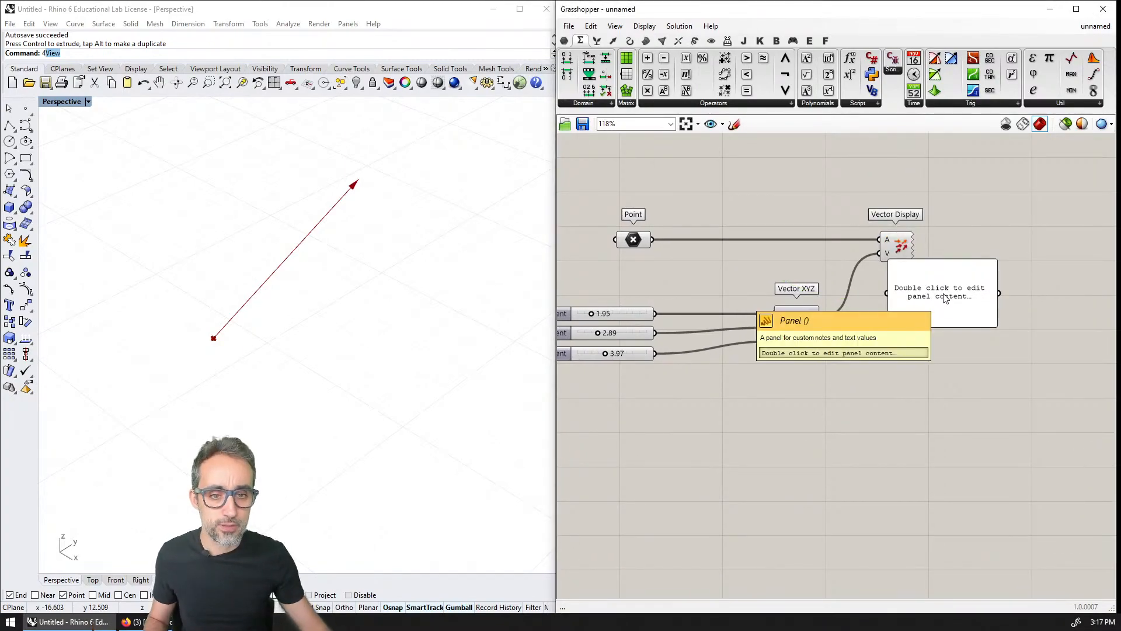
{"action": "left_click_drag", "start_coordinate": [652, 239], "coordinate": [886, 293]}
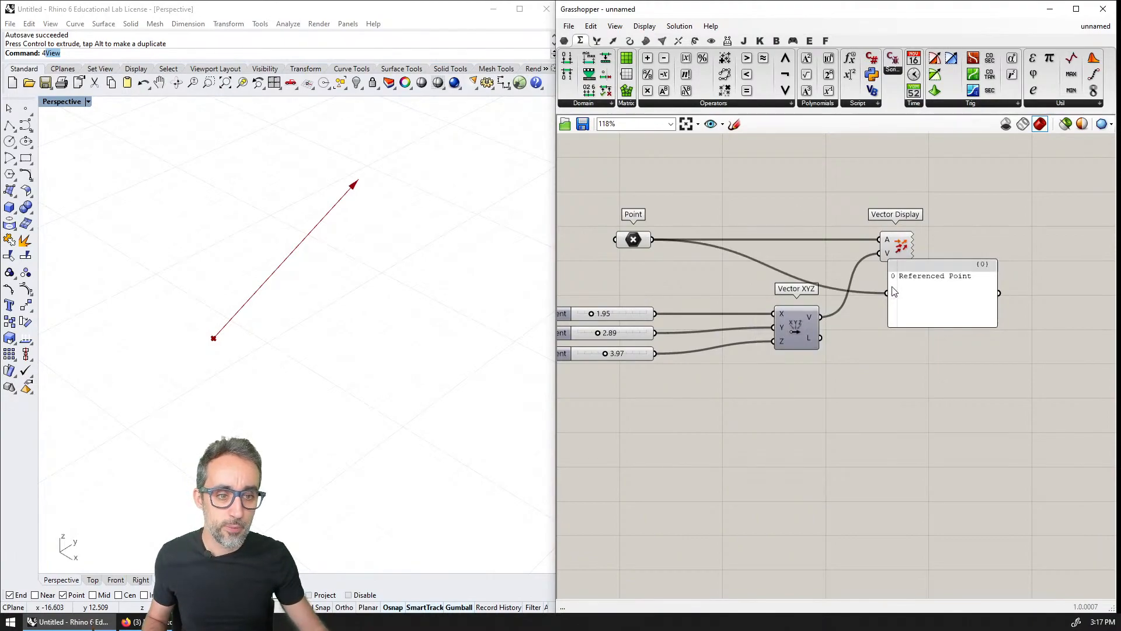
Step: Add the V output of Vector XYZ as a second source of the panel and move the panel clear of the Vector Display component
{"action": "scroll", "coordinate": [905, 301], "scroll_direction": "up", "scroll_amount": 2}
{"action": "mouse_move", "coordinate": [902, 301]}
{"action": "right_mouse_down"}
{"action": "mouse_move", "coordinate": [991, 318]}
{"action": "mouse_move", "coordinate": [908, 307]}
{"action": "right_mouse_up"}
{"action": "scroll", "coordinate": [991, 317], "scroll_direction": "up", "scroll_amount": 1}
{"action": "left_click_drag", "start_coordinate": [781, 330], "coordinate": [872, 296], "text": "shift"}
{"action": "scroll", "coordinate": [874, 327], "scroll_direction": "down", "scroll_amount": 1}
{"action": "left_click_drag", "start_coordinate": [939, 305], "coordinate": [987, 294]}
{"action": "scroll", "coordinate": [949, 310], "scroll_direction": "up", "scroll_amount": 1}
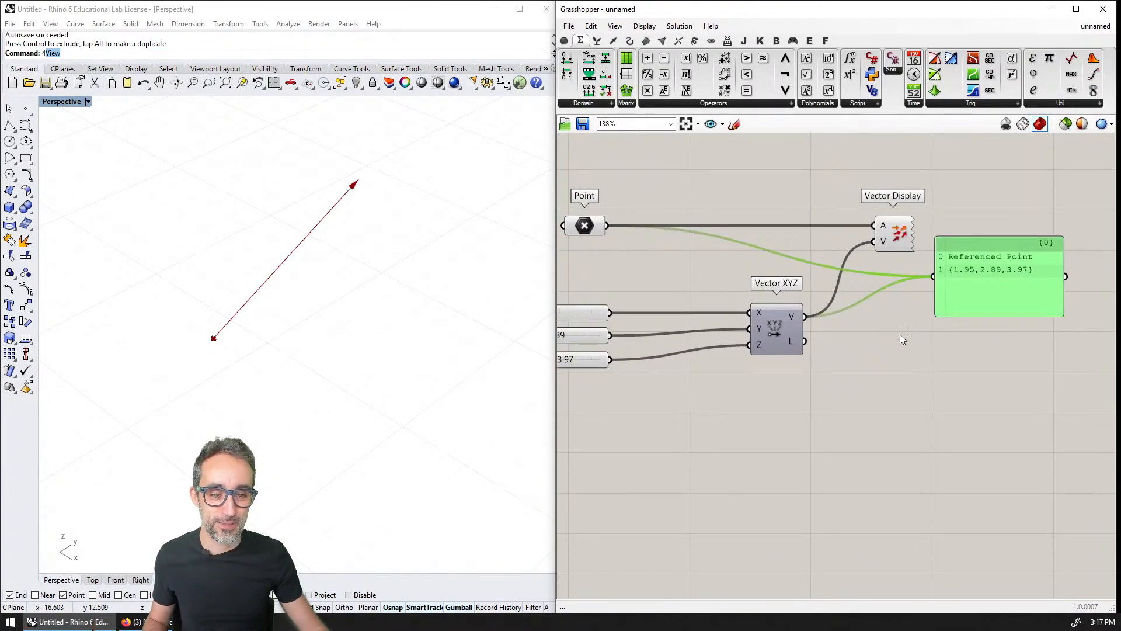
Step: Add an Addition component below Vector Display, connecting the Point to input A and the V output of Vector XYZ to input B
{"action": "double_click", "coordinate": [889, 337]}
{"action": "left_click", "coordinate": [828, 320]}
{"action": "double_click", "coordinate": [893, 346]}
{"action": "type", "text": "add"}
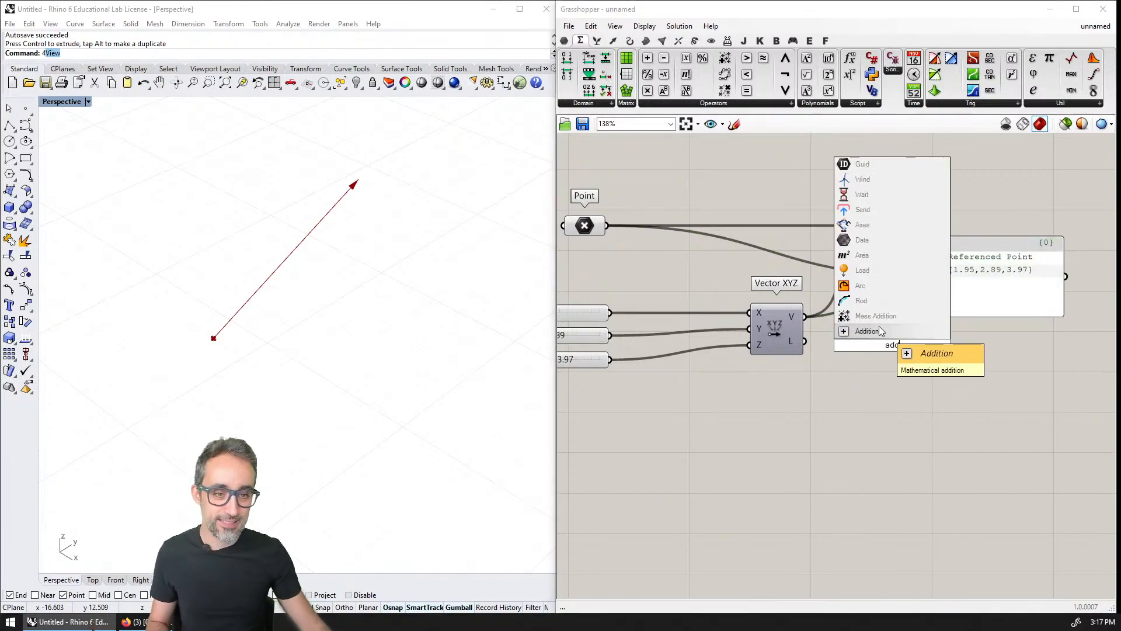
{"action": "left_click", "coordinate": [879, 329]}
{"action": "left_click", "coordinate": [999, 287]}
{"action": "left_click_drag", "start_coordinate": [978, 288], "coordinate": [1008, 275]}
{"action": "left_click_drag", "start_coordinate": [605, 225], "coordinate": [898, 322]}
{"action": "left_click_drag", "start_coordinate": [804, 317], "coordinate": [900, 315]}
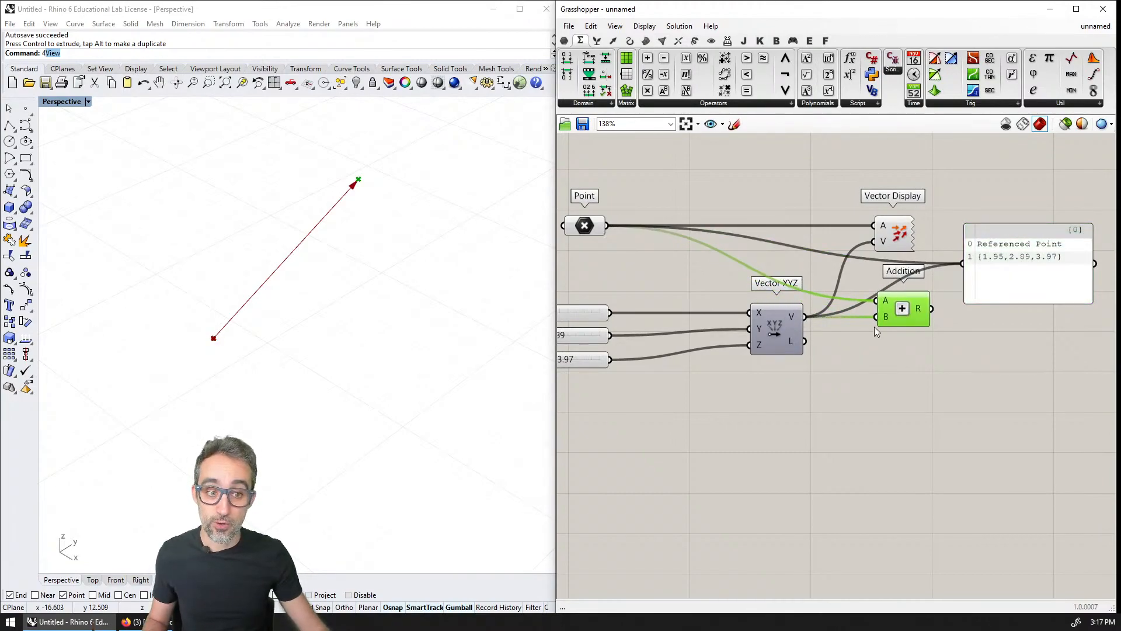
Step: Connect the Addition result R to the panel as an additional source, keeping the existing connections
{"action": "right_click_drag", "start_coordinate": [911, 322], "coordinate": [851, 325]}
{"action": "left_click_drag", "start_coordinate": [871, 312], "coordinate": [982, 277], "text": "shift"}
{"action": "left_click", "coordinate": [845, 317]}
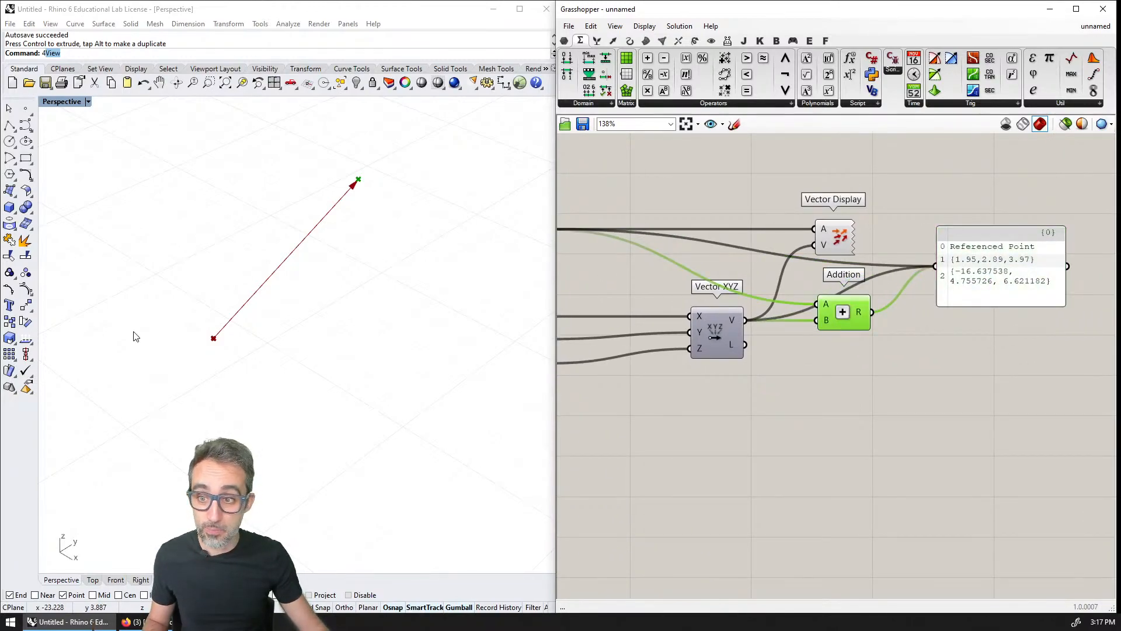
Step: Compare the Point, Addition, Vector XYZ and Vector Display components with their highlighted geometry in the viewport by selecting each one
{"action": "right_click_drag", "start_coordinate": [636, 315], "coordinate": [751, 313]}
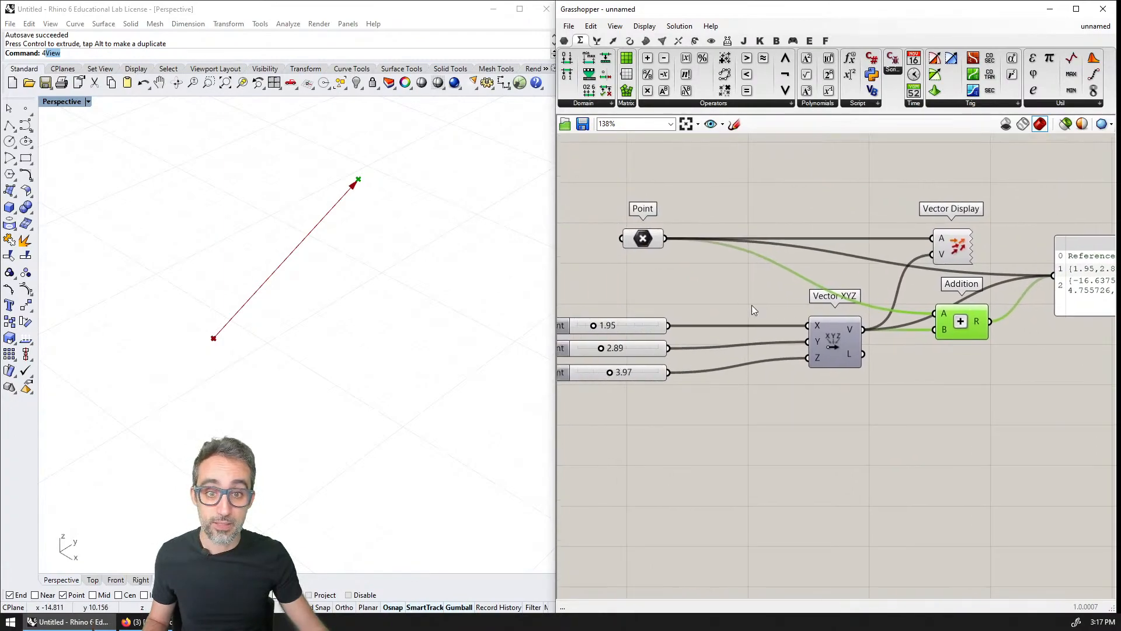
{"action": "scroll", "coordinate": [751, 304], "scroll_direction": "down", "scroll_amount": 2}
{"action": "left_click", "coordinate": [665, 250]}
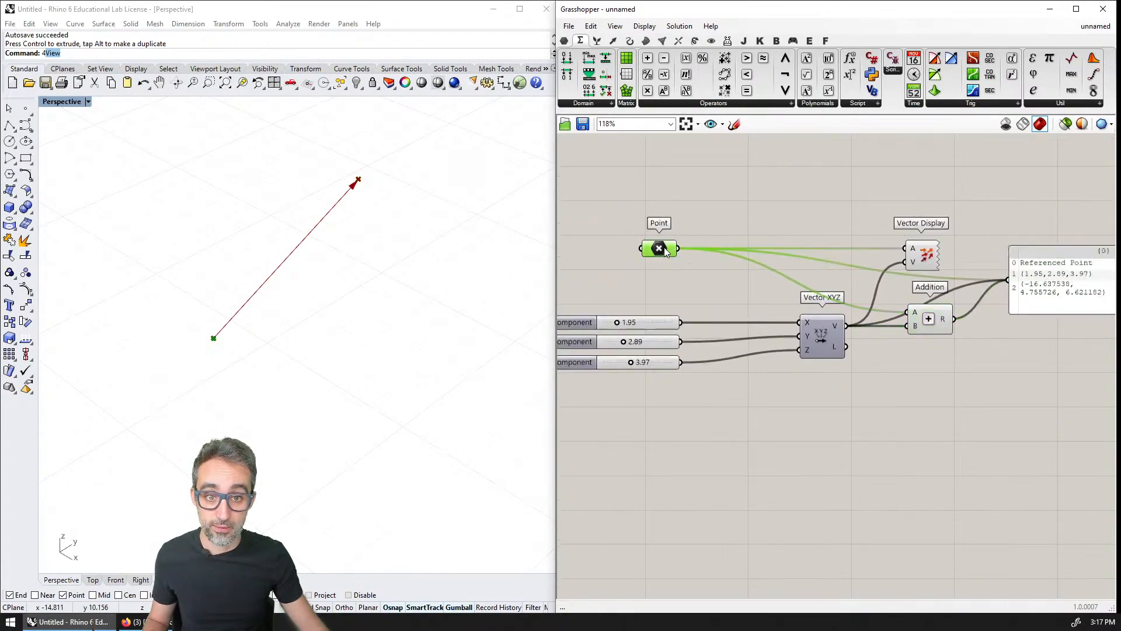
{"action": "left_click", "coordinate": [929, 320]}
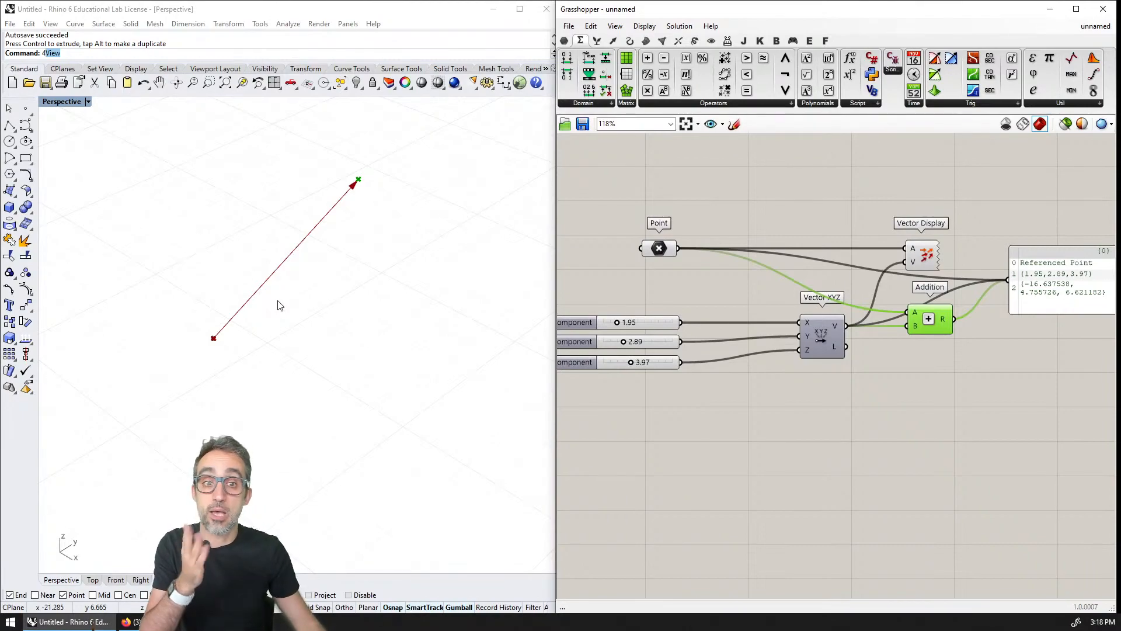
{"action": "left_click", "coordinate": [202, 331]}
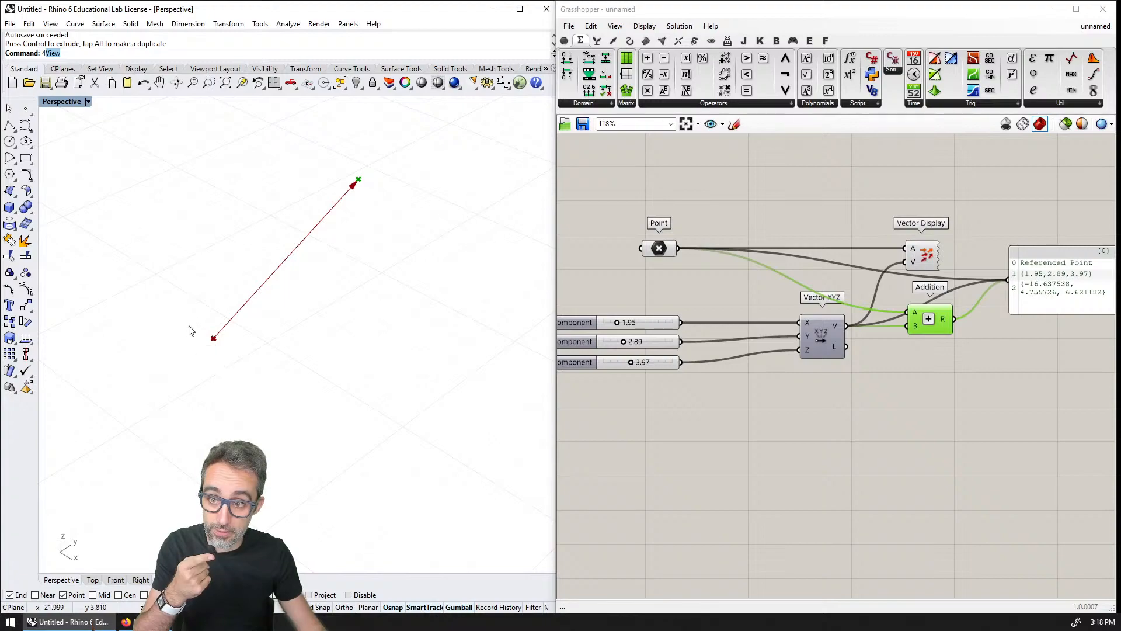
{"action": "left_click", "coordinate": [213, 338]}
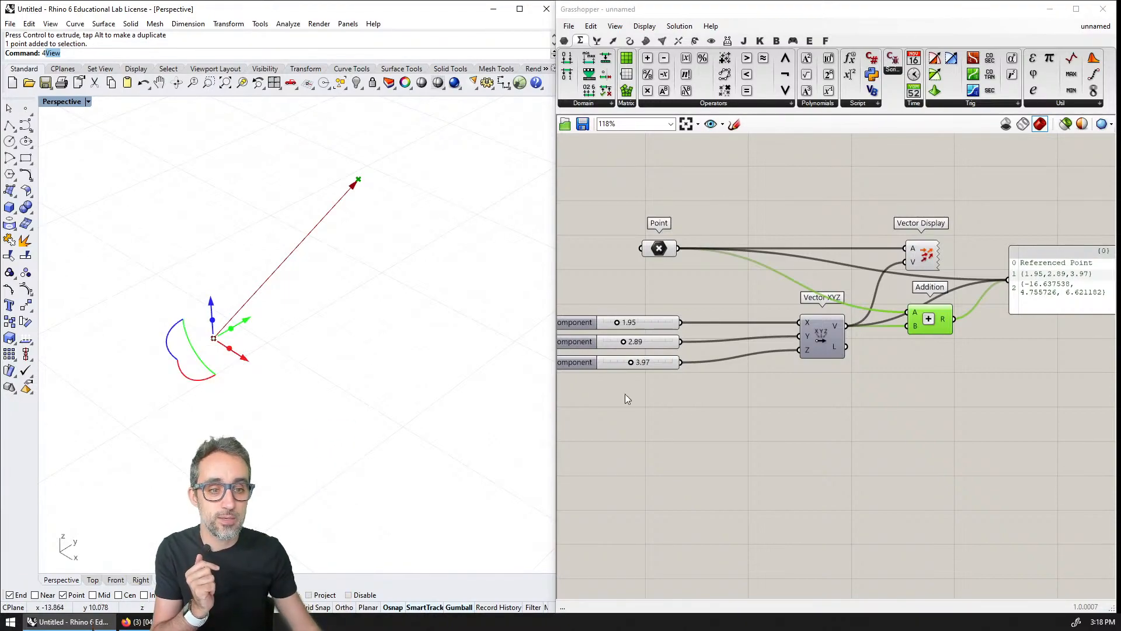
{"action": "left_click", "coordinate": [824, 344]}
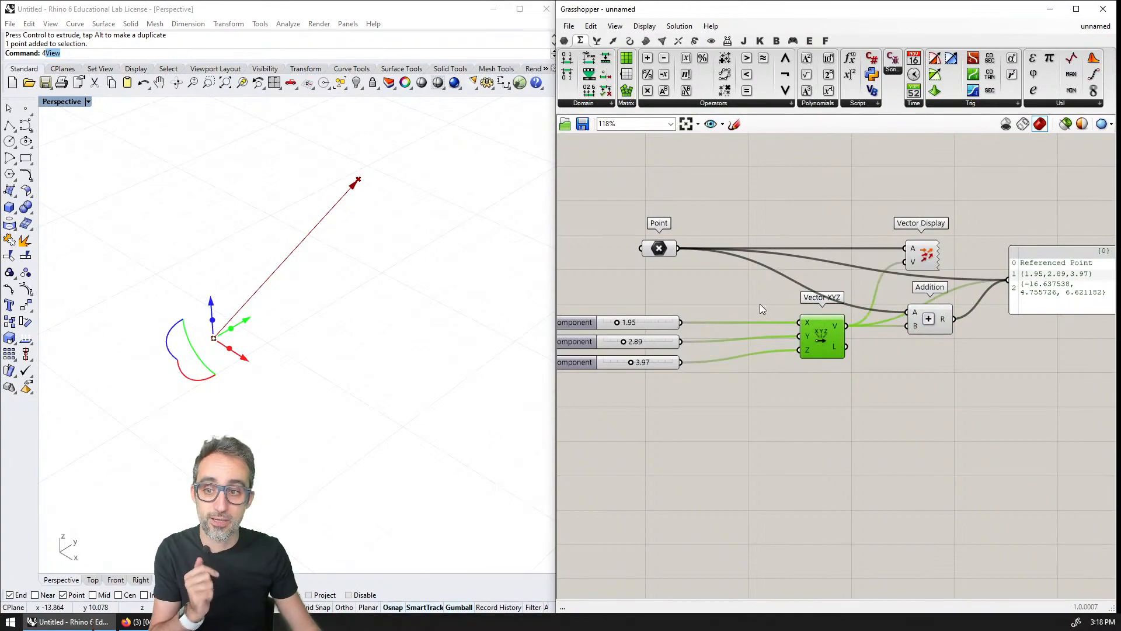
{"action": "left_click", "coordinate": [920, 253]}
{"action": "left_click", "coordinate": [571, 296]}
{"action": "left_click", "coordinate": [399, 272]}
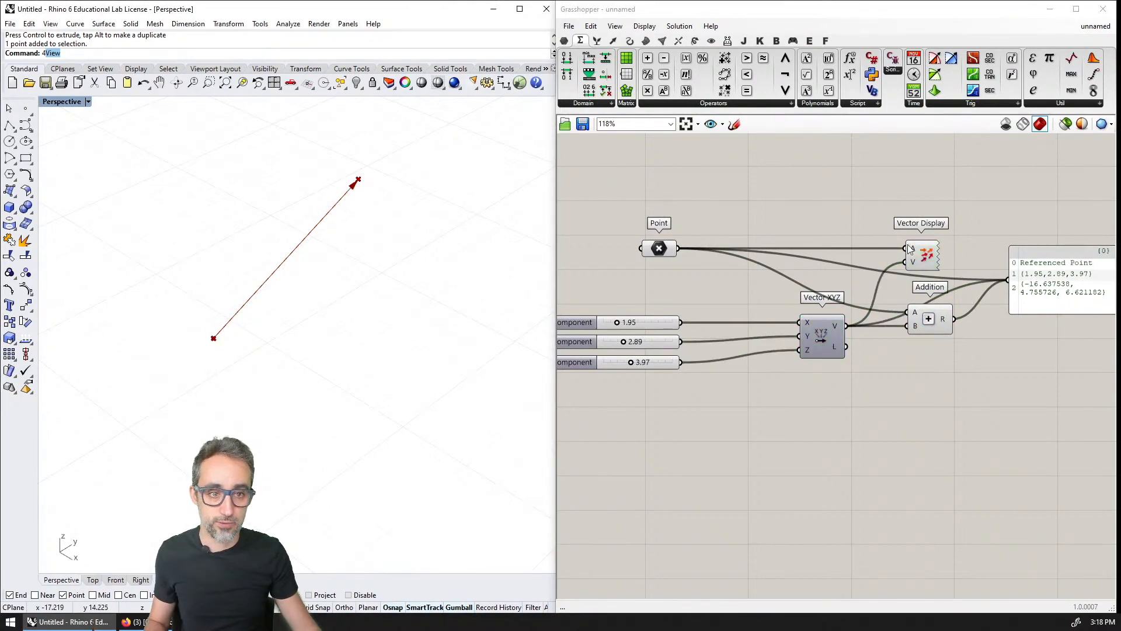
{"action": "left_click", "coordinate": [920, 254]}
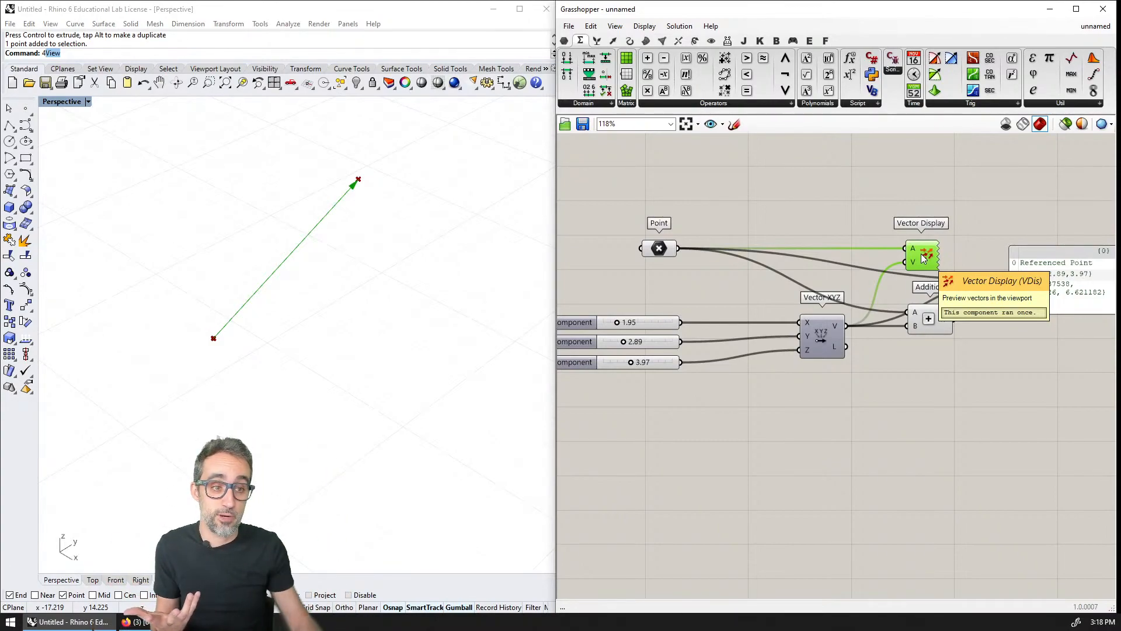
Step: Widen the panel so that each coordinate triple fits on one line
{"action": "right_click_drag", "start_coordinate": [1059, 353], "coordinate": [889, 407]}
{"action": "scroll", "coordinate": [888, 408], "scroll_direction": "up", "scroll_amount": 2}
{"action": "left_click_drag", "start_coordinate": [972, 320], "coordinate": [1081, 320]}
{"action": "scroll", "coordinate": [867, 440], "scroll_direction": "down", "scroll_amount": 2}
{"action": "right_click_drag", "start_coordinate": [942, 427], "coordinate": [955, 310]}
{"action": "scroll", "coordinate": [952, 362], "scroll_direction": "down", "scroll_amount": 1}
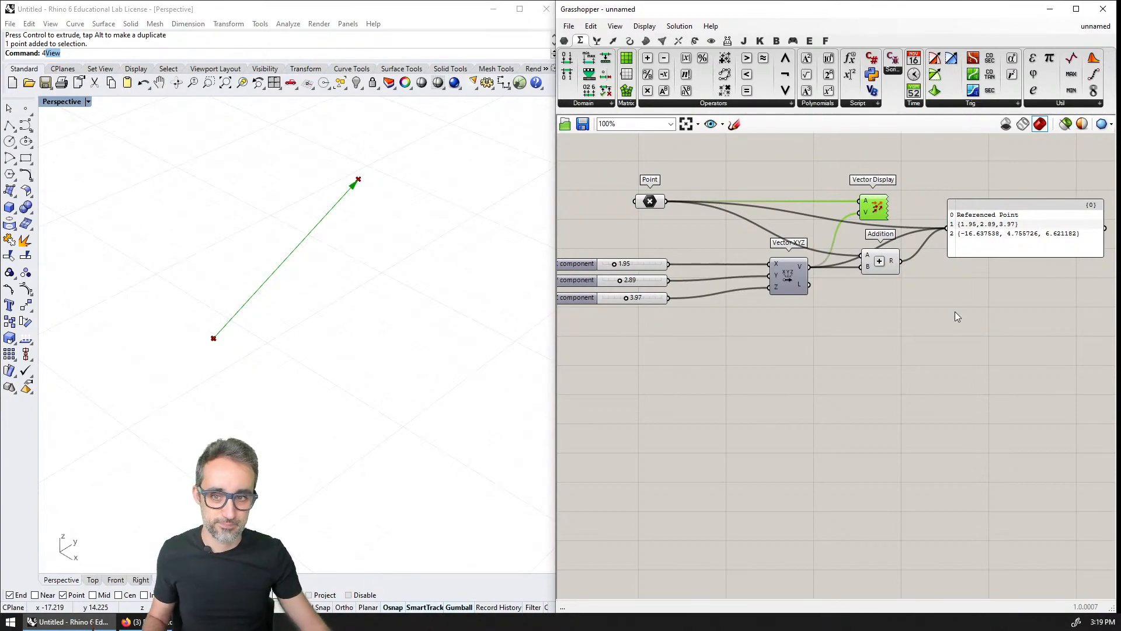
Step: Examine the curve, surface and vector-sum examples on the canvas together with their vector displays in the viewport
{"action": "right_click_drag", "start_coordinate": [363, 370], "coordinate": [305, 395], "text": "shift"}
{"action": "scroll", "coordinate": [305, 395], "scroll_direction": "down", "scroll_amount": 15}
{"action": "right_click_drag", "start_coordinate": [413, 402], "coordinate": [193, 317], "text": "shift"}
{"action": "scroll", "coordinate": [252, 371], "scroll_direction": "up", "scroll_amount": 6}
{"action": "right_click_drag", "start_coordinate": [832, 278], "coordinate": [842, 366]}
{"action": "scroll", "coordinate": [837, 341], "scroll_direction": "down", "scroll_amount": 7}
{"action": "scroll", "coordinate": [846, 301], "scroll_direction": "up", "scroll_amount": 5}
{"action": "left_click_drag", "start_coordinate": [835, 359], "coordinate": [790, 236]}
{"action": "left_click", "coordinate": [936, 294]}
{"action": "right_click_drag", "start_coordinate": [811, 154], "coordinate": [884, 381]}
{"action": "left_click_drag", "start_coordinate": [884, 381], "coordinate": [834, 331]}
{"action": "left_click", "coordinate": [873, 201]}
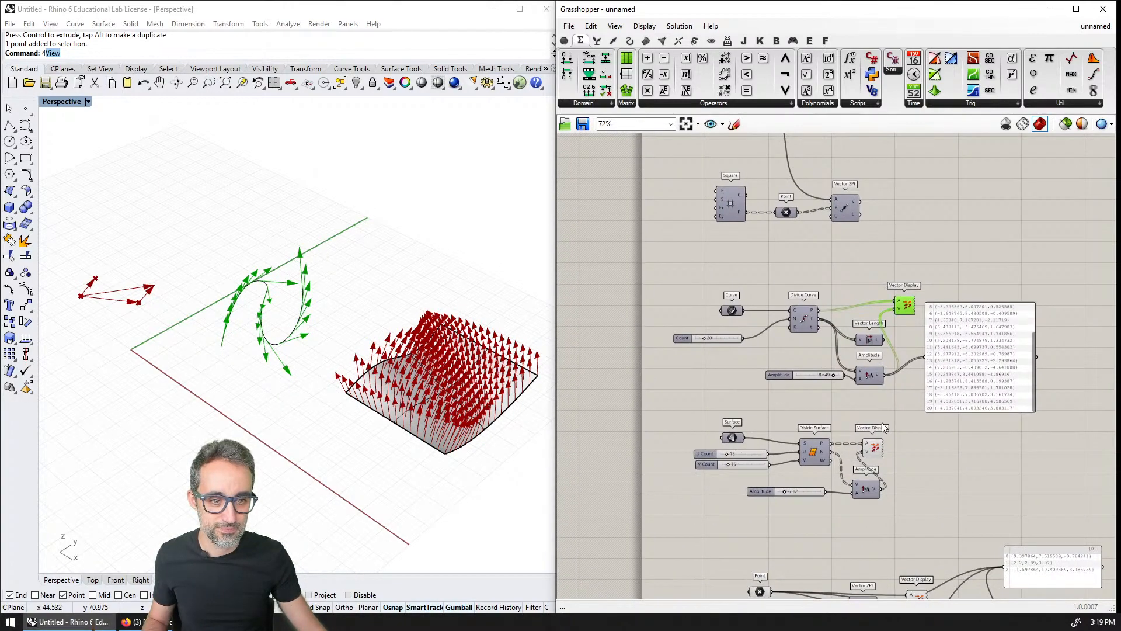
{"action": "right_click_drag", "start_coordinate": [881, 525], "coordinate": [905, 349]}
{"action": "left_click", "coordinate": [1040, 478]}
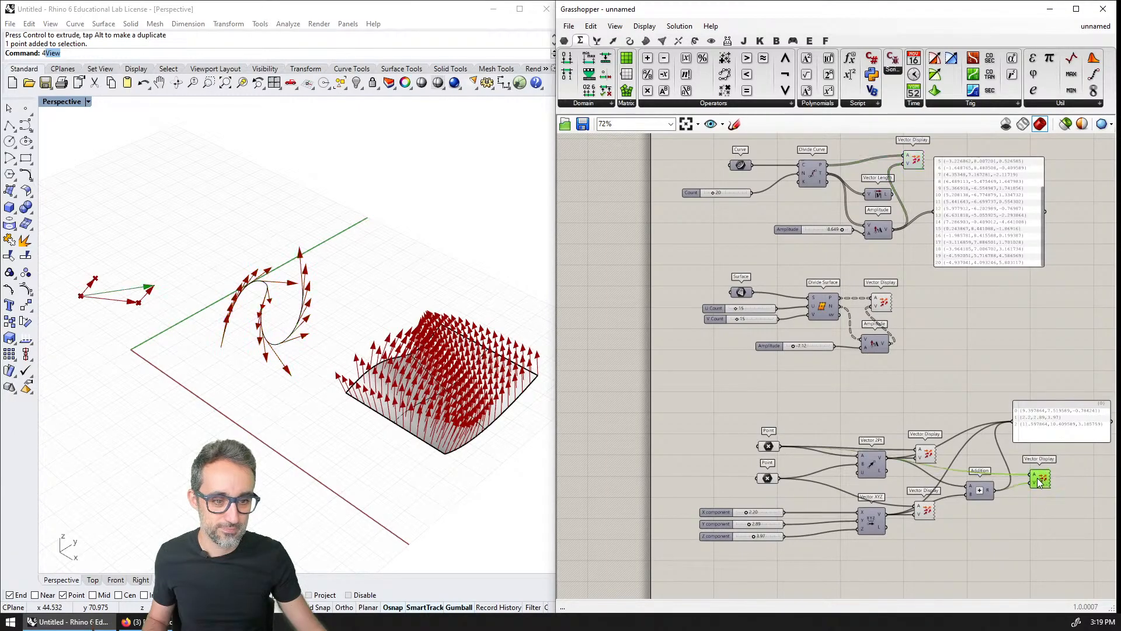
{"action": "left_click", "coordinate": [882, 303]}
{"action": "left_click", "coordinate": [680, 361]}
{"action": "right_click_drag", "start_coordinate": [404, 412], "coordinate": [412, 418]}
{"action": "scroll", "coordinate": [411, 417], "scroll_direction": "up", "scroll_amount": 3}
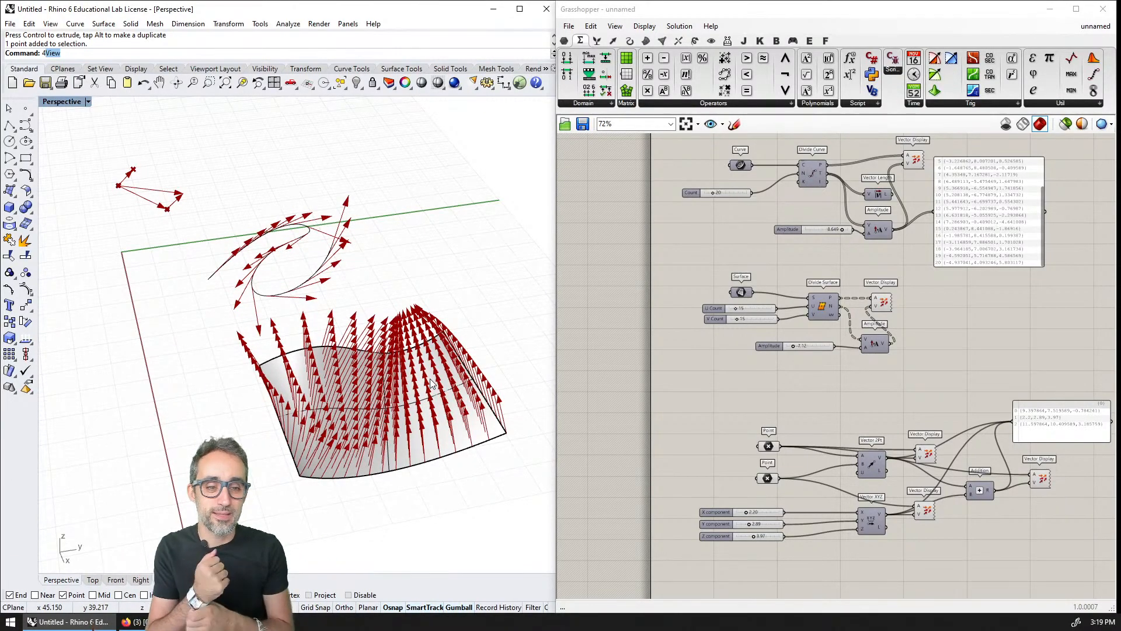
{"action": "scroll", "coordinate": [832, 415], "scroll_direction": "down", "scroll_amount": 5}
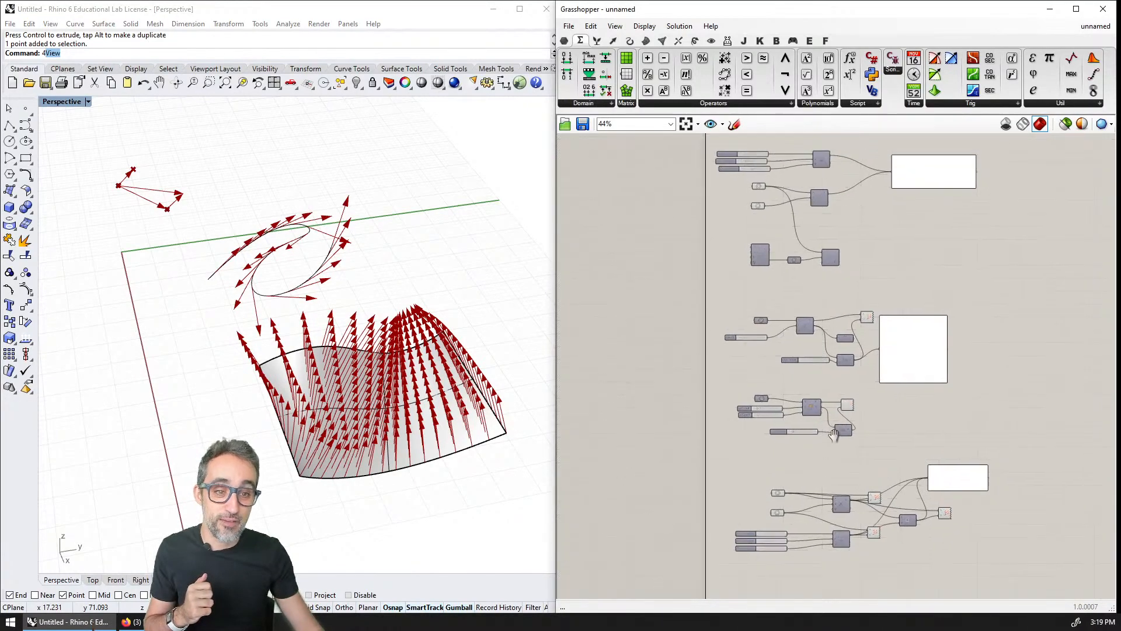
{"action": "right_click_drag", "start_coordinate": [832, 414], "coordinate": [833, 396]}
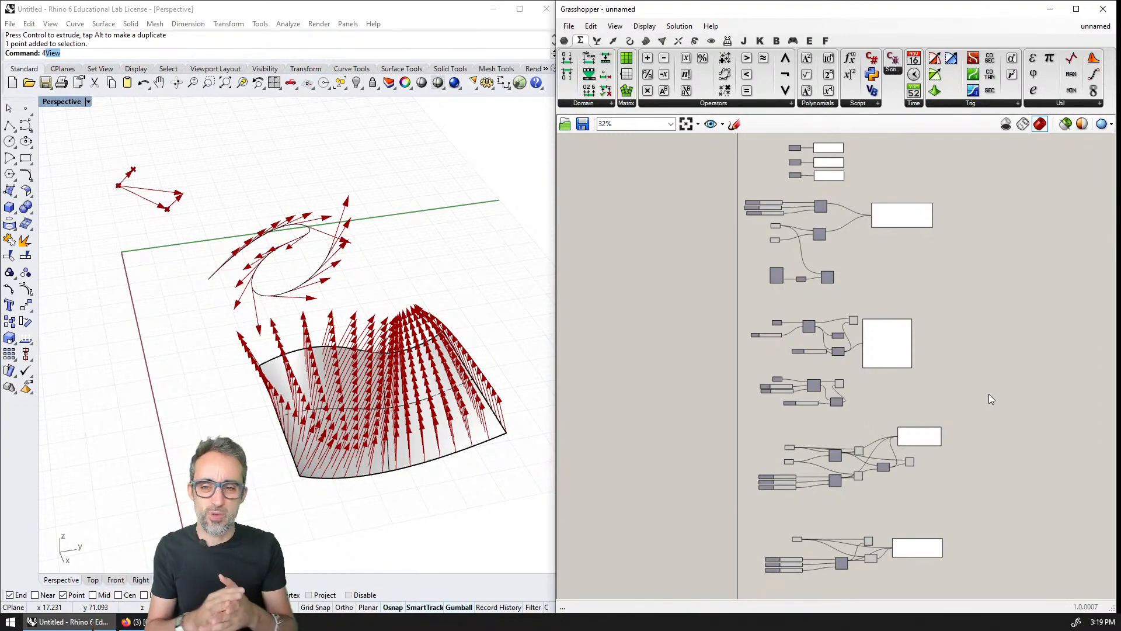
Step: Switch to the YouTube lecture on vectors in the browser, jump to the vector operations slide with the projection formula, and return to Rhino
{"action": "key", "text": "alt"}
{"action": "key", "text": "Escape"}
{"action": "key", "text": "Escape"}
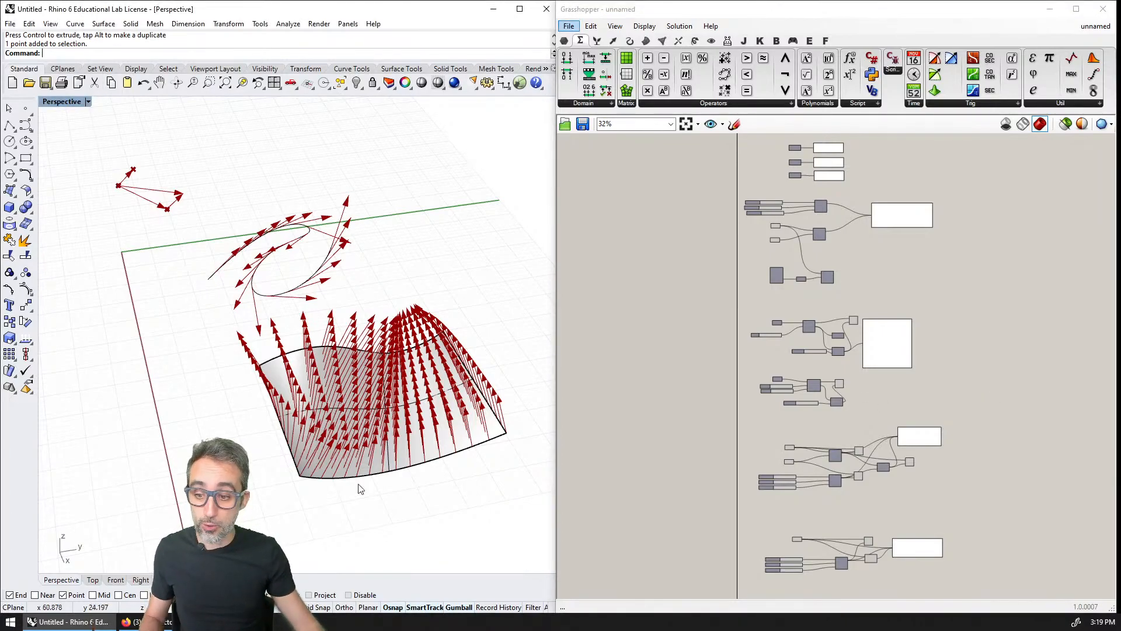
{"action": "key", "text": "alt+Tab"}
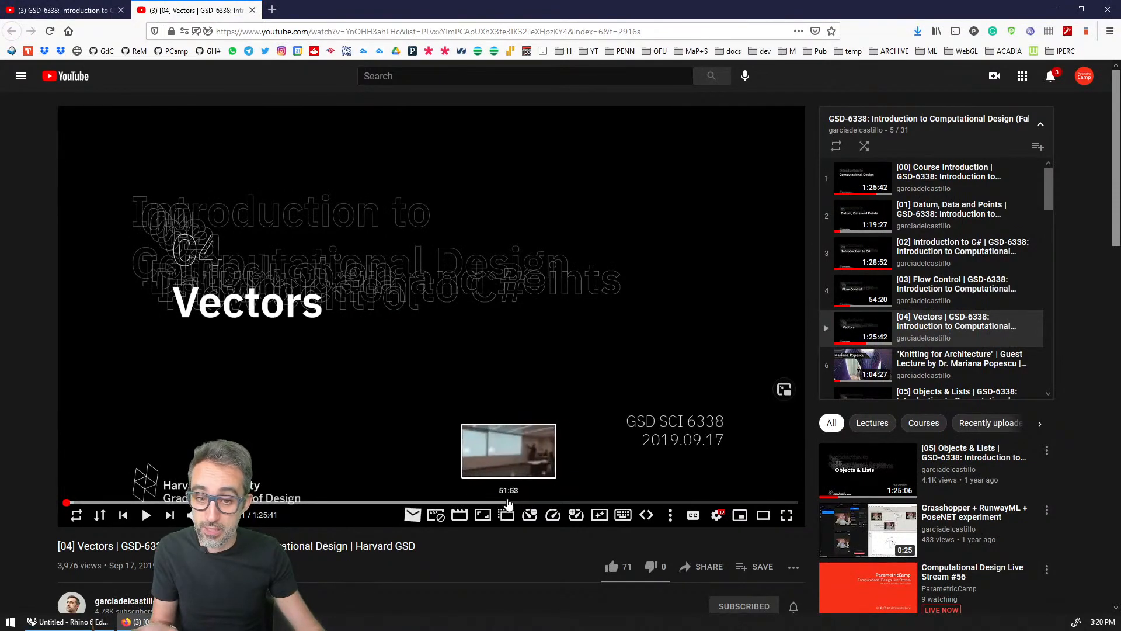
{"action": "left_click", "coordinate": [474, 503]}
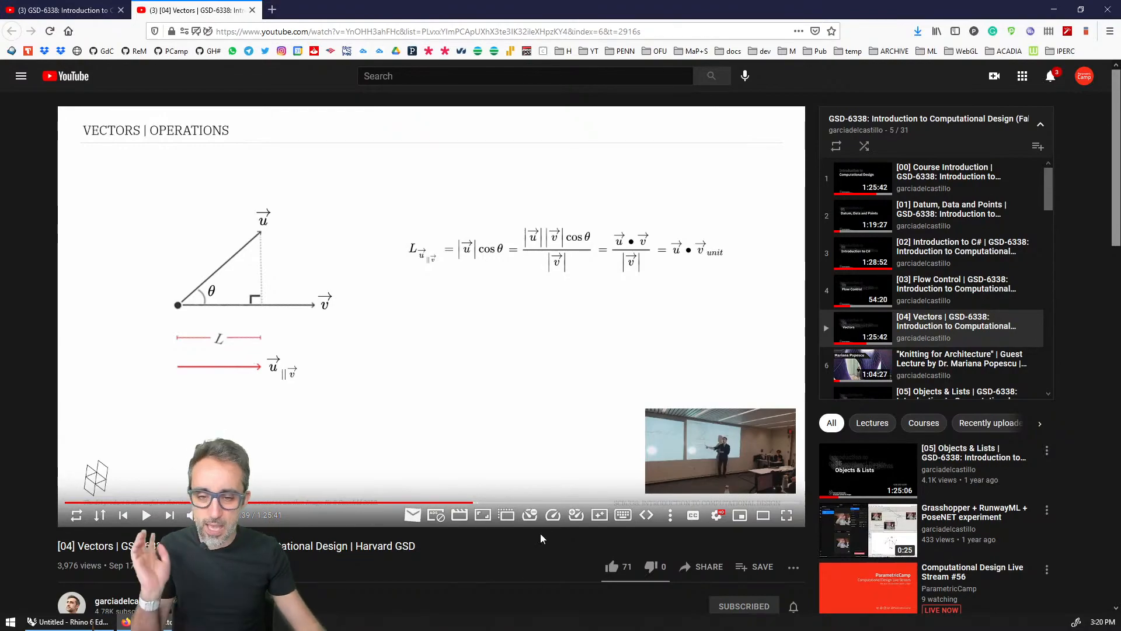
{"action": "left_click", "coordinate": [65, 623]}
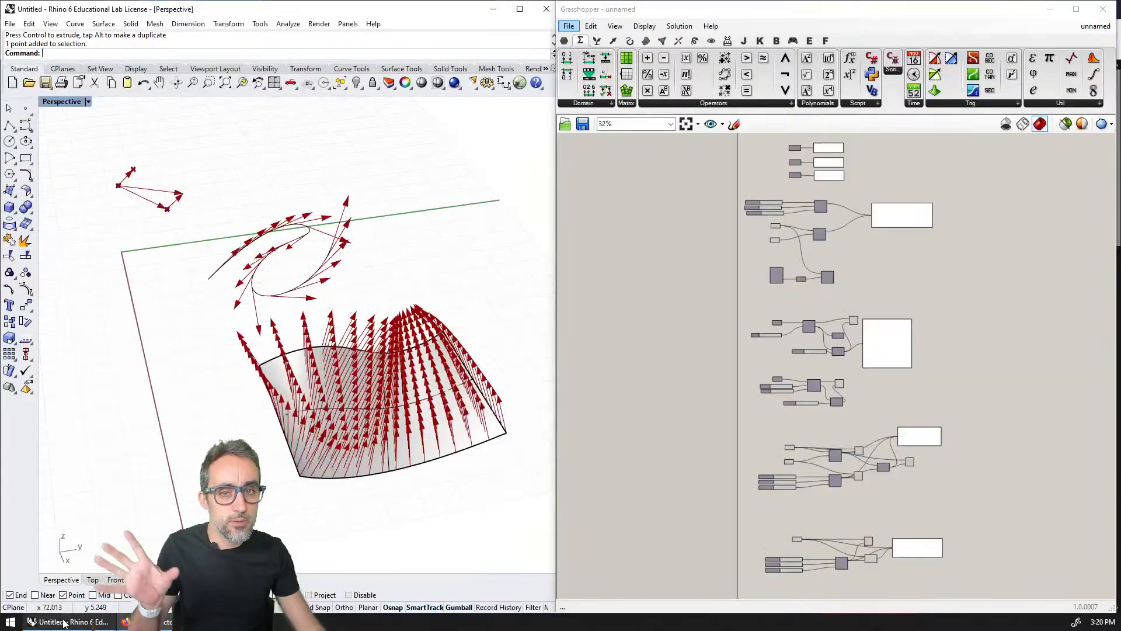
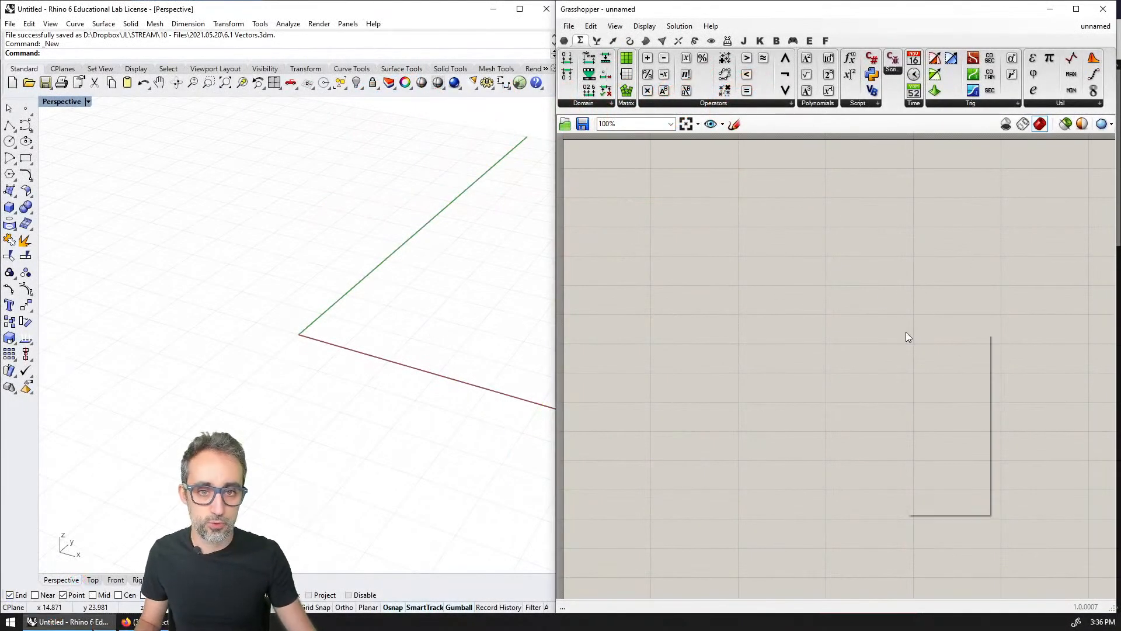
Step: Place a Bifocals component in the unnamed document, just outside the canvas's upper-left corner
{"action": "left_click", "coordinate": [564, 41]}
{"action": "left_click_drag", "start_coordinate": [1002, 56], "coordinate": [648, 233]}
{"action": "scroll", "coordinate": [683, 292], "scroll_direction": "up", "scroll_amount": 3}
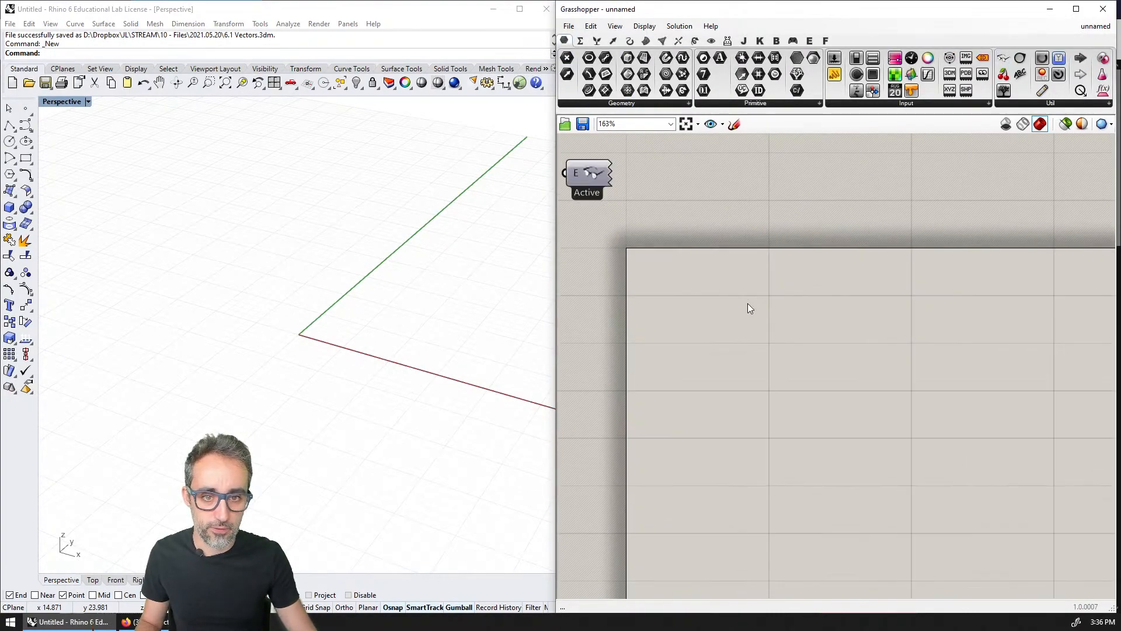
{"action": "left_click_drag", "start_coordinate": [614, 169], "coordinate": [613, 139]}
Step: Open the recent file 6.1 Vectors and inspect its labelled Unit X, Unit Y and Unit Z components
{"action": "left_click", "coordinate": [568, 26]}
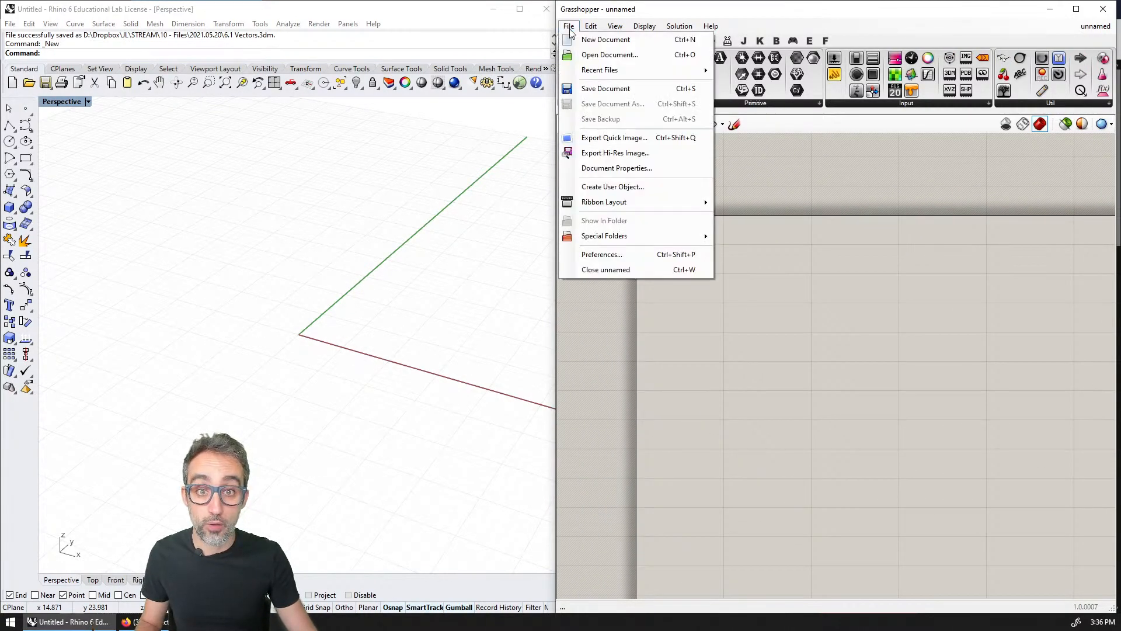
{"action": "mouse_move", "coordinate": [664, 72]}
{"action": "left_click", "coordinate": [765, 76]}
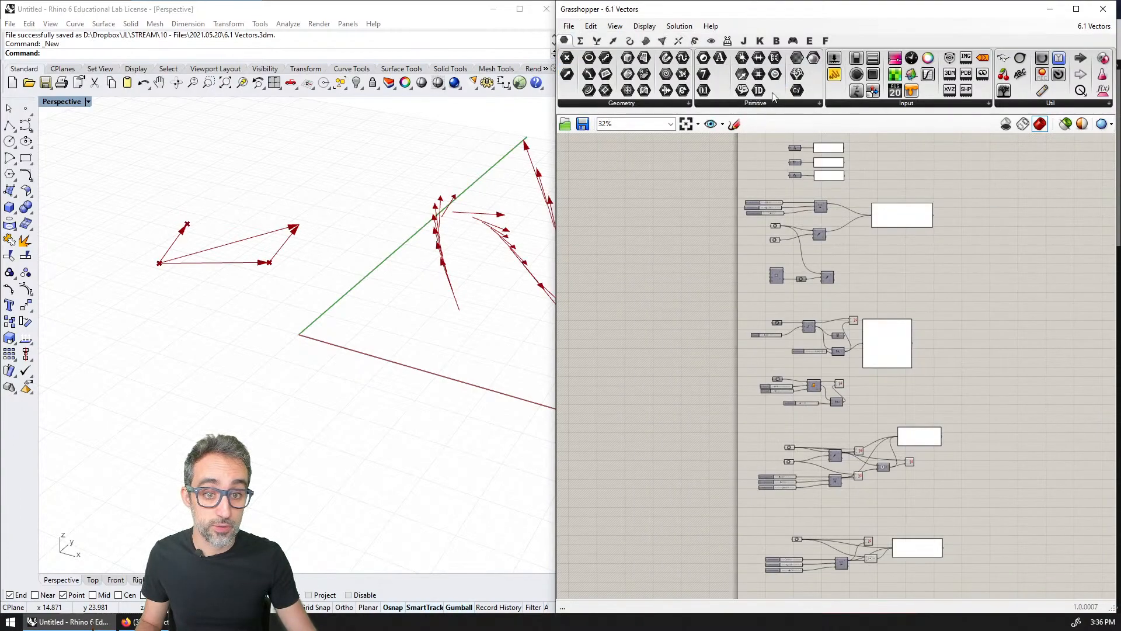
{"action": "left_click_drag", "start_coordinate": [772, 259], "coordinate": [724, 293]}
{"action": "key", "text": "Delete"}
{"action": "scroll", "coordinate": [829, 321], "scroll_direction": "up", "scroll_amount": 4}
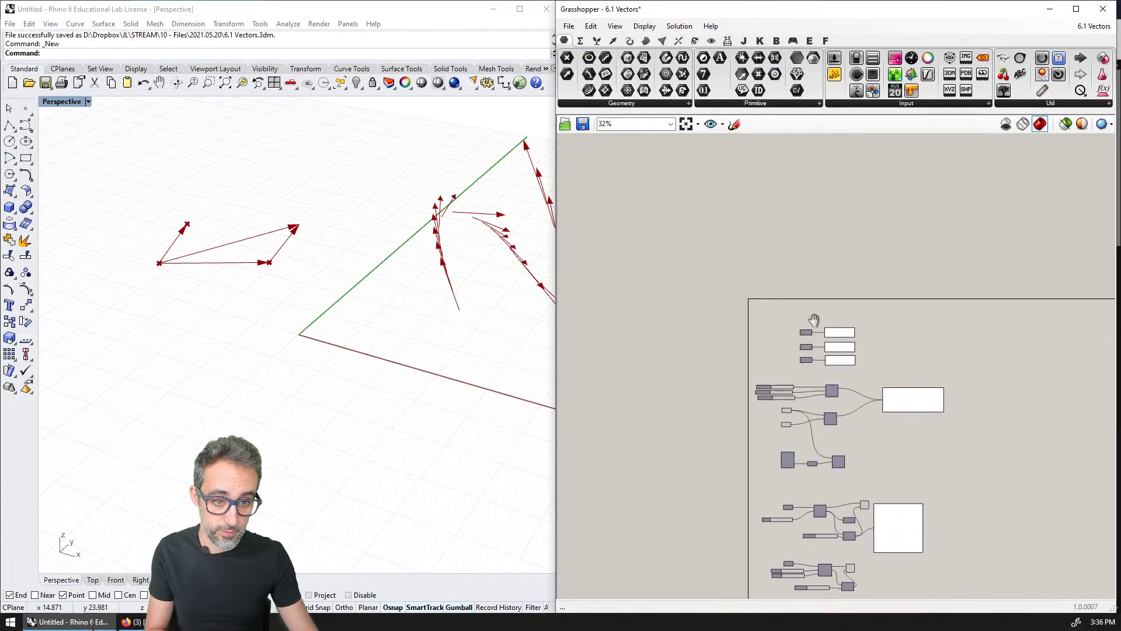
{"action": "scroll", "coordinate": [795, 313], "scroll_direction": "up", "scroll_amount": 2}
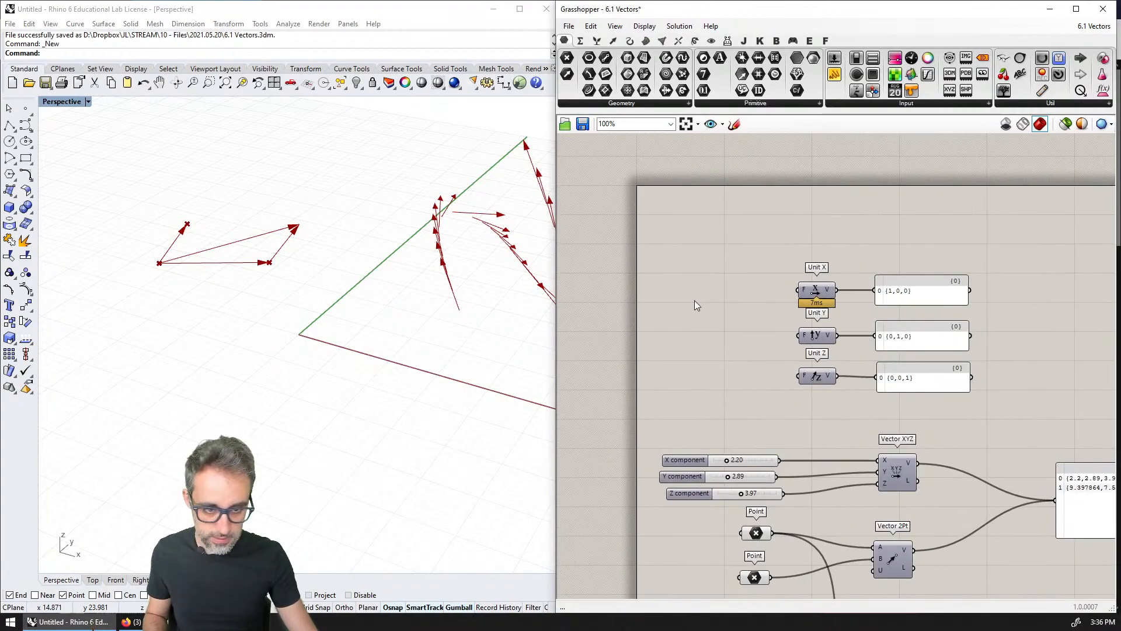
Step: Switch back to the blank unnamed Grasshopper document
{"action": "key", "text": "ctrl+n"}
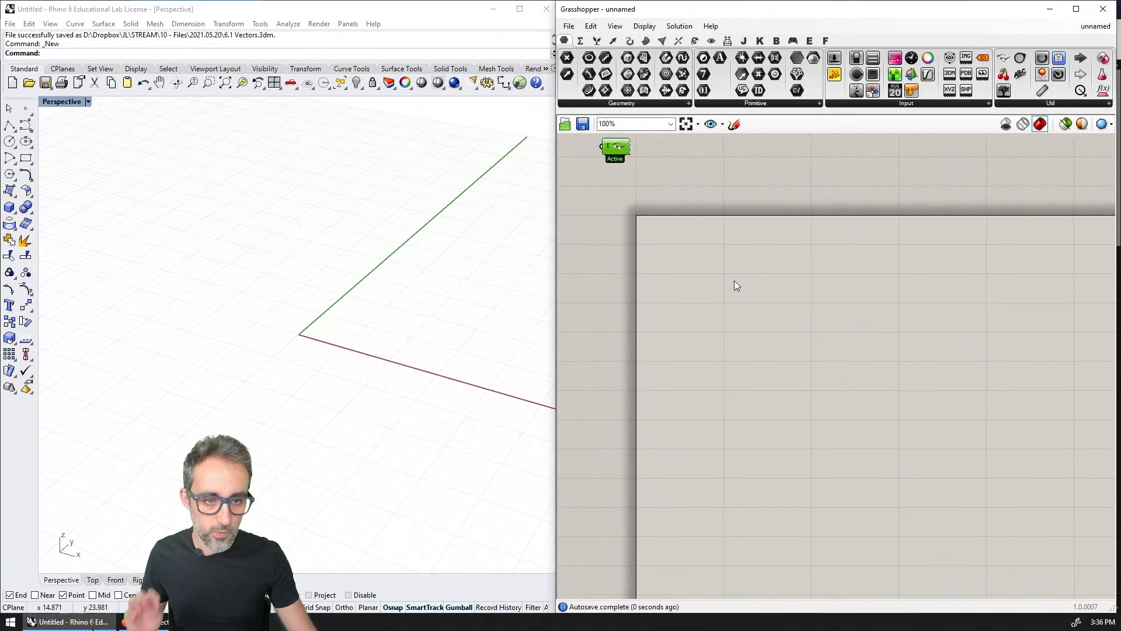
{"action": "right_click_drag", "start_coordinate": [734, 289], "coordinate": [748, 268]}
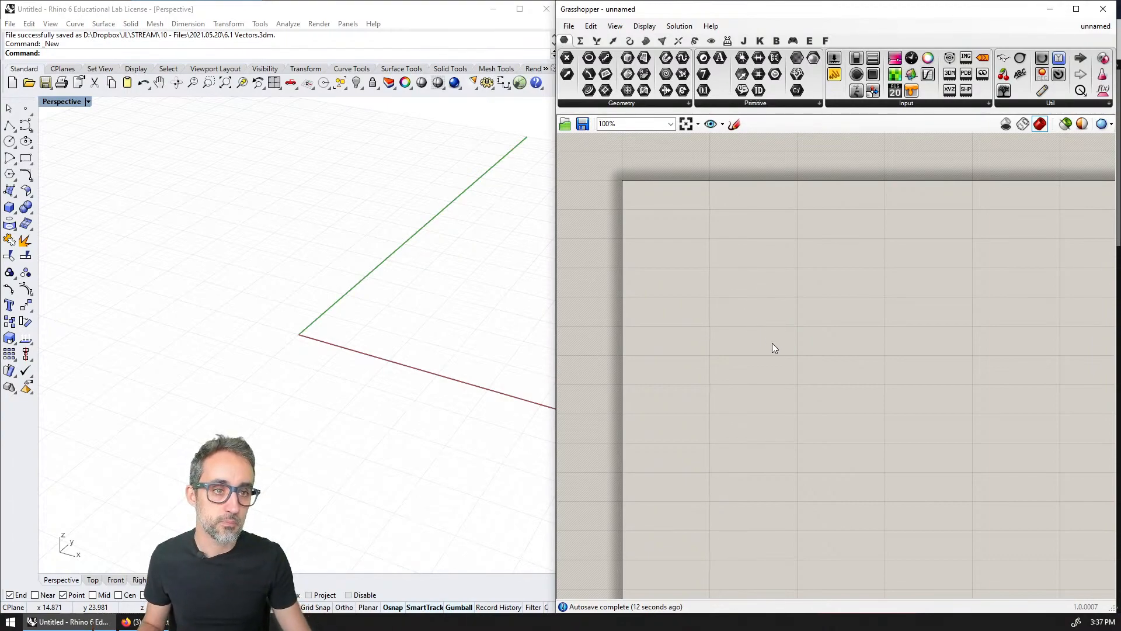
{"action": "scroll", "coordinate": [782, 313], "scroll_direction": "up", "scroll_amount": 2}
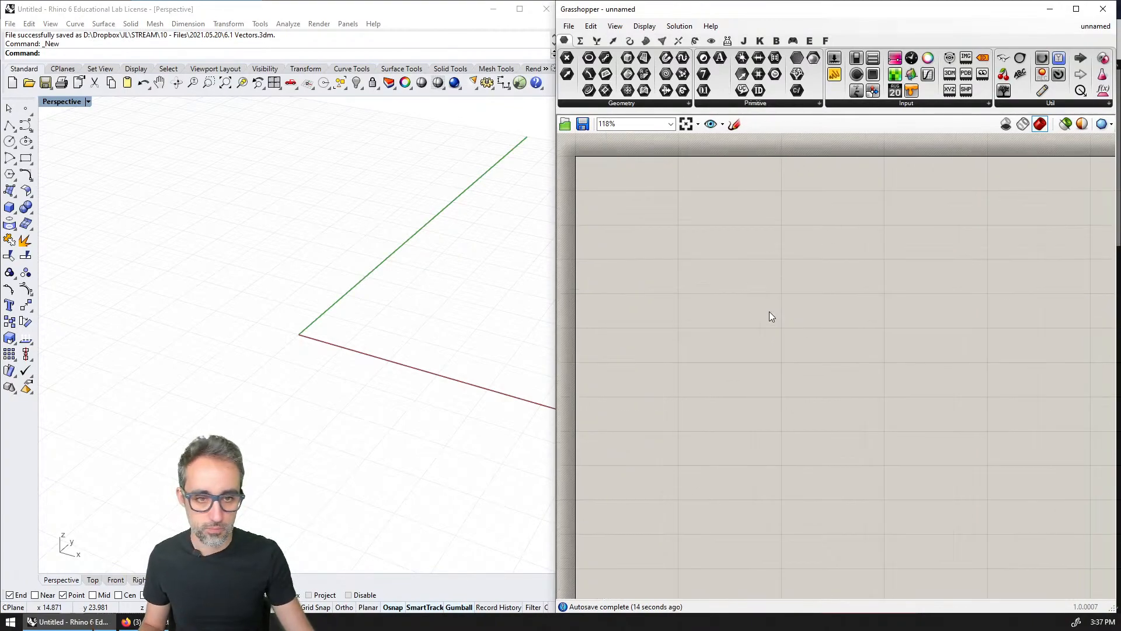
Step: Place a number slider with value 10.00 near the canvas's upper-left corner and name it X
{"action": "double_click", "coordinate": [753, 264]}
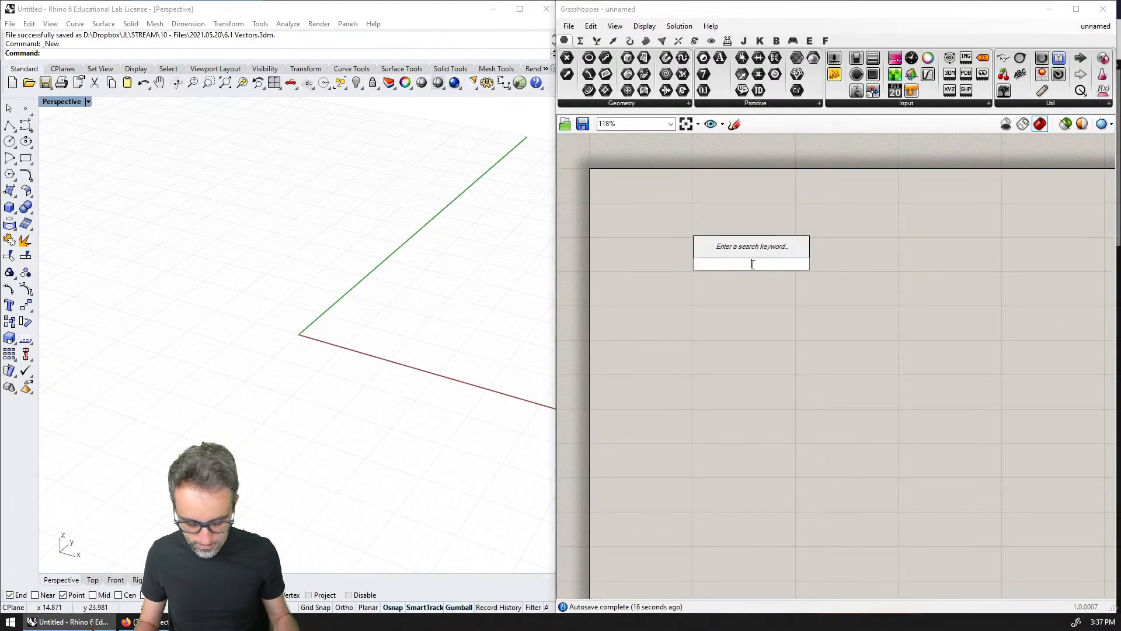
{"action": "type", "text": "slider"}
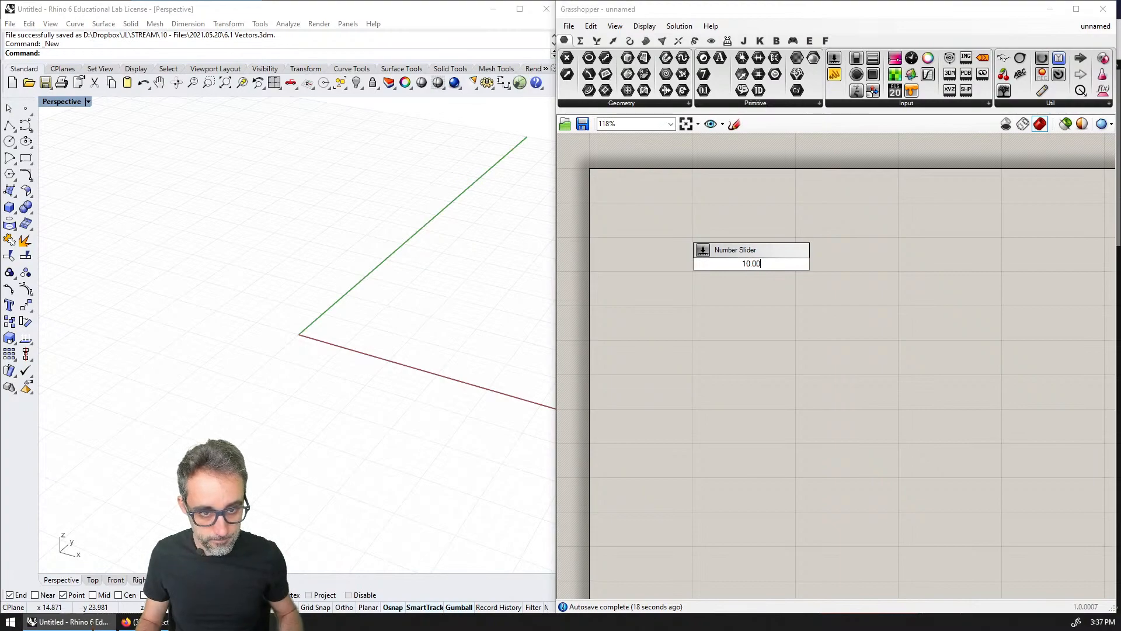
{"action": "key", "text": "Return"}
{"action": "right_click", "coordinate": [747, 262]}
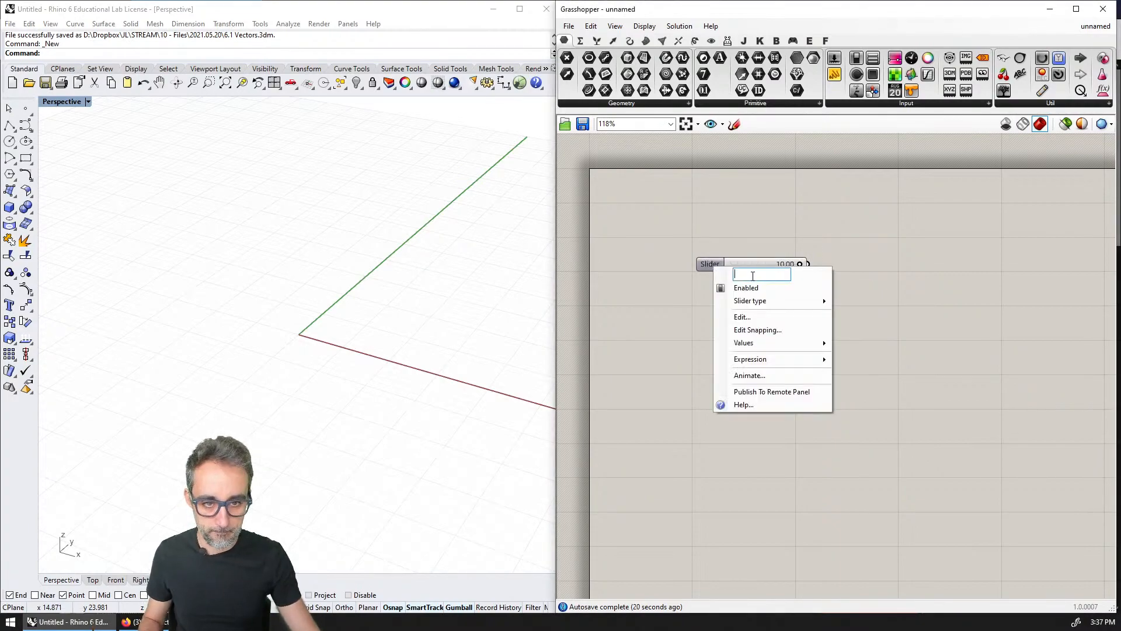
{"action": "key", "text": "Escape"}
{"action": "scroll", "coordinate": [751, 271], "scroll_direction": "up", "scroll_amount": 3}
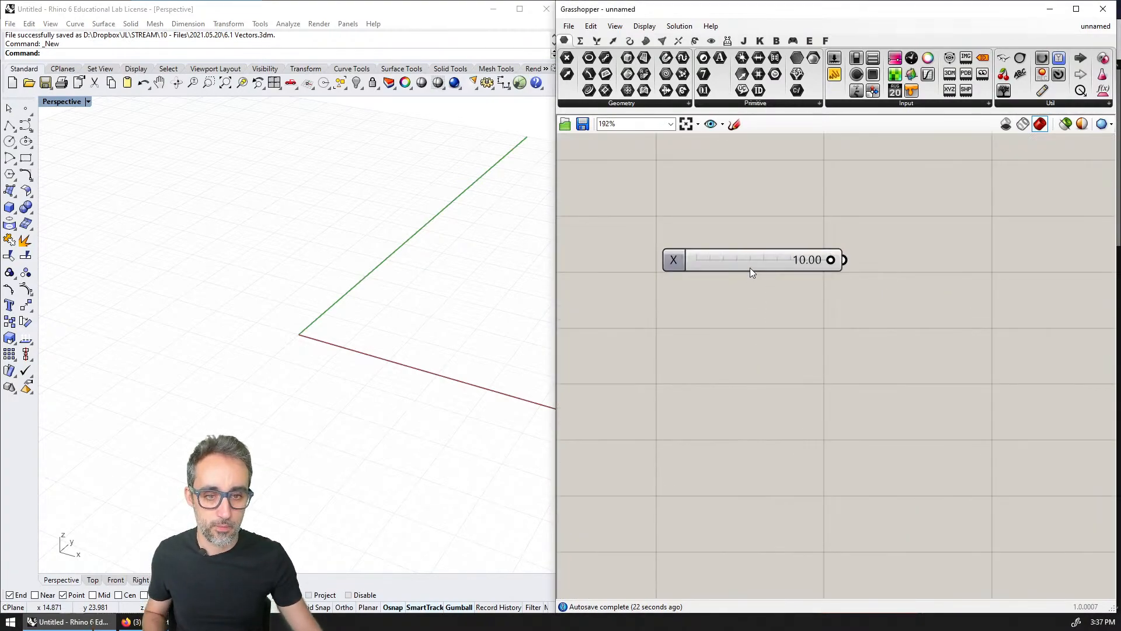
Step: Make two copies of the X slider and arrange them below the original
{"action": "left_click", "coordinate": [748, 268]}
{"action": "key", "text": "ctrl+c"}
{"action": "key", "text": "ctrl+v"}
{"action": "key", "text": "ctrl+v"}
{"action": "left_click_drag", "start_coordinate": [734, 270], "coordinate": [710, 306]}
Step: Rename the middle slider Y and the lowest slider Z
{"action": "right_click", "coordinate": [674, 300]}
{"action": "type", "text": "y"}
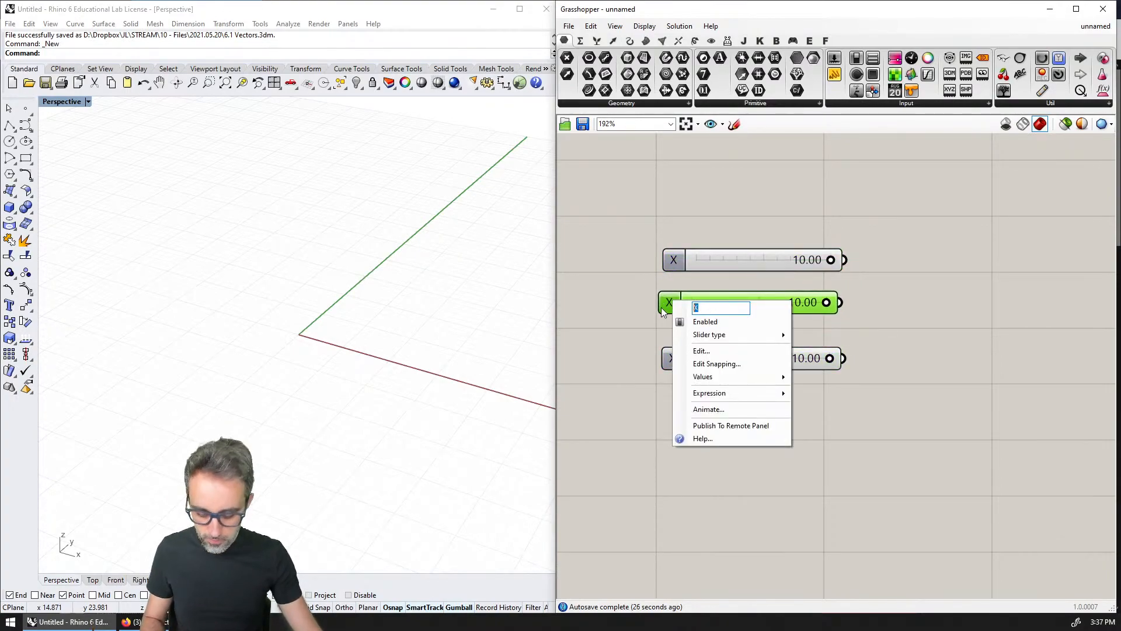
{"action": "left_click", "coordinate": [635, 290]}
{"action": "right_click", "coordinate": [674, 309]}
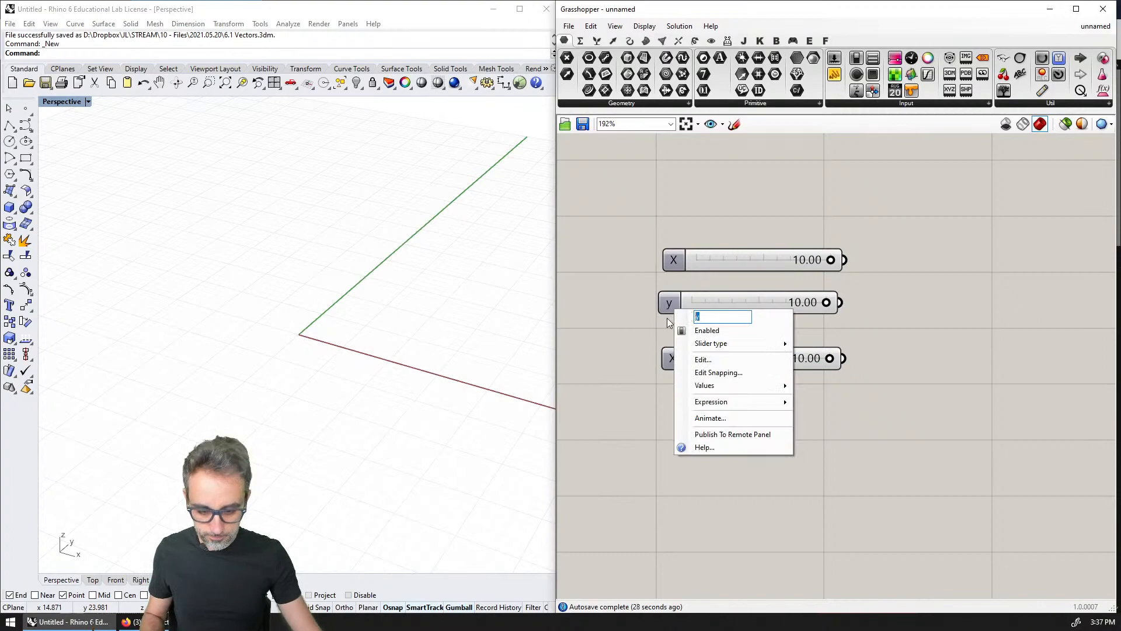
{"action": "type", "text": "Y"}
{"action": "left_click", "coordinate": [633, 314]}
{"action": "right_click", "coordinate": [673, 357]}
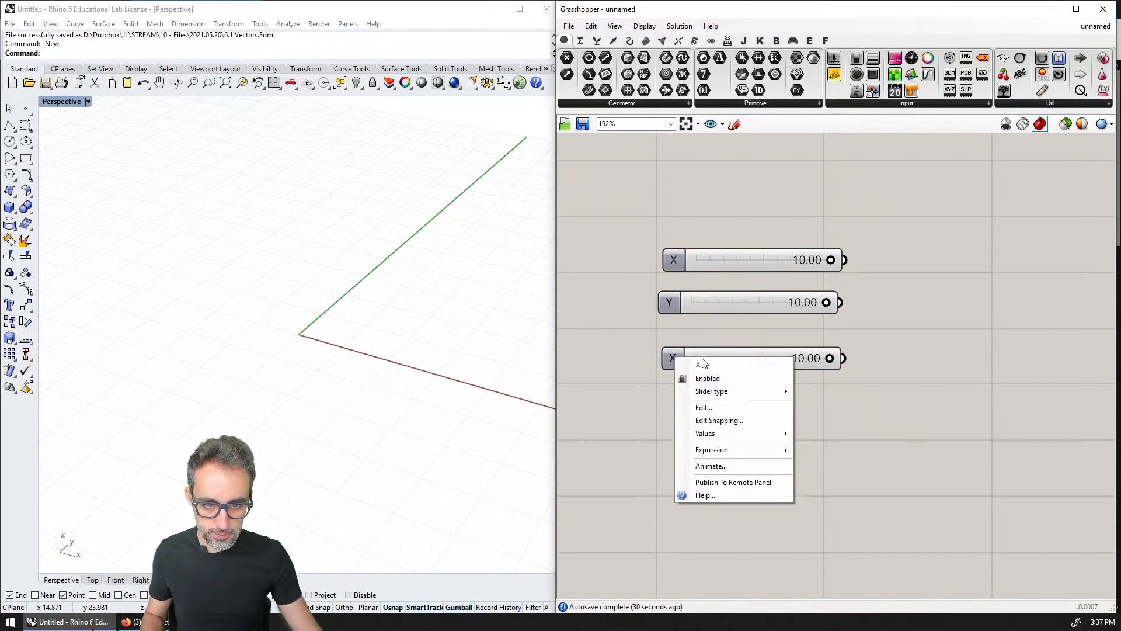
{"action": "type", "text": "Z"}
{"action": "left_click", "coordinate": [640, 348]}
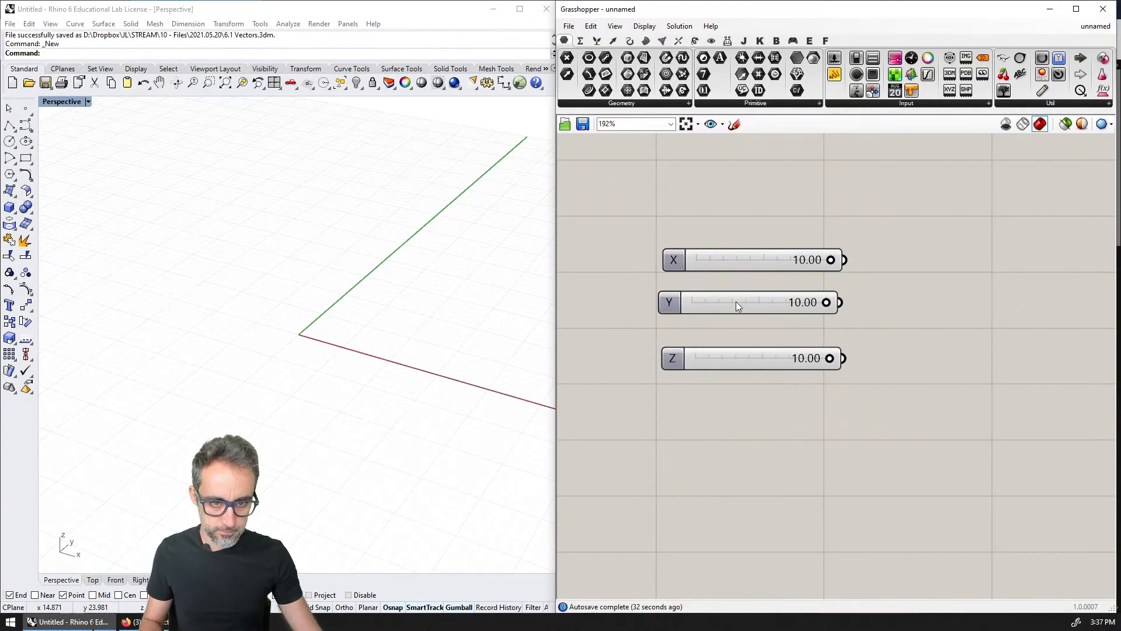
Step: Line up the X, Y and Z sliders in an evenly spaced column
{"action": "left_click_drag", "start_coordinate": [735, 302], "coordinate": [741, 298]}
{"action": "left_click_drag", "start_coordinate": [744, 359], "coordinate": [708, 234]}
{"action": "left_click", "coordinate": [752, 235]}
{"action": "left_click", "coordinate": [801, 211]}
{"action": "right_click_drag", "start_coordinate": [807, 211], "coordinate": [766, 229]}
{"action": "scroll", "coordinate": [787, 230], "scroll_direction": "down", "scroll_amount": 2}
{"action": "right_click_drag", "start_coordinate": [818, 302], "coordinate": [818, 327]}
{"action": "scroll", "coordinate": [801, 303], "scroll_direction": "down", "scroll_amount": 1}
{"action": "scroll", "coordinate": [793, 303], "scroll_direction": "up", "scroll_amount": 1}
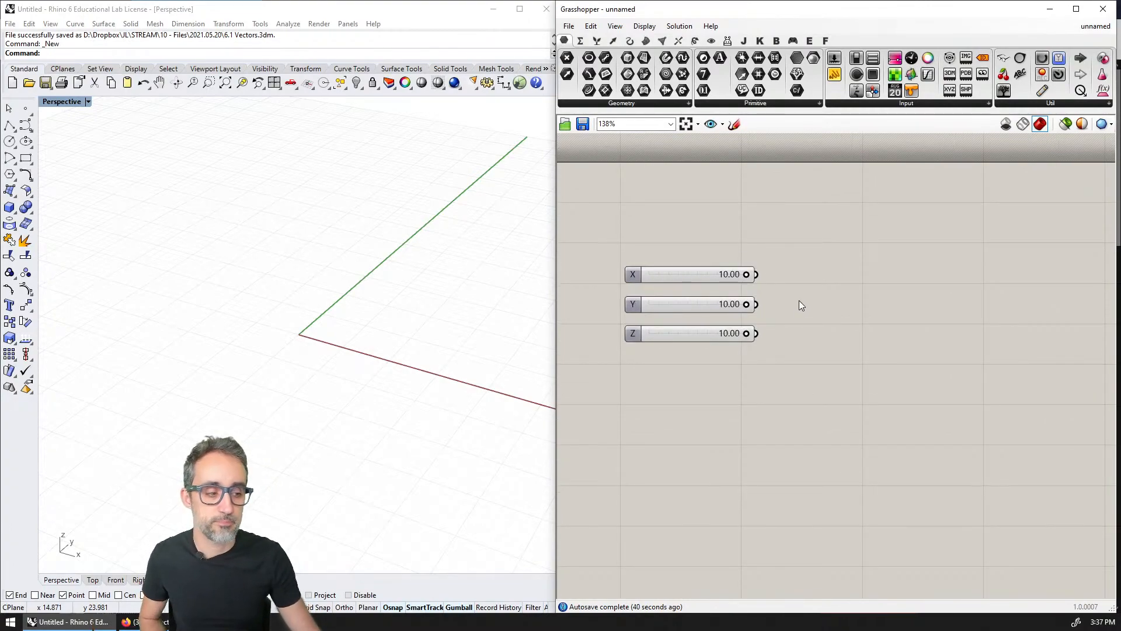
{"action": "scroll", "coordinate": [797, 310], "scroll_direction": "down", "scroll_amount": 1}
{"action": "scroll", "coordinate": [797, 313], "scroll_direction": "up", "scroll_amount": 1}
{"action": "right_click_drag", "start_coordinate": [797, 313], "coordinate": [801, 247]}
{"action": "scroll", "coordinate": [797, 281], "scroll_direction": "up", "scroll_amount": 1}
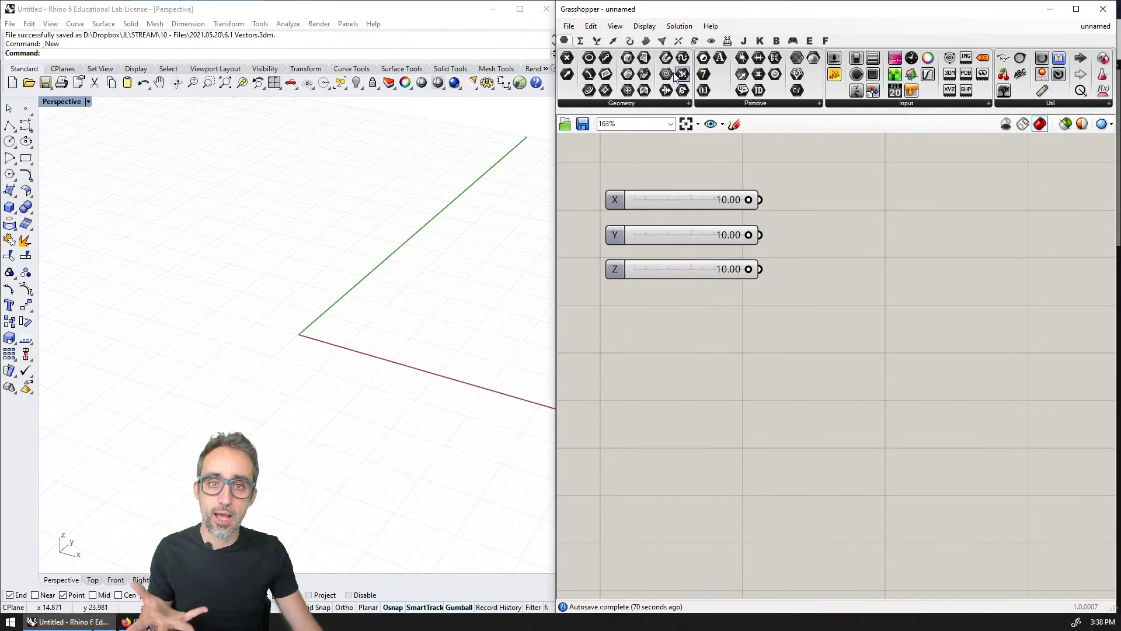
Step: Place an XY Plane component to the right of the three sliders
{"action": "left_click", "coordinate": [614, 41]}
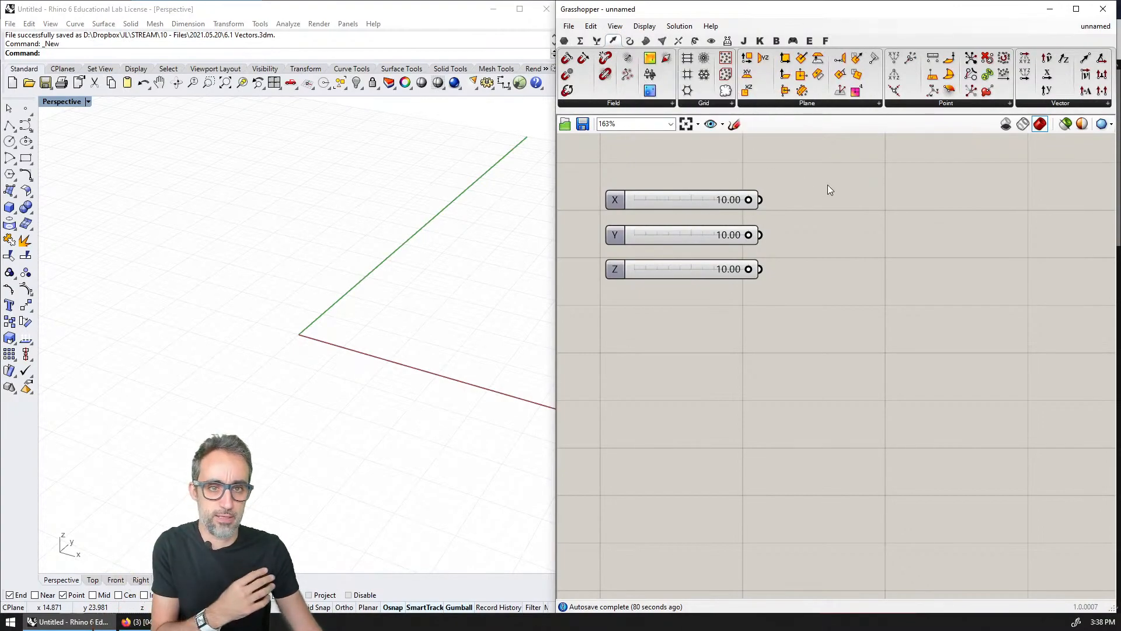
{"action": "left_click", "coordinate": [806, 104]}
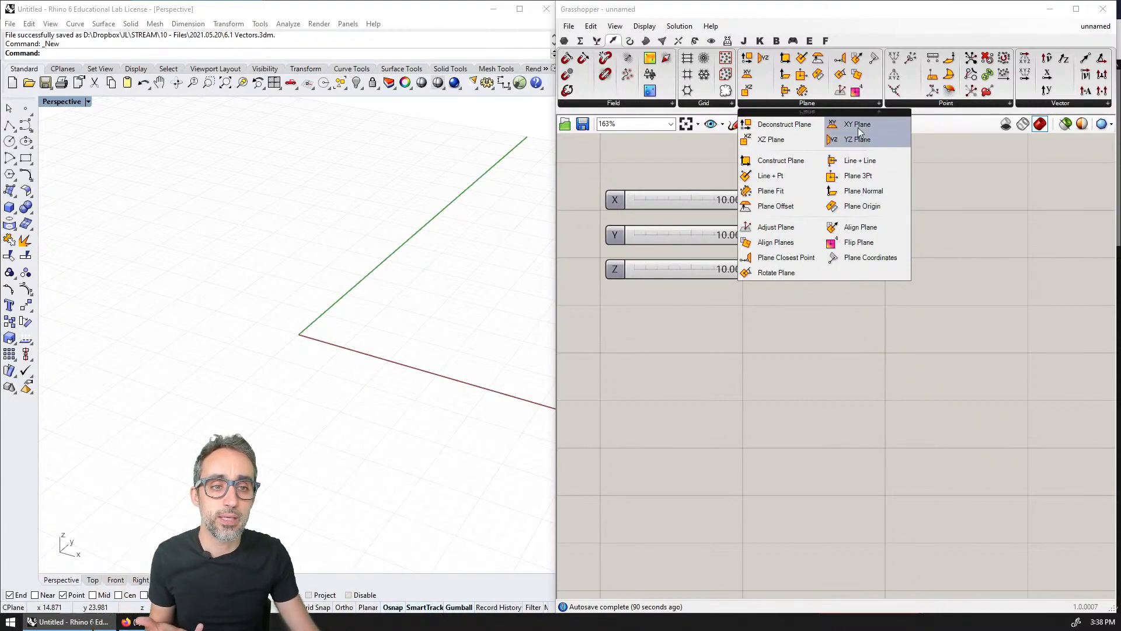
{"action": "left_click_drag", "start_coordinate": [857, 127], "coordinate": [898, 230]}
{"action": "right_click_drag", "start_coordinate": [898, 230], "coordinate": [890, 346]}
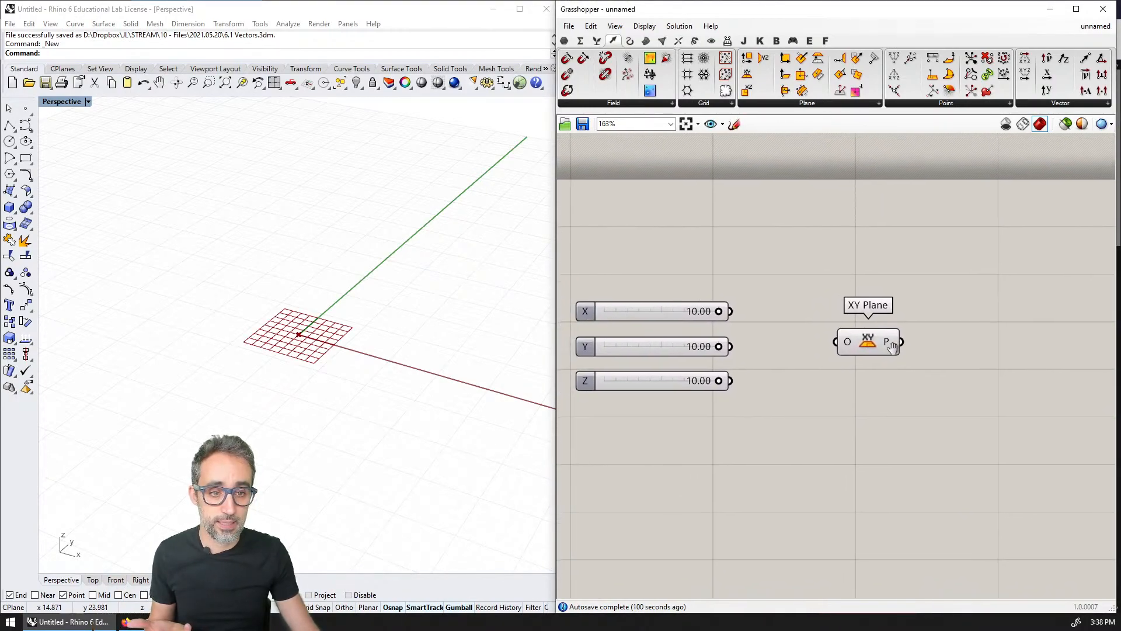
{"action": "left_click_drag", "start_coordinate": [878, 351], "coordinate": [935, 333]}
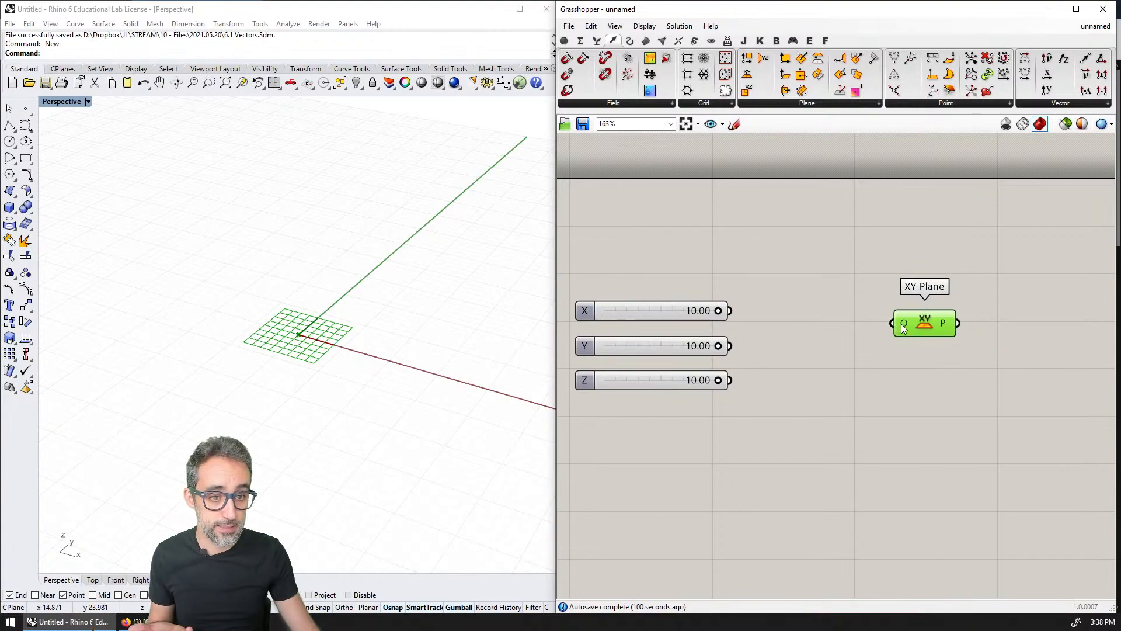
Step: Hide the Perspective viewport's grid and examine the XY plane preview at the origin in Rhino
{"action": "scroll", "coordinate": [295, 330], "scroll_direction": "up", "scroll_amount": 5}
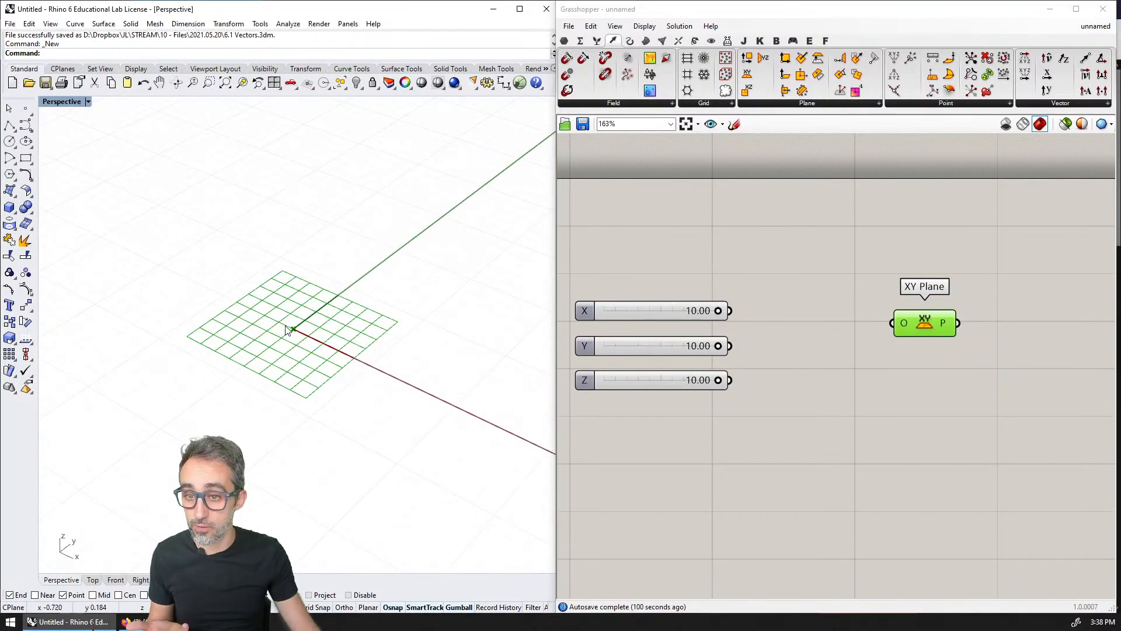
{"action": "mouse_move", "coordinate": [408, 351]}
{"action": "right_mouse_down"}
{"action": "mouse_move", "coordinate": [408, 325]}
{"action": "mouse_move", "coordinate": [412, 333]}
{"action": "right_mouse_up"}
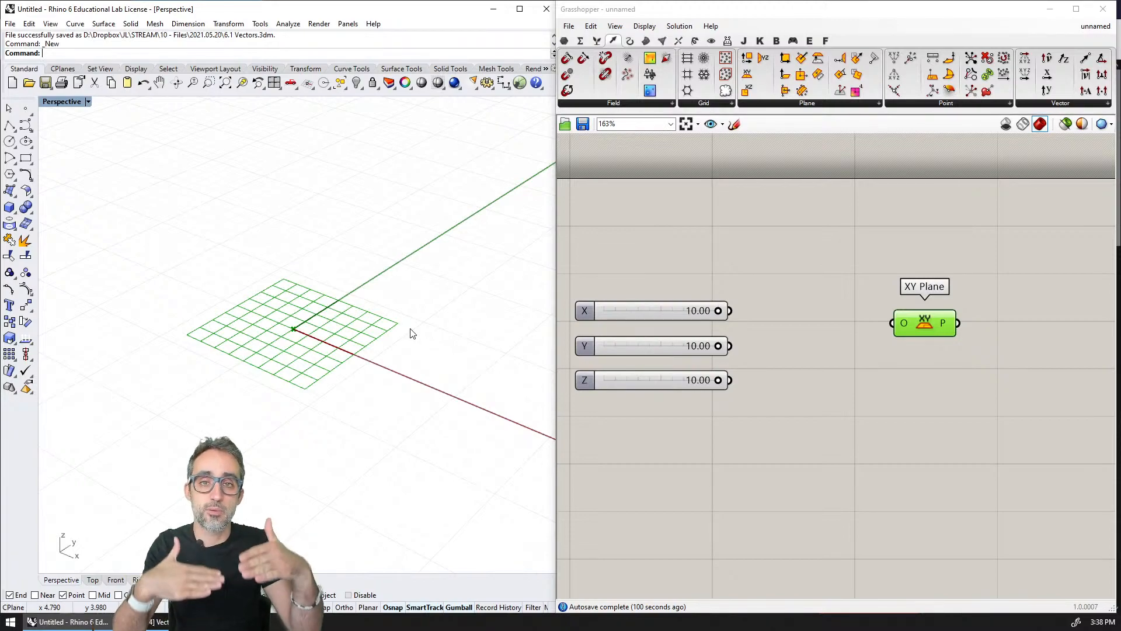
{"action": "mouse_move", "coordinate": [366, 353]}
{"action": "right_mouse_down"}
{"action": "mouse_move", "coordinate": [348, 343]}
{"action": "mouse_move", "coordinate": [362, 359]}
{"action": "right_mouse_up"}
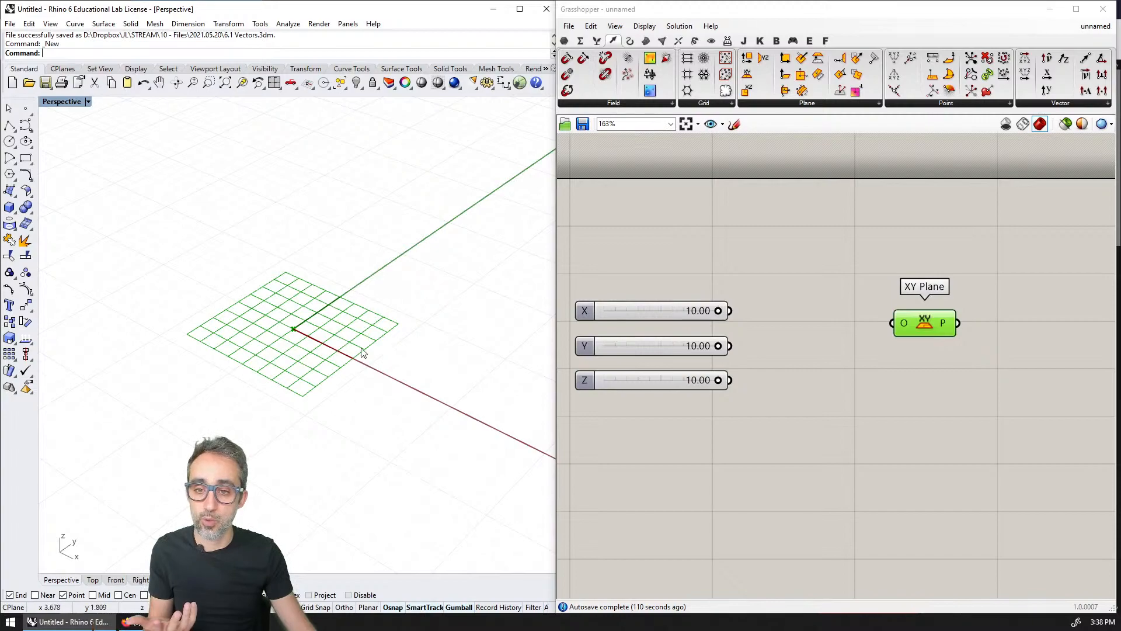
{"action": "key", "text": "Escape"}
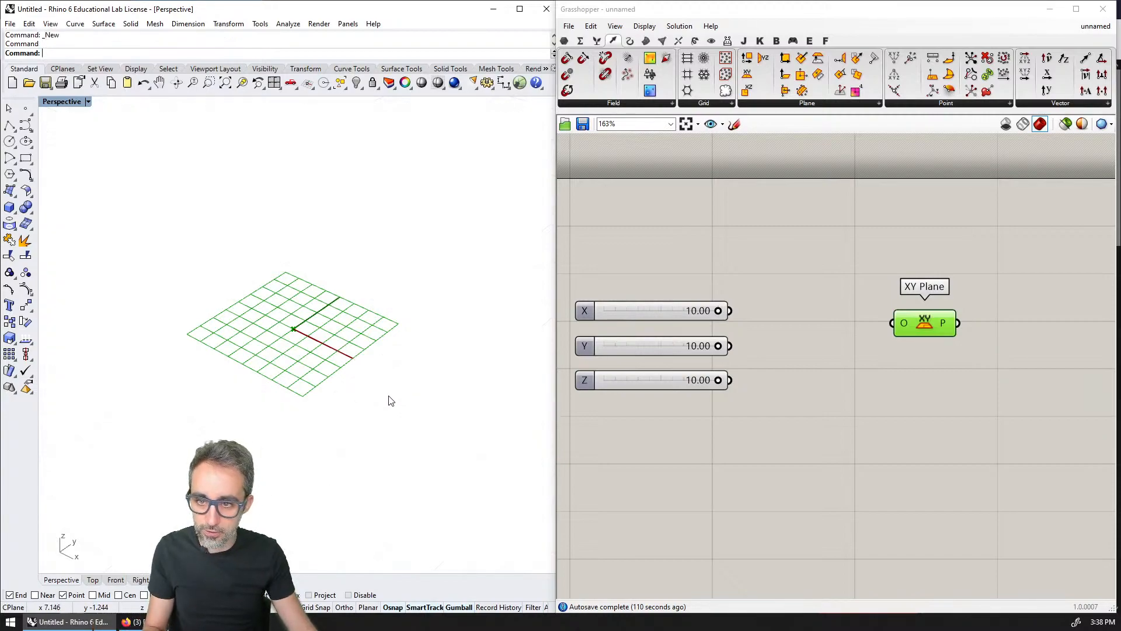
{"action": "left_click", "coordinate": [771, 388]}
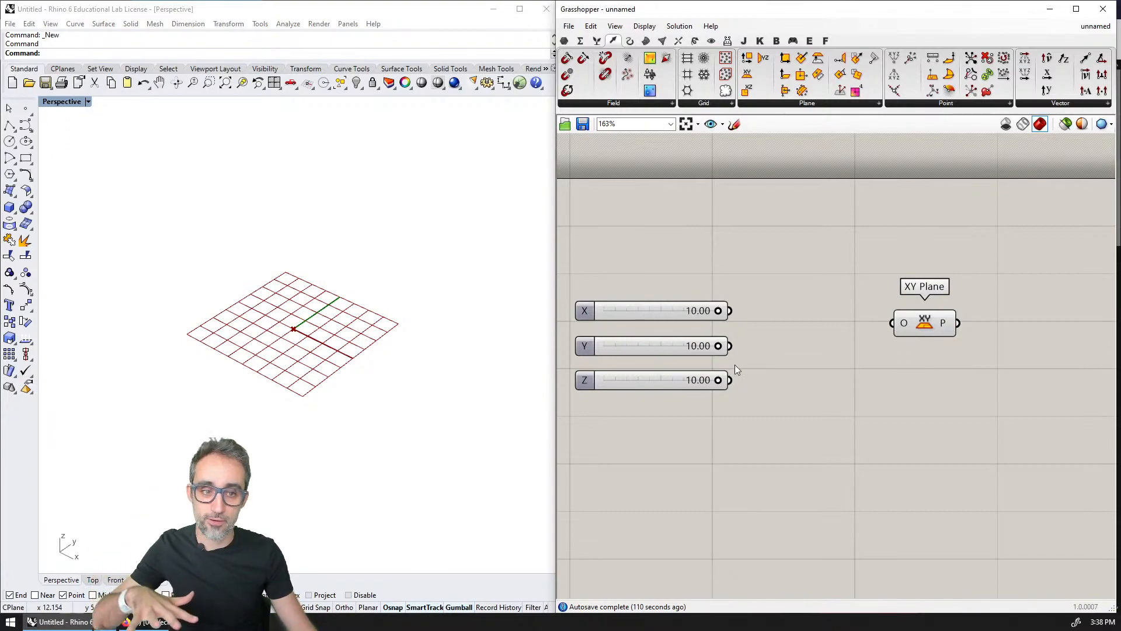
Step: Reposition the XY Plane component slightly and place a YZ Plane component directly below it
{"action": "left_click_drag", "start_coordinate": [919, 330], "coordinate": [923, 312]}
{"action": "left_click", "coordinate": [912, 349]}
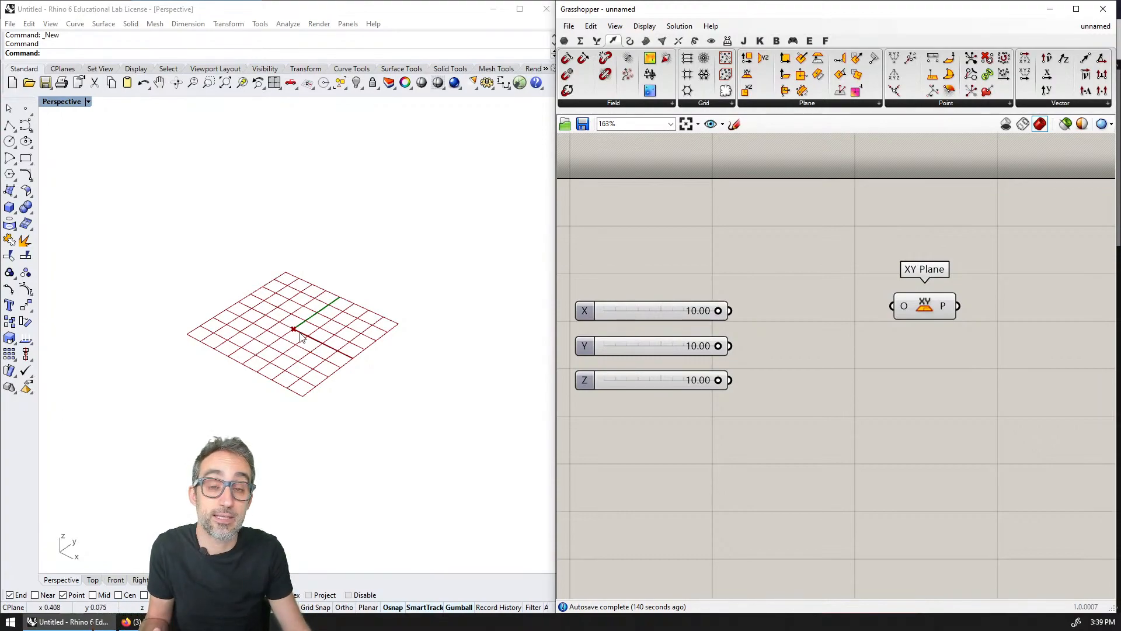
{"action": "left_click_drag", "start_coordinate": [924, 312], "coordinate": [946, 320]}
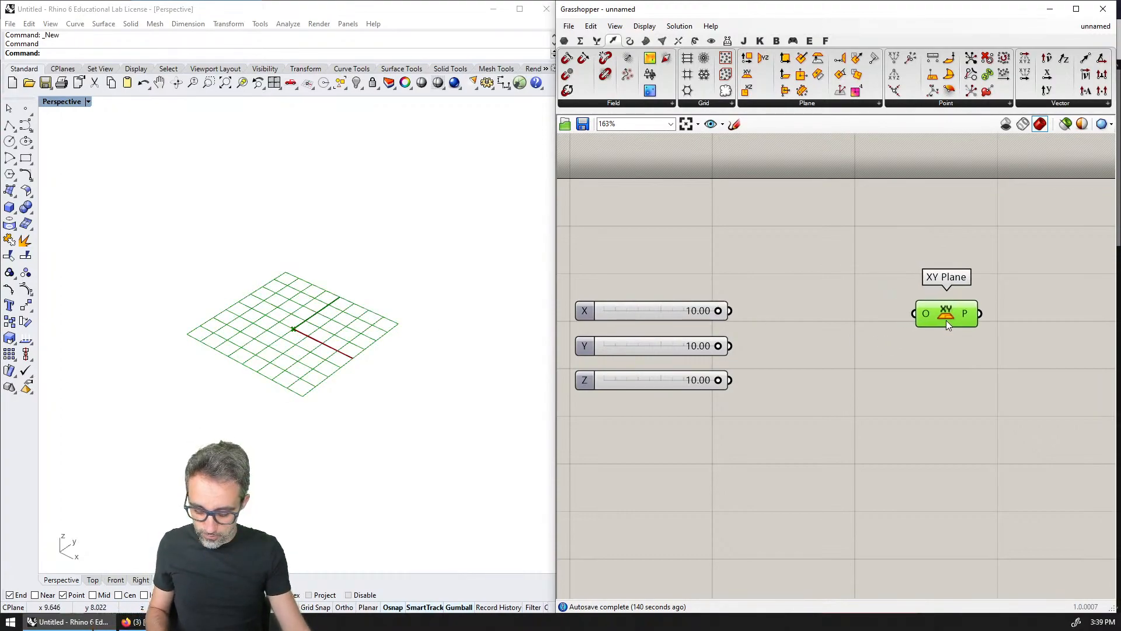
{"action": "left_click", "coordinate": [784, 102]}
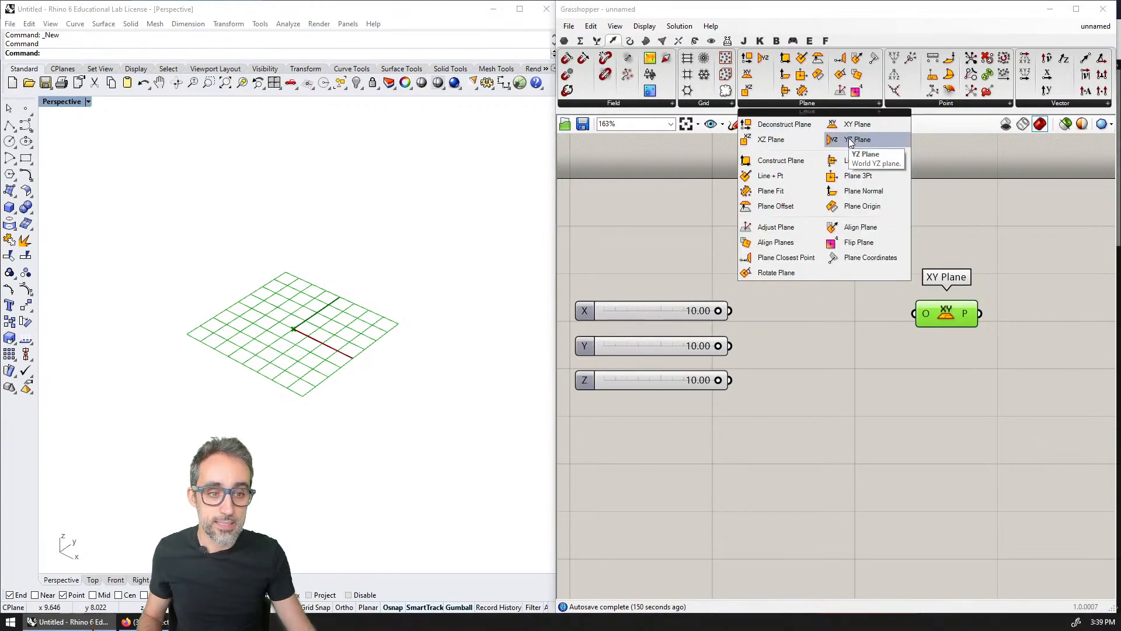
{"action": "left_click_drag", "start_coordinate": [850, 142], "coordinate": [943, 363]}
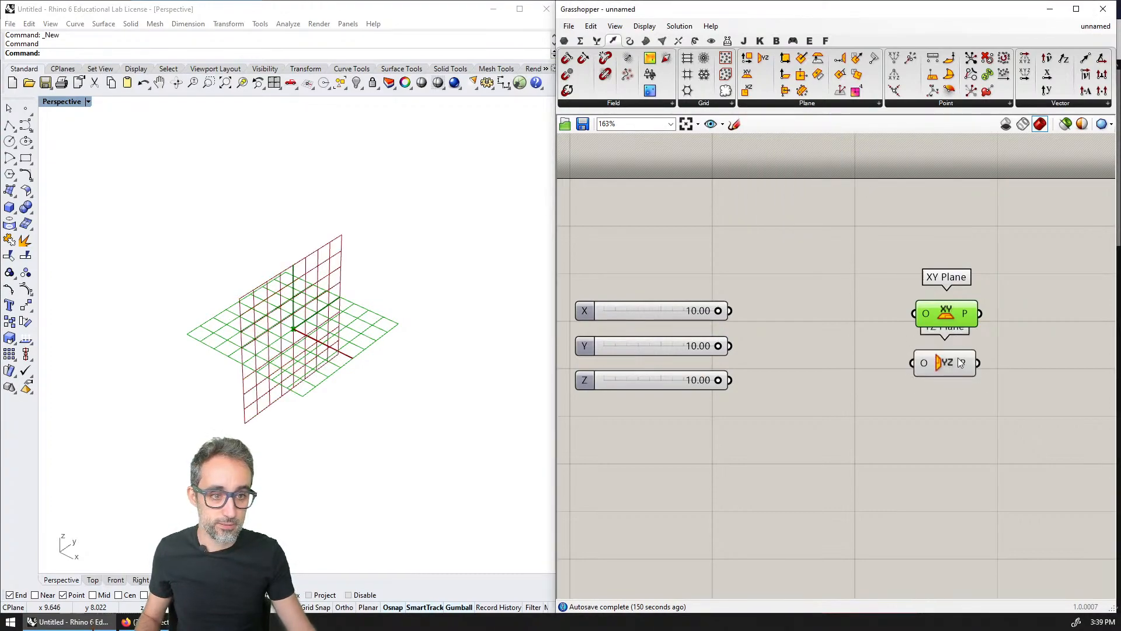
Step: Turn off the previews of the XY and YZ planes and place an XZ Plane component below them
{"action": "key", "text": "ctrl+q"}
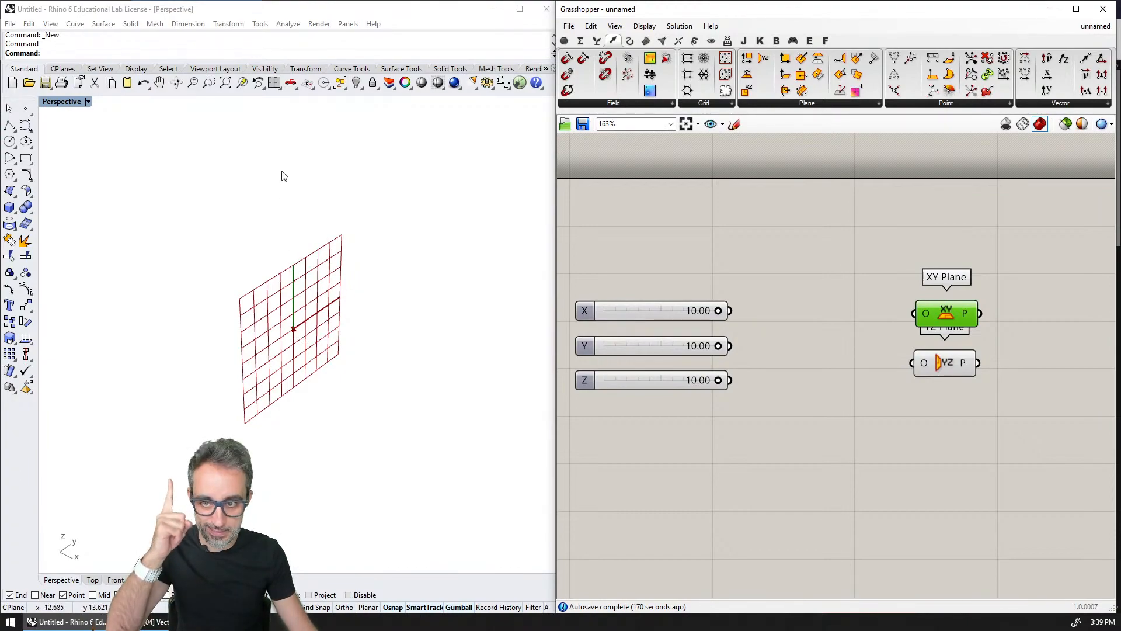
{"action": "left_click", "coordinate": [948, 363]}
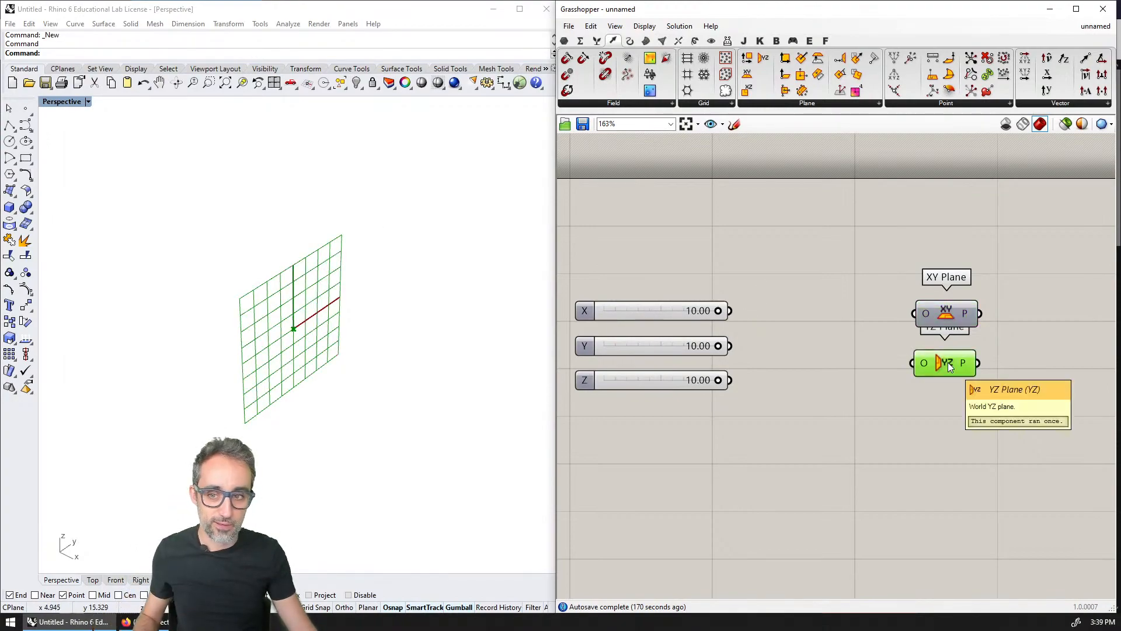
{"action": "left_click", "coordinate": [804, 103]}
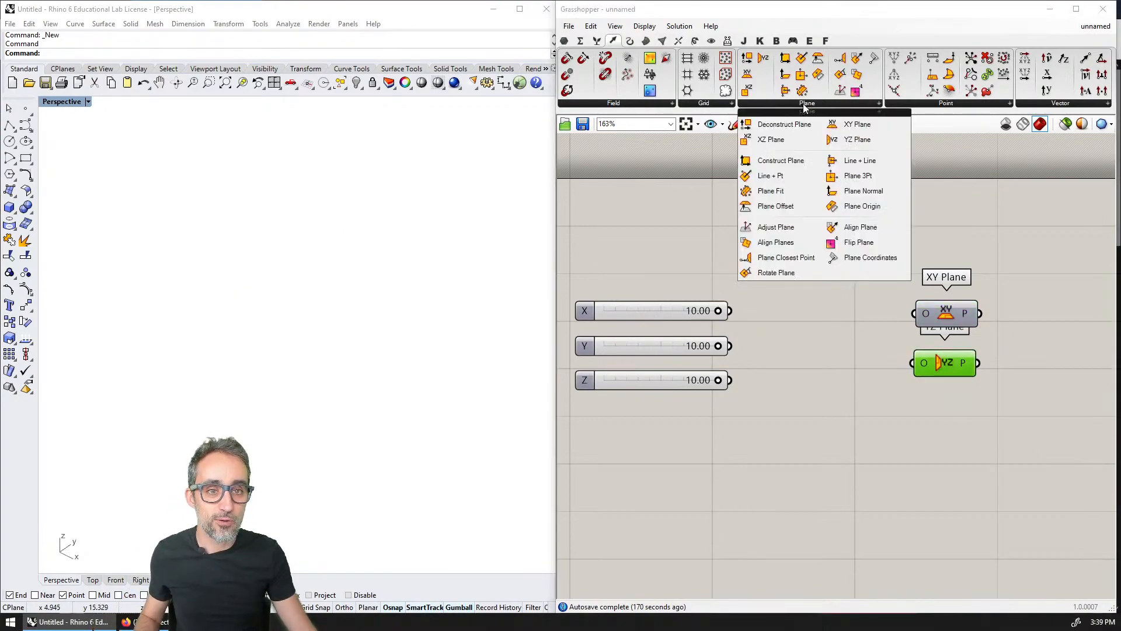
{"action": "left_click", "coordinate": [770, 140]}
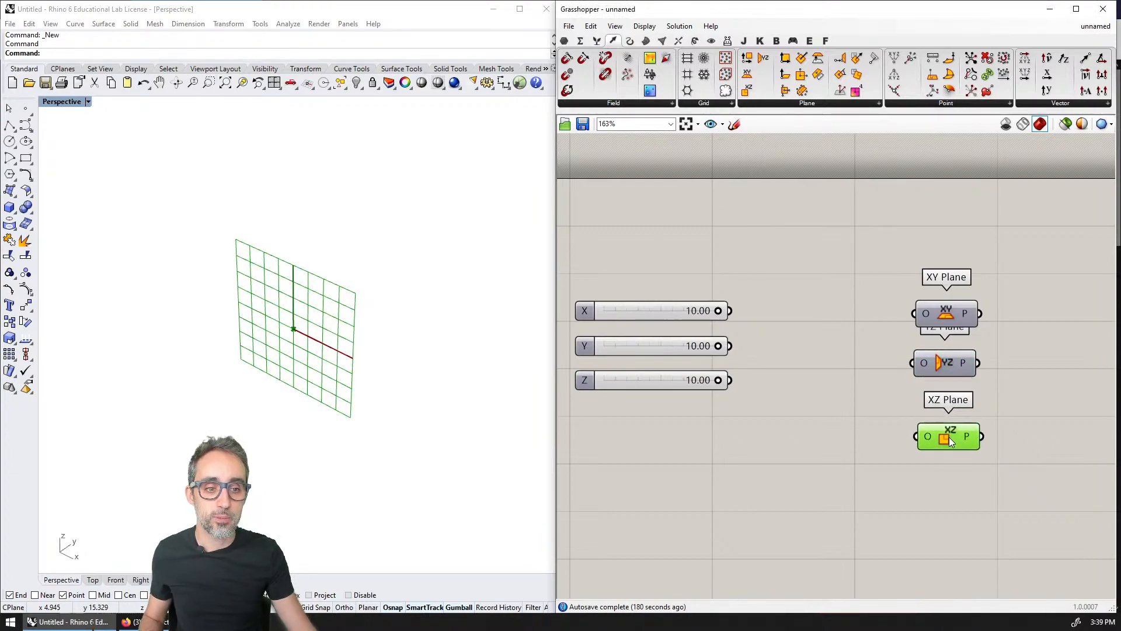
{"action": "left_click", "coordinate": [948, 437]}
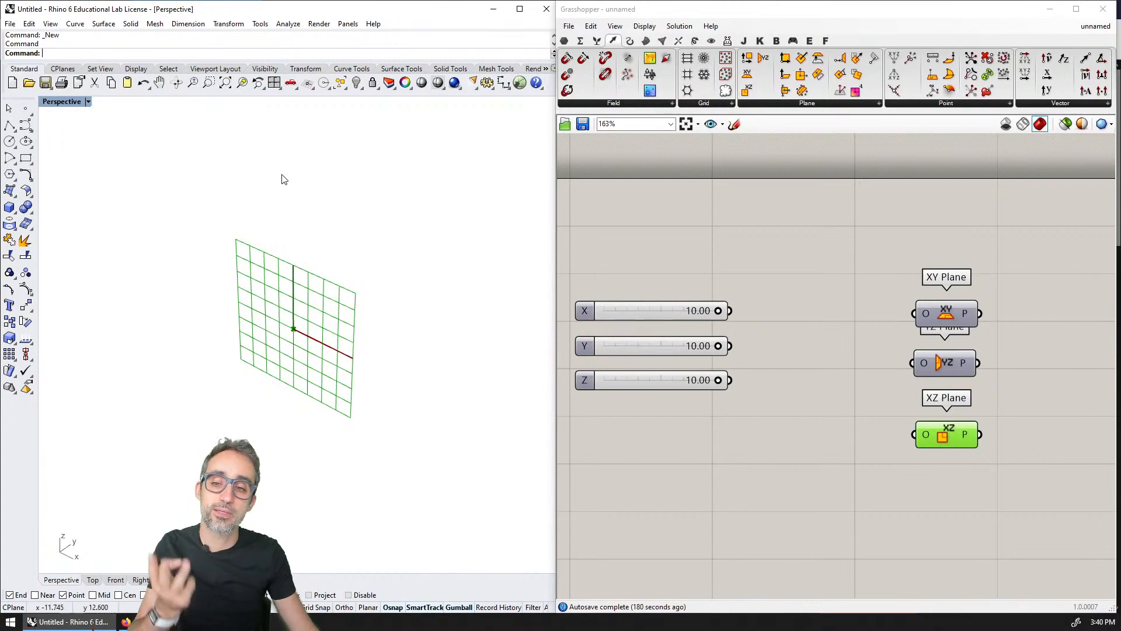
Step: Turn the YZ and XY plane previews back on to view all three world planes together
{"action": "left_click", "coordinate": [930, 359]}
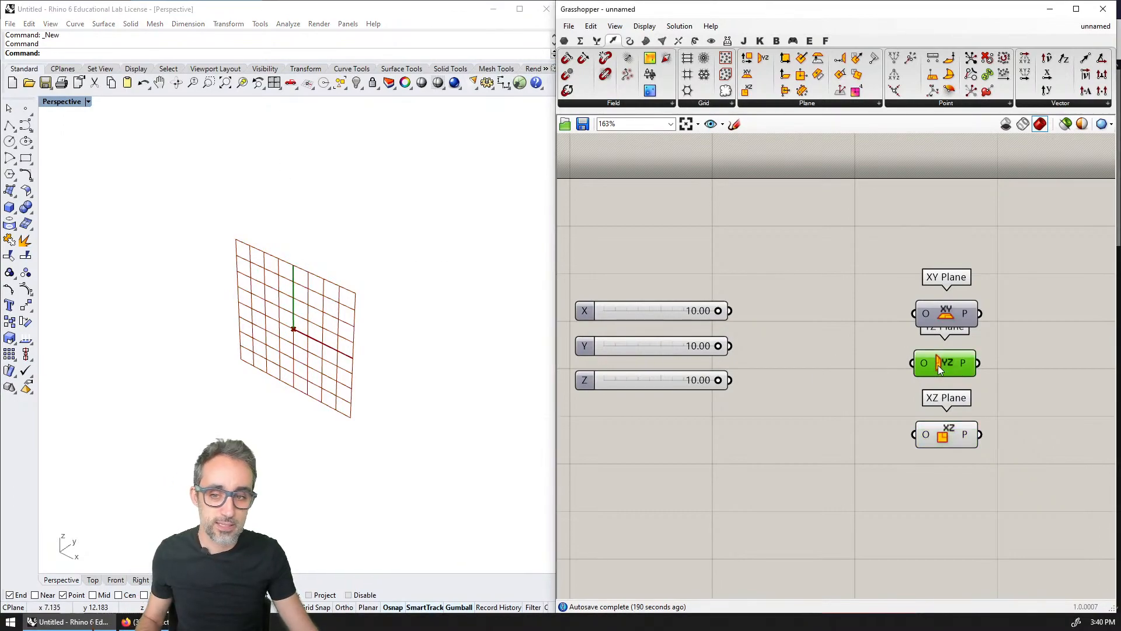
{"action": "left_click", "coordinate": [943, 315]}
{"action": "right_click_drag", "start_coordinate": [356, 348], "coordinate": [334, 377]}
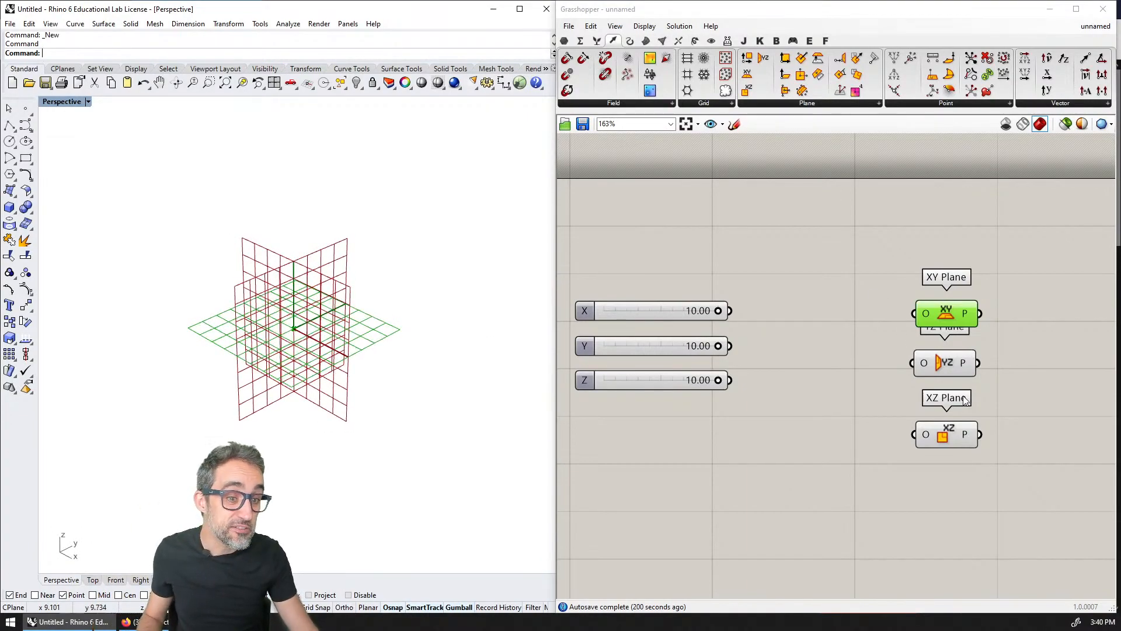
Step: Turn off the previews of the XZ Plane and YZ Plane components, leaving XY Plane on
{"action": "left_click", "coordinate": [947, 435]}
{"action": "left_click", "coordinate": [942, 361]}
{"action": "key", "text": "ctrl+q"}
Step: Show the Perspective viewport's grid again and space the YZ Plane and XZ Plane components evenly below XY Plane
{"action": "right_click_drag", "start_coordinate": [972, 380], "coordinate": [898, 372]}
{"action": "right_click_drag", "start_coordinate": [445, 220], "coordinate": [412, 289]}
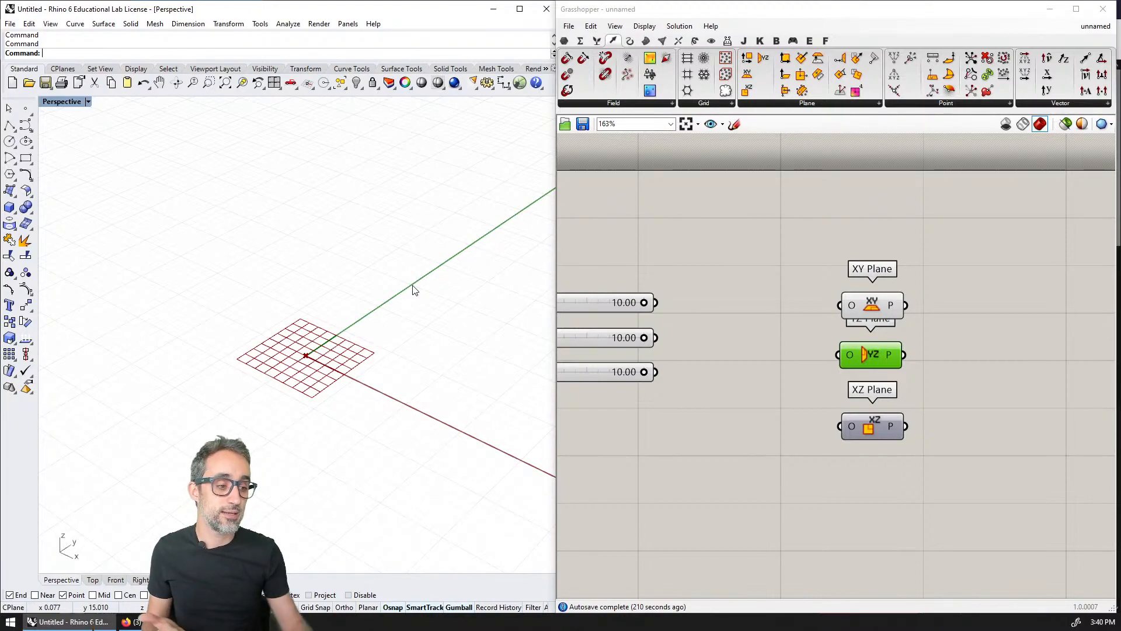
{"action": "left_click_drag", "start_coordinate": [870, 363], "coordinate": [870, 463]}
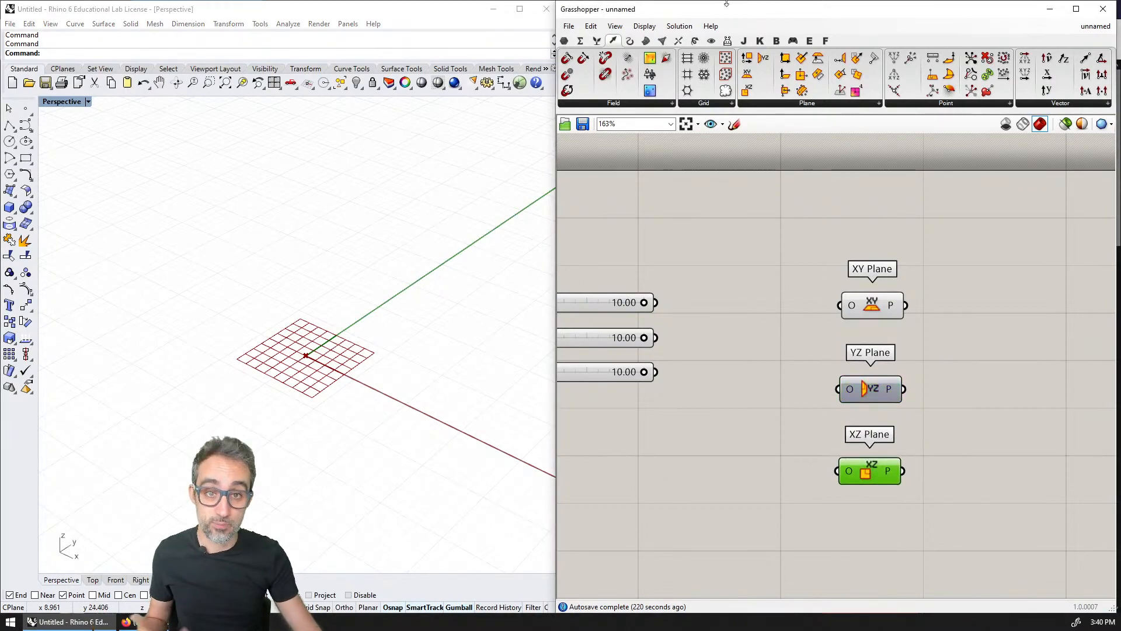
Step: Place an Ellipse component above the XY Plane component and inspect its base plane input
{"action": "left_click", "coordinate": [629, 42]}
{"action": "left_click", "coordinate": [840, 106]}
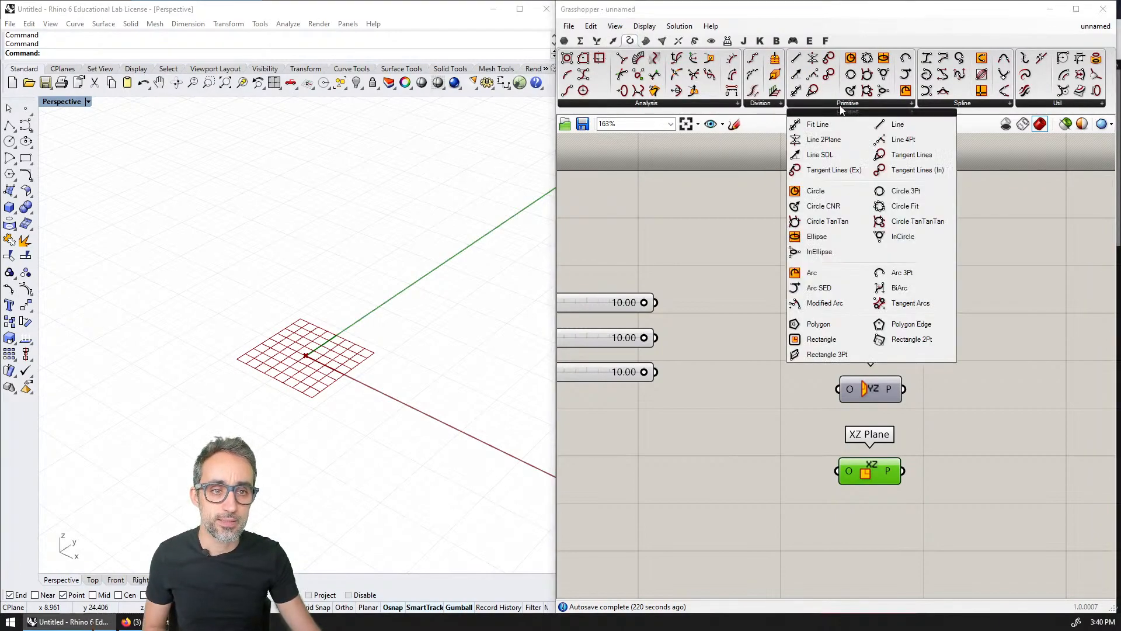
{"action": "left_click", "coordinate": [825, 235]}
{"action": "left_click", "coordinate": [914, 229]}
{"action": "right_click_drag", "start_coordinate": [915, 220], "coordinate": [830, 270]}
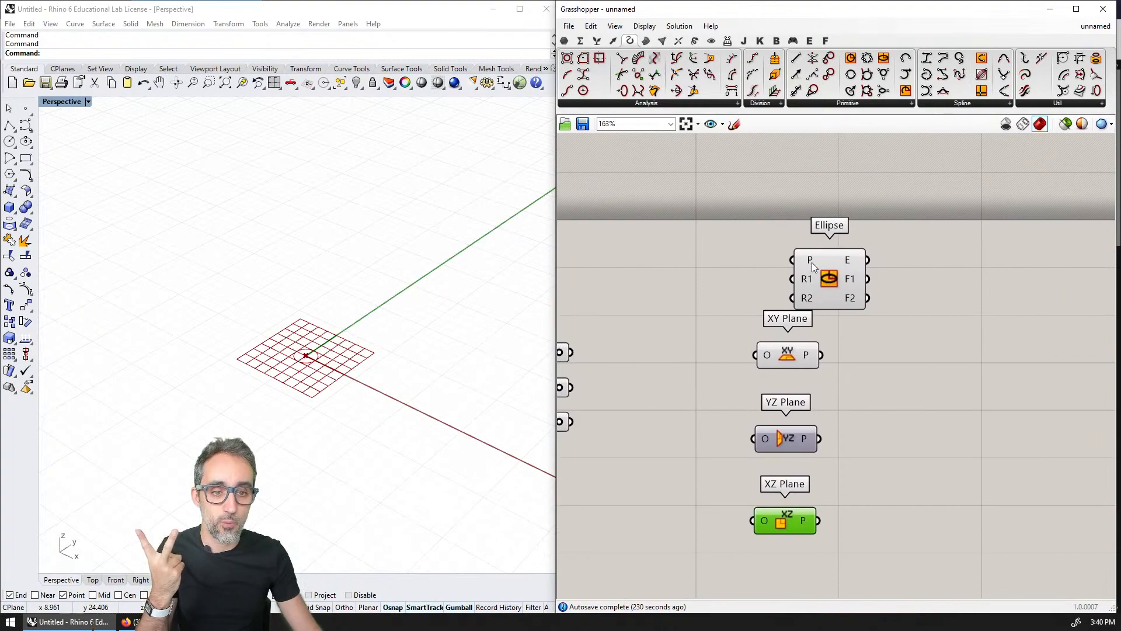
{"action": "mouse_move", "coordinate": [809, 263]}
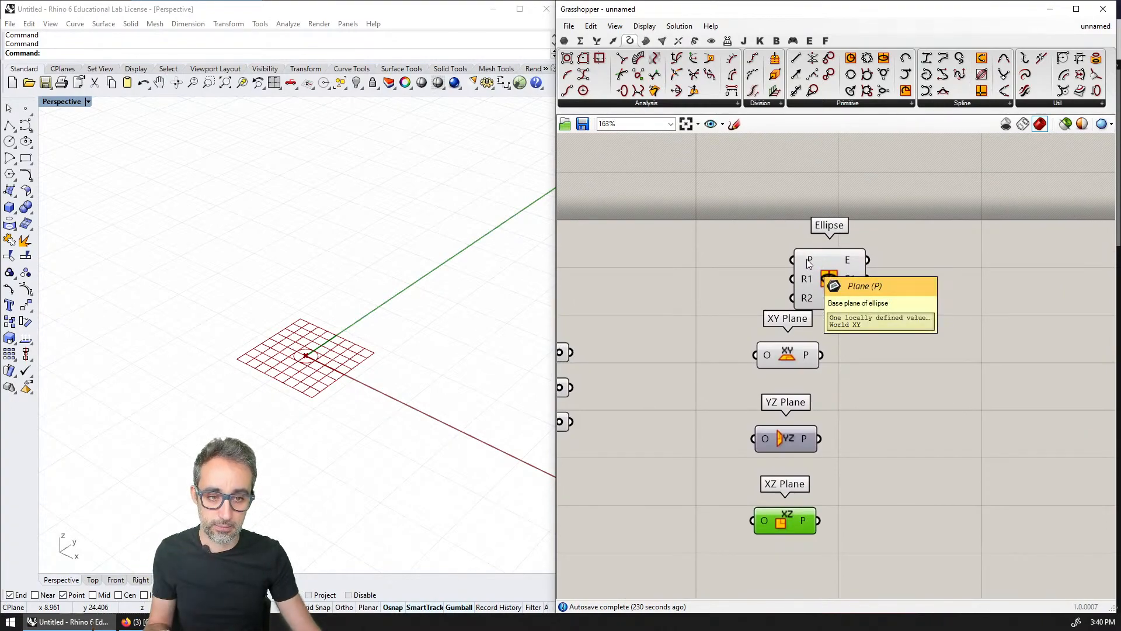
Step: Move the Ellipse component beside the plane components and connect XY Plane to its base plane input
{"action": "left_click_drag", "start_coordinate": [810, 262], "coordinate": [912, 294]}
{"action": "left_click_drag", "start_coordinate": [821, 355], "coordinate": [888, 292]}
{"action": "right_click_drag", "start_coordinate": [839, 285], "coordinate": [927, 229]}
{"action": "right_click", "coordinate": [750, 280]}
{"action": "left_click", "coordinate": [694, 244]}
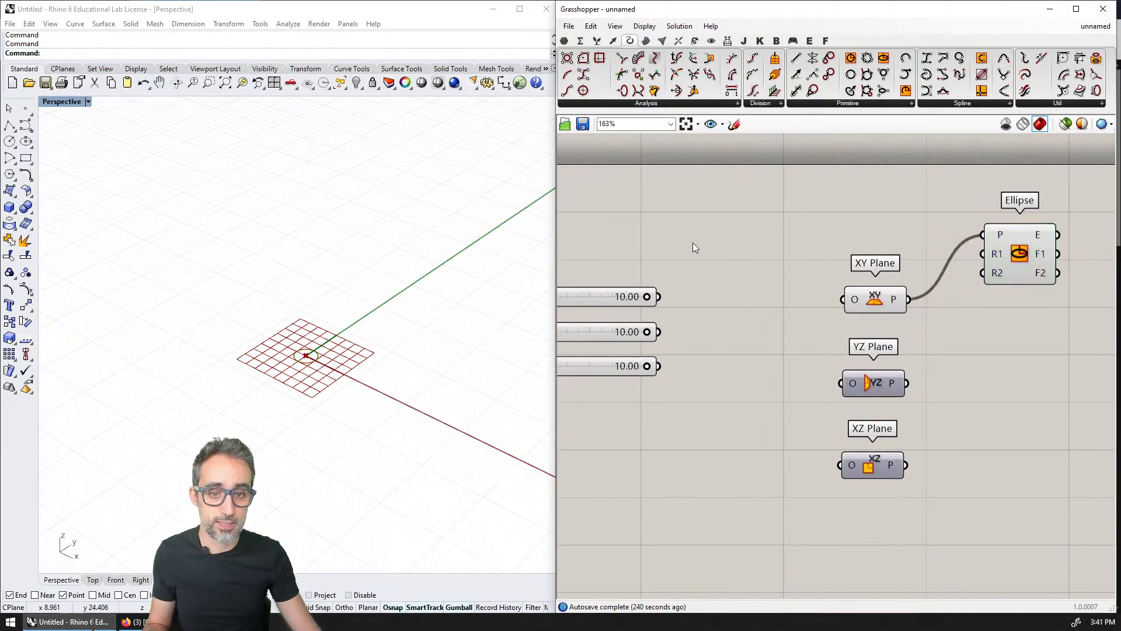
Step: Connect the X slider to the Ellipse's R1 and the Y slider to R2, and set Y to 6.11
{"action": "scroll", "coordinate": [692, 243], "scroll_direction": "down", "scroll_amount": 2}
{"action": "left_click_drag", "start_coordinate": [707, 247], "coordinate": [939, 217]}
{"action": "left_click_drag", "start_coordinate": [706, 272], "coordinate": [940, 230]}
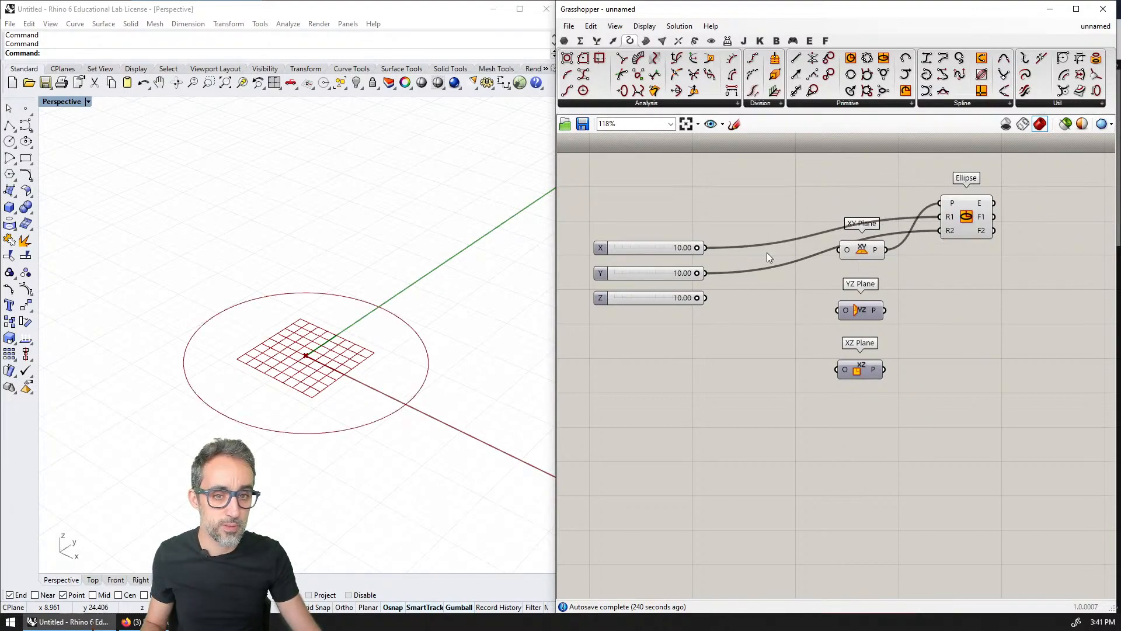
{"action": "left_click_drag", "start_coordinate": [696, 272], "coordinate": [665, 273]}
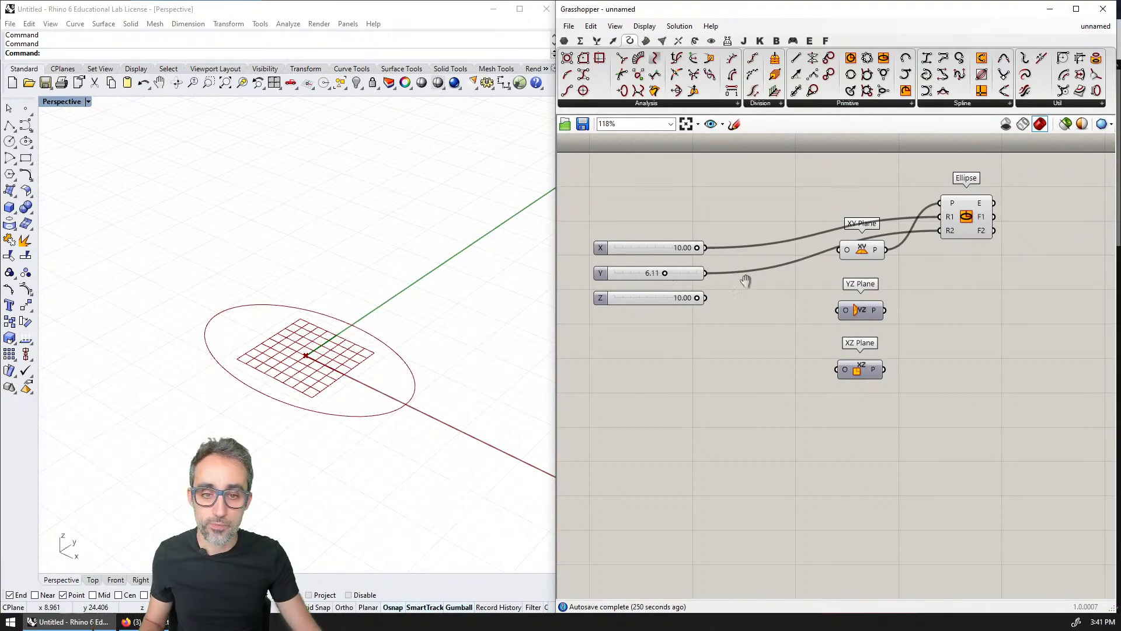
Step: Swap the Ellipse's base plane input to YZ Plane and after that to XZ Plane to compare the orientations
{"action": "scroll", "coordinate": [841, 248], "scroll_direction": "up", "scroll_amount": 2}
{"action": "right_click_drag", "start_coordinate": [840, 244], "coordinate": [765, 287]}
{"action": "left_click_drag", "start_coordinate": [805, 267], "coordinate": [800, 196]}
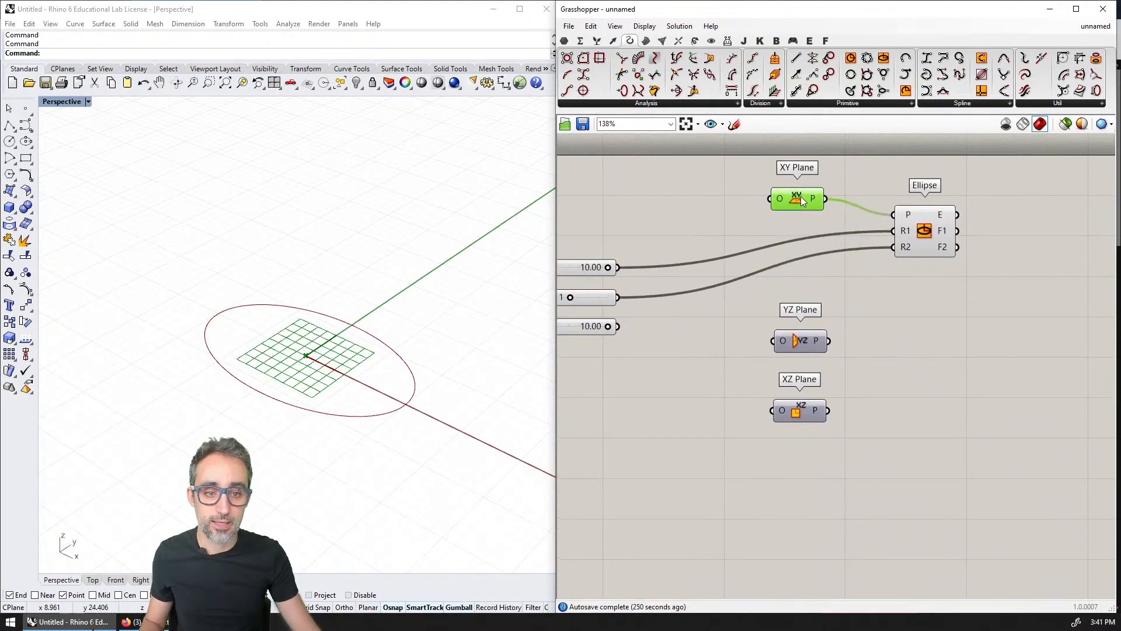
{"action": "left_click_drag", "start_coordinate": [829, 342], "coordinate": [893, 215]}
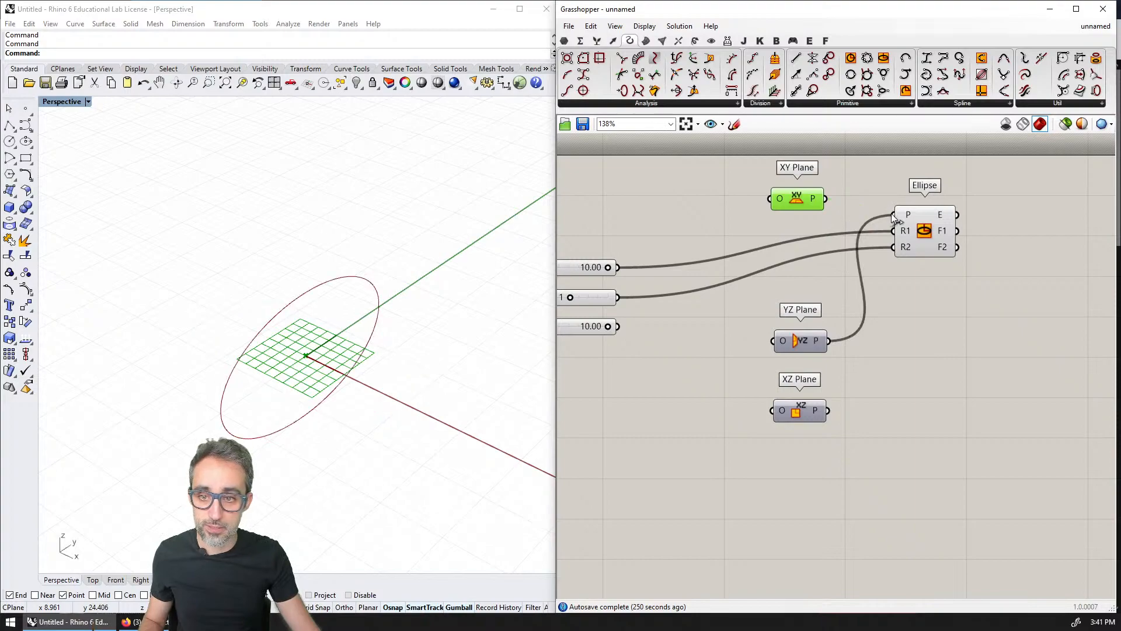
{"action": "right_click_drag", "start_coordinate": [548, 361], "coordinate": [514, 350]}
{"action": "left_click_drag", "start_coordinate": [828, 410], "coordinate": [893, 215]}
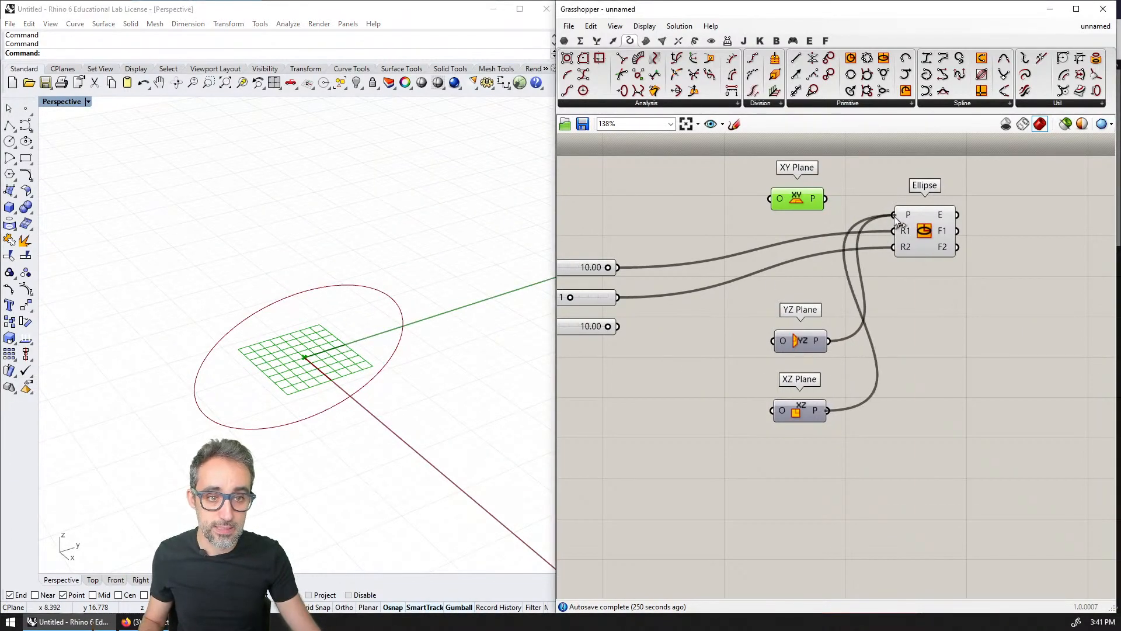
{"action": "mouse_move", "coordinate": [362, 374]}
{"action": "right_mouse_down"}
{"action": "mouse_move", "coordinate": [498, 314]}
{"action": "mouse_move", "coordinate": [483, 430]}
{"action": "mouse_move", "coordinate": [342, 396]}
{"action": "mouse_move", "coordinate": [358, 325]}
{"action": "mouse_move", "coordinate": [420, 373]}
{"action": "mouse_move", "coordinate": [359, 383]}
{"action": "right_mouse_up"}
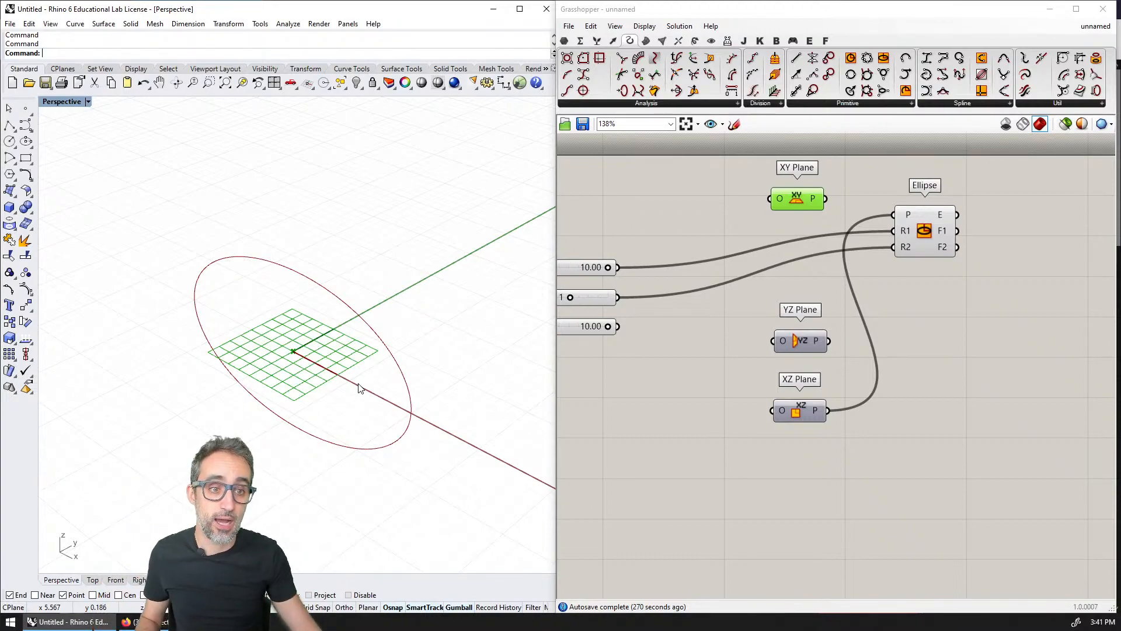
Step: Reconnect XY Plane to the Ellipse's base plane input and align the XY Plane component with that input
{"action": "right_click_drag", "start_coordinate": [800, 201], "coordinate": [827, 231]}
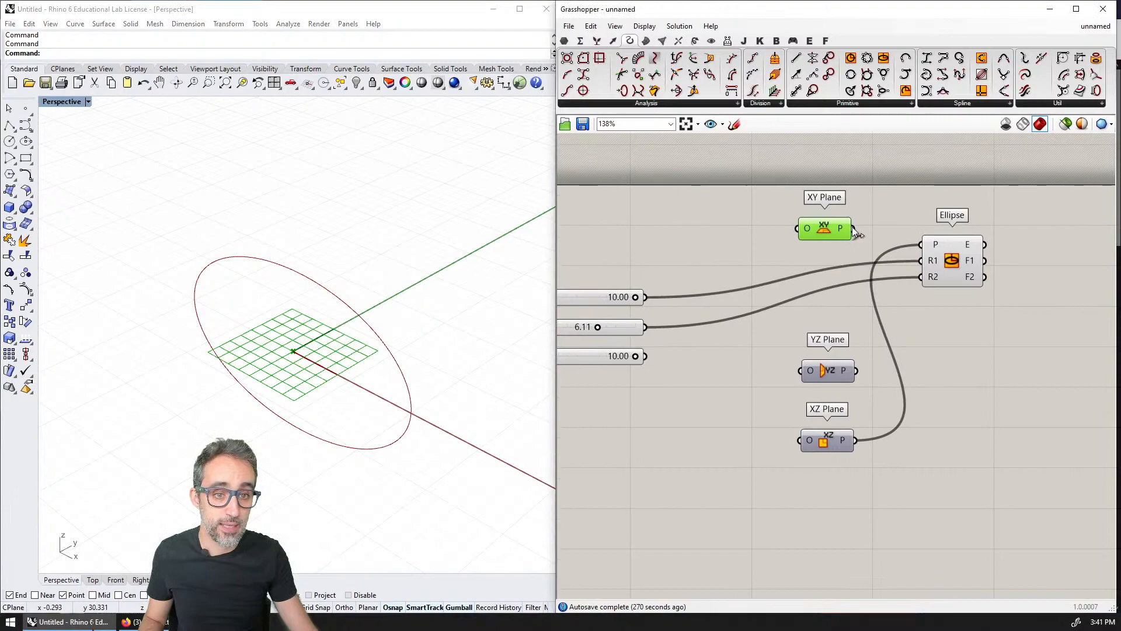
{"action": "left_click_drag", "start_coordinate": [852, 236], "coordinate": [828, 243]}
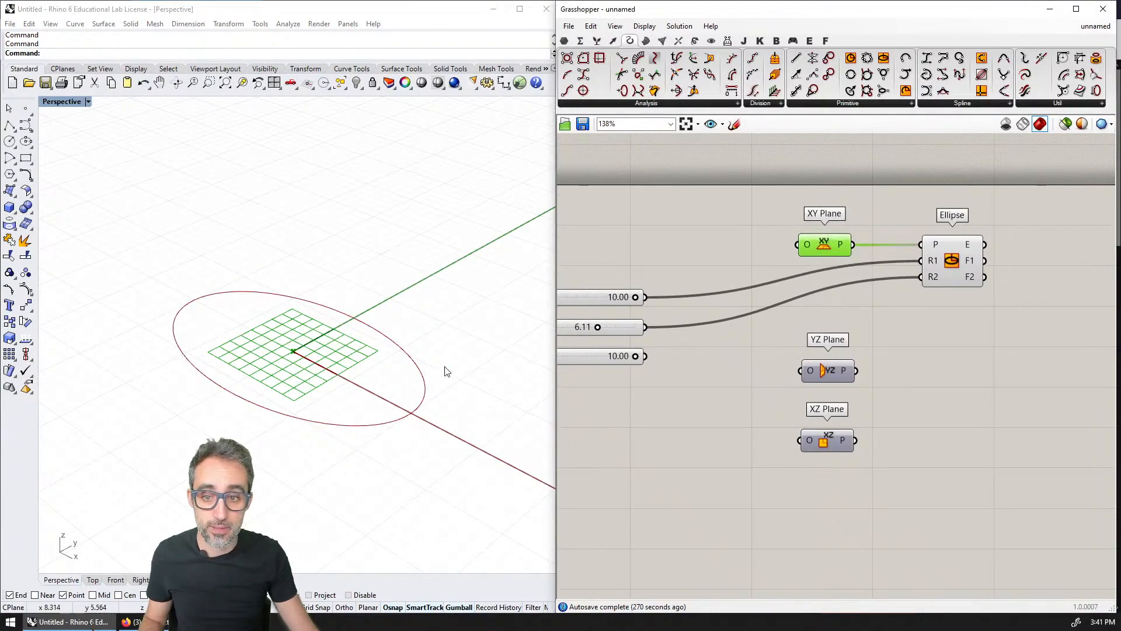
{"action": "right_click_drag", "start_coordinate": [446, 370], "coordinate": [309, 363]}
{"action": "right_click_drag", "start_coordinate": [343, 325], "coordinate": [374, 345]}
Step: Add a second Ellipse component beside the YZ Plane component, below the first Ellipse
{"action": "right_click_drag", "start_coordinate": [612, 327], "coordinate": [703, 298]}
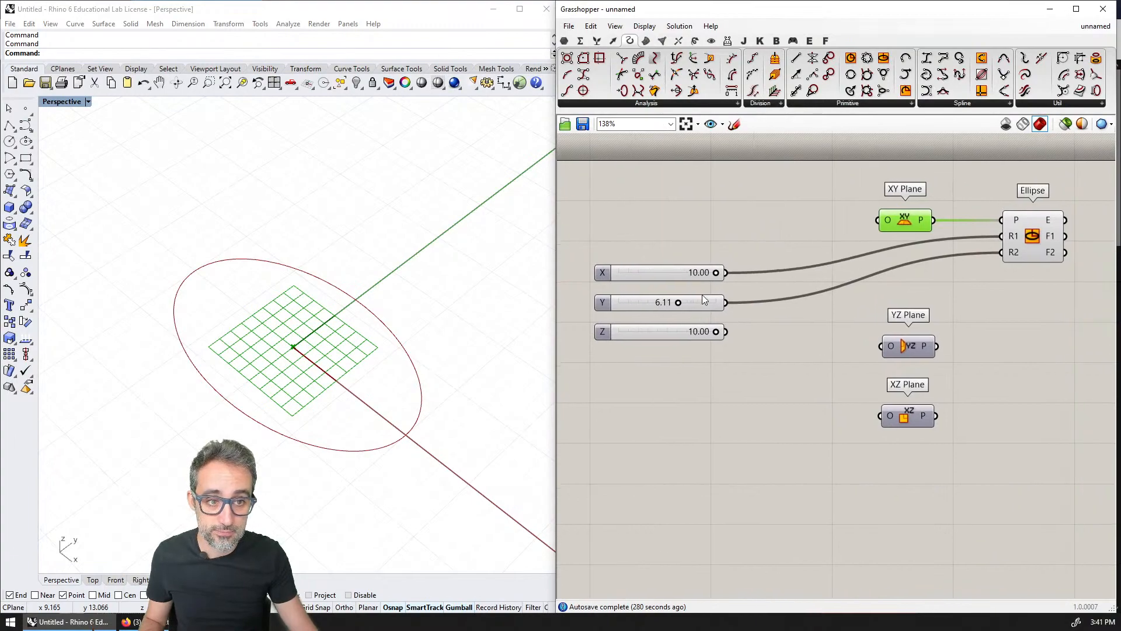
{"action": "double_click", "coordinate": [1007, 309]}
{"action": "type", "text": "ellipse"}
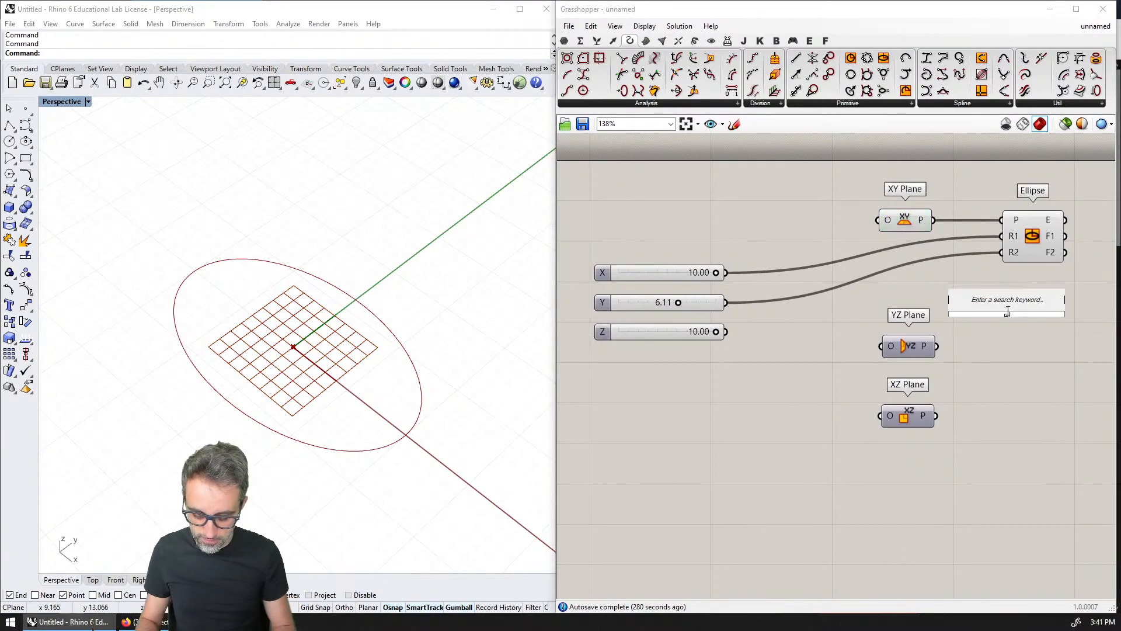
{"action": "key", "text": "Return"}
{"action": "left_click_drag", "start_coordinate": [1008, 315], "coordinate": [1036, 375]}
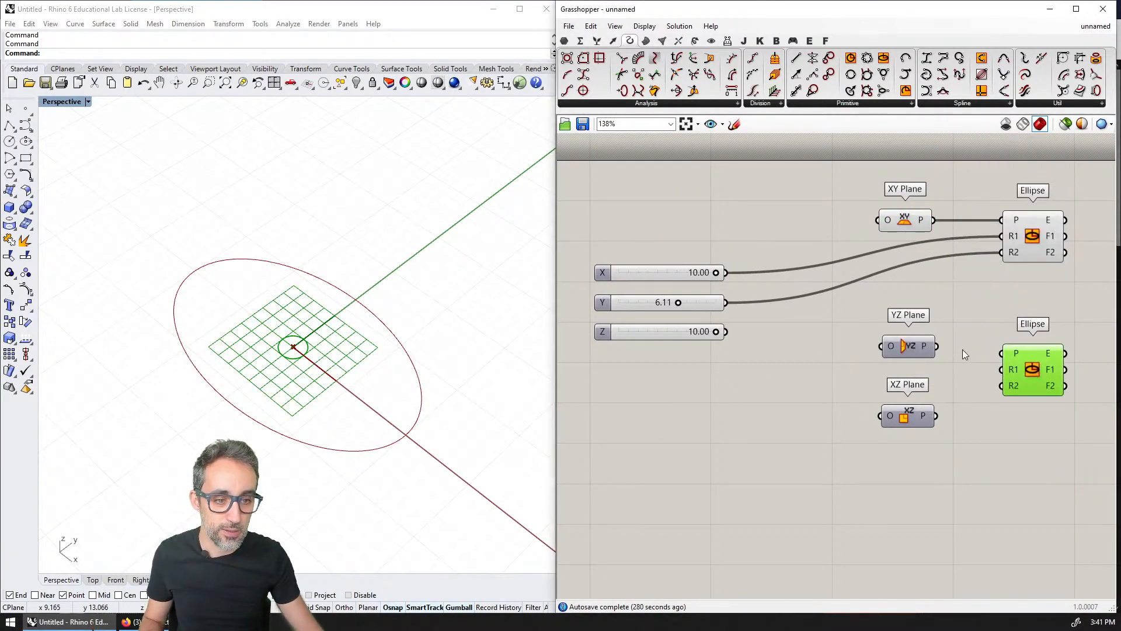
Step: Turn on the YZ Plane preview and connect YZ Plane to the second Ellipse's base plane input
{"action": "left_click", "coordinate": [931, 348]}
{"action": "left_click_drag", "start_coordinate": [935, 348], "coordinate": [1021, 362]}
{"action": "right_click_drag", "start_coordinate": [1021, 357], "coordinate": [1008, 289]}
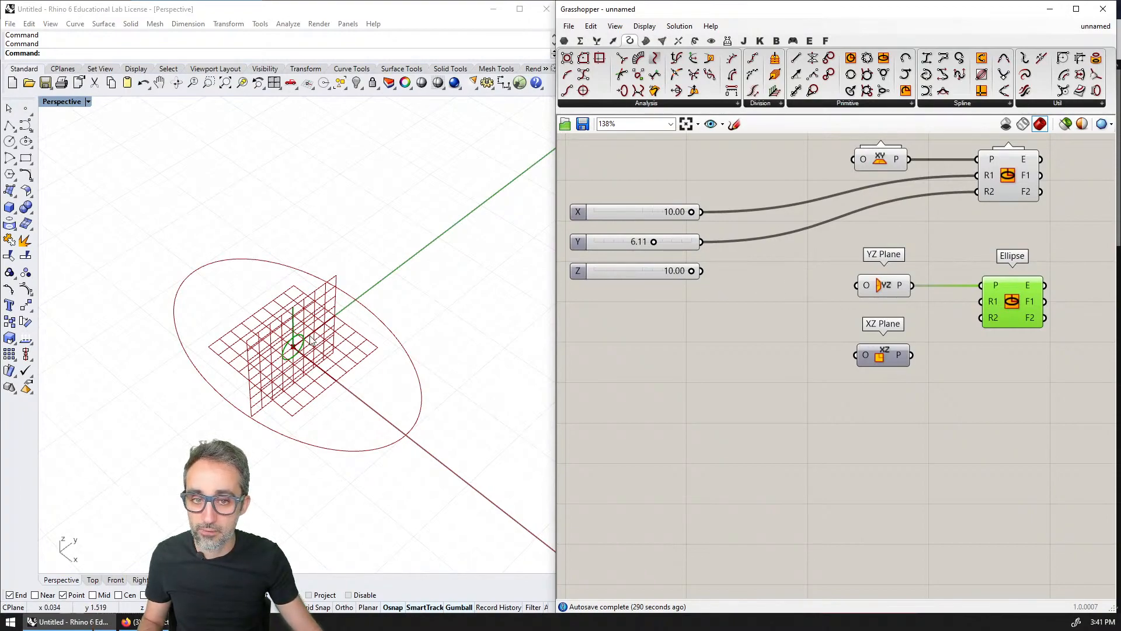
Step: Connect the Y slider to the second Ellipse's R1 and the Z slider to R2, and set Z to 3.92
{"action": "left_click_drag", "start_coordinate": [702, 241], "coordinate": [981, 301]}
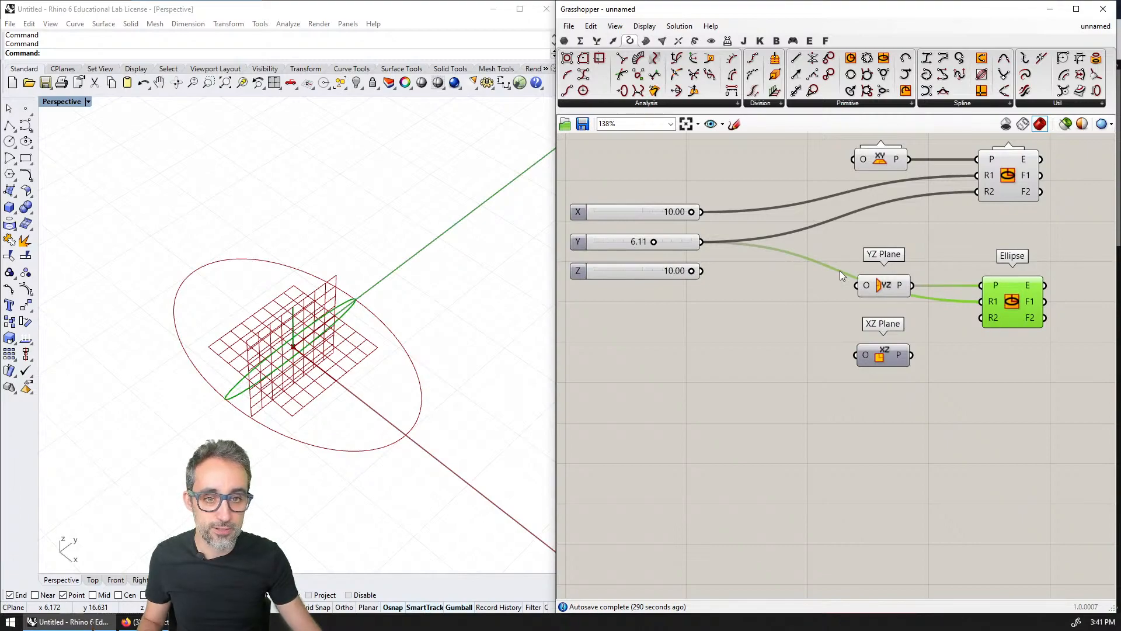
{"action": "left_click_drag", "start_coordinate": [701, 270], "coordinate": [981, 318]}
{"action": "right_click_drag", "start_coordinate": [263, 245], "coordinate": [266, 336]}
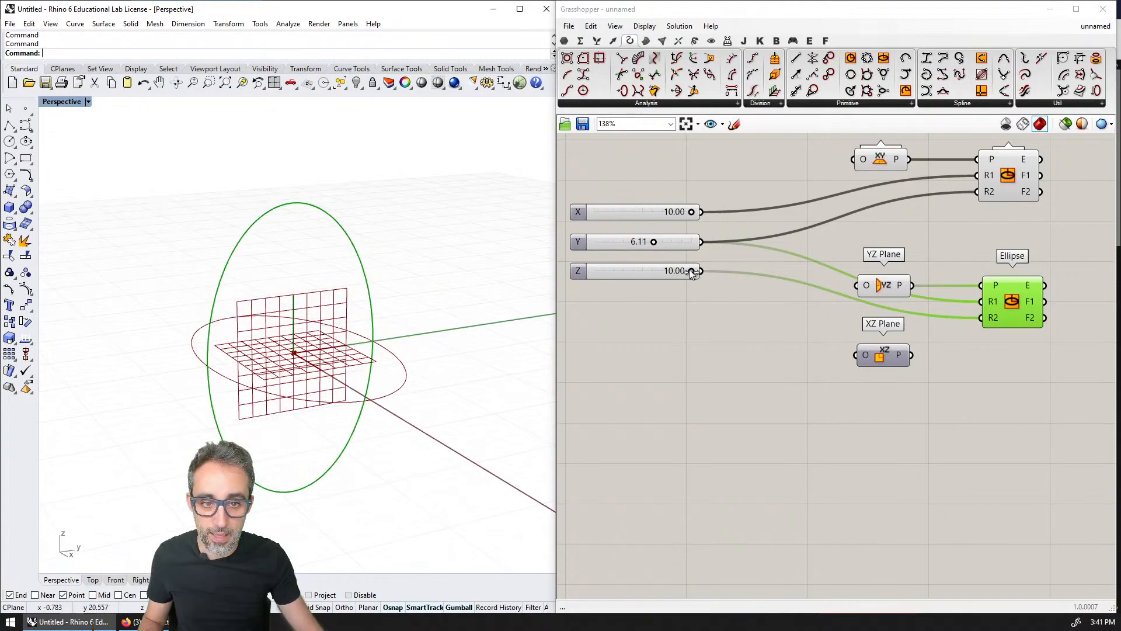
{"action": "left_click_drag", "start_coordinate": [691, 270], "coordinate": [629, 275]}
{"action": "right_click_drag", "start_coordinate": [483, 306], "coordinate": [338, 356]}
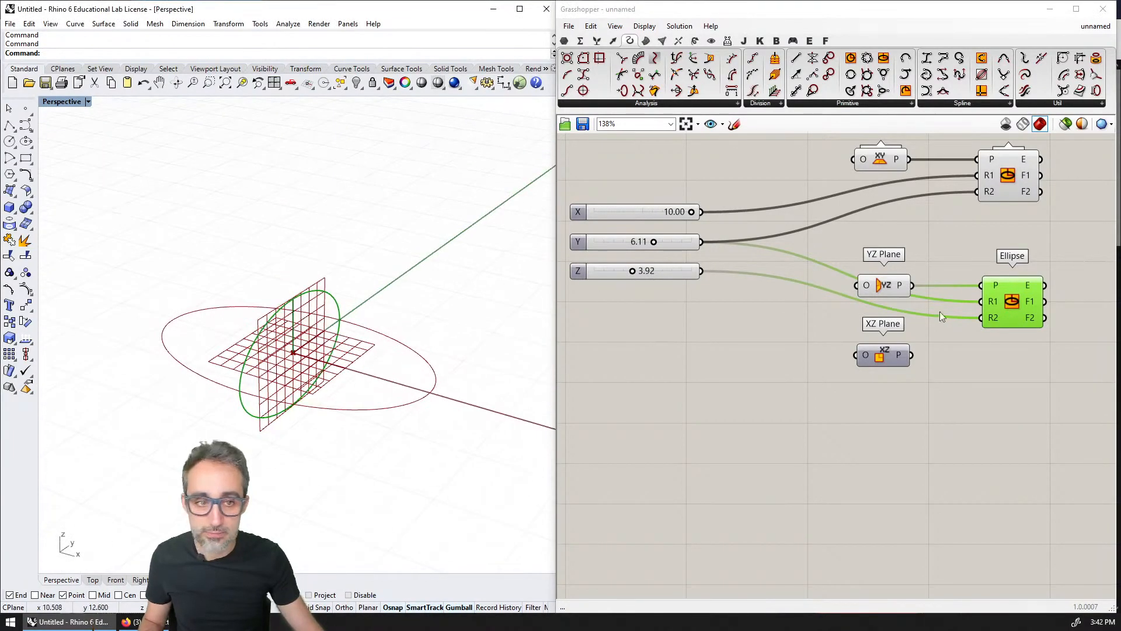
Step: Turn off the YZ Plane and XY Plane previews to leave only the two ellipses displayed
{"action": "left_click", "coordinate": [870, 289]}
{"action": "left_click", "coordinate": [879, 164]}
{"action": "right_click_drag", "start_coordinate": [362, 263], "coordinate": [272, 396]}
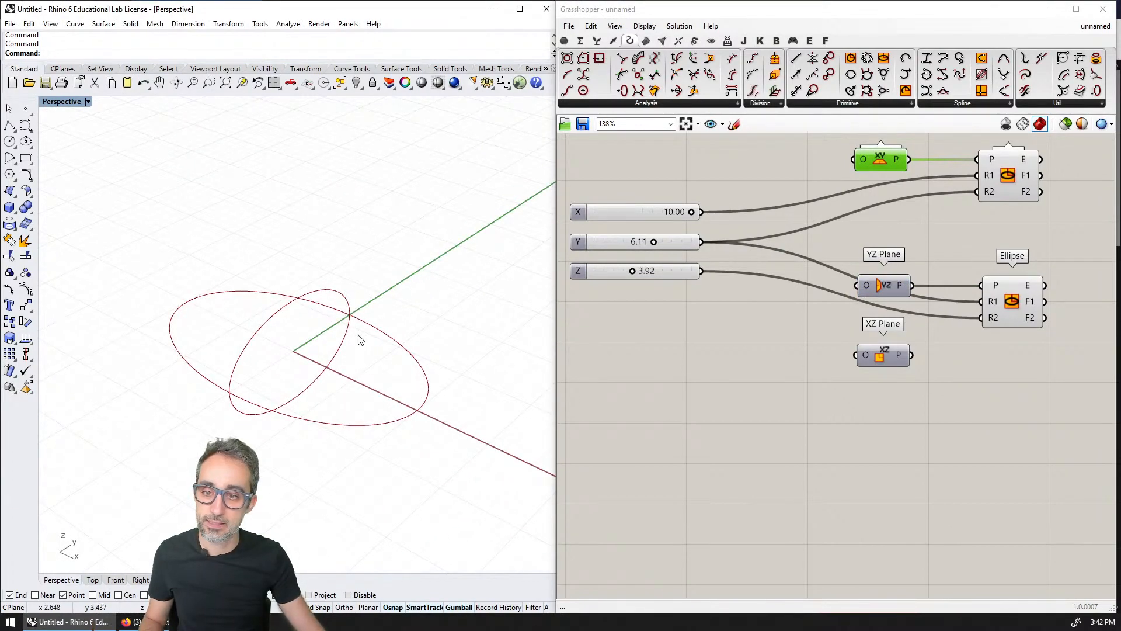
Step: Move XZ Plane down, place a third Ellipse component beside it and connect XZ Plane to its base plane input
{"action": "left_click_drag", "start_coordinate": [887, 360], "coordinate": [888, 386]}
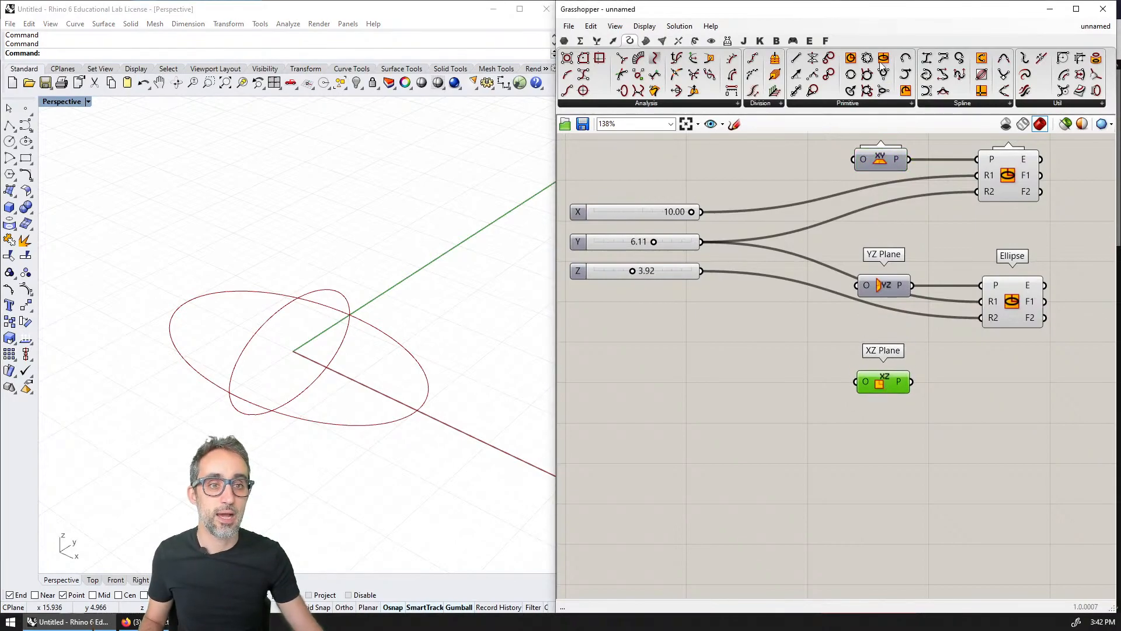
{"action": "left_click_drag", "start_coordinate": [1021, 404], "coordinate": [1017, 407]}
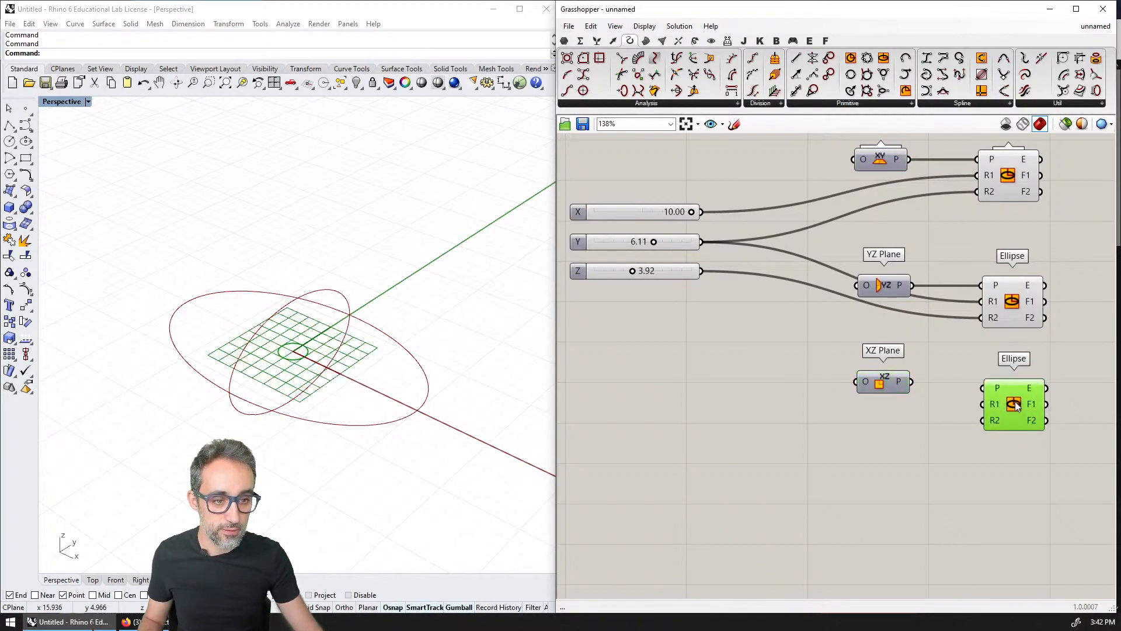
{"action": "left_click_drag", "start_coordinate": [912, 381], "coordinate": [989, 392]}
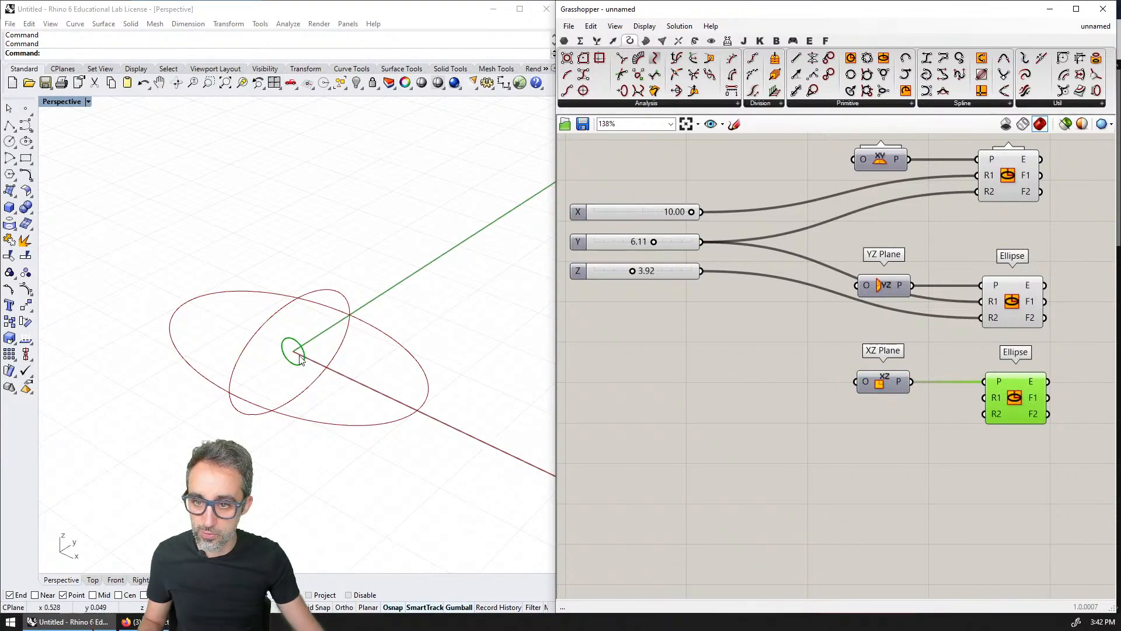
Step: Connect the X slider to the third Ellipse's R1 and the Z slider to its R2
{"action": "left_click_drag", "start_coordinate": [700, 211], "coordinate": [995, 398]}
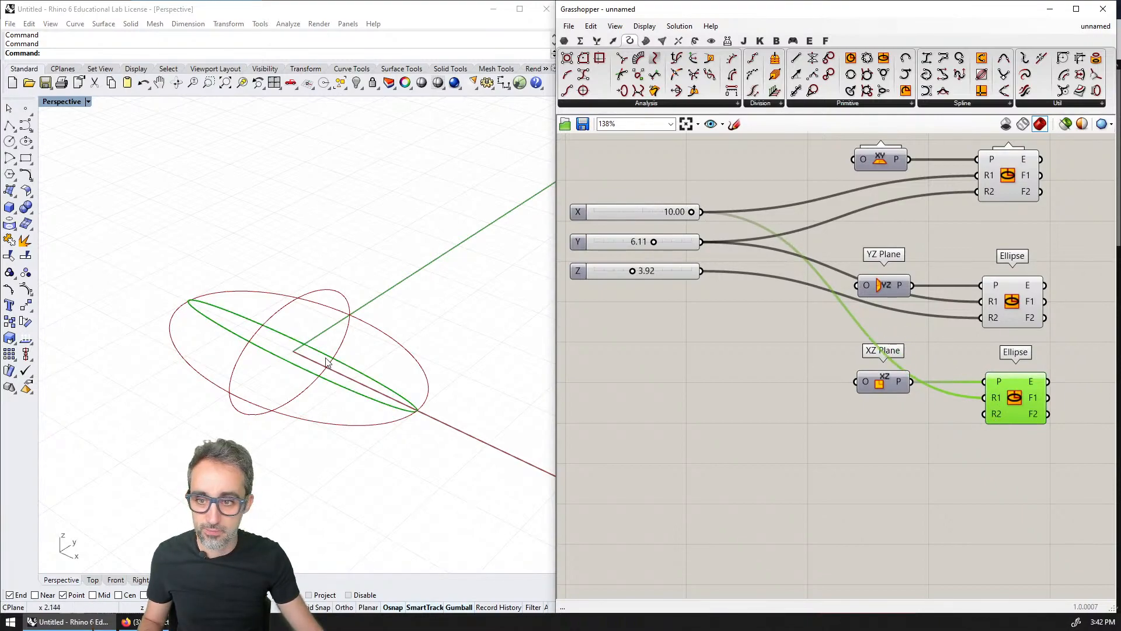
{"action": "left_click_drag", "start_coordinate": [706, 269], "coordinate": [993, 419]}
{"action": "right_click_drag", "start_coordinate": [413, 418], "coordinate": [418, 469]}
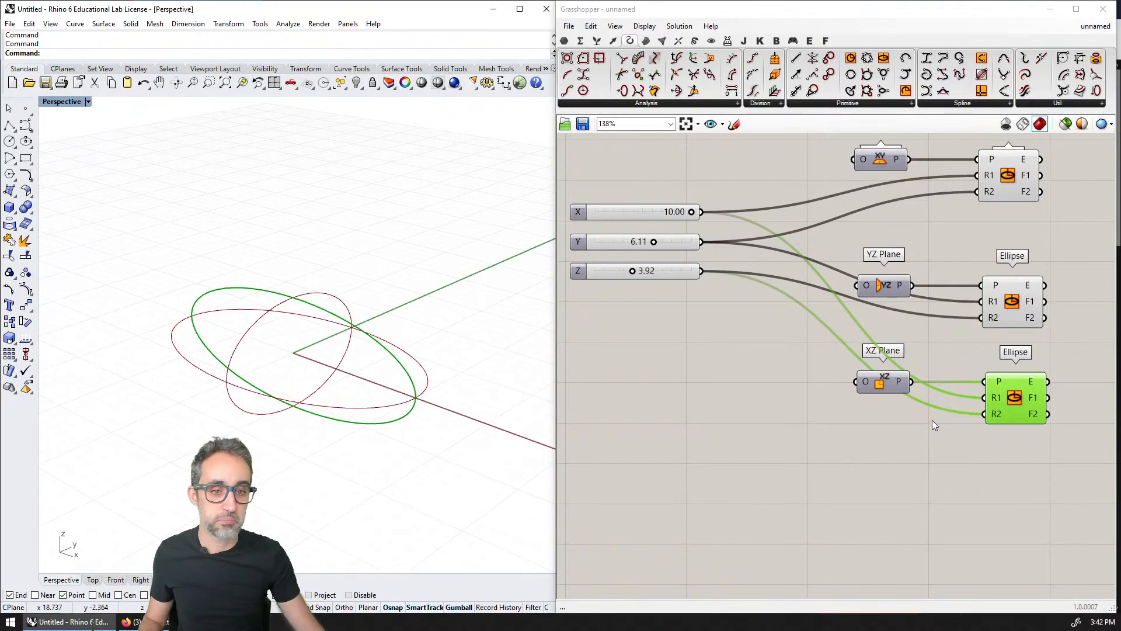
{"action": "right_click_drag", "start_coordinate": [782, 411], "coordinate": [828, 399]}
{"action": "scroll", "coordinate": [777, 421], "scroll_direction": "down", "scroll_amount": 1}
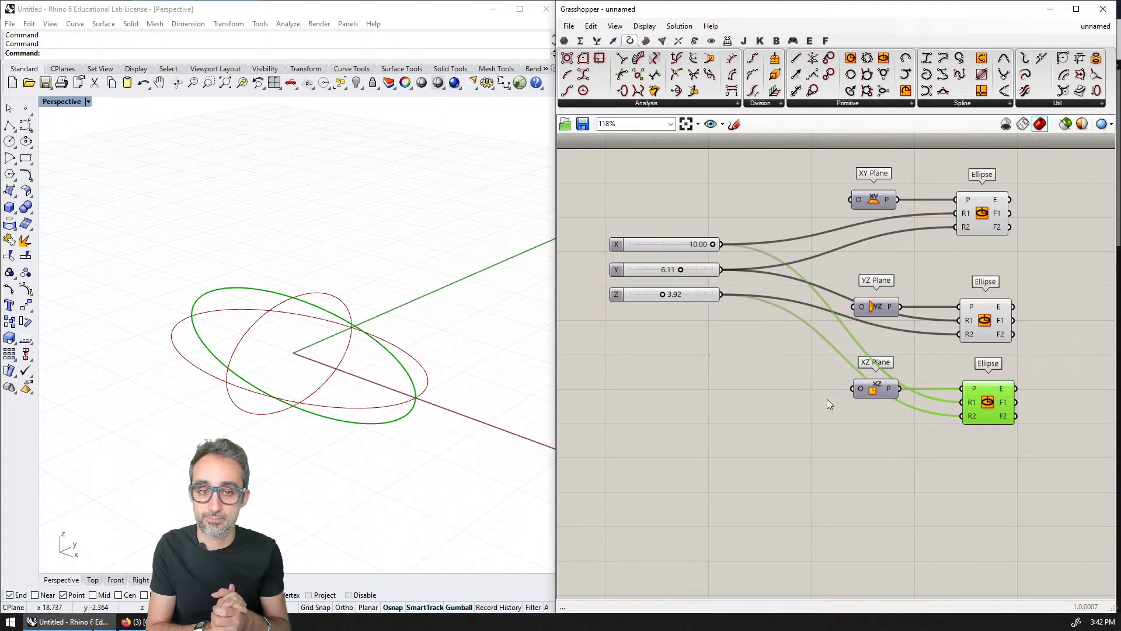
{"action": "left_click", "coordinate": [745, 394]}
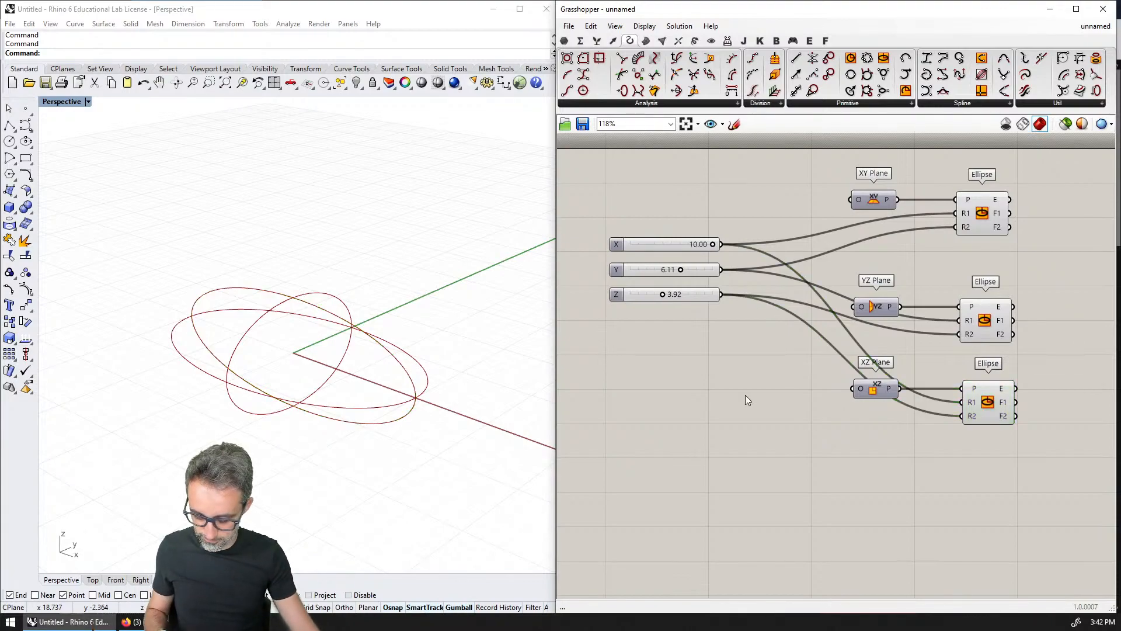
Step: Save the Grasshopper definition as "6.2 Planes" in the 2021.05.20 folder
{"action": "key", "text": "ctrl+s"}
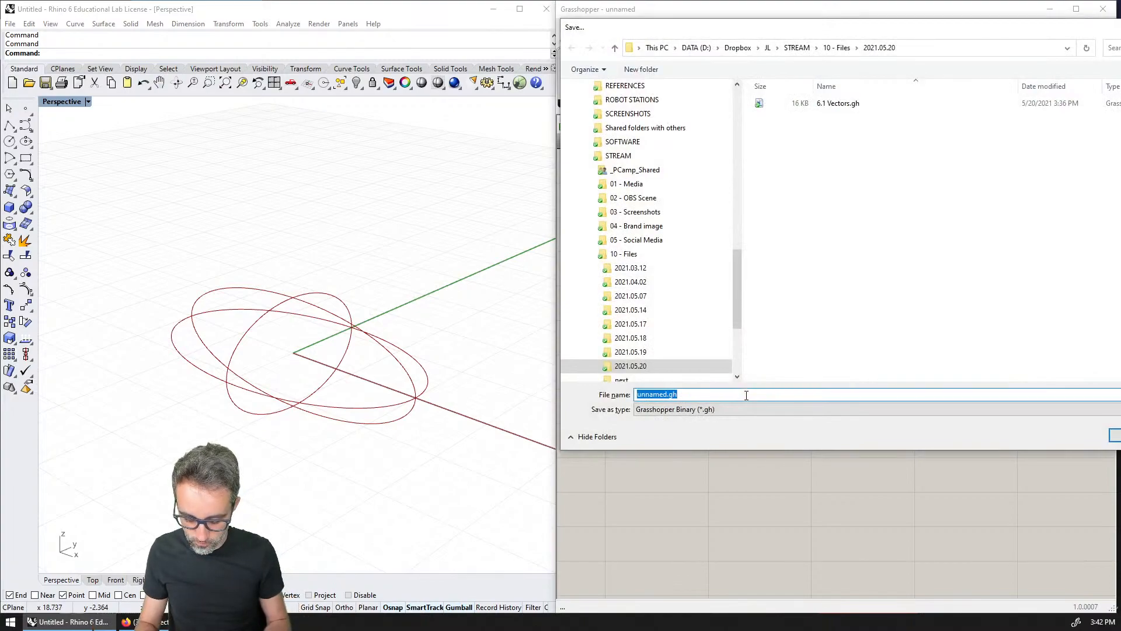
{"action": "type", "text": "6.2 pLANES"}
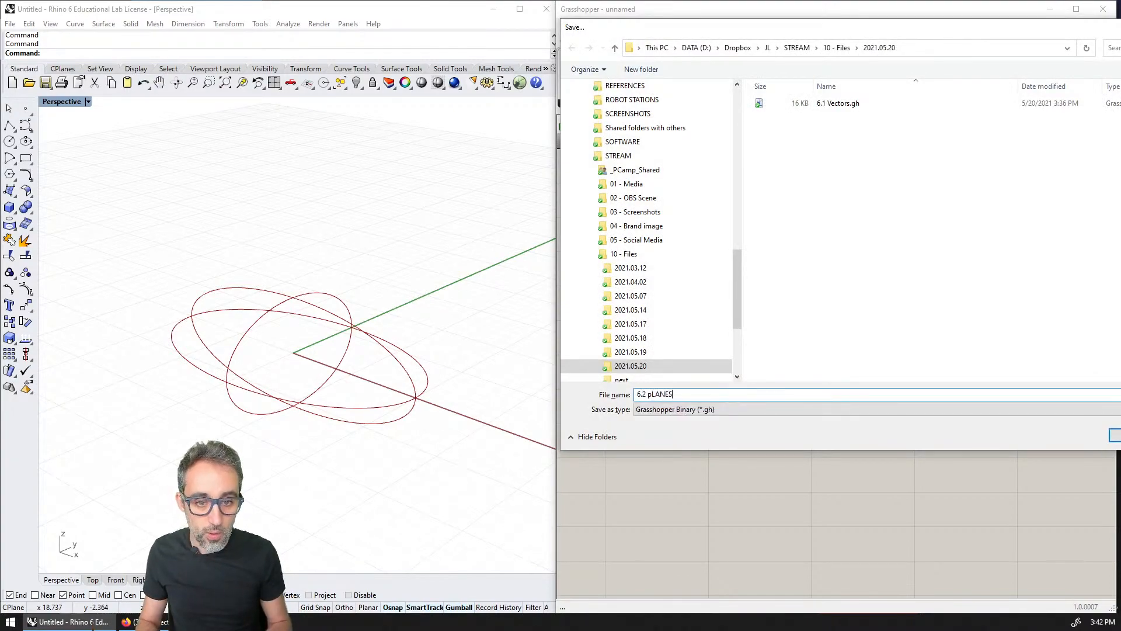
{"action": "key", "text": "ctrl+shift+Left"}
{"action": "type", "text": "Planes"}
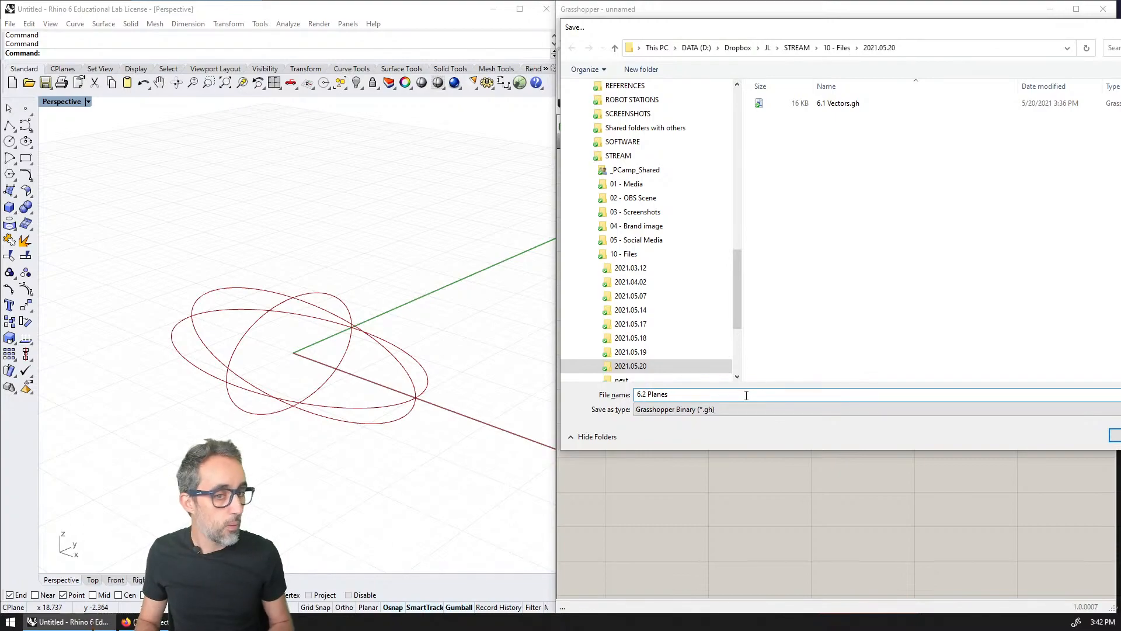
{"action": "key", "text": "Return"}
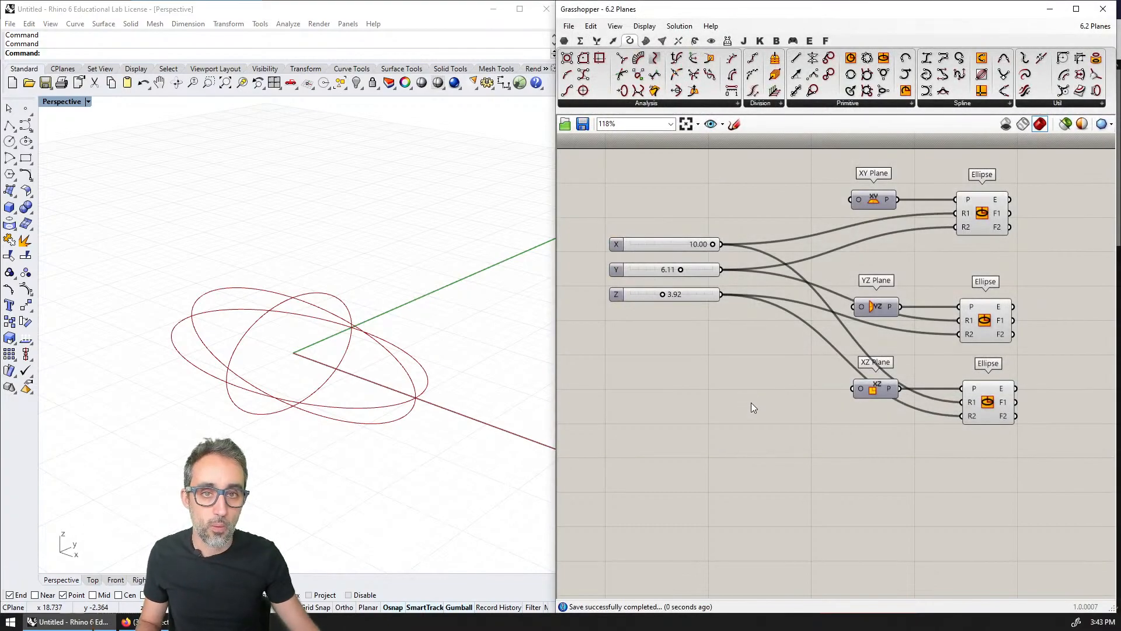
Step: Switch to Rhino and save the model as "6.2 Planes" in the 2021.05.20 folder
{"action": "left_click", "coordinate": [258, 147]}
{"action": "key", "text": "ctrl+s"}
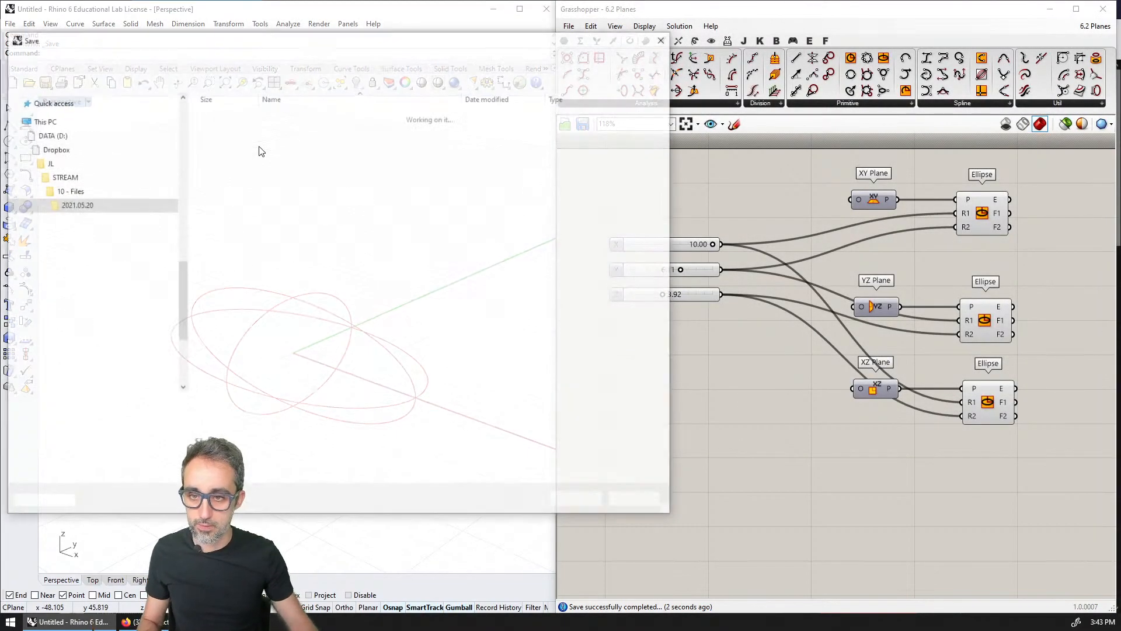
{"action": "type", "text": "6."}
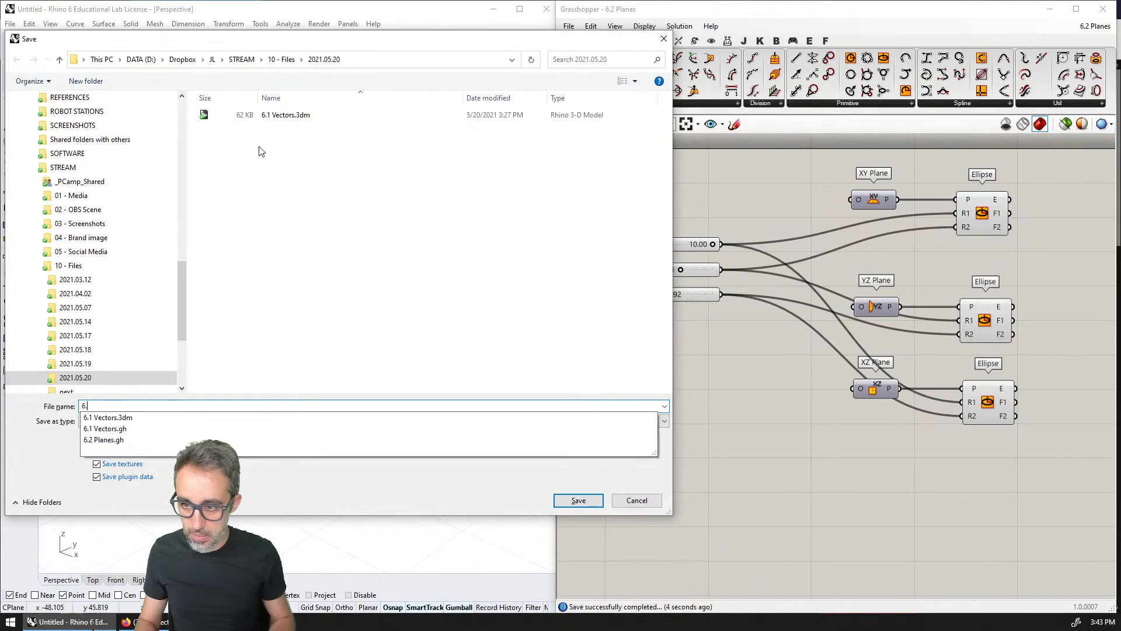
{"action": "type", "text": "2 Planes"}
{"action": "key", "text": "Return"}
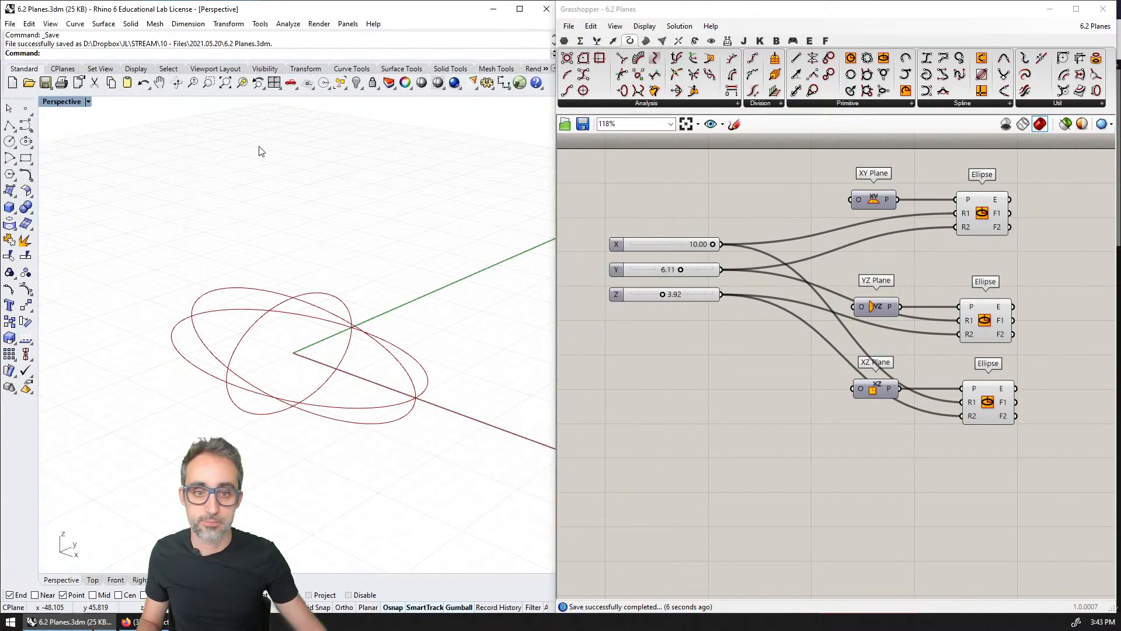
Step: Place a Construct Plane component in an empty canvas area below the three ellipse definitions
{"action": "right_click_drag", "start_coordinate": [824, 436], "coordinate": [839, 244]}
{"action": "right_click_drag", "start_coordinate": [456, 335], "coordinate": [263, 371], "text": "shift"}
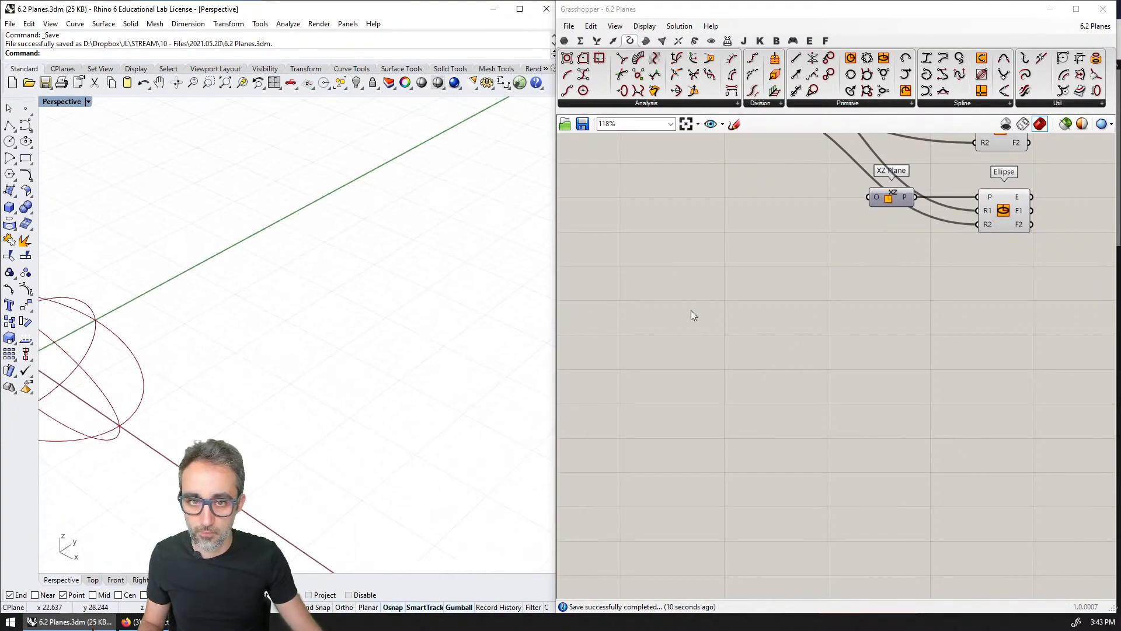
{"action": "right_click_drag", "start_coordinate": [744, 296], "coordinate": [768, 220]}
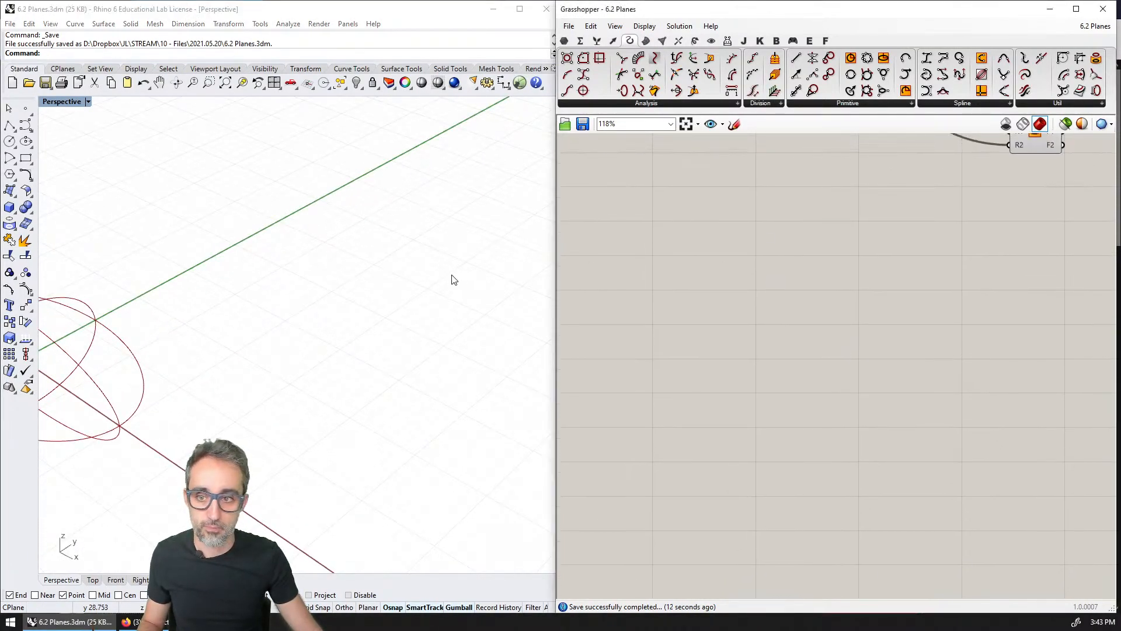
{"action": "right_click_drag", "start_coordinate": [827, 315], "coordinate": [835, 253]}
{"action": "right_click_drag", "start_coordinate": [520, 263], "coordinate": [349, 257], "text": "shift"}
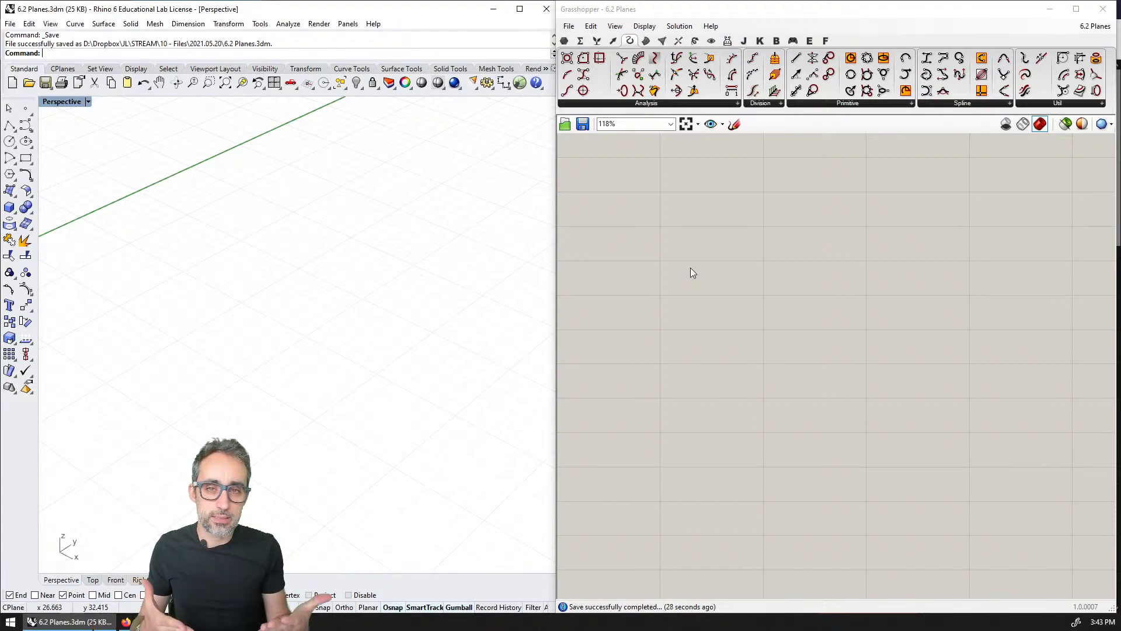
{"action": "left_click", "coordinate": [613, 41]}
{"action": "left_click", "coordinate": [788, 106]}
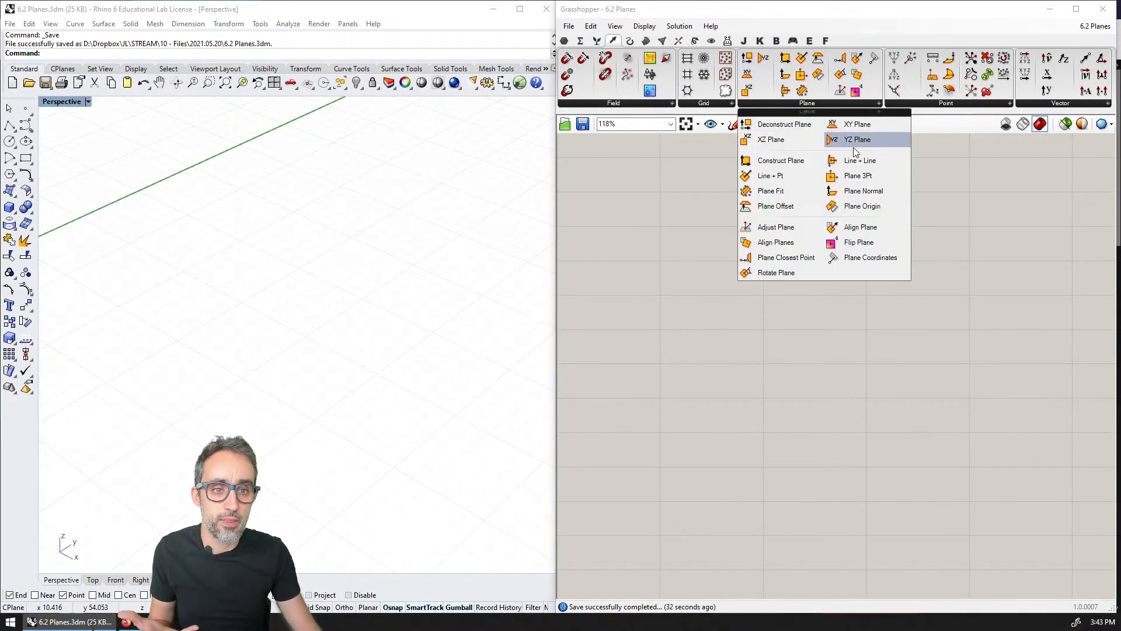
{"action": "left_click", "coordinate": [777, 165]}
{"action": "left_click", "coordinate": [791, 293]}
{"action": "scroll", "coordinate": [793, 272], "scroll_direction": "up", "scroll_amount": 3}
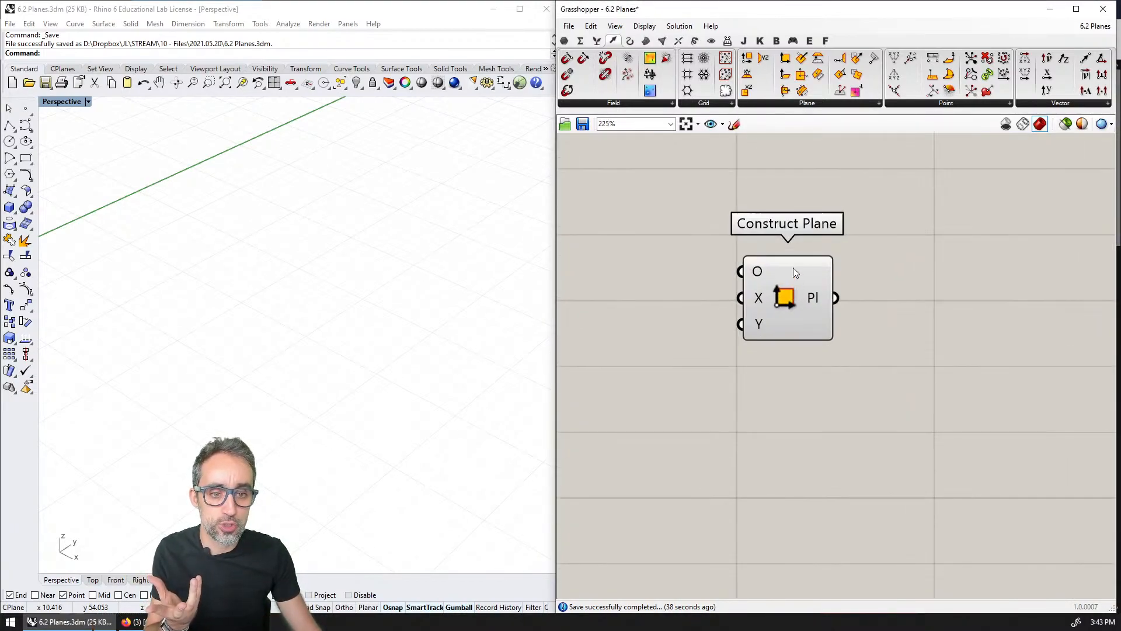
{"action": "scroll", "coordinate": [772, 199], "scroll_direction": "down", "scroll_amount": 1}
{"action": "left_click", "coordinate": [815, 266]}
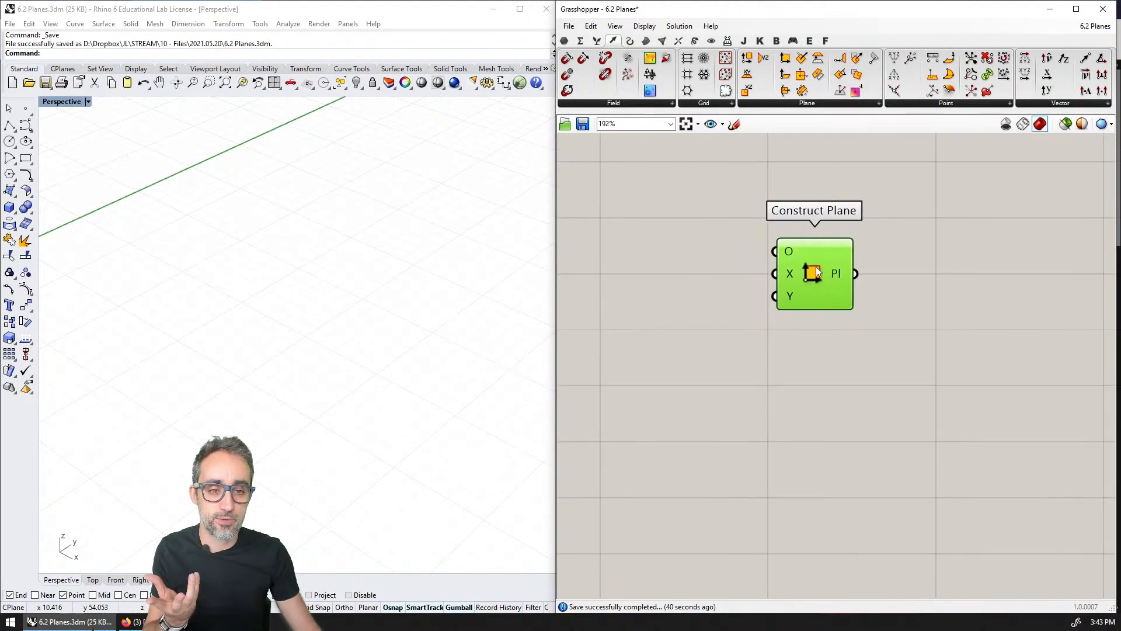
{"action": "left_click_drag", "start_coordinate": [816, 266], "coordinate": [889, 263]}
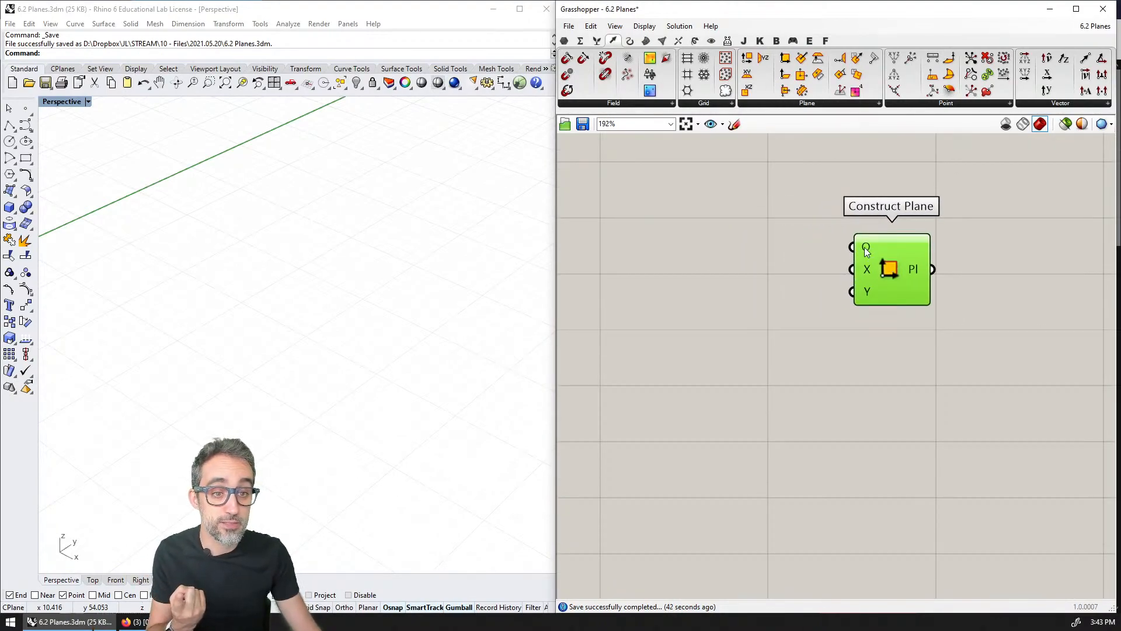
{"action": "mouse_move", "coordinate": [865, 250]}
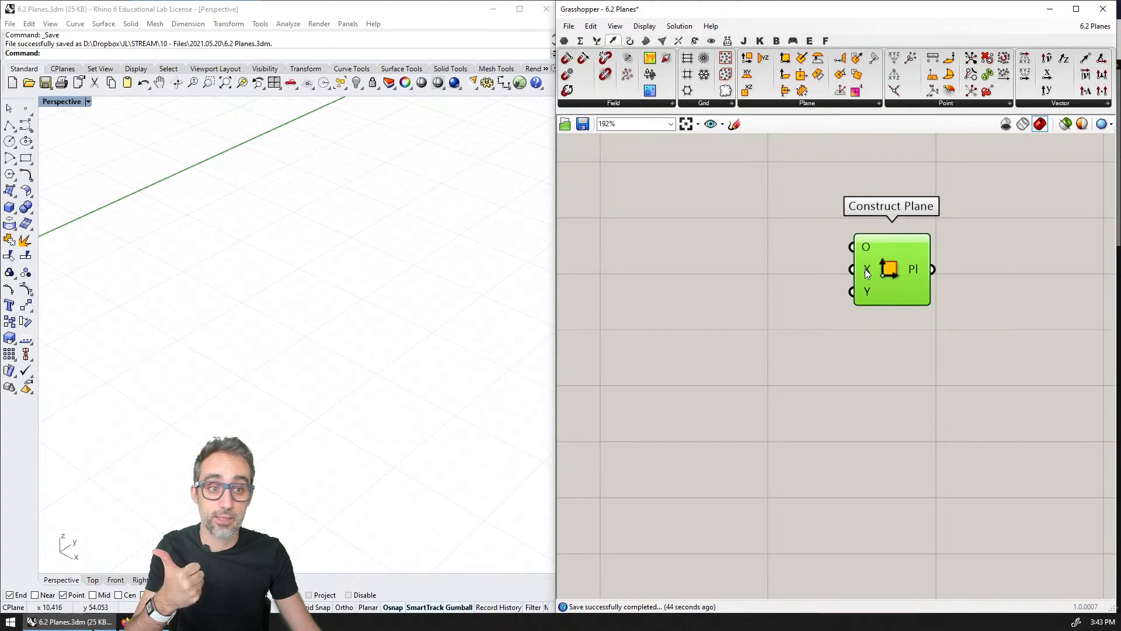
{"action": "mouse_move", "coordinate": [867, 274]}
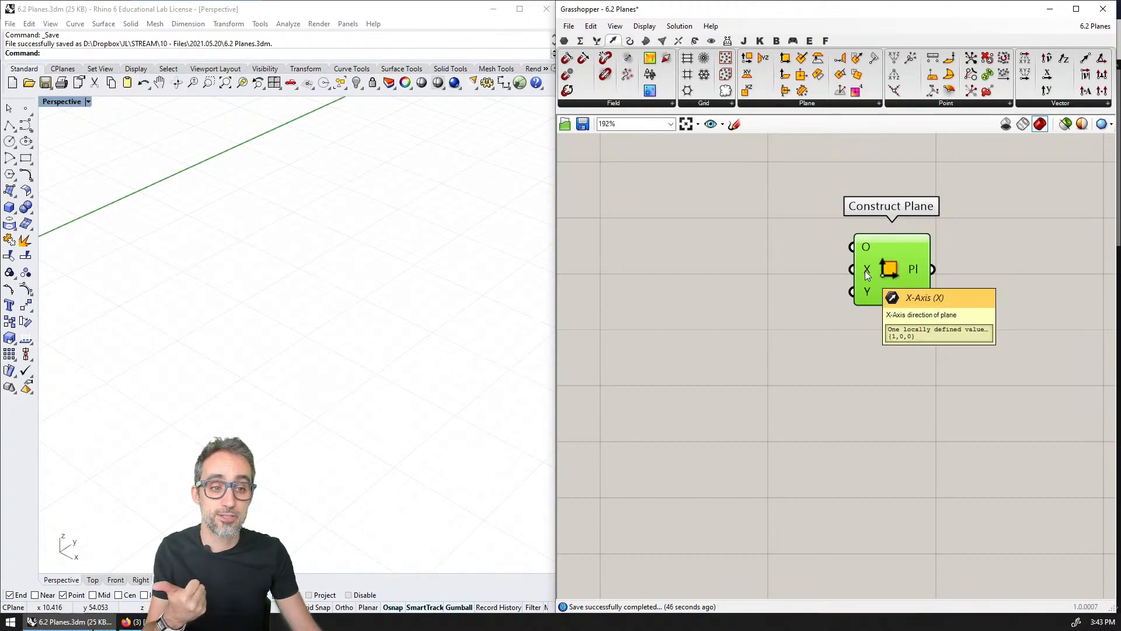
{"action": "mouse_move", "coordinate": [865, 295]}
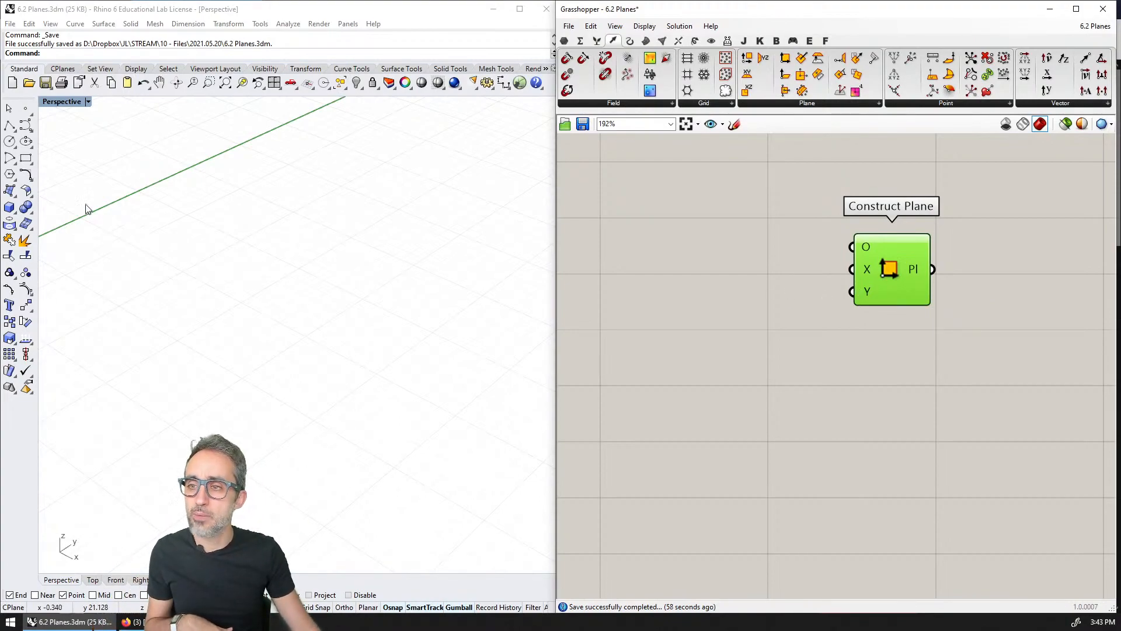
Step: Switch to Rhino and place three separate point objects in a triangular arrangement in the Perspective viewport
{"action": "left_click", "coordinate": [25, 109]}
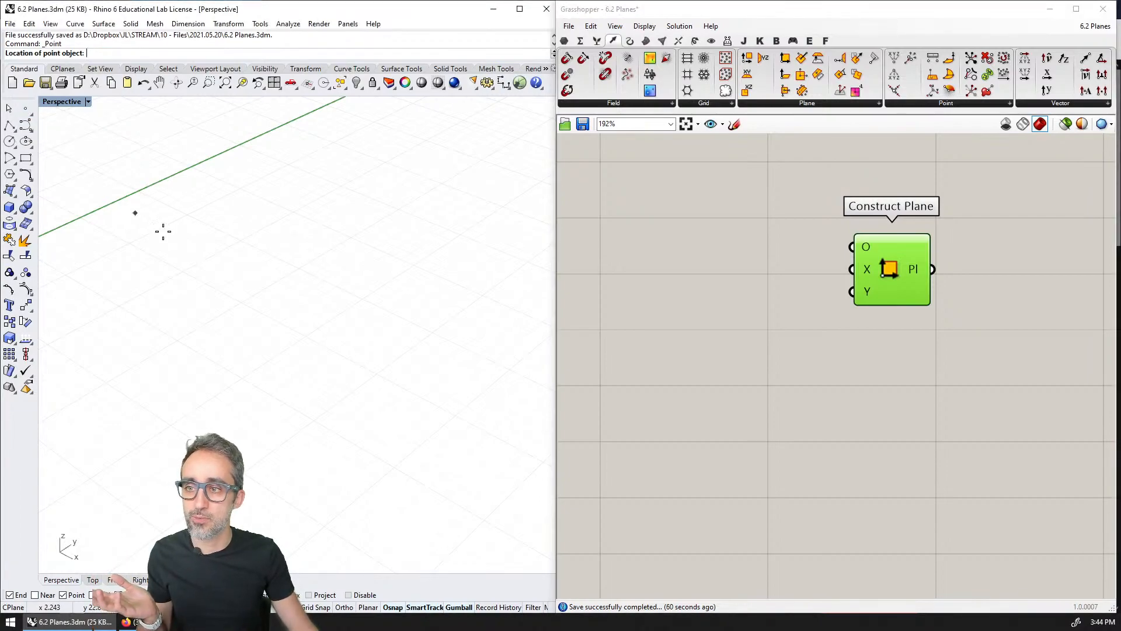
{"action": "left_click", "coordinate": [217, 294]}
{"action": "key", "text": "Return"}
{"action": "left_click", "coordinate": [376, 301]}
{"action": "key", "text": "Return"}
{"action": "left_click", "coordinate": [310, 223]}
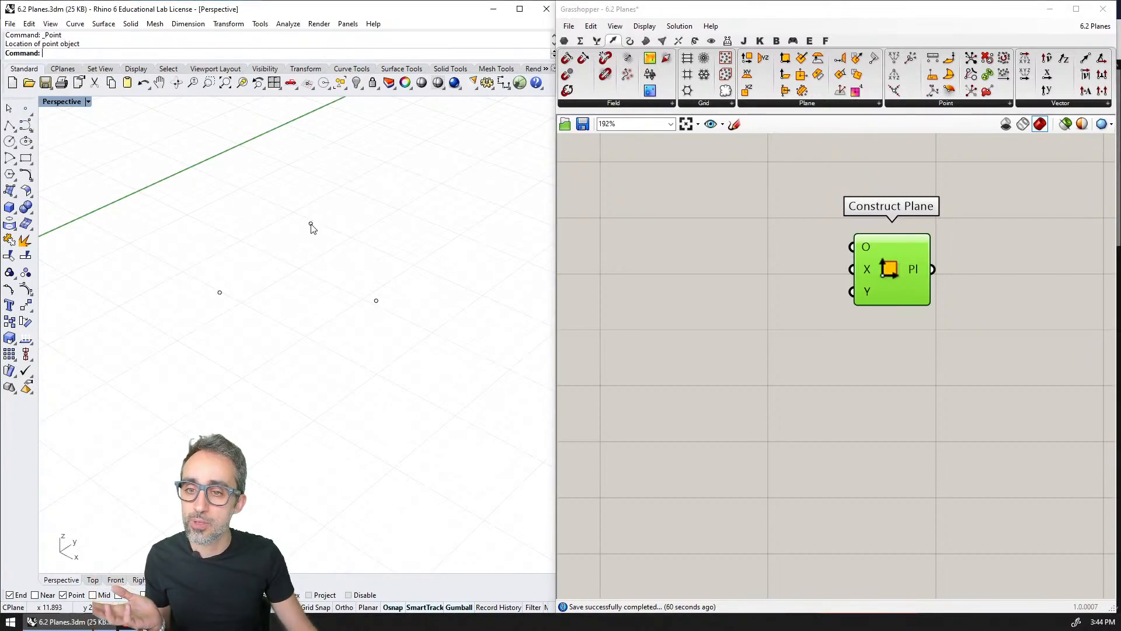
Step: Add a Point parameter on the Grasshopper canvas and set it to reference the leftmost Rhino point
{"action": "double_click", "coordinate": [675, 243]}
{"action": "type", "text": "point"}
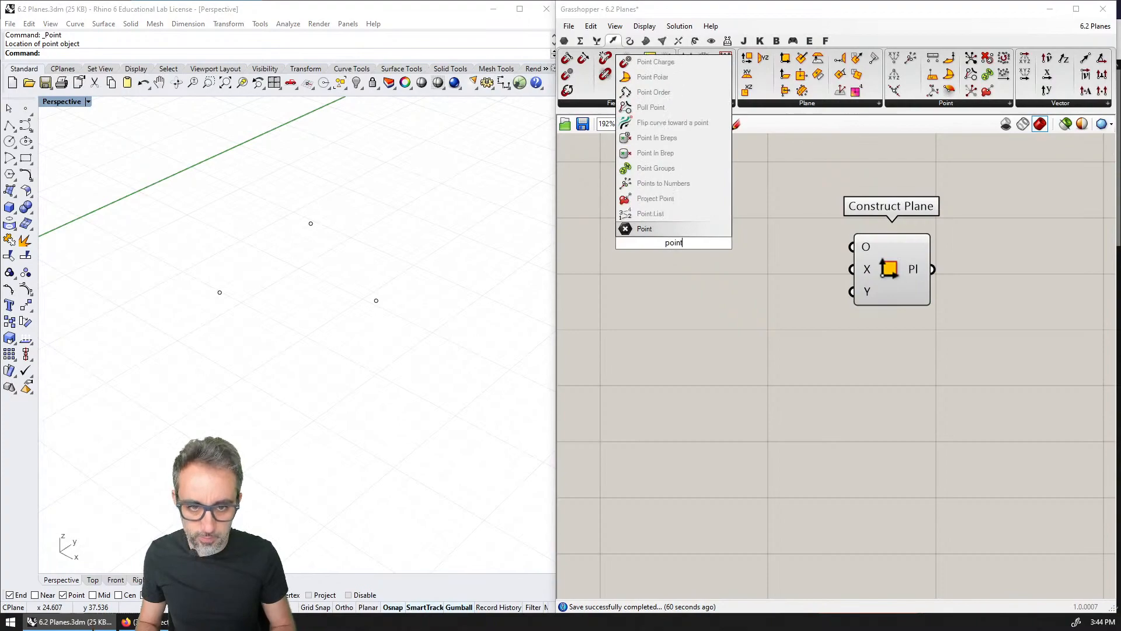
{"action": "key", "text": "Return"}
{"action": "right_click", "coordinate": [674, 245]}
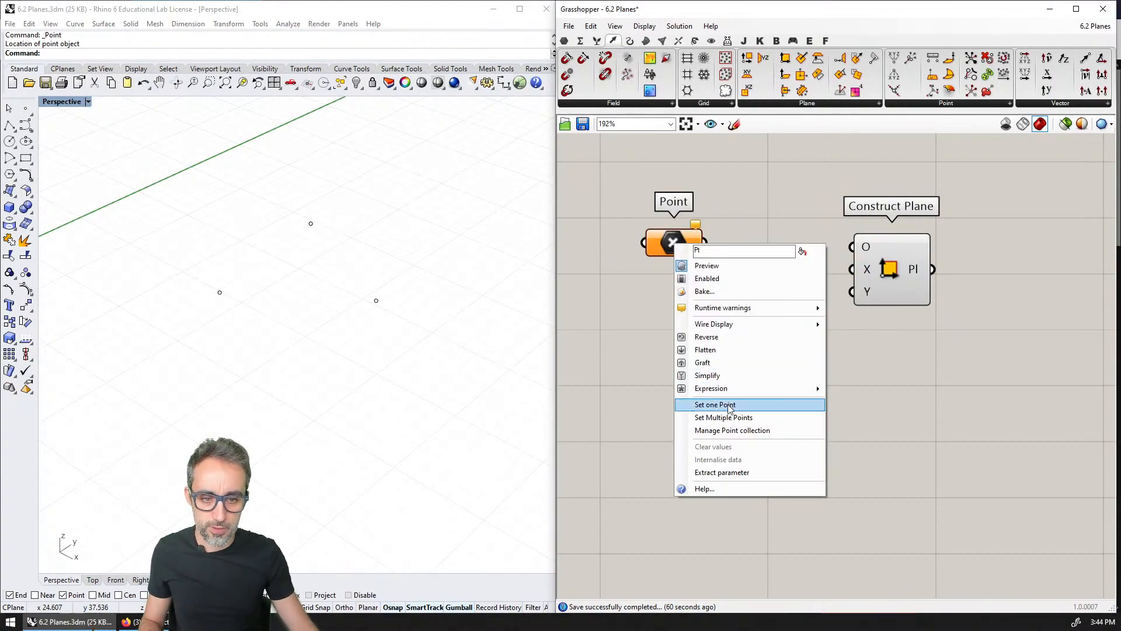
{"action": "left_click", "coordinate": [703, 403]}
{"action": "left_click", "coordinate": [219, 292]}
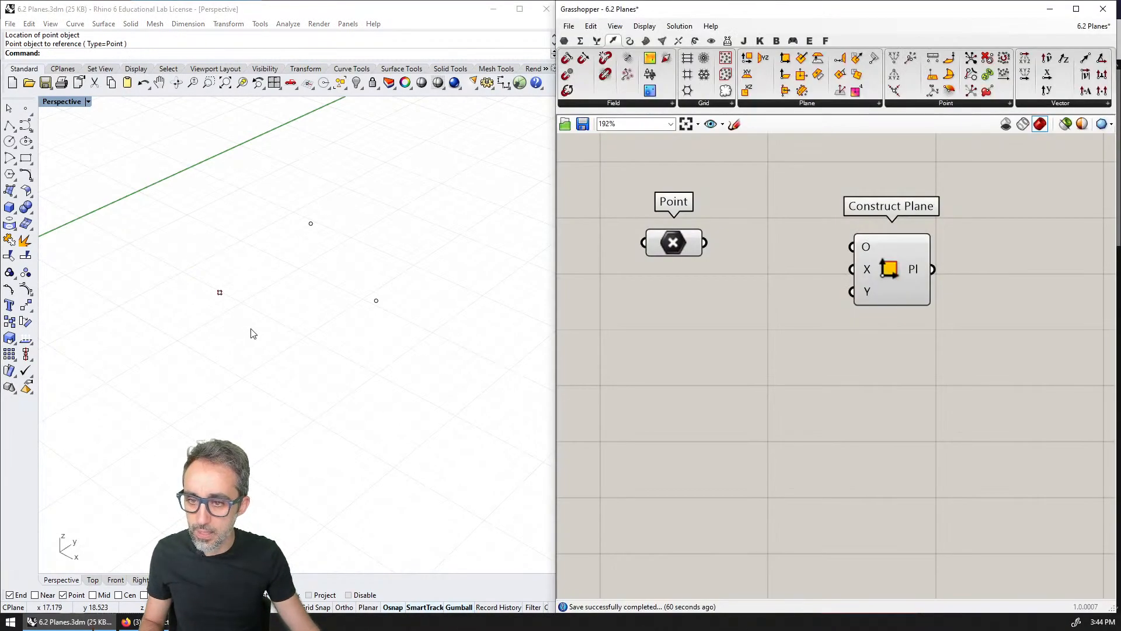
Step: Duplicate the Point parameter twice and arrange the copies below the original
{"action": "left_click", "coordinate": [677, 243]}
{"action": "key", "text": "ctrl+c"}
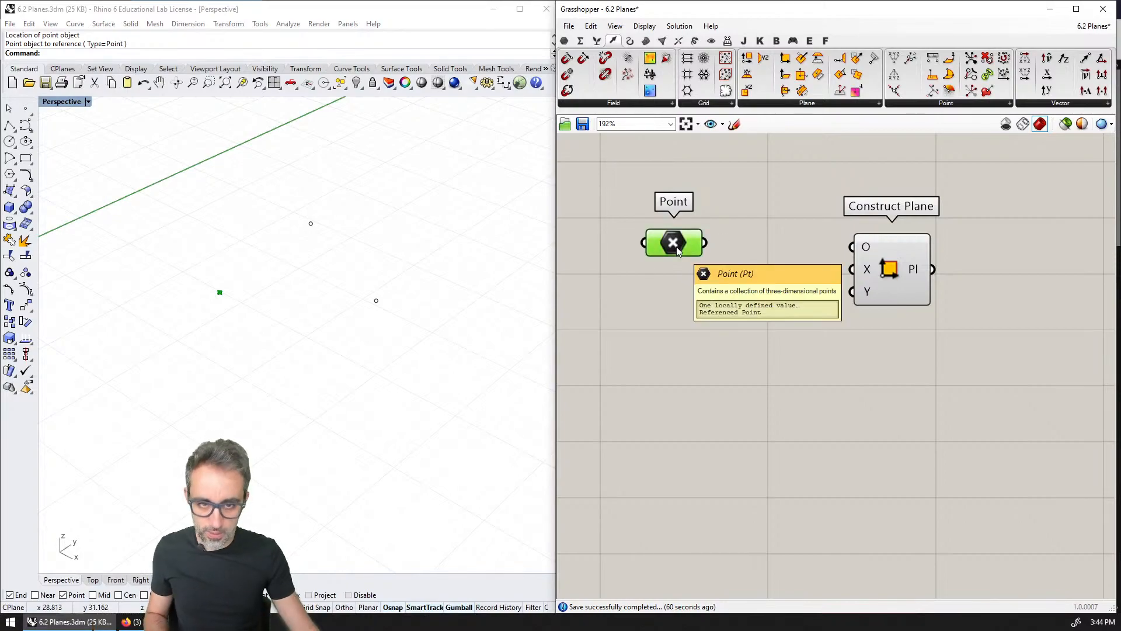
{"action": "key", "text": "ctrl+v"}
{"action": "key", "text": "ctrl+v"}
{"action": "left_click_drag", "start_coordinate": [693, 264], "coordinate": [681, 331]}
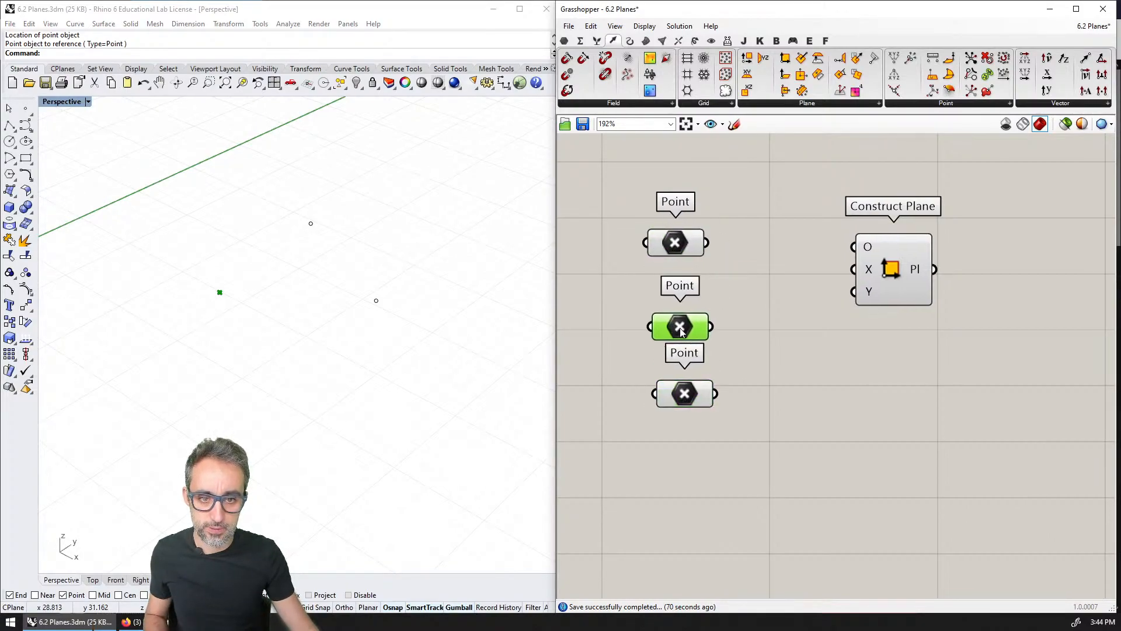
Step: Set the second Point parameter to the rightmost Rhino point and the third one to the farthest point
{"action": "right_click", "coordinate": [688, 332]}
{"action": "left_click", "coordinate": [718, 470]}
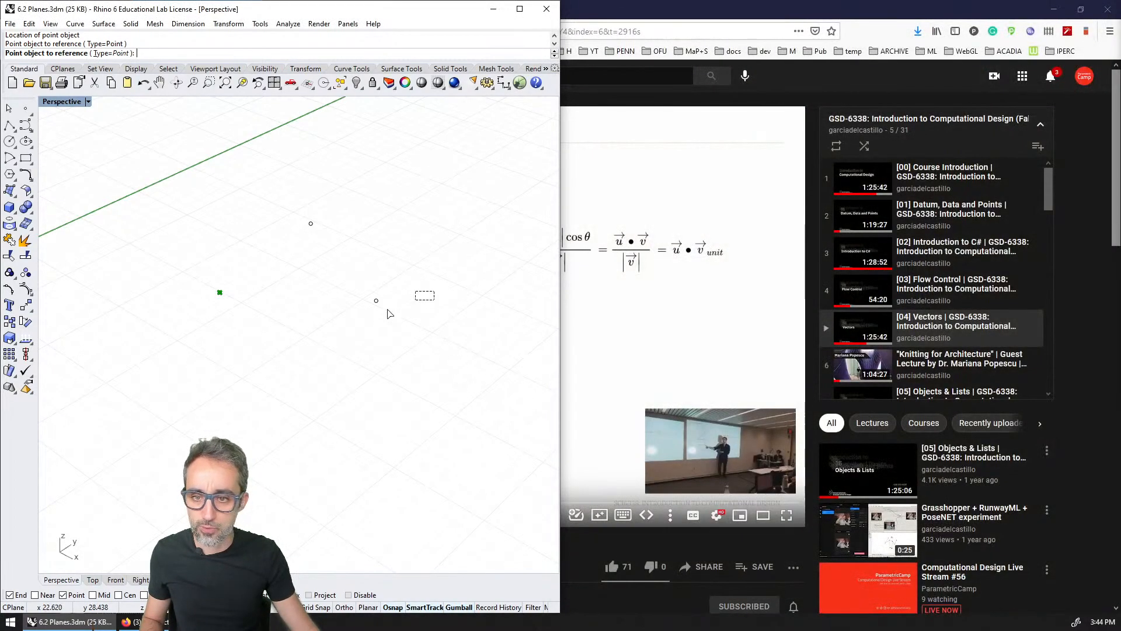
{"action": "left_click", "coordinate": [376, 300]}
{"action": "left_click", "coordinate": [698, 395]}
{"action": "right_click", "coordinate": [692, 389]}
{"action": "left_click", "coordinate": [724, 516]}
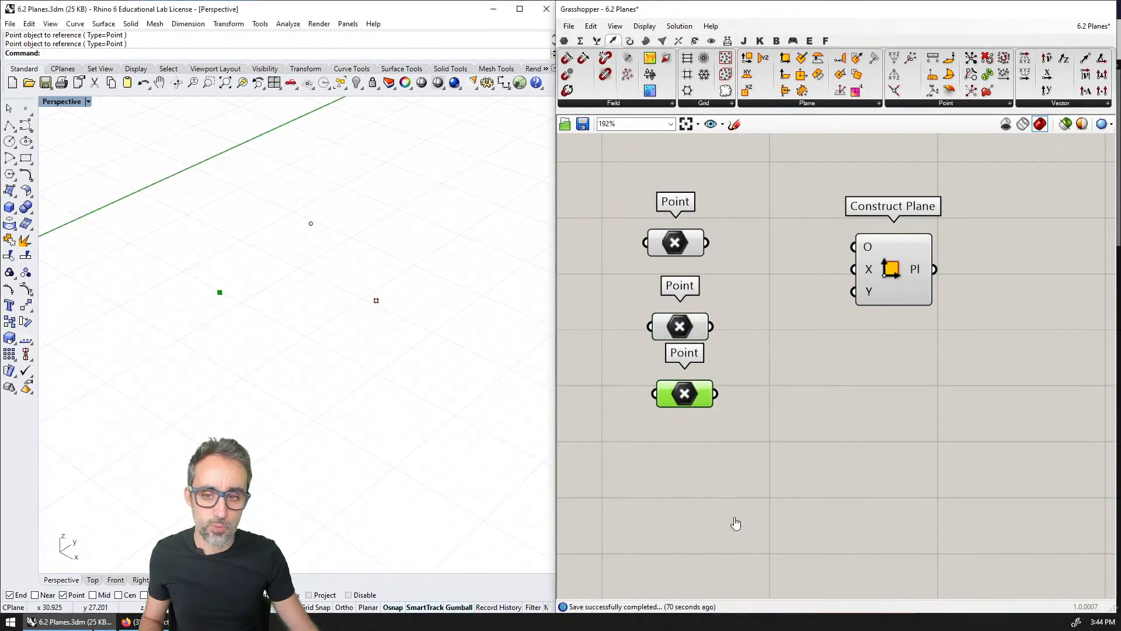
{"action": "left_click", "coordinate": [311, 224]}
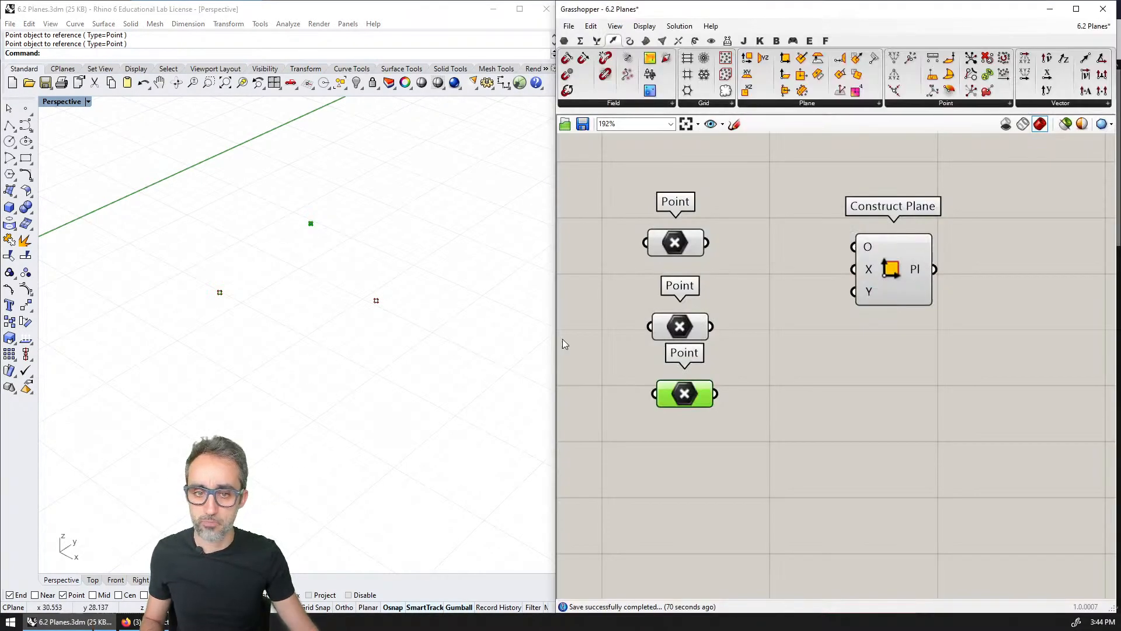
Step: Move Construct Plane farther from the points and connect the first Point to its origin input O
{"action": "left_click_drag", "start_coordinate": [891, 278], "coordinate": [932, 272]}
{"action": "right_click_drag", "start_coordinate": [417, 276], "coordinate": [232, 275]}
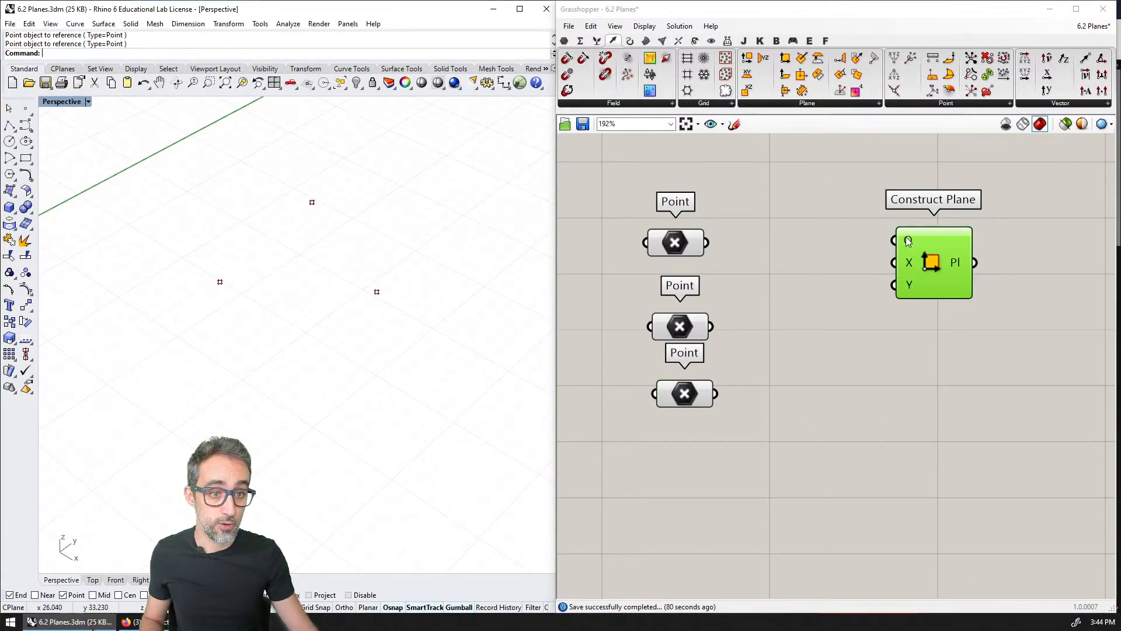
{"action": "left_click_drag", "start_coordinate": [707, 243], "coordinate": [894, 240]}
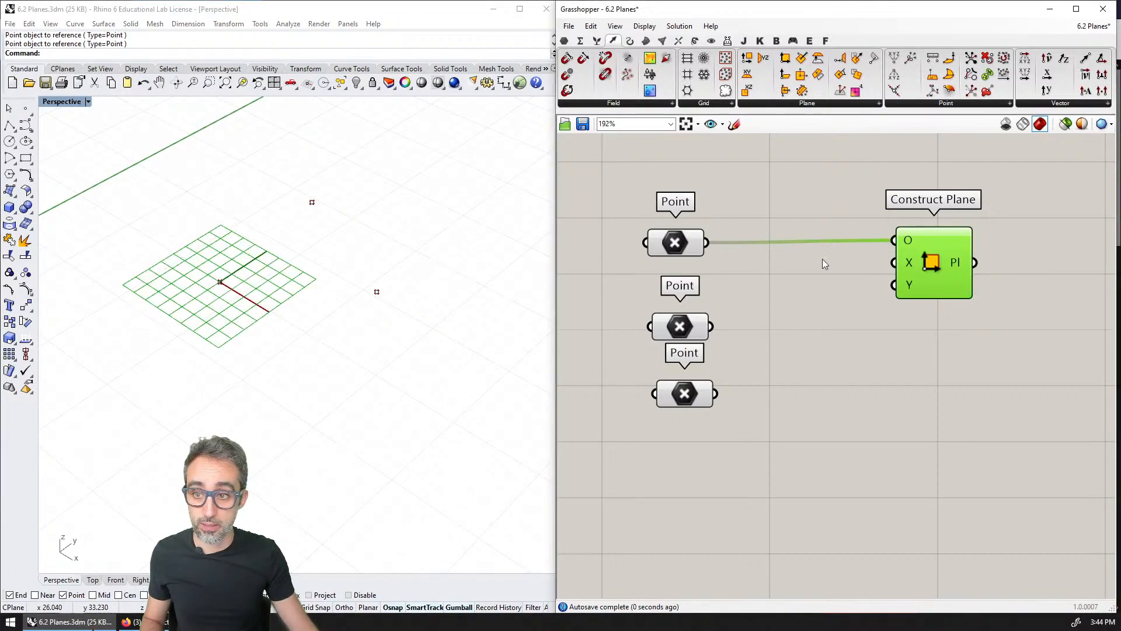
Step: Raise the farthest and rightmost Rhino points vertically off the ground plane
{"action": "mouse_move", "coordinate": [315, 351]}
{"action": "right_mouse_down"}
{"action": "mouse_move", "coordinate": [303, 298]}
{"action": "mouse_move", "coordinate": [310, 343]}
{"action": "right_mouse_up"}
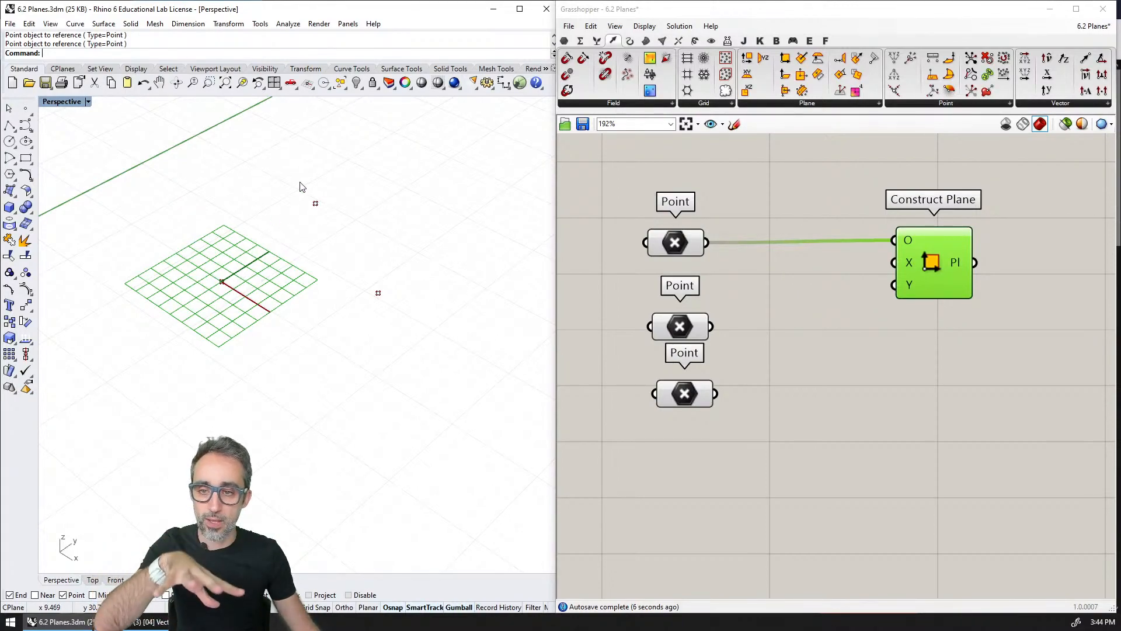
{"action": "left_click", "coordinate": [315, 202]}
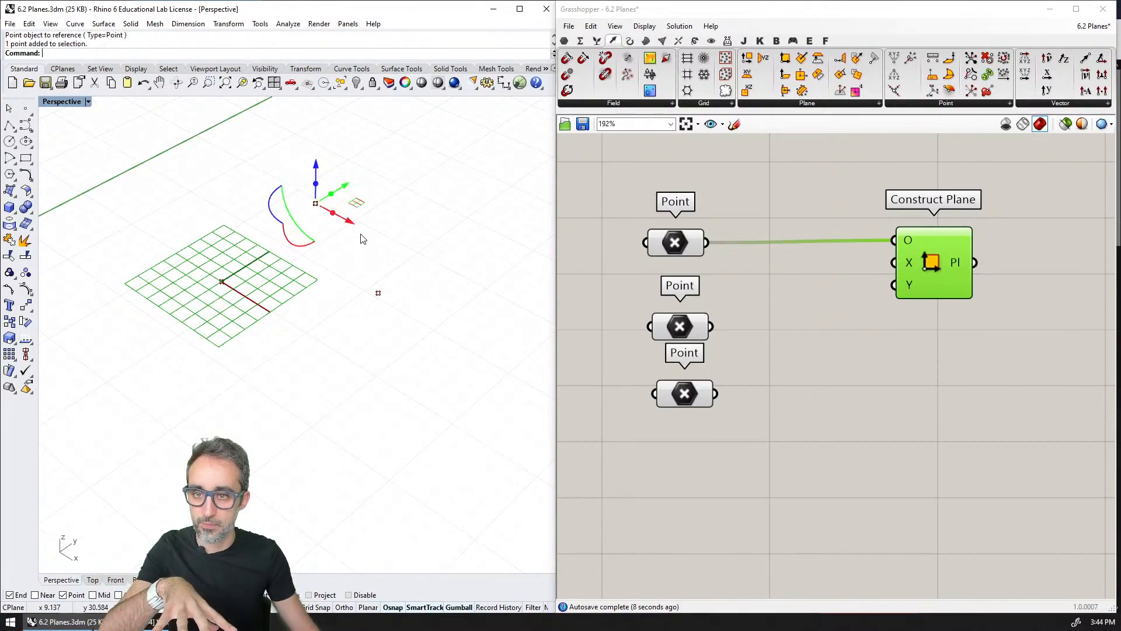
{"action": "left_click_drag", "start_coordinate": [313, 178], "coordinate": [314, 125]}
{"action": "right_click_drag", "start_coordinate": [335, 182], "coordinate": [300, 156]}
{"action": "left_click_drag", "start_coordinate": [395, 320], "coordinate": [418, 280]}
{"action": "right_click_drag", "start_coordinate": [383, 310], "coordinate": [421, 373]}
{"action": "left_click", "coordinate": [399, 350]}
{"action": "left_click", "coordinate": [357, 375]}
{"action": "right_click_drag", "start_coordinate": [447, 310], "coordinate": [391, 317]}
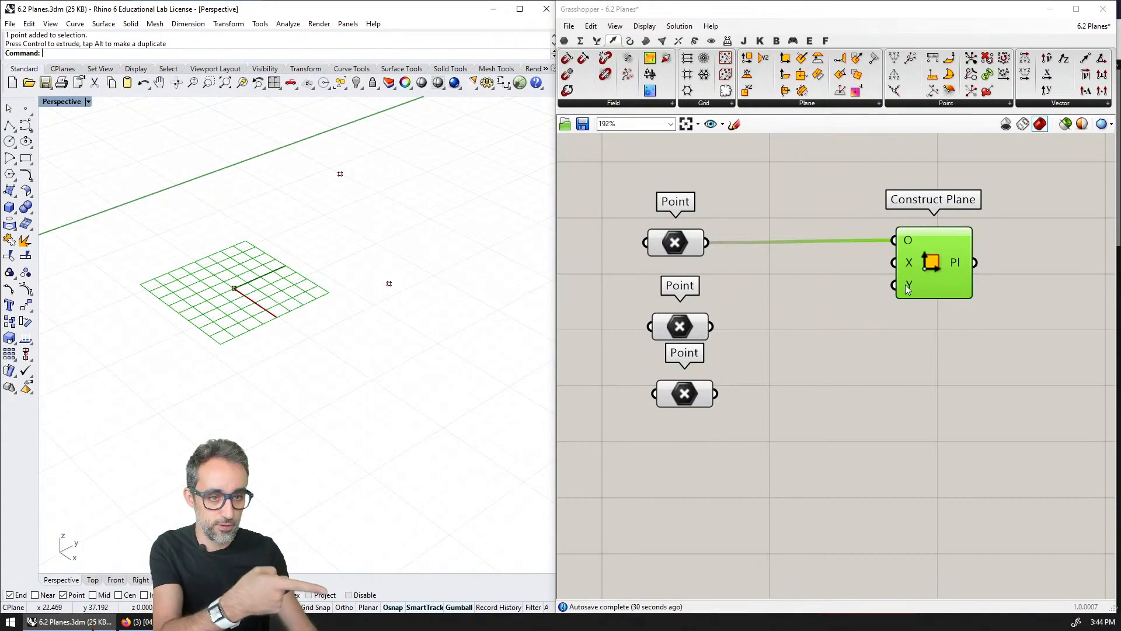
Step: Add a Vector 2Pt component beside the points, connecting the first Point to A and the second Point to B
{"action": "left_click_drag", "start_coordinate": [939, 266], "coordinate": [962, 268]}
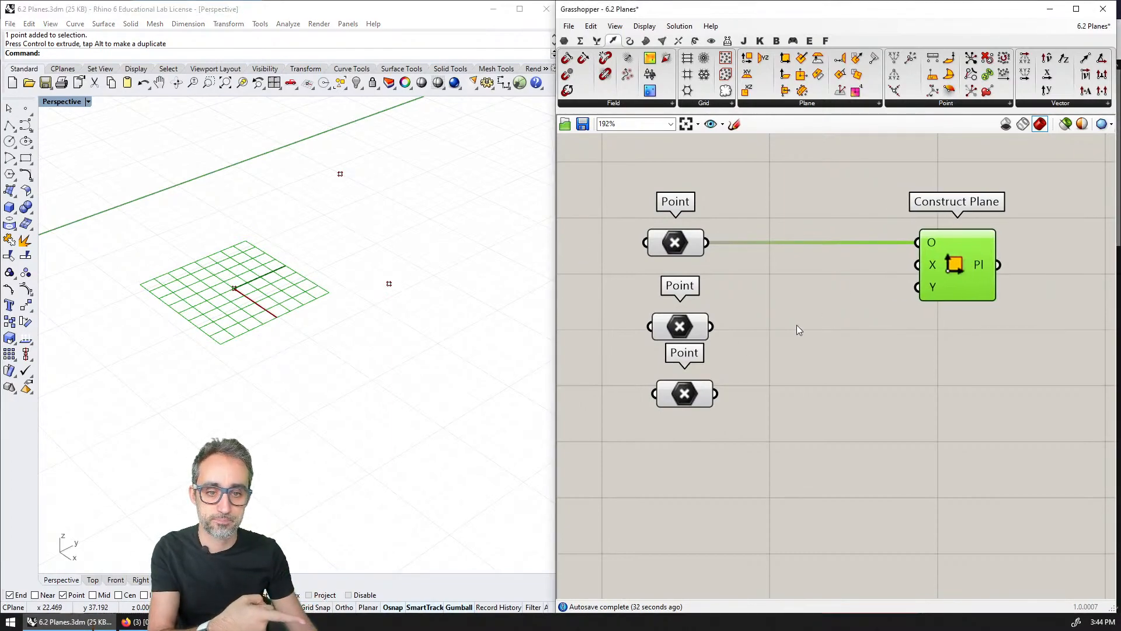
{"action": "left_click_drag", "start_coordinate": [690, 403], "coordinate": [682, 424]}
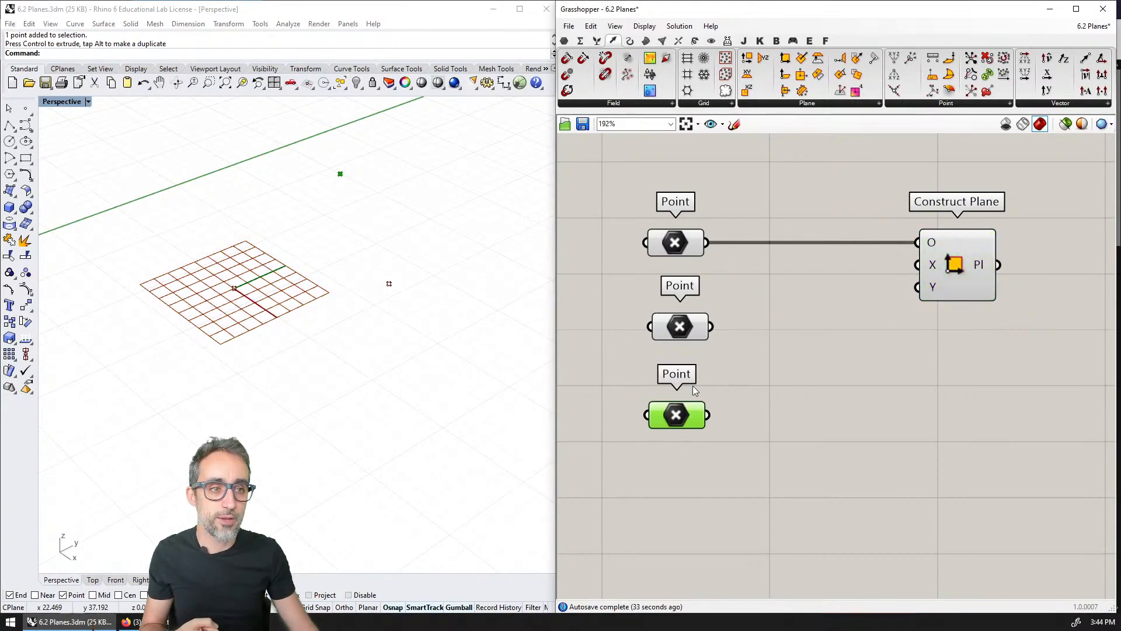
{"action": "left_click", "coordinate": [1031, 106]}
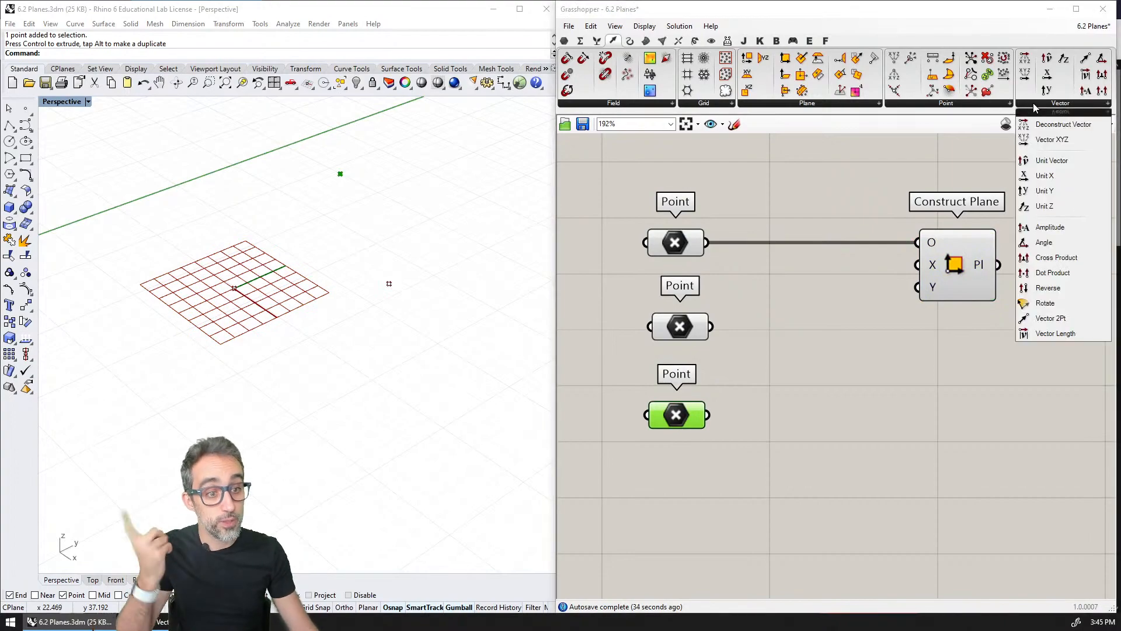
{"action": "left_click", "coordinate": [1050, 318]}
{"action": "left_click", "coordinate": [870, 351]}
{"action": "left_click_drag", "start_coordinate": [870, 350], "coordinate": [813, 323]}
{"action": "left_click_drag", "start_coordinate": [708, 243], "coordinate": [770, 303]}
{"action": "mouse_move", "coordinate": [711, 327]}
{"action": "left_mouse_down"}
{"action": "mouse_move", "coordinate": [771, 327]}
{"action": "mouse_move", "coordinate": [828, 415]}
{"action": "mouse_move", "coordinate": [829, 438]}
{"action": "left_mouse_up"}
Step: Complete a duplicate Vector 2Pt below the first, with the first Point feeding A and the third Point feeding B
{"action": "left_click", "coordinate": [671, 249]}
{"action": "left_click_drag", "start_coordinate": [708, 414], "coordinate": [772, 433]}
{"action": "left_click_drag", "start_coordinate": [815, 437], "coordinate": [816, 429]}
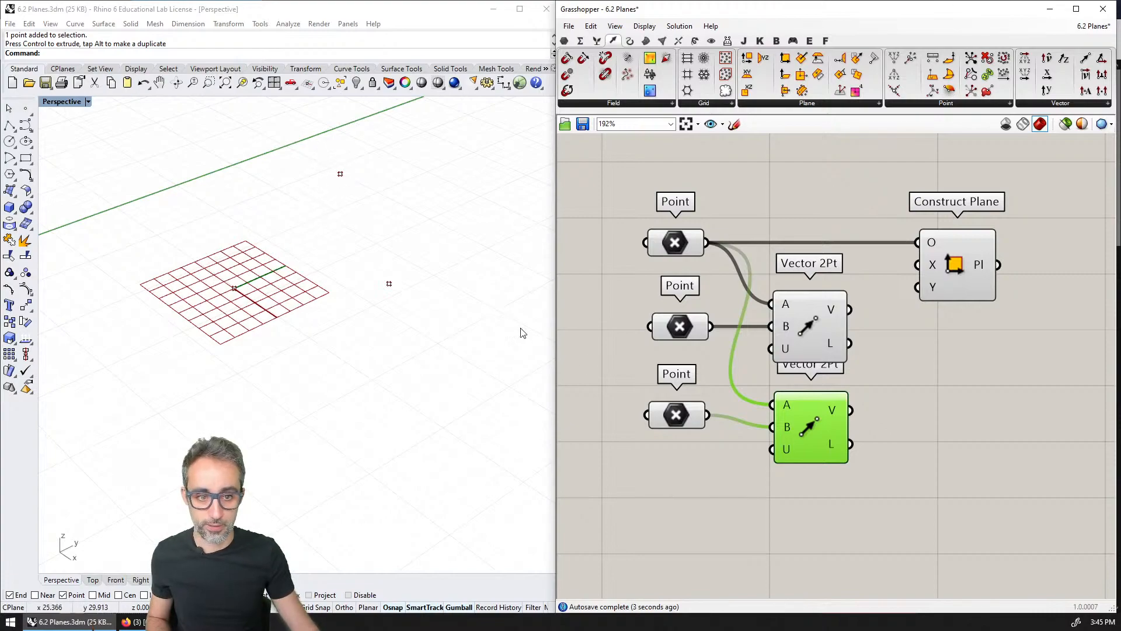
Step: Add two Vector Display components anchored at the first Point, each fed by the V output of one Vector 2Pt
{"action": "double_click", "coordinate": [957, 447]}
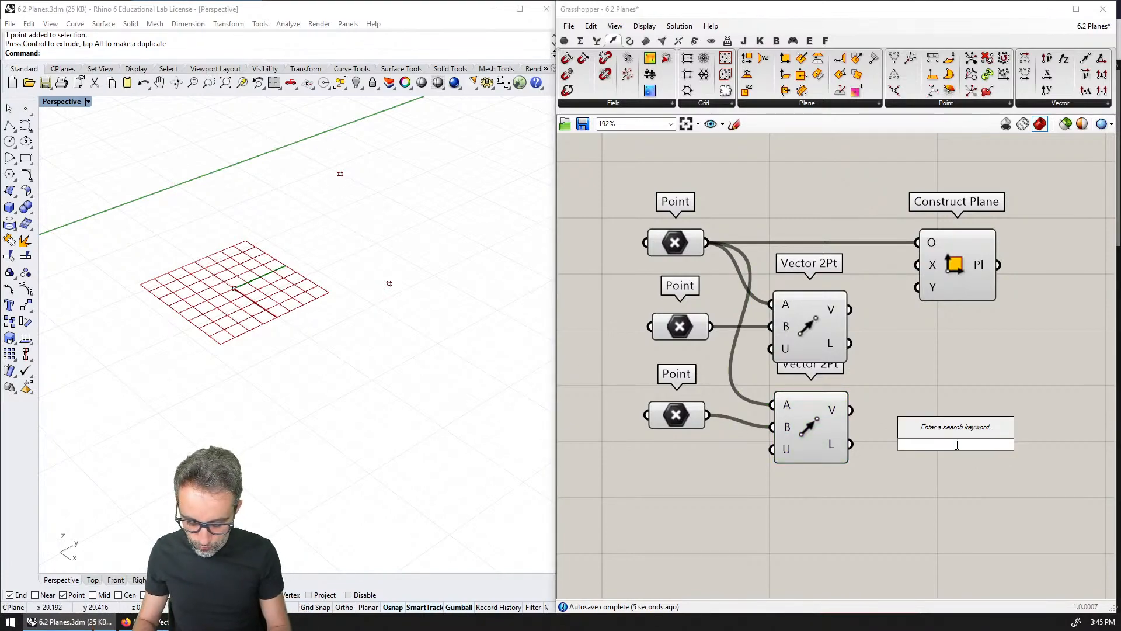
{"action": "type", "text": "vector dis"}
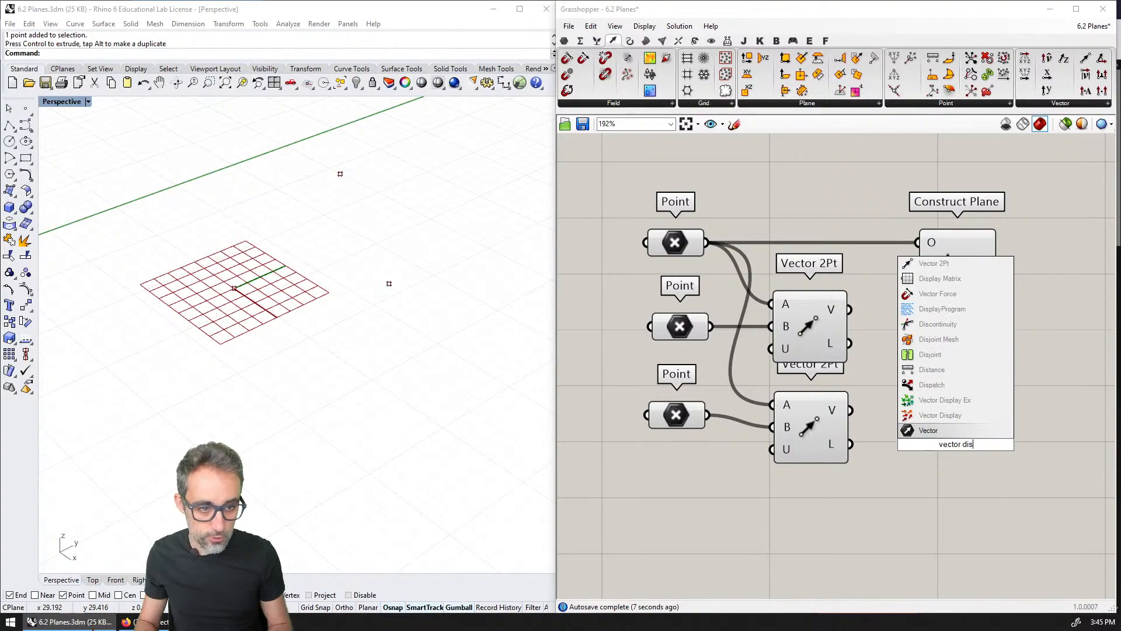
{"action": "key", "text": "Up"}
{"action": "key", "text": "Return"}
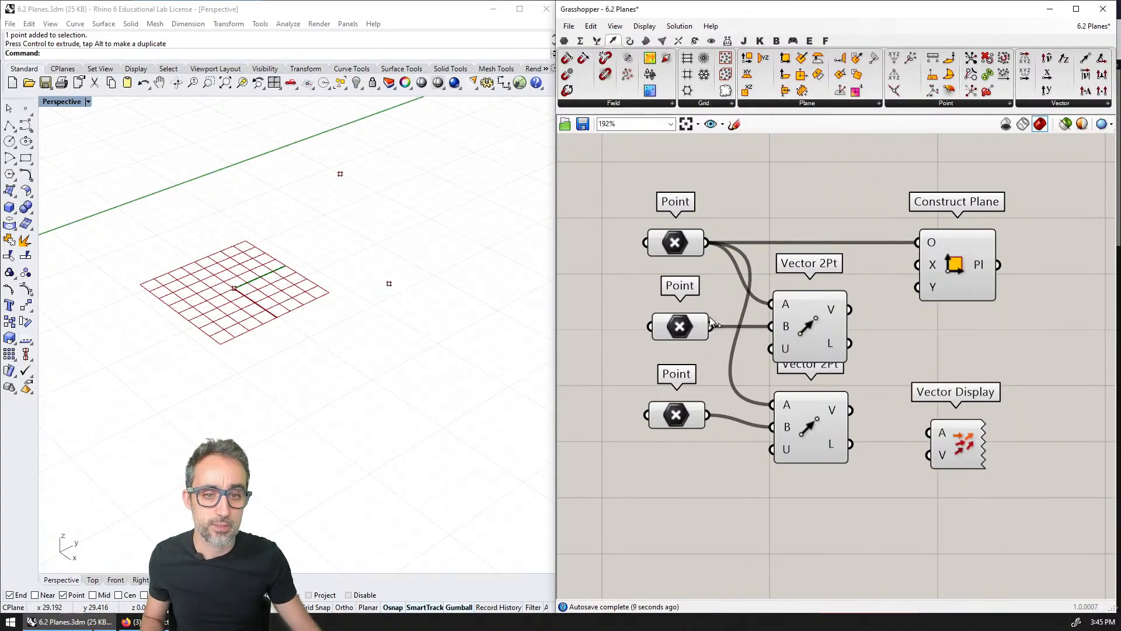
{"action": "left_click_drag", "start_coordinate": [708, 242], "coordinate": [930, 432]}
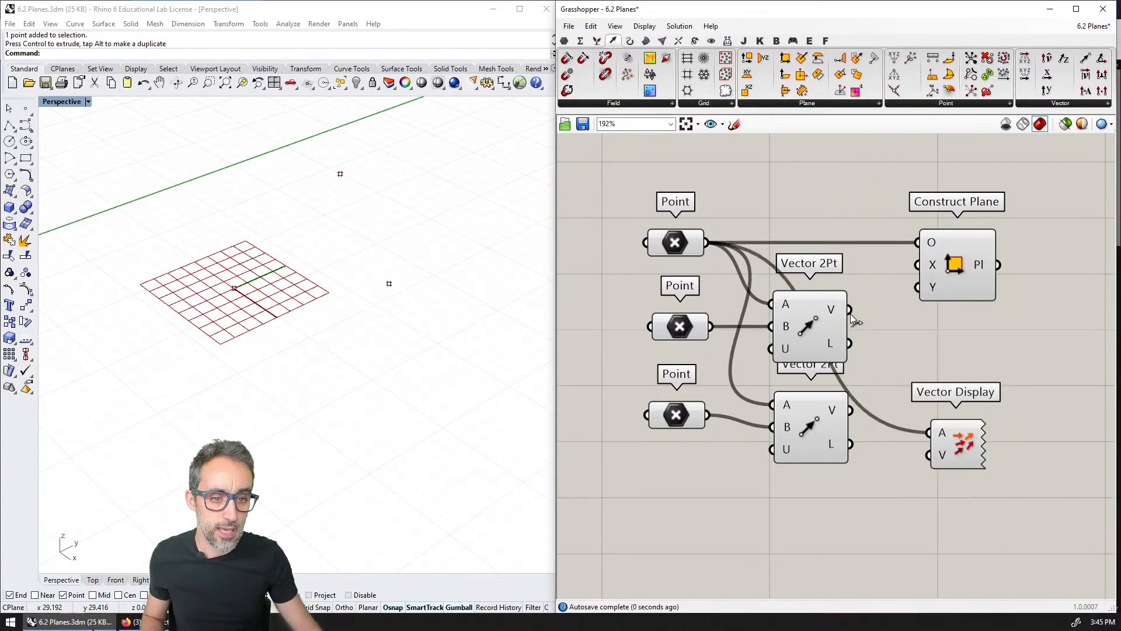
{"action": "left_click_drag", "start_coordinate": [849, 309], "coordinate": [944, 497]}
{"action": "left_click_drag", "start_coordinate": [851, 410], "coordinate": [918, 498]}
Step: Shift Construct Plane farther from the Points and connect the first Vector 2Pt's V output to its X input
{"action": "right_click_drag", "start_coordinate": [370, 302], "coordinate": [311, 281]}
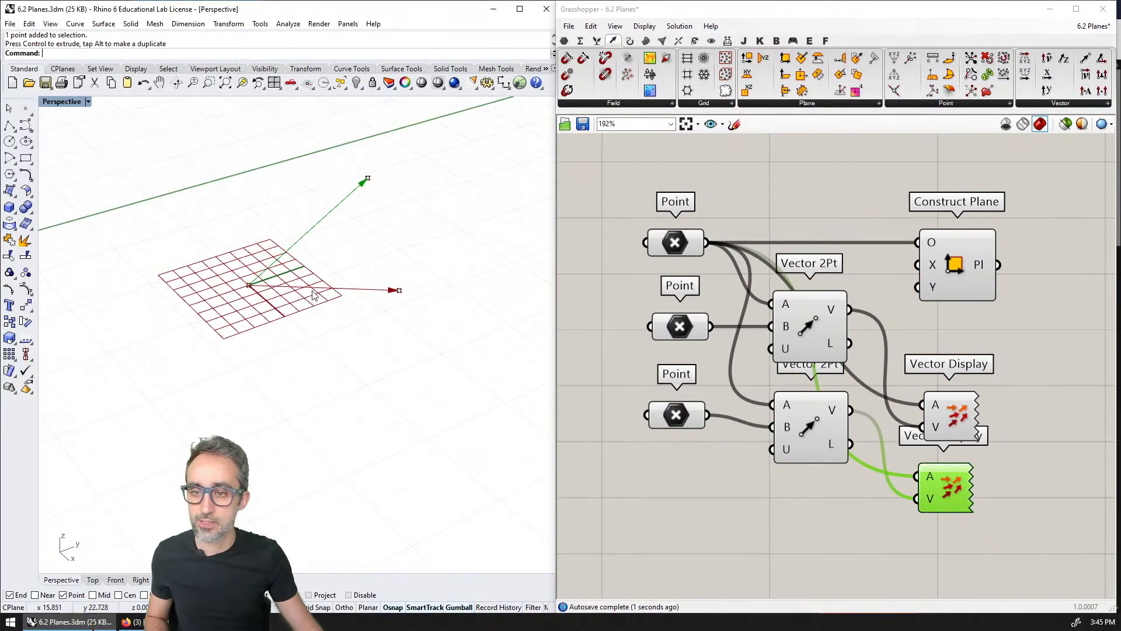
{"action": "left_click_drag", "start_coordinate": [939, 270], "coordinate": [1025, 268]}
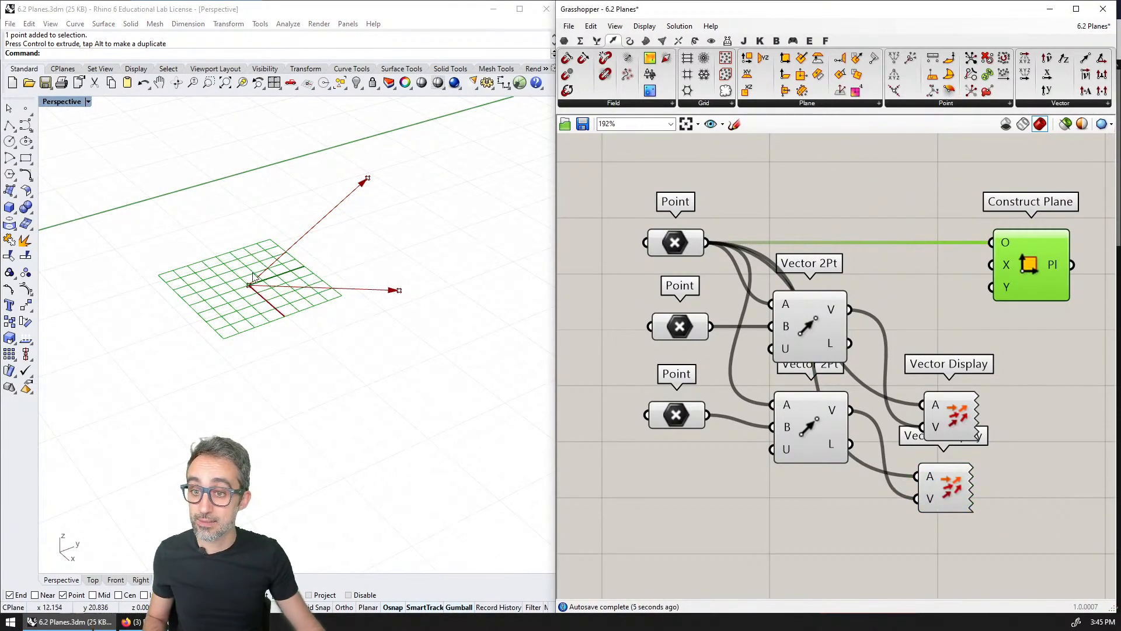
{"action": "left_click", "coordinate": [813, 322]}
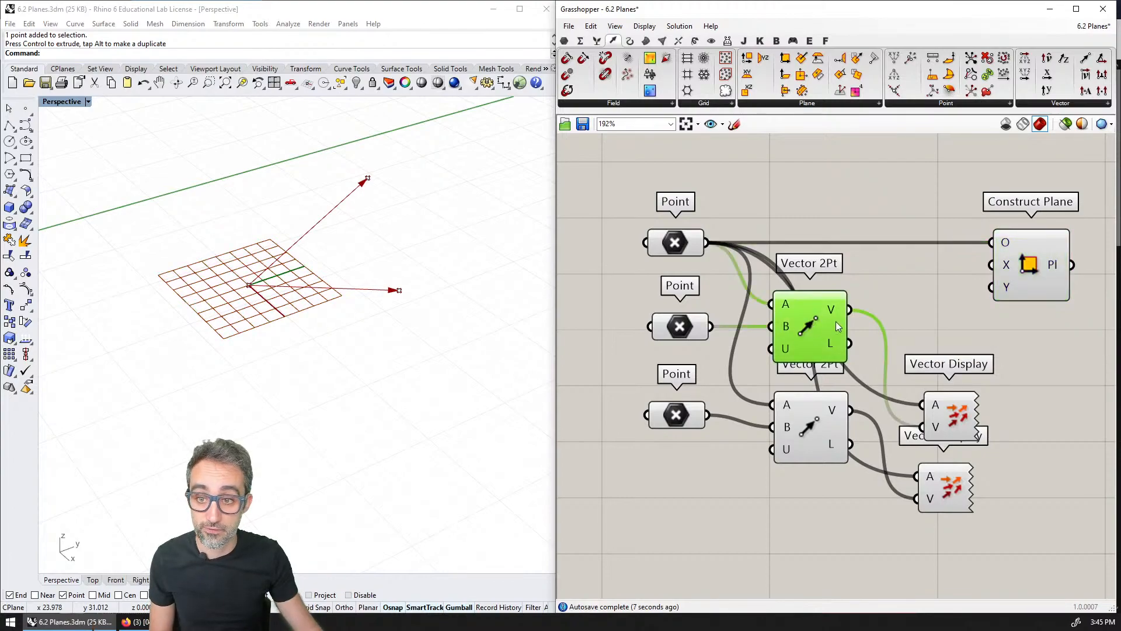
{"action": "left_click", "coordinate": [959, 419]}
{"action": "left_click_drag", "start_coordinate": [854, 311], "coordinate": [992, 265]}
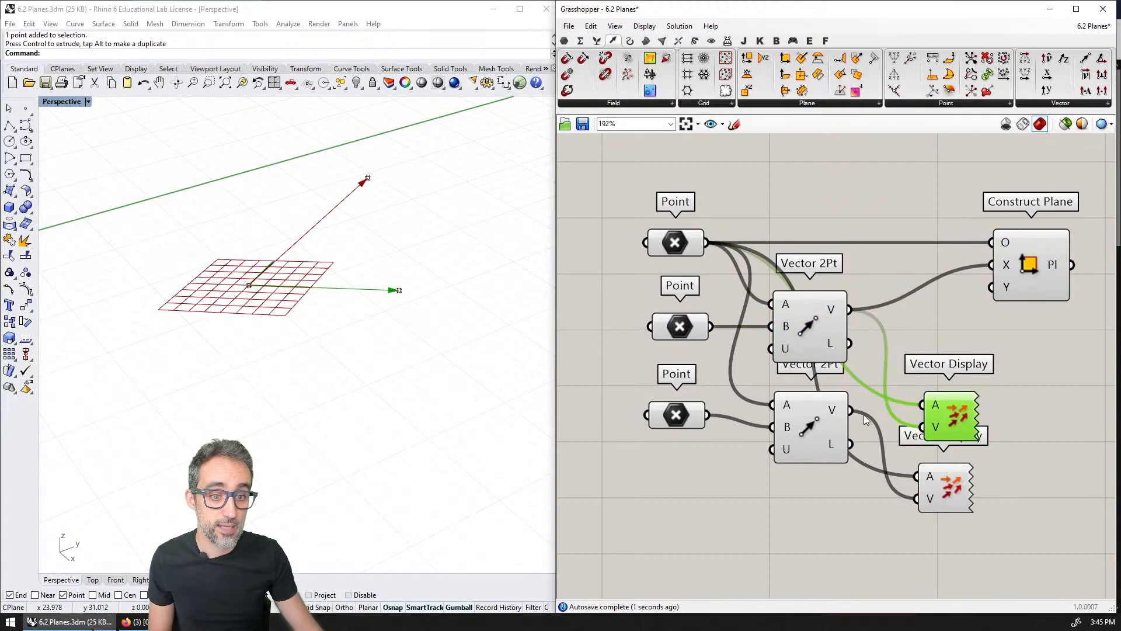
Step: Connect the second Vector 2Pt's V output to the Y input of Construct Plane
{"action": "left_click", "coordinate": [817, 418]}
{"action": "mouse_move", "coordinate": [257, 274]}
{"action": "right_mouse_down"}
{"action": "mouse_move", "coordinate": [358, 328]}
{"action": "mouse_move", "coordinate": [328, 334]}
{"action": "mouse_move", "coordinate": [405, 395]}
{"action": "mouse_move", "coordinate": [321, 304]}
{"action": "mouse_move", "coordinate": [260, 278]}
{"action": "right_mouse_up"}
{"action": "scroll", "coordinate": [260, 278], "scroll_direction": "down", "scroll_amount": 4}
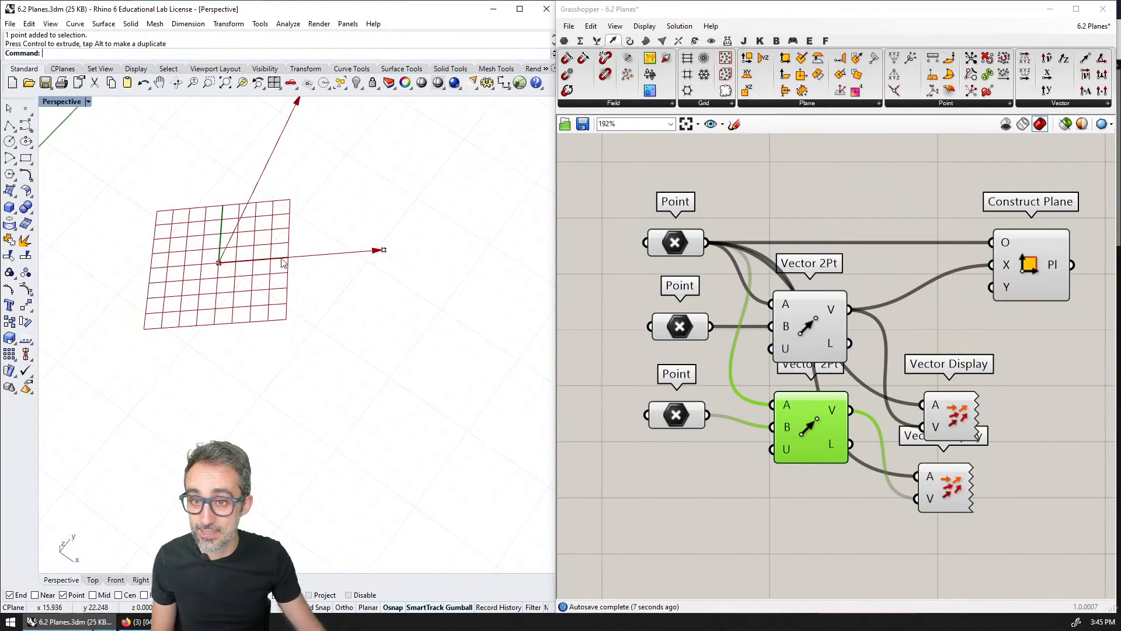
{"action": "right_click_drag", "start_coordinate": [420, 316], "coordinate": [345, 274]}
{"action": "left_click_drag", "start_coordinate": [851, 410], "coordinate": [993, 287]}
Step: Examine from several angles how the constructed plane's grid and axes align with the two displayed vectors
{"action": "right_click_drag", "start_coordinate": [472, 317], "coordinate": [343, 316]}
{"action": "right_click_drag", "start_coordinate": [408, 299], "coordinate": [349, 241]}
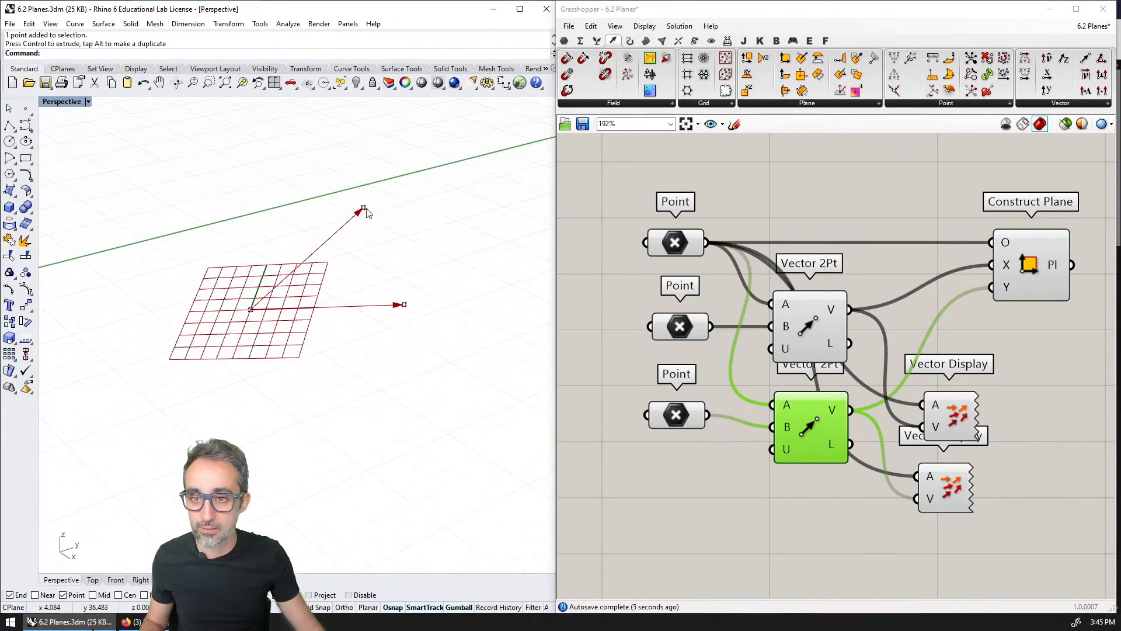
{"action": "right_click_drag", "start_coordinate": [295, 276], "coordinate": [348, 314]}
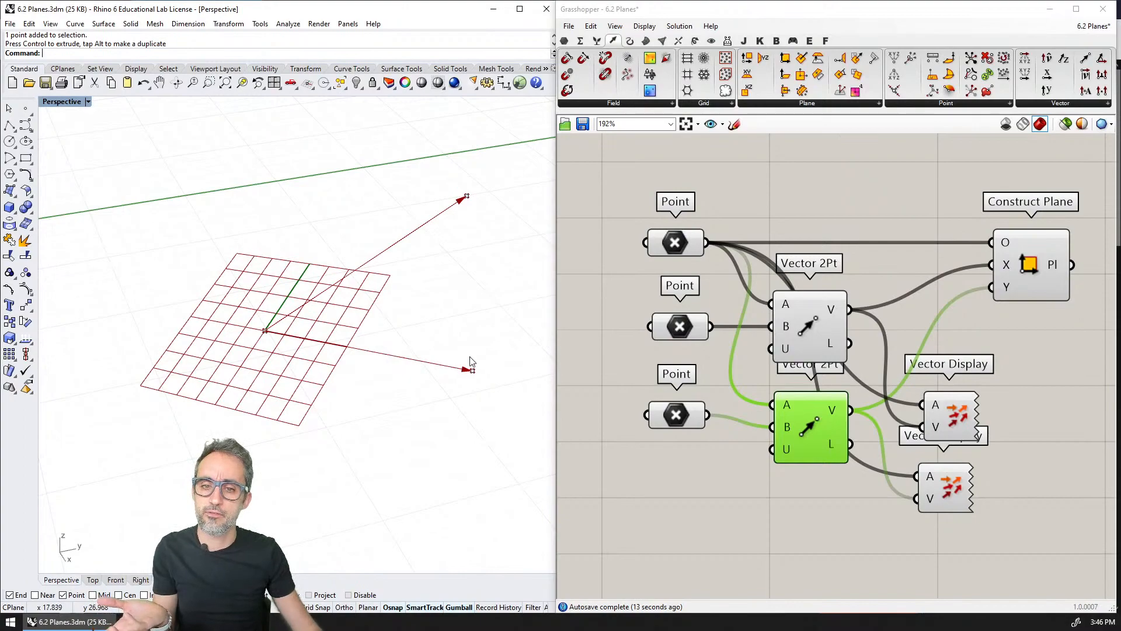
{"action": "left_click", "coordinate": [1030, 267]}
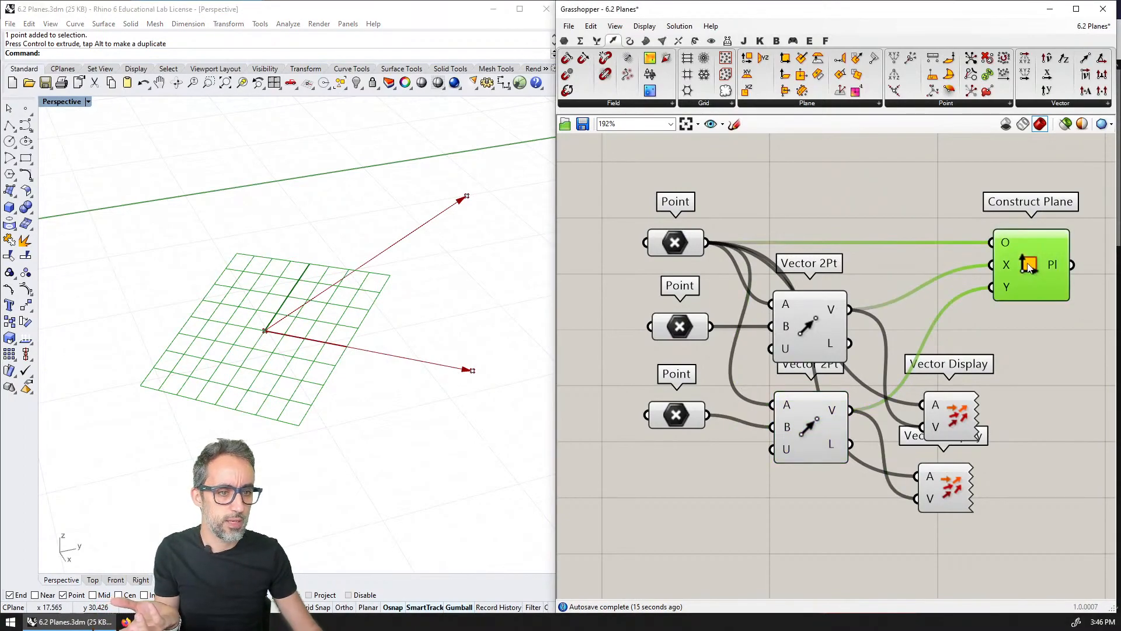
{"action": "left_click", "coordinate": [811, 432]}
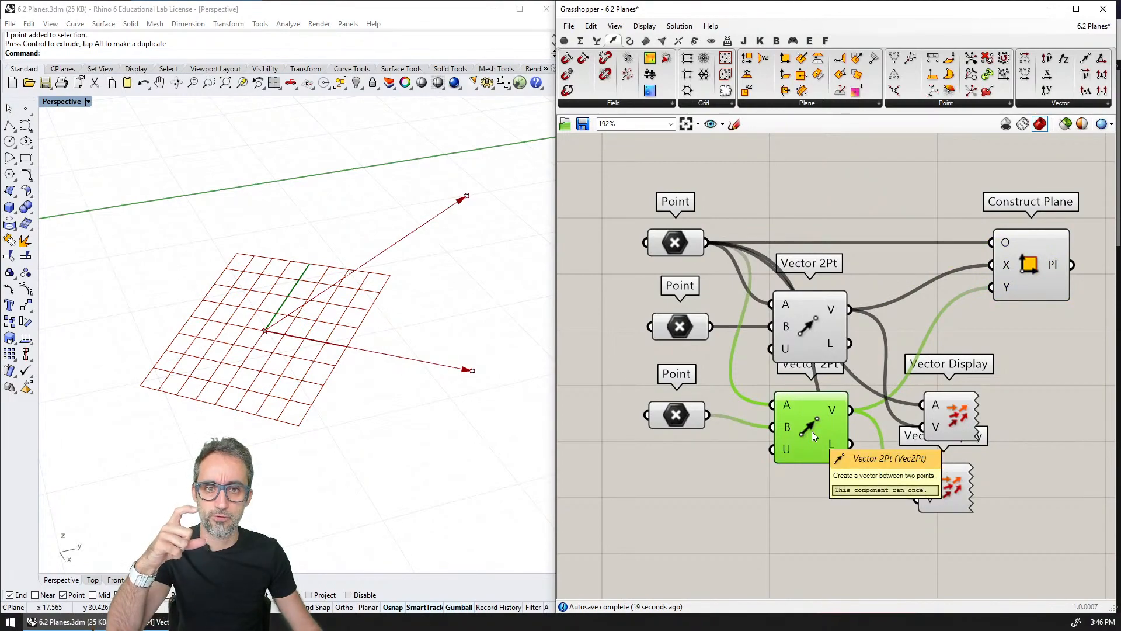
{"action": "right_click_drag", "start_coordinate": [401, 336], "coordinate": [436, 309]}
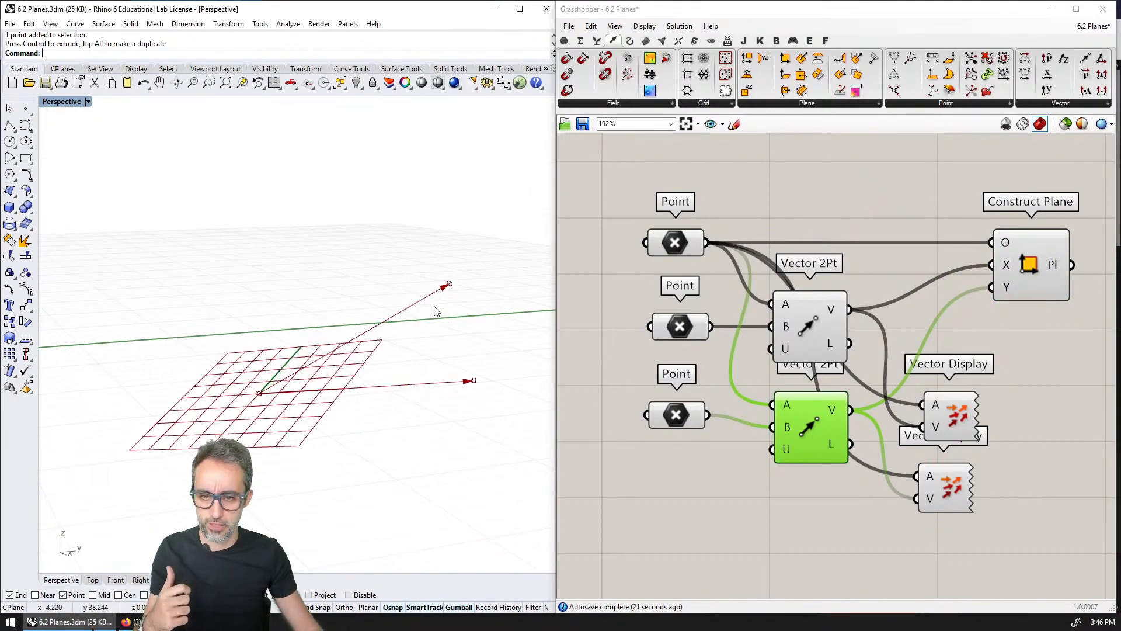
{"action": "right_click_drag", "start_coordinate": [369, 386], "coordinate": [272, 365]}
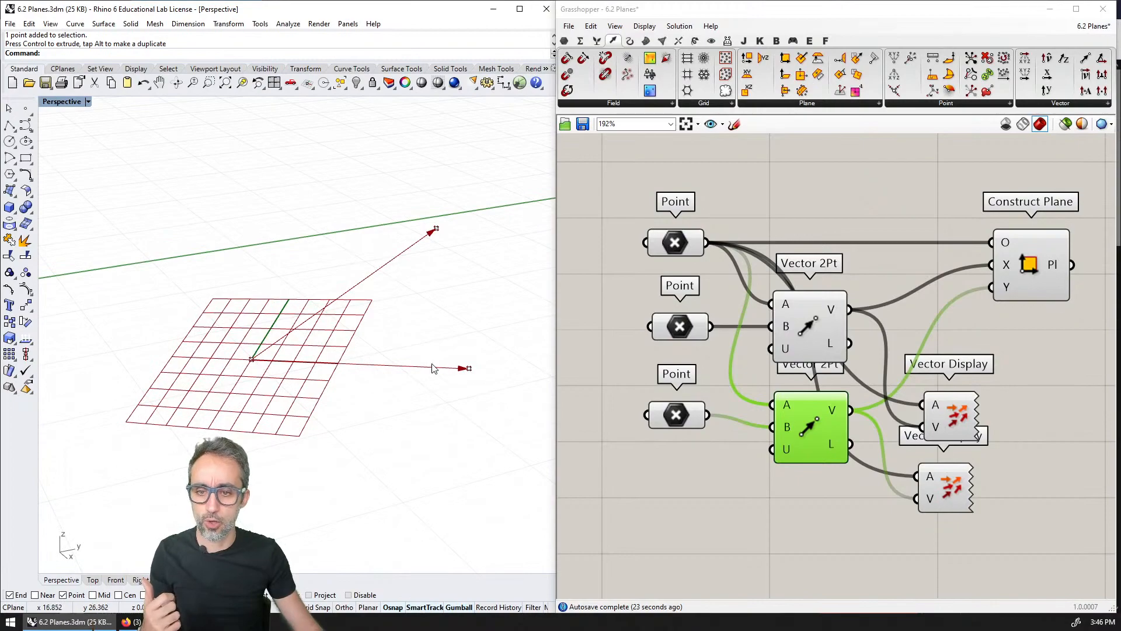
{"action": "scroll", "coordinate": [257, 365], "scroll_direction": "up", "scroll_amount": 2}
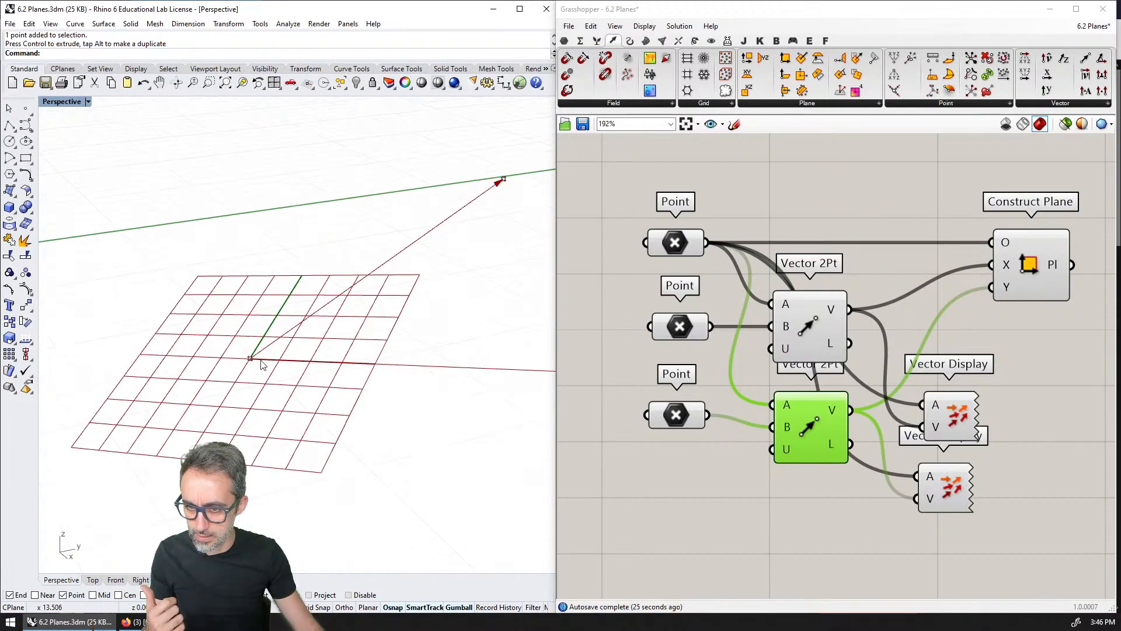
{"action": "scroll", "coordinate": [261, 365], "scroll_direction": "down", "scroll_amount": 2}
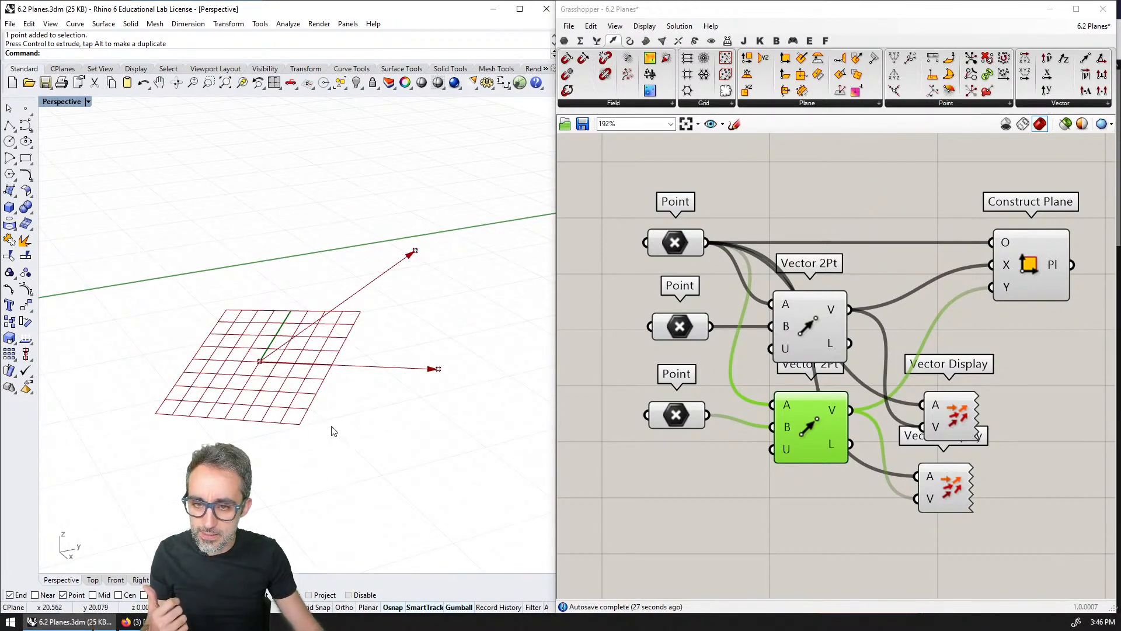
{"action": "right_click_drag", "start_coordinate": [297, 337], "coordinate": [304, 349]}
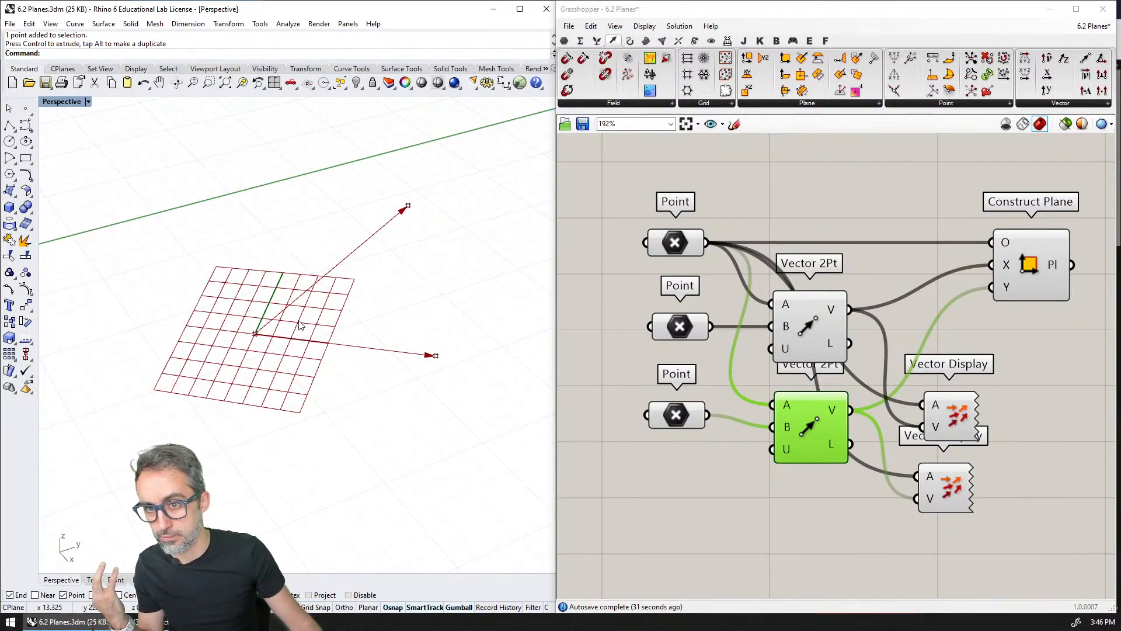
{"action": "right_click_drag", "start_coordinate": [298, 326], "coordinate": [400, 365]}
Step: Trace Construct Plane's origin and X vector sources, then compare them with the plane's axes in the Rhino viewport
{"action": "right_click_drag", "start_coordinate": [767, 365], "coordinate": [681, 358]}
{"action": "scroll", "coordinate": [799, 333], "scroll_direction": "down", "scroll_amount": 1}
{"action": "right_click_drag", "start_coordinate": [799, 332], "coordinate": [893, 283]}
{"action": "right_click_drag", "start_coordinate": [1034, 232], "coordinate": [946, 313]}
{"action": "left_click", "coordinate": [987, 210]}
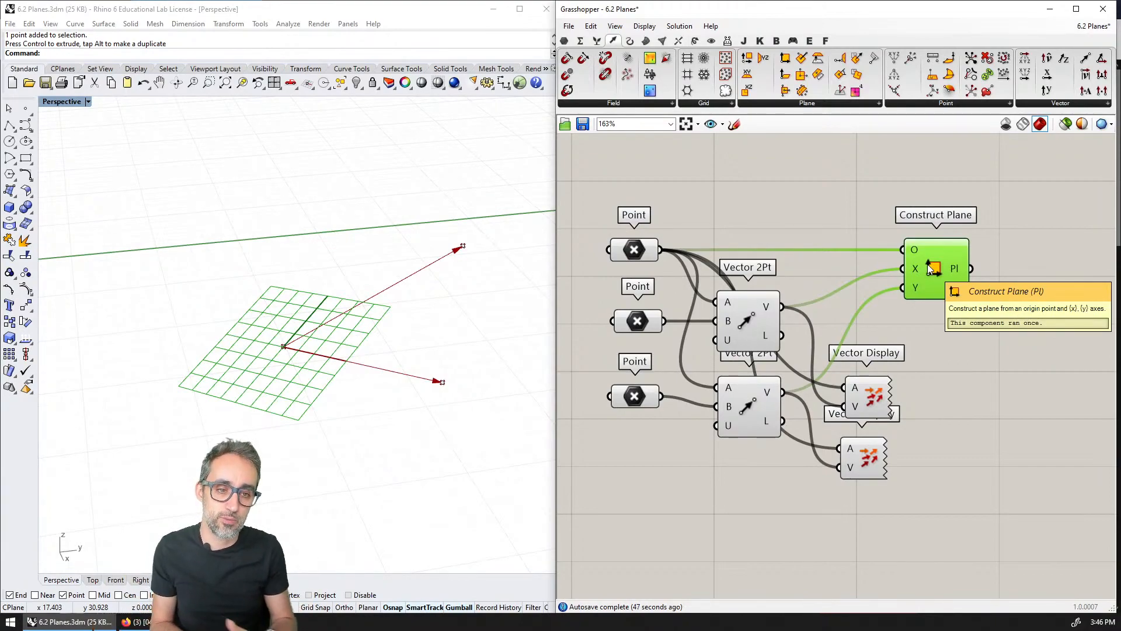
{"action": "left_click", "coordinate": [645, 253]}
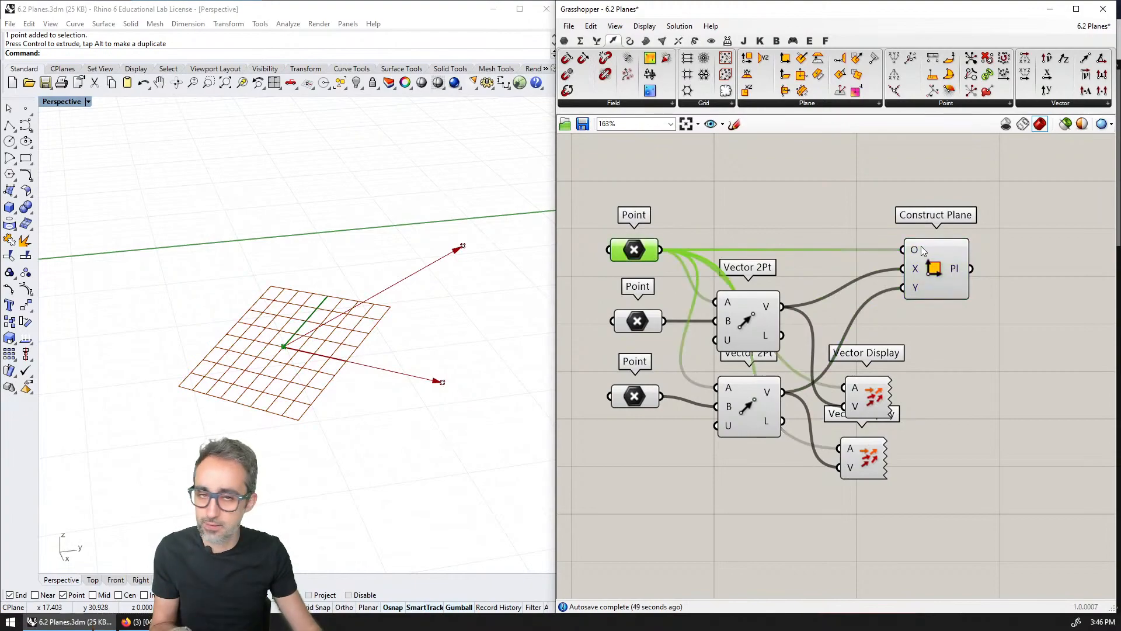
{"action": "left_click", "coordinate": [754, 313]}
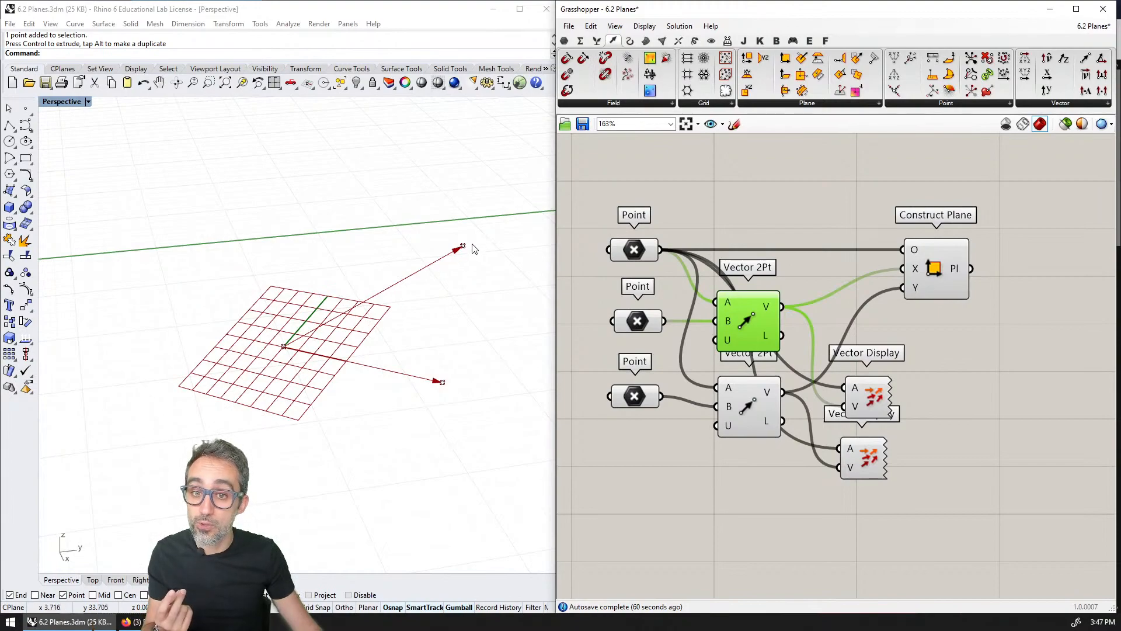
{"action": "right_click_drag", "start_coordinate": [396, 376], "coordinate": [387, 269]}
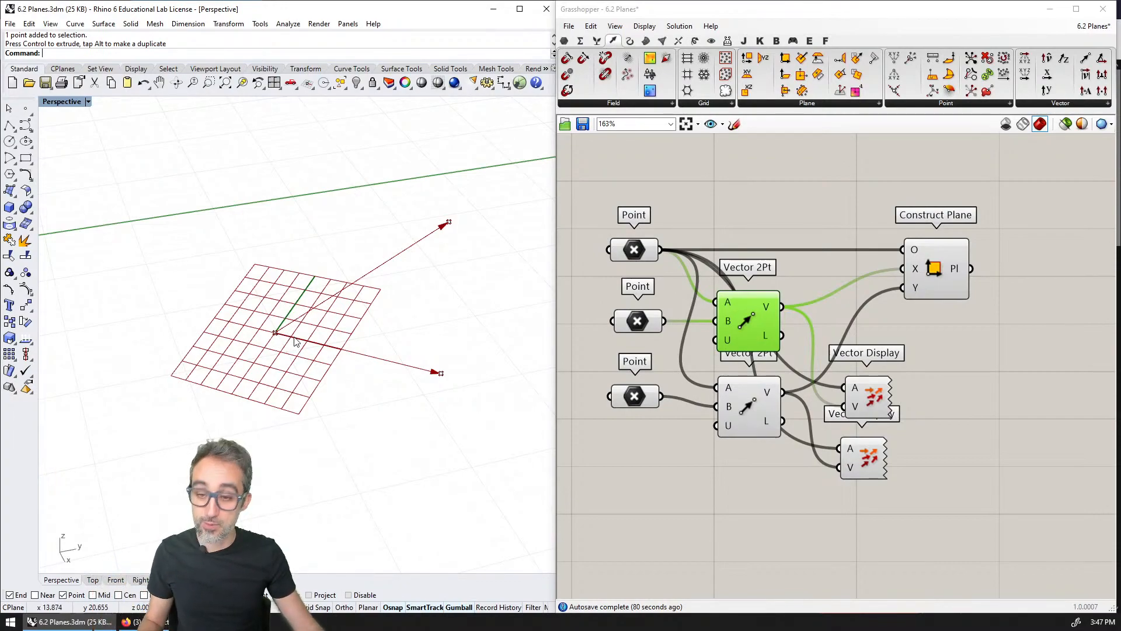
{"action": "scroll", "coordinate": [353, 365], "scroll_direction": "up", "scroll_amount": 2}
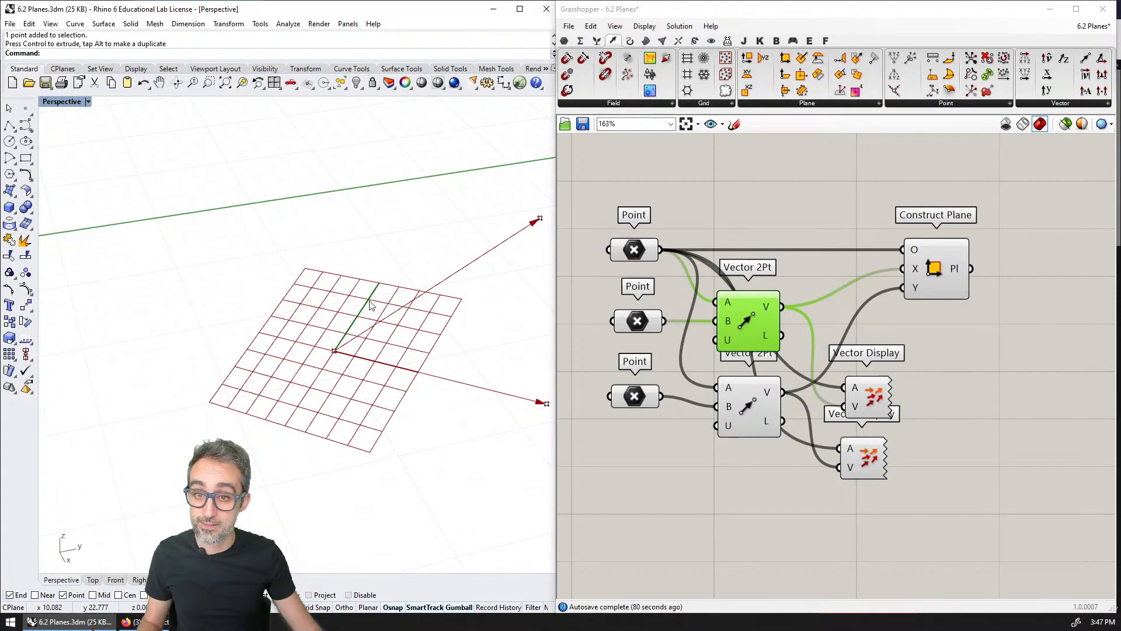
{"action": "right_click_drag", "start_coordinate": [368, 300], "coordinate": [286, 443], "text": "shift"}
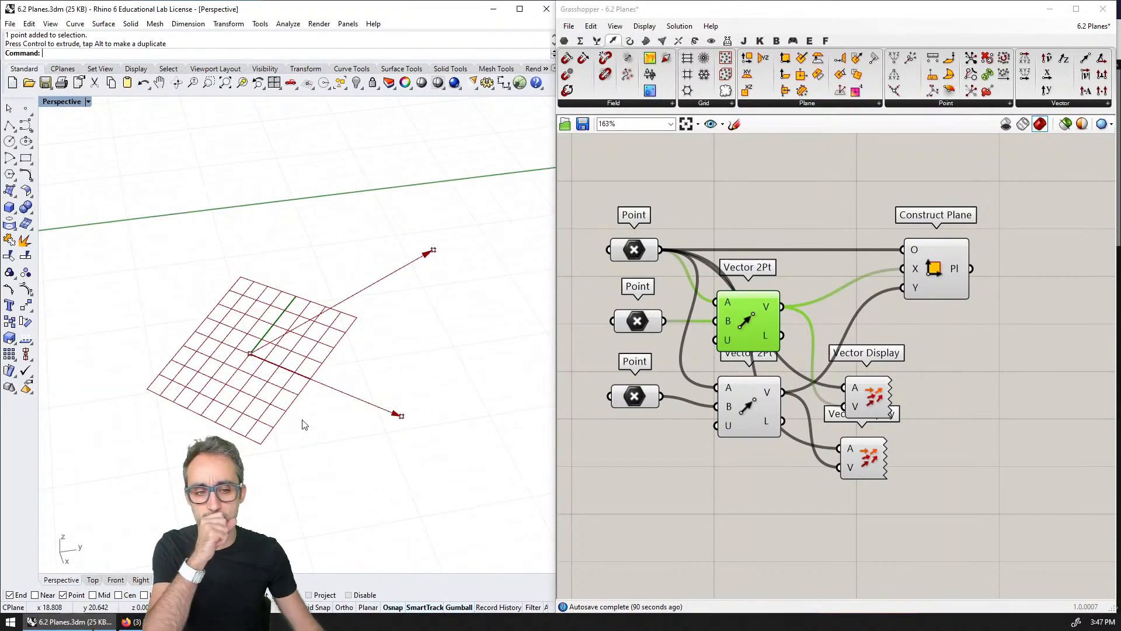
Step: Space out the definition by moving both Vector Display components and both Vector 2Pt components farther from the Points
{"action": "left_click_drag", "start_coordinate": [944, 335], "coordinate": [804, 483]}
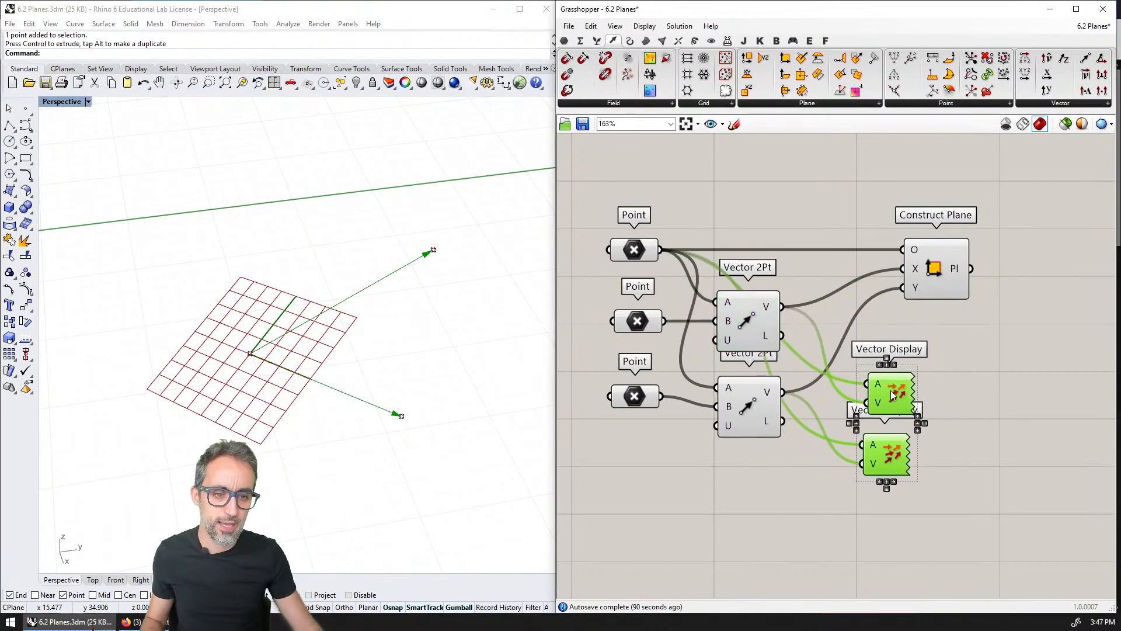
{"action": "left_click_drag", "start_coordinate": [891, 390], "coordinate": [932, 389]}
{"action": "left_click", "coordinate": [750, 326]}
{"action": "left_click_drag", "start_coordinate": [761, 402], "coordinate": [798, 402], "text": "shift"}
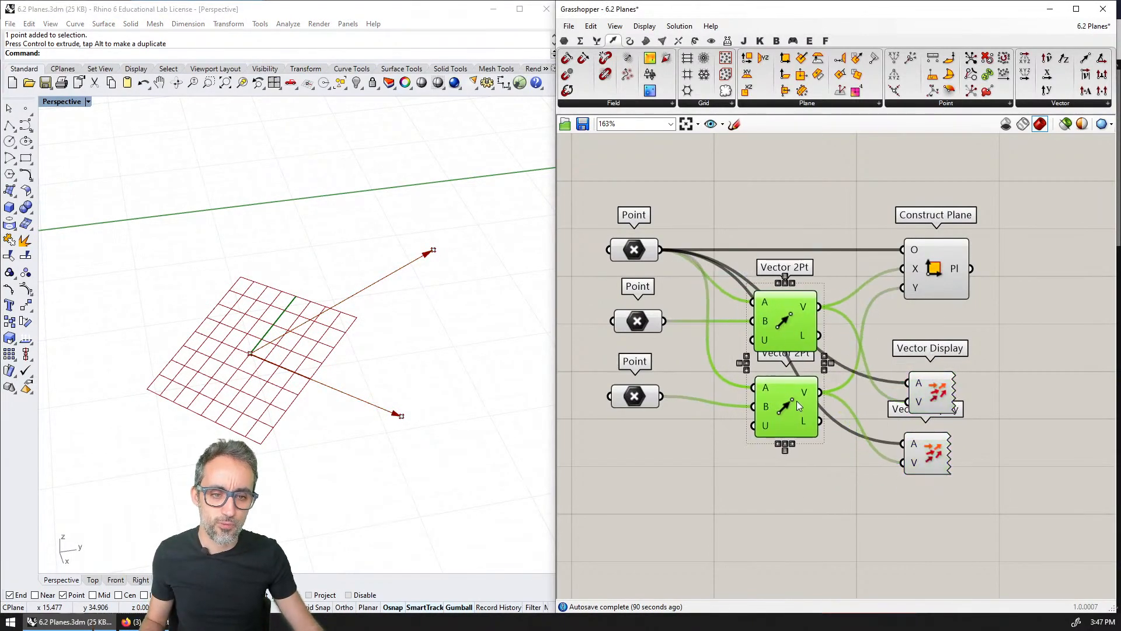
{"action": "right_click_drag", "start_coordinate": [1029, 290], "coordinate": [942, 304]}
{"action": "right_click_drag", "start_coordinate": [849, 297], "coordinate": [903, 296]}
{"action": "scroll", "coordinate": [877, 265], "scroll_direction": "down", "scroll_amount": 2}
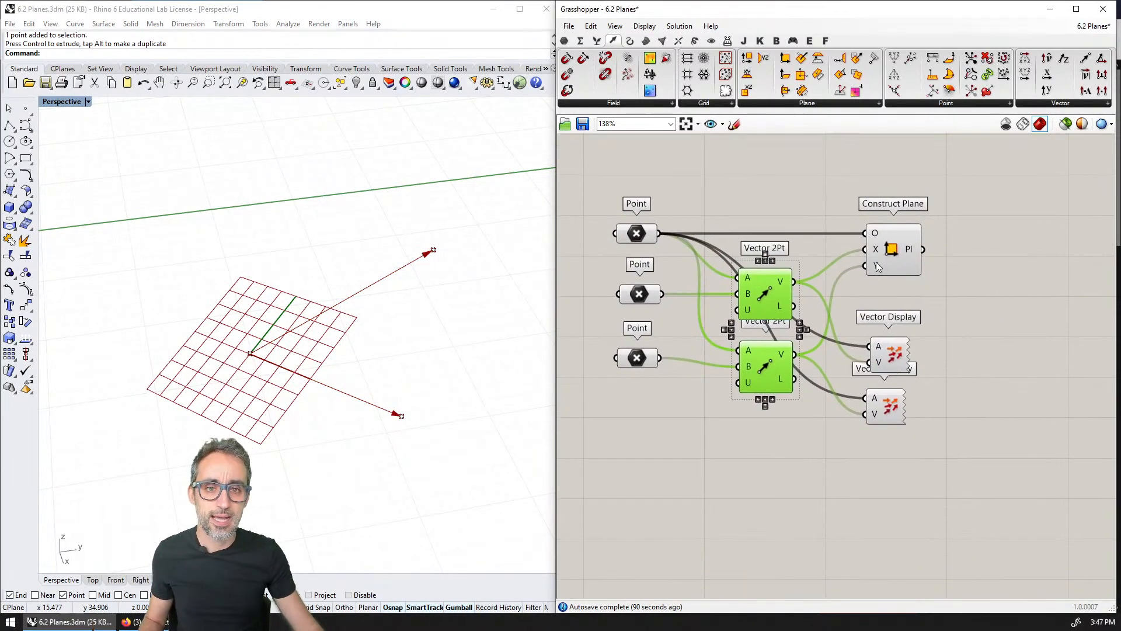
{"action": "left_click", "coordinate": [812, 176]}
{"action": "scroll", "coordinate": [814, 203], "scroll_direction": "up", "scroll_amount": 2}
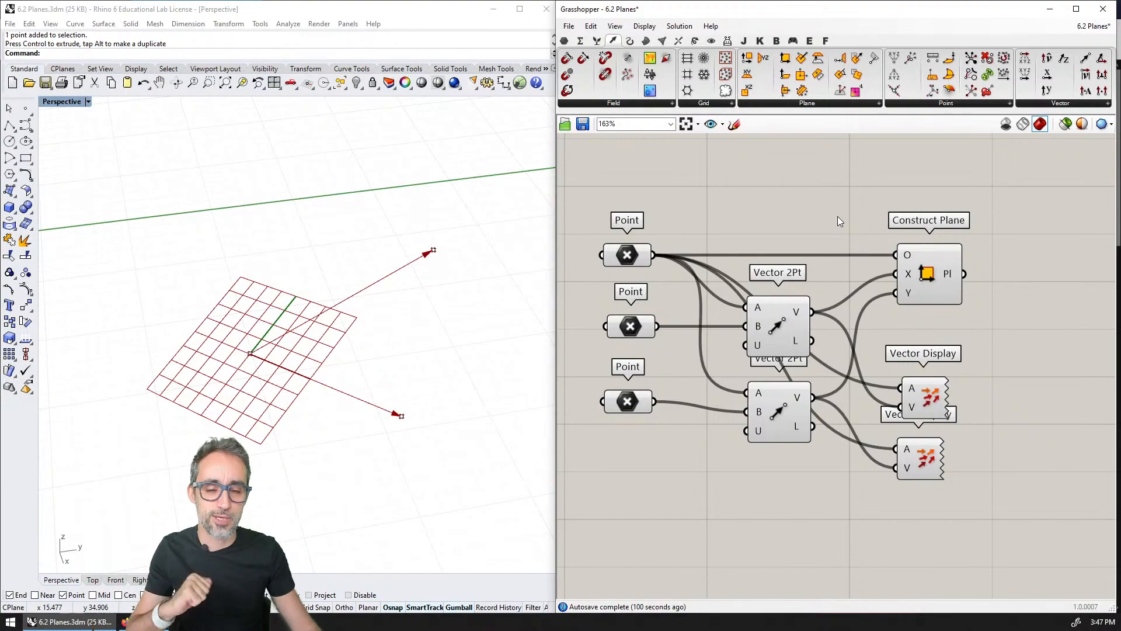
Step: Add a Panel beside Construct Plane and connect the Pl output to it
{"action": "scroll", "coordinate": [837, 216], "scroll_direction": "down", "scroll_amount": 1}
{"action": "double_click", "coordinate": [938, 202]}
{"action": "type", "text": "panel"}
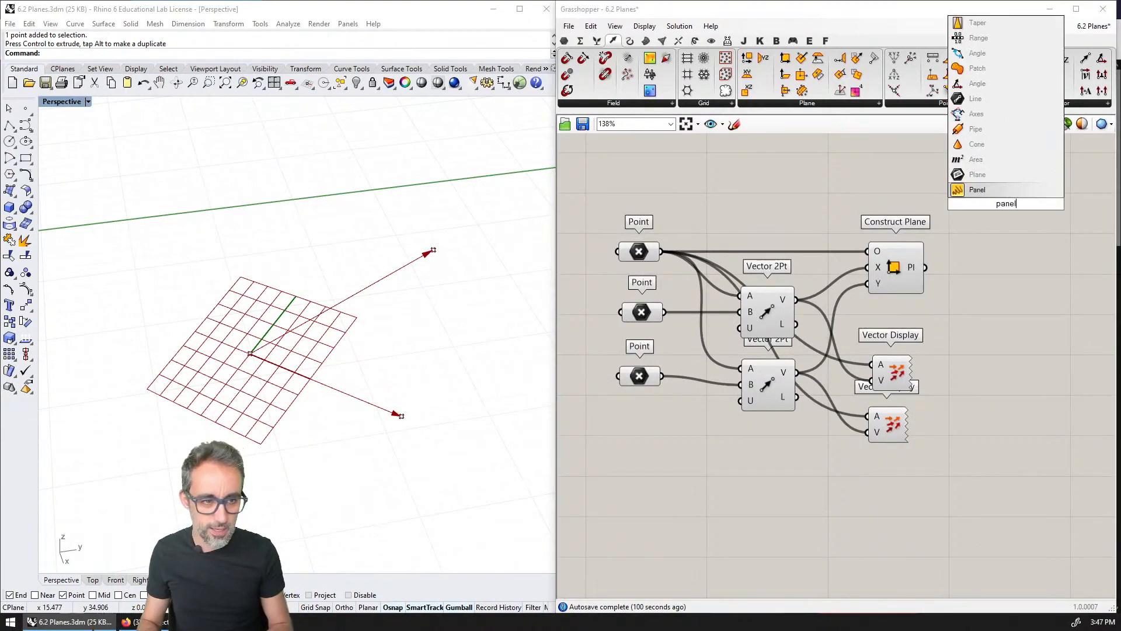
{"action": "key", "text": "Return"}
{"action": "left_click_drag", "start_coordinate": [927, 268], "coordinate": [942, 201]}
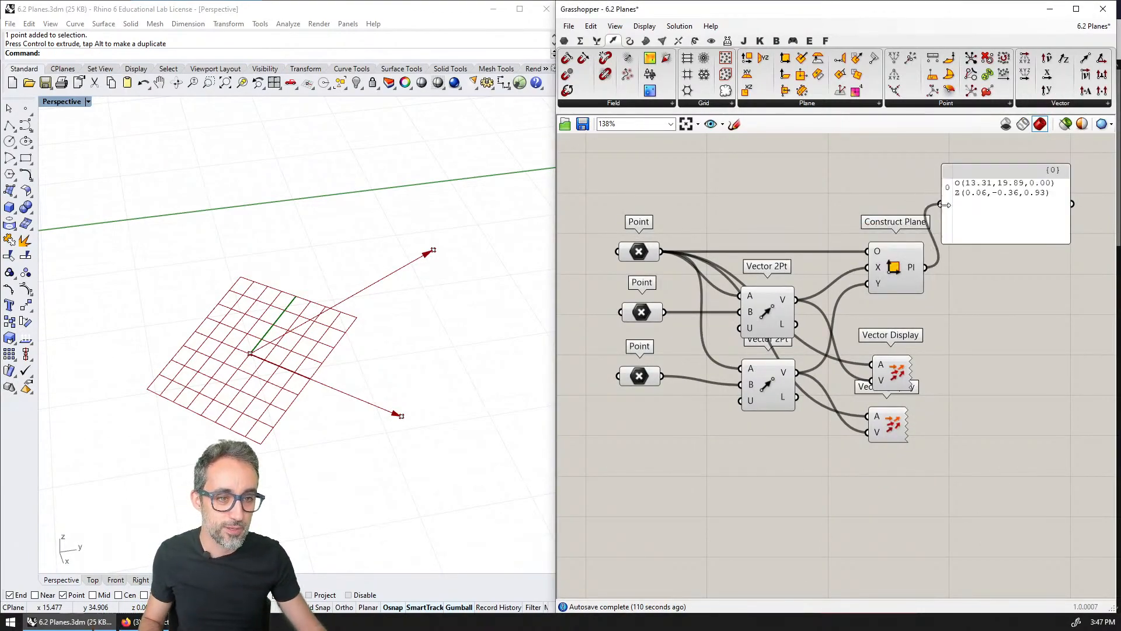
Step: Reposition and widen the Panel so the plane's origin and Z direction fit on one line, and read them
{"action": "right_click_drag", "start_coordinate": [1048, 211], "coordinate": [930, 201]}
{"action": "left_click_drag", "start_coordinate": [949, 229], "coordinate": [1051, 268]}
{"action": "scroll", "coordinate": [864, 241], "scroll_direction": "up", "scroll_amount": 1}
{"action": "left_click", "coordinate": [892, 187]}
{"action": "scroll", "coordinate": [877, 238], "scroll_direction": "down", "scroll_amount": 1}
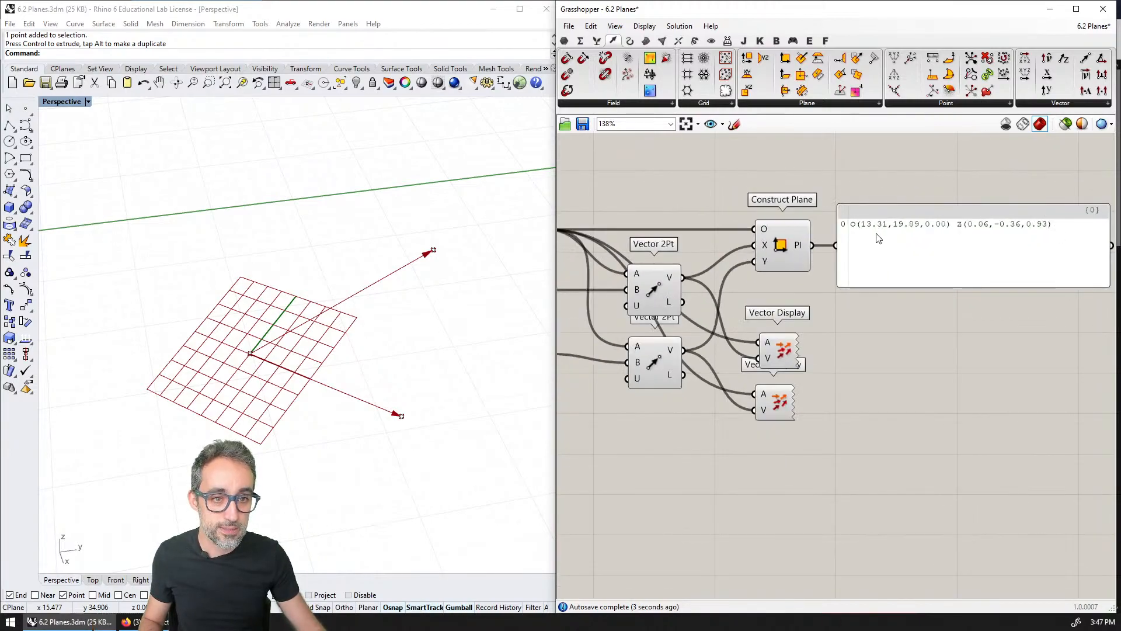
{"action": "scroll", "coordinate": [900, 230], "scroll_direction": "up", "scroll_amount": 1}
{"action": "scroll", "coordinate": [923, 233], "scroll_direction": "up", "scroll_amount": 1}
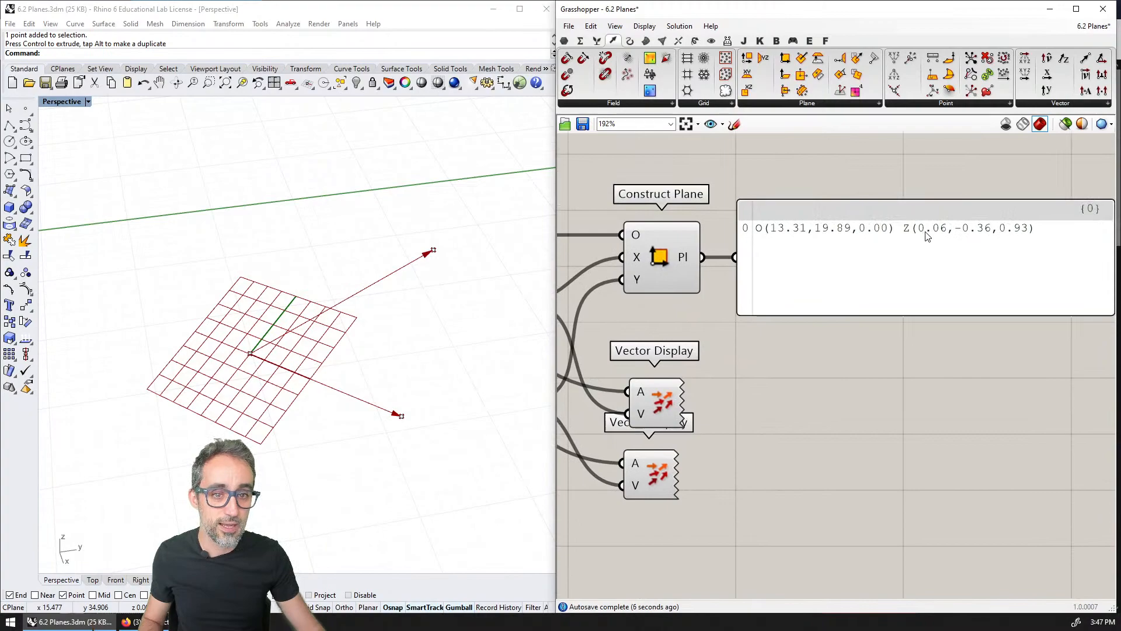
{"action": "scroll", "coordinate": [931, 233], "scroll_direction": "down", "scroll_amount": 1}
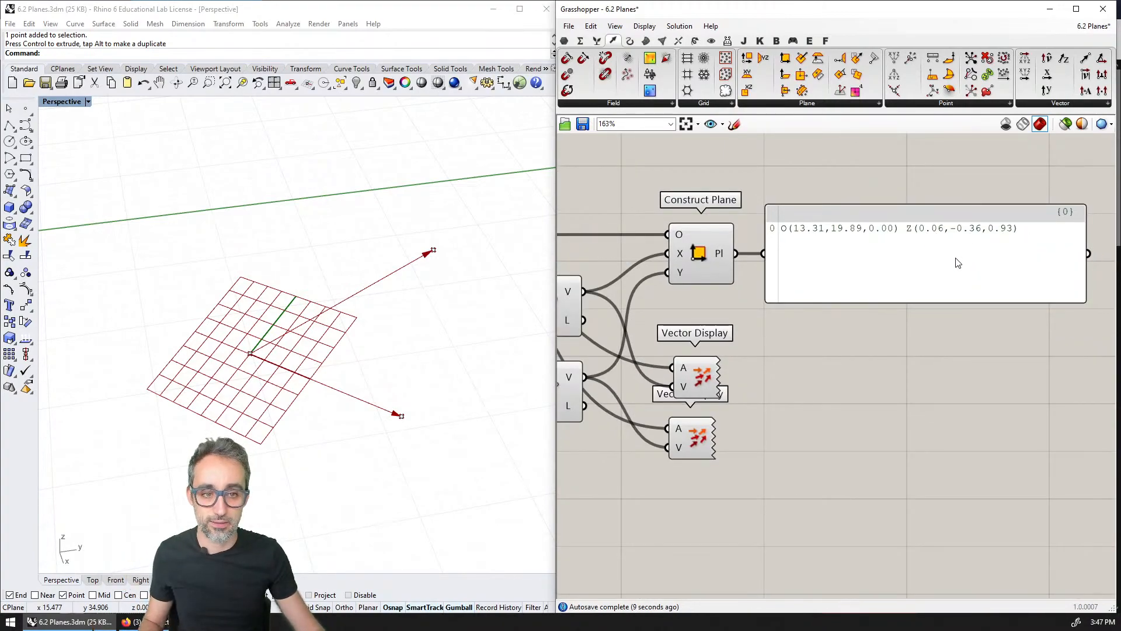
{"action": "left_click_drag", "start_coordinate": [1085, 269], "coordinate": [1047, 275]}
Step: Delete the Panel connected to Construct Plane and undo the deletion
{"action": "left_click", "coordinate": [987, 276]}
{"action": "key", "text": "Delete"}
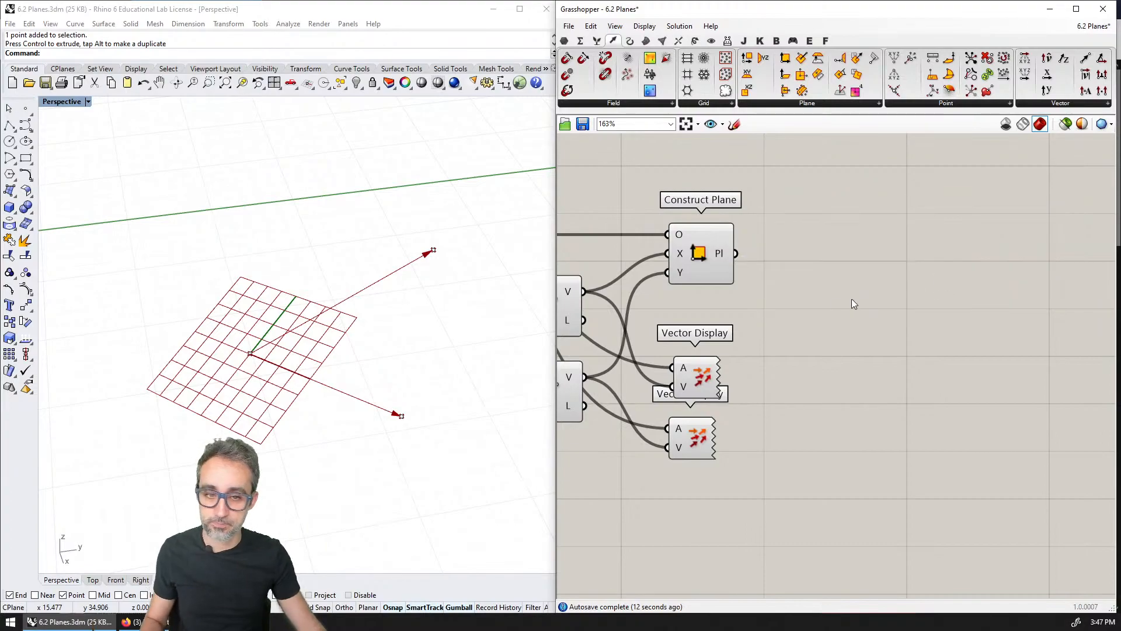
{"action": "right_click_drag", "start_coordinate": [430, 315], "coordinate": [450, 300], "text": "shift"}
{"action": "right_click_drag", "start_coordinate": [712, 317], "coordinate": [919, 292]}
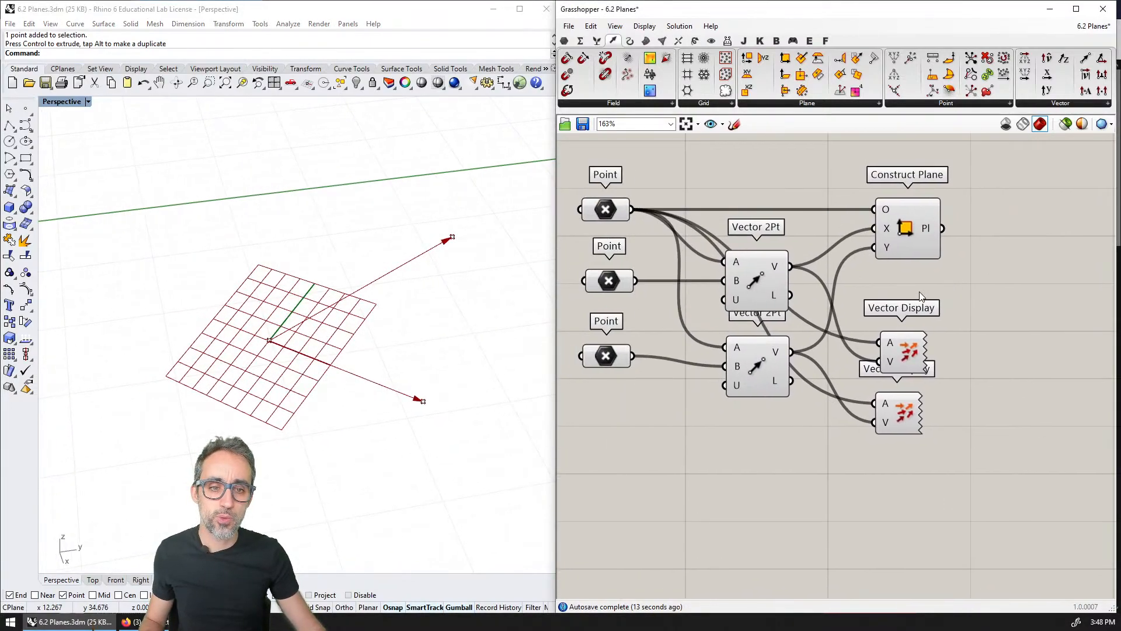
{"action": "key", "text": "ctrl+z"}
{"action": "scroll", "coordinate": [914, 274], "scroll_direction": "down", "scroll_amount": 2}
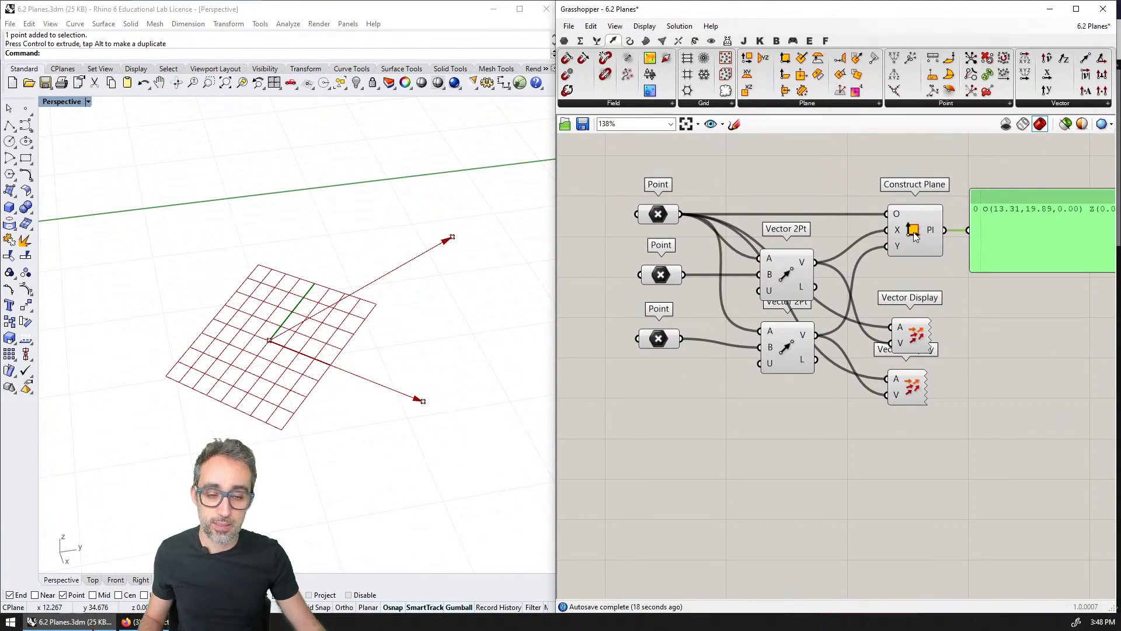
Step: Review the plane definition by highlighting Construct Plane, the two Vector 2Pt components and the origin Point in turn
{"action": "left_click", "coordinate": [915, 235]}
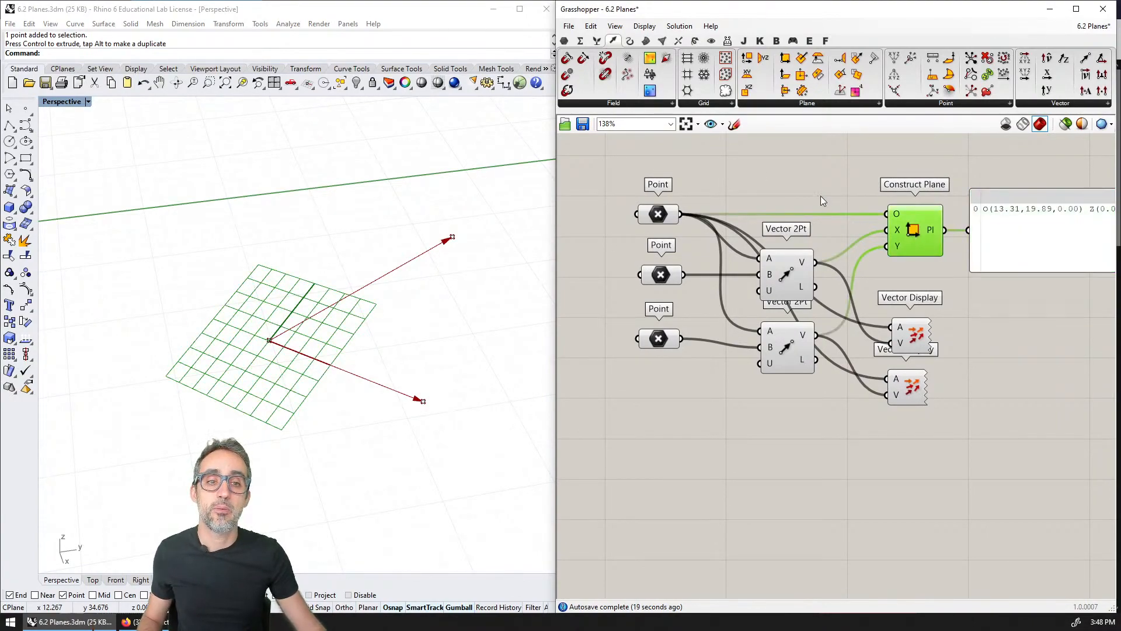
{"action": "left_click", "coordinate": [820, 194]}
{"action": "left_click_drag", "start_coordinate": [739, 197], "coordinate": [831, 398]}
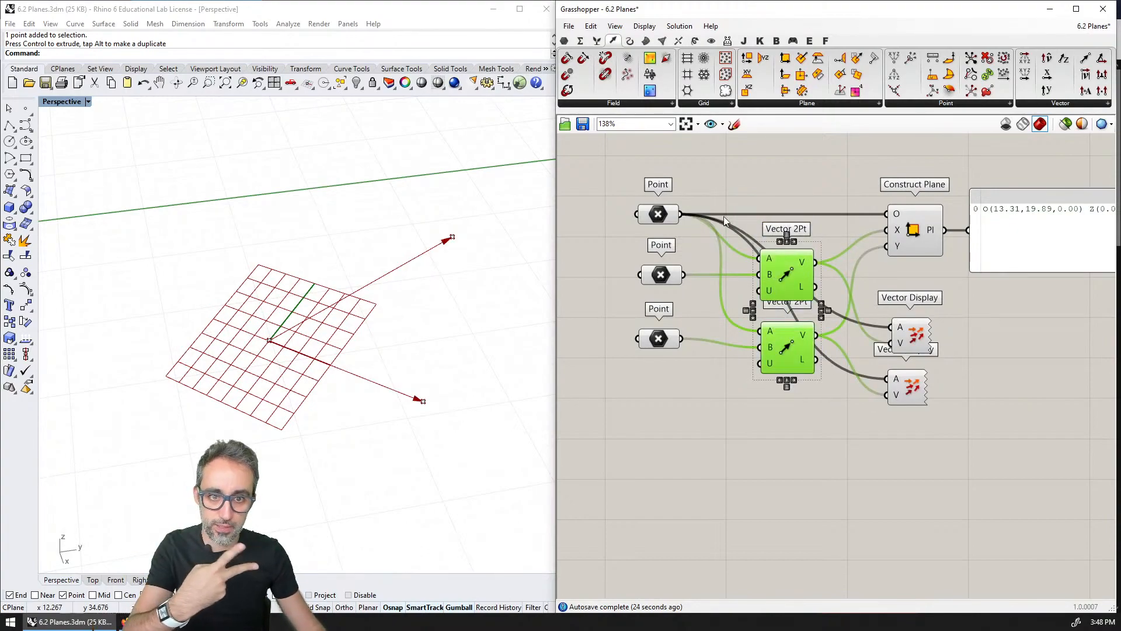
{"action": "left_click", "coordinate": [658, 213]}
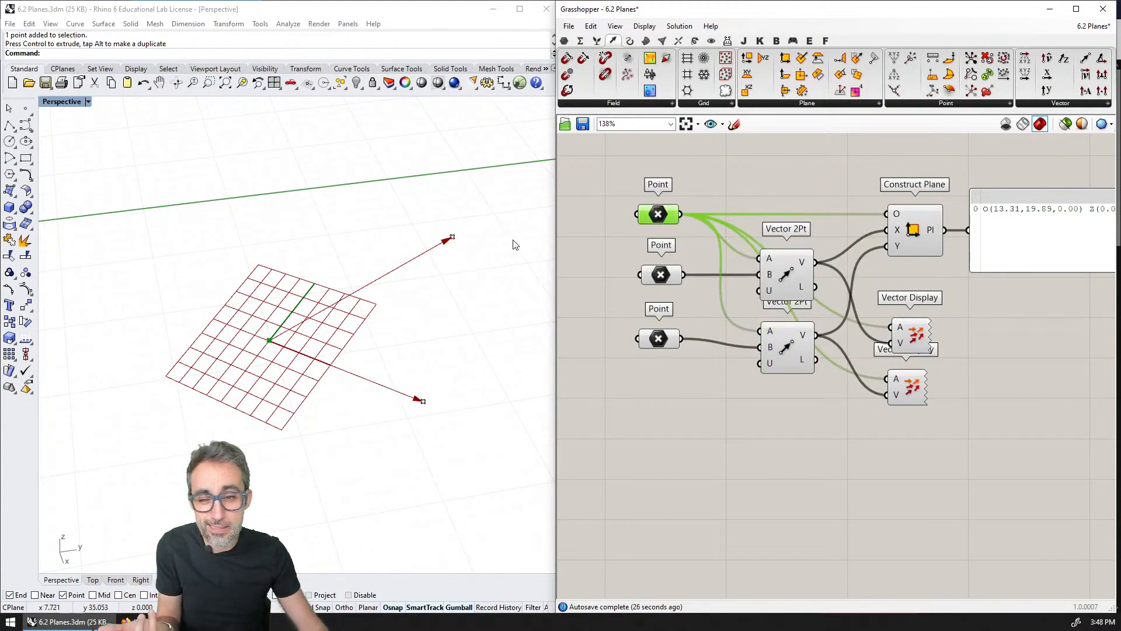
Step: Add a Plane 3Pt component below the vector network and connect the first Point to its A input
{"action": "right_click_drag", "start_coordinate": [413, 295], "coordinate": [410, 312]}
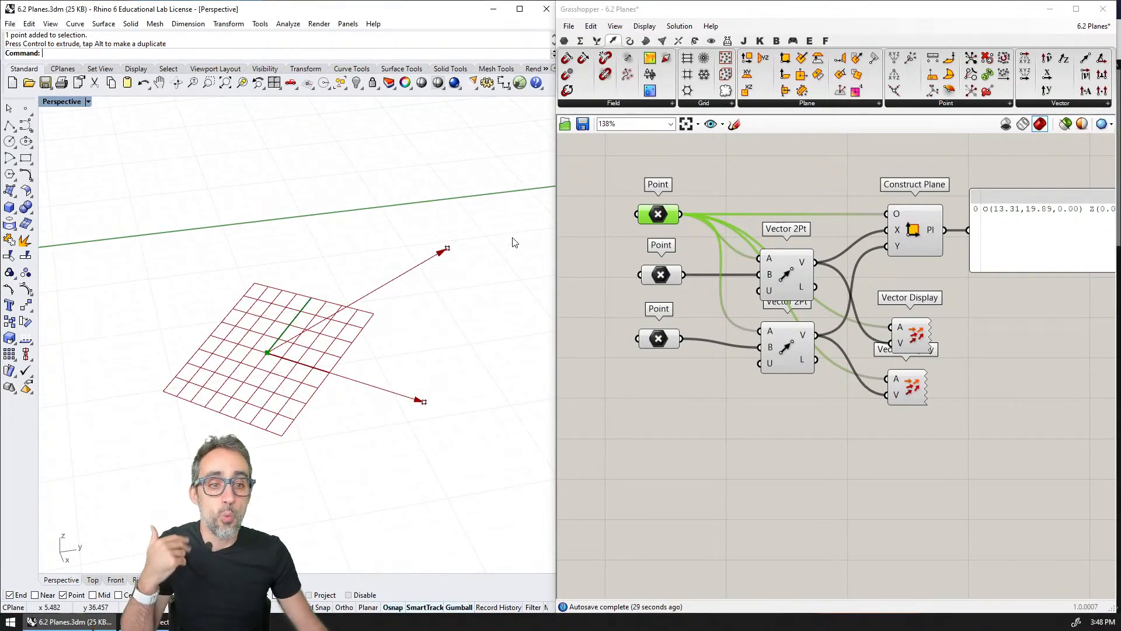
{"action": "left_click", "coordinate": [780, 105]}
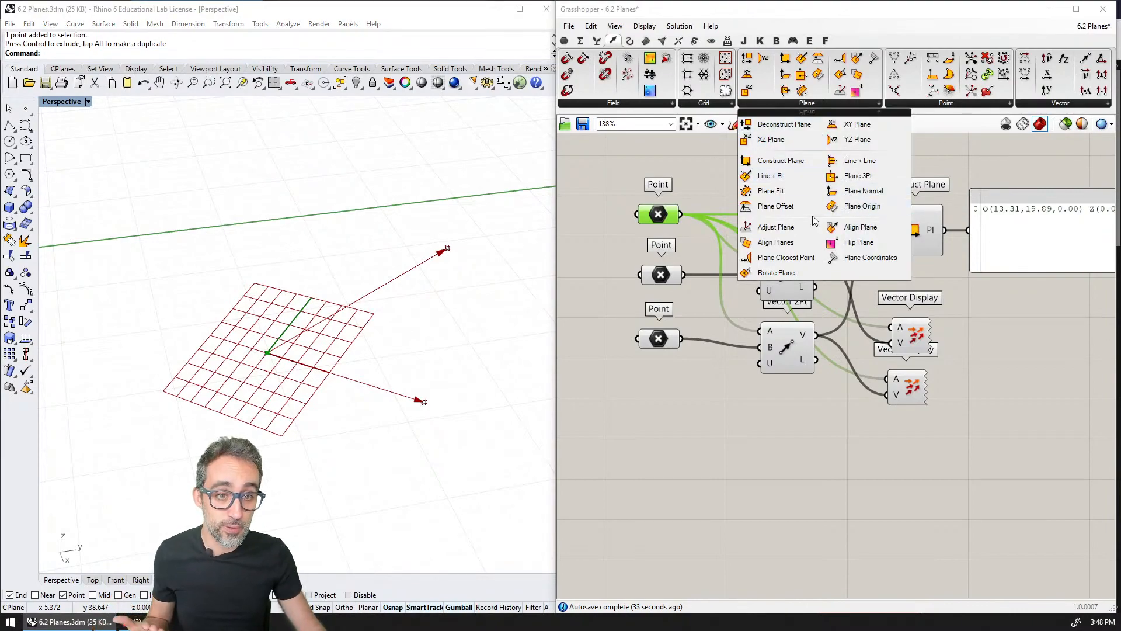
{"action": "left_click", "coordinate": [852, 177]}
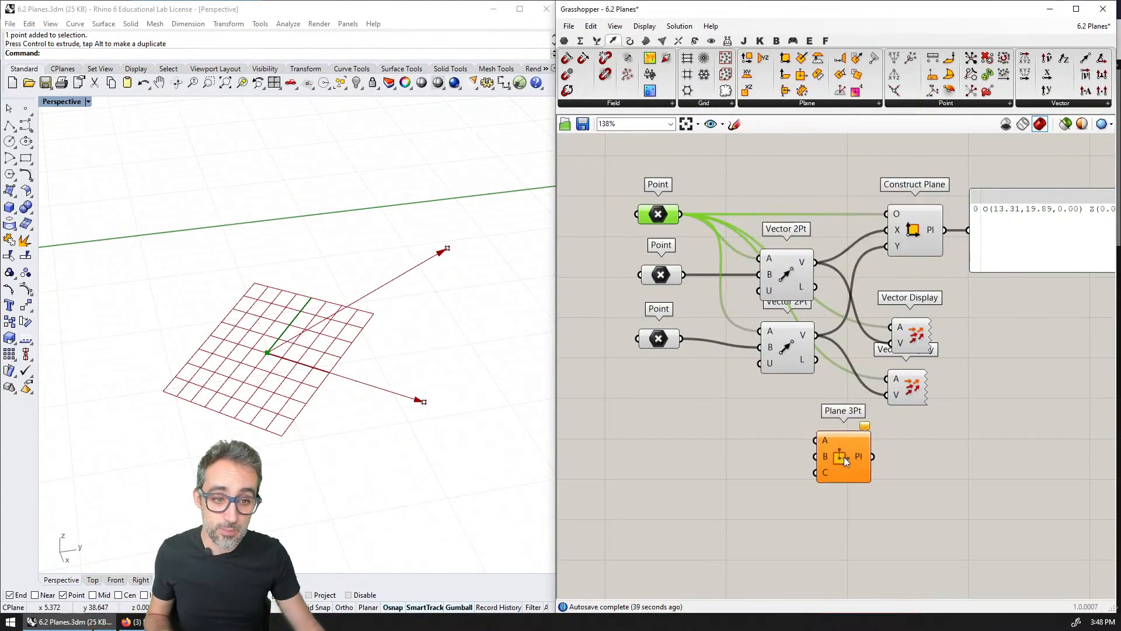
{"action": "left_click", "coordinate": [847, 481]}
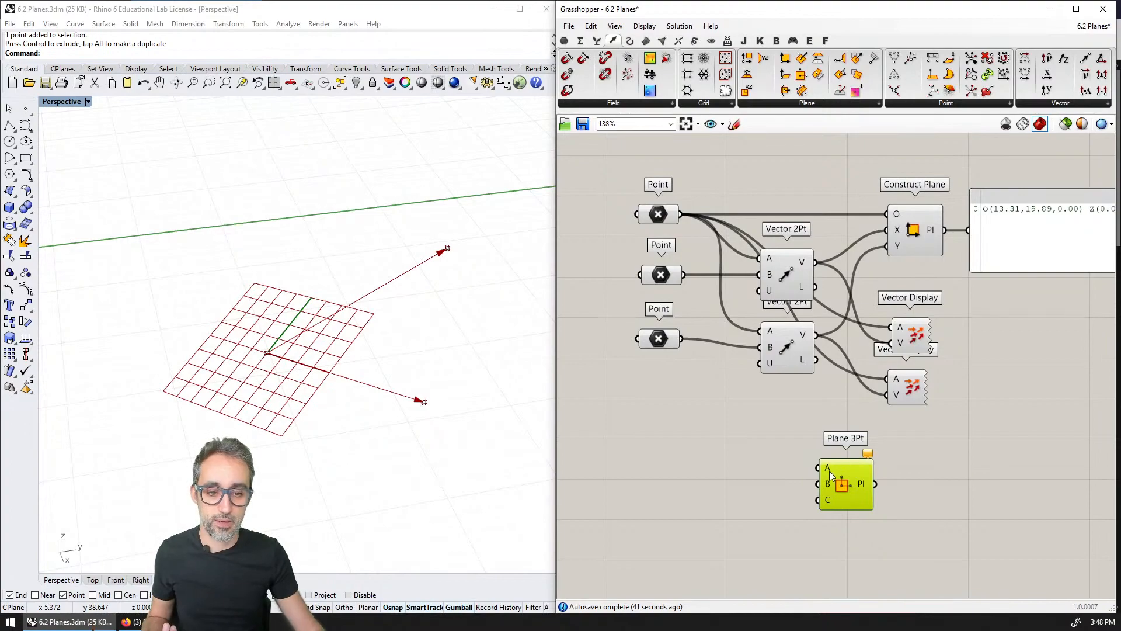
{"action": "left_click_drag", "start_coordinate": [829, 470], "coordinate": [680, 214]}
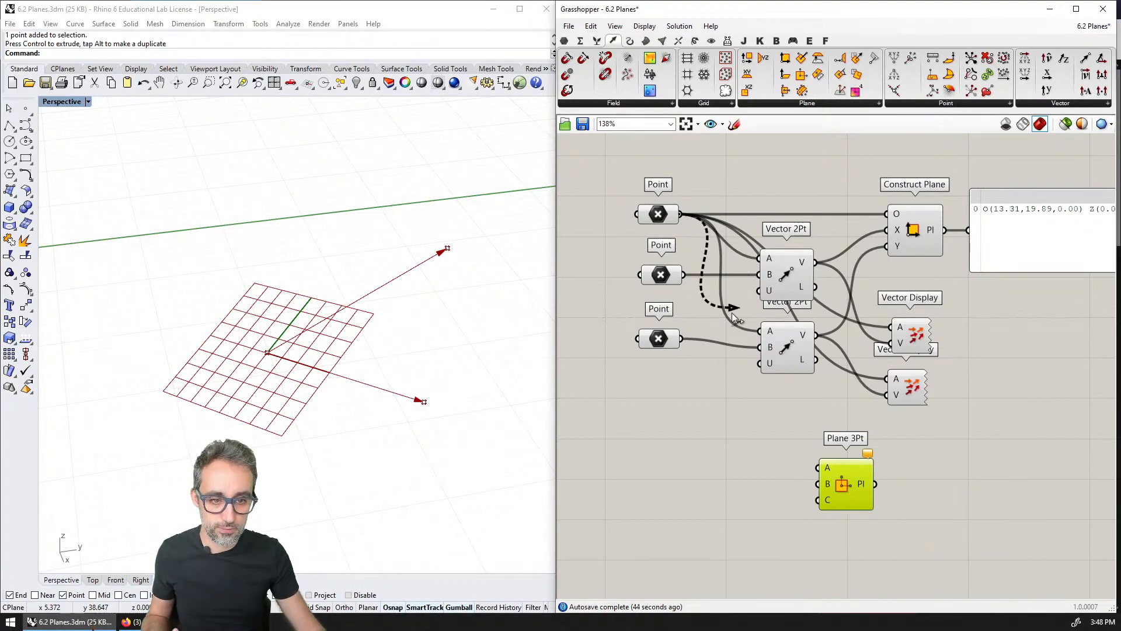
Step: Turn off the previews of Construct Plane, both Vector Display components and both Vector 2Pt components
{"action": "left_click", "coordinate": [904, 243]}
{"action": "left_click", "coordinate": [908, 336]}
{"action": "left_click", "coordinate": [899, 374], "text": "shift"}
{"action": "left_click", "coordinate": [805, 276]}
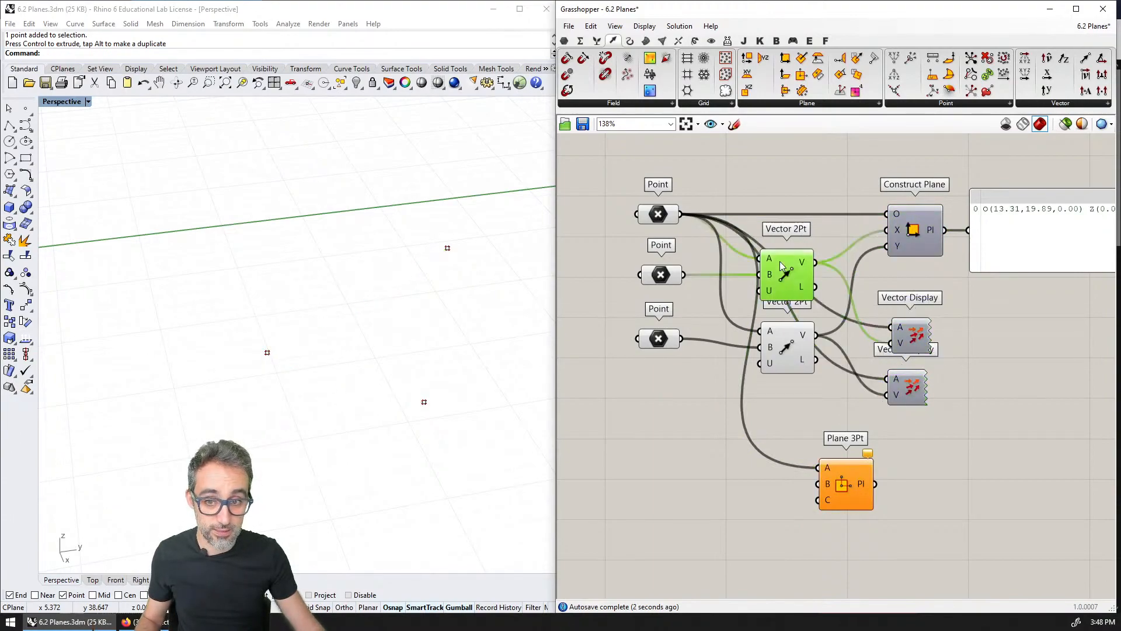
{"action": "left_click", "coordinate": [795, 351]}
{"action": "left_click", "coordinate": [779, 295]}
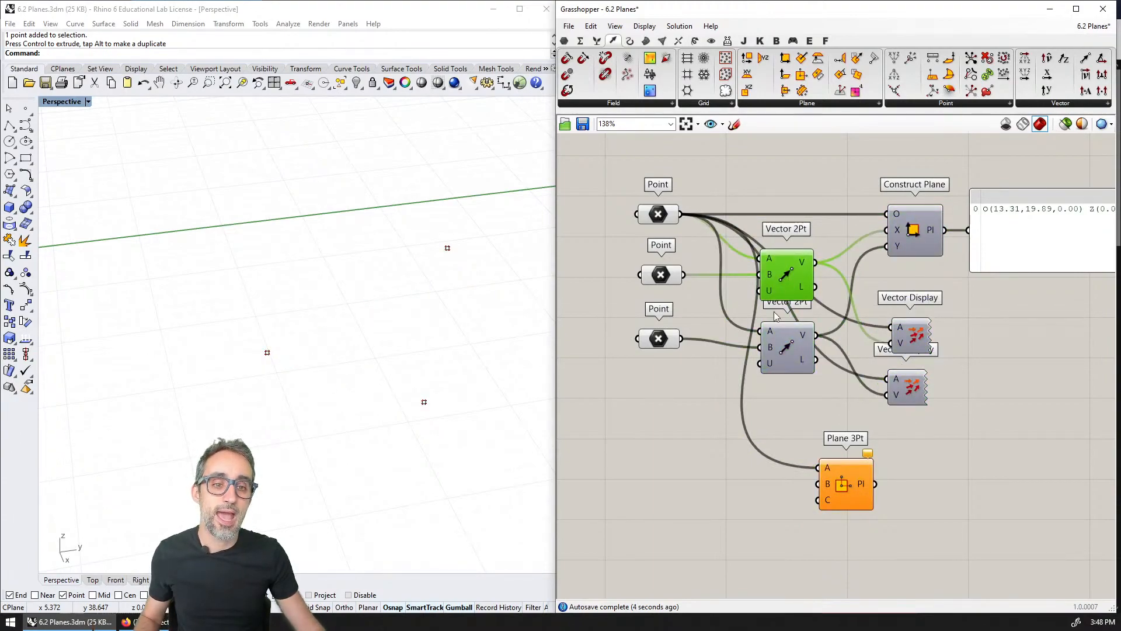
Step: Connect the second and third Points to the B and C inputs of Plane 3Pt and highlight the component
{"action": "left_click", "coordinate": [659, 216]}
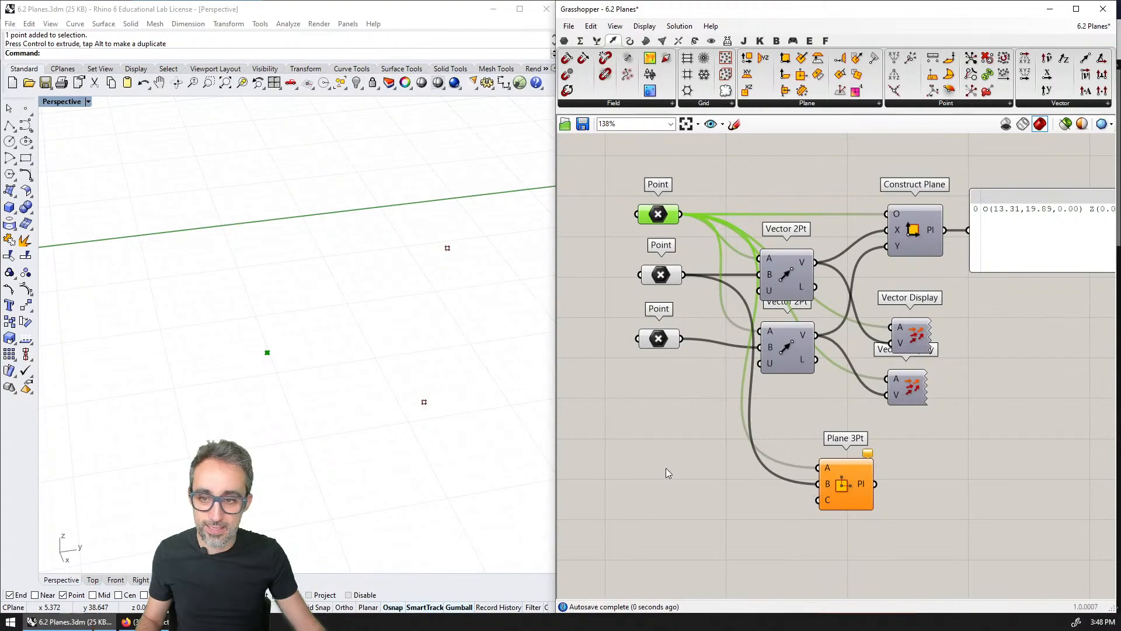
{"action": "left_click", "coordinate": [660, 279]}
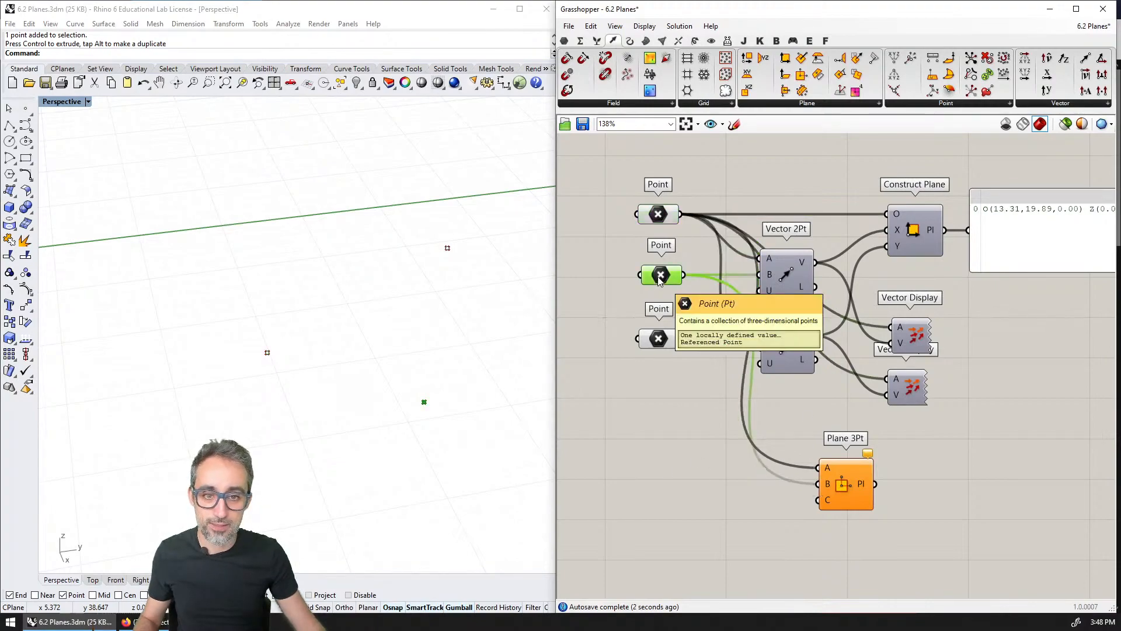
{"action": "left_click_drag", "start_coordinate": [681, 338], "coordinate": [817, 499]}
{"action": "left_click", "coordinate": [823, 480]}
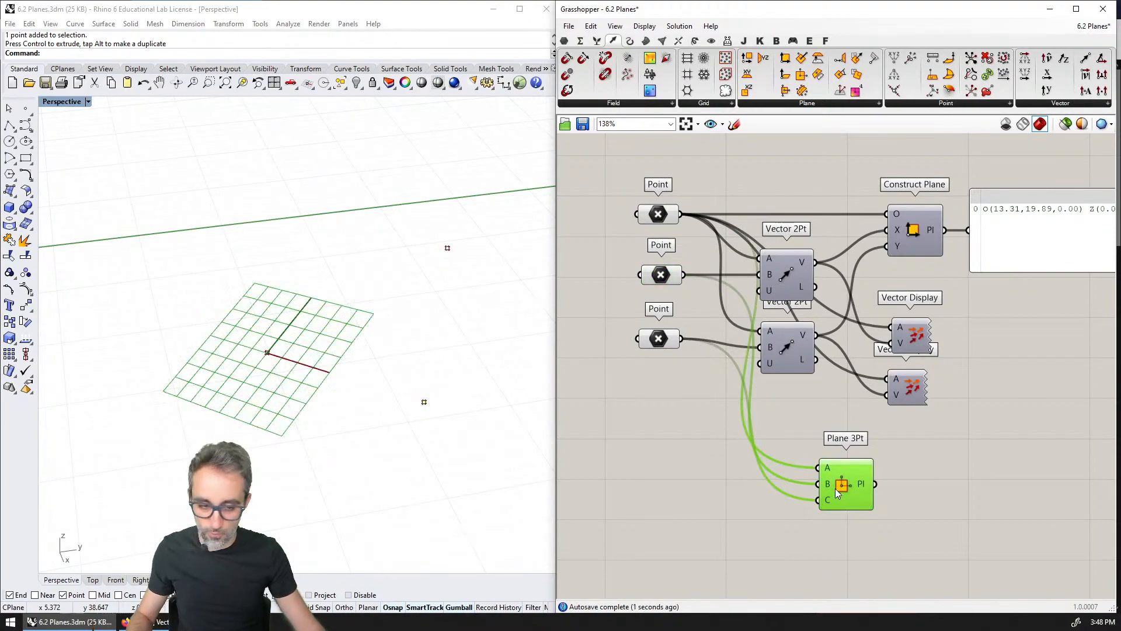
Step: Compare the planes of Construct Plane and Plane 3Pt by selecting each in turn, and shift Plane 3Pt roughly under Construct Plane
{"action": "right_click_drag", "start_coordinate": [517, 413], "coordinate": [450, 409]}
{"action": "left_click", "coordinate": [915, 240]}
{"action": "left_click", "coordinate": [851, 489]}
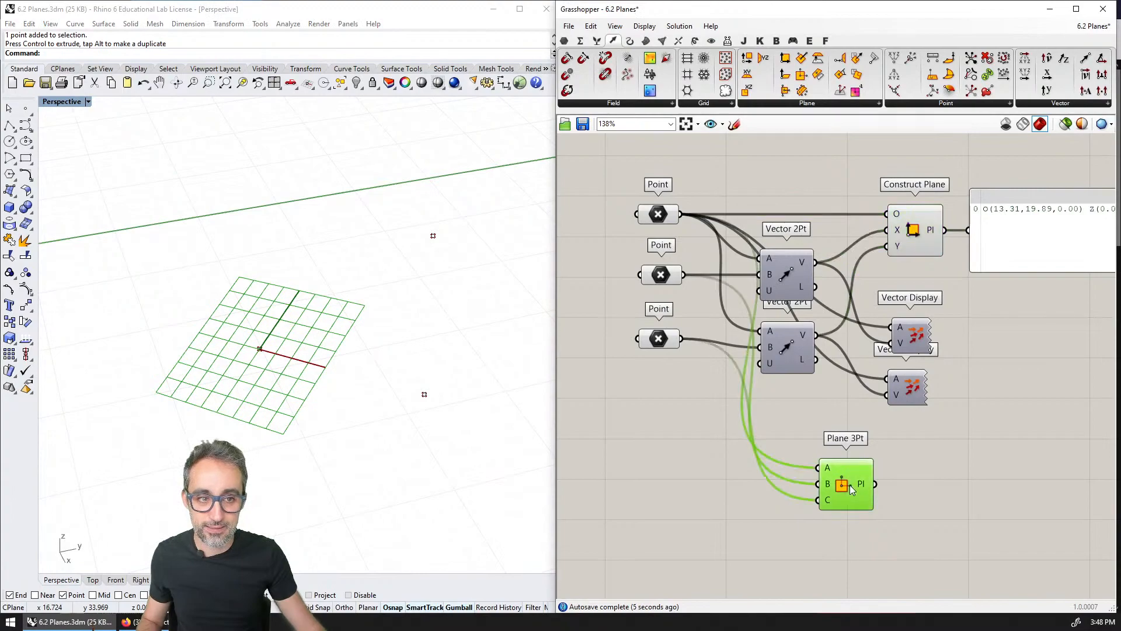
{"action": "left_click", "coordinate": [913, 238]}
{"action": "left_click_drag", "start_coordinate": [858, 486], "coordinate": [906, 517]}
Step: Move the Panel beside Plane 3Pt and connect its Pl output to the Panel in addition to Construct Plane's
{"action": "right_click_drag", "start_coordinate": [948, 502], "coordinate": [729, 443]}
{"action": "left_click_drag", "start_coordinate": [794, 164], "coordinate": [798, 356]}
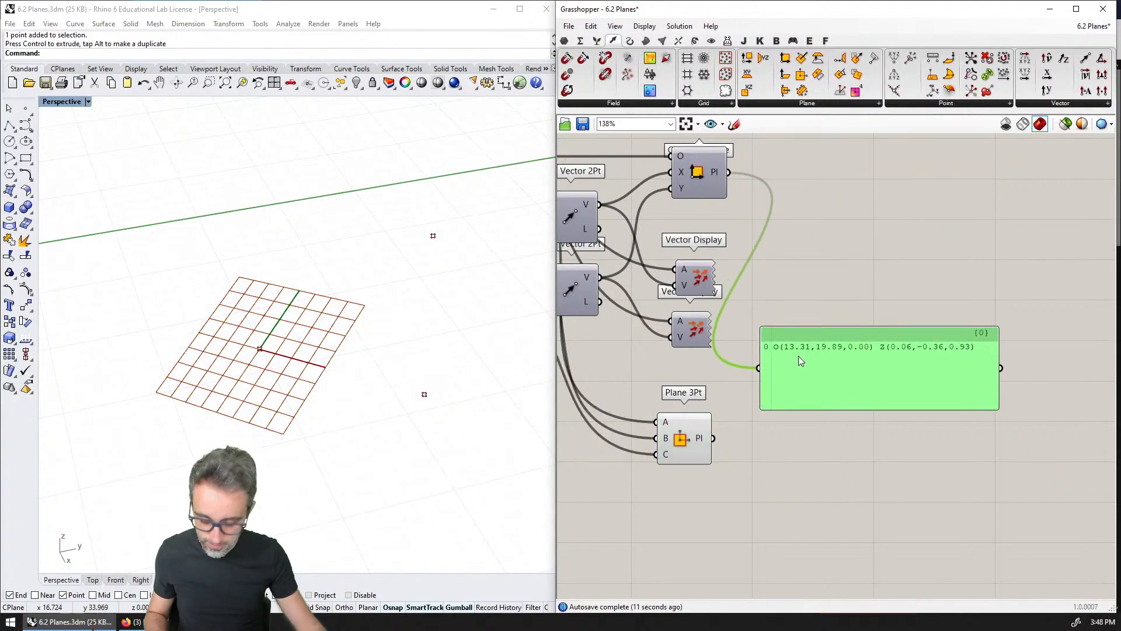
{"action": "left_click_drag", "start_coordinate": [713, 438], "coordinate": [758, 368], "text": "shift"}
{"action": "scroll", "coordinate": [934, 385], "scroll_direction": "up", "scroll_amount": 2}
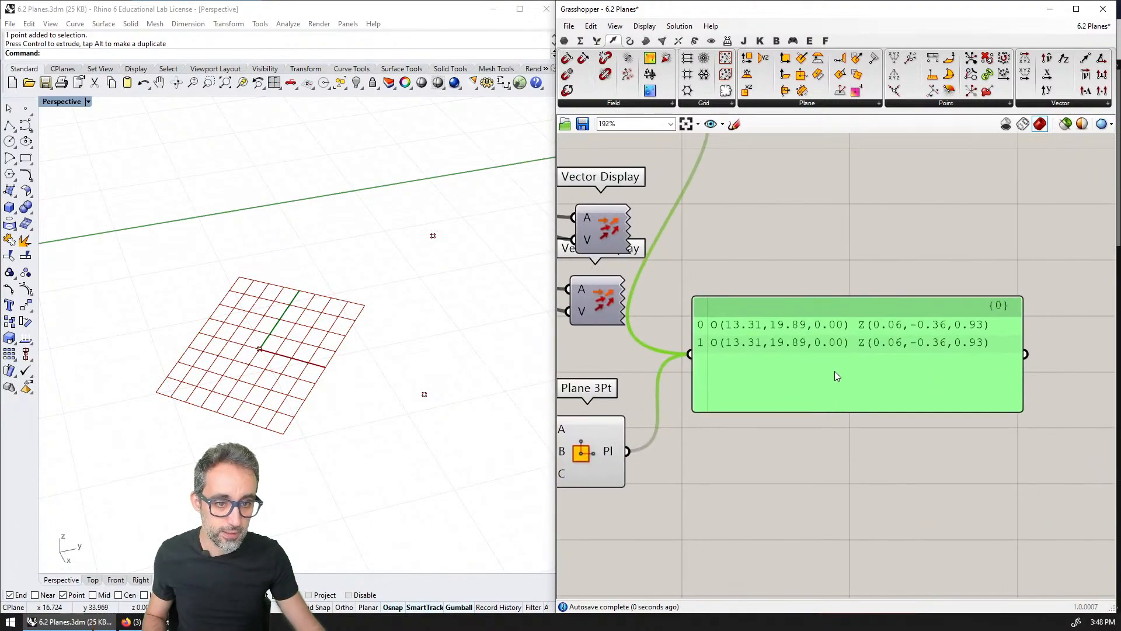
Step: Undo the Panel's extra connection to Plane 3Pt and the Panel's move
{"action": "scroll", "coordinate": [956, 312], "scroll_direction": "down", "scroll_amount": 2}
{"action": "right_click_drag", "start_coordinate": [815, 337], "coordinate": [1001, 374]}
{"action": "left_click", "coordinate": [1005, 316]}
{"action": "key", "text": "ctrl+z"}
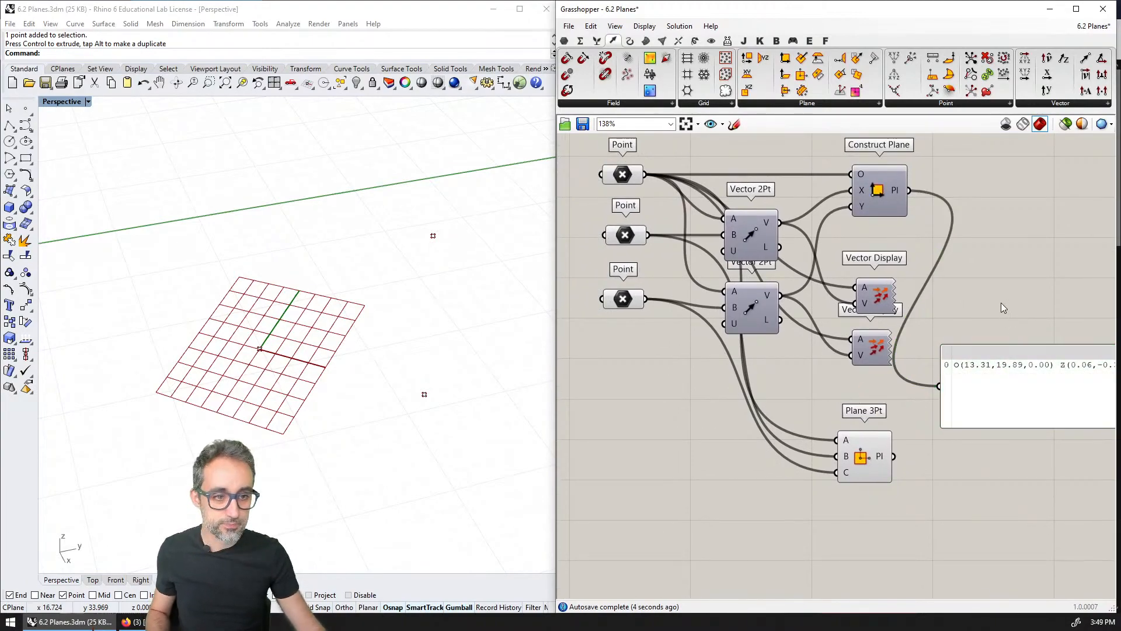
{"action": "key", "text": "ctrl+z"}
{"action": "right_click_drag", "start_coordinate": [841, 284], "coordinate": [881, 313]}
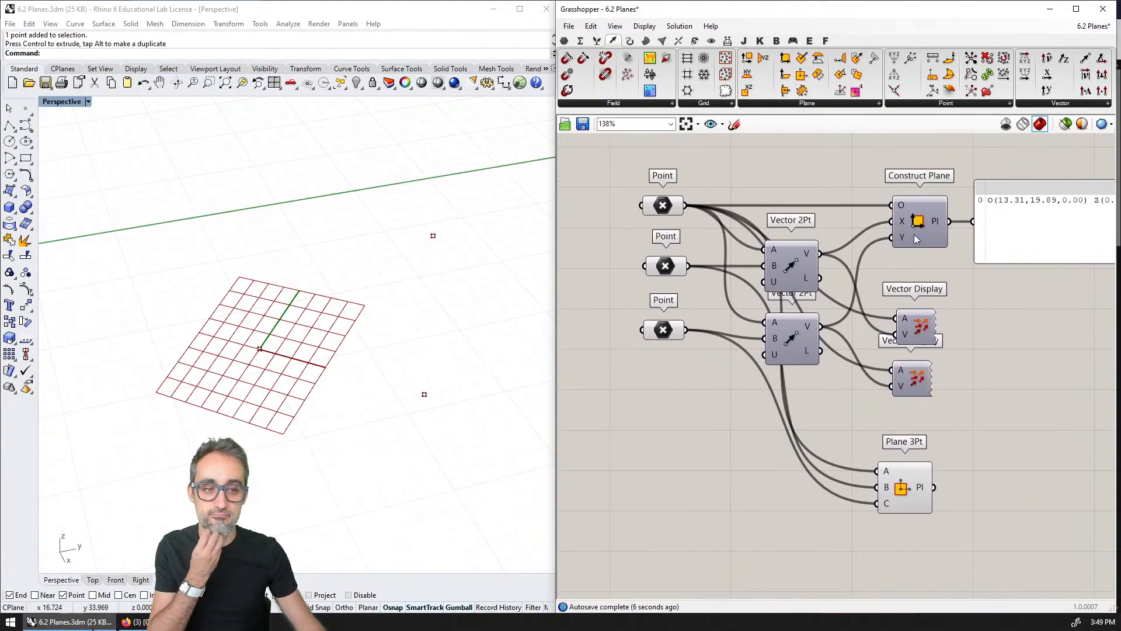
Step: Highlight the vector-based Construct Plane network and the single Plane 3Pt component to compare the two approaches
{"action": "left_click_drag", "start_coordinate": [937, 166], "coordinate": [811, 418]}
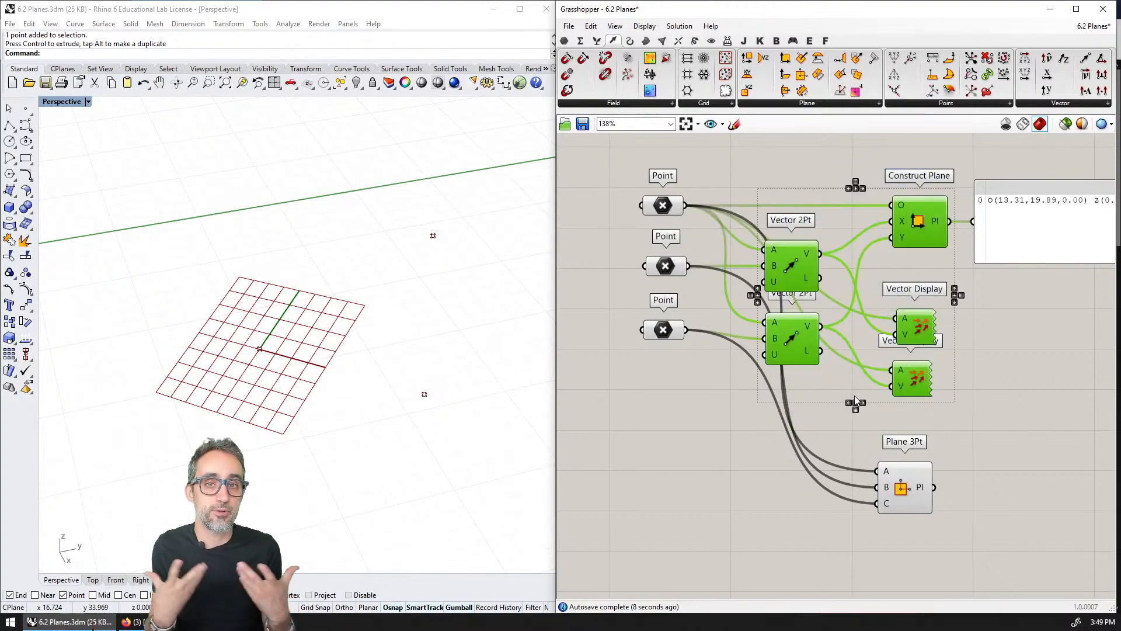
{"action": "left_click", "coordinate": [915, 486]}
{"action": "left_click", "coordinate": [958, 487]}
{"action": "right_click_drag", "start_coordinate": [968, 488], "coordinate": [941, 467]}
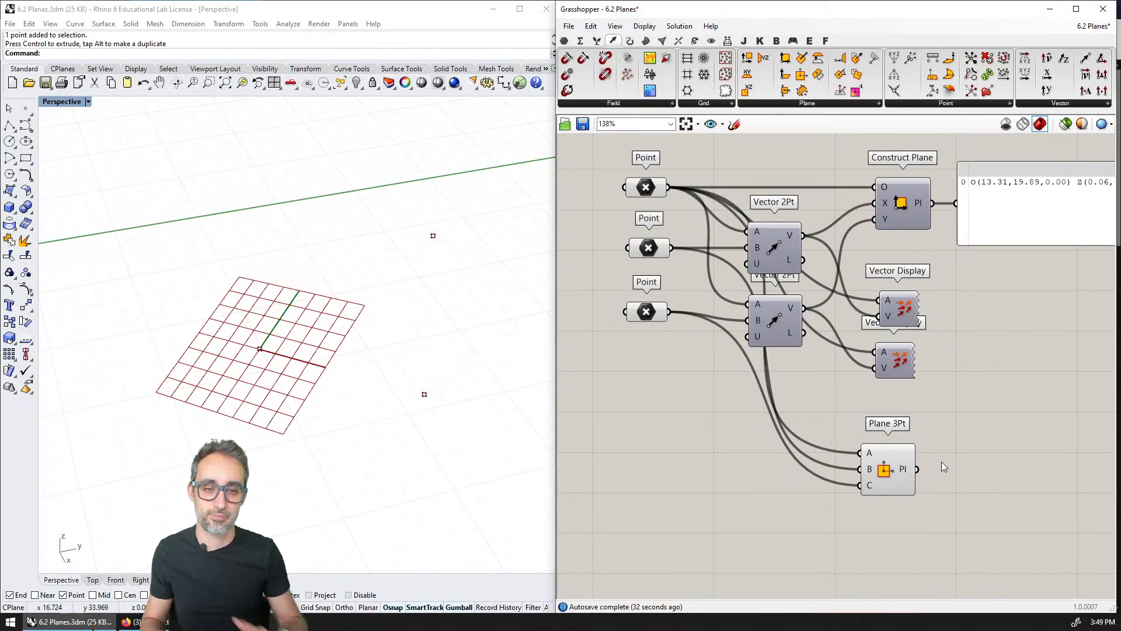
Step: Draw a degree-3 curve in Rhino's Perspective view with five control points in an S shape near the X axis
{"action": "scroll", "coordinate": [390, 305], "scroll_direction": "down", "scroll_amount": 9}
{"action": "mouse_move", "coordinate": [388, 305]}
{"action": "right_mouse_down"}
{"action": "mouse_move", "coordinate": [349, 286]}
{"action": "mouse_move", "coordinate": [375, 310]}
{"action": "right_mouse_up"}
{"action": "left_click", "coordinate": [26, 125]}
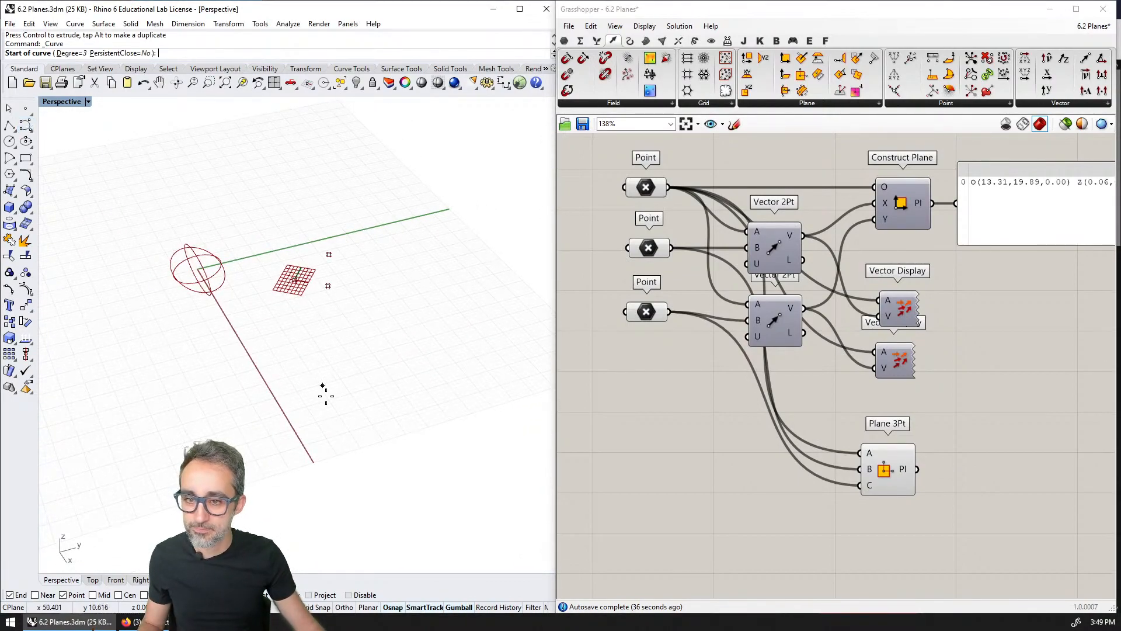
{"action": "left_click", "coordinate": [304, 416]}
{"action": "left_click", "coordinate": [291, 352]}
{"action": "left_click", "coordinate": [353, 356]}
{"action": "left_click", "coordinate": [416, 388]}
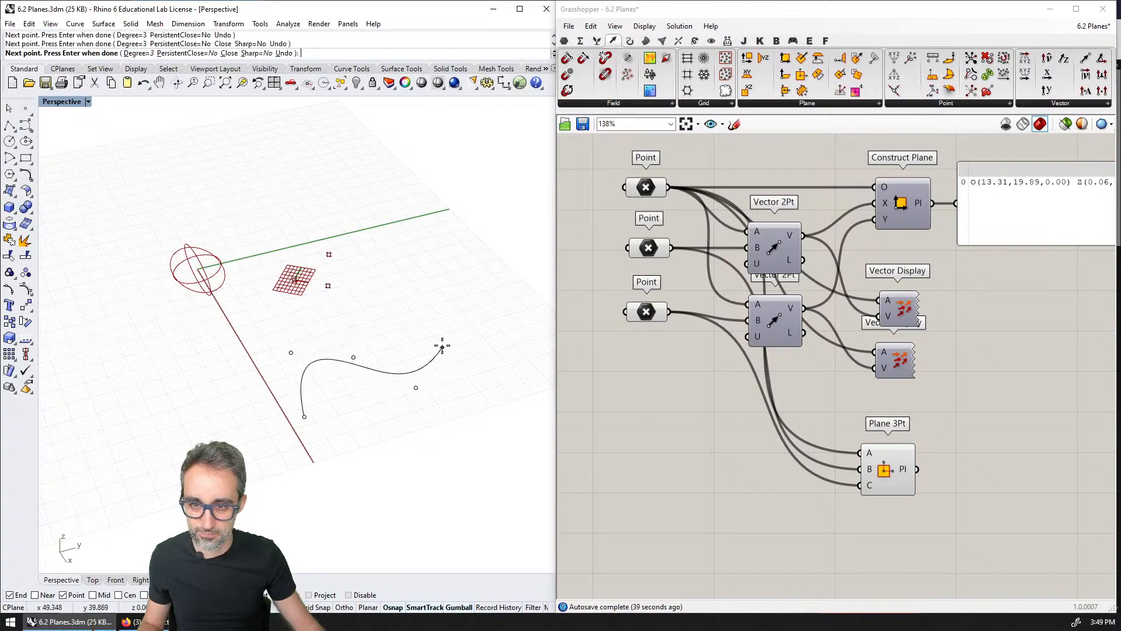
{"action": "right_click", "coordinate": [439, 328]}
Step: Raise two of the curve's control points vertically above the construction plane
{"action": "scroll", "coordinate": [401, 385], "scroll_direction": "up", "scroll_amount": 11}
{"action": "left_click", "coordinate": [376, 349]}
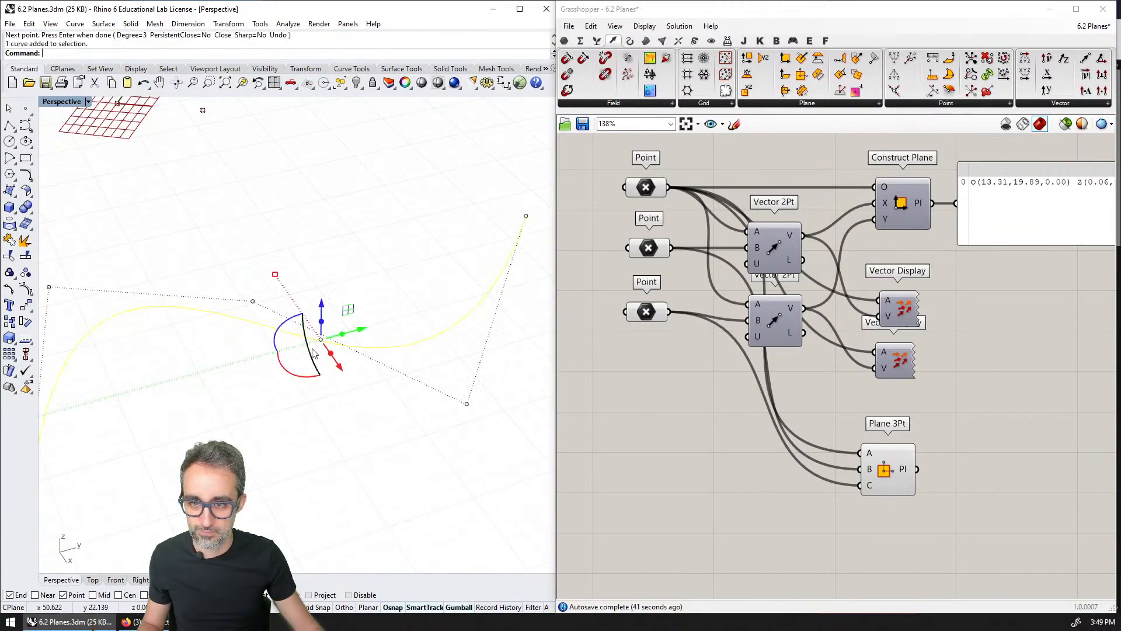
{"action": "right_click_drag", "start_coordinate": [304, 352], "coordinate": [319, 348]}
{"action": "scroll", "coordinate": [320, 349], "scroll_direction": "down", "scroll_amount": 5}
{"action": "scroll", "coordinate": [320, 352], "scroll_direction": "down", "scroll_amount": 2}
{"action": "left_click", "coordinate": [204, 332]}
{"action": "left_click_drag", "start_coordinate": [204, 298], "coordinate": [201, 239]}
{"action": "left_click", "coordinate": [419, 358]}
{"action": "left_click_drag", "start_coordinate": [421, 319], "coordinate": [423, 274]}
{"action": "left_click", "coordinate": [468, 383]}
Step: Lower another control point of the curve vertically to make its shape more three-dimensional
{"action": "right_click_drag", "start_coordinate": [468, 383], "coordinate": [365, 359]}
{"action": "left_click", "coordinate": [238, 294]}
{"action": "right_click_drag", "start_coordinate": [241, 309], "coordinate": [297, 320]}
{"action": "left_click", "coordinate": [282, 305]}
{"action": "left_click_drag", "start_coordinate": [282, 271], "coordinate": [283, 322]}
{"action": "left_click", "coordinate": [374, 385]}
{"action": "right_click_drag", "start_coordinate": [397, 389], "coordinate": [460, 386]}
{"action": "scroll", "coordinate": [449, 397], "scroll_direction": "up", "scroll_amount": 3}
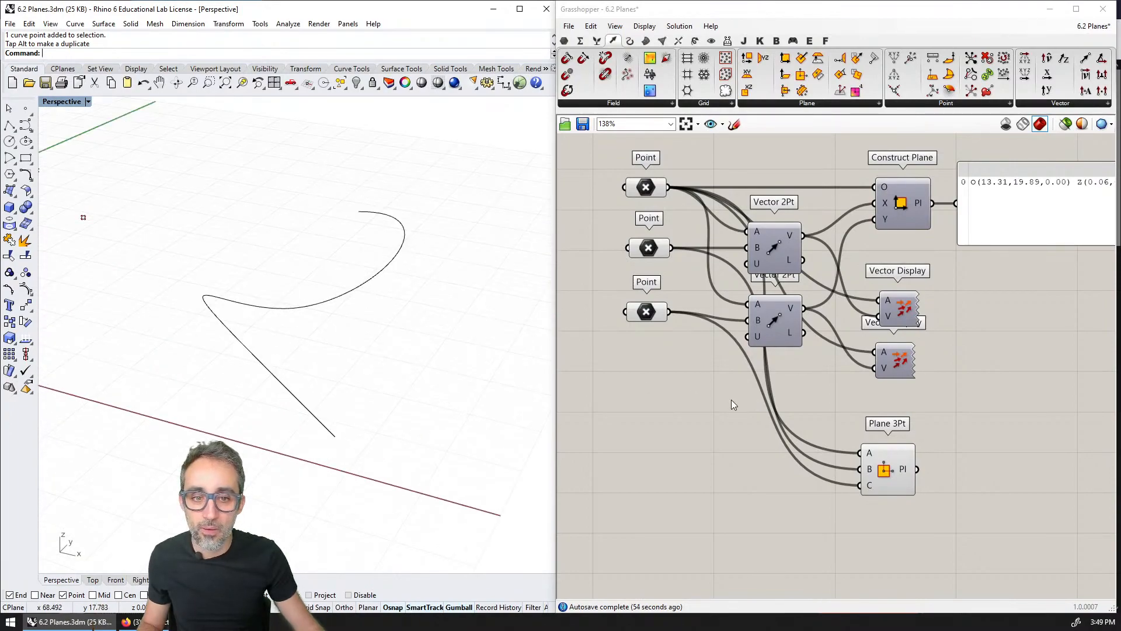
Step: Move the curve farther away from the plane grid and the three reference points
{"action": "scroll", "coordinate": [450, 381], "scroll_direction": "down", "scroll_amount": 5}
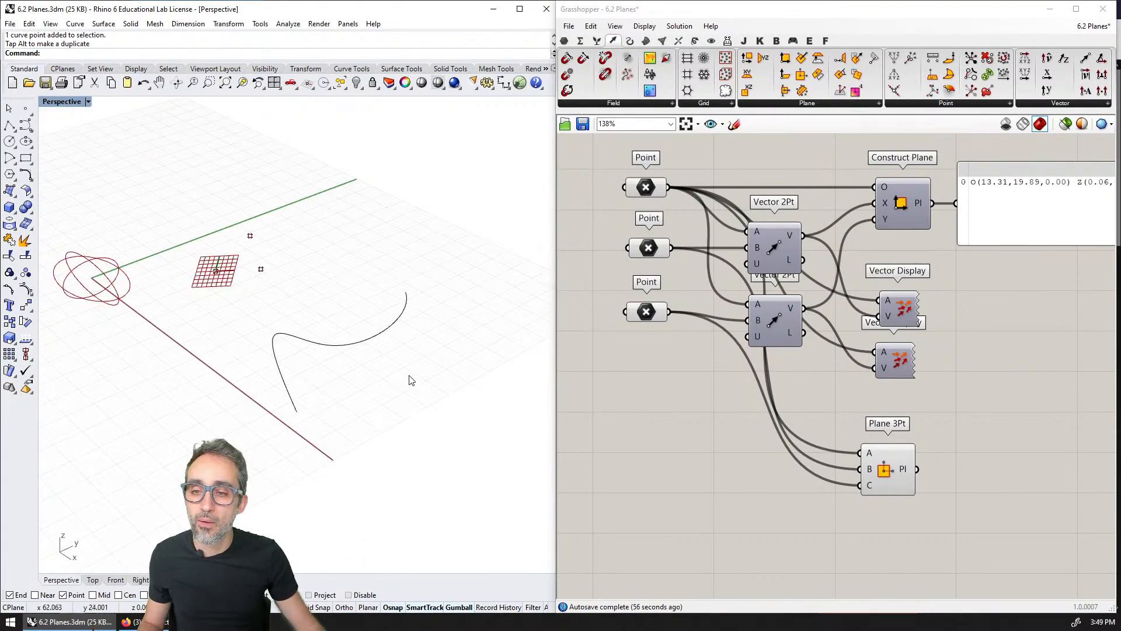
{"action": "left_click", "coordinate": [392, 333]}
{"action": "left_click_drag", "start_coordinate": [393, 333], "coordinate": [498, 406]}
{"action": "right_click_drag", "start_coordinate": [498, 405], "coordinate": [378, 370], "text": "shift"}
{"action": "left_click", "coordinate": [417, 346]}
{"action": "scroll", "coordinate": [357, 297], "scroll_direction": "up", "scroll_amount": 5}
{"action": "scroll", "coordinate": [345, 317], "scroll_direction": "down", "scroll_amount": 5}
{"action": "scroll", "coordinate": [402, 359], "scroll_direction": "up", "scroll_amount": 5}
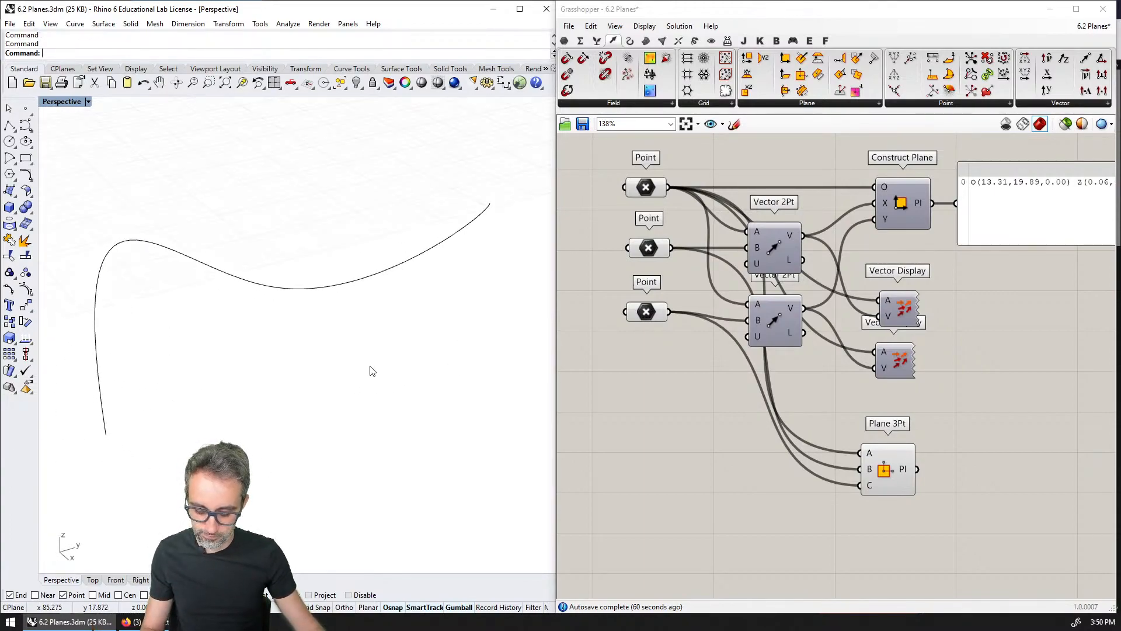
Step: Move the whole curve across the grid so that it lies close to the world origin
{"action": "scroll", "coordinate": [371, 370], "scroll_direction": "down", "scroll_amount": 3}
{"action": "scroll", "coordinate": [445, 415], "scroll_direction": "down", "scroll_amount": 4}
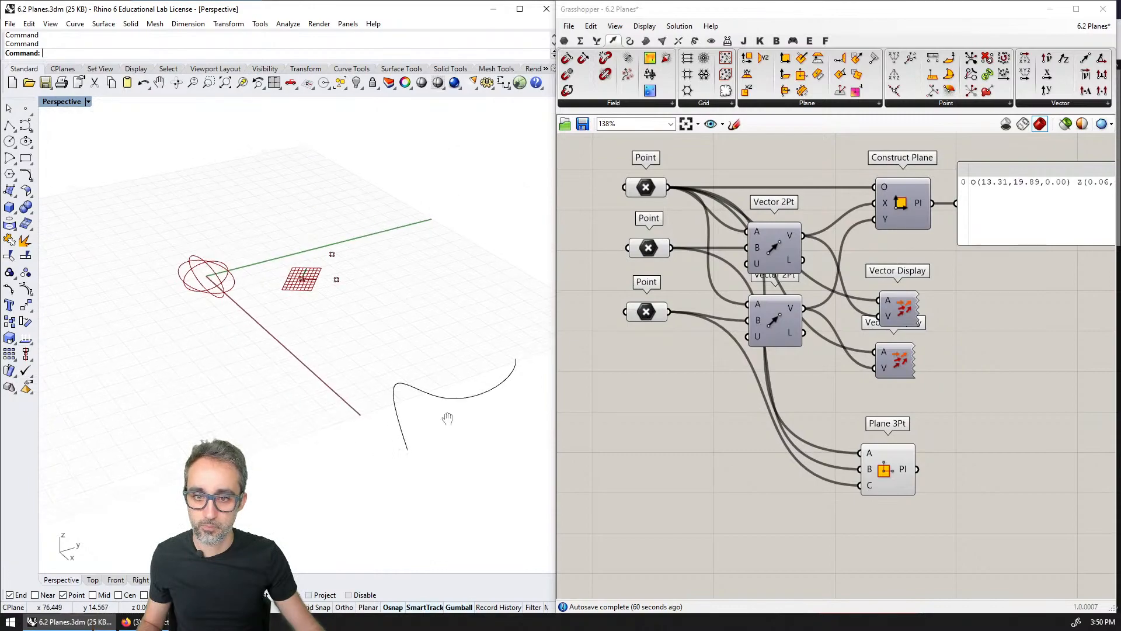
{"action": "left_click_drag", "start_coordinate": [370, 275], "coordinate": [251, 238]}
{"action": "left_click", "coordinate": [275, 270]}
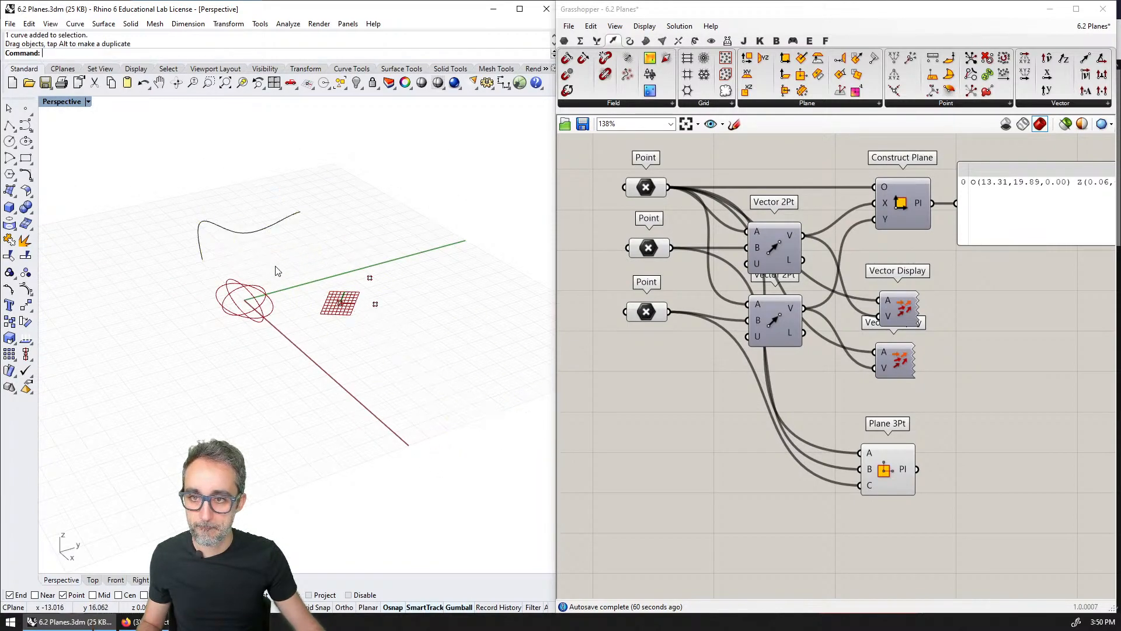
{"action": "scroll", "coordinate": [275, 270], "scroll_direction": "up", "scroll_amount": 6}
{"action": "right_click_drag", "start_coordinate": [278, 273], "coordinate": [275, 370], "text": "shift"}
{"action": "scroll", "coordinate": [373, 394], "scroll_direction": "up", "scroll_amount": 3}
{"action": "left_click_drag", "start_coordinate": [276, 370], "coordinate": [353, 480]}
Step: Hide the previews of the three slider-driven components at the start of the Grasshopper definition
{"action": "scroll", "coordinate": [954, 185], "scroll_direction": "down", "scroll_amount": 6}
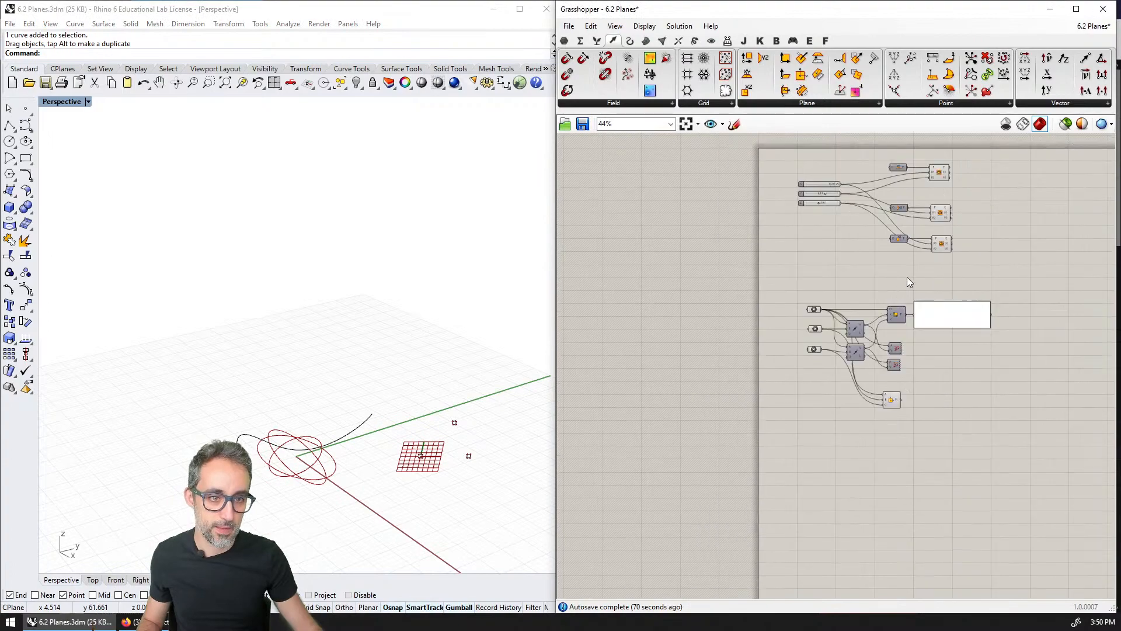
{"action": "left_click_drag", "start_coordinate": [954, 184], "coordinate": [919, 310]}
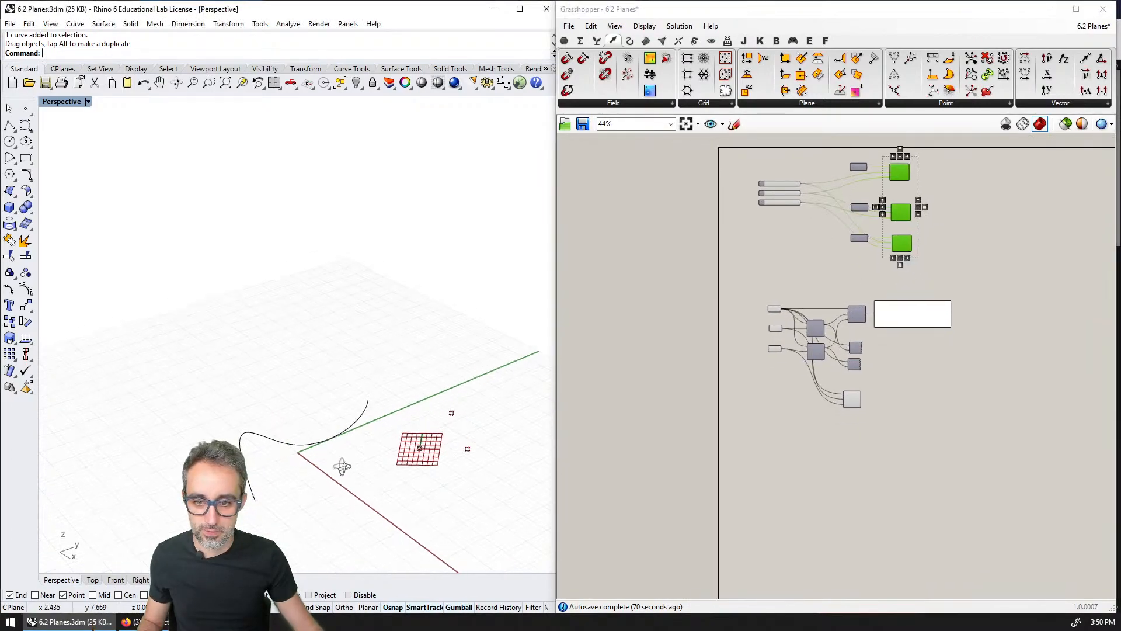
Step: Move the three reference points together along the Y axis, away from the curve, and frame the curve in the view
{"action": "left_click_drag", "start_coordinate": [516, 392], "coordinate": [442, 477]}
{"action": "right_click_drag", "start_coordinate": [442, 478], "coordinate": [363, 467], "text": "shift"}
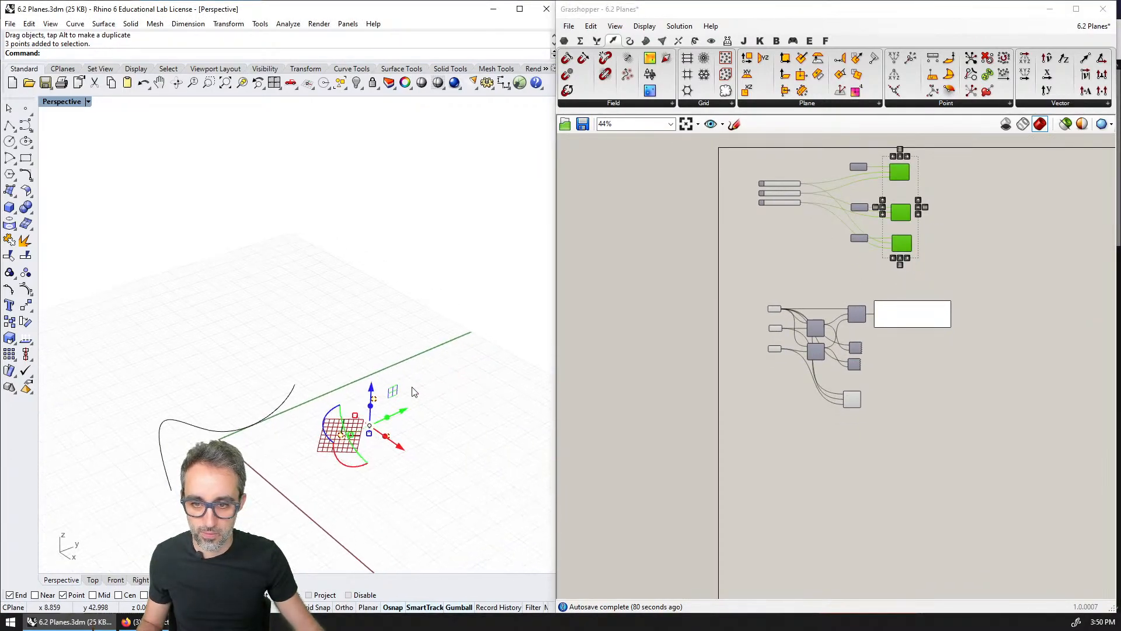
{"action": "left_click_drag", "start_coordinate": [426, 361], "coordinate": [336, 464]}
{"action": "left_click_drag", "start_coordinate": [397, 418], "coordinate": [502, 363]}
{"action": "right_click_drag", "start_coordinate": [216, 448], "coordinate": [281, 372], "text": "shift"}
{"action": "scroll", "coordinate": [255, 461], "scroll_direction": "up", "scroll_amount": 10}
{"action": "scroll", "coordinate": [282, 372], "scroll_direction": "down", "scroll_amount": 2}
{"action": "right_click_drag", "start_coordinate": [363, 374], "coordinate": [337, 374]}
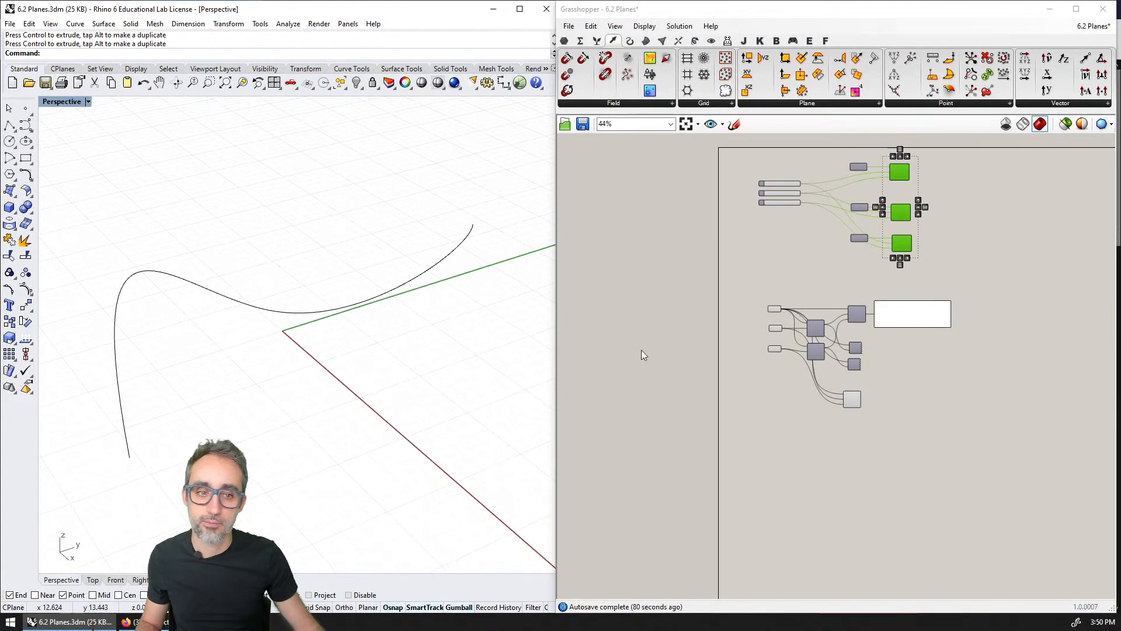
Step: Add a Curve parameter on the empty canvas below the Plane 3Pt network
{"action": "right_click_drag", "start_coordinate": [801, 411], "coordinate": [783, 382]}
{"action": "scroll", "coordinate": [810, 407], "scroll_direction": "up", "scroll_amount": 5}
{"action": "right_click_drag", "start_coordinate": [797, 421], "coordinate": [811, 290]}
{"action": "double_click", "coordinate": [811, 293]}
{"action": "type", "text": "curve"}
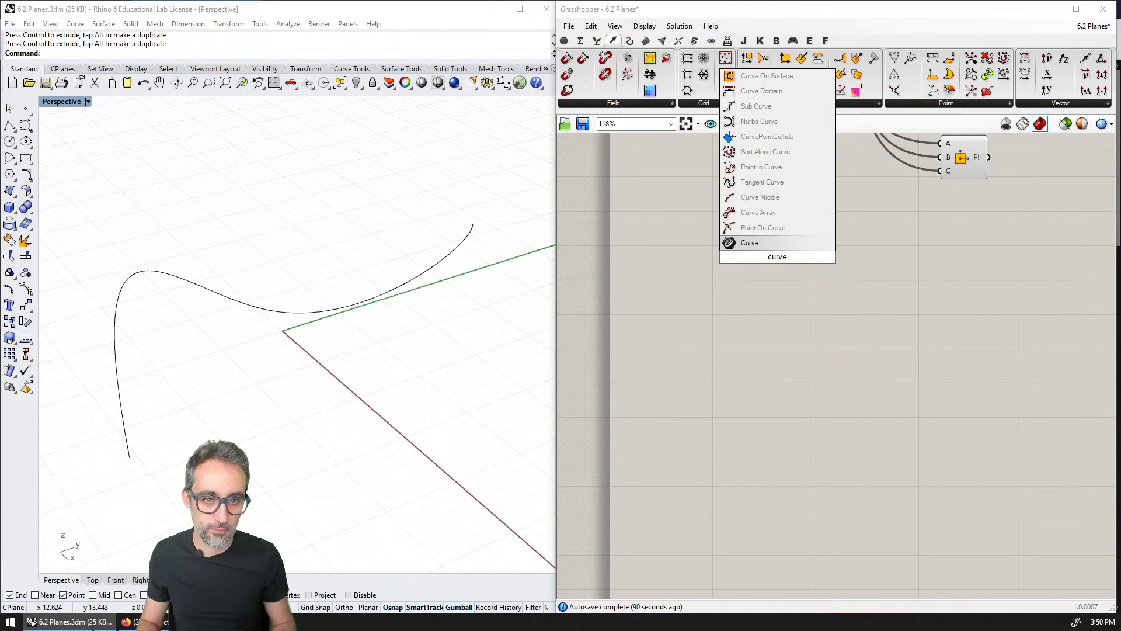
{"action": "key", "text": "Return"}
Step: Reference the drawn Rhino curve as the single curve of the Curve parameter
{"action": "scroll", "coordinate": [780, 261], "scroll_direction": "up", "scroll_amount": 2}
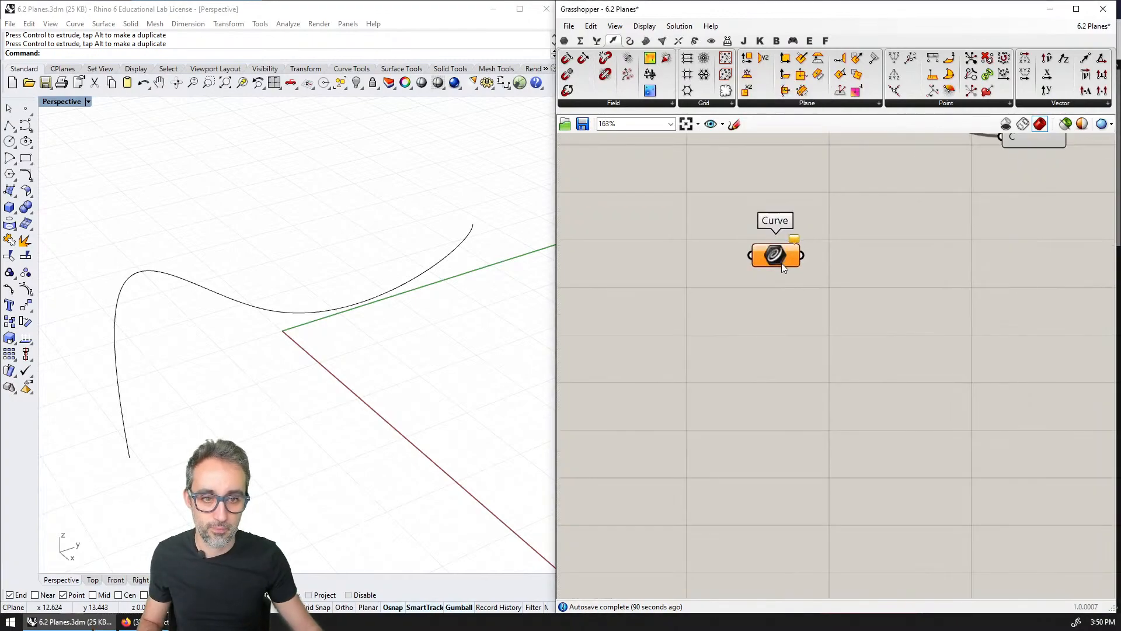
{"action": "right_click", "coordinate": [781, 263]}
{"action": "left_click", "coordinate": [813, 425]}
{"action": "left_click", "coordinate": [392, 291]}
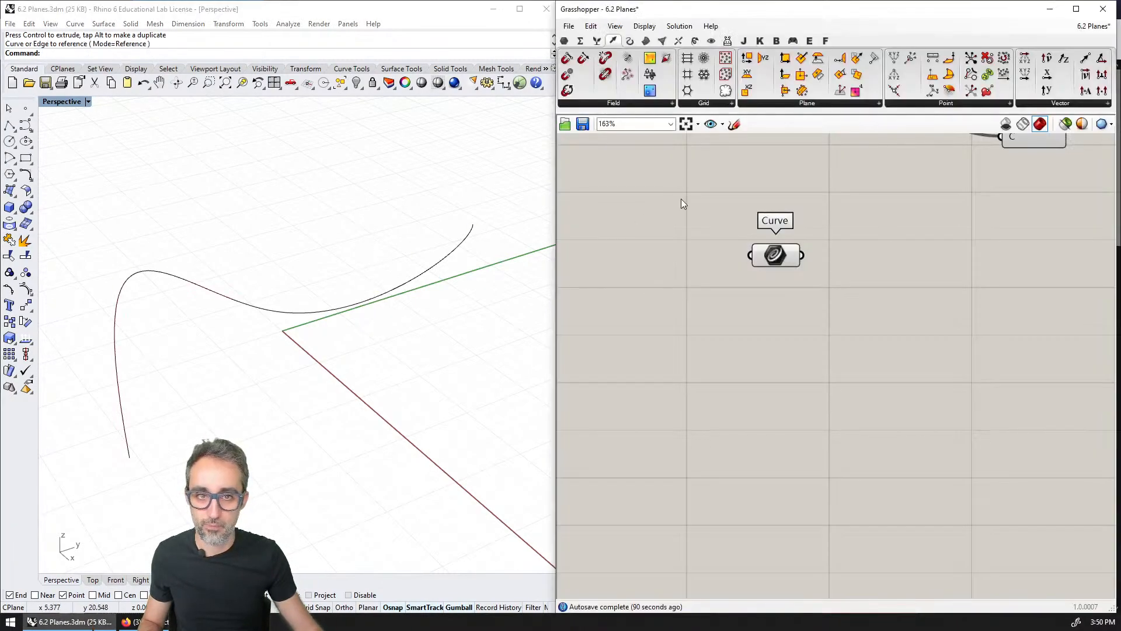
Step: Switch to Firefox and close the Vectors lecture tab and the browser window
{"action": "left_click", "coordinate": [157, 622]}
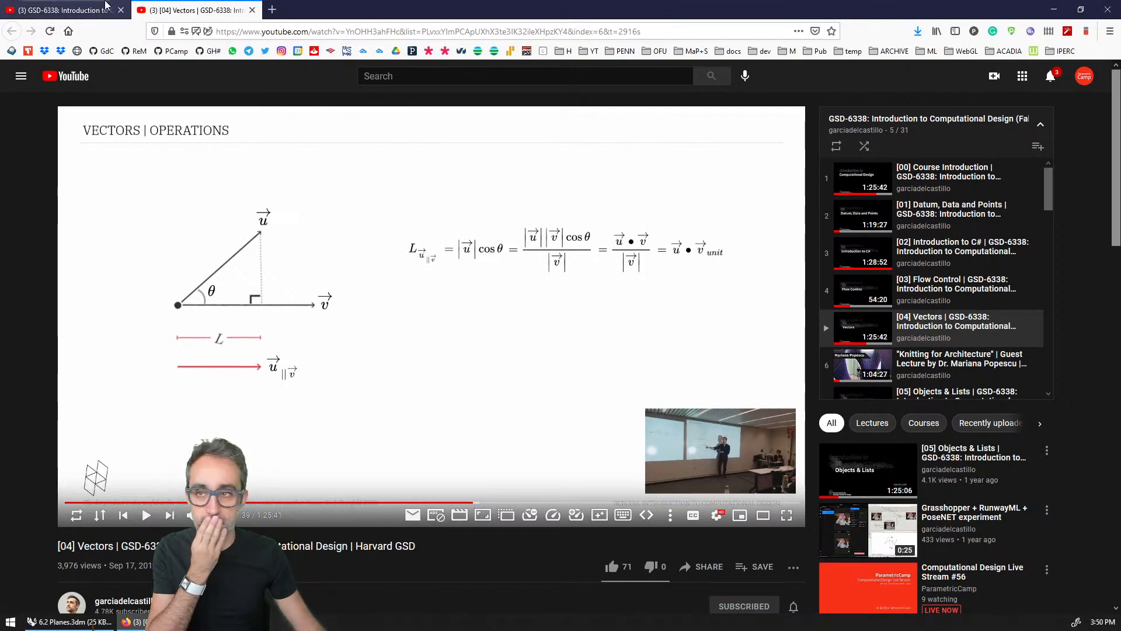
{"action": "left_click", "coordinate": [252, 10]}
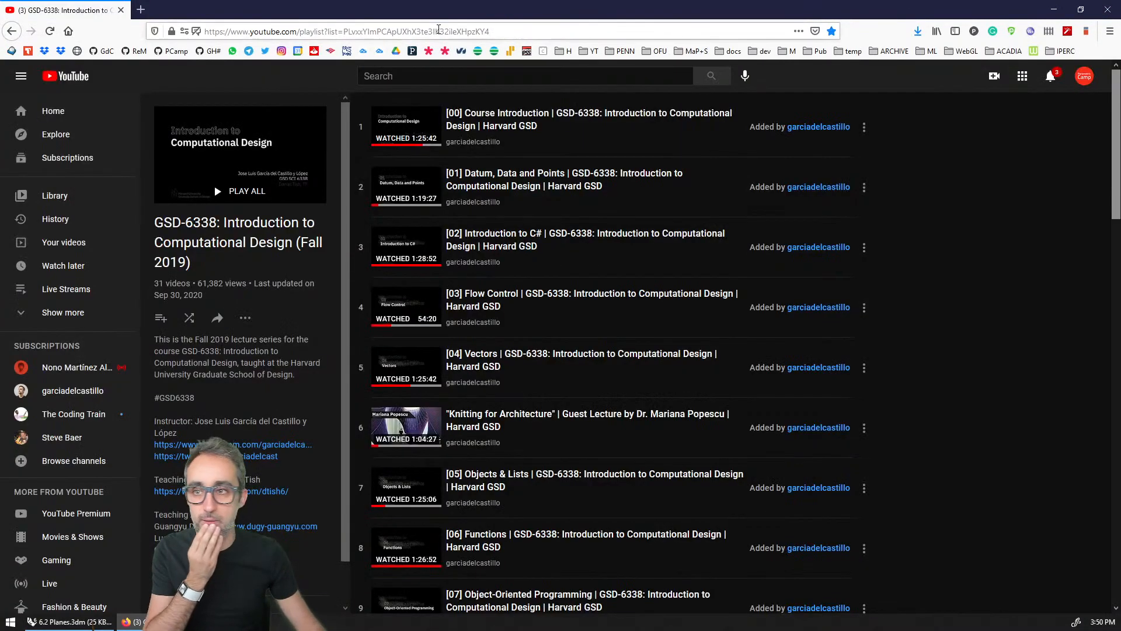
{"action": "left_click", "coordinate": [1115, 5]}
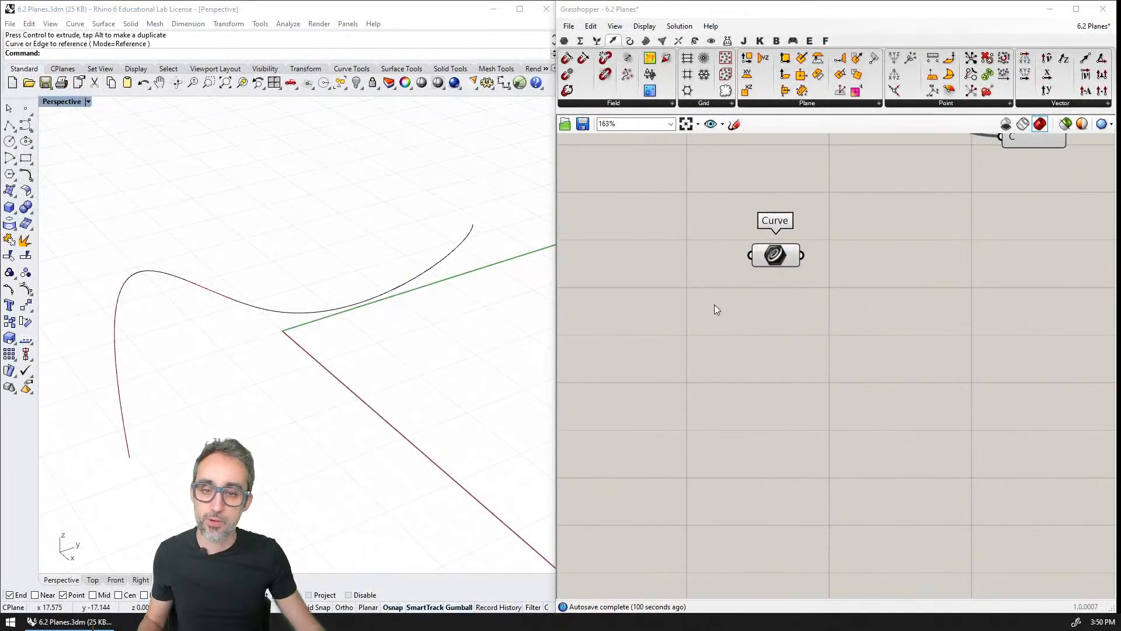
Step: Reposition the Curve parameter on the empty canvas to leave room for a component beside it
{"action": "left_click_drag", "start_coordinate": [775, 255], "coordinate": [742, 254]}
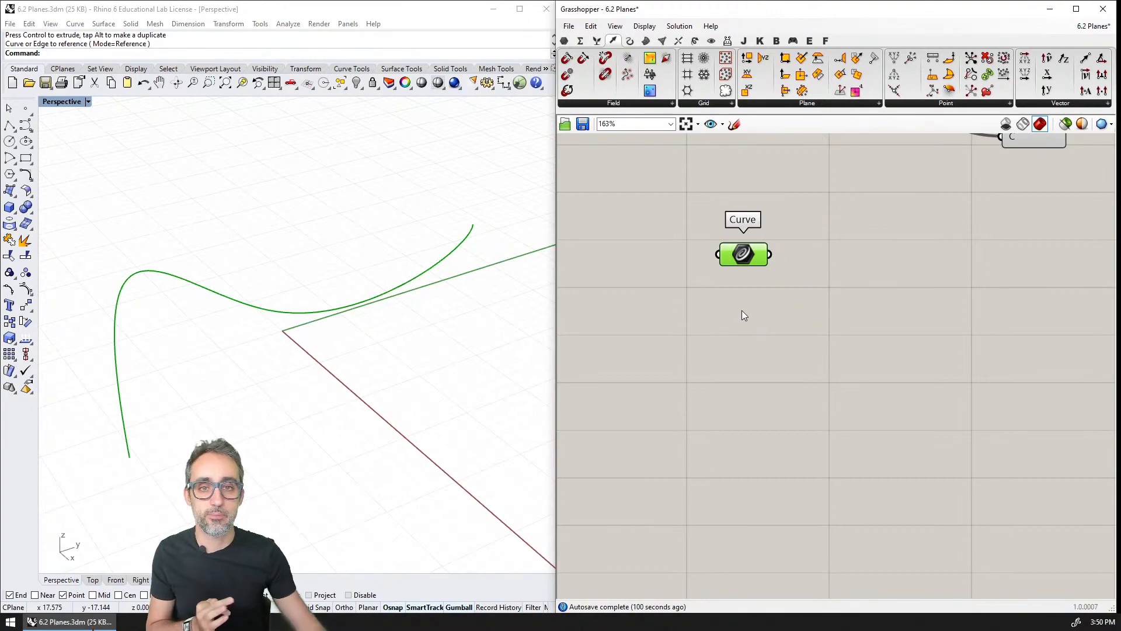
{"action": "left_click", "coordinate": [746, 288]}
{"action": "left_click", "coordinate": [752, 264]}
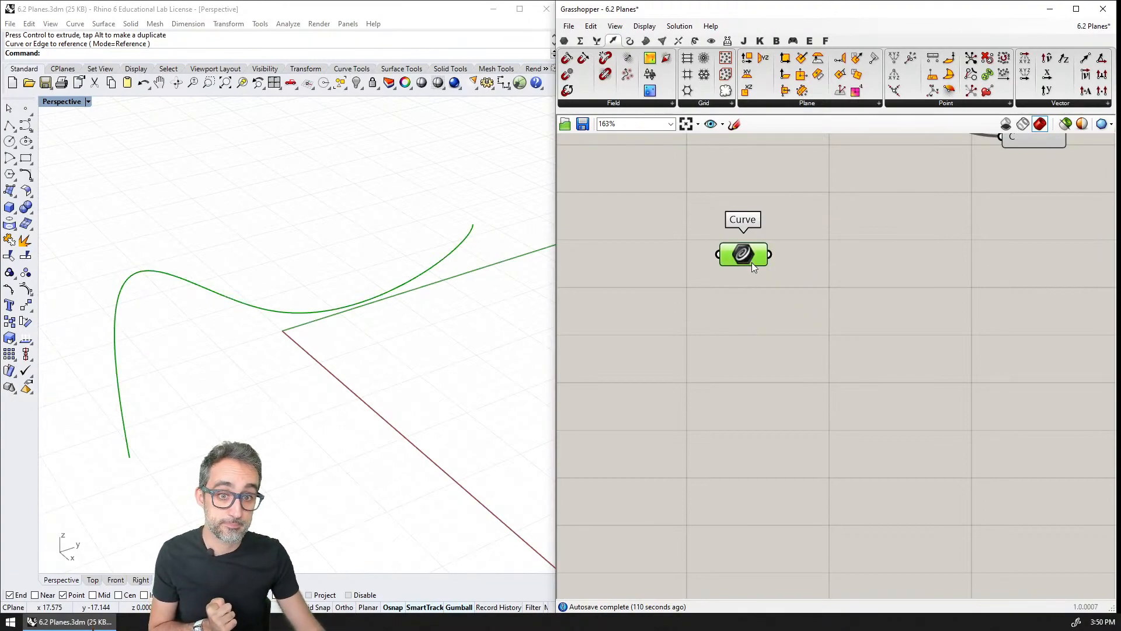
{"action": "left_click", "coordinate": [760, 316]}
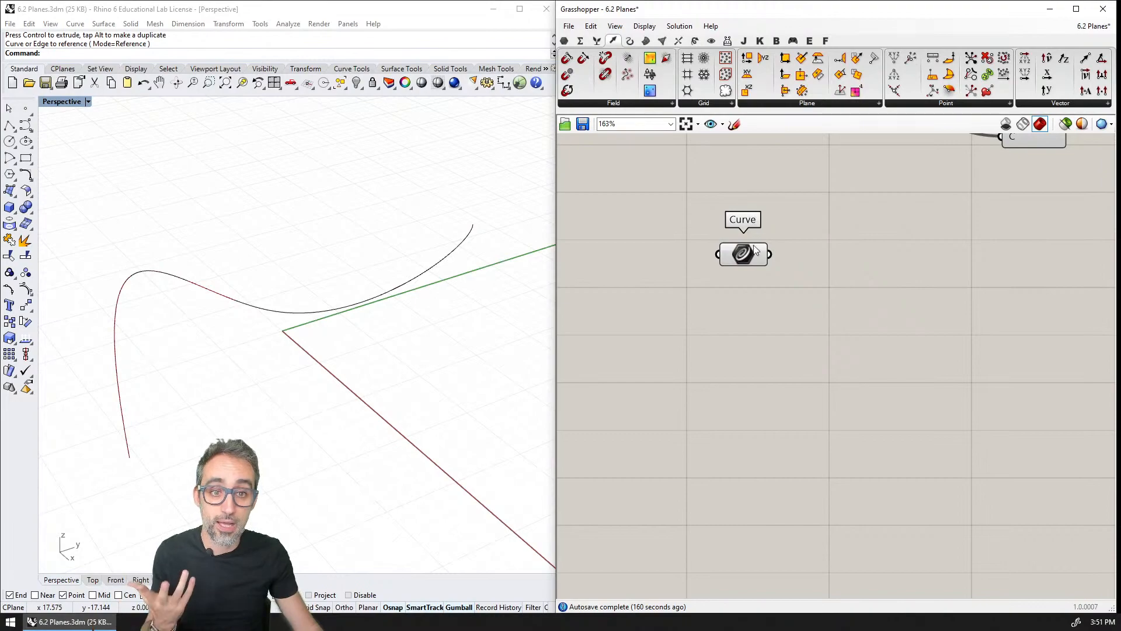
{"action": "left_click", "coordinate": [327, 308]}
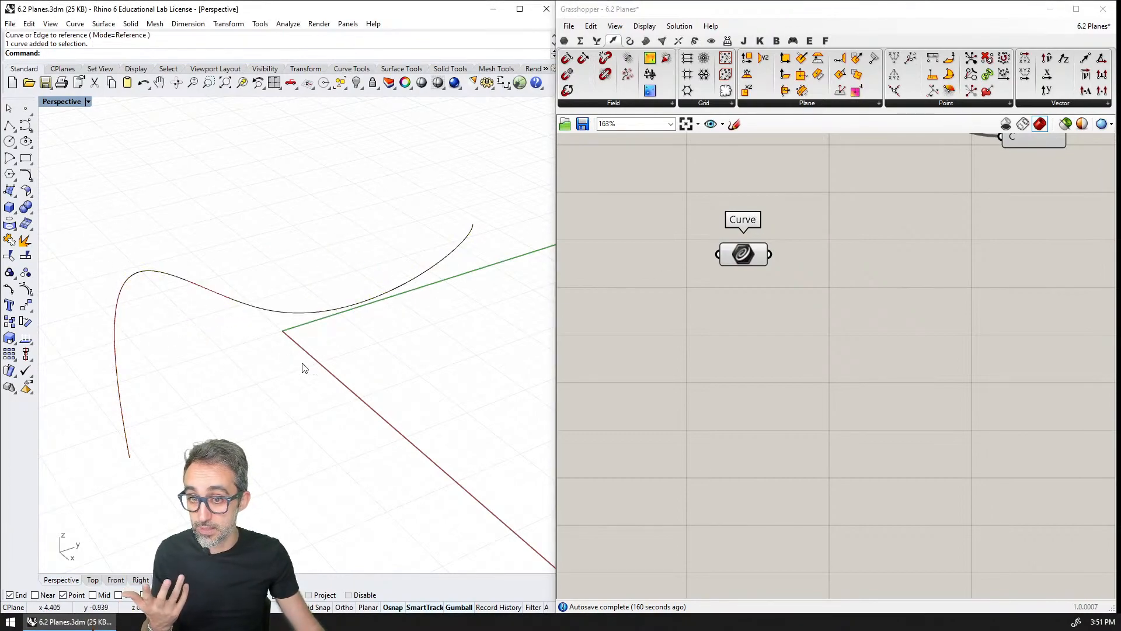
{"action": "left_click_drag", "start_coordinate": [759, 261], "coordinate": [703, 271]}
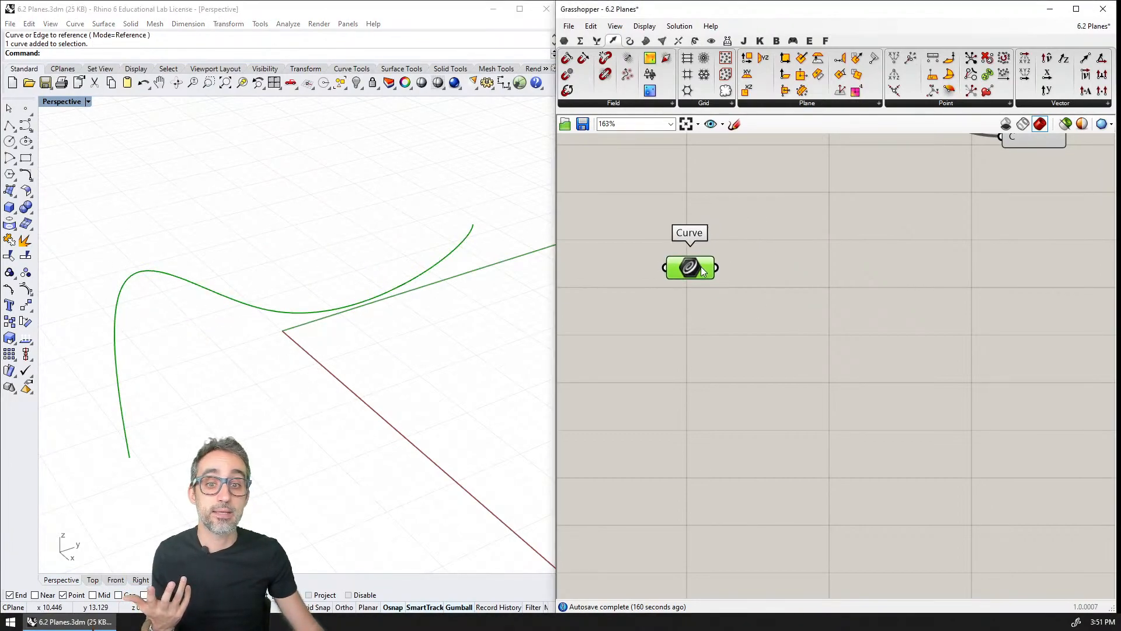
{"action": "left_click", "coordinate": [648, 163]}
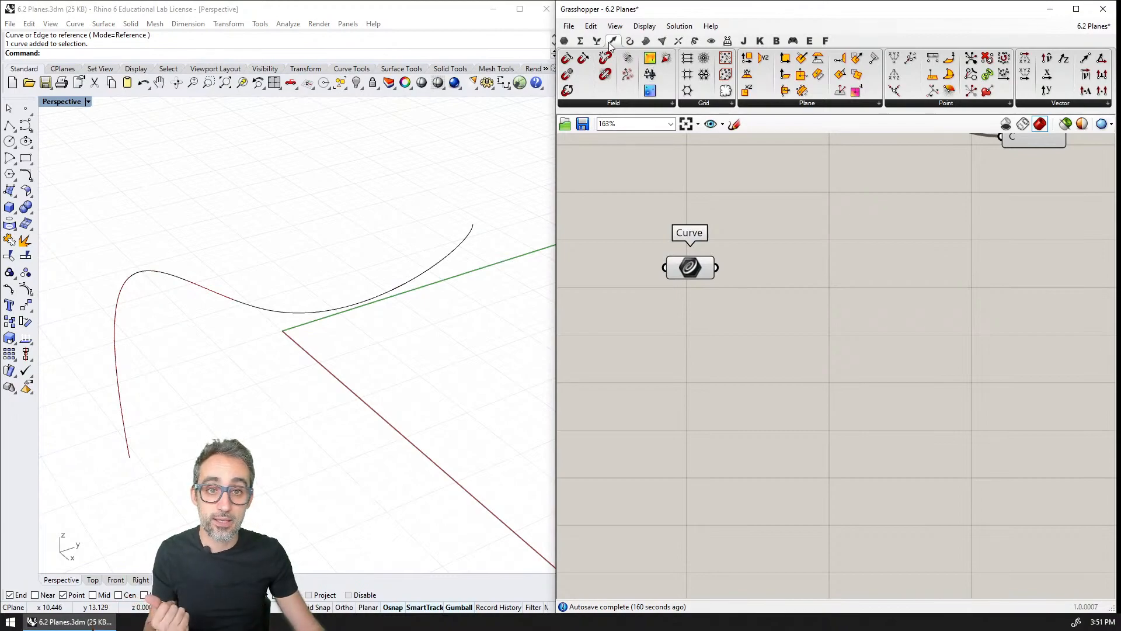
Step: Add a Perp Frames component beside the Curve parameter and connect the curve to its C input
{"action": "left_click", "coordinate": [628, 42]}
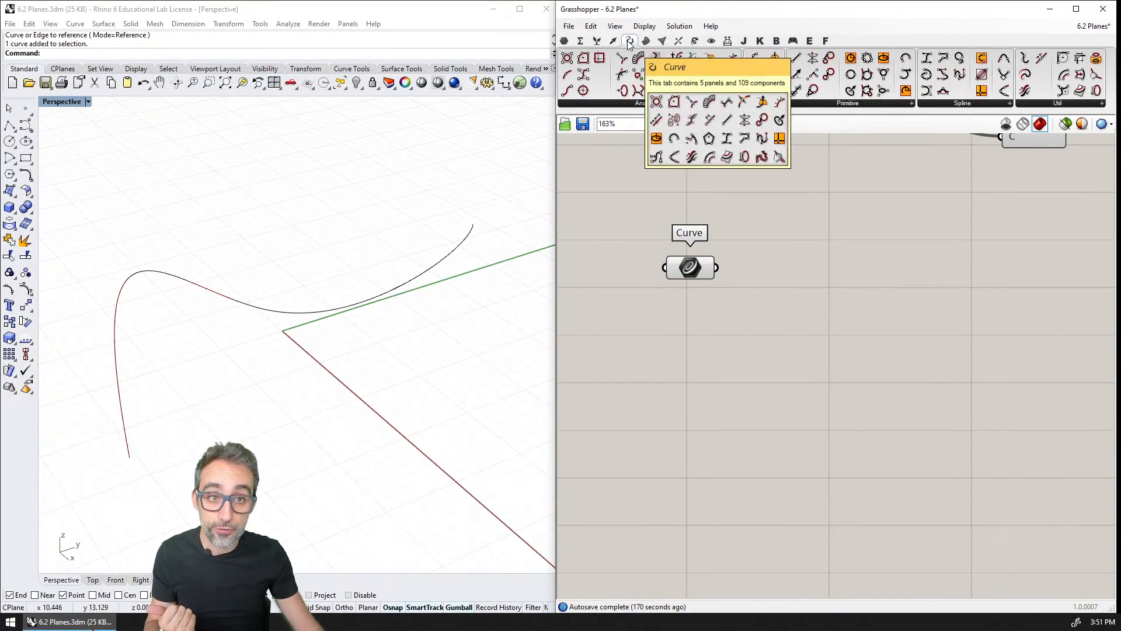
{"action": "left_click", "coordinate": [769, 108]}
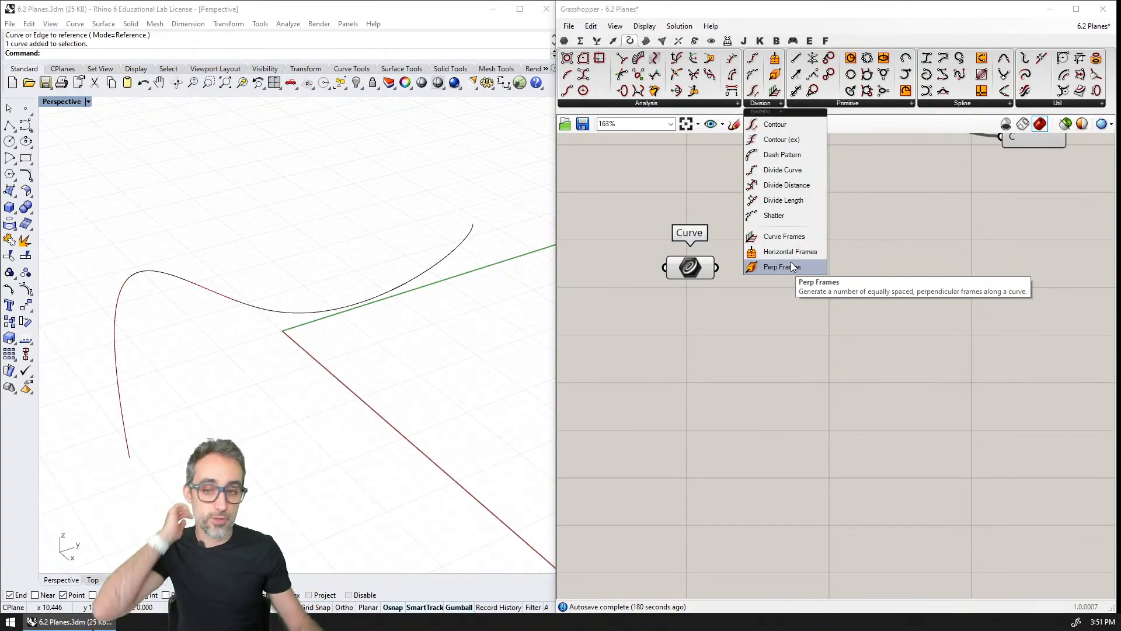
{"action": "left_click_drag", "start_coordinate": [792, 267], "coordinate": [874, 293]}
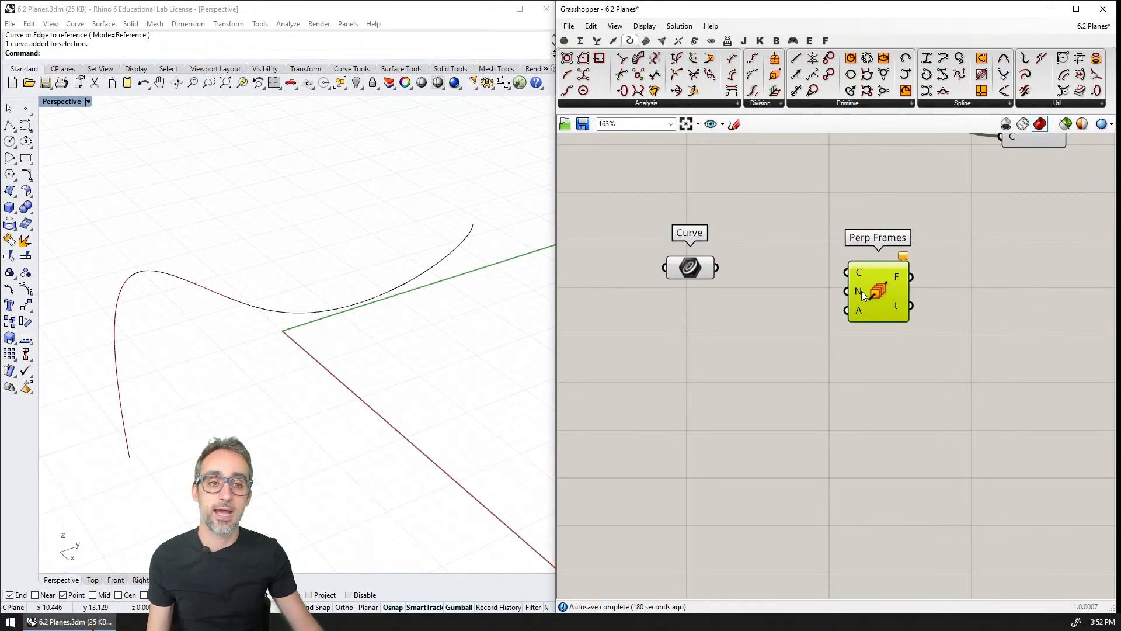
{"action": "left_click_drag", "start_coordinate": [717, 267], "coordinate": [887, 298]}
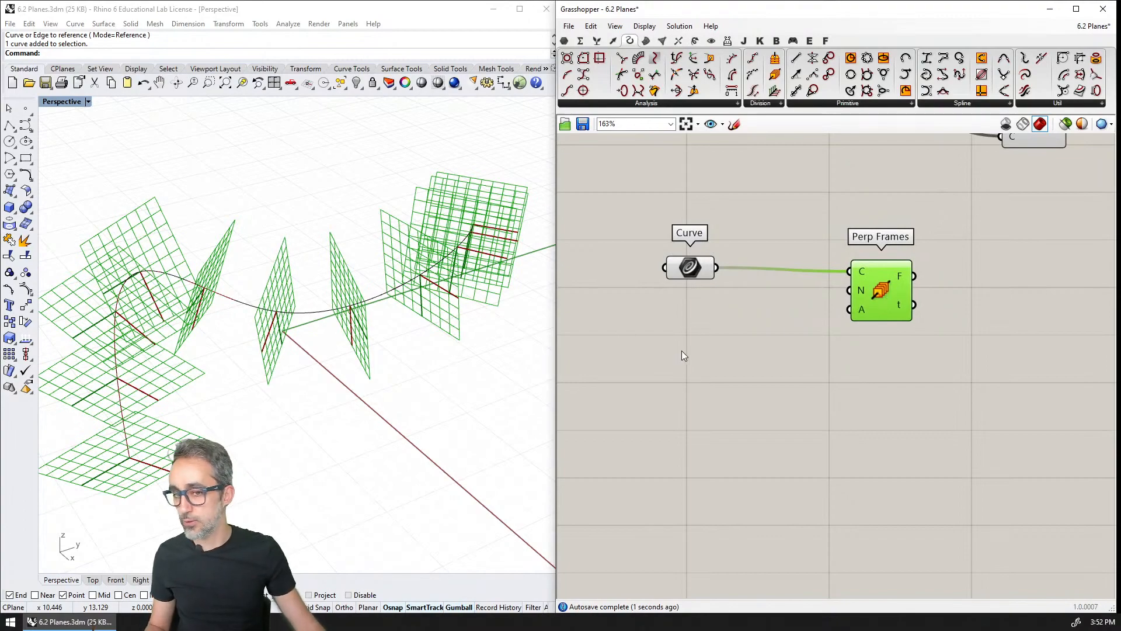
{"action": "double_click", "coordinate": [674, 321]}
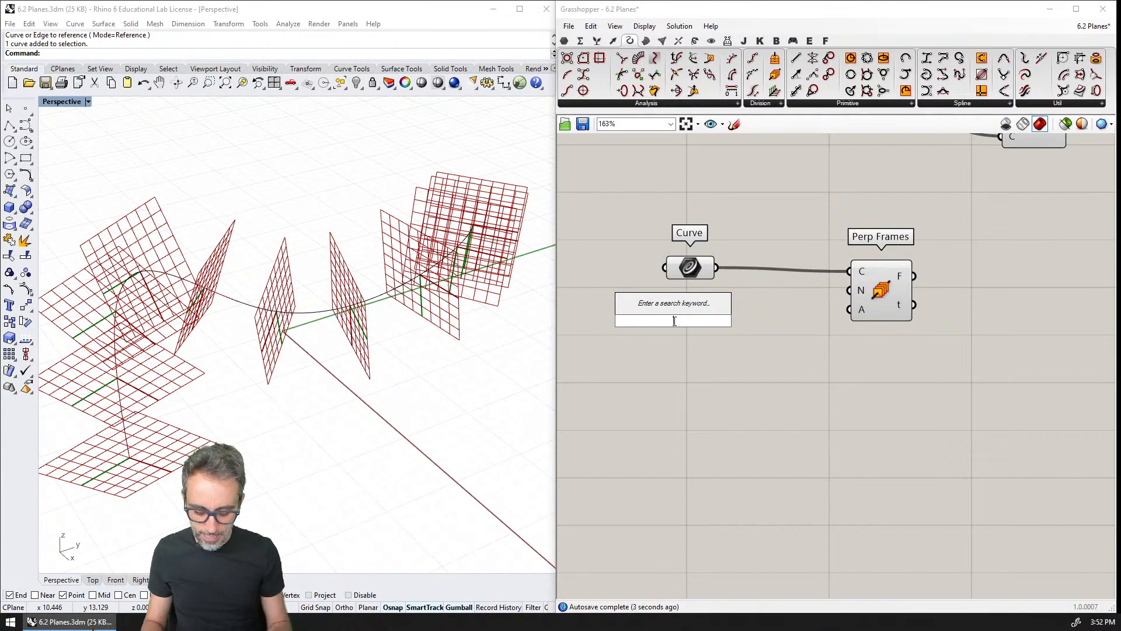
{"action": "type", "text": "10"}
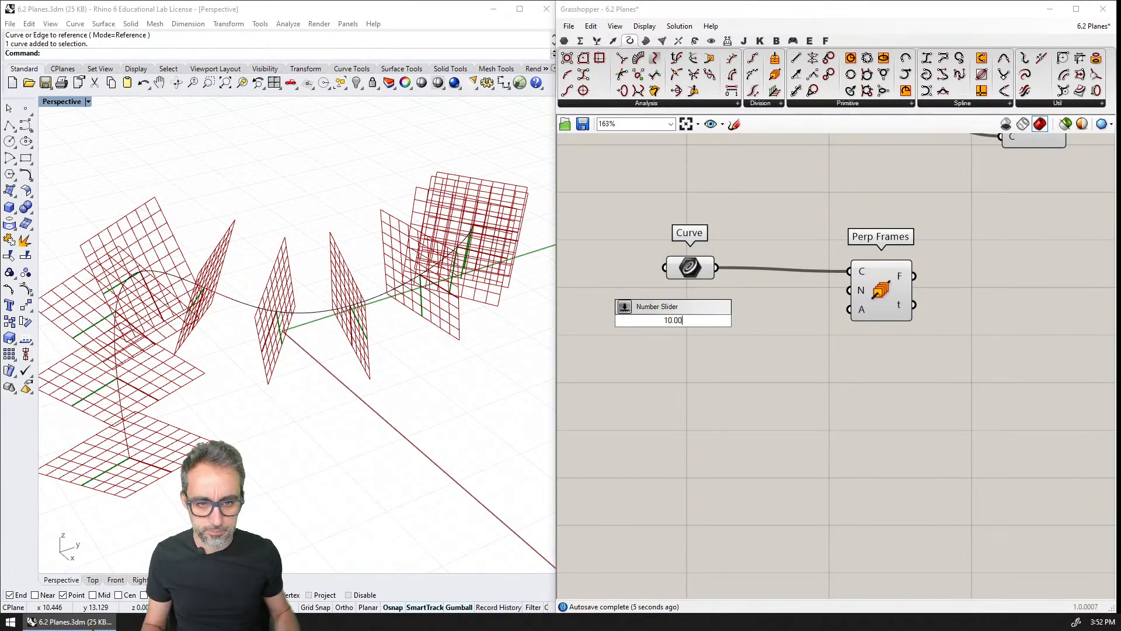
{"action": "key", "text": "Return"}
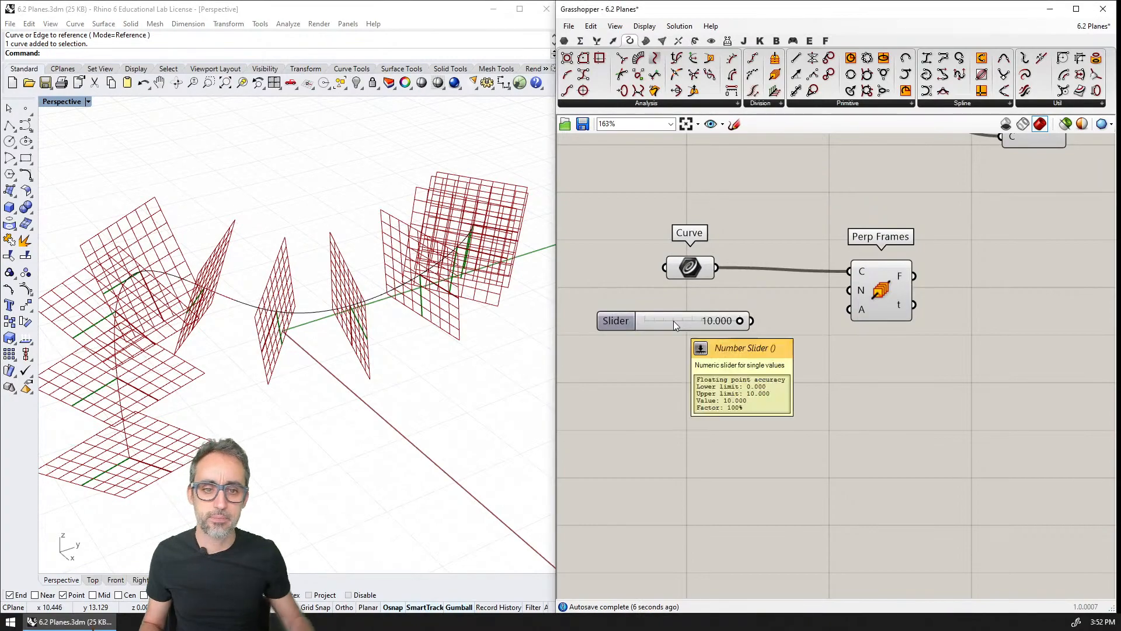
{"action": "left_click", "coordinate": [740, 320]}
{"action": "key", "text": "Delete"}
Step: Add an integer number slider with value 20 below the Curve parameter and connect it to the N input of Perp Frames
{"action": "double_click", "coordinate": [704, 317]}
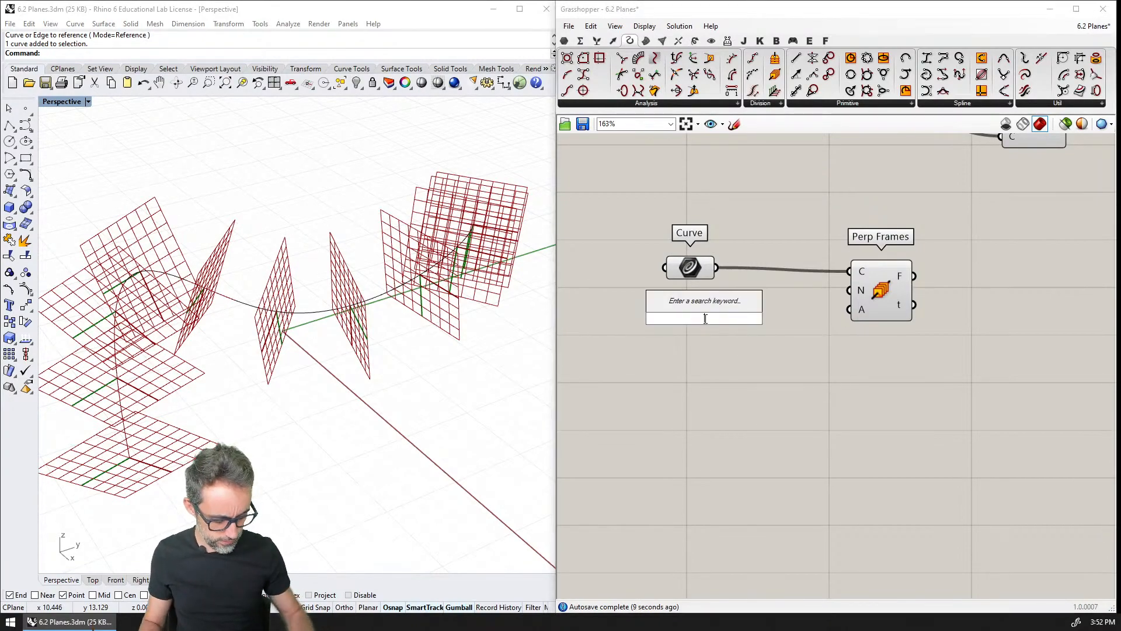
{"action": "type", "text": "20"}
{"action": "key", "text": "Return"}
{"action": "left_click_drag", "start_coordinate": [781, 317], "coordinate": [850, 290]}
{"action": "right_click_drag", "start_coordinate": [302, 330], "coordinate": [314, 328]}
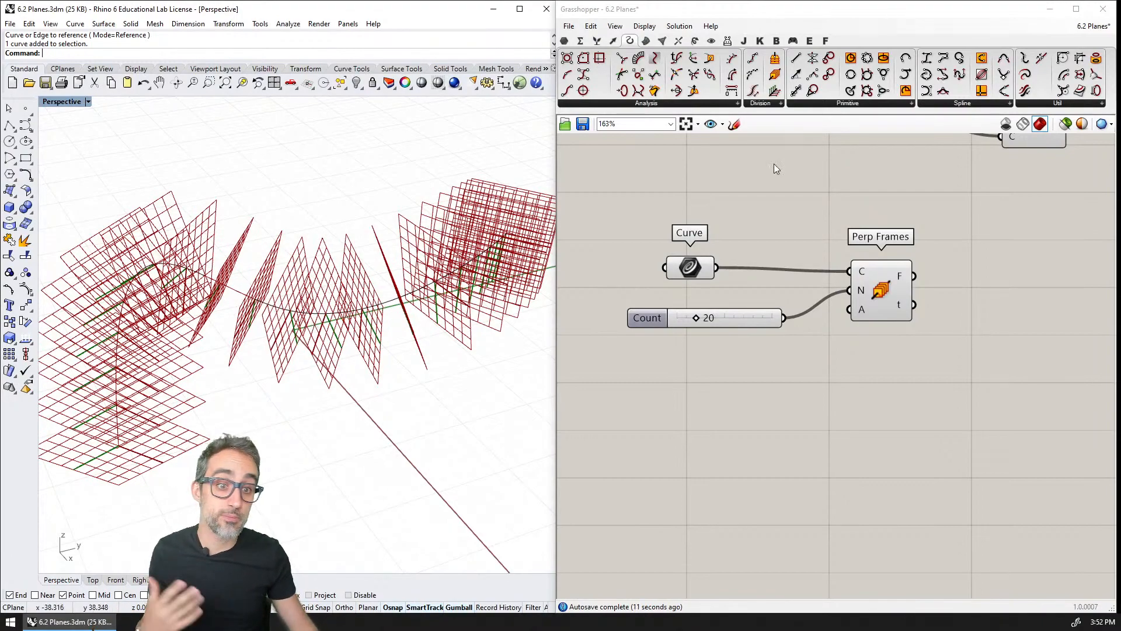
{"action": "left_click_drag", "start_coordinate": [891, 294], "coordinate": [889, 287]}
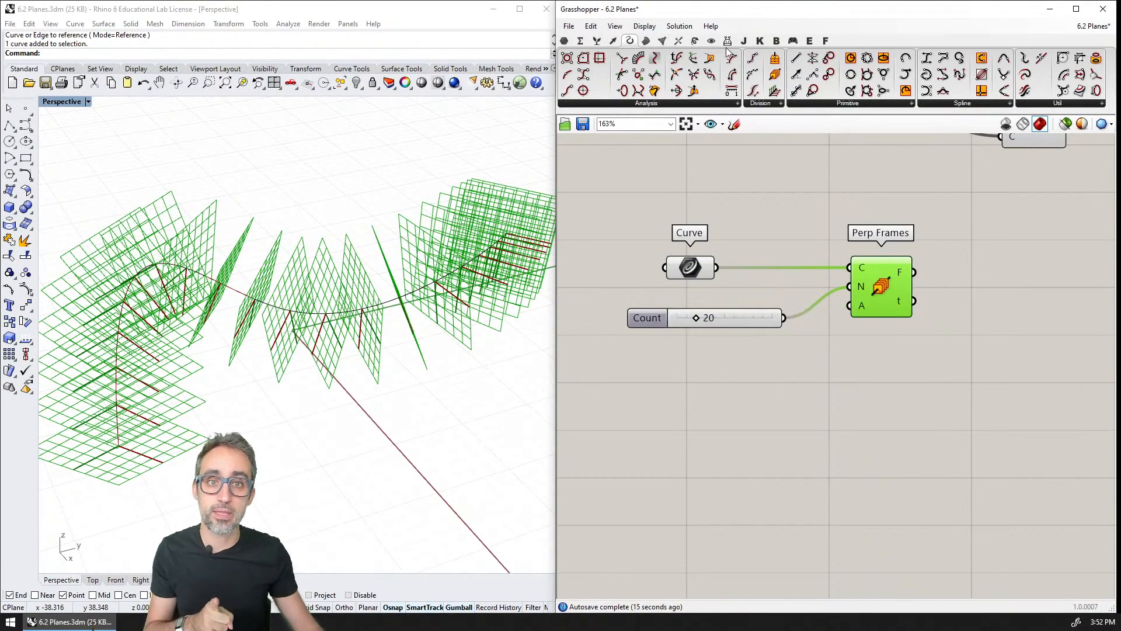
Step: Set the preview plane size to 2
{"action": "left_click", "coordinate": [618, 30]}
{"action": "mouse_move", "coordinate": [645, 27]}
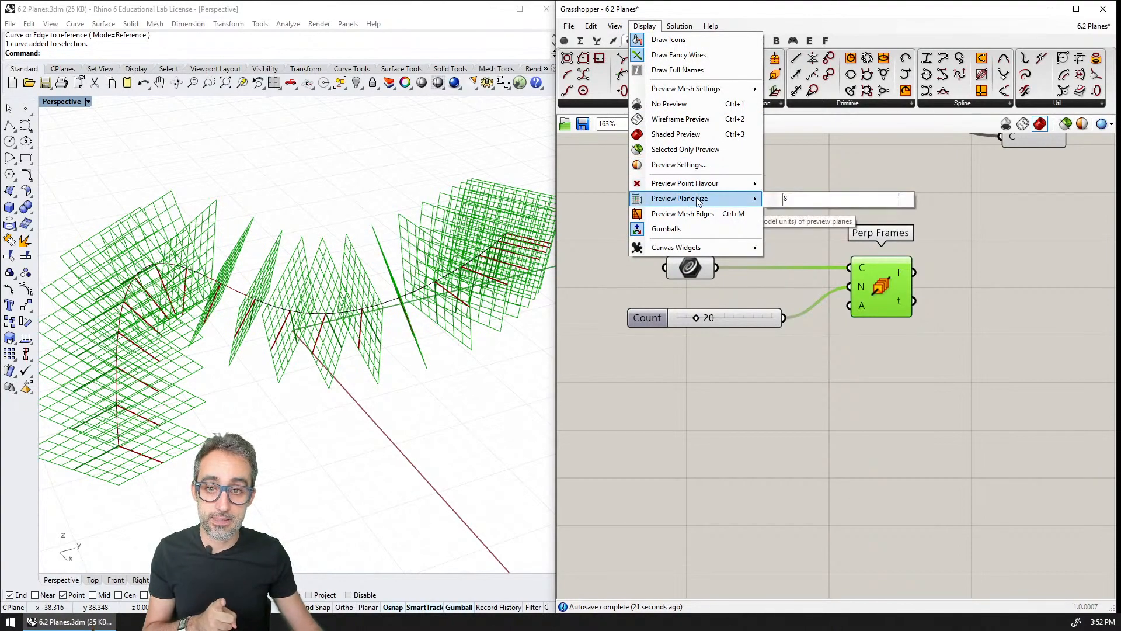
{"action": "left_click_drag", "start_coordinate": [800, 198], "coordinate": [775, 200]}
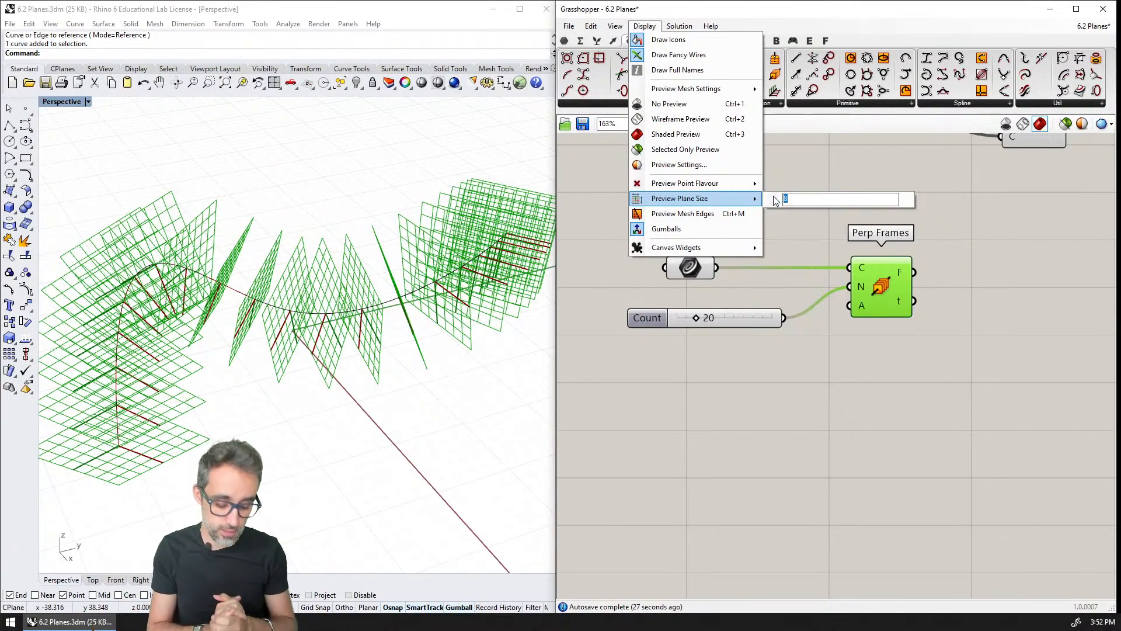
{"action": "type", "text": "2"}
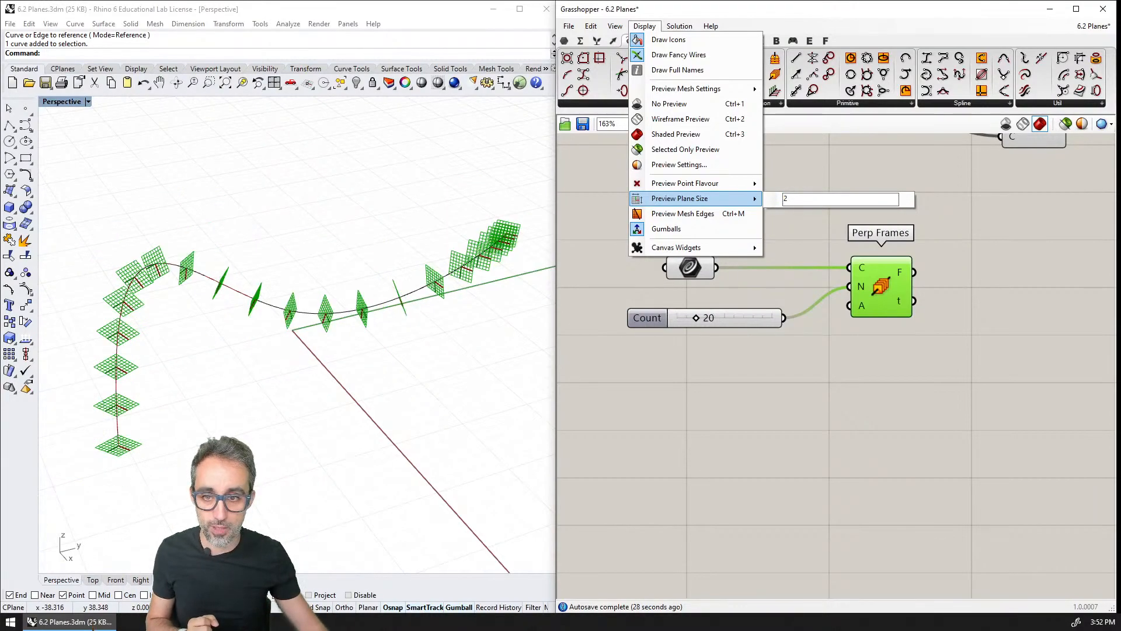
{"action": "left_click", "coordinate": [428, 410]}
{"action": "right_click_drag", "start_coordinate": [352, 373], "coordinate": [401, 341]}
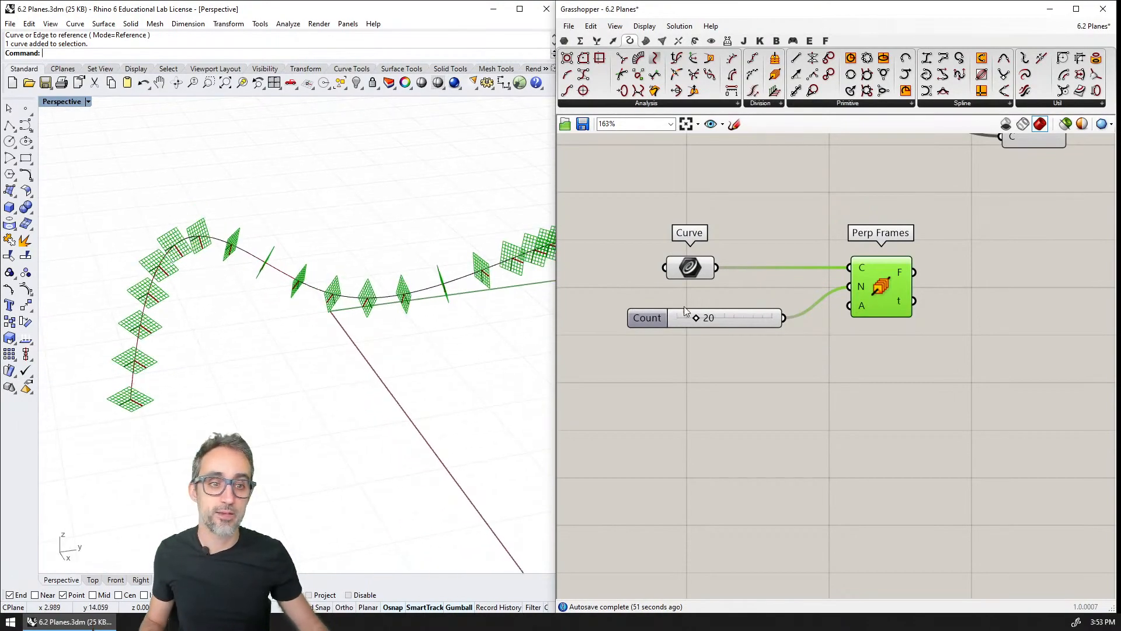
Step: Add an Ellipse component beside Perp Frames and connect the F output to its P input
{"action": "right_click_drag", "start_coordinate": [911, 280], "coordinate": [793, 306]}
{"action": "left_click", "coordinate": [838, 156]}
{"action": "left_click_drag", "start_coordinate": [883, 58], "coordinate": [921, 317]}
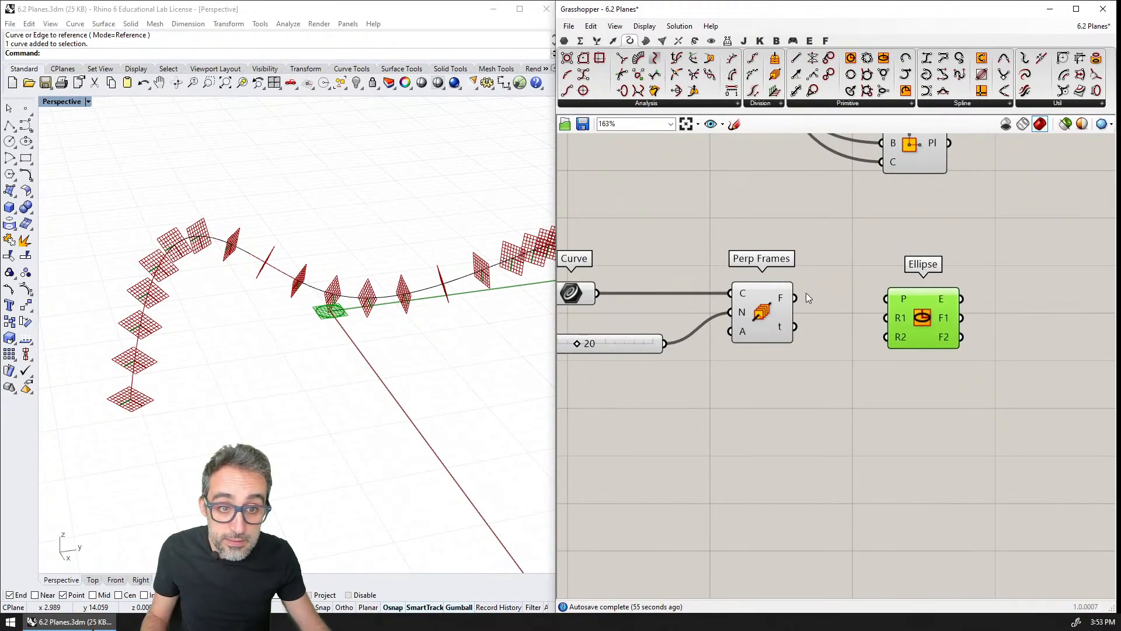
{"action": "left_click_drag", "start_coordinate": [795, 298], "coordinate": [941, 382]}
Step: Create a decimal slider with value 10.000, duplicate it, and connect the two sliders to the Ellipse's R1 and R2 inputs
{"action": "double_click", "coordinate": [729, 404]}
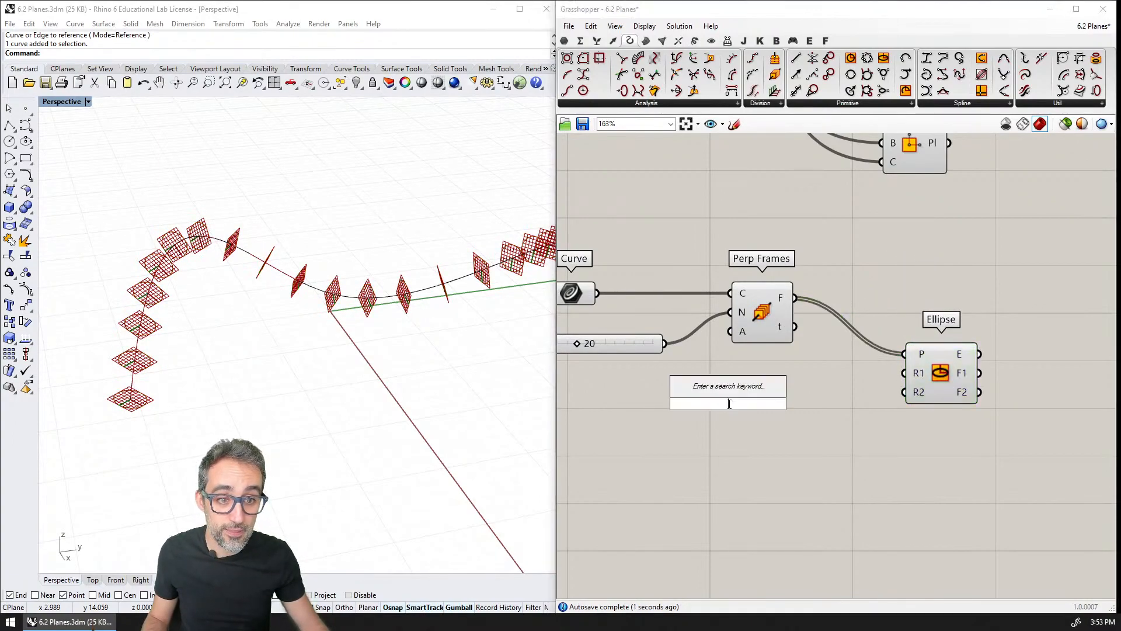
{"action": "type", "text": "10.000"}
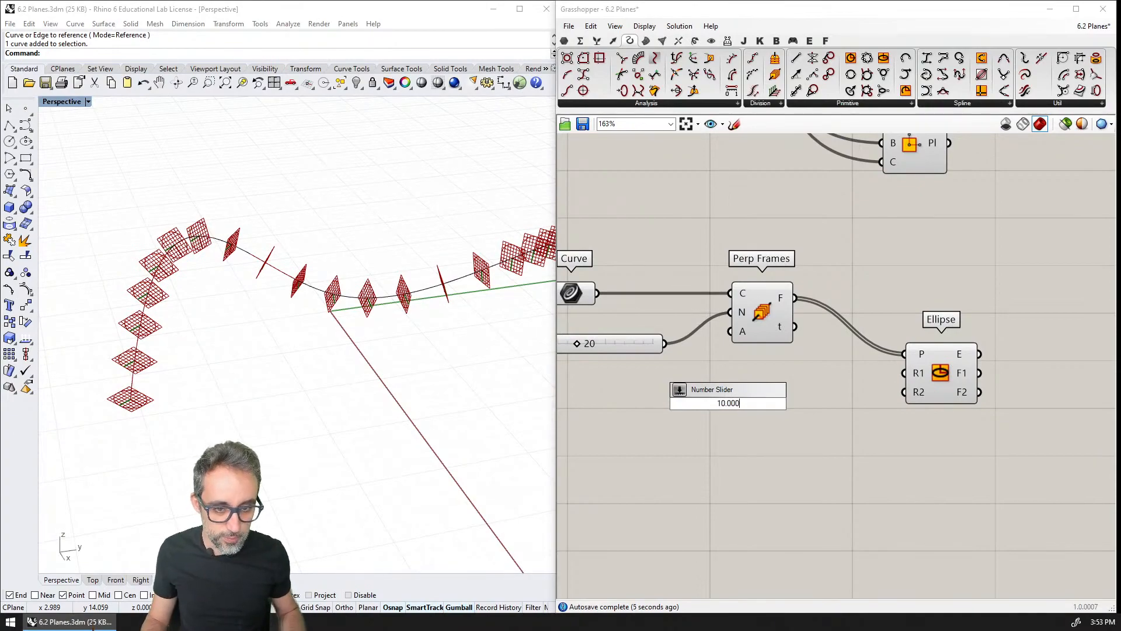
{"action": "key", "text": "Return"}
{"action": "scroll", "coordinate": [728, 404], "scroll_direction": "up", "scroll_amount": 1}
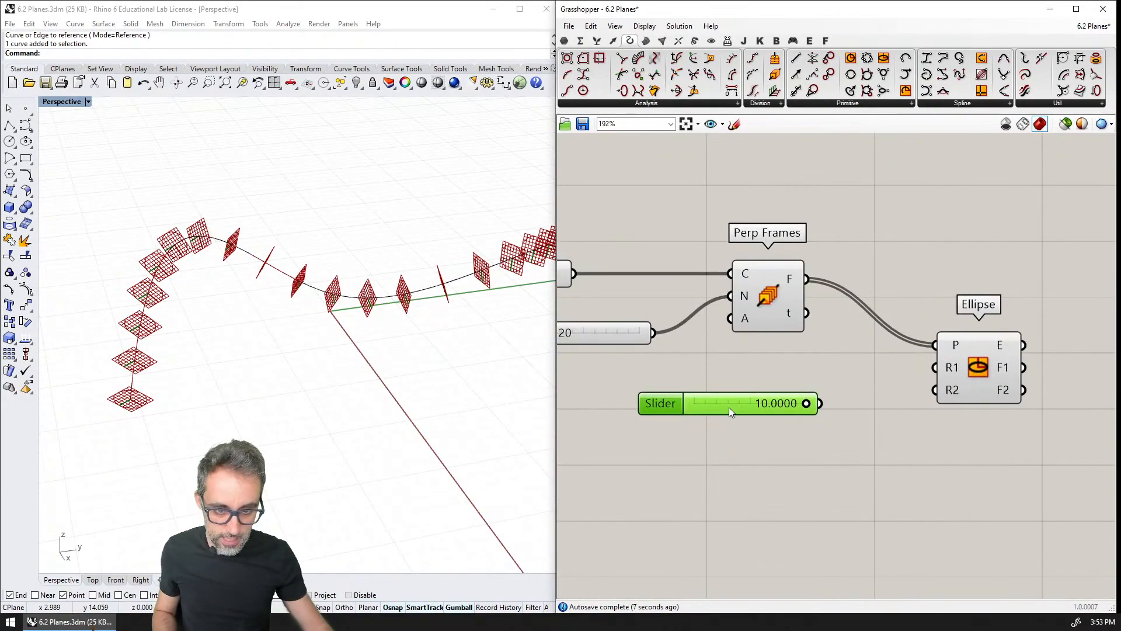
{"action": "left_click_drag", "start_coordinate": [729, 410], "coordinate": [727, 443], "text": "alt"}
{"action": "left_click_drag", "start_coordinate": [835, 403], "coordinate": [935, 367]}
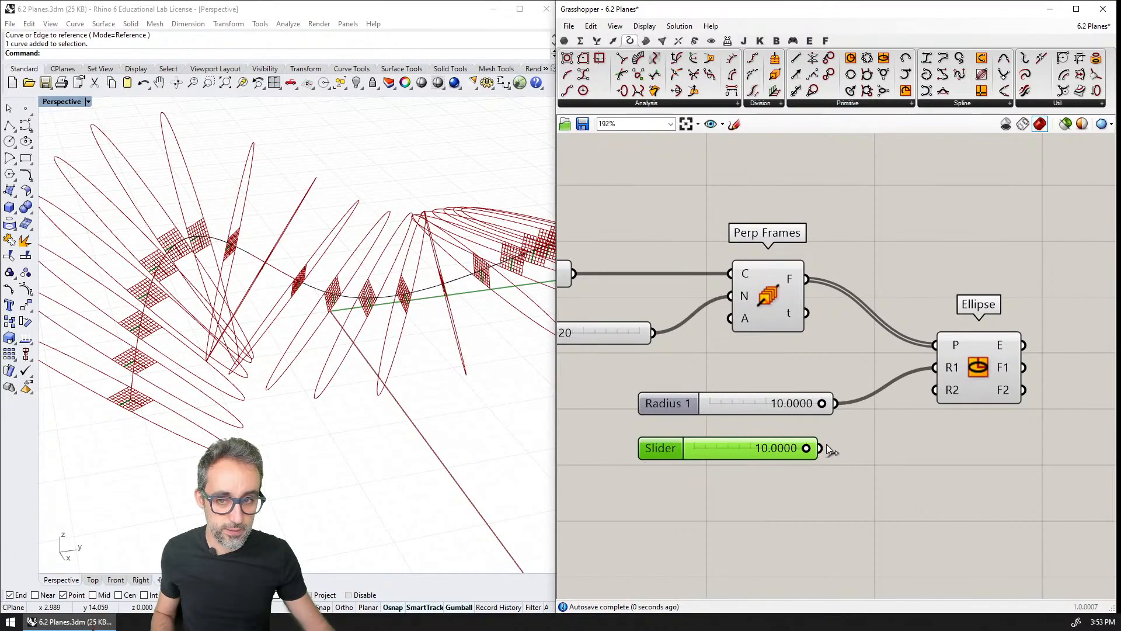
{"action": "left_click_drag", "start_coordinate": [821, 448], "coordinate": [935, 390]}
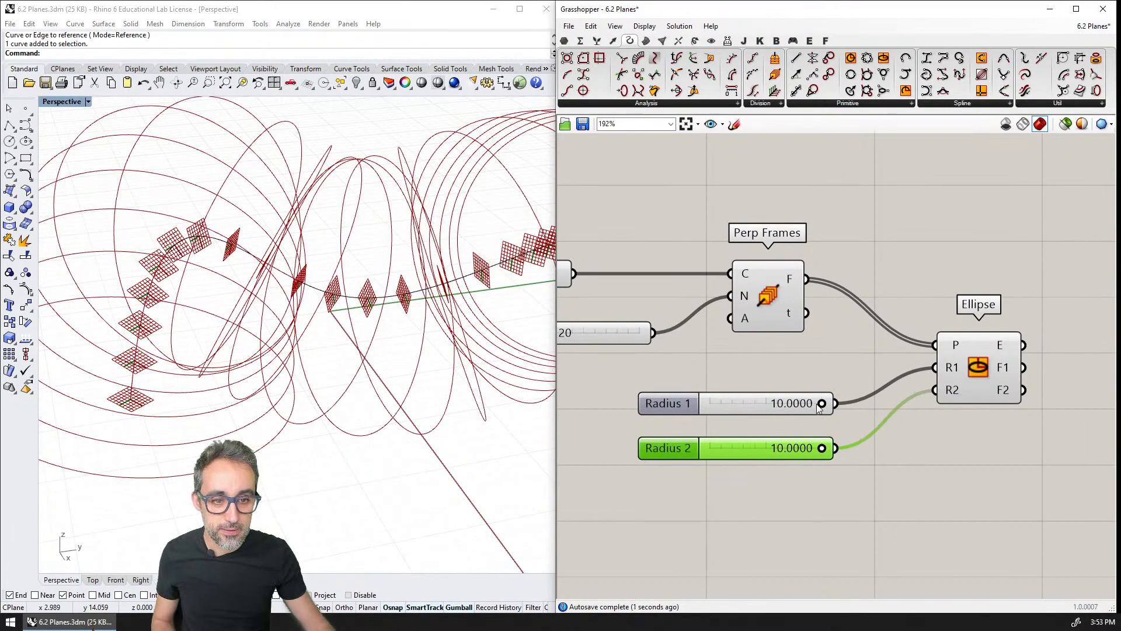
Step: Set Radius 1 to about 1.80 and Radius 2 to about 0.66, and hide the Perp Frames plane preview
{"action": "left_click_drag", "start_coordinate": [819, 407], "coordinate": [730, 403]}
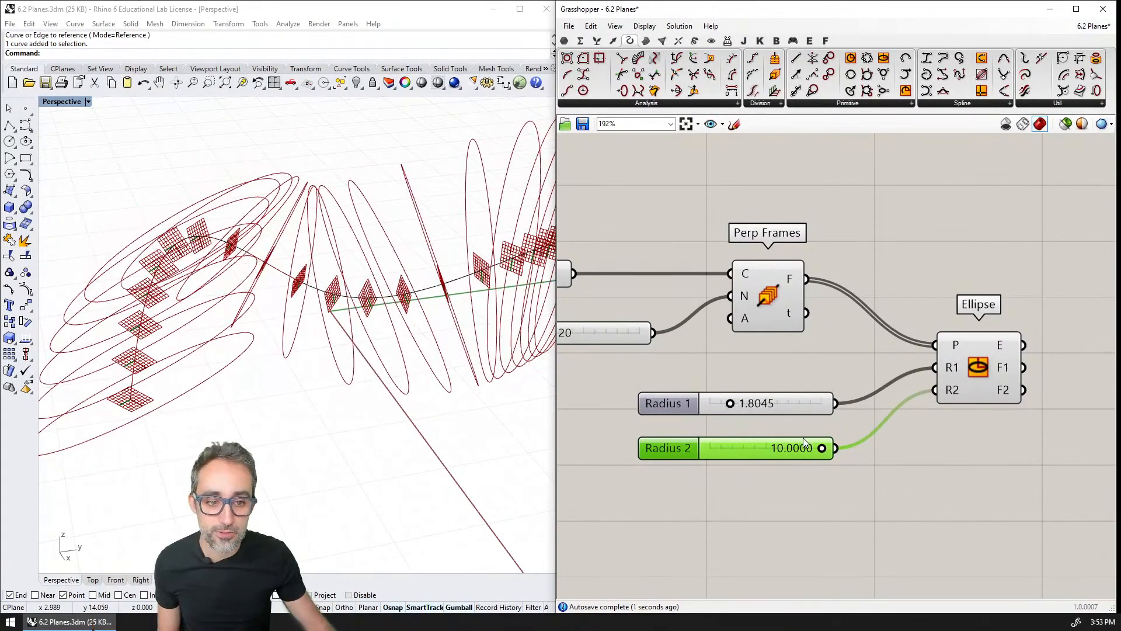
{"action": "left_click_drag", "start_coordinate": [822, 448], "coordinate": [717, 450]}
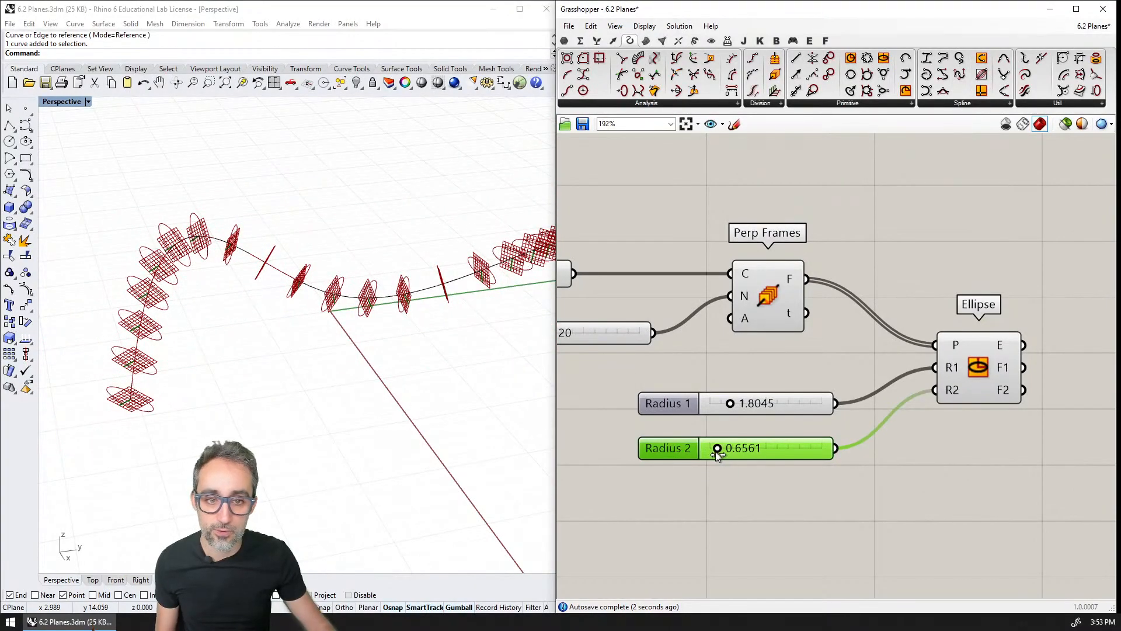
{"action": "left_click", "coordinate": [779, 306]}
{"action": "mouse_move", "coordinate": [432, 420]}
{"action": "right_mouse_down"}
{"action": "mouse_move", "coordinate": [421, 289]}
{"action": "mouse_move", "coordinate": [401, 306]}
{"action": "mouse_move", "coordinate": [445, 338]}
{"action": "mouse_move", "coordinate": [358, 306]}
{"action": "mouse_move", "coordinate": [450, 318]}
{"action": "mouse_move", "coordinate": [443, 353]}
{"action": "mouse_move", "coordinate": [326, 387]}
{"action": "mouse_move", "coordinate": [434, 374]}
{"action": "mouse_move", "coordinate": [275, 300]}
{"action": "mouse_move", "coordinate": [220, 290]}
{"action": "mouse_move", "coordinate": [303, 382]}
{"action": "mouse_move", "coordinate": [396, 431]}
{"action": "mouse_move", "coordinate": [410, 460]}
{"action": "mouse_move", "coordinate": [376, 420]}
{"action": "mouse_move", "coordinate": [380, 330]}
{"action": "mouse_move", "coordinate": [366, 320]}
{"action": "mouse_move", "coordinate": [383, 290]}
{"action": "mouse_move", "coordinate": [376, 317]}
{"action": "right_mouse_up"}
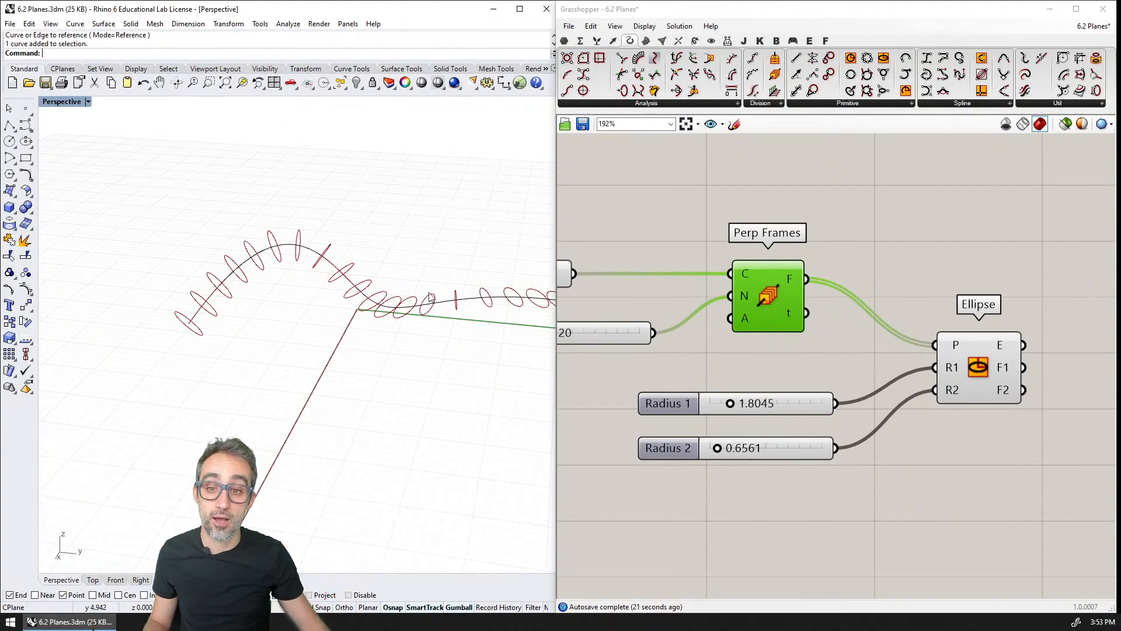
{"action": "right_click_drag", "start_coordinate": [376, 318], "coordinate": [426, 304]}
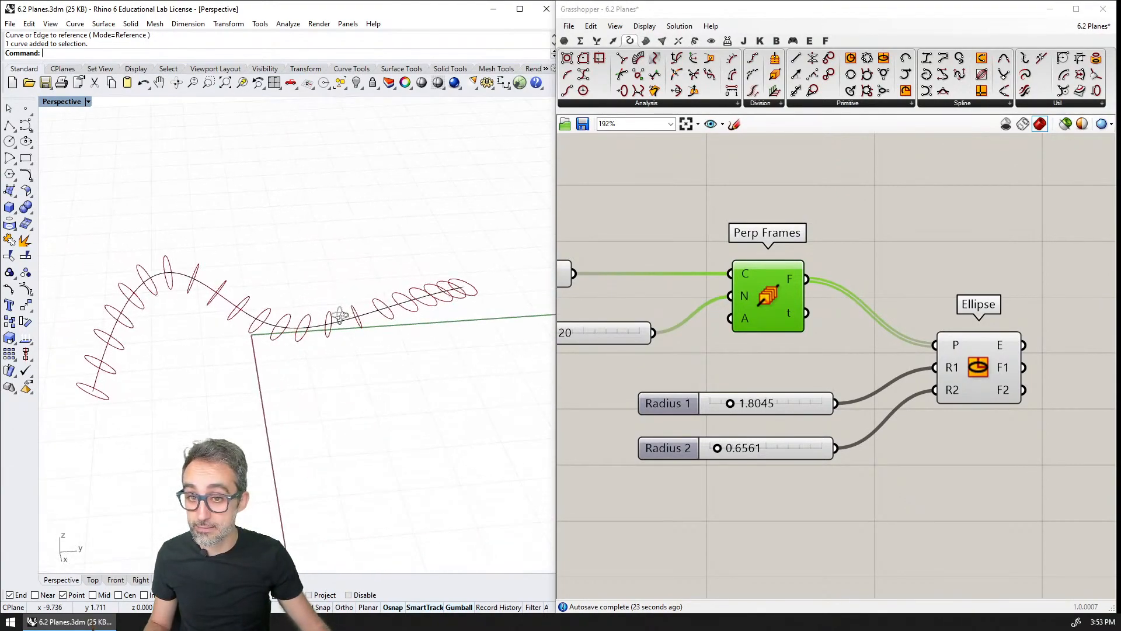
Step: Add a Loft component beside the Ellipse and connect the E output to its C input to skin the ellipses
{"action": "left_click", "coordinate": [645, 41]}
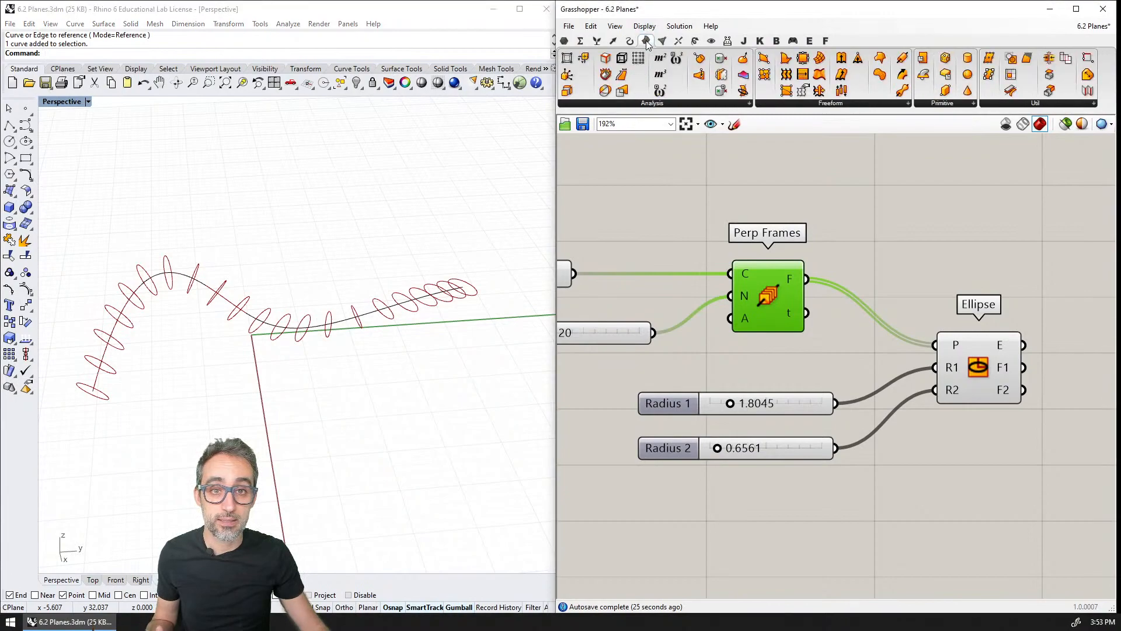
{"action": "left_click", "coordinate": [821, 105]}
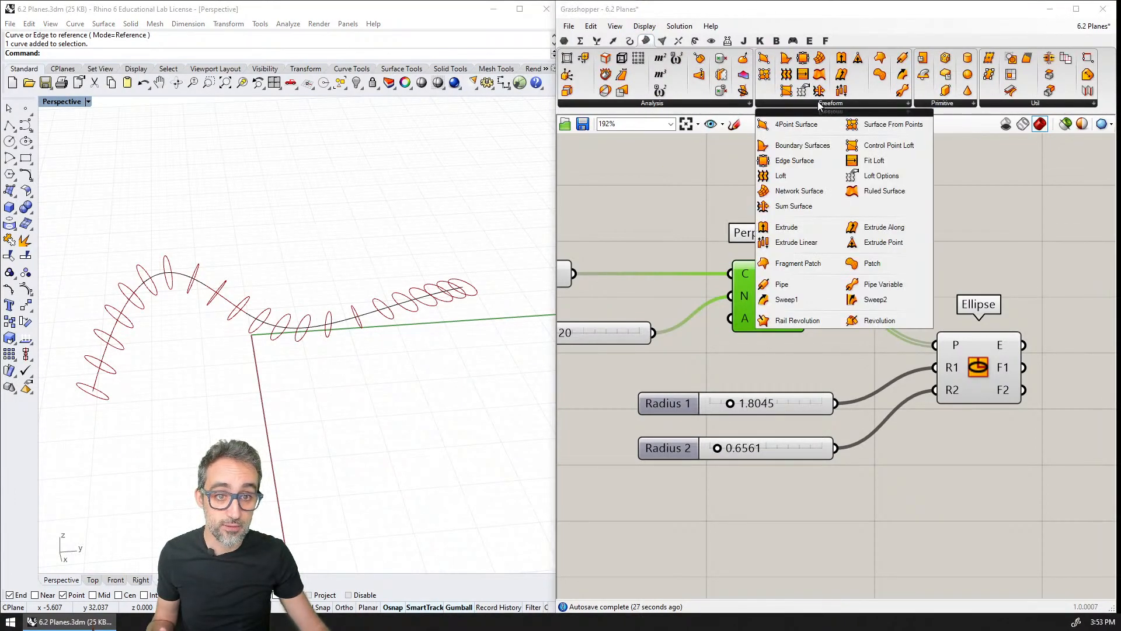
{"action": "left_click_drag", "start_coordinate": [787, 175], "coordinate": [986, 237]}
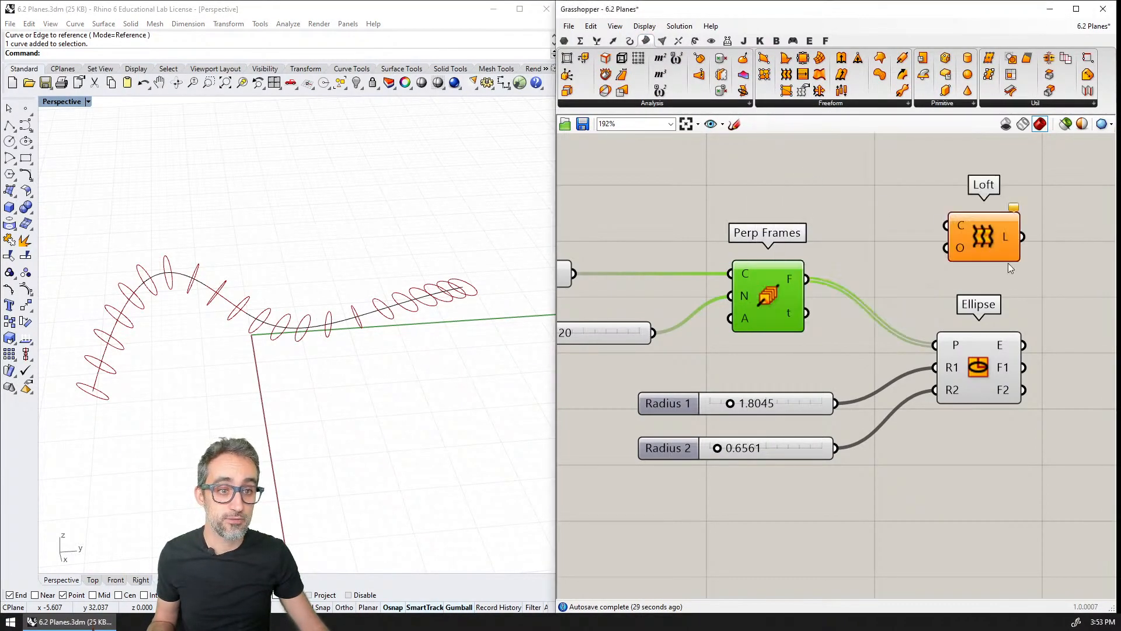
{"action": "right_click_drag", "start_coordinate": [1009, 266], "coordinate": [852, 252]}
{"action": "left_click_drag", "start_coordinate": [821, 226], "coordinate": [958, 343]}
{"action": "left_click_drag", "start_coordinate": [867, 331], "coordinate": [924, 331]}
{"action": "mouse_move", "coordinate": [423, 352]}
{"action": "right_mouse_down"}
{"action": "mouse_move", "coordinate": [329, 252]}
{"action": "mouse_move", "coordinate": [271, 333]}
{"action": "mouse_move", "coordinate": [213, 350]}
{"action": "mouse_move", "coordinate": [266, 390]}
{"action": "mouse_move", "coordinate": [305, 376]}
{"action": "mouse_move", "coordinate": [282, 346]}
{"action": "mouse_move", "coordinate": [372, 422]}
{"action": "mouse_move", "coordinate": [317, 378]}
{"action": "mouse_move", "coordinate": [411, 290]}
{"action": "mouse_move", "coordinate": [451, 293]}
{"action": "mouse_move", "coordinate": [213, 318]}
{"action": "mouse_move", "coordinate": [257, 315]}
{"action": "mouse_move", "coordinate": [299, 370]}
{"action": "mouse_move", "coordinate": [430, 343]}
{"action": "mouse_move", "coordinate": [412, 330]}
{"action": "mouse_move", "coordinate": [432, 333]}
{"action": "mouse_move", "coordinate": [388, 340]}
{"action": "right_mouse_up"}
Step: Highlight the Perp Frames planes along the lofted tube to examine how they are oriented on the curve
{"action": "left_click", "coordinate": [613, 286]}
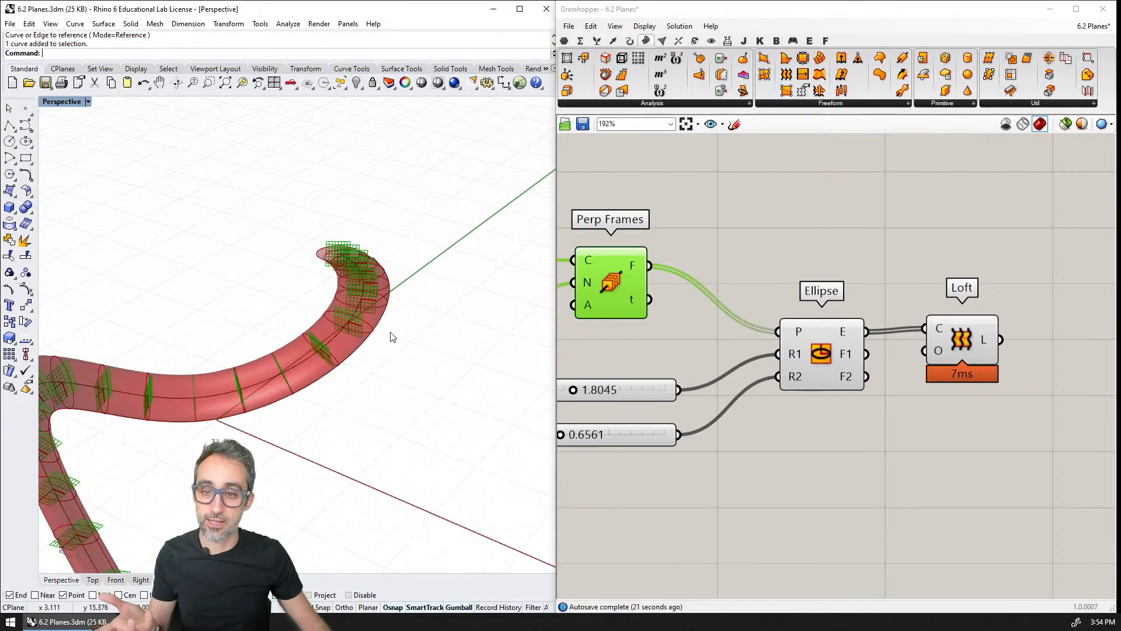
{"action": "left_click", "coordinate": [612, 287]}
{"action": "key", "text": "ctrl+w"}
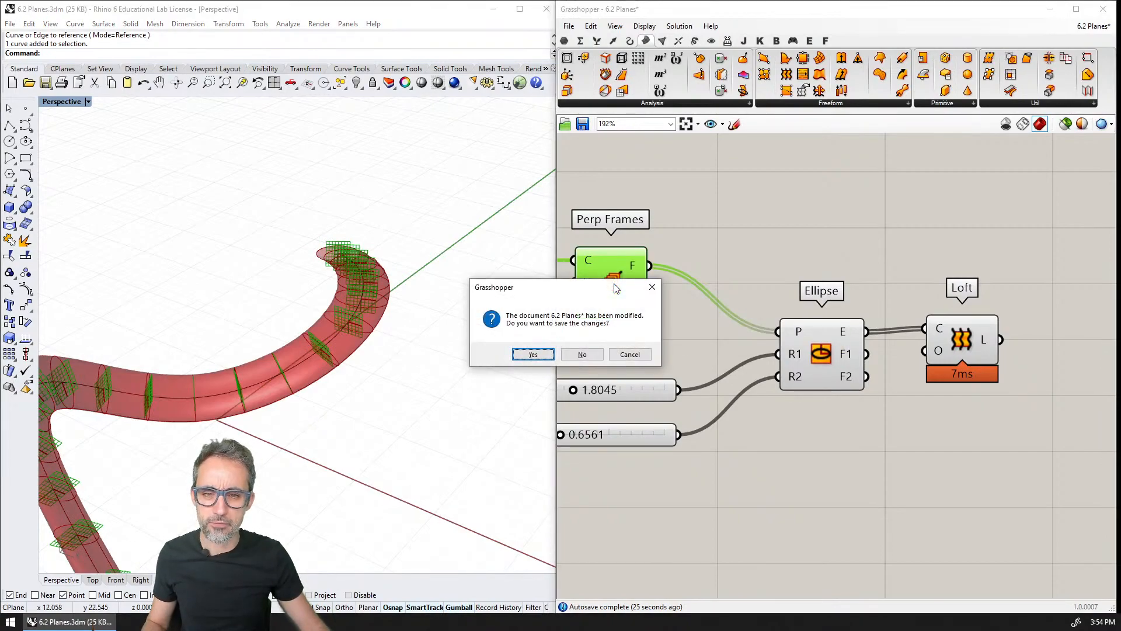
{"action": "key", "text": "Escape"}
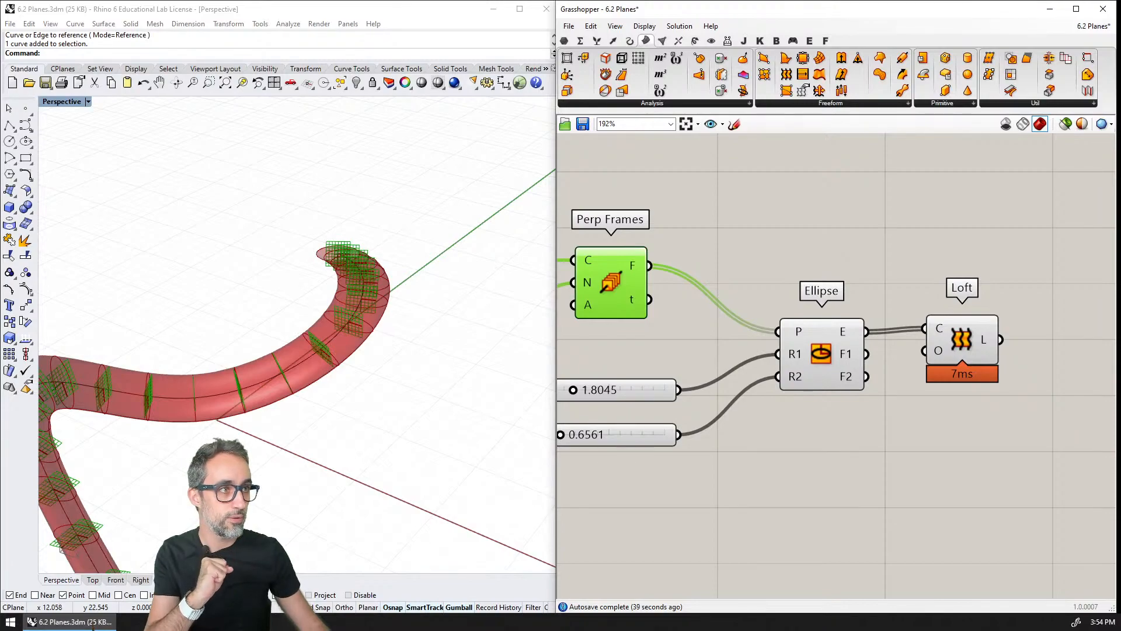
{"action": "left_click", "coordinate": [93, 623]}
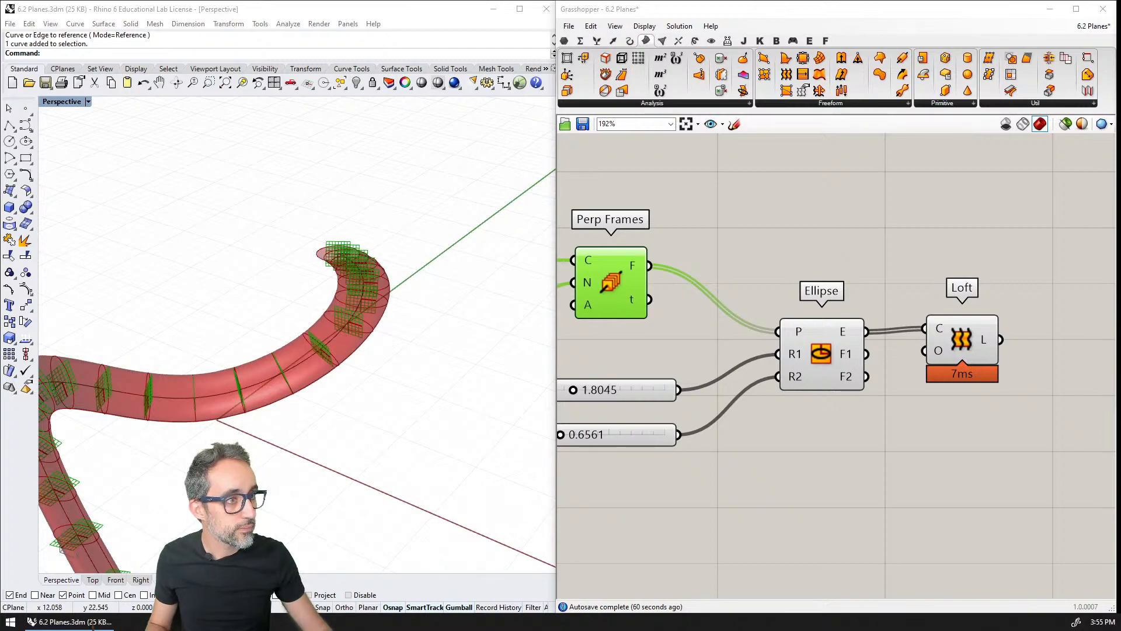
{"action": "left_click", "coordinate": [899, 261]}
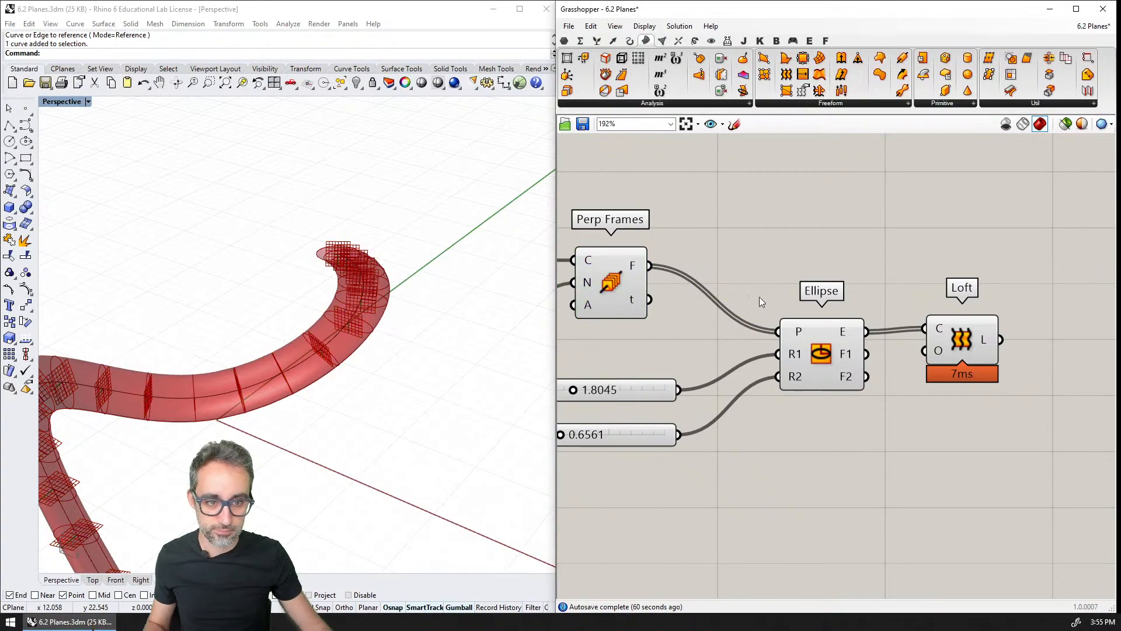
{"action": "left_click", "coordinate": [616, 287]}
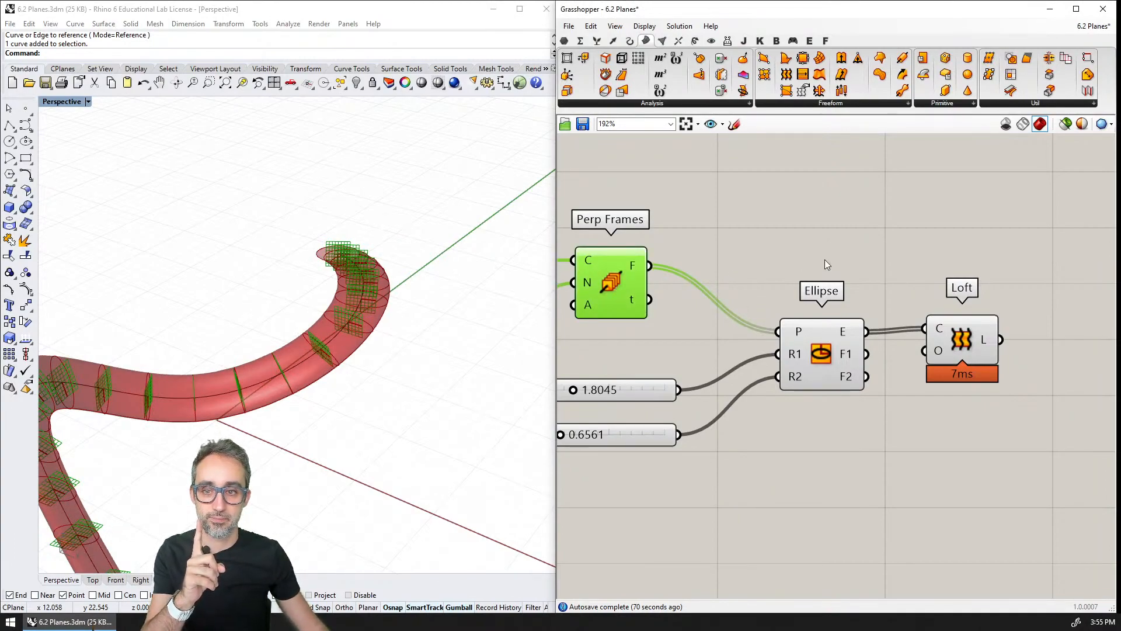
Step: Switch to Firefox, search the web for "osculating planes" and open the Wikipedia article Osculating plane at a readable size
{"action": "left_click", "coordinate": [93, 626]}
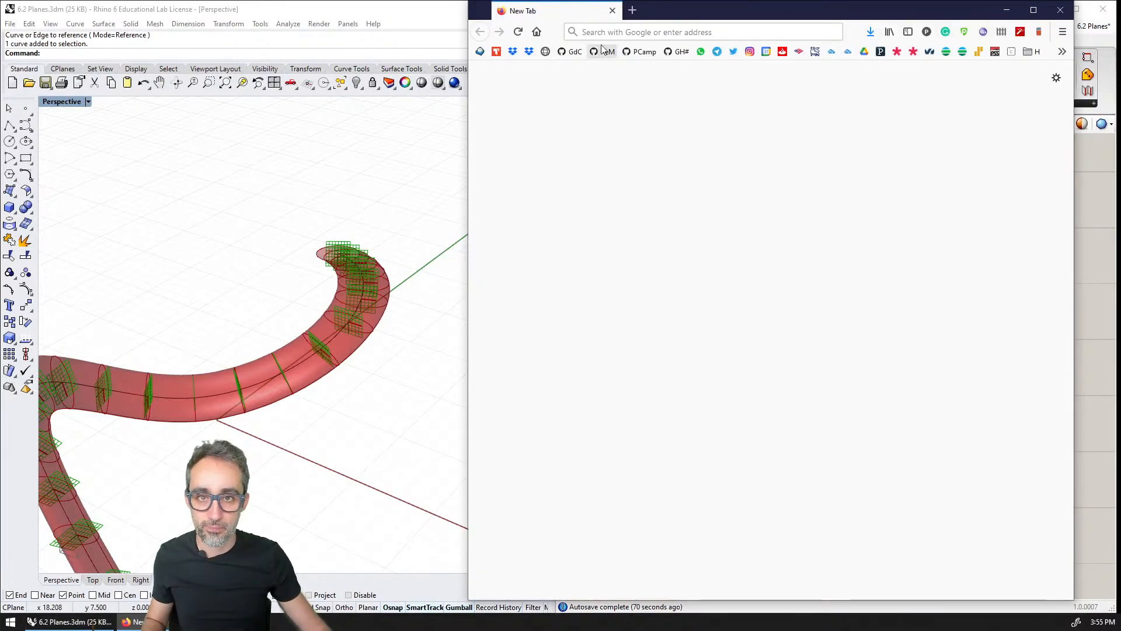
{"action": "left_click", "coordinate": [612, 33]}
{"action": "type", "text": "os"}
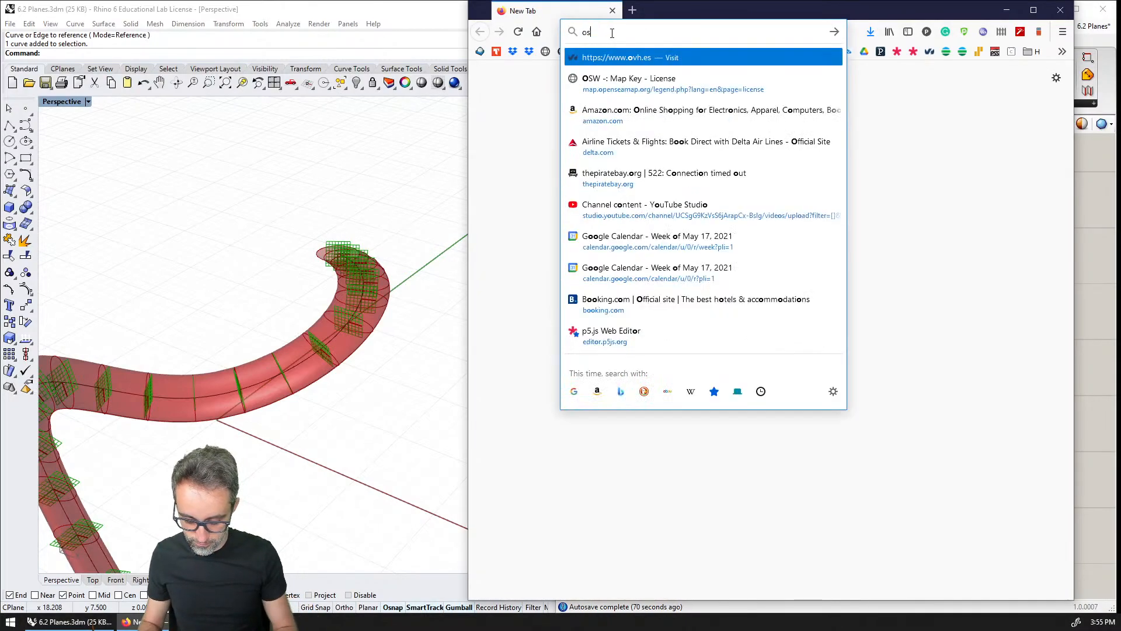
{"action": "type", "text": "culating planes"}
{"action": "key", "text": "Return"}
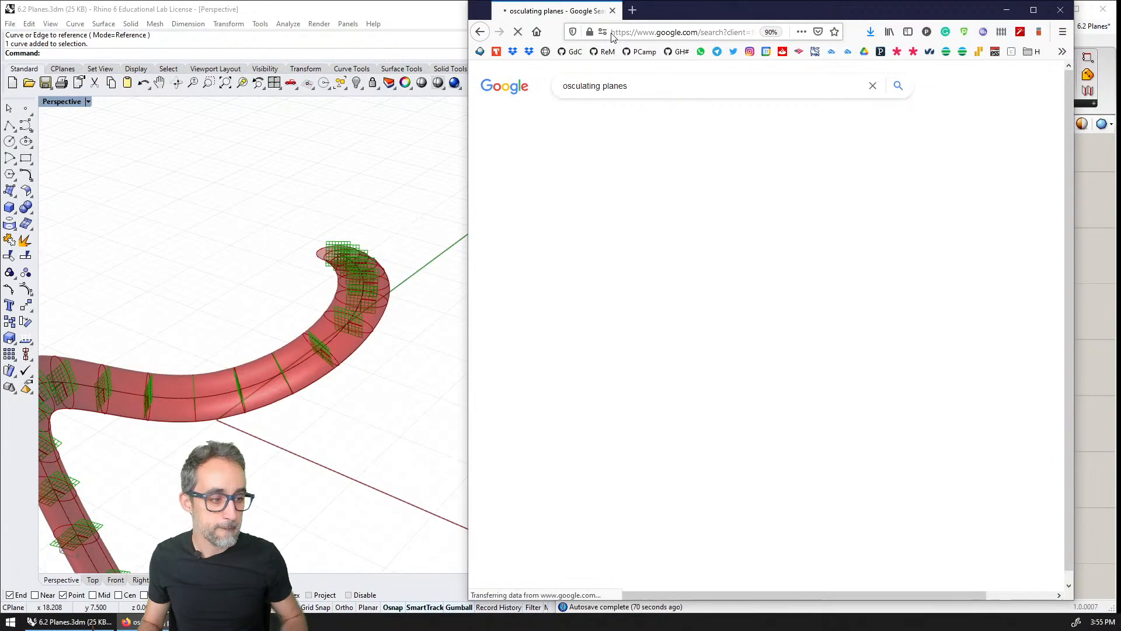
{"action": "key", "text": "super+Up"}
{"action": "left_click", "coordinate": [155, 175]}
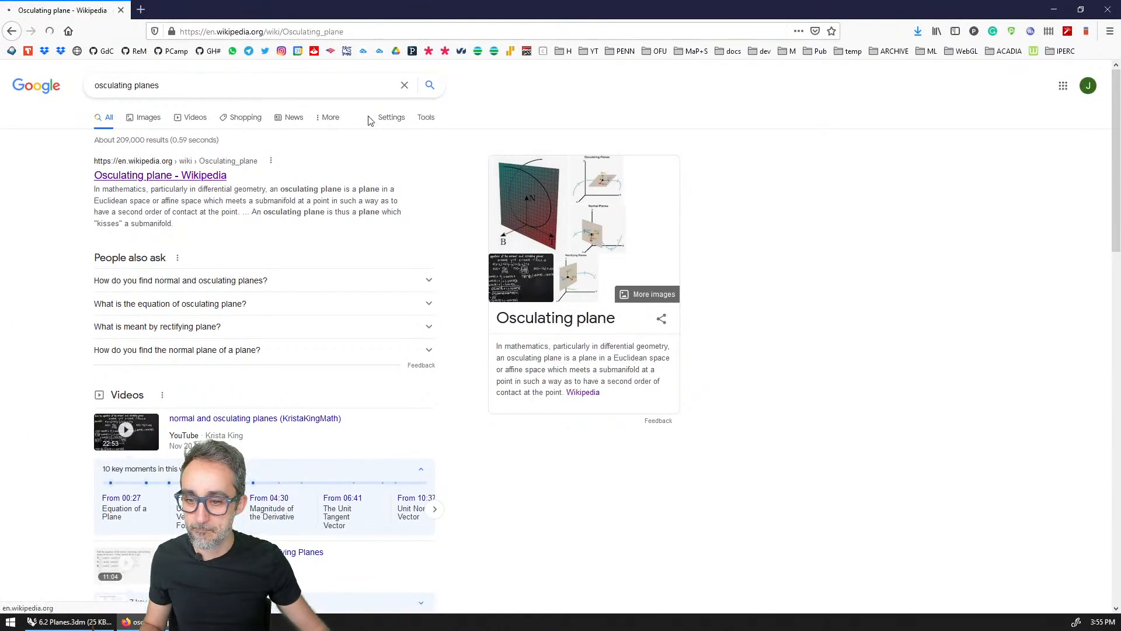
{"action": "scroll", "coordinate": [565, 287], "scroll_direction": "up", "scroll_amount": 3, "text": "ctrl"}
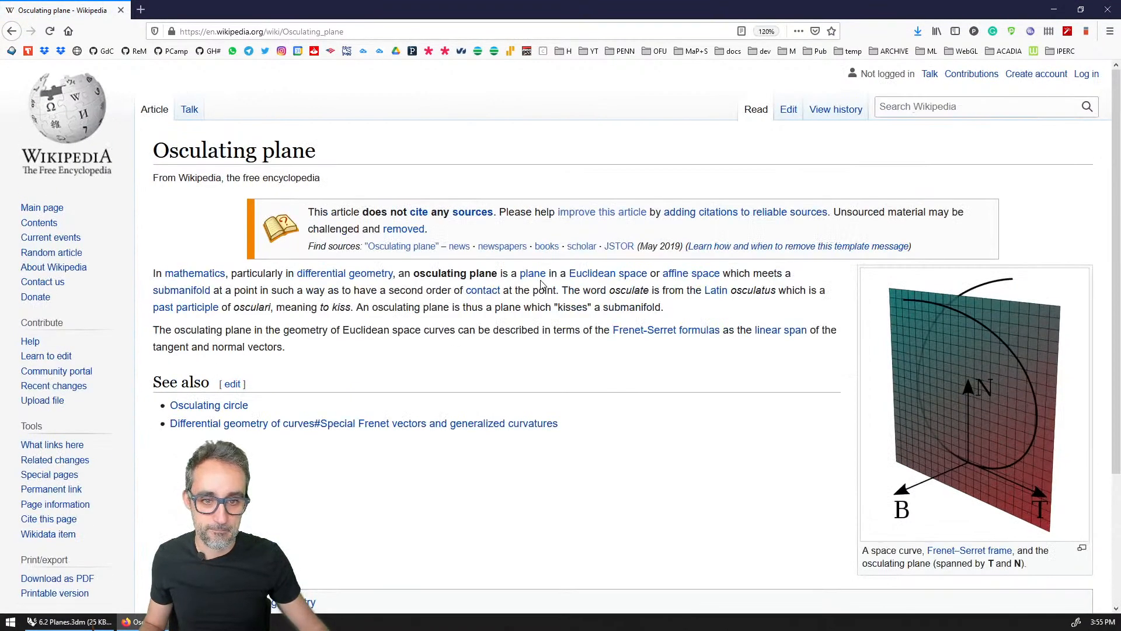
{"action": "scroll", "coordinate": [540, 284], "scroll_direction": "down", "scroll_amount": 1, "text": "ctrl"}
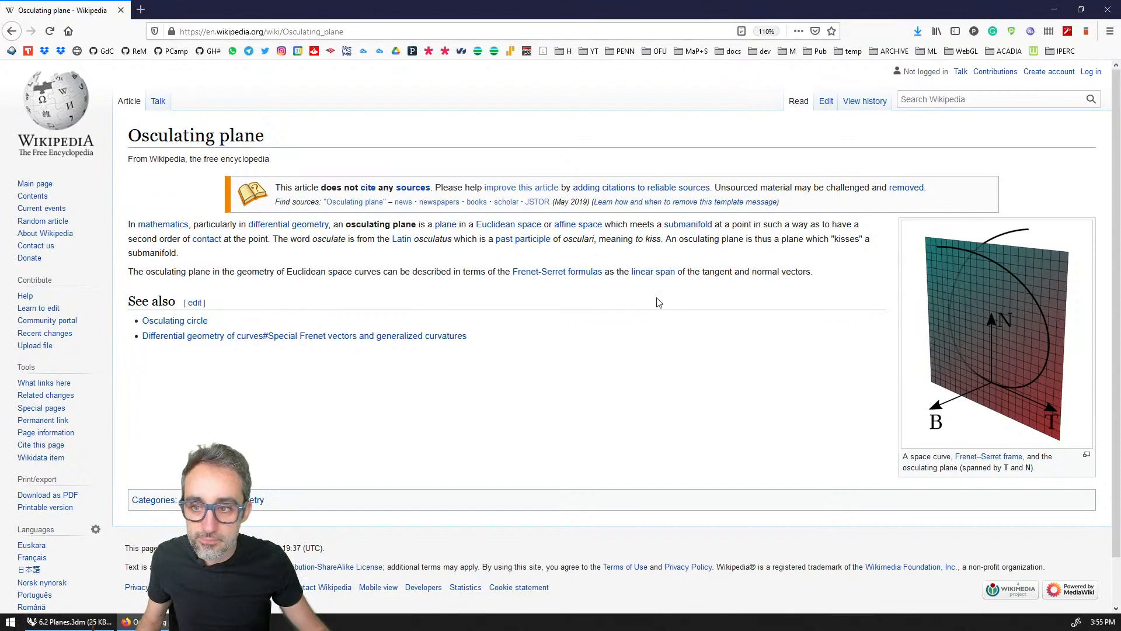
Step: Open the related Osculating circle article in a separate tab, read it, close it and return to Grasshopper
{"action": "middle_click", "coordinate": [198, 321]}
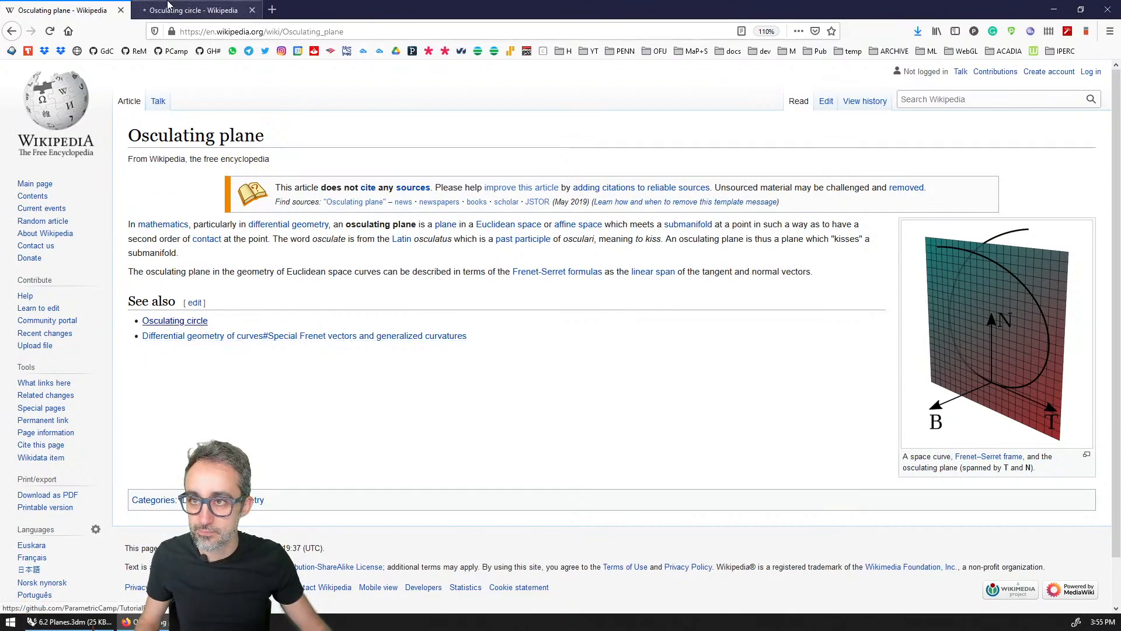
{"action": "left_click", "coordinate": [173, 11]}
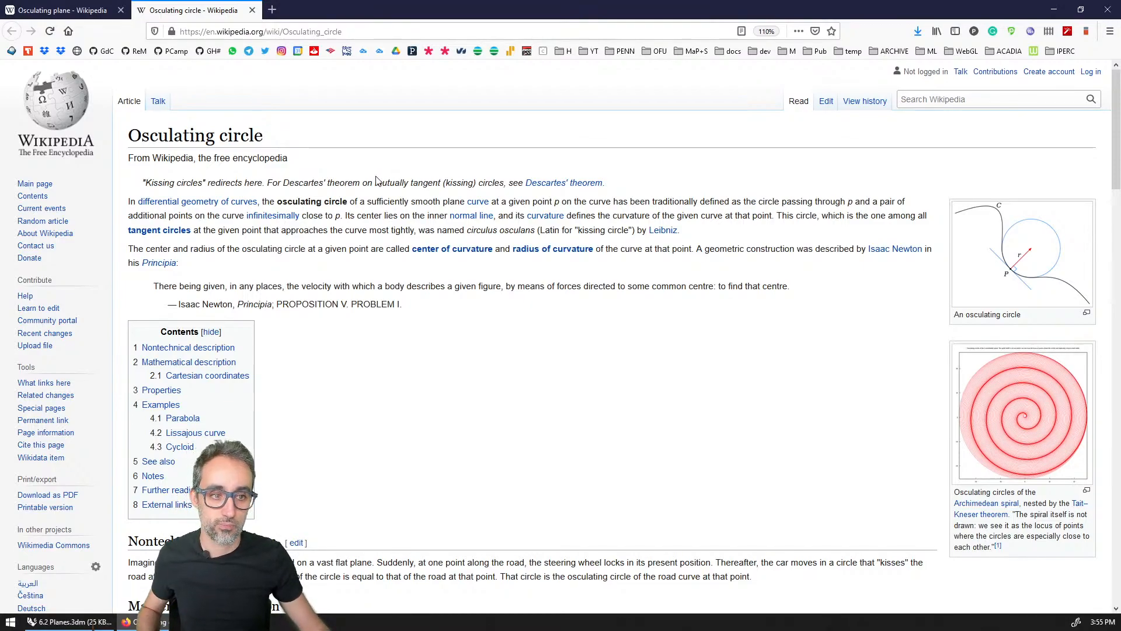
{"action": "key", "text": "ctrl+w"}
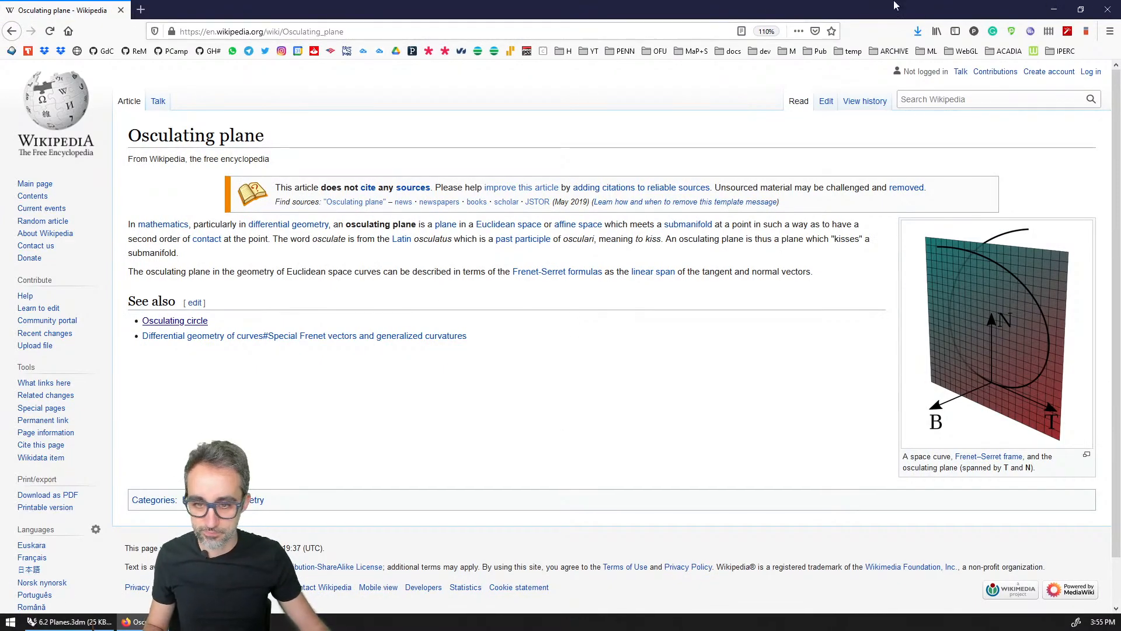
{"action": "left_click", "coordinate": [1062, 7]}
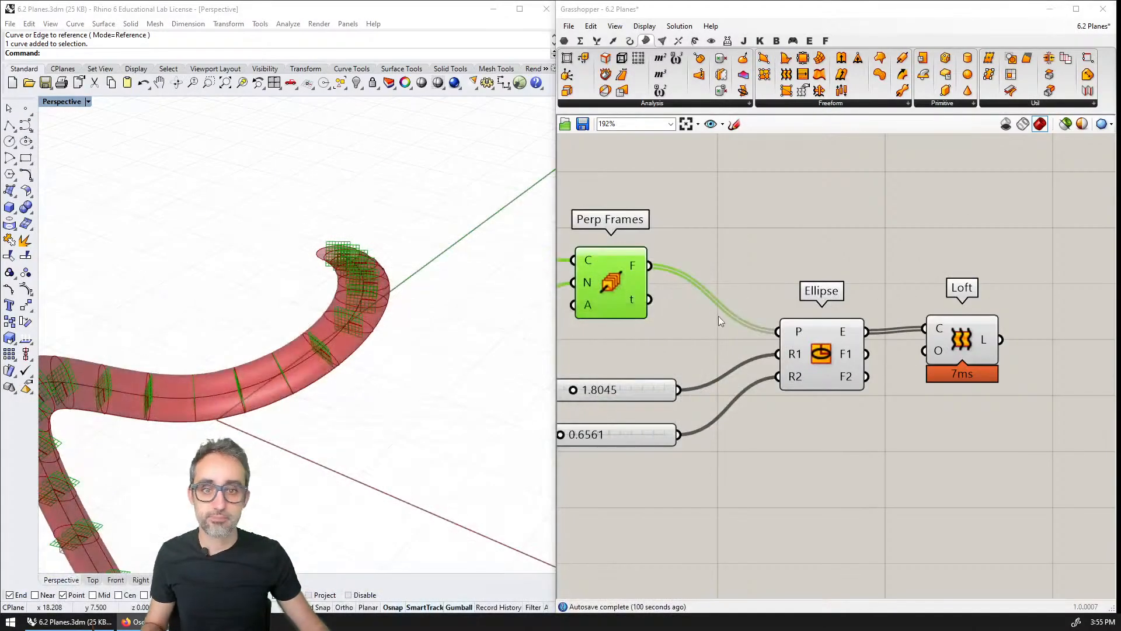
{"action": "left_click", "coordinate": [777, 231]}
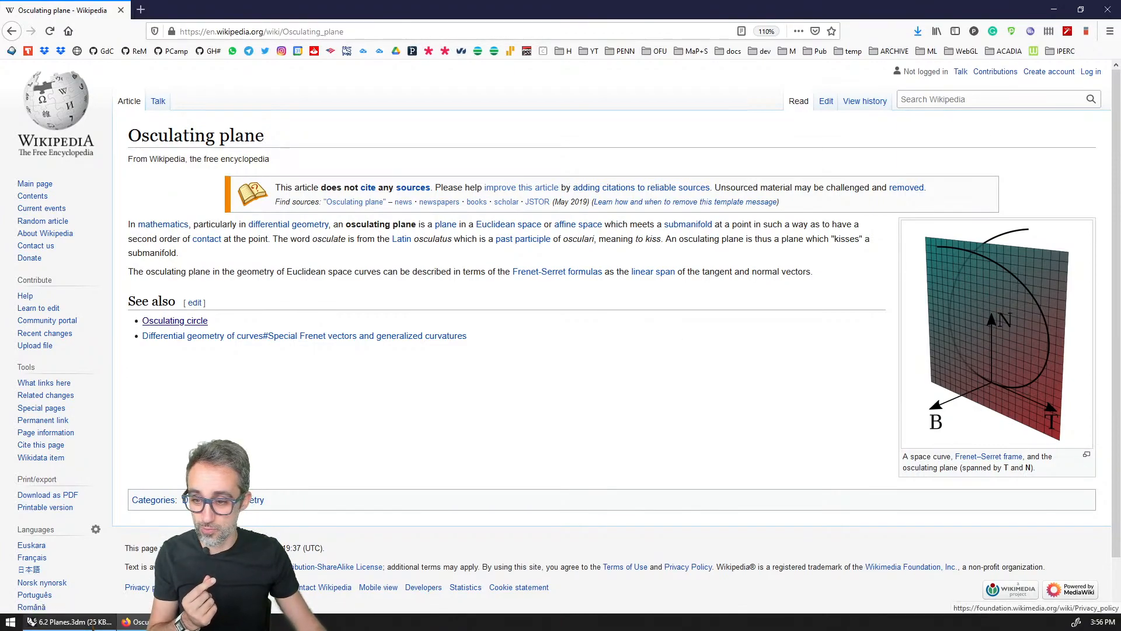
{"action": "key", "text": "alt+Tab"}
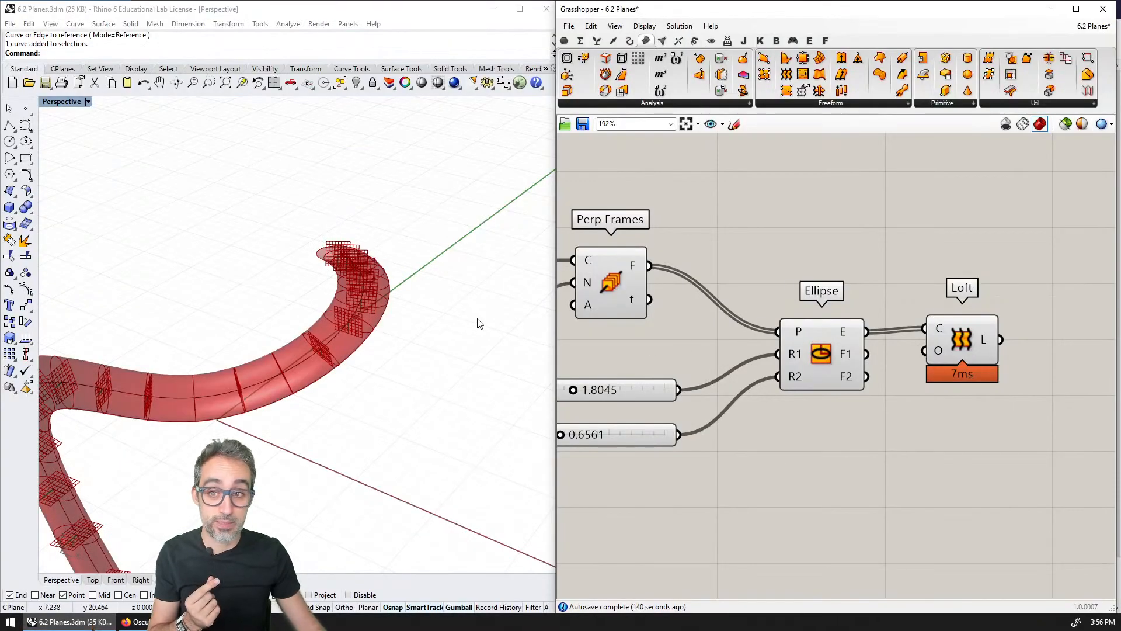
Step: Examine the perpendicular frames along the lofted tube, and hide the plane preview of the Perp Frames component
{"action": "mouse_move", "coordinate": [368, 354]}
{"action": "right_mouse_down"}
{"action": "mouse_move", "coordinate": [393, 326]}
{"action": "mouse_move", "coordinate": [453, 315]}
{"action": "mouse_move", "coordinate": [451, 348]}
{"action": "mouse_move", "coordinate": [353, 357]}
{"action": "right_mouse_up"}
{"action": "scroll", "coordinate": [352, 358], "scroll_direction": "up", "scroll_amount": 3}
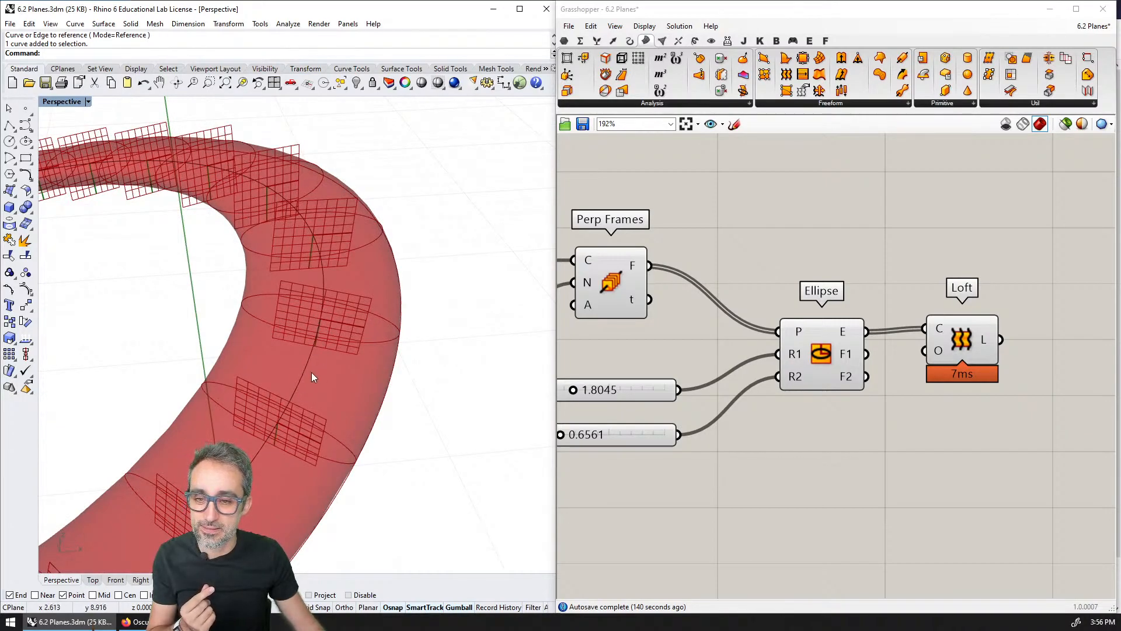
{"action": "right_click_drag", "start_coordinate": [338, 317], "coordinate": [295, 334]}
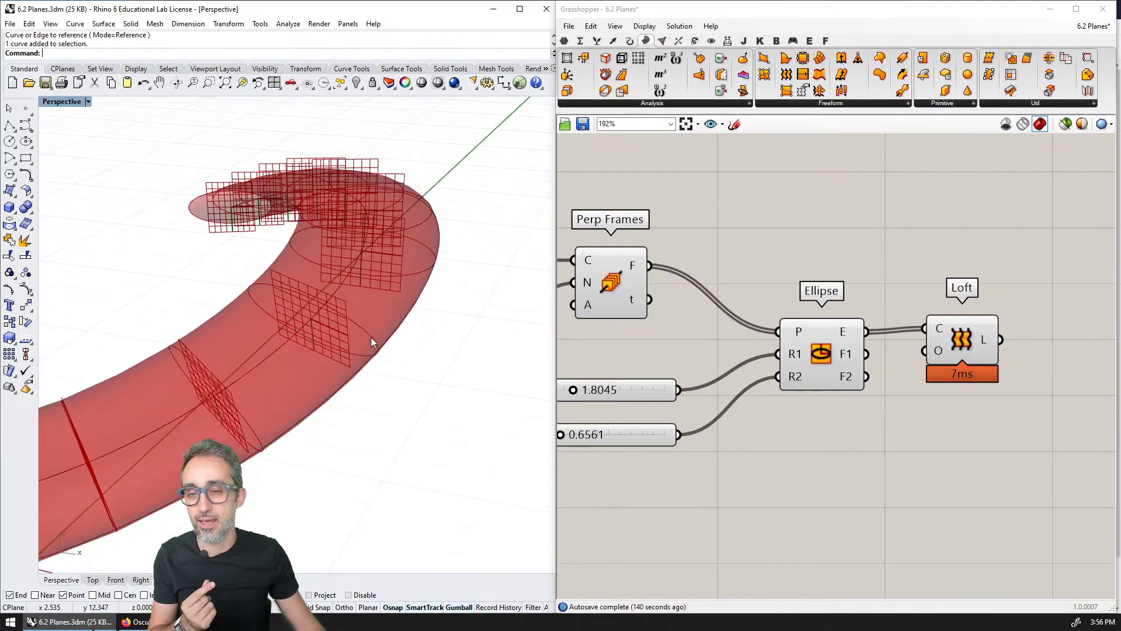
{"action": "scroll", "coordinate": [328, 322], "scroll_direction": "down", "scroll_amount": 3}
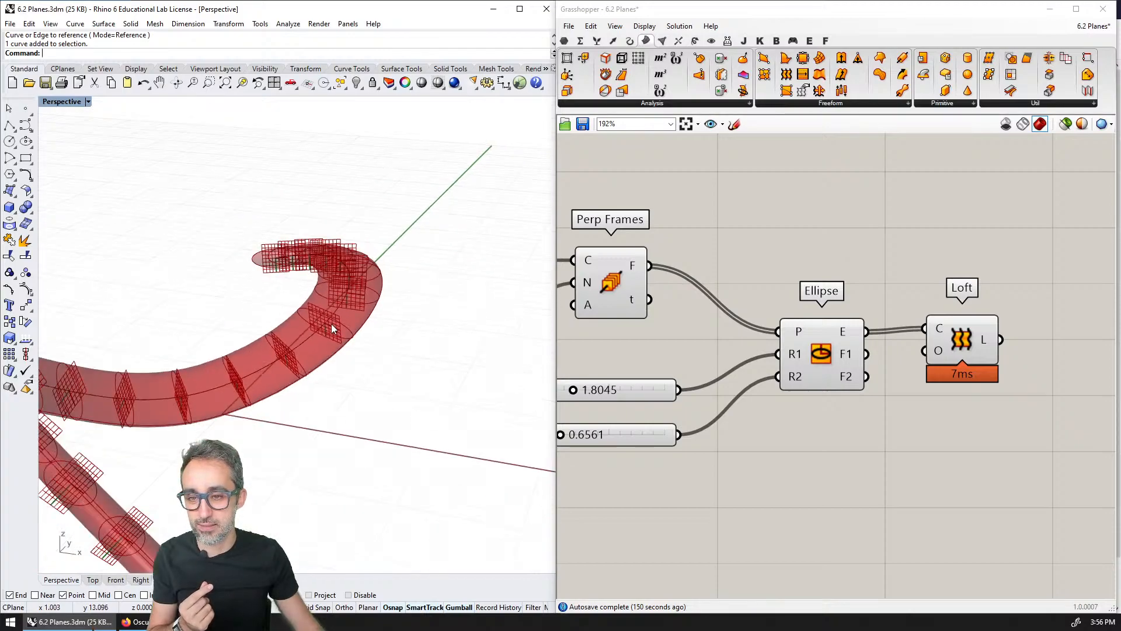
{"action": "right_click_drag", "start_coordinate": [333, 330], "coordinate": [329, 367]}
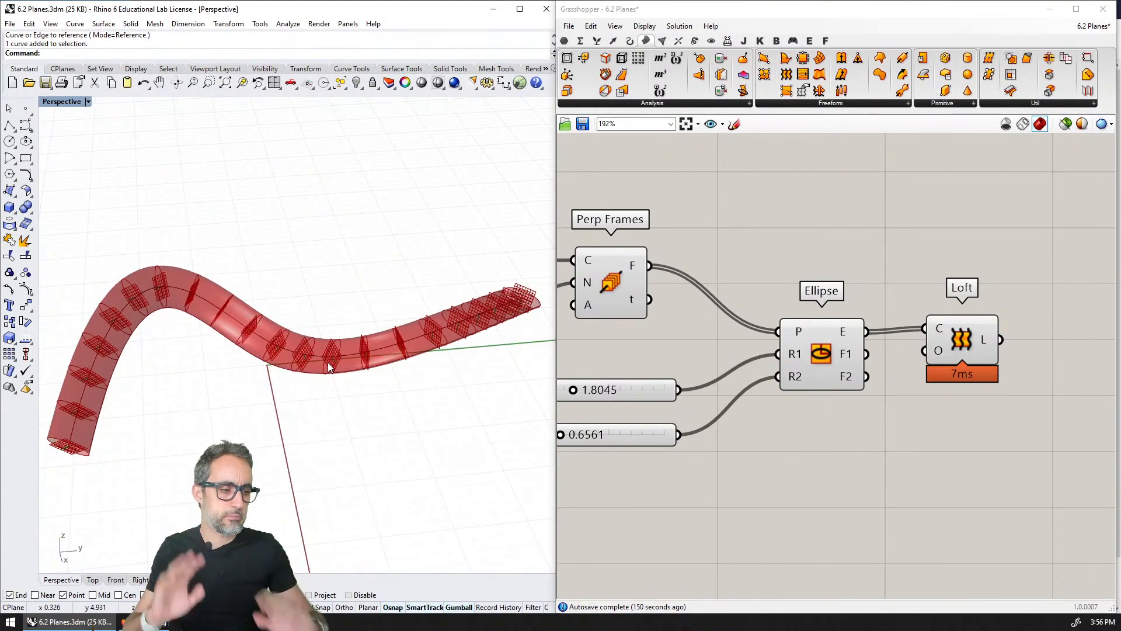
{"action": "scroll", "coordinate": [617, 312], "scroll_direction": "down", "scroll_amount": 3}
{"action": "right_click_drag", "start_coordinate": [672, 296], "coordinate": [792, 314]}
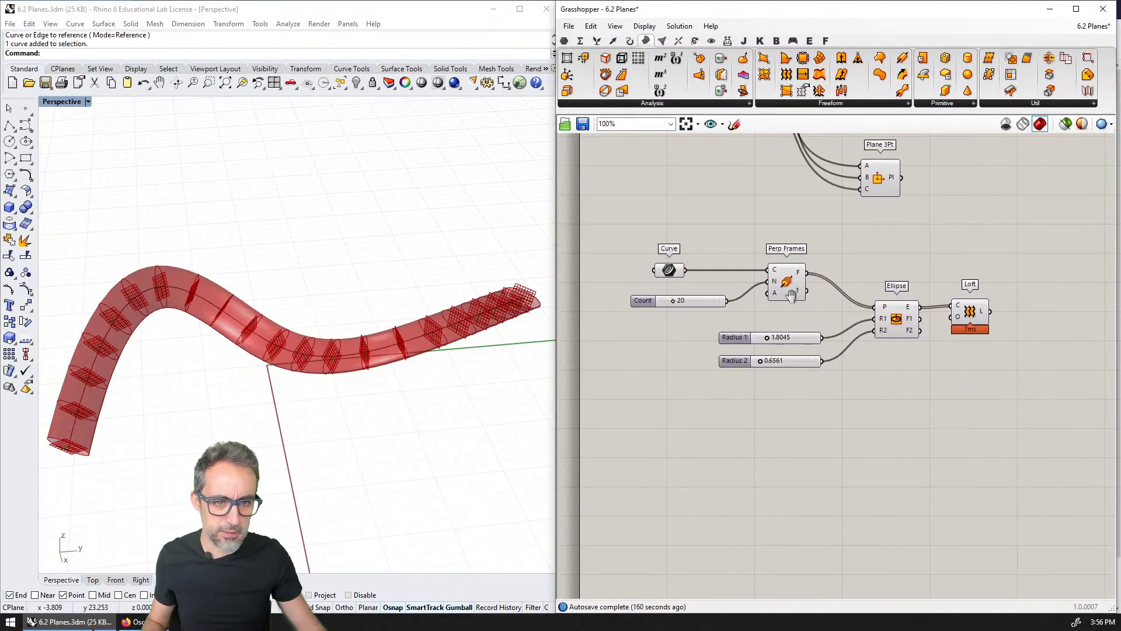
{"action": "scroll", "coordinate": [794, 292], "scroll_direction": "up", "scroll_amount": 1}
{"action": "left_click", "coordinate": [1057, 315]}
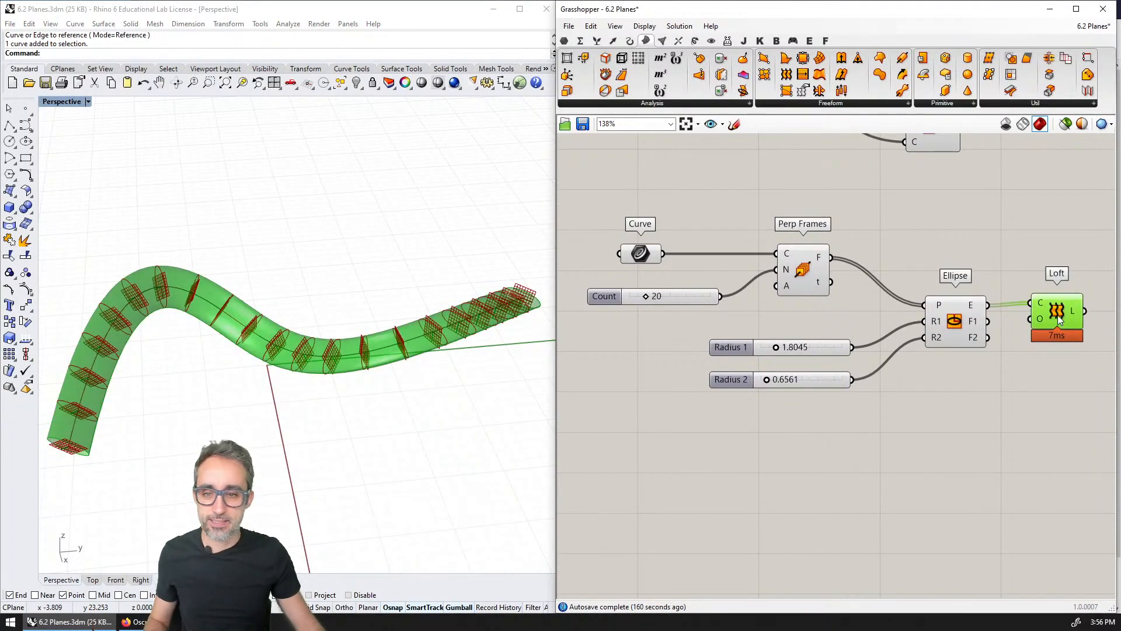
{"action": "left_click", "coordinate": [816, 272]}
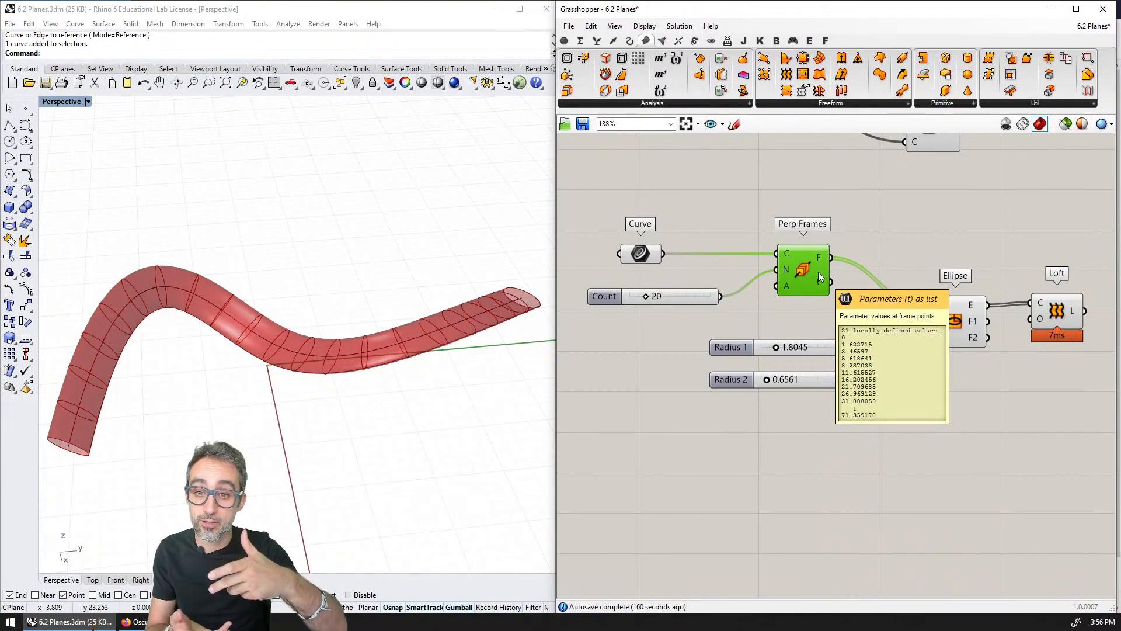
Step: Move the referenced curve with its lofted tube well away from the origin, freeing space in the Rhino model
{"action": "left_click", "coordinate": [1057, 316]}
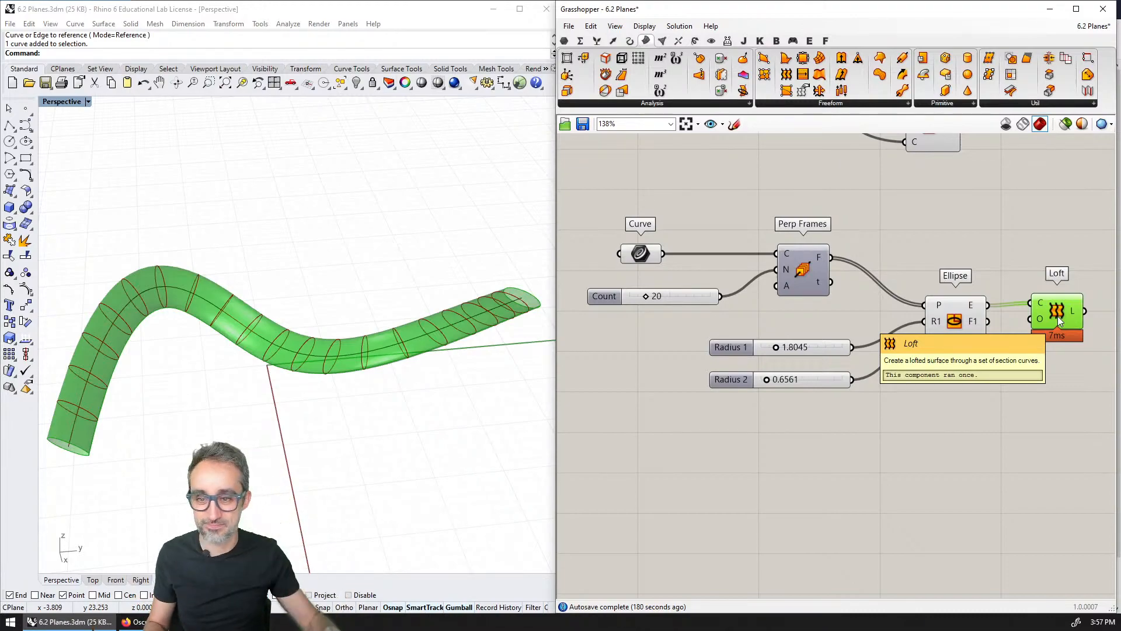
{"action": "scroll", "coordinate": [418, 300], "scroll_direction": "down", "scroll_amount": 8}
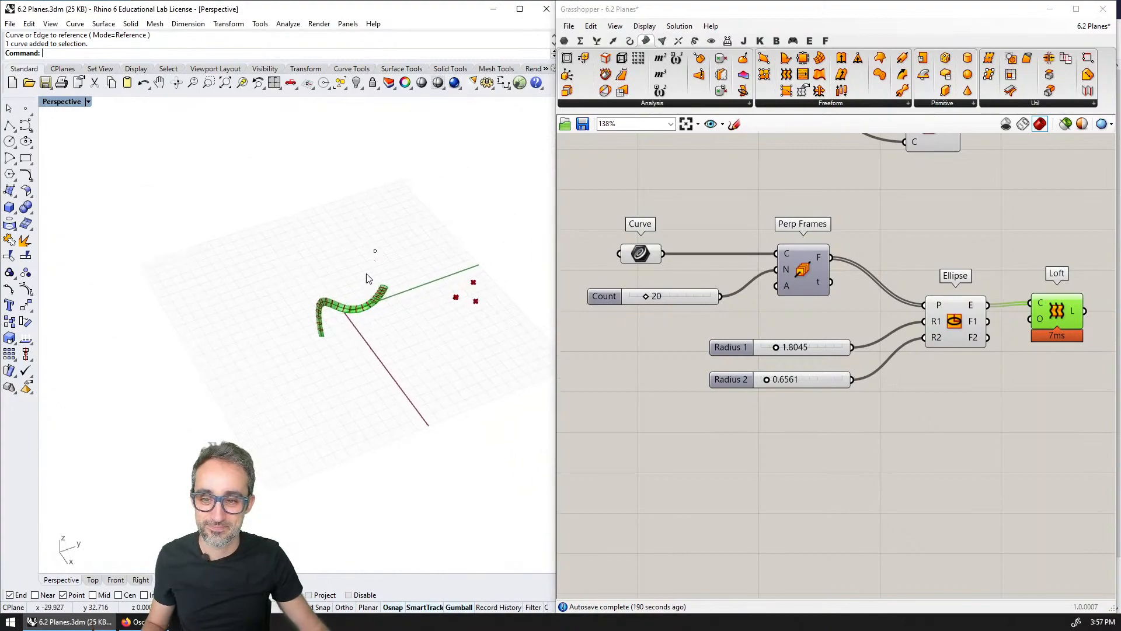
{"action": "left_click", "coordinate": [364, 307]}
{"action": "left_click_drag", "start_coordinate": [395, 316], "coordinate": [255, 281]}
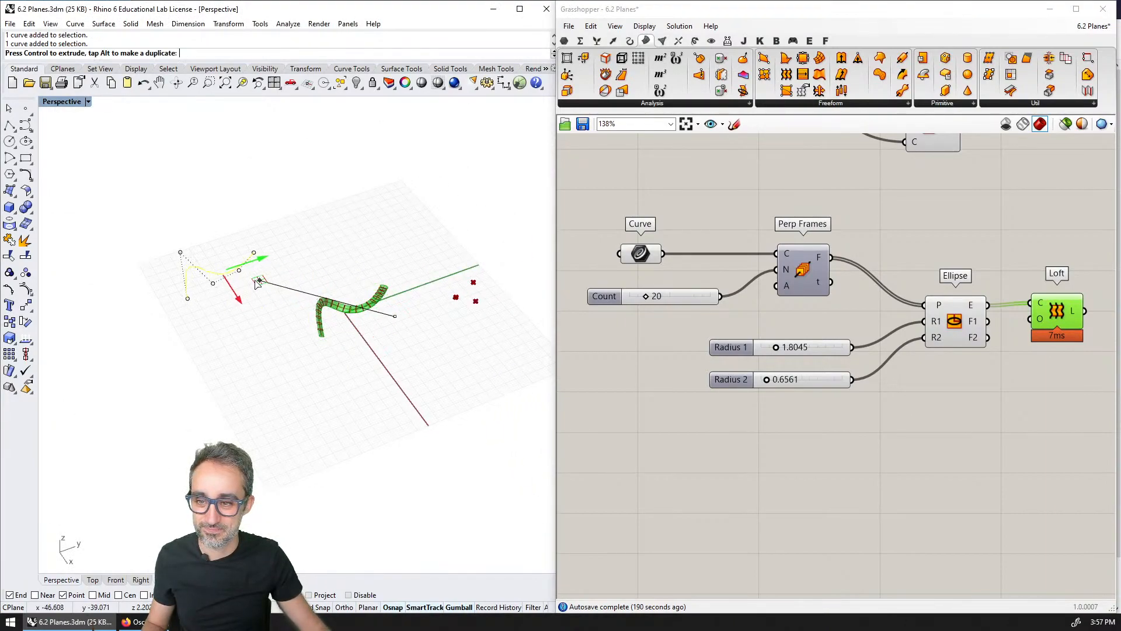
{"action": "scroll", "coordinate": [369, 305], "scroll_direction": "up", "scroll_amount": 5}
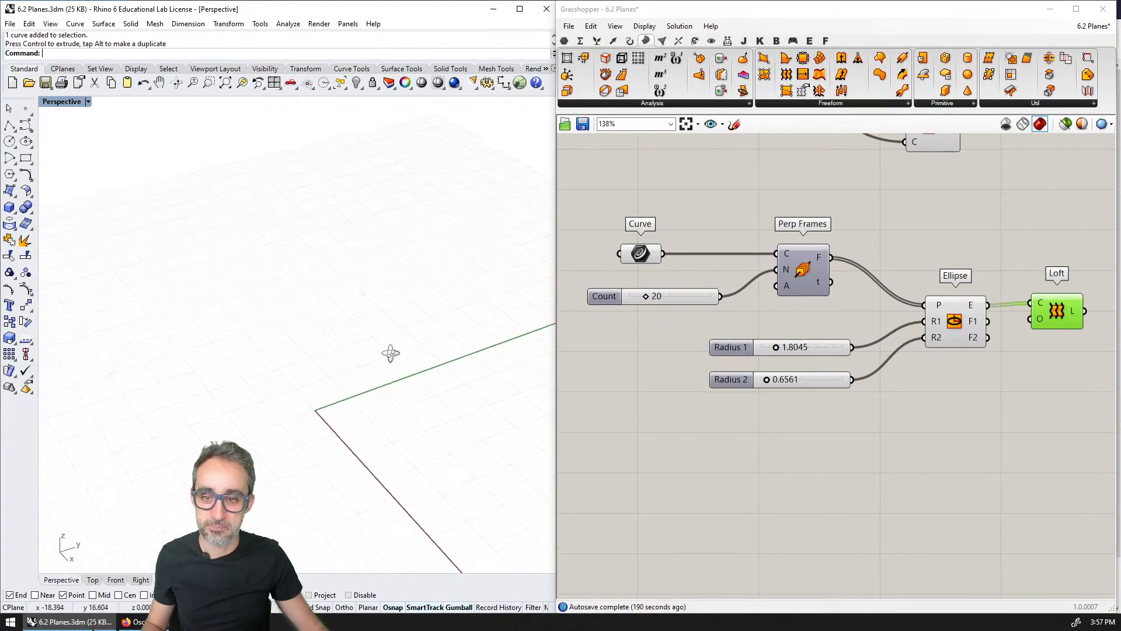
Step: Show the four-viewport layout and draw a wavy four-point curve above the horizontal axis in the Right viewport
{"action": "left_click", "coordinate": [25, 126]}
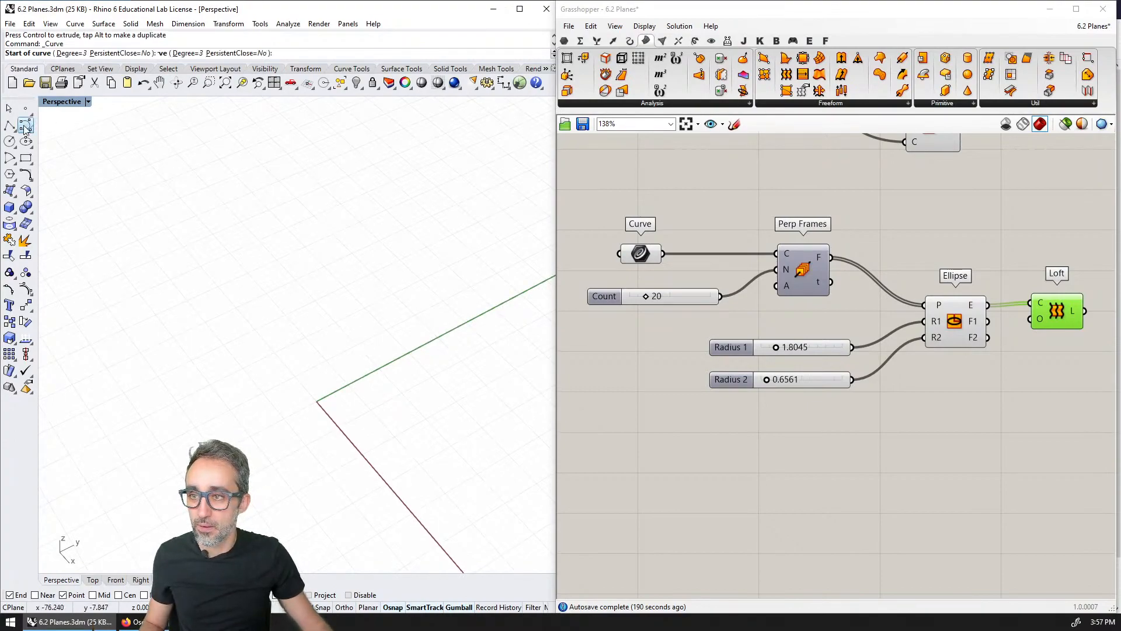
{"action": "key", "text": "Escape"}
{"action": "double_click", "coordinate": [61, 102]}
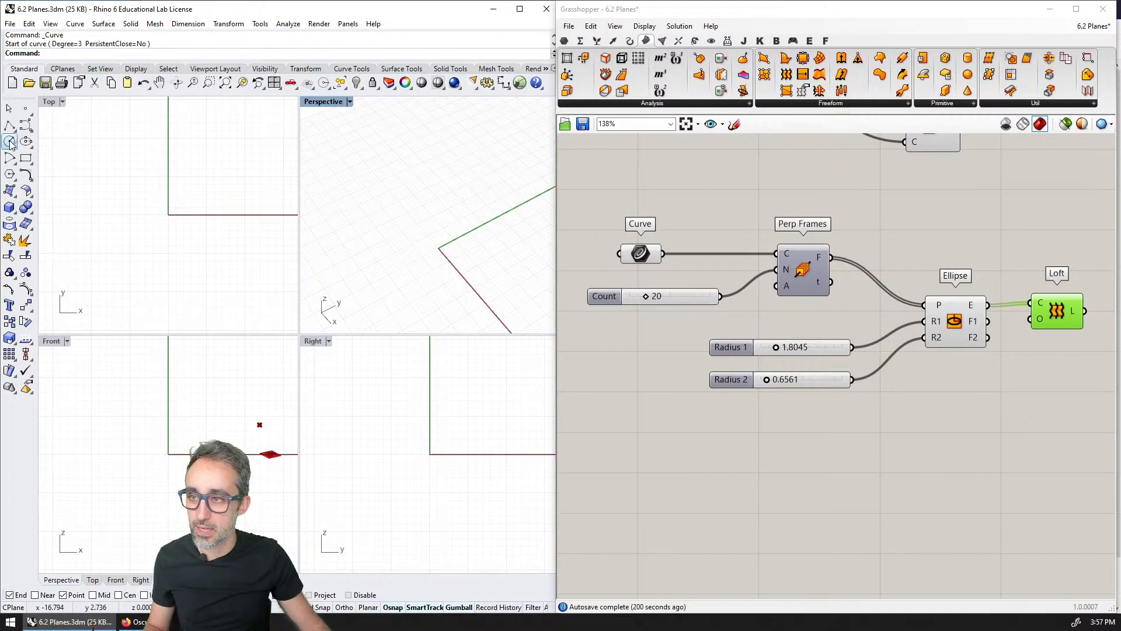
{"action": "left_click", "coordinate": [25, 126]}
{"action": "left_click", "coordinate": [345, 434]}
{"action": "left_click", "coordinate": [393, 390]}
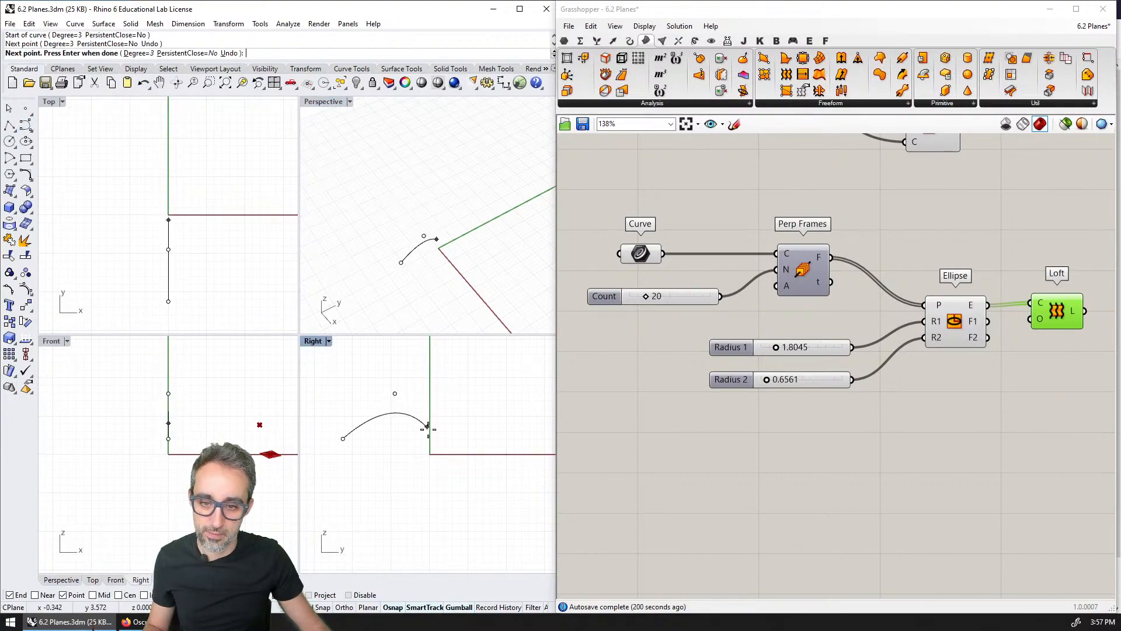
{"action": "left_click", "coordinate": [438, 443]}
{"action": "left_click", "coordinate": [498, 403]}
{"action": "right_click", "coordinate": [498, 403]}
Step: Draw a three-point curve below the wavy one in the Right viewport and move it away along the X direction
{"action": "right_click", "coordinate": [411, 436]}
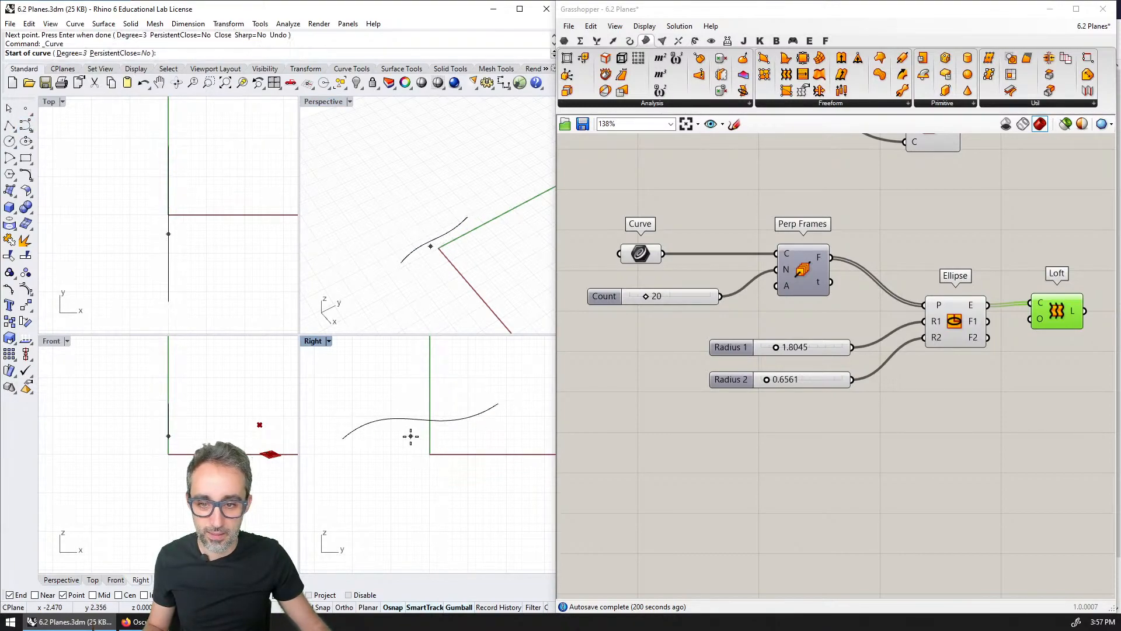
{"action": "left_click", "coordinate": [344, 438]}
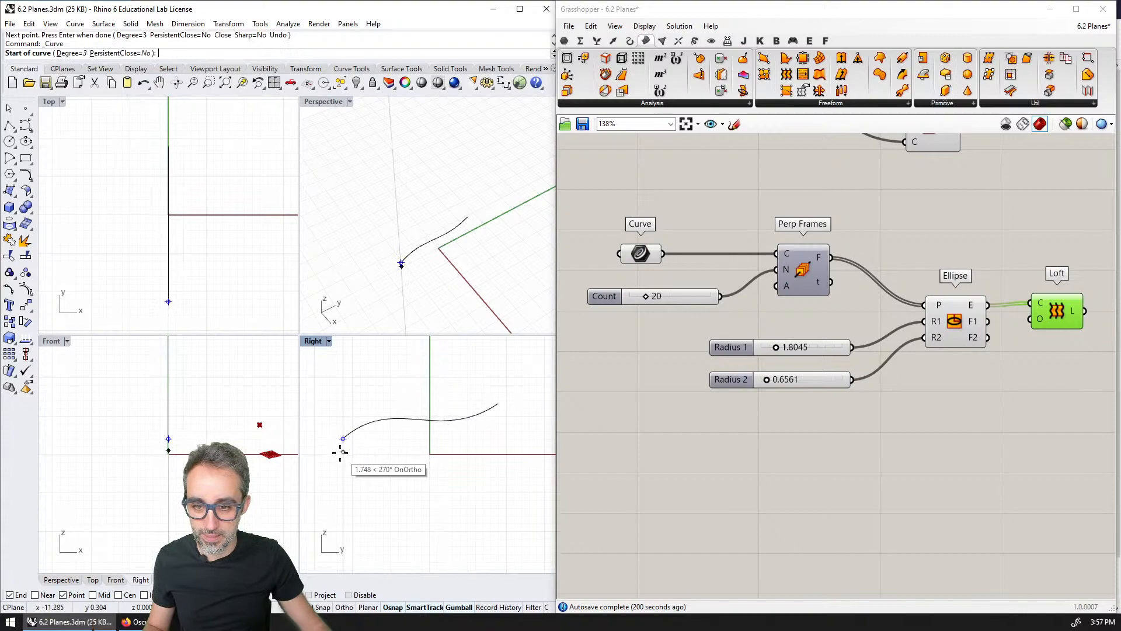
{"action": "left_click", "coordinate": [418, 439]}
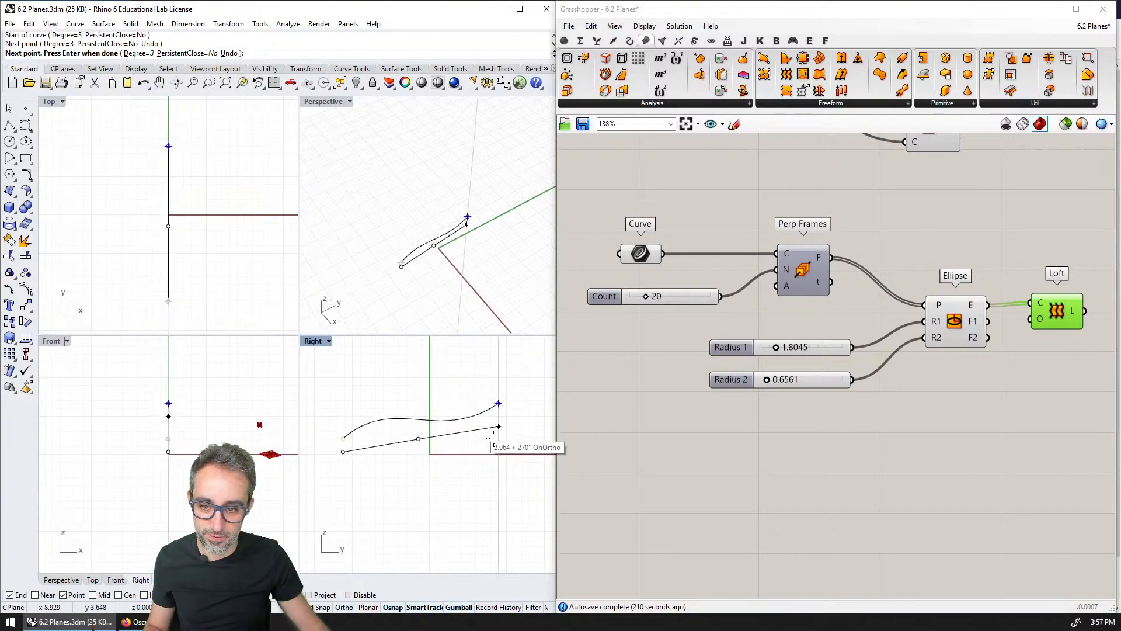
{"action": "left_click", "coordinate": [498, 473]}
{"action": "key", "text": "Return"}
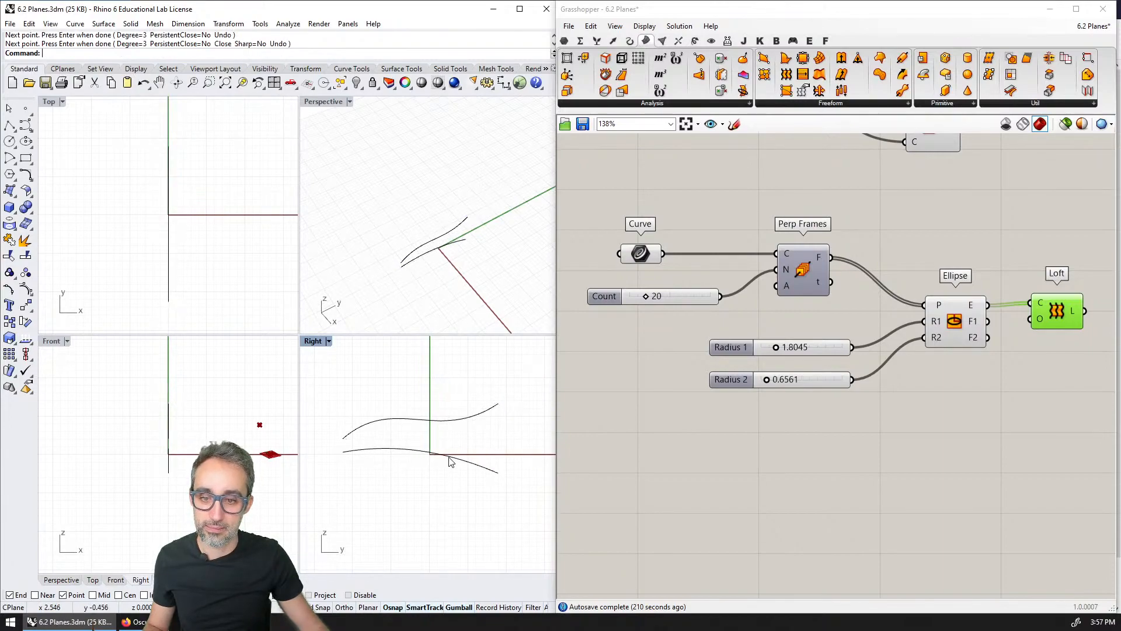
{"action": "left_click_drag", "start_coordinate": [435, 252], "coordinate": [473, 294]}
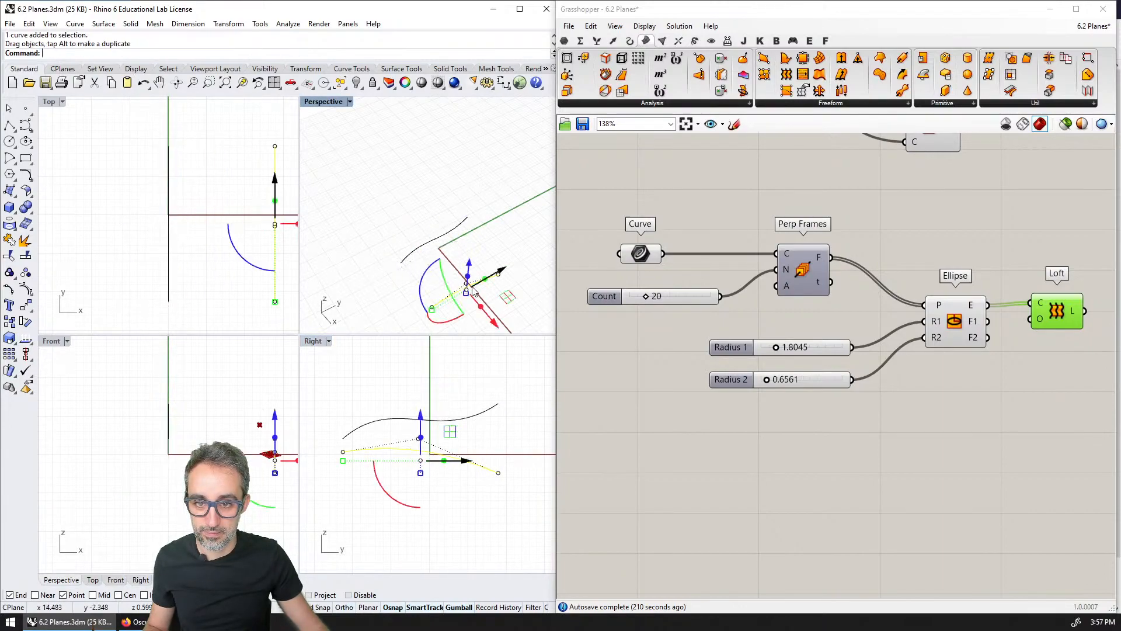
{"action": "key", "text": "Escape"}
Step: Loft the two curves into a surface with Normal style and without simplifying the cross-sections
{"action": "type", "text": "Loft"}
{"action": "key", "text": "Return"}
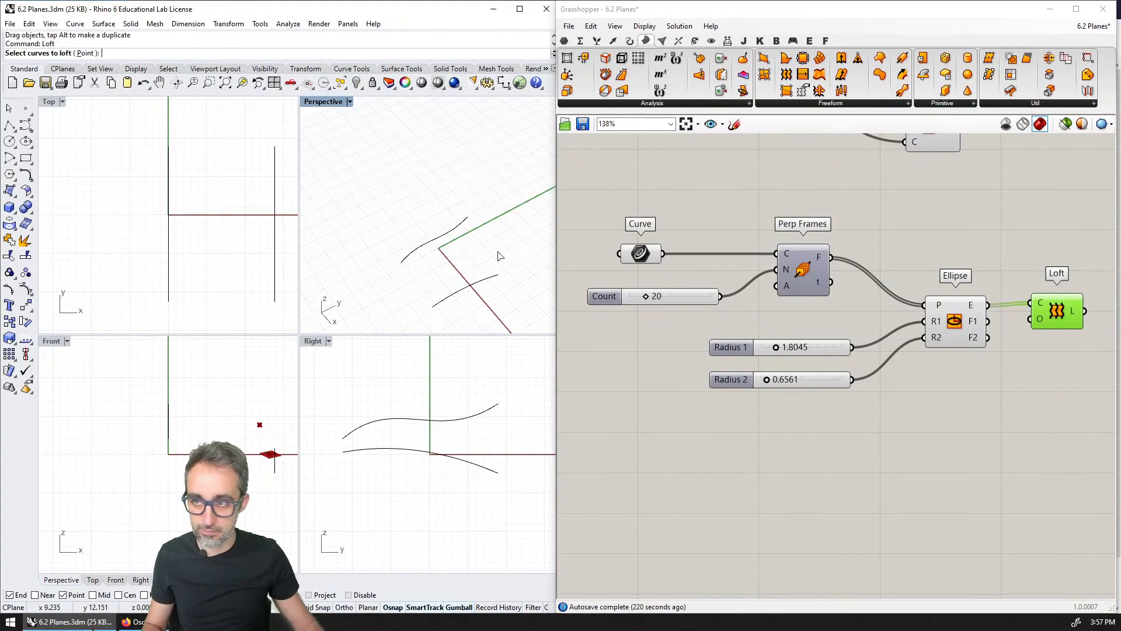
{"action": "left_click", "coordinate": [466, 292]}
{"action": "left_click", "coordinate": [414, 256]}
{"action": "key", "text": "Return"}
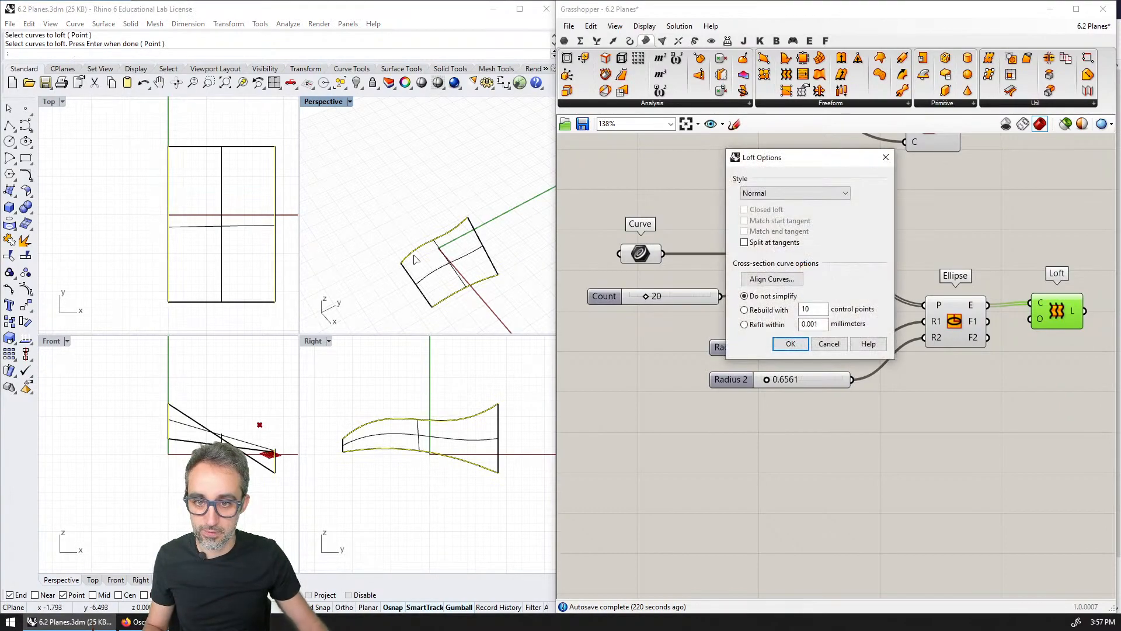
{"action": "key", "text": "Return"}
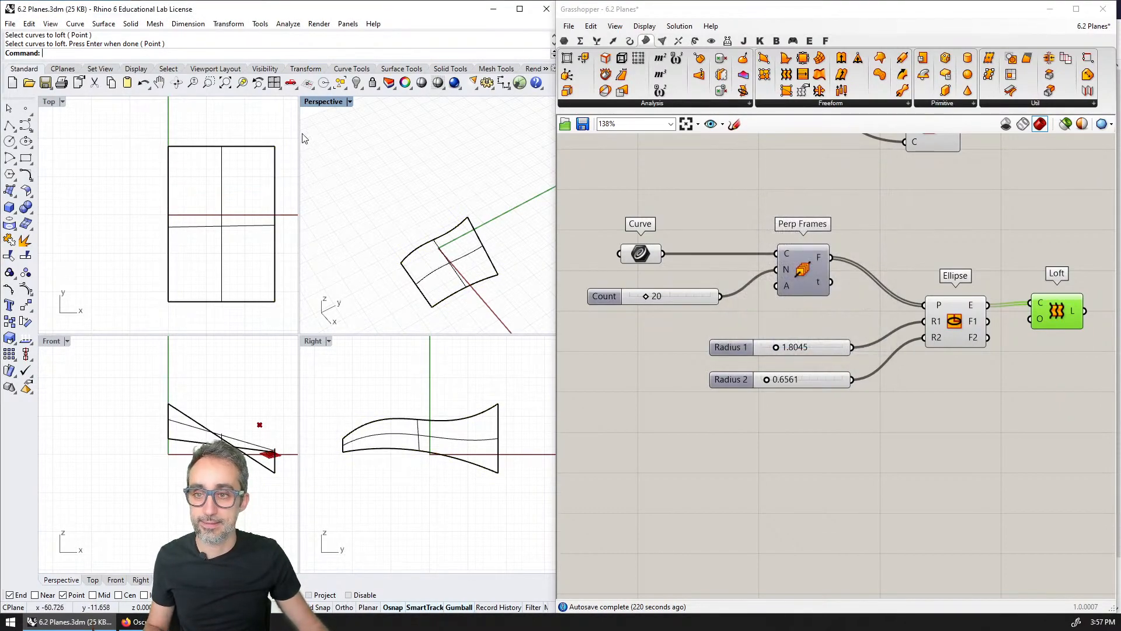
Step: Maximize the Perspective viewport and delete the wavy source curve lying on the lofted surface's edge
{"action": "double_click", "coordinate": [327, 102]}
{"action": "right_click_drag", "start_coordinate": [493, 393], "coordinate": [327, 304]}
{"action": "left_click", "coordinate": [242, 244]}
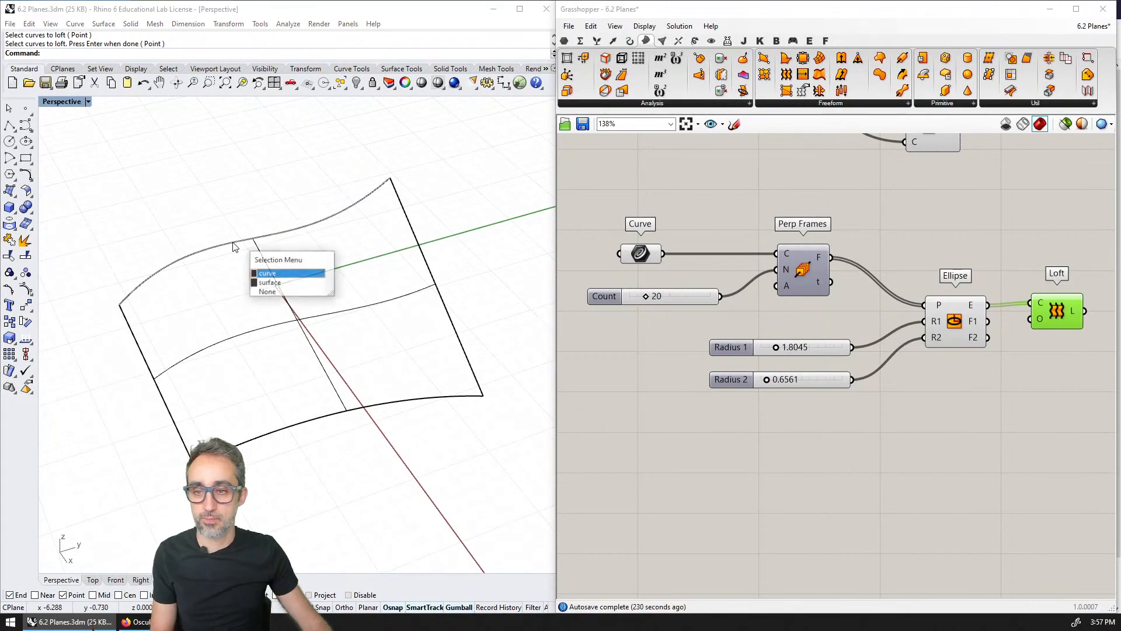
{"action": "left_click", "coordinate": [262, 272]}
{"action": "key", "text": "Delete"}
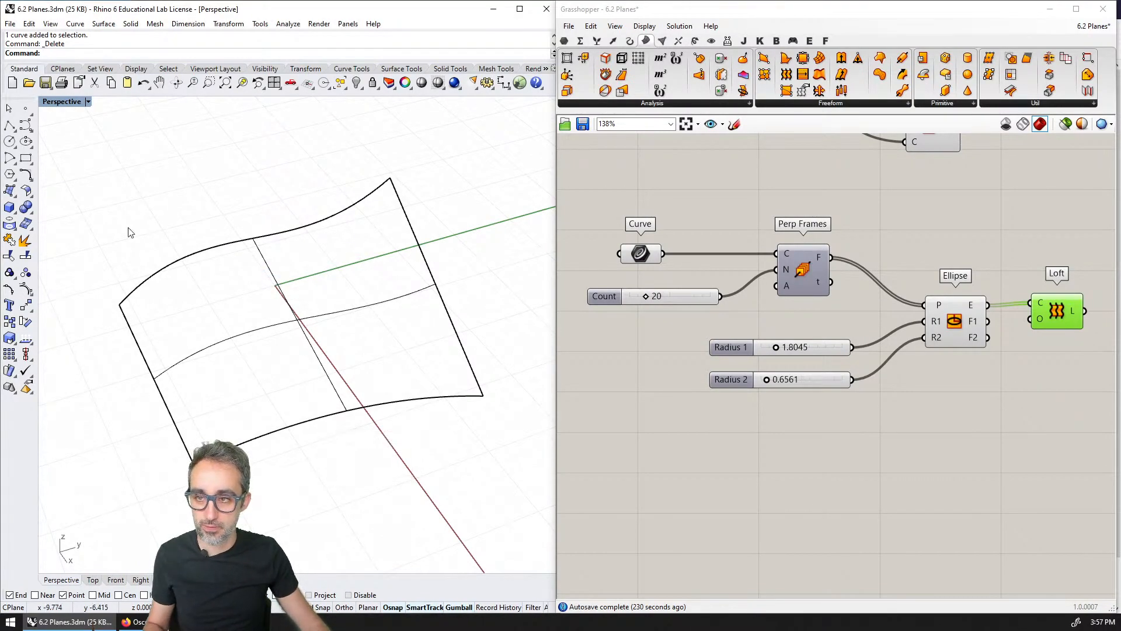
Step: Set the Perspective viewport's display mode to Ghosted
{"action": "left_click", "coordinate": [58, 102]}
{"action": "left_click", "coordinate": [76, 158]}
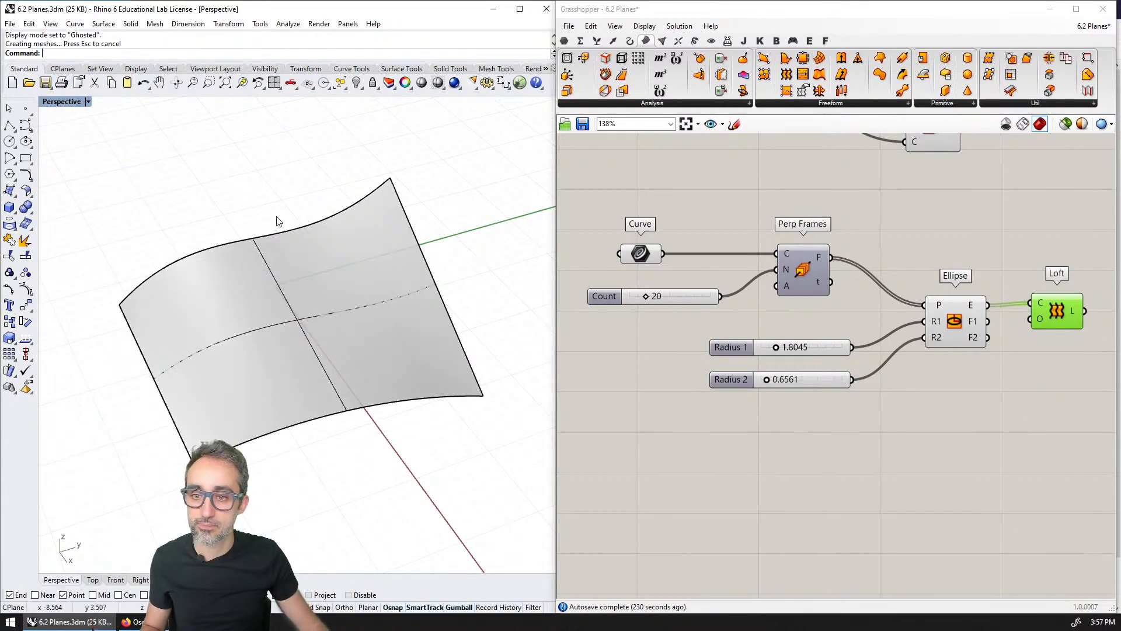
{"action": "right_click_drag", "start_coordinate": [318, 224], "coordinate": [347, 228], "text": "shift"}
Step: Add a Surface parameter below the Perp Frames definition and reference the lofted Rhino surface in it
{"action": "scroll", "coordinate": [742, 388], "scroll_direction": "down", "scroll_amount": 2}
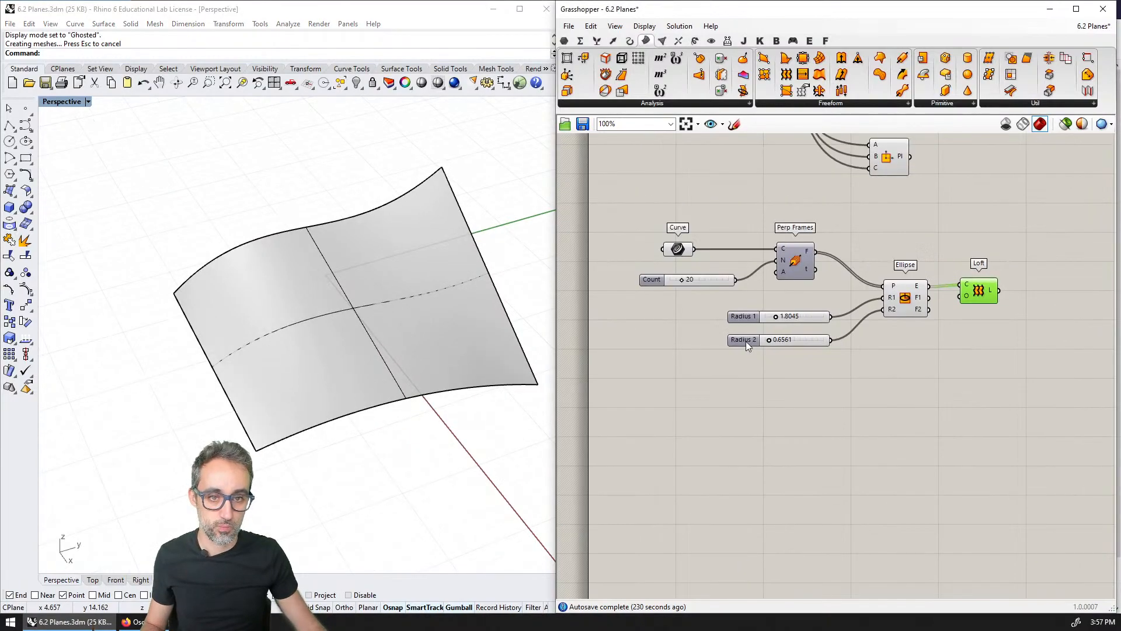
{"action": "double_click", "coordinate": [689, 392]}
{"action": "type", "text": "surface"}
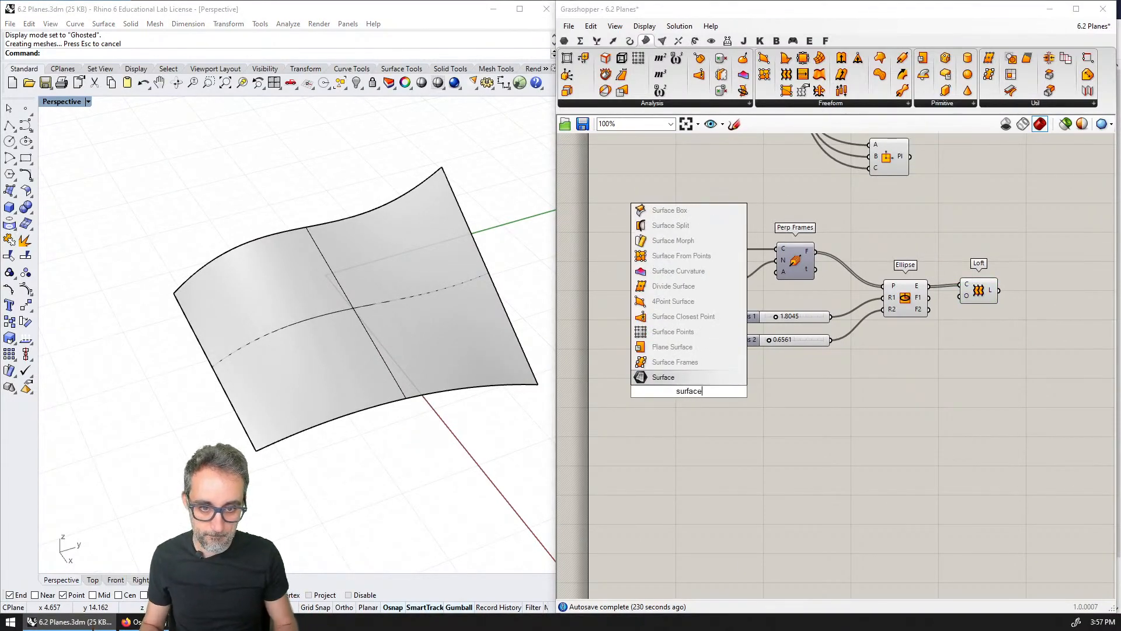
{"action": "key", "text": "Return"}
{"action": "left_click_drag", "start_coordinate": [690, 394], "coordinate": [676, 428]}
{"action": "right_click", "coordinate": [676, 426]}
{"action": "left_click", "coordinate": [717, 533]}
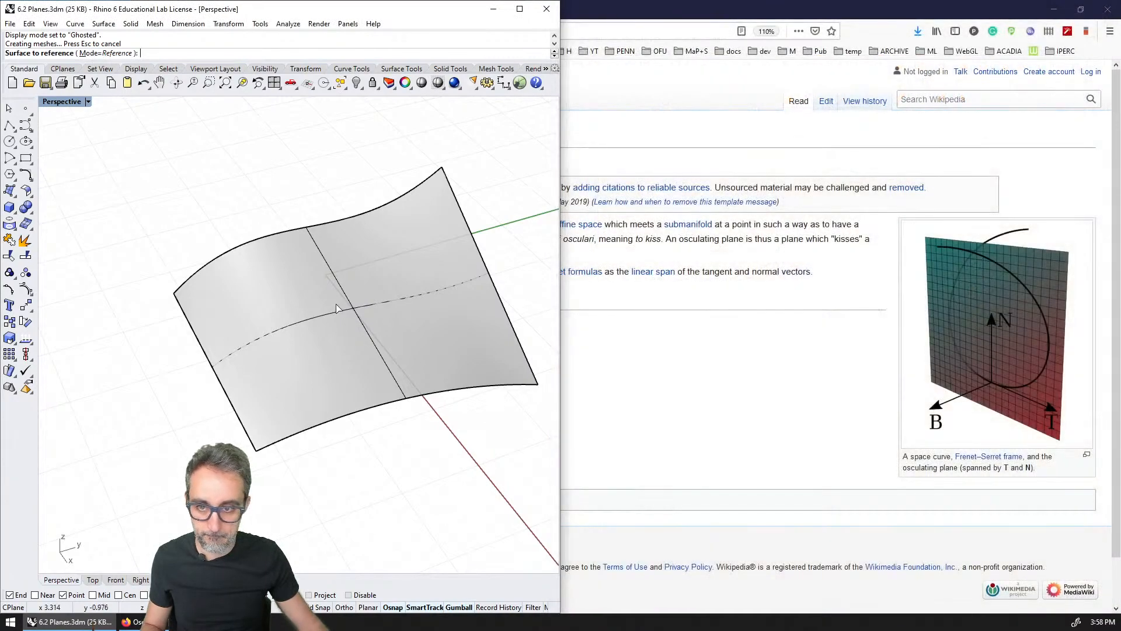
{"action": "left_click", "coordinate": [412, 363]}
{"action": "scroll", "coordinate": [415, 363], "scroll_direction": "up", "scroll_amount": 2}
{"action": "right_click_drag", "start_coordinate": [385, 390], "coordinate": [402, 427], "text": "shift"}
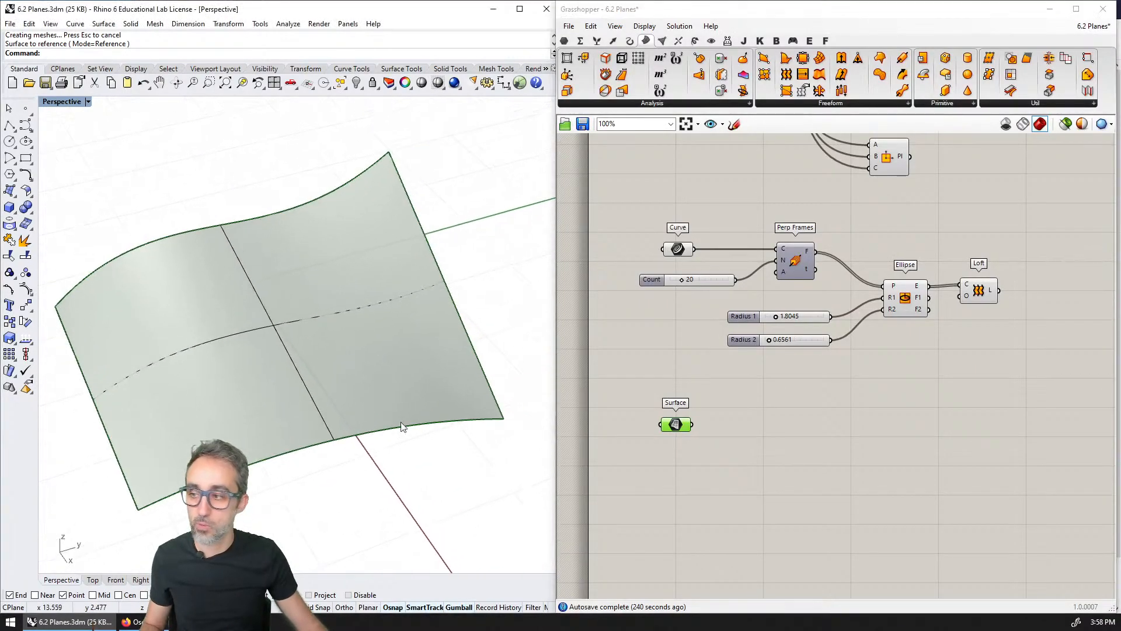
Step: Add a Divide Surface component and feed the referenced surface into its S input
{"action": "right_click_drag", "start_coordinate": [881, 375], "coordinate": [897, 257]}
{"action": "scroll", "coordinate": [882, 275], "scroll_direction": "up", "scroll_amount": 3}
{"action": "right_click_drag", "start_coordinate": [246, 313], "coordinate": [300, 307], "text": "shift"}
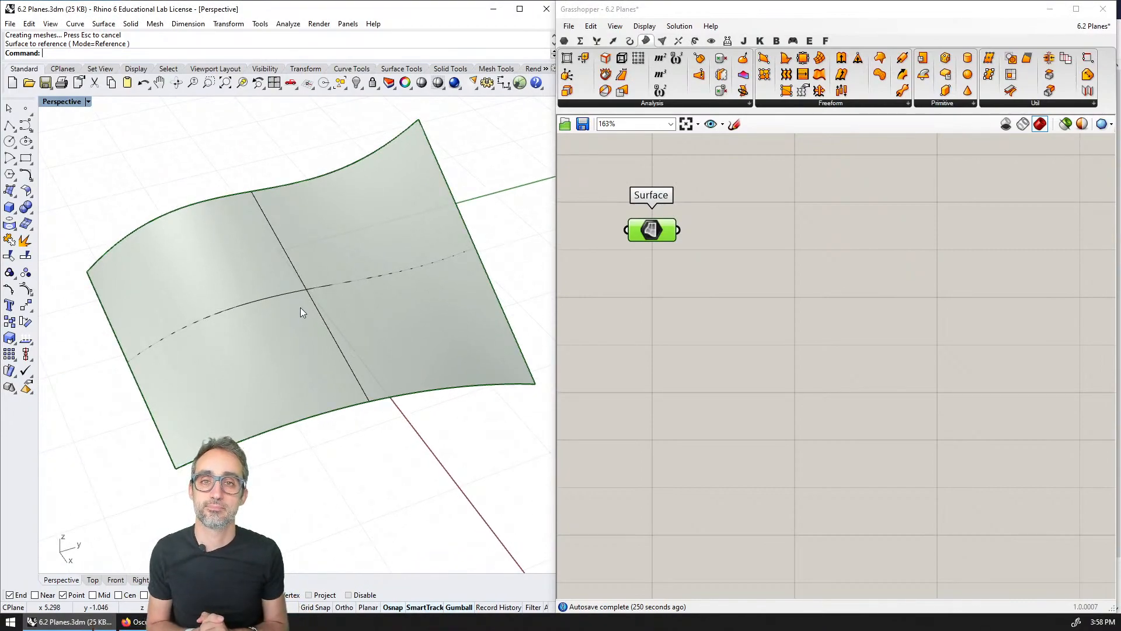
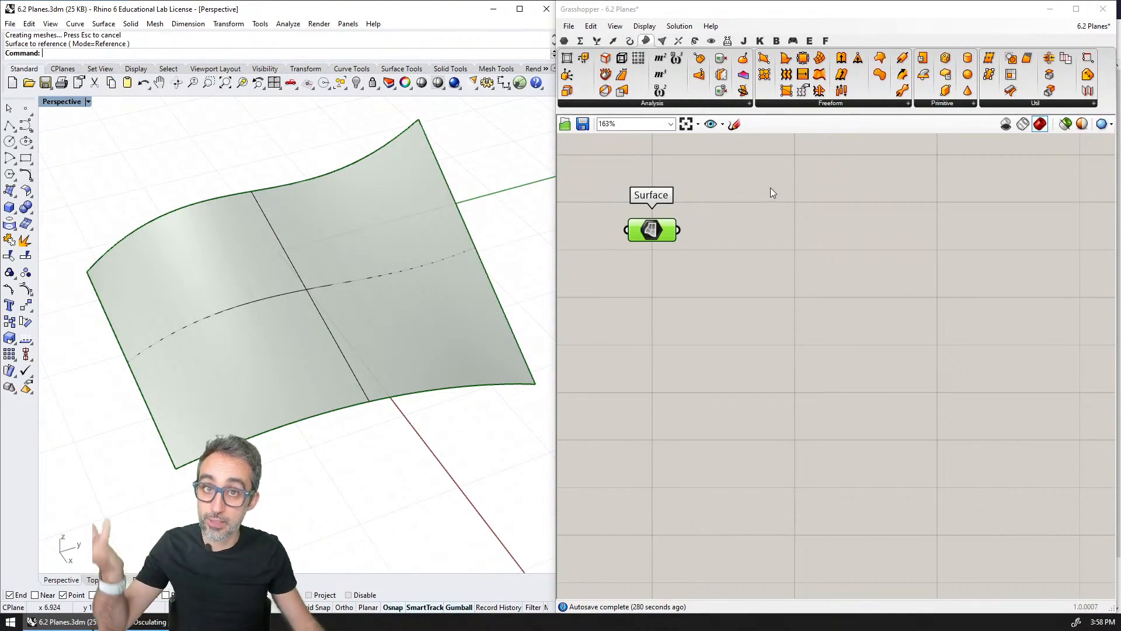
{"action": "left_click_drag", "start_coordinate": [989, 59], "coordinate": [838, 251]}
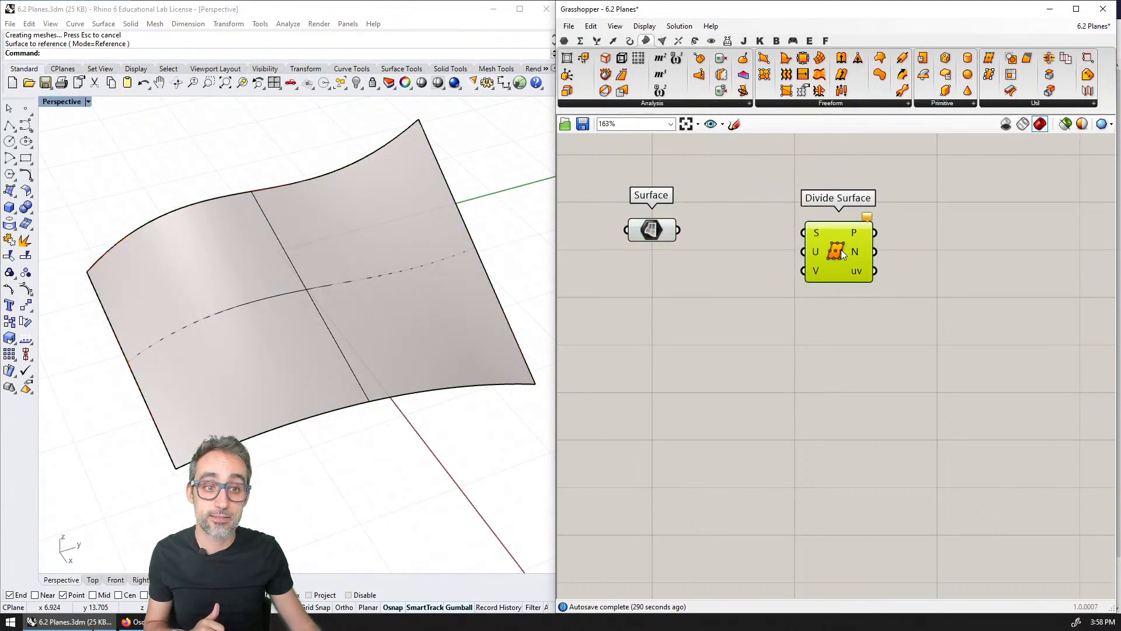
{"action": "left_click_drag", "start_coordinate": [678, 230], "coordinate": [859, 256]}
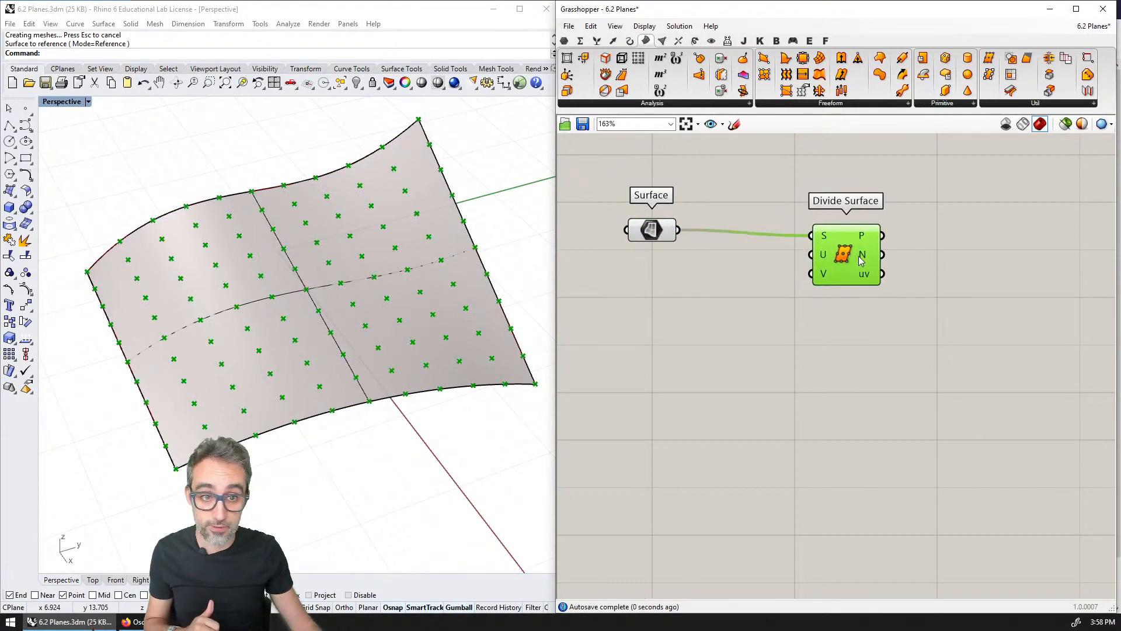
Step: Create two integer sliders set to 20 and connect them to the U and V counts of Divide Surface
{"action": "double_click", "coordinate": [659, 271]}
{"action": "type", "text": "20"}
{"action": "key", "text": "Return"}
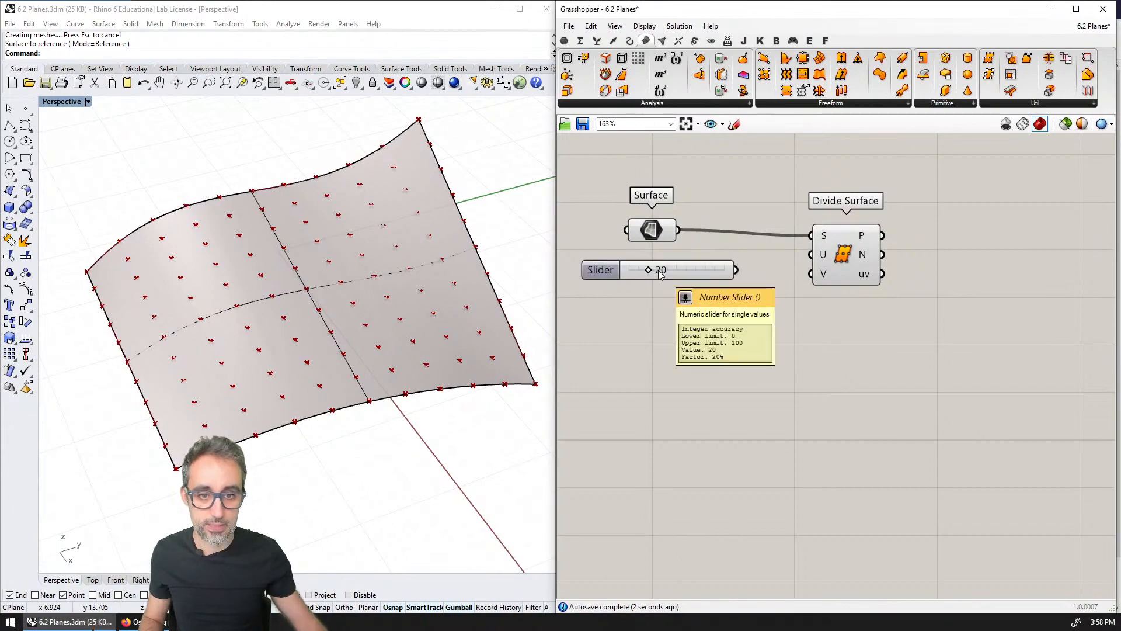
{"action": "left_click_drag", "start_coordinate": [674, 271], "coordinate": [685, 312]}
{"action": "left_click_drag", "start_coordinate": [735, 269], "coordinate": [849, 255]}
{"action": "left_click_drag", "start_coordinate": [745, 303], "coordinate": [822, 268]}
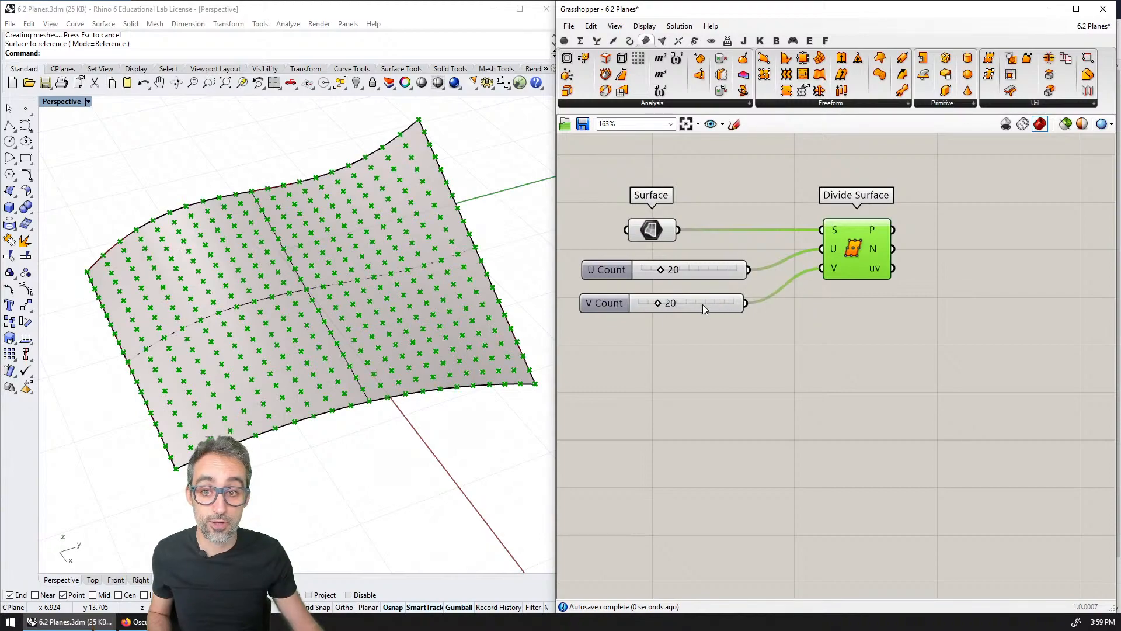
{"action": "left_click_drag", "start_coordinate": [703, 303], "coordinate": [710, 303]}
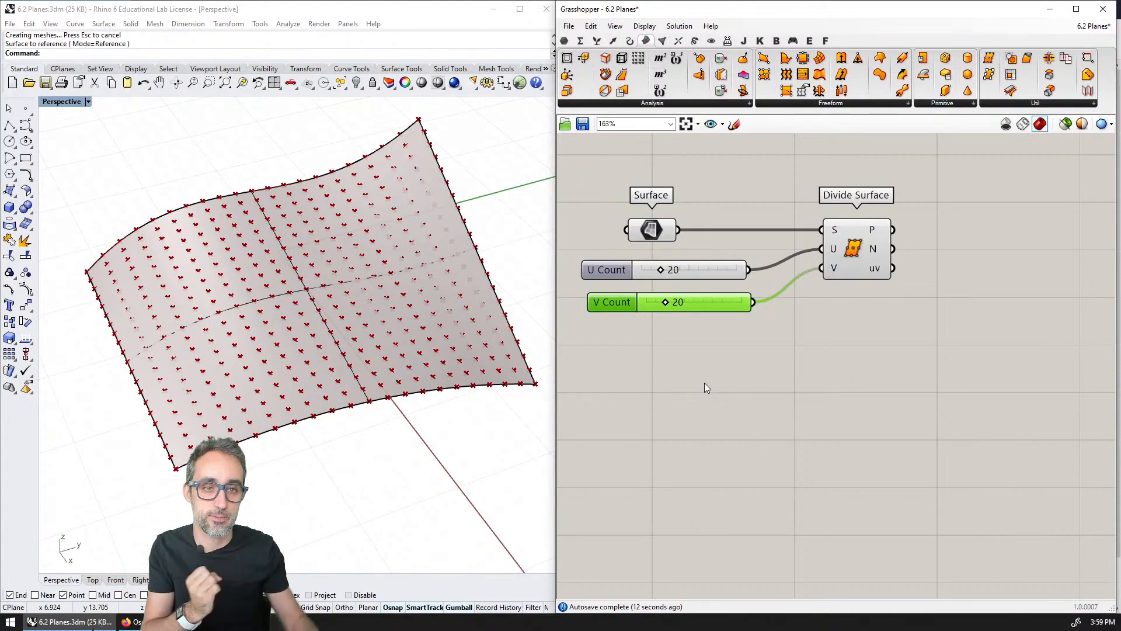
Step: Add a Center Box component and connect the Divide Surface points to its base plane input B
{"action": "left_click", "coordinate": [946, 105]}
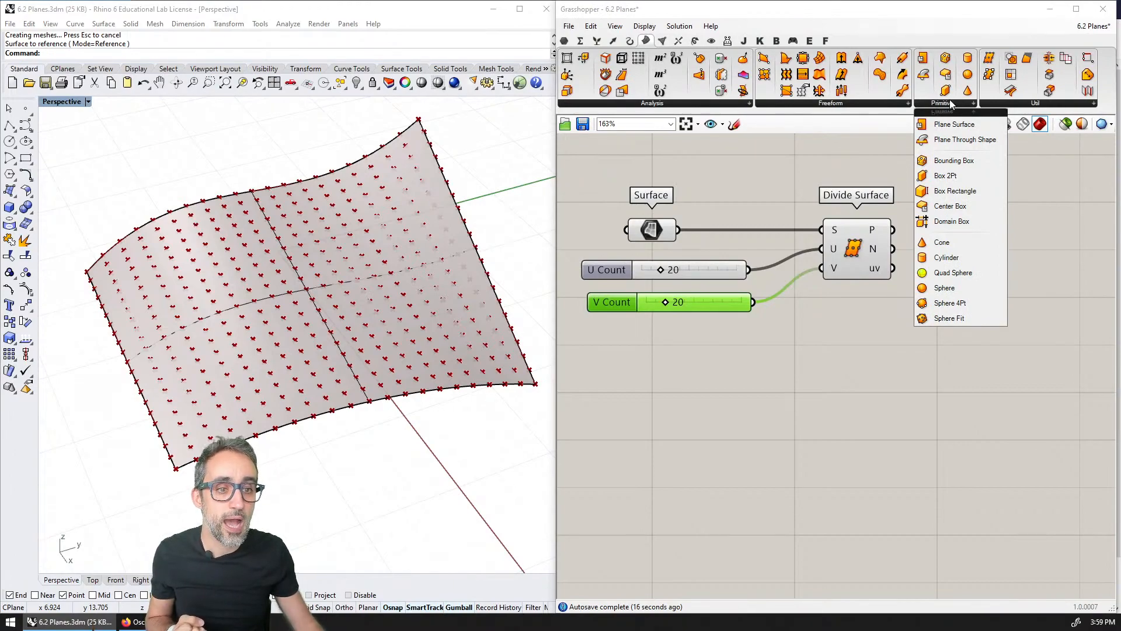
{"action": "left_click", "coordinate": [951, 207]}
{"action": "left_click", "coordinate": [1001, 241]}
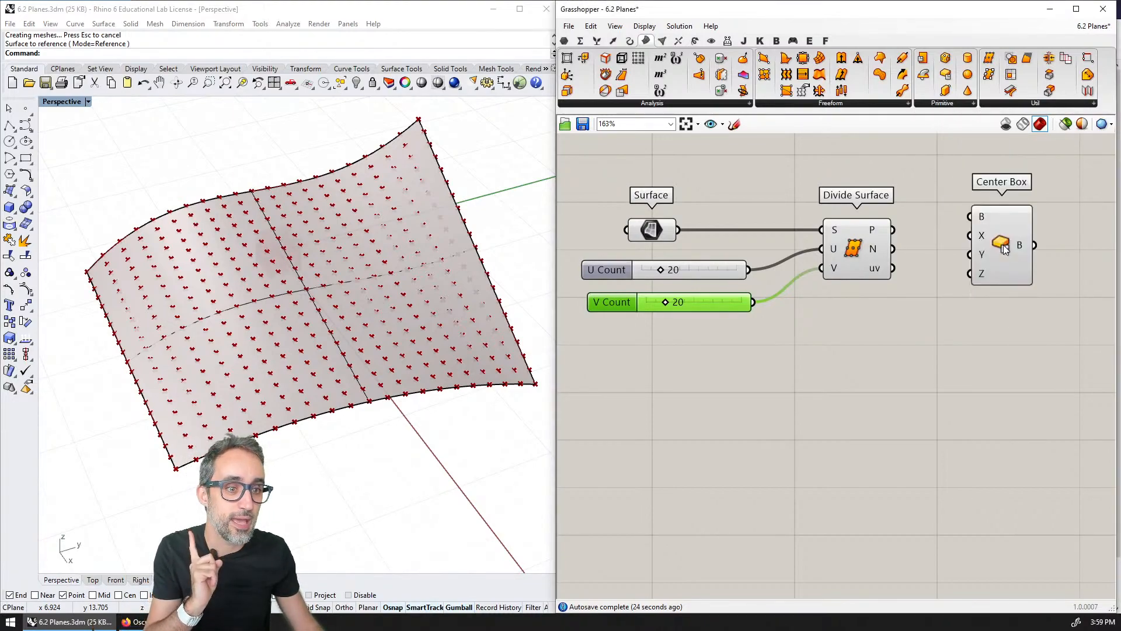
{"action": "right_click_drag", "start_coordinate": [1001, 241], "coordinate": [883, 262]}
{"action": "left_click_drag", "start_coordinate": [888, 266], "coordinate": [926, 283]}
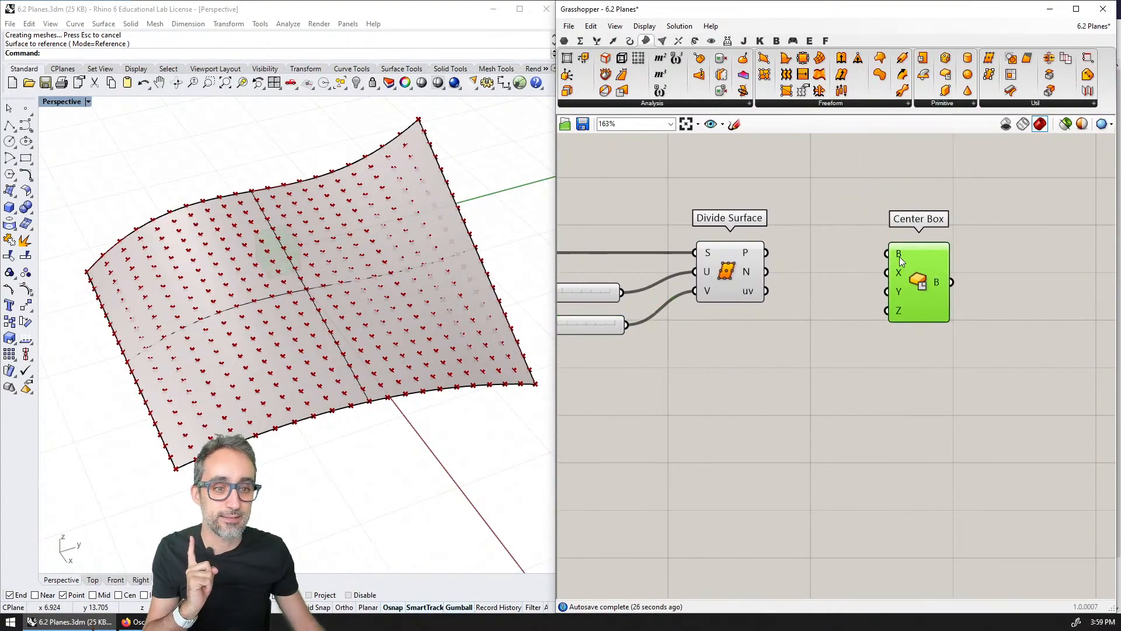
{"action": "scroll", "coordinate": [899, 256], "scroll_direction": "up", "scroll_amount": 2}
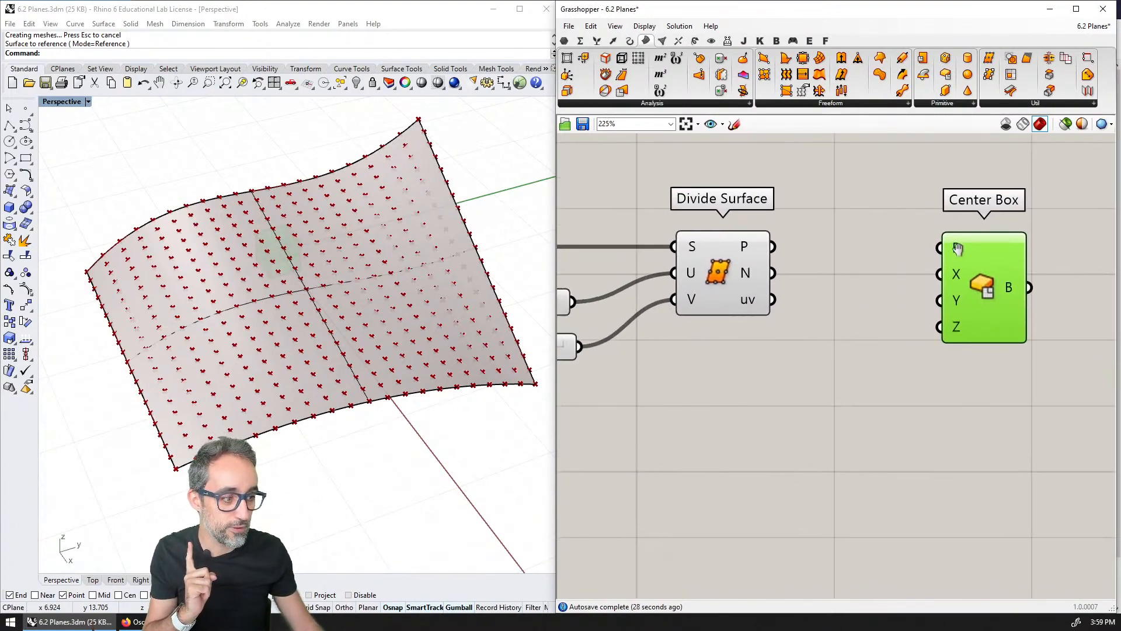
{"action": "mouse_move", "coordinate": [958, 251]}
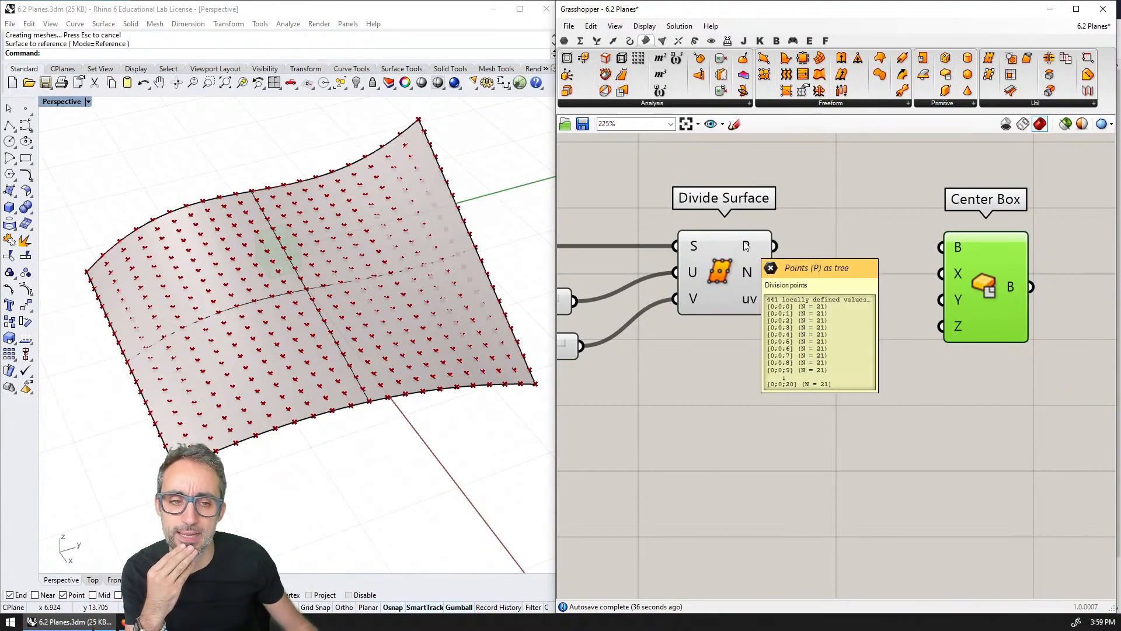
{"action": "mouse_move", "coordinate": [749, 247]}
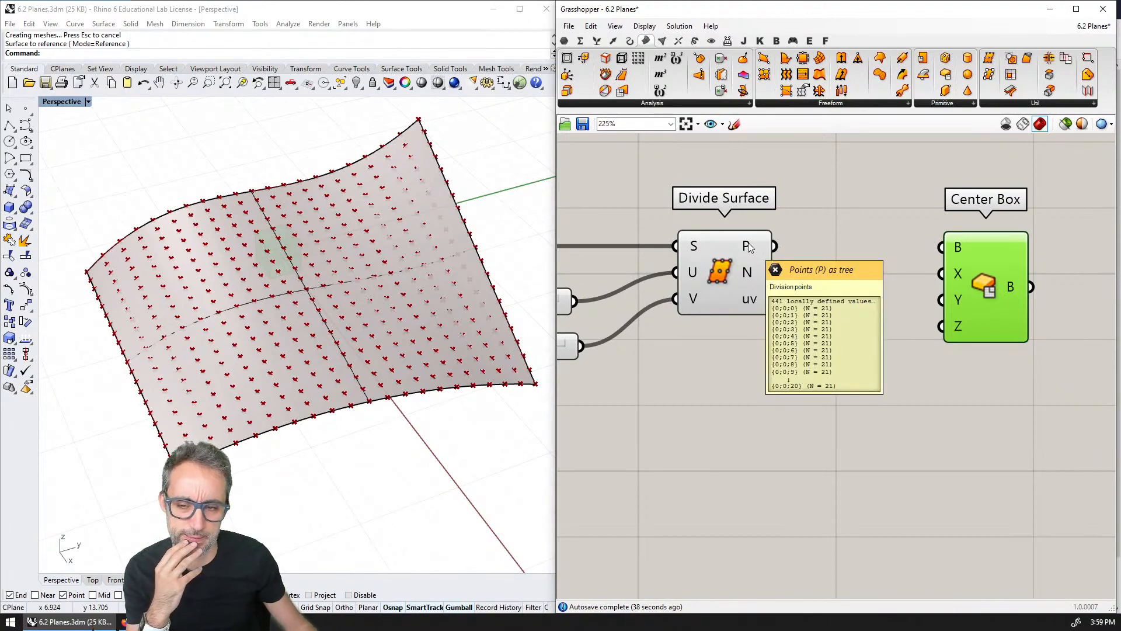
{"action": "left_click_drag", "start_coordinate": [774, 246], "coordinate": [928, 241]}
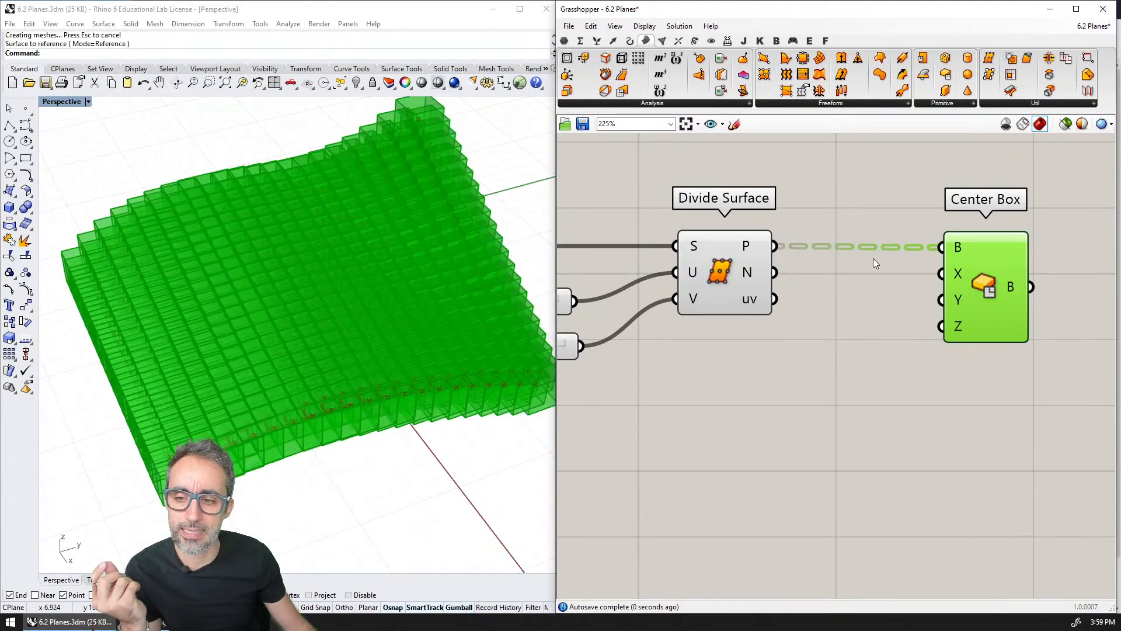
Step: Add a 1.000 number slider, wire it to Center Box's X, Y and Z inputs, and reduce it to 0.268
{"action": "double_click", "coordinate": [740, 393]}
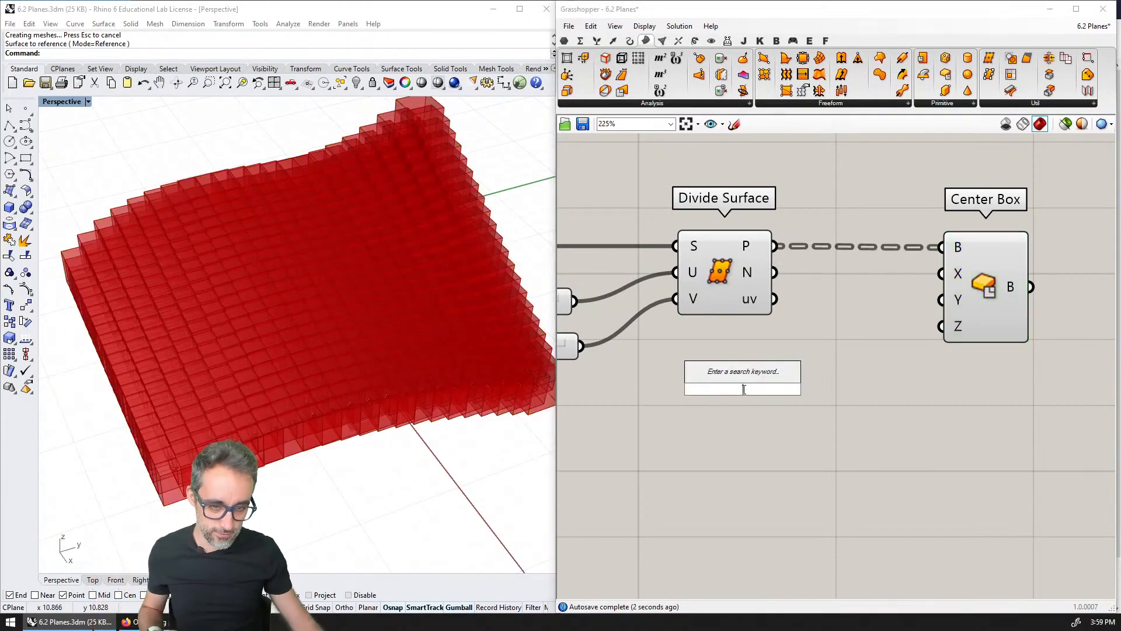
{"action": "type", "text": "1.000"}
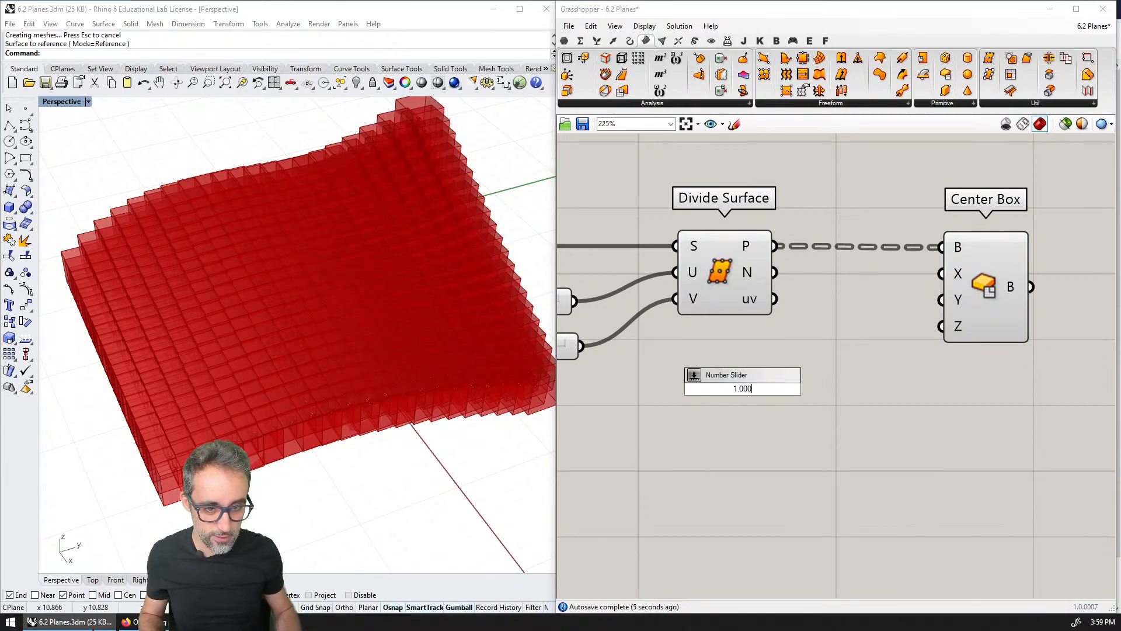
{"action": "key", "text": "Return"}
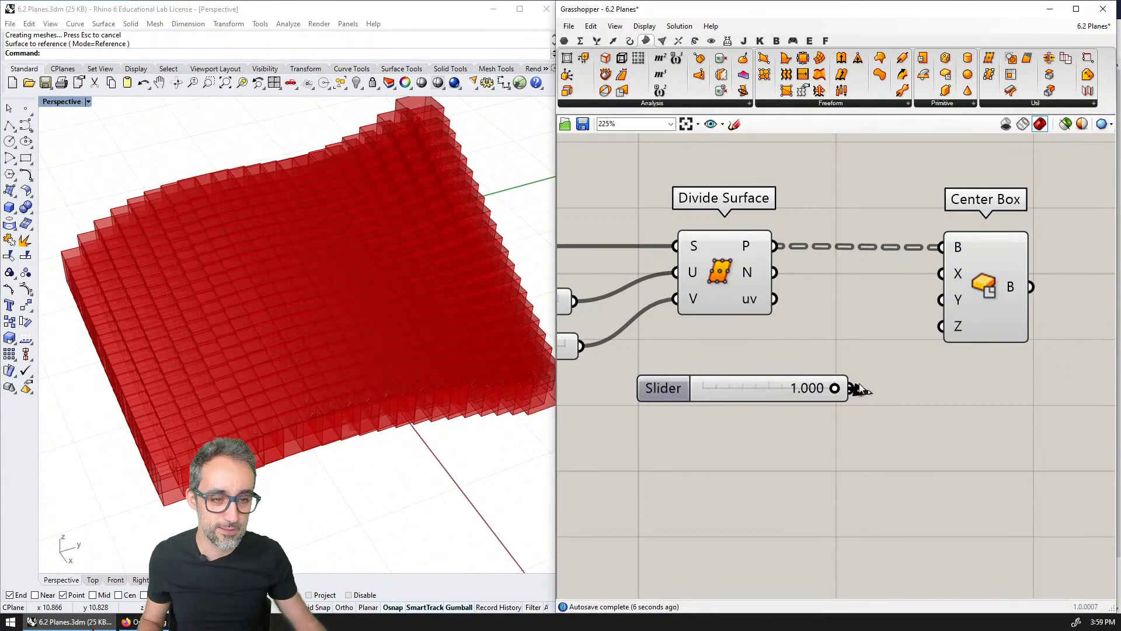
{"action": "left_click_drag", "start_coordinate": [852, 389], "coordinate": [929, 276]}
{"action": "left_click_drag", "start_coordinate": [852, 389], "coordinate": [937, 300], "text": "shift"}
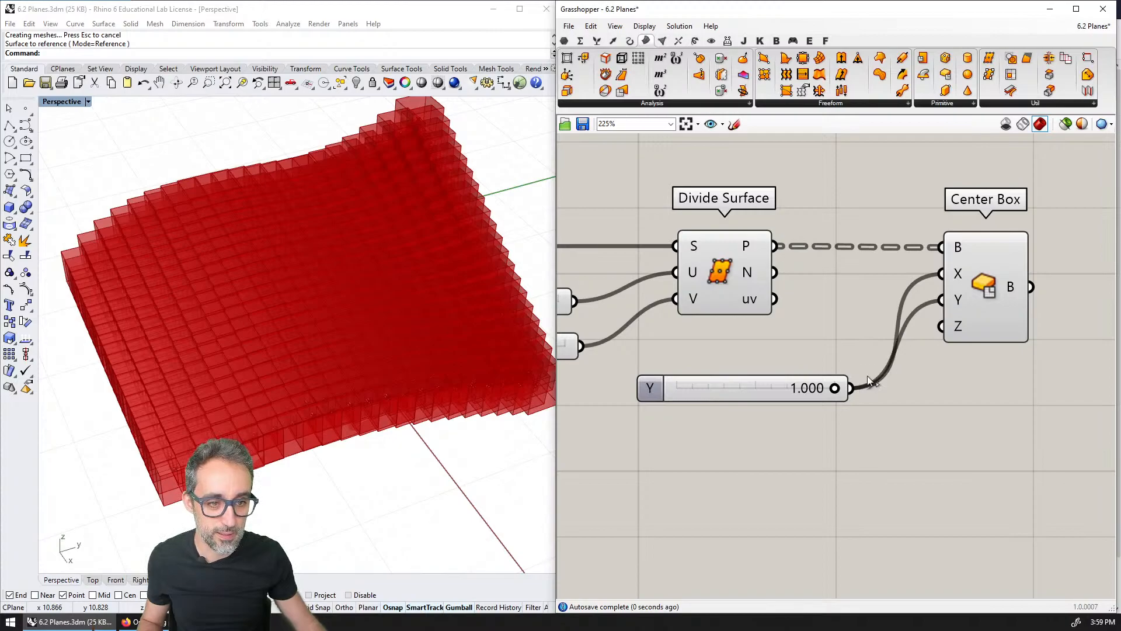
{"action": "left_click_drag", "start_coordinate": [852, 388], "coordinate": [941, 326], "text": "shift"}
{"action": "left_click_drag", "start_coordinate": [834, 394], "coordinate": [719, 395]}
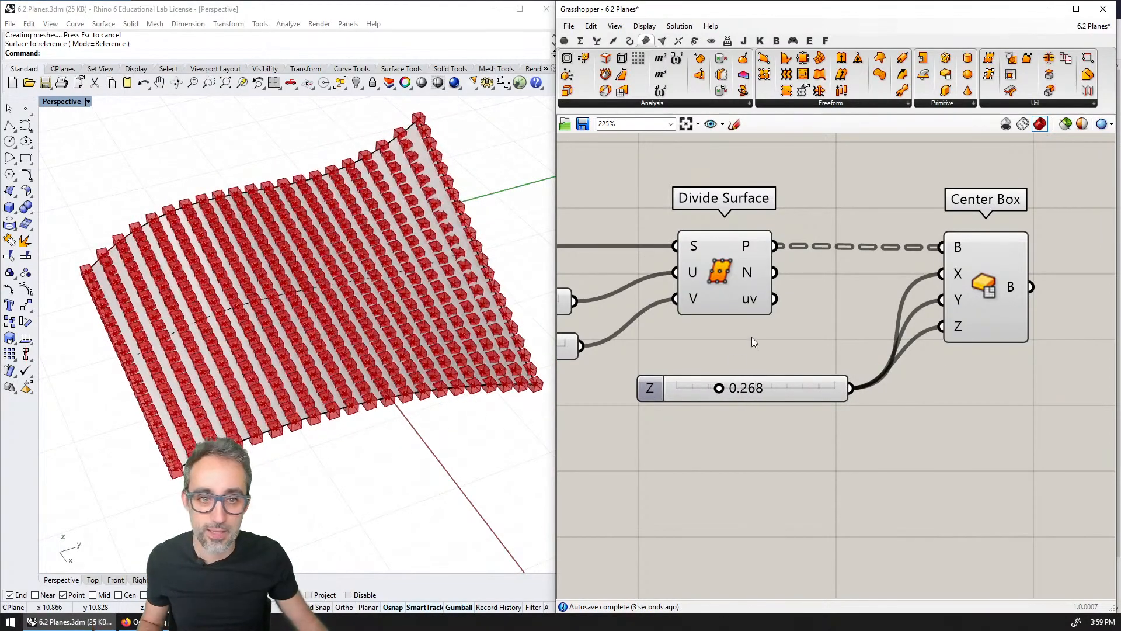
Step: Examine the orientation of the boxes along the surface and compare the points output with Center Box's base input
{"action": "left_click", "coordinate": [972, 275]}
{"action": "scroll", "coordinate": [453, 310], "scroll_direction": "up", "scroll_amount": 4}
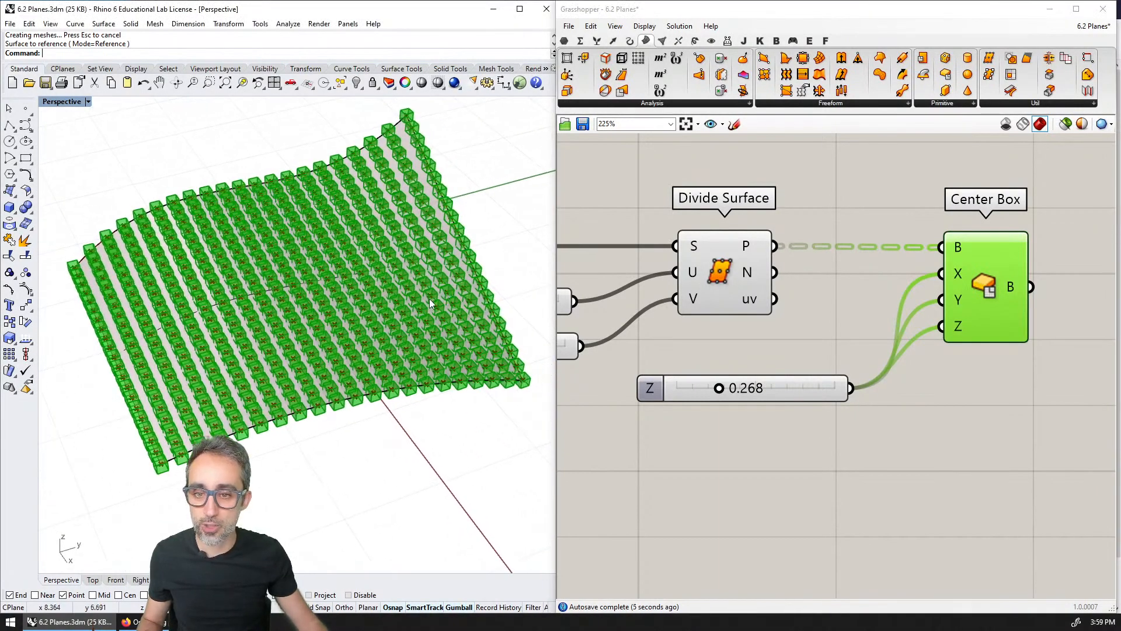
{"action": "right_click_drag", "start_coordinate": [409, 293], "coordinate": [350, 345]}
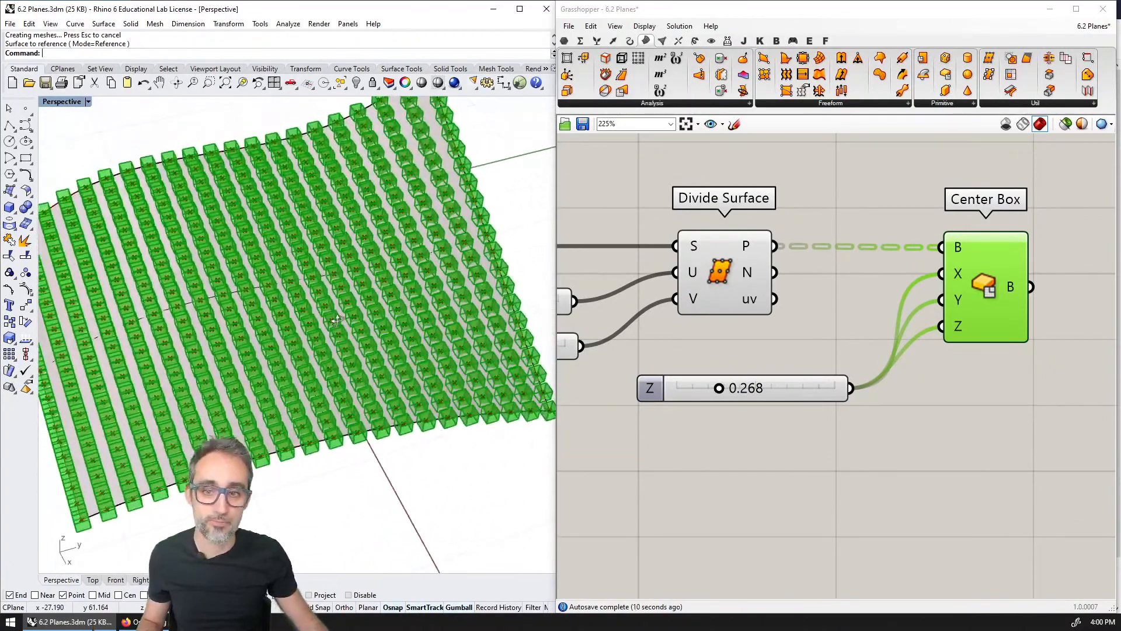
{"action": "left_click", "coordinate": [805, 304]}
{"action": "mouse_move", "coordinate": [754, 247]}
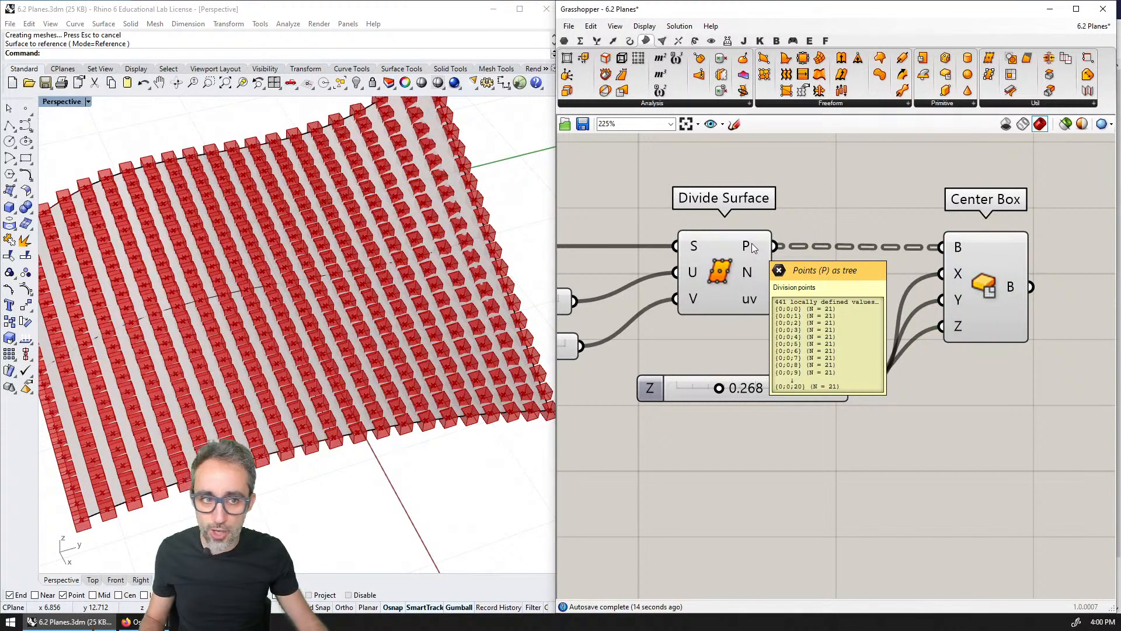
{"action": "mouse_move", "coordinate": [958, 249]}
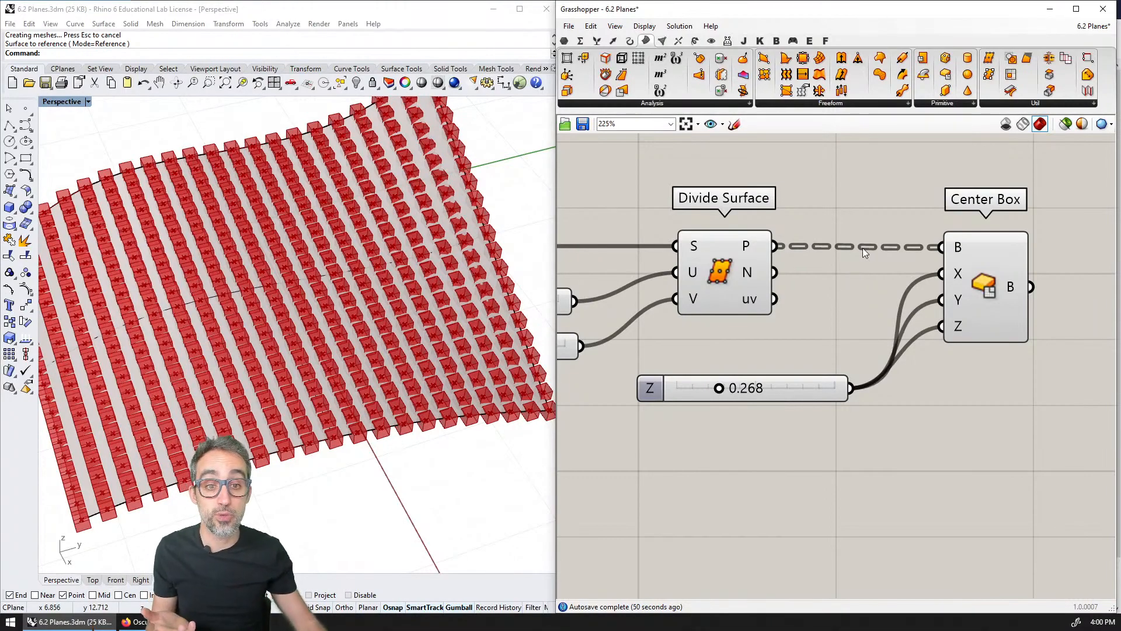
Step: Examine the orientation of the Center Box boxes on the surface and the Divide Surface normals output
{"action": "left_click", "coordinate": [997, 268]}
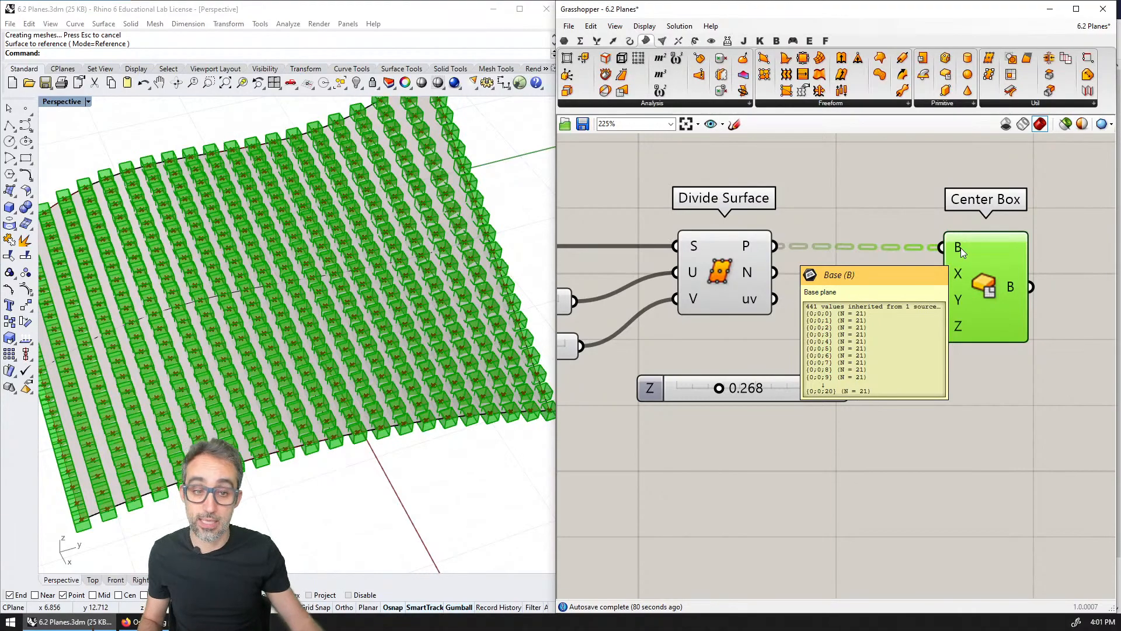
{"action": "right_click_drag", "start_coordinate": [325, 385], "coordinate": [260, 338]}
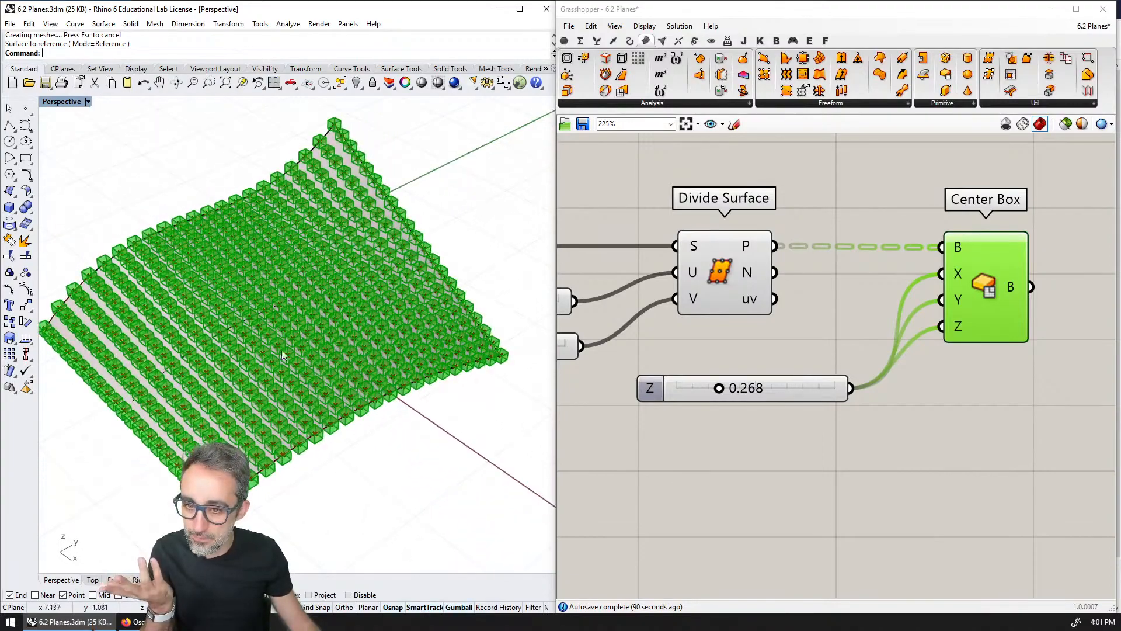
{"action": "scroll", "coordinate": [331, 366], "scroll_direction": "up", "scroll_amount": 2}
{"action": "scroll", "coordinate": [331, 365], "scroll_direction": "up", "scroll_amount": 2}
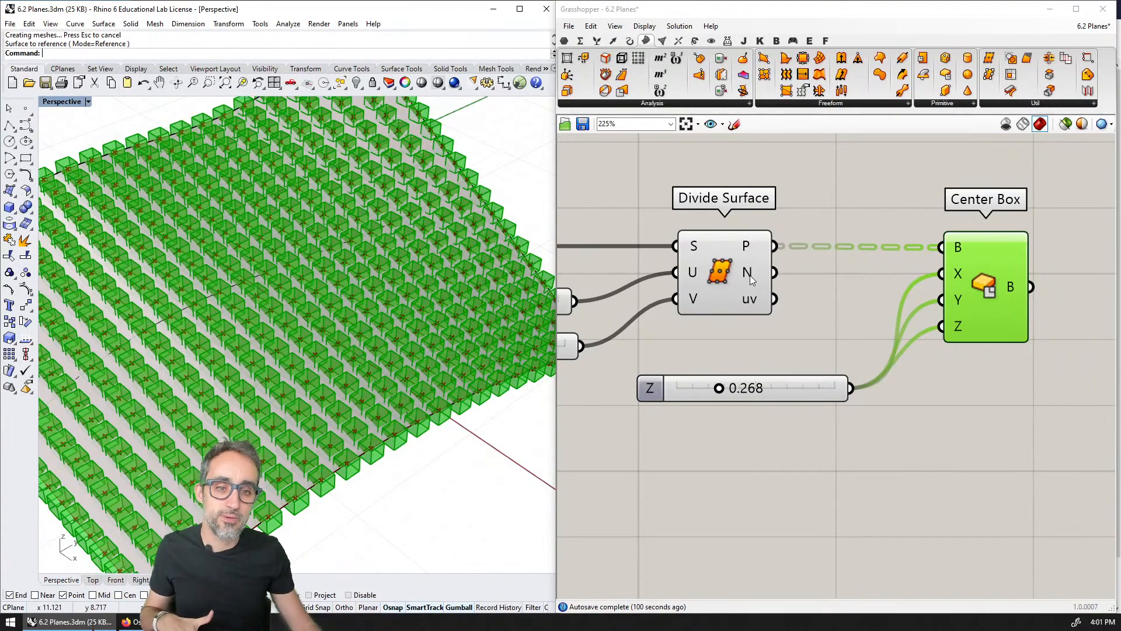
{"action": "mouse_move", "coordinate": [751, 279]}
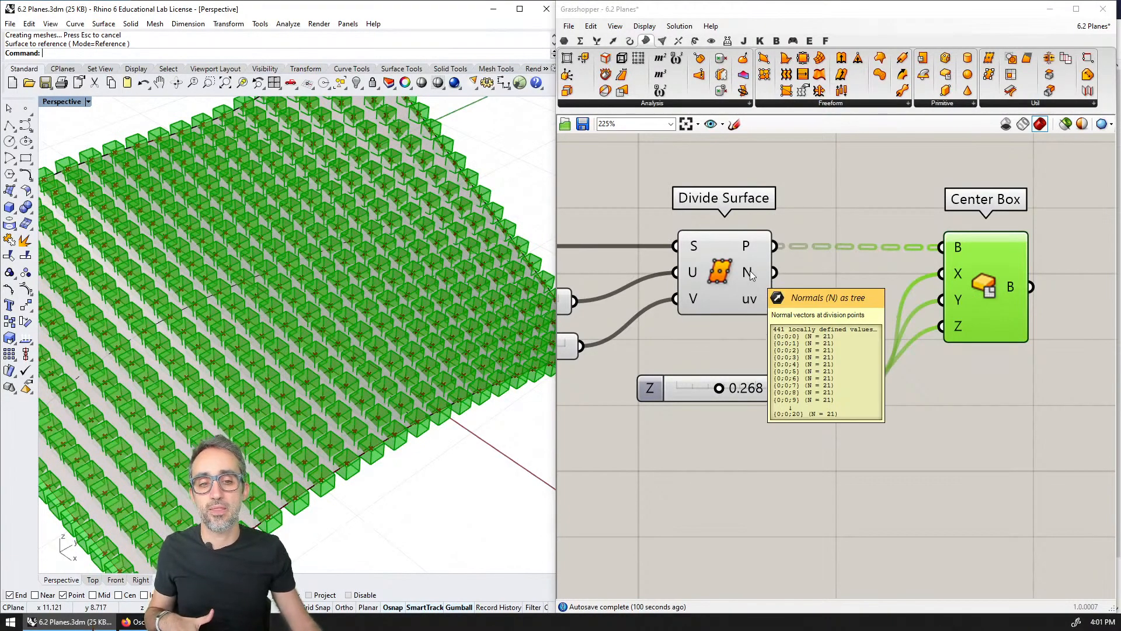
{"action": "scroll", "coordinate": [436, 297], "scroll_direction": "down", "scroll_amount": 4}
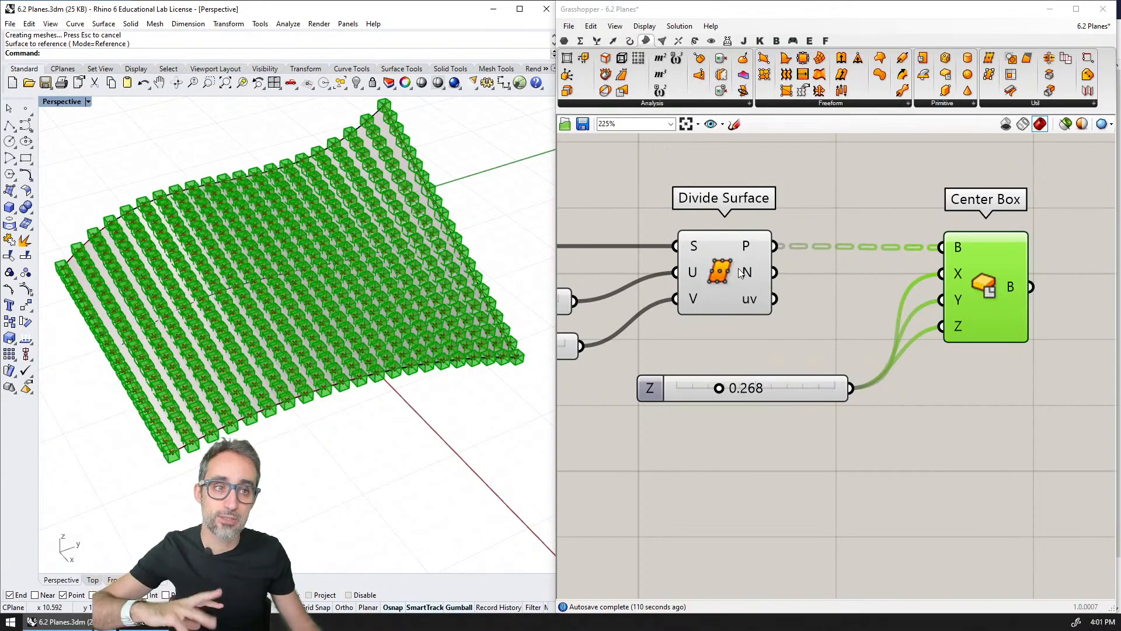
Step: Delete the Center Box component and undo the deletion
{"action": "key", "text": "Delete"}
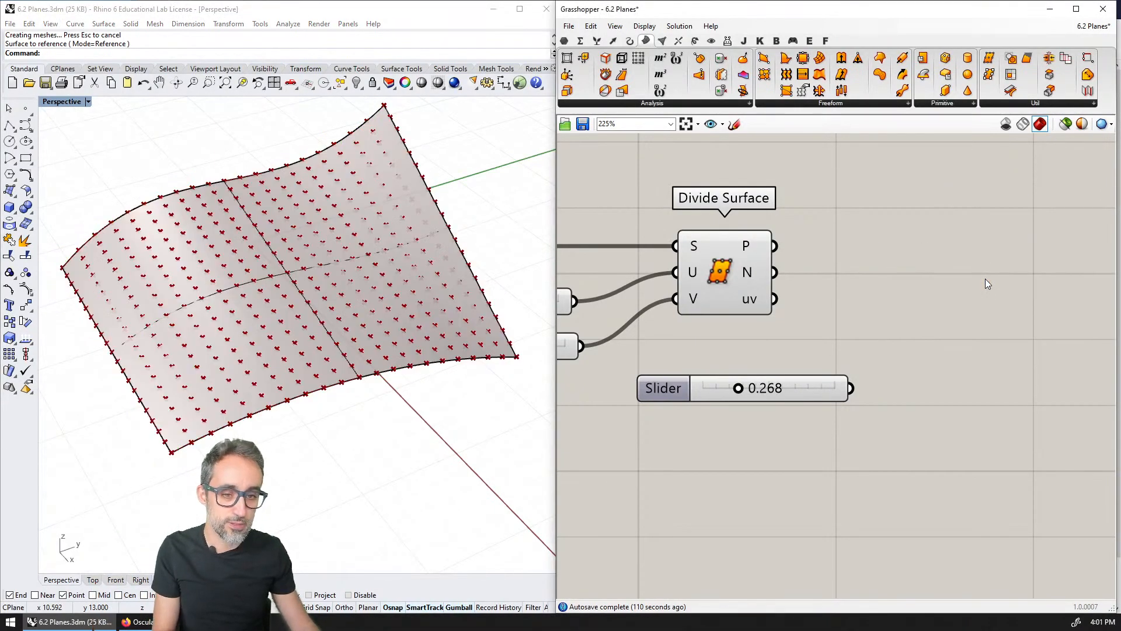
{"action": "key", "text": "ctrl+z"}
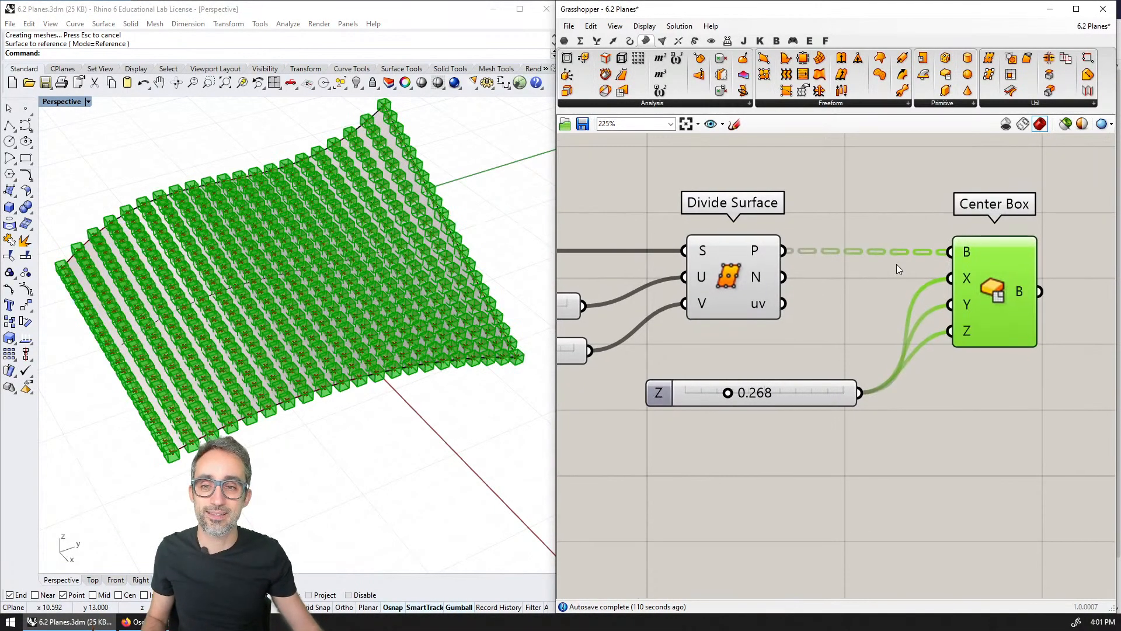
{"action": "left_click", "coordinate": [470, 229]}
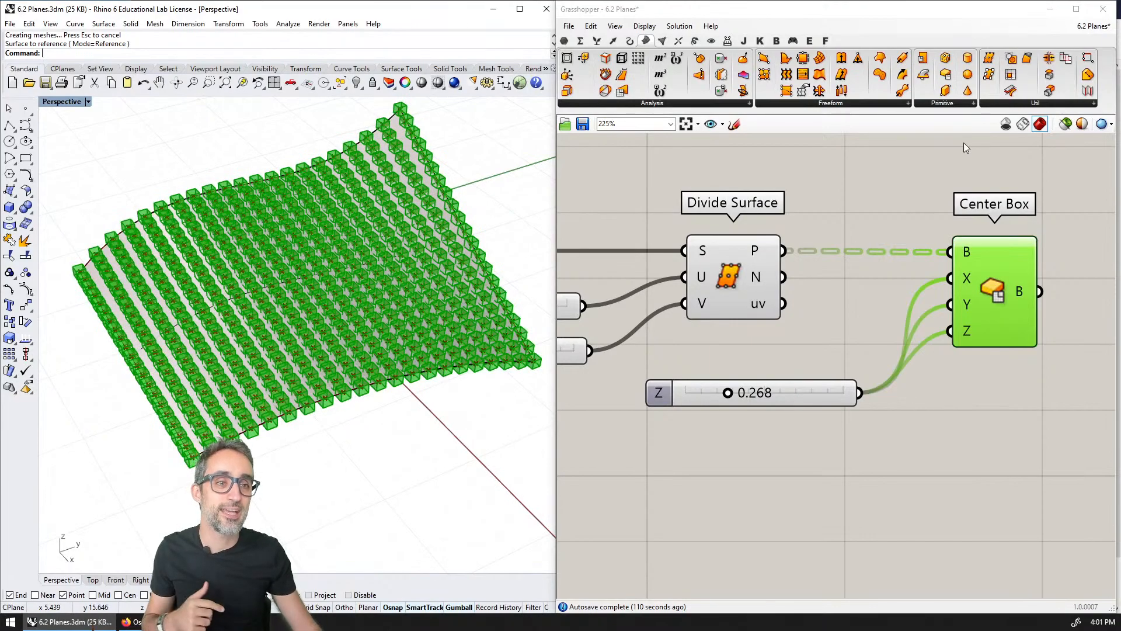
Step: Place a Surface Frames component beneath Divide Surface, moving the Z slider down to make room for it
{"action": "left_click", "coordinate": [1004, 105]}
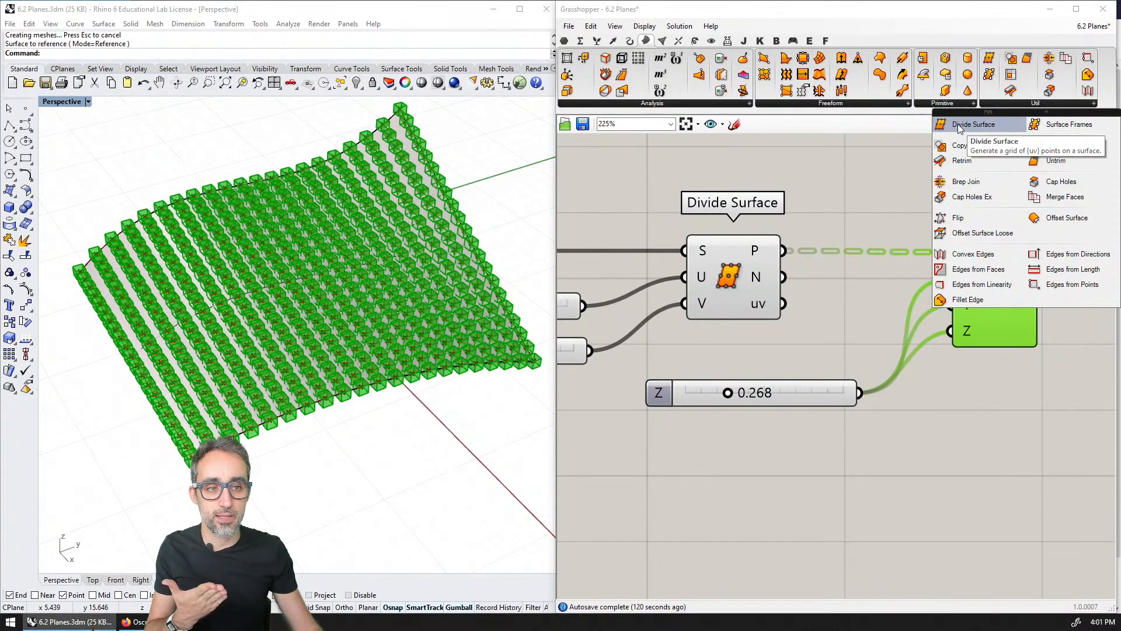
{"action": "left_click", "coordinate": [1061, 129]}
{"action": "left_click", "coordinate": [730, 355]}
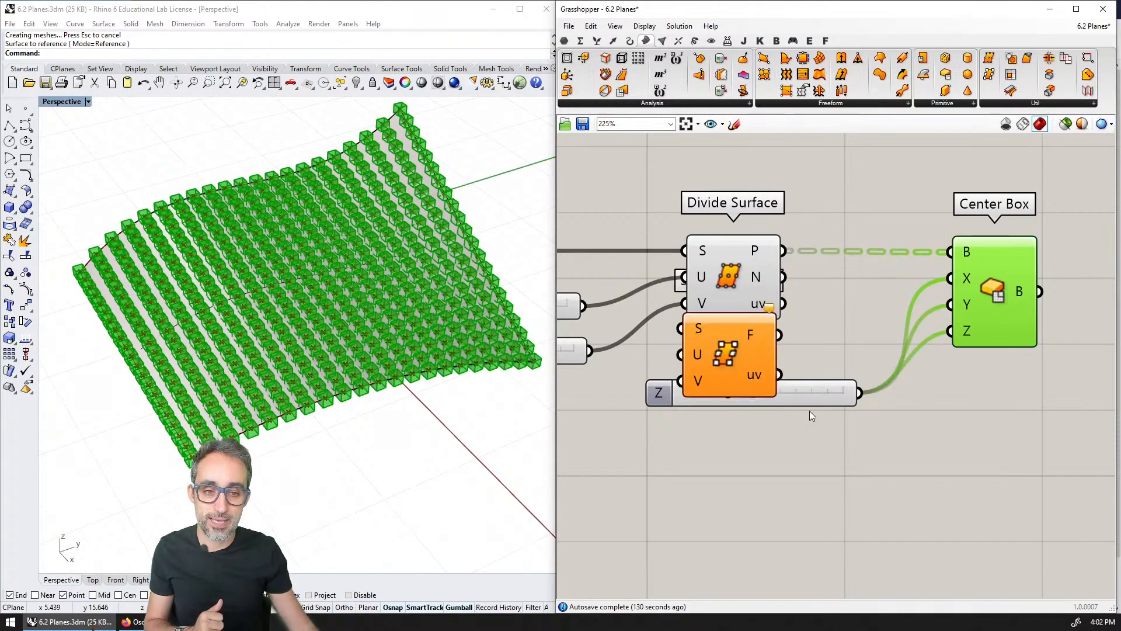
{"action": "left_click_drag", "start_coordinate": [809, 397], "coordinate": [811, 508]}
{"action": "left_click", "coordinate": [732, 411]}
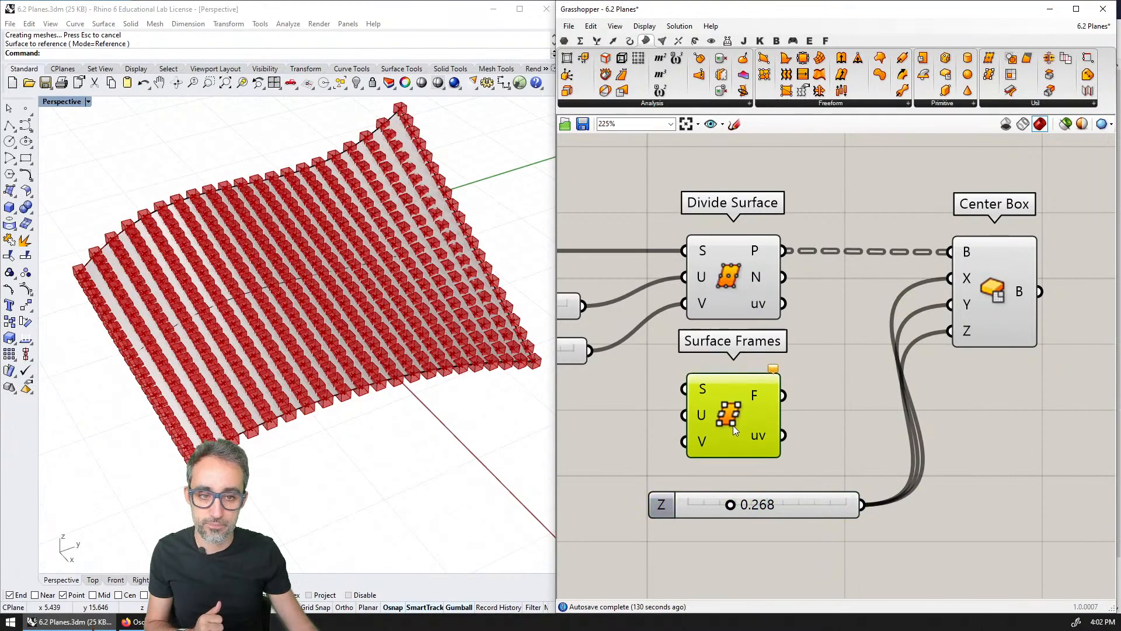
Step: Connect the Surface parameter and the U Count and V Count sliders to the S, U and V inputs of Surface Frames
{"action": "scroll", "coordinate": [735, 430], "scroll_direction": "down", "scroll_amount": 2}
{"action": "right_click_drag", "start_coordinate": [748, 409], "coordinate": [847, 320]}
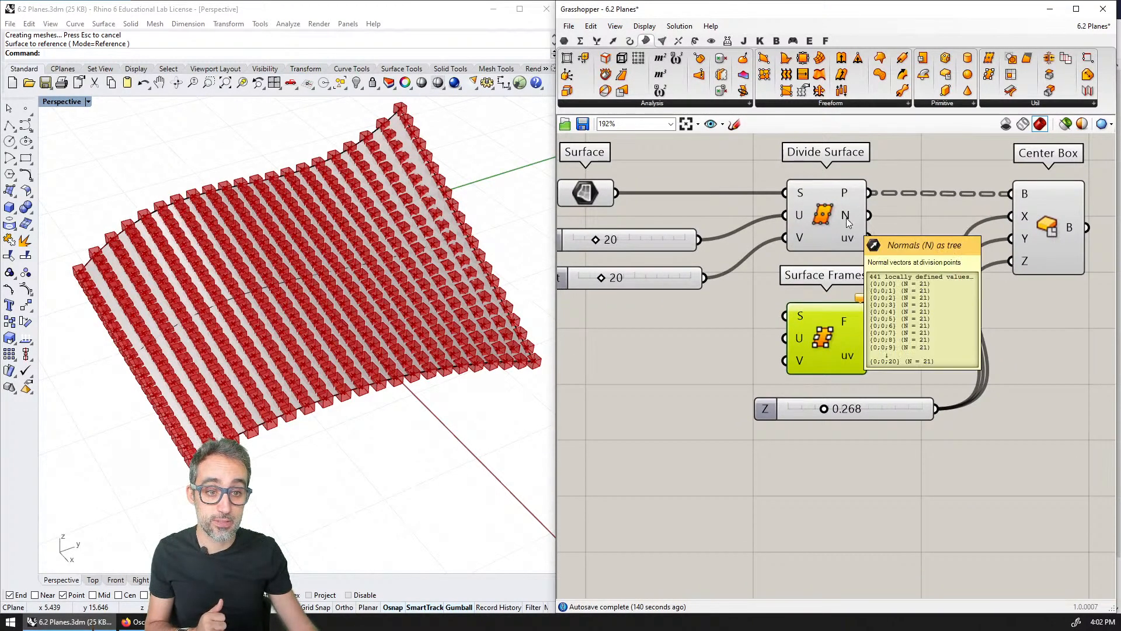
{"action": "mouse_move", "coordinate": [845, 320]}
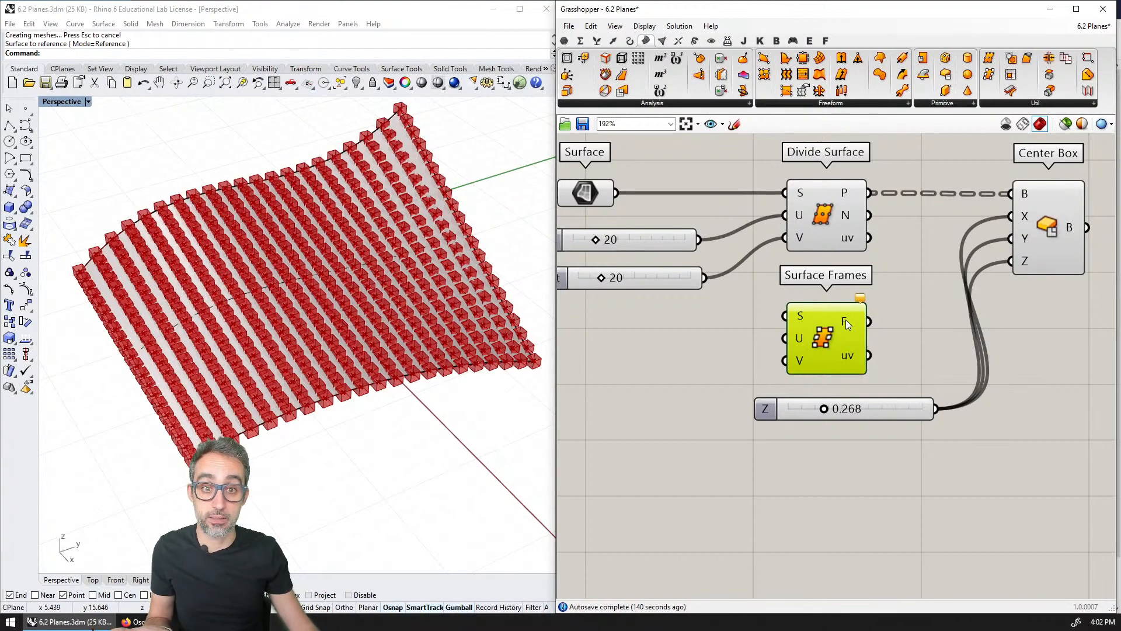
{"action": "right_click_drag", "start_coordinate": [846, 320], "coordinate": [884, 332]}
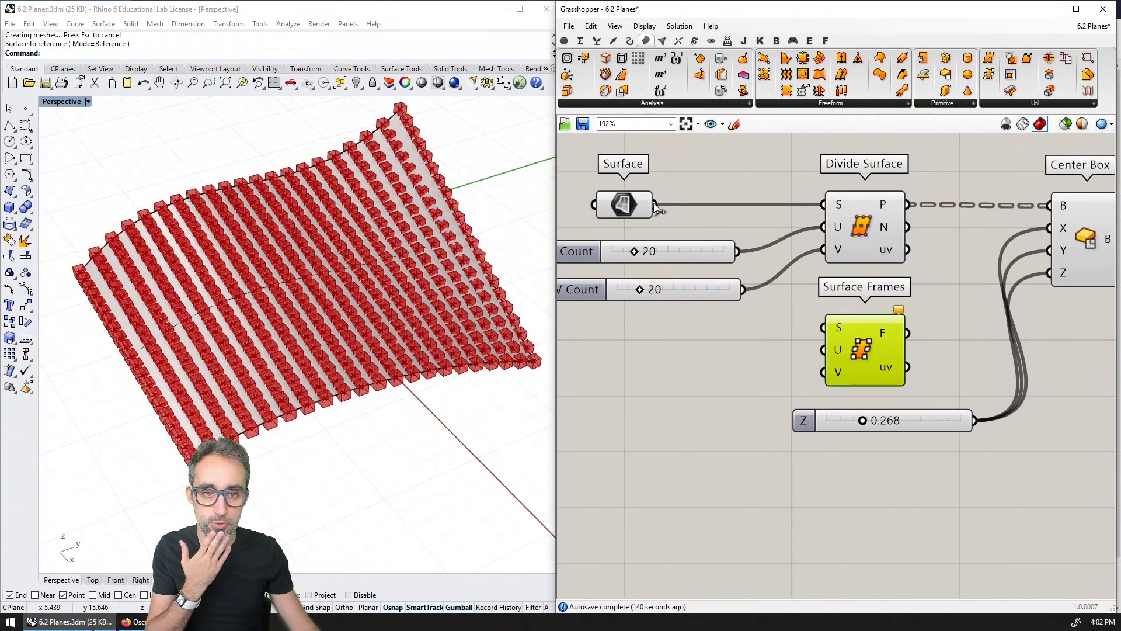
{"action": "left_click_drag", "start_coordinate": [654, 204], "coordinate": [737, 251]}
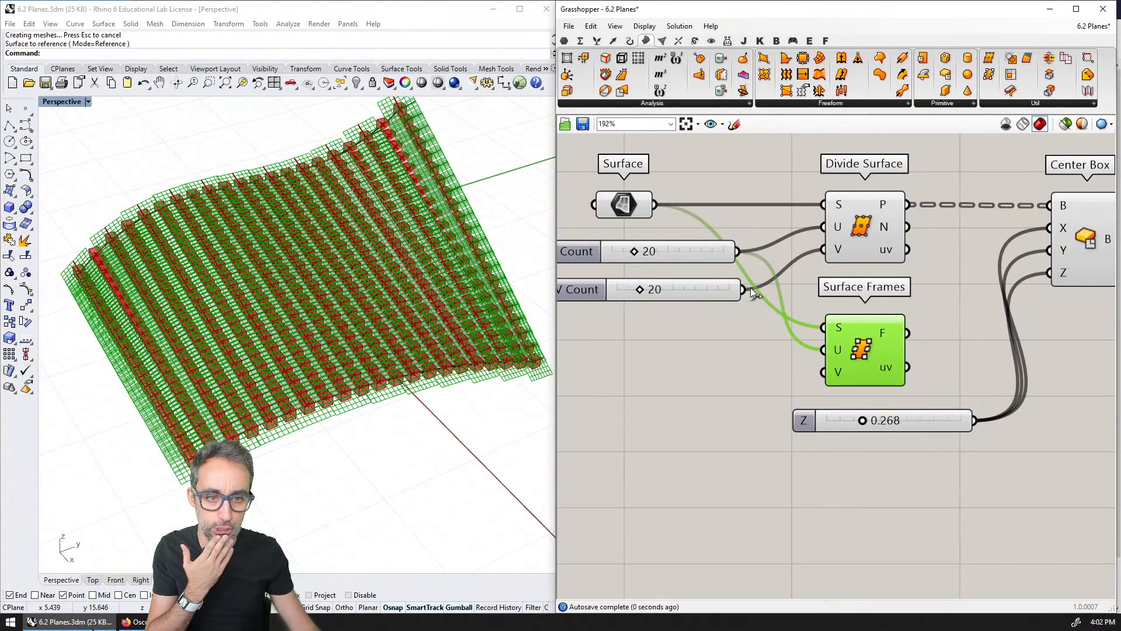
{"action": "left_click_drag", "start_coordinate": [742, 289], "coordinate": [822, 372]}
{"action": "left_click", "coordinate": [320, 327]}
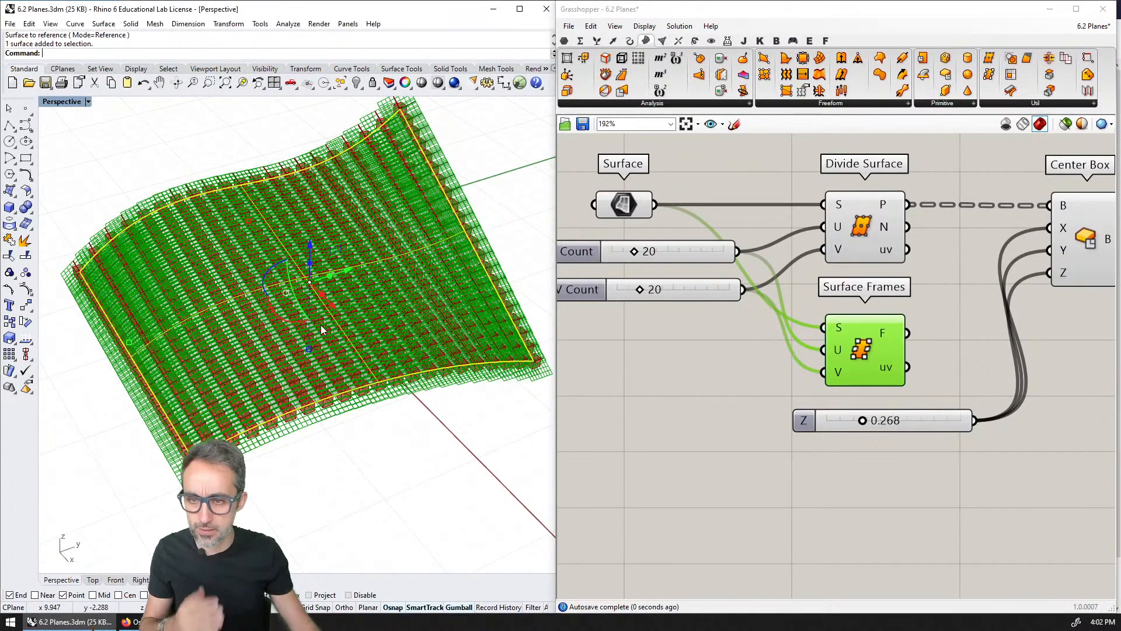
{"action": "type", "text": "scale"}
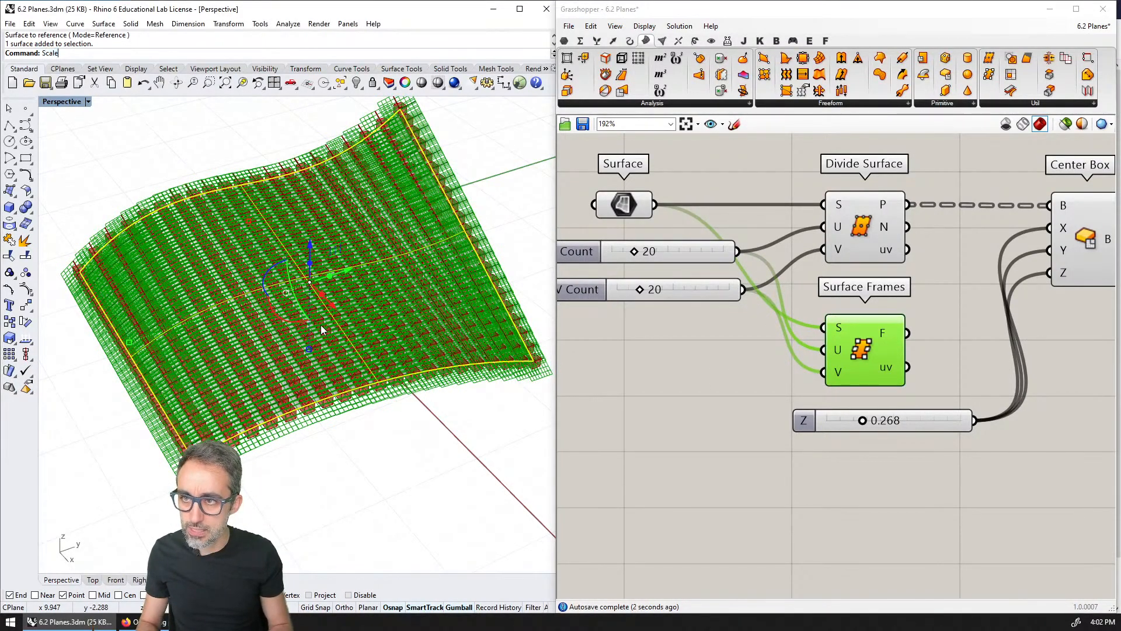
{"action": "key", "text": "Return"}
{"action": "type", "text": "3"}
{"action": "key", "text": "Return"}
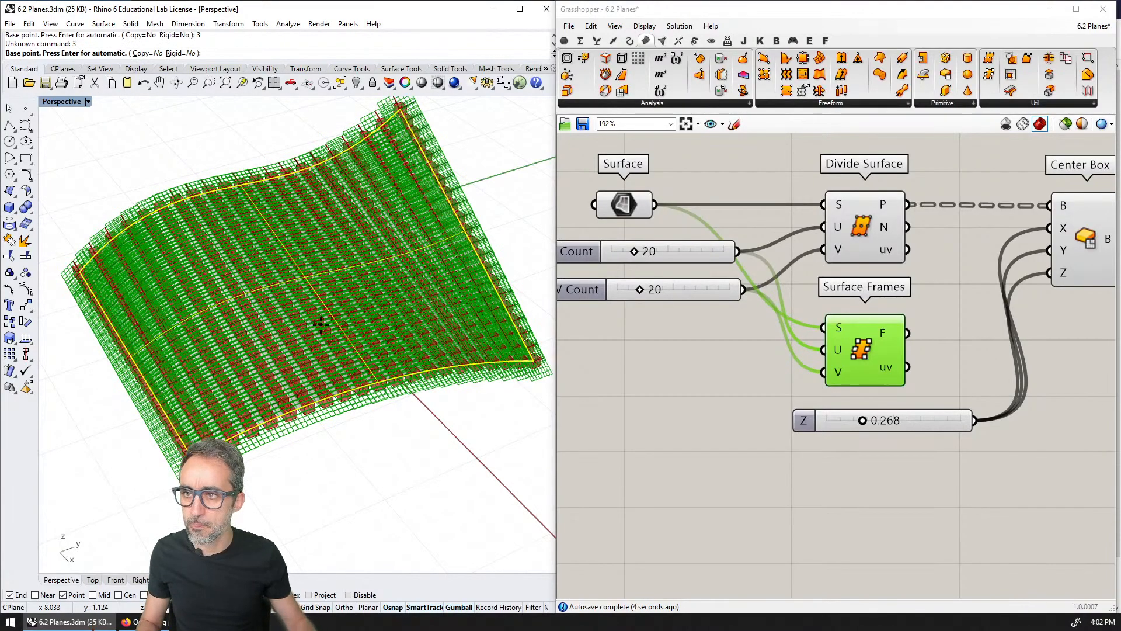
{"action": "key", "text": "Return"}
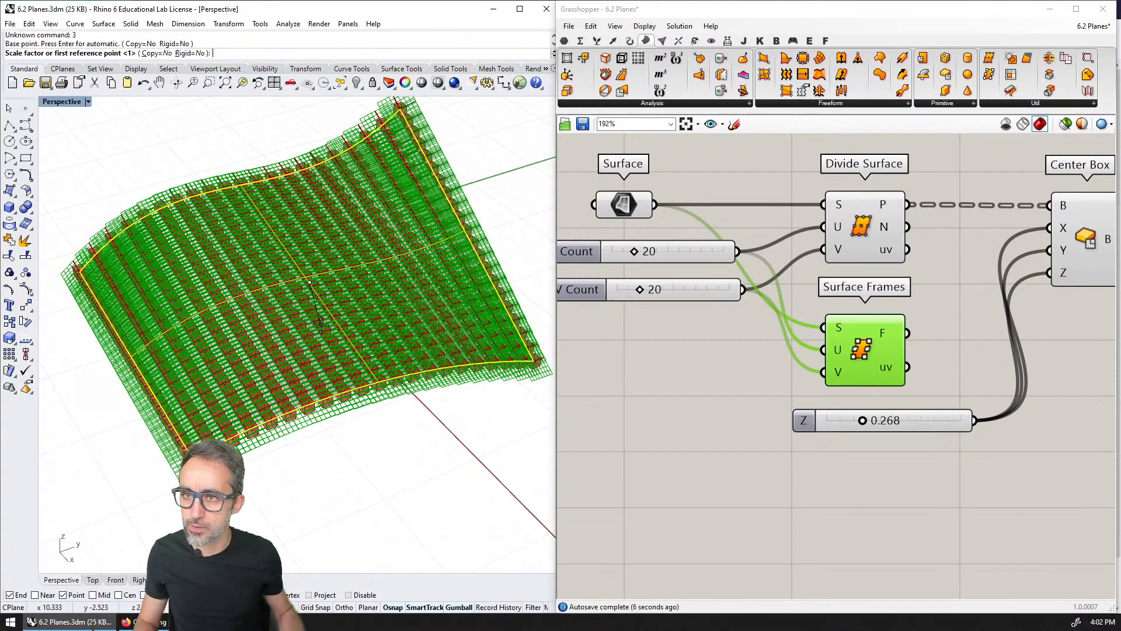
{"action": "key", "text": "Escape"}
Step: Scale the referenced Rhino surface by a factor of 3 from the base point 0,0,0
{"action": "type", "text": "scale"}
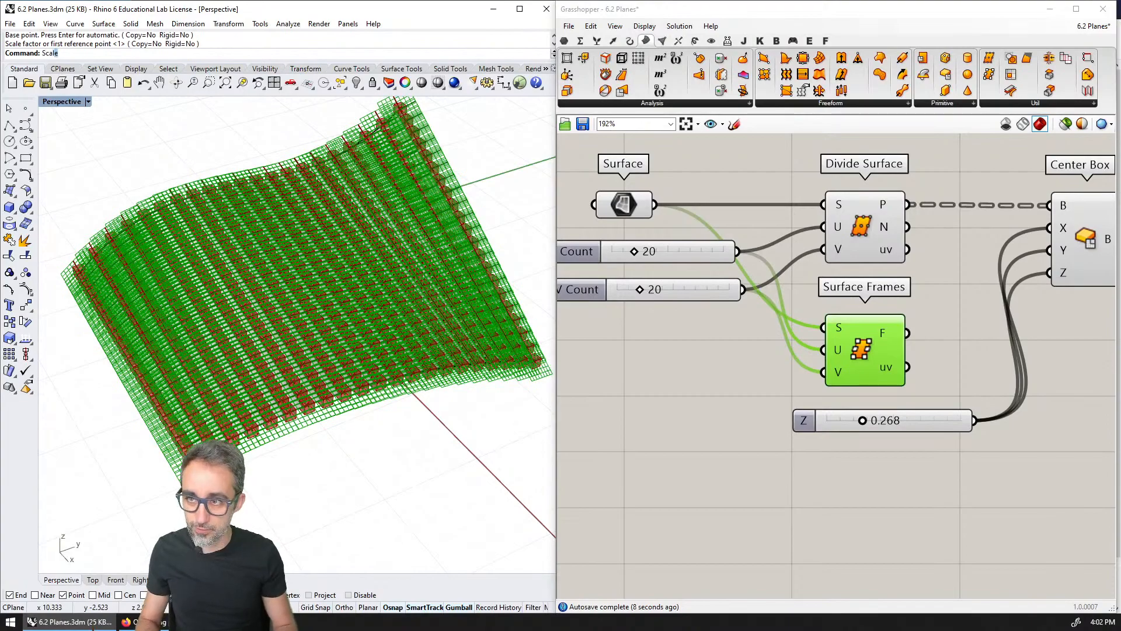
{"action": "key", "text": "Return"}
{"action": "left_click", "coordinate": [321, 324]}
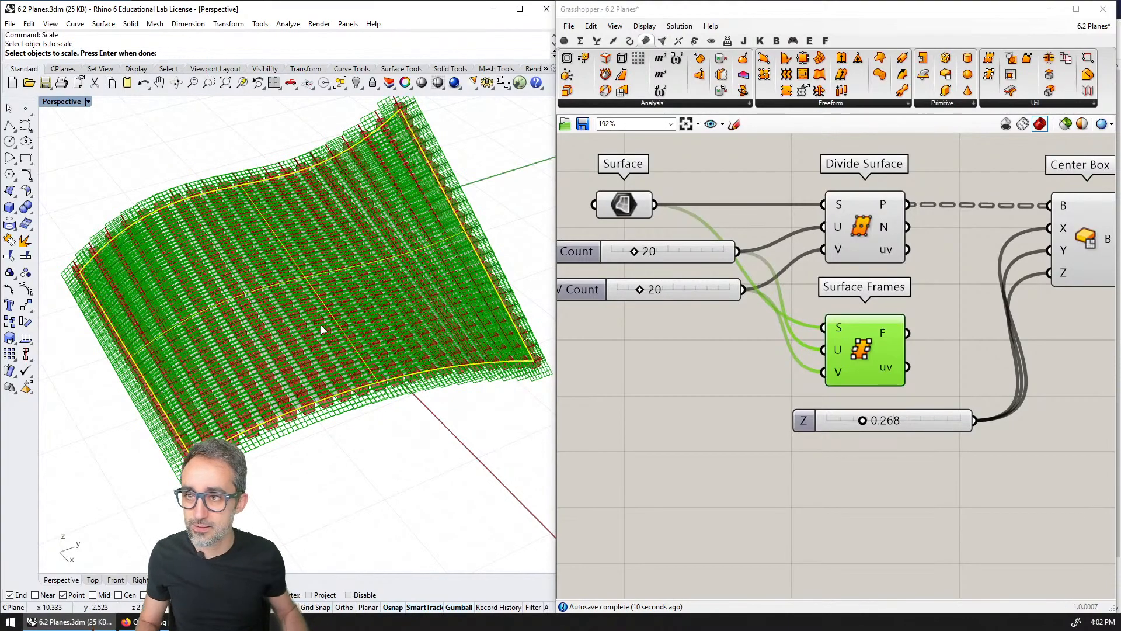
{"action": "key", "text": "Return"}
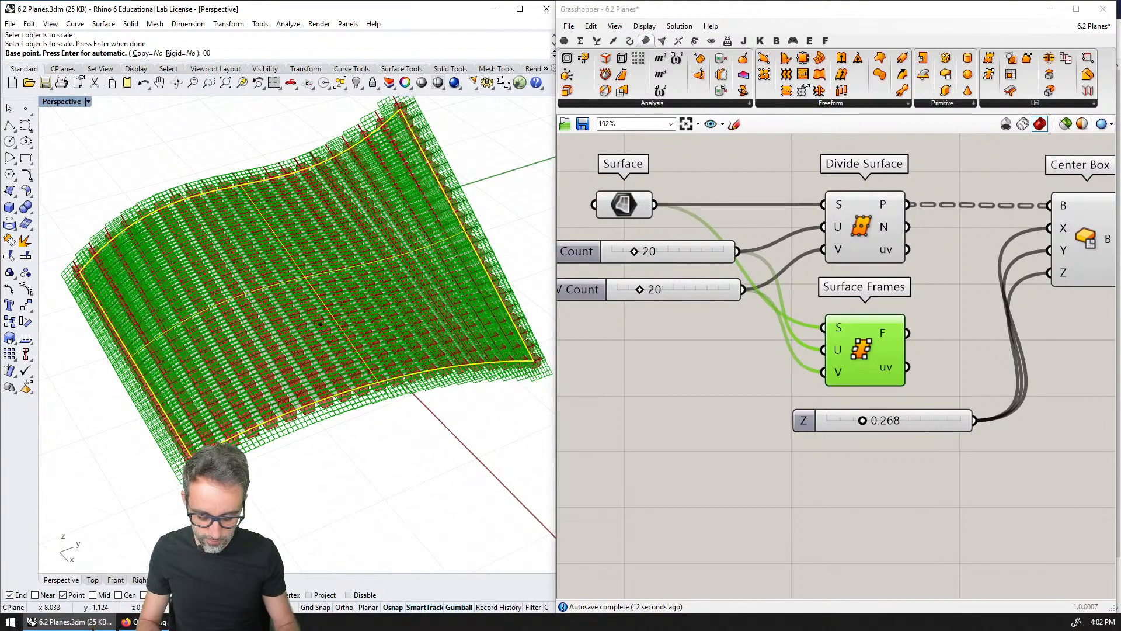
{"action": "type", "text": "0,0"}
{"action": "key", "text": "Return"}
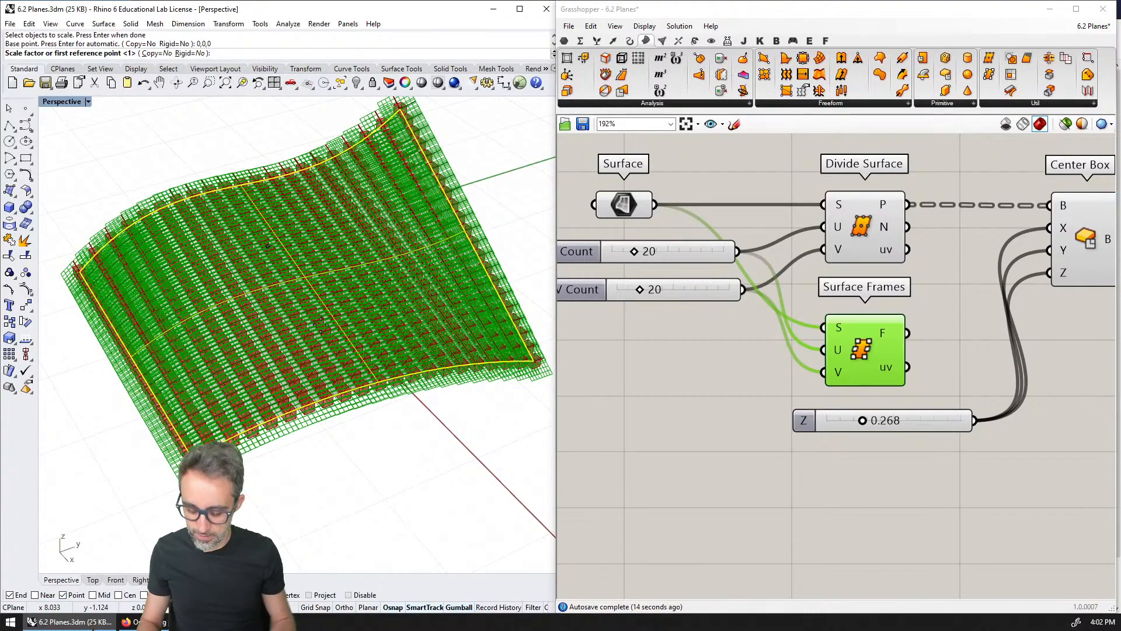
{"action": "type", "text": "3"}
{"action": "key", "text": "Return"}
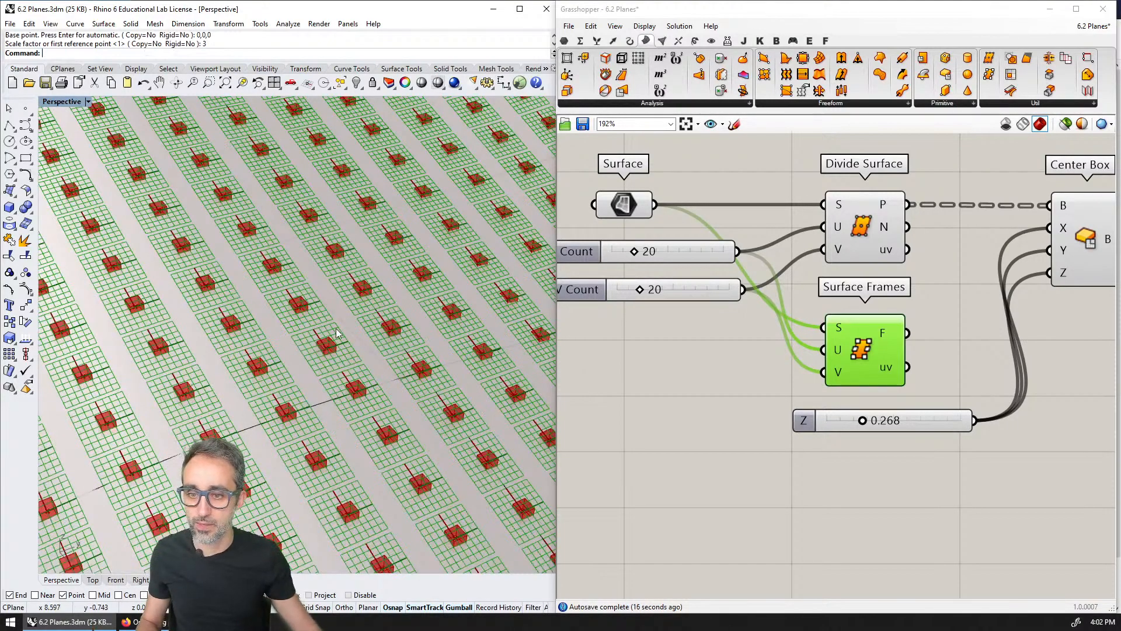
Step: Turn off the preview of the Divide Surface component and select Center Box to highlight its boxes
{"action": "scroll", "coordinate": [336, 333], "scroll_direction": "down", "scroll_amount": 5}
{"action": "scroll", "coordinate": [368, 355], "scroll_direction": "up", "scroll_amount": 6}
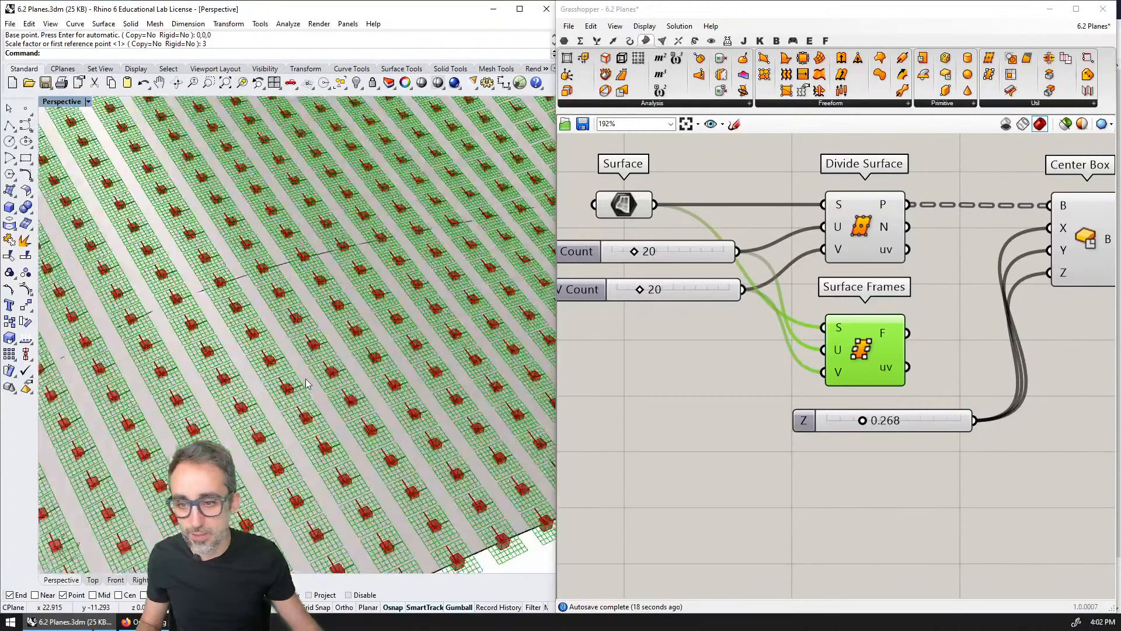
{"action": "right_click_drag", "start_coordinate": [298, 359], "coordinate": [333, 310]}
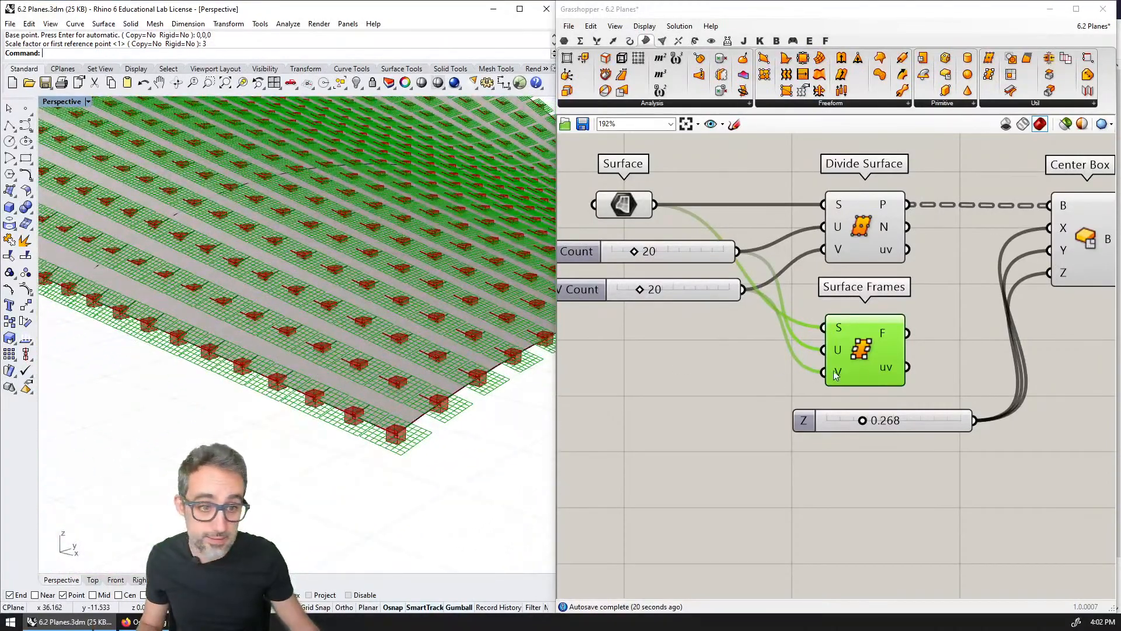
{"action": "left_click", "coordinate": [1109, 237]}
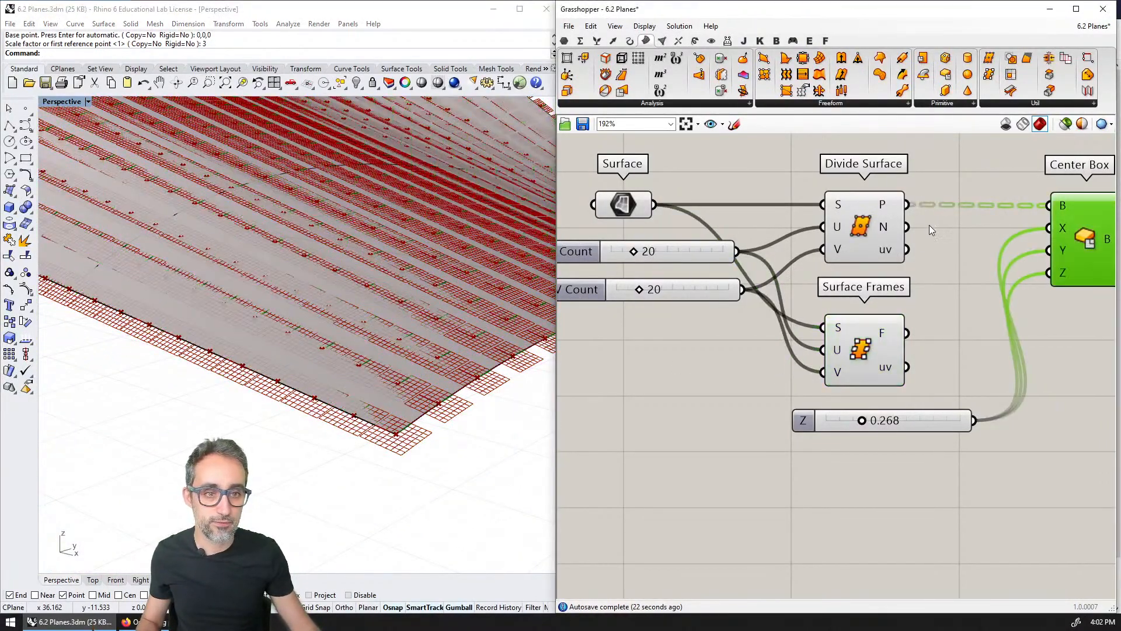
{"action": "left_click", "coordinate": [837, 244]}
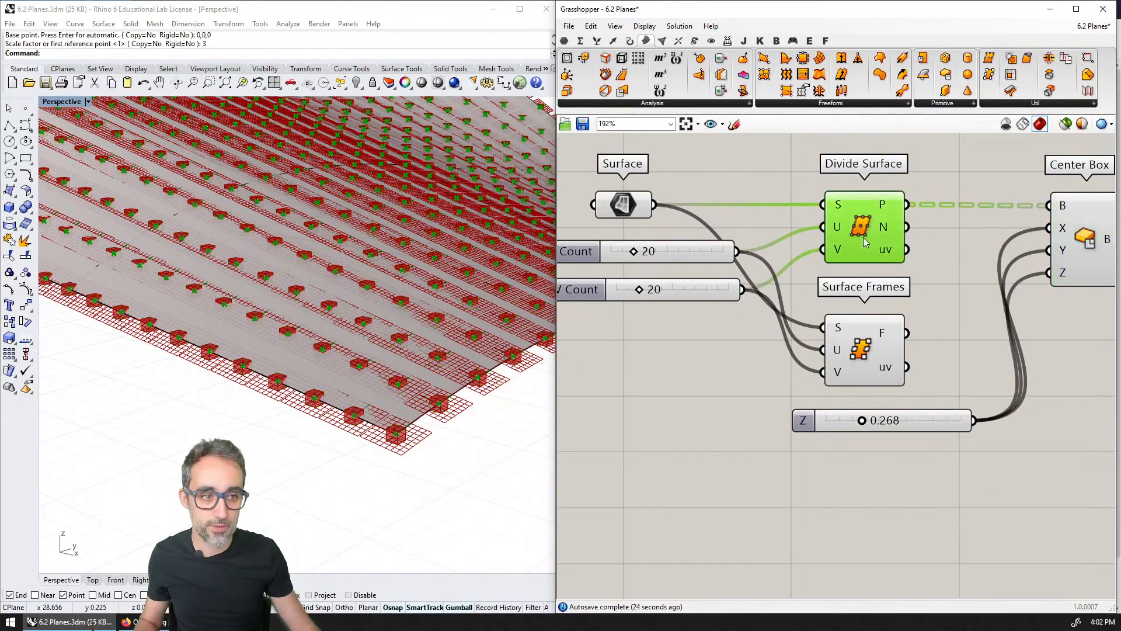
{"action": "left_click", "coordinate": [1051, 237]}
Step: Set the slider that drives the Center Box X, Y and Z sizes to 0.799
{"action": "right_click_drag", "start_coordinate": [408, 338], "coordinate": [353, 379]}
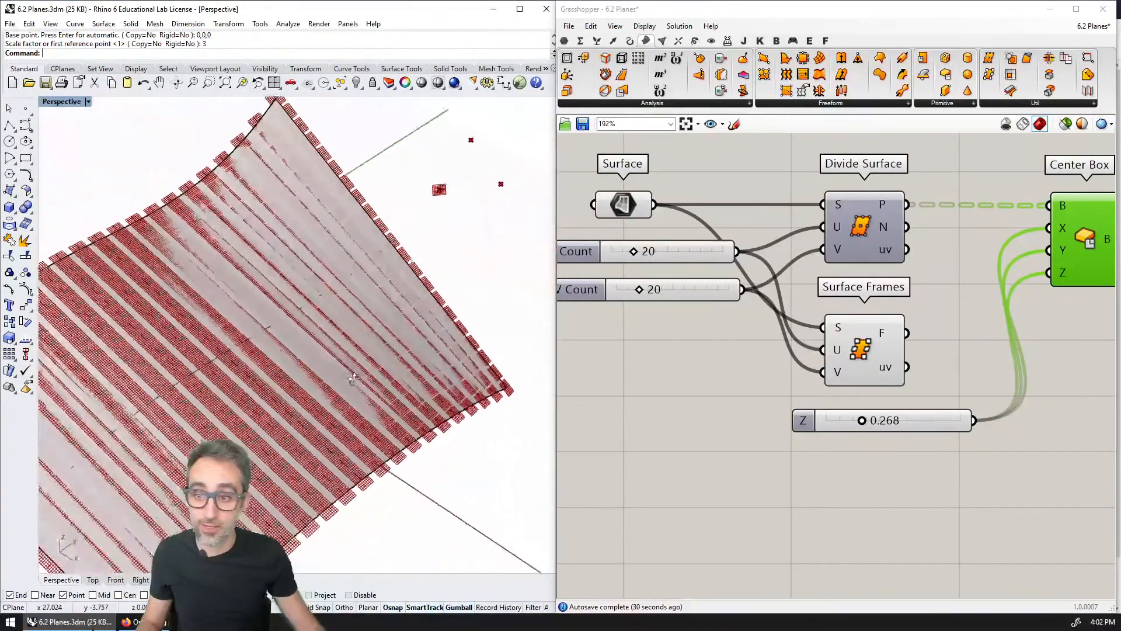
{"action": "right_click_drag", "start_coordinate": [929, 340], "coordinate": [837, 315]}
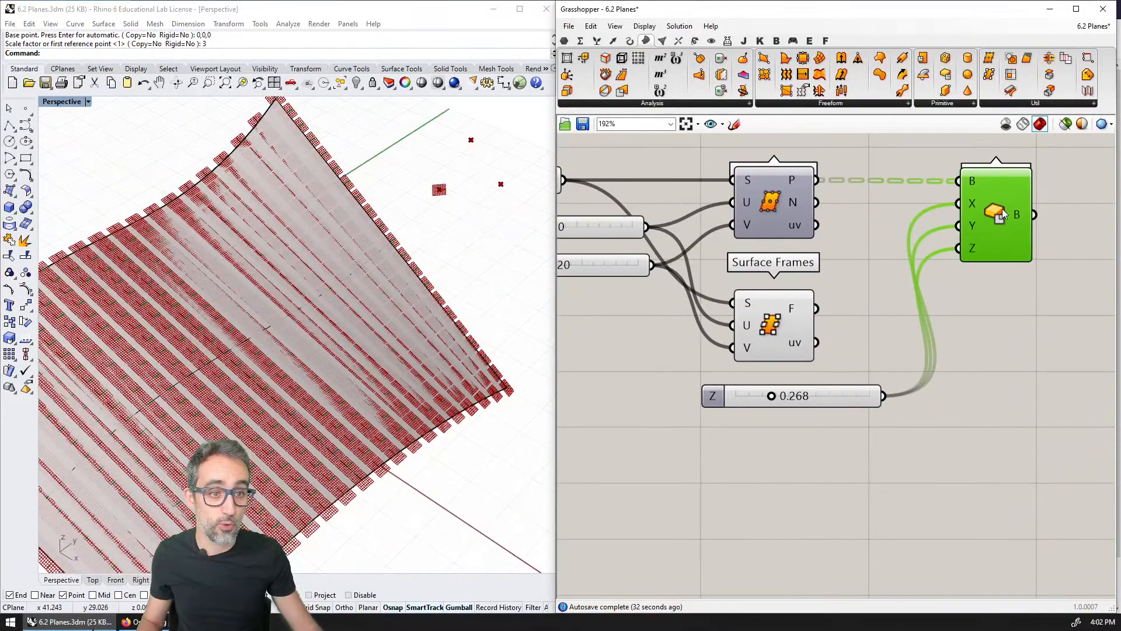
{"action": "right_click_drag", "start_coordinate": [350, 382], "coordinate": [398, 306], "text": "shift"}
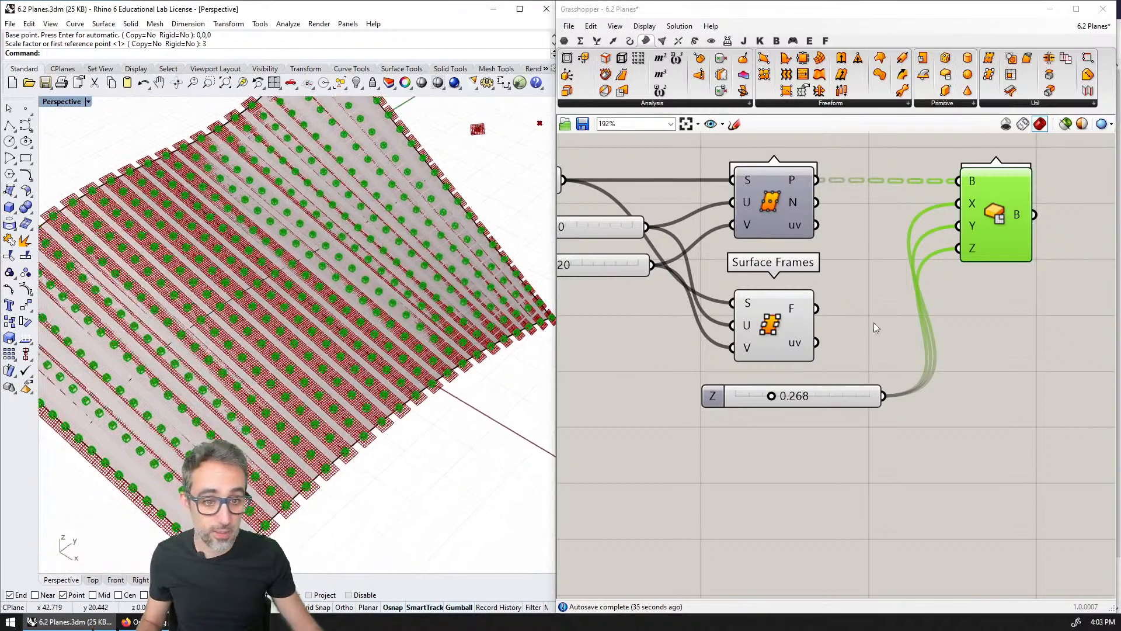
{"action": "left_click_drag", "start_coordinate": [769, 398], "coordinate": [842, 397]}
{"action": "right_click_drag", "start_coordinate": [334, 358], "coordinate": [384, 313]}
Step: Replace the points feeding Center Box's base input with the F output of Surface Frames, and hide the Surface Frames preview
{"action": "left_click_drag", "start_coordinate": [817, 308], "coordinate": [957, 181]}
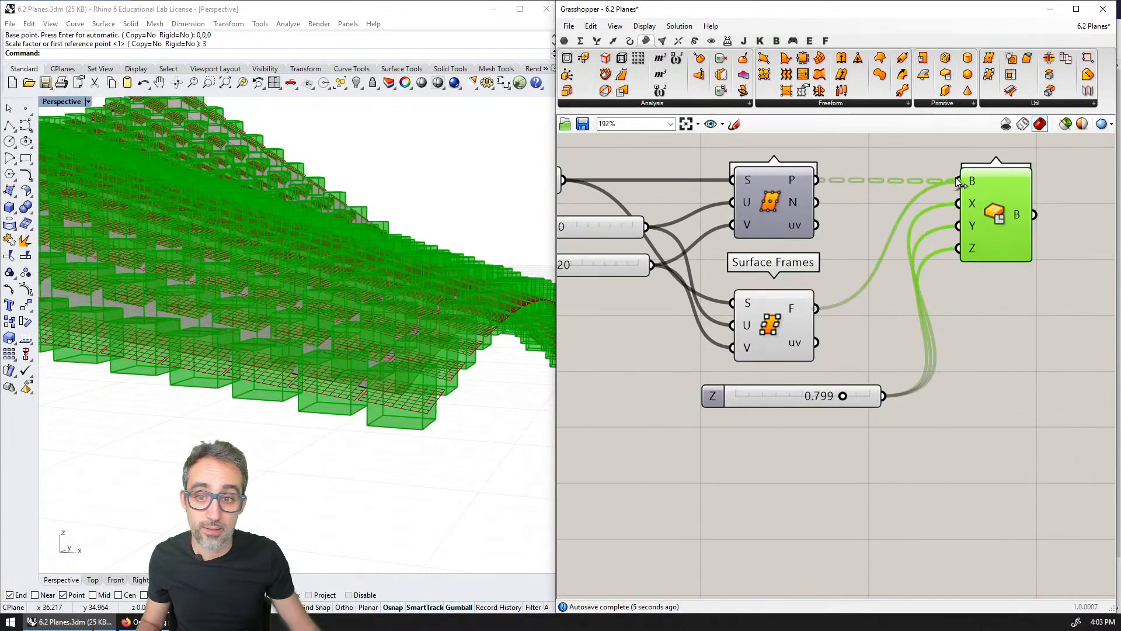
{"action": "right_click_drag", "start_coordinate": [491, 346], "coordinate": [331, 336]}
{"action": "left_click", "coordinate": [796, 326]}
Step: Shift the Z slider away from Center Box and add a new number slider set to 10.000 beneath it
{"action": "left_click_drag", "start_coordinate": [821, 397], "coordinate": [748, 392]}
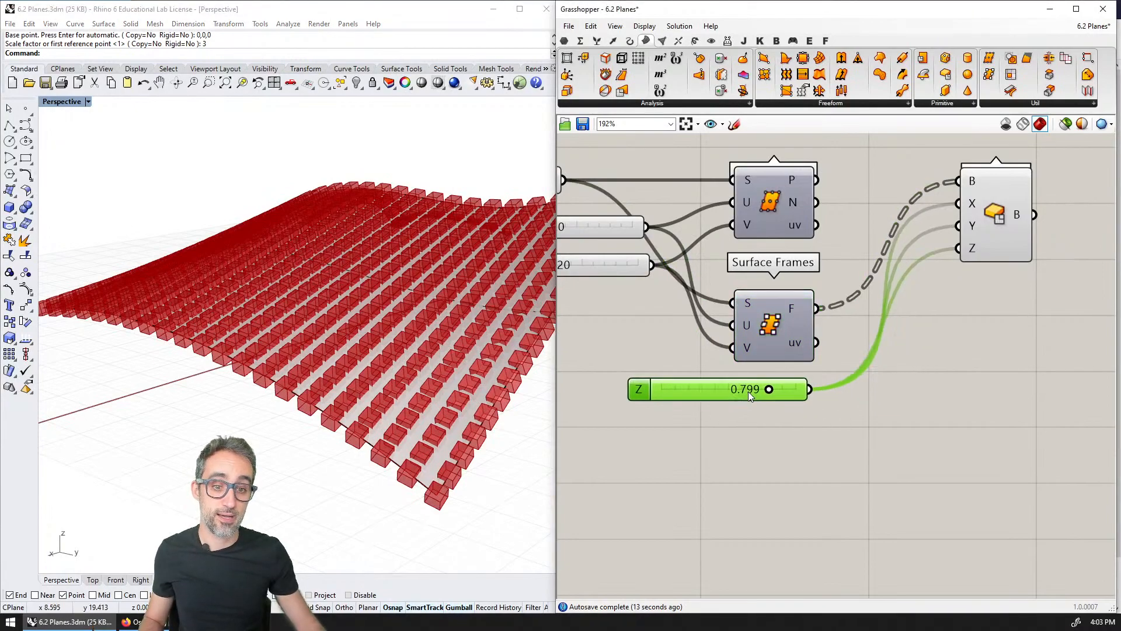
{"action": "double_click", "coordinate": [732, 438]}
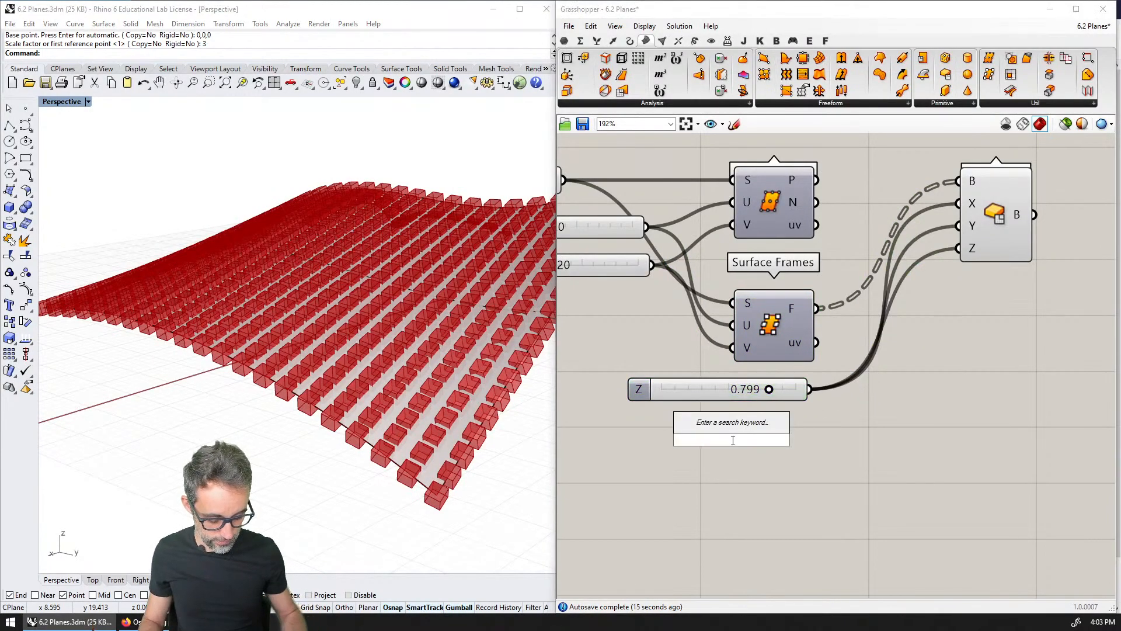
{"action": "type", "text": "10"}
{"action": "key", "text": "Return"}
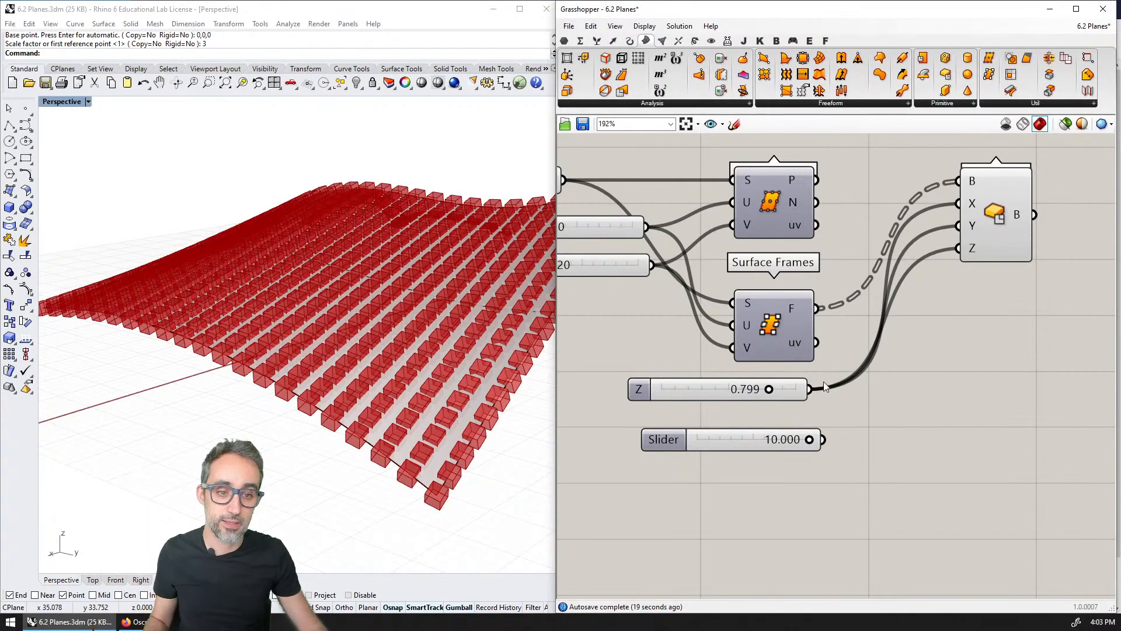
Step: Connect the new 10.000 slider to Center Box's Z input and select Center Box to highlight the elongated boxes
{"action": "left_click_drag", "start_coordinate": [818, 389], "coordinate": [893, 415]}
{"action": "left_click_drag", "start_coordinate": [823, 439], "coordinate": [958, 248]}
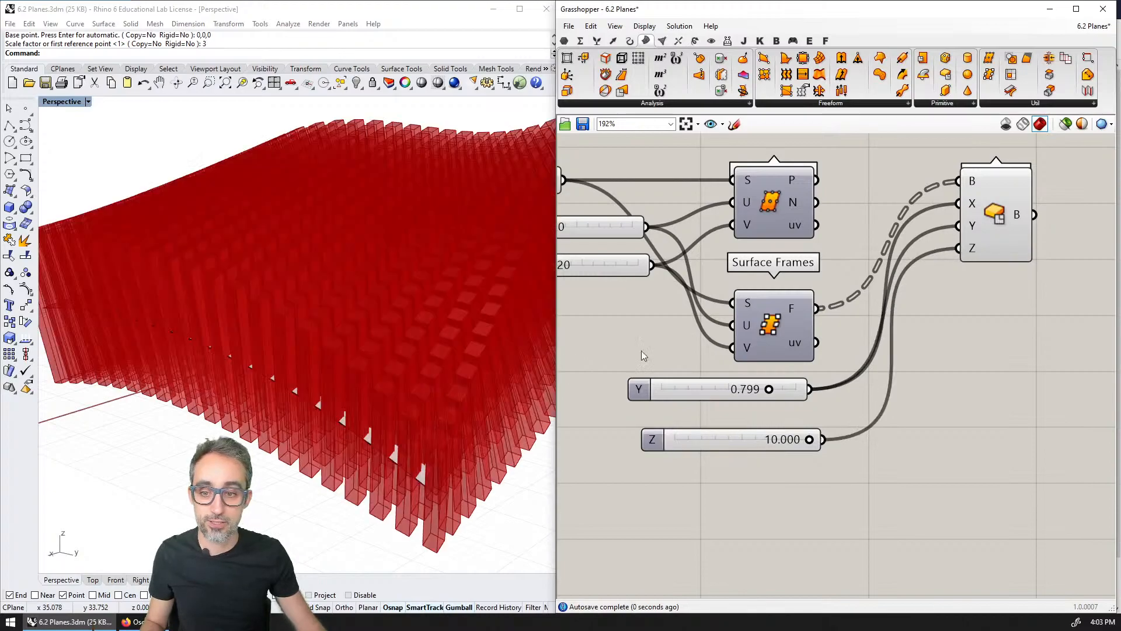
{"action": "right_click_drag", "start_coordinate": [380, 371], "coordinate": [368, 462]}
{"action": "left_click", "coordinate": [1015, 209]}
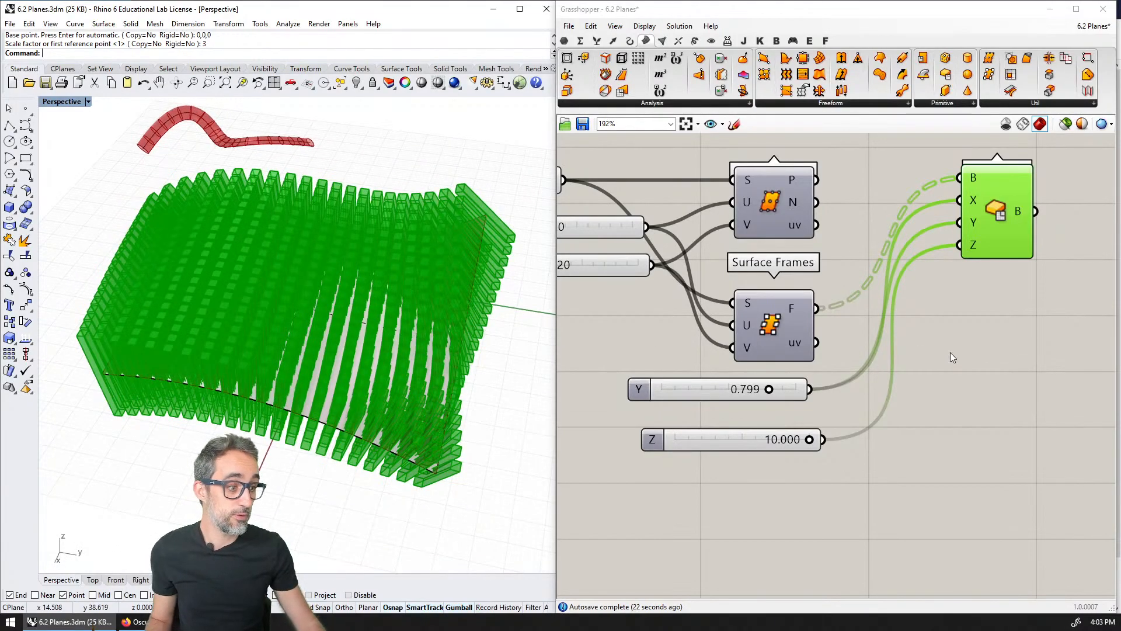
Step: Delete the Divide Surface component and move Surface Frames into its place between the Surface parameter and Center Box
{"action": "scroll", "coordinate": [857, 345], "scroll_direction": "up", "scroll_amount": 2}
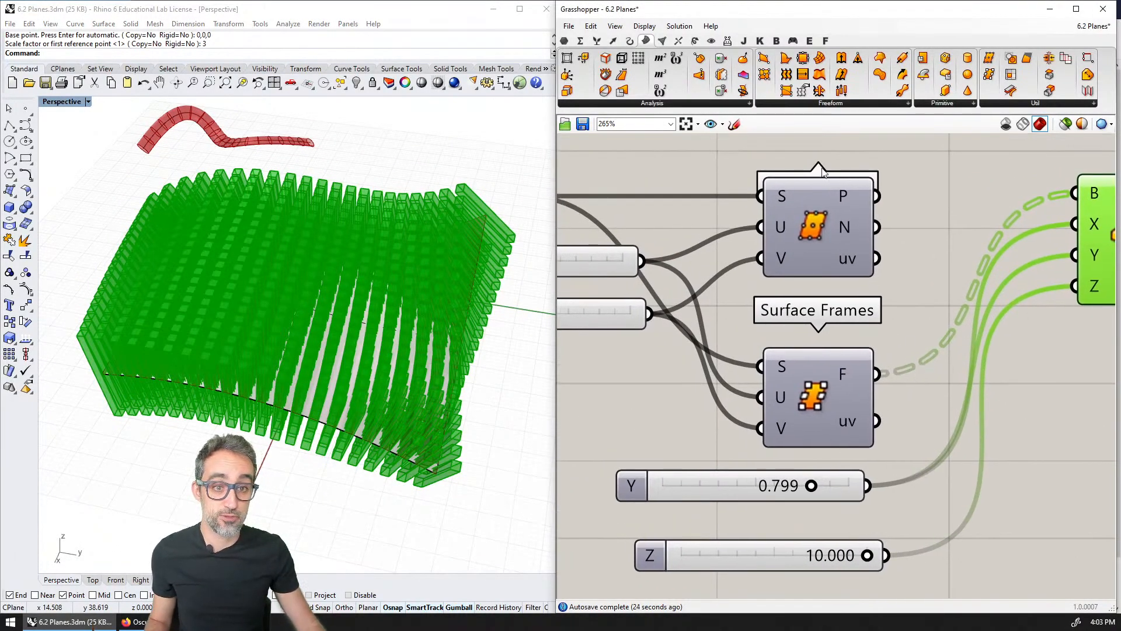
{"action": "scroll", "coordinate": [825, 239], "scroll_direction": "down", "scroll_amount": 3}
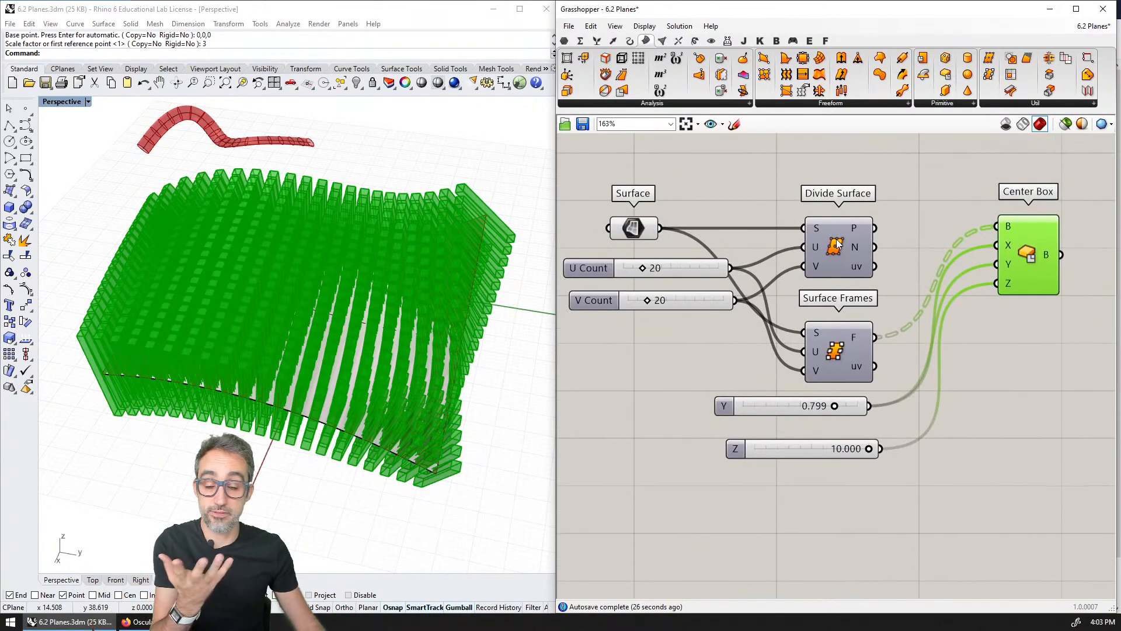
{"action": "left_click", "coordinate": [837, 250]}
{"action": "key", "text": "Delete"}
{"action": "left_click_drag", "start_coordinate": [844, 349], "coordinate": [835, 243]}
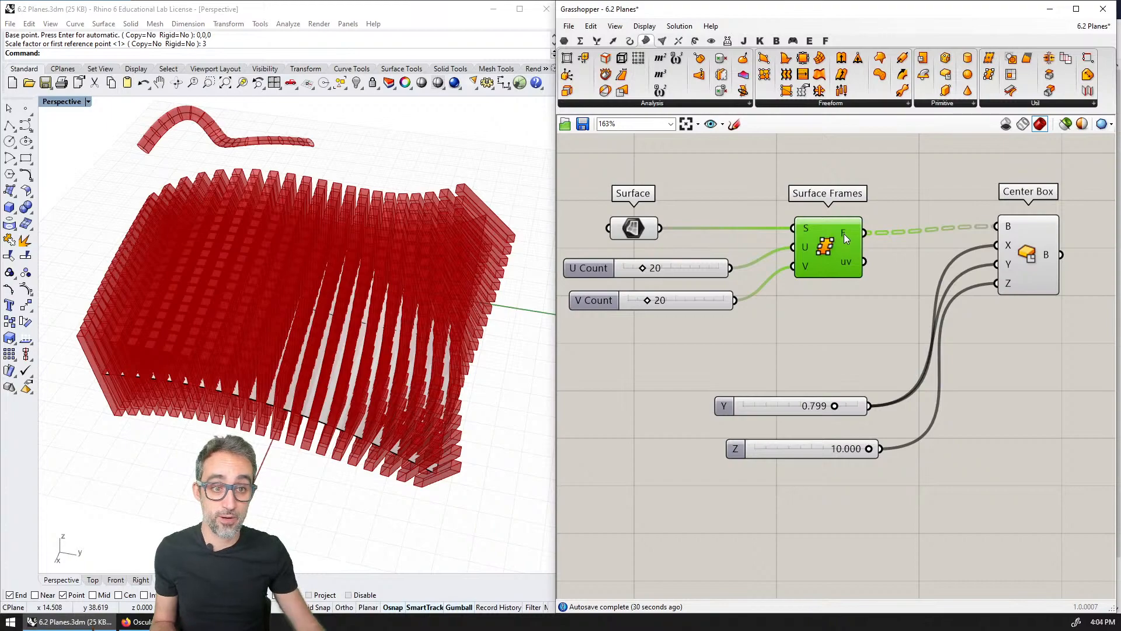
Step: Stack the Y and Z sliders closely beneath Surface Frames and select Center Box to highlight its boxes
{"action": "left_click_drag", "start_coordinate": [803, 407], "coordinate": [801, 364]}
{"action": "left_click_drag", "start_coordinate": [802, 446], "coordinate": [789, 389]}
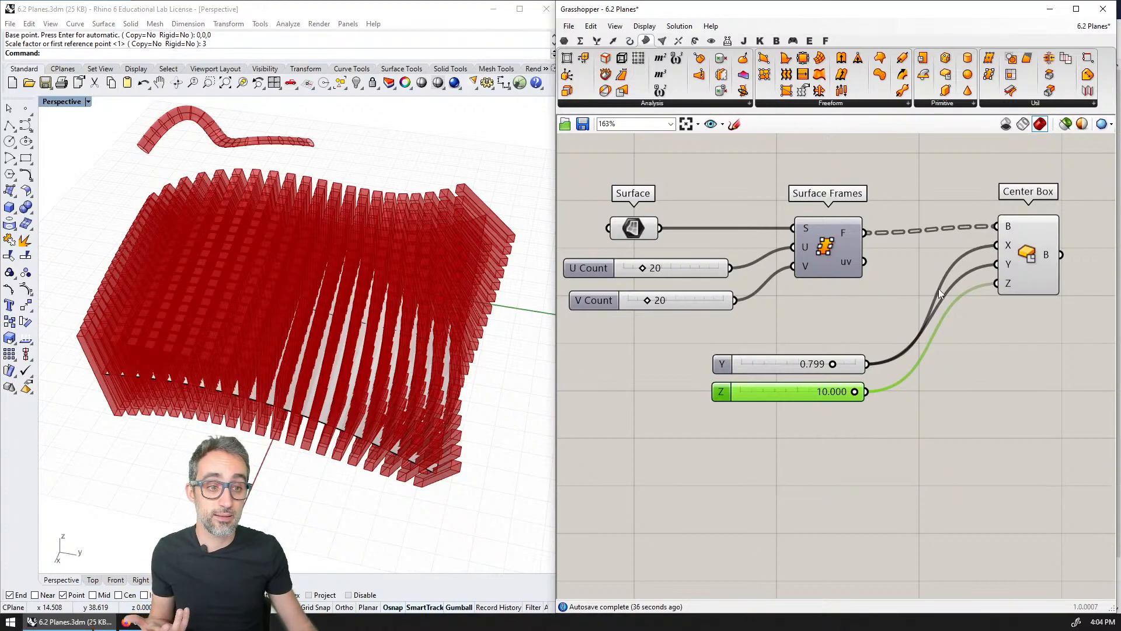
{"action": "left_click", "coordinate": [1015, 257]}
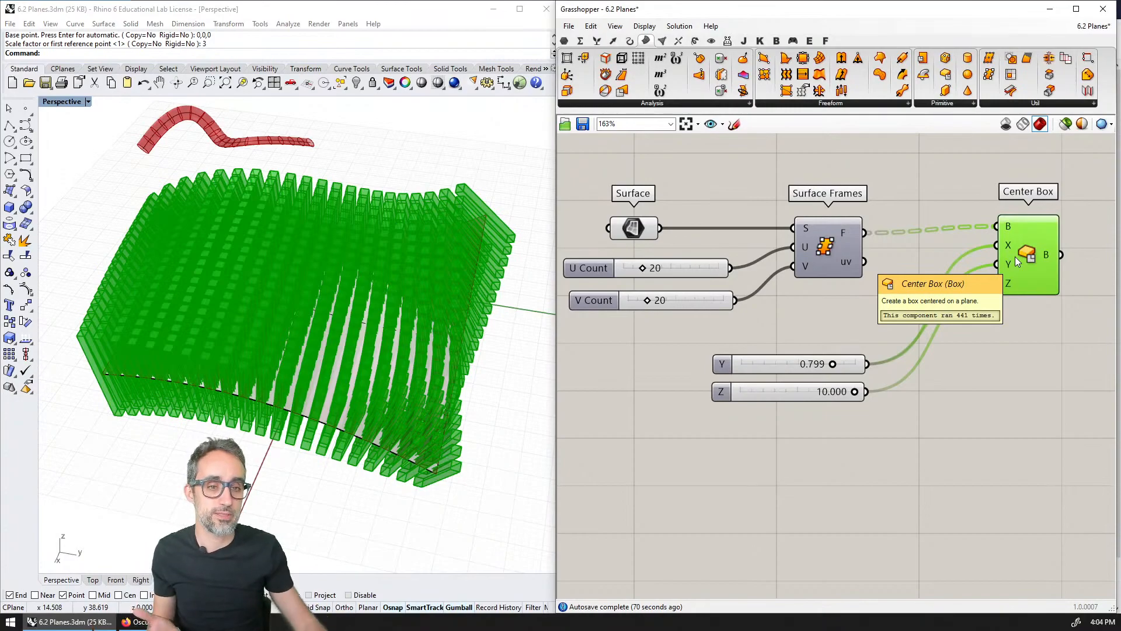
{"action": "right_click_drag", "start_coordinate": [935, 310], "coordinate": [942, 311]}
{"action": "scroll", "coordinate": [942, 311], "scroll_direction": "down", "scroll_amount": 1}
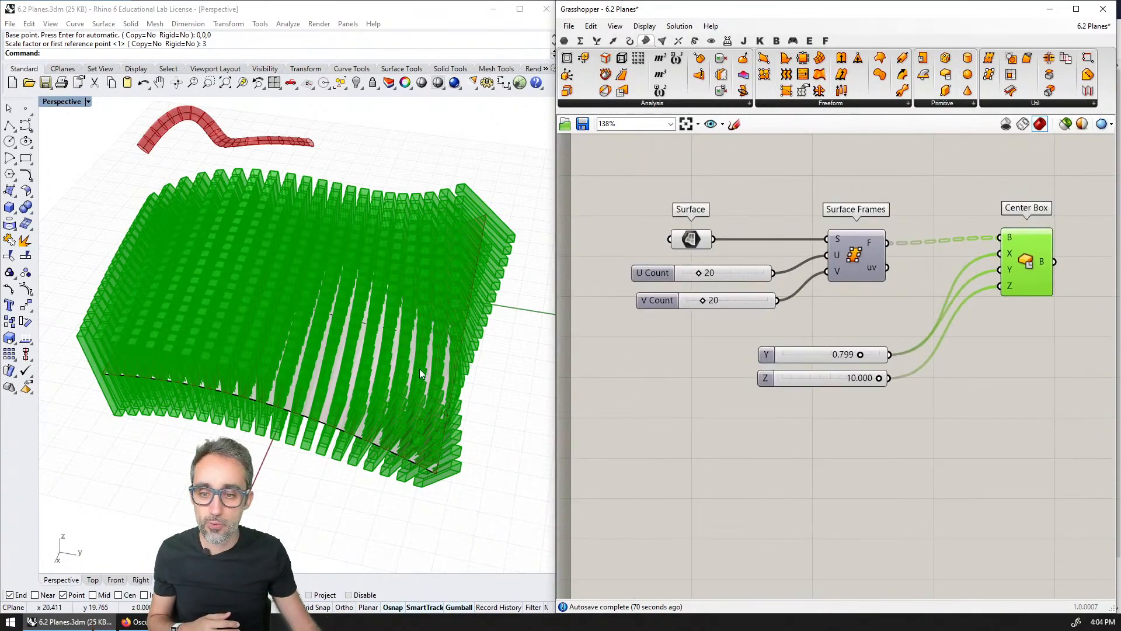
{"action": "right_click_drag", "start_coordinate": [419, 369], "coordinate": [450, 364]}
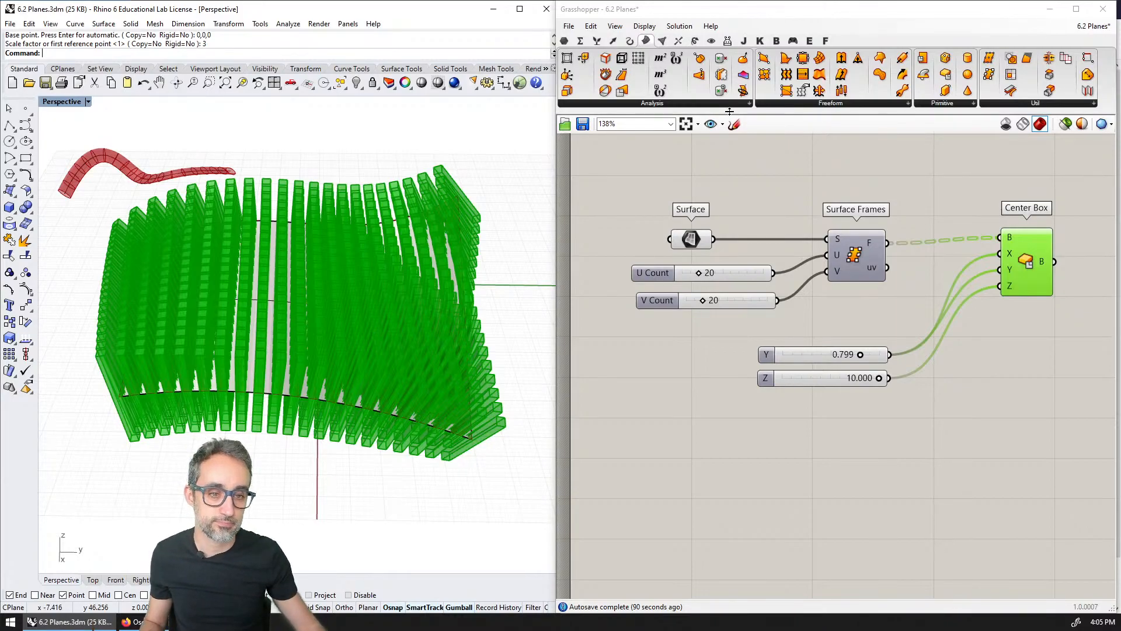
Step: Review the earlier plane definitions on the canvas, selecting the lowest Ellipse, Construct Plane and Plane 3Pt components
{"action": "right_click_drag", "start_coordinate": [950, 276], "coordinate": [955, 385]}
{"action": "scroll", "coordinate": [955, 362], "scroll_direction": "down", "scroll_amount": 7}
{"action": "right_click_drag", "start_coordinate": [972, 295], "coordinate": [838, 417]}
{"action": "scroll", "coordinate": [849, 441], "scroll_direction": "down", "scroll_amount": 1}
{"action": "right_click_drag", "start_coordinate": [508, 356], "coordinate": [440, 327]}
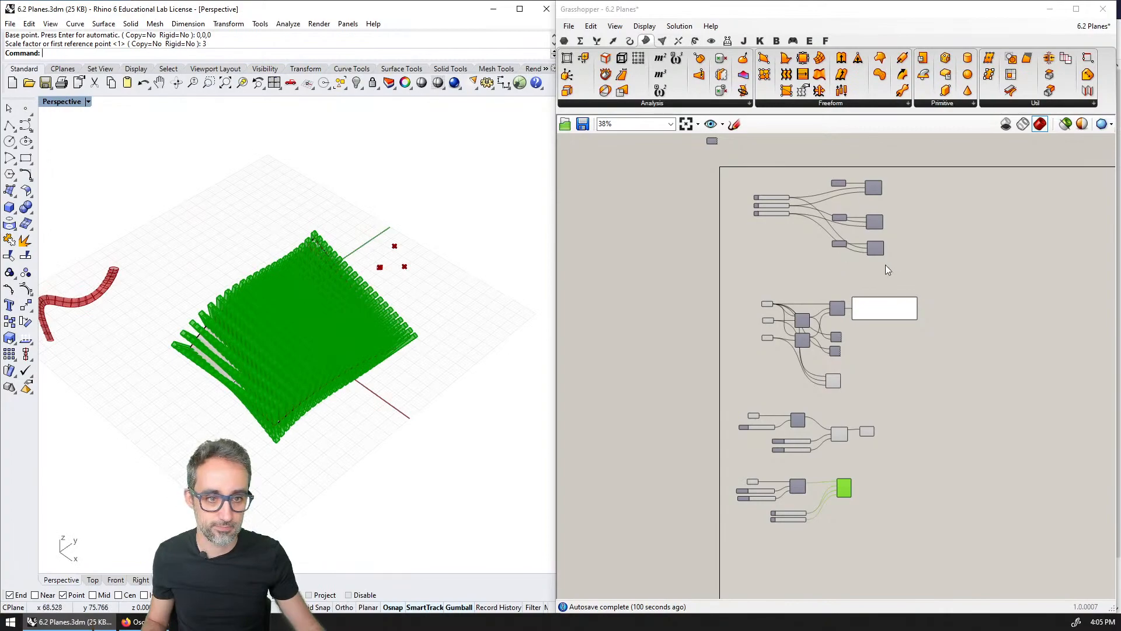
{"action": "left_click", "coordinate": [875, 248]}
{"action": "left_click", "coordinate": [833, 381]}
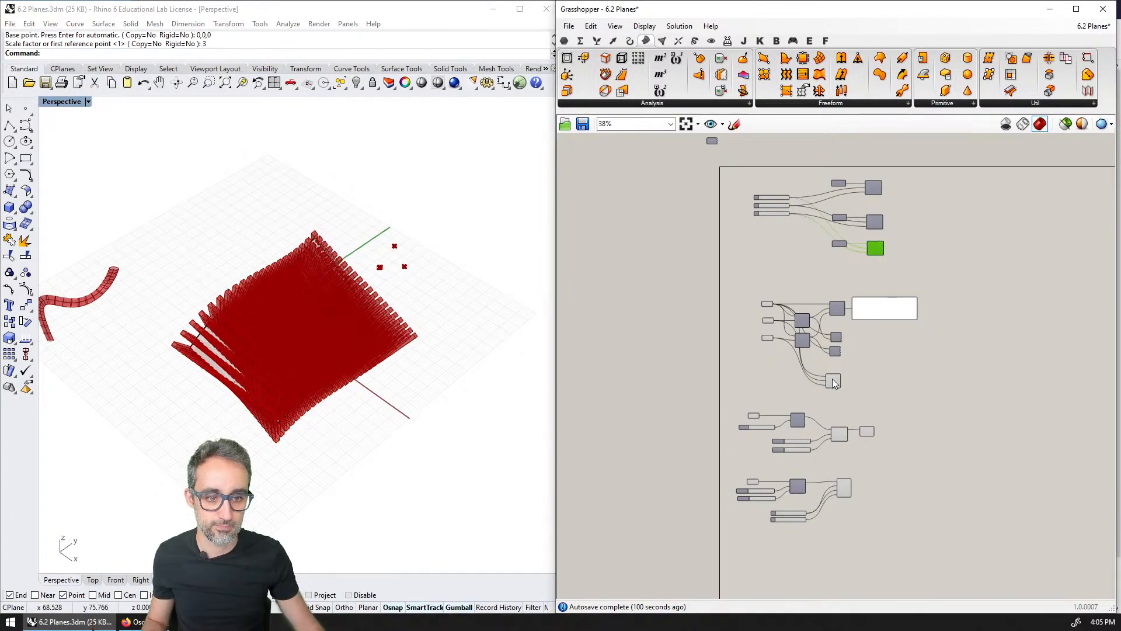
{"action": "scroll", "coordinate": [833, 380], "scroll_direction": "up", "scroll_amount": 5}
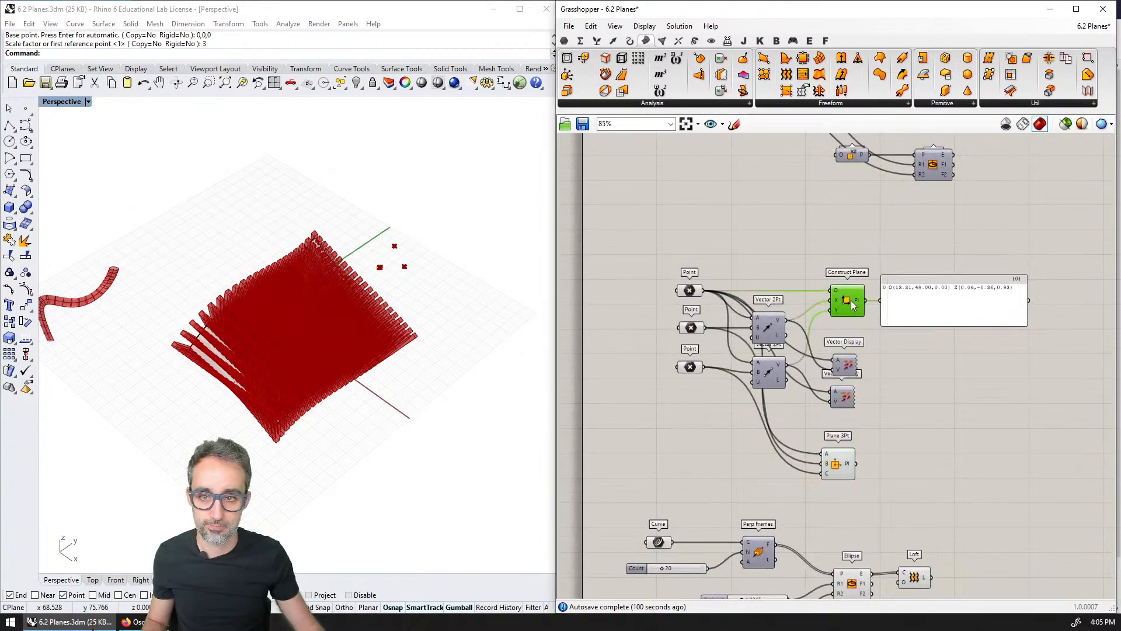
{"action": "left_click", "coordinate": [839, 466]}
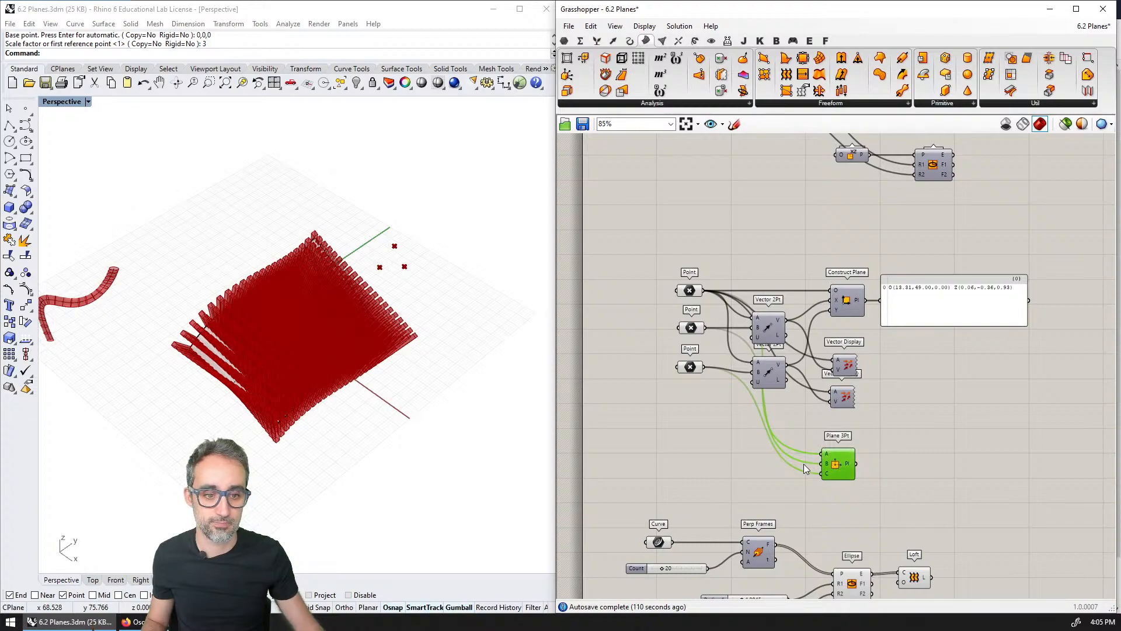
{"action": "right_click_drag", "start_coordinate": [804, 464], "coordinate": [853, 326]}
Step: Set the Z slider feeding Center Box to 4.575 and select Center Box to highlight its boxes
{"action": "right_click_drag", "start_coordinate": [447, 379], "coordinate": [410, 352]}
{"action": "scroll", "coordinate": [331, 350], "scroll_direction": "up", "scroll_amount": 5}
{"action": "right_click_drag", "start_coordinate": [330, 350], "coordinate": [370, 366], "text": "shift"}
{"action": "right_click_drag", "start_coordinate": [936, 504], "coordinate": [936, 352]}
{"action": "scroll", "coordinate": [823, 488], "scroll_direction": "up", "scroll_amount": 3}
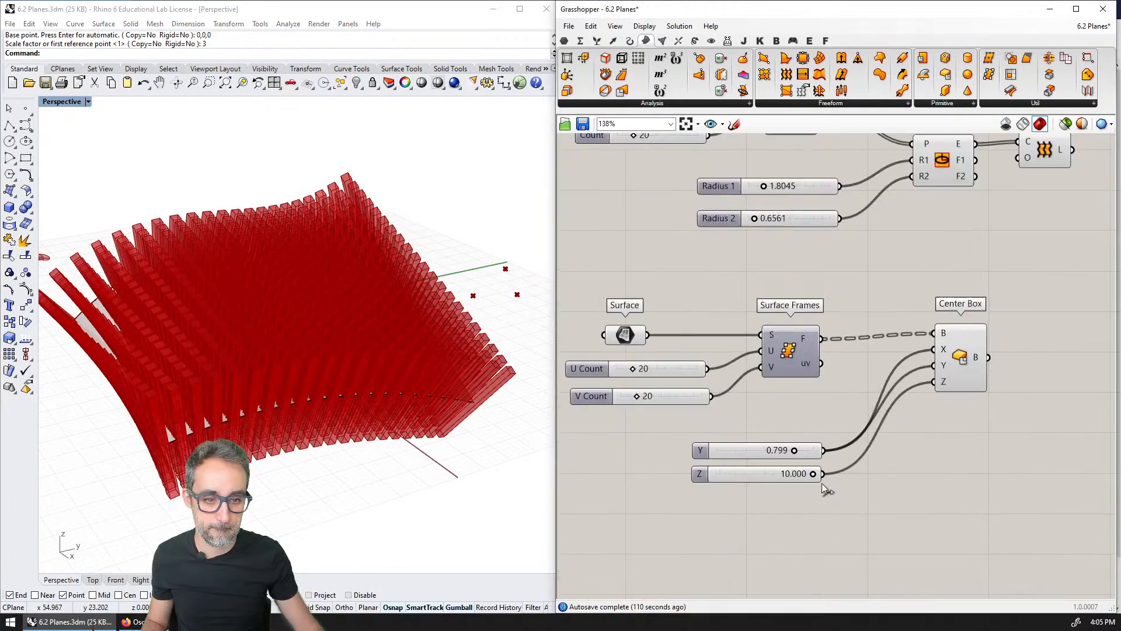
{"action": "scroll", "coordinate": [823, 488], "scroll_direction": "up", "scroll_amount": 1}
{"action": "left_click_drag", "start_coordinate": [813, 473], "coordinate": [754, 470]}
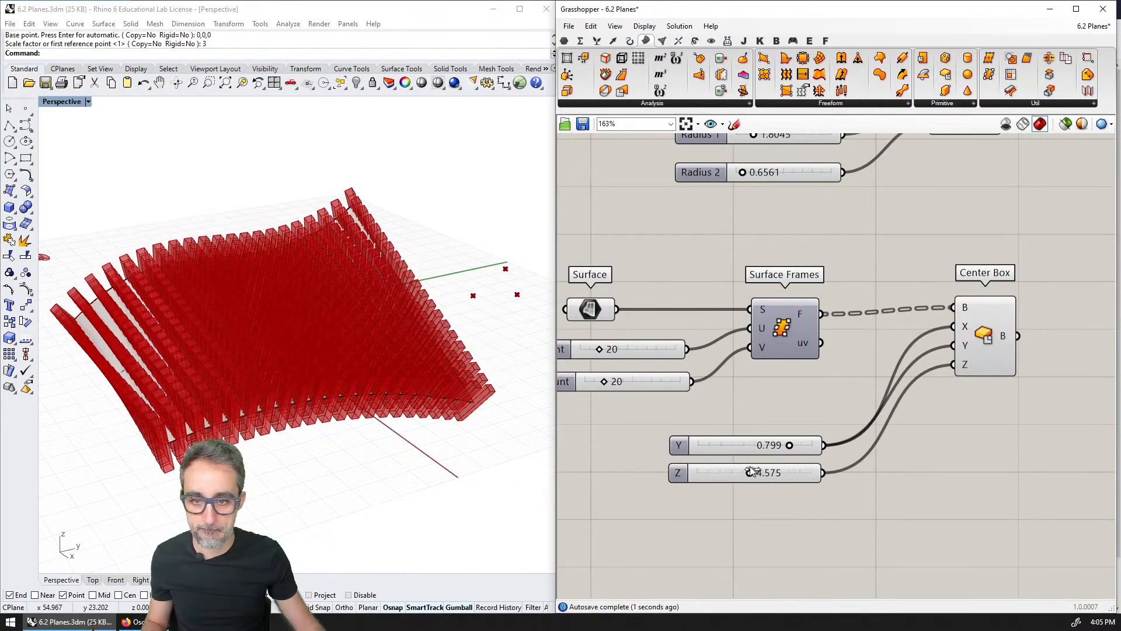
{"action": "left_click", "coordinate": [986, 333]}
{"action": "right_click_drag", "start_coordinate": [503, 323], "coordinate": [535, 312], "text": "shift"}
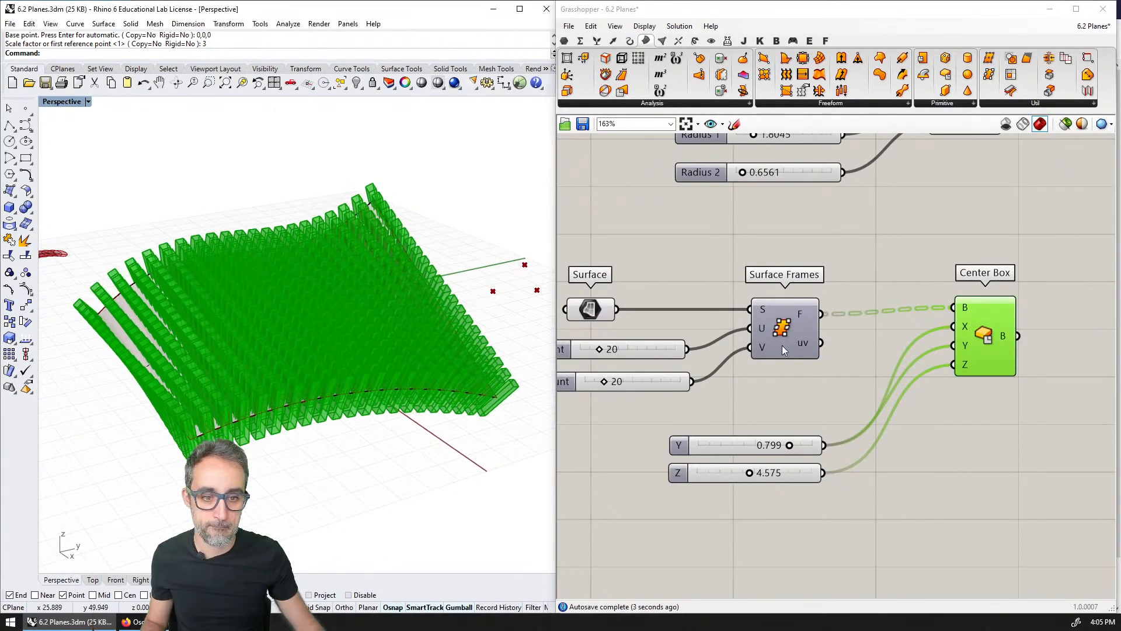
{"action": "right_click_drag", "start_coordinate": [782, 345], "coordinate": [851, 289]}
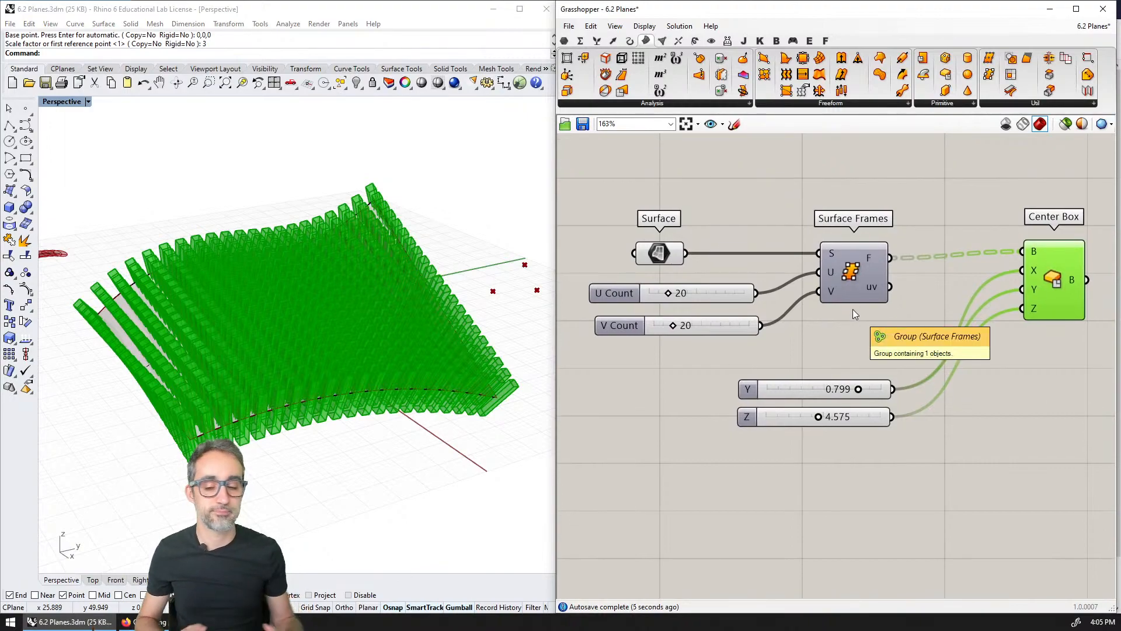
{"action": "right_click_drag", "start_coordinate": [448, 362], "coordinate": [450, 308], "text": "shift"}
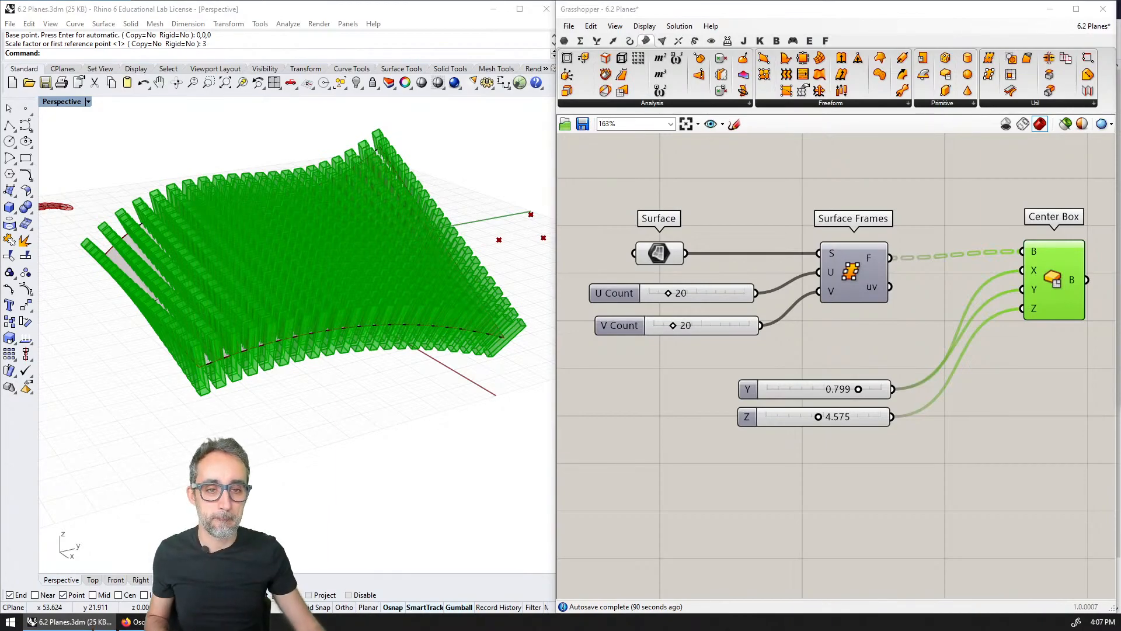
Step: Save the Rhino model 6.2 Planes.3dm
{"action": "key", "text": "ctrl+s"}
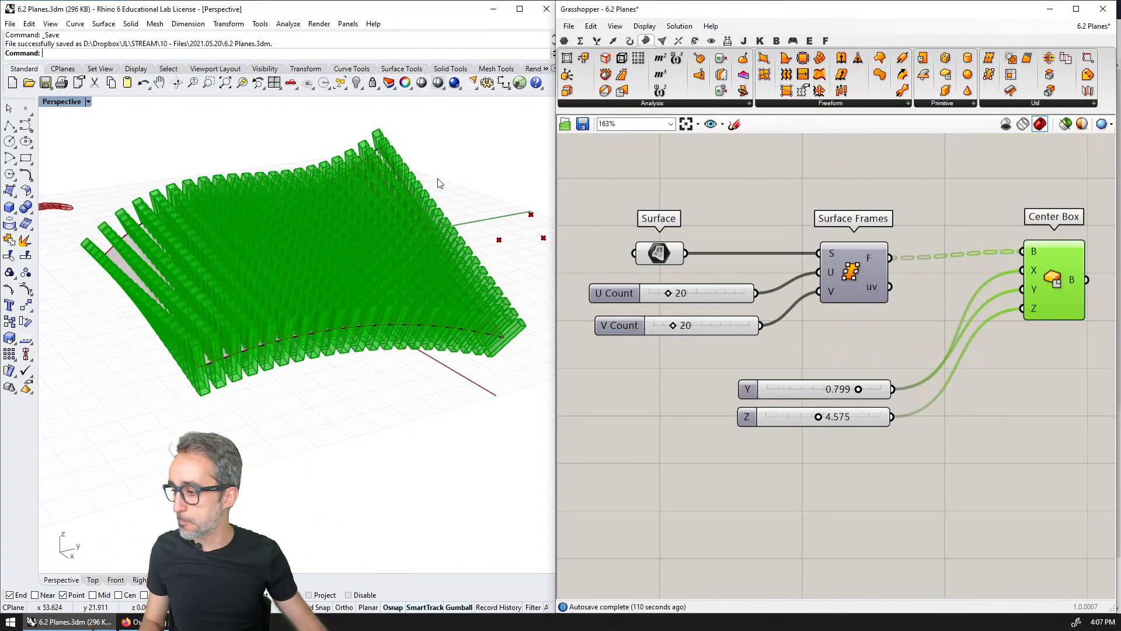
{"action": "left_click", "coordinate": [76, 621]}
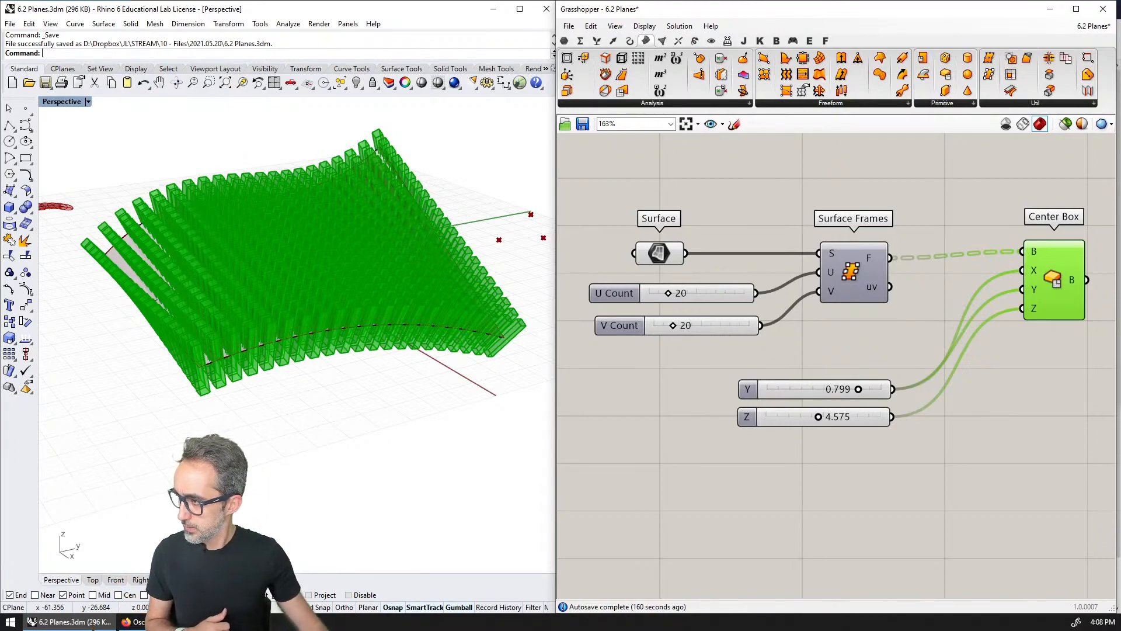
{"action": "left_click", "coordinate": [93, 623]}
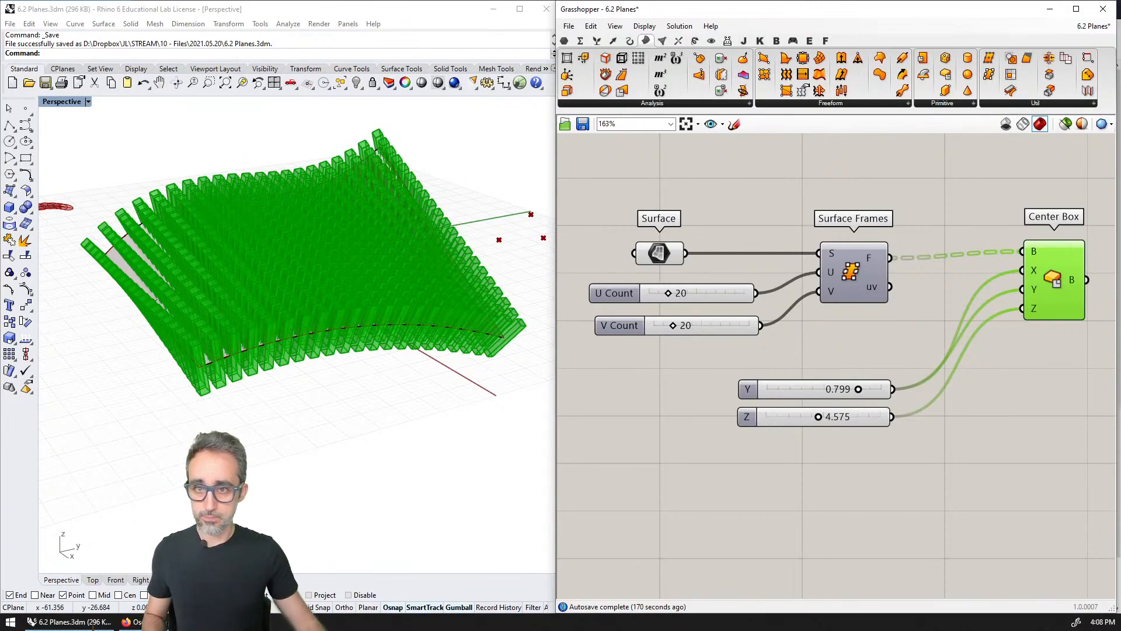
Step: Clear the component selection, then save both the 6.2 Planes Grasshopper definition and its Rhino model
{"action": "scroll", "coordinate": [720, 401], "scroll_direction": "down", "scroll_amount": 6}
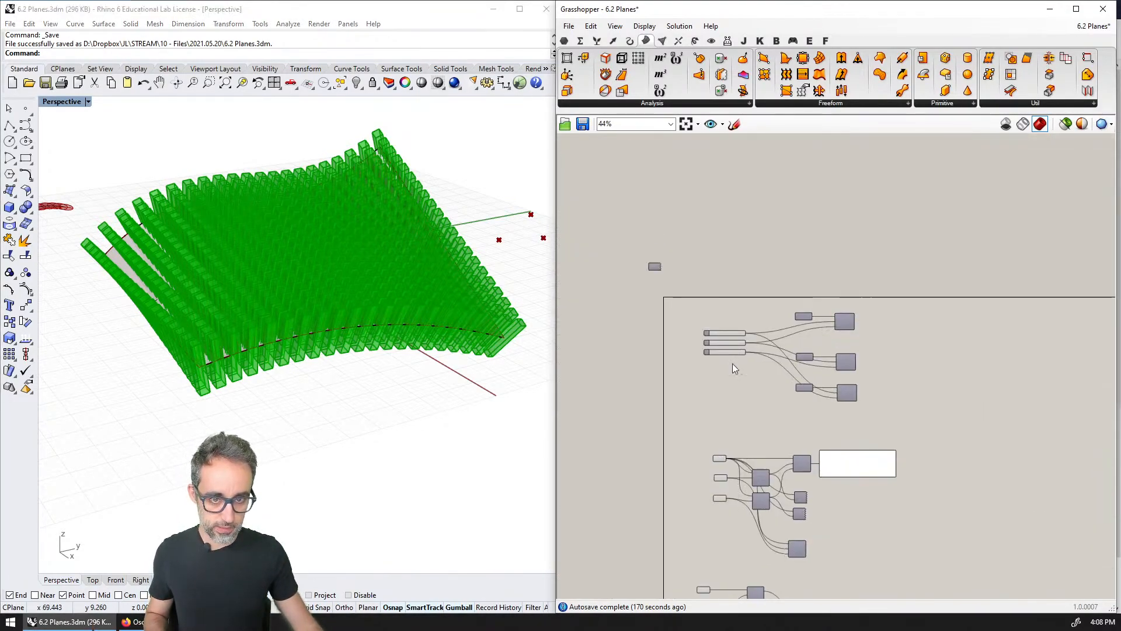
{"action": "left_click", "coordinate": [650, 283]}
{"action": "scroll", "coordinate": [703, 301], "scroll_direction": "up", "scroll_amount": 5}
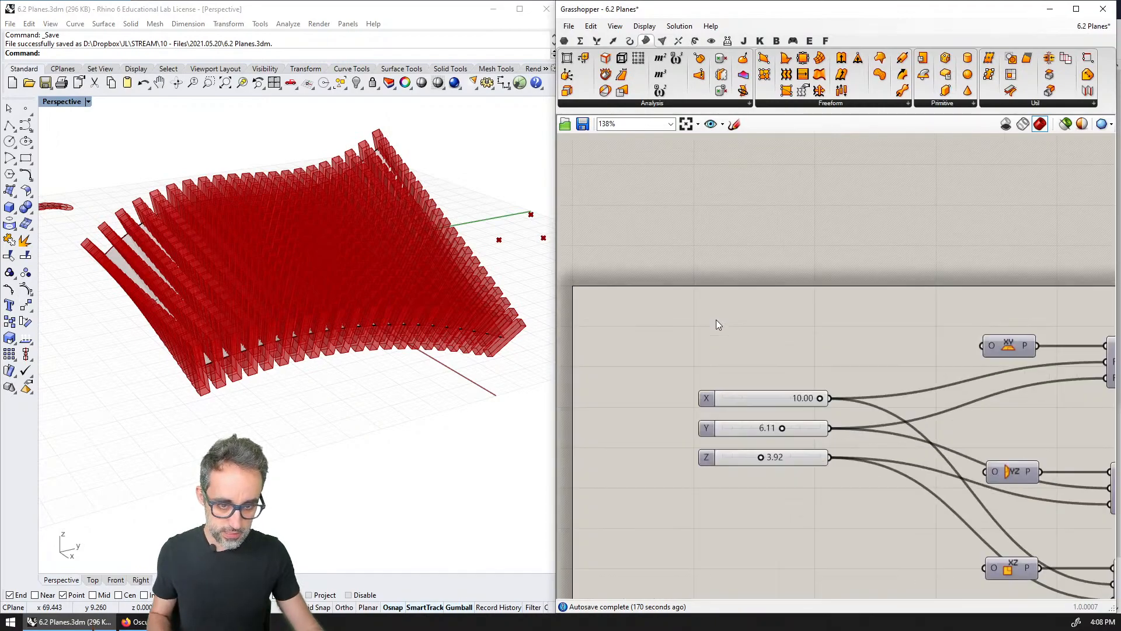
{"action": "scroll", "coordinate": [698, 289], "scroll_direction": "down", "scroll_amount": 5}
{"action": "scroll", "coordinate": [702, 272], "scroll_direction": "up", "scroll_amount": 3}
{"action": "key", "text": "ctrl+s"}
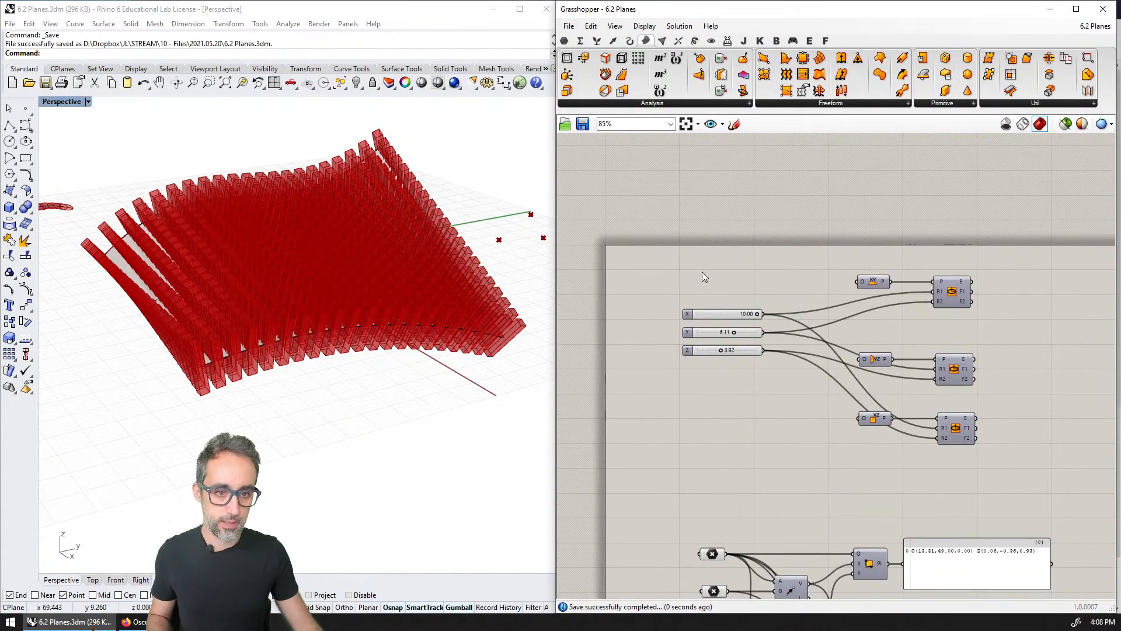
{"action": "left_click", "coordinate": [490, 165]}
{"action": "key", "text": "ctrl+s"}
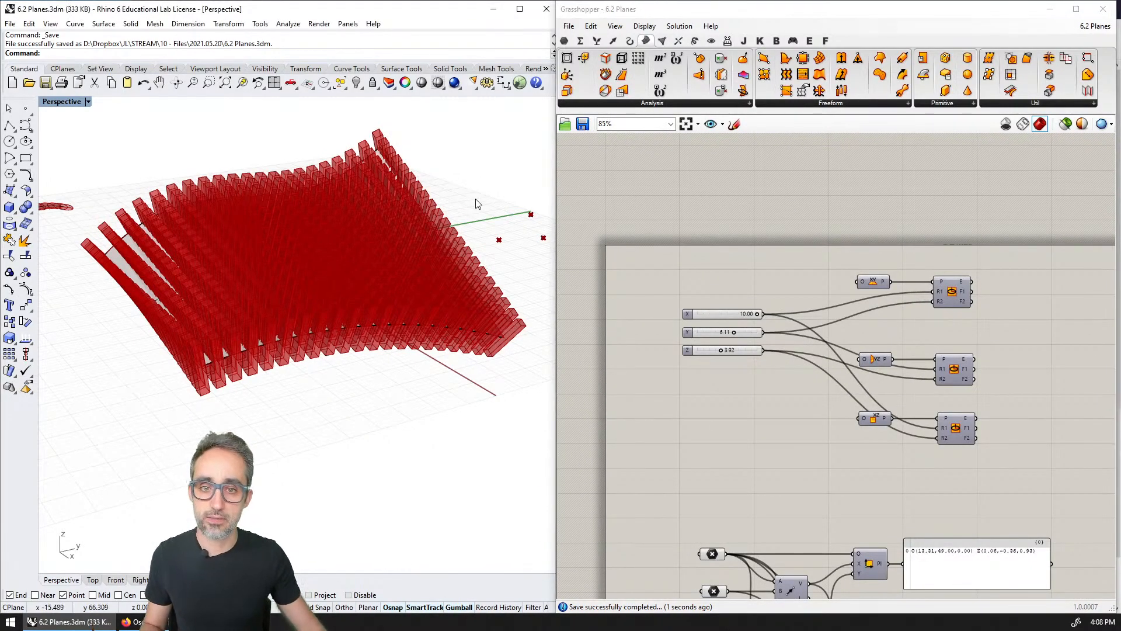
Step: Start a new empty Grasshopper definition
{"action": "left_click", "coordinate": [633, 216]}
{"action": "key", "text": "ctrl+n"}
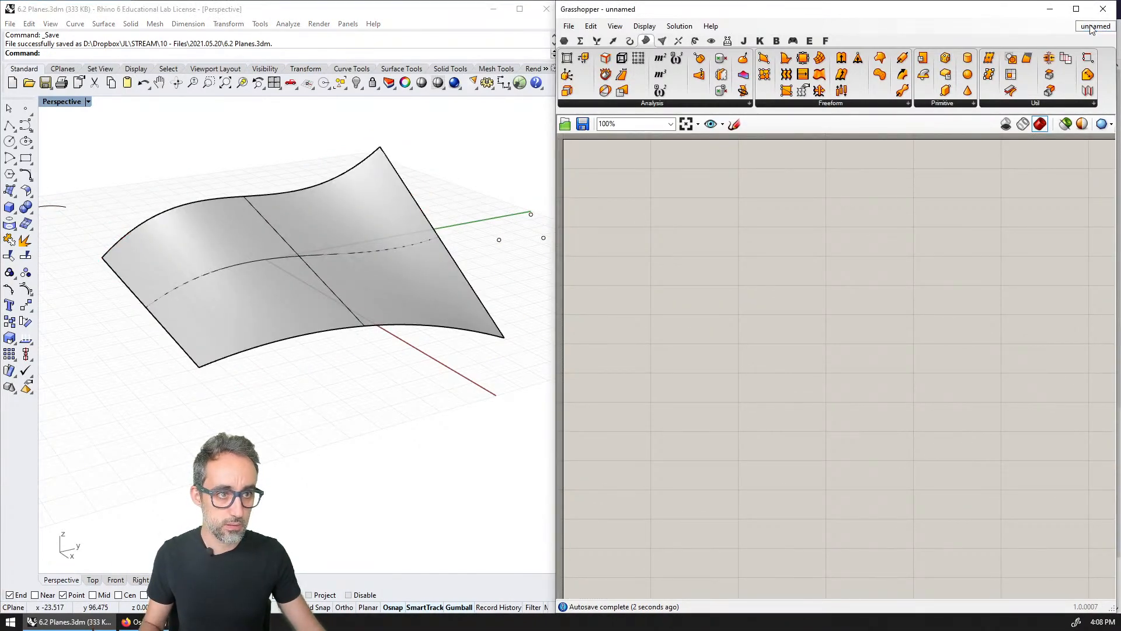
Step: Start a new Rhino model with no template and maximize the Perspective viewport
{"action": "left_click", "coordinate": [268, 131]}
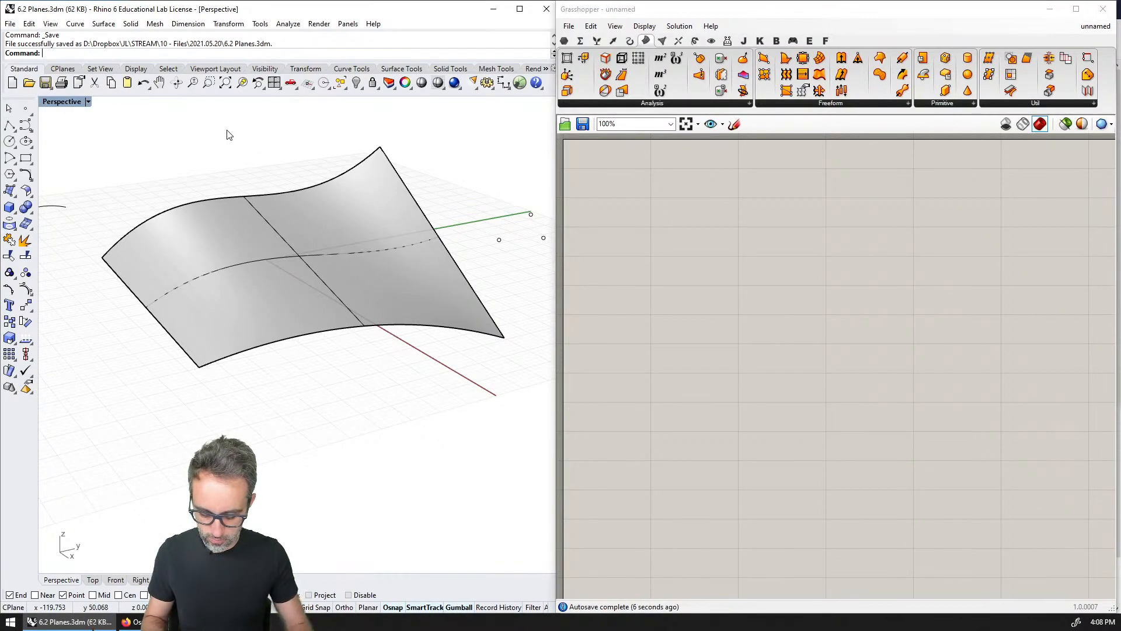
{"action": "key", "text": "ctrl+n"}
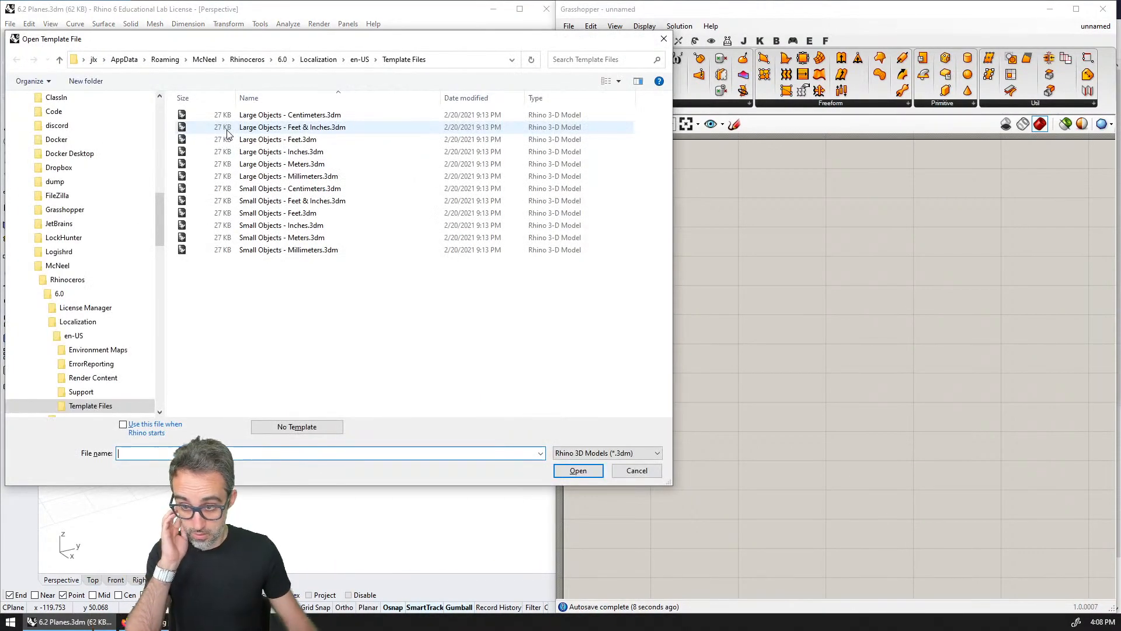
{"action": "left_click", "coordinate": [296, 426]}
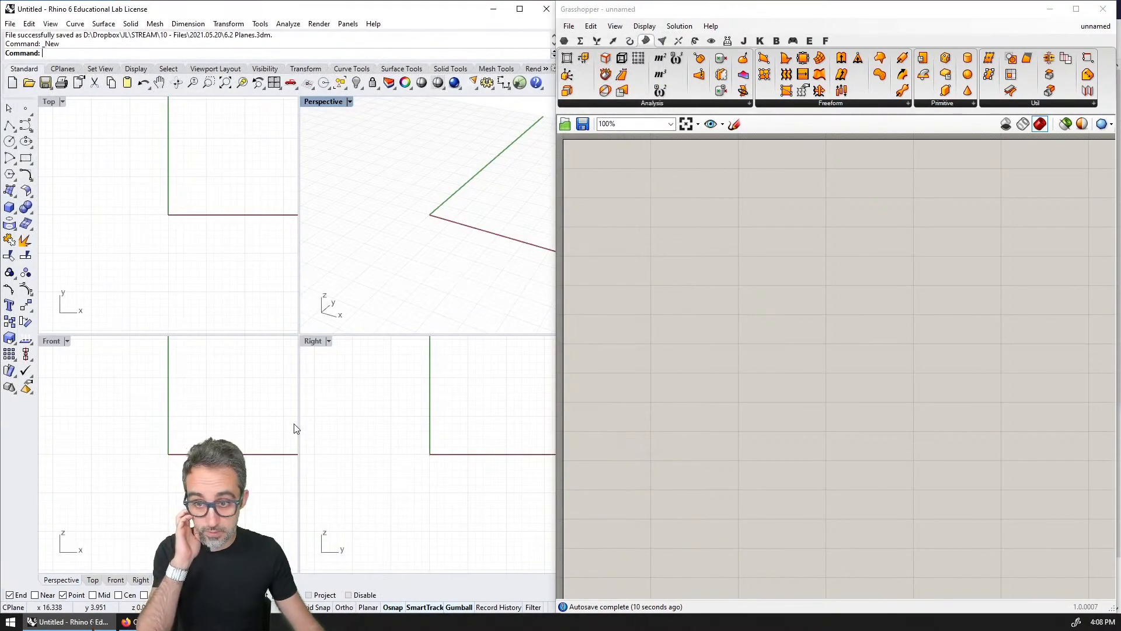
{"action": "double_click", "coordinate": [325, 102]}
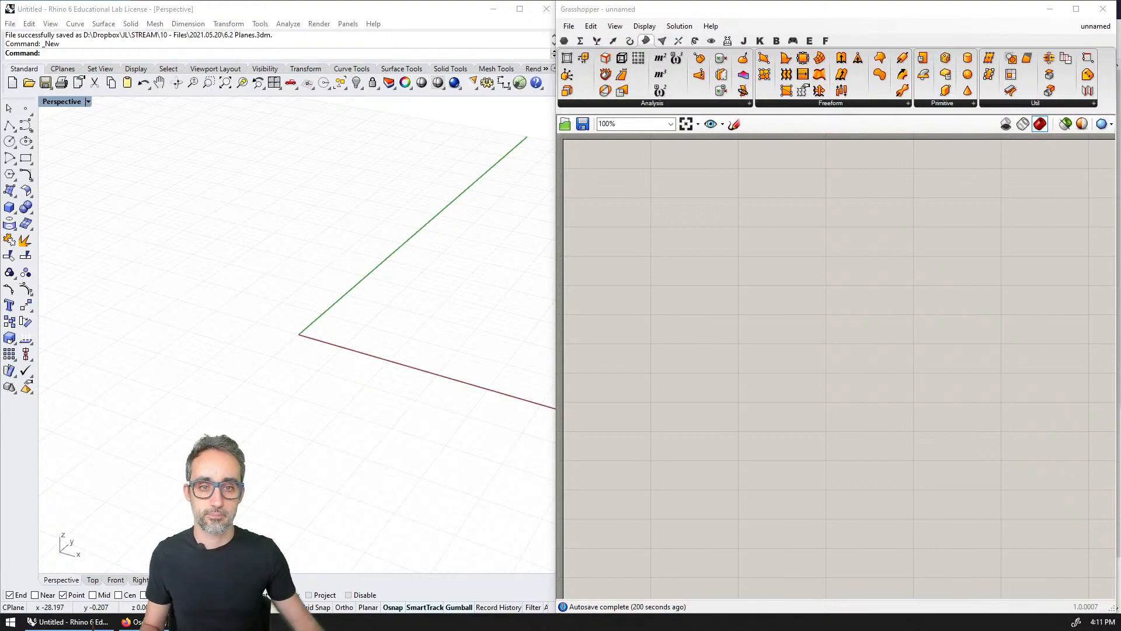
Step: Add the Bifocals component for labelling components by name just outside the upper-left corner of the empty canvas
{"action": "double_click", "coordinate": [698, 226]}
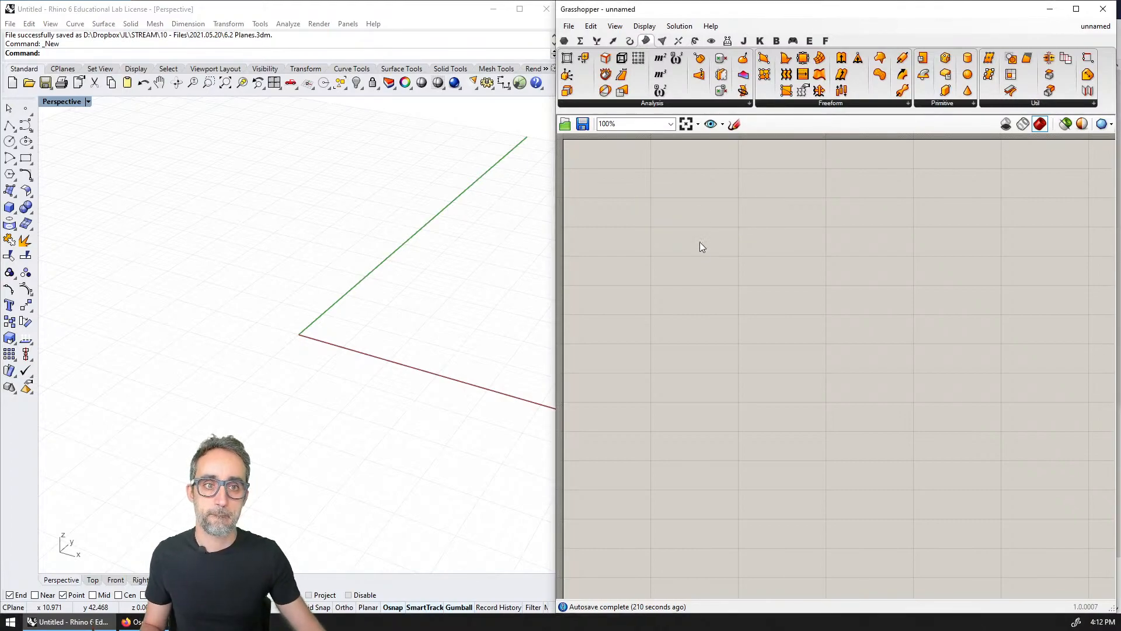
{"action": "scroll", "coordinate": [676, 217], "scroll_direction": "down", "scroll_amount": 5}
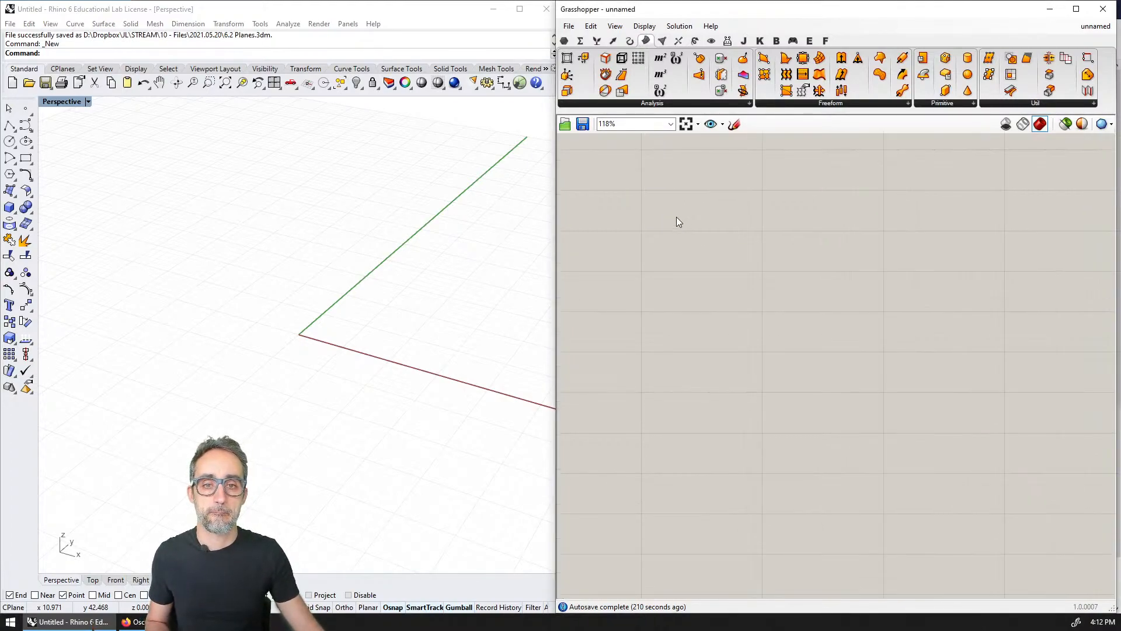
{"action": "left_click", "coordinate": [564, 41]}
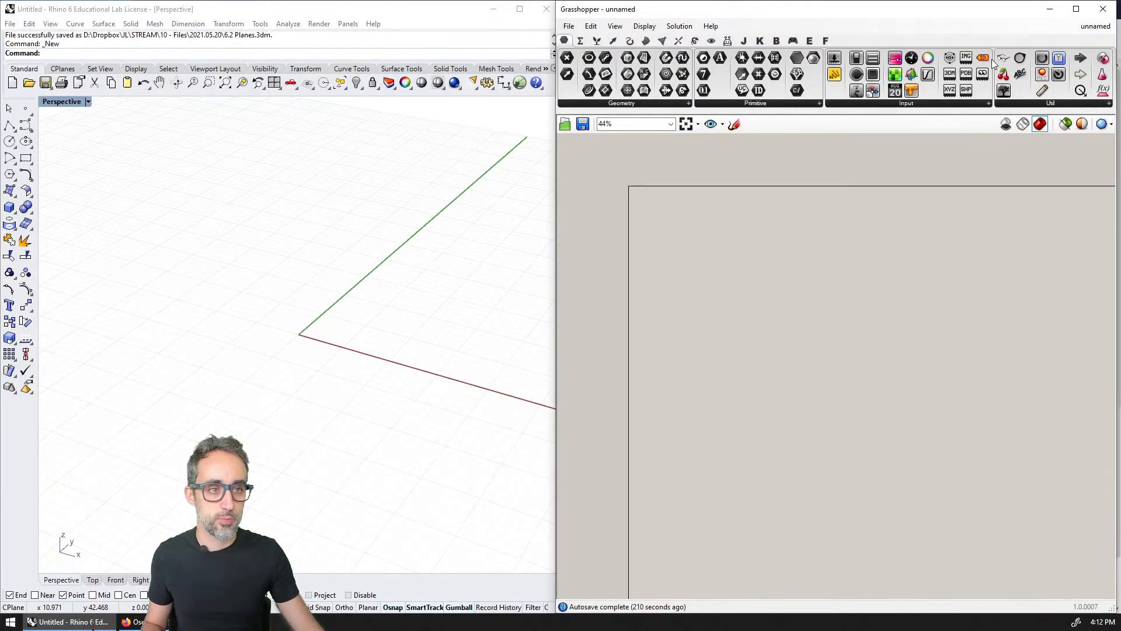
{"action": "left_click_drag", "start_coordinate": [1003, 58], "coordinate": [615, 147]}
{"action": "scroll", "coordinate": [747, 206], "scroll_direction": "up", "scroll_amount": 5}
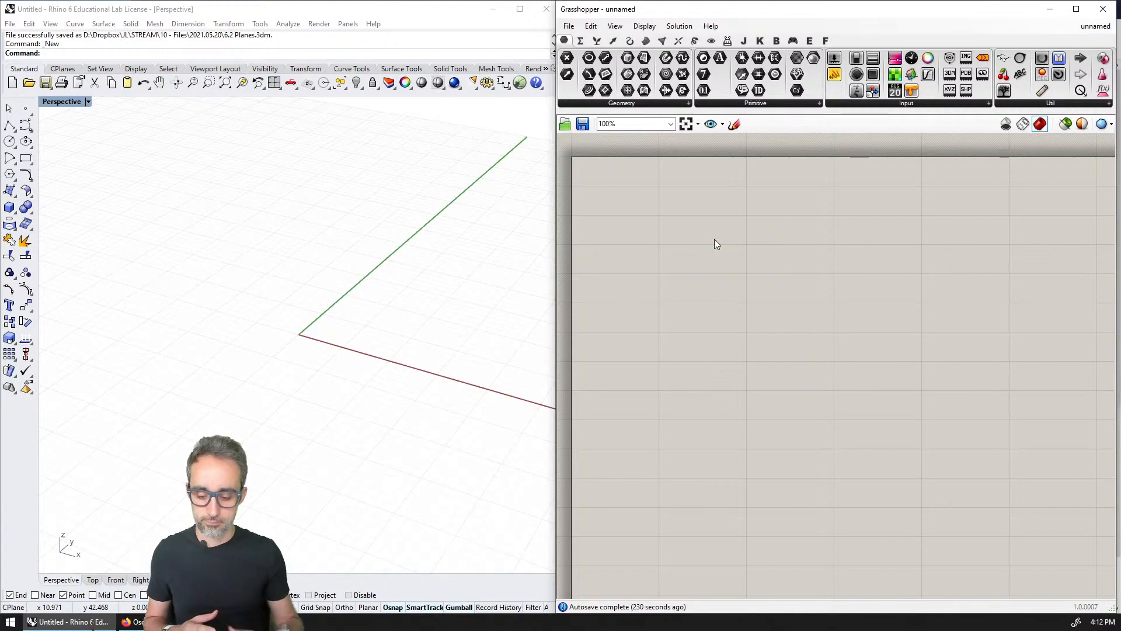
Step: Switch to the browser to view the Wikipedia article on the osculating plane
{"action": "left_click", "coordinate": [129, 621]}
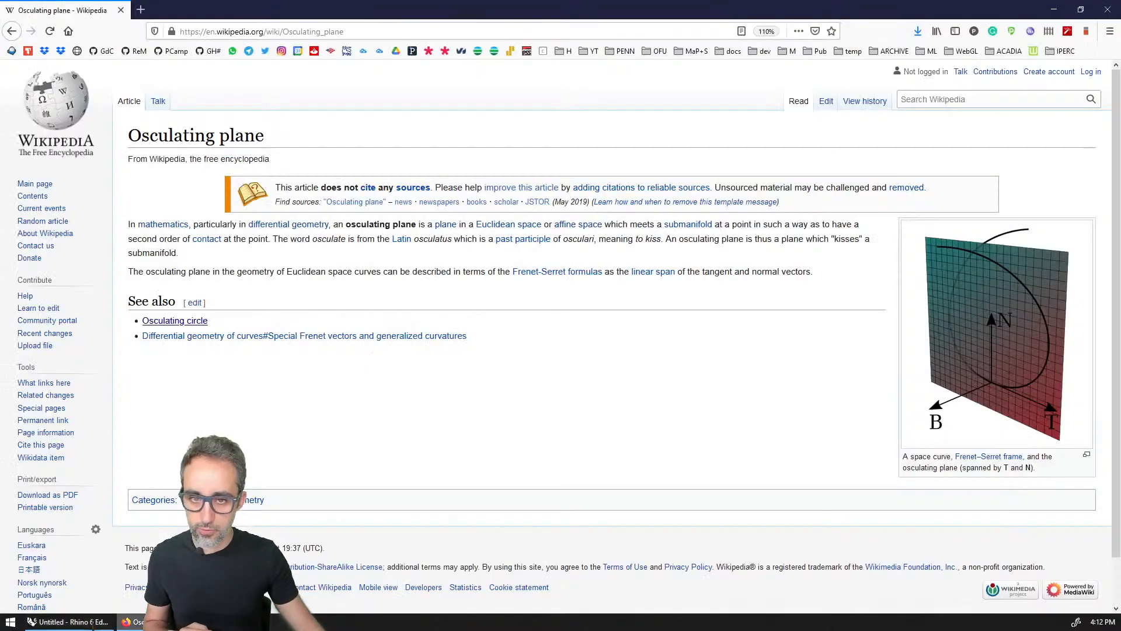
Step: Open the course website gsd6338.org in place of the Wikipedia article
{"action": "left_click", "coordinate": [140, 10]}
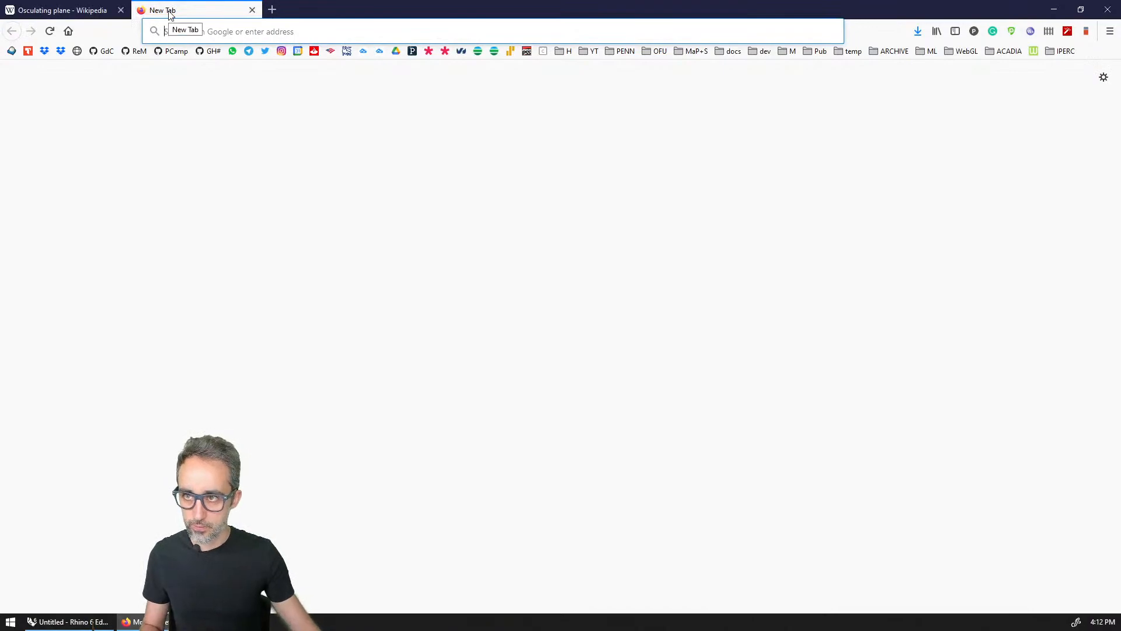
{"action": "middle_click", "coordinate": [73, 10]}
{"action": "type", "text": "gsd"}
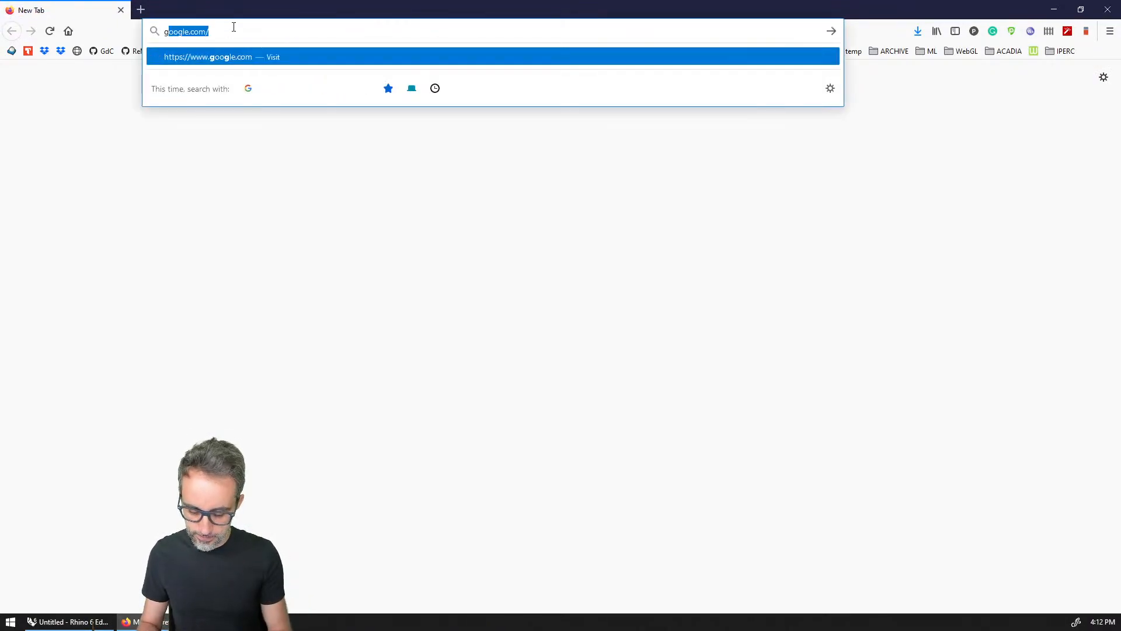
{"action": "key", "text": "Down"}
{"action": "key", "text": "Return"}
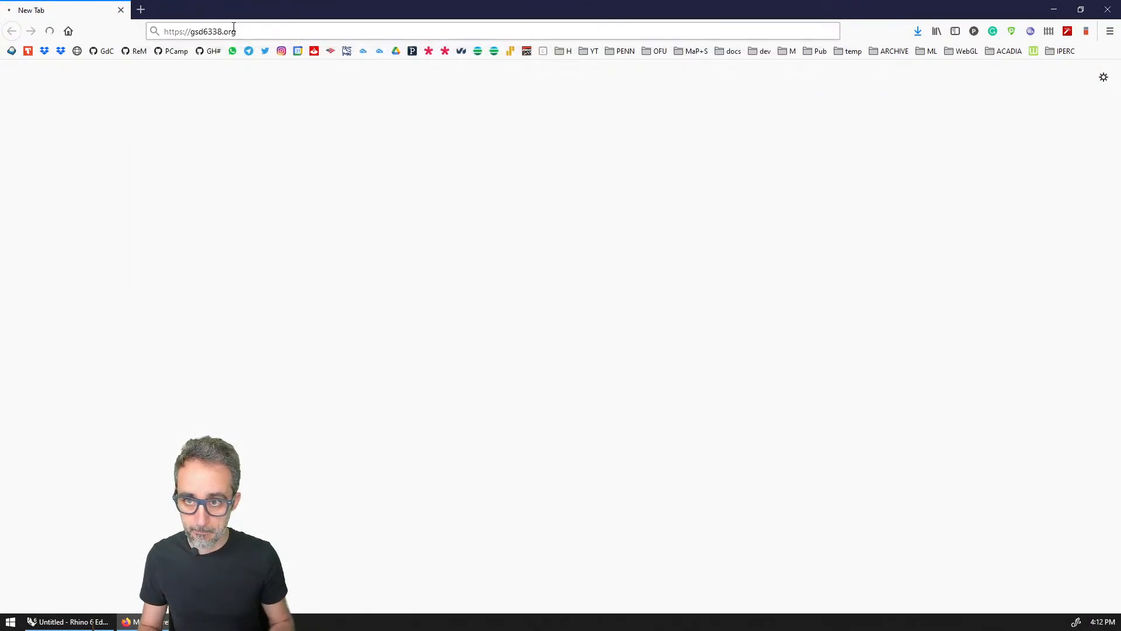
Step: Search the web for "youtube gsd" and open the [00] Course Introduction video of GSD-6338
{"action": "left_click", "coordinate": [141, 10]}
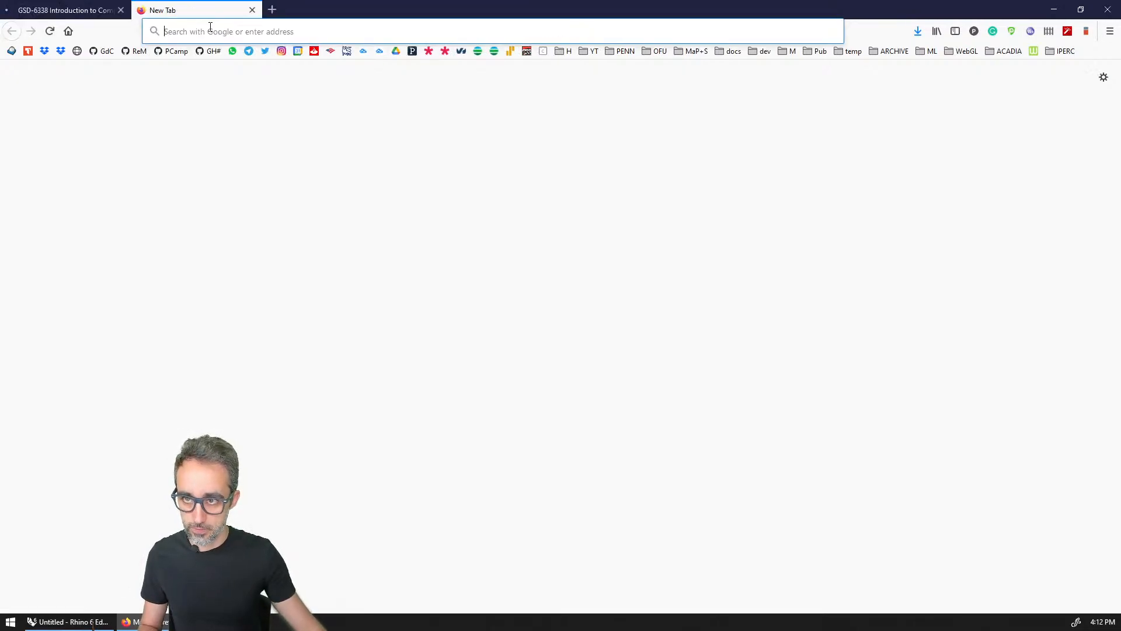
{"action": "type", "text": "youtube gsd"}
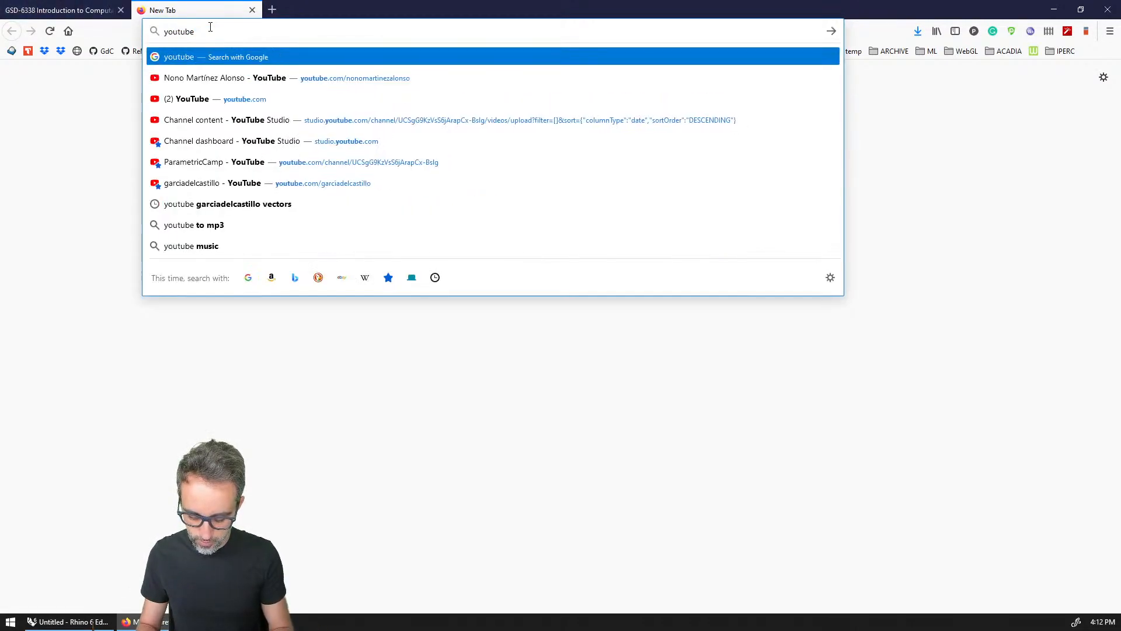
{"action": "key", "text": "Return"}
{"action": "left_click", "coordinate": [121, 9]}
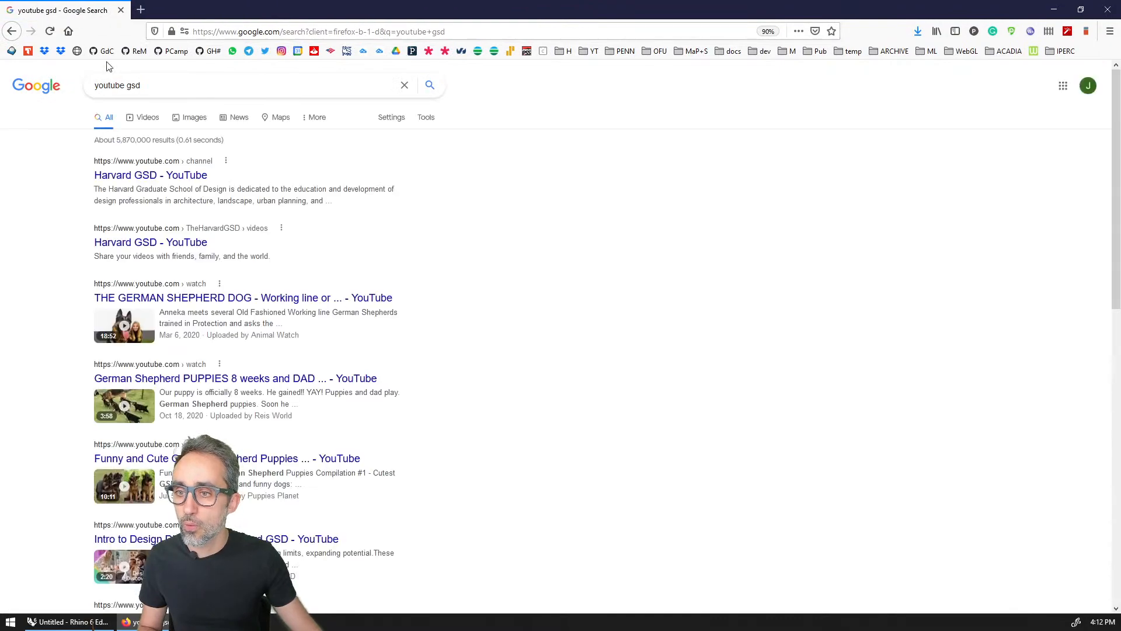
{"action": "scroll", "coordinate": [279, 250], "scroll_direction": "down", "scroll_amount": 5}
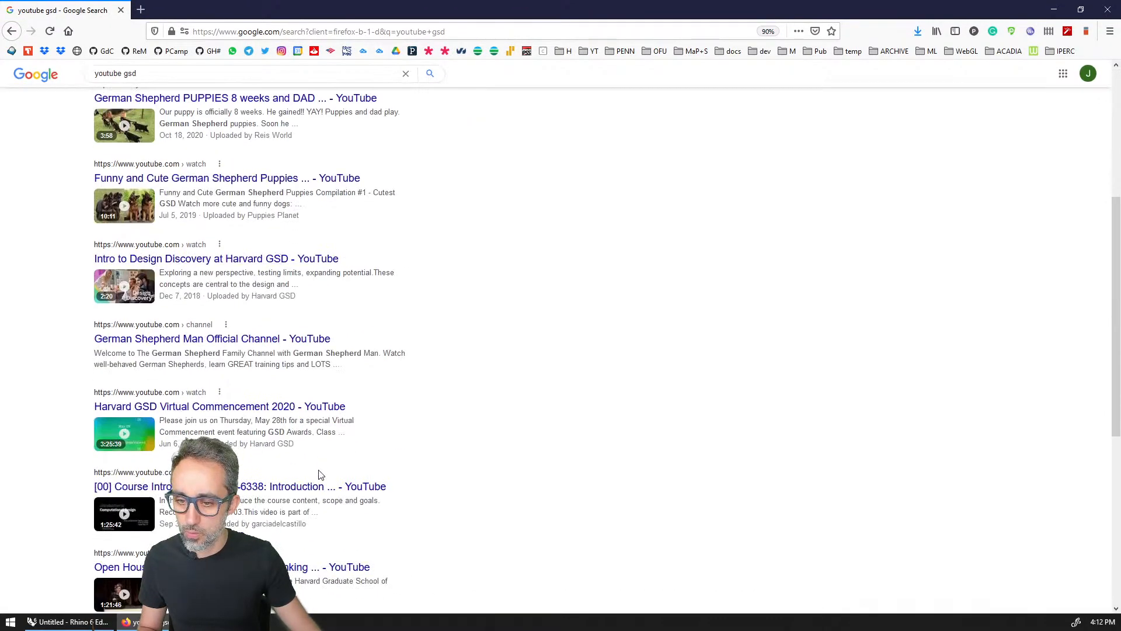
{"action": "left_click", "coordinate": [287, 487]}
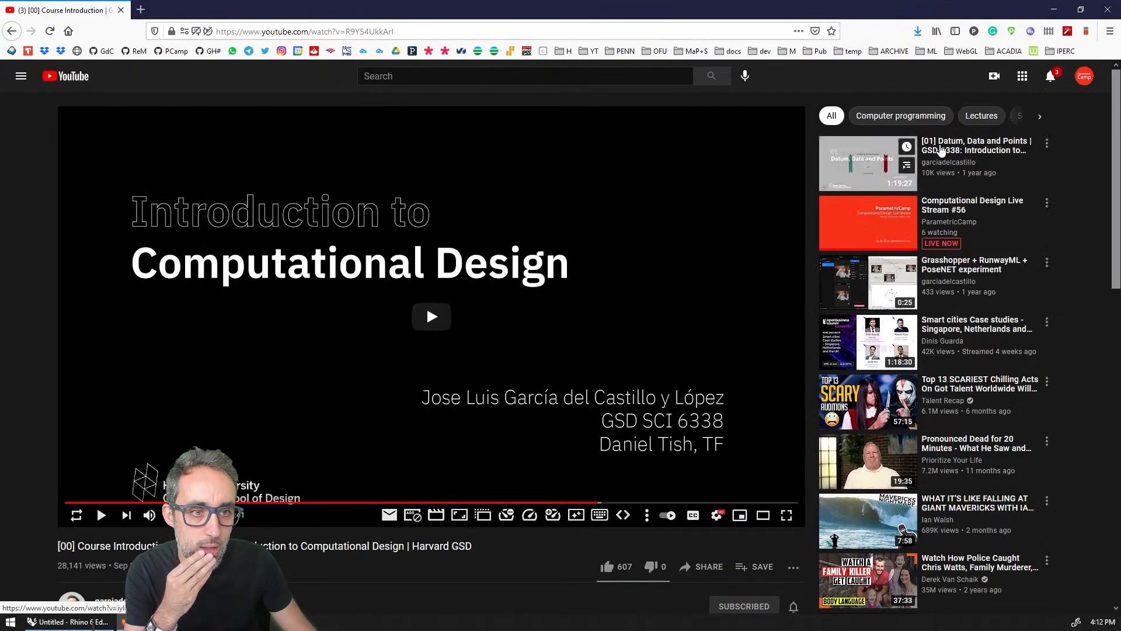
Step: Open the [01] Datum, Data and Points lecture video, rewind it to the beginning and pause it on the lecture title slide
{"action": "left_click", "coordinate": [911, 151]}
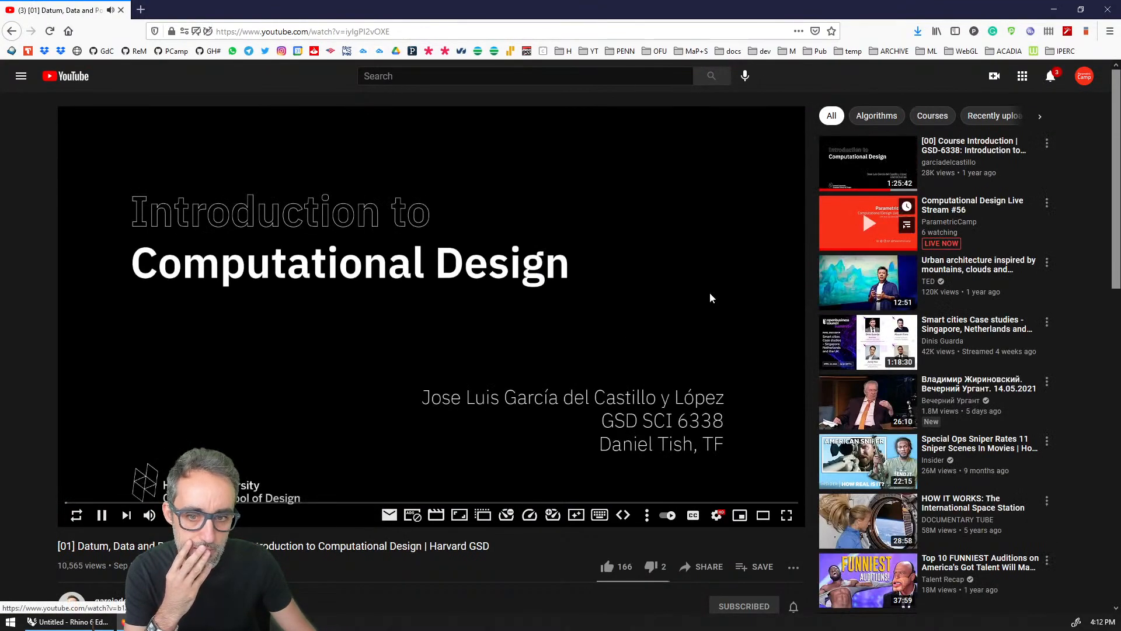
{"action": "left_click_drag", "start_coordinate": [97, 504], "coordinate": [66, 508]}
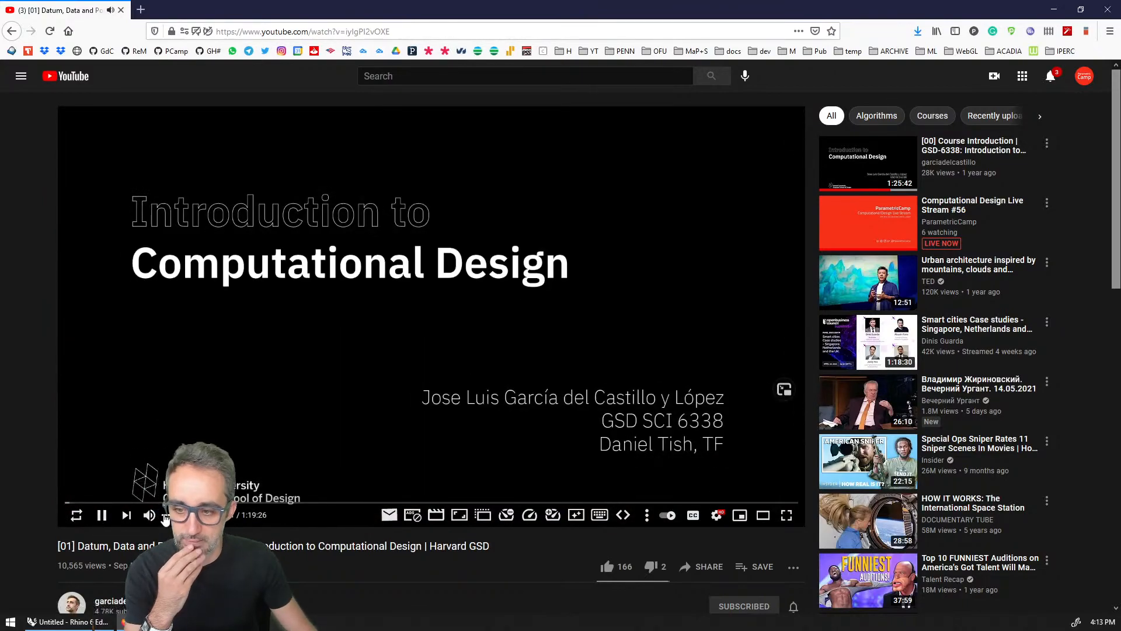
{"action": "left_click", "coordinate": [70, 505]}
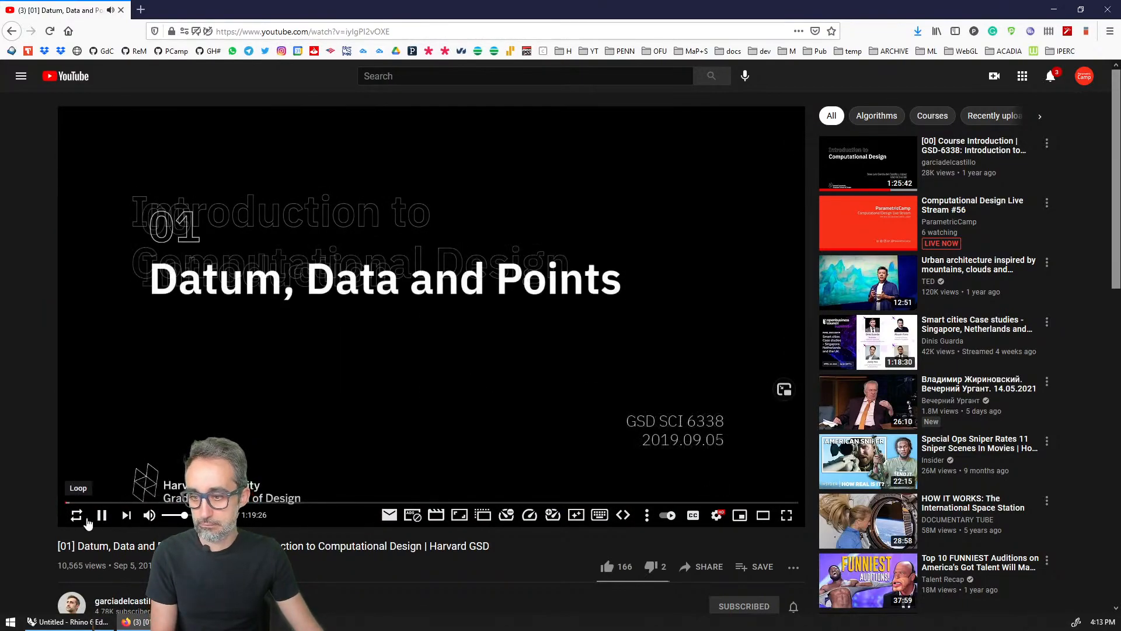
{"action": "left_click", "coordinate": [102, 515]}
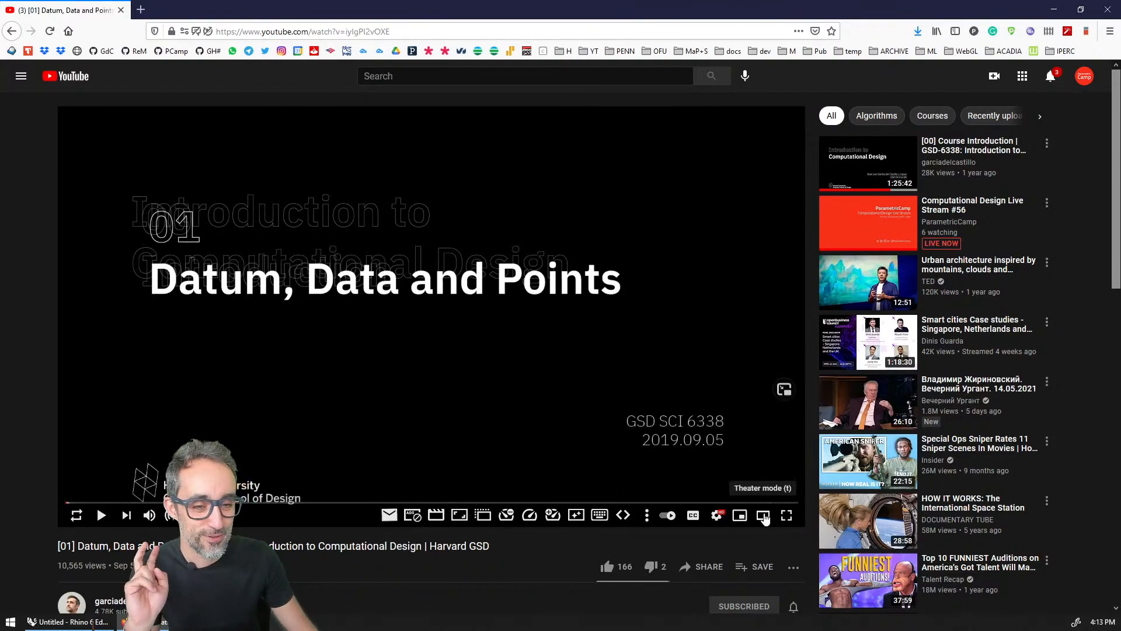
{"action": "left_click", "coordinate": [763, 515]}
{"action": "left_click", "coordinate": [1071, 538]}
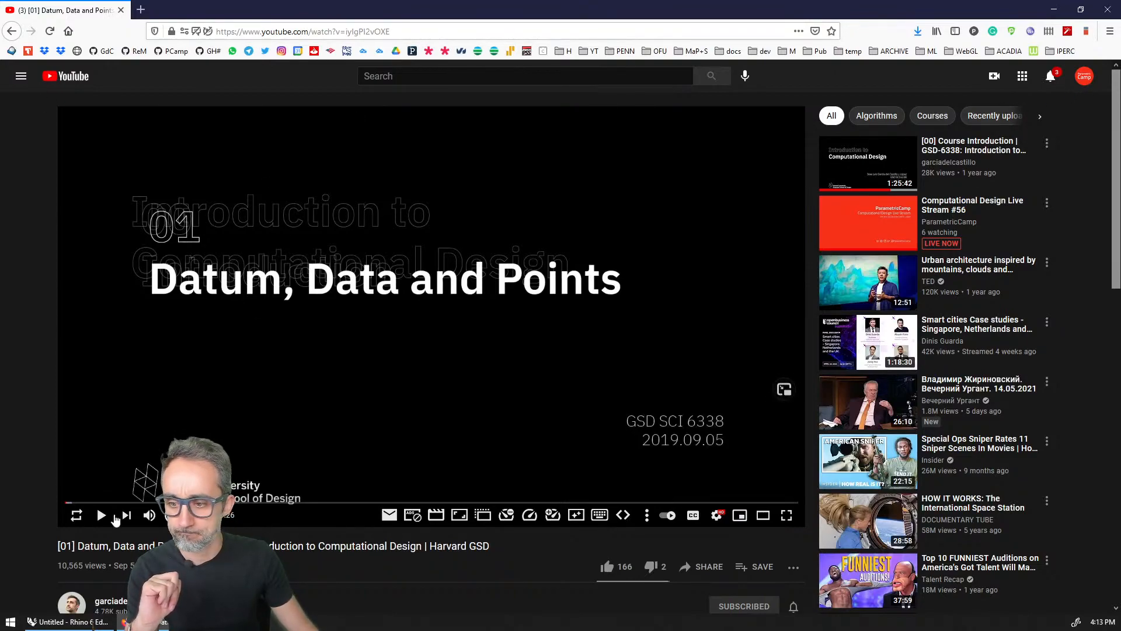
Step: Open the channel's GSD-6338: Introduction to Computational Design playlist, restart its [01] Datum, Data and Points video and pause on the title slide
{"action": "left_click", "coordinate": [111, 600]}
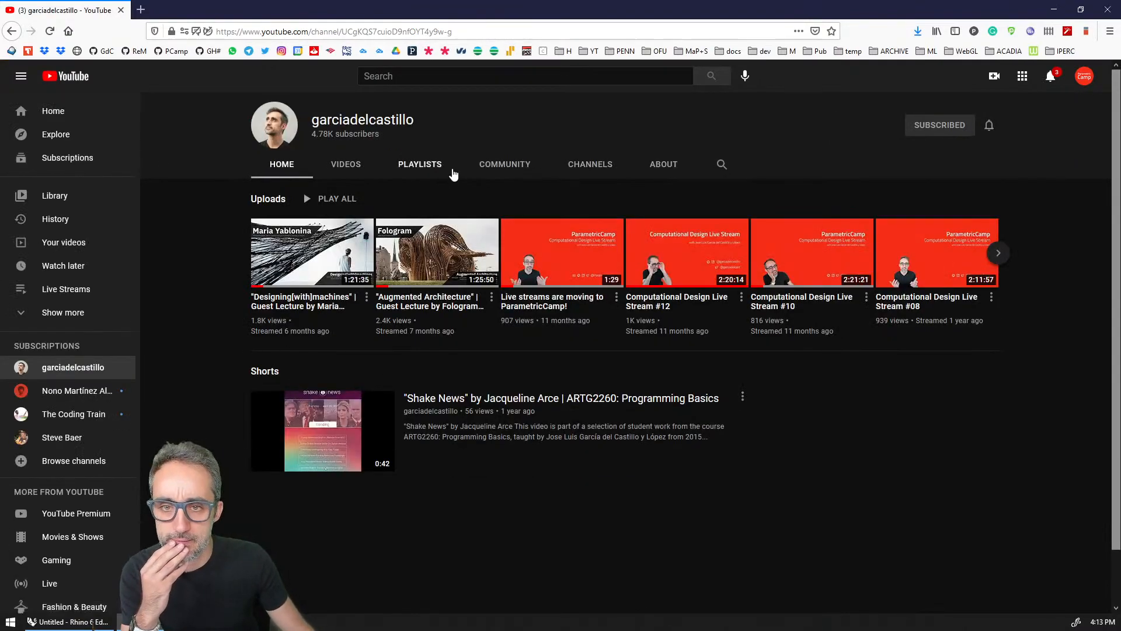
{"action": "left_click", "coordinate": [424, 165]}
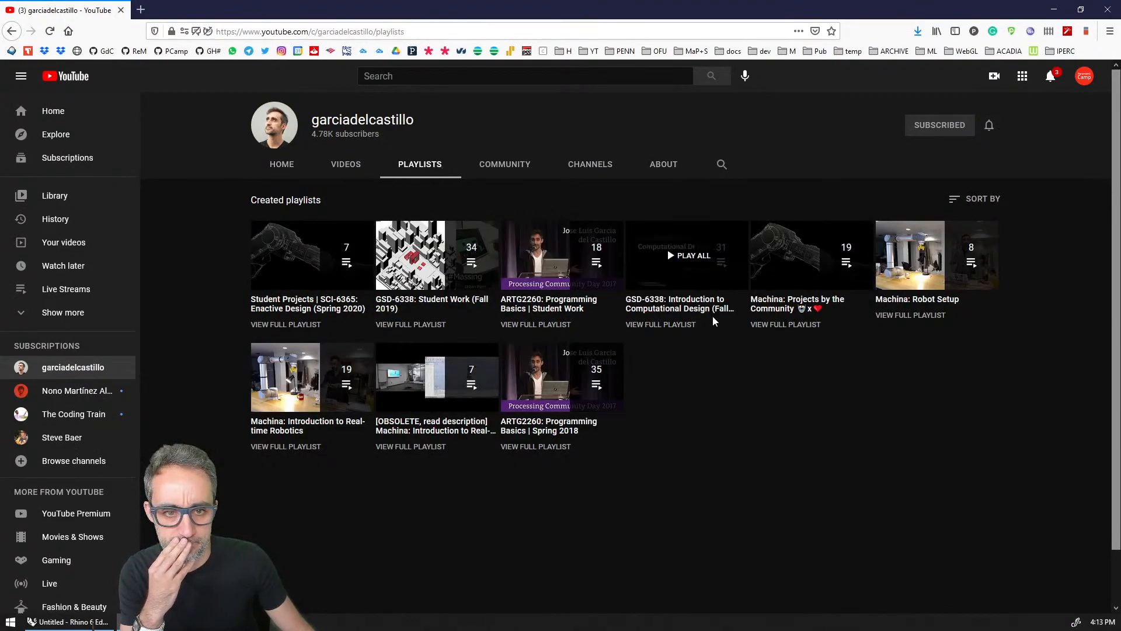
{"action": "left_click", "coordinate": [675, 325]}
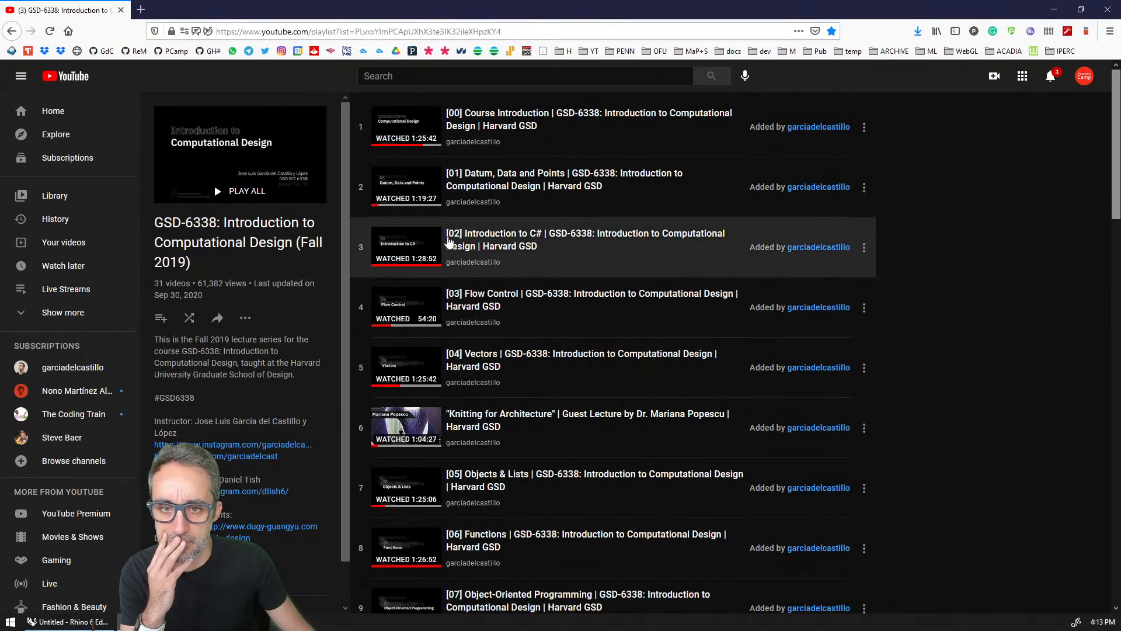
{"action": "left_click", "coordinate": [480, 183]}
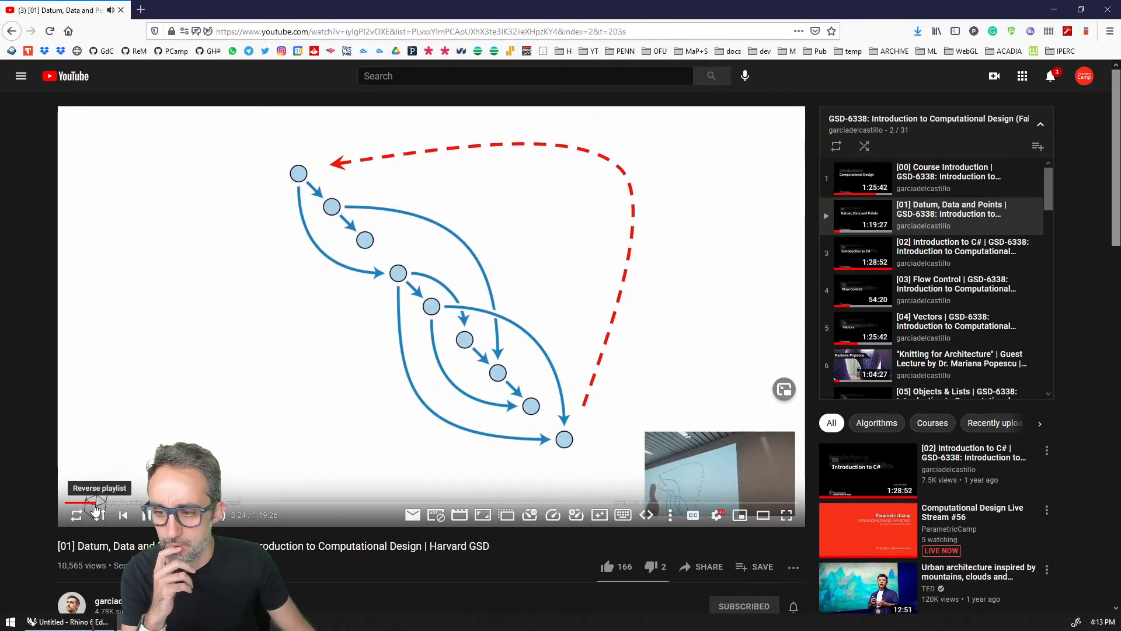
{"action": "left_click", "coordinate": [68, 502]}
{"action": "left_click", "coordinate": [66, 502]}
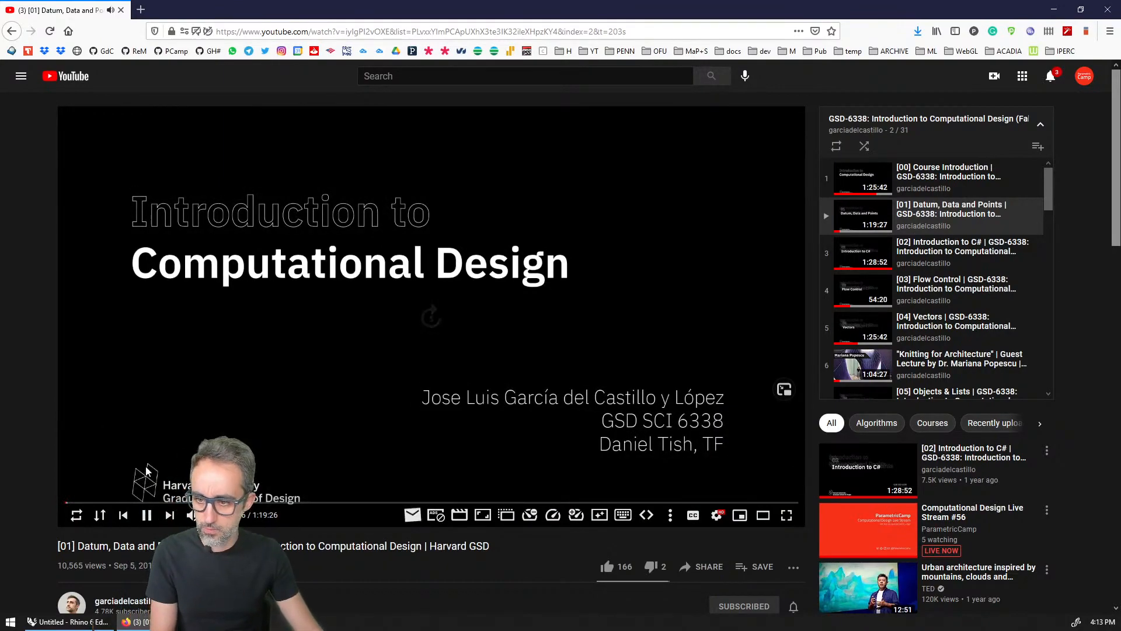
{"action": "left_click", "coordinate": [146, 516]}
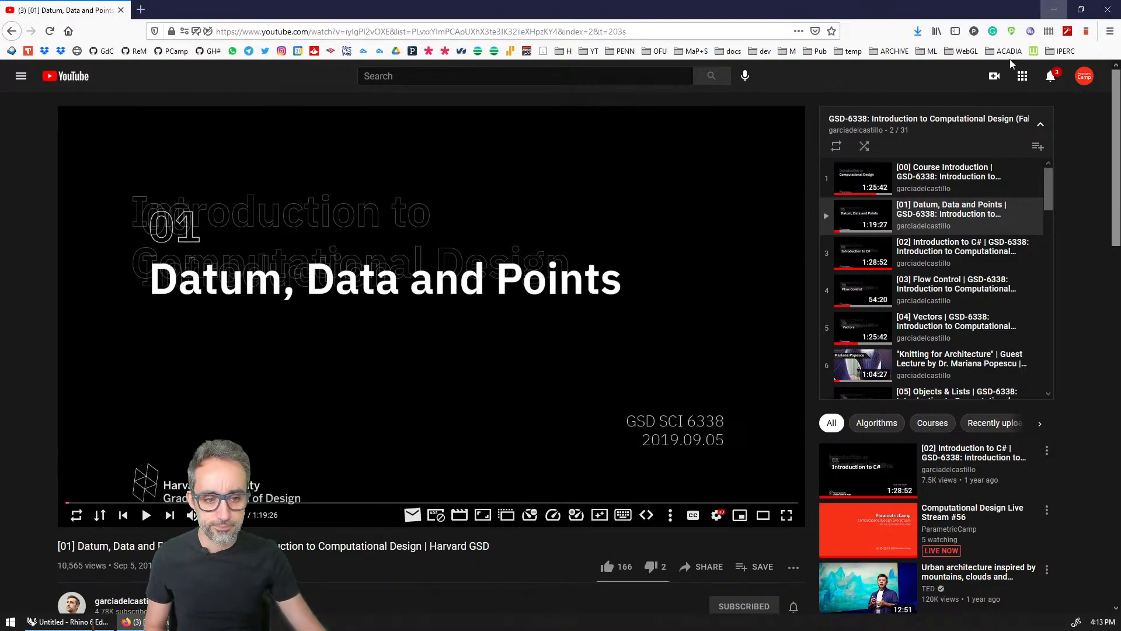
Step: Switch back to Rhino and Grasshopper and place a Construct Domain component on the empty canvas
{"action": "left_click", "coordinate": [109, 622]}
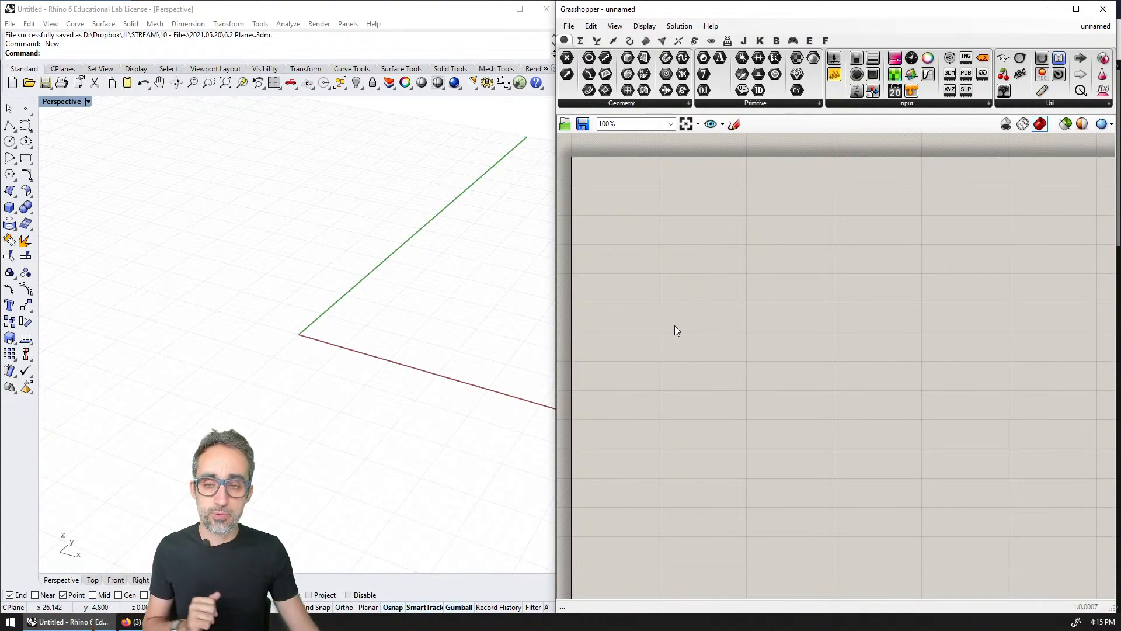
{"action": "left_click", "coordinate": [580, 40]}
{"action": "left_click", "coordinate": [597, 103]}
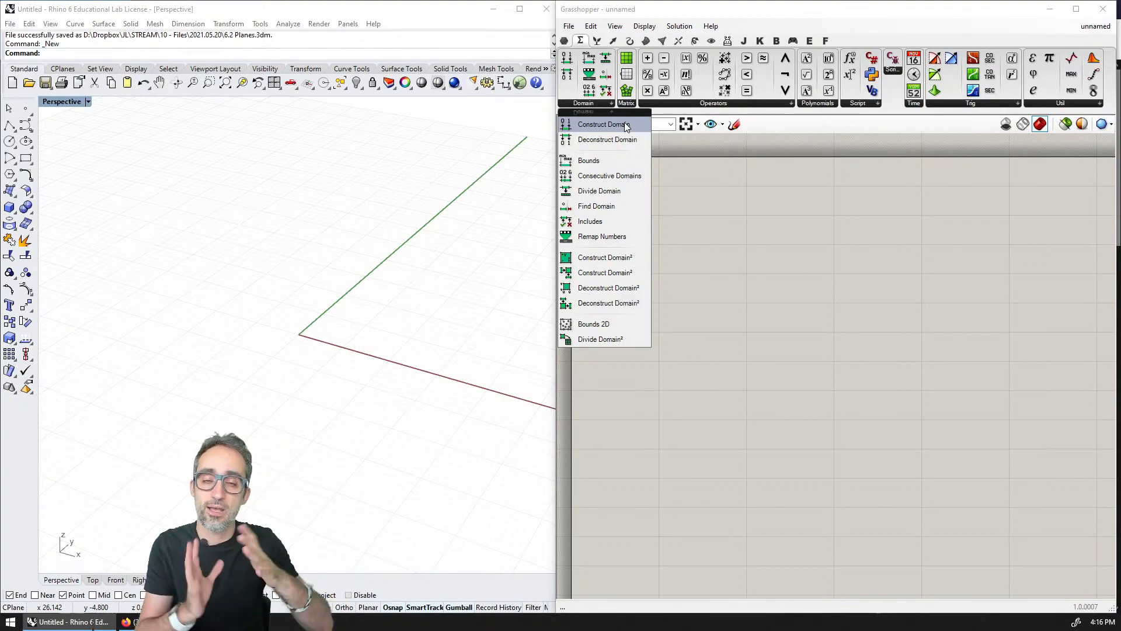
{"action": "left_click", "coordinate": [602, 125]}
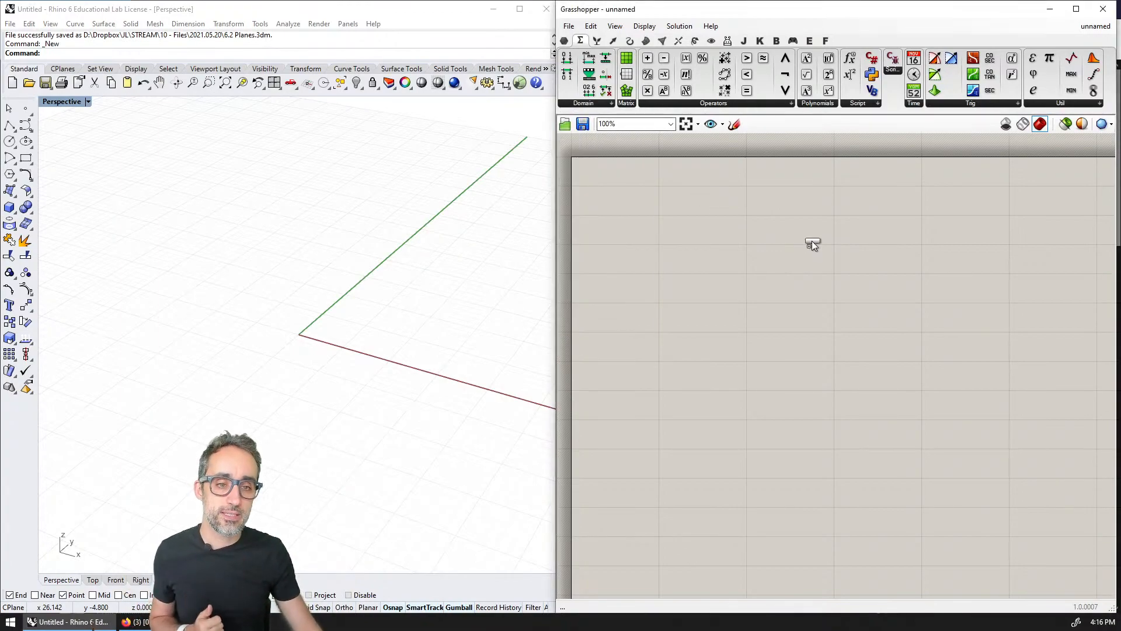
{"action": "left_click", "coordinate": [835, 261]}
{"action": "scroll", "coordinate": [836, 281], "scroll_direction": "up", "scroll_amount": 3}
{"action": "right_click_drag", "start_coordinate": [837, 281], "coordinate": [863, 332]}
{"action": "mouse_move", "coordinate": [831, 275]}
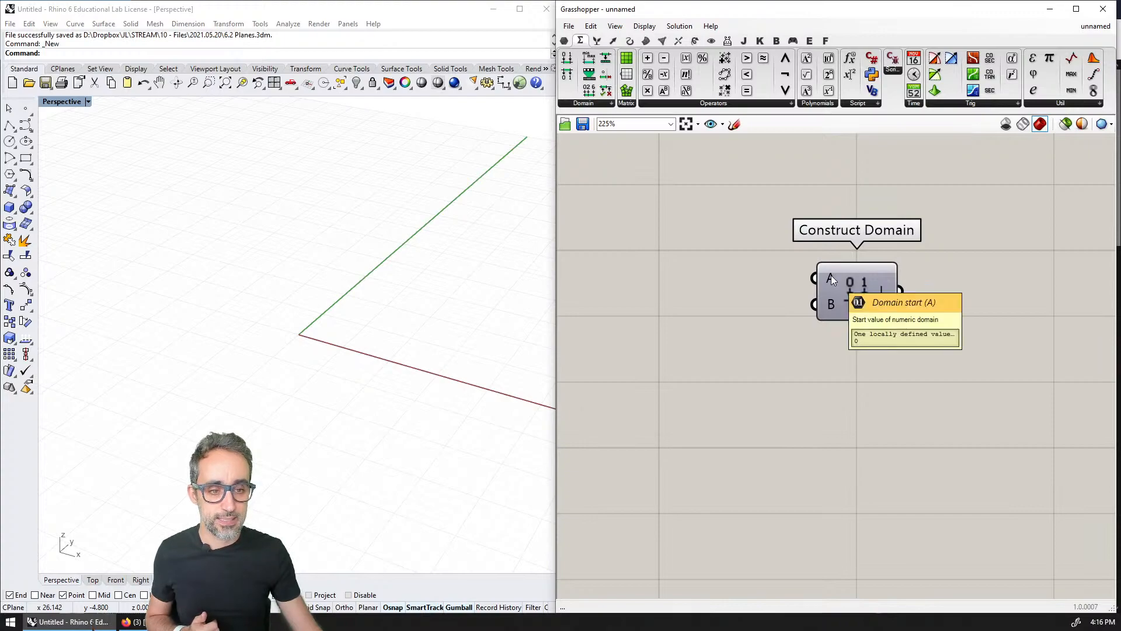
Step: Add a number slider with the value 10.000 on the input side of the Construct Domain component
{"action": "right_click_drag", "start_coordinate": [832, 309], "coordinate": [968, 359]}
{"action": "scroll", "coordinate": [882, 322], "scroll_direction": "down", "scroll_amount": 3}
{"action": "right_click_drag", "start_coordinate": [880, 321], "coordinate": [858, 303]}
{"action": "double_click", "coordinate": [738, 300]}
{"action": "type", "text": "10"}
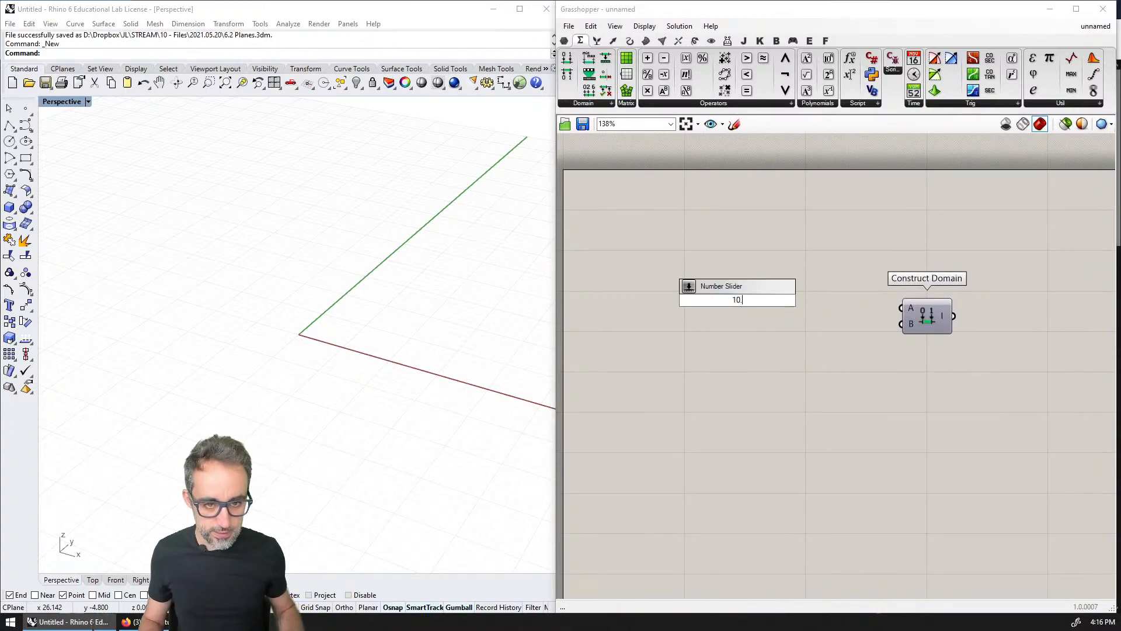
{"action": "key", "text": "Return"}
{"action": "scroll", "coordinate": [737, 301], "scroll_direction": "up", "scroll_amount": 2}
Step: Set the minimum of the number slider's numeric domain to -10
{"action": "right_click", "coordinate": [737, 301]}
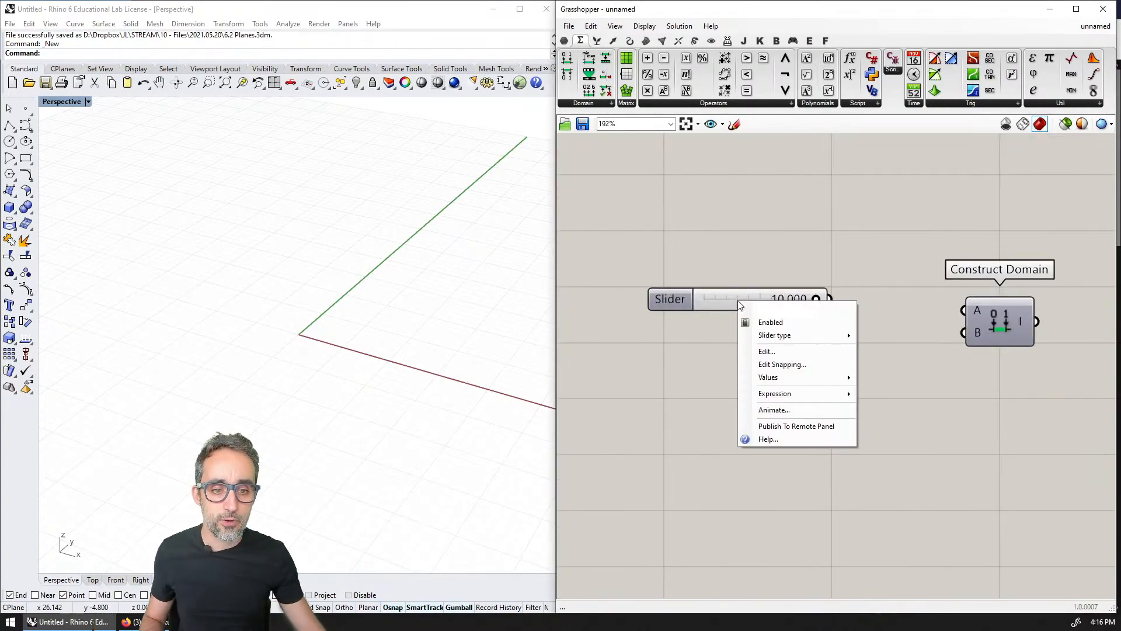
{"action": "left_click", "coordinate": [767, 352]}
{"action": "double_click", "coordinate": [800, 371]}
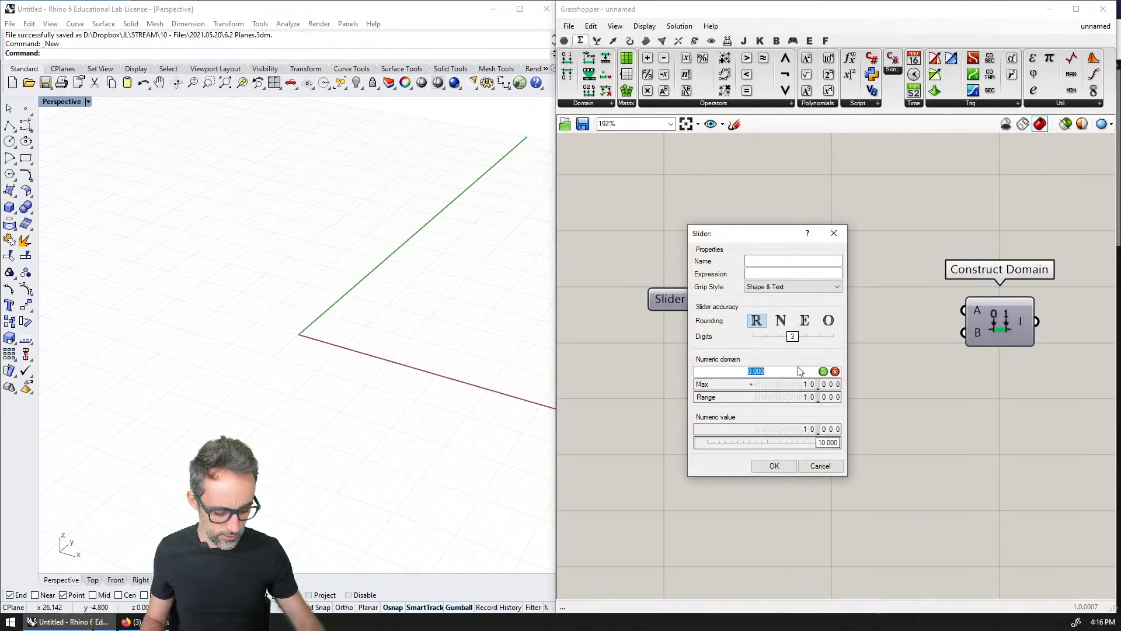
{"action": "type", "text": "-1"}
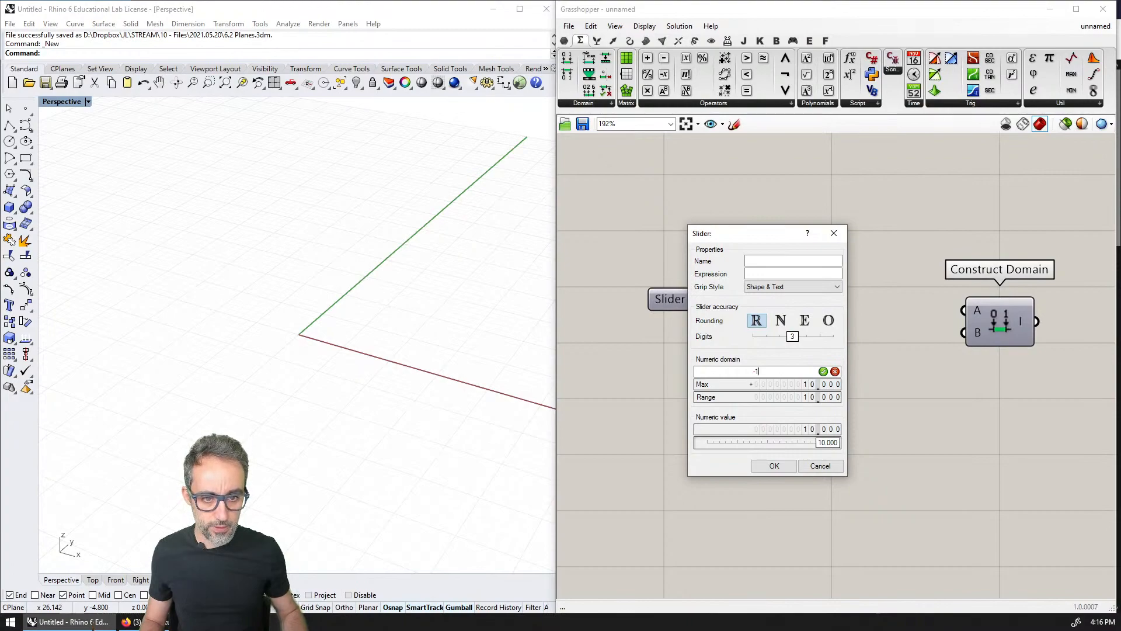
{"action": "type", "text": "0"}
{"action": "key", "text": "Return"}
{"action": "left_click", "coordinate": [775, 466]}
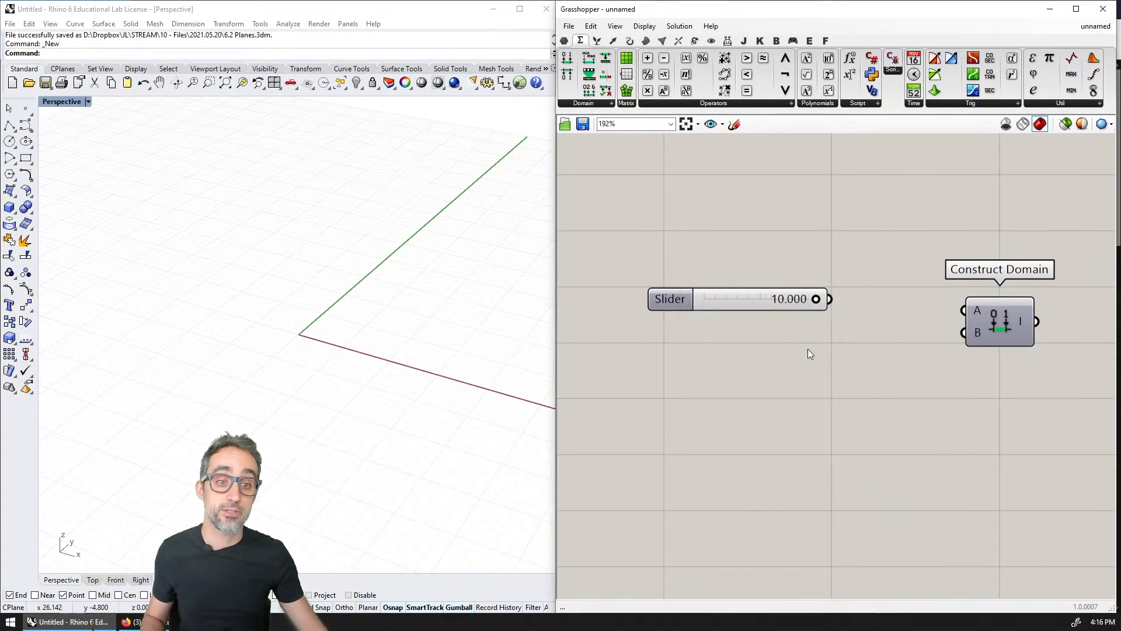
Step: Move the slider slightly away from Construct Domain and rename it START
{"action": "left_click_drag", "start_coordinate": [771, 297], "coordinate": [741, 285]}
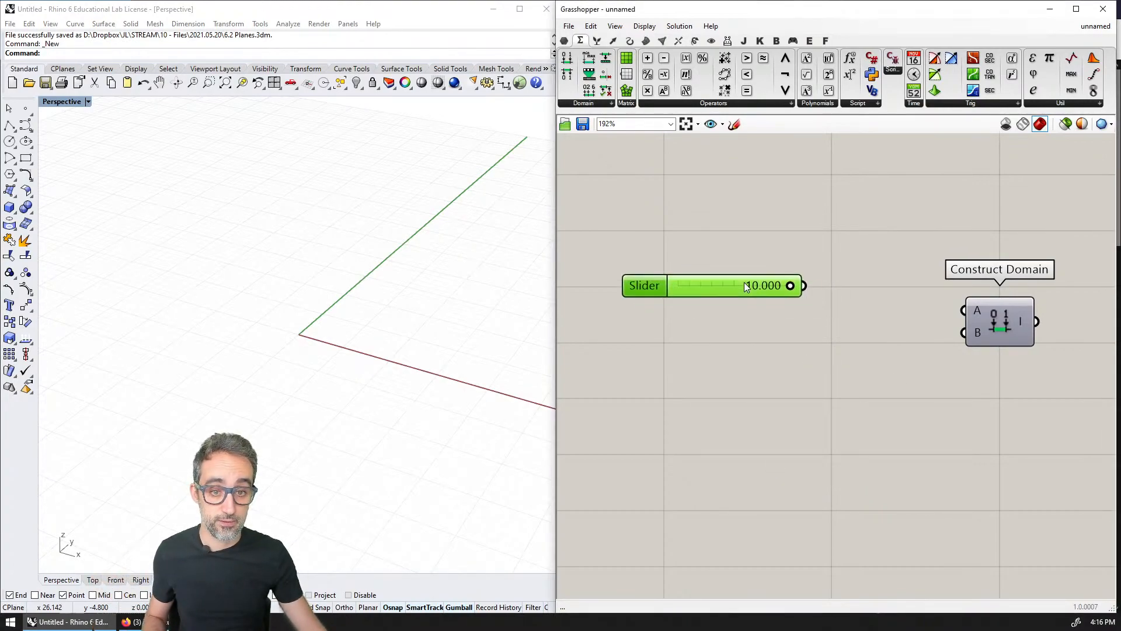
{"action": "right_click", "coordinate": [648, 292]}
{"action": "type", "text": "start"}
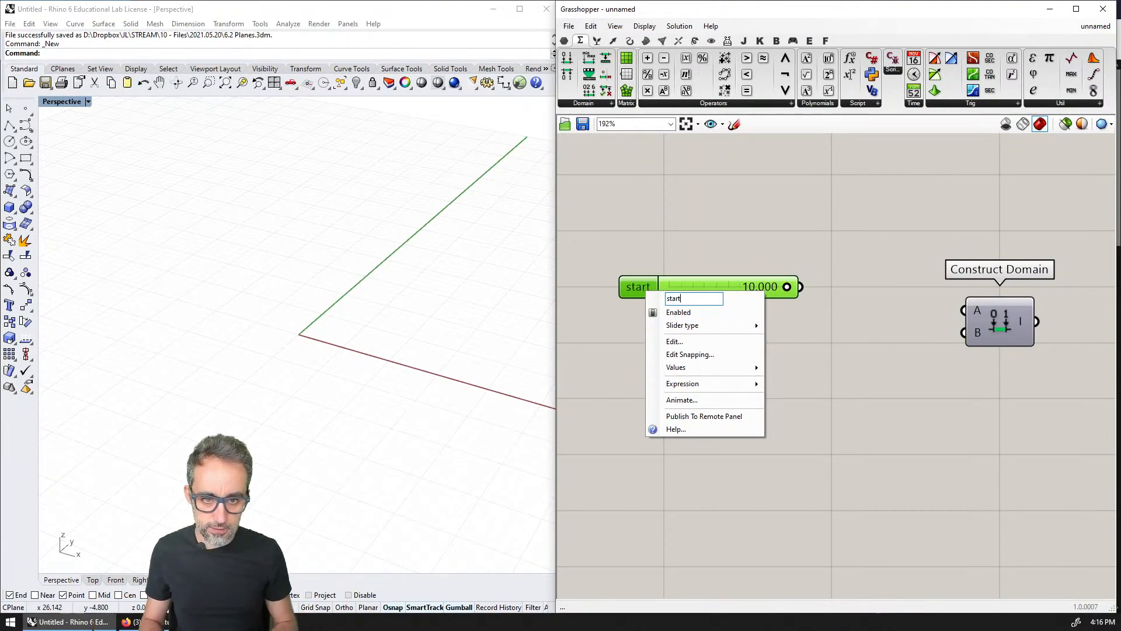
{"action": "key", "text": "BackSpace"}
{"action": "key", "text": "BackSpace"}
{"action": "type", "text": "START"}
{"action": "key", "text": "Return"}
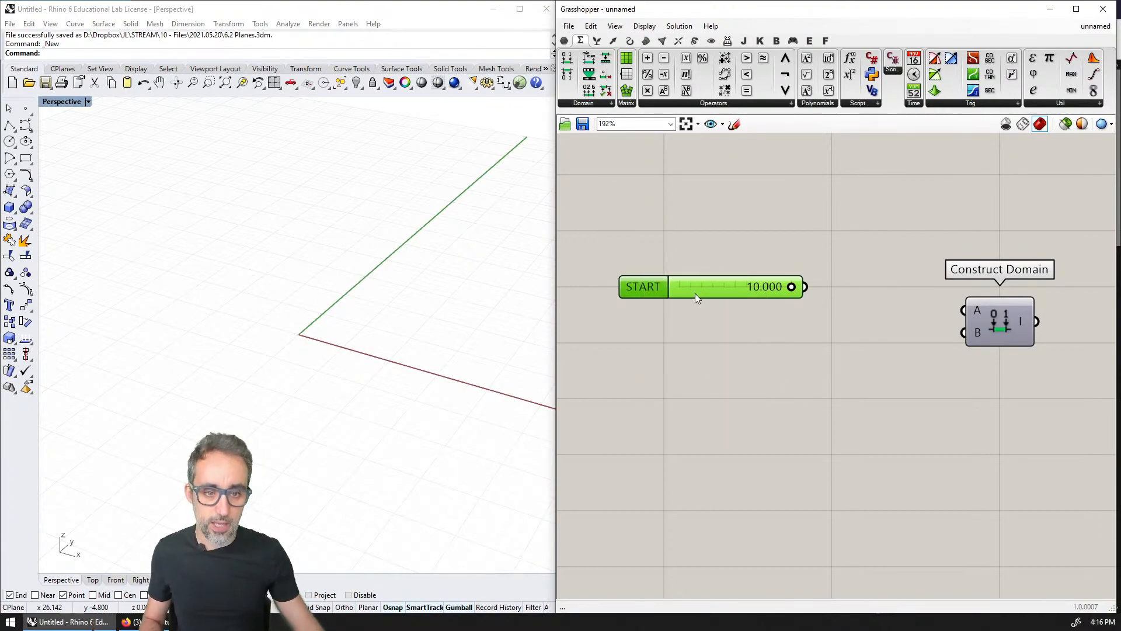
Step: Duplicate the START slider directly below the original and rename the copy END
{"action": "left_click_drag", "start_coordinate": [699, 291], "coordinate": [701, 350], "text": "alt"}
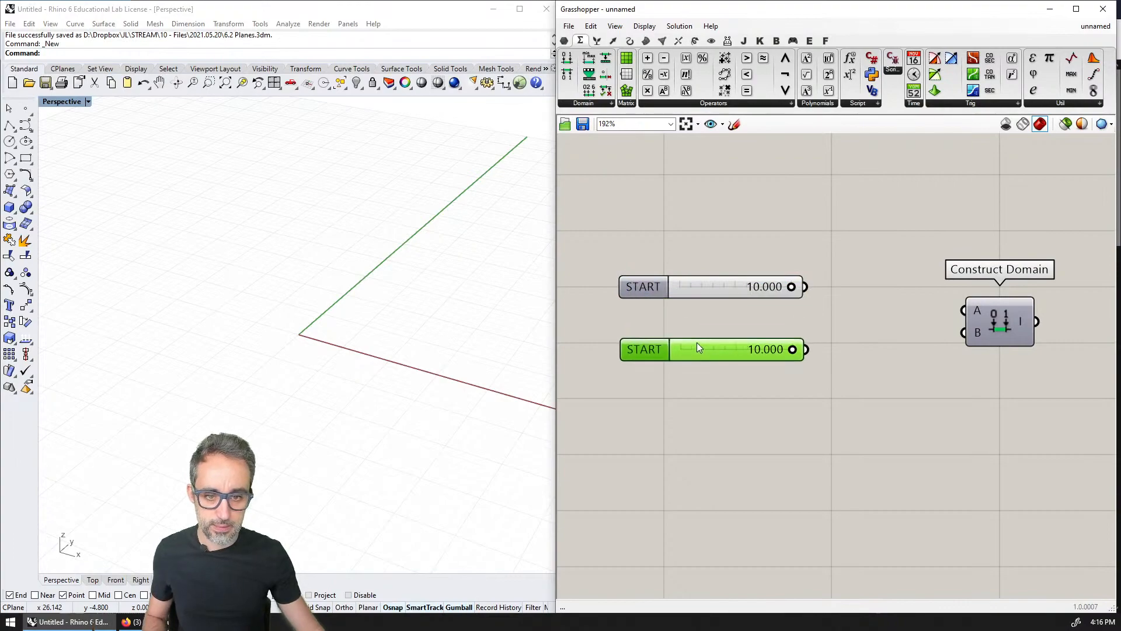
{"action": "right_click", "coordinate": [649, 350]}
{"action": "type", "text": "END"}
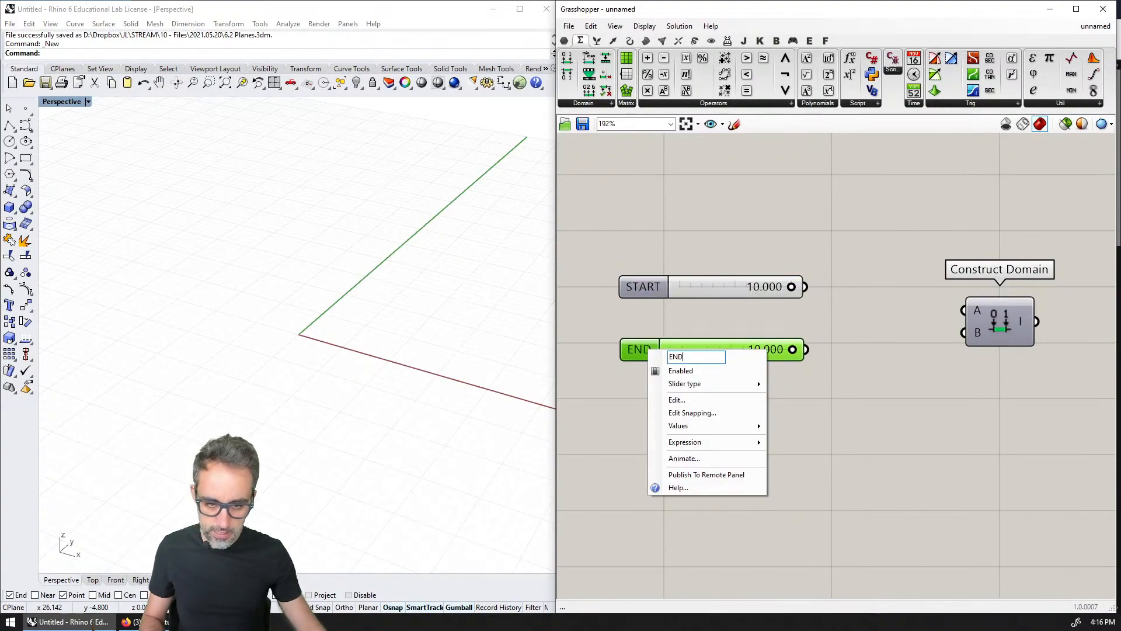
{"action": "key", "text": "Return"}
Step: Set START to -10, then wire START and END into inputs A and B of Construct Domain and move the component closer
{"action": "left_click_drag", "start_coordinate": [715, 294], "coordinate": [722, 310]}
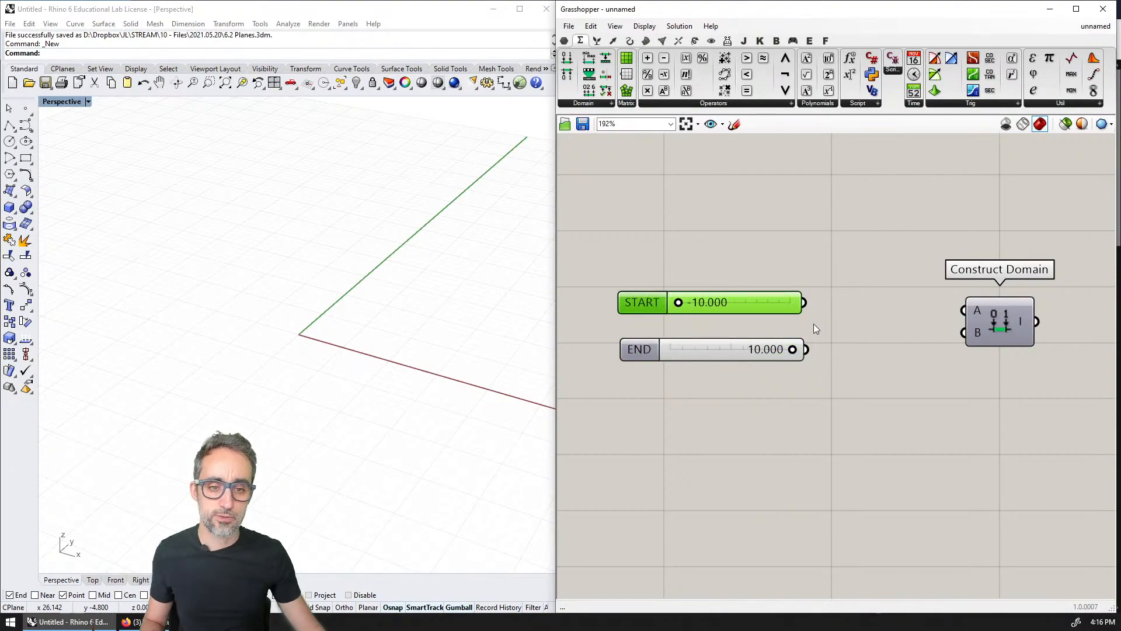
{"action": "left_click_drag", "start_coordinate": [805, 302], "coordinate": [1002, 320]}
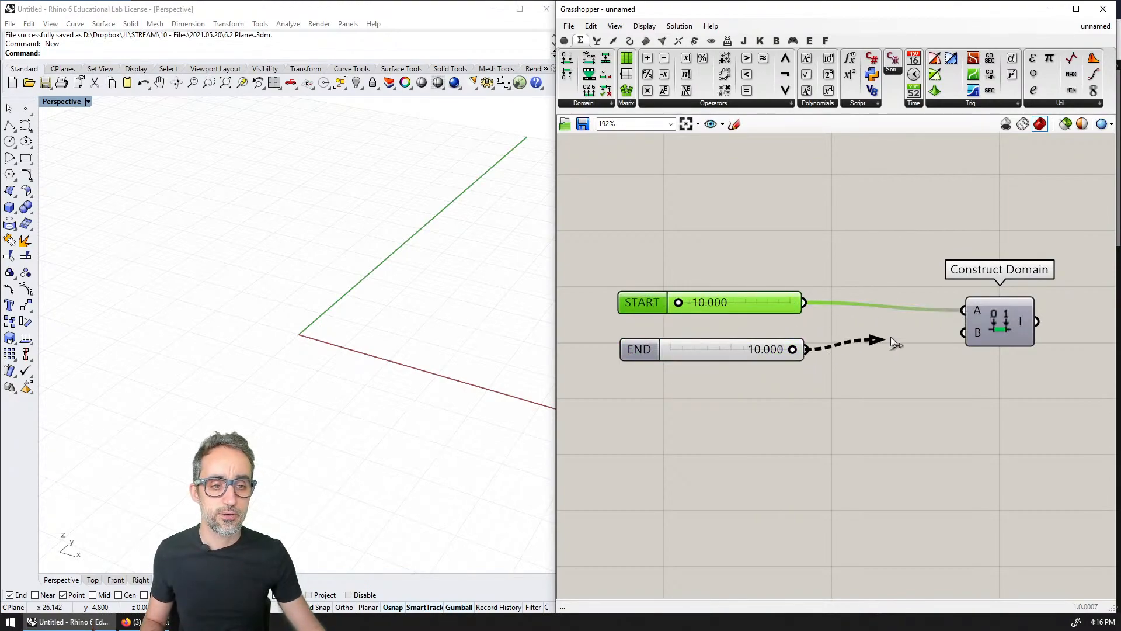
{"action": "left_click_drag", "start_coordinate": [892, 341], "coordinate": [915, 321]}
{"action": "scroll", "coordinate": [903, 362], "scroll_direction": "down", "scroll_amount": 1}
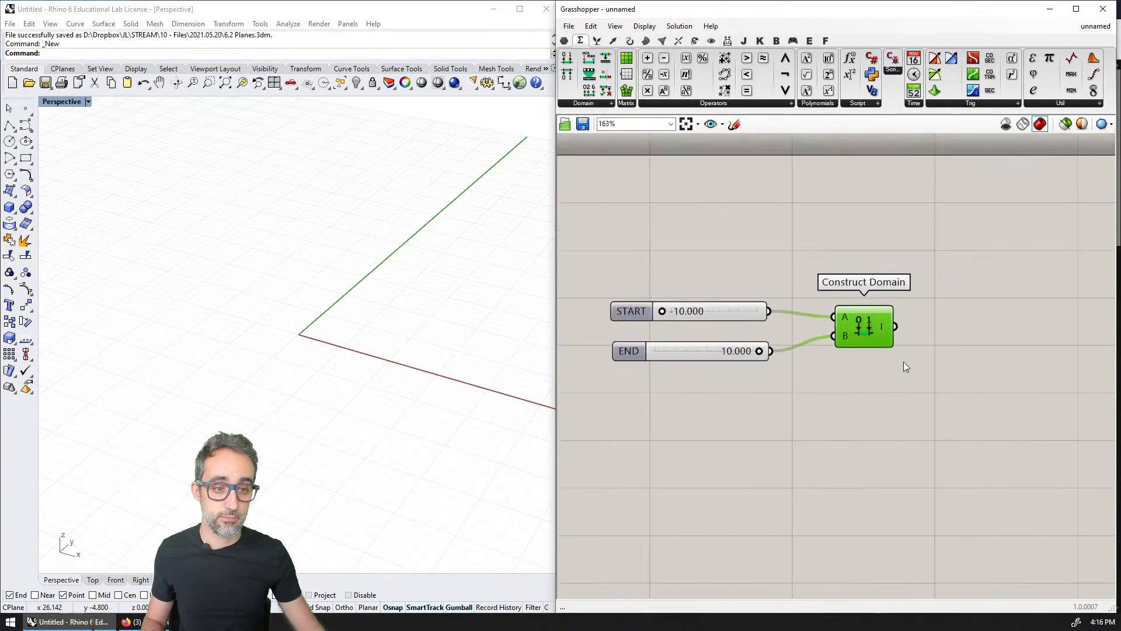
Step: Maximize the Grasshopper window and add a Panel beside Construct Domain, connected to its I output
{"action": "scroll", "coordinate": [934, 289], "scroll_direction": "down", "scroll_amount": 1}
{"action": "double_click", "coordinate": [934, 290]}
{"action": "key", "text": "Escape"}
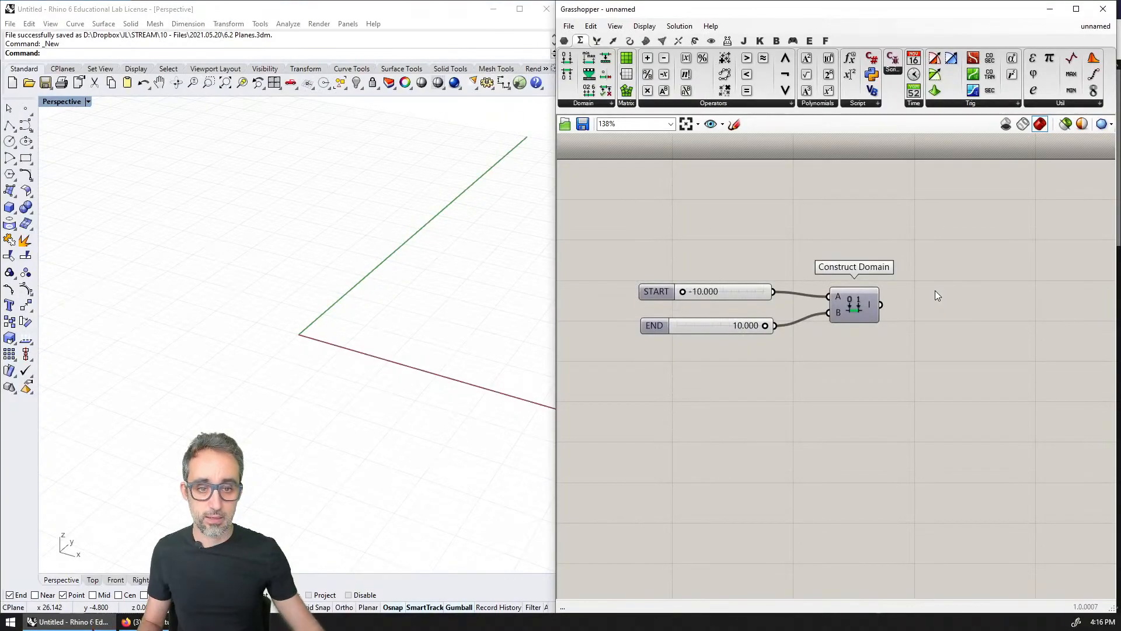
{"action": "left_click", "coordinate": [1076, 9]}
{"action": "scroll", "coordinate": [474, 282], "scroll_direction": "up", "scroll_amount": 2}
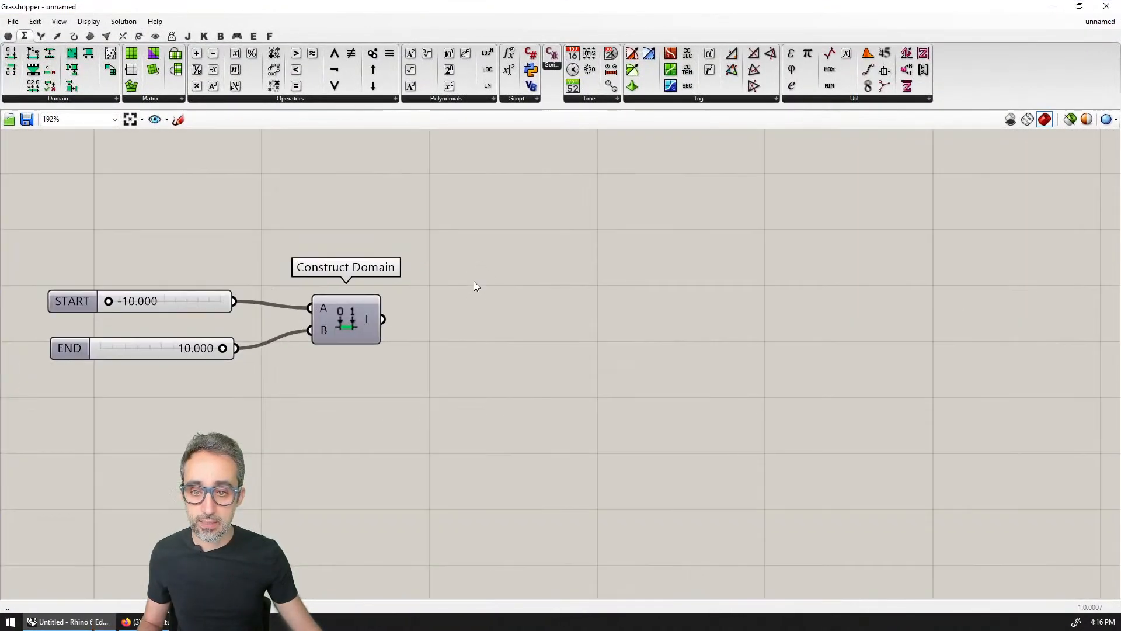
{"action": "double_click", "coordinate": [589, 307]}
{"action": "type", "text": "panel"}
{"action": "key", "text": "Return"}
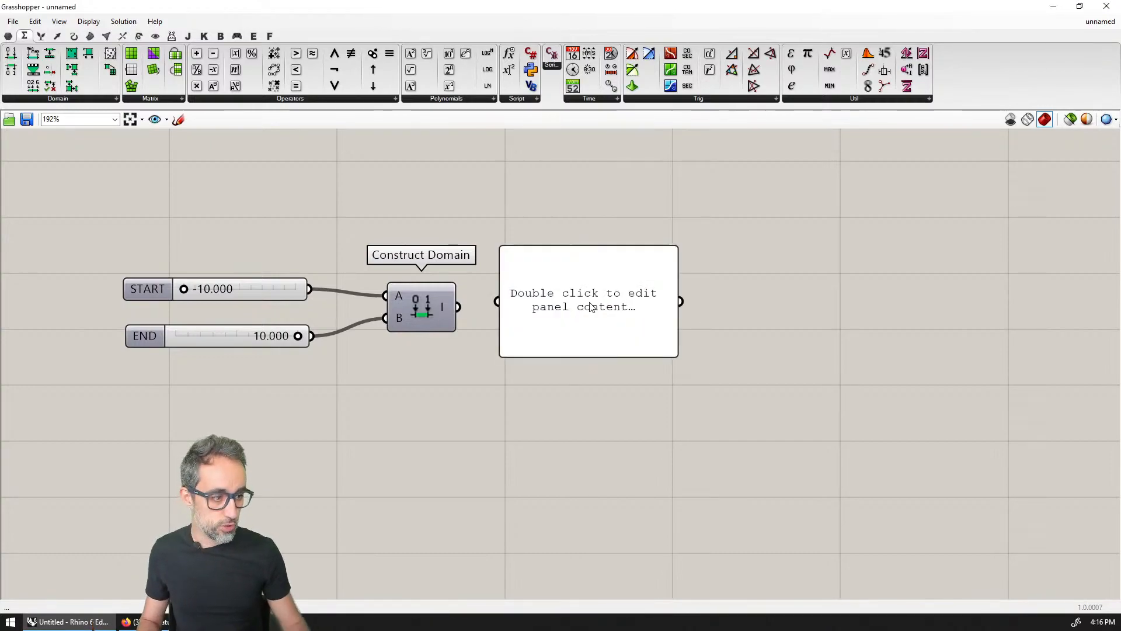
{"action": "left_click_drag", "start_coordinate": [458, 306], "coordinate": [636, 324]}
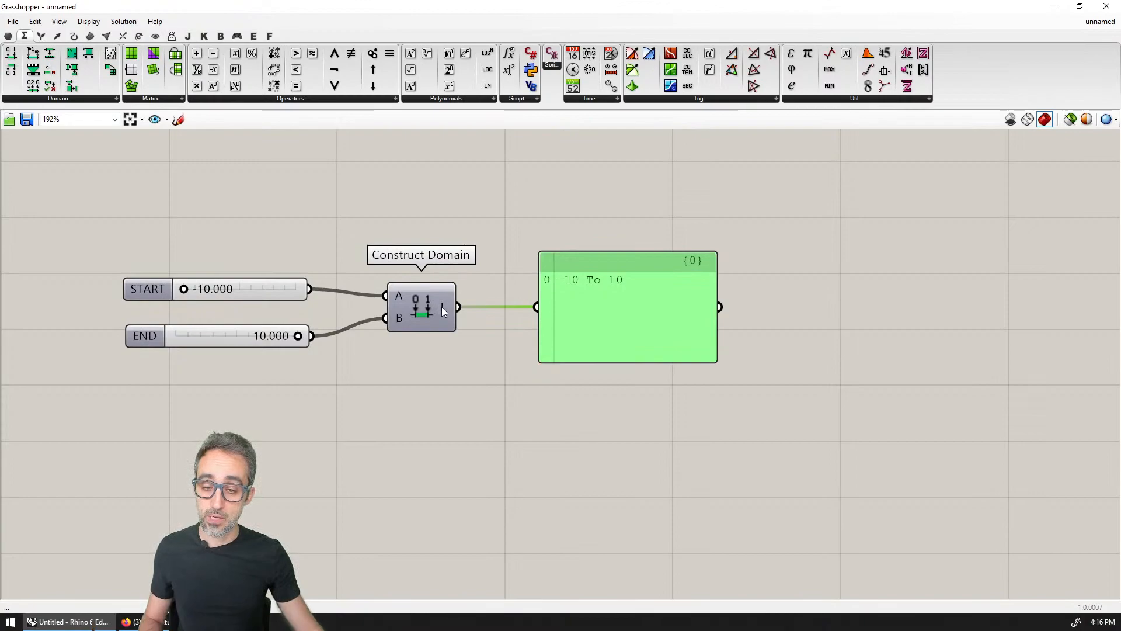
{"action": "mouse_move", "coordinate": [441, 308]}
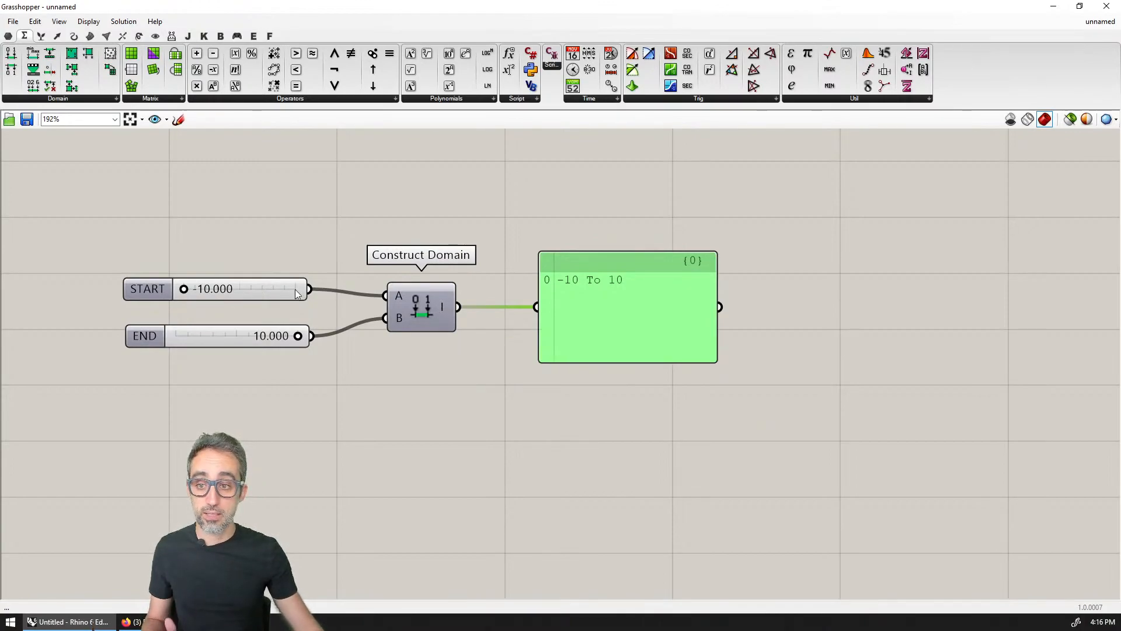
Step: Move Construct Domain and its connected panel together farther away from the START and END sliders
{"action": "left_click_drag", "start_coordinate": [184, 288], "coordinate": [160, 293]}
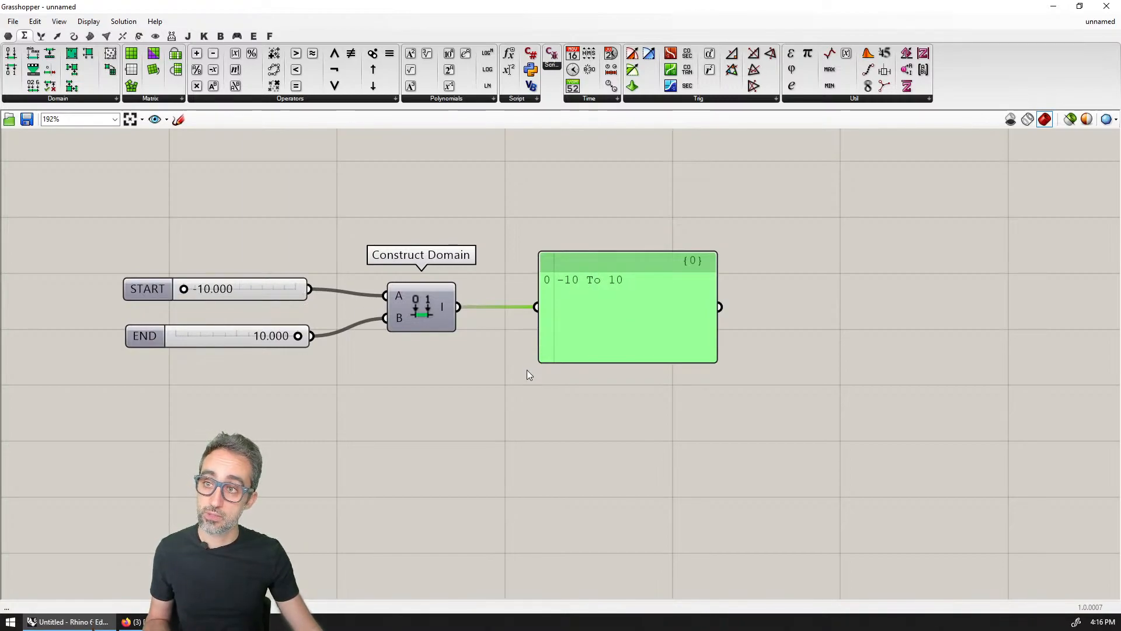
{"action": "scroll", "coordinate": [527, 370], "scroll_direction": "down", "scroll_amount": 1}
{"action": "left_click", "coordinate": [534, 347]}
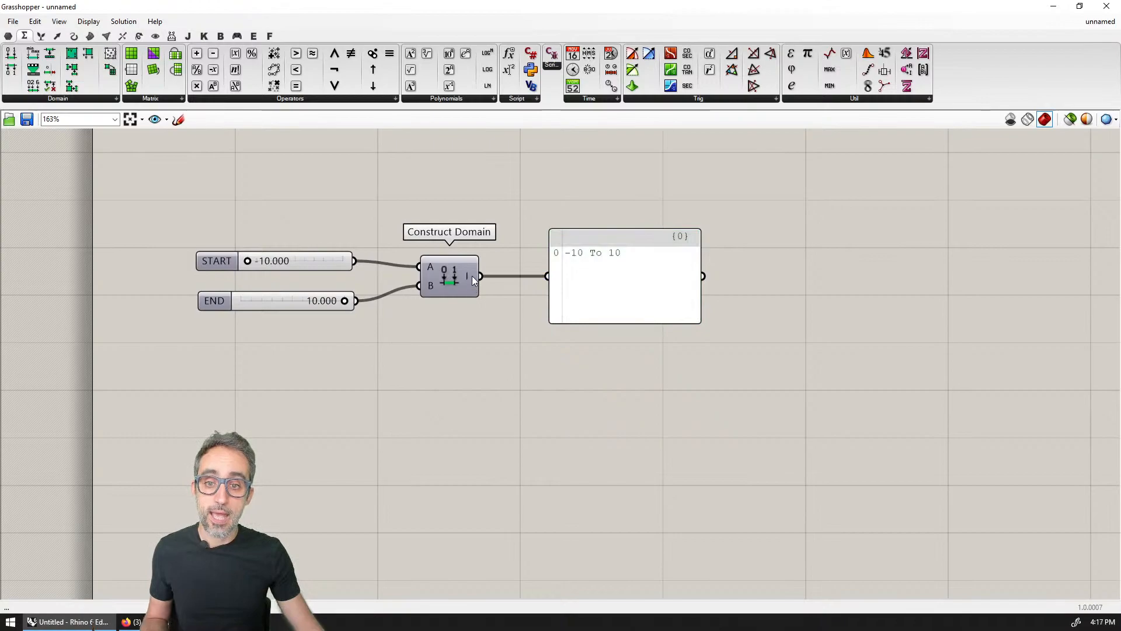
{"action": "left_click", "coordinate": [447, 277]}
{"action": "left_click", "coordinate": [613, 281], "text": "shift"}
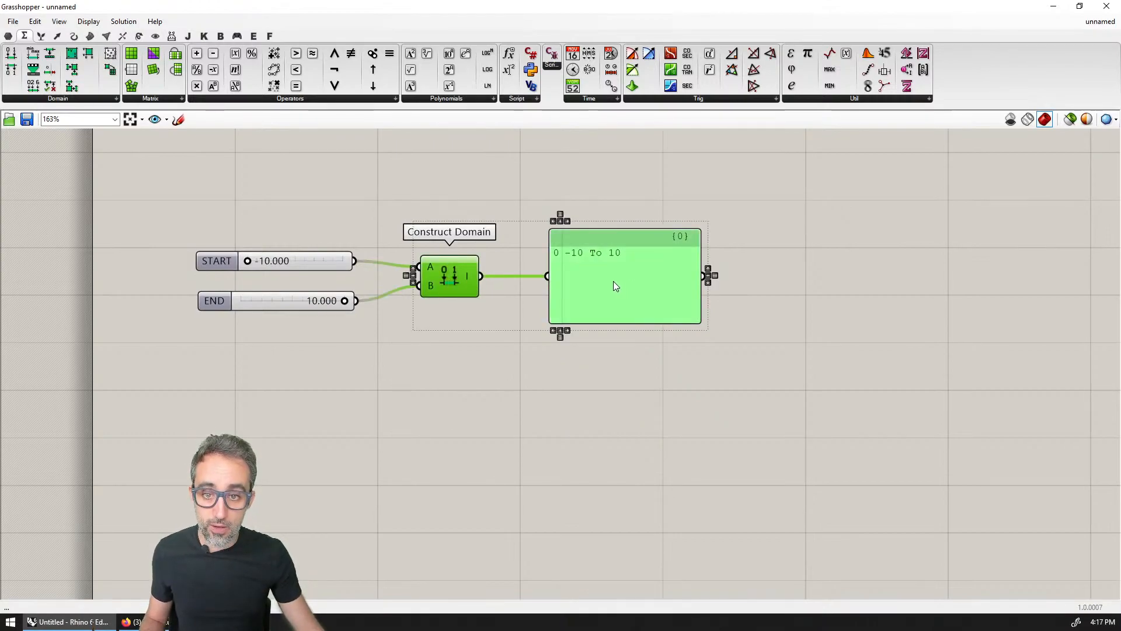
{"action": "left_click_drag", "start_coordinate": [613, 282], "coordinate": [660, 279]}
{"action": "left_click", "coordinate": [517, 381]}
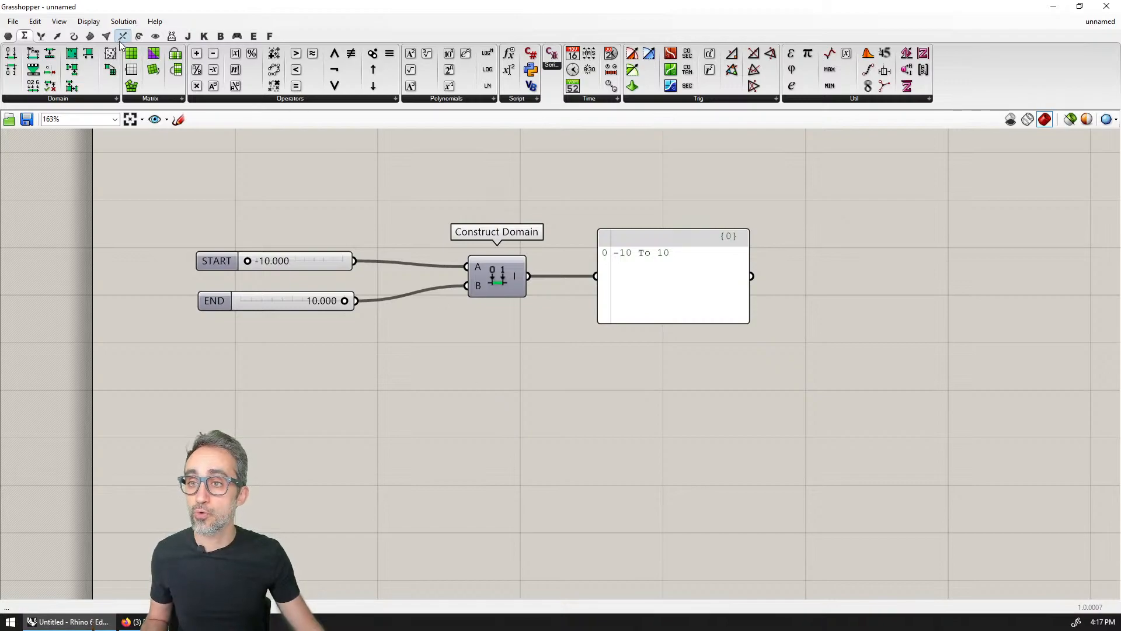
Step: Place a Rectangle component below Construct Domain to inspect its X Size input, and delete it again
{"action": "left_click", "coordinate": [56, 36]}
{"action": "left_click", "coordinate": [268, 99]}
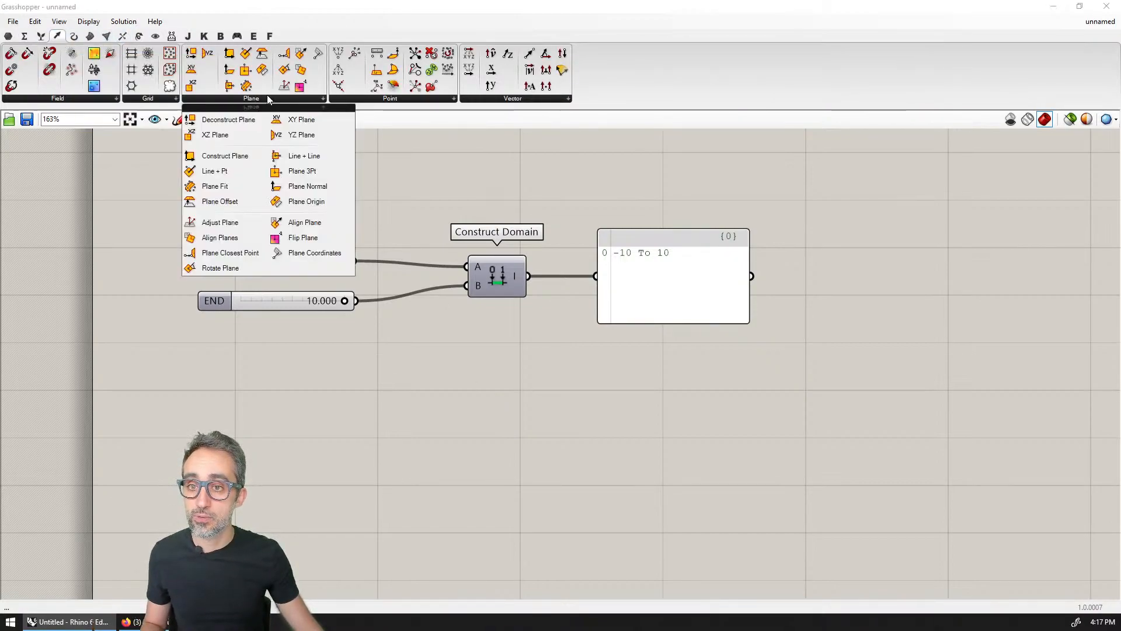
{"action": "left_click", "coordinate": [74, 36]}
{"action": "left_click", "coordinate": [390, 98]}
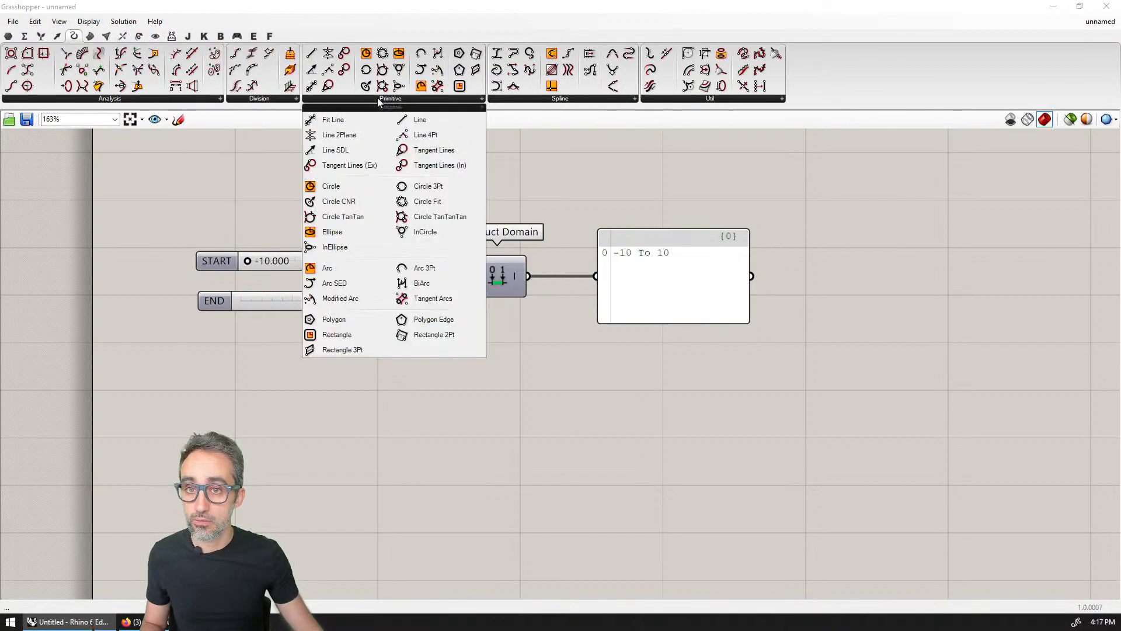
{"action": "left_click", "coordinate": [337, 334]}
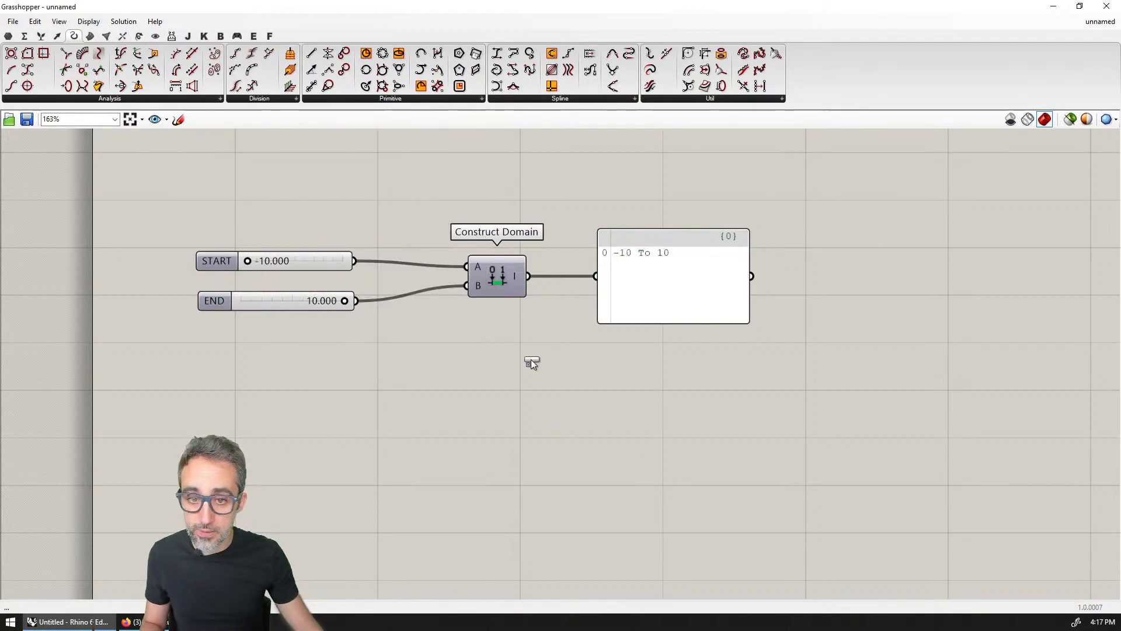
{"action": "left_click", "coordinate": [563, 401]}
{"action": "left_click_drag", "start_coordinate": [565, 407], "coordinate": [574, 414]}
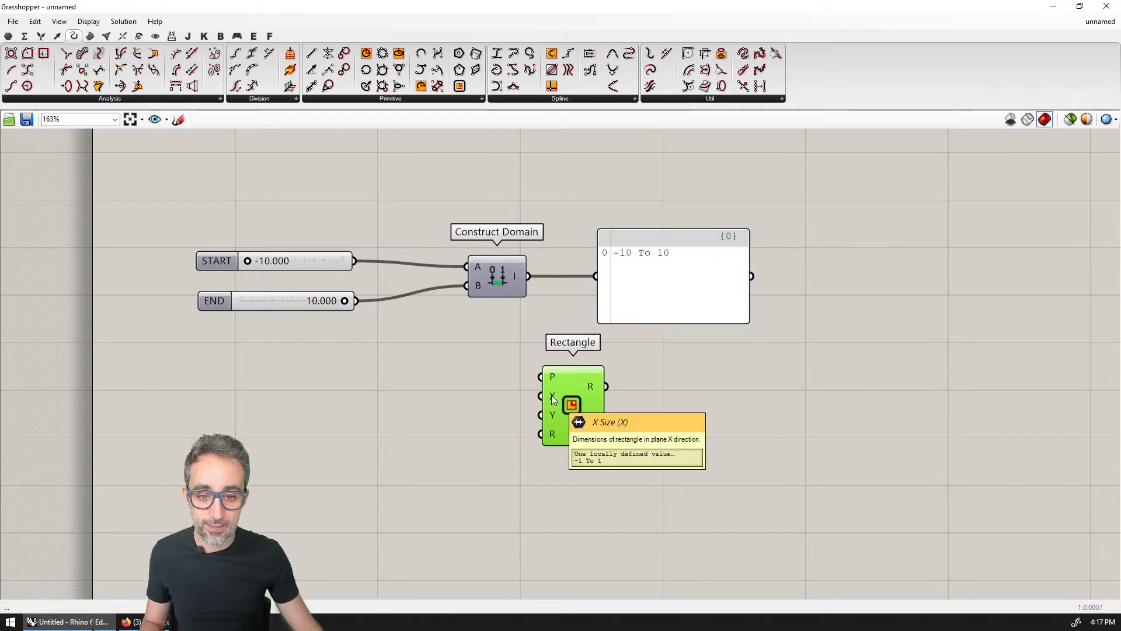
{"action": "scroll", "coordinate": [553, 399], "scroll_direction": "up", "scroll_amount": 2}
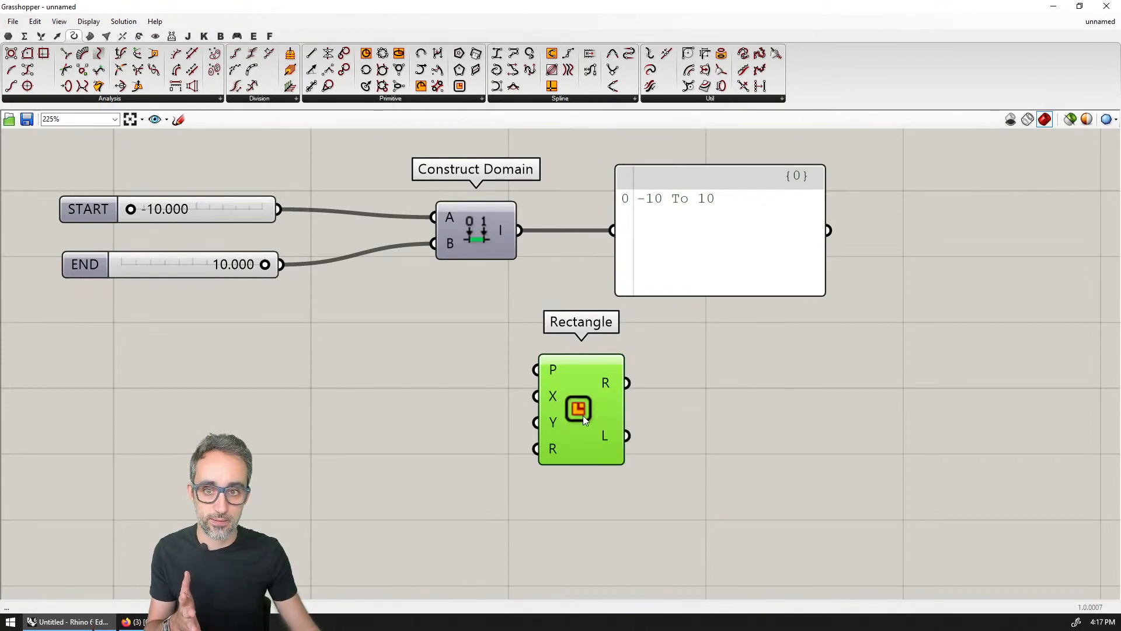
{"action": "key", "text": "Delete"}
{"action": "scroll", "coordinate": [555, 396], "scroll_direction": "down", "scroll_amount": 1}
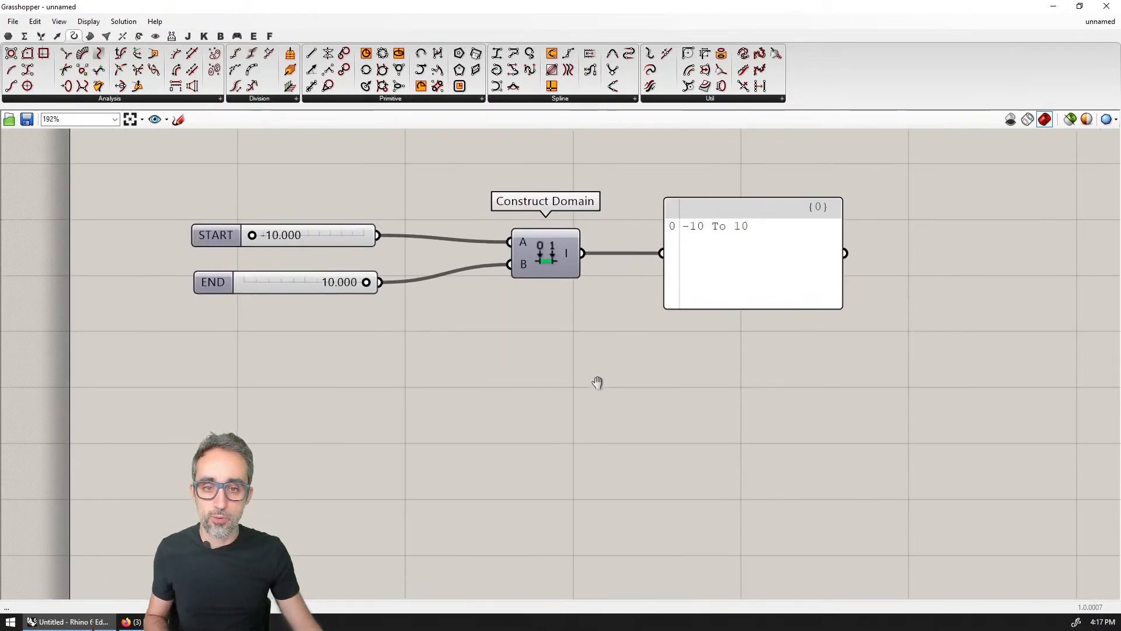
Step: Place a Series component from the Sets Sequence group below Construct Domain and select it
{"action": "right_click_drag", "start_coordinate": [596, 383], "coordinate": [587, 365]}
{"action": "scroll", "coordinate": [643, 338], "scroll_direction": "down", "scroll_amount": 1}
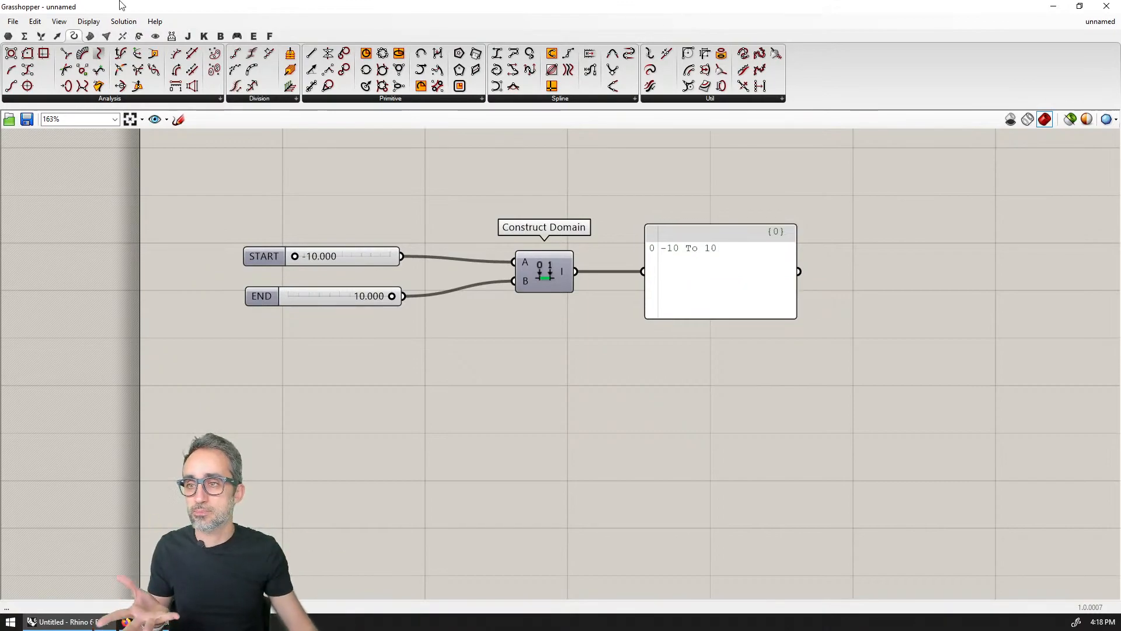
{"action": "left_click", "coordinate": [58, 36]}
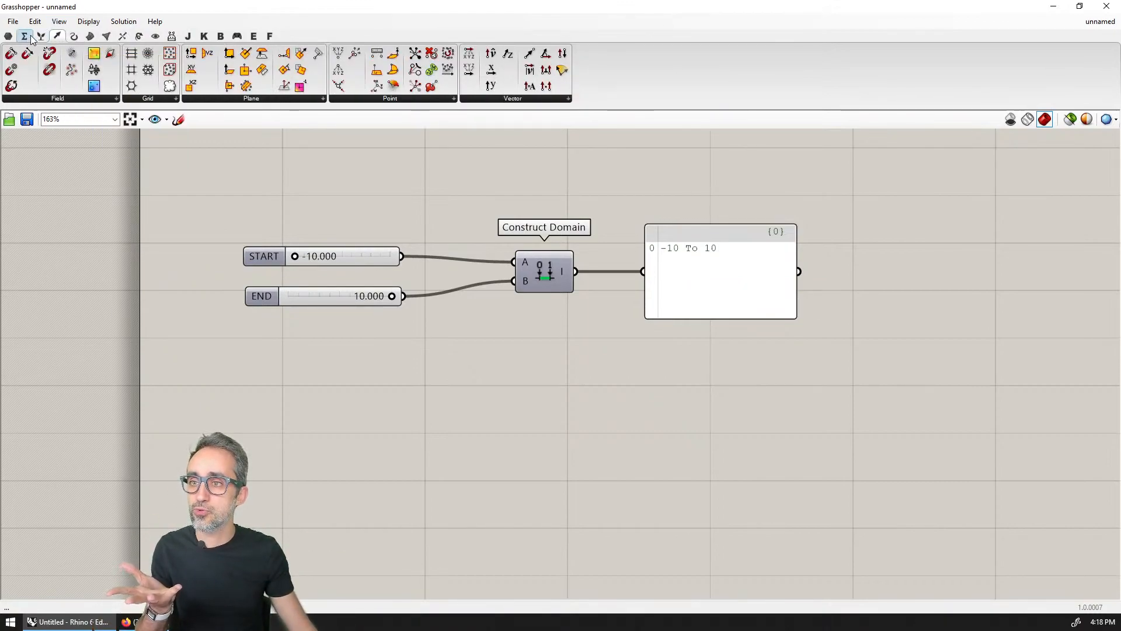
{"action": "left_click", "coordinate": [41, 36]}
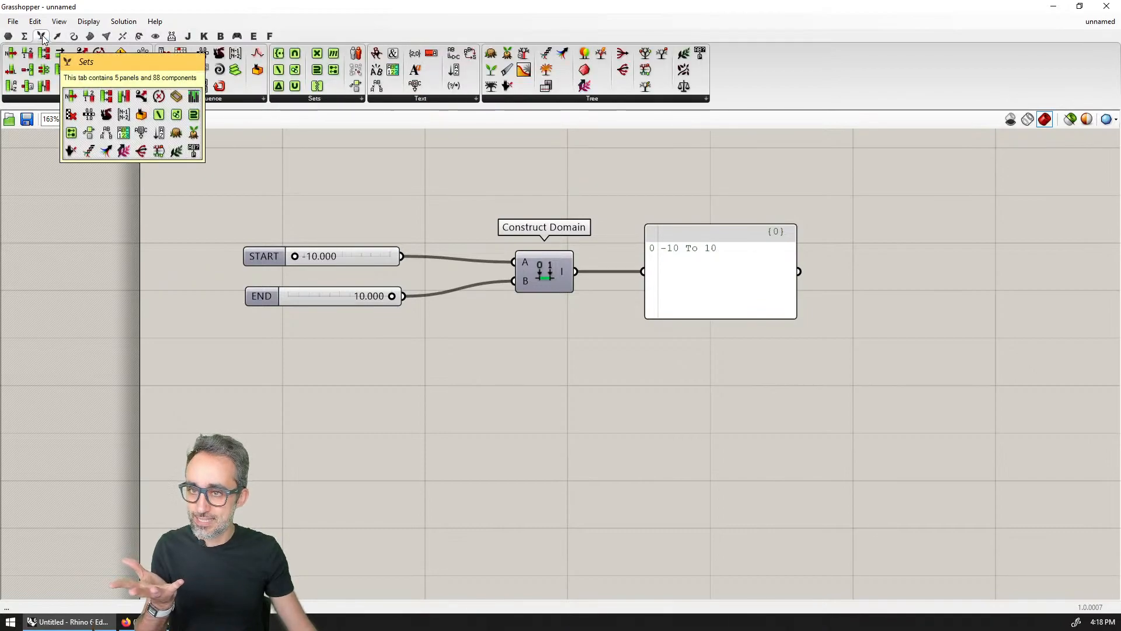
{"action": "left_click", "coordinate": [227, 100]}
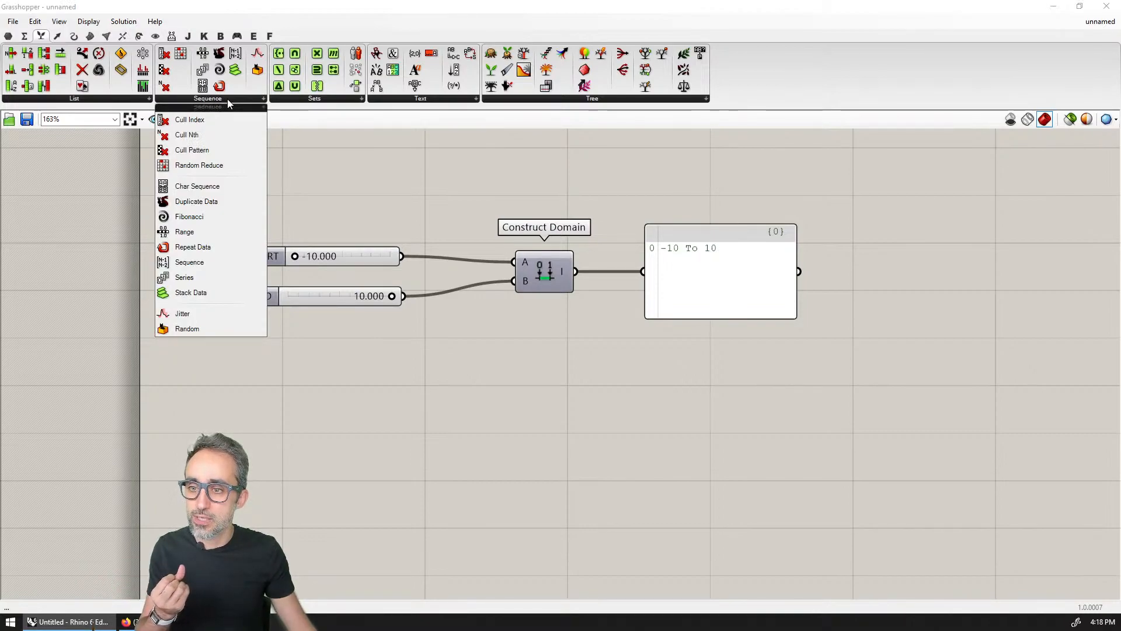
{"action": "left_click", "coordinate": [205, 276]}
{"action": "left_click", "coordinate": [556, 406]}
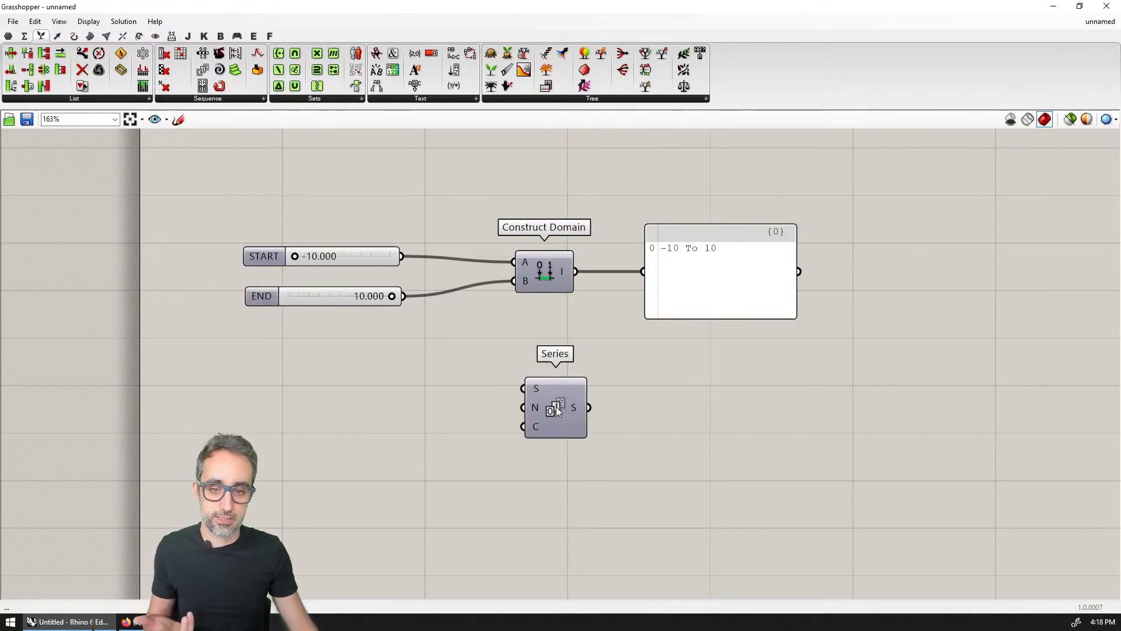
{"action": "scroll", "coordinate": [549, 409], "scroll_direction": "up", "scroll_amount": 2}
{"action": "scroll", "coordinate": [579, 391], "scroll_direction": "up", "scroll_amount": 1}
{"action": "left_click", "coordinate": [584, 372]}
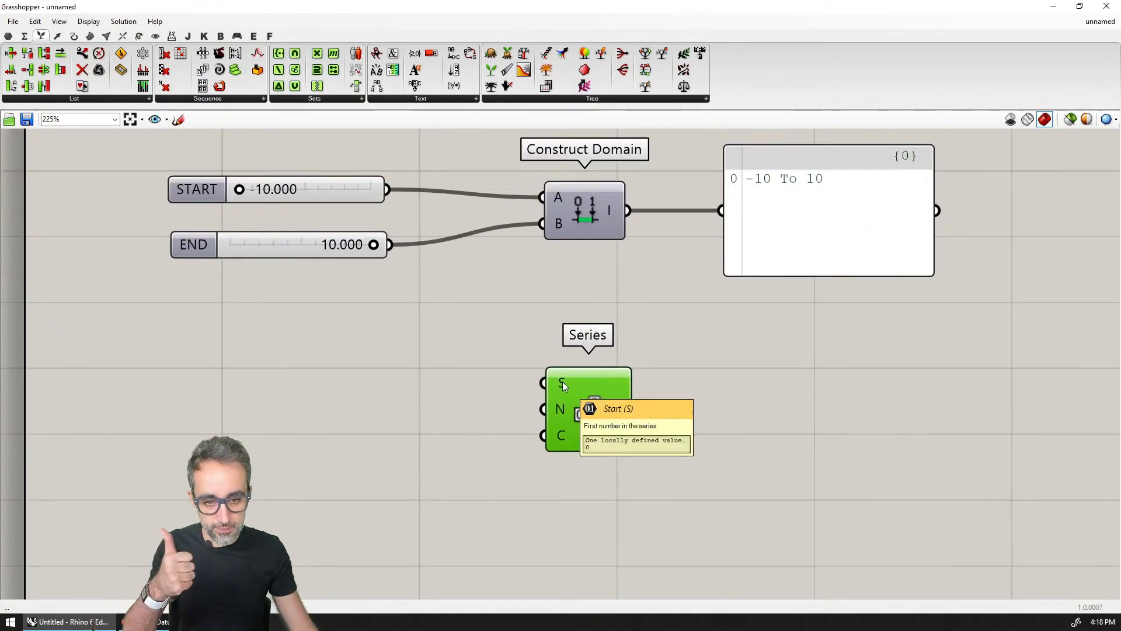
Step: Duplicate the START slider beside the Series component and connect the copy to the S input
{"action": "mouse_move", "coordinate": [563, 409]}
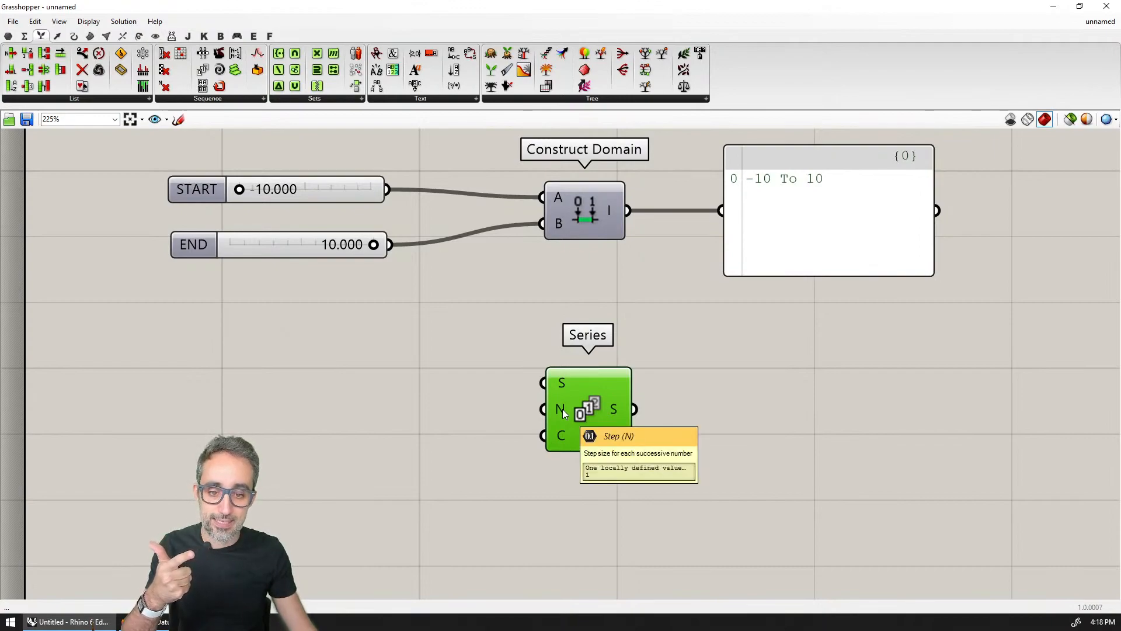
{"action": "mouse_move", "coordinate": [562, 439]}
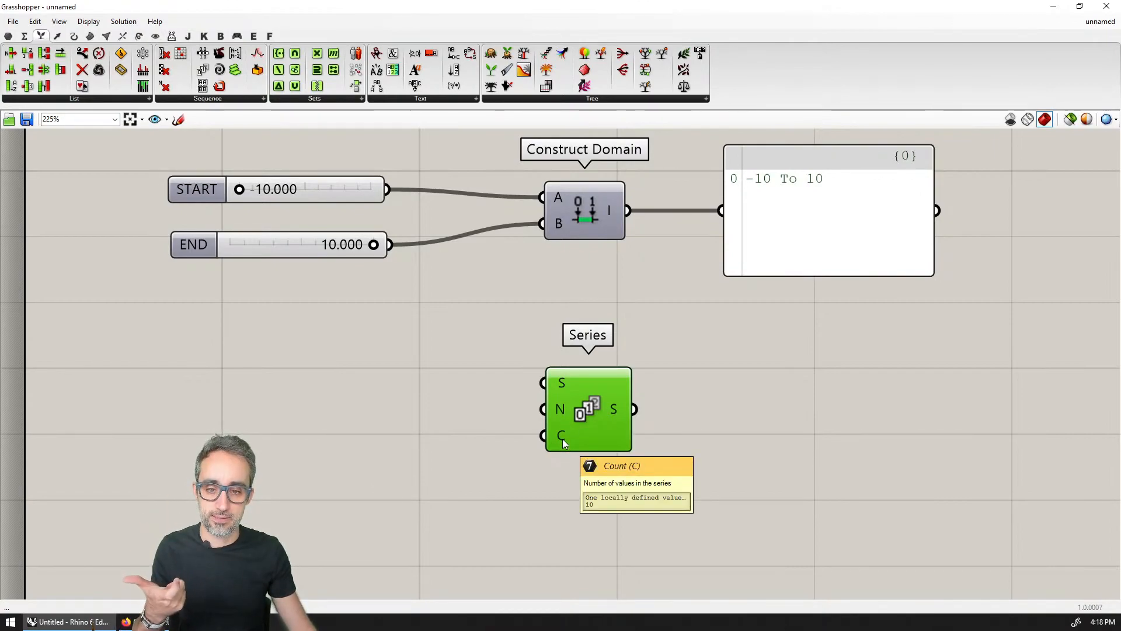
{"action": "left_click", "coordinate": [310, 188]}
{"action": "left_click_drag", "start_coordinate": [311, 190], "coordinate": [313, 374], "text": "alt"}
{"action": "left_click_drag", "start_coordinate": [393, 376], "coordinate": [543, 382]}
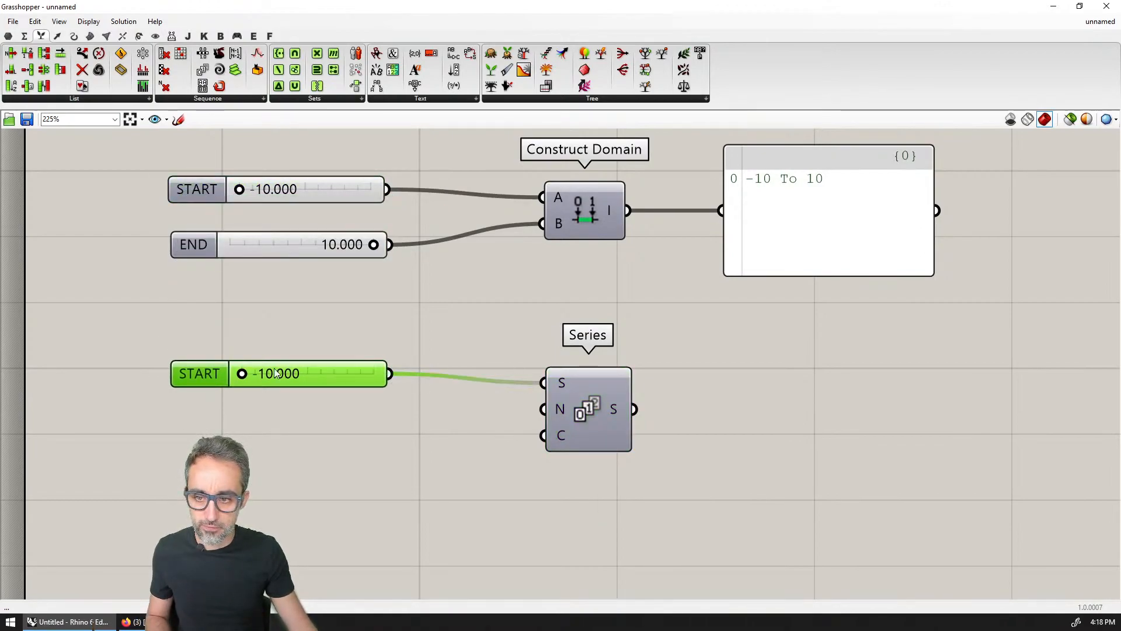
Step: Set the value of the START slider feeding the Series component to 0
{"action": "double_click", "coordinate": [277, 374]}
{"action": "type", "text": "0"}
{"action": "key", "text": "Return"}
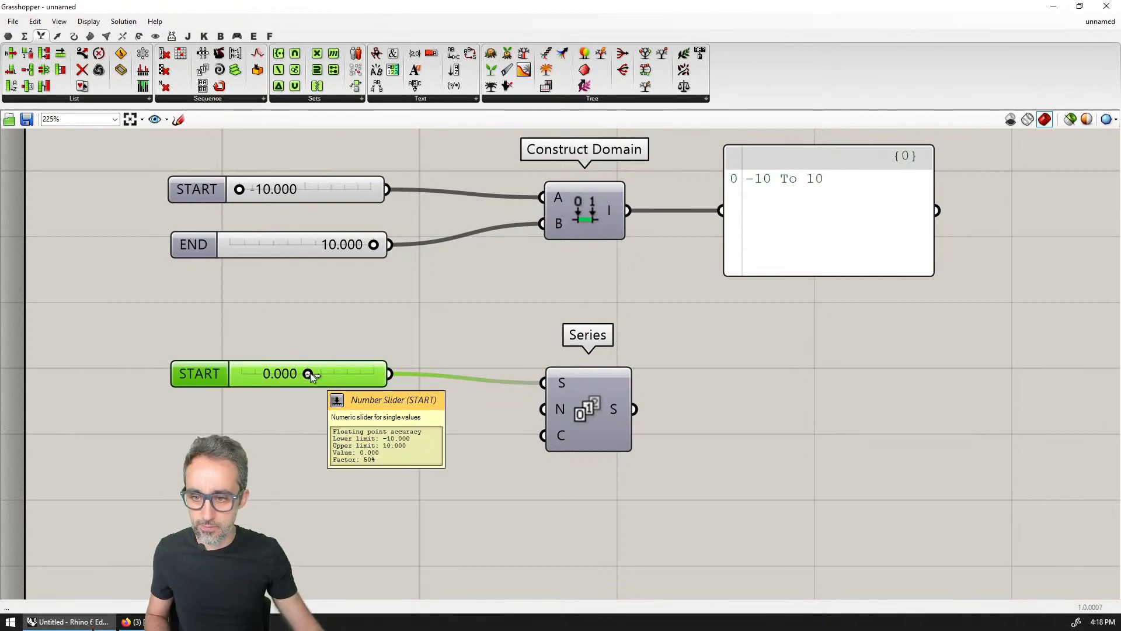
Step: Duplicate the Series START slider directly below it, rename the copy STEP, and align it with the original
{"action": "left_click_drag", "start_coordinate": [340, 374], "coordinate": [333, 414], "text": "alt"}
{"action": "right_click", "coordinate": [178, 416]}
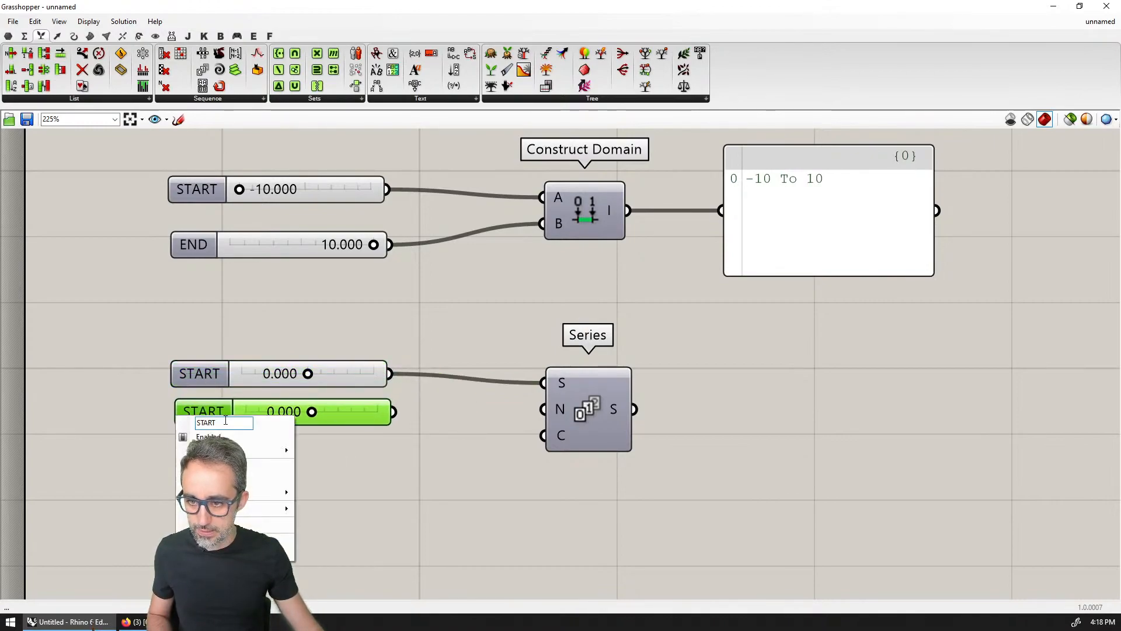
{"action": "type", "text": "step"}
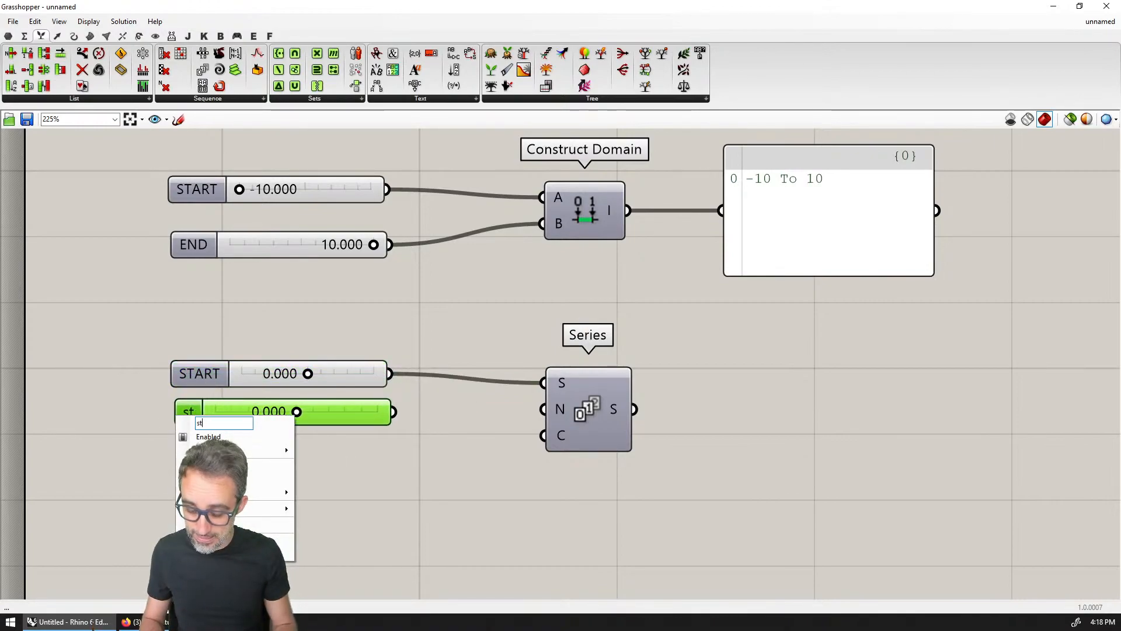
{"action": "key", "text": "Return"}
{"action": "left_click_drag", "start_coordinate": [334, 415], "coordinate": [327, 415]}
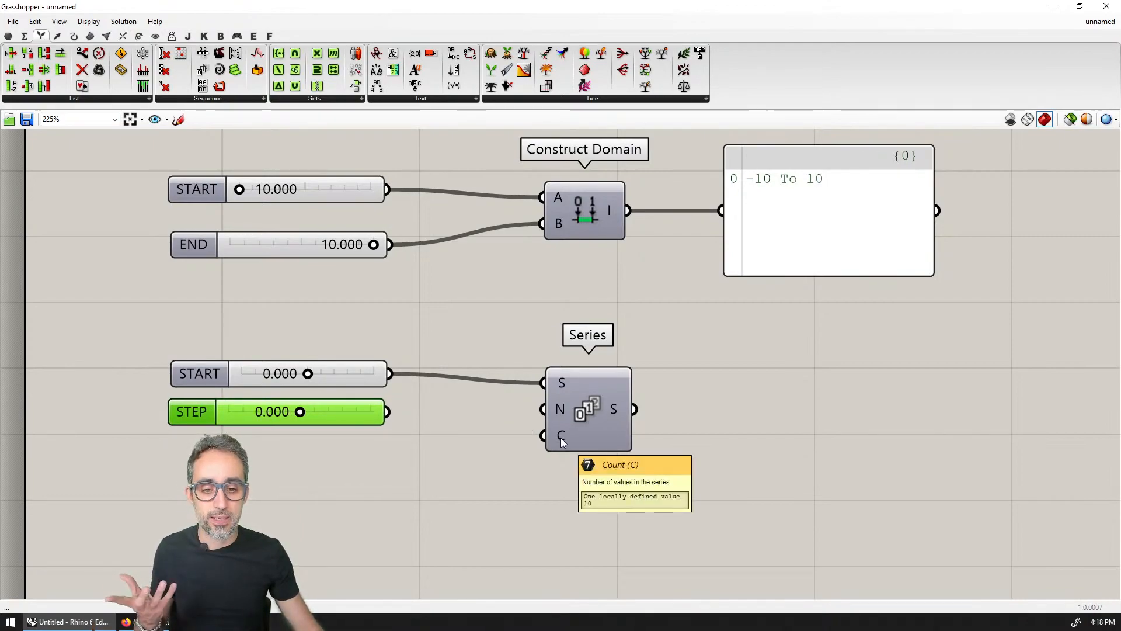
Step: Create an integer number slider below STEP from the value 25 and set it to 10
{"action": "double_click", "coordinate": [293, 444]}
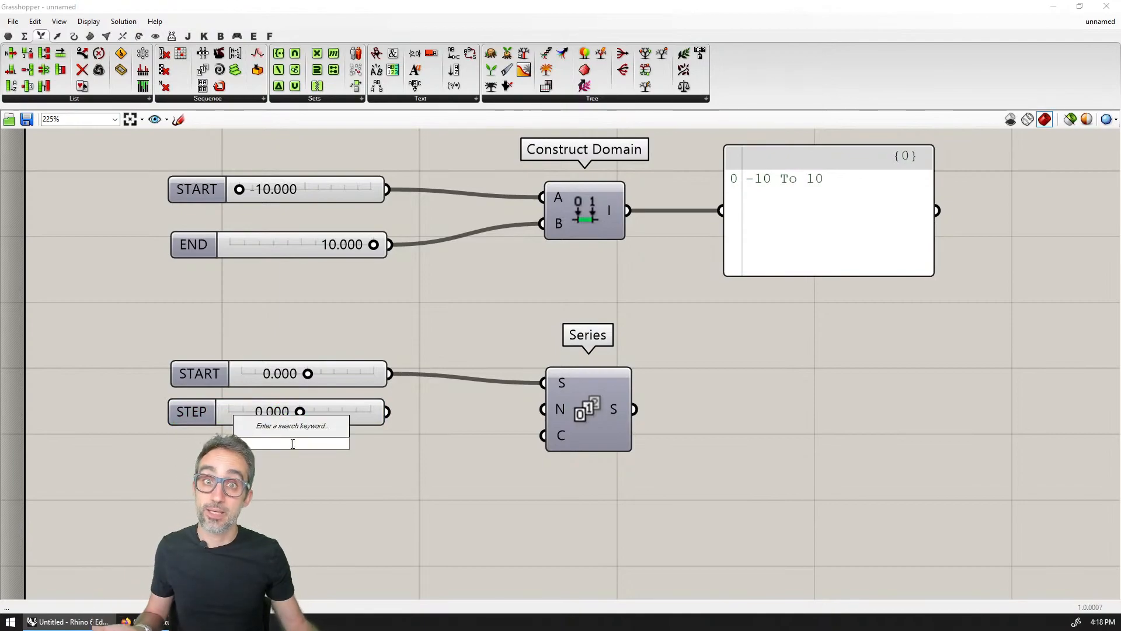
{"action": "type", "text": "25"}
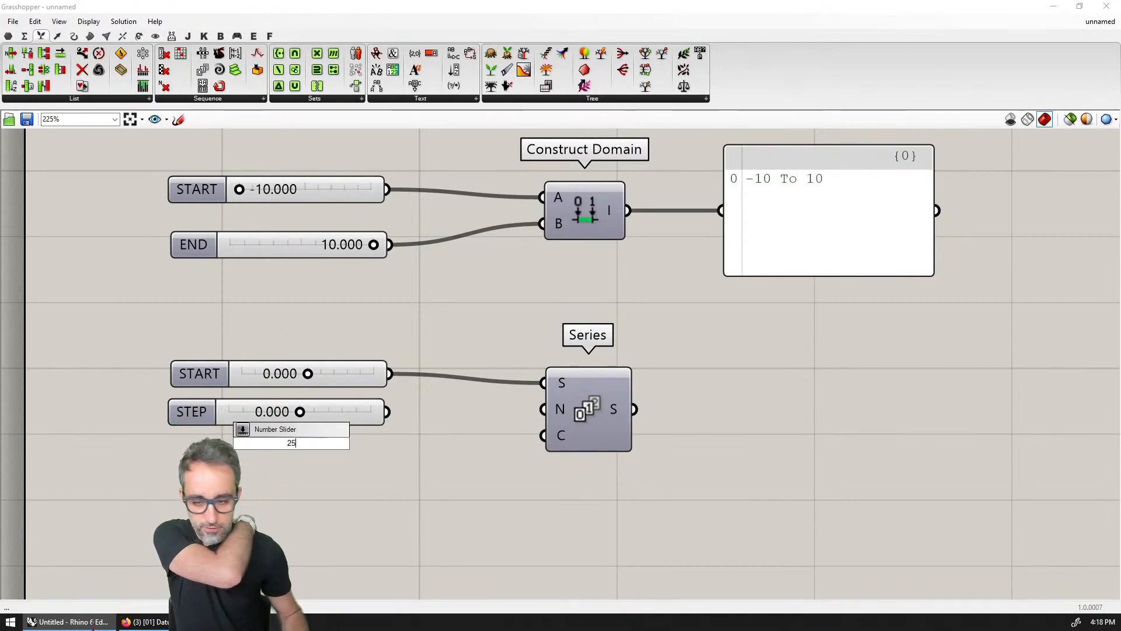
{"action": "key", "text": "Return"}
{"action": "double_click", "coordinate": [292, 443]}
{"action": "type", "text": "10"}
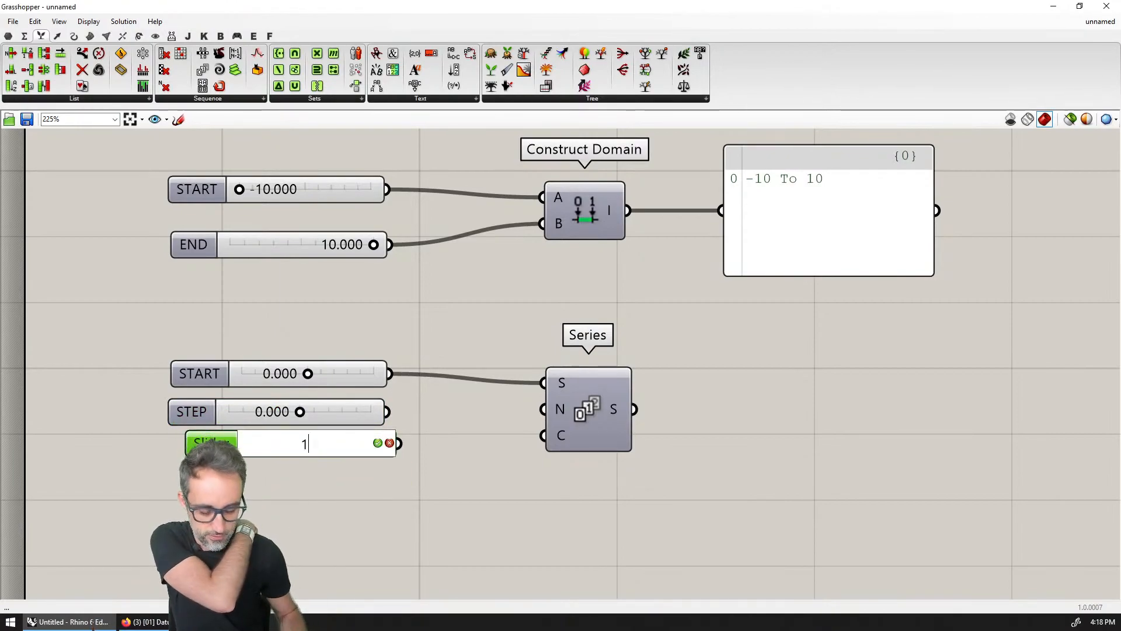
{"action": "key", "text": "Return"}
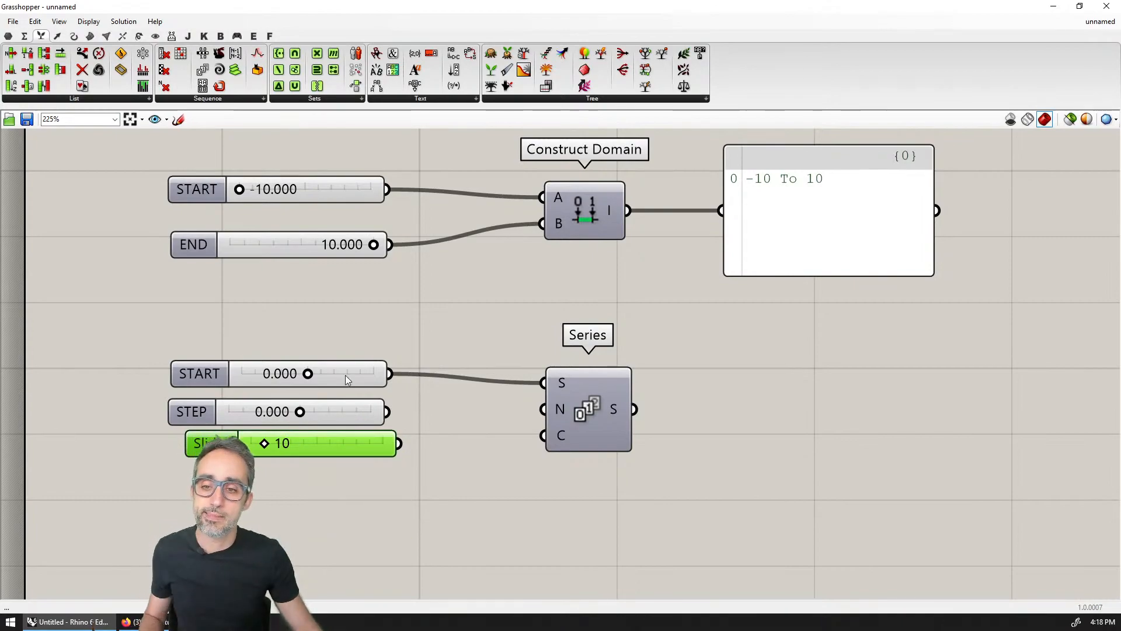
Step: Set the STEP slider beside the Series component to 1 and connect it to the N input
{"action": "double_click", "coordinate": [313, 411]}
{"action": "type", "text": "1"}
{"action": "key", "text": "Return"}
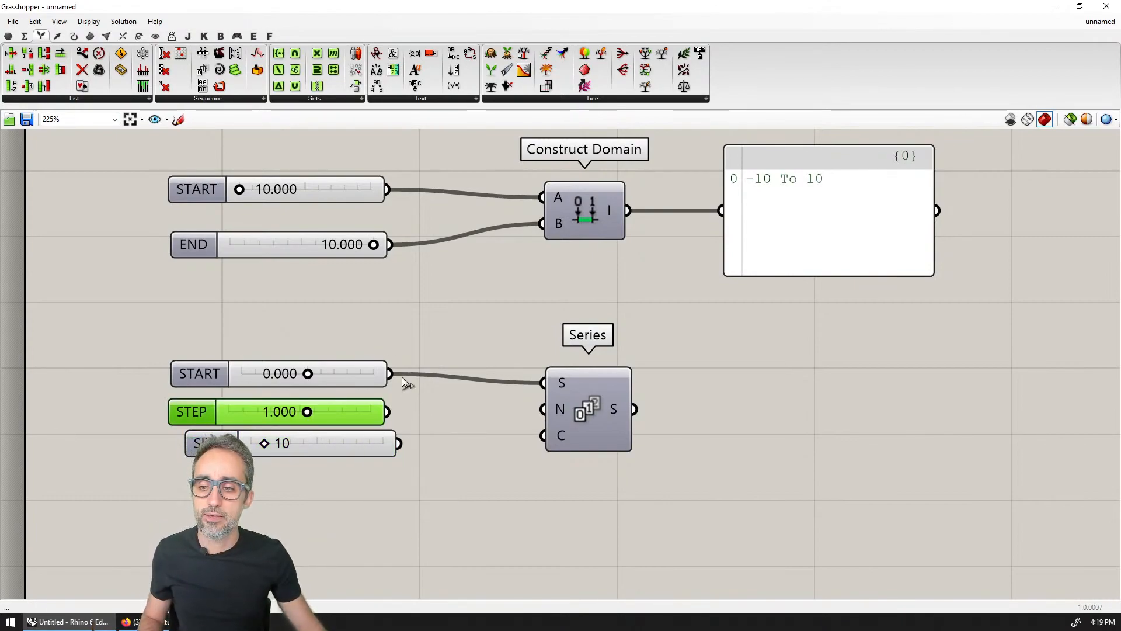
{"action": "left_click_drag", "start_coordinate": [387, 411], "coordinate": [539, 413]}
Step: Align the integer slider under STEP, rename it COUNT, and connect it to the Series component's C input
{"action": "left_click_drag", "start_coordinate": [352, 416], "coordinate": [342, 443]}
{"action": "right_click", "coordinate": [293, 444]}
{"action": "type", "text": "COUNT"}
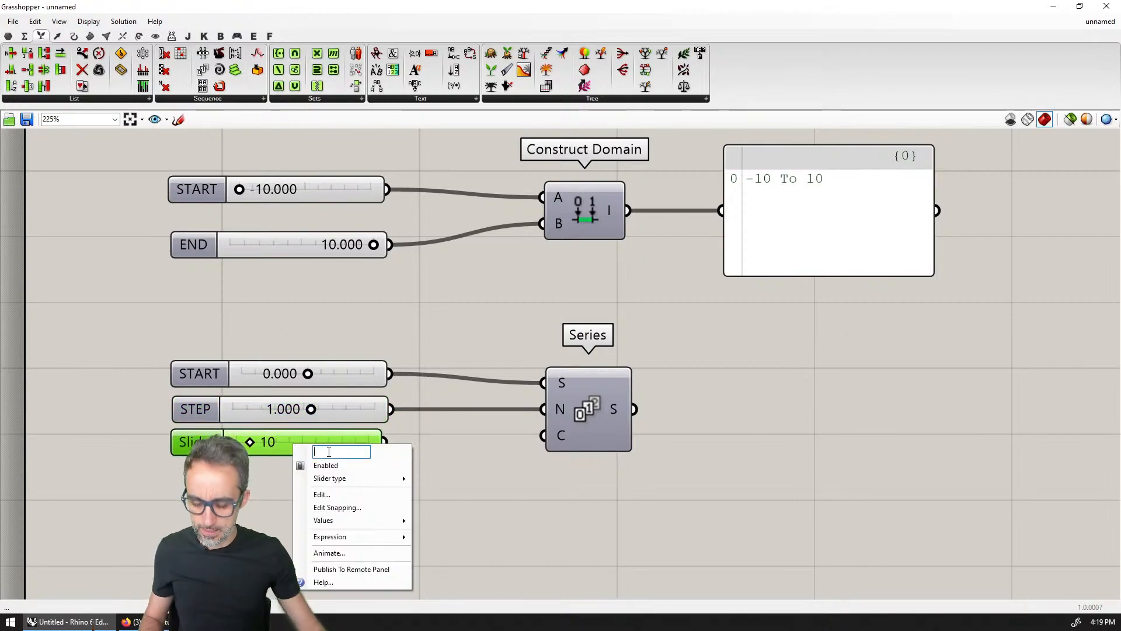
{"action": "key", "text": "Return"}
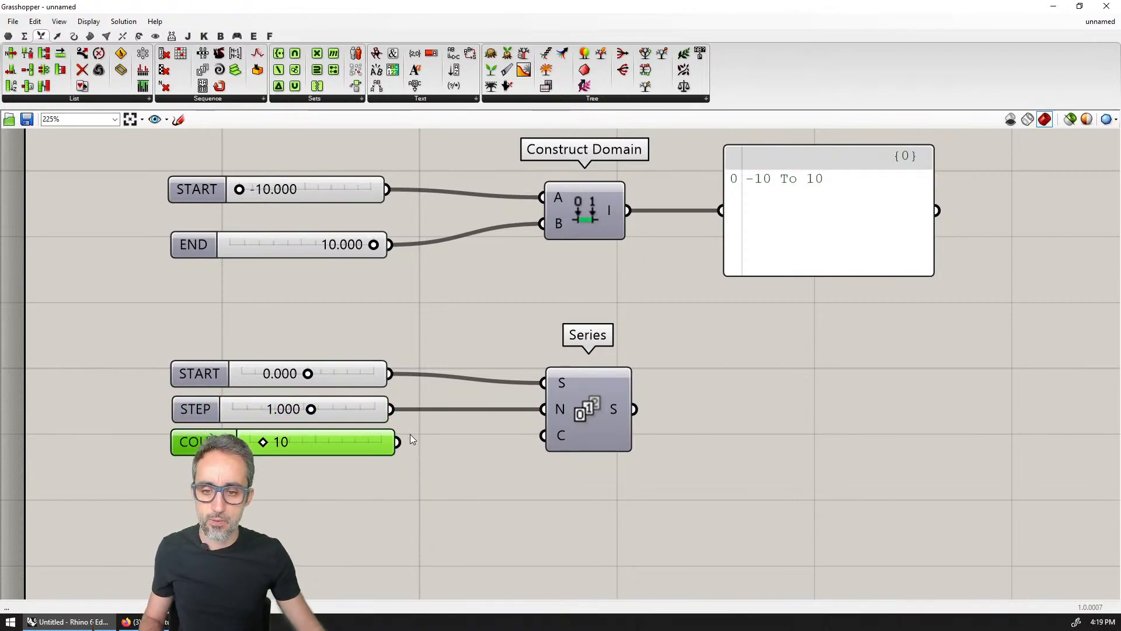
{"action": "left_click_drag", "start_coordinate": [397, 442], "coordinate": [543, 435]}
Step: Duplicate the domain's output panel beside Series, connect the Series output to it, and stretch it taller
{"action": "left_click", "coordinate": [825, 179]}
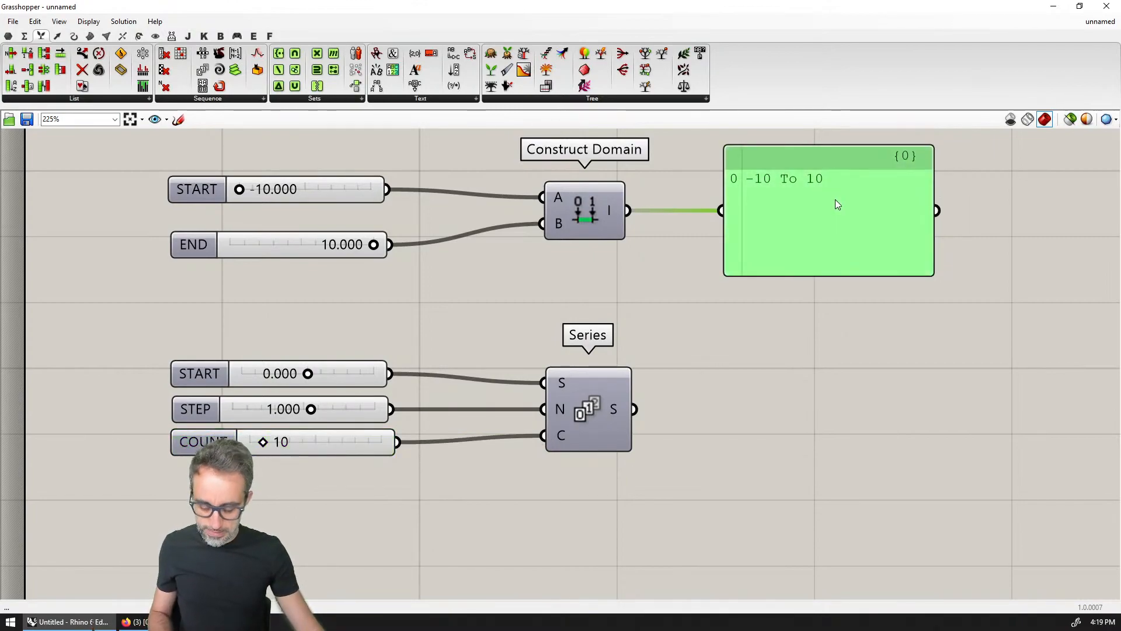
{"action": "left_click_drag", "start_coordinate": [835, 199], "coordinate": [837, 403], "text": "alt"}
{"action": "left_click_drag", "start_coordinate": [634, 409], "coordinate": [722, 416]}
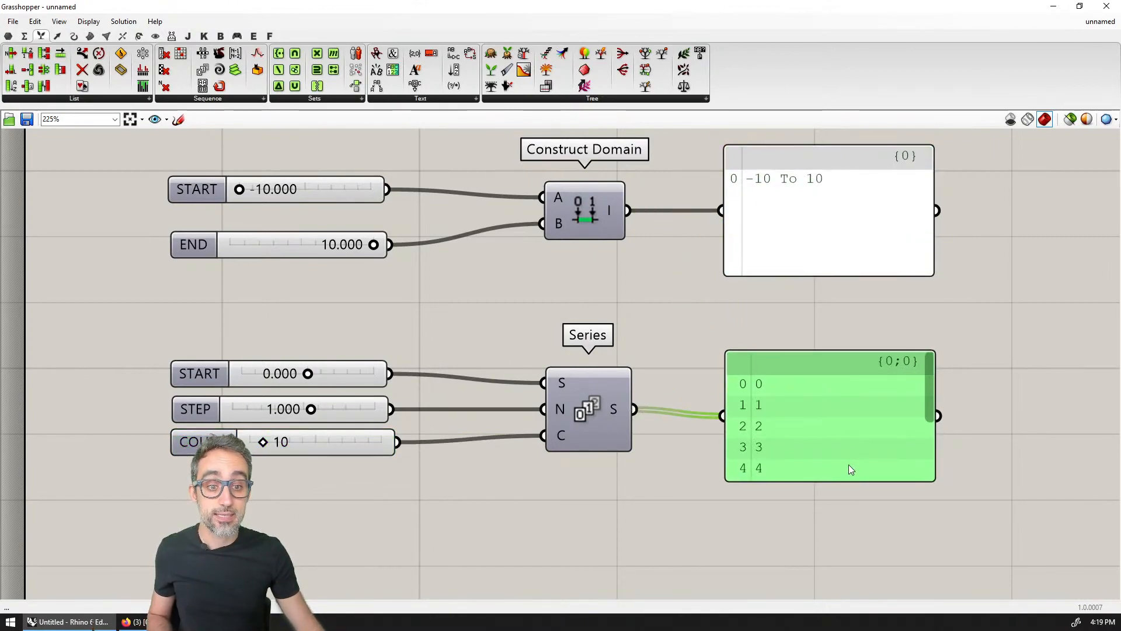
{"action": "right_click_drag", "start_coordinate": [849, 464], "coordinate": [835, 405]}
{"action": "left_click_drag", "start_coordinate": [838, 426], "coordinate": [838, 571]}
{"action": "left_click", "coordinate": [1007, 429]}
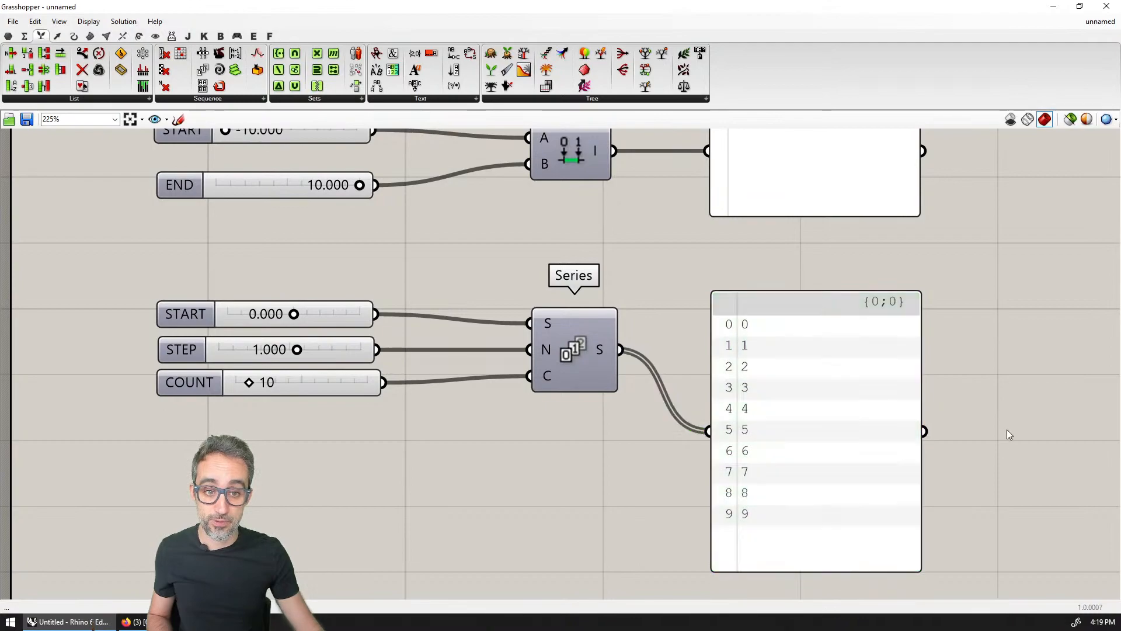
Step: Set the Series START slider to about -1.154 and stretch the Series output panel further downward
{"action": "scroll", "coordinate": [989, 346], "scroll_direction": "down", "scroll_amount": 1}
{"action": "scroll", "coordinate": [945, 329], "scroll_direction": "up", "scroll_amount": 1}
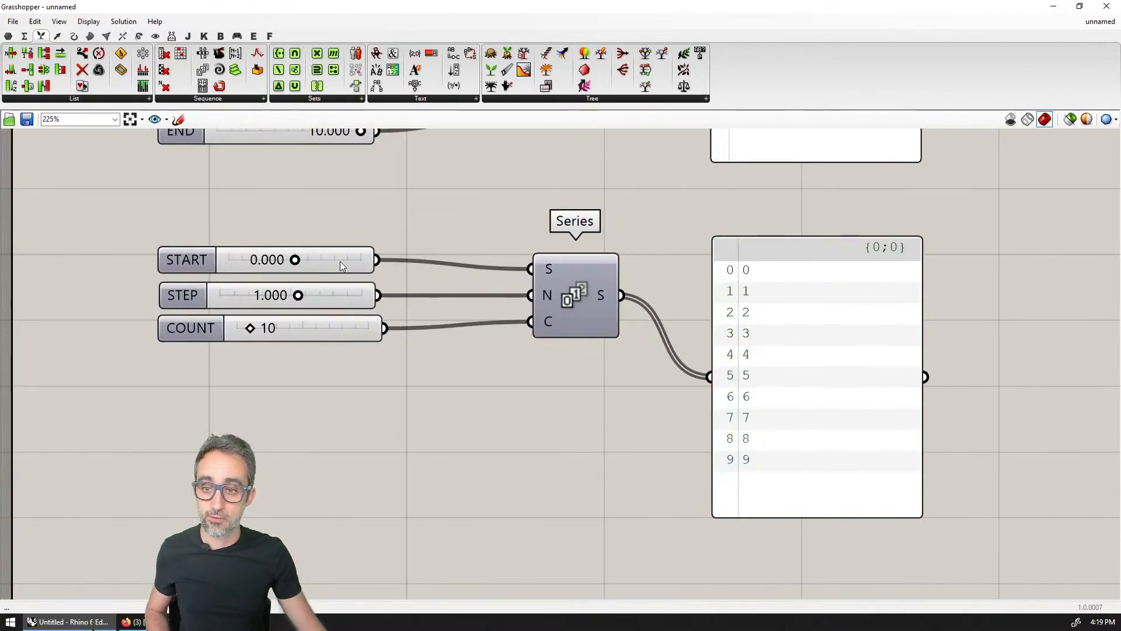
{"action": "left_click_drag", "start_coordinate": [295, 261], "coordinate": [288, 261]}
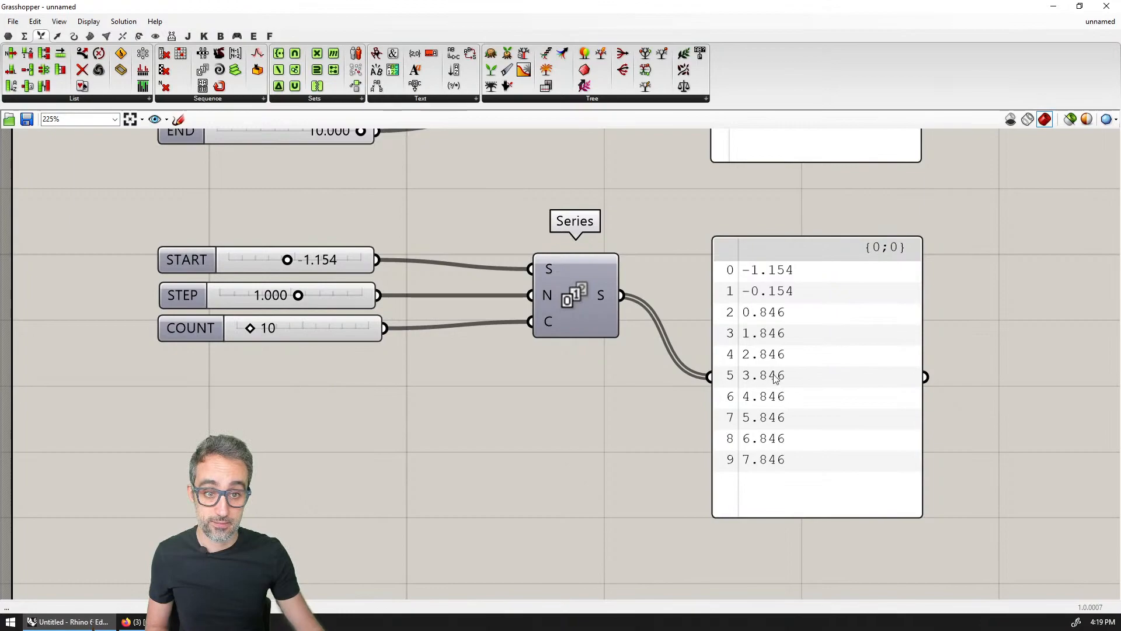
{"action": "scroll", "coordinate": [776, 375], "scroll_direction": "down", "scroll_amount": 2}
{"action": "left_click_drag", "start_coordinate": [755, 390], "coordinate": [764, 577]}
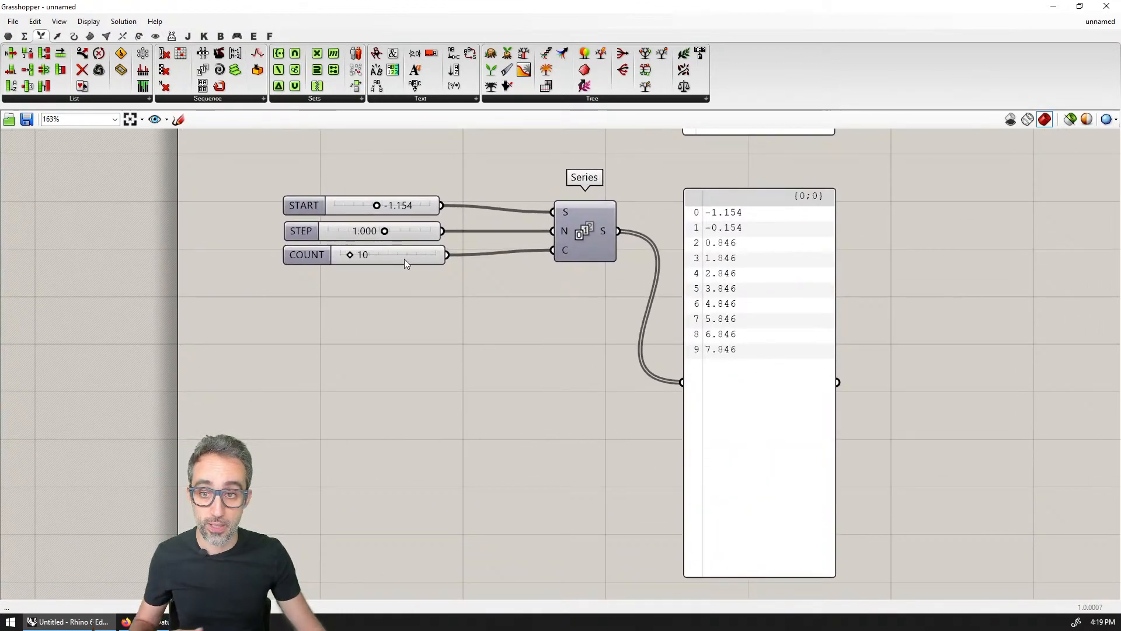
Step: Raise the COUNT slider to 13 and reset the Series START slider to 0
{"action": "left_click_drag", "start_coordinate": [349, 255], "coordinate": [355, 251]}
{"action": "left_click_drag", "start_coordinate": [377, 205], "coordinate": [385, 208]}
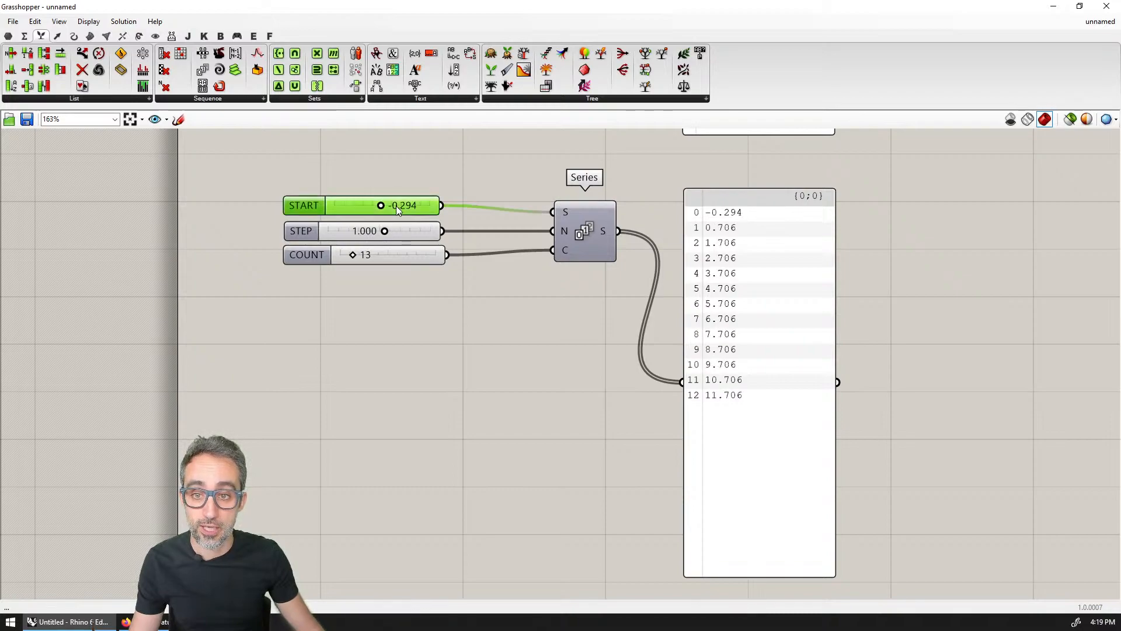
{"action": "double_click", "coordinate": [400, 205]}
{"action": "type", "text": "0"}
{"action": "key", "text": "Return"}
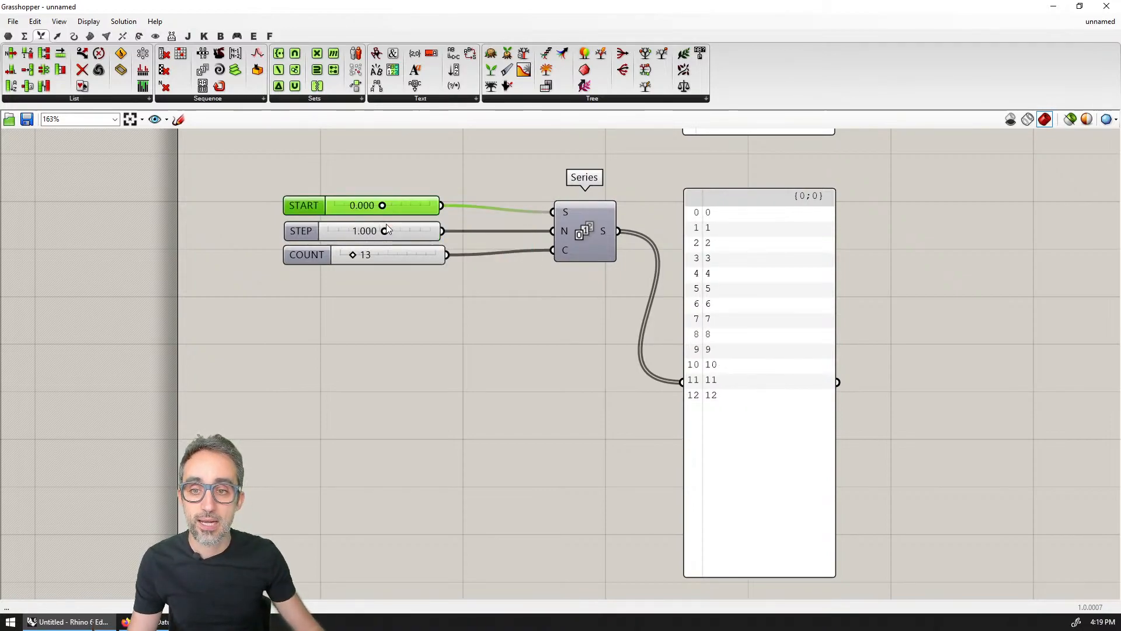
Step: Change the Series STEP slider to about 1.341
{"action": "mouse_move", "coordinate": [384, 233]}
{"action": "left_mouse_down"}
{"action": "mouse_move", "coordinate": [374, 231]}
{"action": "mouse_move", "coordinate": [387, 233]}
{"action": "left_mouse_up"}
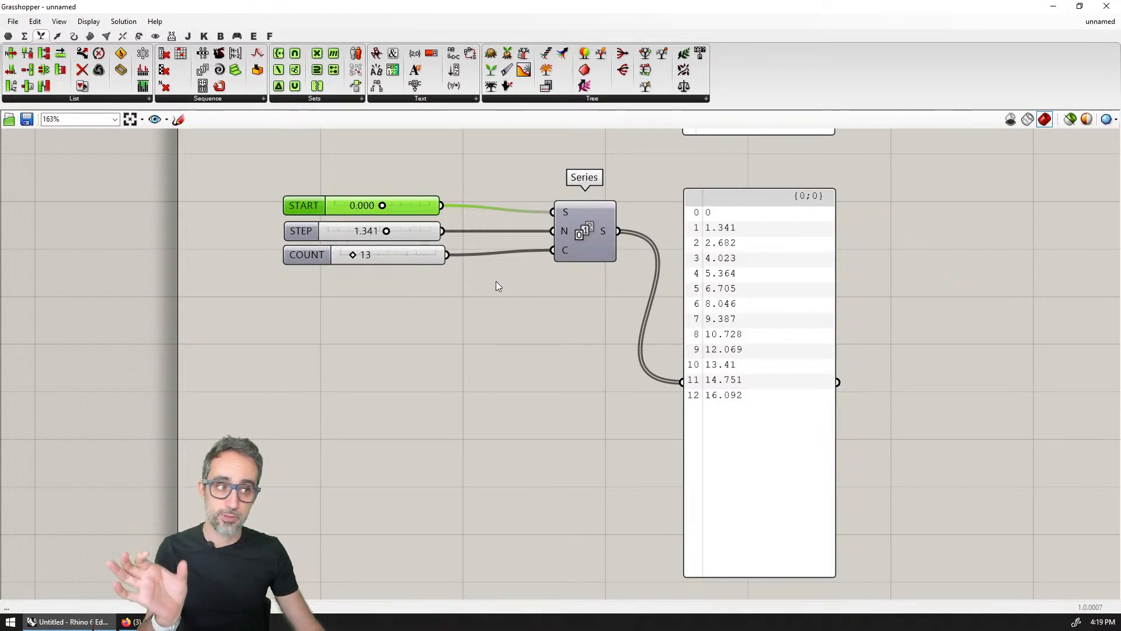
{"action": "right_click_drag", "start_coordinate": [496, 282], "coordinate": [498, 287]}
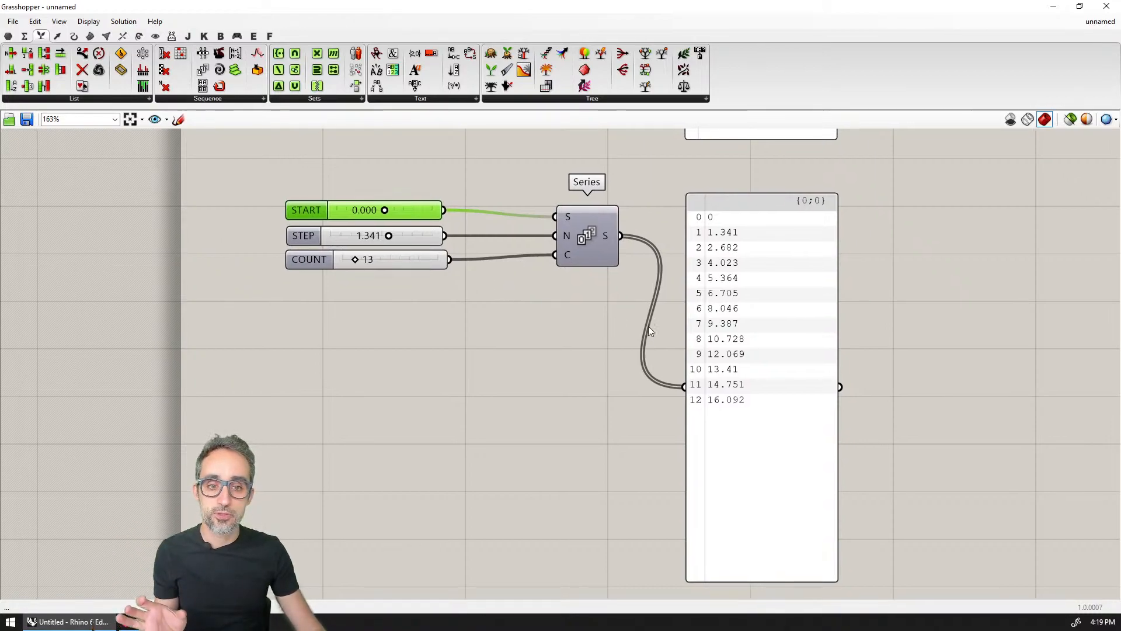
{"action": "scroll", "coordinate": [401, 220], "scroll_direction": "up", "scroll_amount": 1}
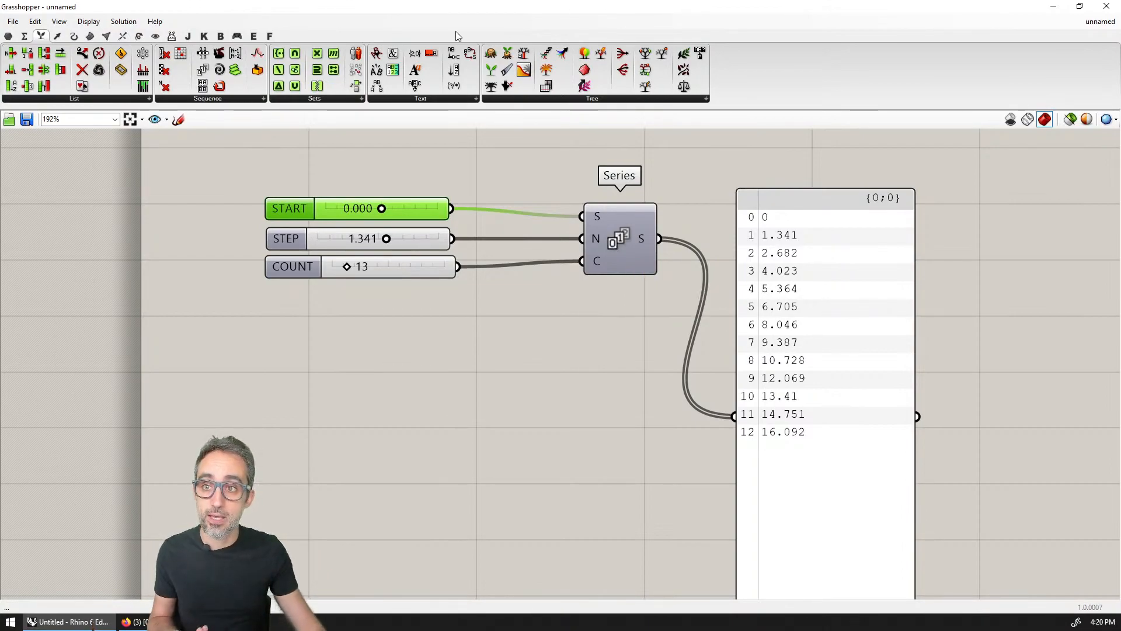
Step: Place a Range component from the Sequence components below the Series component
{"action": "left_click", "coordinate": [222, 98]}
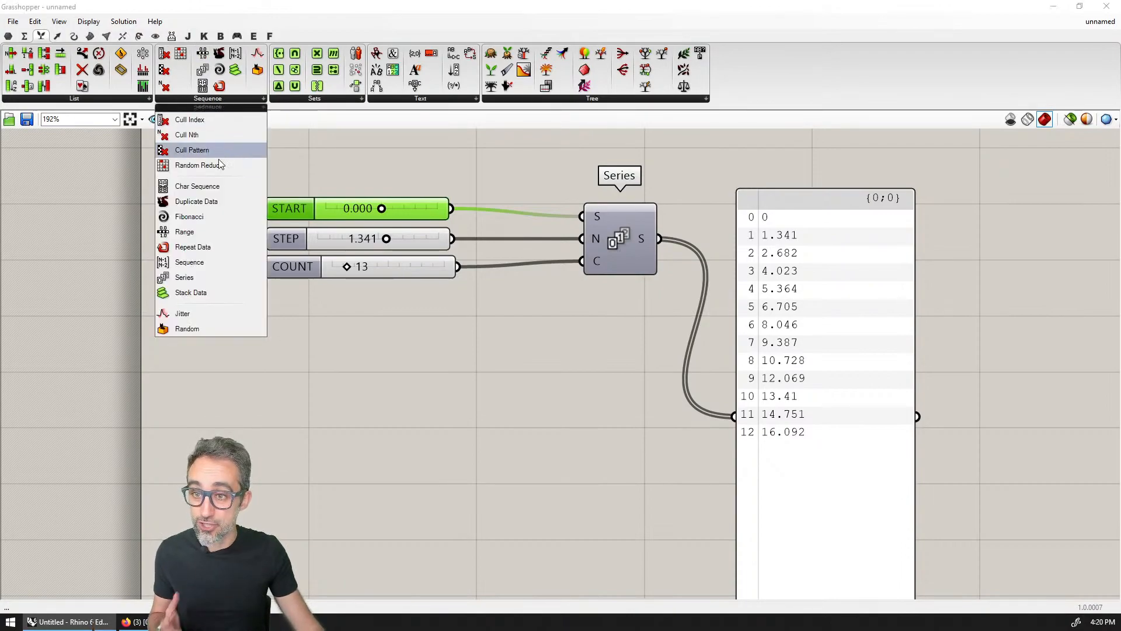
{"action": "left_click", "coordinate": [205, 231]}
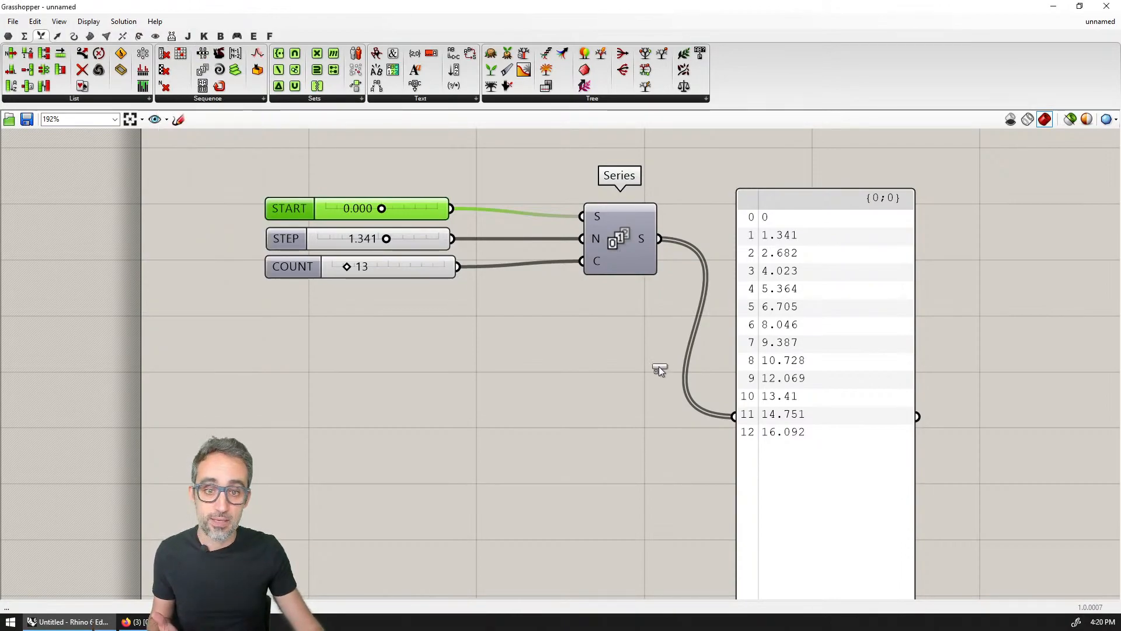
{"action": "left_click", "coordinate": [631, 375]}
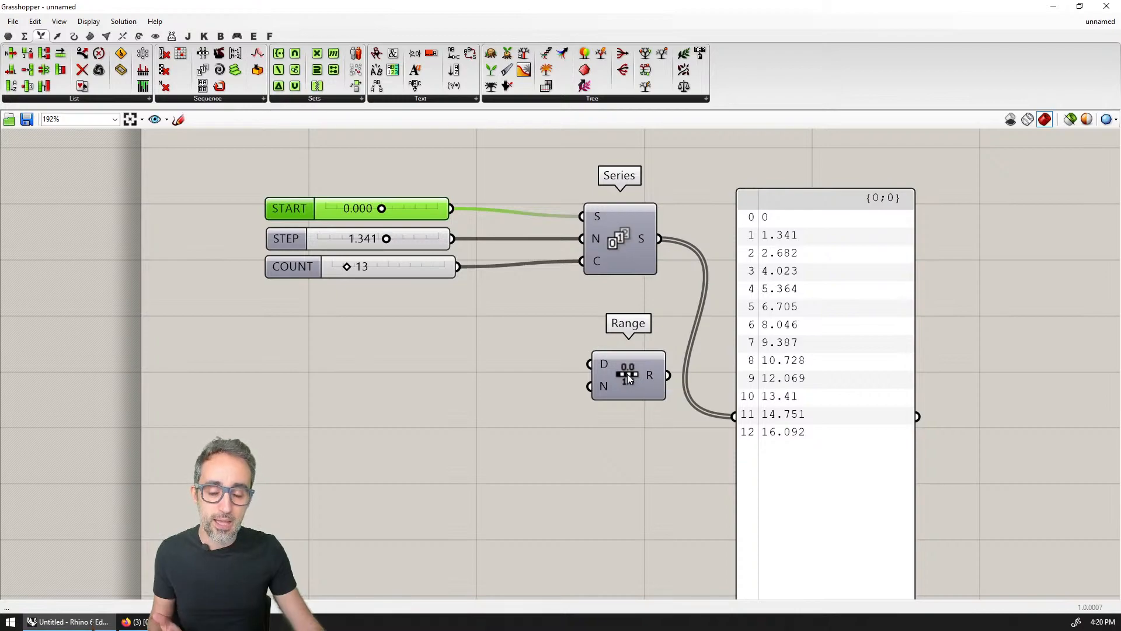
{"action": "right_click_drag", "start_coordinate": [627, 373], "coordinate": [607, 479]}
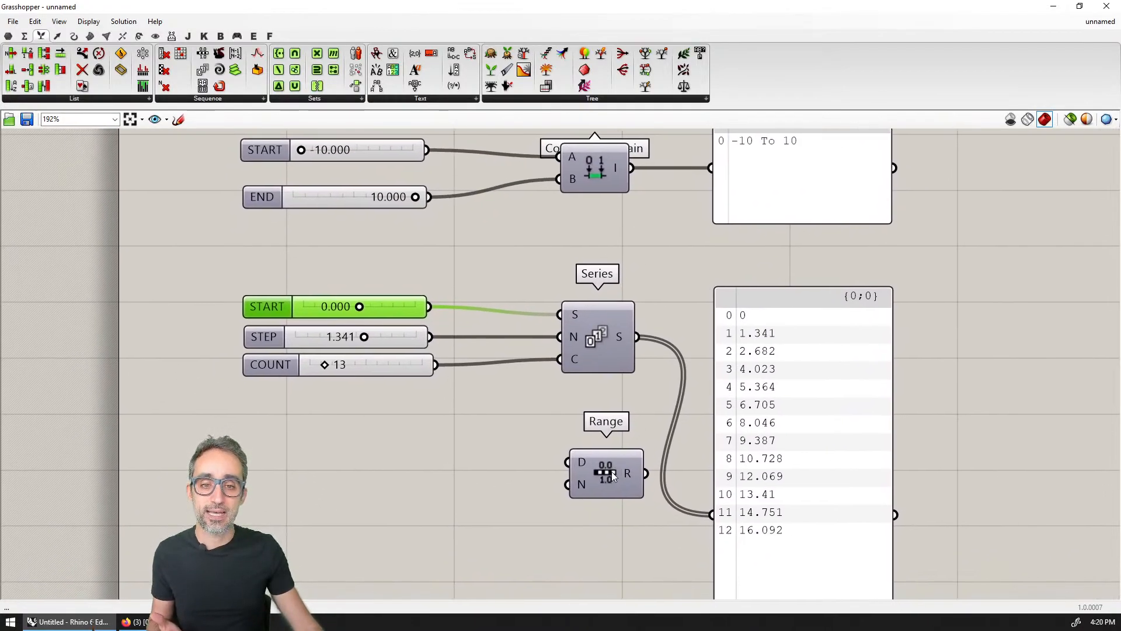
{"action": "scroll", "coordinate": [610, 471], "scroll_direction": "down", "scroll_amount": 2}
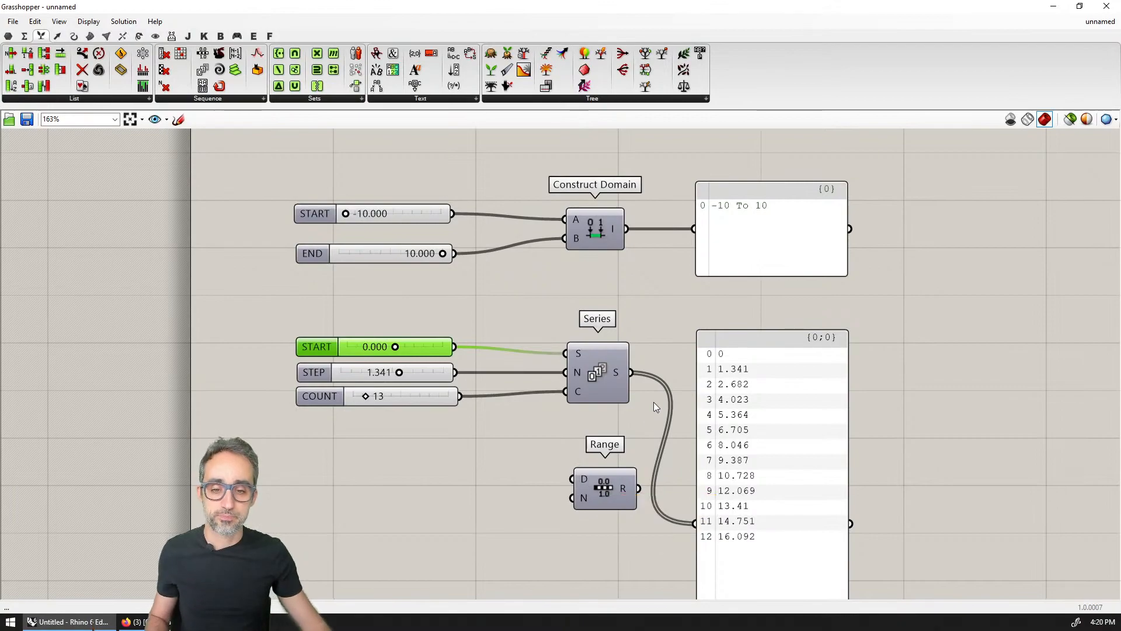
Step: Set the Series COUNT slider to 10 and its STEP slider to 1
{"action": "right_click_drag", "start_coordinate": [641, 332], "coordinate": [598, 276]}
{"action": "scroll", "coordinate": [598, 280], "scroll_direction": "down", "scroll_amount": 1}
{"action": "scroll", "coordinate": [419, 331], "scroll_direction": "up", "scroll_amount": 1}
{"action": "double_click", "coordinate": [412, 332]}
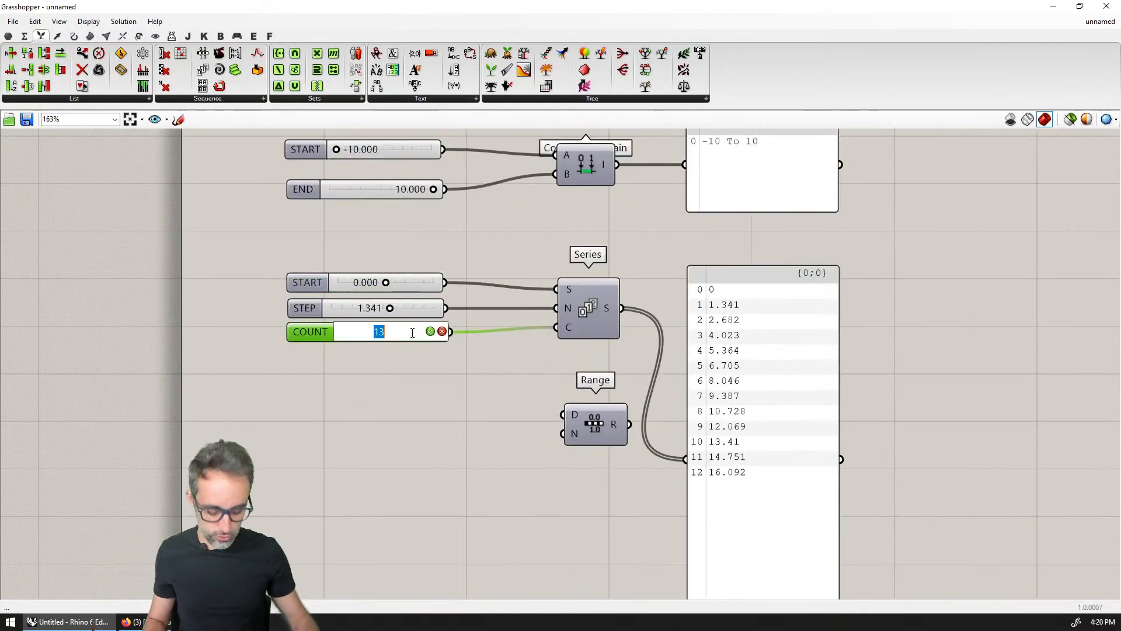
{"action": "type", "text": "10"}
{"action": "key", "text": "Return"}
{"action": "right_click_drag", "start_coordinate": [399, 307], "coordinate": [398, 348]}
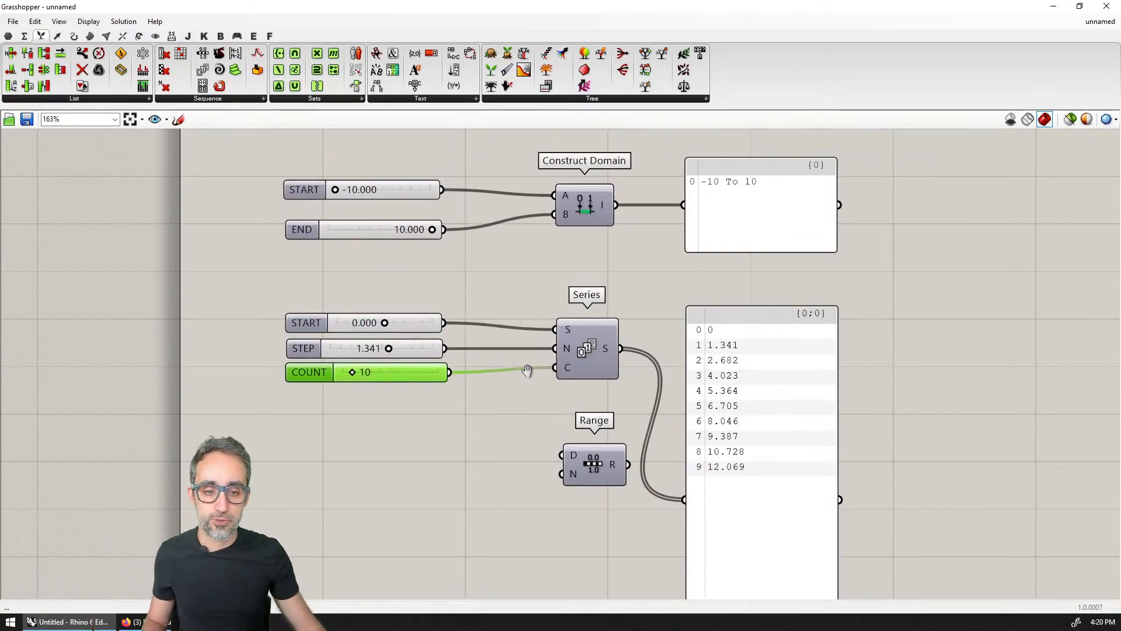
{"action": "double_click", "coordinate": [401, 348]}
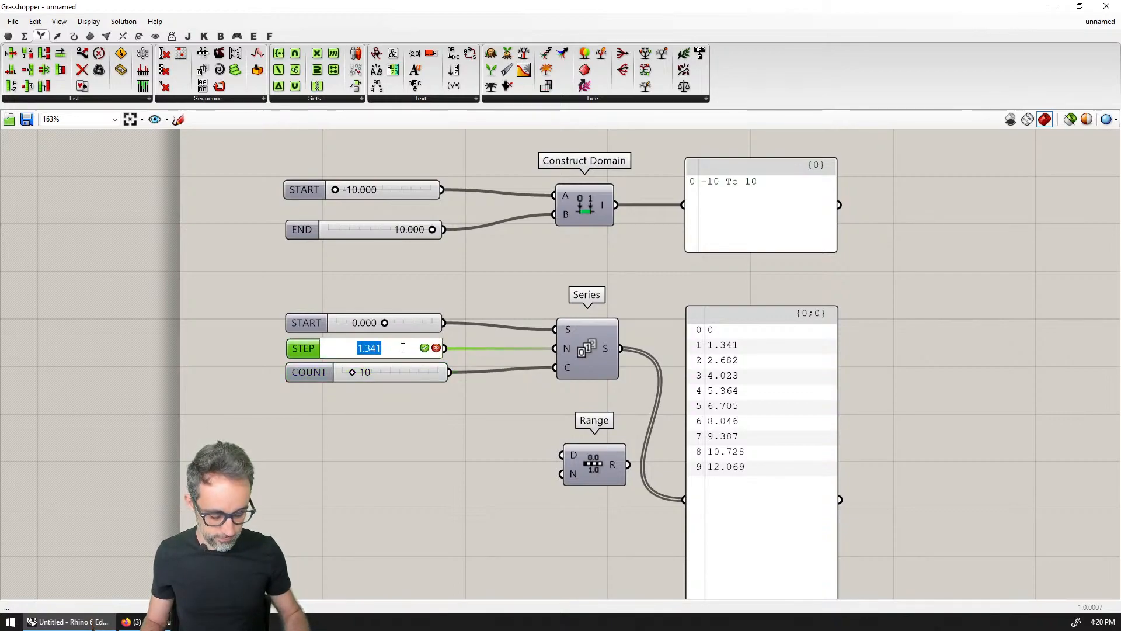
{"action": "type", "text": "1"}
{"action": "key", "text": "Return"}
Step: Move the Range component beside Construct Domain and shift the domain's output panel up above it
{"action": "right_click_drag", "start_coordinate": [666, 308], "coordinate": [675, 341]}
{"action": "left_click_drag", "start_coordinate": [615, 480], "coordinate": [773, 278]}
{"action": "right_click_drag", "start_coordinate": [769, 209], "coordinate": [742, 297]}
{"action": "left_click_drag", "start_coordinate": [741, 297], "coordinate": [773, 198]}
{"action": "left_click_drag", "start_coordinate": [730, 392], "coordinate": [753, 334]}
{"action": "scroll", "coordinate": [730, 334], "scroll_direction": "up", "scroll_amount": 2}
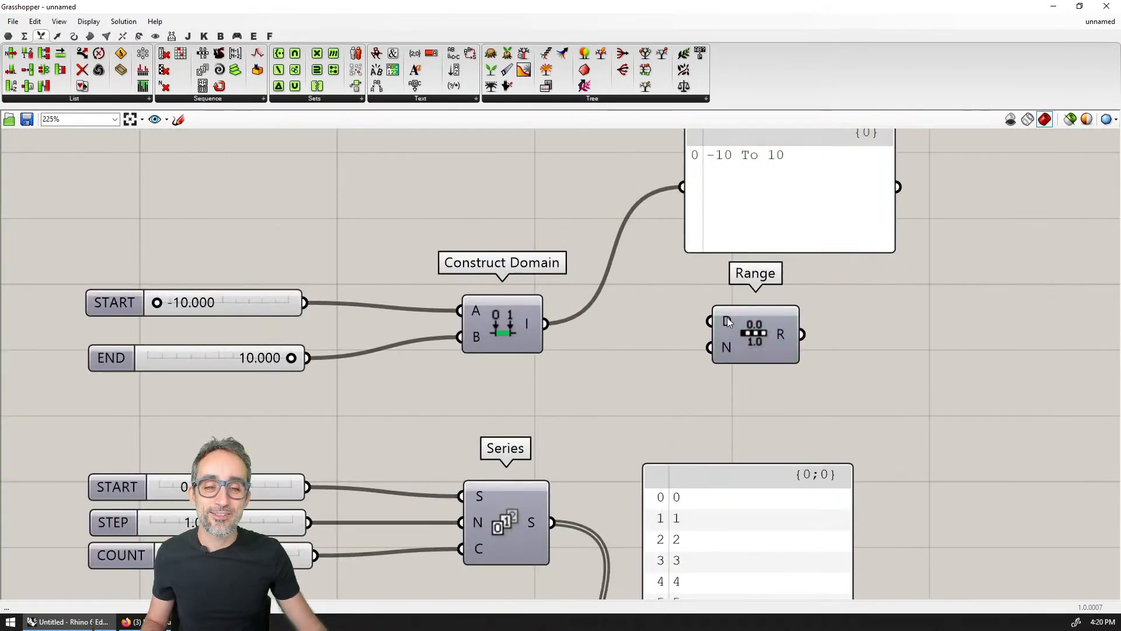
Step: Connect the Construct Domain output to the Range component's D input
{"action": "mouse_move", "coordinate": [729, 321]}
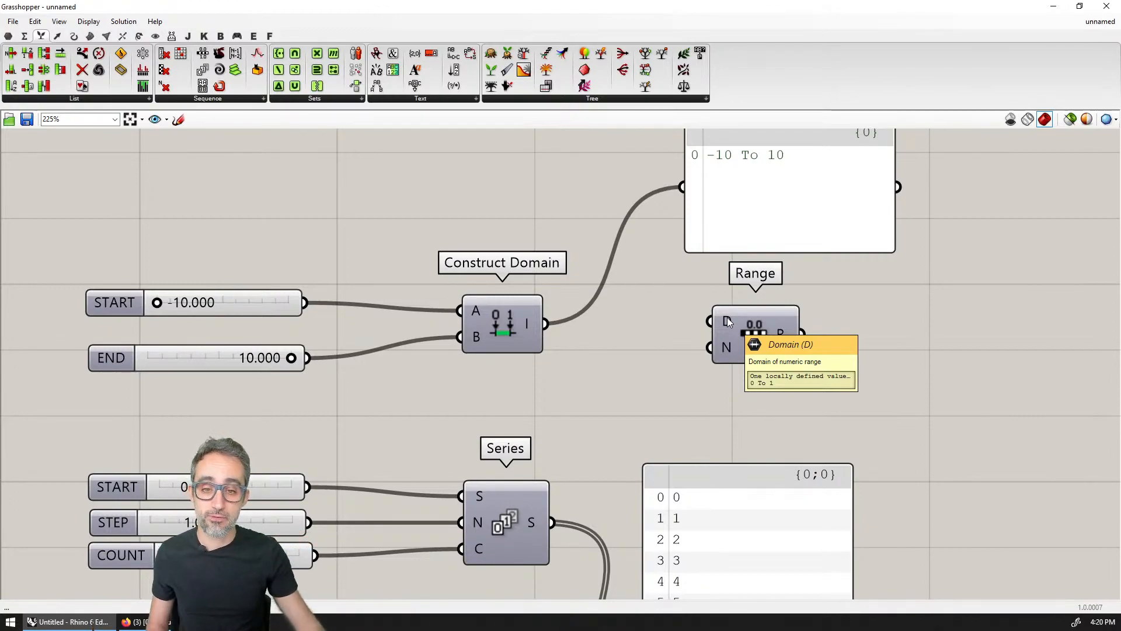
{"action": "left_click_drag", "start_coordinate": [552, 328], "coordinate": [710, 321]}
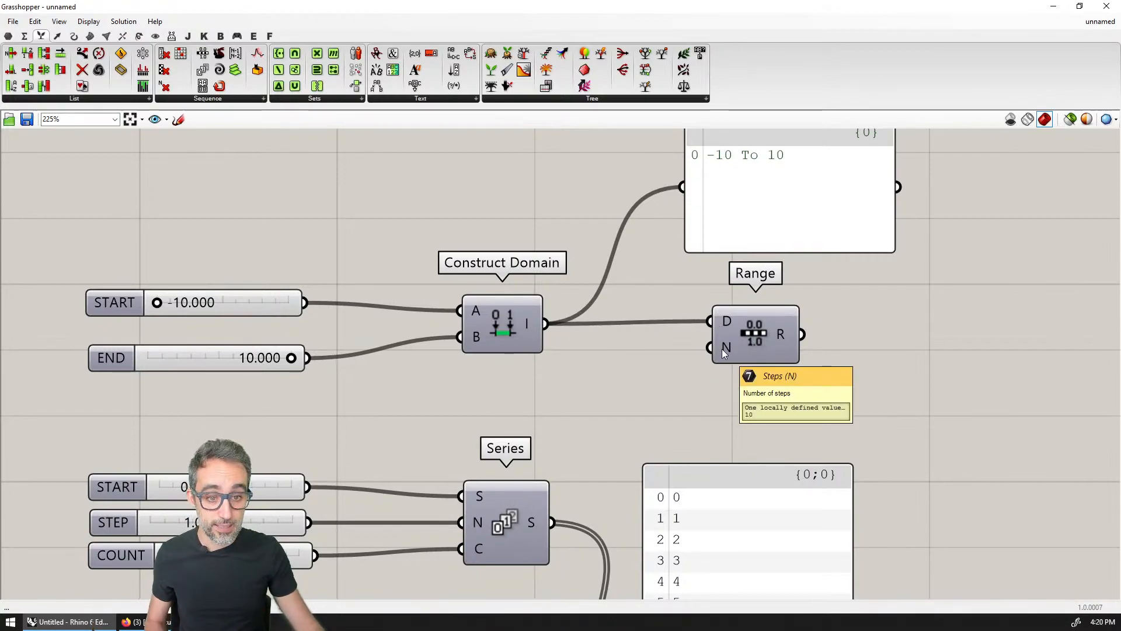
{"action": "mouse_move", "coordinate": [729, 349]}
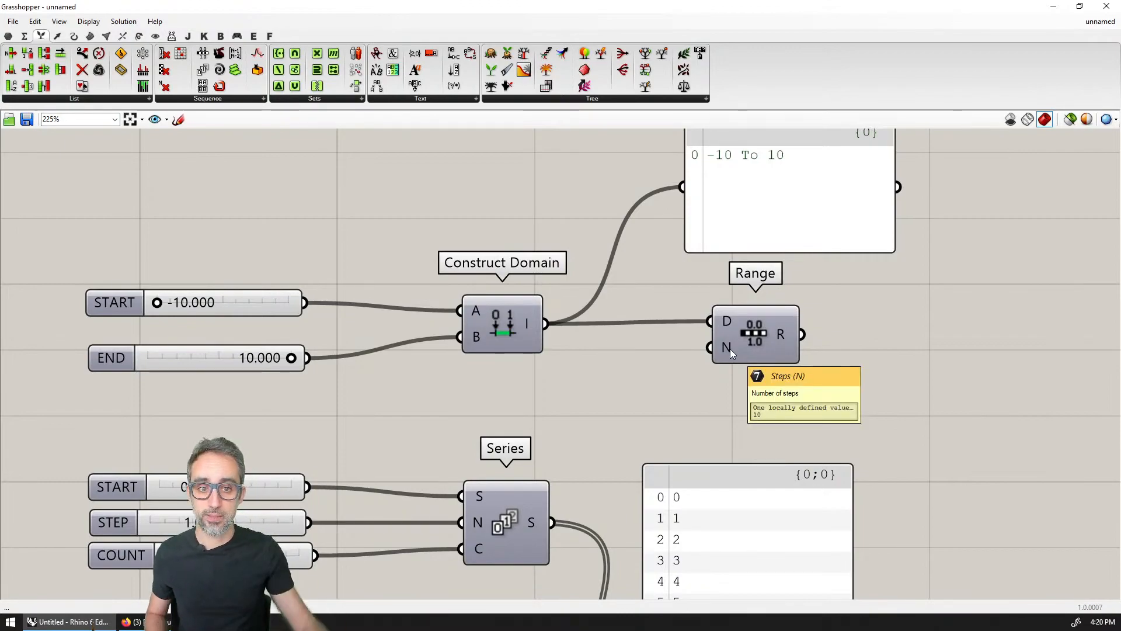
Step: Move the Construct Domain component and its START and END sliders up together to make room below
{"action": "left_click_drag", "start_coordinate": [467, 251], "coordinate": [327, 380]}
{"action": "left_click_drag", "start_coordinate": [496, 261], "coordinate": [274, 369]}
{"action": "left_click_drag", "start_coordinate": [510, 325], "coordinate": [505, 240]}
{"action": "left_click", "coordinate": [402, 362]}
Step: Duplicate the COUNT slider below END, rename the copy STEP, and connect it to Range's N input
{"action": "left_click", "coordinate": [280, 555]}
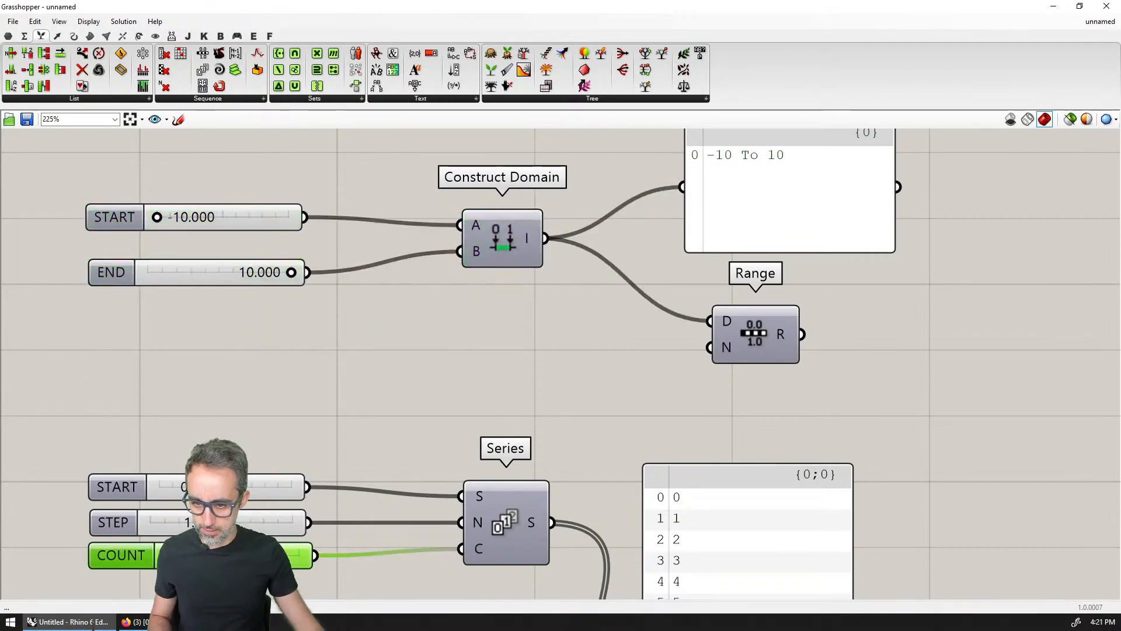
{"action": "left_click_drag", "start_coordinate": [280, 555], "coordinate": [273, 341], "text": "alt"}
{"action": "right_click", "coordinate": [261, 347]}
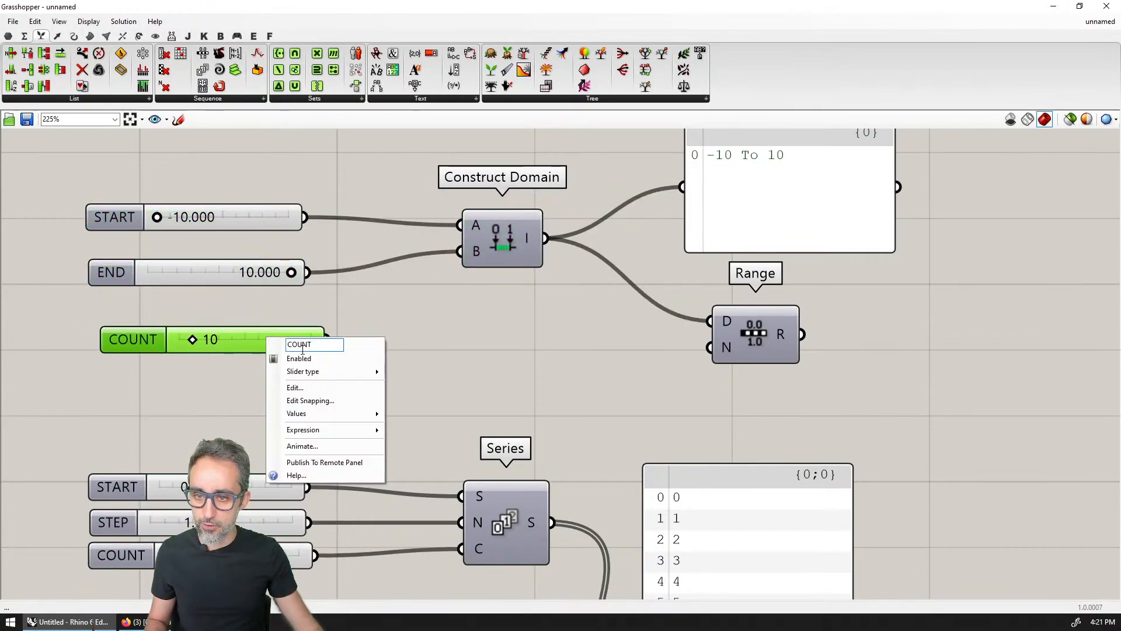
{"action": "type", "text": "STEP"}
{"action": "key", "text": "Return"}
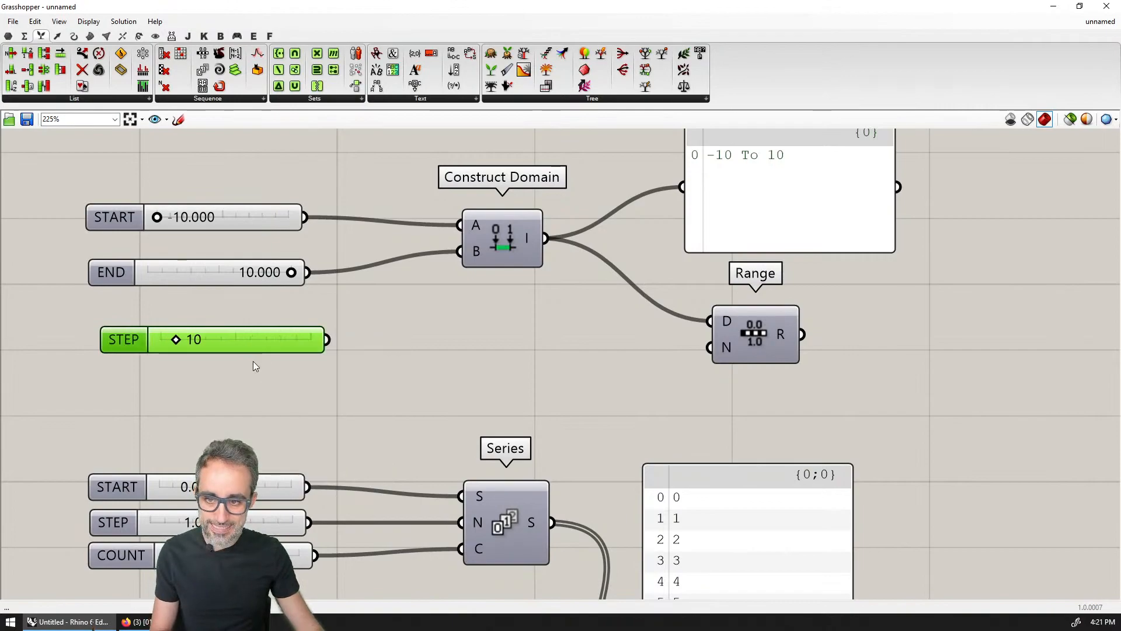
{"action": "left_click_drag", "start_coordinate": [326, 340], "coordinate": [709, 348]}
Step: Duplicate the Series output panel beside the Range component and connect Range's R output to the copy
{"action": "left_click", "coordinate": [683, 344]}
{"action": "scroll", "coordinate": [686, 343], "scroll_direction": "down", "scroll_amount": 3}
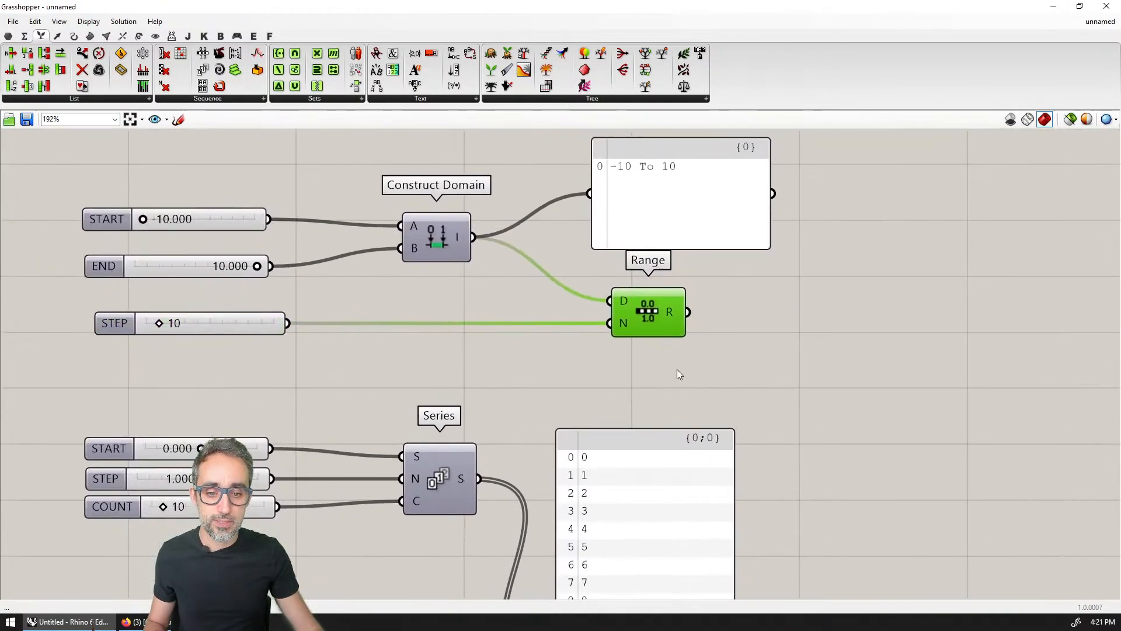
{"action": "left_click", "coordinate": [519, 417]}
{"action": "left_click_drag", "start_coordinate": [521, 419], "coordinate": [757, 261], "text": "alt"}
{"action": "left_click_drag", "start_coordinate": [541, 276], "coordinate": [664, 411]}
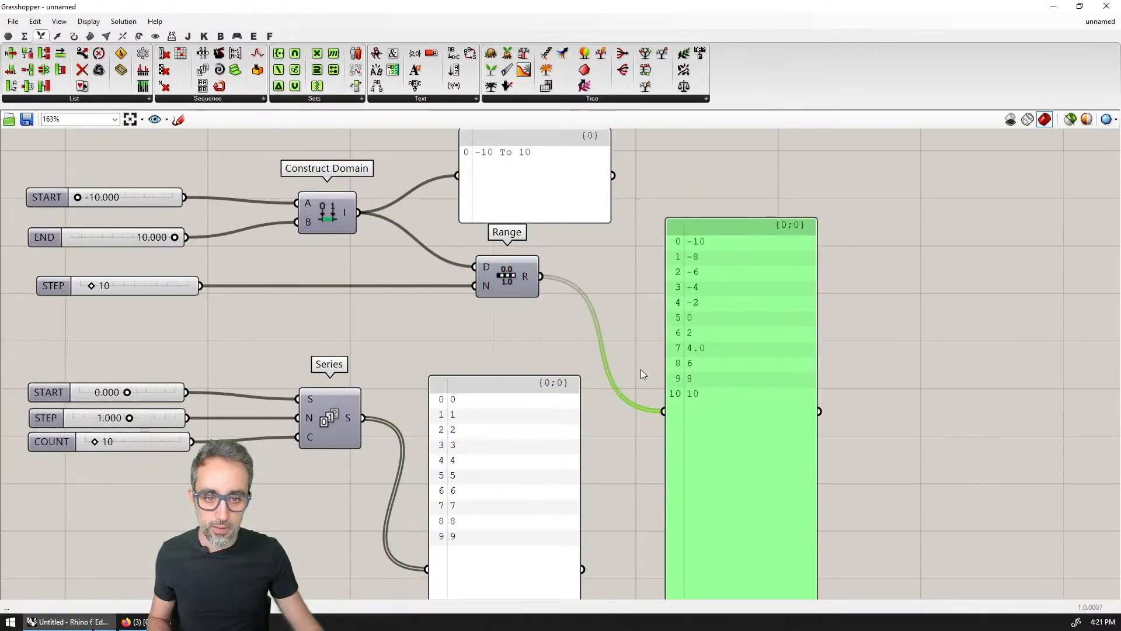
{"action": "right_click_drag", "start_coordinate": [638, 367], "coordinate": [738, 316]}
{"action": "left_click", "coordinate": [738, 317]}
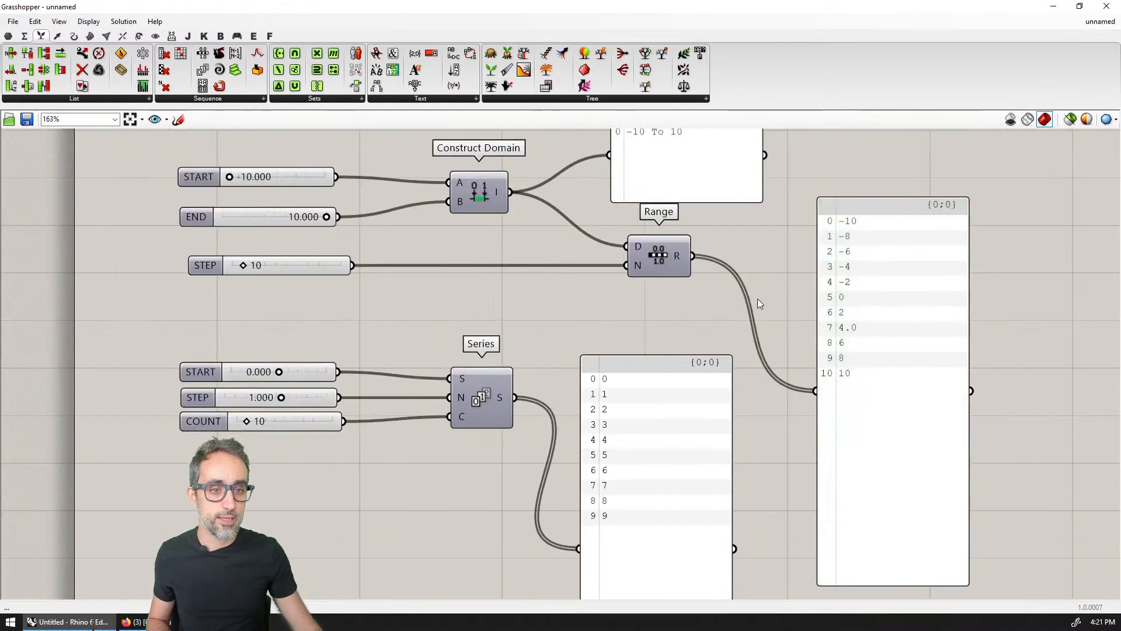
{"action": "scroll", "coordinate": [790, 287], "scroll_direction": "up", "scroll_amount": 2}
{"action": "right_click_drag", "start_coordinate": [791, 292], "coordinate": [784, 330]}
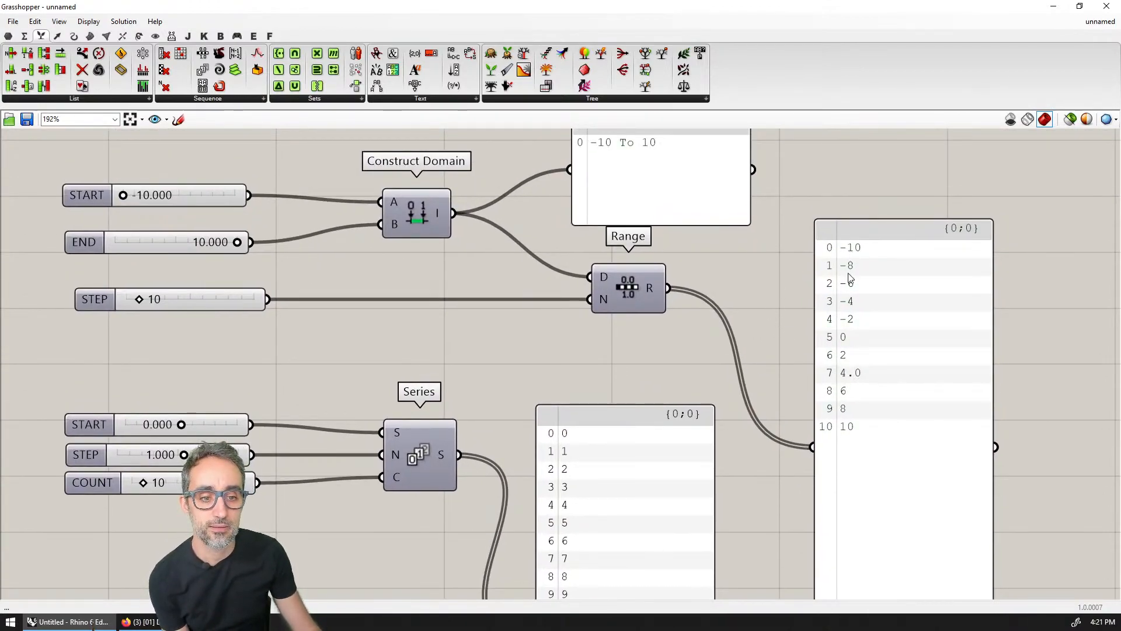
{"action": "right_click_drag", "start_coordinate": [749, 417], "coordinate": [738, 350]}
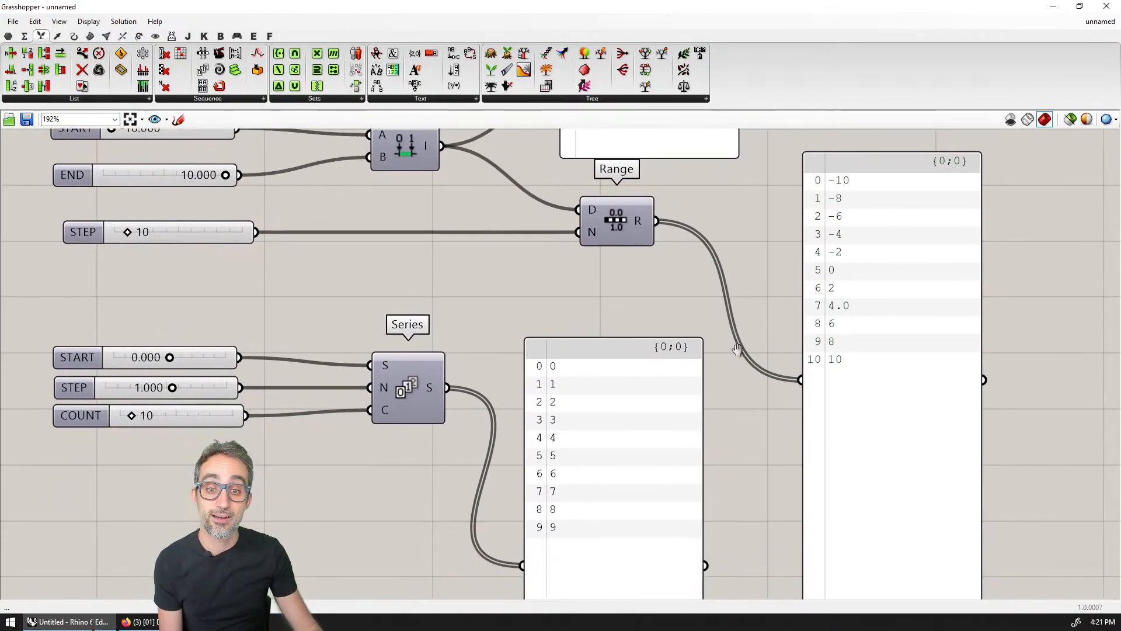
{"action": "scroll", "coordinate": [721, 329], "scroll_direction": "down", "scroll_amount": 2}
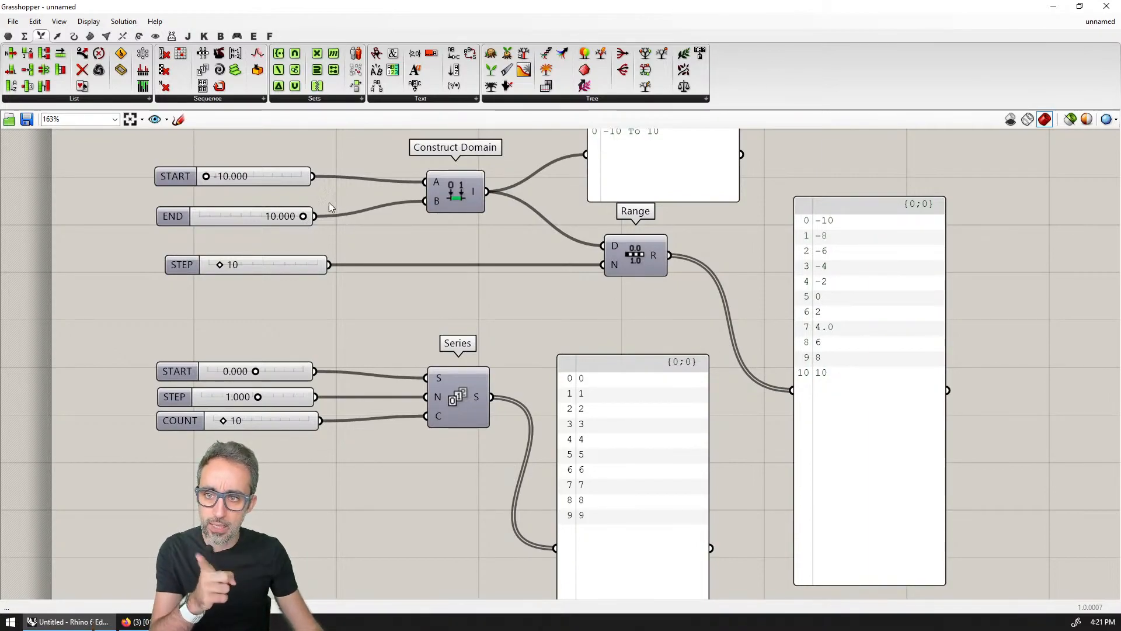
Step: Set the START slider feeding Construct Domain to 0
{"action": "double_click", "coordinate": [261, 173]}
{"action": "type", "text": "0"}
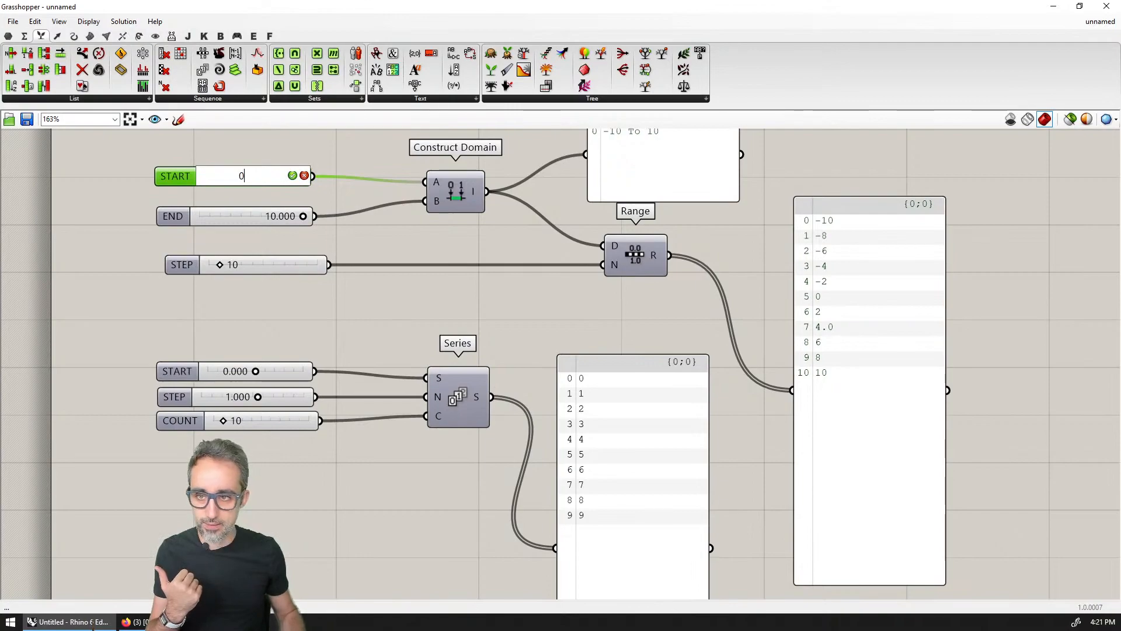
{"action": "key", "text": "Return"}
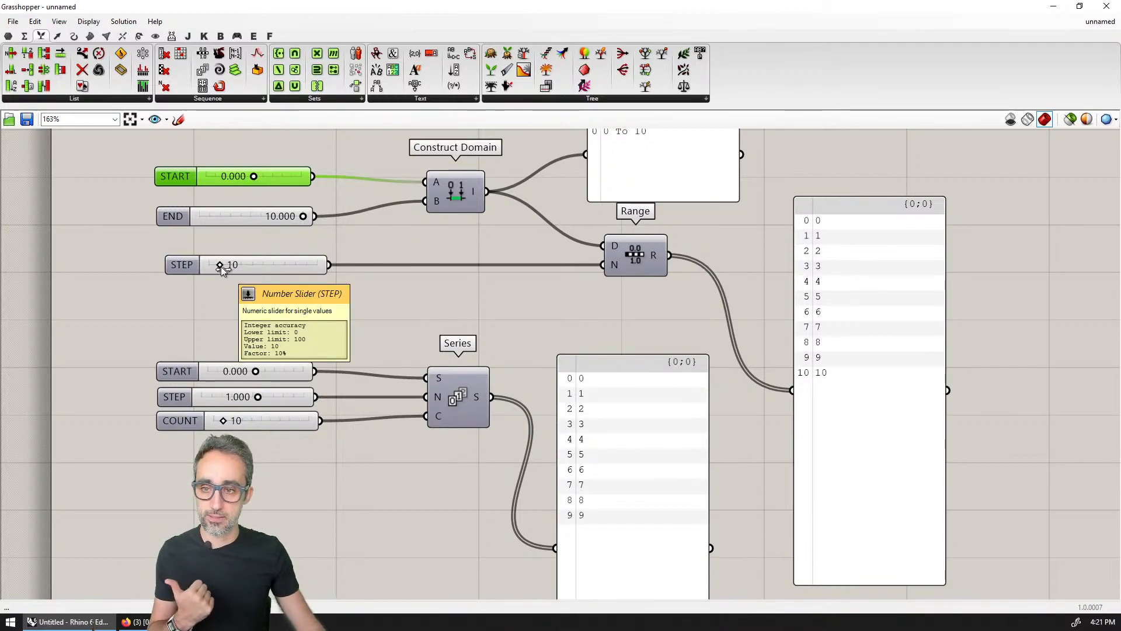
Step: Move the Range output panel down beside the Series output panel
{"action": "right_click_drag", "start_coordinate": [310, 286], "coordinate": [343, 273]}
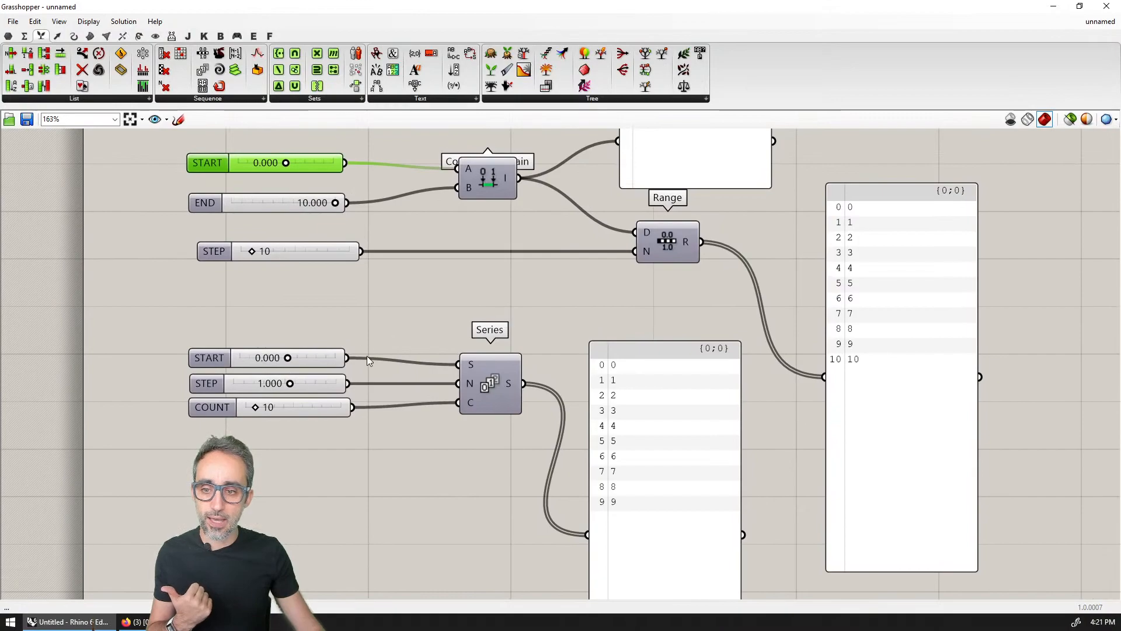
{"action": "scroll", "coordinate": [367, 361], "scroll_direction": "up", "scroll_amount": 2}
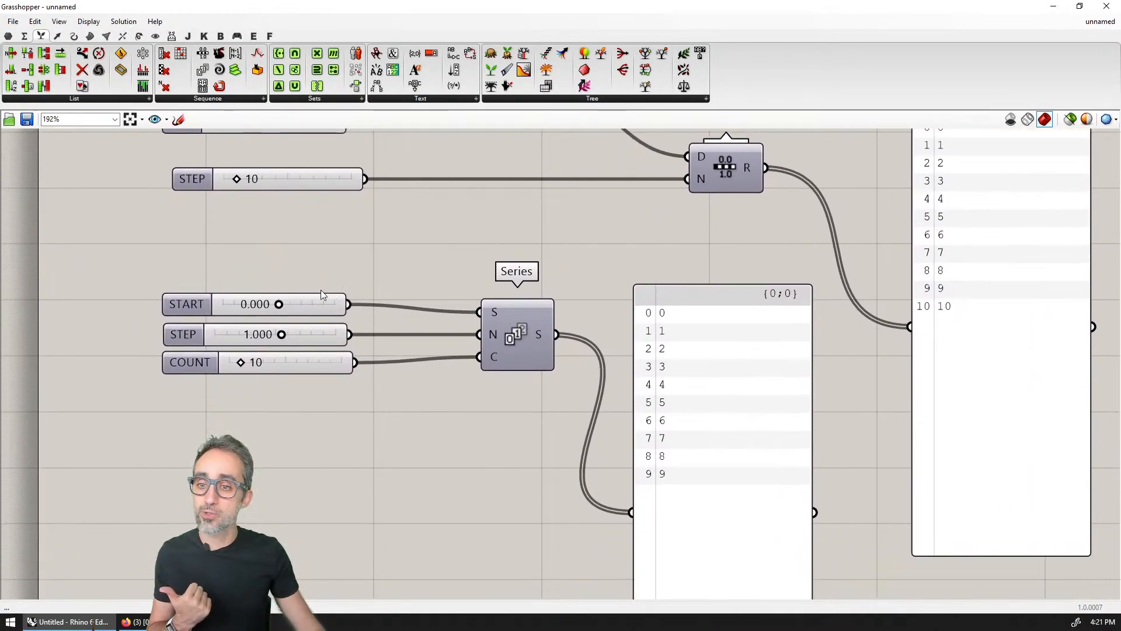
{"action": "scroll", "coordinate": [538, 362], "scroll_direction": "down", "scroll_amount": 2}
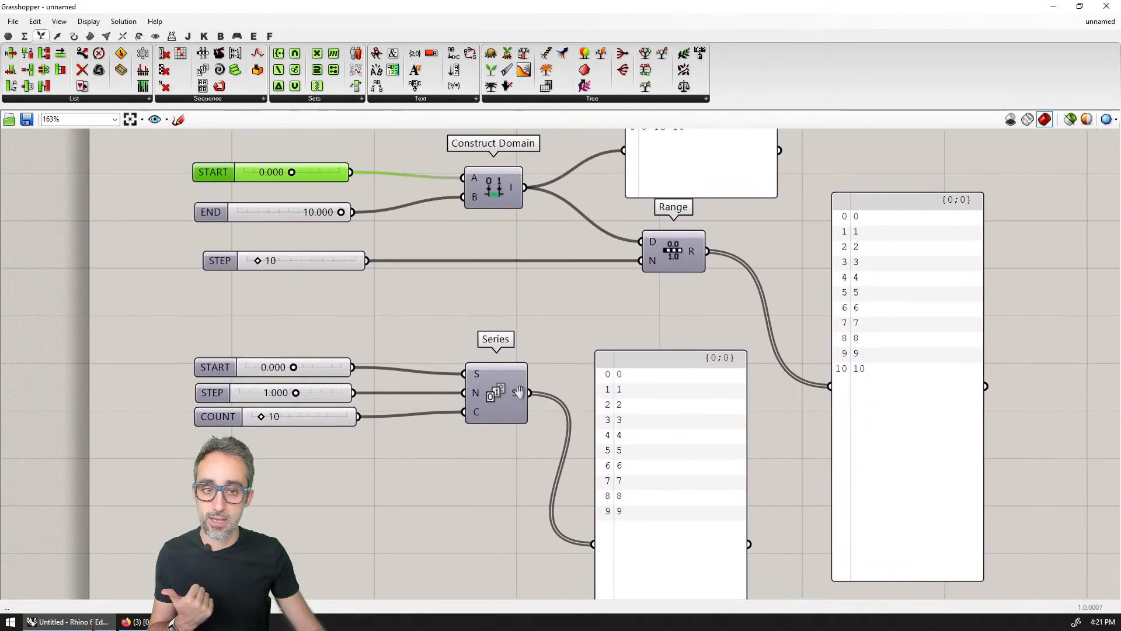
{"action": "left_click_drag", "start_coordinate": [873, 341], "coordinate": [810, 495]}
{"action": "left_click", "coordinate": [820, 267]}
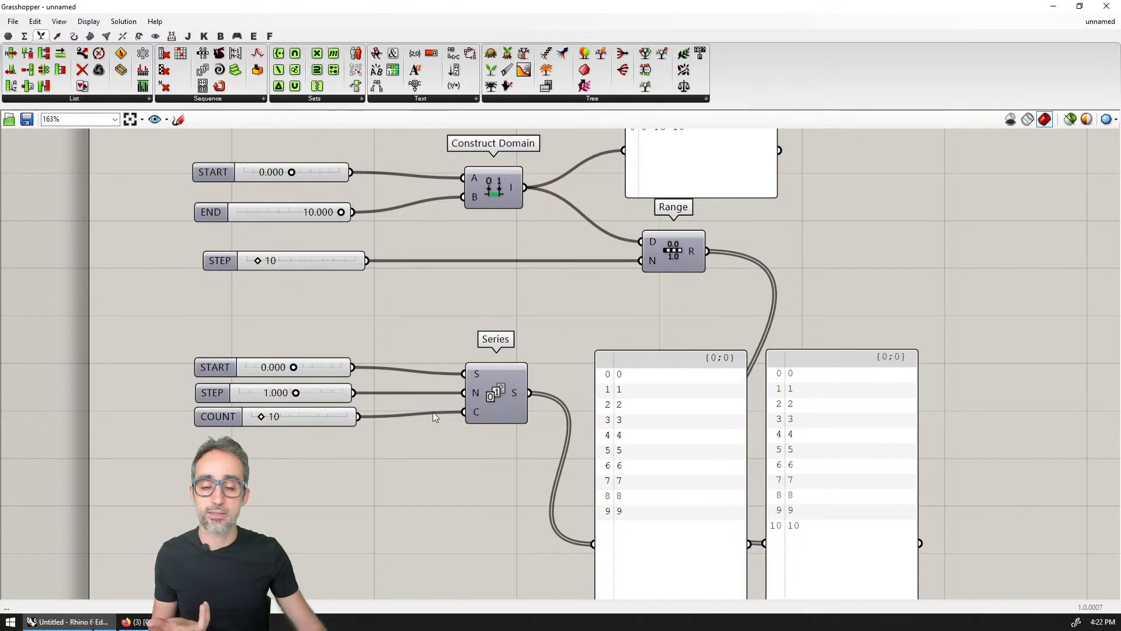
Step: Compare the Range and Series value lists, checking the Range component, its STEP slider and the Series component
{"action": "left_click", "coordinate": [690, 251]}
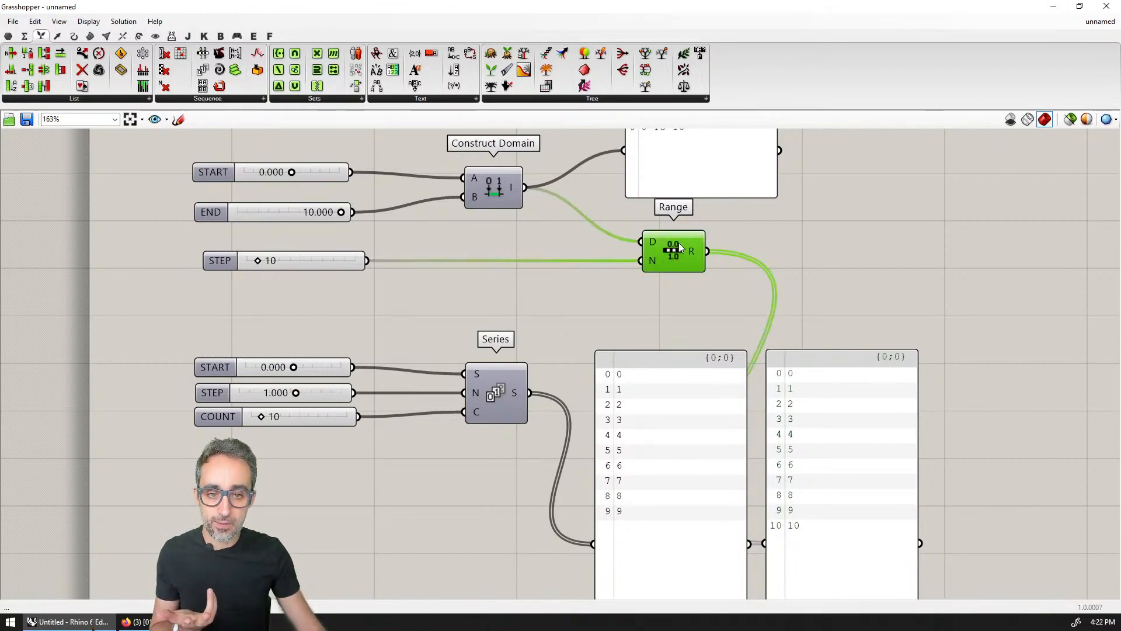
{"action": "mouse_move", "coordinate": [653, 260]}
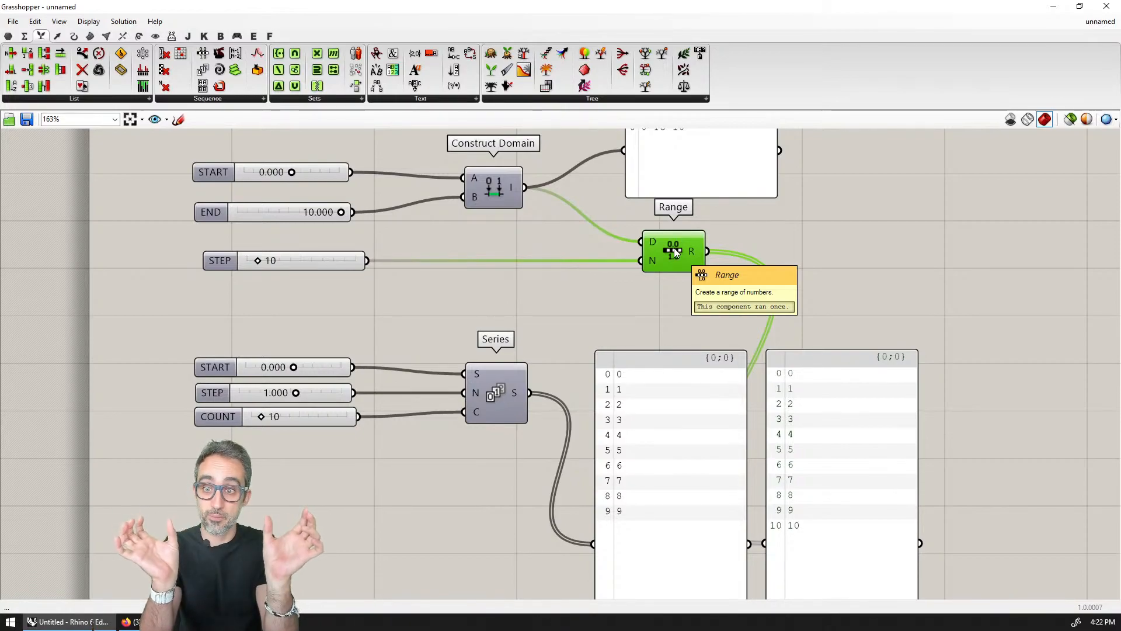
{"action": "left_click", "coordinate": [333, 266]}
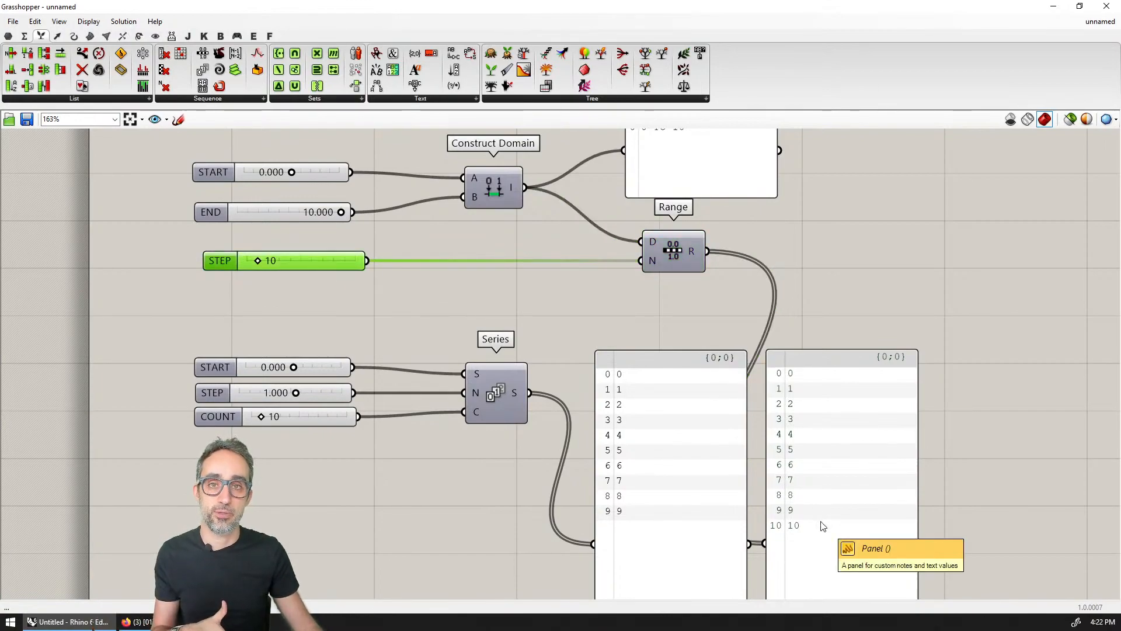
{"action": "scroll", "coordinate": [816, 527], "scroll_direction": "up", "scroll_amount": 1}
{"action": "scroll", "coordinate": [821, 415], "scroll_direction": "up", "scroll_amount": 1}
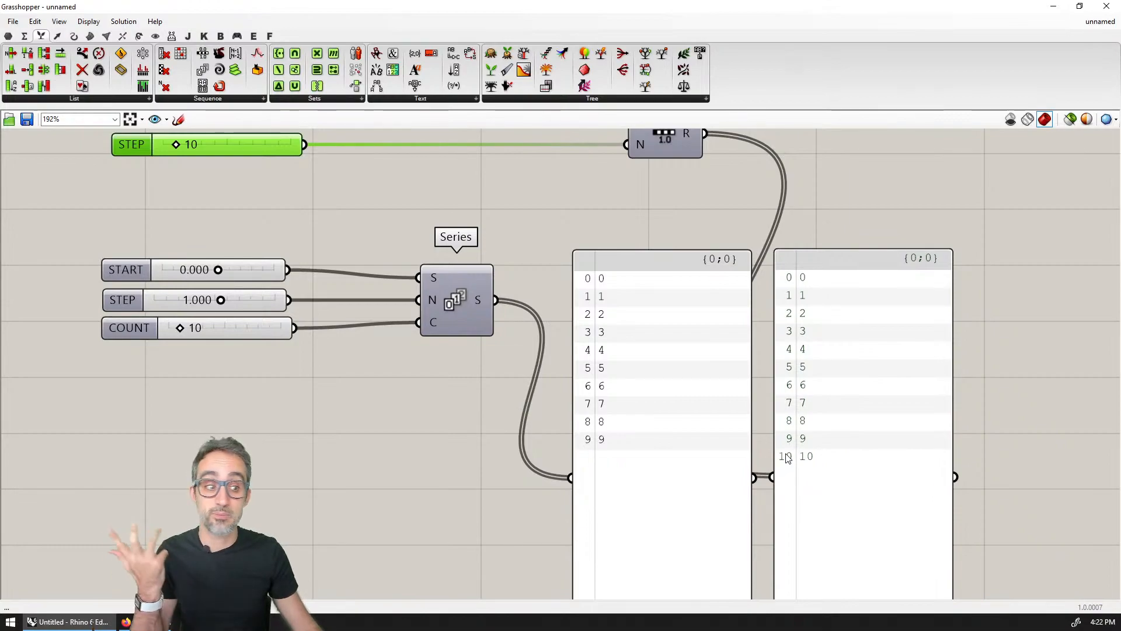
{"action": "right_click_drag", "start_coordinate": [787, 458], "coordinate": [810, 486]}
{"action": "scroll", "coordinate": [562, 436], "scroll_direction": "down", "scroll_amount": 3}
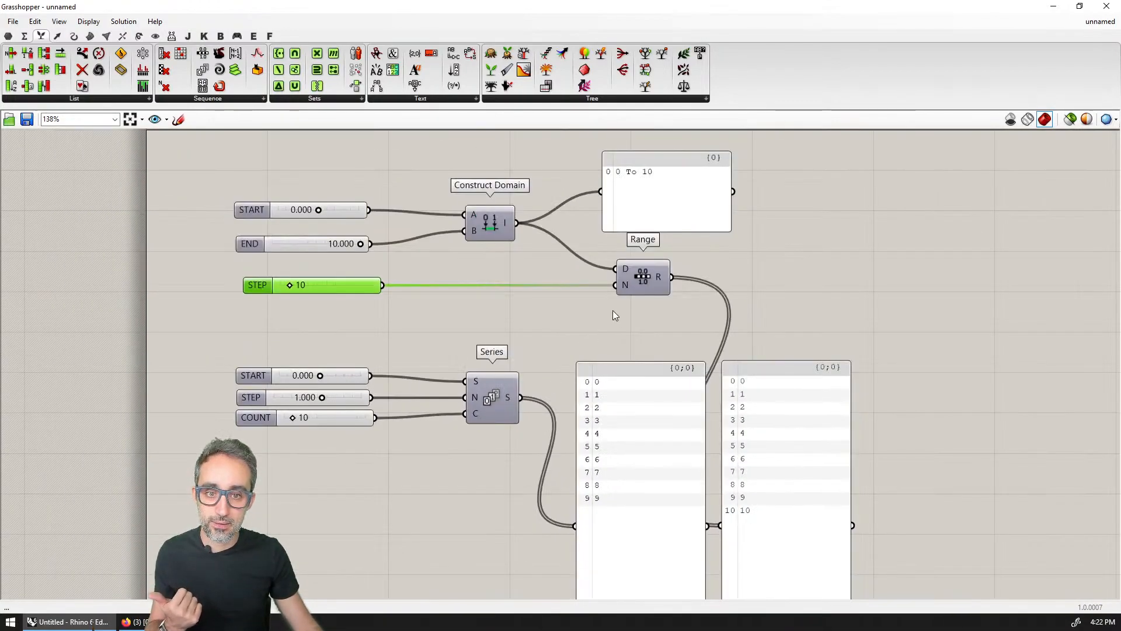
{"action": "left_click", "coordinate": [624, 303]}
{"action": "left_click", "coordinate": [490, 401]}
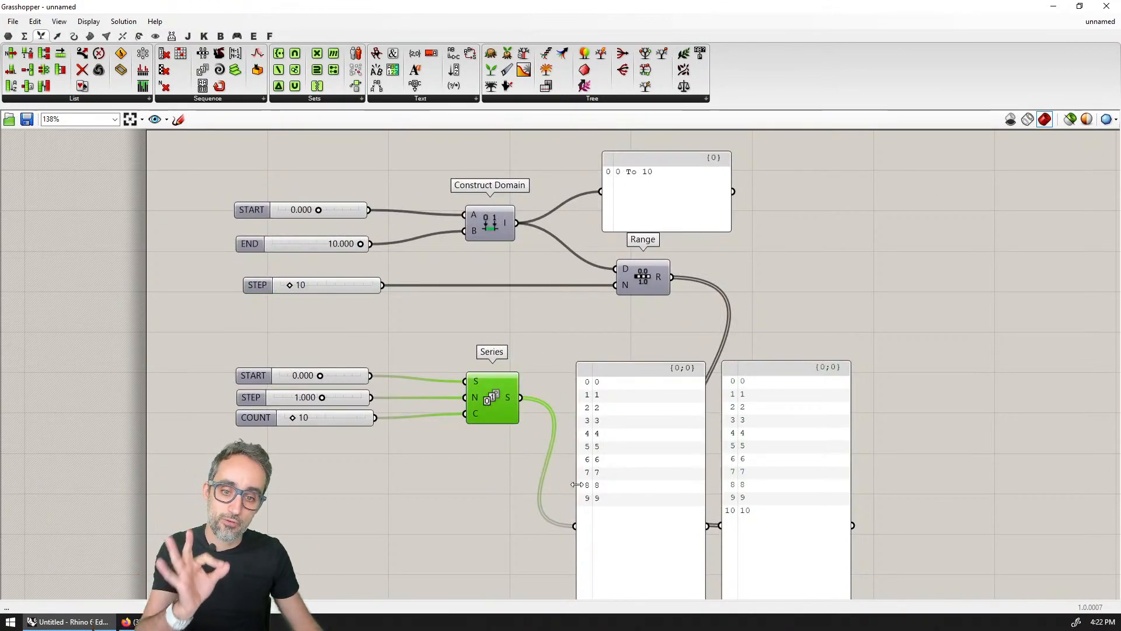
{"action": "left_click", "coordinate": [611, 321]}
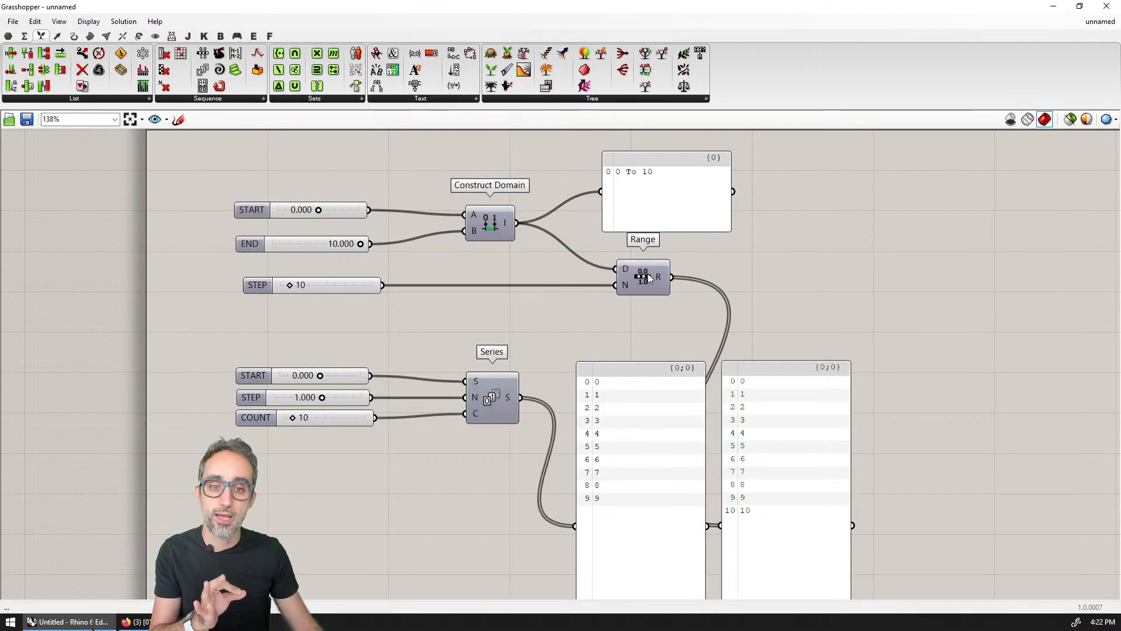
{"action": "left_click", "coordinate": [644, 278]}
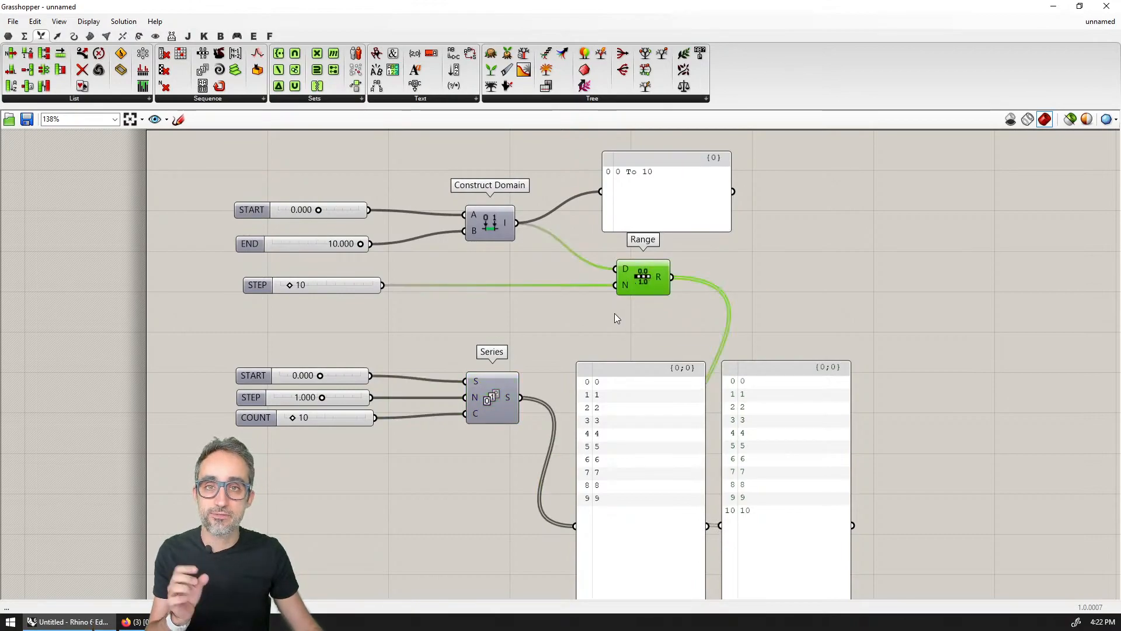
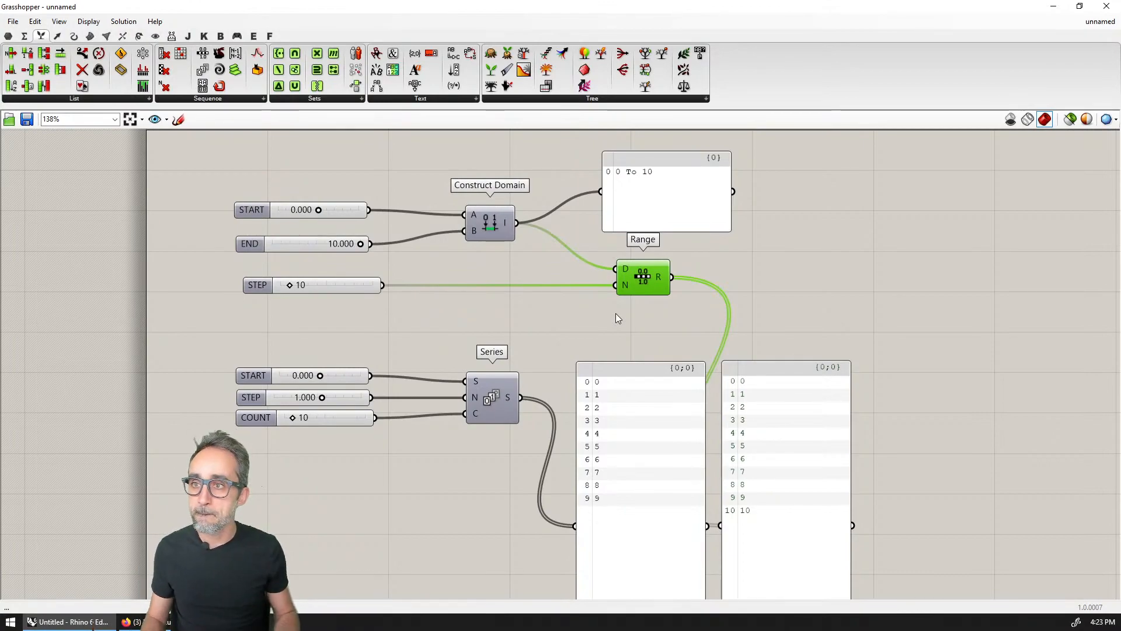
{"action": "key", "text": "super+Right"}
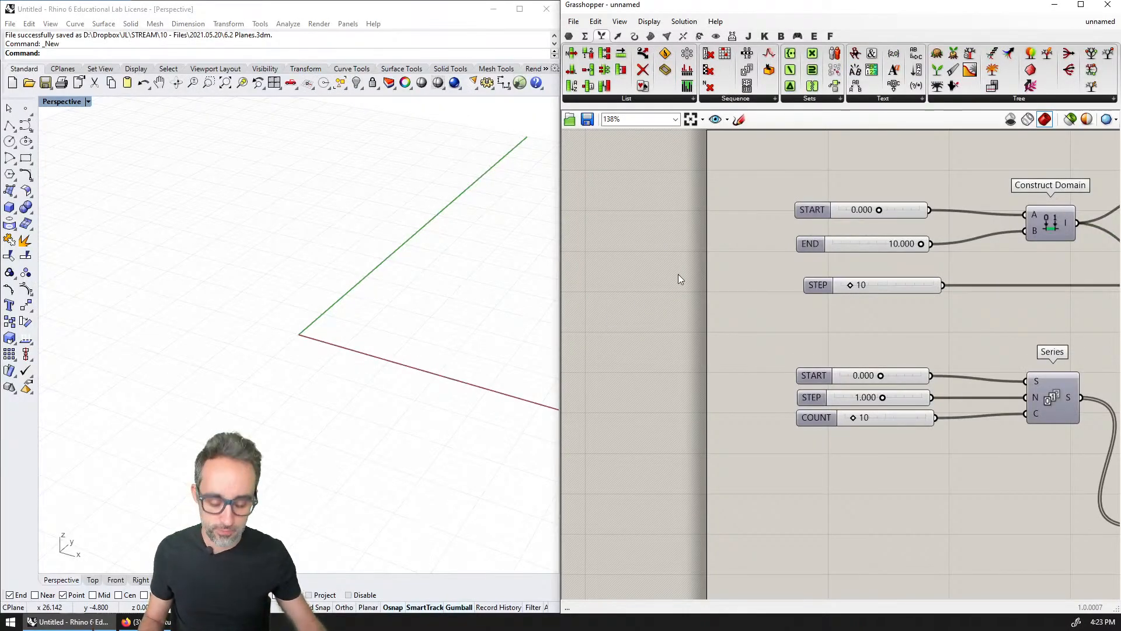
{"action": "key", "text": "super+Up"}
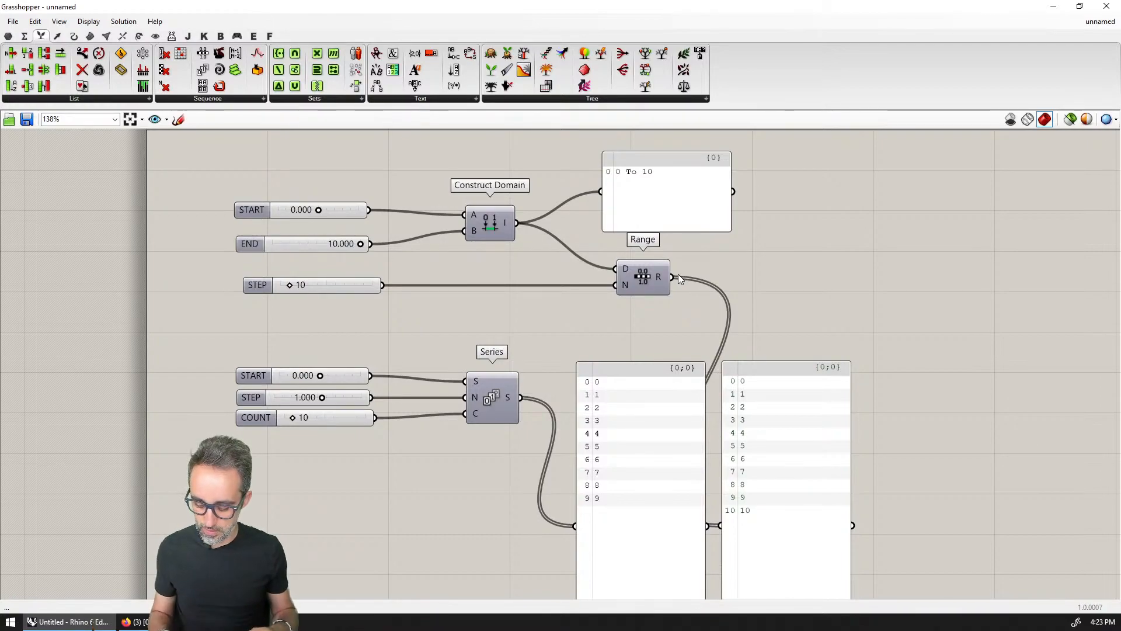
Step: Save the definition in the 2021.05.20 folder as "6.3 Domains, Series & Ranges"
{"action": "key", "text": "ctrl+s"}
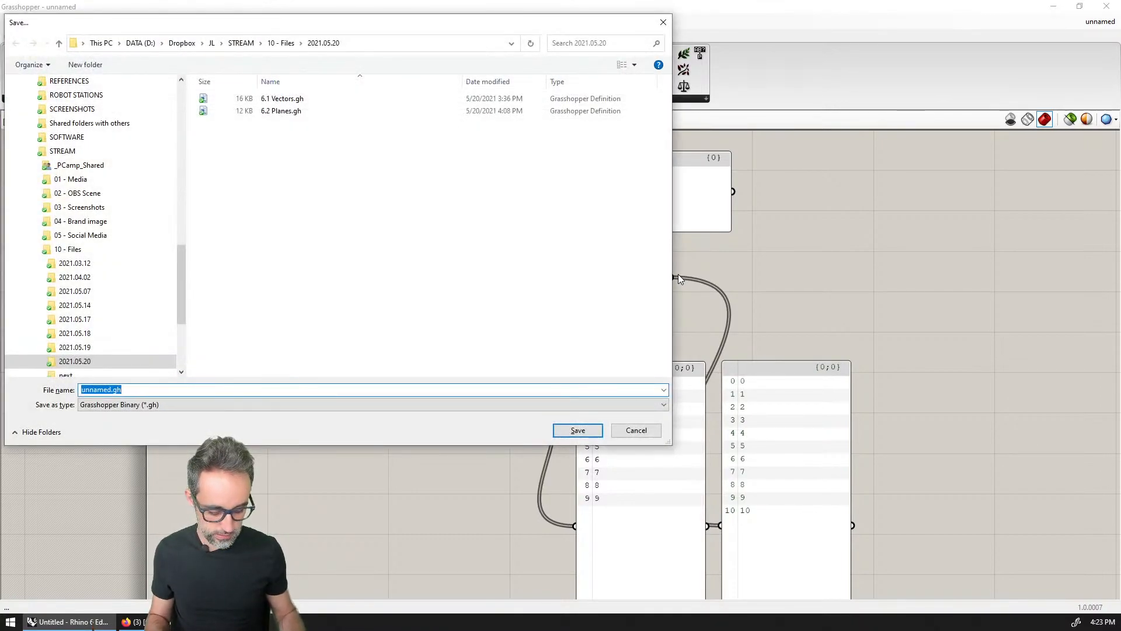
{"action": "type", "text": "6.3"}
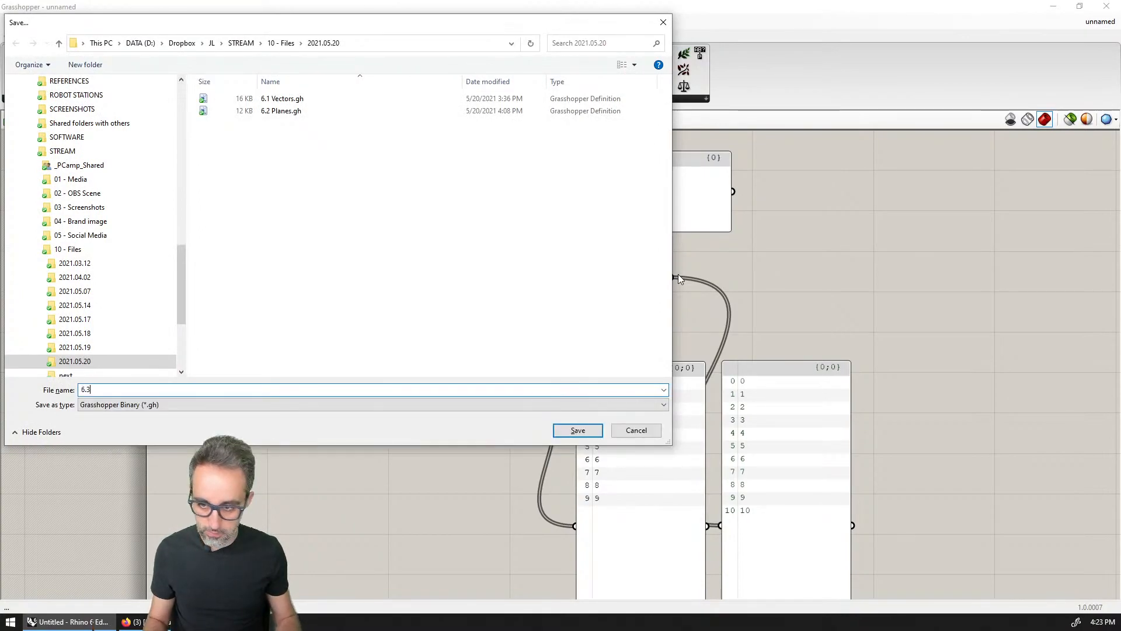
{"action": "type", "text": " dOMAINS"}
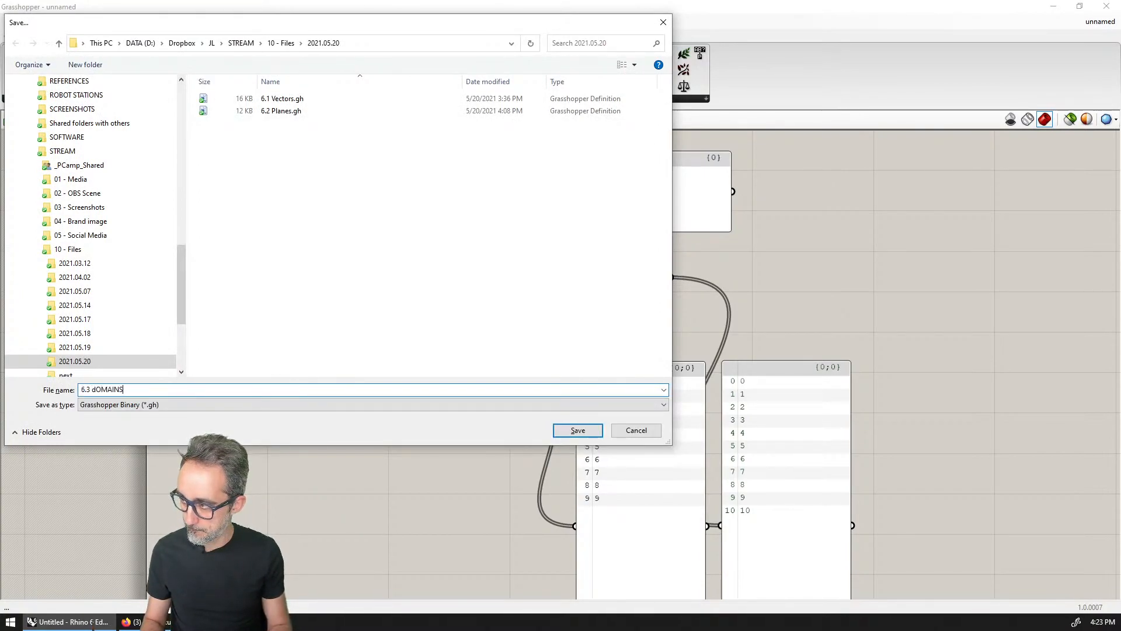
{"action": "type", "text": ", sERIES"}
{"action": "key", "text": "ctrl+shift+Left"}
{"action": "key", "text": "ctrl+shift+Left"}
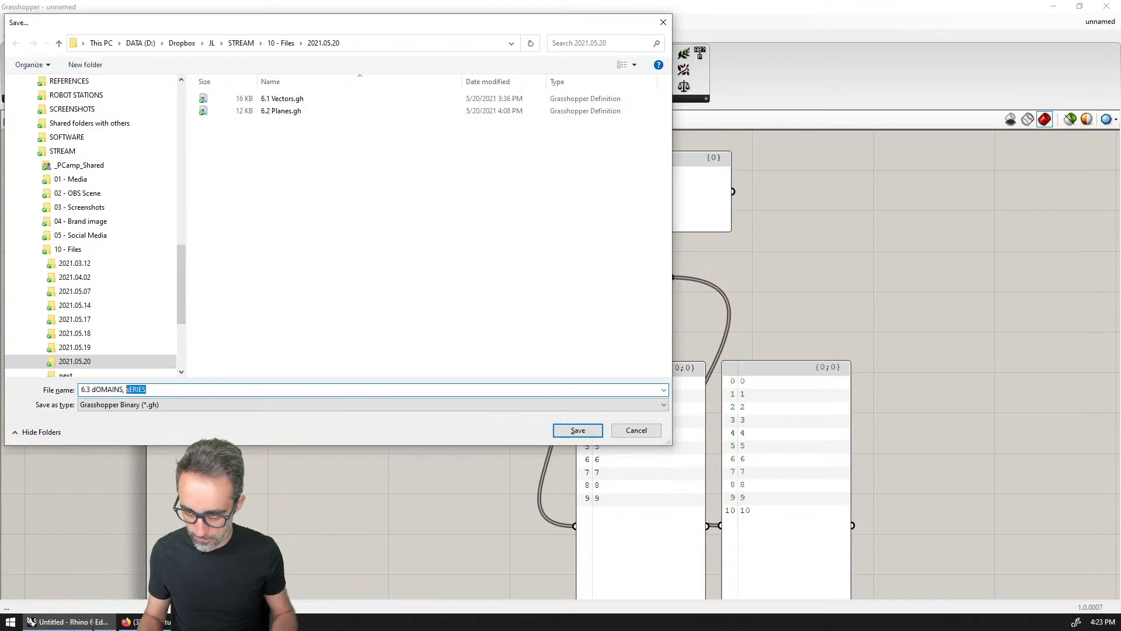
{"action": "type", "text": "Domains, Series & Ranges"}
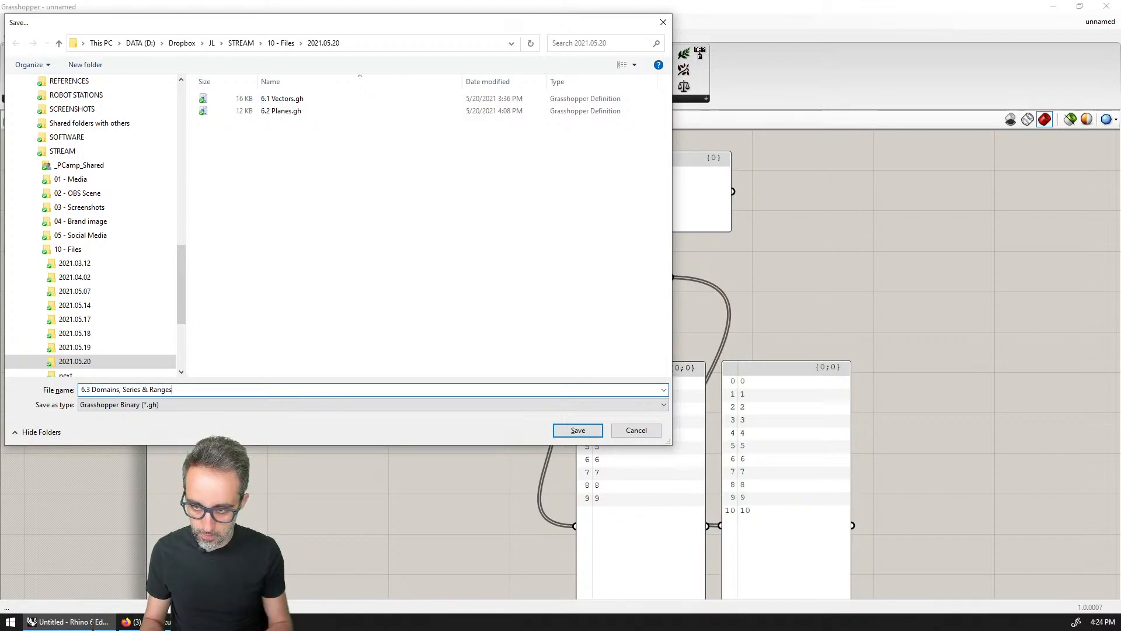
{"action": "key", "text": "Return"}
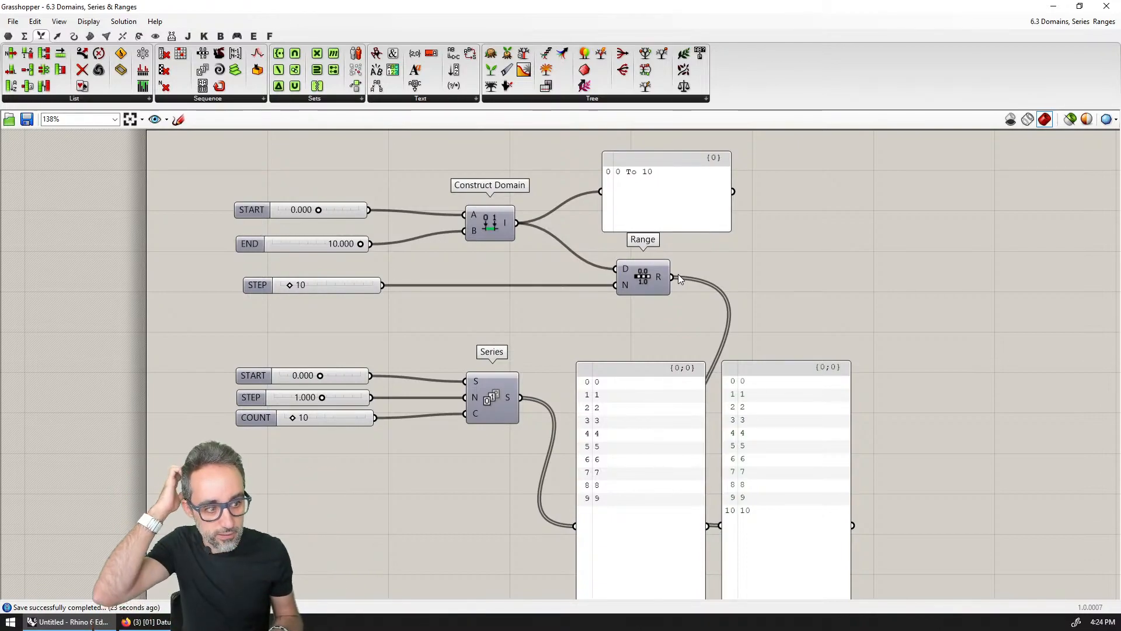
Step: Arrange the Grasshopper window side by side with the Rhino Perspective viewport
{"action": "right_click_drag", "start_coordinate": [730, 440], "coordinate": [734, 373]}
{"action": "scroll", "coordinate": [728, 344], "scroll_direction": "up", "scroll_amount": 2}
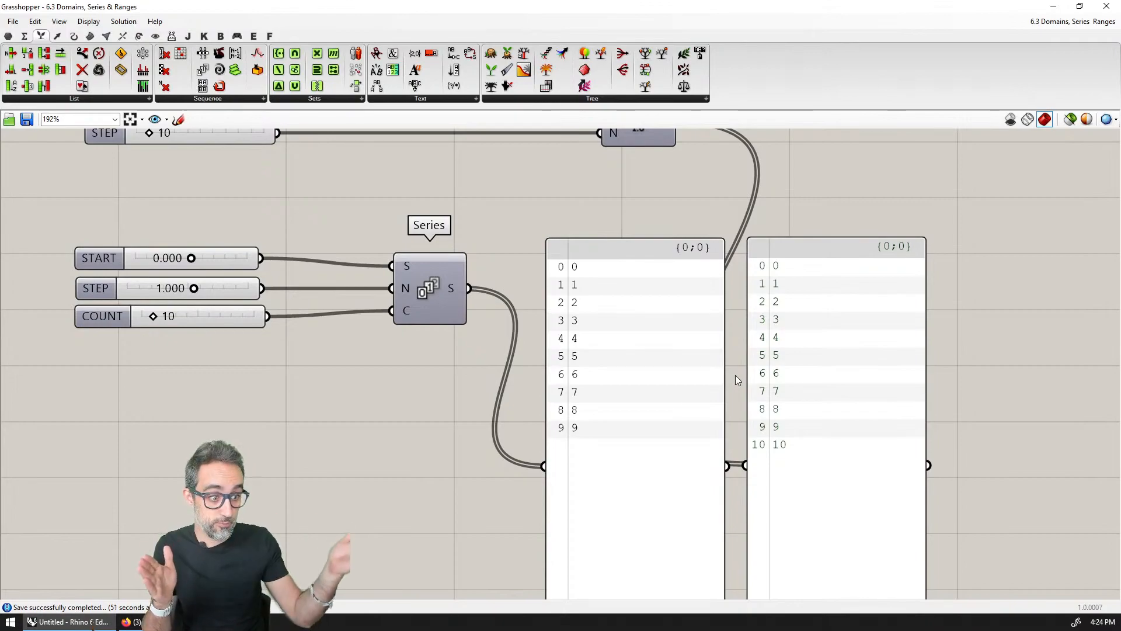
{"action": "key", "text": "super+Right"}
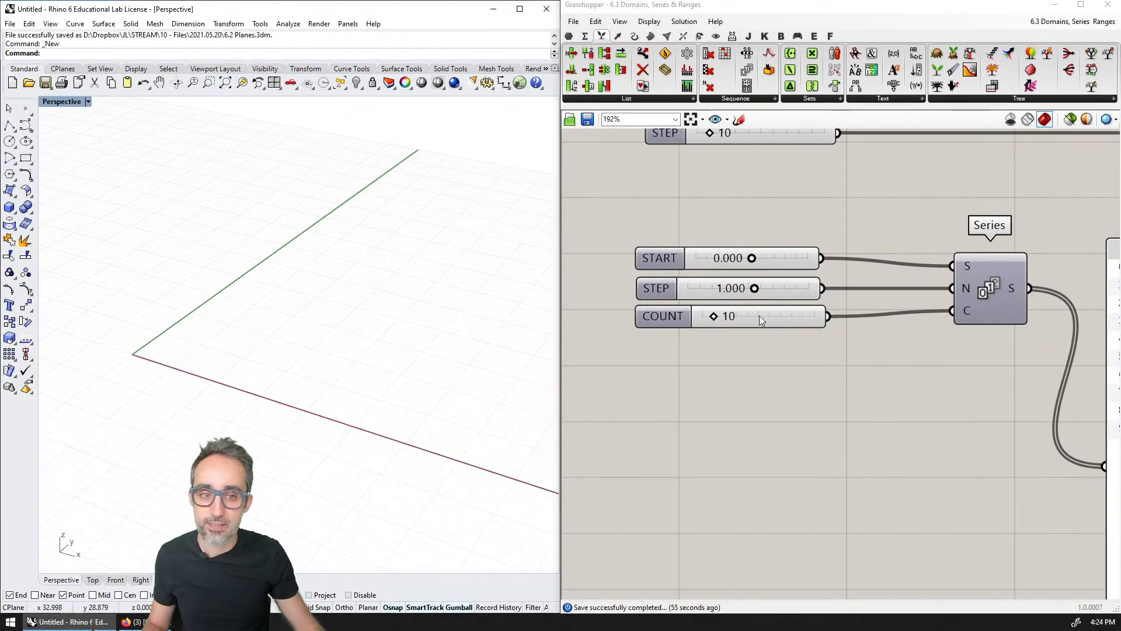
Step: Add a Construct Point component on the empty canvas below the output panels
{"action": "scroll", "coordinate": [759, 315], "scroll_direction": "down", "scroll_amount": 2}
{"action": "scroll", "coordinate": [716, 328], "scroll_direction": "down", "scroll_amount": 10}
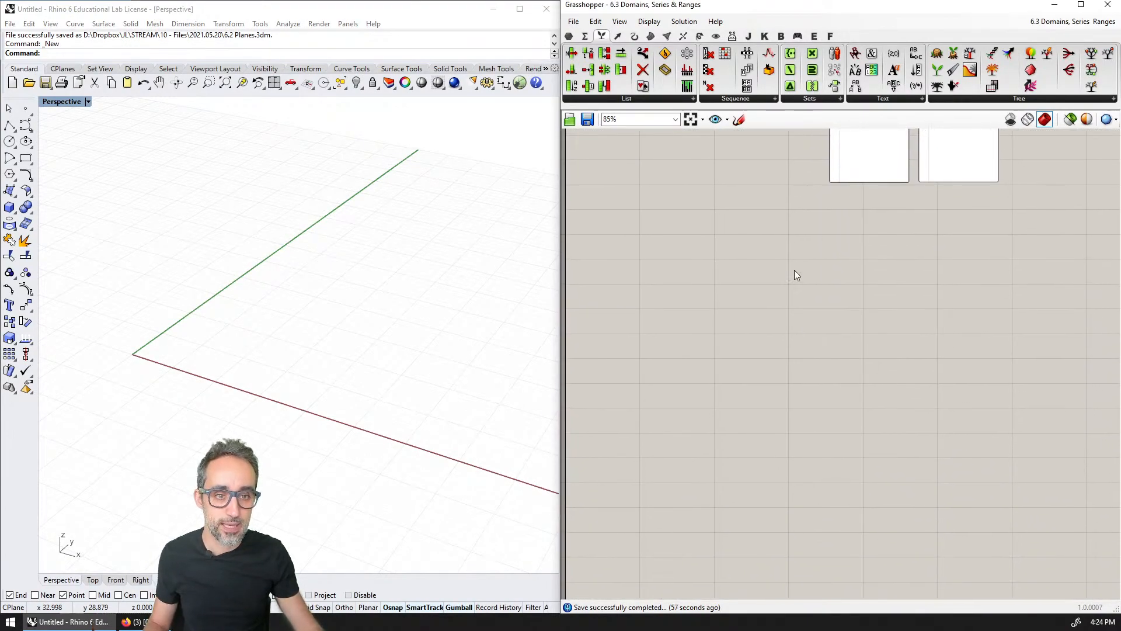
{"action": "left_click", "coordinate": [618, 36]}
{"action": "left_click", "coordinate": [934, 100]}
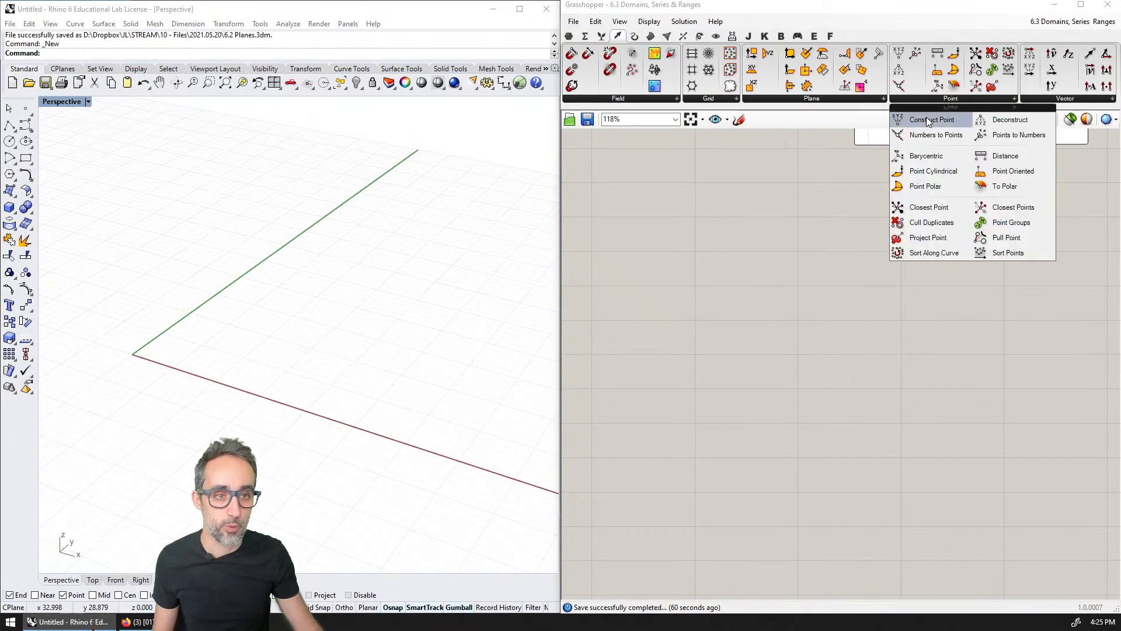
{"action": "left_click", "coordinate": [926, 117]}
{"action": "left_click", "coordinate": [787, 245]}
{"action": "scroll", "coordinate": [728, 263], "scroll_direction": "down", "scroll_amount": 4}
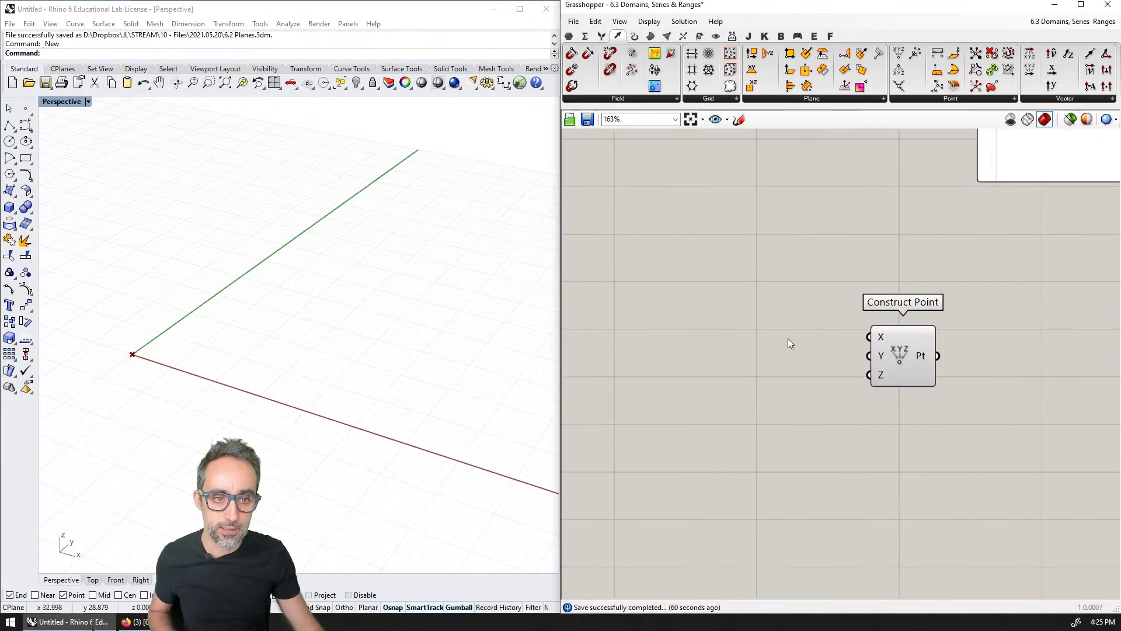
Step: Duplicate the START slider beside Construct Point and clear the copy's custom name
{"action": "right_click_drag", "start_coordinate": [791, 343], "coordinate": [768, 438]}
{"action": "scroll", "coordinate": [751, 182], "scroll_direction": "up", "scroll_amount": 2}
{"action": "left_click_drag", "start_coordinate": [741, 167], "coordinate": [758, 535]}
{"action": "scroll", "coordinate": [758, 534], "scroll_direction": "up", "scroll_amount": 4}
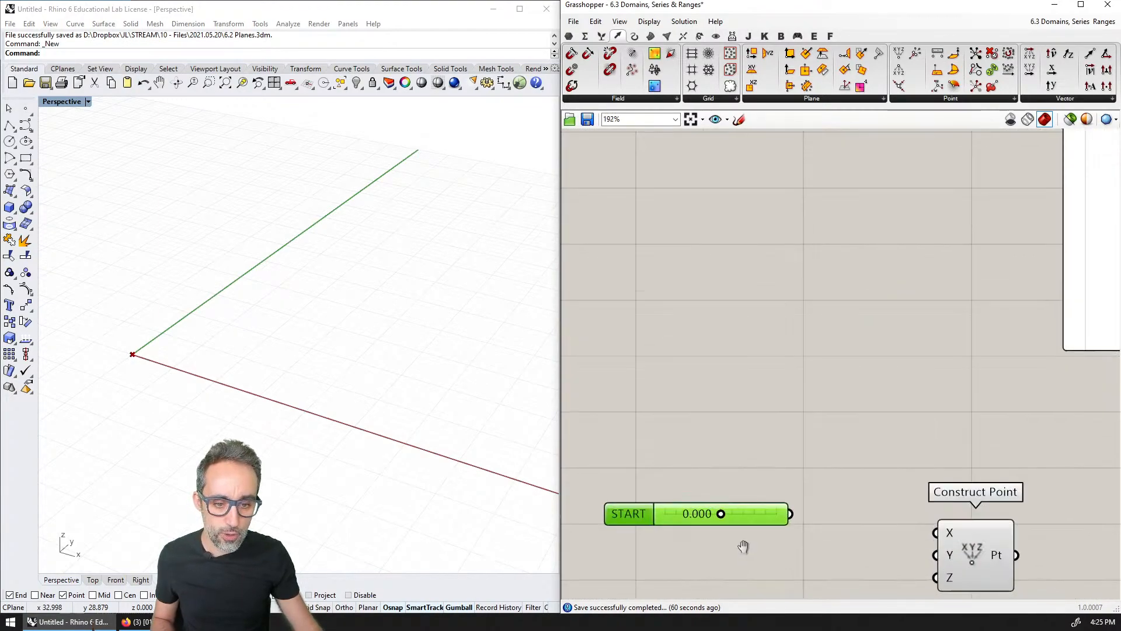
{"action": "right_click", "coordinate": [662, 414]}
{"action": "type", "text": "="}
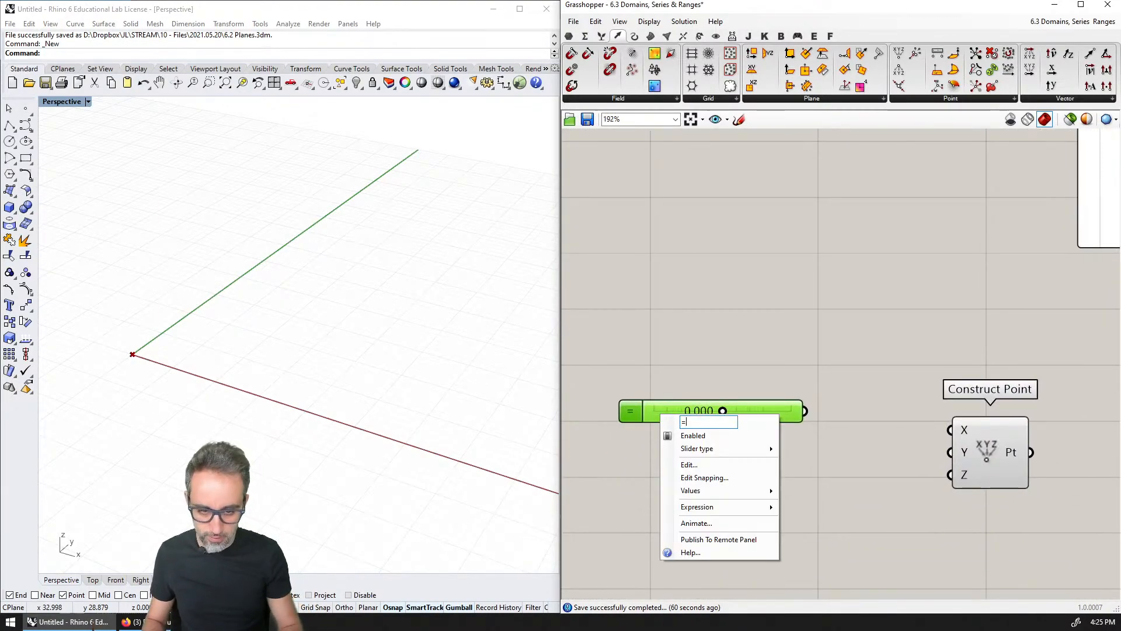
{"action": "key", "text": "BackSpace"}
{"action": "left_click", "coordinate": [747, 343]}
{"action": "right_click_drag", "start_coordinate": [745, 346], "coordinate": [745, 273]}
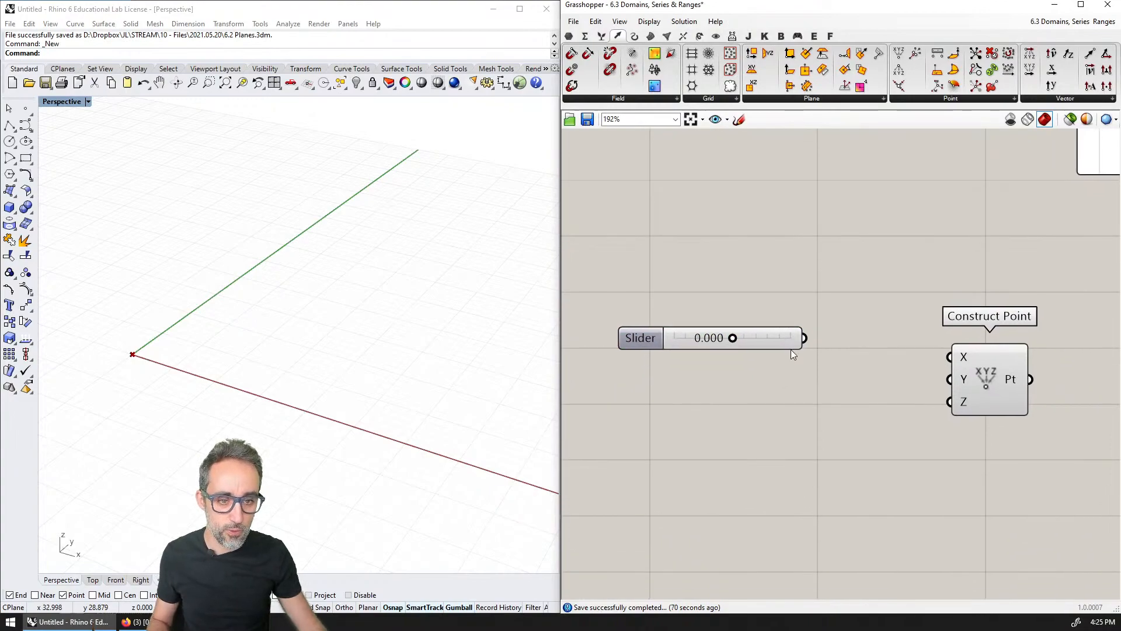
Step: Duplicate the unnamed slider twice and connect the three sliders to Construct Point's X, Y and Z inputs
{"action": "left_click_drag", "start_coordinate": [806, 339], "coordinate": [947, 401]}
{"action": "key", "text": "ctrl+c"}
{"action": "key", "text": "ctrl+v"}
{"action": "key", "text": "ctrl+v"}
{"action": "mouse_move", "coordinate": [801, 358]}
{"action": "left_mouse_down"}
{"action": "mouse_move", "coordinate": [788, 377]}
{"action": "mouse_move", "coordinate": [947, 380]}
{"action": "mouse_move", "coordinate": [792, 376]}
{"action": "left_mouse_up"}
Step: Set the point's X coordinate slider to 4.698, Y to 2.791 and Z to 0.626
{"action": "right_click_drag", "start_coordinate": [128, 357], "coordinate": [186, 361], "text": "shift"}
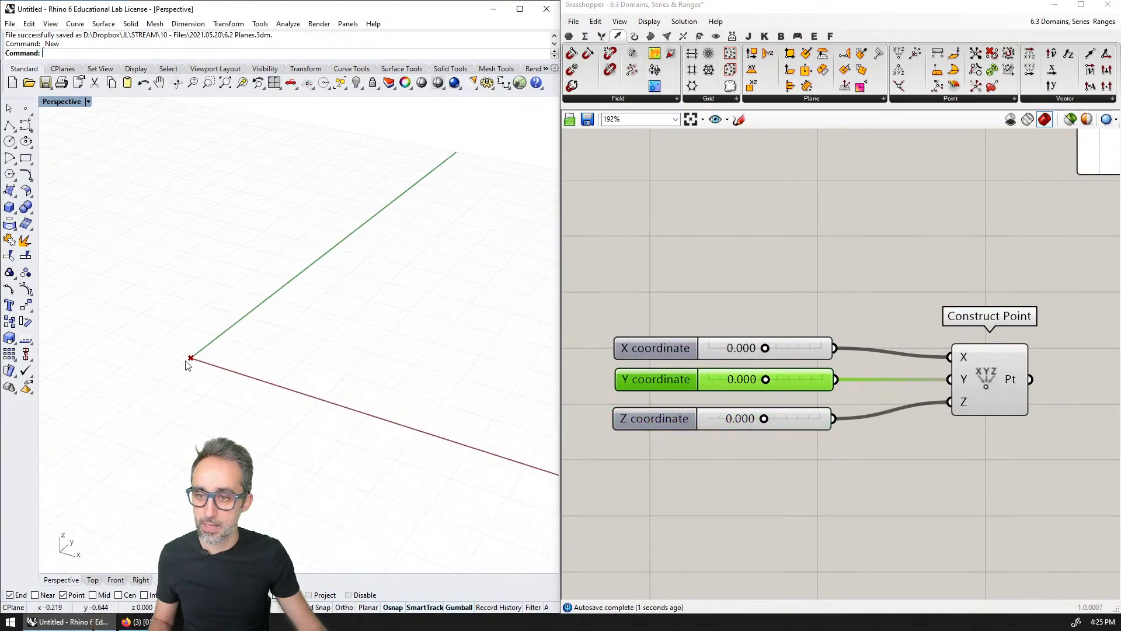
{"action": "scroll", "coordinate": [187, 365], "scroll_direction": "up", "scroll_amount": 1}
{"action": "left_click_drag", "start_coordinate": [765, 348], "coordinate": [781, 355]}
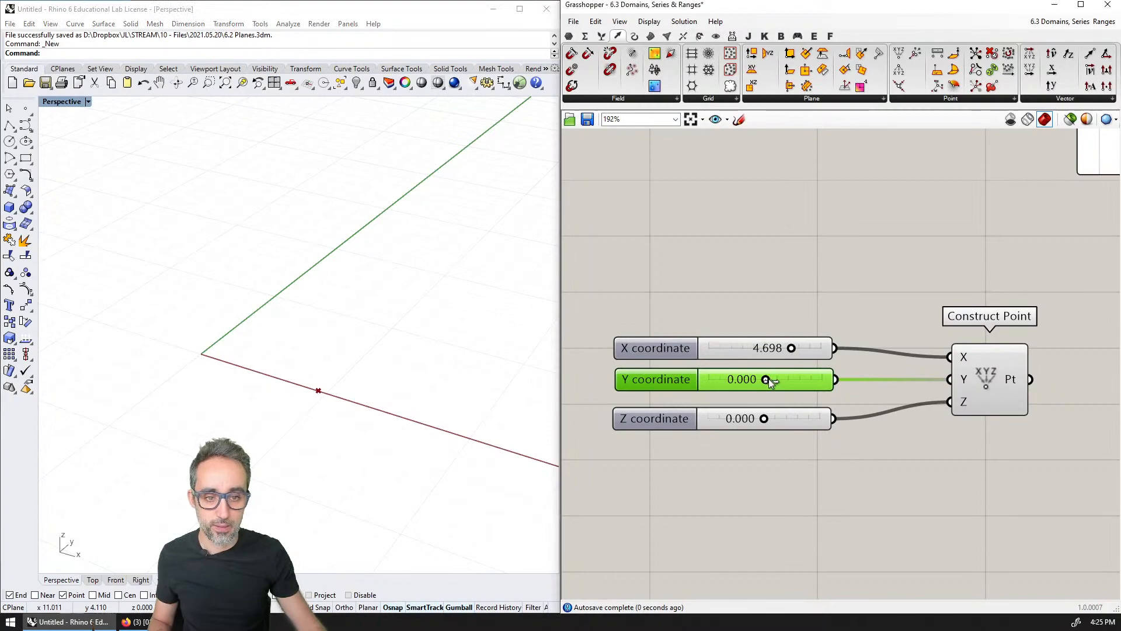
{"action": "mouse_move", "coordinate": [764, 419]}
{"action": "left_mouse_down"}
{"action": "mouse_move", "coordinate": [784, 418]}
{"action": "mouse_move", "coordinate": [767, 418]}
{"action": "left_mouse_up"}
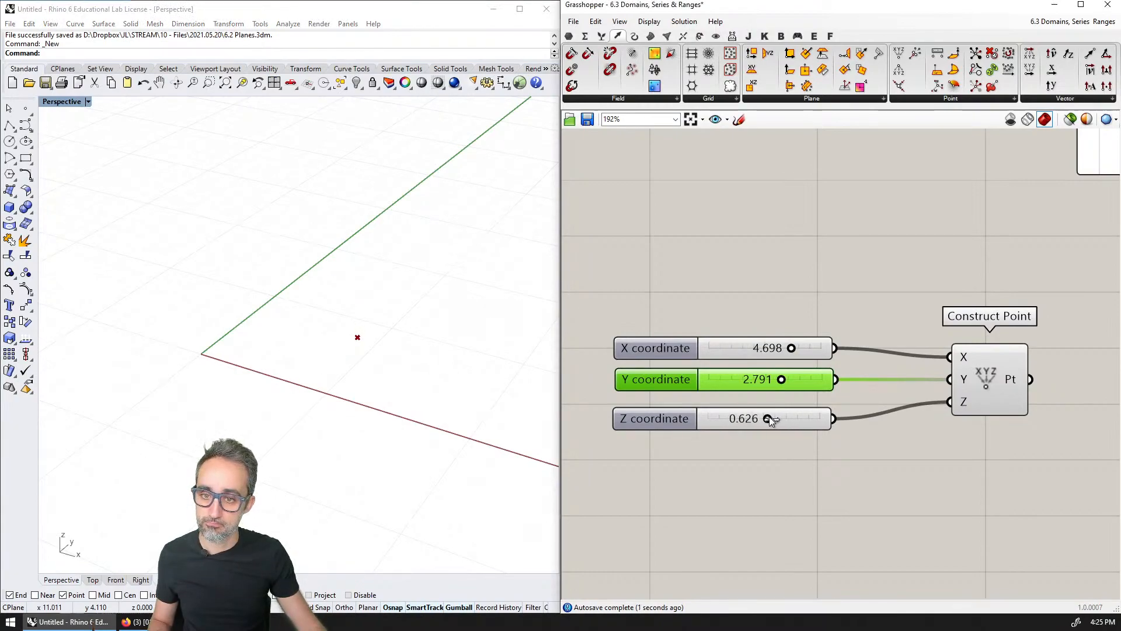
{"action": "right_click_drag", "start_coordinate": [770, 411], "coordinate": [772, 360]}
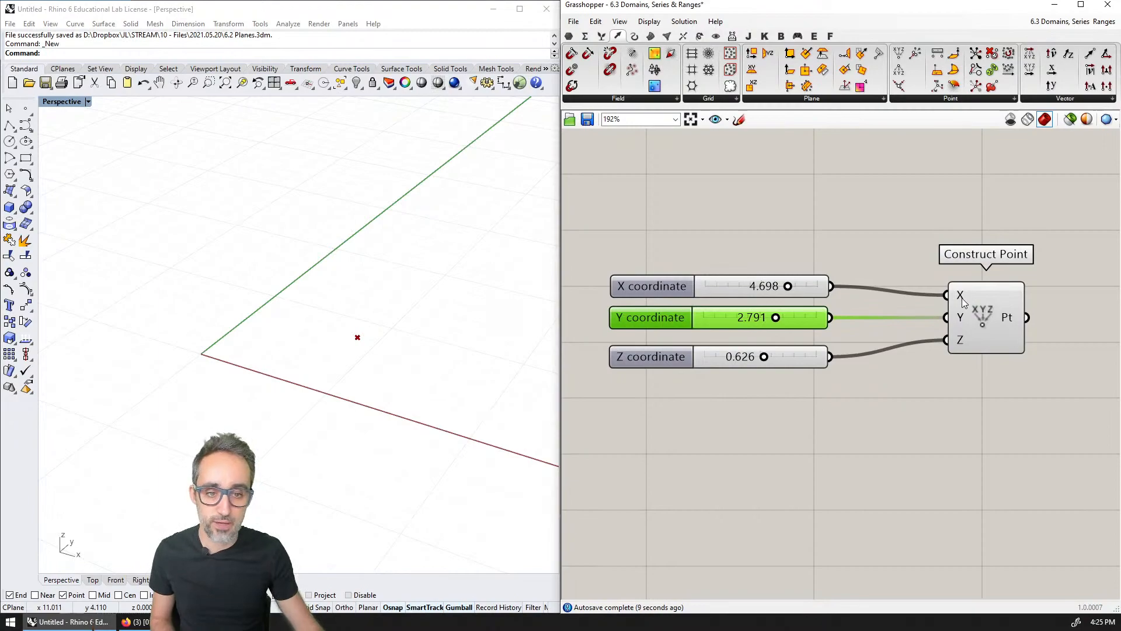
Step: Duplicate the Series component together with its START, STEP and COUNT sliders
{"action": "right_click_drag", "start_coordinate": [960, 302], "coordinate": [922, 334]}
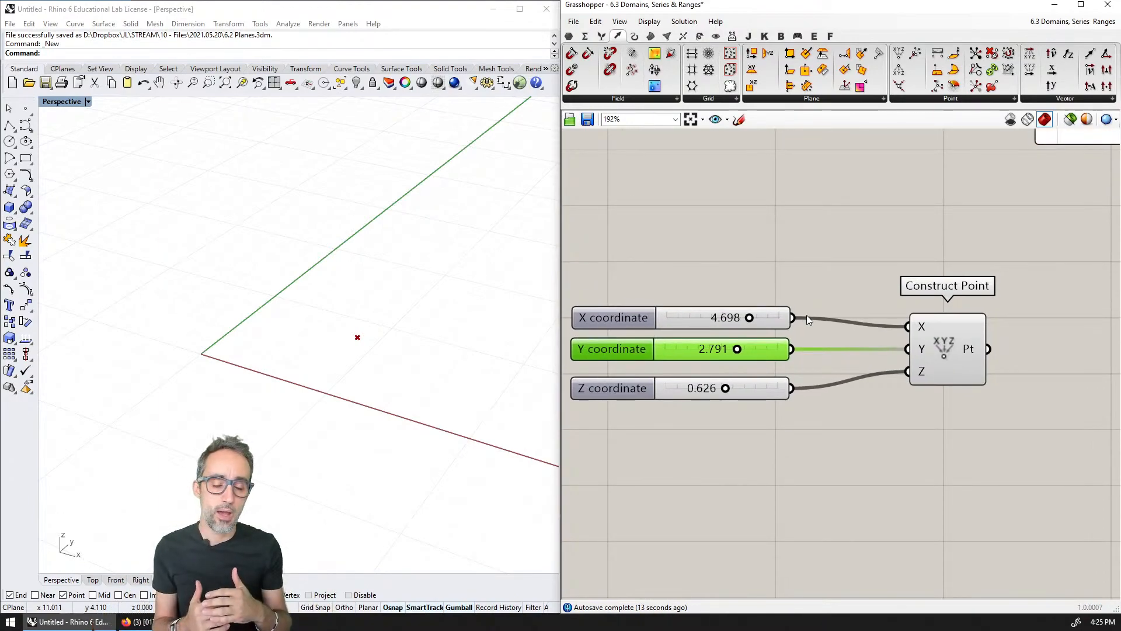
{"action": "scroll", "coordinate": [815, 353], "scroll_direction": "down", "scroll_amount": 2}
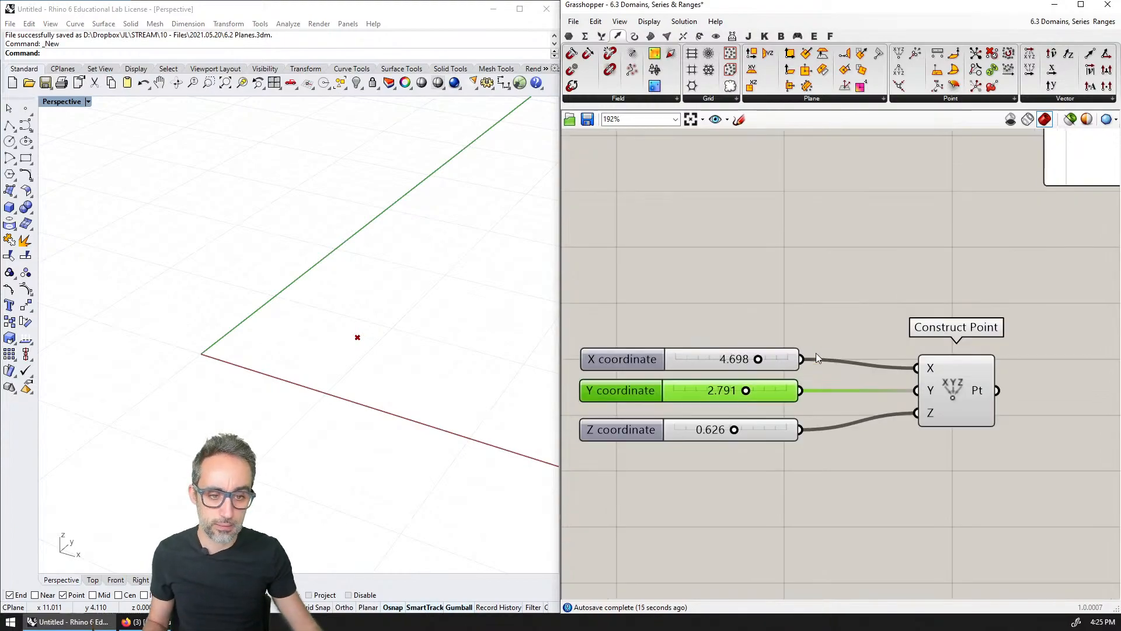
{"action": "left_click_drag", "start_coordinate": [1003, 346], "coordinate": [806, 420]}
{"action": "scroll", "coordinate": [929, 478], "scroll_direction": "down", "scroll_amount": 4}
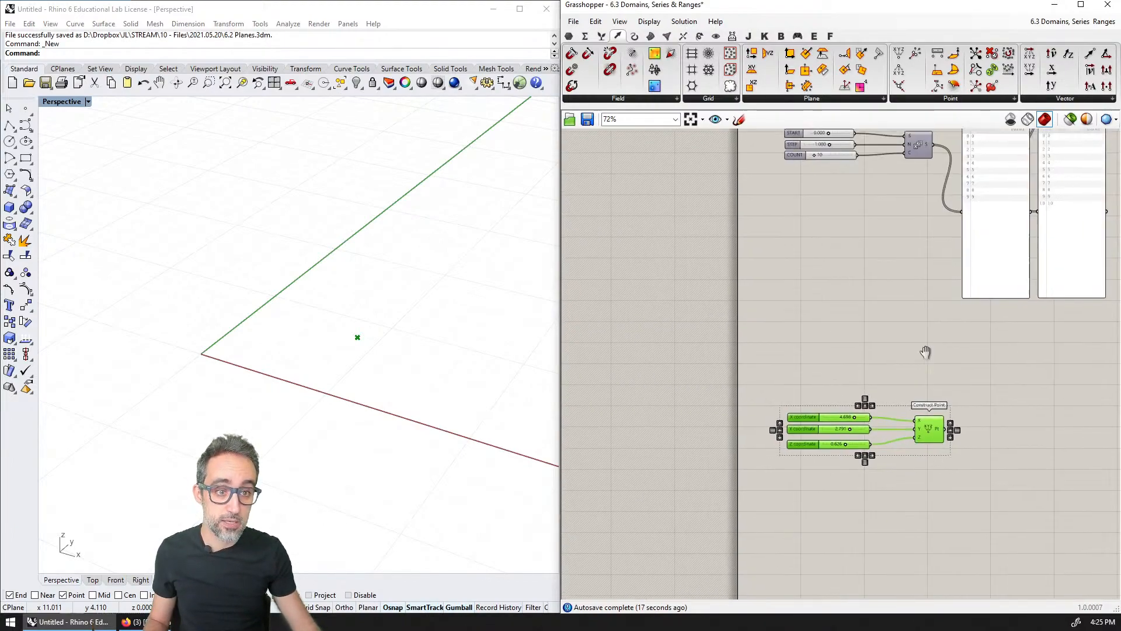
{"action": "scroll", "coordinate": [878, 306], "scroll_direction": "up", "scroll_amount": 3}
{"action": "left_click_drag", "start_coordinate": [929, 188], "coordinate": [768, 284]}
{"action": "right_click_drag", "start_coordinate": [814, 335], "coordinate": [799, 274]}
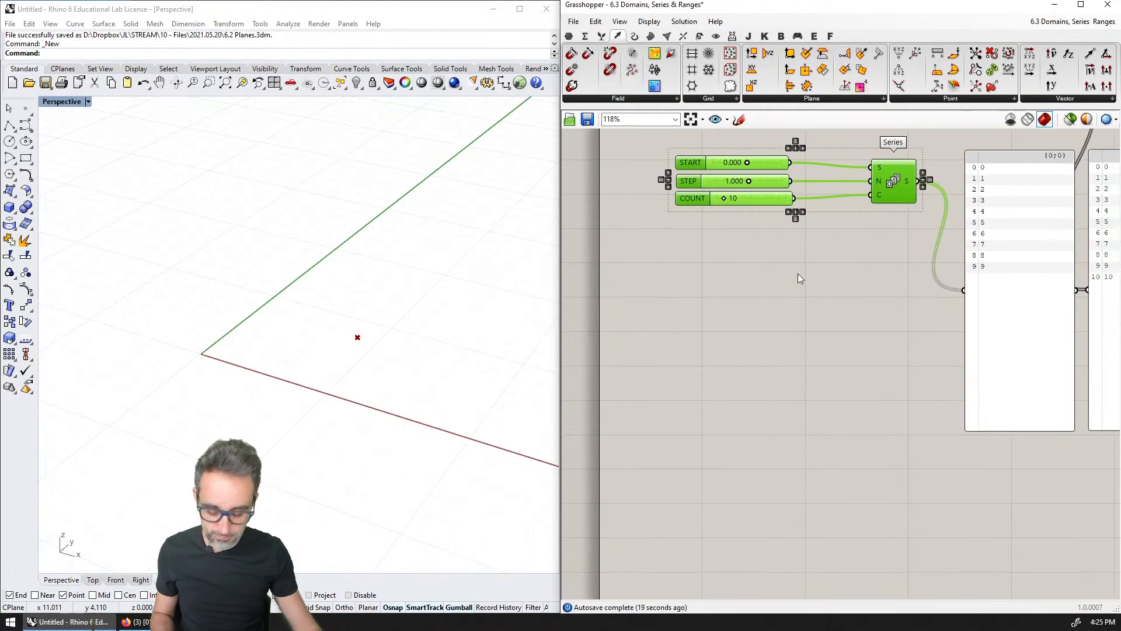
{"action": "key", "text": "ctrl+c"}
{"action": "key", "text": "ctrl+v"}
Step: Move the duplicated Series and its sliders down to sit directly above the Construct Point group
{"action": "left_click_drag", "start_coordinate": [901, 188], "coordinate": [876, 515]}
{"action": "right_click_drag", "start_coordinate": [876, 515], "coordinate": [890, 279]}
{"action": "left_click_drag", "start_coordinate": [900, 284], "coordinate": [923, 342]}
{"action": "left_click", "coordinate": [881, 406]}
{"action": "scroll", "coordinate": [913, 370], "scroll_direction": "up", "scroll_amount": 1}
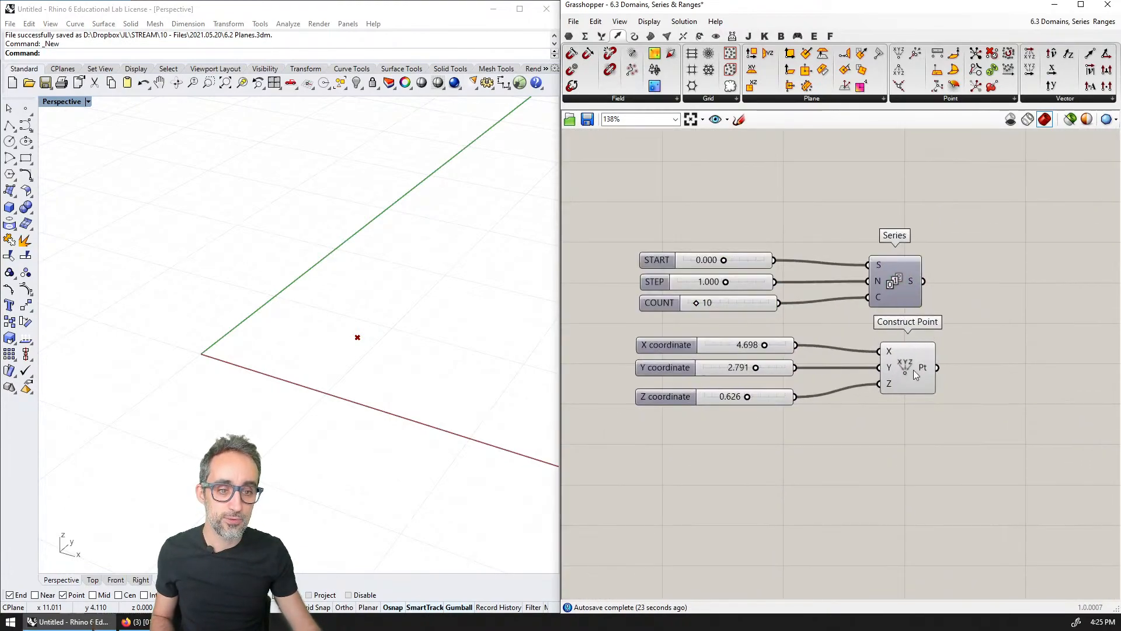
Step: Shift Construct Point slightly away from its sliders and disconnect the X coordinate slider from its X input
{"action": "left_click", "coordinate": [914, 369]}
{"action": "left_click", "coordinate": [775, 344]}
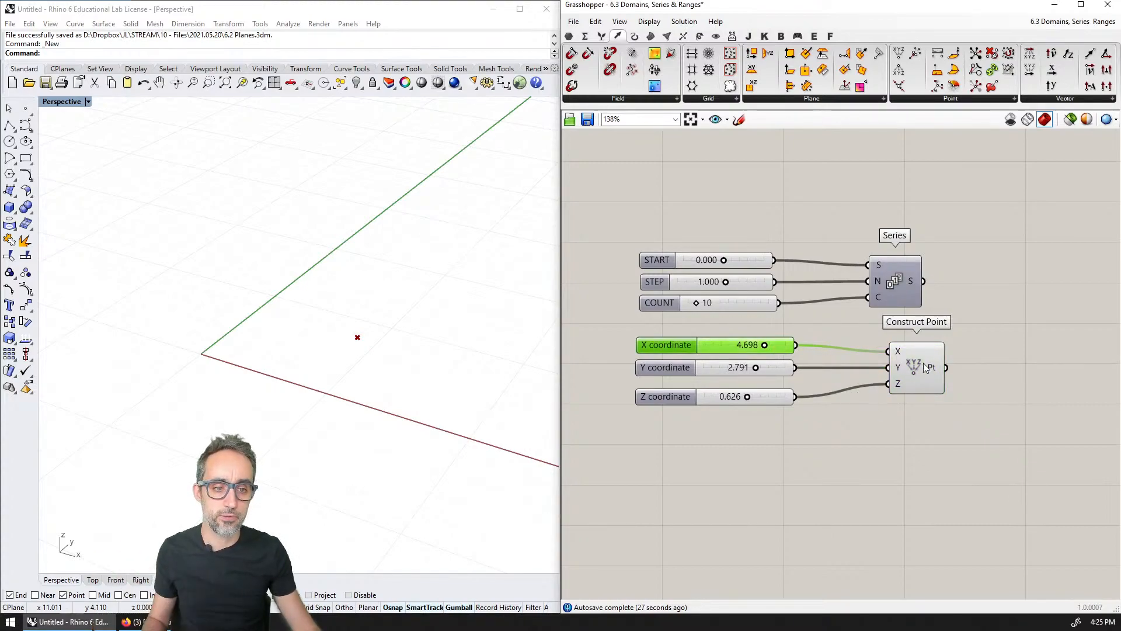
{"action": "scroll", "coordinate": [896, 396], "scroll_direction": "up", "scroll_amount": 2}
{"action": "right_click_drag", "start_coordinate": [913, 333], "coordinate": [961, 289]}
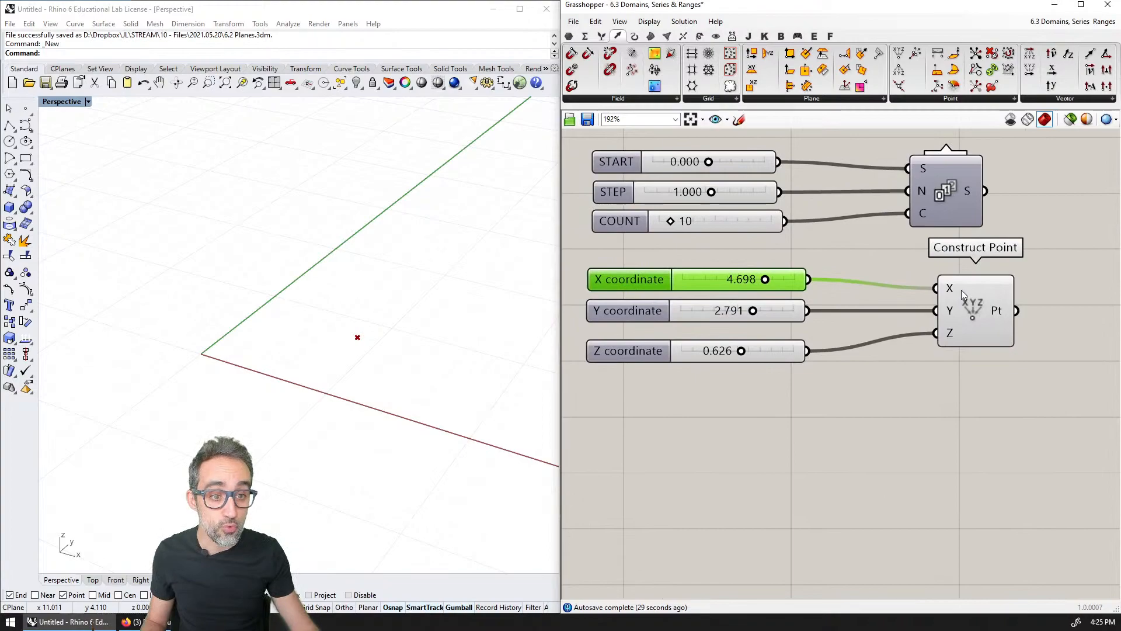
{"action": "right_click", "coordinate": [950, 291]}
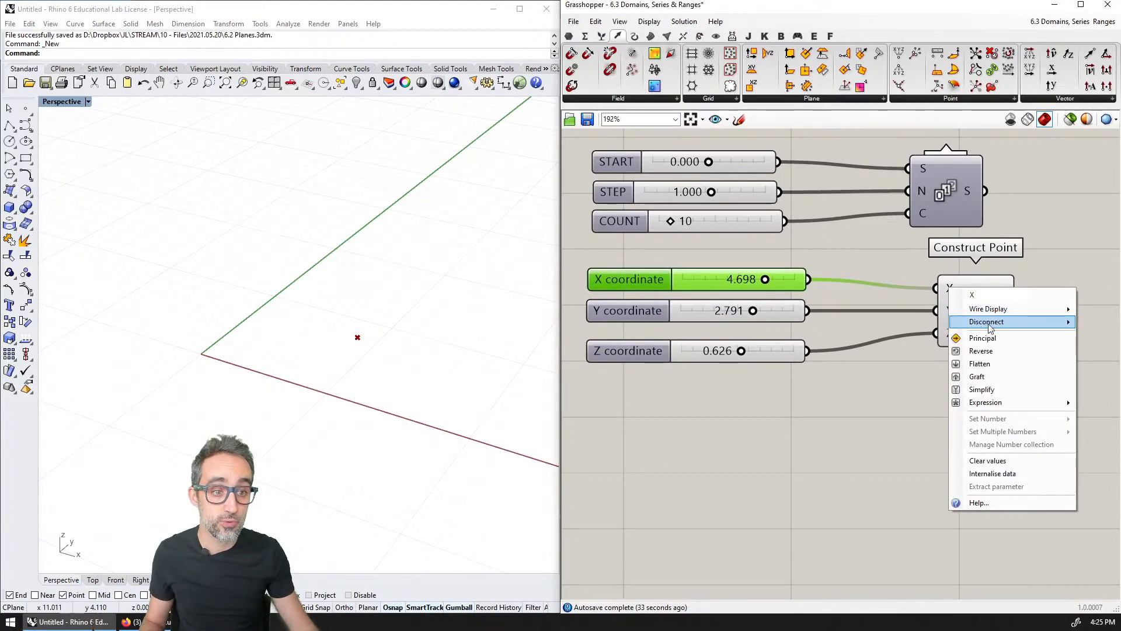
{"action": "scroll", "coordinate": [849, 316], "scroll_direction": "down", "scroll_amount": 3}
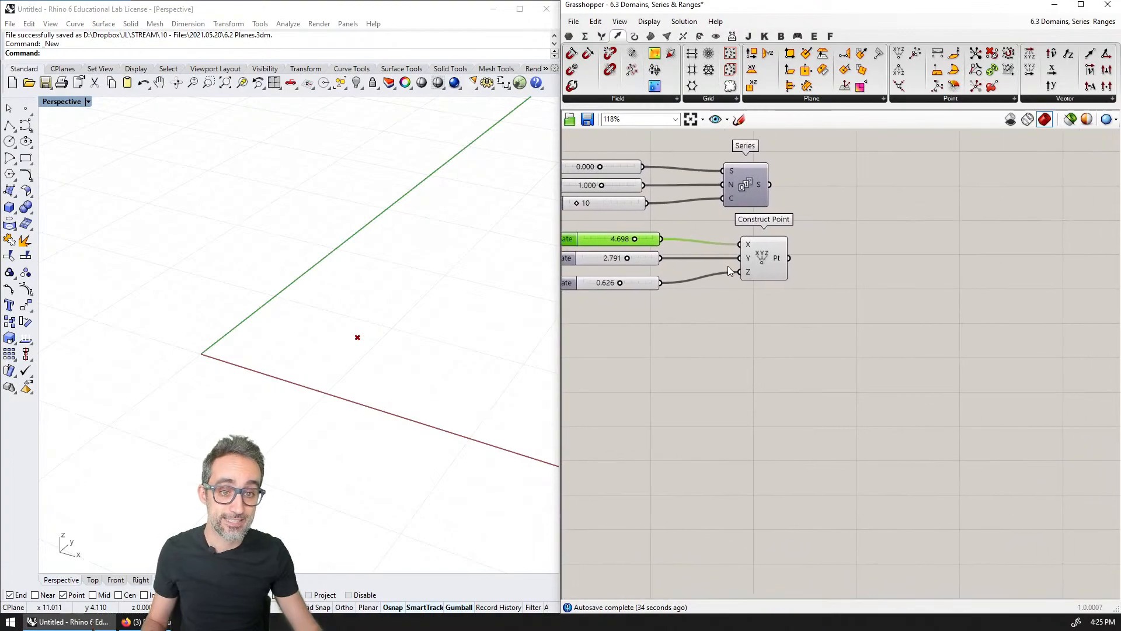
{"action": "right_click", "coordinate": [749, 245]}
{"action": "mouse_move", "coordinate": [826, 278]}
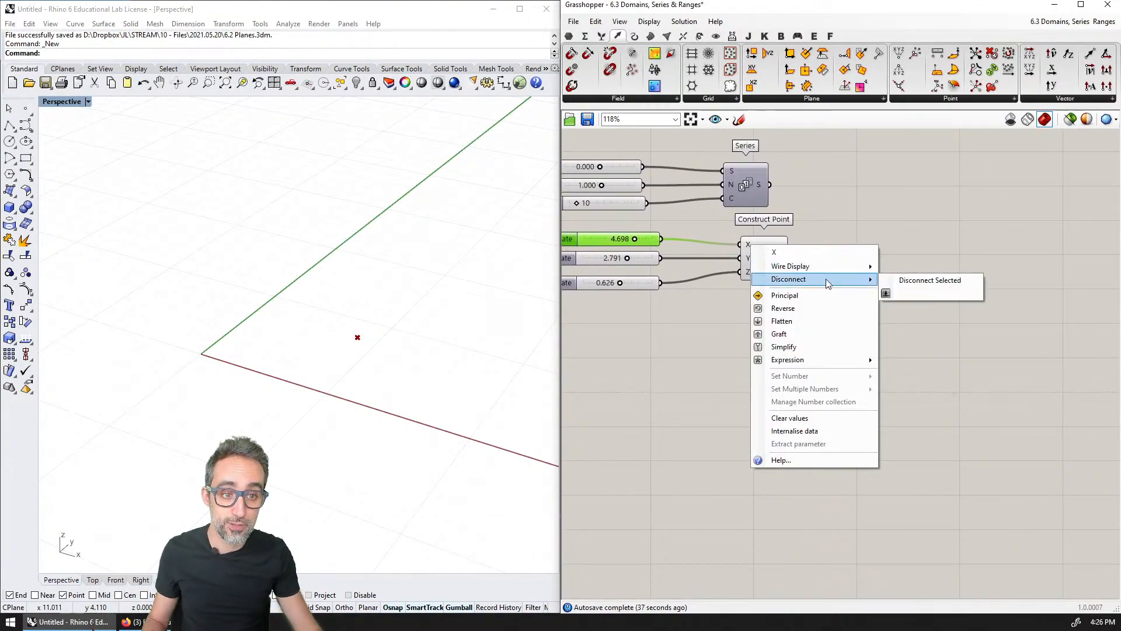
{"action": "left_click", "coordinate": [907, 292]}
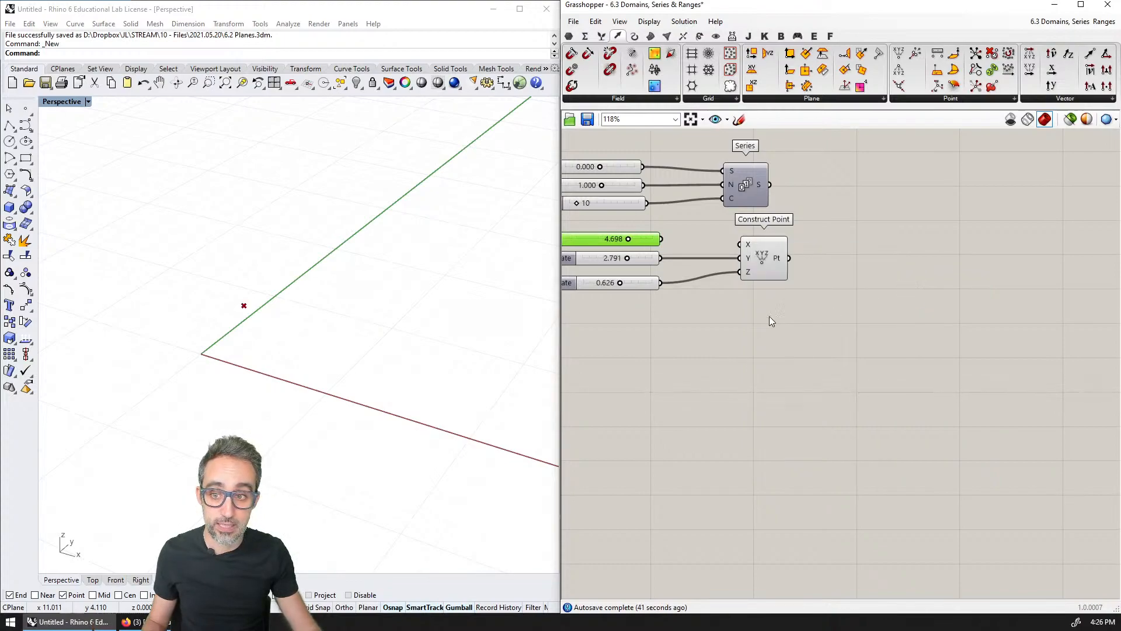
{"action": "right_click_drag", "start_coordinate": [769, 317], "coordinate": [870, 400]}
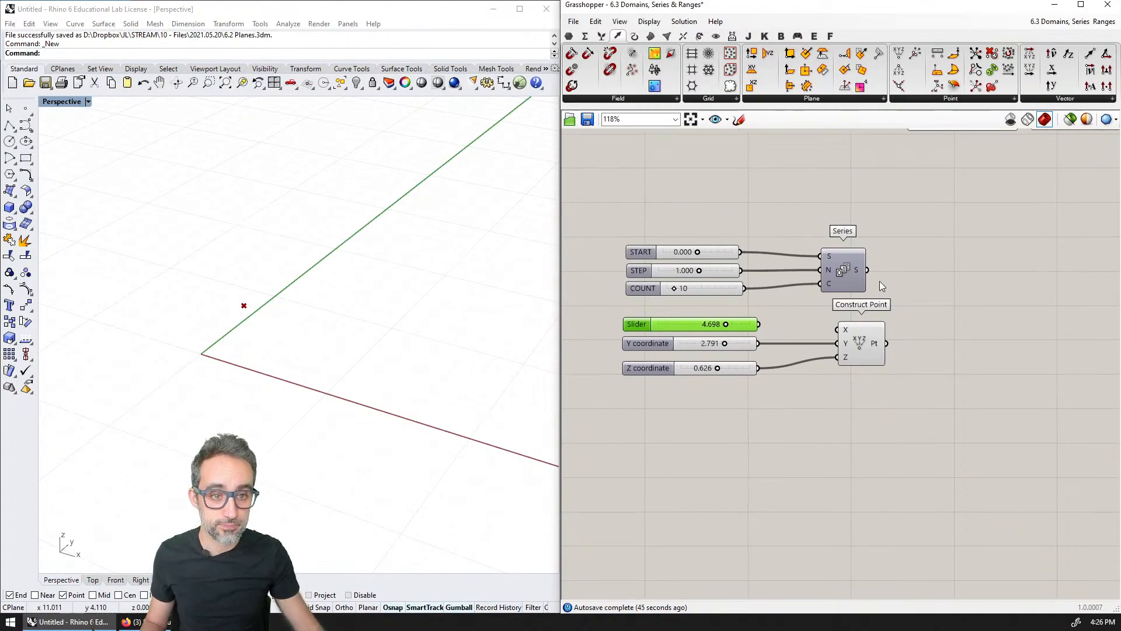
Step: Add a panel beside the duplicated Series, connect it to the Series output and shorten it to fit the list
{"action": "left_click", "coordinate": [951, 192]}
{"action": "left_click_drag", "start_coordinate": [947, 216], "coordinate": [954, 408]}
{"action": "left_click_drag", "start_coordinate": [863, 367], "coordinate": [909, 280]}
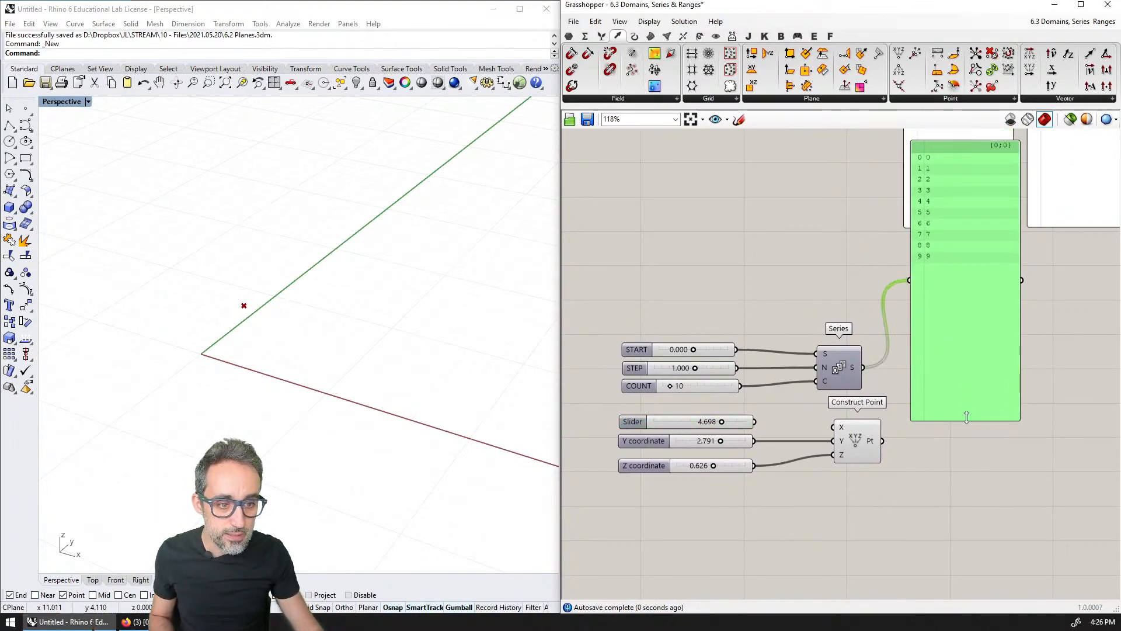
{"action": "mouse_move", "coordinate": [966, 416]}
{"action": "left_mouse_down"}
{"action": "mouse_move", "coordinate": [965, 226]}
{"action": "mouse_move", "coordinate": [976, 418]}
{"action": "left_mouse_up"}
{"action": "scroll", "coordinate": [976, 418], "scroll_direction": "up", "scroll_amount": 2}
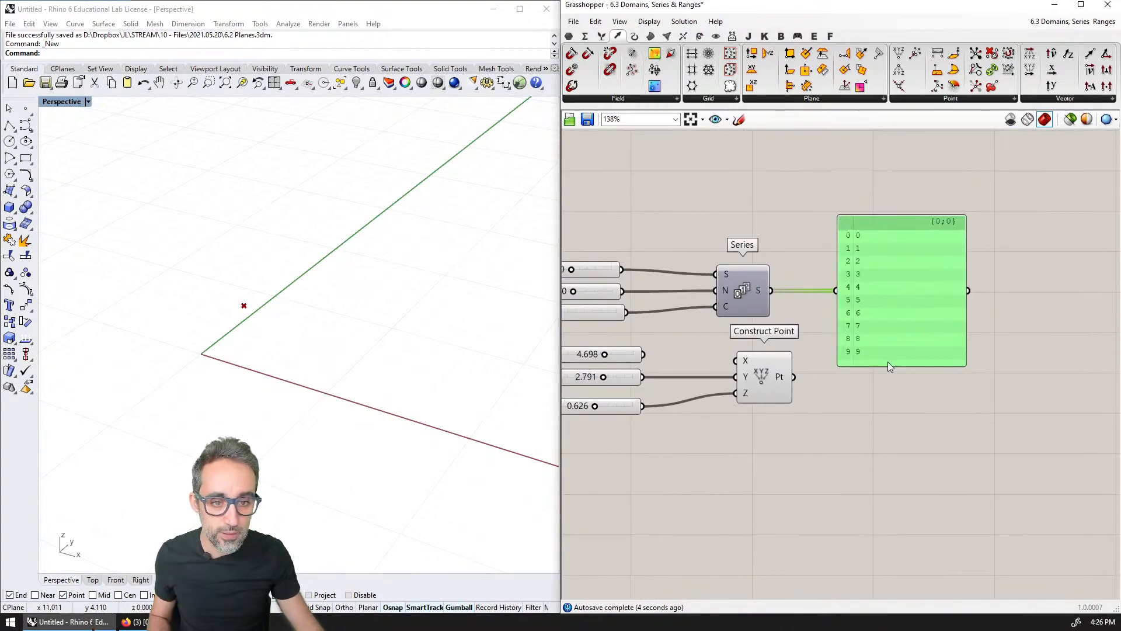
Step: Move Construct Point farther from its sliders and raise the Series panel so that the two no longer overlap
{"action": "left_click_drag", "start_coordinate": [828, 342], "coordinate": [957, 348]}
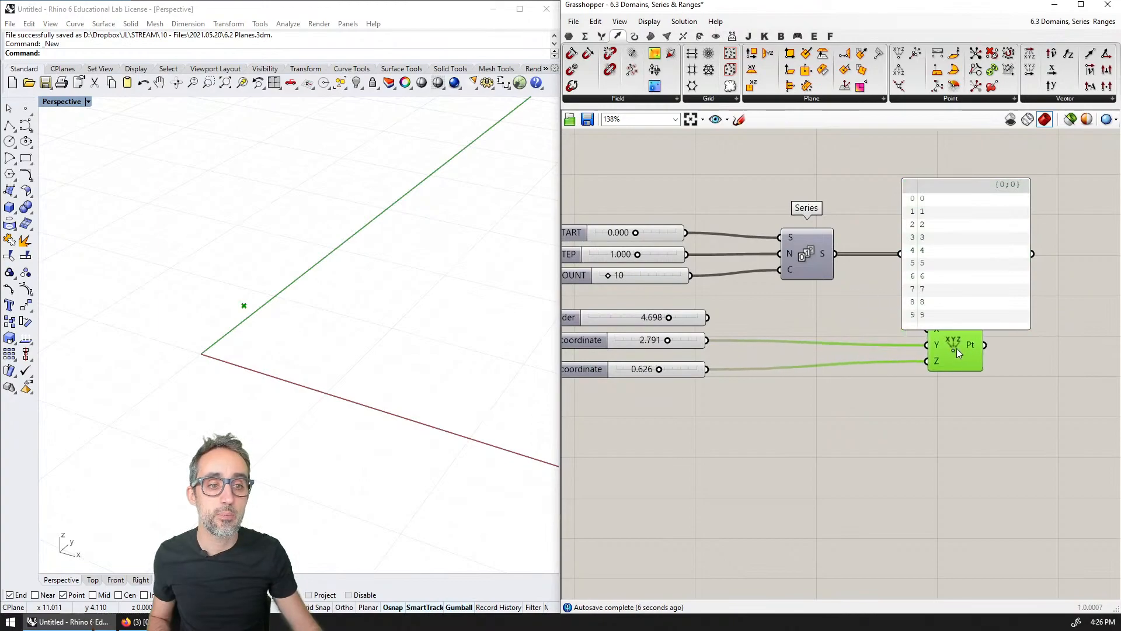
{"action": "left_click_drag", "start_coordinate": [941, 272], "coordinate": [939, 234]}
{"action": "right_click_drag", "start_coordinate": [882, 270], "coordinate": [957, 275]}
{"action": "right_click_drag", "start_coordinate": [990, 333], "coordinate": [955, 332]}
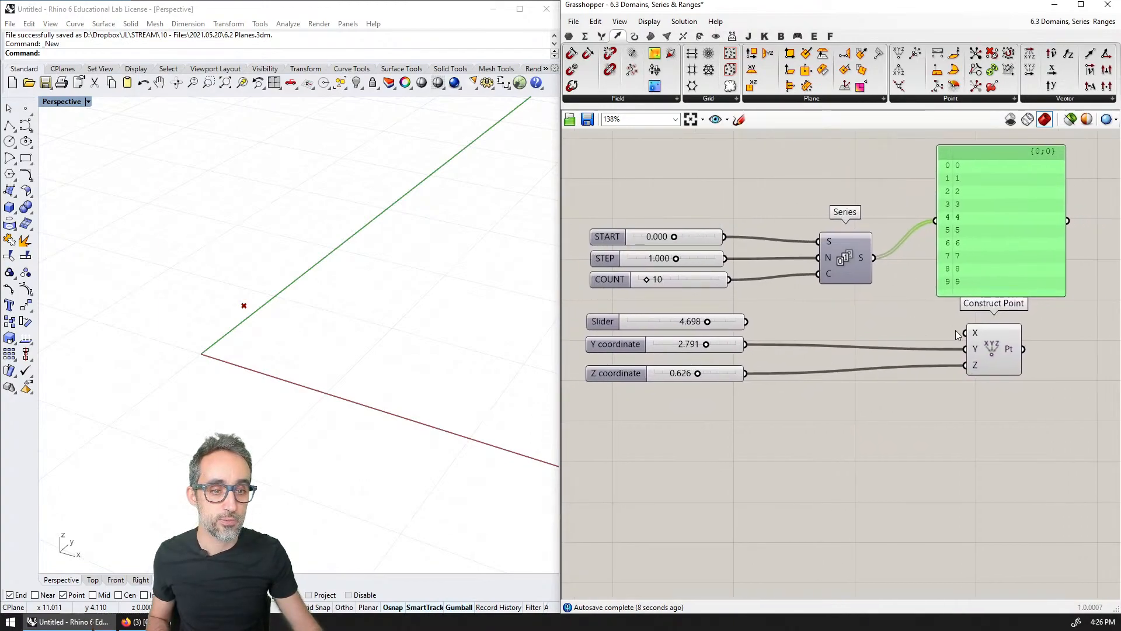
Step: Delete the disconnected 4.698 slider and connect the Series output to Construct Point's X input
{"action": "left_click", "coordinate": [677, 319]}
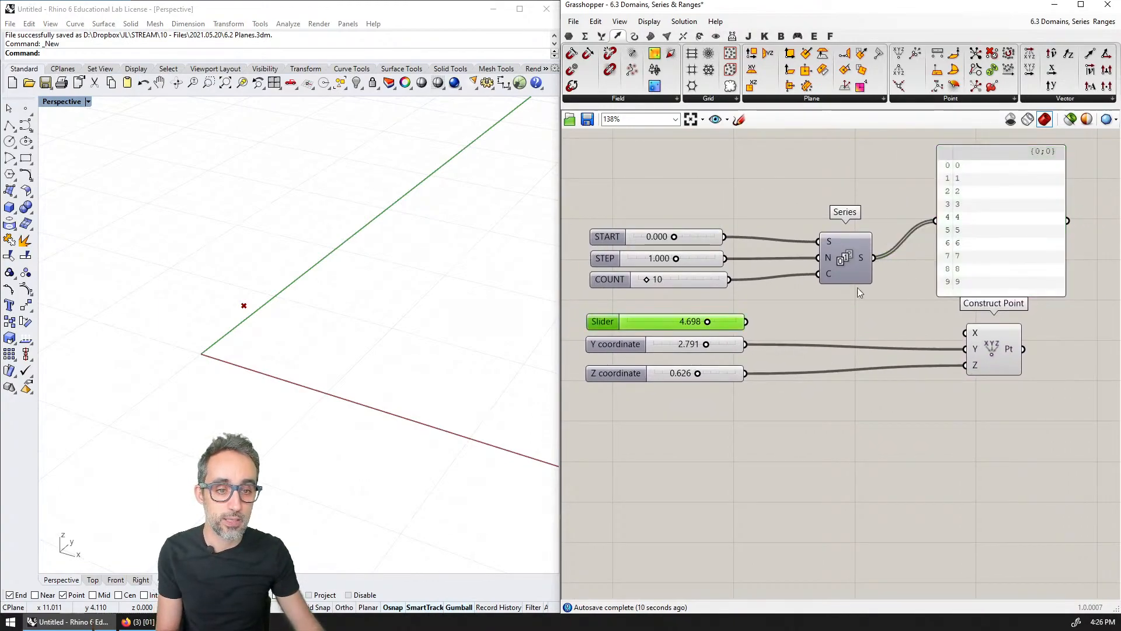
{"action": "key", "text": "Delete"}
{"action": "left_click_drag", "start_coordinate": [876, 258], "coordinate": [964, 334]}
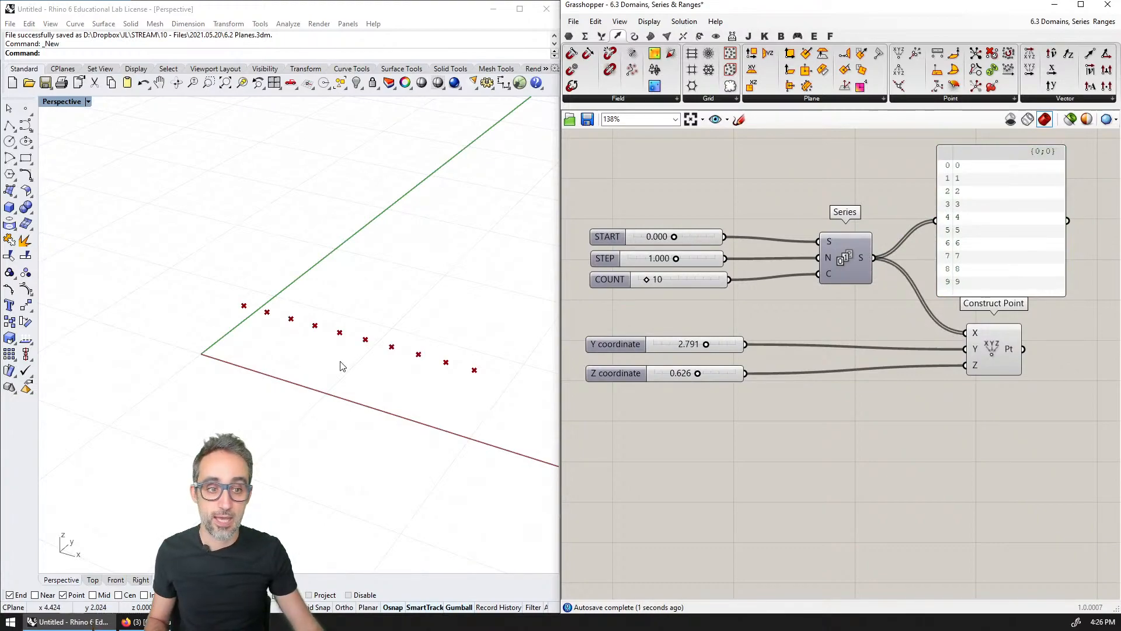
{"action": "right_click_drag", "start_coordinate": [349, 366], "coordinate": [313, 346]}
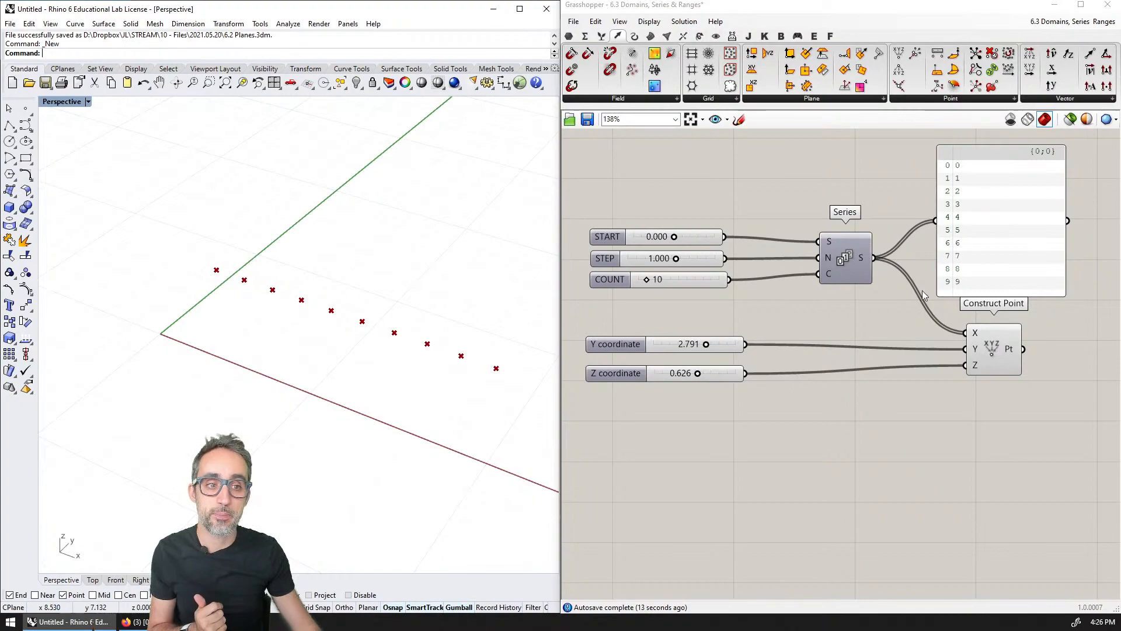
Step: Duplicate the Series panel beside Construct Point and connect the copy to the Pt output to list the points
{"action": "right_click_drag", "start_coordinate": [965, 368], "coordinate": [820, 339]}
{"action": "scroll", "coordinate": [822, 336], "scroll_direction": "down", "scroll_amount": 1}
{"action": "left_click", "coordinate": [860, 232]}
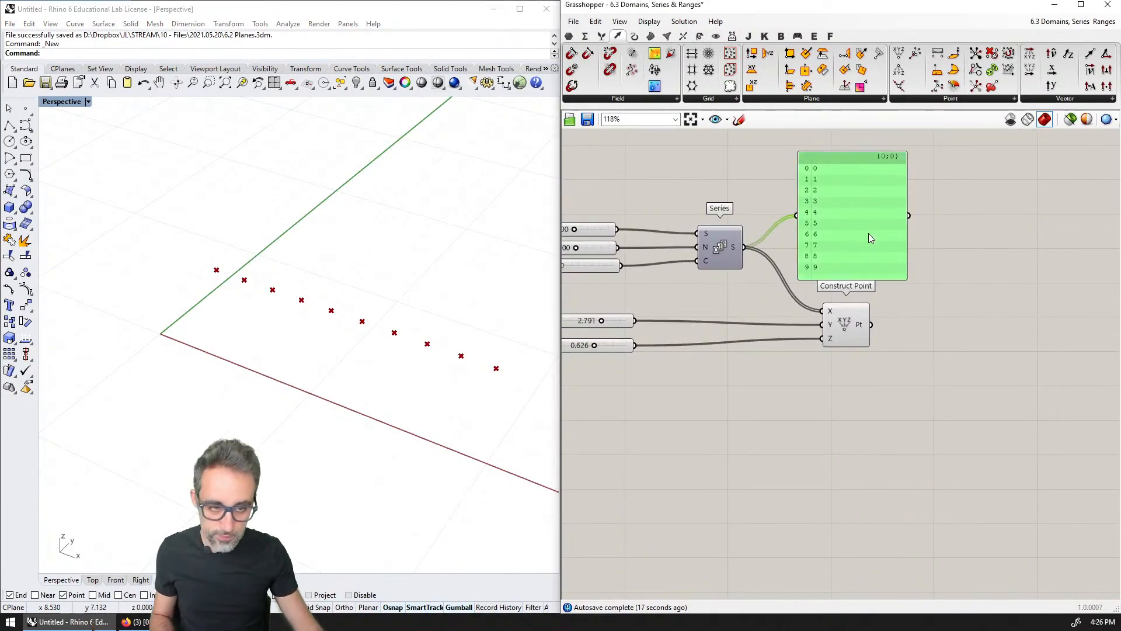
{"action": "left_click_drag", "start_coordinate": [868, 233], "coordinate": [968, 339], "text": "alt"}
{"action": "left_click_drag", "start_coordinate": [897, 327], "coordinate": [903, 324]}
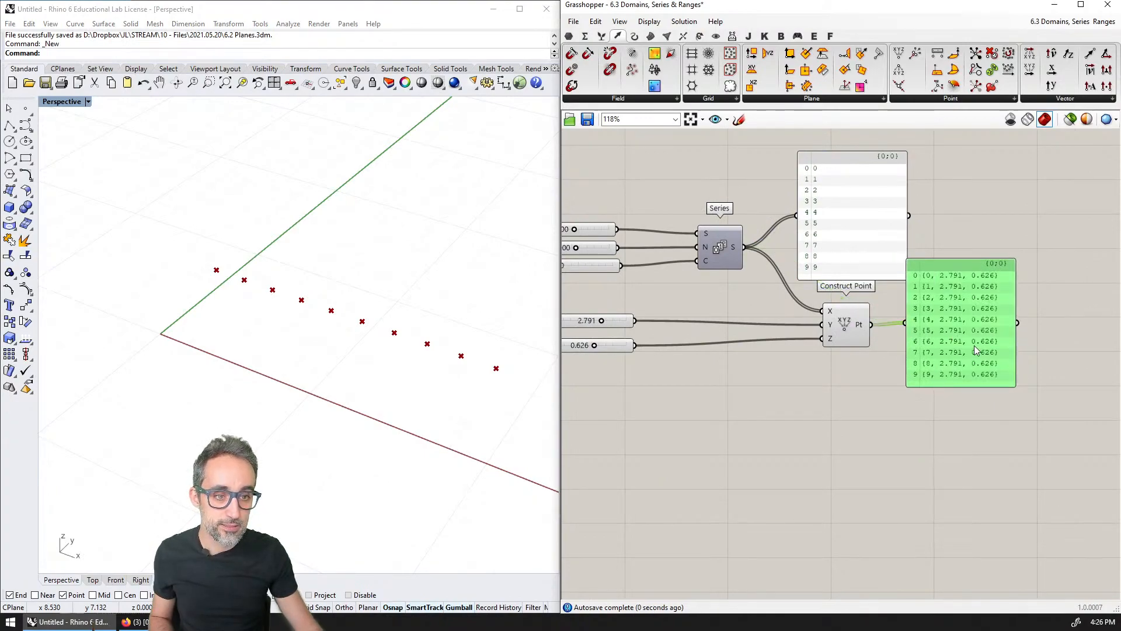
{"action": "scroll", "coordinate": [933, 370], "scroll_direction": "up", "scroll_amount": 2}
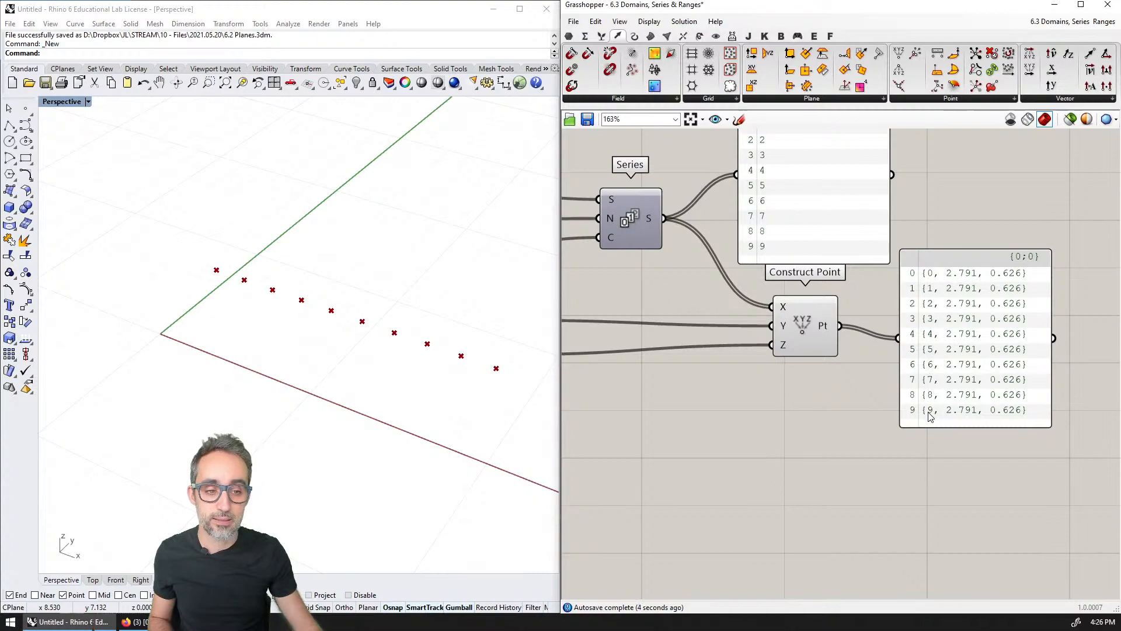
{"action": "scroll", "coordinate": [937, 316], "scroll_direction": "down", "scroll_amount": 1}
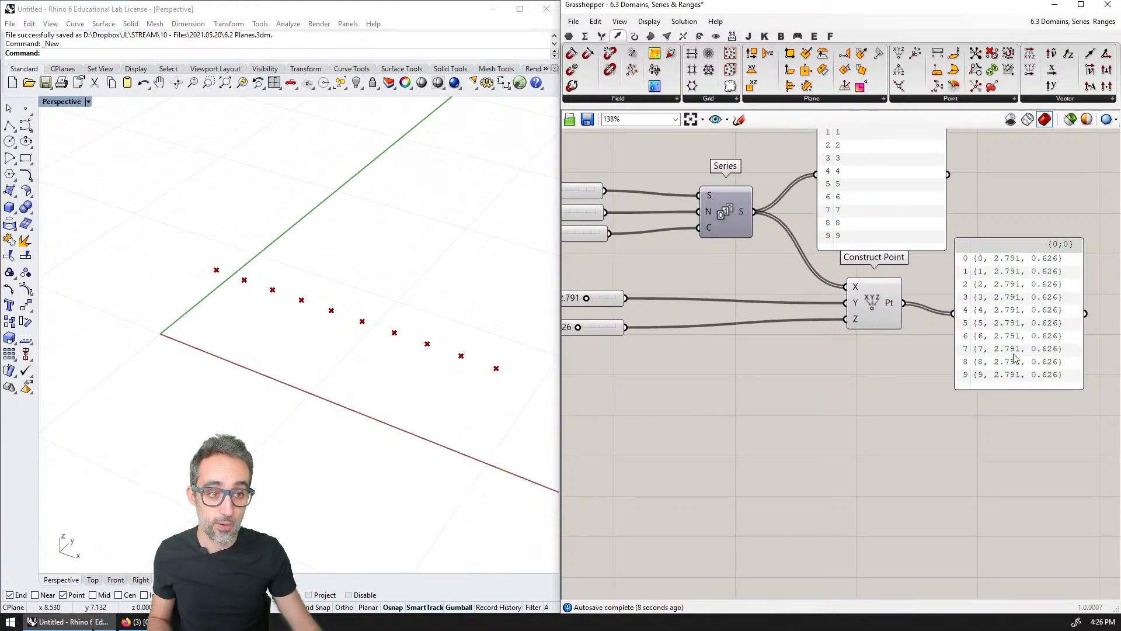
Step: Rewire Construct Point so the 2.791 slider feeds X and the Series output feeds Y
{"action": "right_click_drag", "start_coordinate": [617, 302], "coordinate": [716, 295]}
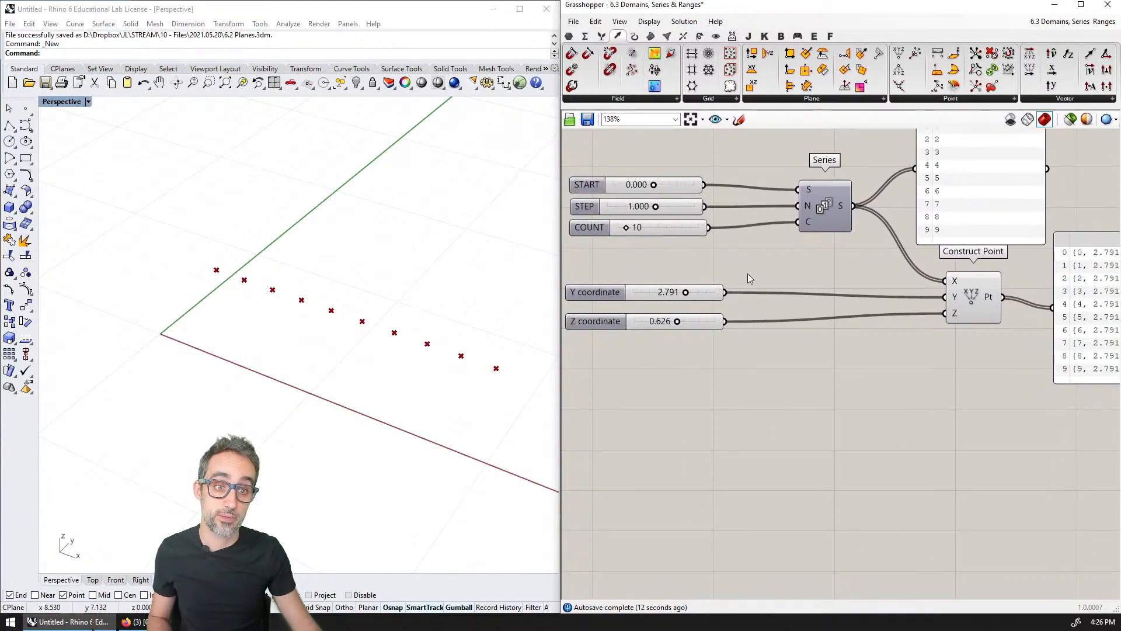
{"action": "right_click_drag", "start_coordinate": [796, 269], "coordinate": [809, 308]}
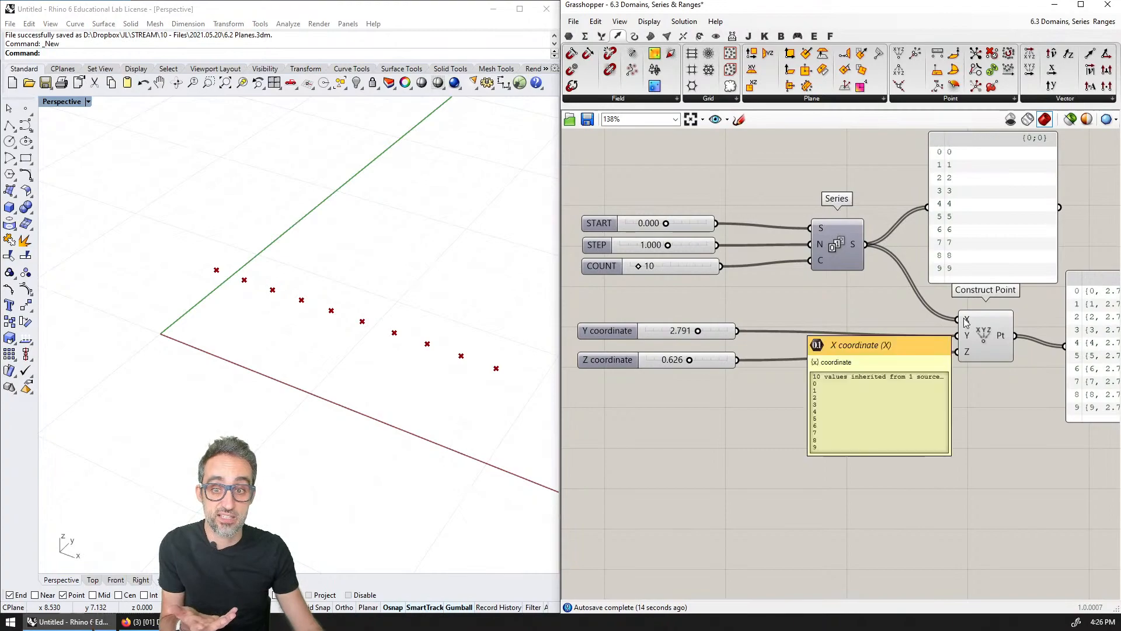
{"action": "left_click_drag", "start_coordinate": [877, 258], "coordinate": [958, 319], "text": "ctrl"}
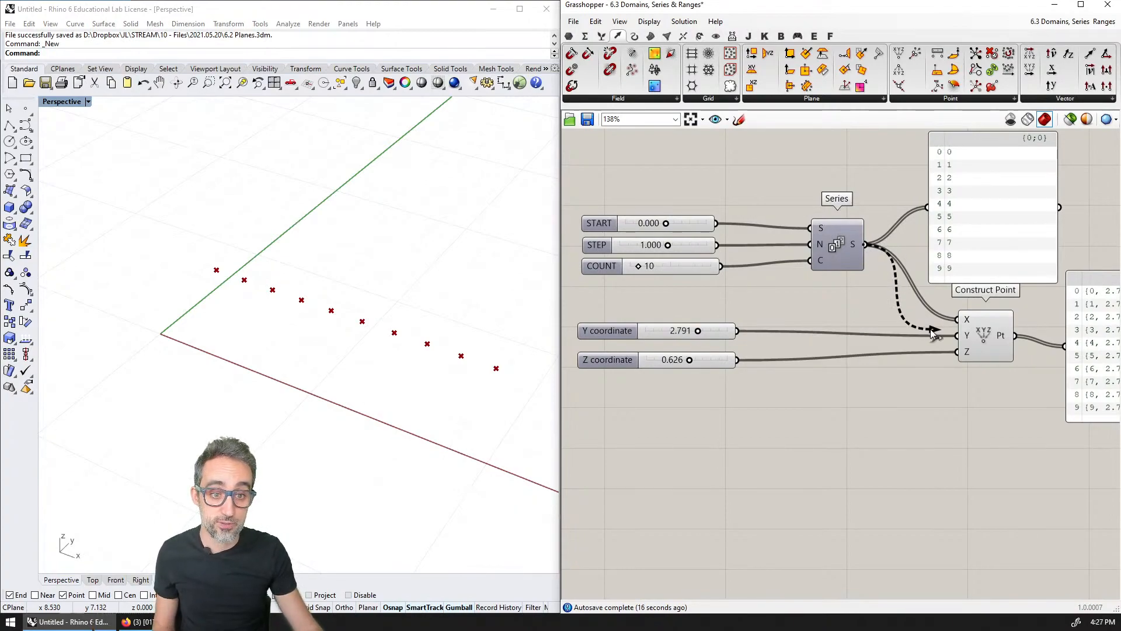
{"action": "left_click_drag", "start_coordinate": [737, 330], "coordinate": [956, 320]}
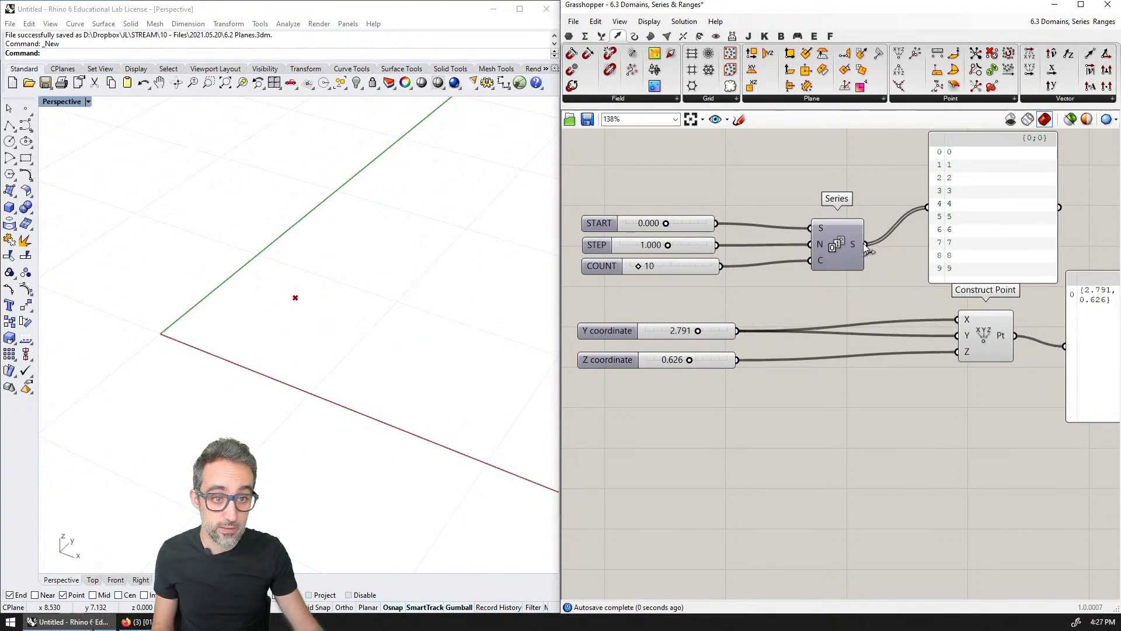
{"action": "left_click_drag", "start_coordinate": [865, 244], "coordinate": [957, 335]}
{"action": "right_click_drag", "start_coordinate": [449, 330], "coordinate": [467, 345]}
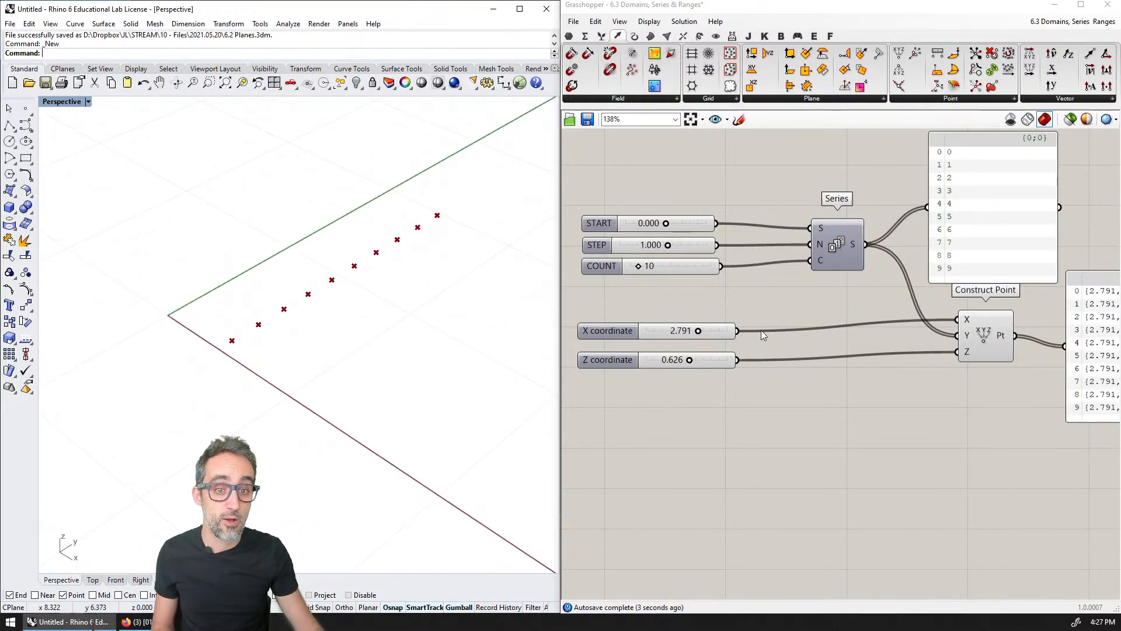
Step: Connect the 0.626 slider to Construct Point's Y input and the Series output to its Z input
{"action": "left_click_drag", "start_coordinate": [738, 330], "coordinate": [957, 335]}
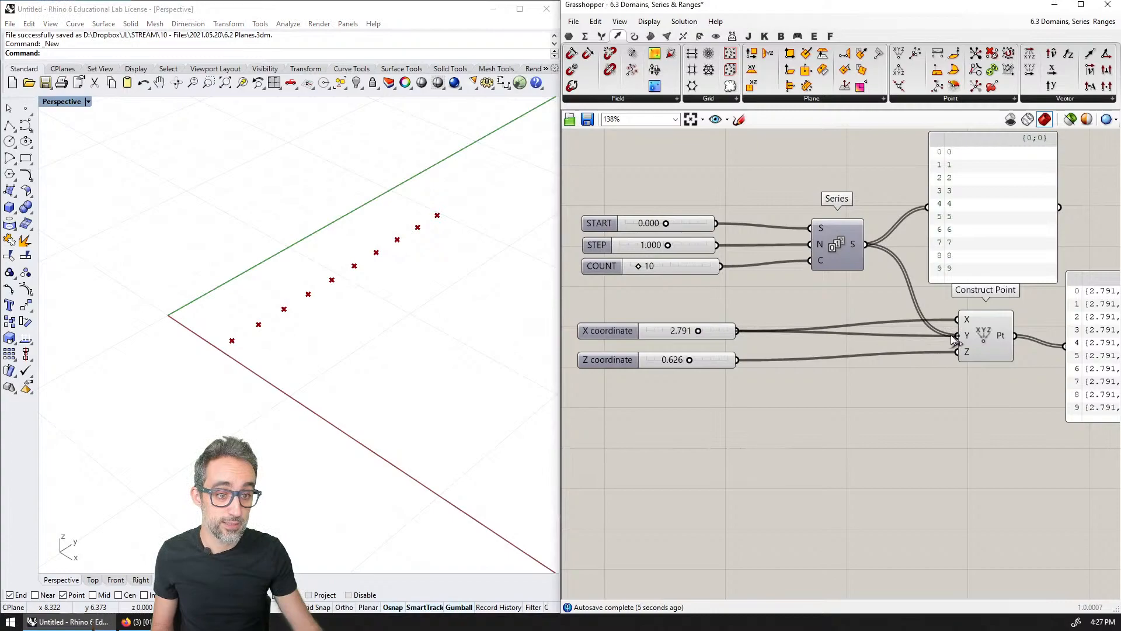
{"action": "left_click_drag", "start_coordinate": [737, 360], "coordinate": [958, 335]}
{"action": "left_click_drag", "start_coordinate": [866, 244], "coordinate": [958, 352]}
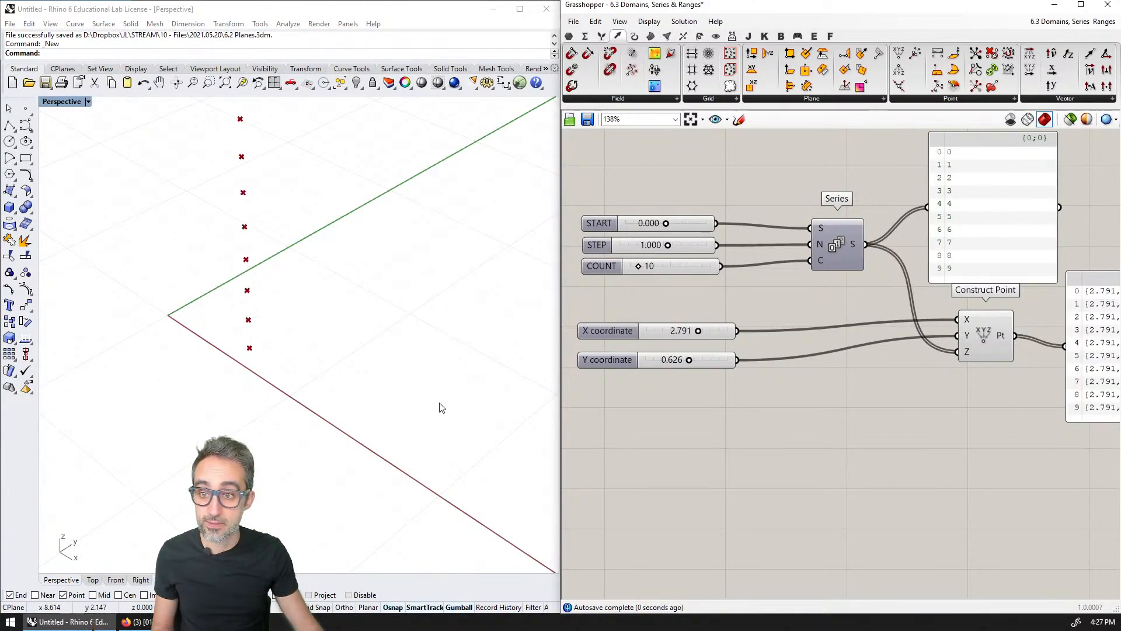
{"action": "right_click_drag", "start_coordinate": [438, 406], "coordinate": [369, 375]}
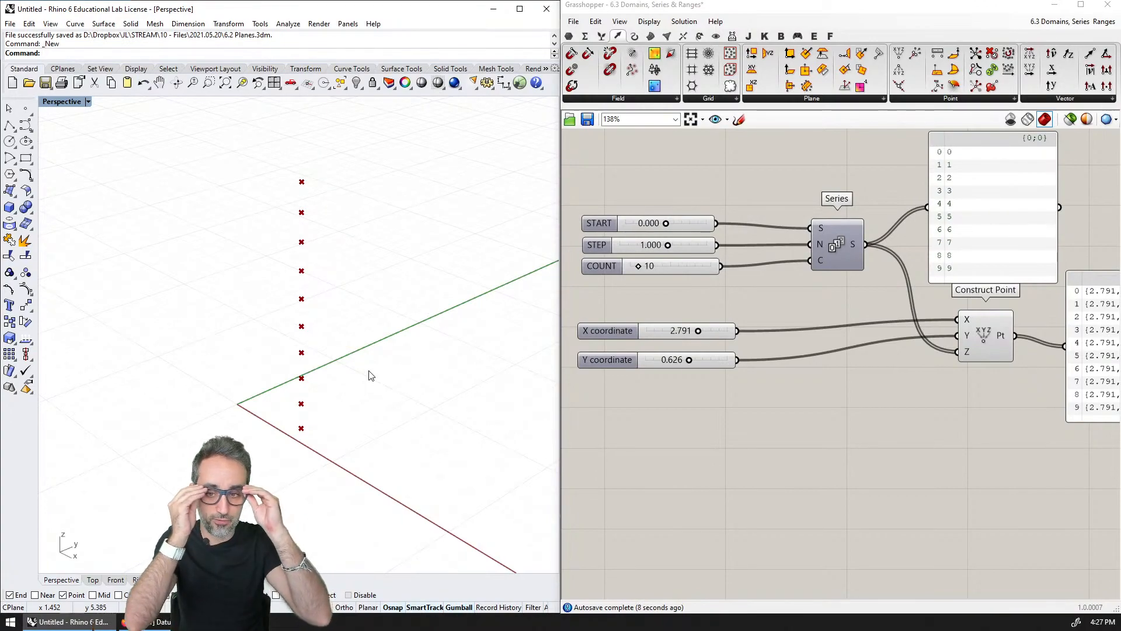
{"action": "scroll", "coordinate": [643, 257], "scroll_direction": "down", "scroll_amount": 3}
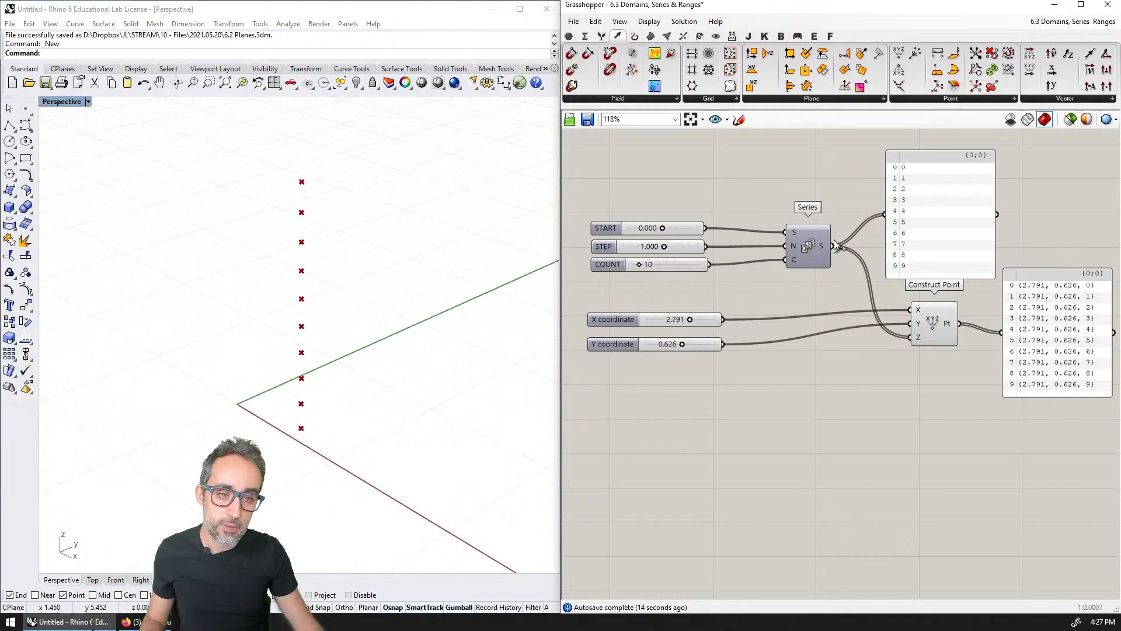
Step: Connect the Series output to Construct Point's X input, the 2.791 slider to Y and the 0.626 slider to Z
{"action": "left_click_drag", "start_coordinate": [835, 245], "coordinate": [911, 310]}
{"action": "left_click_drag", "start_coordinate": [757, 324], "coordinate": [910, 323]}
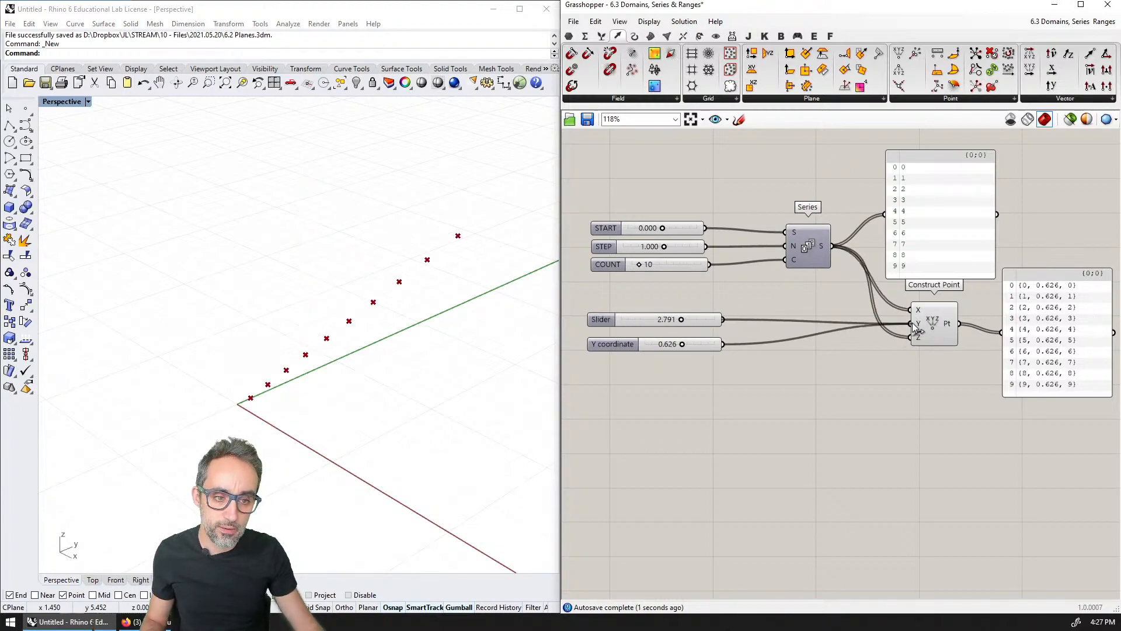
{"action": "left_click_drag", "start_coordinate": [722, 343], "coordinate": [909, 337]}
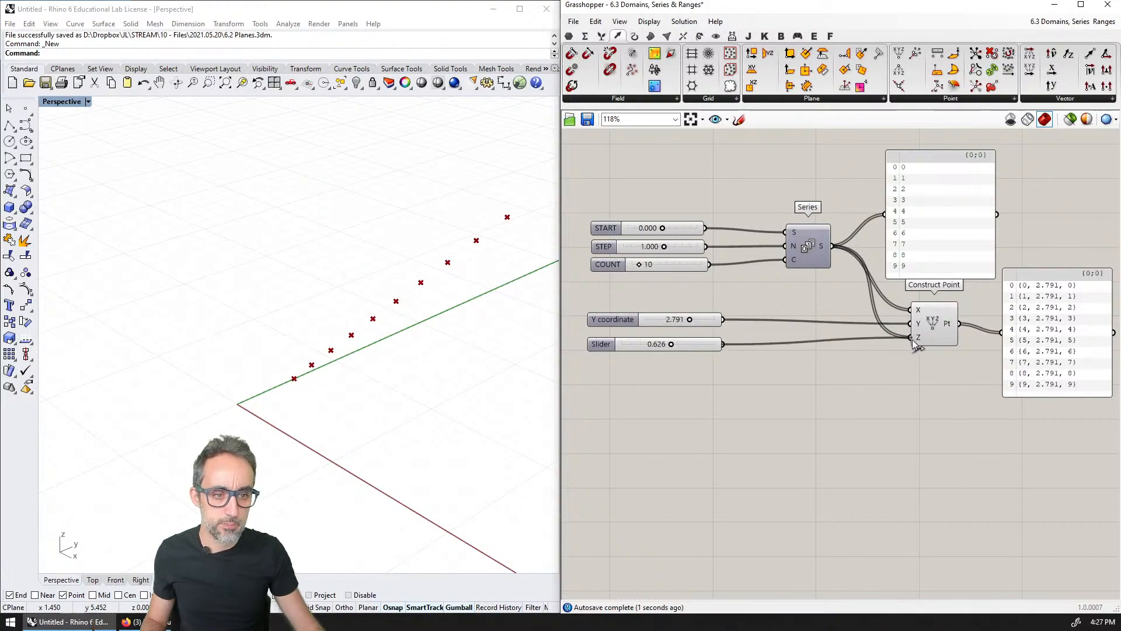
{"action": "right_click_drag", "start_coordinate": [417, 420], "coordinate": [443, 409]}
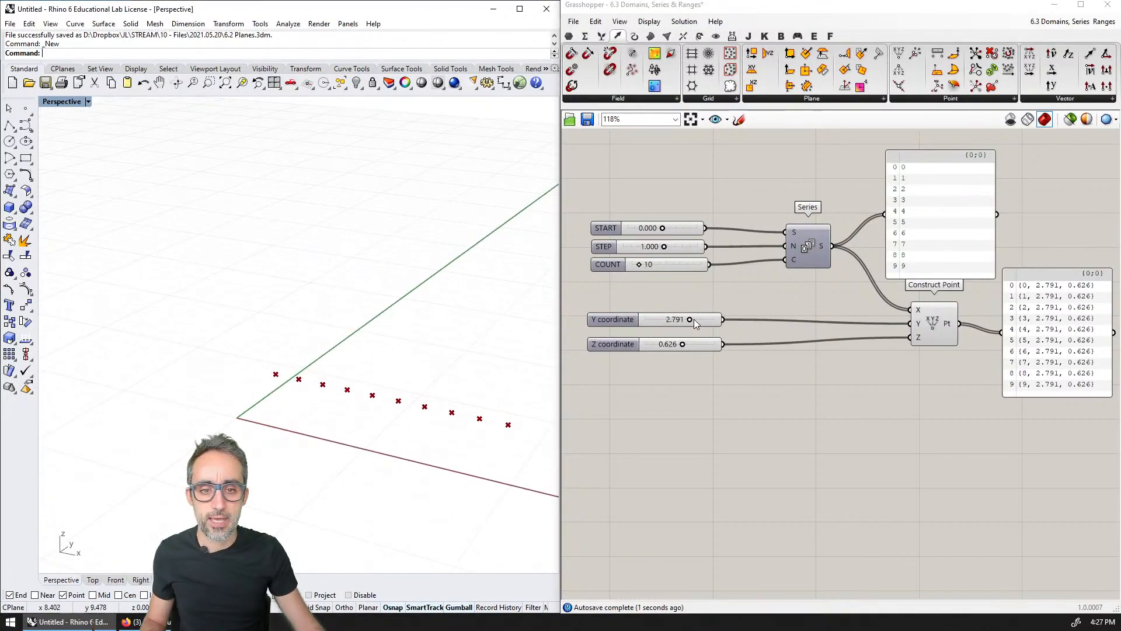
Step: Set the Y coordinate slider to -0.575 and the Z coordinate slider to 2.156 to shift the row of points
{"action": "mouse_move", "coordinate": [690, 319]}
{"action": "left_mouse_down"}
{"action": "mouse_move", "coordinate": [686, 345]}
{"action": "mouse_move", "coordinate": [676, 321]}
{"action": "left_mouse_up"}
{"action": "scroll", "coordinate": [304, 359], "scroll_direction": "up", "scroll_amount": 4}
{"action": "right_click_drag", "start_coordinate": [270, 386], "coordinate": [389, 334], "text": "shift"}
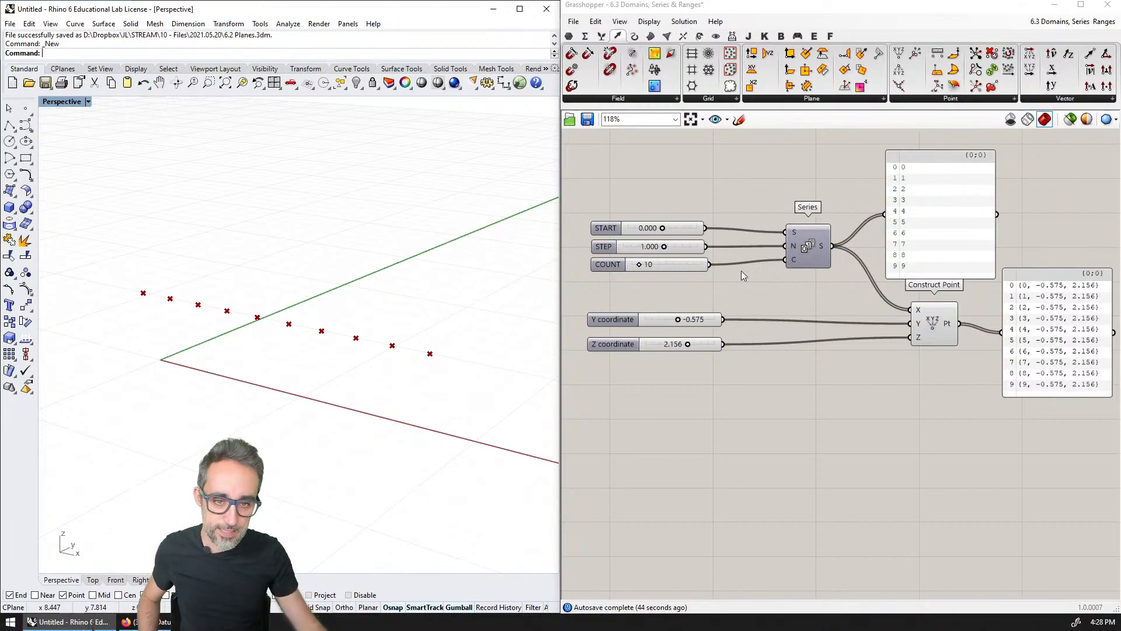
{"action": "scroll", "coordinate": [790, 314], "scroll_direction": "up", "scroll_amount": 2}
{"action": "scroll", "coordinate": [790, 314], "scroll_direction": "down", "scroll_amount": 1}
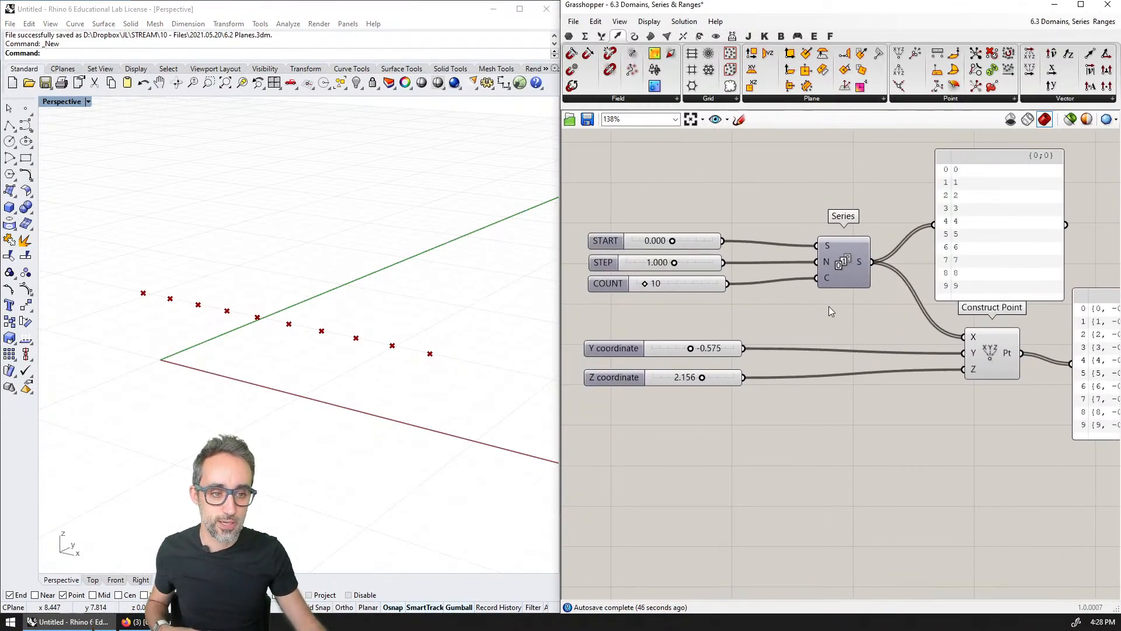
{"action": "scroll", "coordinate": [828, 306], "scroll_direction": "down", "scroll_amount": 1}
{"action": "left_click_drag", "start_coordinate": [857, 290], "coordinate": [698, 209]}
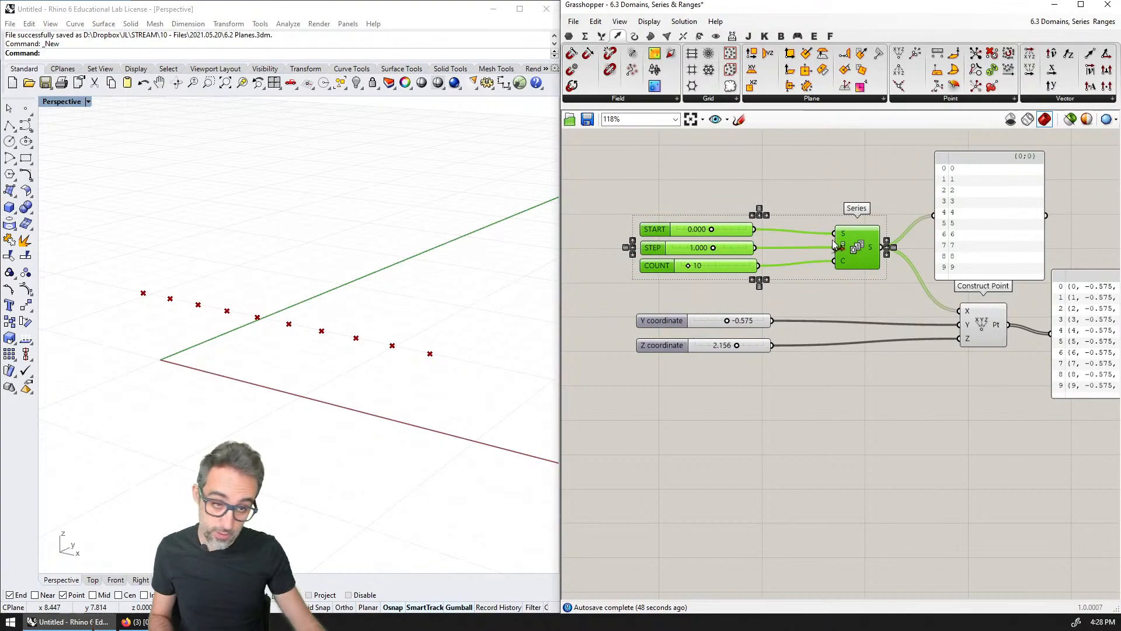
{"action": "left_click_drag", "start_coordinate": [850, 251], "coordinate": [852, 445], "text": "alt"}
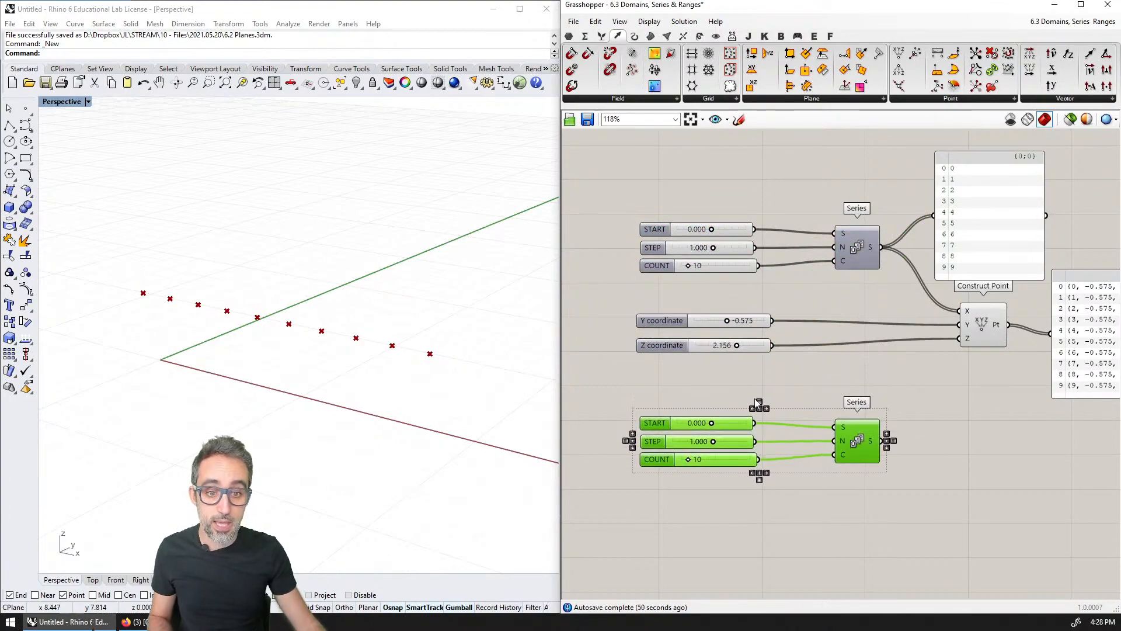
{"action": "left_click_drag", "start_coordinate": [759, 403], "coordinate": [758, 403]}
{"action": "left_click", "coordinate": [711, 381]}
{"action": "scroll", "coordinate": [734, 338], "scroll_direction": "up", "scroll_amount": 2}
{"action": "scroll", "coordinate": [730, 362], "scroll_direction": "down", "scroll_amount": 3}
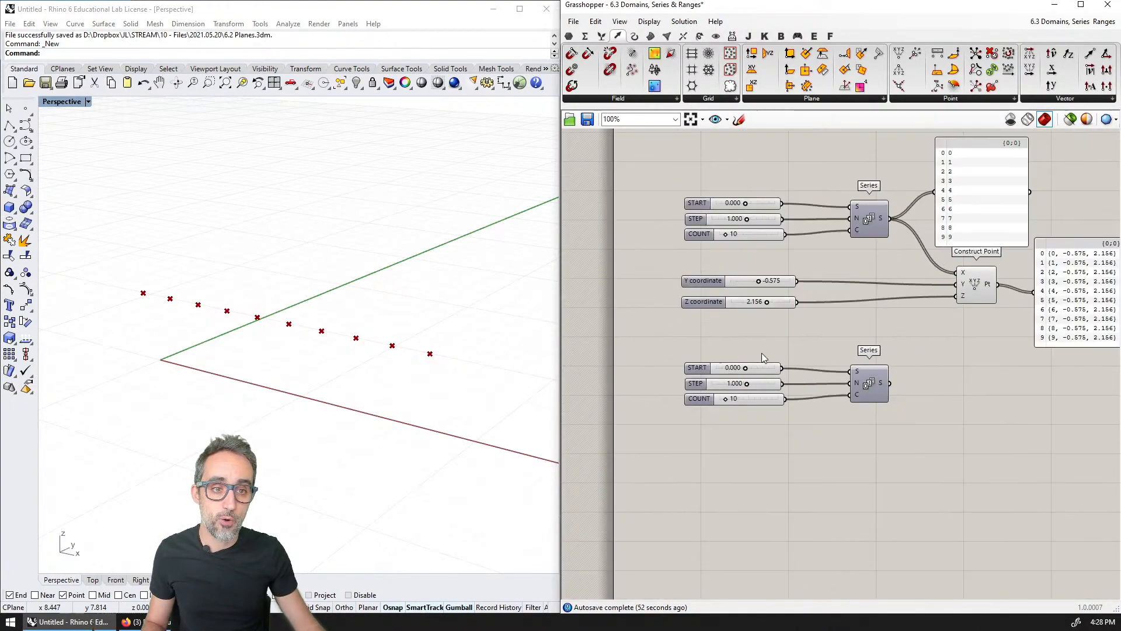
{"action": "left_click_drag", "start_coordinate": [870, 341], "coordinate": [742, 414]}
{"action": "key", "text": "Delete"}
Step: Copy the Construct Domain and Range group with its sliders below Construct Point and delete the copied domain panel
{"action": "right_click_drag", "start_coordinate": [811, 331], "coordinate": [803, 419]}
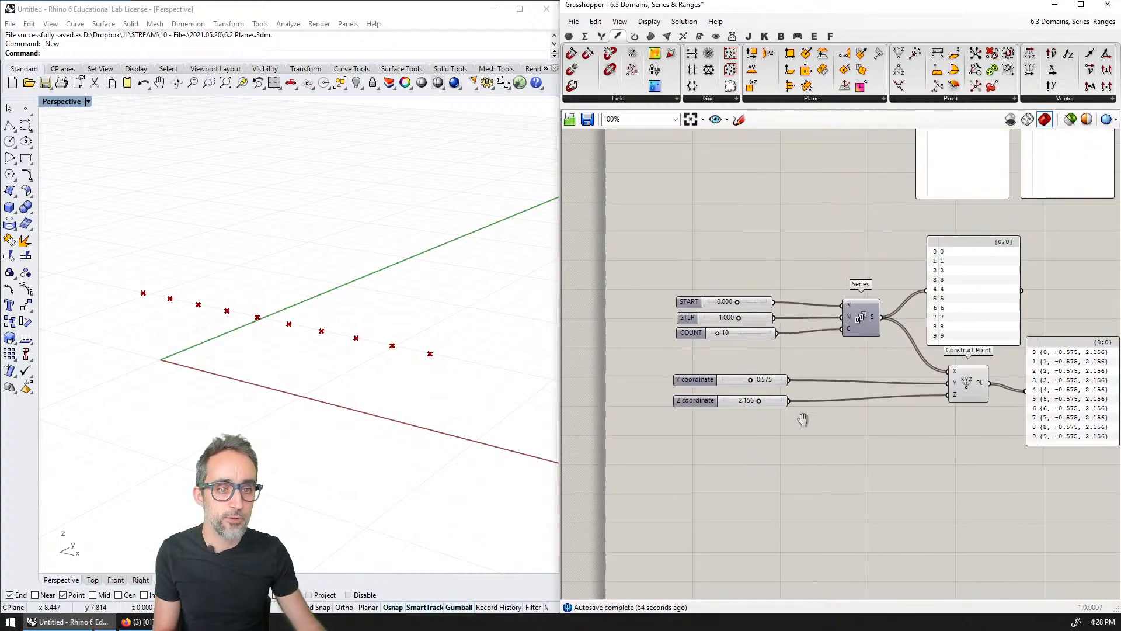
{"action": "right_click_drag", "start_coordinate": [826, 131], "coordinate": [826, 471]}
{"action": "left_click_drag", "start_coordinate": [978, 265], "coordinate": [702, 184]}
{"action": "key", "text": "ctrl+c"}
{"action": "key", "text": "ctrl+v"}
{"action": "right_click_drag", "start_coordinate": [856, 272], "coordinate": [850, 188]}
{"action": "scroll", "coordinate": [849, 188], "scroll_direction": "down", "scroll_amount": 1}
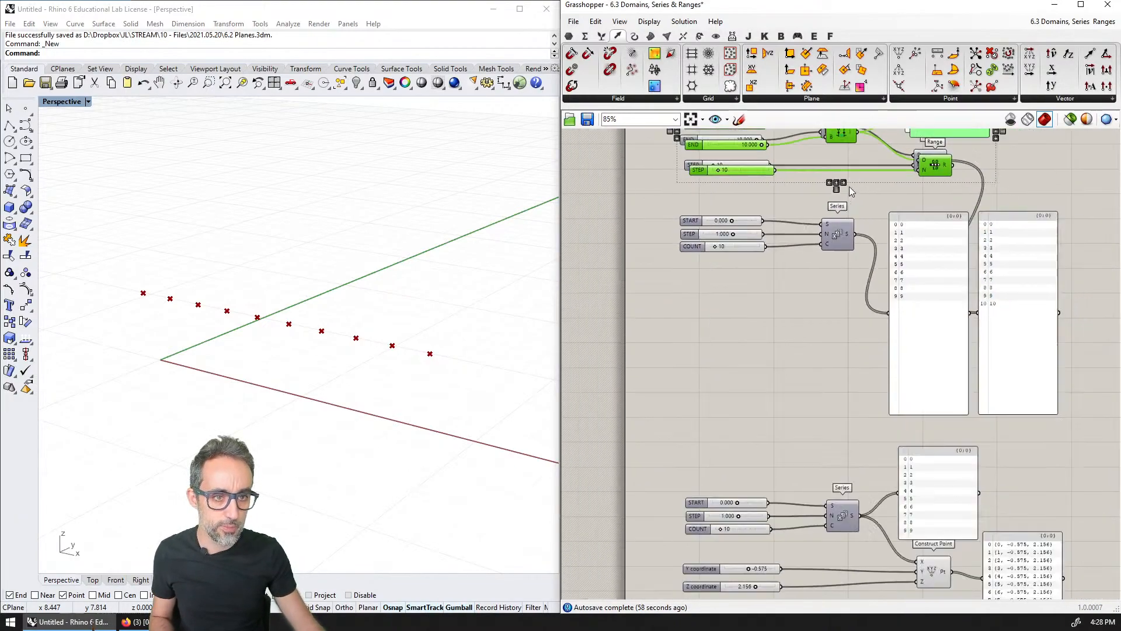
{"action": "left_click_drag", "start_coordinate": [934, 166], "coordinate": [918, 496]}
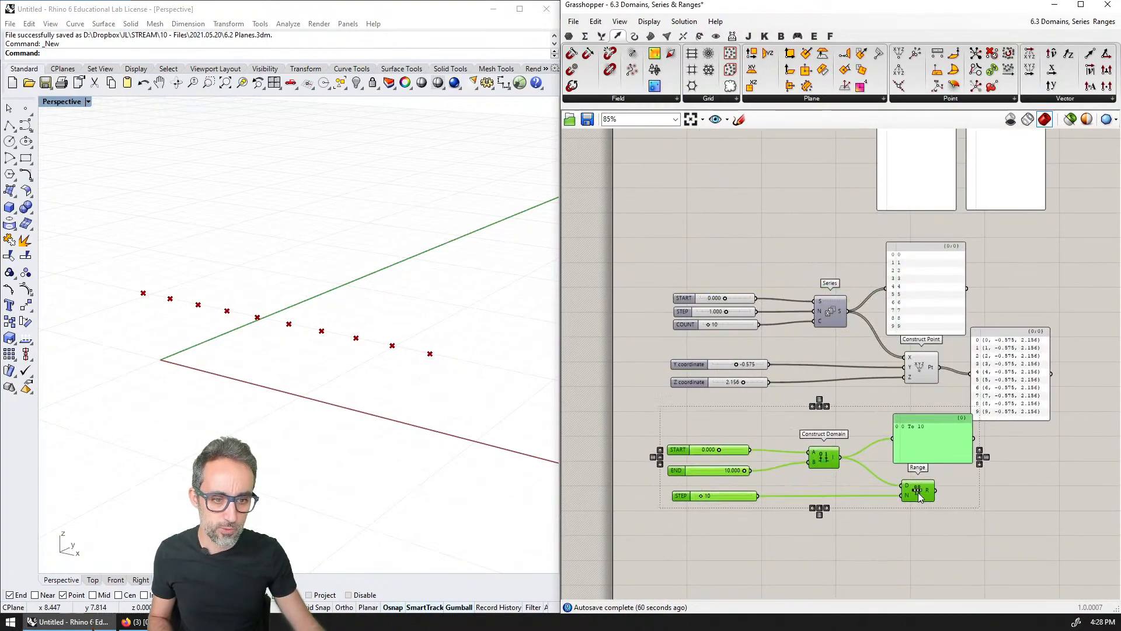
{"action": "left_click", "coordinate": [934, 423]}
{"action": "key", "text": "Delete"}
{"action": "scroll", "coordinate": [780, 413], "scroll_direction": "up", "scroll_amount": 3}
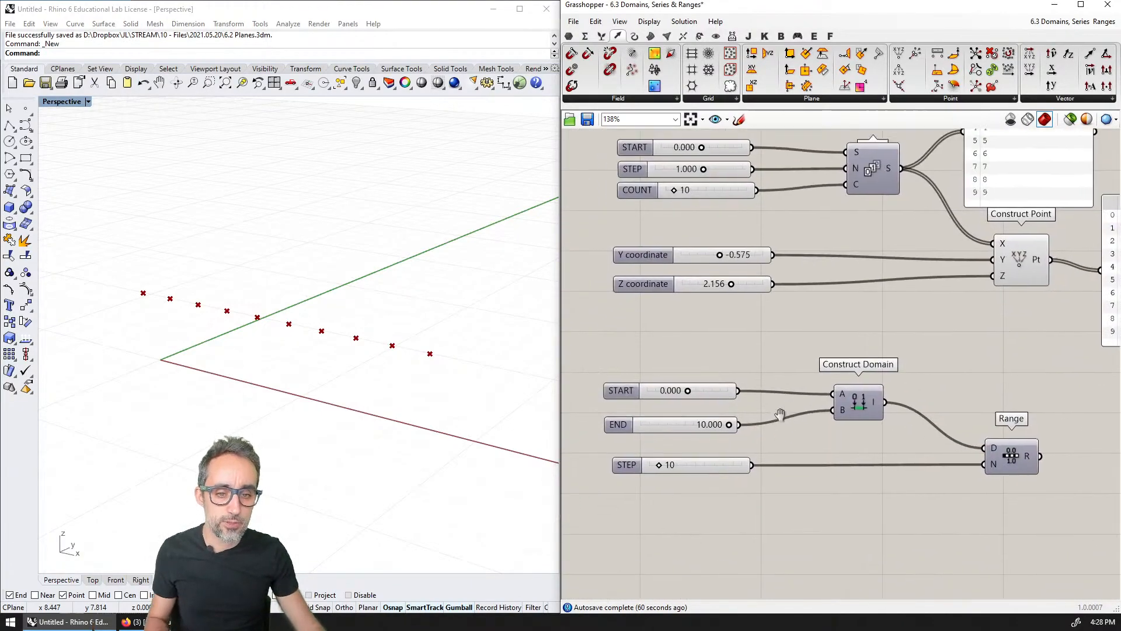
Step: Set the maximum of the copied END slider to 720
{"action": "right_click_drag", "start_coordinate": [780, 414], "coordinate": [741, 334]}
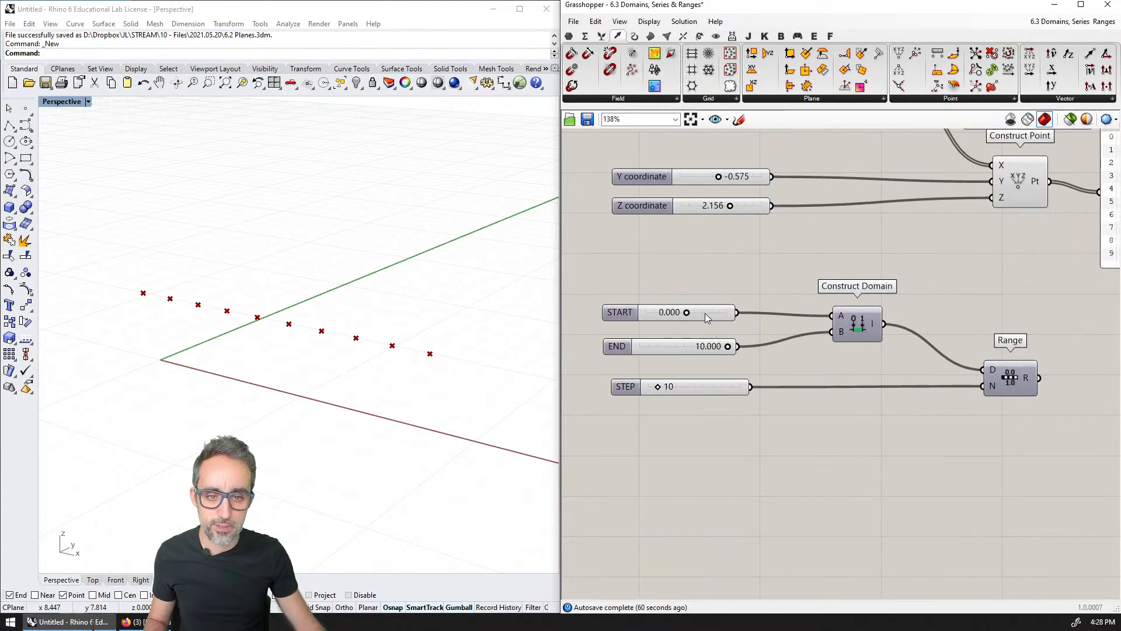
{"action": "right_click", "coordinate": [675, 343]}
{"action": "left_click", "coordinate": [721, 395]}
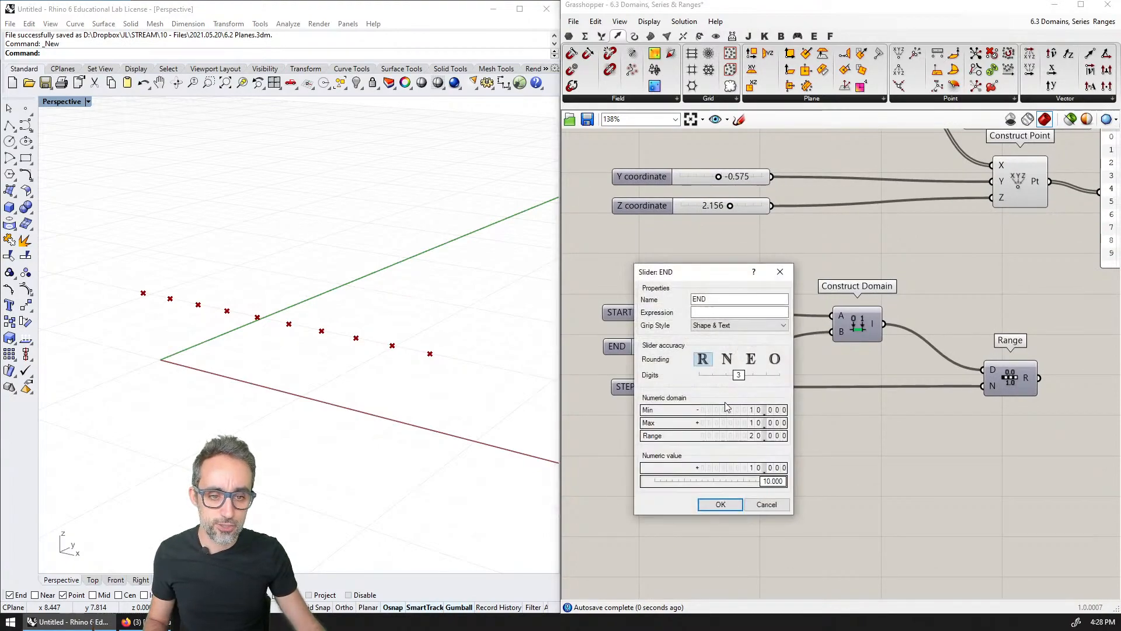
{"action": "double_click", "coordinate": [748, 422]}
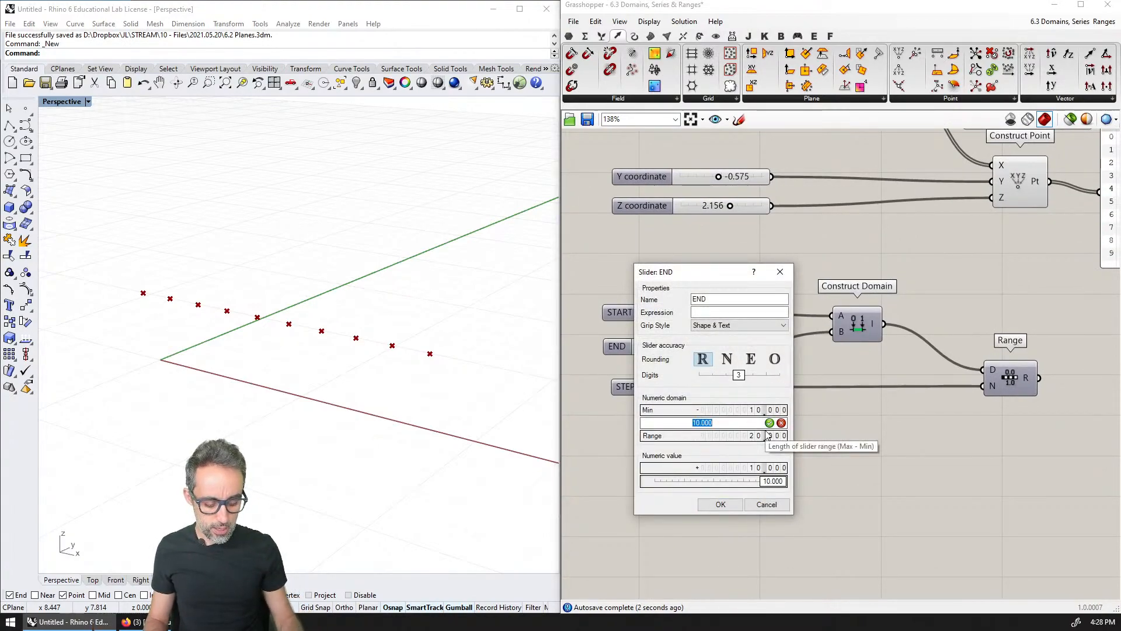
{"action": "type", "text": "720"}
{"action": "key", "text": "Return"}
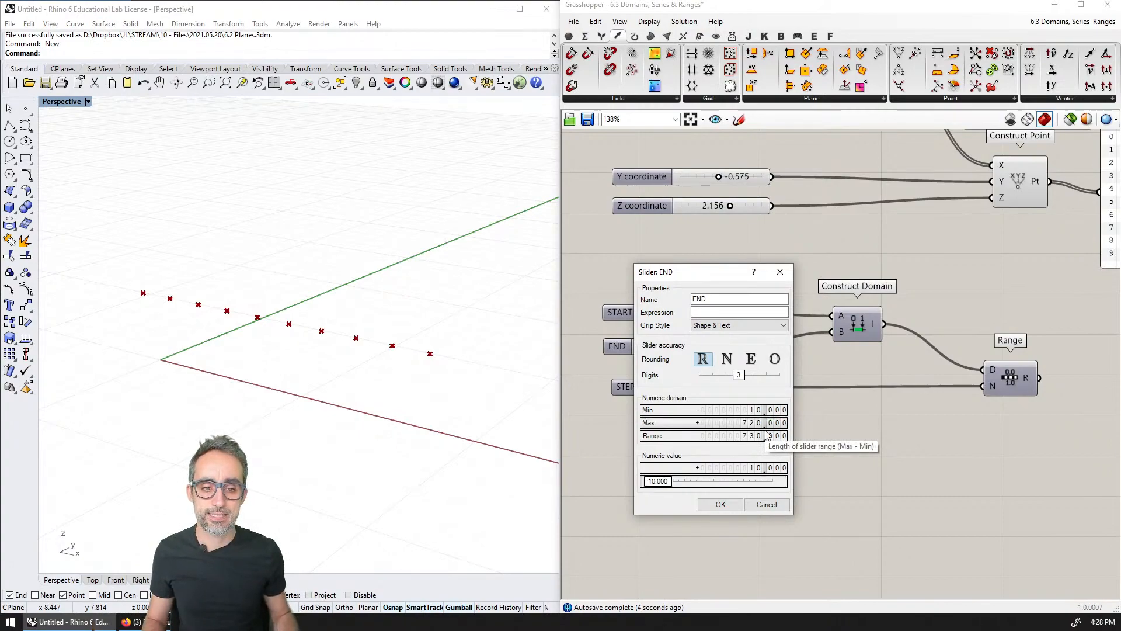
{"action": "left_click", "coordinate": [727, 505]}
Step: Set the value of the copied END slider to 720
{"action": "scroll", "coordinate": [707, 443], "scroll_direction": "up", "scroll_amount": 2}
{"action": "double_click", "coordinate": [692, 327]}
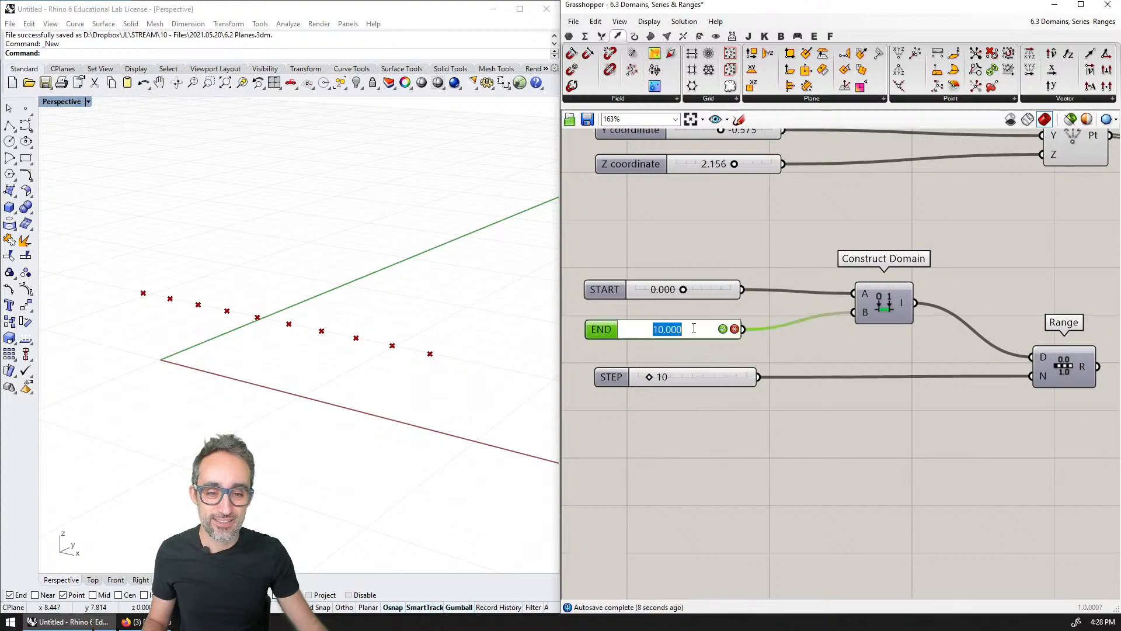
{"action": "type", "text": "720"}
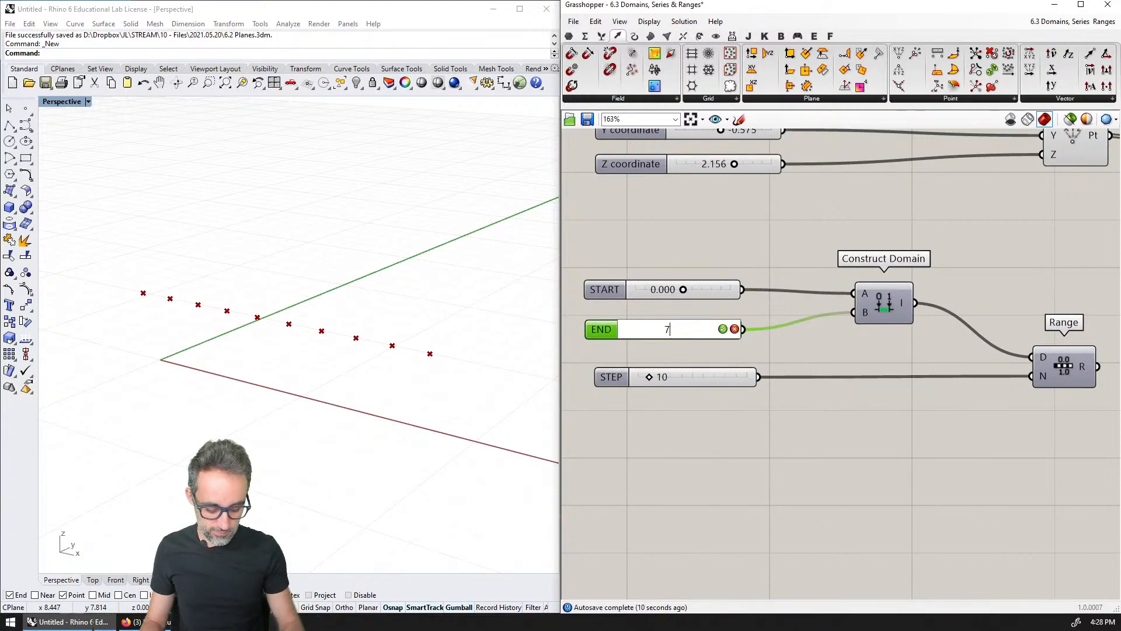
{"action": "key", "text": "Return"}
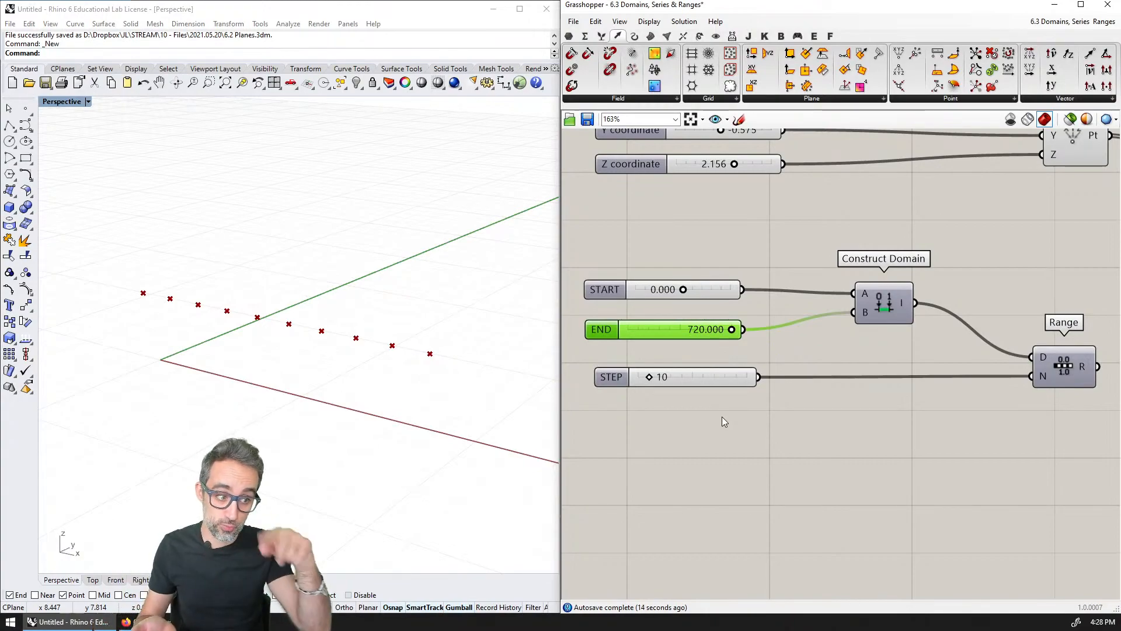
Step: Add a Subtraction component below the copied Construct Domain and connect the Series COUNT slider to its A input
{"action": "right_click_drag", "start_coordinate": [651, 379], "coordinate": [656, 419]}
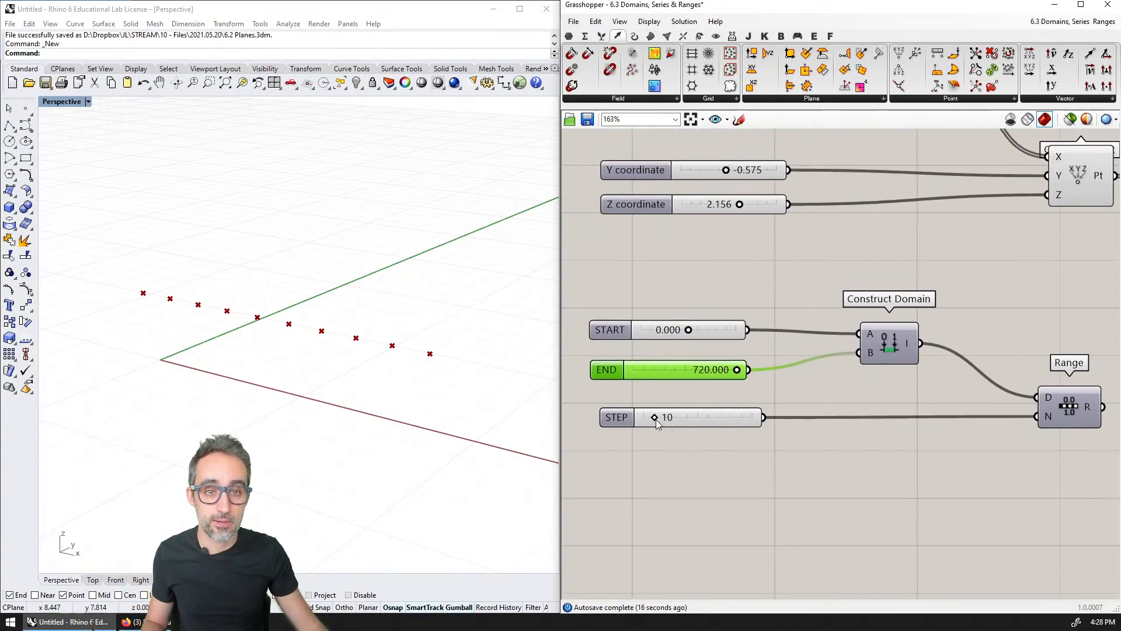
{"action": "scroll", "coordinate": [656, 420], "scroll_direction": "down", "scroll_amount": 2}
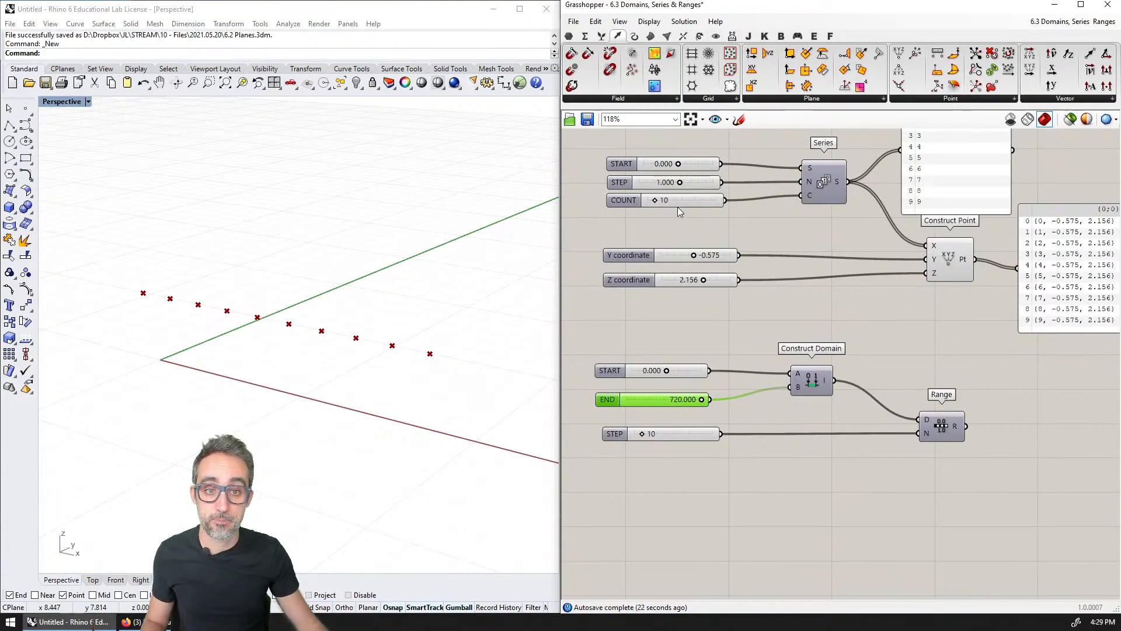
{"action": "double_click", "coordinate": [769, 234]}
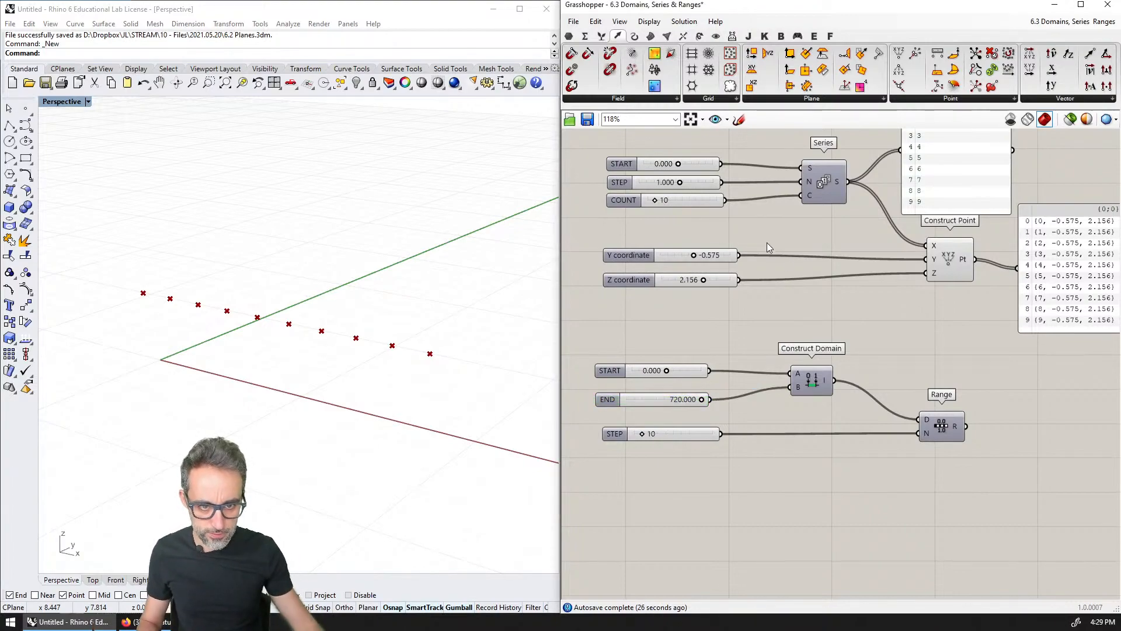
{"action": "double_click", "coordinate": [766, 291]}
{"action": "type", "text": "minu"}
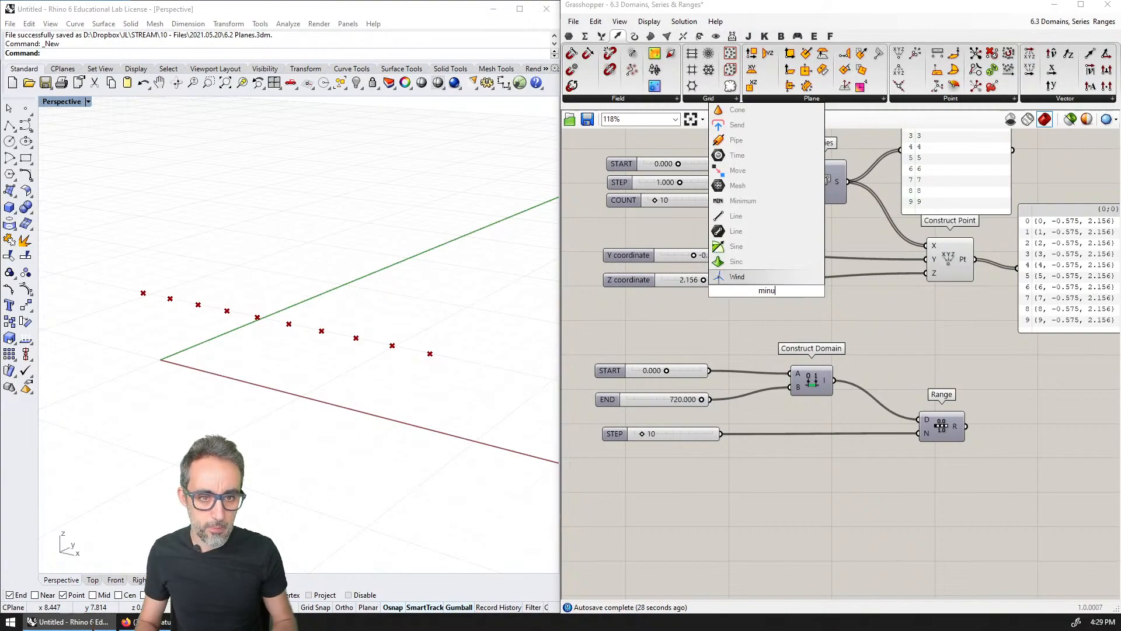
{"action": "key", "text": "BackSpace"}
{"action": "key", "text": "BackSpace"}
{"action": "type", "text": "subtr"}
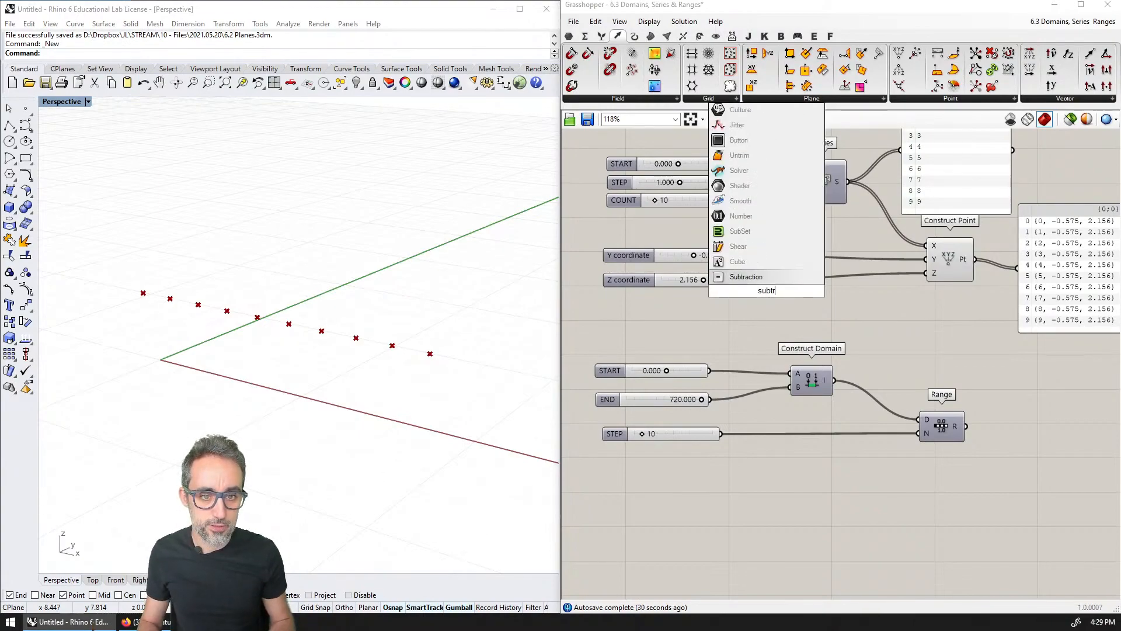
{"action": "key", "text": "Return"}
{"action": "left_click_drag", "start_coordinate": [737, 222], "coordinate": [810, 455]}
Step: Connect a new panel containing -1 to Subtraction's B input and remove the copied STEP slider
{"action": "left_click", "coordinate": [737, 482]}
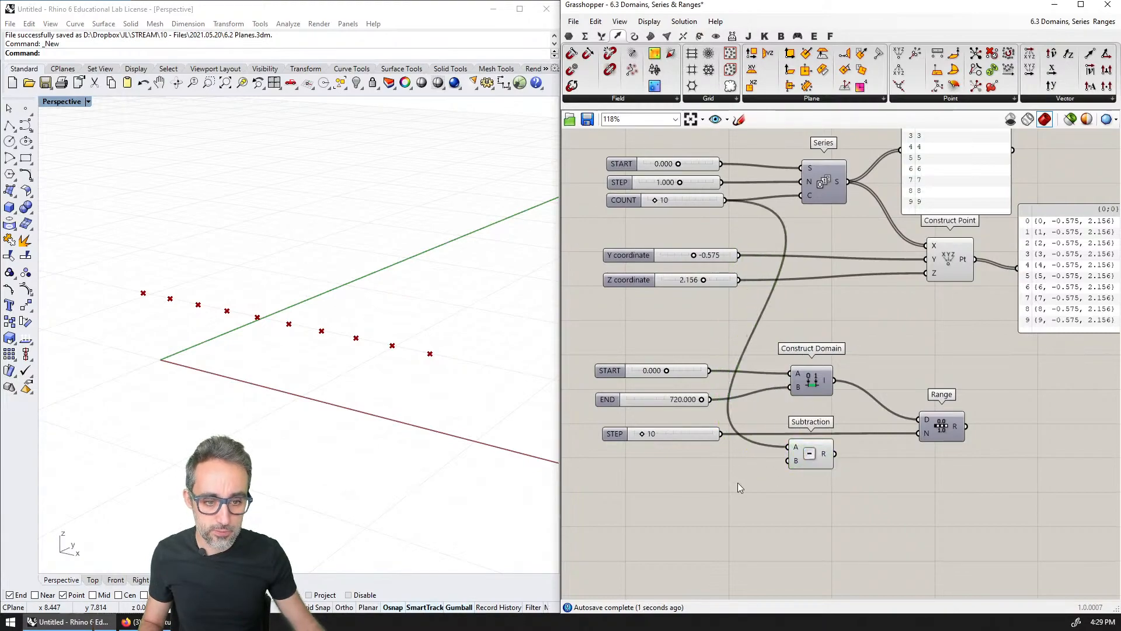
{"action": "type", "text": "//"}
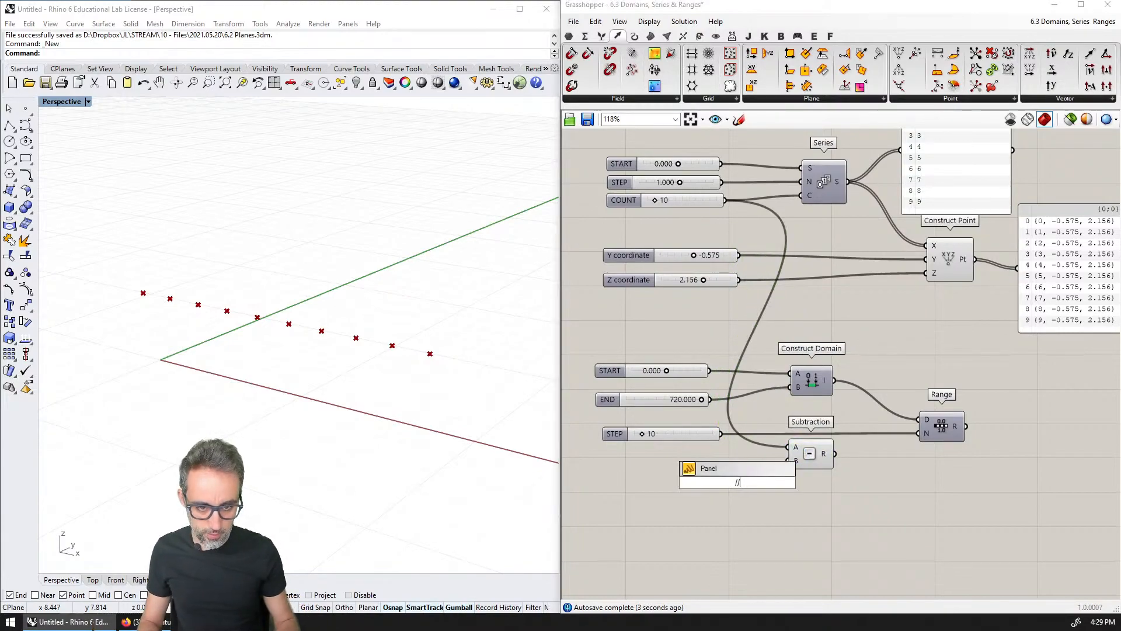
{"action": "type", "text": "-1"}
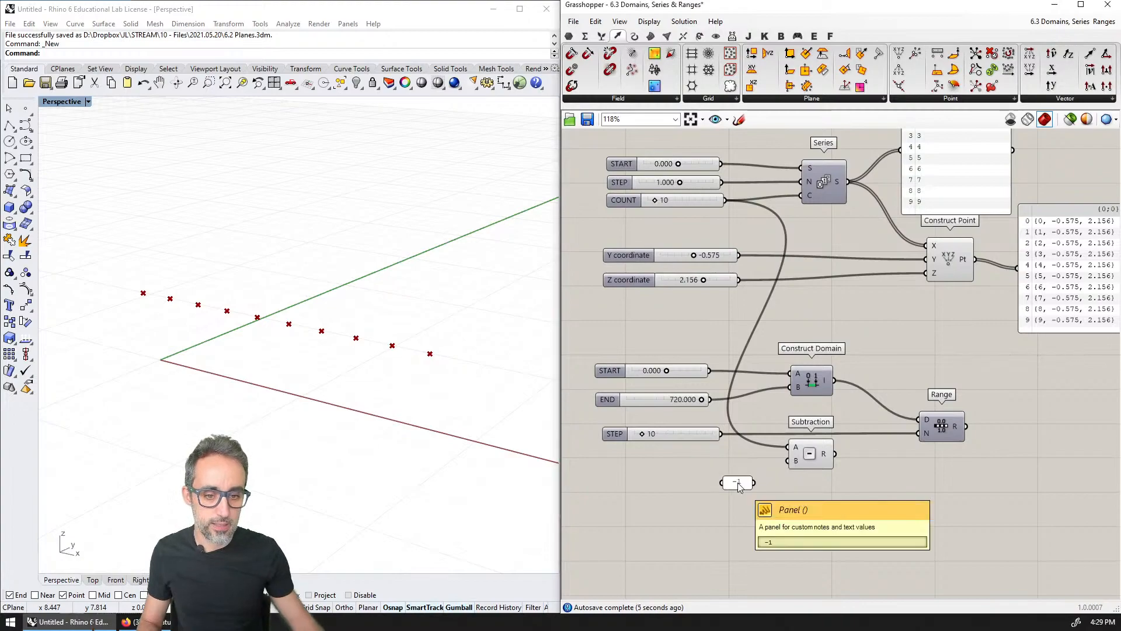
{"action": "scroll", "coordinate": [738, 483], "scroll_direction": "up", "scroll_amount": 3}
{"action": "key", "text": "Return"}
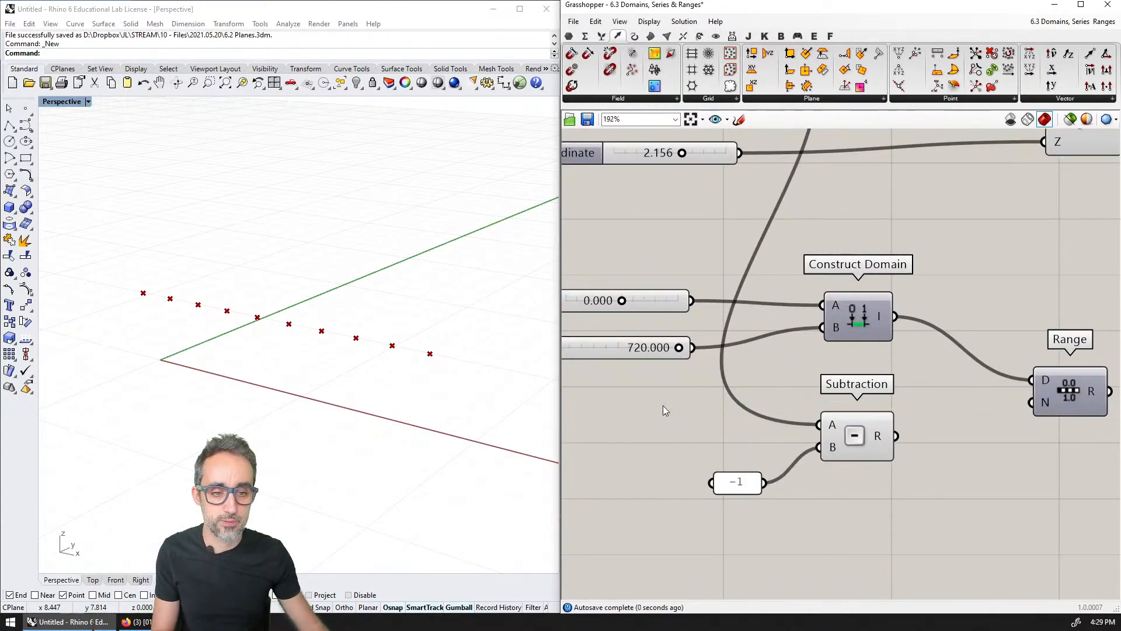
Step: Connect the Subtraction result to Range's N input and list the Range output in an enlarged copy of the points panel
{"action": "scroll", "coordinate": [663, 405], "scroll_direction": "down", "scroll_amount": 2}
{"action": "left_click_drag", "start_coordinate": [819, 447], "coordinate": [915, 425]}
{"action": "scroll", "coordinate": [915, 425], "scroll_direction": "down", "scroll_amount": 4}
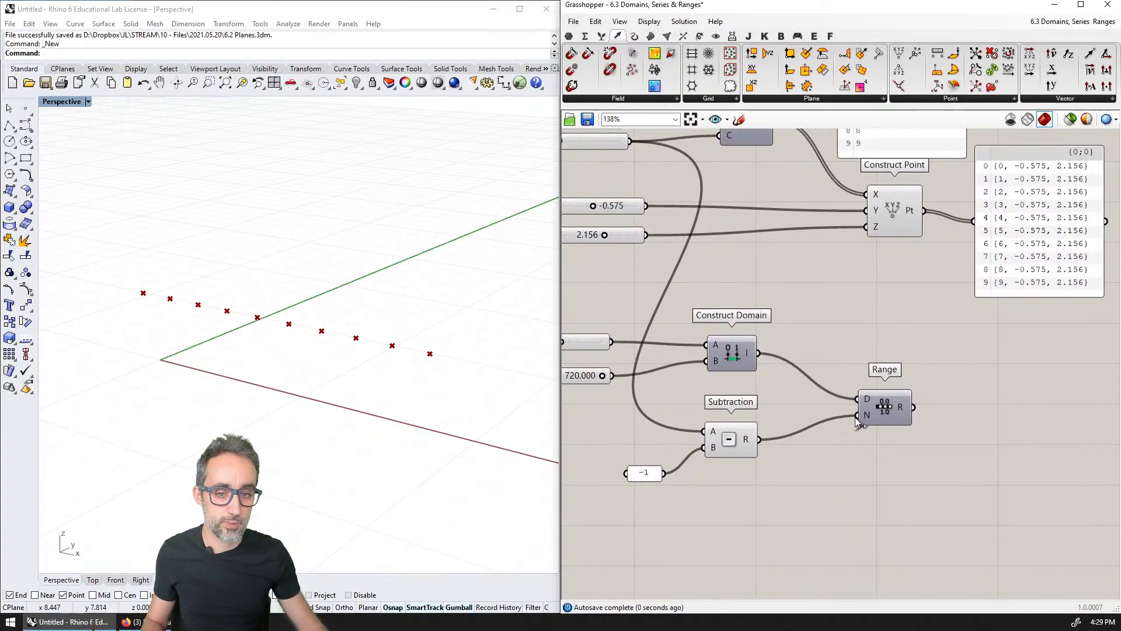
{"action": "left_click", "coordinate": [962, 267]}
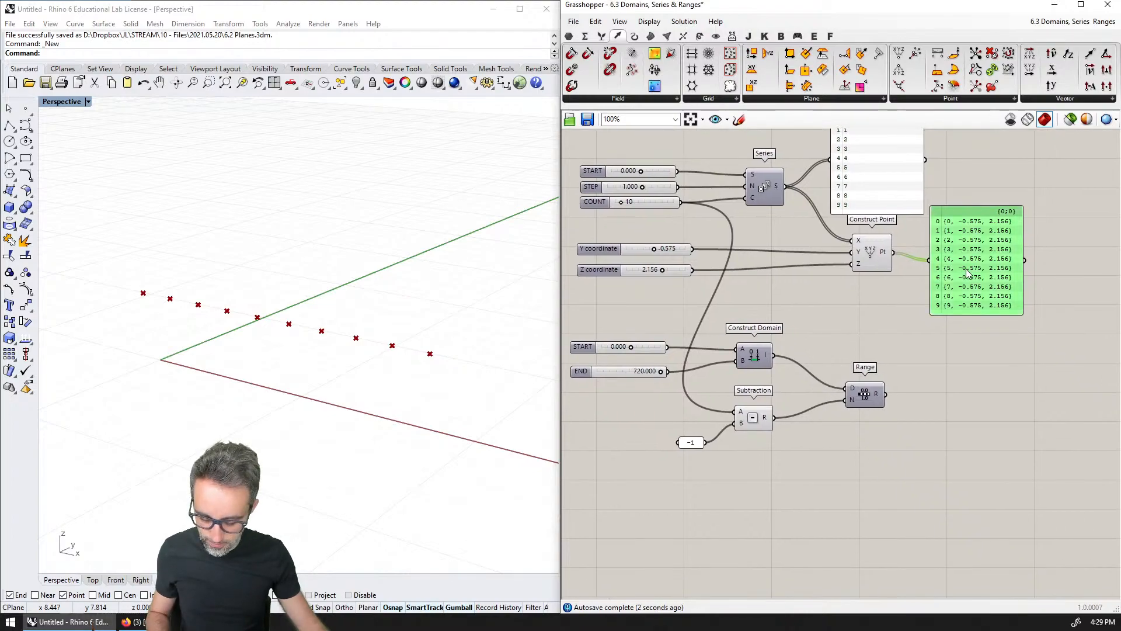
{"action": "left_click_drag", "start_coordinate": [967, 272], "coordinate": [936, 391], "text": "alt"}
{"action": "left_click_drag", "start_coordinate": [991, 446], "coordinate": [991, 486]}
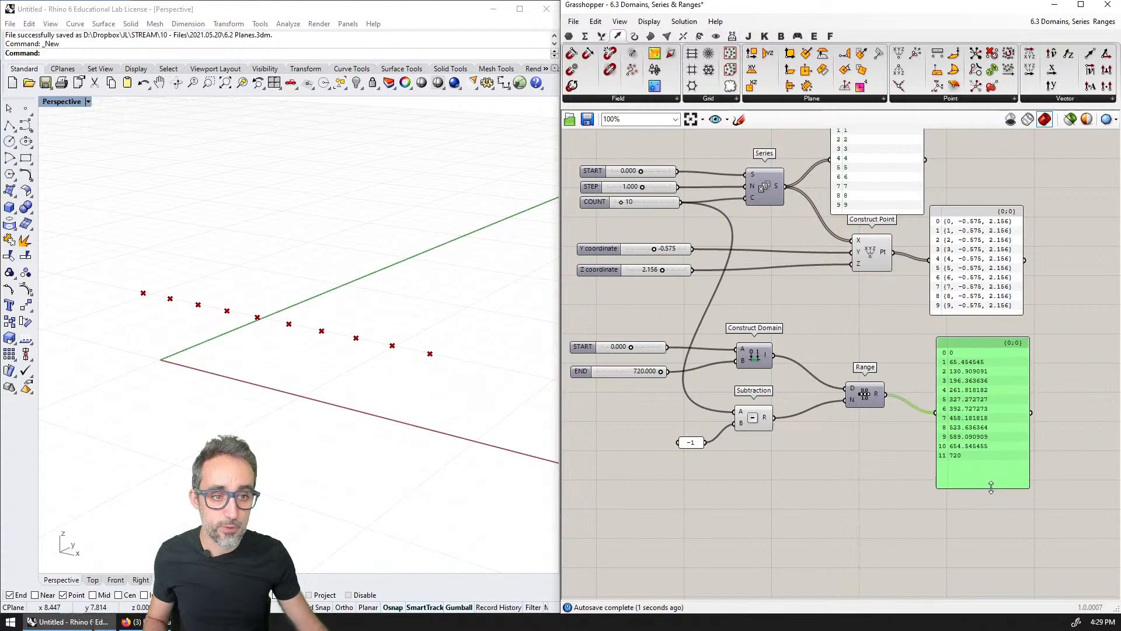
Step: Change the value in the panel feeding Subtraction's B input to 1
{"action": "double_click", "coordinate": [690, 442]}
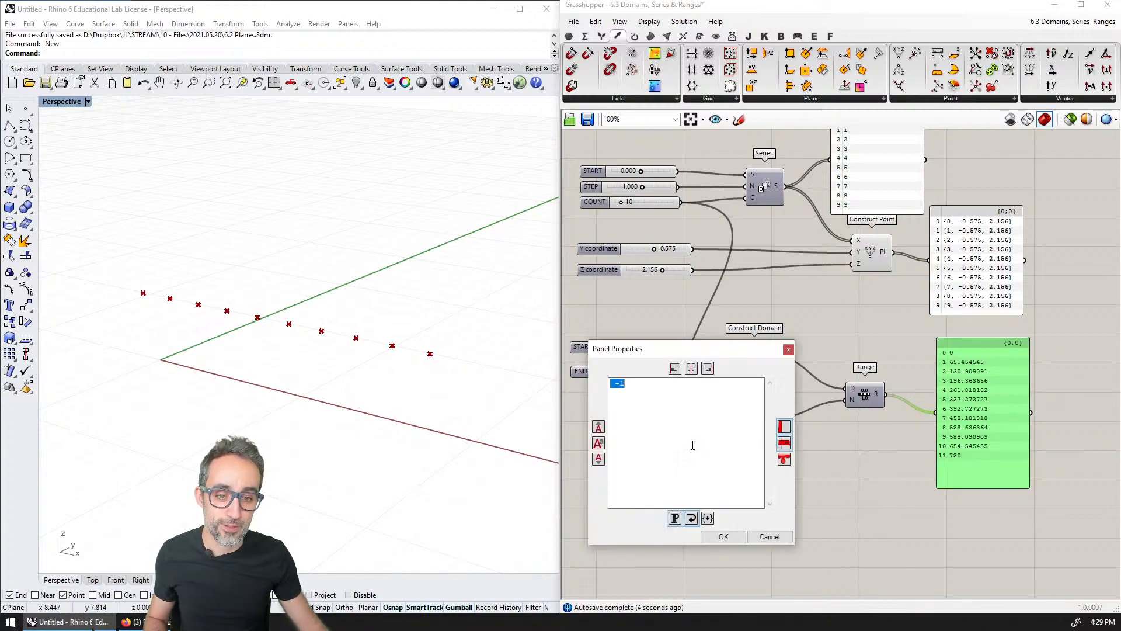
{"action": "left_click", "coordinate": [724, 536]}
{"action": "scroll", "coordinate": [878, 431], "scroll_direction": "up", "scroll_amount": 3}
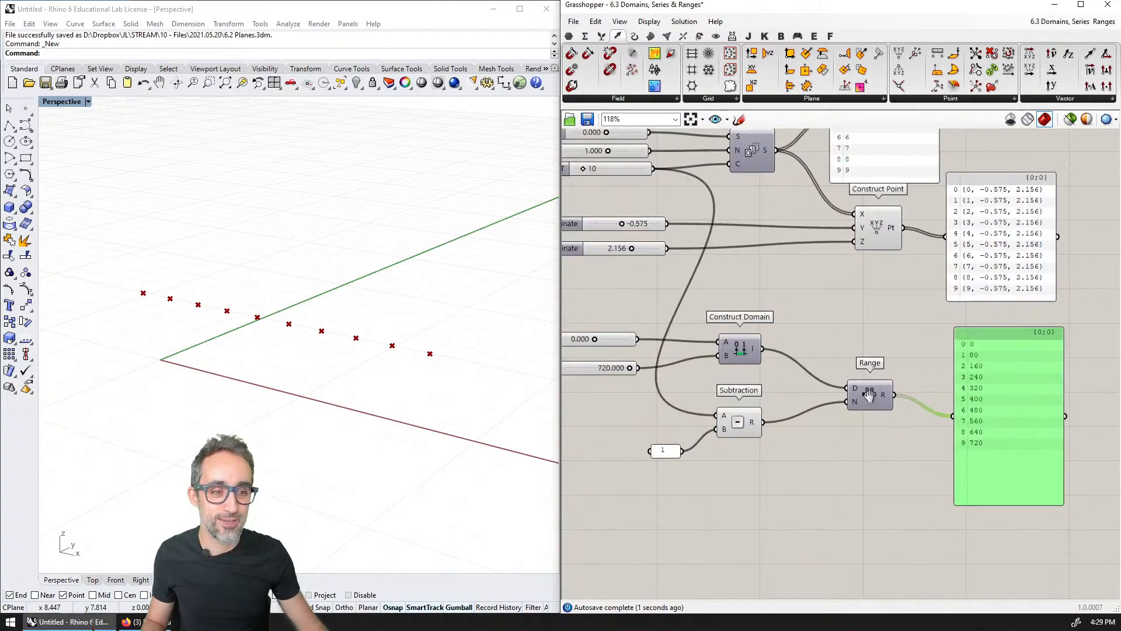
{"action": "left_click", "coordinate": [972, 379]}
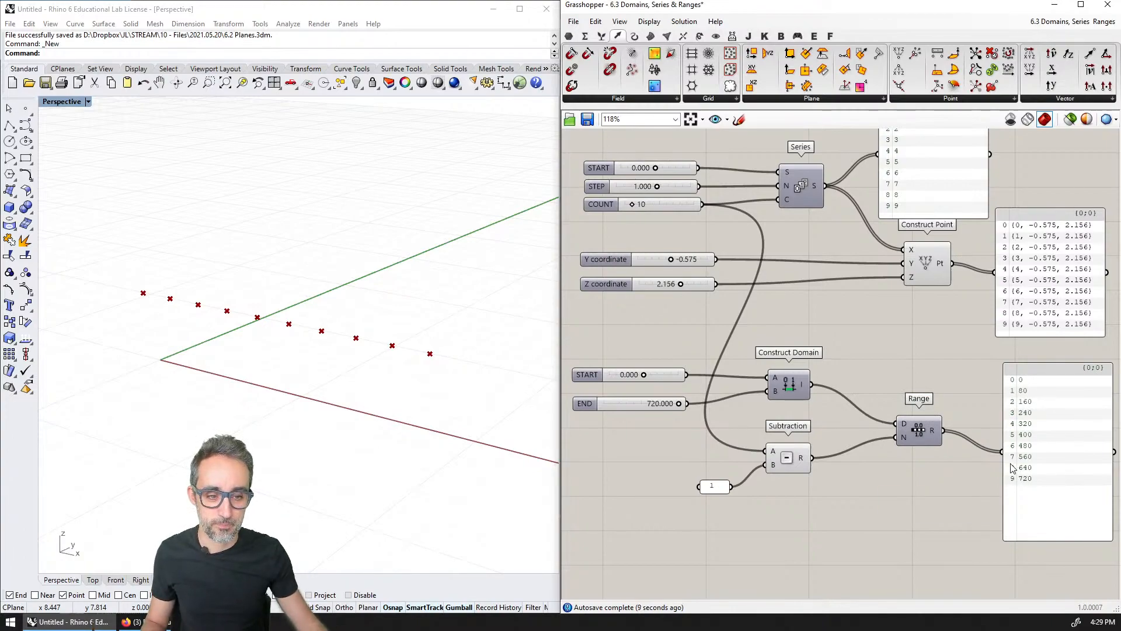
Step: Connect the Range output to Construct Point's Z input in place of the Z coordinate slider and view the points
{"action": "right_click_drag", "start_coordinate": [913, 358], "coordinate": [828, 380]}
{"action": "scroll", "coordinate": [828, 380], "scroll_direction": "down", "scroll_amount": 1}
{"action": "left_click_drag", "start_coordinate": [854, 443], "coordinate": [820, 310]}
{"action": "scroll", "coordinate": [325, 329], "scroll_direction": "down", "scroll_amount": 10}
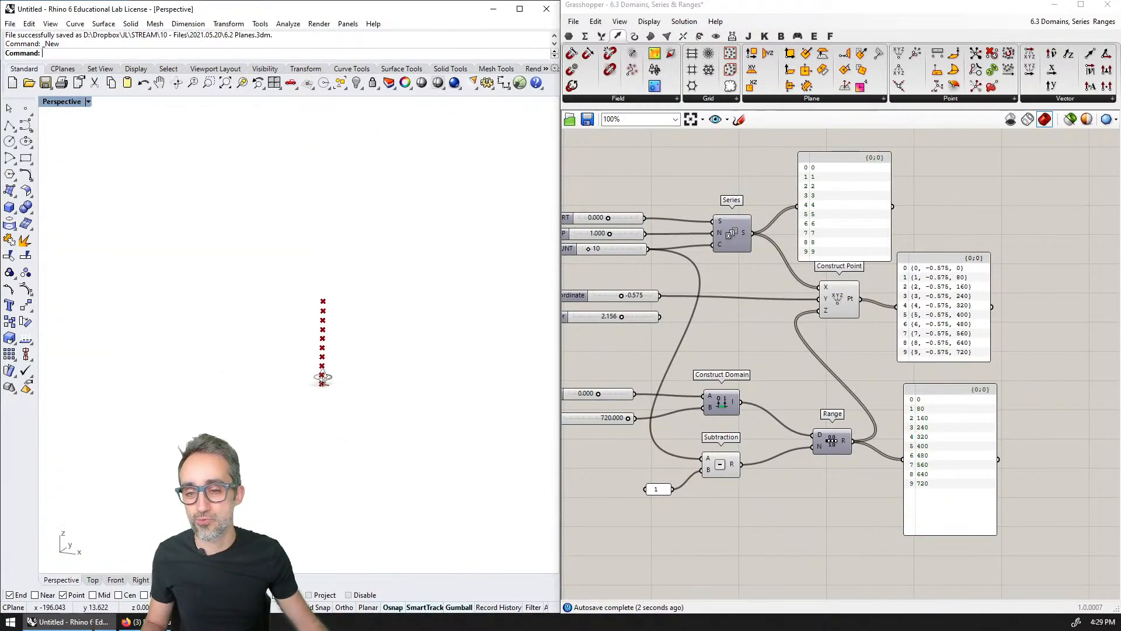
{"action": "scroll", "coordinate": [320, 362], "scroll_direction": "up", "scroll_amount": 5}
{"action": "right_click_drag", "start_coordinate": [352, 164], "coordinate": [363, 239], "text": "shift"}
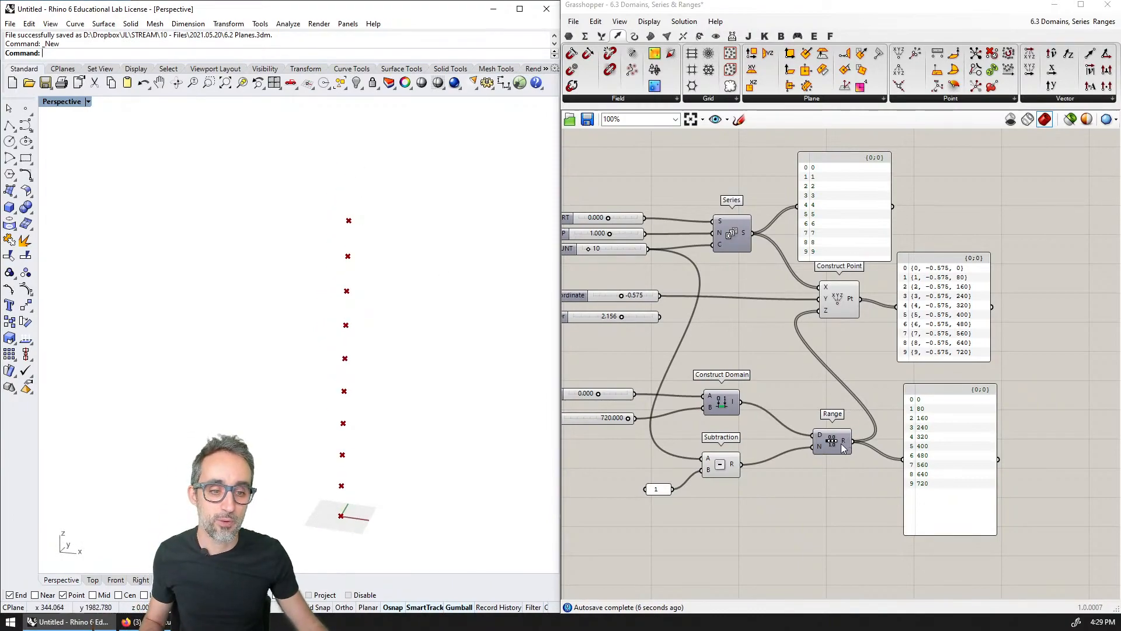
Step: Move the Range component closer to the Construct Domain and Subtraction components
{"action": "left_click_drag", "start_coordinate": [843, 448], "coordinate": [803, 441]}
{"action": "right_click_drag", "start_coordinate": [821, 440], "coordinate": [762, 414]}
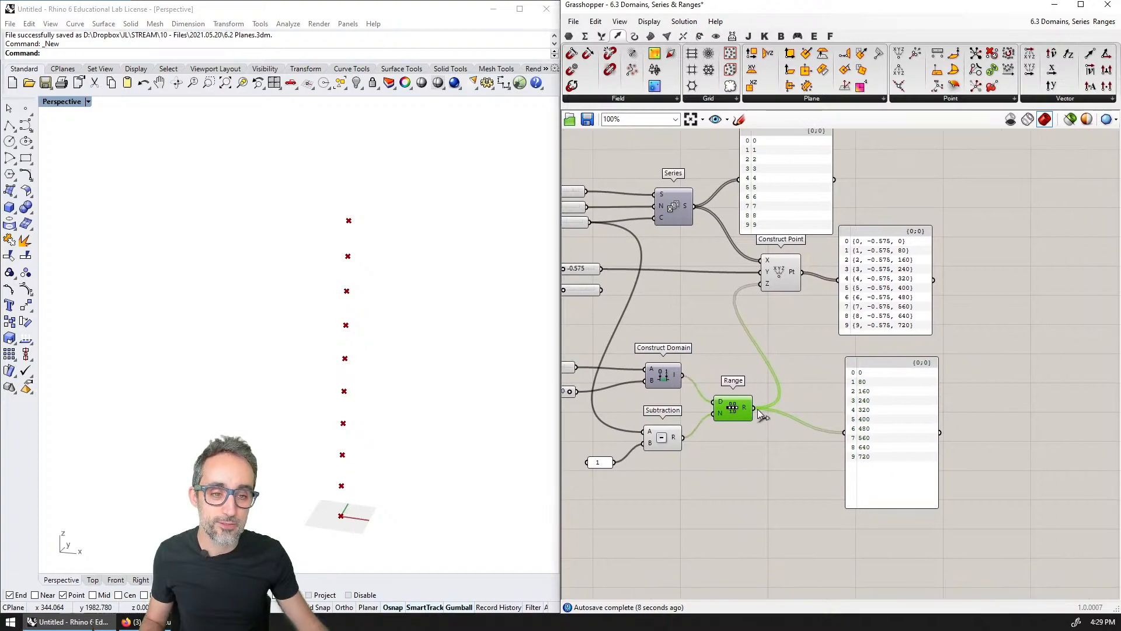
{"action": "scroll", "coordinate": [338, 524], "scroll_direction": "up", "scroll_amount": 4}
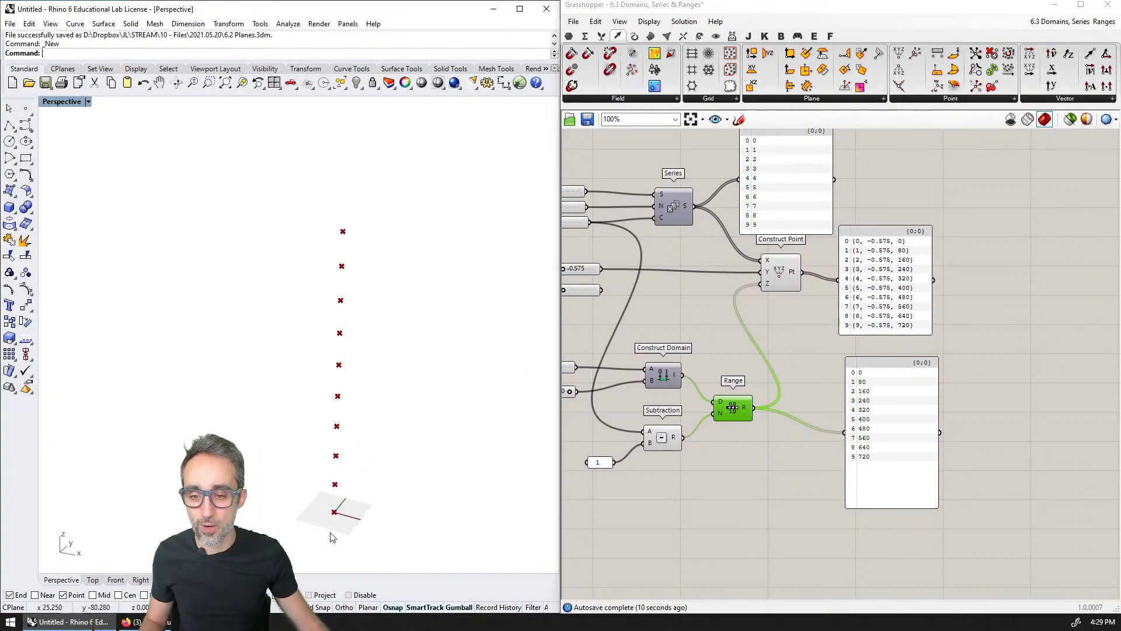
Step: Add a Sine component from the trigonometry set beside Range and connect the Range output to its x input
{"action": "scroll", "coordinate": [358, 451], "scroll_direction": "up", "scroll_amount": 5}
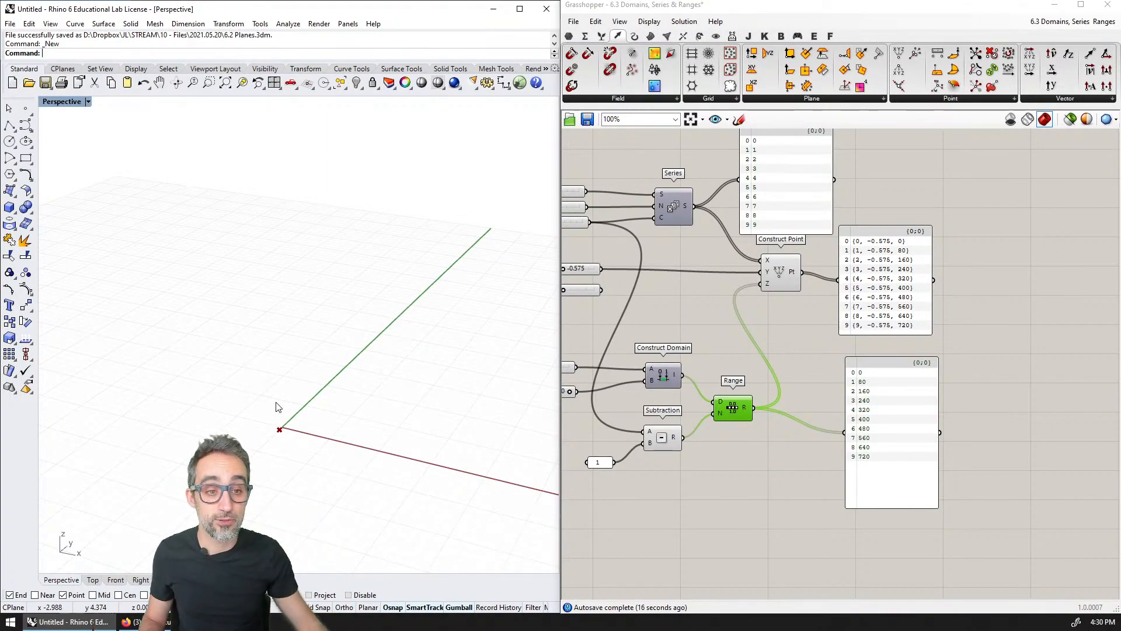
{"action": "right_click_drag", "start_coordinate": [797, 396], "coordinate": [901, 369]}
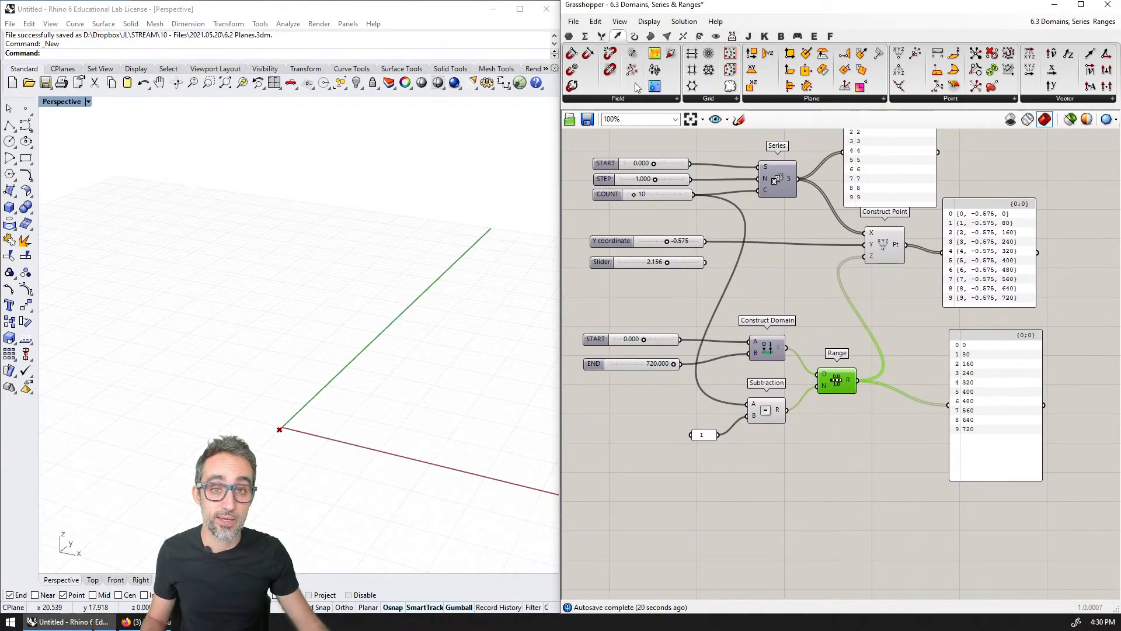
{"action": "left_click", "coordinate": [585, 36]}
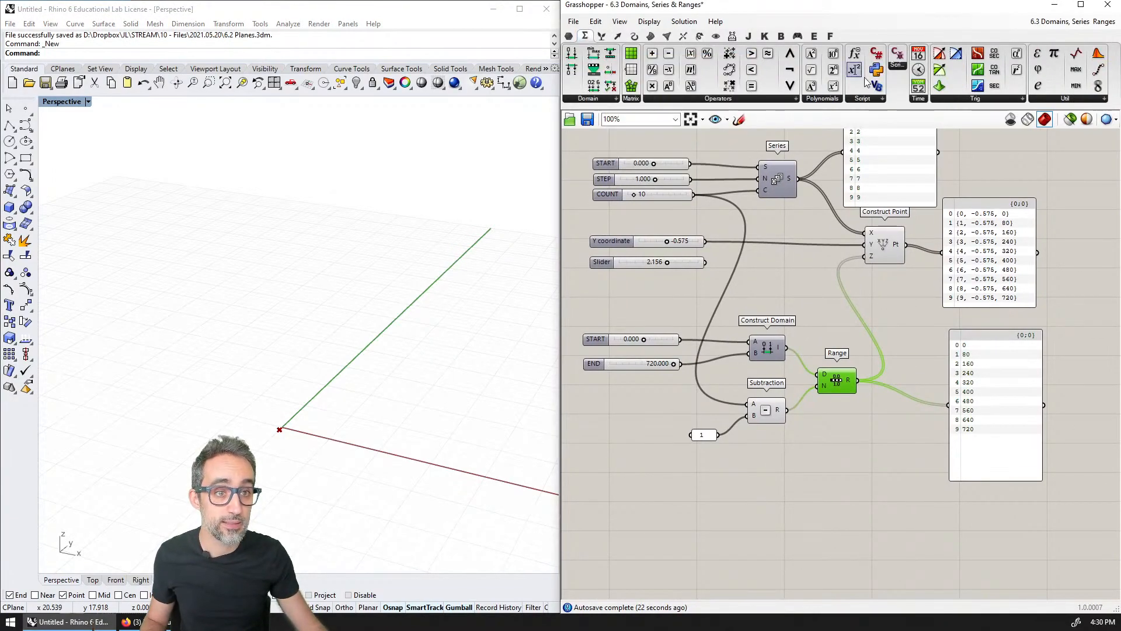
{"action": "left_click", "coordinate": [974, 100]}
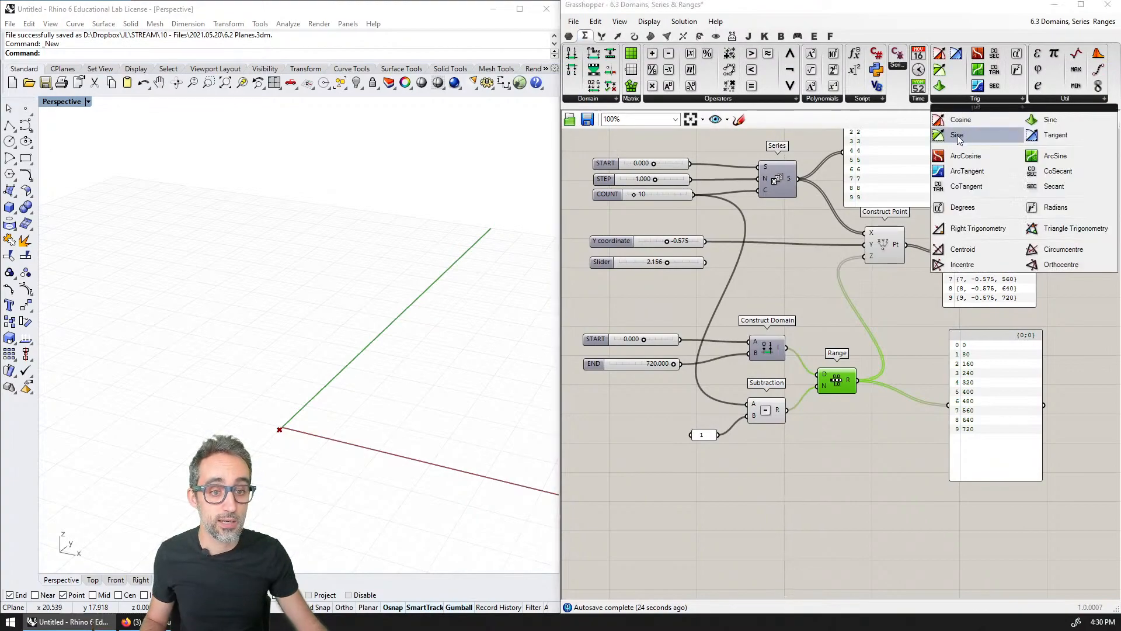
{"action": "left_click_drag", "start_coordinate": [958, 135], "coordinate": [909, 310]}
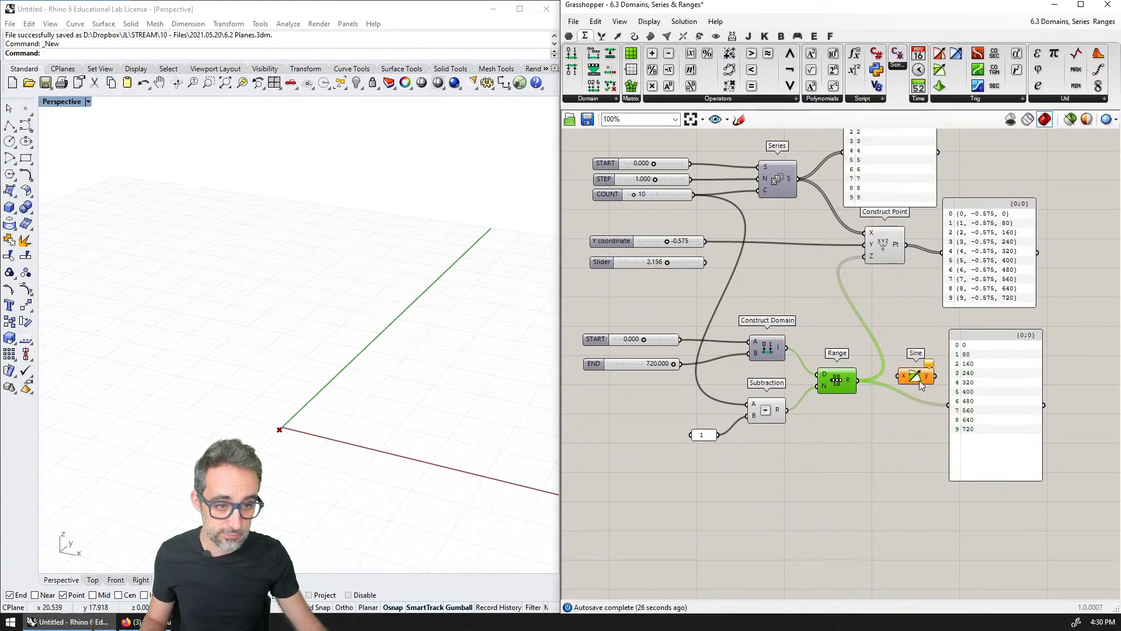
{"action": "right_click_drag", "start_coordinate": [919, 381], "coordinate": [778, 353]}
{"action": "left_click_drag", "start_coordinate": [874, 344], "coordinate": [926, 338]}
{"action": "left_click_drag", "start_coordinate": [787, 351], "coordinate": [788, 354]}
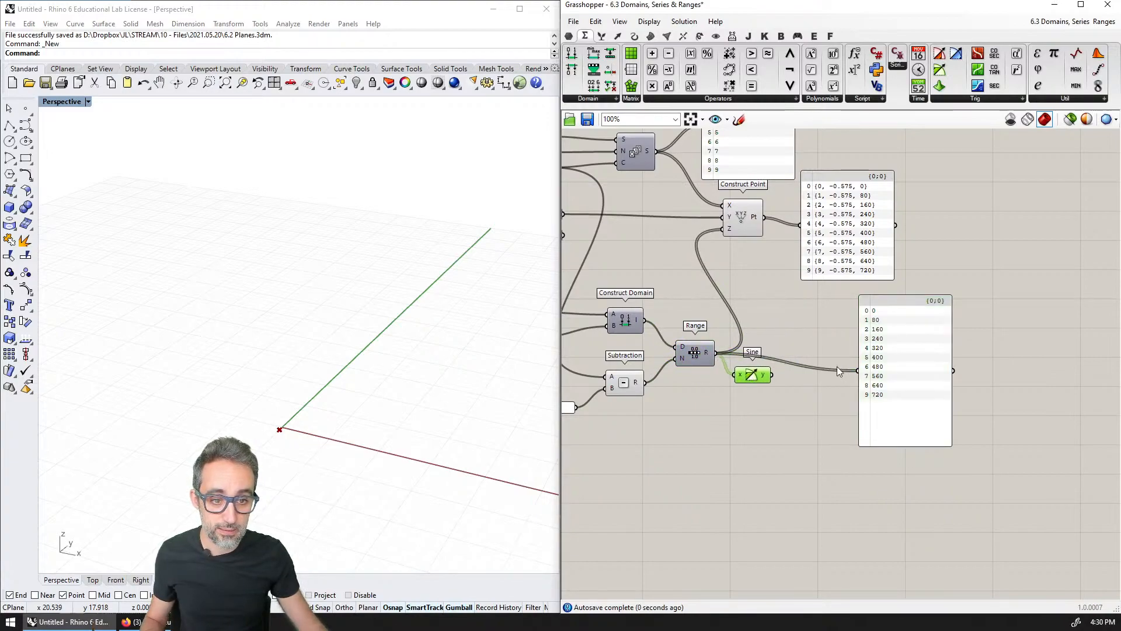
Step: List the Sine output in a copy of the Range values panel and move the Sine component slightly lower
{"action": "left_click_drag", "start_coordinate": [881, 369], "coordinate": [886, 343], "text": "alt"}
{"action": "left_click_drag", "start_coordinate": [1002, 366], "coordinate": [864, 490]}
{"action": "left_click_drag", "start_coordinate": [772, 374], "coordinate": [828, 498]}
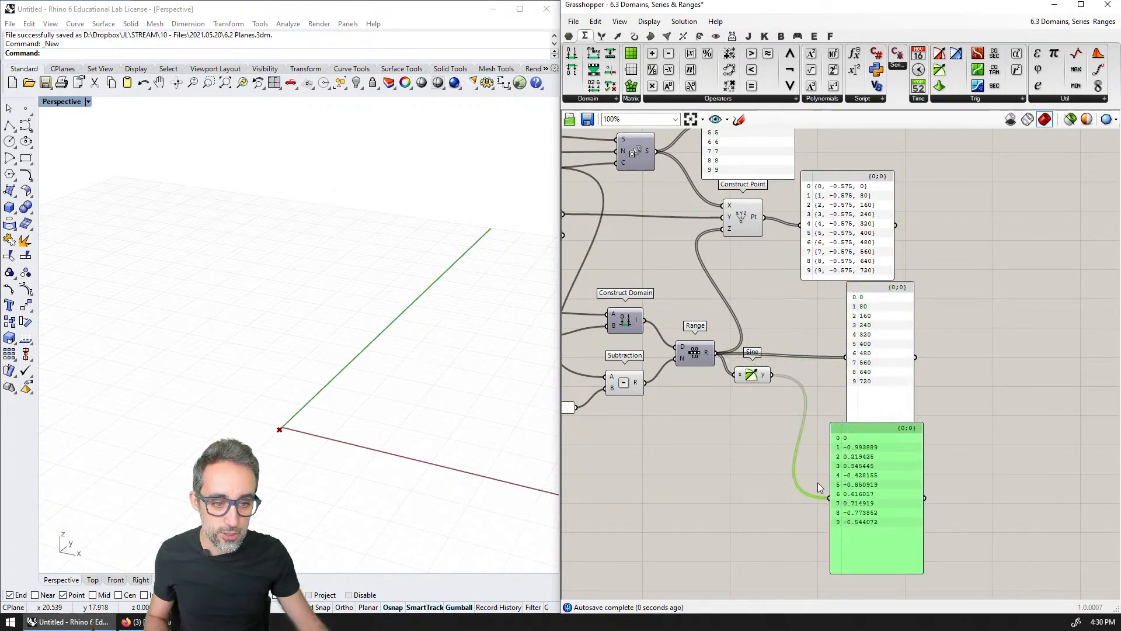
{"action": "scroll", "coordinate": [809, 480], "scroll_direction": "up", "scroll_amount": 1}
{"action": "left_click", "coordinate": [754, 463]}
{"action": "scroll", "coordinate": [753, 465], "scroll_direction": "up", "scroll_amount": 1}
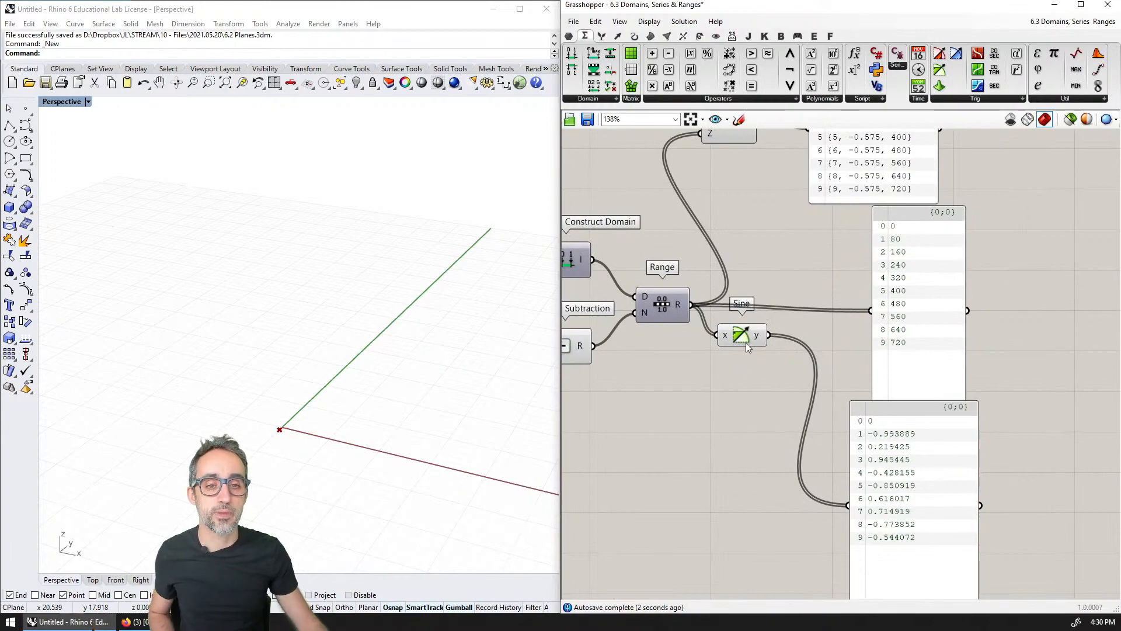
{"action": "left_click_drag", "start_coordinate": [747, 346], "coordinate": [750, 381]}
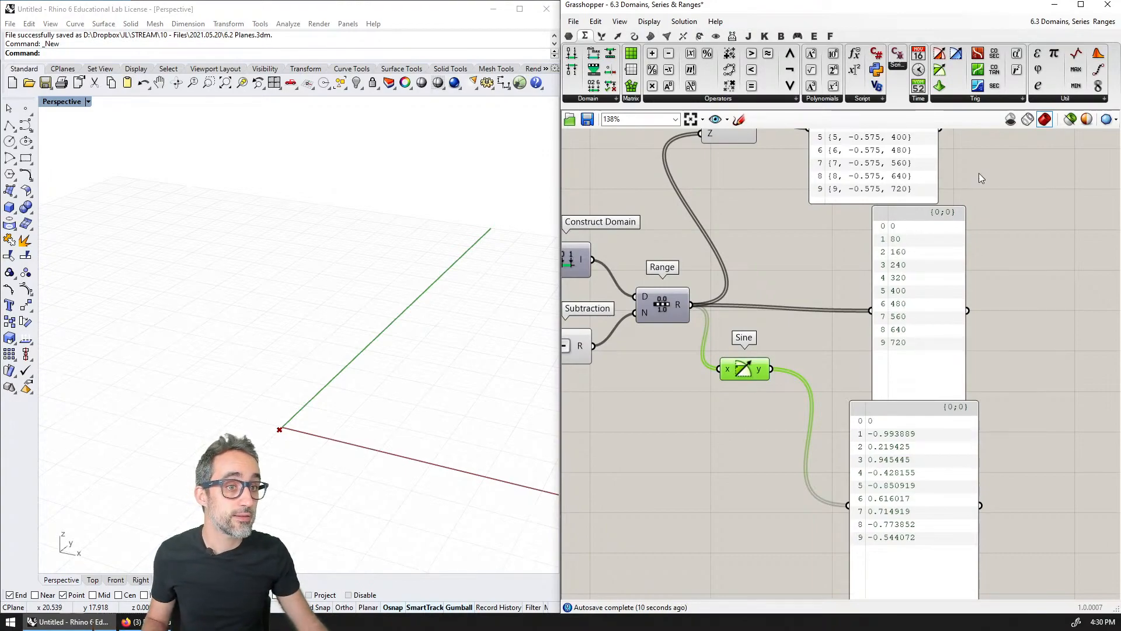
{"action": "left_click", "coordinate": [975, 99]}
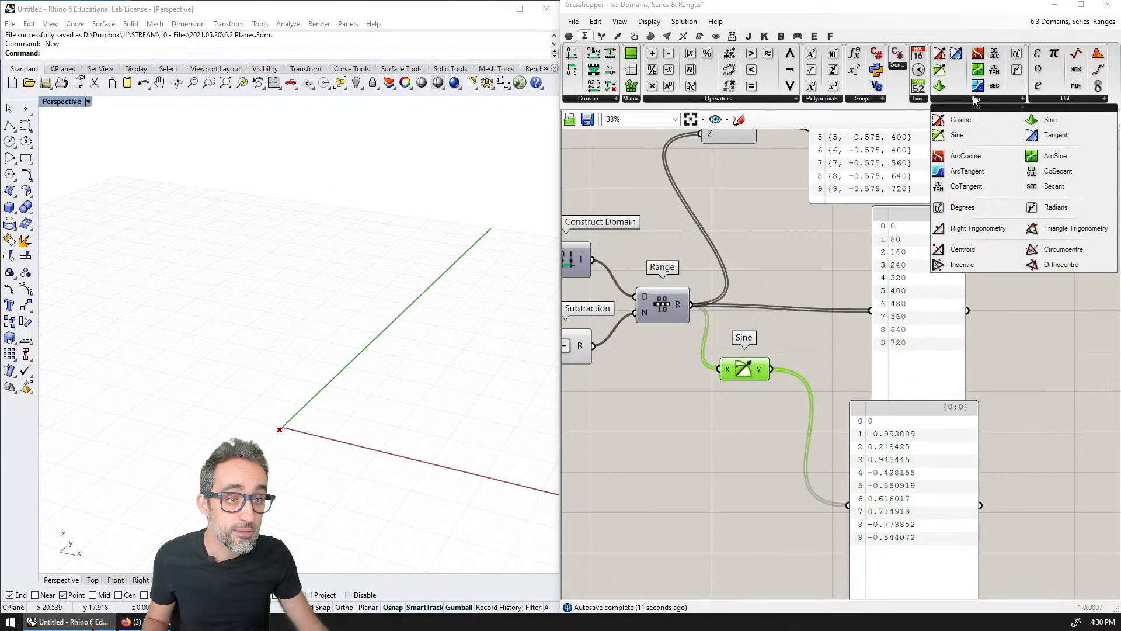
{"action": "left_click", "coordinate": [970, 209]}
{"action": "left_click", "coordinate": [752, 336]}
{"action": "left_click_drag", "start_coordinate": [751, 324], "coordinate": [760, 327]}
{"action": "left_click_drag", "start_coordinate": [696, 308], "coordinate": [835, 337]}
{"action": "key", "text": "Delete"}
Step: Add a Radians component, feed it the Range output, and list its result in the panel showing the Range values
{"action": "left_click", "coordinate": [1022, 98]}
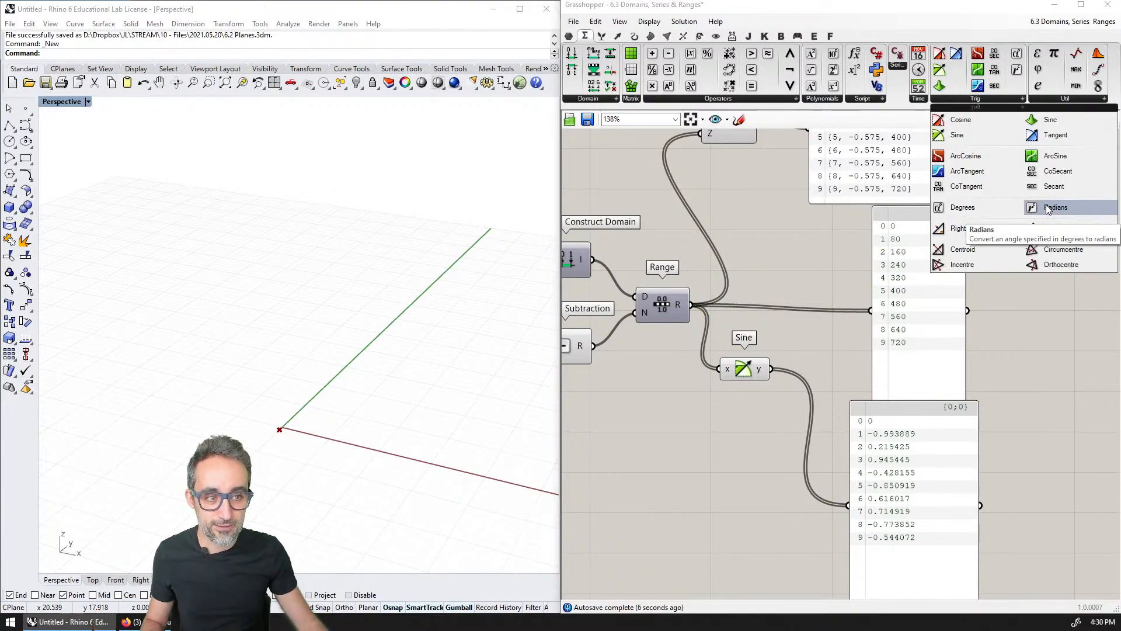
{"action": "left_click_drag", "start_coordinate": [1048, 208], "coordinate": [755, 445]}
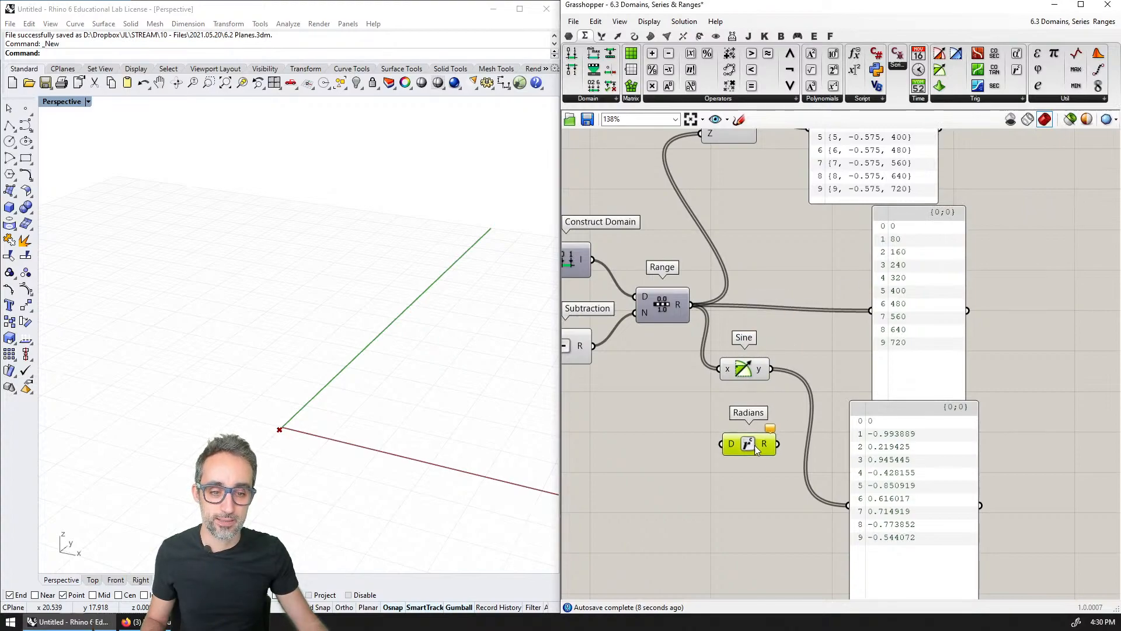
{"action": "left_click_drag", "start_coordinate": [693, 304], "coordinate": [724, 448]}
{"action": "right_click_drag", "start_coordinate": [750, 448], "coordinate": [729, 417]}
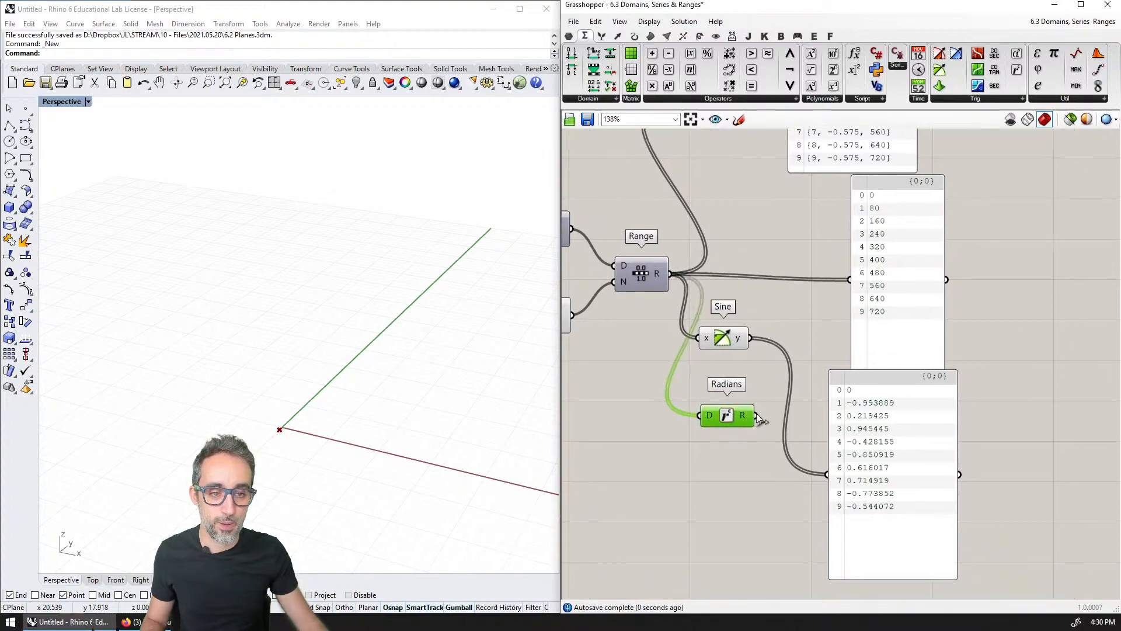
{"action": "left_click_drag", "start_coordinate": [756, 414], "coordinate": [850, 279]}
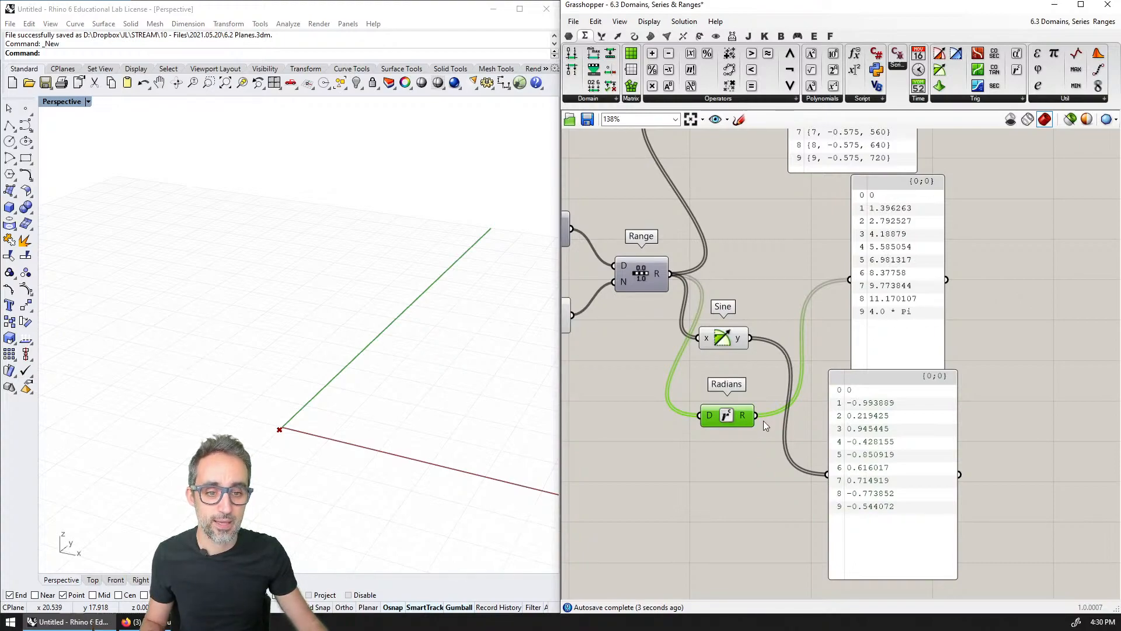
Step: Connect the Radians output to Sine's x input and arrange Radians, Sine and the radians panel in order after Range
{"action": "left_click_drag", "start_coordinate": [756, 416], "coordinate": [700, 337]}
{"action": "left_click_drag", "start_coordinate": [723, 340], "coordinate": [741, 342]}
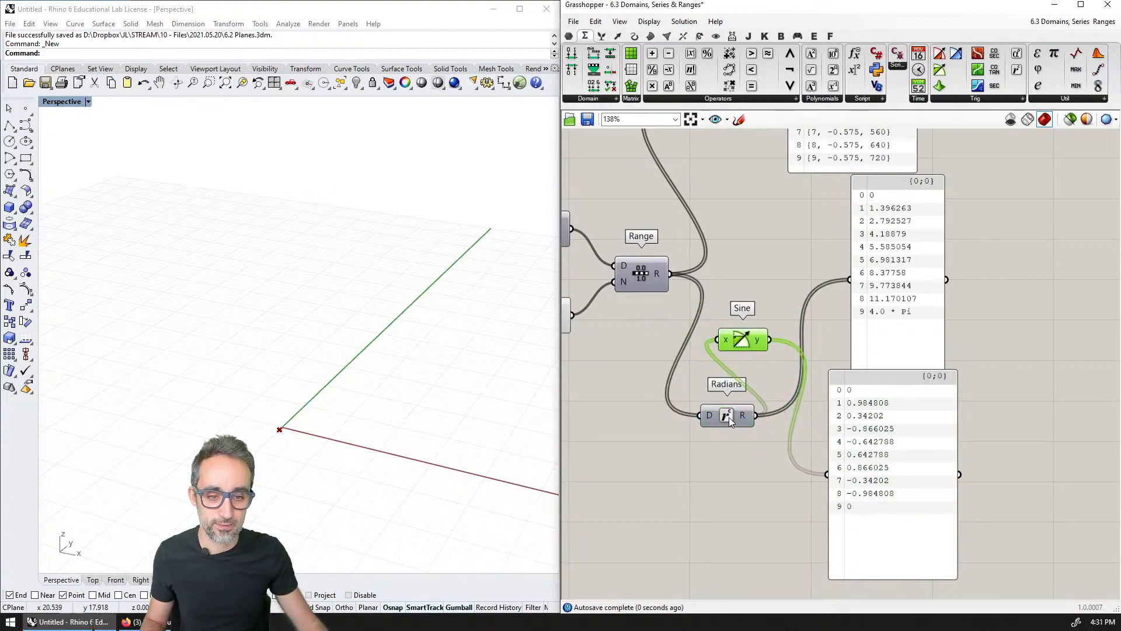
{"action": "left_click_drag", "start_coordinate": [728, 417], "coordinate": [736, 295]}
{"action": "left_click_drag", "start_coordinate": [903, 286], "coordinate": [986, 287]}
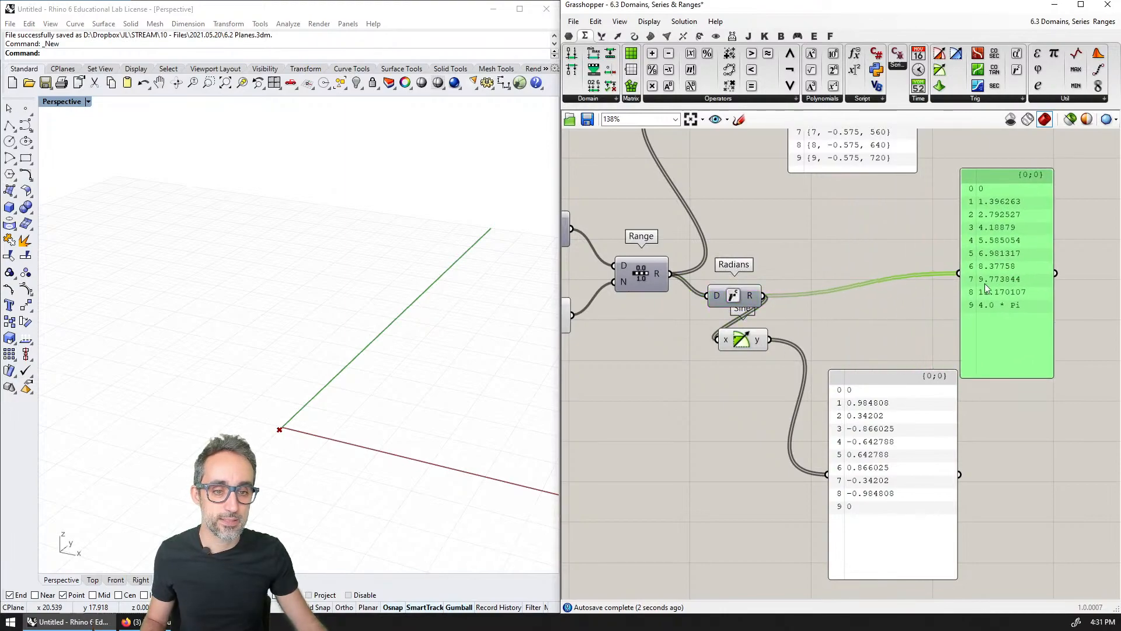
{"action": "left_click_drag", "start_coordinate": [743, 299], "coordinate": [772, 274]}
{"action": "left_click_drag", "start_coordinate": [752, 342], "coordinate": [837, 322]}
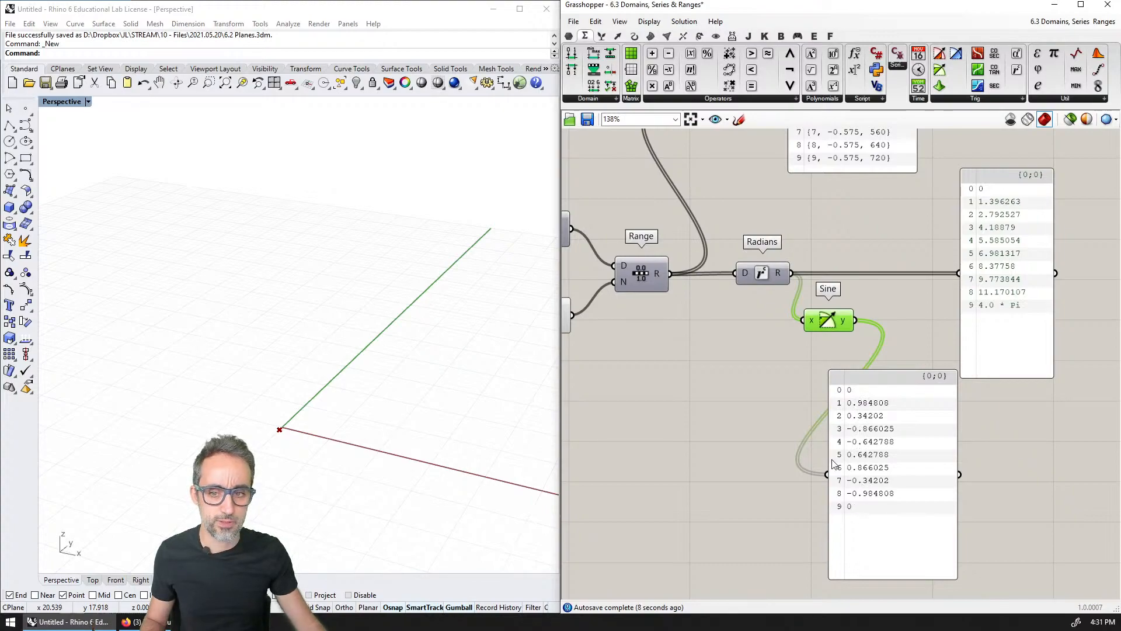
Step: Connect the Sine output to Construct Point's Z input in place of Range and view the points in the Perspective viewport
{"action": "scroll", "coordinate": [683, 310], "scroll_direction": "down", "scroll_amount": 2}
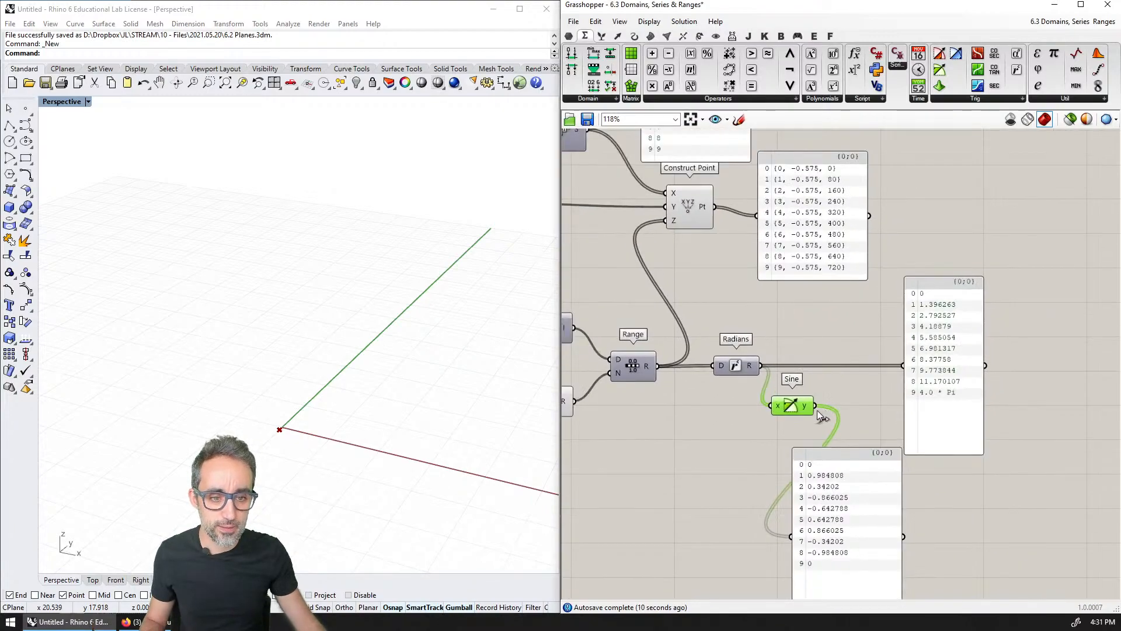
{"action": "left_click_drag", "start_coordinate": [817, 406], "coordinate": [666, 221]}
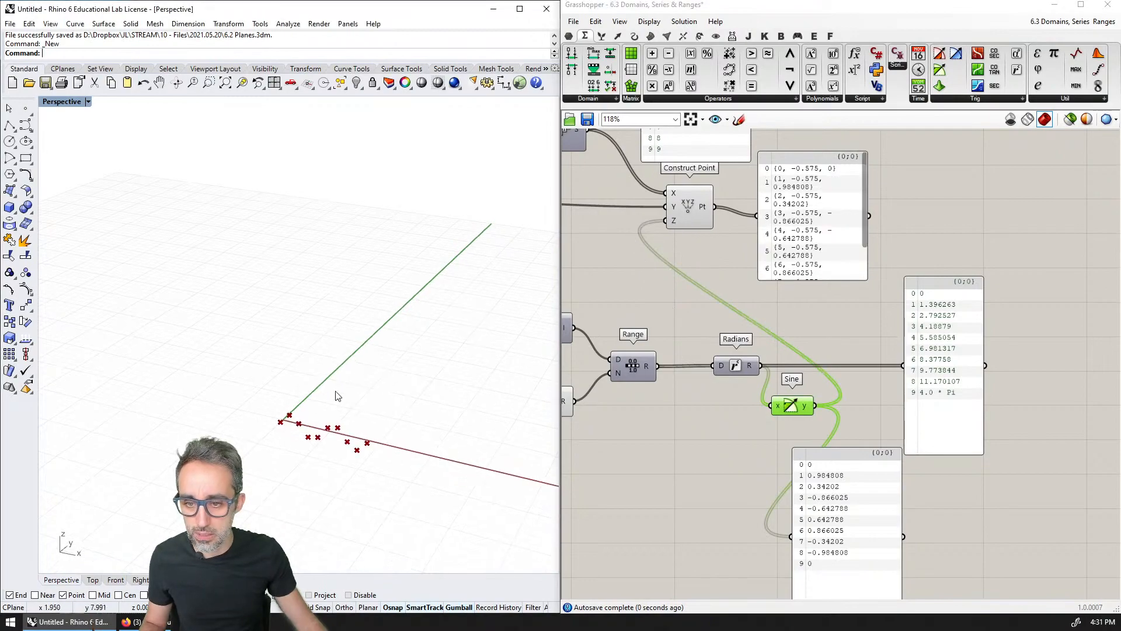
{"action": "scroll", "coordinate": [335, 400], "scroll_direction": "up", "scroll_amount": 1}
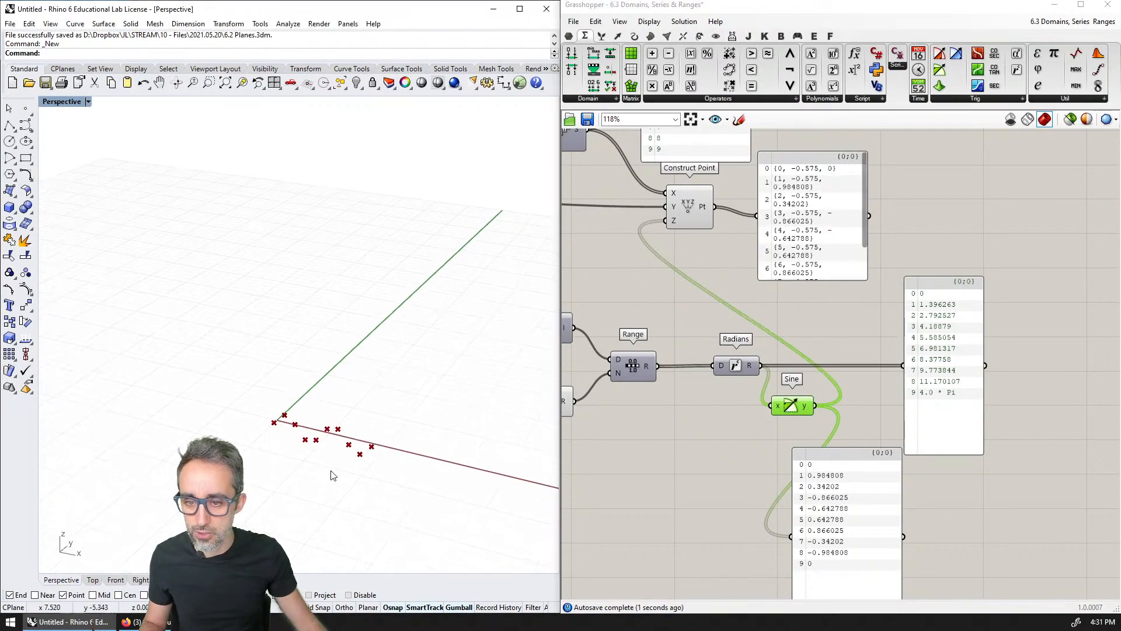
{"action": "left_click", "coordinate": [225, 85]}
{"action": "scroll", "coordinate": [391, 298], "scroll_direction": "down", "scroll_amount": 8}
{"action": "scroll", "coordinate": [321, 310], "scroll_direction": "up", "scroll_amount": 6}
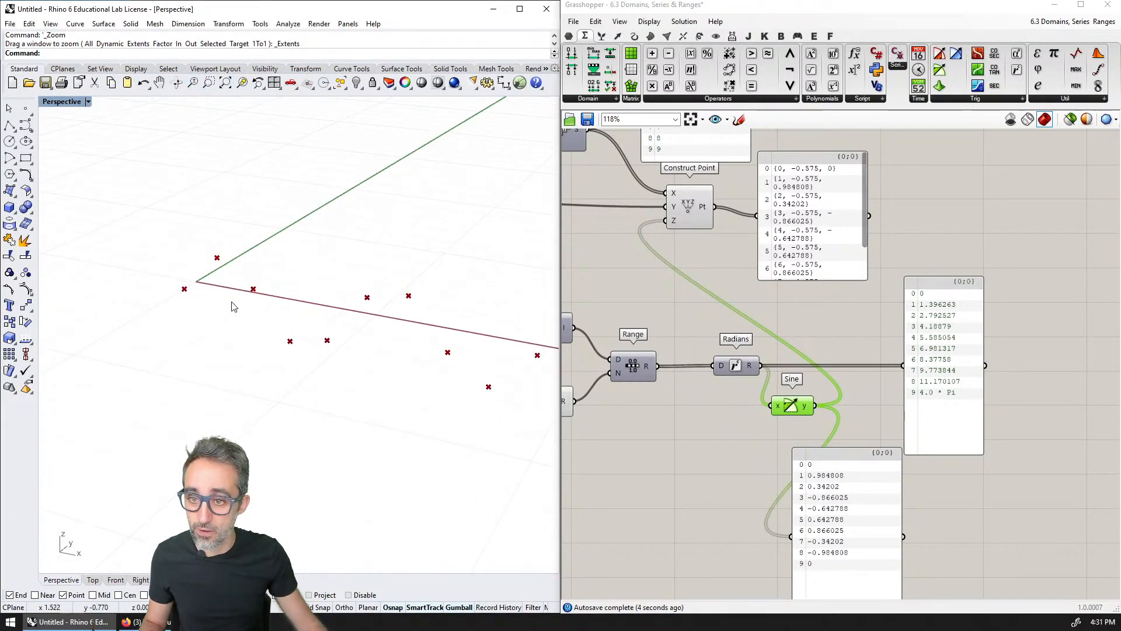
Step: Set the COUNT slider to 100 and view the full row of points in the Perspective viewport
{"action": "right_click_drag", "start_coordinate": [649, 317], "coordinate": [813, 332]}
{"action": "scroll", "coordinate": [813, 333], "scroll_direction": "down", "scroll_amount": 3}
{"action": "scroll", "coordinate": [674, 241], "scroll_direction": "up", "scroll_amount": 2}
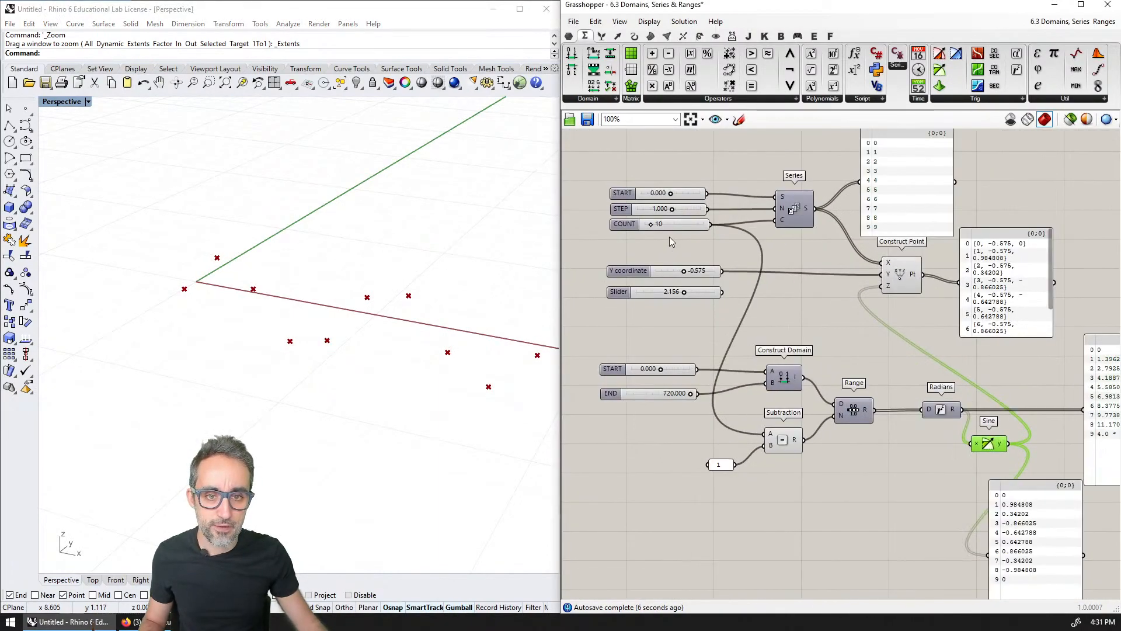
{"action": "scroll", "coordinate": [669, 236], "scroll_direction": "up", "scroll_amount": 1}
{"action": "left_click_drag", "start_coordinate": [643, 219], "coordinate": [726, 219]}
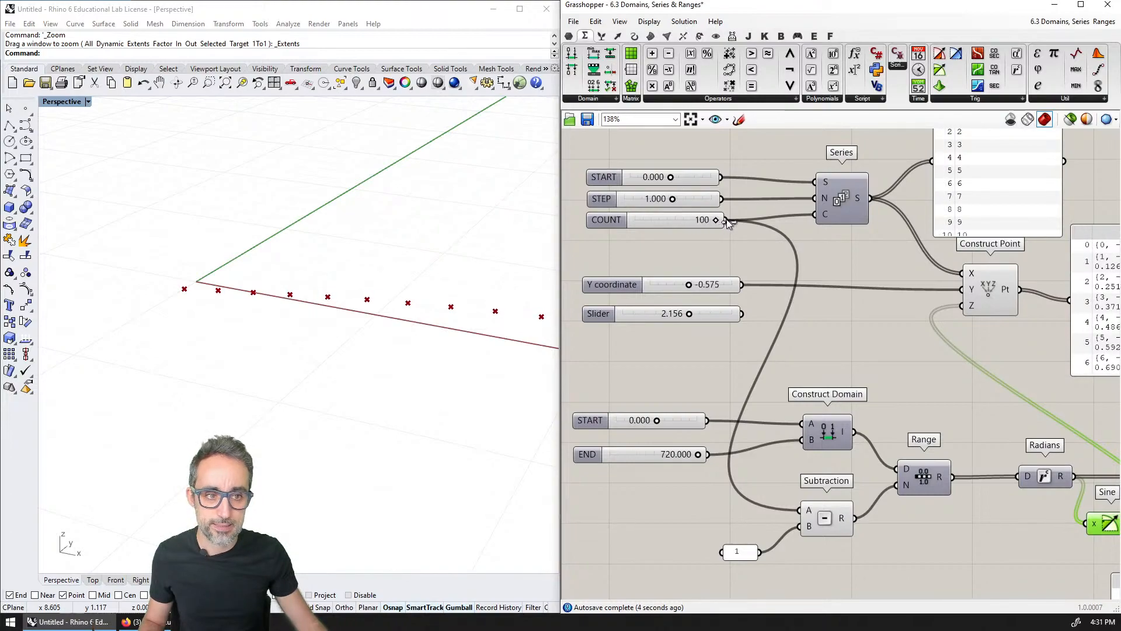
{"action": "scroll", "coordinate": [804, 277], "scroll_direction": "down", "scroll_amount": 2}
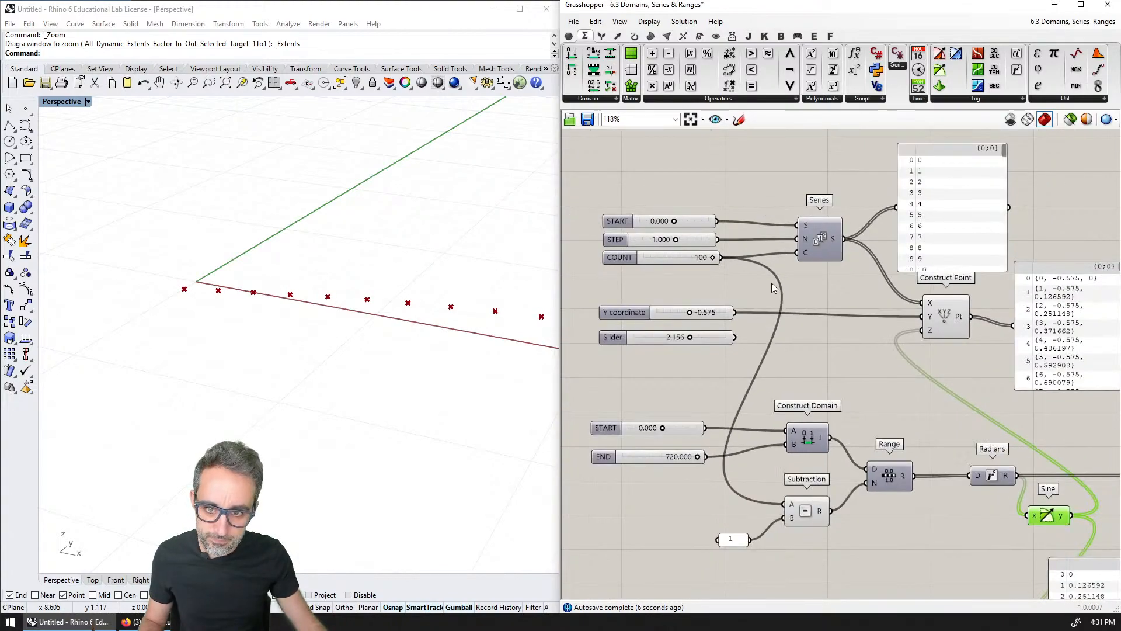
{"action": "scroll", "coordinate": [311, 287], "scroll_direction": "down", "scroll_amount": 8}
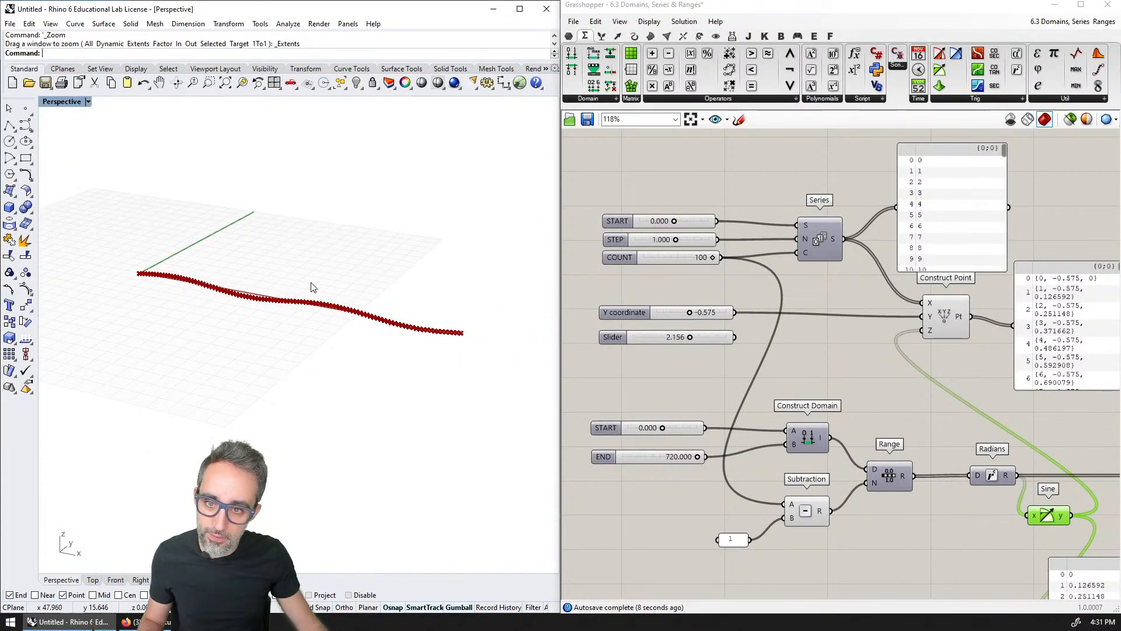
{"action": "scroll", "coordinate": [312, 287], "scroll_direction": "up", "scroll_amount": 2}
{"action": "scroll", "coordinate": [313, 290], "scroll_direction": "down", "scroll_amount": 1}
{"action": "right_click_drag", "start_coordinate": [312, 290], "coordinate": [302, 290]}
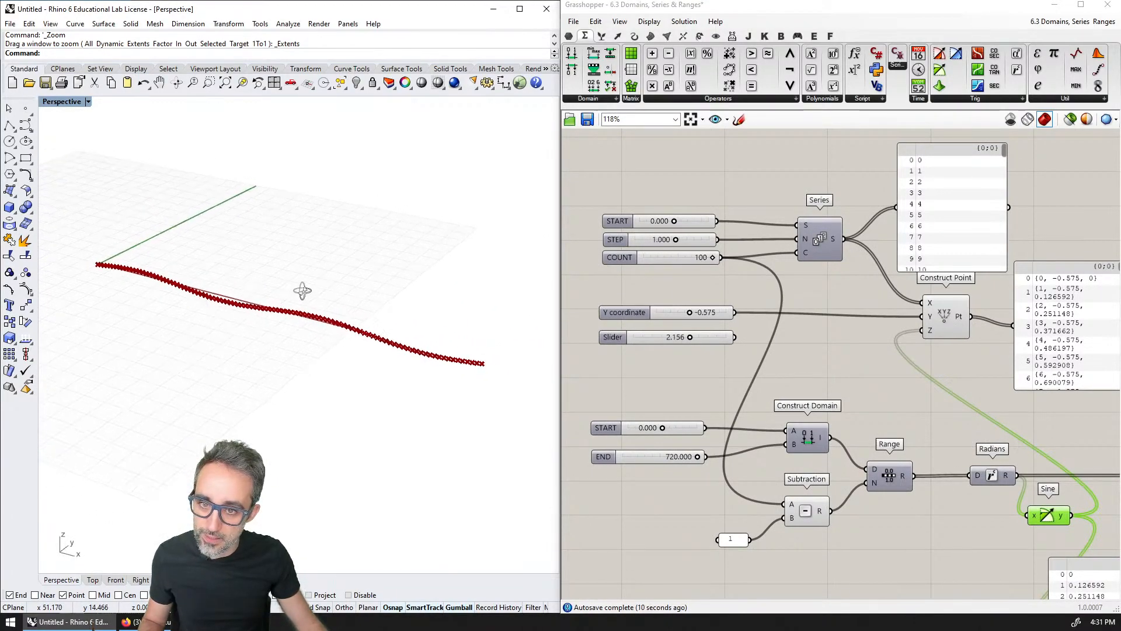
{"action": "scroll", "coordinate": [304, 293], "scroll_direction": "up", "scroll_amount": 1}
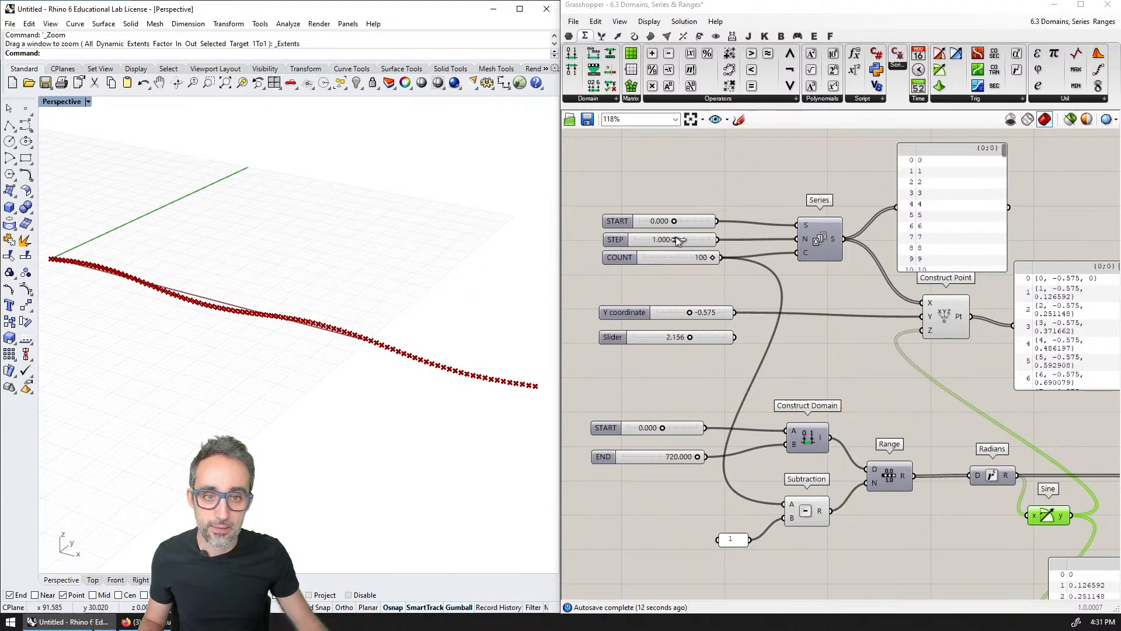
Step: Set the STEP slider of the Series to 0.213 and view the sine wave of points up close
{"action": "left_click_drag", "start_coordinate": [675, 236], "coordinate": [674, 241]}
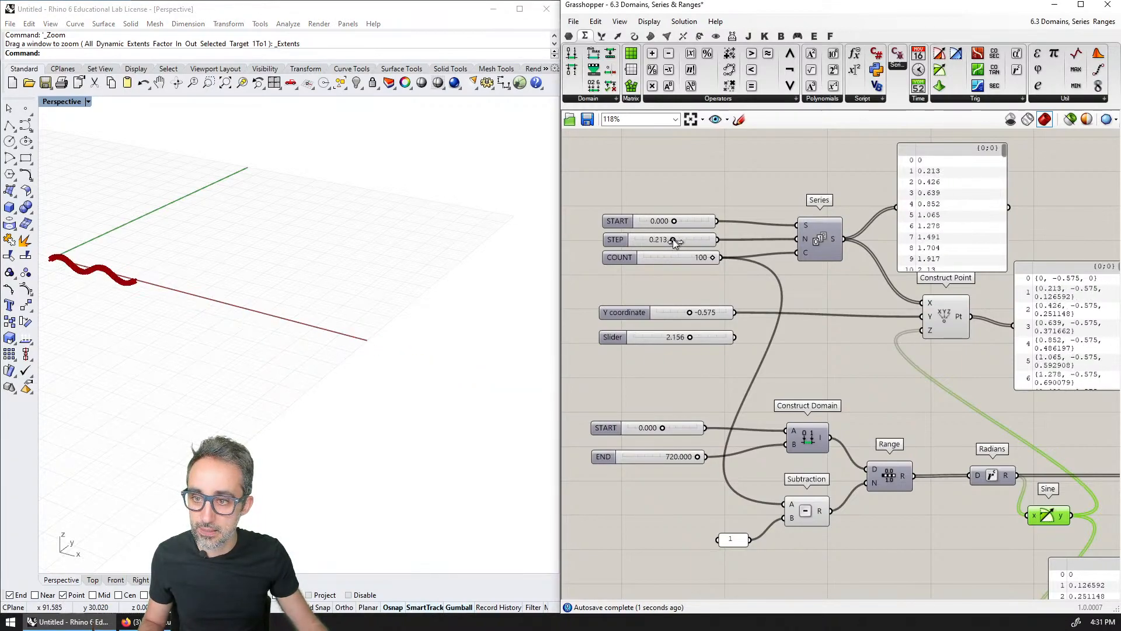
{"action": "scroll", "coordinate": [234, 309], "scroll_direction": "up", "scroll_amount": 5}
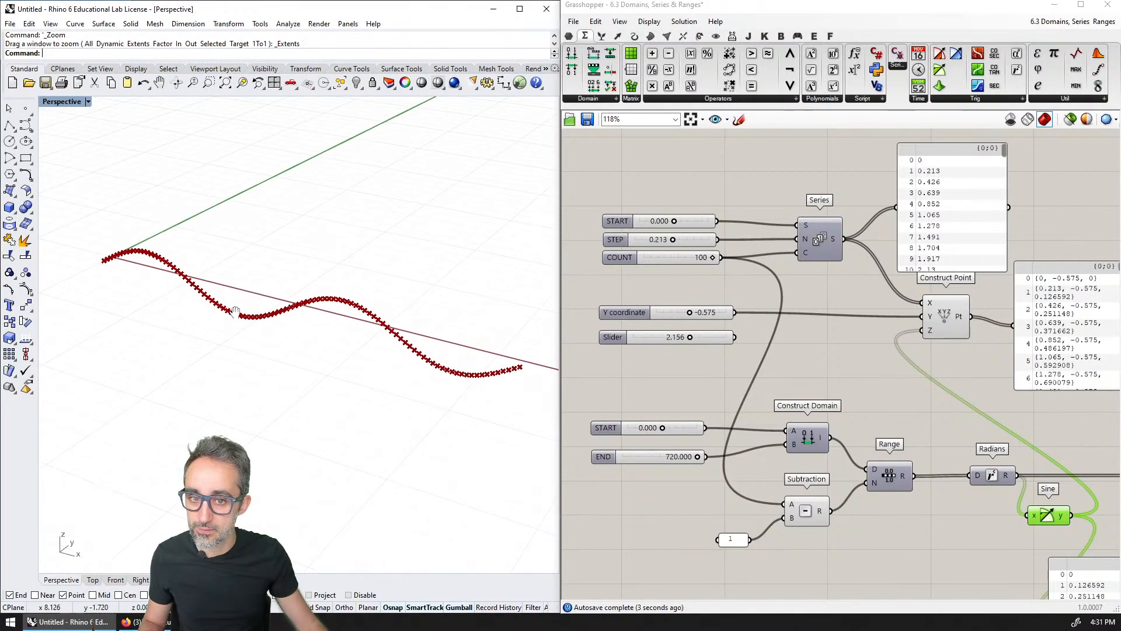
Step: Examine the sine wave points and read the sine value panel through to its last entry
{"action": "scroll", "coordinate": [829, 294], "scroll_direction": "down", "scroll_amount": 2}
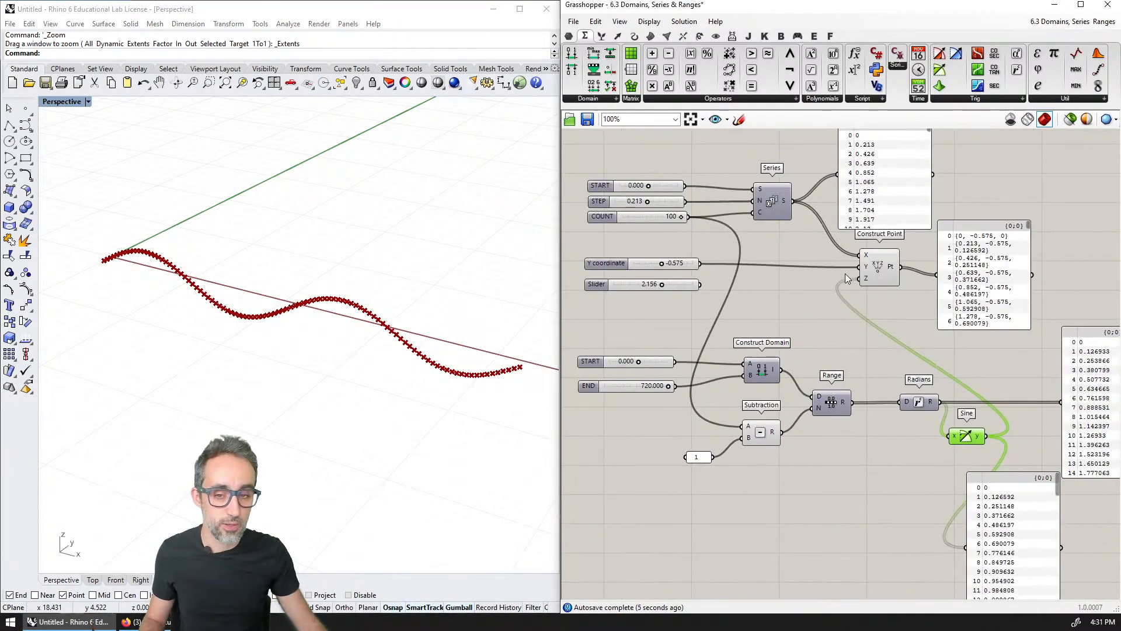
{"action": "mouse_move", "coordinate": [112, 276]}
{"action": "right_mouse_down"}
{"action": "mouse_move", "coordinate": [125, 257]}
{"action": "mouse_move", "coordinate": [176, 237]}
{"action": "mouse_move", "coordinate": [125, 291]}
{"action": "right_mouse_up"}
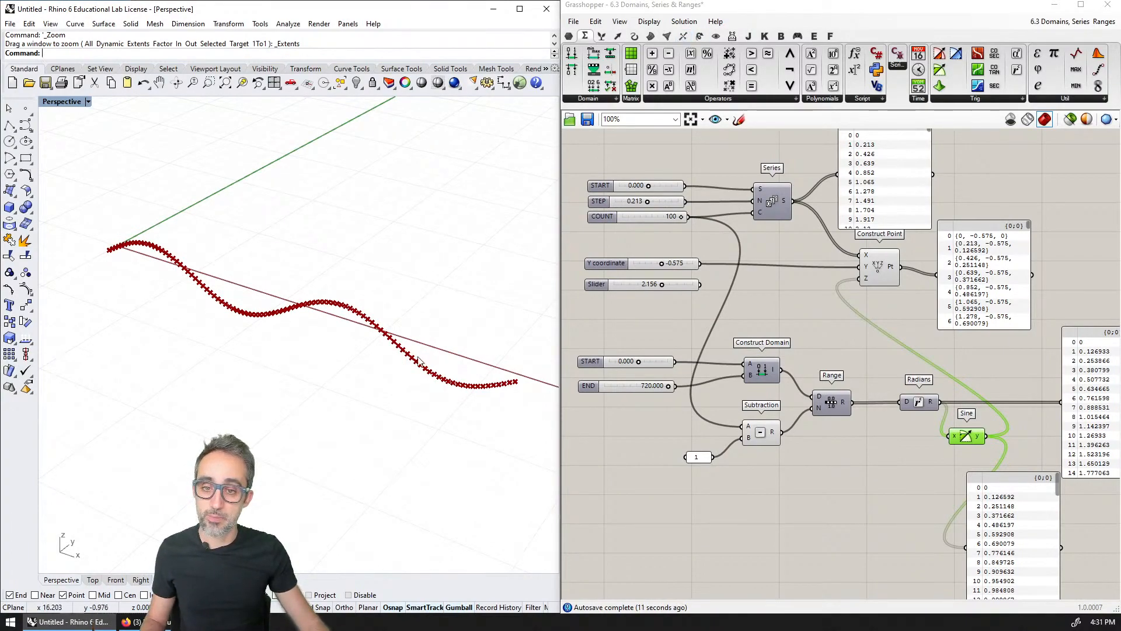
{"action": "right_click_drag", "start_coordinate": [867, 368], "coordinate": [719, 275]}
{"action": "scroll", "coordinate": [870, 329], "scroll_direction": "up", "scroll_amount": 2}
{"action": "left_click_drag", "start_coordinate": [904, 396], "coordinate": [907, 560]}
{"action": "right_click_drag", "start_coordinate": [767, 274], "coordinate": [885, 350]}
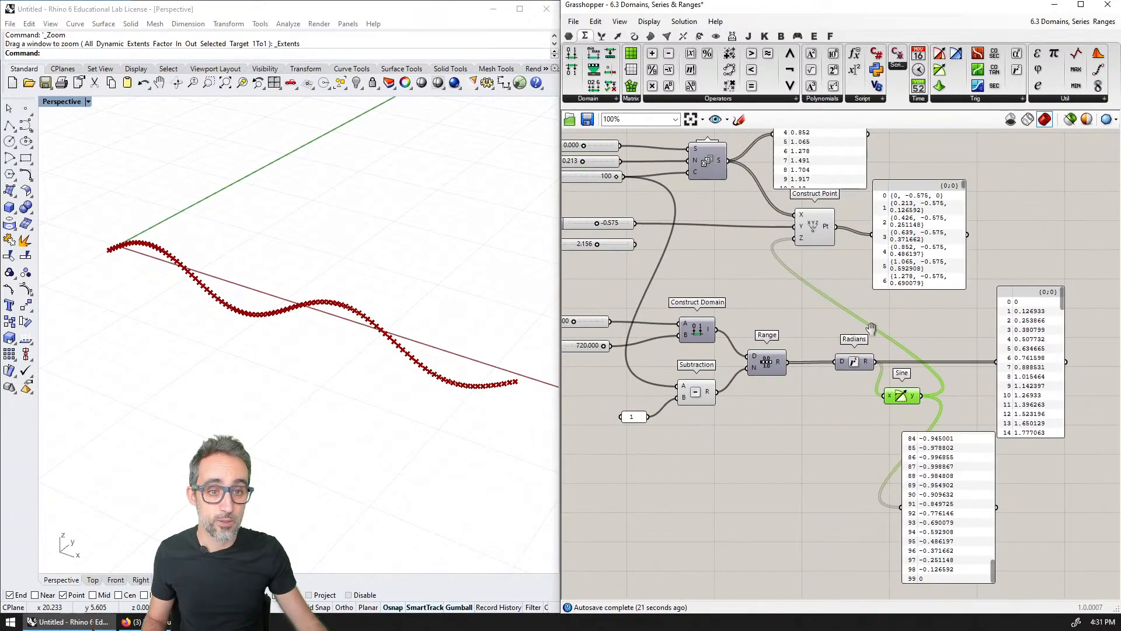
{"action": "scroll", "coordinate": [929, 356], "scroll_direction": "down", "scroll_amount": 2}
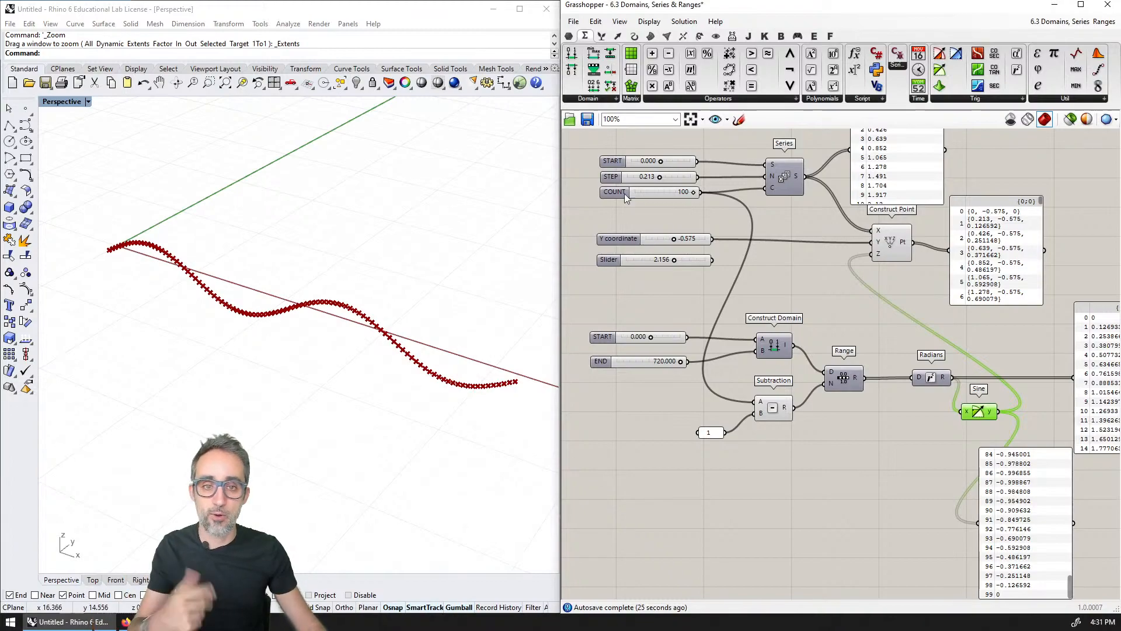
Step: Add an Interpolate curve component, delete the point coordinates panel, and connect the Construct Point output to the Interpolate vertices input
{"action": "left_click", "coordinate": [634, 36]}
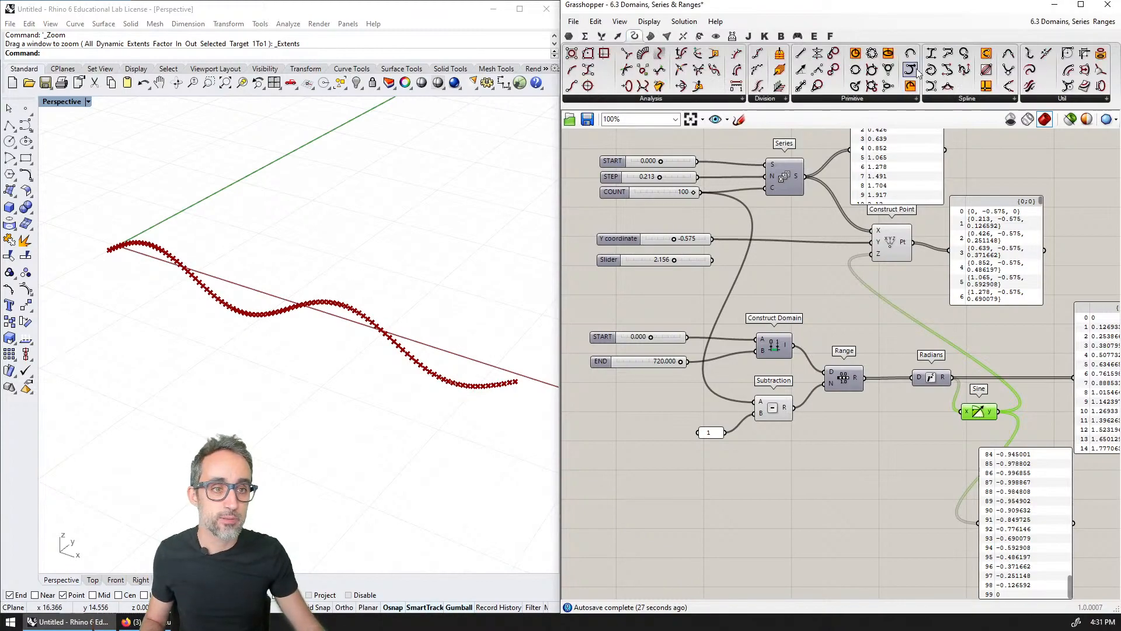
{"action": "left_click", "coordinate": [947, 99]}
{"action": "left_click_drag", "start_coordinate": [1033, 120], "coordinate": [1010, 386]}
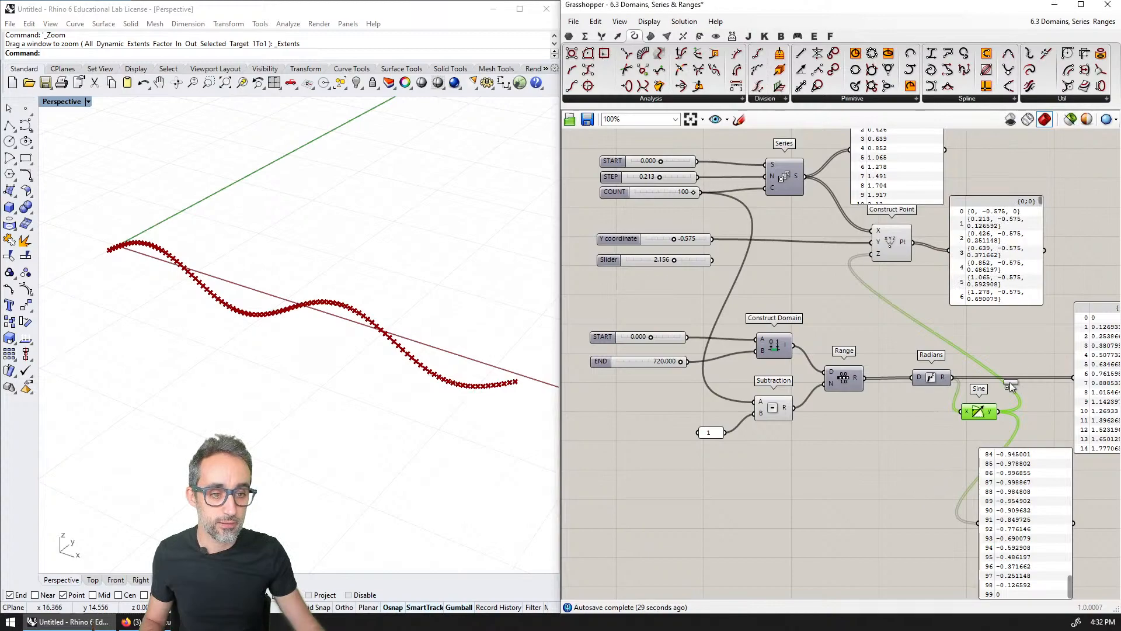
{"action": "left_click_drag", "start_coordinate": [1018, 296], "coordinate": [1063, 181]}
{"action": "right_click_drag", "start_coordinate": [1057, 213], "coordinate": [946, 260]}
{"action": "left_click", "coordinate": [903, 280]}
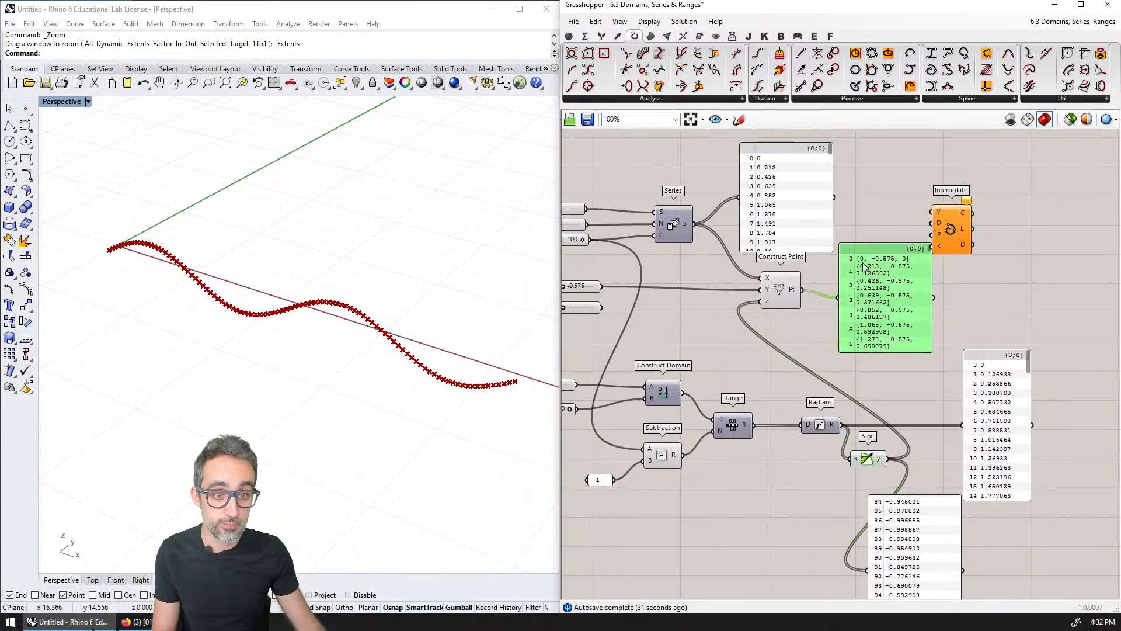
{"action": "key", "text": "Delete"}
{"action": "left_click_drag", "start_coordinate": [802, 289], "coordinate": [932, 211]}
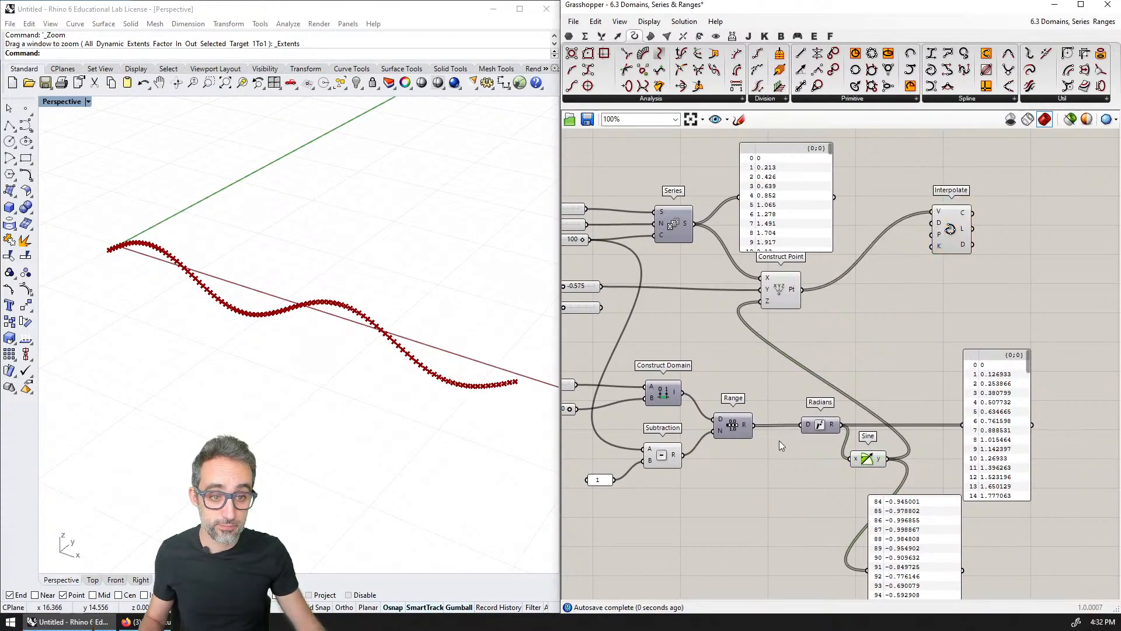
Step: Hide the Construct Point preview and set the Y coordinate slider to 7.544
{"action": "left_click", "coordinate": [788, 286]}
{"action": "right_click_drag", "start_coordinate": [356, 328], "coordinate": [330, 326]}
{"action": "right_click_drag", "start_coordinate": [687, 262], "coordinate": [765, 289]}
{"action": "left_click_drag", "start_coordinate": [695, 324], "coordinate": [719, 325]}
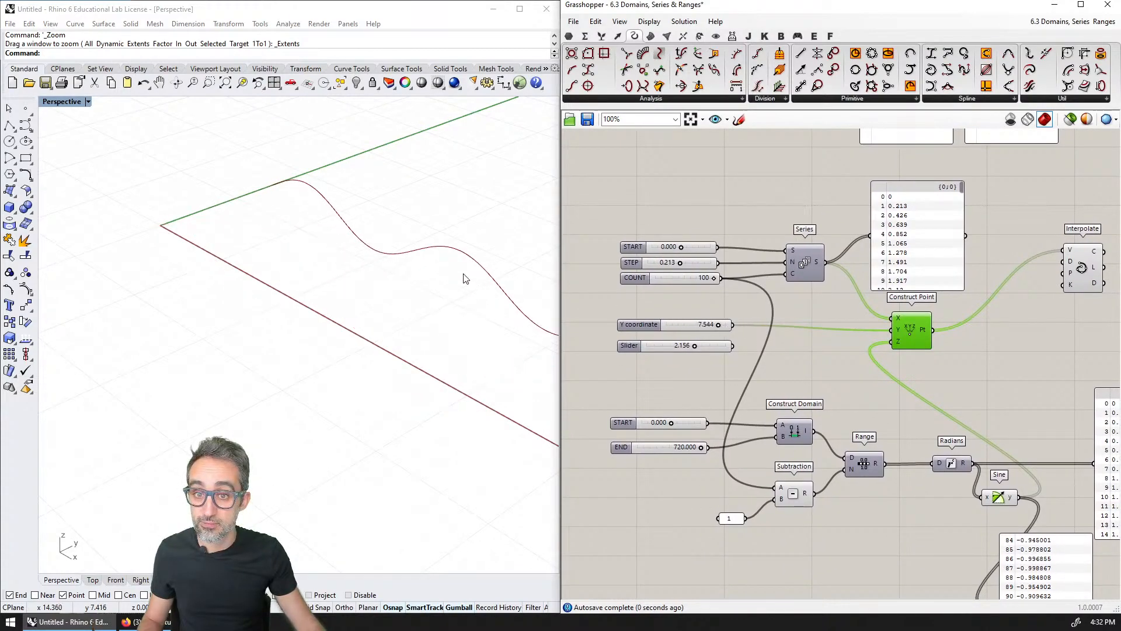
{"action": "right_click_drag", "start_coordinate": [463, 275], "coordinate": [335, 307]}
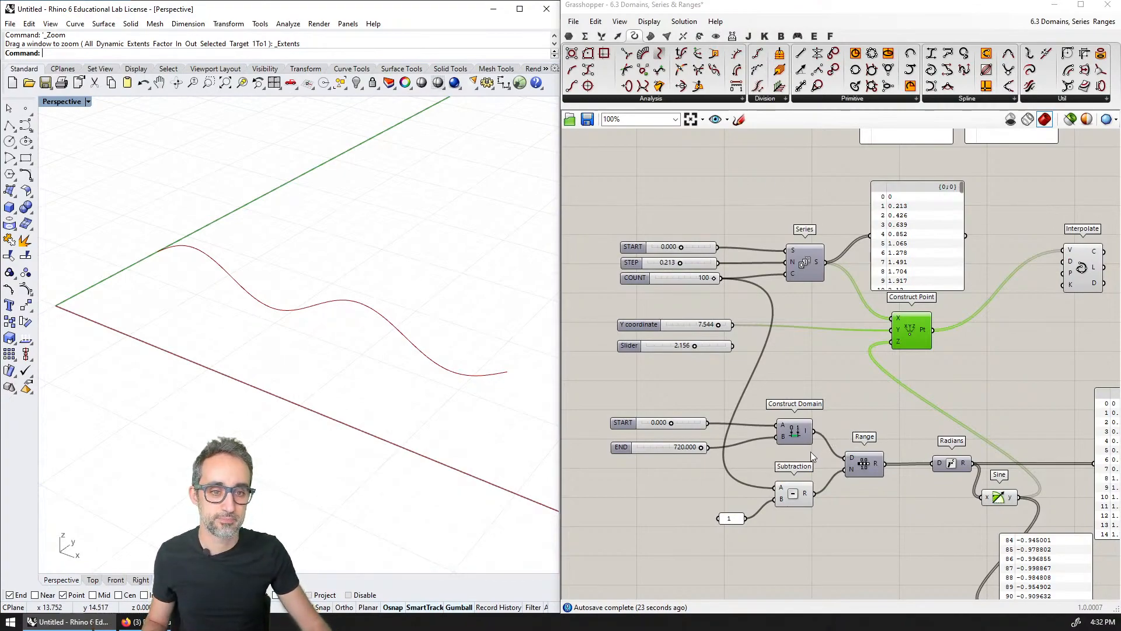
Step: Align Sine beside Radians, delete the radian values panel, and place the sine values panel next to Sine, showing its first entries
{"action": "right_click_drag", "start_coordinate": [862, 410], "coordinate": [849, 355]}
{"action": "left_click", "coordinate": [938, 408]}
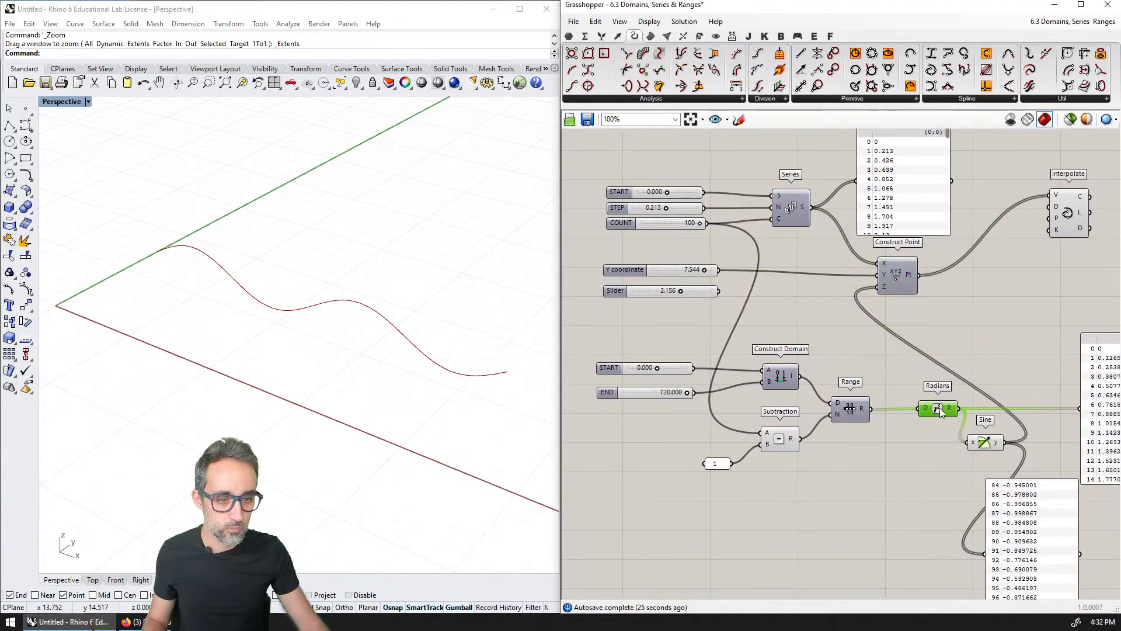
{"action": "left_click_drag", "start_coordinate": [985, 442], "coordinate": [985, 409]}
{"action": "right_click_drag", "start_coordinate": [1046, 409], "coordinate": [902, 393]}
{"action": "left_click", "coordinate": [956, 421]}
{"action": "key", "text": "Delete"}
{"action": "left_click_drag", "start_coordinate": [909, 476], "coordinate": [971, 354]}
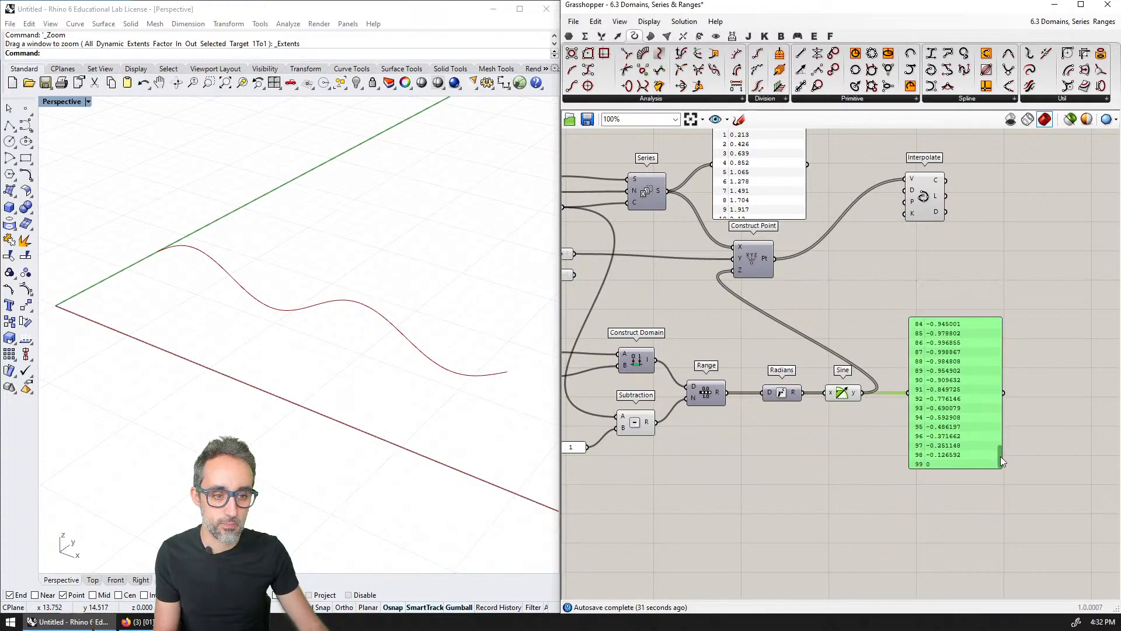
{"action": "left_click_drag", "start_coordinate": [1001, 457], "coordinate": [998, 327]}
Step: Space out Construct Point and Interpolate above the sine values panel, and raise the Series values panel clear of the wires
{"action": "right_click_drag", "start_coordinate": [763, 272], "coordinate": [840, 324]}
{"action": "left_click", "coordinate": [928, 305]}
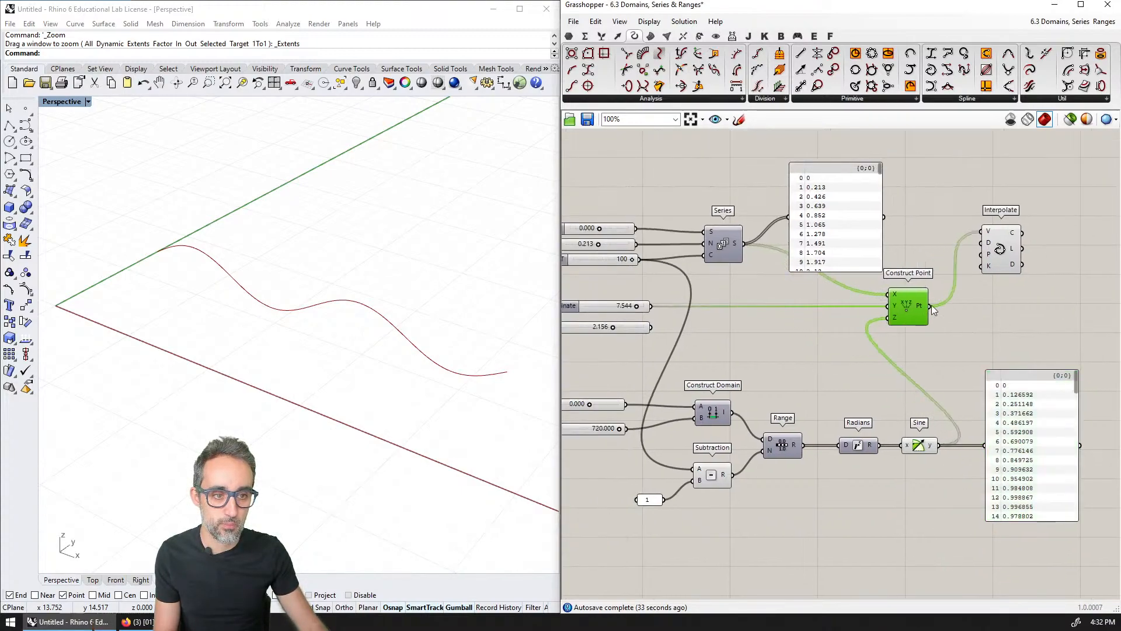
{"action": "left_click_drag", "start_coordinate": [931, 305], "coordinate": [1006, 306]}
{"action": "left_click_drag", "start_coordinate": [999, 248], "coordinate": [1049, 324]}
{"action": "left_click_drag", "start_coordinate": [832, 221], "coordinate": [846, 179]}
{"action": "right_click_drag", "start_coordinate": [725, 255], "coordinate": [809, 290]}
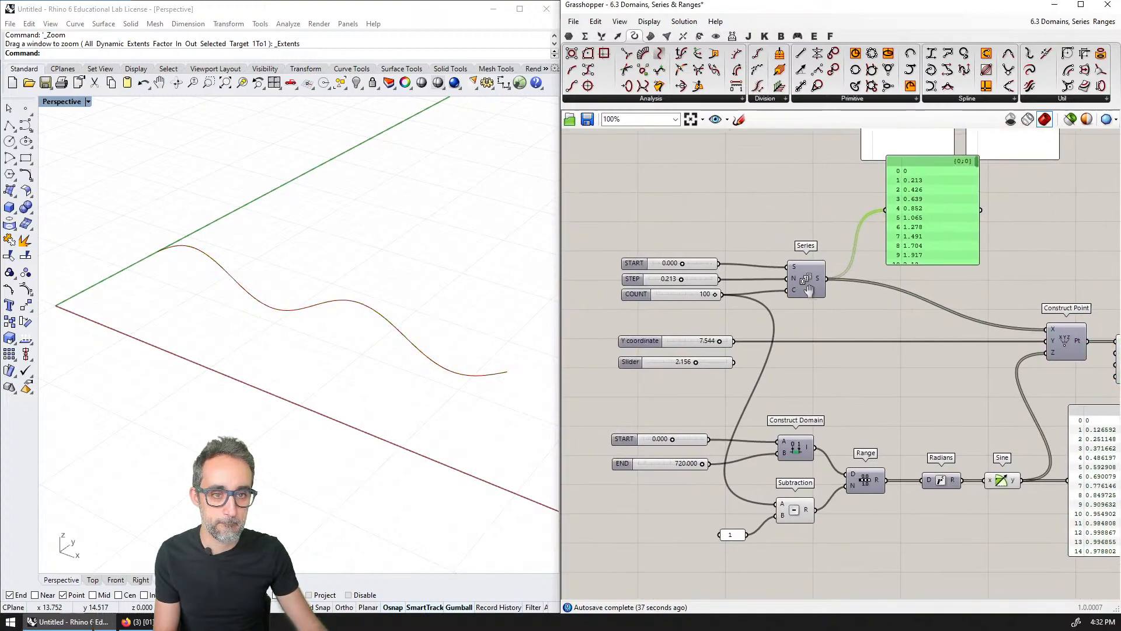
Step: Move the whole sine curve component group down, away from the earlier examples on the canvas
{"action": "scroll", "coordinate": [809, 289], "scroll_direction": "down", "scroll_amount": 6}
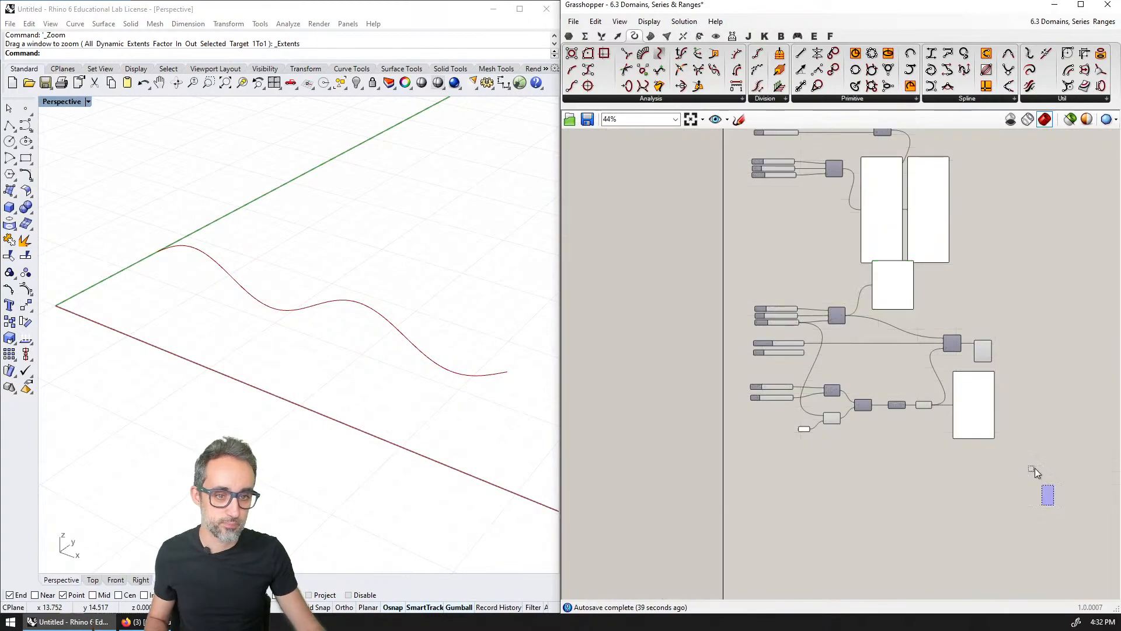
{"action": "left_click_drag", "start_coordinate": [1035, 468], "coordinate": [764, 289]}
{"action": "left_click_drag", "start_coordinate": [887, 291], "coordinate": [891, 380]}
{"action": "left_click", "coordinate": [843, 359]}
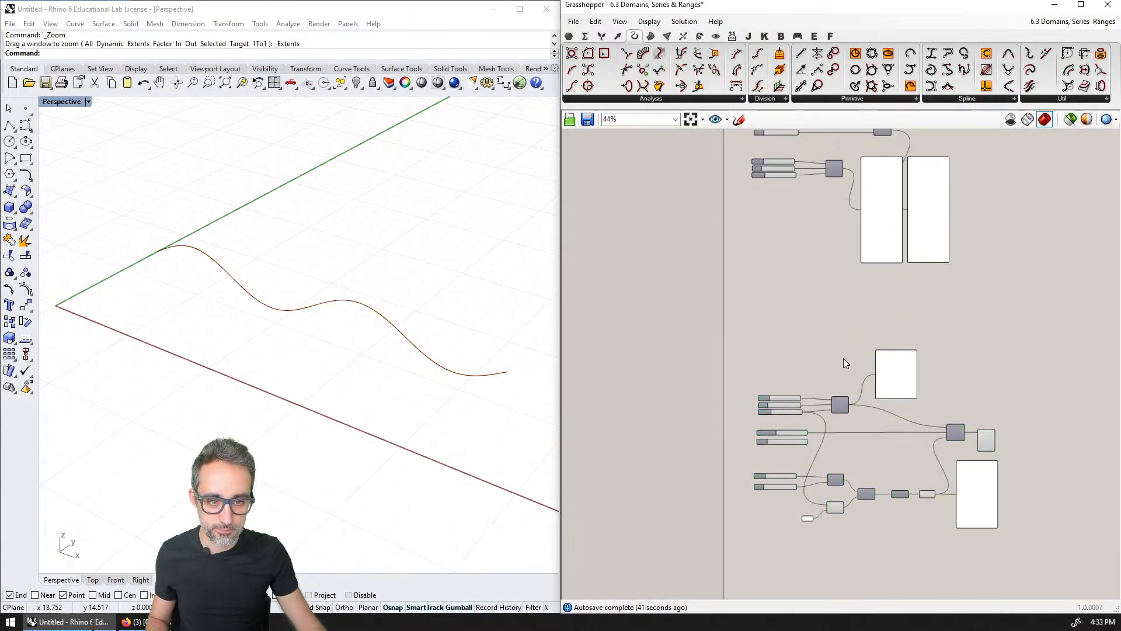
{"action": "right_click_drag", "start_coordinate": [843, 358], "coordinate": [801, 318]}
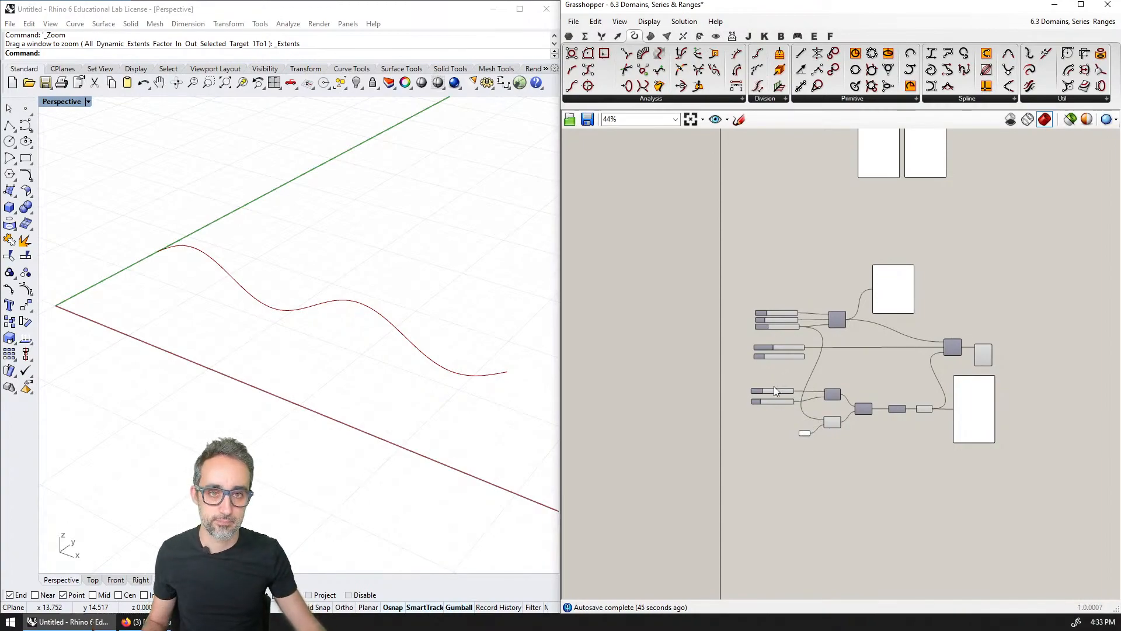
Step: Save the Grasshopper definition and toggle the Interpolate component's preview
{"action": "scroll", "coordinate": [775, 390], "scroll_direction": "up", "scroll_amount": 4}
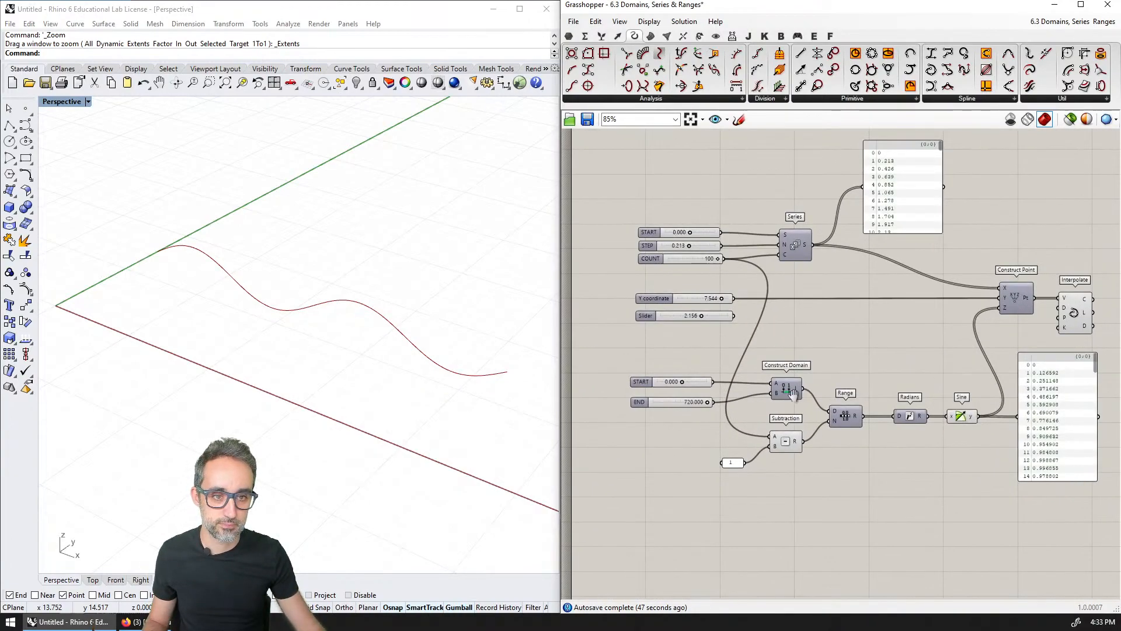
{"action": "right_click_drag", "start_coordinate": [793, 393], "coordinate": [759, 411]}
{"action": "key", "text": "ctrl+s"}
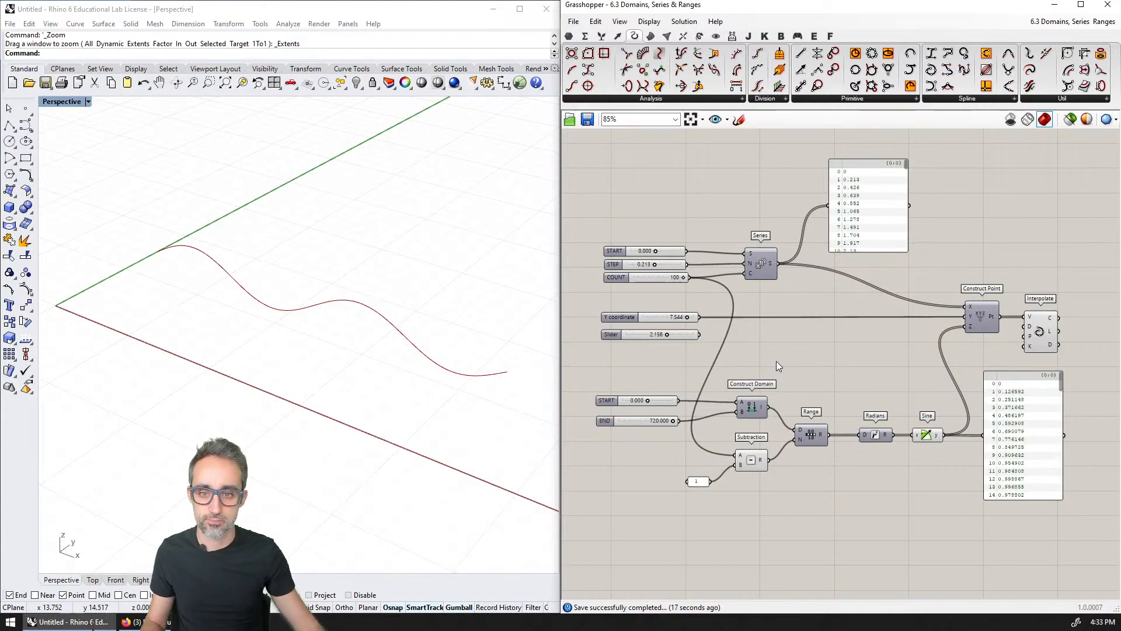
{"action": "left_click", "coordinate": [1030, 336]}
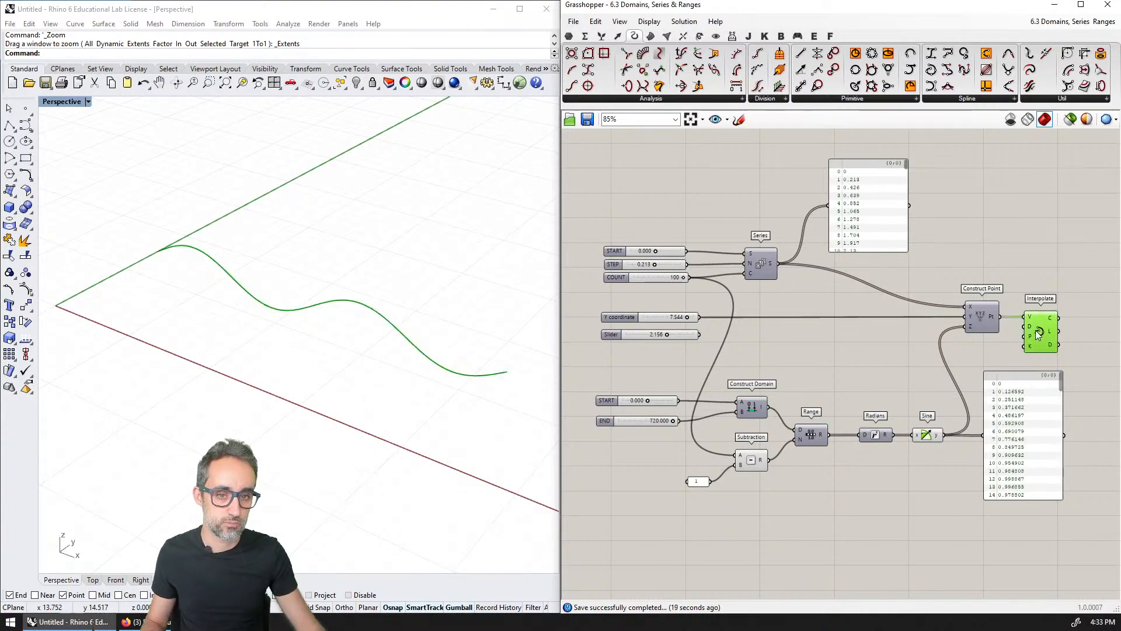
{"action": "key", "text": "ctrl+q"}
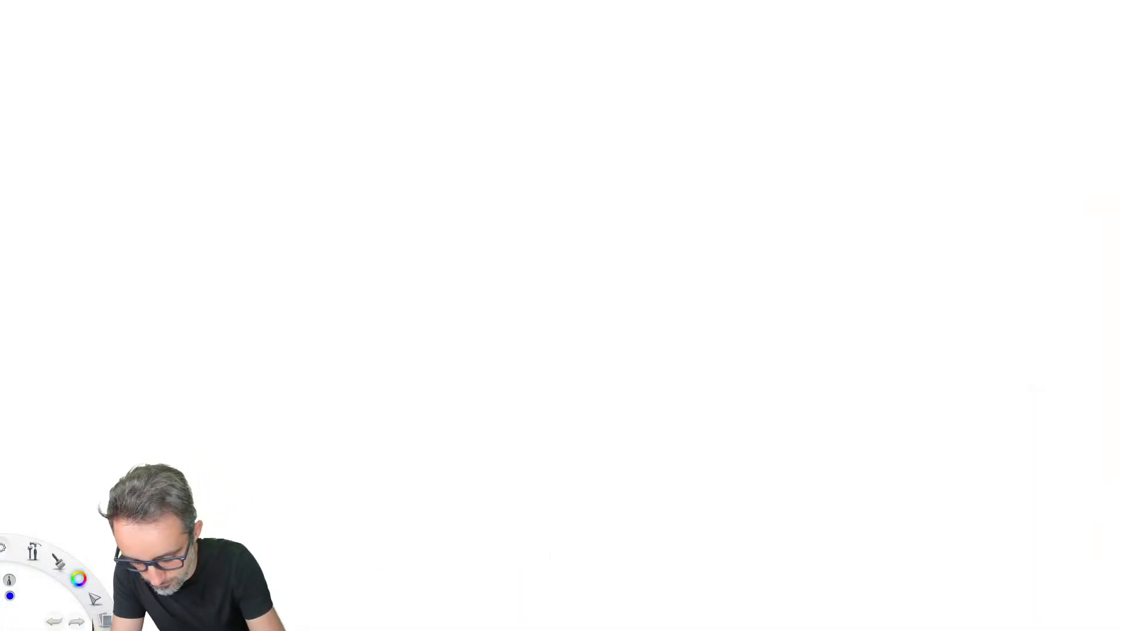
Step: In the sketching app, draw a vertical and a horizontal light grey axis crossing near the middle of the canvas
{"action": "left_click", "coordinate": [86, 581]}
{"action": "left_click_drag", "start_coordinate": [531, 124], "coordinate": [553, 549]}
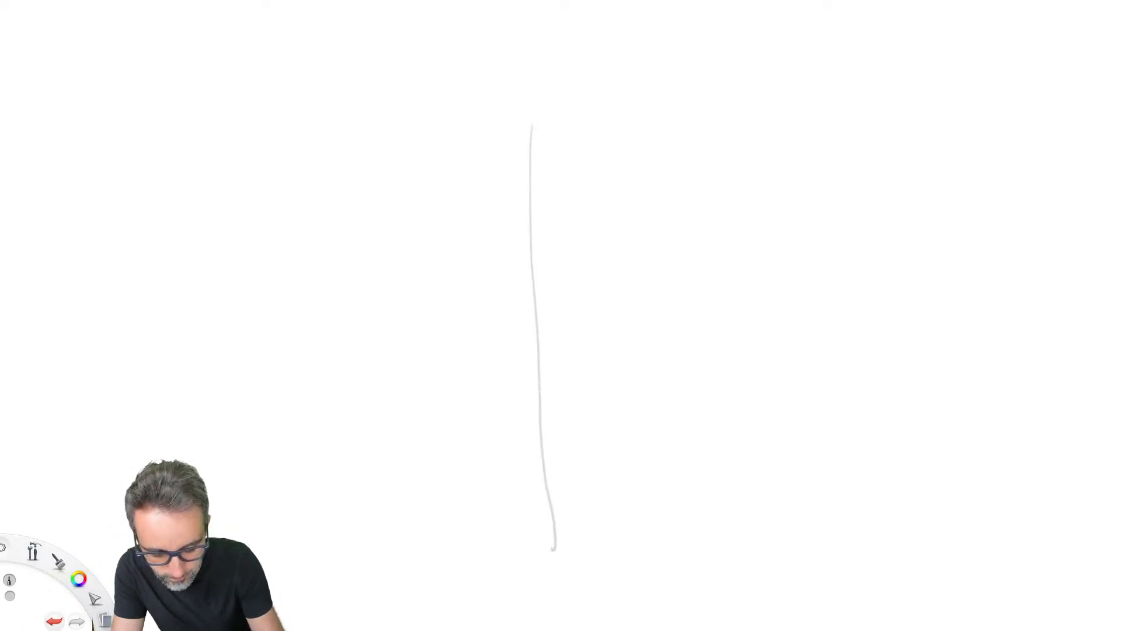
{"action": "left_click_drag", "start_coordinate": [273, 338], "coordinate": [834, 340]}
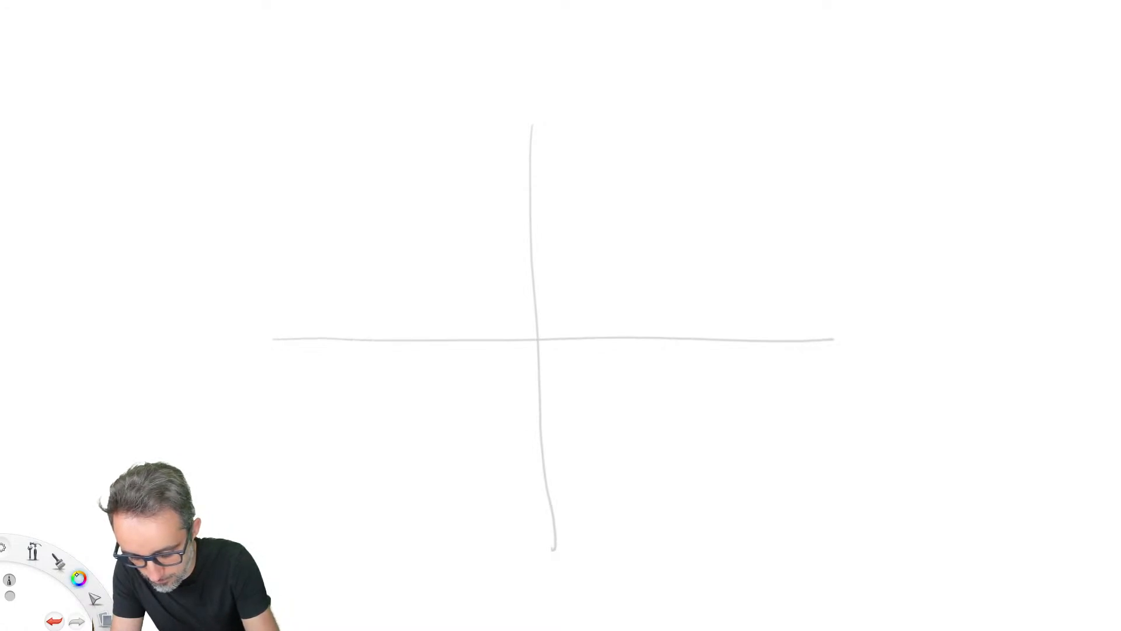
Step: Draw a red circle centred on the axis crossing, undoing the first, wider attempt
{"action": "left_click", "coordinate": [77, 576]}
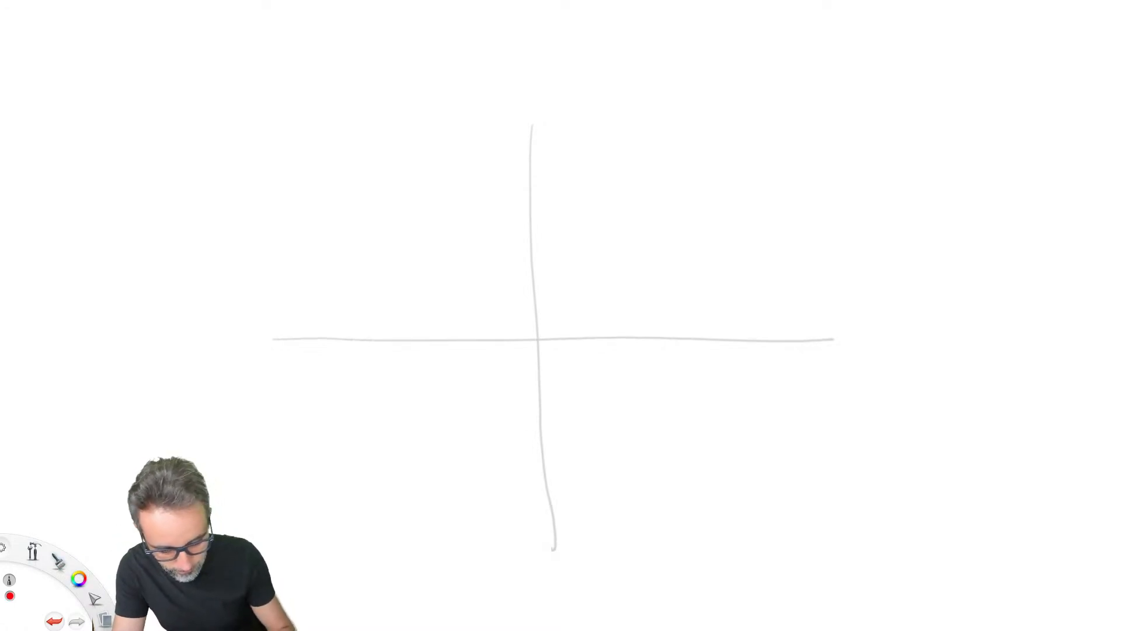
{"action": "mouse_move", "coordinate": [529, 143]}
{"action": "left_mouse_down"}
{"action": "mouse_move", "coordinate": [471, 150]}
{"action": "mouse_move", "coordinate": [380, 213]}
{"action": "mouse_move", "coordinate": [335, 324]}
{"action": "mouse_move", "coordinate": [350, 431]}
{"action": "mouse_move", "coordinate": [417, 494]}
{"action": "mouse_move", "coordinate": [508, 527]}
{"action": "mouse_move", "coordinate": [584, 527]}
{"action": "mouse_move", "coordinate": [713, 455]}
{"action": "mouse_move", "coordinate": [748, 393]}
{"action": "mouse_move", "coordinate": [759, 330]}
{"action": "mouse_move", "coordinate": [725, 220]}
{"action": "mouse_move", "coordinate": [544, 138]}
{"action": "mouse_move", "coordinate": [502, 150]}
{"action": "left_mouse_up"}
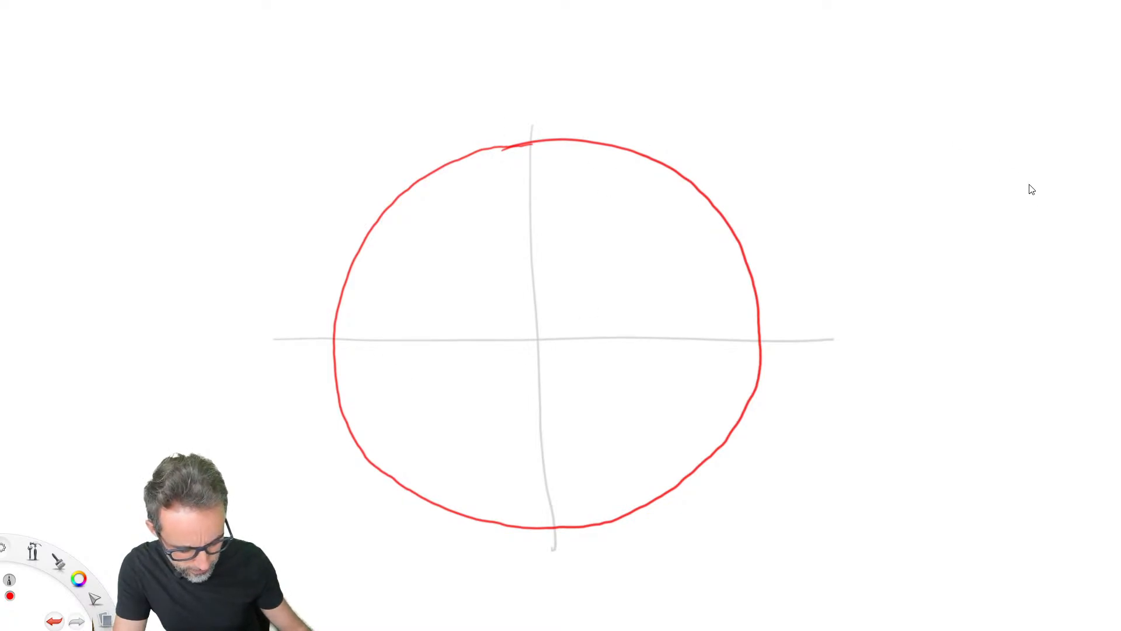
{"action": "left_click", "coordinate": [1007, 144]}
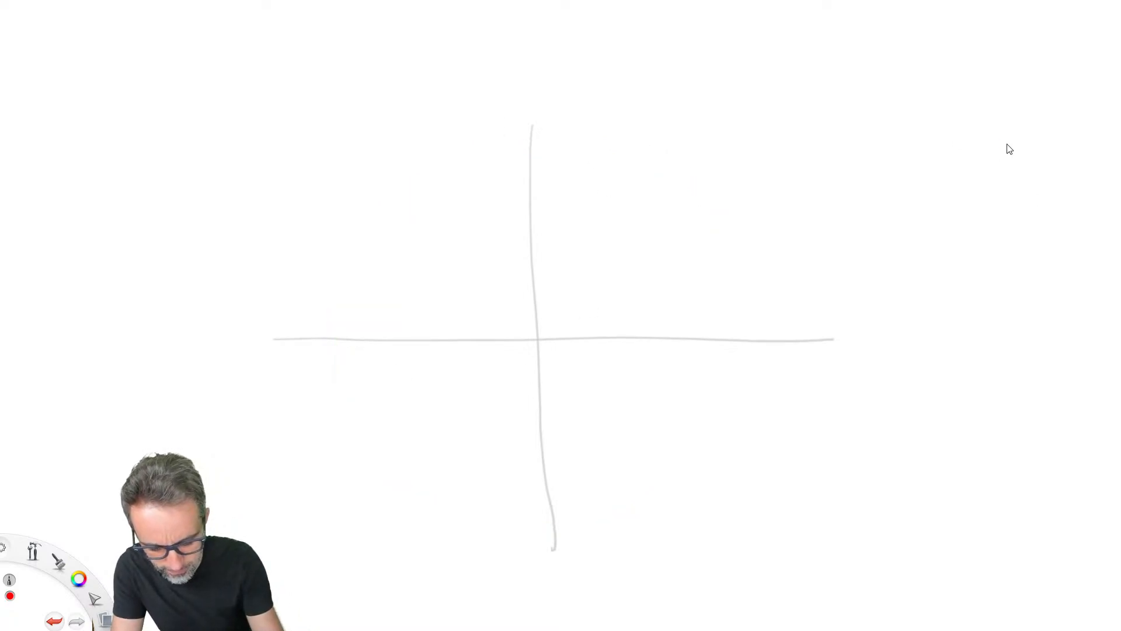
{"action": "mouse_move", "coordinate": [530, 151]}
{"action": "left_mouse_down"}
{"action": "mouse_move", "coordinate": [458, 156]}
{"action": "mouse_move", "coordinate": [371, 229]}
{"action": "mouse_move", "coordinate": [347, 295]}
{"action": "mouse_move", "coordinate": [352, 422]}
{"action": "mouse_move", "coordinate": [379, 474]}
{"action": "mouse_move", "coordinate": [426, 505]}
{"action": "mouse_move", "coordinate": [566, 527]}
{"action": "mouse_move", "coordinate": [635, 509]}
{"action": "mouse_move", "coordinate": [713, 439]}
{"action": "mouse_move", "coordinate": [731, 382]}
{"action": "mouse_move", "coordinate": [731, 315]}
{"action": "mouse_move", "coordinate": [709, 241]}
{"action": "mouse_move", "coordinate": [666, 187]}
{"action": "mouse_move", "coordinate": [602, 160]}
{"action": "mouse_move", "coordinate": [495, 162]}
{"action": "left_mouse_up"}
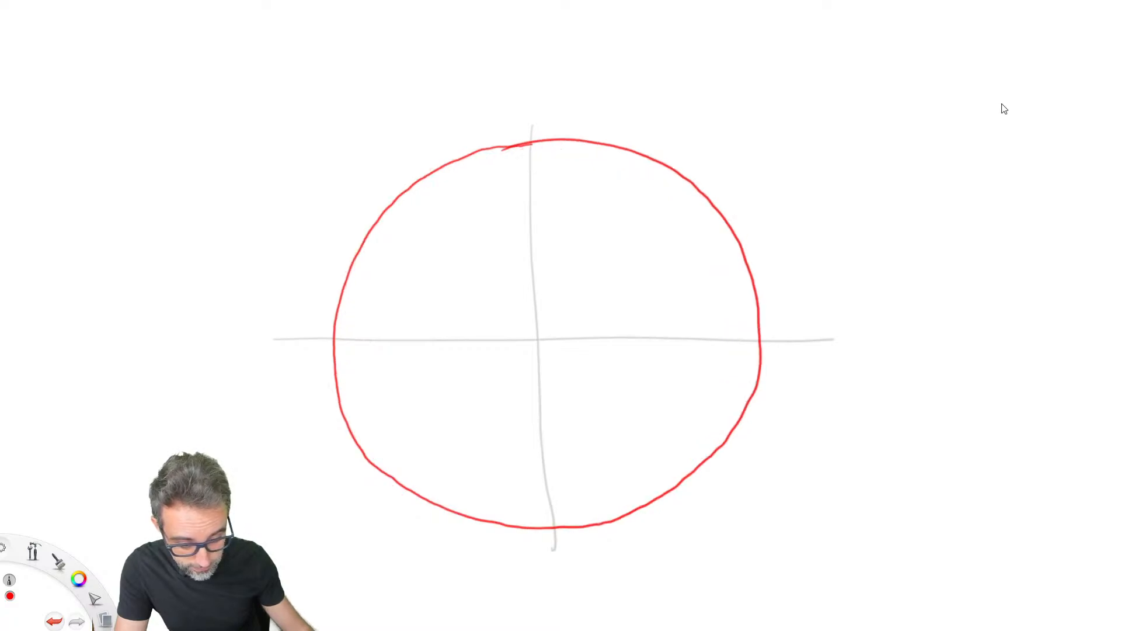
{"action": "key", "text": "ctrl+z"}
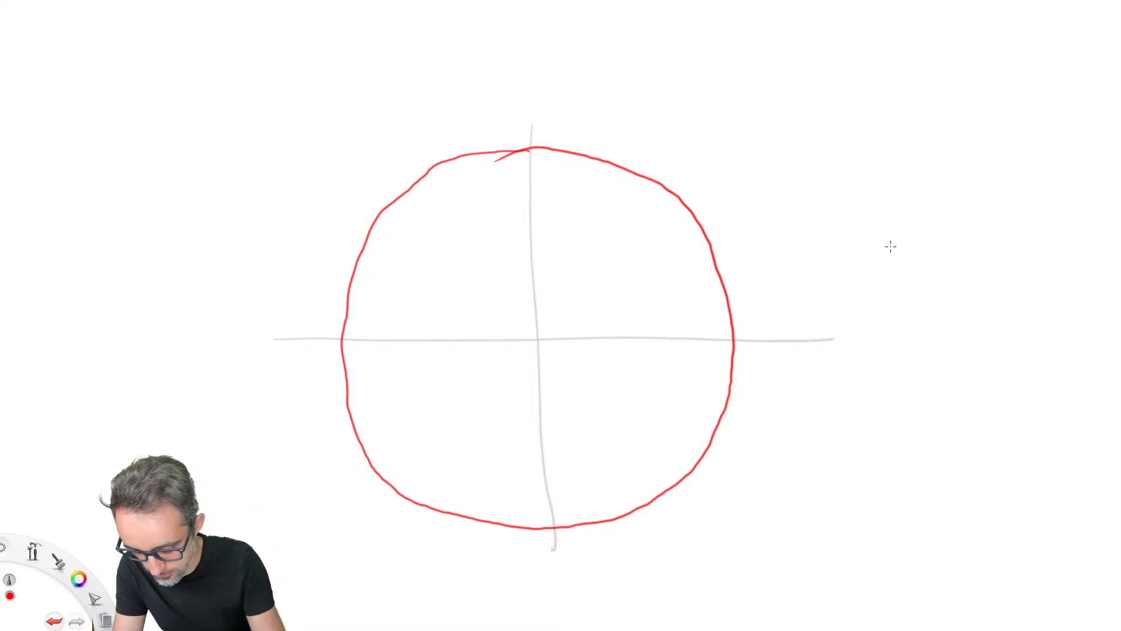
Step: Switch the brush to black and mark crosses along the circle's upper right quarter, including both axis crossings
{"action": "left_click", "coordinate": [79, 578]}
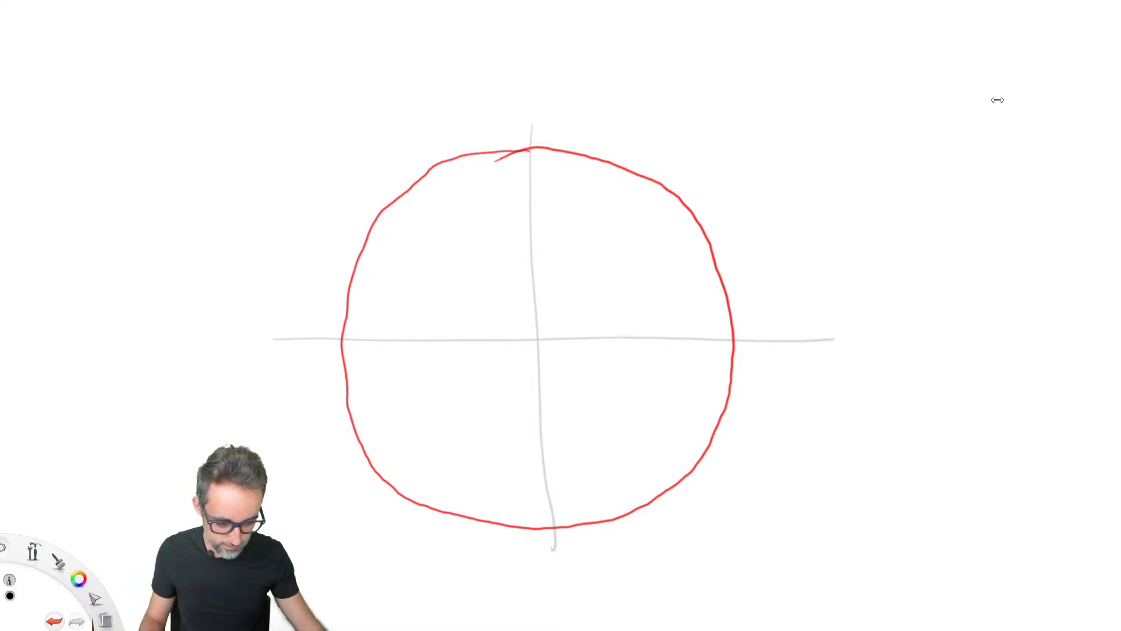
{"action": "key", "text": "ctrl+z"}
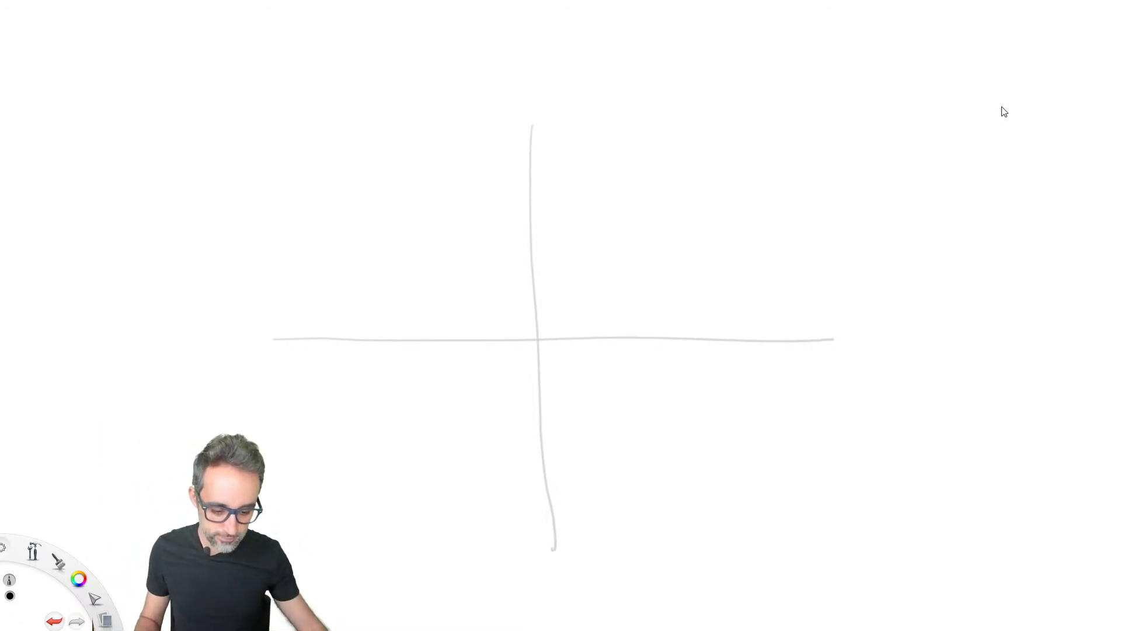
{"action": "key", "text": "ctrl+y"}
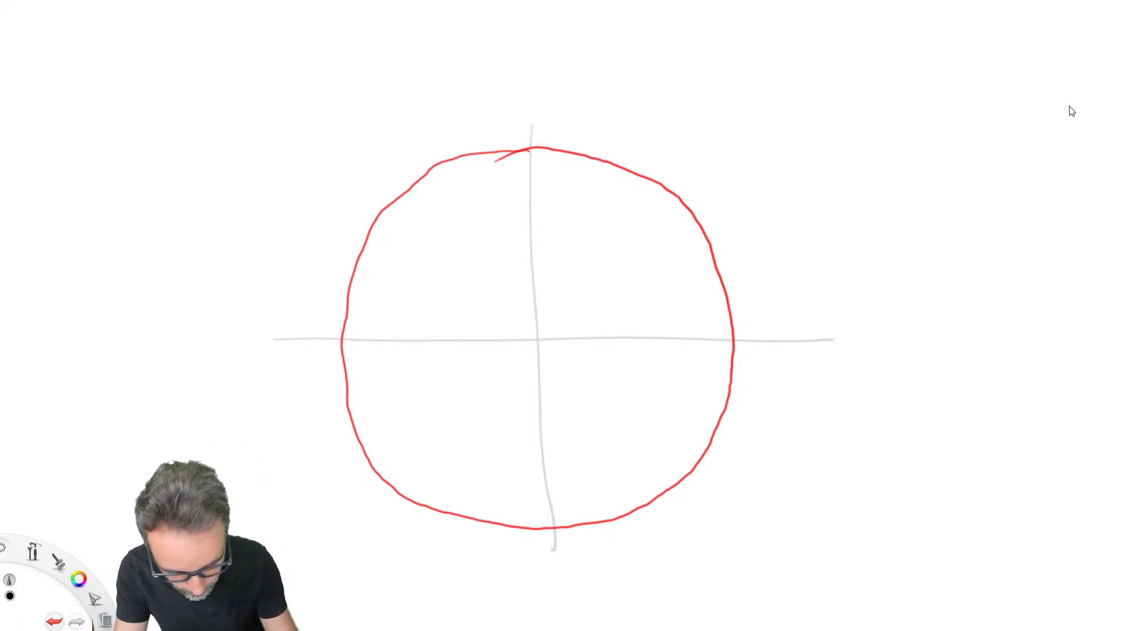
{"action": "mouse_move", "coordinate": [742, 332]}
{"action": "left_mouse_down"}
{"action": "mouse_move", "coordinate": [729, 341]}
{"action": "mouse_move", "coordinate": [744, 351]}
{"action": "left_mouse_up"}
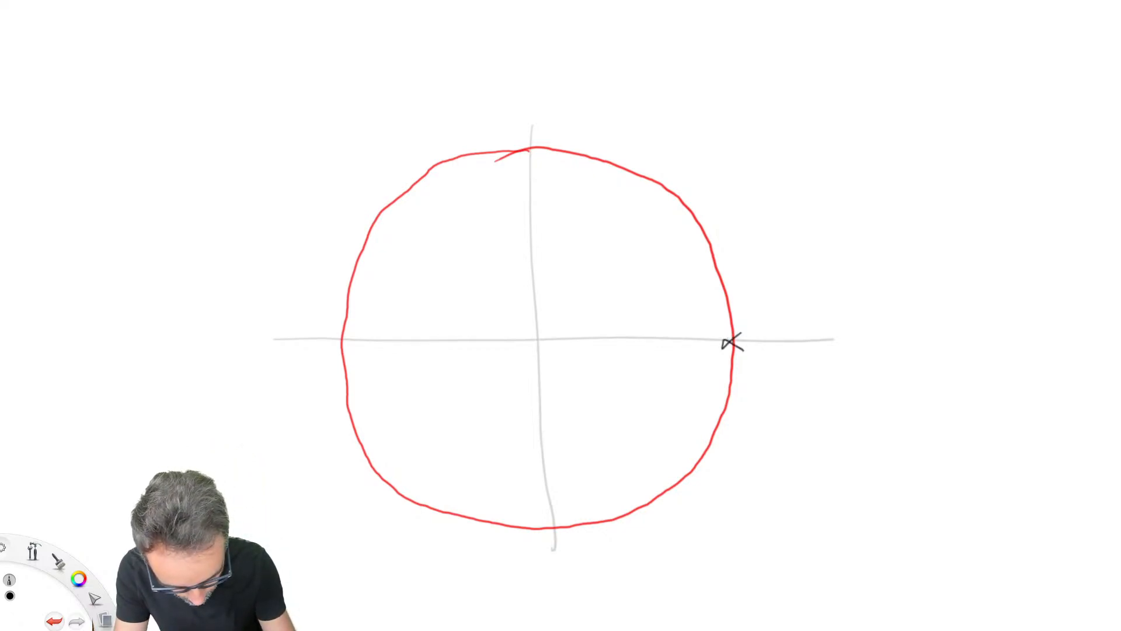
{"action": "left_click_drag", "start_coordinate": [722, 255], "coordinate": [707, 273]}
{"action": "left_click_drag", "start_coordinate": [706, 266], "coordinate": [728, 277]}
{"action": "left_click_drag", "start_coordinate": [693, 195], "coordinate": [670, 213]}
{"action": "left_click_drag", "start_coordinate": [673, 191], "coordinate": [695, 211]}
{"action": "mouse_move", "coordinate": [625, 154]}
{"action": "left_mouse_down"}
{"action": "mouse_move", "coordinate": [606, 176]}
{"action": "mouse_move", "coordinate": [622, 174]}
{"action": "left_mouse_up"}
{"action": "left_click_drag", "start_coordinate": [544, 132], "coordinate": [524, 152]}
{"action": "left_click_drag", "start_coordinate": [522, 146], "coordinate": [542, 161]}
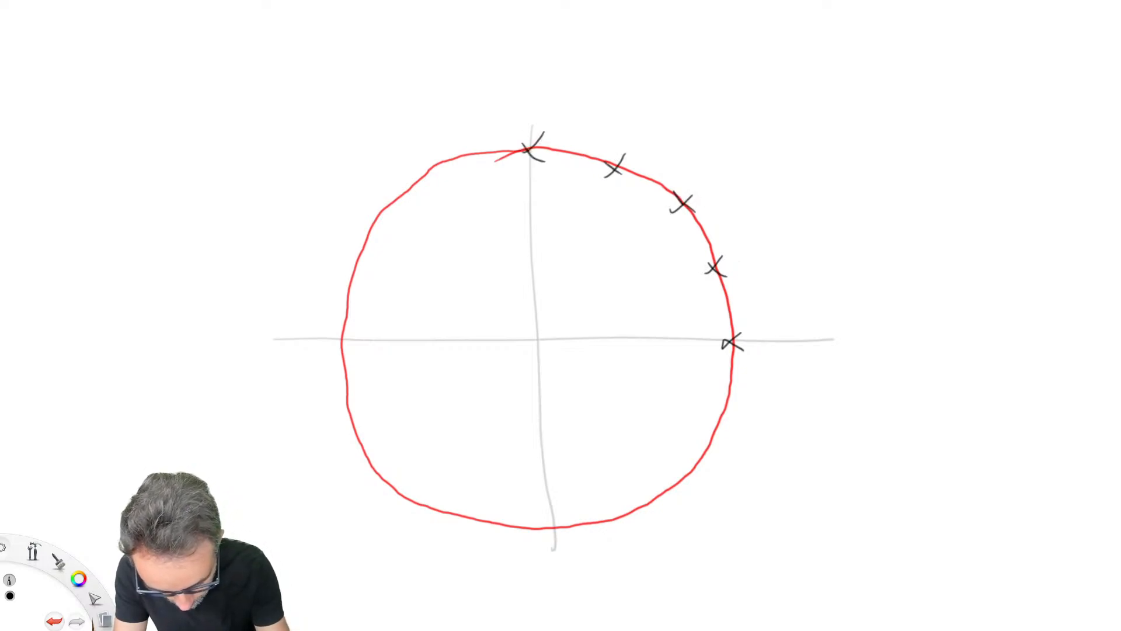
Step: Mark black crosses along the circle's upper left quarter, at the left axis crossing and just below it
{"action": "left_click_drag", "start_coordinate": [441, 154], "coordinate": [460, 169]}
{"action": "left_click_drag", "start_coordinate": [459, 150], "coordinate": [380, 214]}
{"action": "mouse_move", "coordinate": [373, 206]}
{"action": "left_mouse_down"}
{"action": "mouse_move", "coordinate": [402, 217]}
{"action": "mouse_move", "coordinate": [352, 274]}
{"action": "left_mouse_up"}
{"action": "left_click_drag", "start_coordinate": [343, 266], "coordinate": [369, 277]}
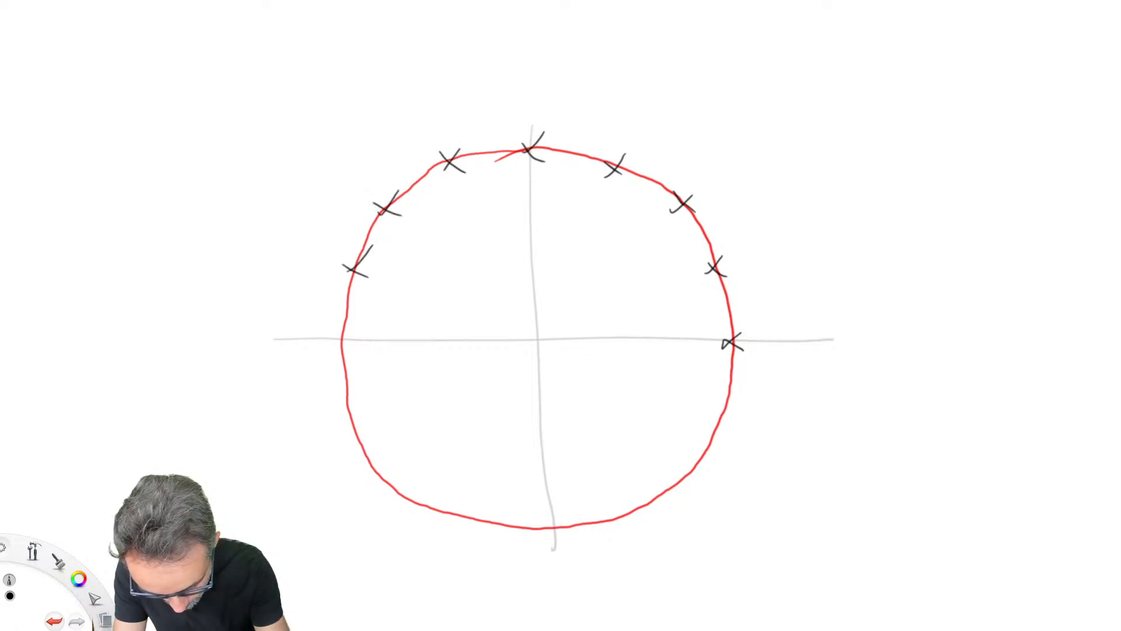
{"action": "mouse_move", "coordinate": [355, 325]}
{"action": "left_mouse_down"}
{"action": "mouse_move", "coordinate": [338, 346]}
{"action": "mouse_move", "coordinate": [351, 349]}
{"action": "left_mouse_up"}
{"action": "left_click_drag", "start_coordinate": [344, 403], "coordinate": [357, 416]}
{"action": "left_click_drag", "start_coordinate": [362, 400], "coordinate": [344, 416]}
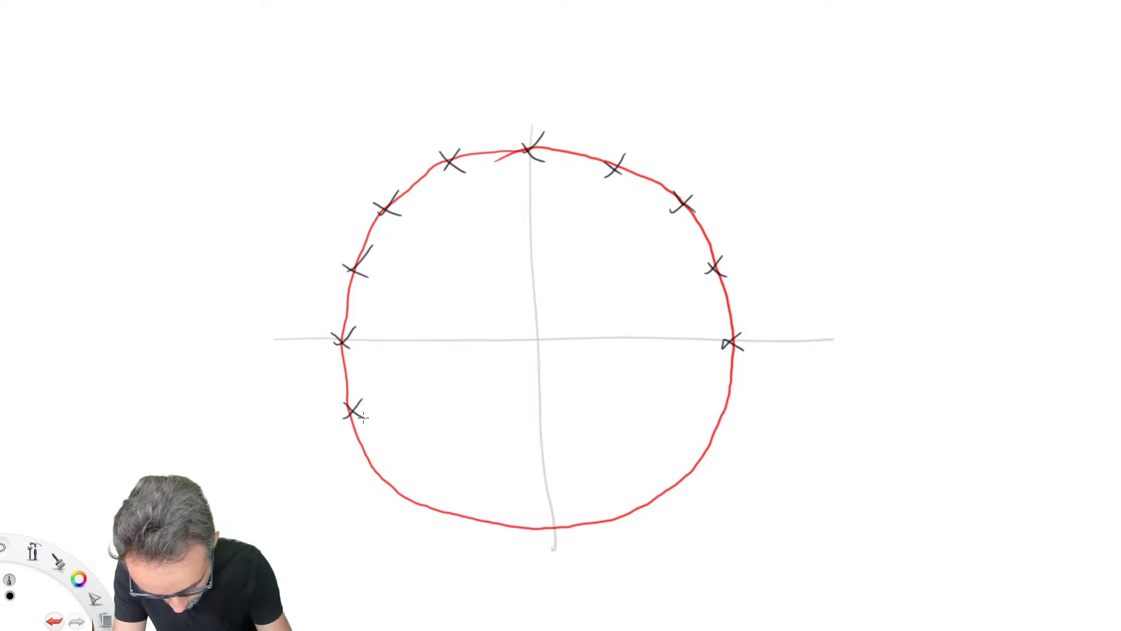
Step: Complete the ring of evenly spaced black crosses around the rest of the circle's lower half
{"action": "mouse_move", "coordinate": [399, 460]}
{"action": "left_mouse_down"}
{"action": "mouse_move", "coordinate": [378, 479]}
{"action": "mouse_move", "coordinate": [391, 477]}
{"action": "left_mouse_up"}
{"action": "left_click_drag", "start_coordinate": [473, 506], "coordinate": [454, 525]}
{"action": "left_click_drag", "start_coordinate": [447, 512], "coordinate": [469, 525]}
{"action": "mouse_move", "coordinate": [563, 518]}
{"action": "left_mouse_down"}
{"action": "mouse_move", "coordinate": [540, 528]}
{"action": "mouse_move", "coordinate": [570, 542]}
{"action": "left_mouse_up"}
{"action": "left_click_drag", "start_coordinate": [647, 499], "coordinate": [625, 521]}
{"action": "left_click_drag", "start_coordinate": [626, 500], "coordinate": [648, 523]}
{"action": "left_click_drag", "start_coordinate": [712, 457], "coordinate": [689, 478]}
{"action": "left_click_drag", "start_coordinate": [686, 460], "coordinate": [706, 480]}
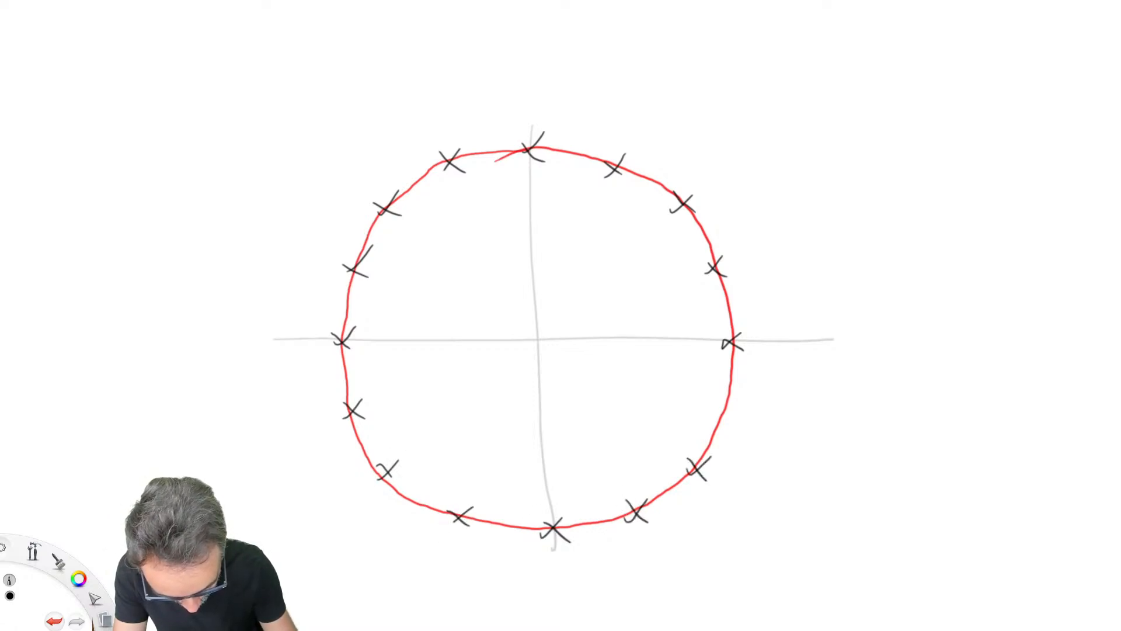
{"action": "left_click_drag", "start_coordinate": [740, 401], "coordinate": [734, 416]}
{"action": "left_click_drag", "start_coordinate": [730, 407], "coordinate": [712, 419]}
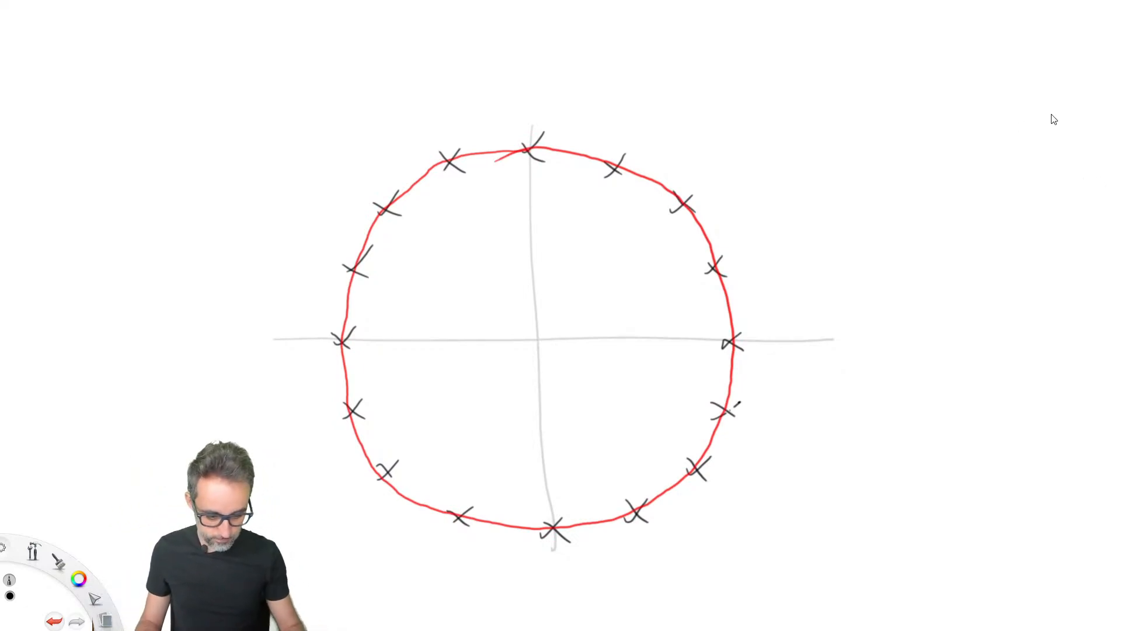
Step: Hide the layers with the red circle, black crosses and grey axes, and show them all again
{"action": "left_click", "coordinate": [1003, 145]}
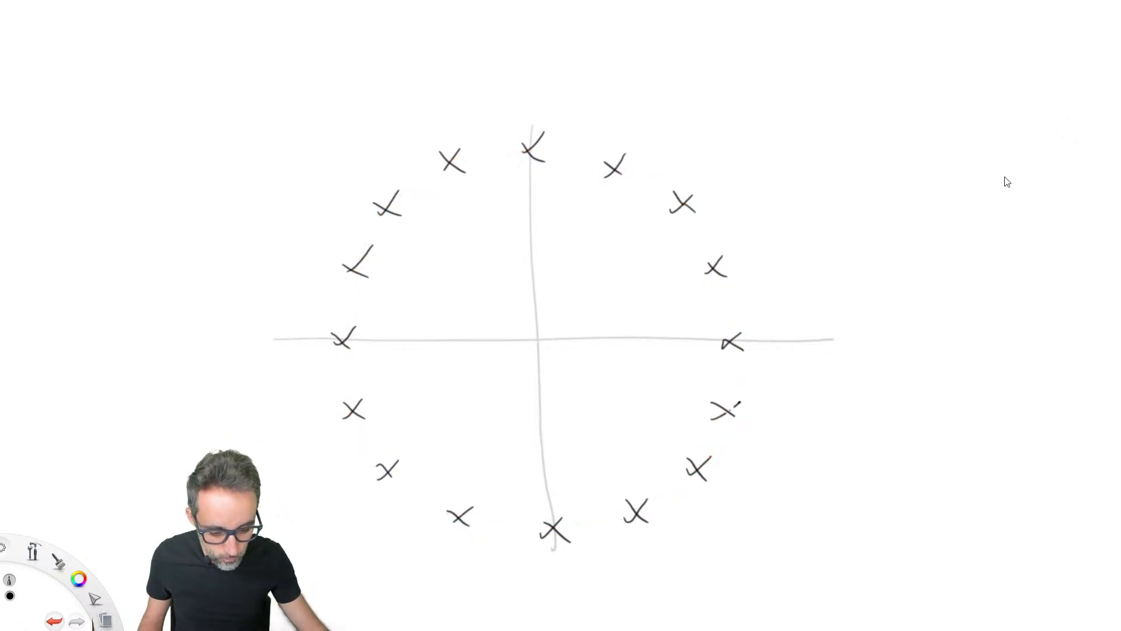
{"action": "left_click", "coordinate": [1005, 183]}
{"action": "left_click", "coordinate": [1006, 227]}
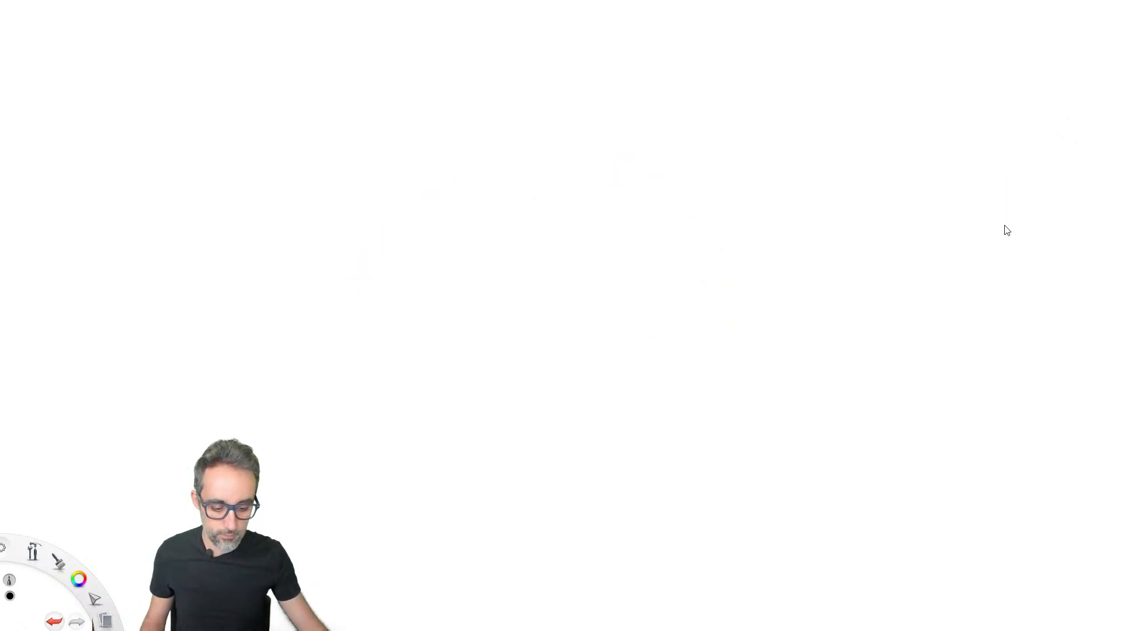
{"action": "left_click", "coordinate": [1006, 229]}
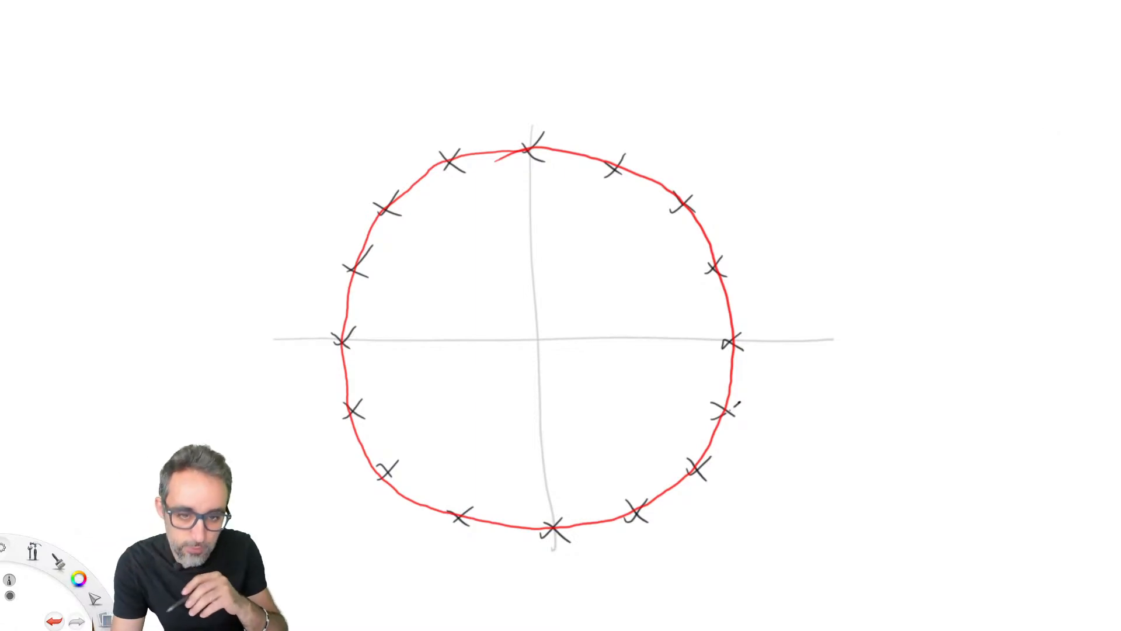
Step: Draw dark grey radius lines from the circle's centre towards the first four crosses, starting along the horizontal axis
{"action": "left_click_drag", "start_coordinate": [537, 337], "coordinate": [751, 333]}
{"action": "left_click_drag", "start_coordinate": [544, 336], "coordinate": [706, 270]}
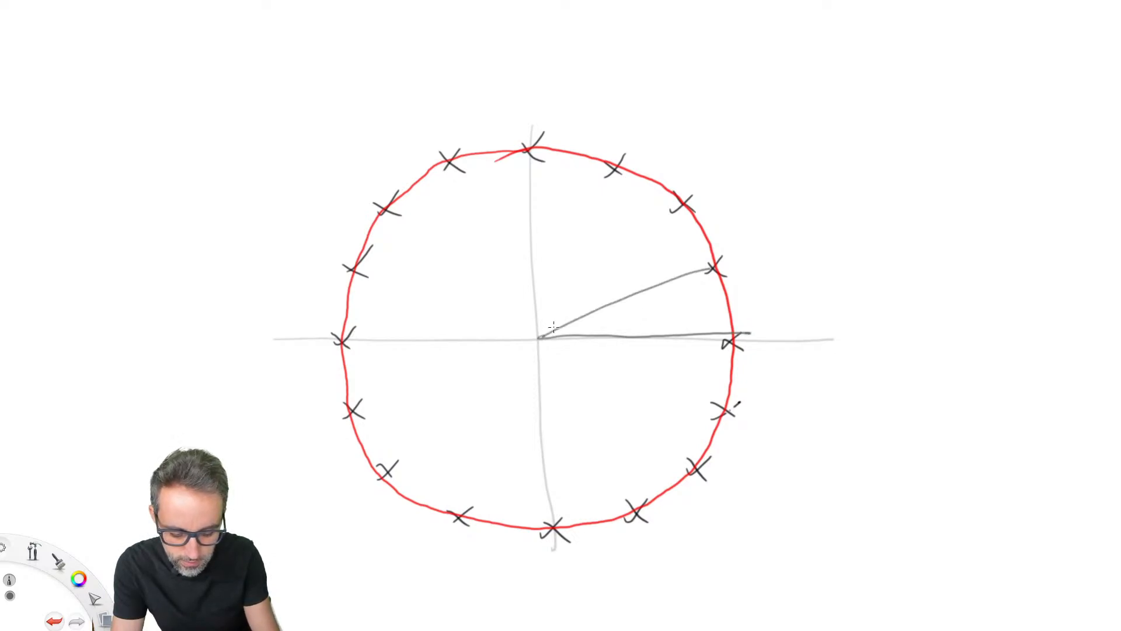
{"action": "mouse_move", "coordinate": [545, 335]}
{"action": "left_mouse_down"}
{"action": "mouse_move", "coordinate": [677, 209]}
{"action": "mouse_move", "coordinate": [578, 261]}
{"action": "mouse_move", "coordinate": [613, 172]}
{"action": "left_mouse_up"}
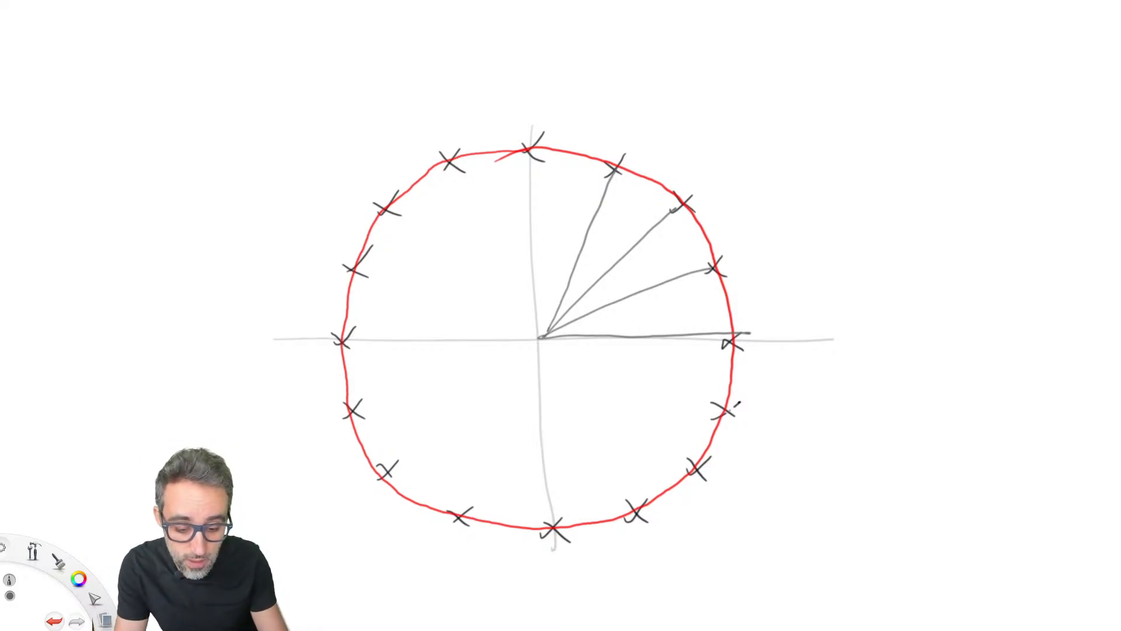
Step: Circle the cross just right of the vertical axis, draw its right triangle to the centre, and add a dimension line below the base
{"action": "mouse_move", "coordinate": [617, 169]}
{"action": "left_mouse_down"}
{"action": "mouse_move", "coordinate": [614, 159]}
{"action": "mouse_move", "coordinate": [619, 169]}
{"action": "left_mouse_up"}
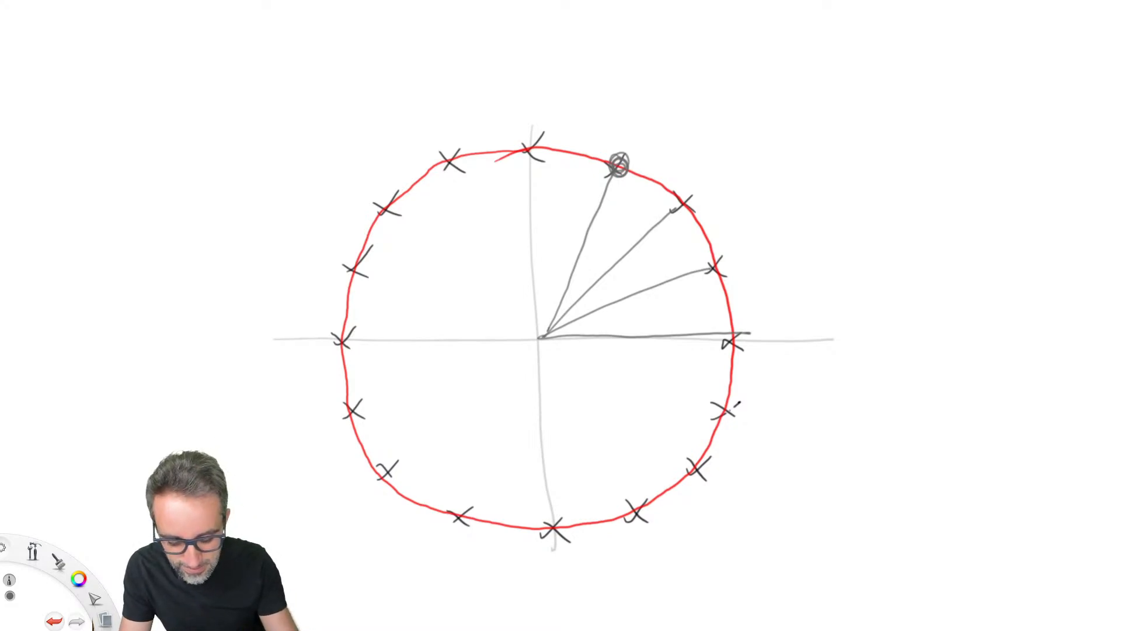
{"action": "mouse_move", "coordinate": [608, 170]}
{"action": "left_mouse_down"}
{"action": "mouse_move", "coordinate": [546, 337]}
{"action": "mouse_move", "coordinate": [607, 172]}
{"action": "mouse_move", "coordinate": [620, 334]}
{"action": "mouse_move", "coordinate": [552, 334]}
{"action": "mouse_move", "coordinate": [619, 322]}
{"action": "left_mouse_up"}
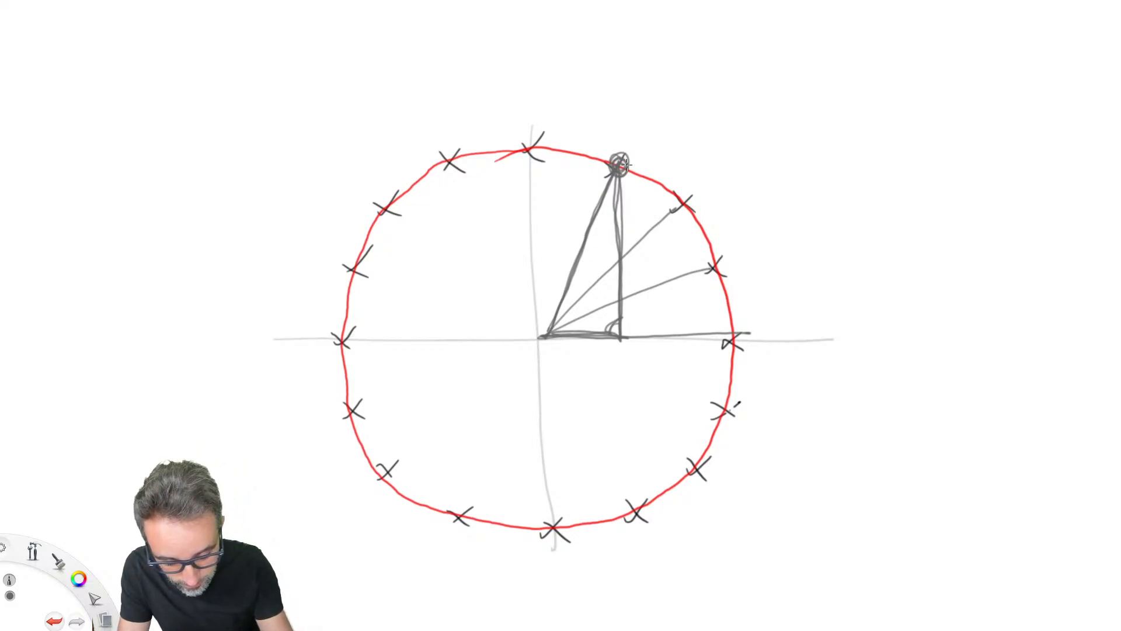
{"action": "mouse_move", "coordinate": [606, 377]}
{"action": "left_mouse_down"}
{"action": "mouse_move", "coordinate": [527, 369]}
{"action": "mouse_move", "coordinate": [604, 386]}
{"action": "mouse_move", "coordinate": [520, 394]}
{"action": "left_mouse_up"}
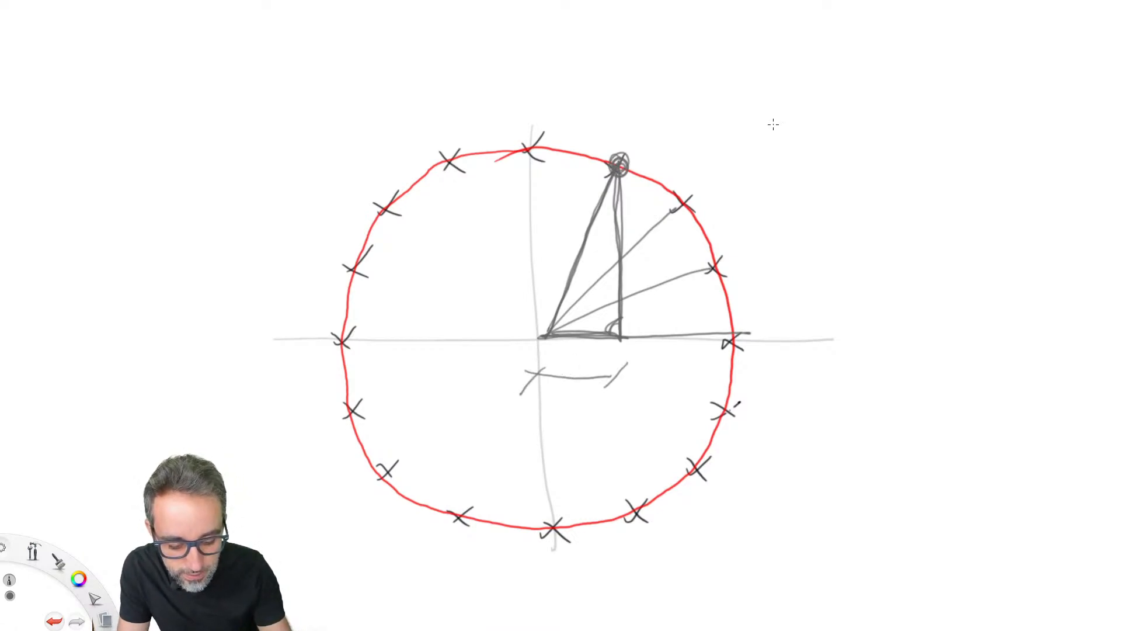
Step: Write the formula x = R · cos θ beside the circle and label the triangle's hypotenuse R
{"action": "left_click_drag", "start_coordinate": [757, 124], "coordinate": [777, 140]}
{"action": "mouse_move", "coordinate": [774, 120]}
{"action": "left_mouse_down"}
{"action": "mouse_move", "coordinate": [755, 141]}
{"action": "mouse_move", "coordinate": [798, 139]}
{"action": "left_mouse_up"}
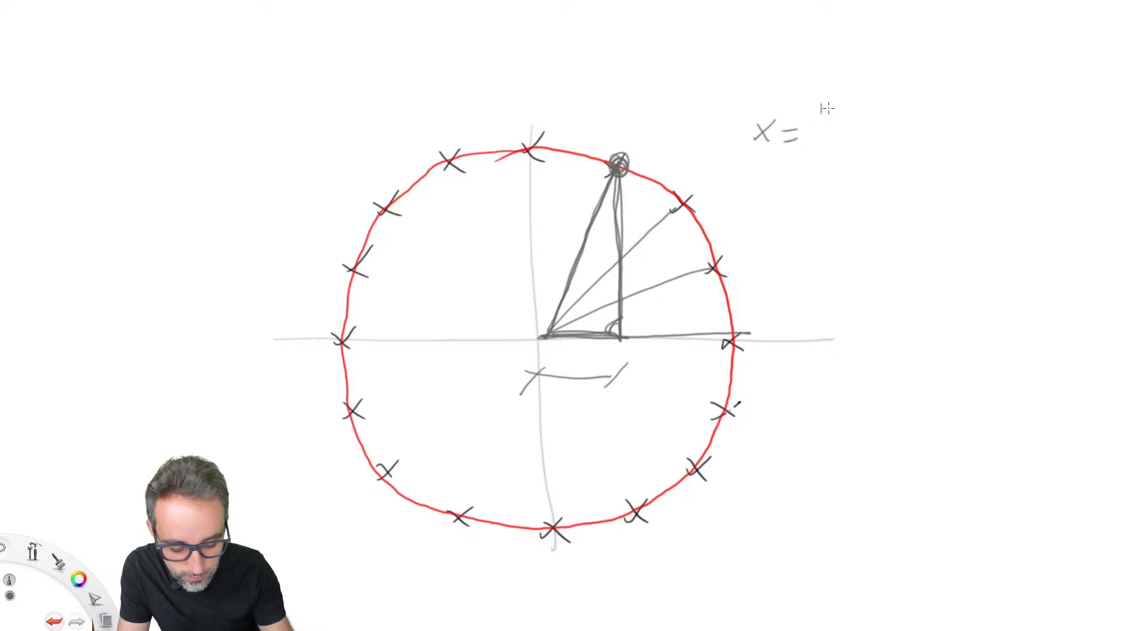
{"action": "left_click_drag", "start_coordinate": [821, 98], "coordinate": [824, 148]}
{"action": "left_click_drag", "start_coordinate": [819, 97], "coordinate": [854, 148]}
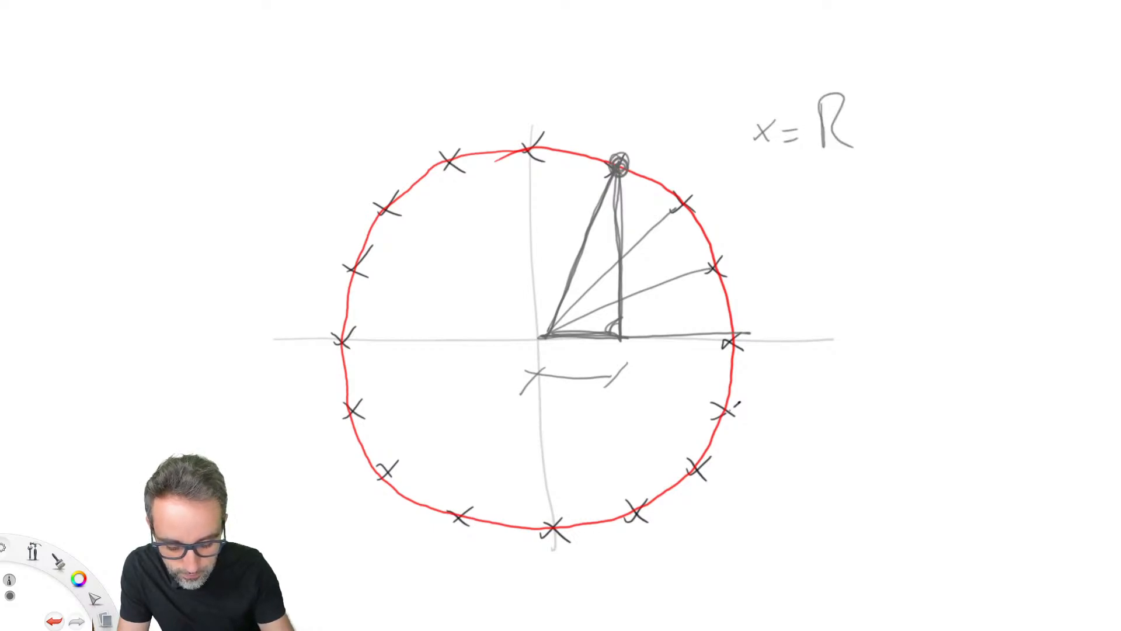
{"action": "mouse_move", "coordinate": [559, 211]}
{"action": "left_mouse_down"}
{"action": "mouse_move", "coordinate": [562, 243]}
{"action": "mouse_move", "coordinate": [584, 237]}
{"action": "left_mouse_up"}
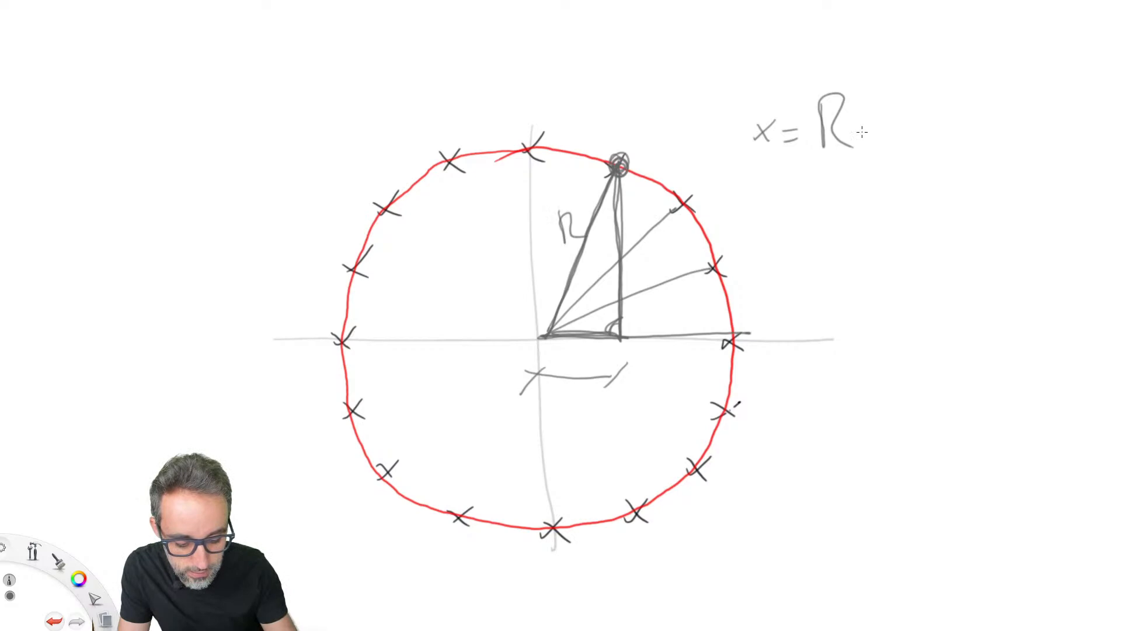
{"action": "mouse_move", "coordinate": [850, 134]}
{"action": "left_mouse_down"}
{"action": "mouse_move", "coordinate": [880, 144]}
{"action": "mouse_move", "coordinate": [895, 130]}
{"action": "left_mouse_up"}
{"action": "left_click_drag", "start_coordinate": [916, 131], "coordinate": [907, 145]}
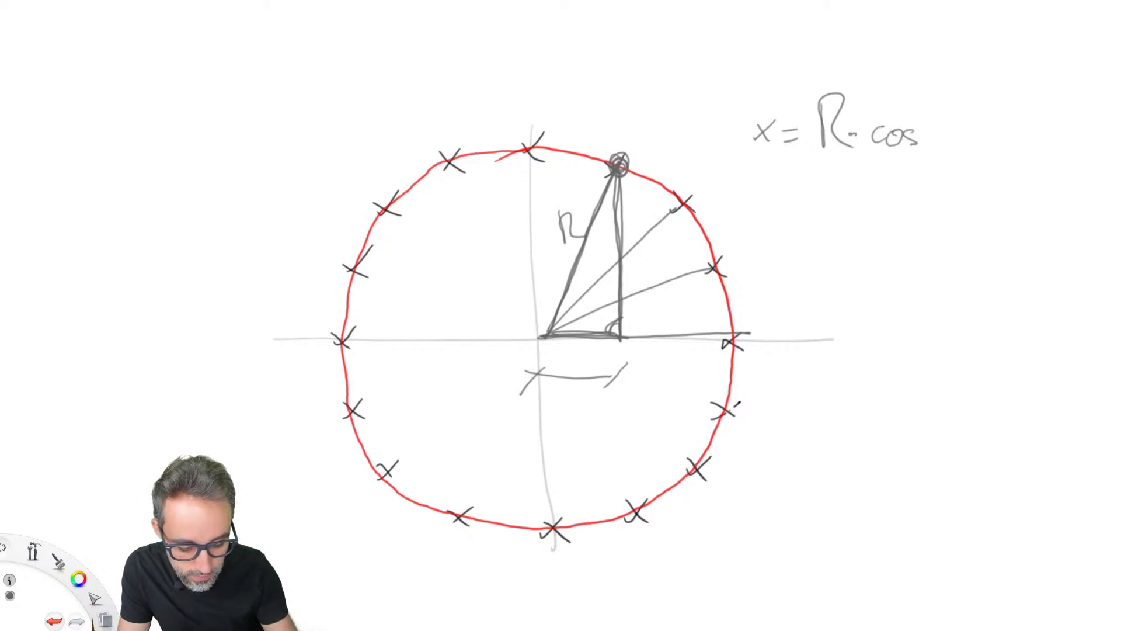
{"action": "mouse_move", "coordinate": [951, 98]}
{"action": "left_mouse_down"}
{"action": "mouse_move", "coordinate": [941, 145]}
{"action": "mouse_move", "coordinate": [956, 97]}
{"action": "left_mouse_up"}
{"action": "left_click_drag", "start_coordinate": [930, 117], "coordinate": [972, 114]}
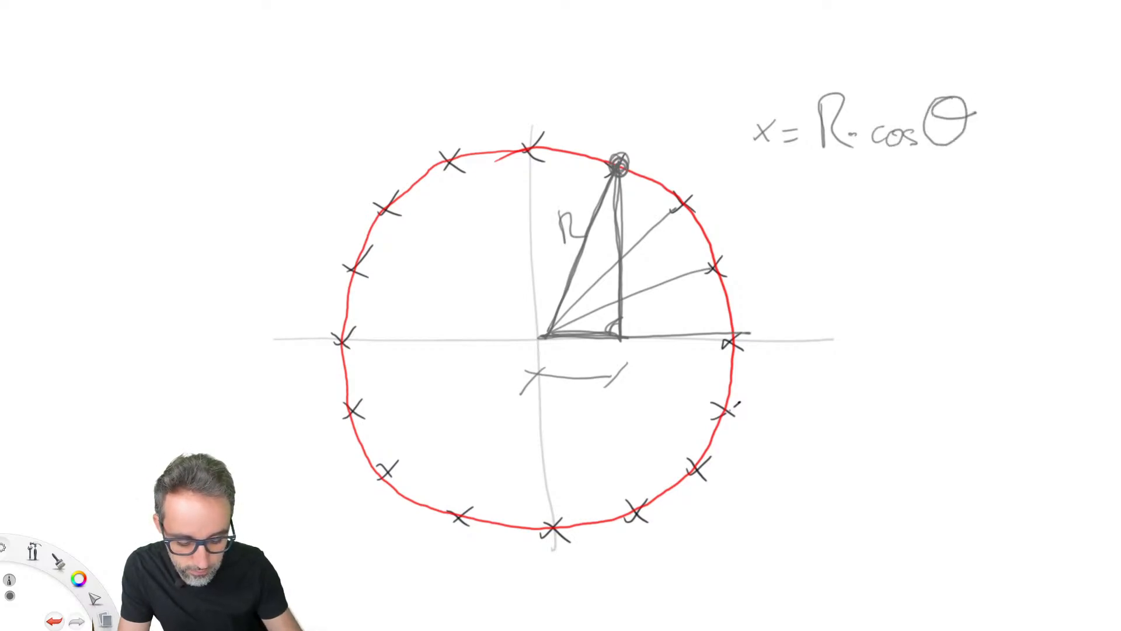
Step: Mark the angle θ at the circle's centre, label the triangle's base x, and add a vertical dimension line labelled y
{"action": "mouse_move", "coordinate": [586, 344]}
{"action": "left_mouse_down"}
{"action": "mouse_move", "coordinate": [572, 294]}
{"action": "mouse_move", "coordinate": [614, 297]}
{"action": "left_mouse_up"}
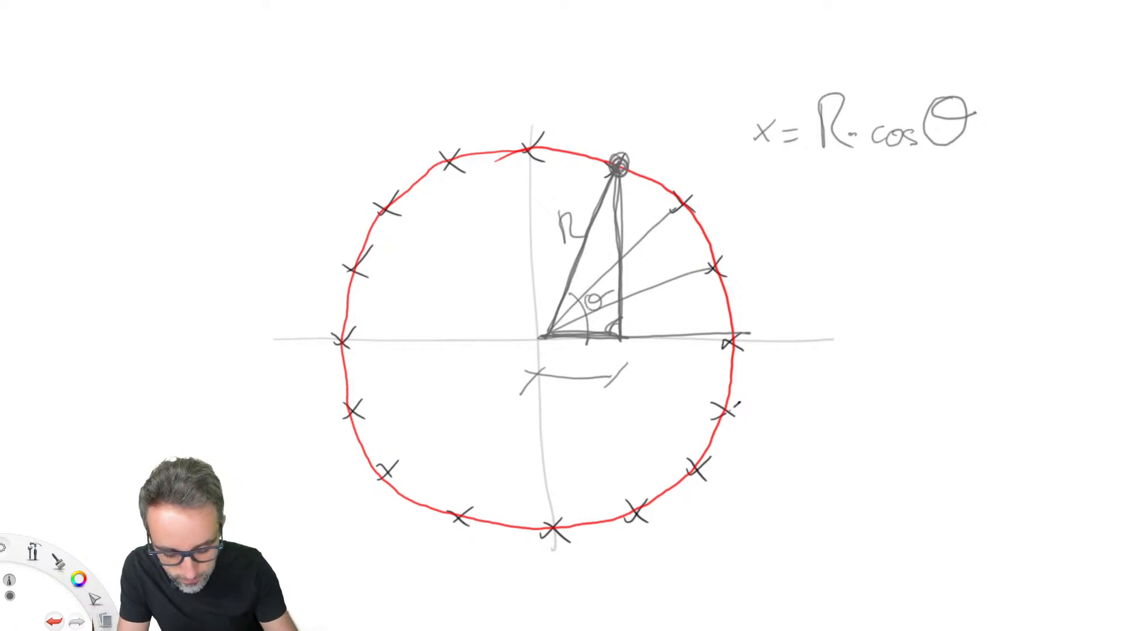
{"action": "left_click_drag", "start_coordinate": [578, 400], "coordinate": [589, 410]}
{"action": "left_click_drag", "start_coordinate": [656, 121], "coordinate": [664, 386]}
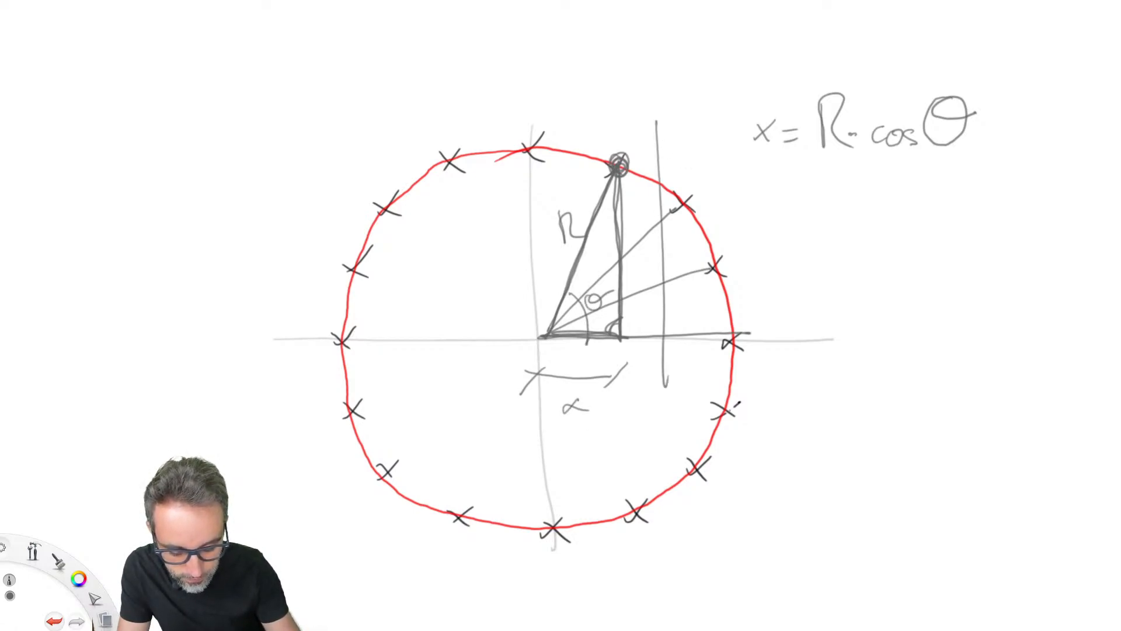
{"action": "left_click_drag", "start_coordinate": [666, 329], "coordinate": [653, 353]}
{"action": "left_click_drag", "start_coordinate": [669, 144], "coordinate": [651, 170]}
{"action": "left_click_drag", "start_coordinate": [675, 235], "coordinate": [667, 275]}
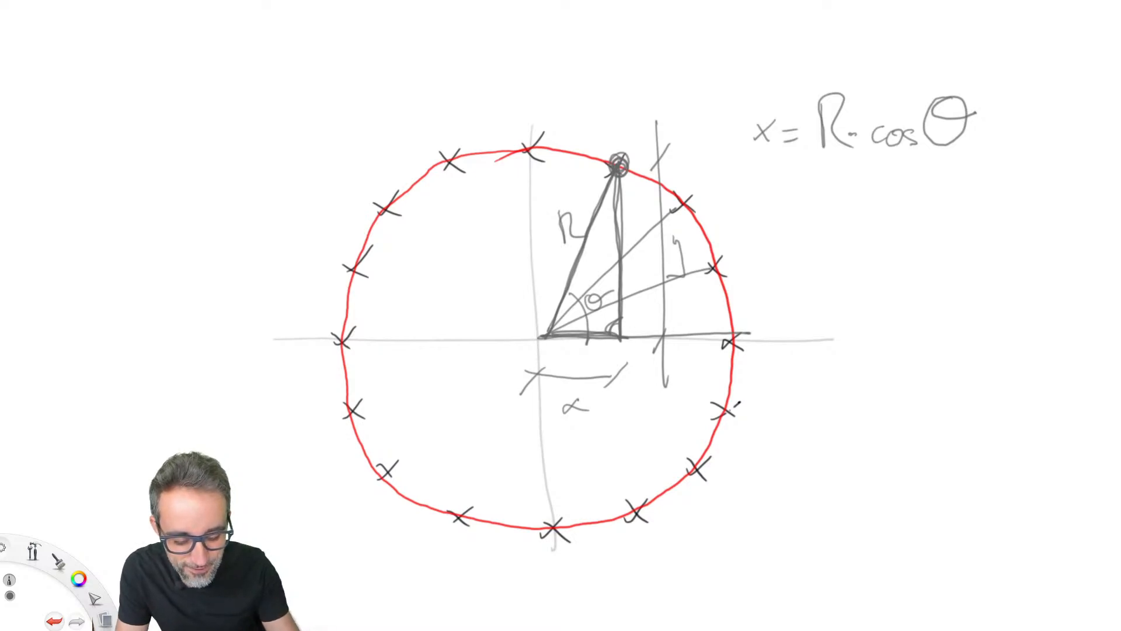
Step: Write the formula y = R · sin θ below the x formula
{"action": "left_click_drag", "start_coordinate": [765, 198], "coordinate": [761, 256]}
{"action": "left_click_drag", "start_coordinate": [797, 204], "coordinate": [827, 213]}
{"action": "mouse_move", "coordinate": [827, 169]}
{"action": "left_mouse_down"}
{"action": "mouse_move", "coordinate": [856, 208]}
{"action": "mouse_move", "coordinate": [817, 215]}
{"action": "left_mouse_up"}
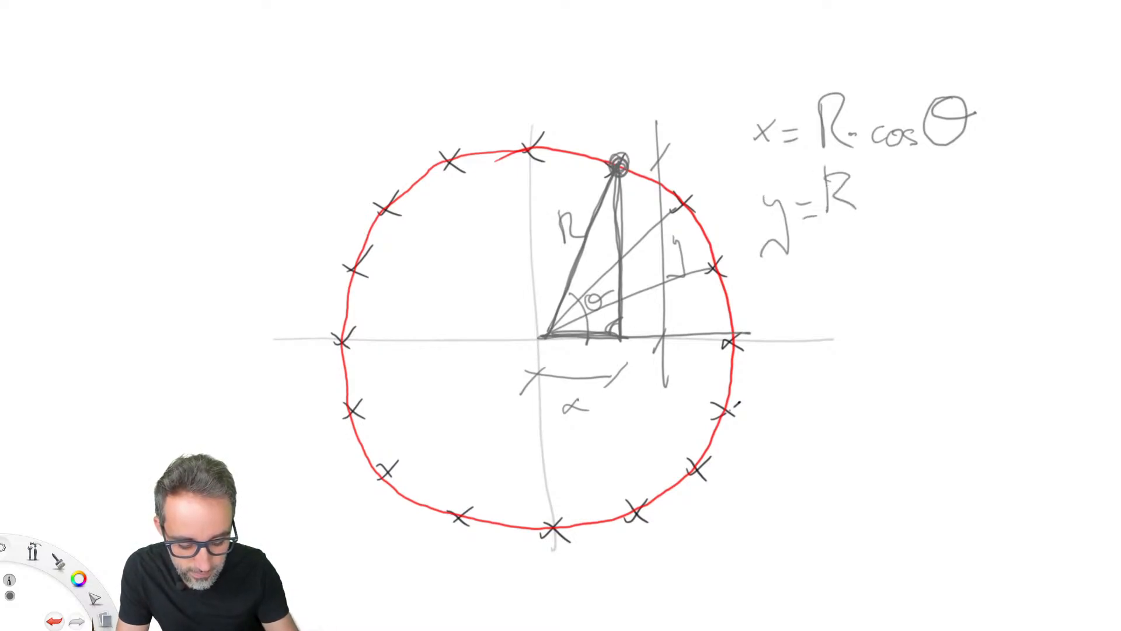
{"action": "mouse_move", "coordinate": [894, 198]}
{"action": "left_mouse_down"}
{"action": "mouse_move", "coordinate": [885, 214]}
{"action": "mouse_move", "coordinate": [927, 213]}
{"action": "left_mouse_up"}
{"action": "left_click", "coordinate": [898, 195]}
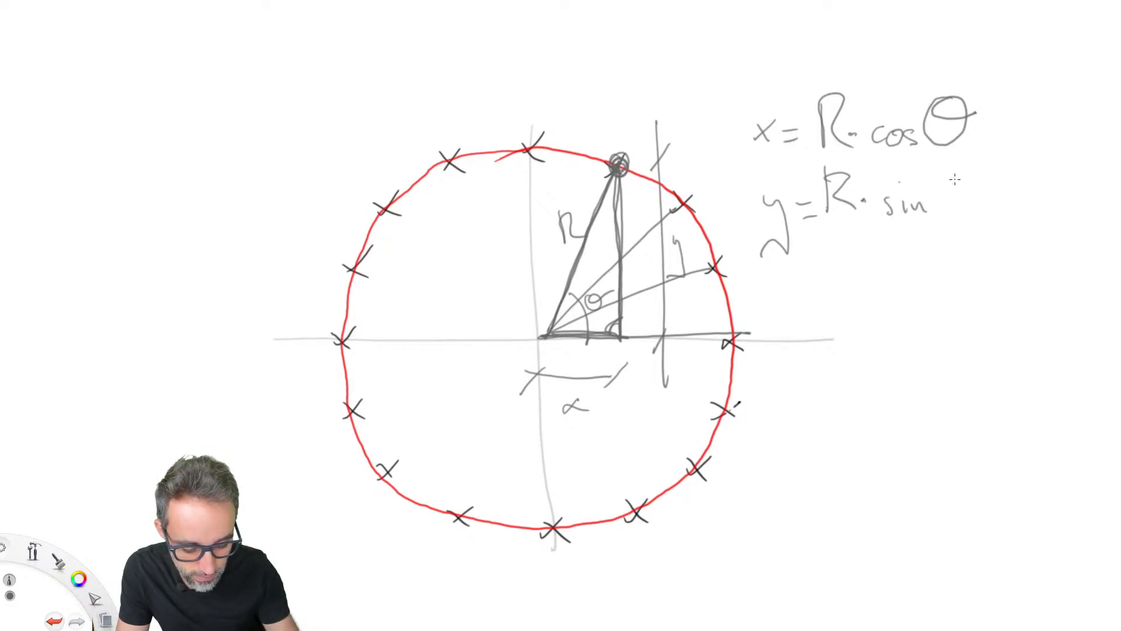
{"action": "left_click_drag", "start_coordinate": [959, 166], "coordinate": [978, 181]}
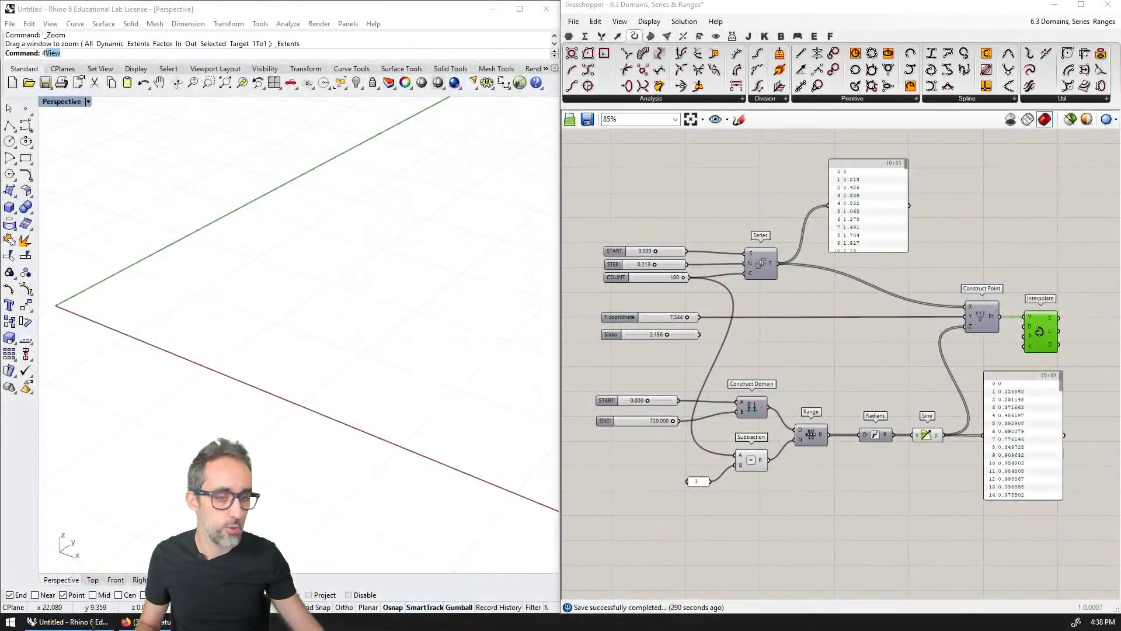
Step: In Grasshopper, duplicate the START and END sliders with Construct Domain and Range into the empty area below the sine definition
{"action": "right_click_drag", "start_coordinate": [780, 514], "coordinate": [793, 370]}
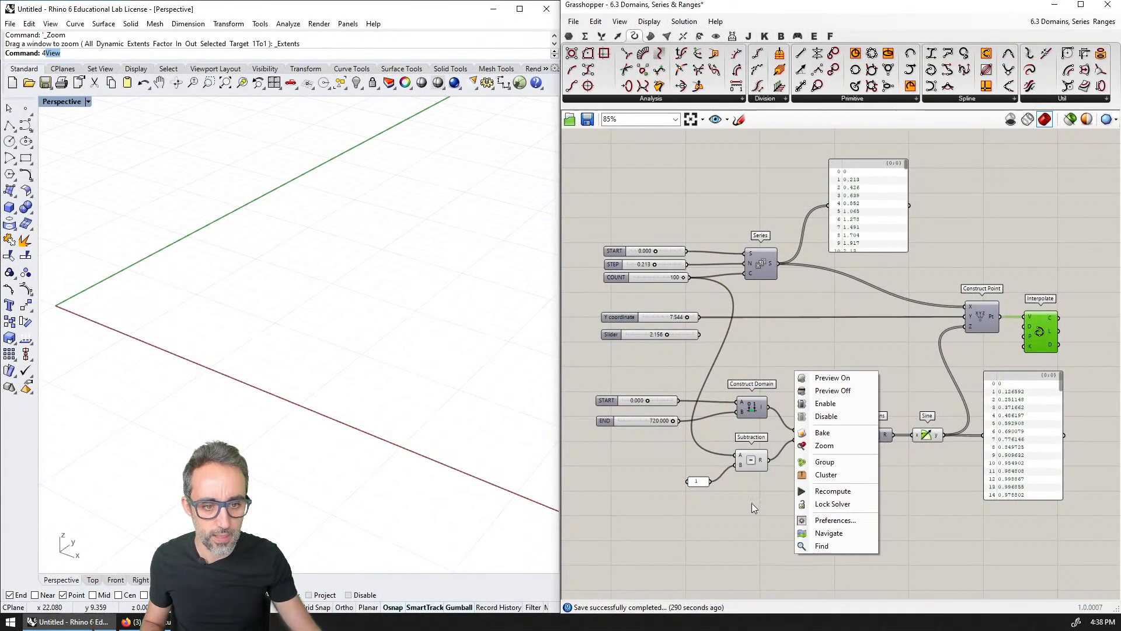
{"action": "right_click_drag", "start_coordinate": [751, 503], "coordinate": [772, 443]}
{"action": "right_click_drag", "start_coordinate": [753, 536], "coordinate": [763, 510]}
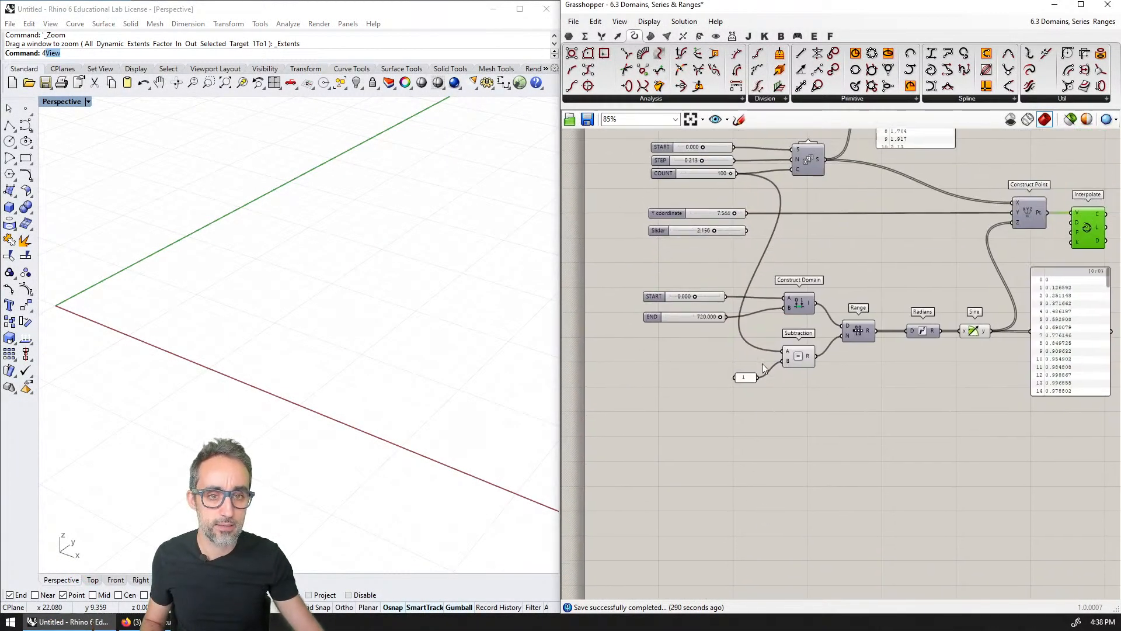
{"action": "left_click", "coordinate": [732, 263]}
{"action": "left_click_drag", "start_coordinate": [619, 271], "coordinate": [861, 491]}
{"action": "scroll", "coordinate": [682, 538], "scroll_direction": "up", "scroll_amount": 5}
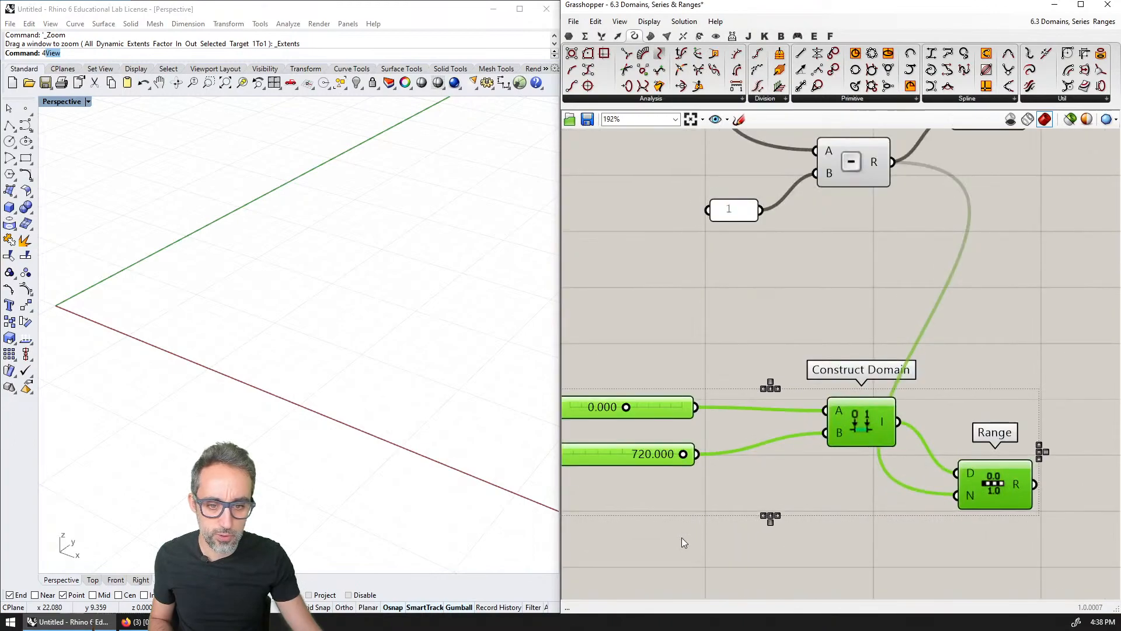
Step: Set the copied END slider to 360
{"action": "left_click", "coordinate": [748, 411]}
{"action": "double_click", "coordinate": [747, 411]}
{"action": "type", "text": "360"}
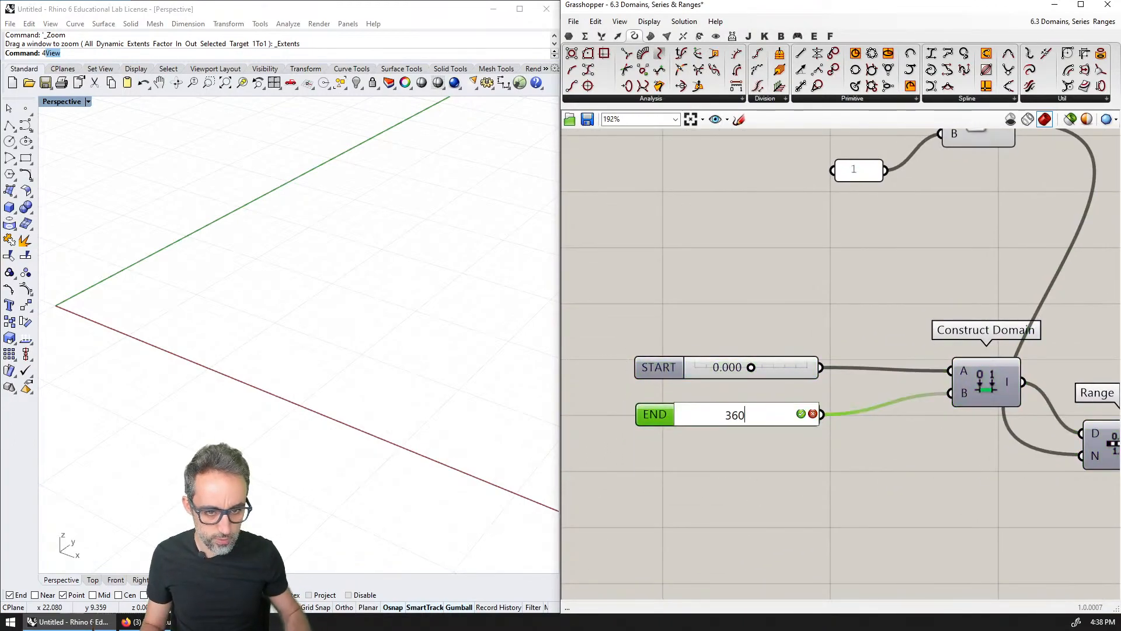
{"action": "key", "text": "Return"}
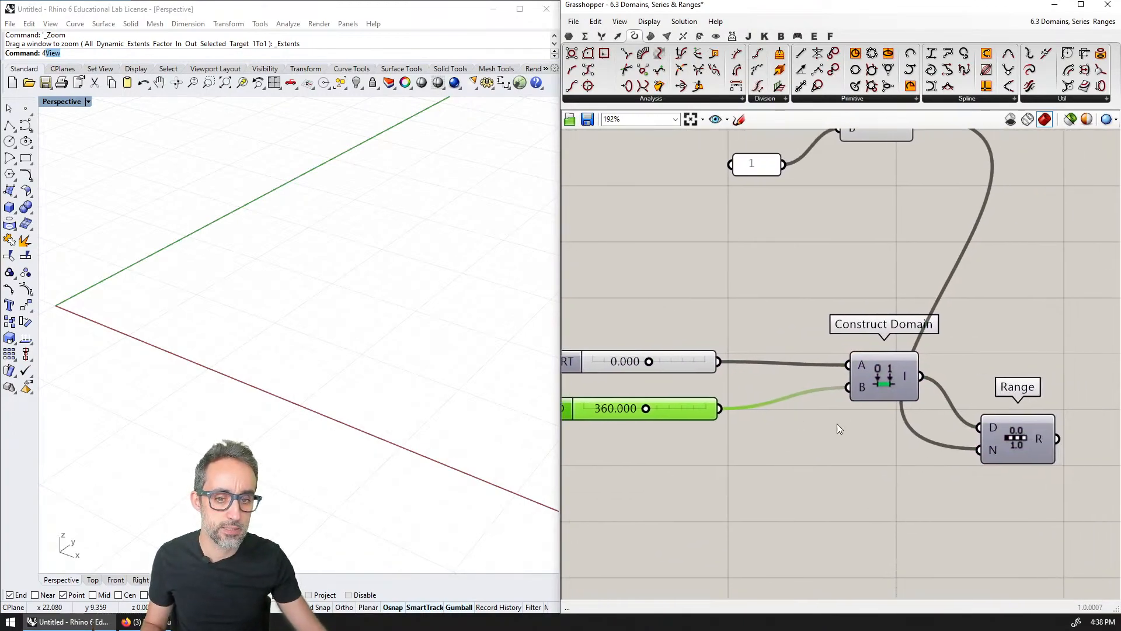
Step: Add an integer number slider with the value 12 below the copied END slider
{"action": "scroll", "coordinate": [836, 423], "scroll_direction": "down", "scroll_amount": 2}
{"action": "double_click", "coordinate": [724, 444]}
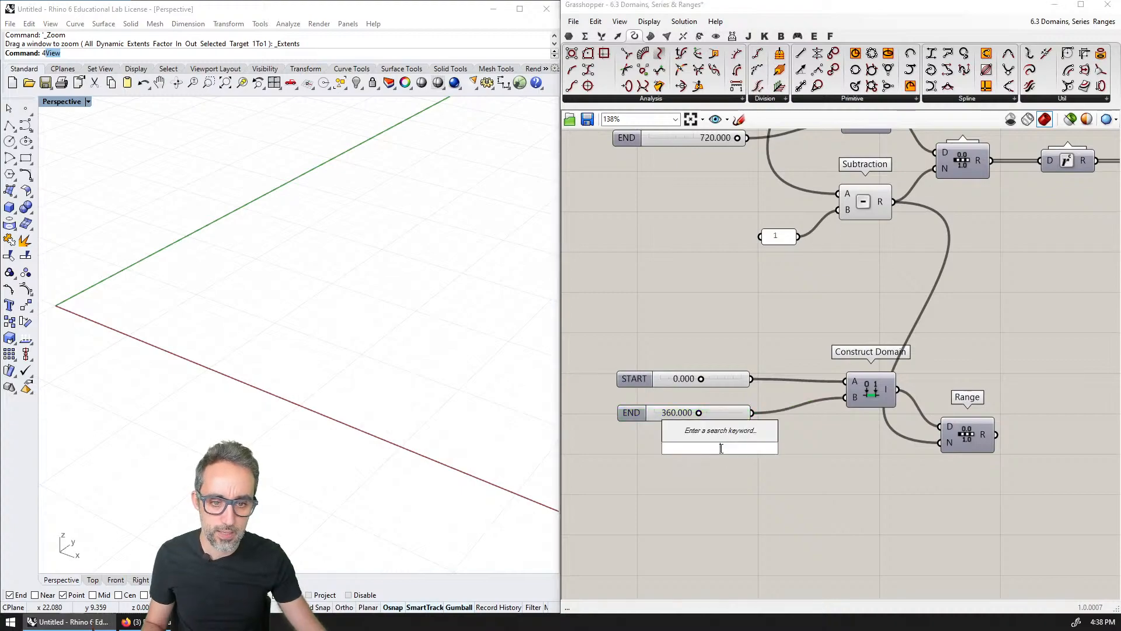
{"action": "type", "text": "12"}
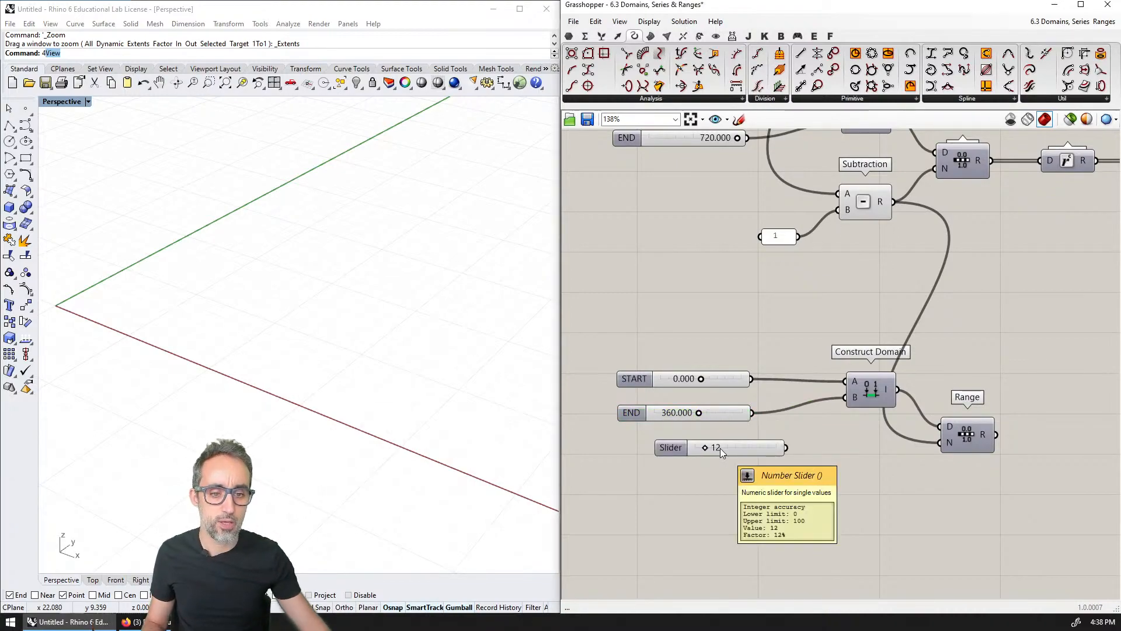
Step: Set the integer slider to 24 and connect it to the N input of the copied Range component
{"action": "key", "text": "Return"}
{"action": "double_click", "coordinate": [720, 447]}
{"action": "type", "text": "24"}
{"action": "key", "text": "Return"}
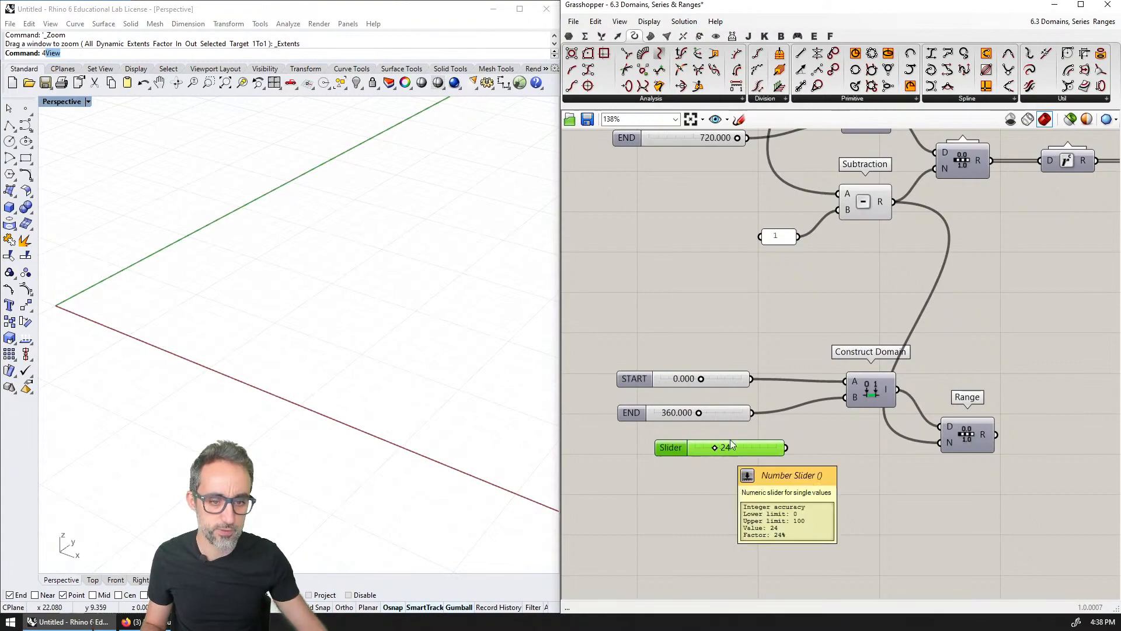
{"action": "left_click_drag", "start_coordinate": [787, 448], "coordinate": [939, 442]}
{"action": "right_click_drag", "start_coordinate": [971, 453], "coordinate": [829, 377]}
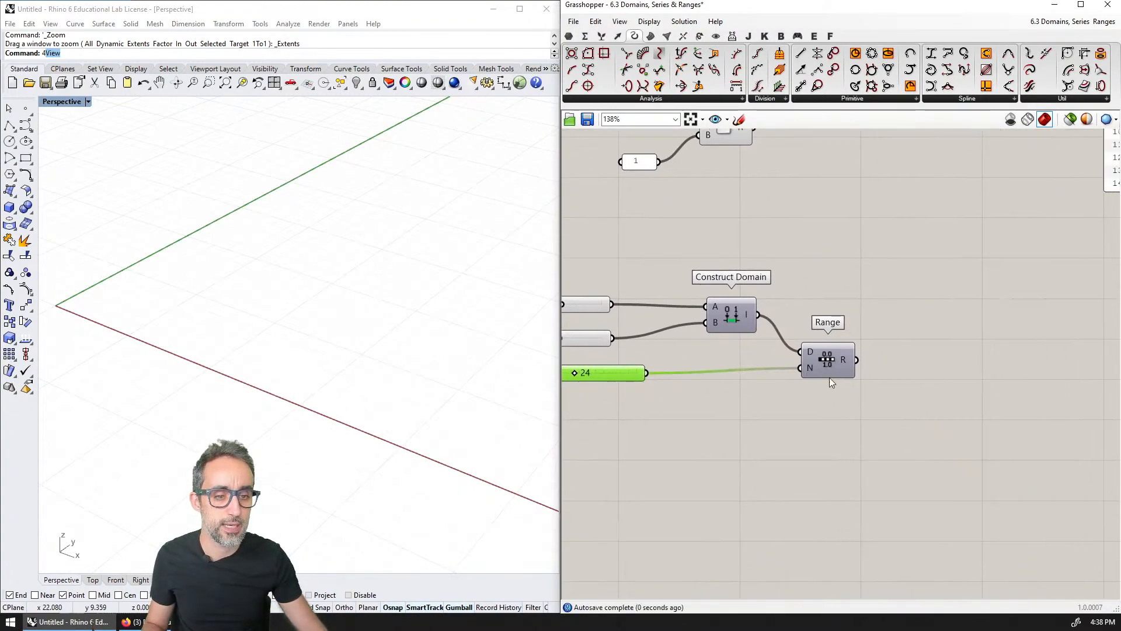
{"action": "right_click_drag", "start_coordinate": [905, 353], "coordinate": [818, 353]}
Step: Duplicate the sine results panel next to the copied Range, feed it only the Range output, and lengthen it to show every value
{"action": "left_click", "coordinate": [1071, 155]}
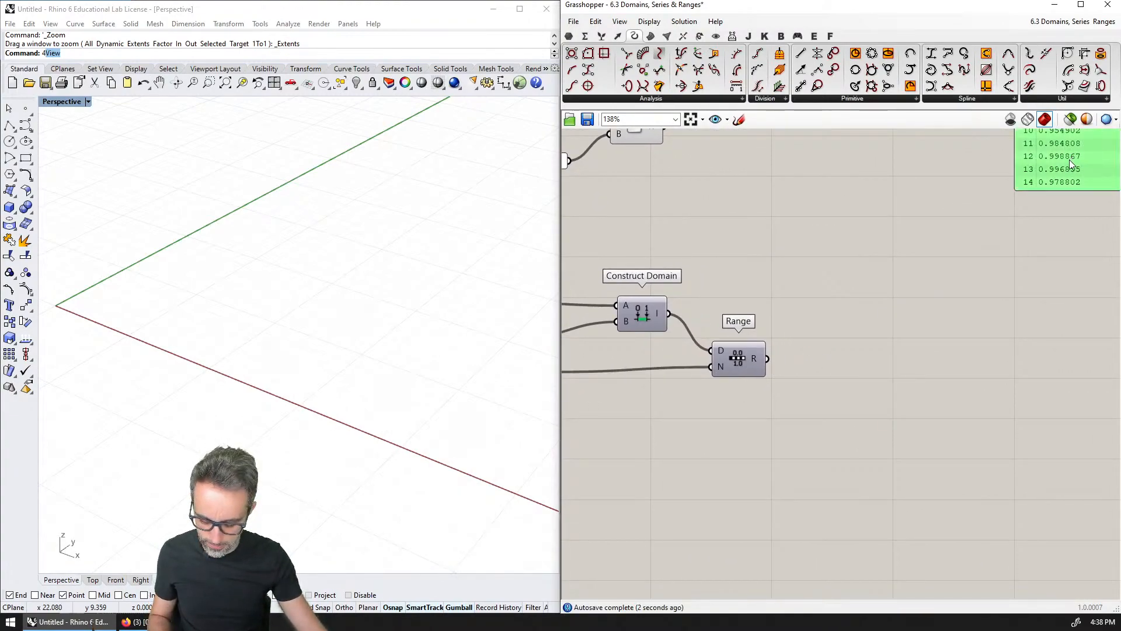
{"action": "left_click_drag", "start_coordinate": [1070, 160], "coordinate": [856, 428], "text": "alt"}
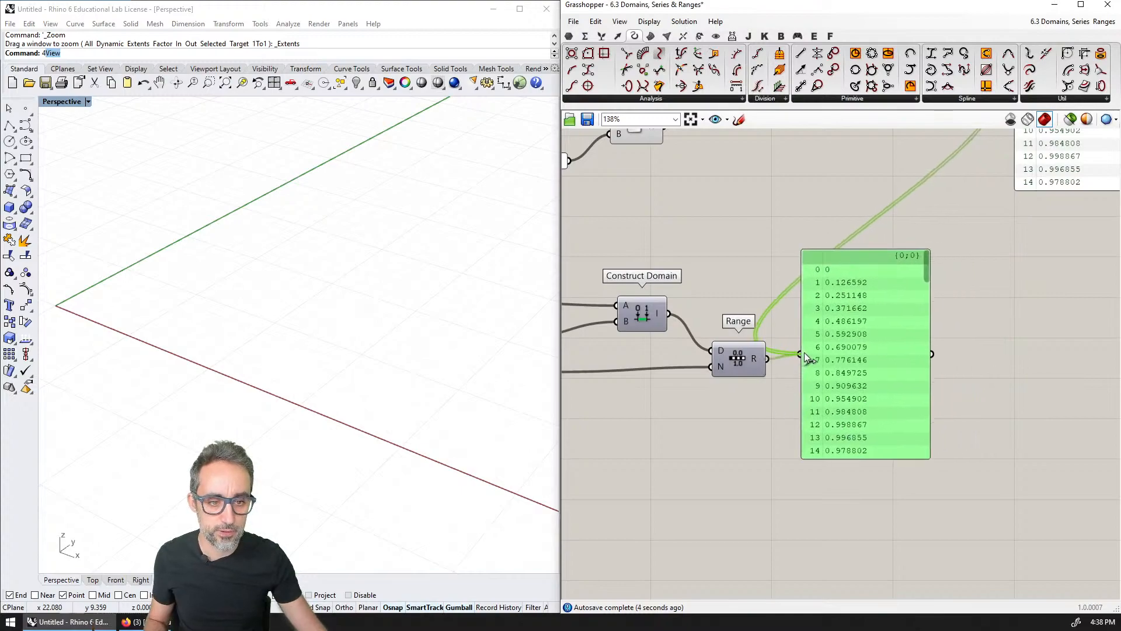
{"action": "left_click_drag", "start_coordinate": [804, 353], "coordinate": [804, 354]}
{"action": "left_click_drag", "start_coordinate": [888, 457], "coordinate": [883, 593]}
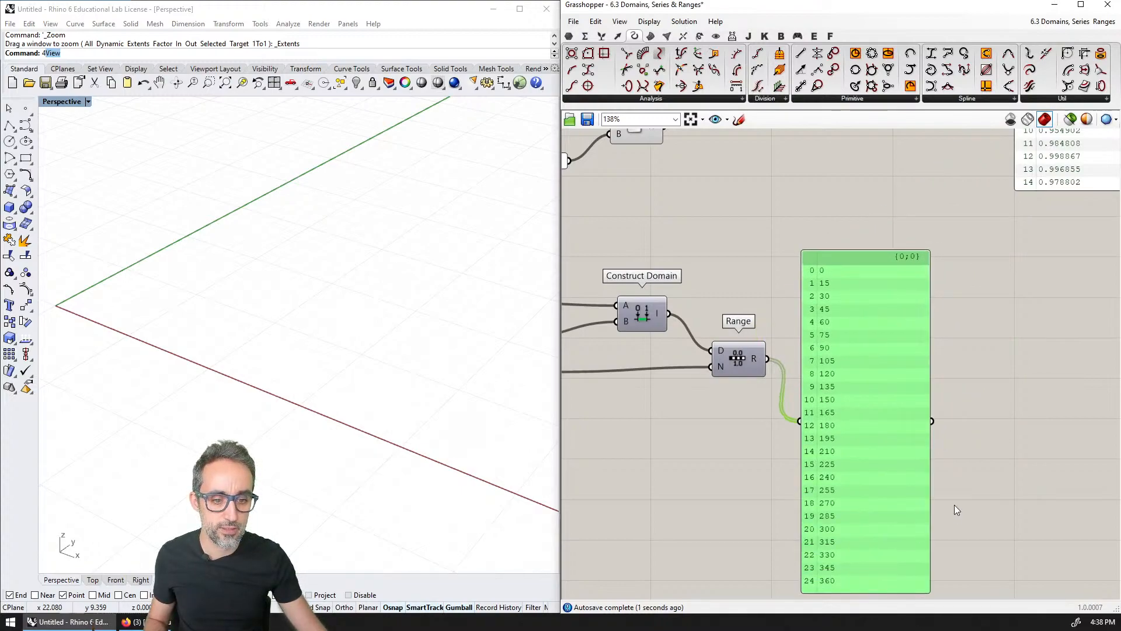
{"action": "right_click_drag", "start_coordinate": [968, 464], "coordinate": [1075, 388]}
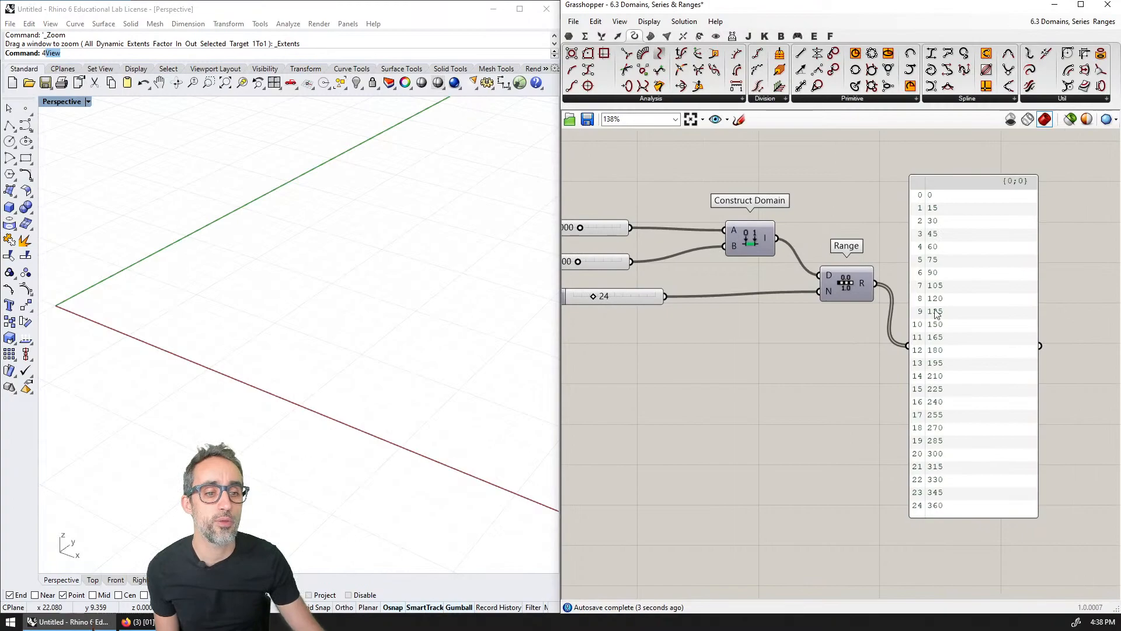
{"action": "right_click_drag", "start_coordinate": [884, 488], "coordinate": [898, 473]}
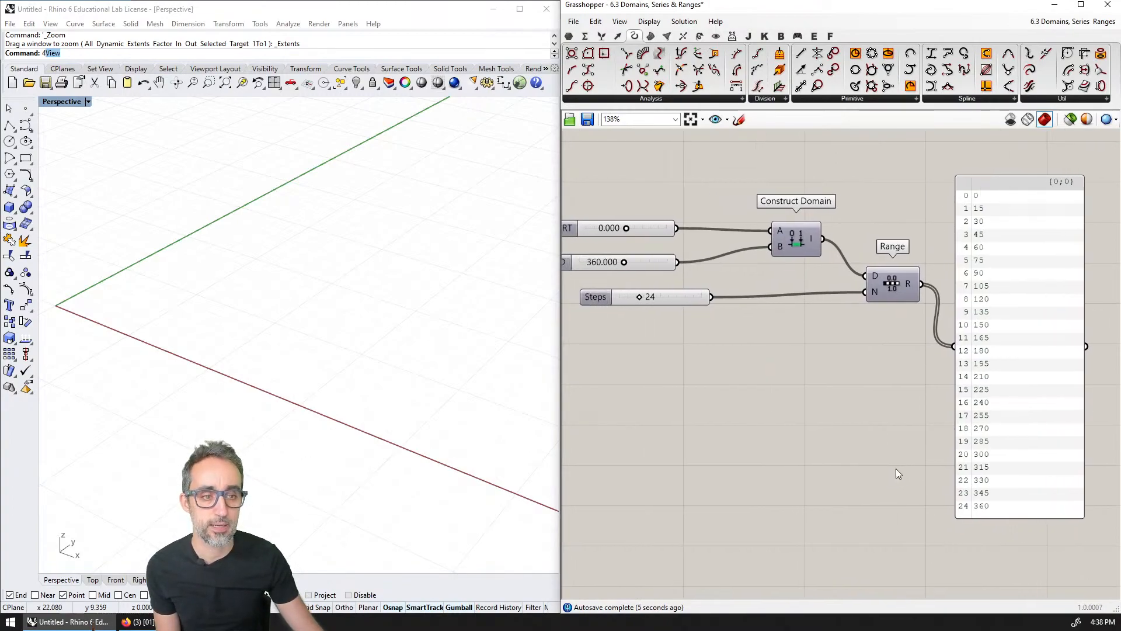
Step: Align the Steps slider beneath the copied END slider
{"action": "right_click_drag", "start_coordinate": [660, 275], "coordinate": [672, 280]}
{"action": "left_click_drag", "start_coordinate": [705, 300], "coordinate": [673, 308]}
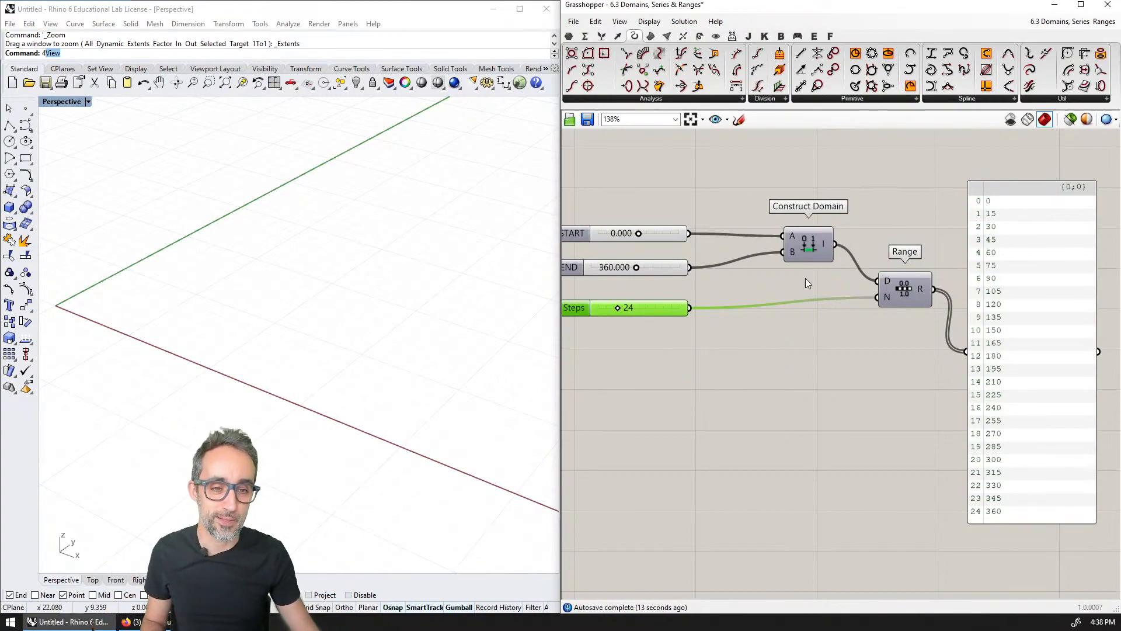
{"action": "right_click_drag", "start_coordinate": [797, 302], "coordinate": [807, 289]}
{"action": "scroll", "coordinate": [867, 299], "scroll_direction": "down", "scroll_amount": 2}
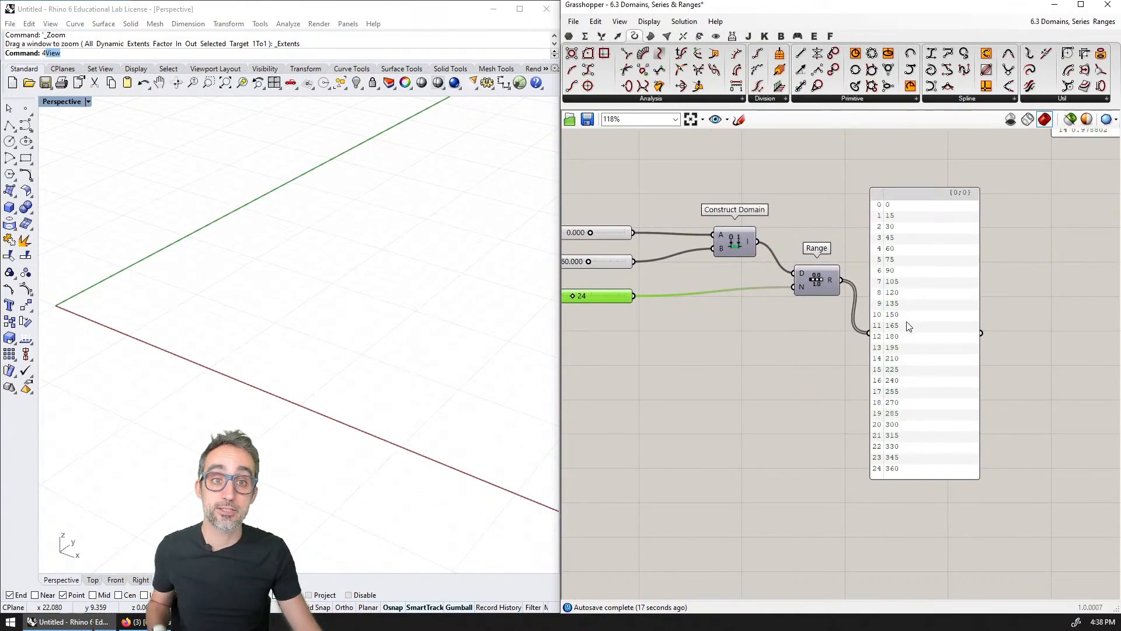
Step: Duplicate the copied START slider below the Steps slider and rename the duplicate RADIUS
{"action": "right_click_drag", "start_coordinate": [601, 340], "coordinate": [729, 338]}
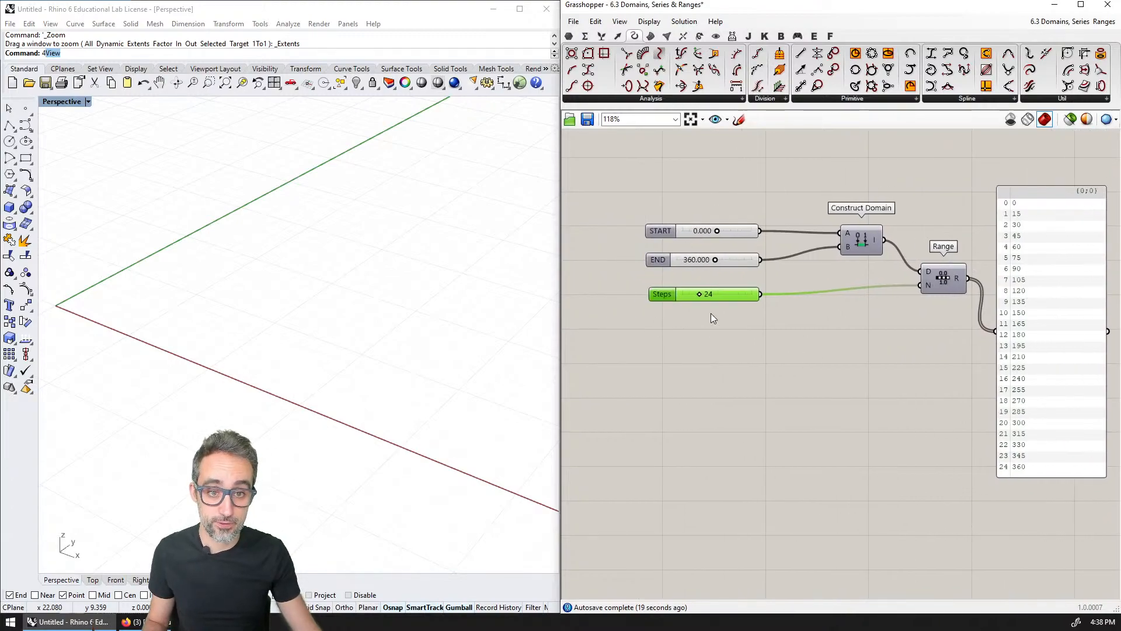
{"action": "left_click", "coordinate": [730, 236]}
{"action": "left_click_drag", "start_coordinate": [738, 233], "coordinate": [685, 359], "text": "alt"}
{"action": "scroll", "coordinate": [685, 359], "scroll_direction": "up", "scroll_amount": 3}
{"action": "right_click", "coordinate": [650, 342]}
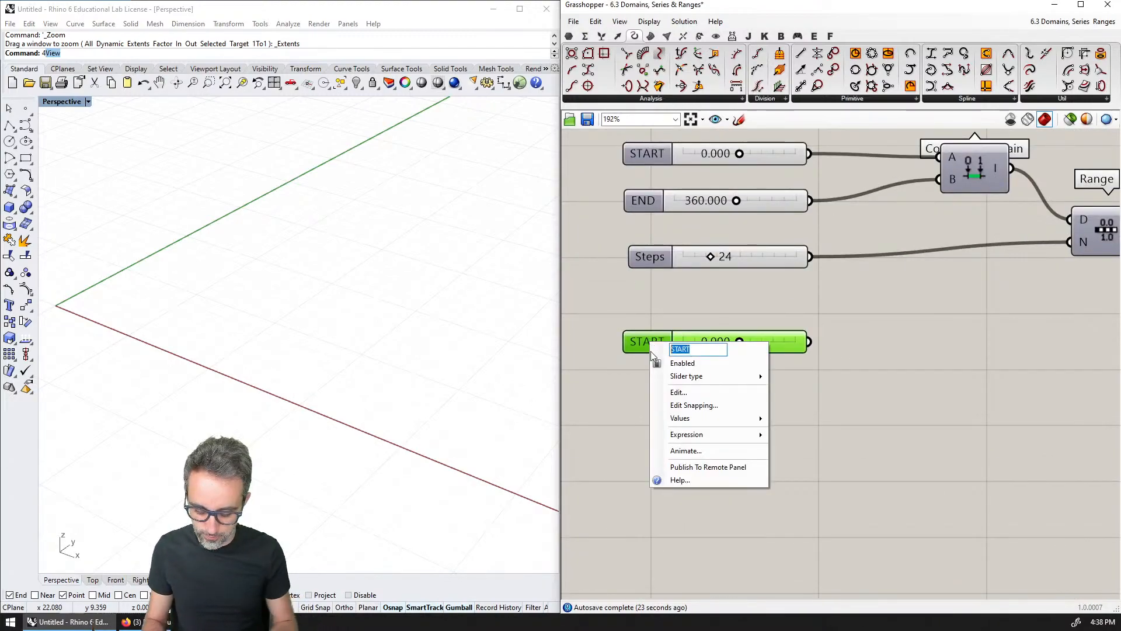
{"action": "type", "text": "RADIUS"}
{"action": "key", "text": "Return"}
{"action": "scroll", "coordinate": [651, 351], "scroll_direction": "down", "scroll_amount": 2}
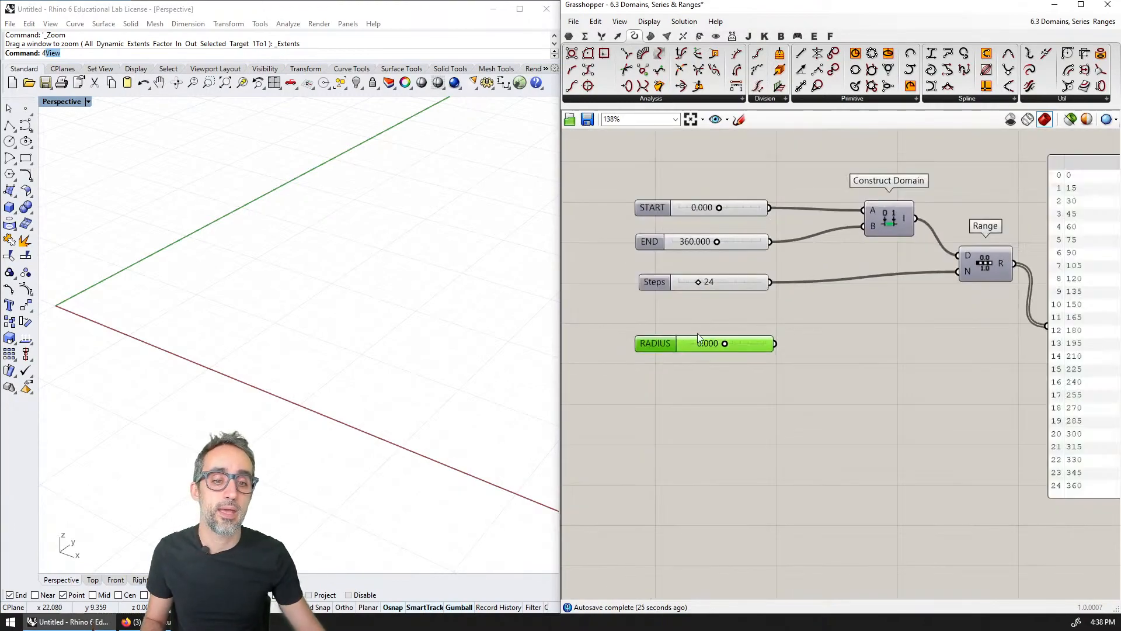
Step: Set the RADIUS slider to 10
{"action": "double_click", "coordinate": [741, 349]}
{"action": "type", "text": "10"}
{"action": "key", "text": "Return"}
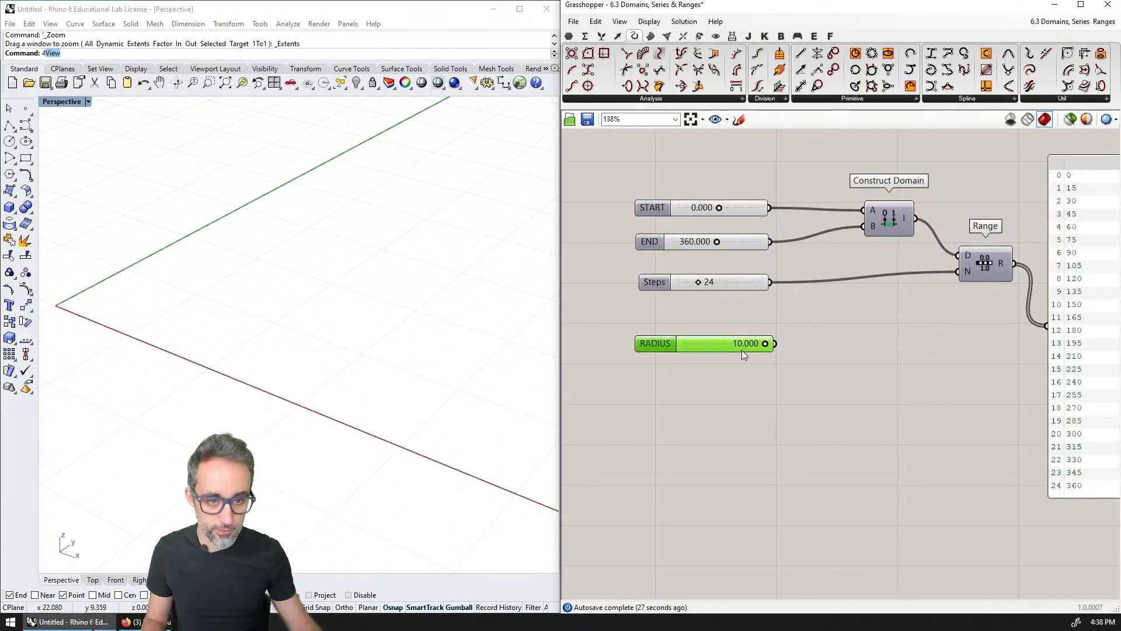
Step: Move the angle values panel down to free the space beside the Range component
{"action": "scroll", "coordinate": [818, 343], "scroll_direction": "down", "scroll_amount": 2}
{"action": "left_click_drag", "start_coordinate": [957, 296], "coordinate": [931, 450]}
{"action": "right_click_drag", "start_coordinate": [933, 334], "coordinate": [882, 336]}
{"action": "scroll", "coordinate": [794, 339], "scroll_direction": "up", "scroll_amount": 1}
{"action": "left_click", "coordinate": [588, 348]}
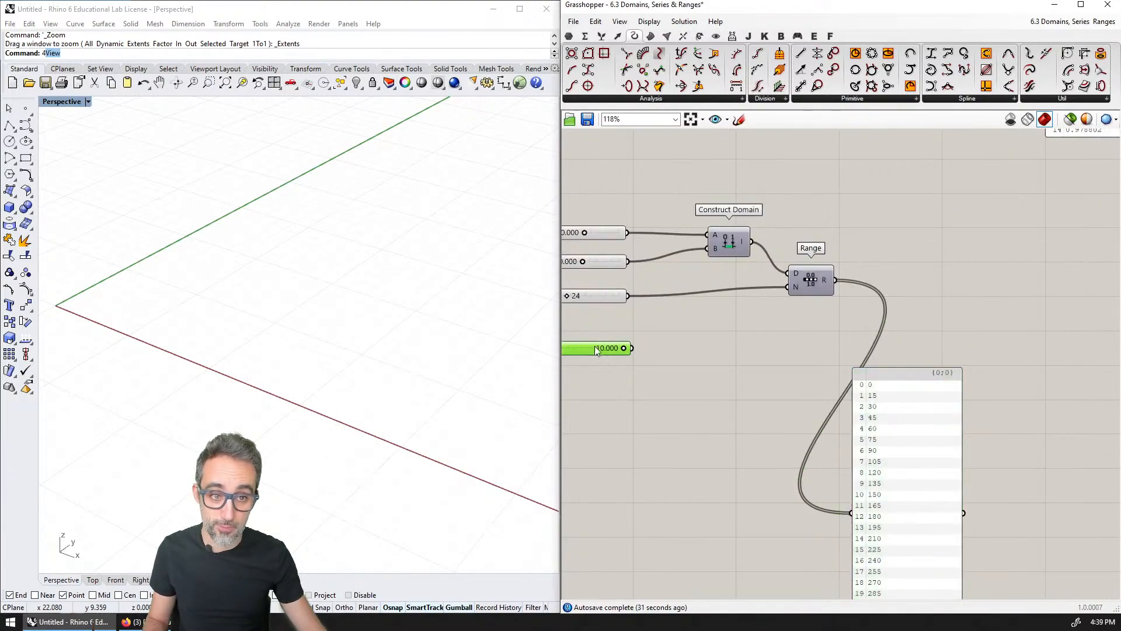
Step: Add an Expression component and place it beside the Range component, clear of its output
{"action": "double_click", "coordinate": [900, 269]}
{"action": "type", "text": "expres"}
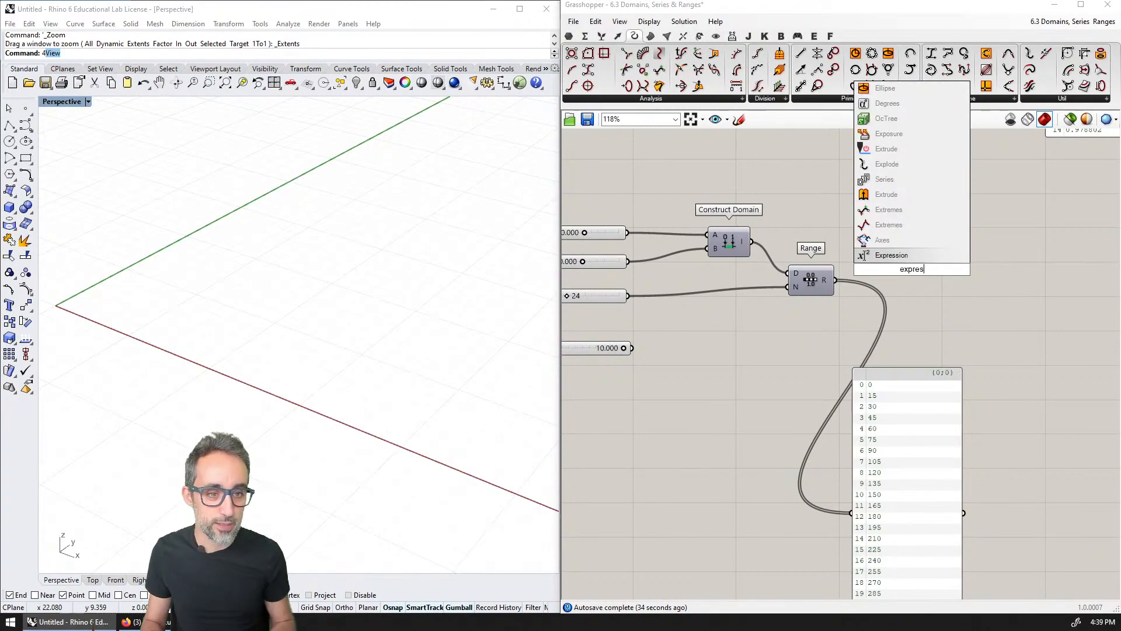
{"action": "key", "text": "Return"}
{"action": "scroll", "coordinate": [836, 288], "scroll_direction": "up", "scroll_amount": 2}
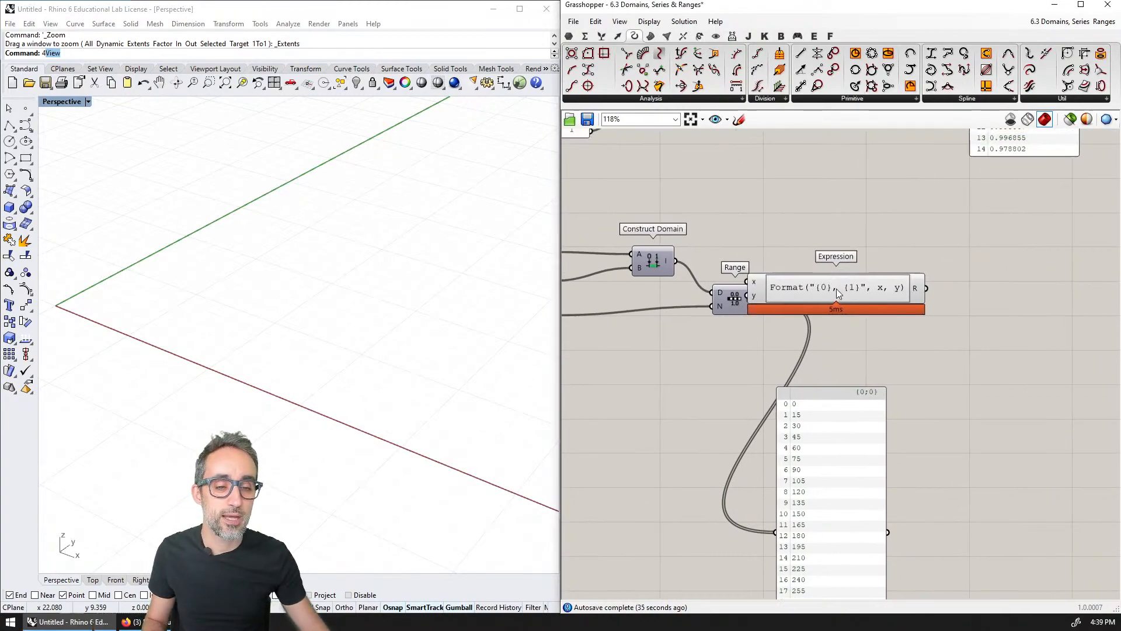
{"action": "left_click_drag", "start_coordinate": [826, 290], "coordinate": [916, 289]}
{"action": "scroll", "coordinate": [816, 285], "scroll_direction": "up", "scroll_amount": 2}
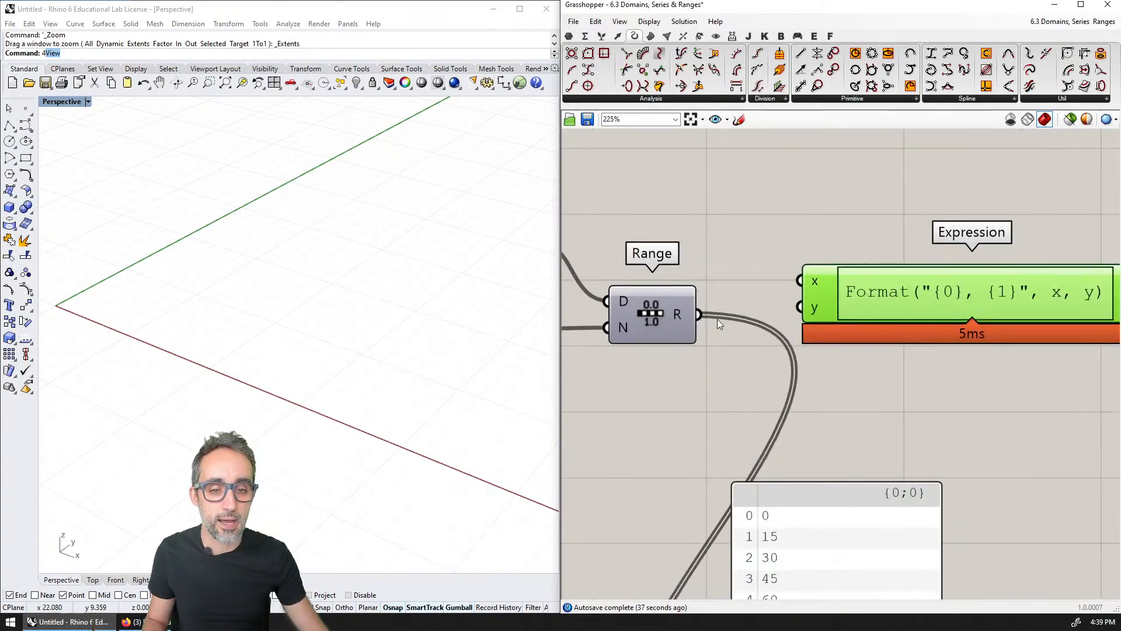
Step: Rename the Expression component's x input to angle
{"action": "right_click", "coordinate": [815, 282]}
{"action": "type", "text": "a"}
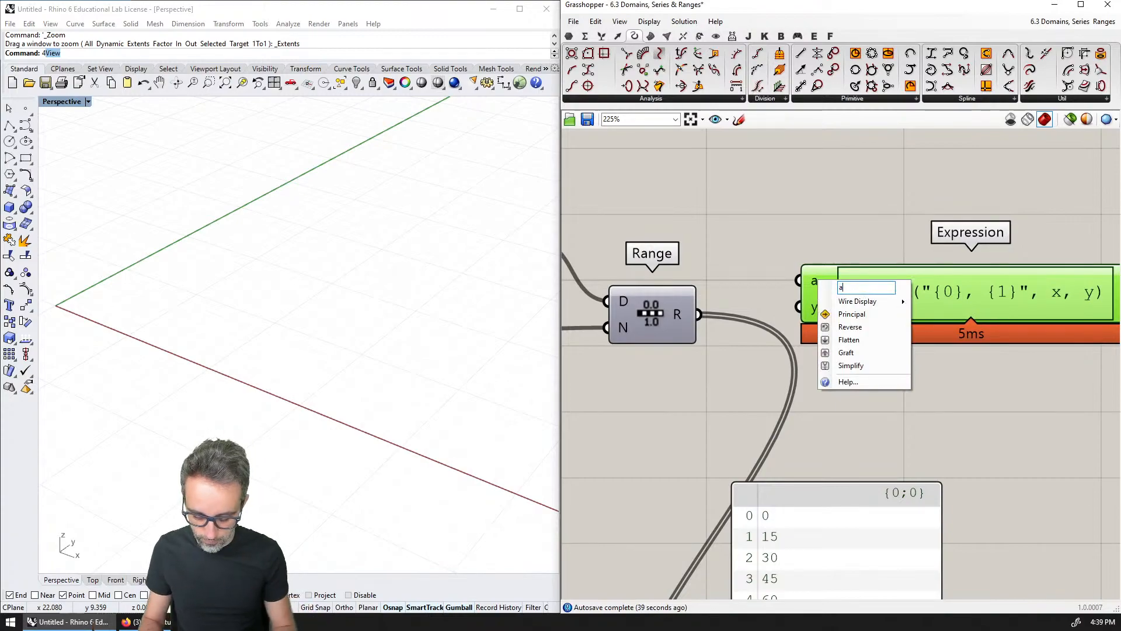
{"action": "type", "text": "ngle"}
{"action": "key", "text": "Return"}
Step: Remove the Expression component's y input and connect the Range output to its angle input
{"action": "scroll", "coordinate": [818, 289], "scroll_direction": "up", "scroll_amount": 3}
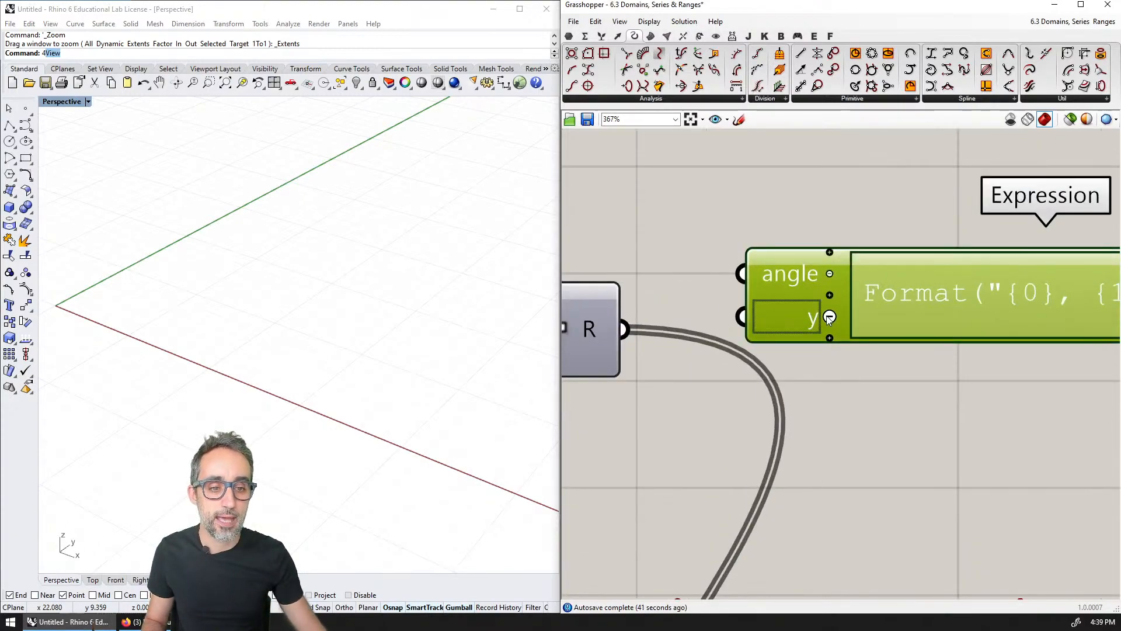
{"action": "left_click", "coordinate": [829, 317]}
{"action": "left_click_drag", "start_coordinate": [623, 329], "coordinate": [742, 296]}
{"action": "scroll", "coordinate": [713, 324], "scroll_direction": "down", "scroll_amount": 3}
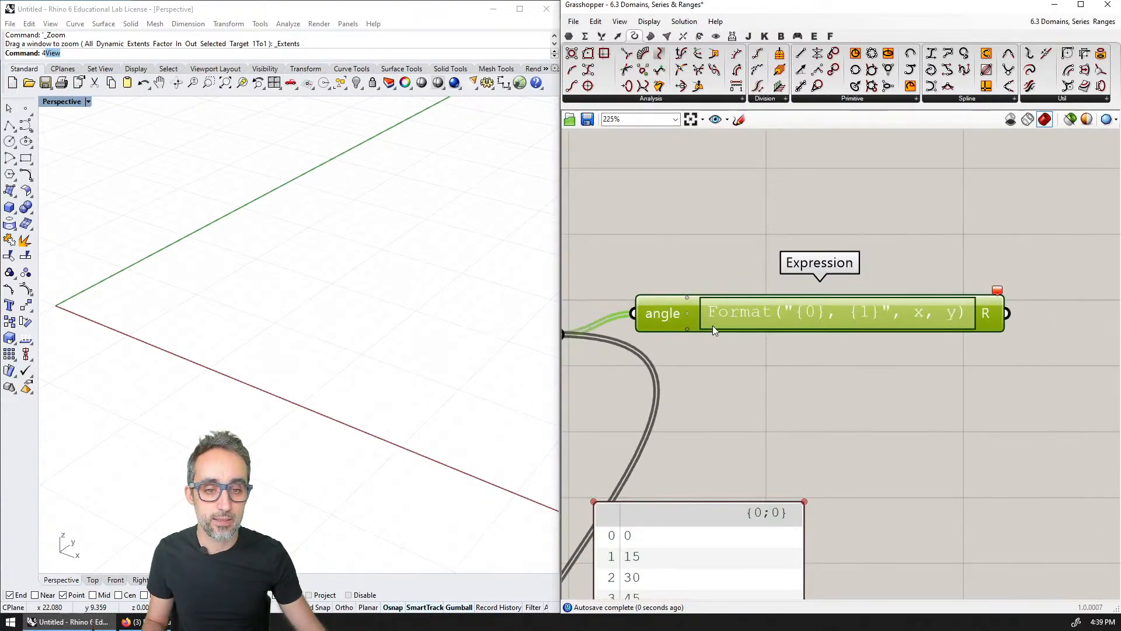
Step: Add a second input named radius to the Expression component and connect the RADIUS slider to it
{"action": "scroll", "coordinate": [689, 327], "scroll_direction": "up", "scroll_amount": 3}
{"action": "left_click", "coordinate": [687, 326]}
{"action": "right_click", "coordinate": [651, 329]}
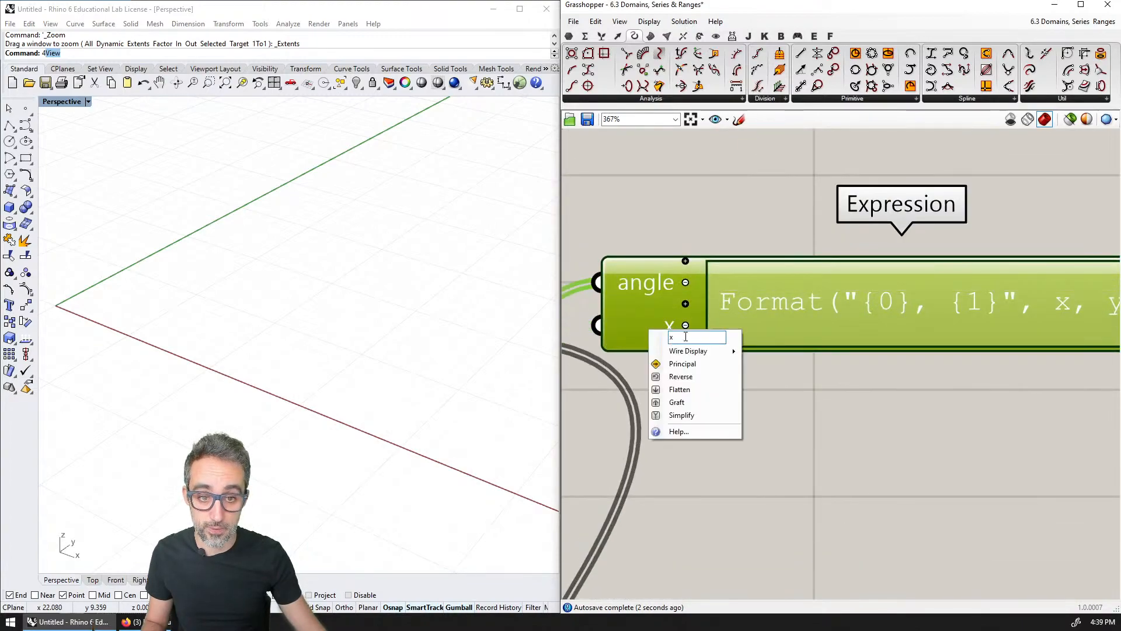
{"action": "double_click", "coordinate": [686, 337]}
{"action": "type", "text": "radius"}
{"action": "key", "text": "Return"}
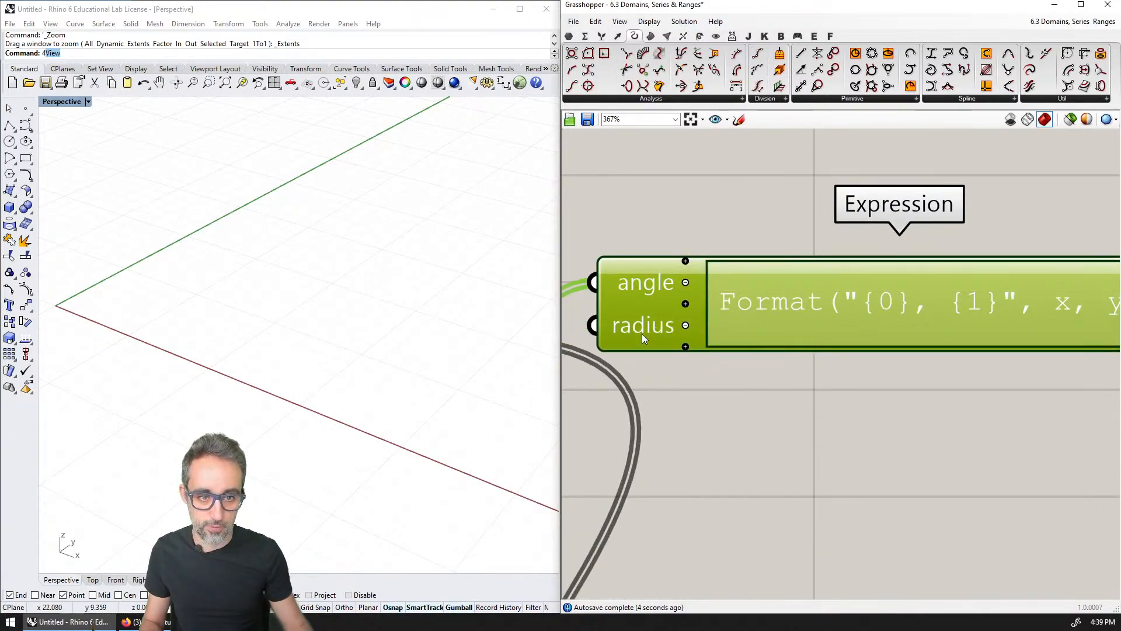
{"action": "scroll", "coordinate": [642, 334], "scroll_direction": "down", "scroll_amount": 5}
{"action": "left_click_drag", "start_coordinate": [904, 331], "coordinate": [901, 349]}
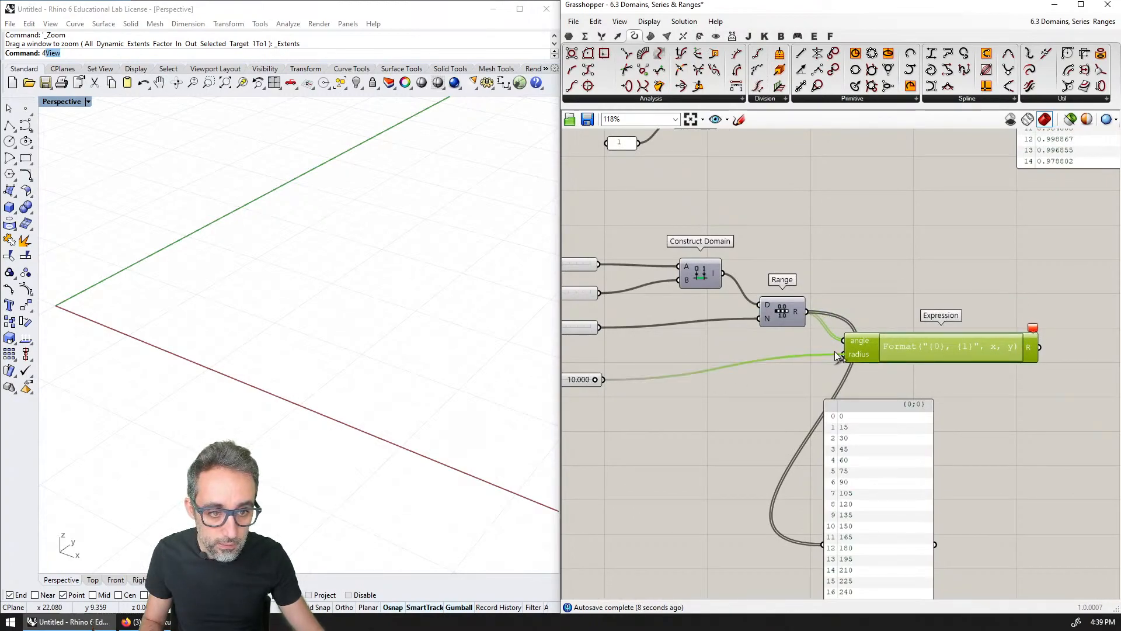
Step: Replace the component's default Format expression with radius * Cos(angle)
{"action": "scroll", "coordinate": [835, 351], "scroll_direction": "up", "scroll_amount": 3}
{"action": "right_click_drag", "start_coordinate": [937, 371], "coordinate": [808, 330]}
{"action": "double_click", "coordinate": [808, 329]}
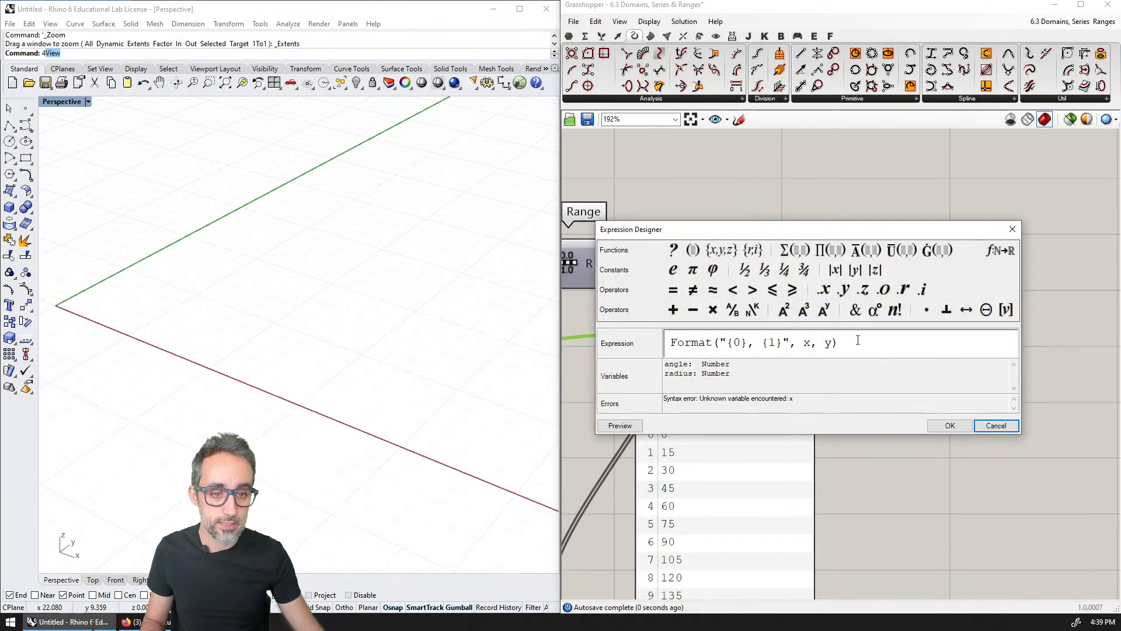
{"action": "left_click_drag", "start_coordinate": [850, 342], "coordinate": [591, 335]}
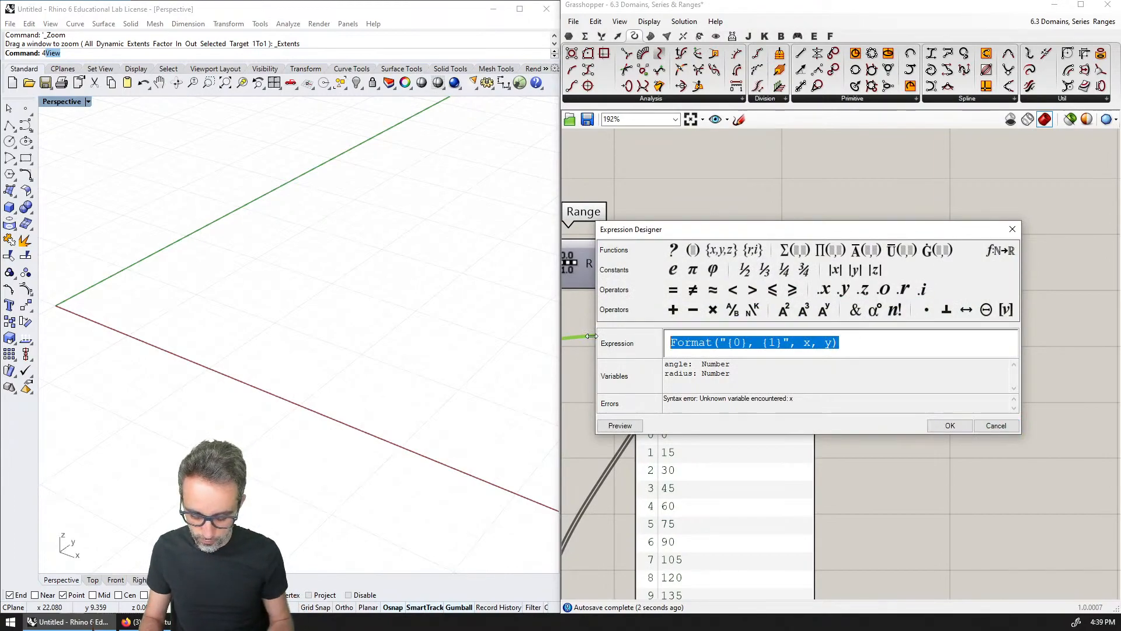
{"action": "type", "text": "radius "}
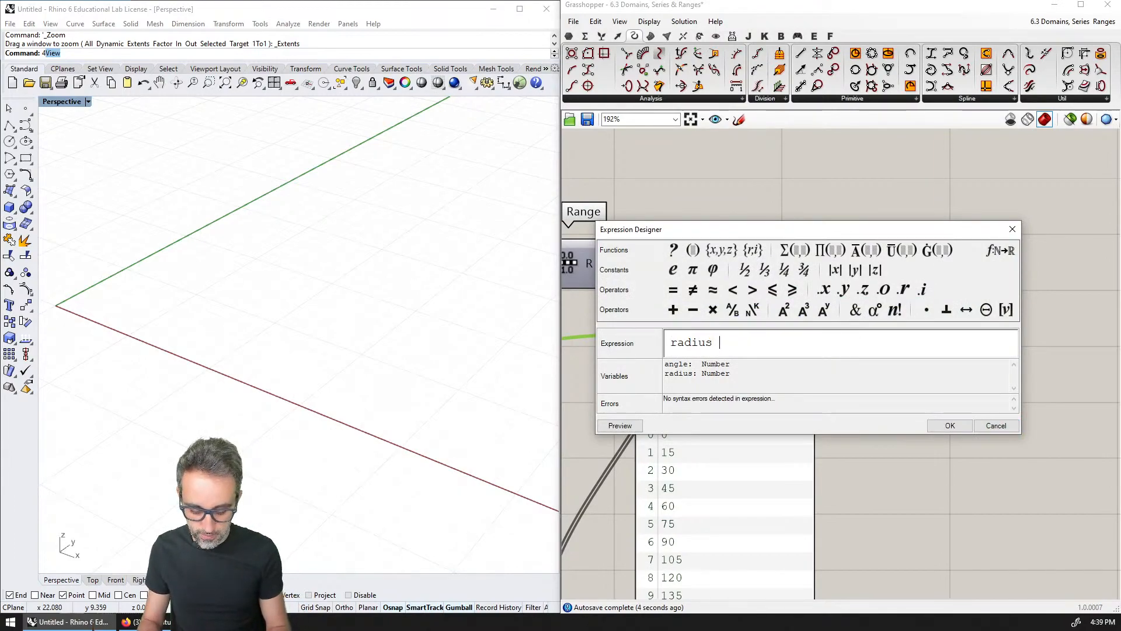
{"action": "type", "text": "*"}
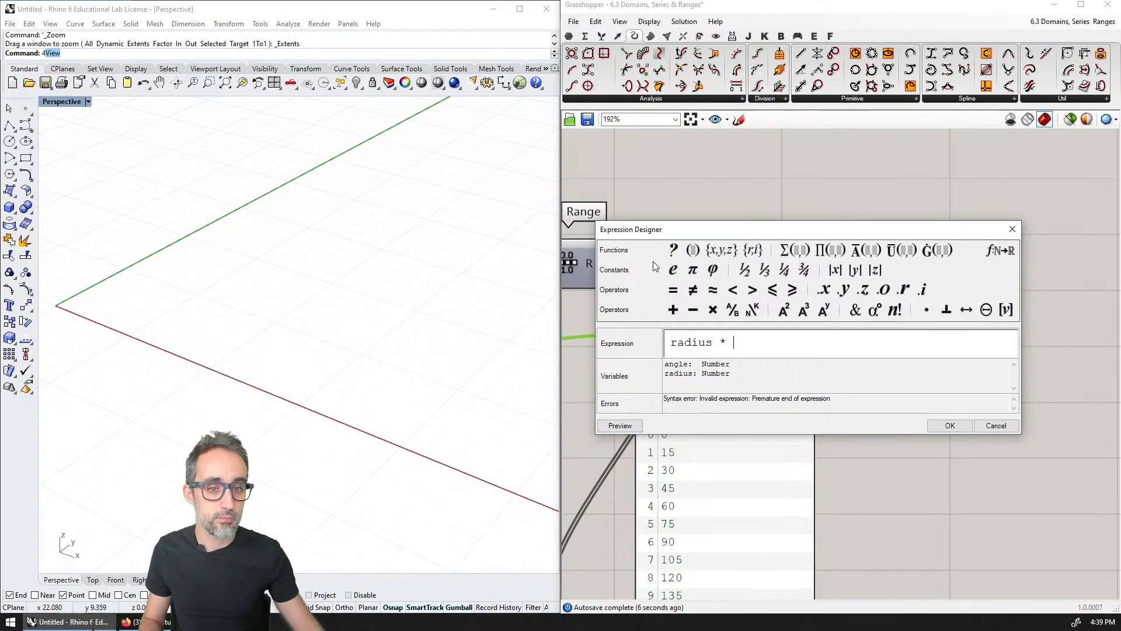
{"action": "left_click", "coordinate": [999, 250]}
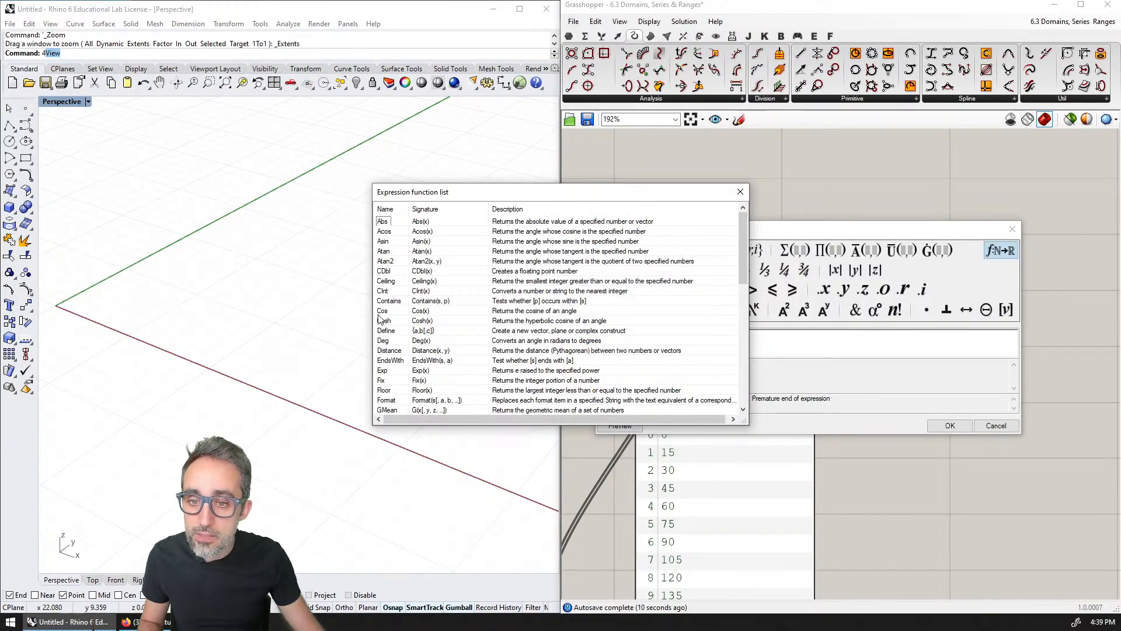
{"action": "left_click", "coordinate": [801, 344]}
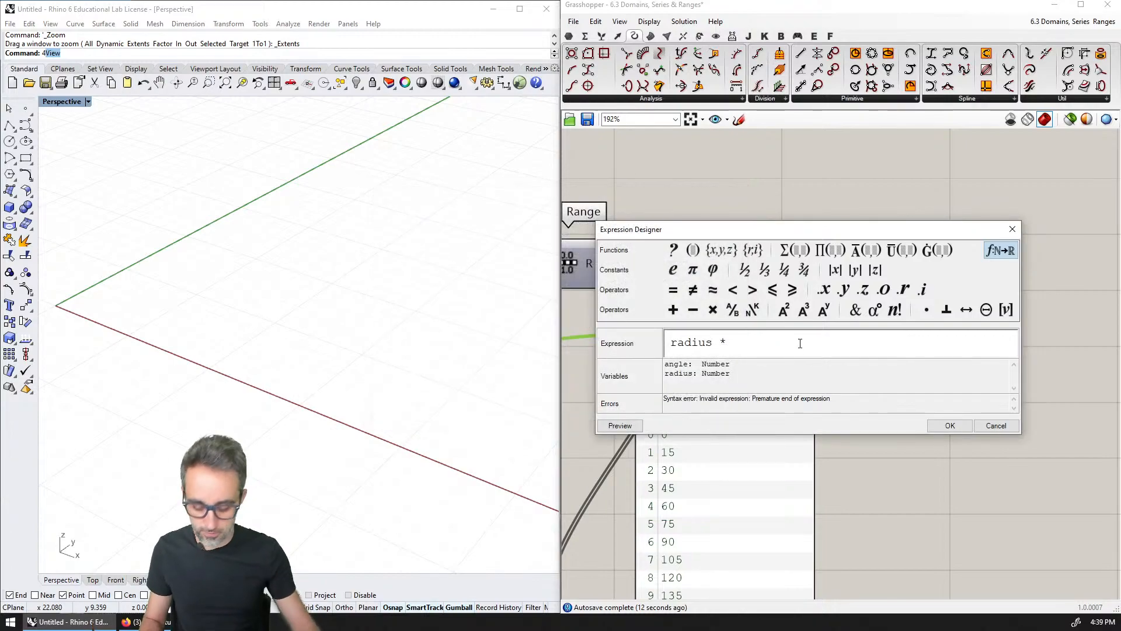
{"action": "type", "text": "Cos("}
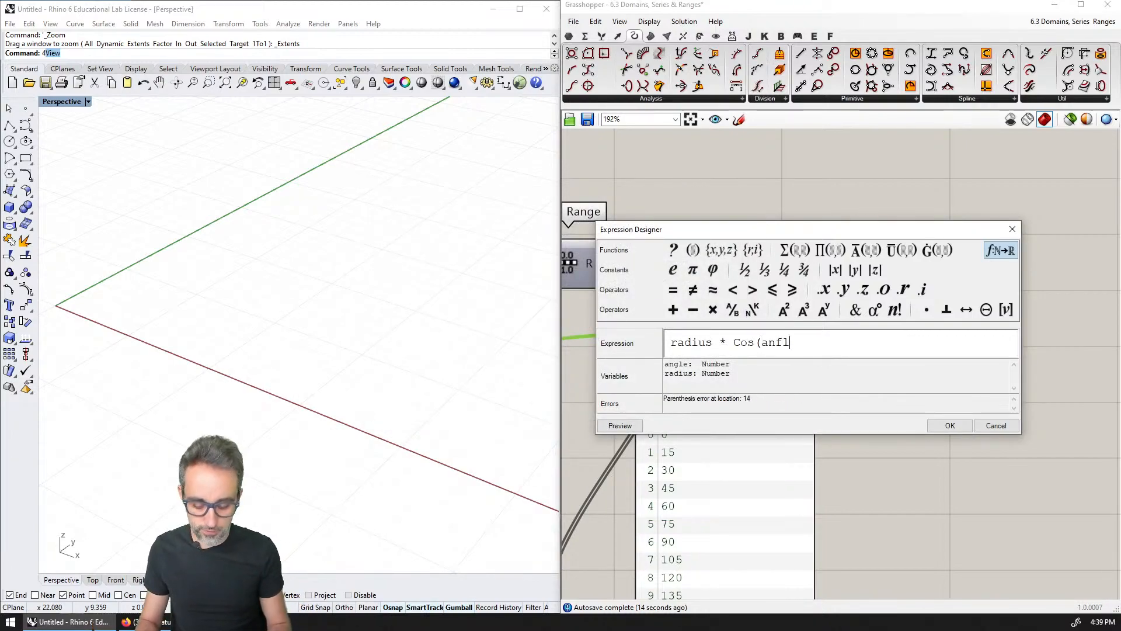
{"action": "type", "text": "angle)"}
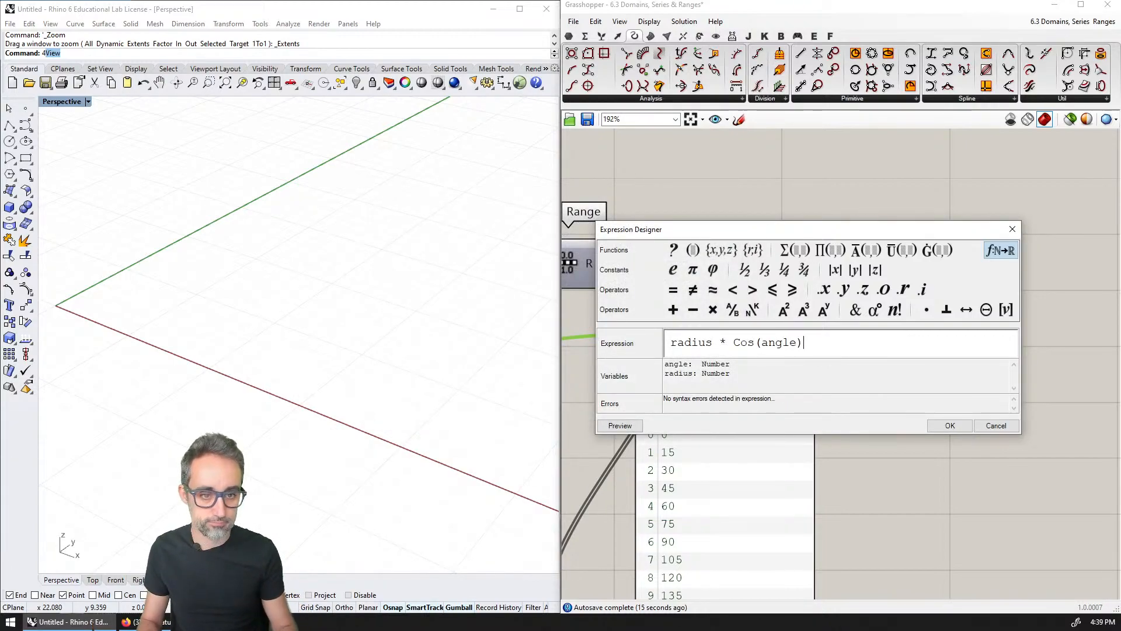
{"action": "left_click", "coordinate": [949, 426]}
Step: Move the angle values panel further down and duplicate the cosine Expression component, with its connections, directly below the original
{"action": "scroll", "coordinate": [914, 410], "scroll_direction": "down", "scroll_amount": 3}
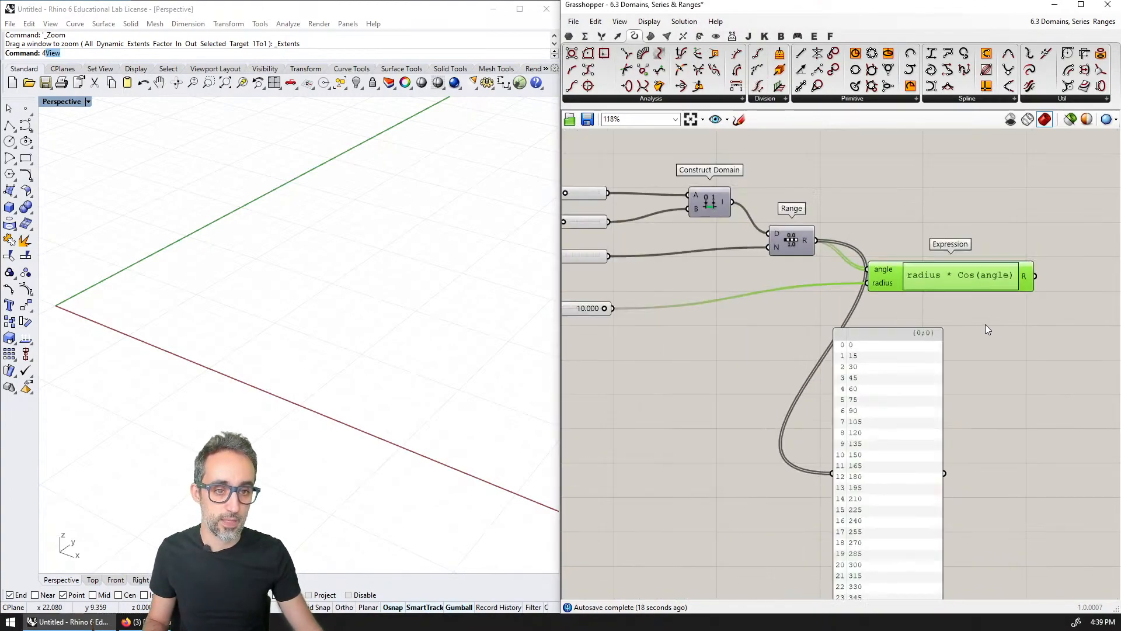
{"action": "left_click_drag", "start_coordinate": [894, 387], "coordinate": [912, 474]}
{"action": "left_click_drag", "start_coordinate": [932, 274], "coordinate": [946, 341]}
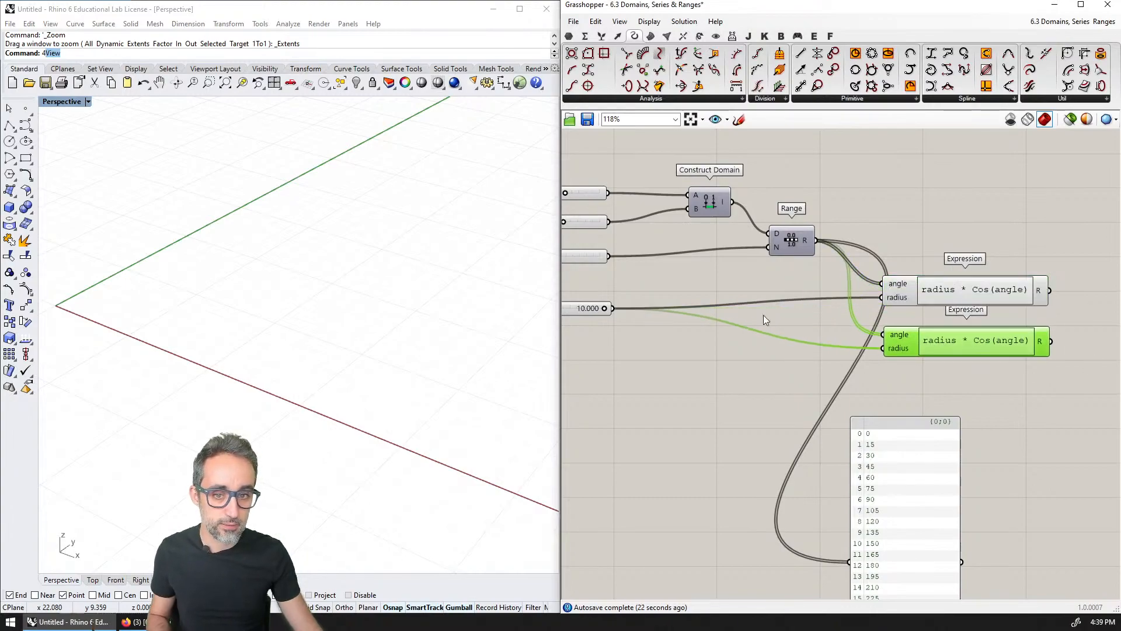
Step: Change the duplicated Expression component's formula to radius * Sin(angle)
{"action": "right_click_drag", "start_coordinate": [794, 308], "coordinate": [853, 302]}
{"action": "scroll", "coordinate": [899, 321], "scroll_direction": "up", "scroll_amount": 2}
{"action": "double_click", "coordinate": [930, 324]}
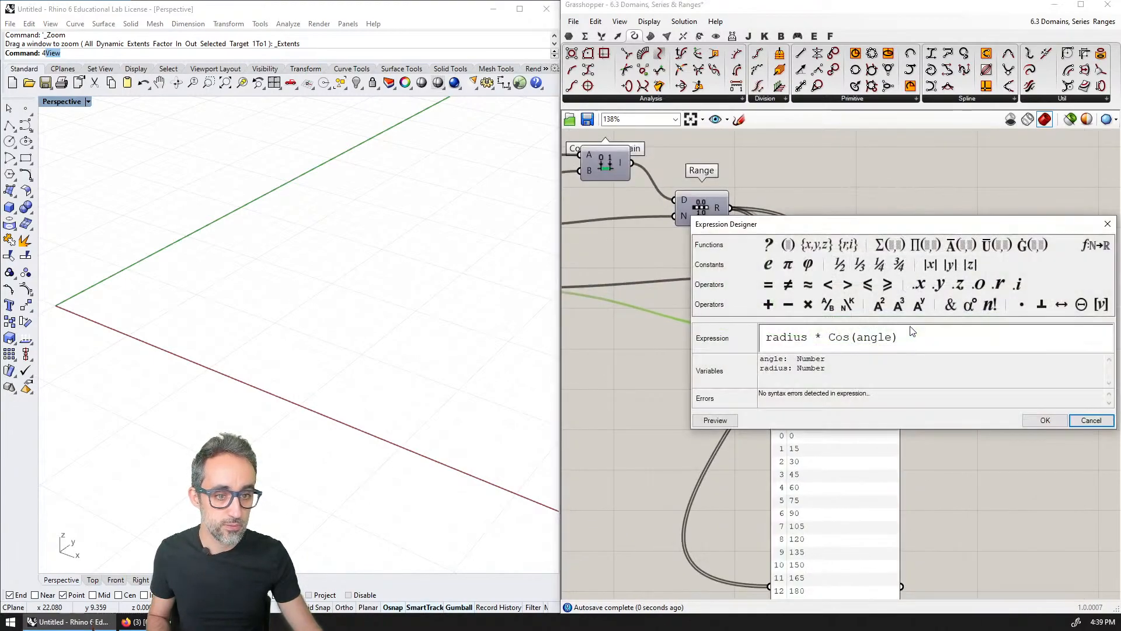
{"action": "left_click_drag", "start_coordinate": [842, 337], "coordinate": [847, 338]}
{"action": "double_click", "coordinate": [838, 337]}
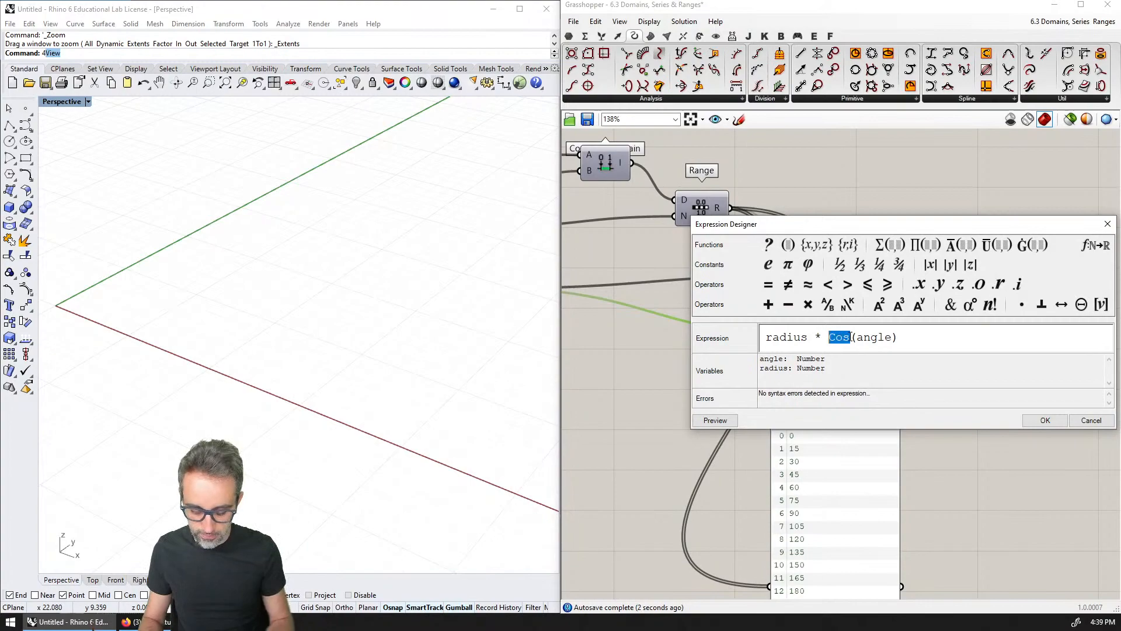
{"action": "type", "text": "Sin"}
{"action": "left_click", "coordinate": [1027, 422]}
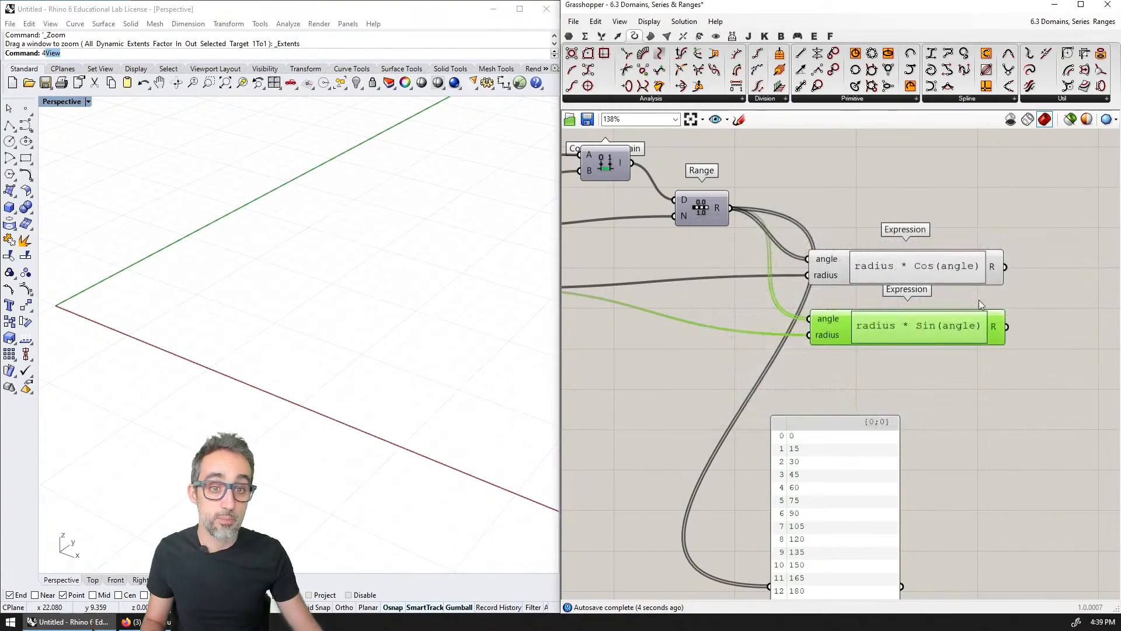
Step: Add a Radians component above the cosine Expression and connect the Range output to its D input
{"action": "right_click_drag", "start_coordinate": [719, 207], "coordinate": [765, 274]}
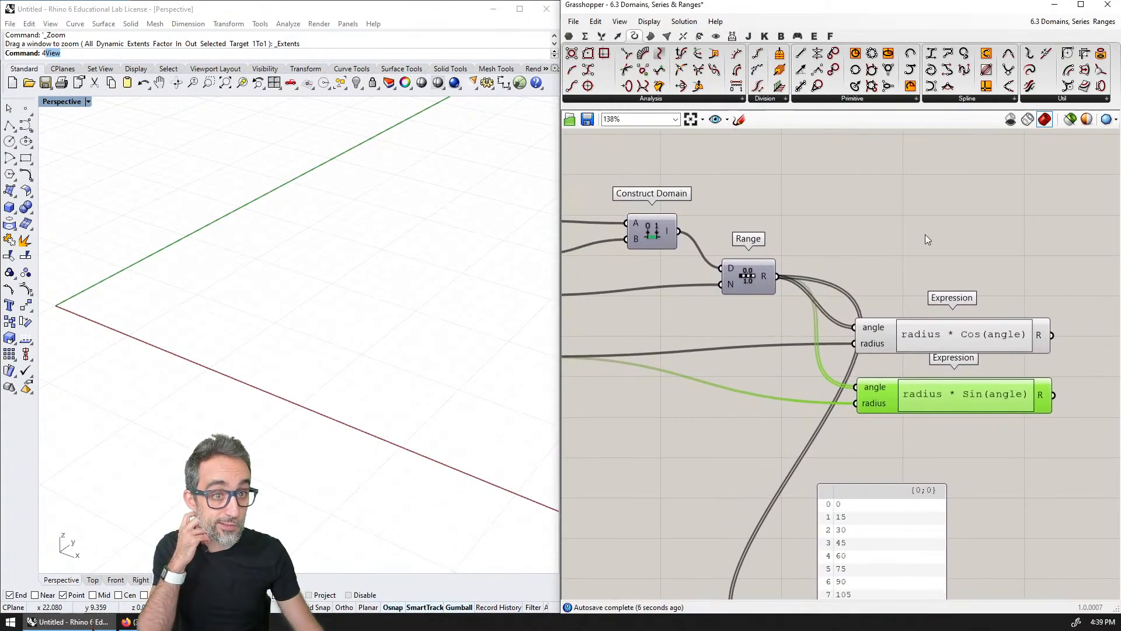
{"action": "left_click", "coordinate": [585, 37]}
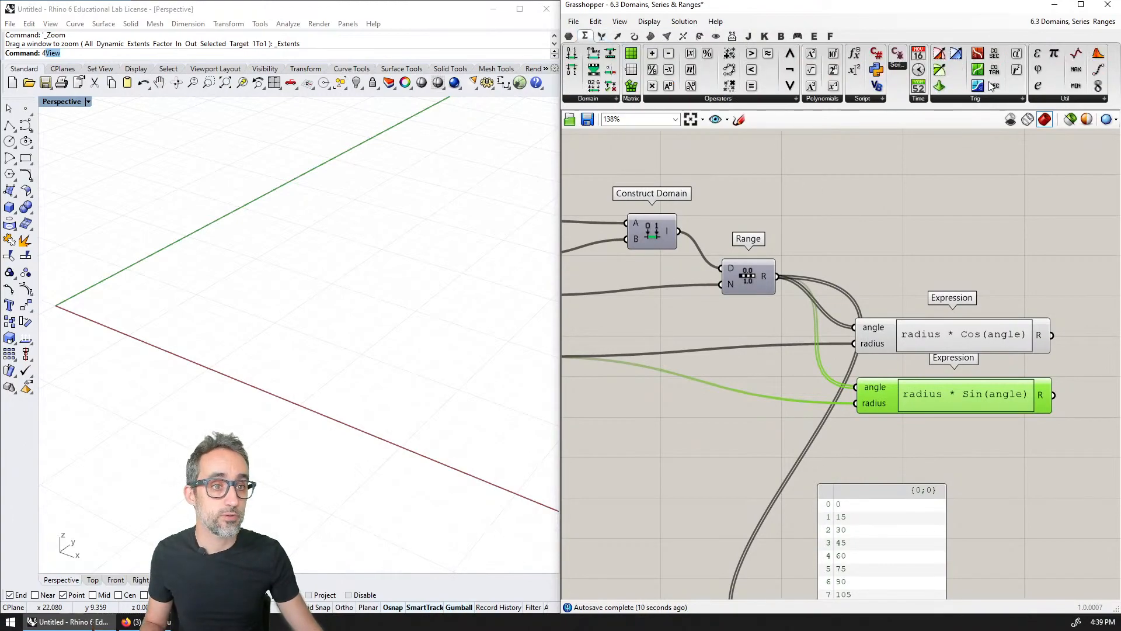
{"action": "left_click_drag", "start_coordinate": [1012, 81], "coordinate": [880, 264]}
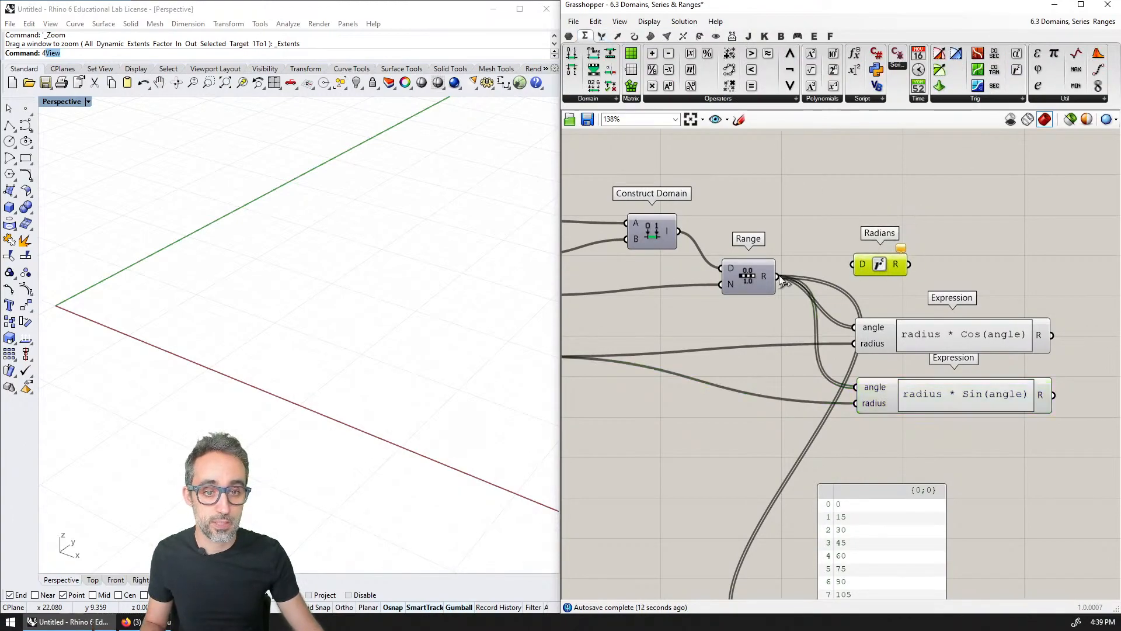
{"action": "left_click_drag", "start_coordinate": [779, 276], "coordinate": [853, 263]}
Step: Shift both Expression components to the right and feed their angle inputs from the Radians output instead of Range
{"action": "right_click_drag", "start_coordinate": [947, 308], "coordinate": [835, 265]}
{"action": "left_click_drag", "start_coordinate": [896, 252], "coordinate": [841, 385]}
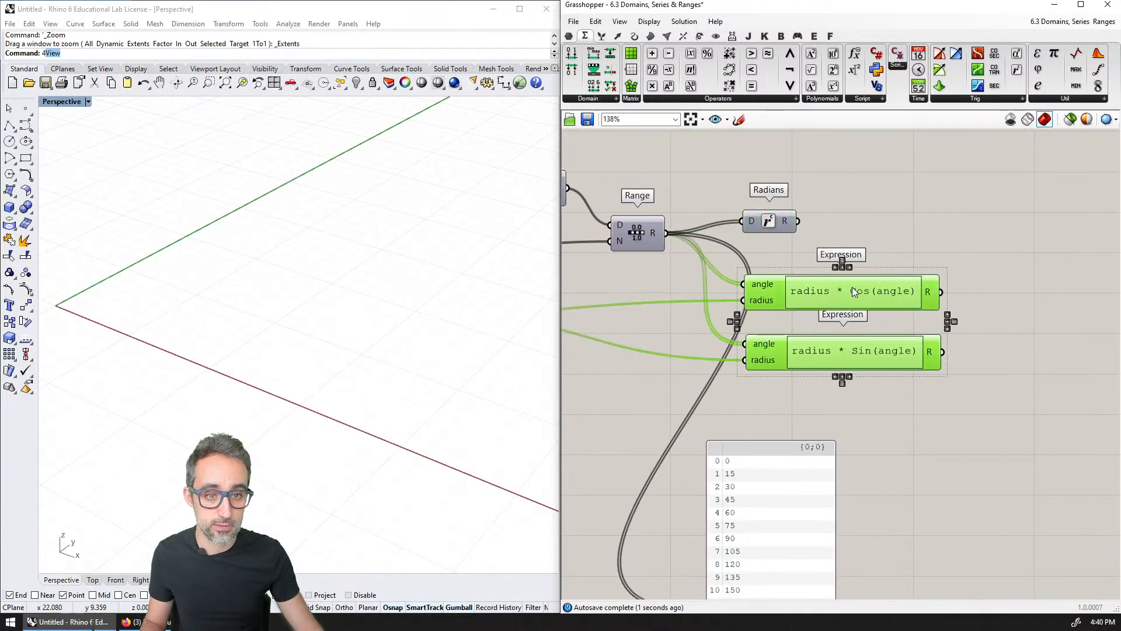
{"action": "left_click_drag", "start_coordinate": [852, 291], "coordinate": [914, 291]}
{"action": "left_click_drag", "start_coordinate": [772, 222], "coordinate": [806, 344]}
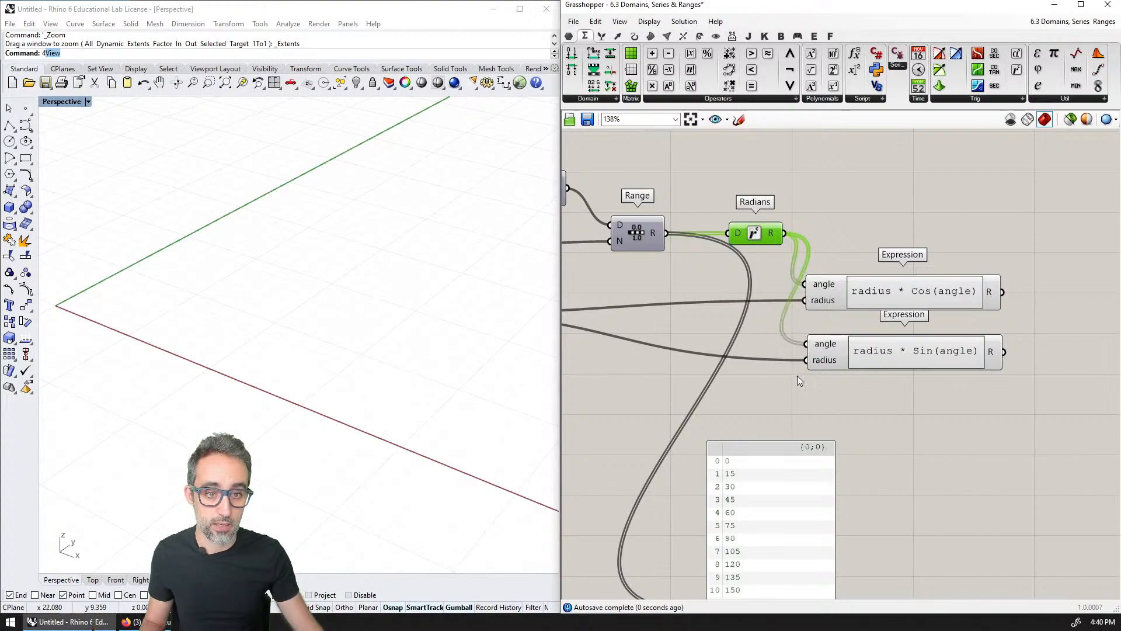
Step: Move the angle values panel to the right and connect the Radians output to it in place of the Range output
{"action": "left_click_drag", "start_coordinate": [804, 513], "coordinate": [903, 445]}
{"action": "left_click_drag", "start_coordinate": [786, 233], "coordinate": [803, 543]}
{"action": "right_click_drag", "start_coordinate": [977, 513], "coordinate": [929, 338]}
{"action": "scroll", "coordinate": [930, 338], "scroll_direction": "up", "scroll_amount": 1}
{"action": "scroll", "coordinate": [883, 431], "scroll_direction": "down", "scroll_amount": 1}
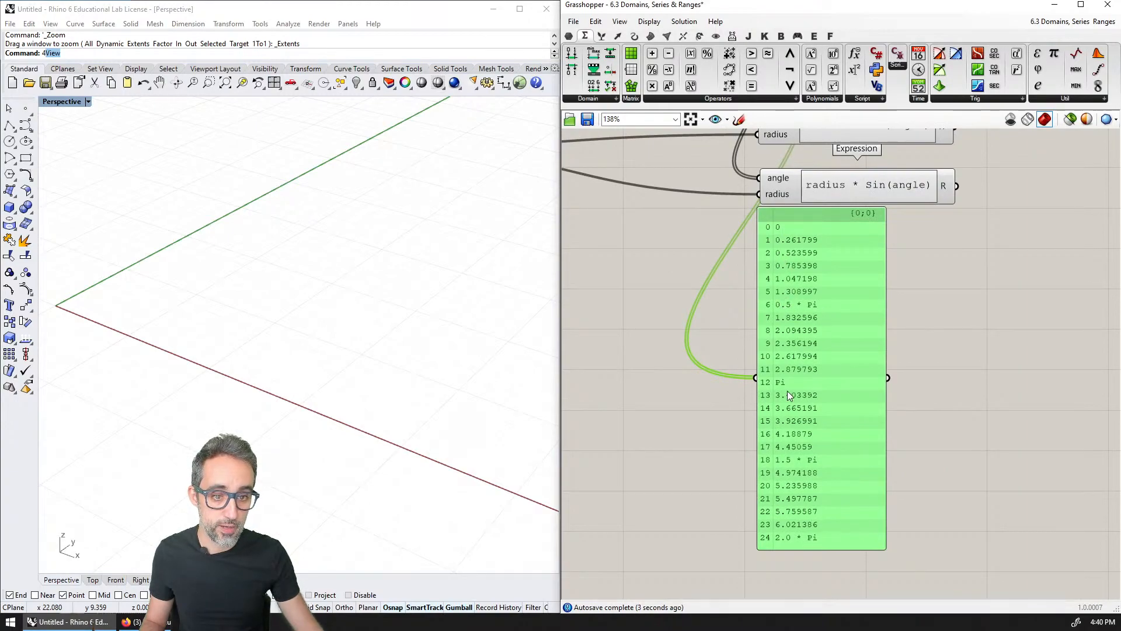
Step: Examine the converted angle values in radians listed in the panel
{"action": "left_click", "coordinate": [956, 445]}
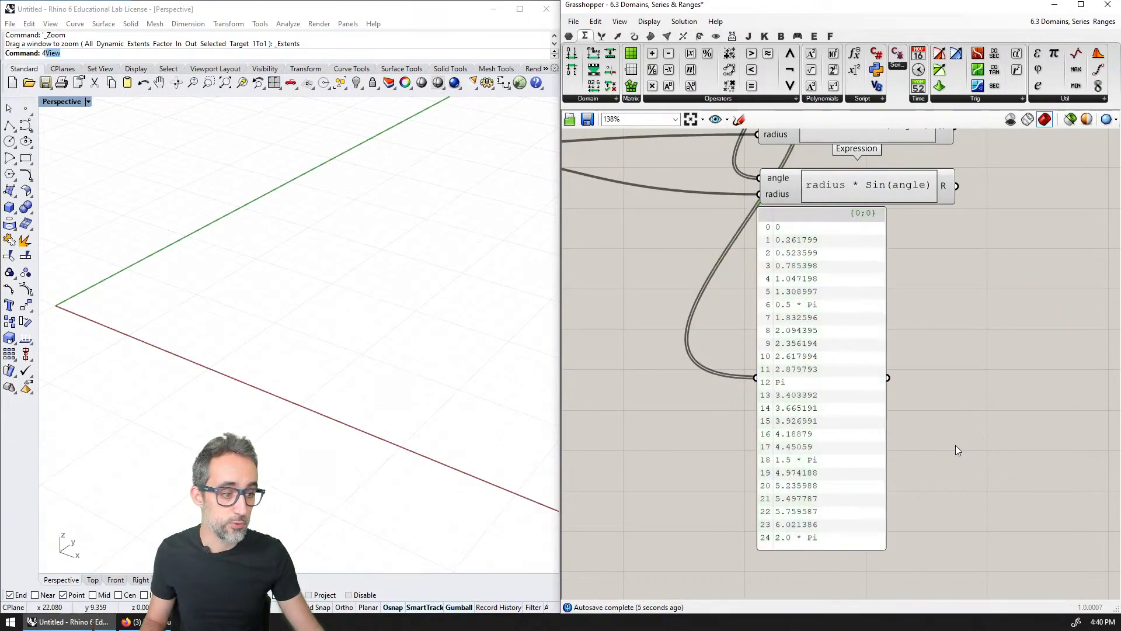
{"action": "right_click_drag", "start_coordinate": [955, 445], "coordinate": [916, 448]}
{"action": "scroll", "coordinate": [917, 447], "scroll_direction": "up", "scroll_amount": 1}
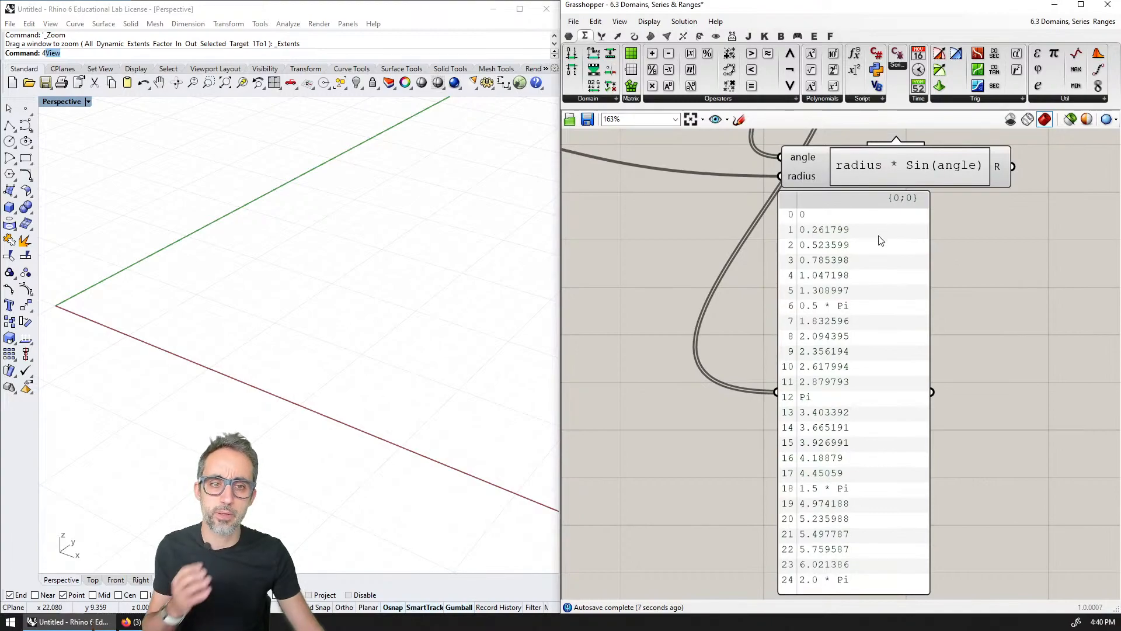
{"action": "mouse_move", "coordinate": [879, 248]}
{"action": "left_mouse_down"}
{"action": "mouse_move", "coordinate": [885, 267]}
{"action": "mouse_move", "coordinate": [882, 258]}
{"action": "left_mouse_up"}
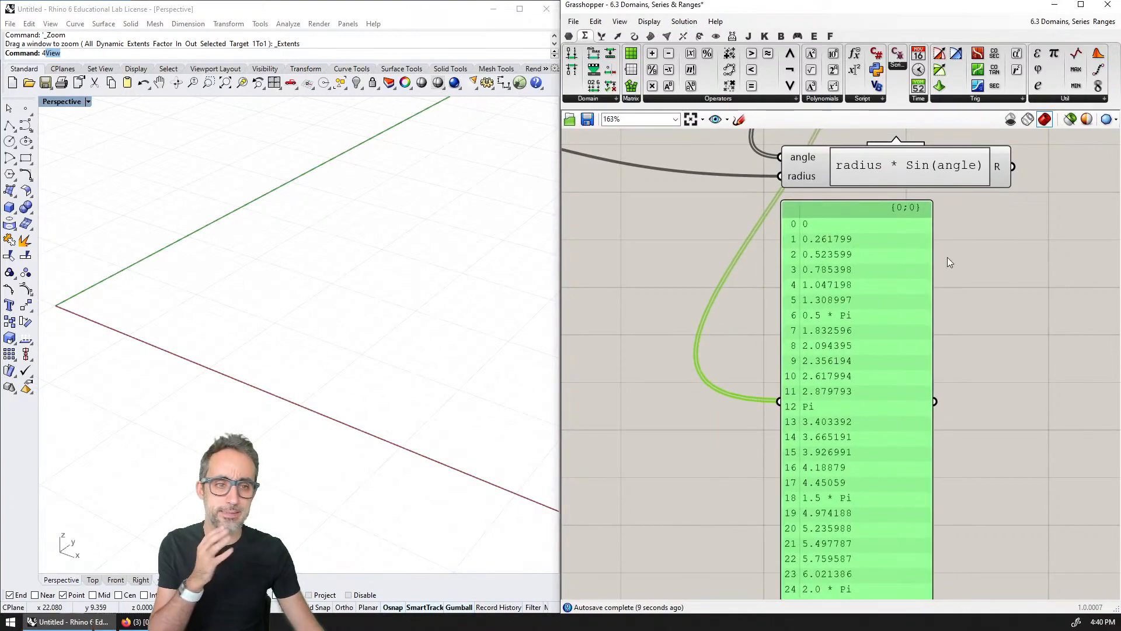
{"action": "scroll", "coordinate": [989, 275], "scroll_direction": "down", "scroll_amount": 1}
{"action": "left_click", "coordinate": [987, 278]}
{"action": "right_click_drag", "start_coordinate": [987, 278], "coordinate": [960, 250]}
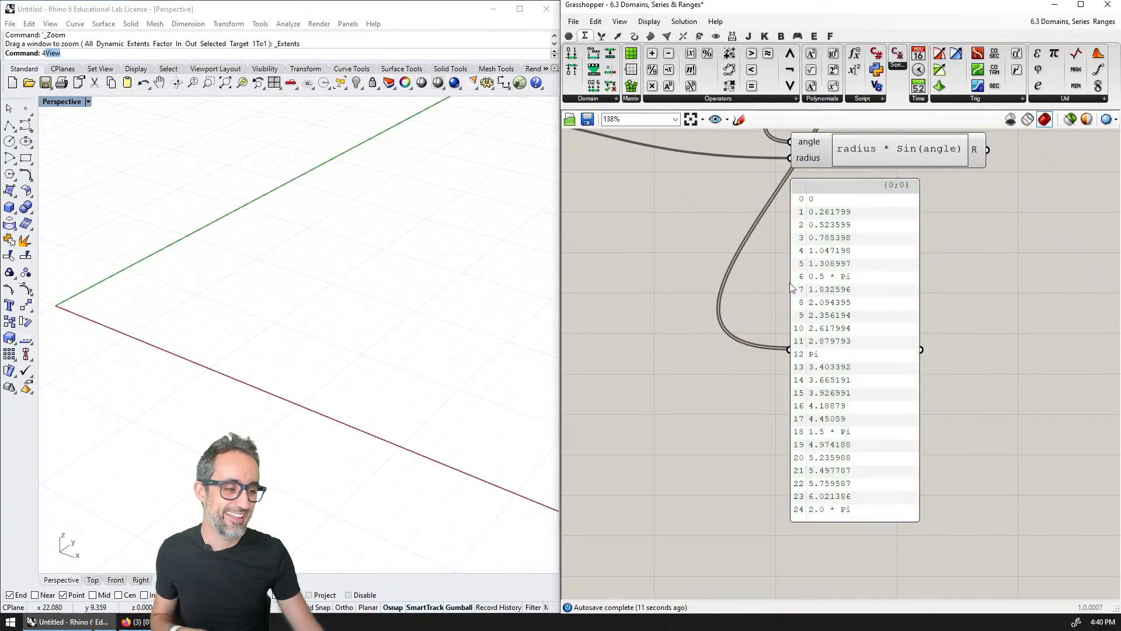
{"action": "right_click_drag", "start_coordinate": [908, 221], "coordinate": [871, 397]}
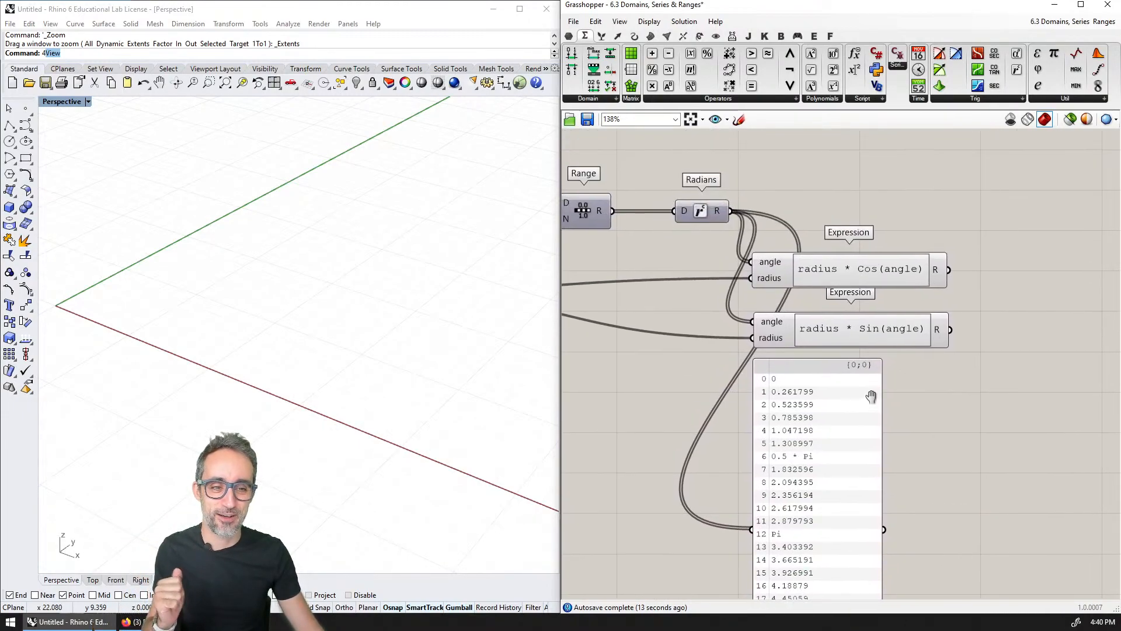
Step: Move the cosine and sine Expression components together slightly up and to the right, away from the values panel
{"action": "left_click", "coordinate": [873, 272]}
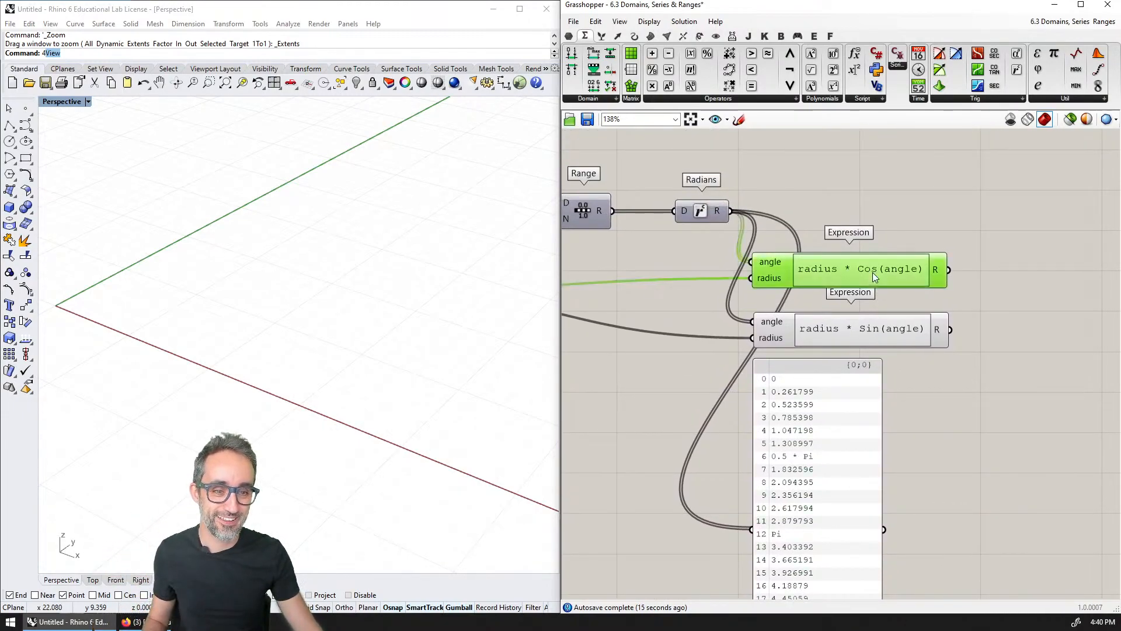
{"action": "left_click", "coordinate": [870, 324], "text": "shift"}
{"action": "left_click_drag", "start_coordinate": [874, 270], "coordinate": [887, 250]}
{"action": "left_click", "coordinate": [906, 215]}
{"action": "right_click_drag", "start_coordinate": [905, 215], "coordinate": [855, 249]}
{"action": "right_click_drag", "start_coordinate": [311, 310], "coordinate": [343, 313], "text": "shift"}
Step: Add a Construct Point component beside the Expressions and connect the cosine Expression's result to its X input
{"action": "left_click", "coordinate": [618, 37]}
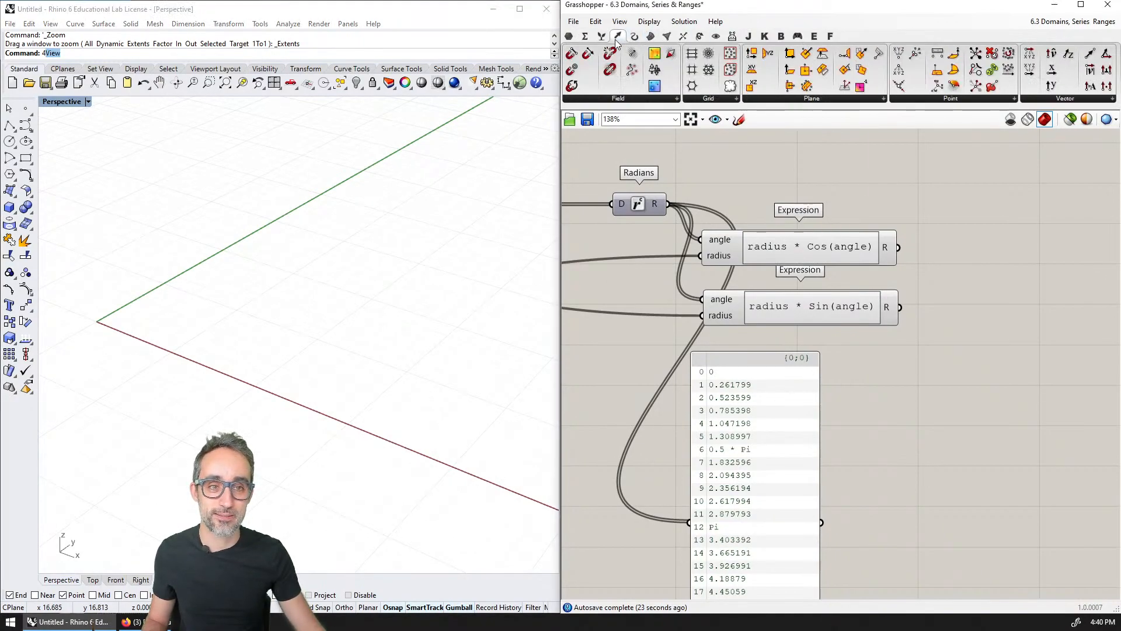
{"action": "left_click_drag", "start_coordinate": [973, 203], "coordinate": [1002, 264]}
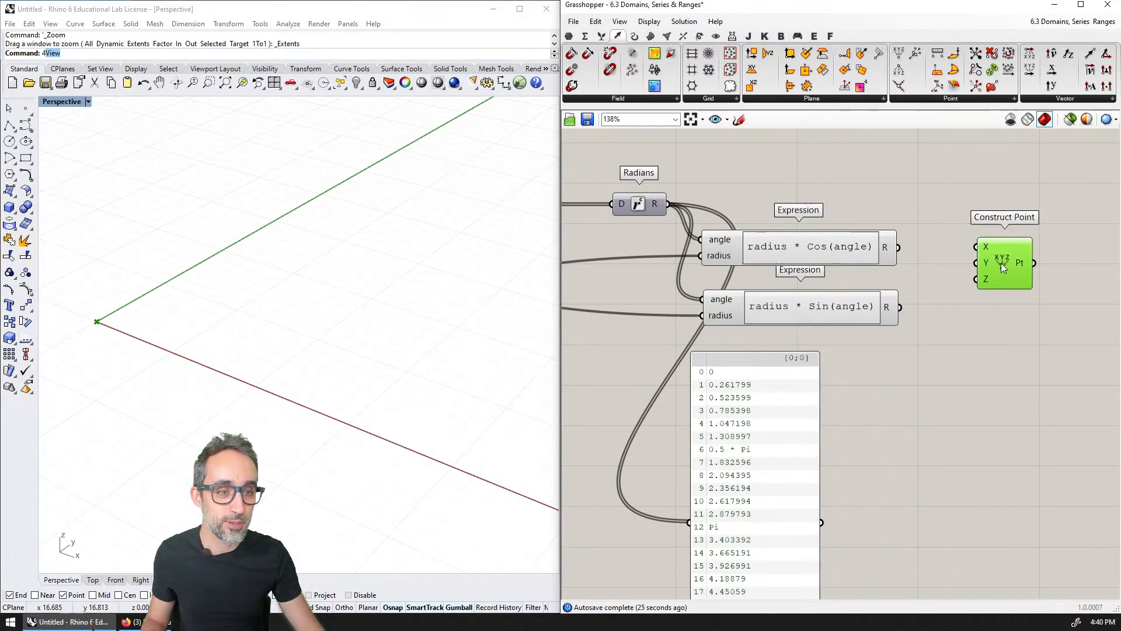
{"action": "left_click_drag", "start_coordinate": [898, 247], "coordinate": [974, 249]}
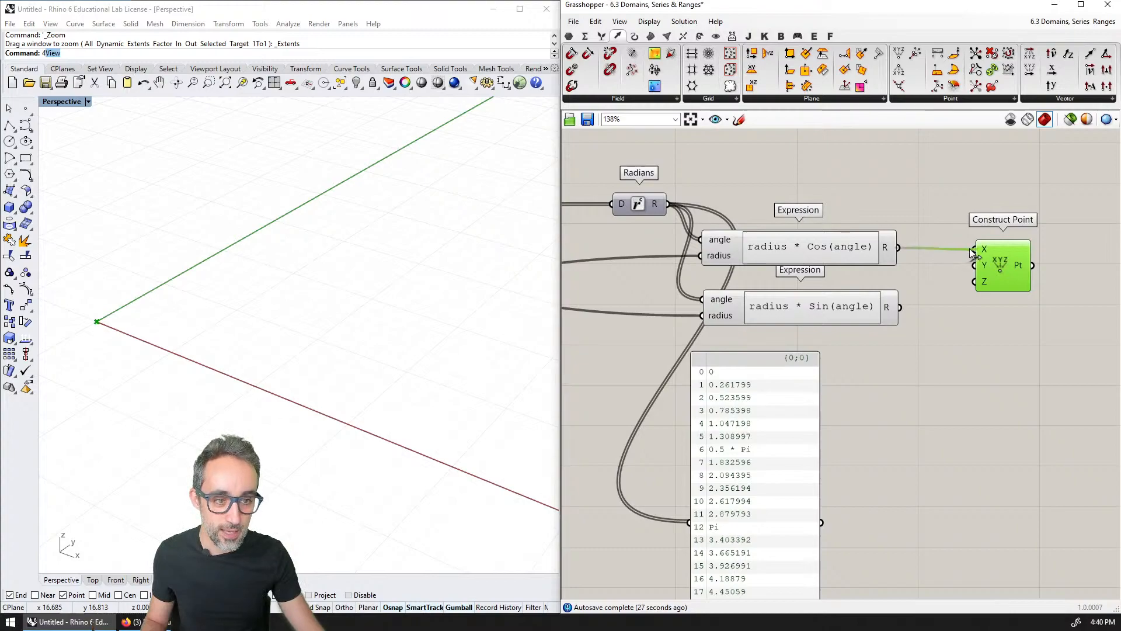
{"action": "scroll", "coordinate": [345, 327], "scroll_direction": "down", "scroll_amount": 3}
{"action": "right_click_drag", "start_coordinate": [345, 328], "coordinate": [370, 345], "text": "shift"}
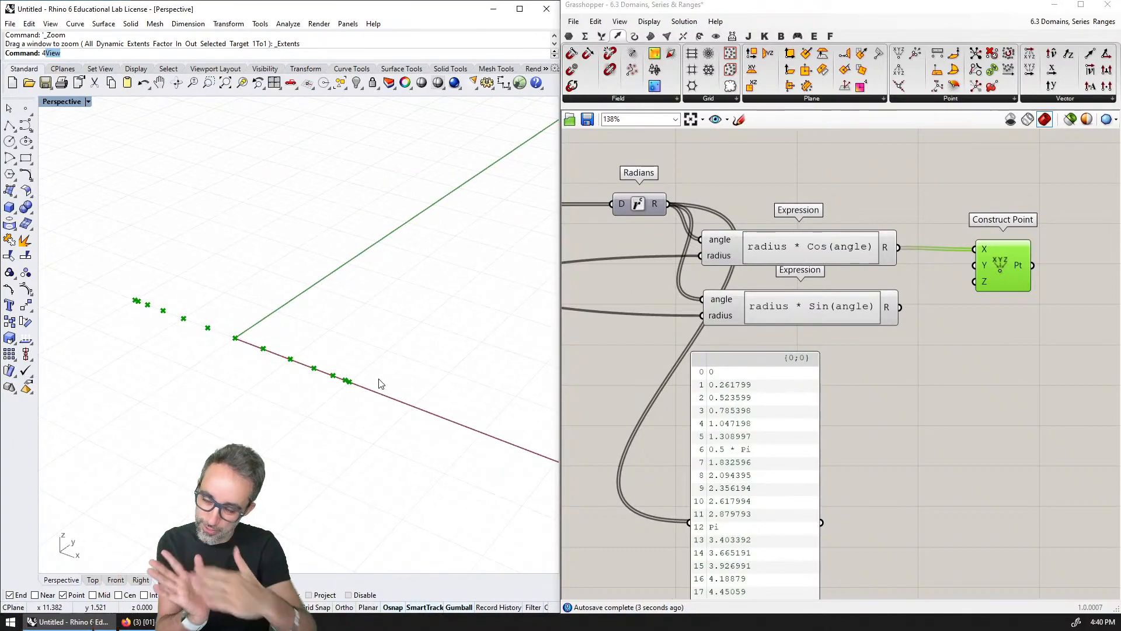
Step: Connect the sine Expression's result to the Construct Point's Y input and inspect the points from several angles
{"action": "left_click_drag", "start_coordinate": [900, 307], "coordinate": [974, 265]}
{"action": "right_click_drag", "start_coordinate": [431, 338], "coordinate": [388, 368]}
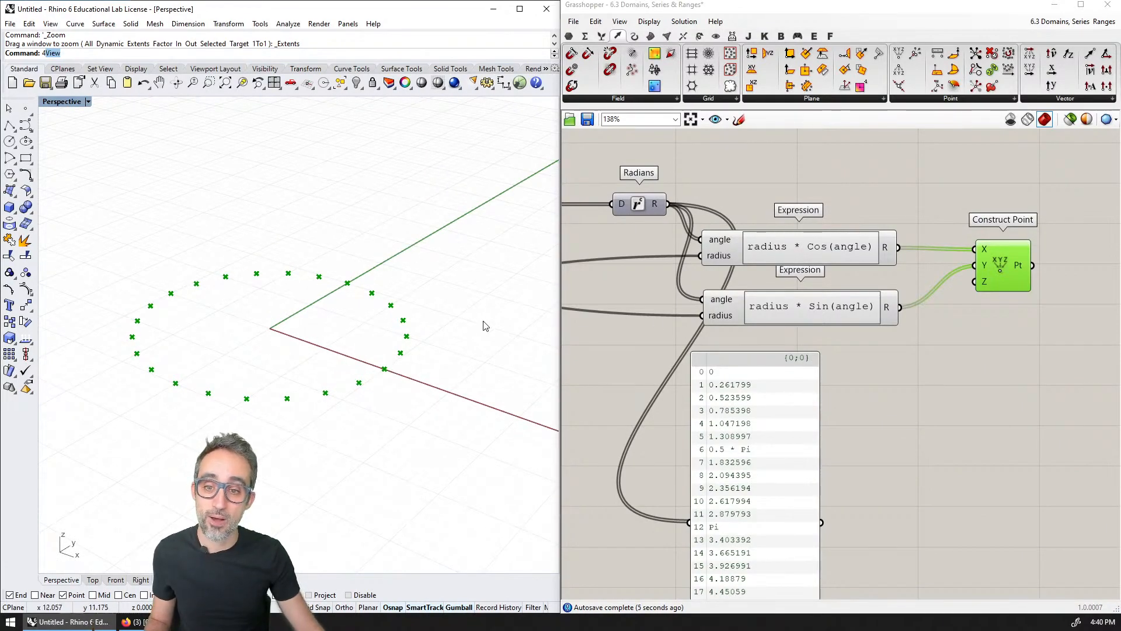
{"action": "right_click_drag", "start_coordinate": [484, 325], "coordinate": [424, 303]}
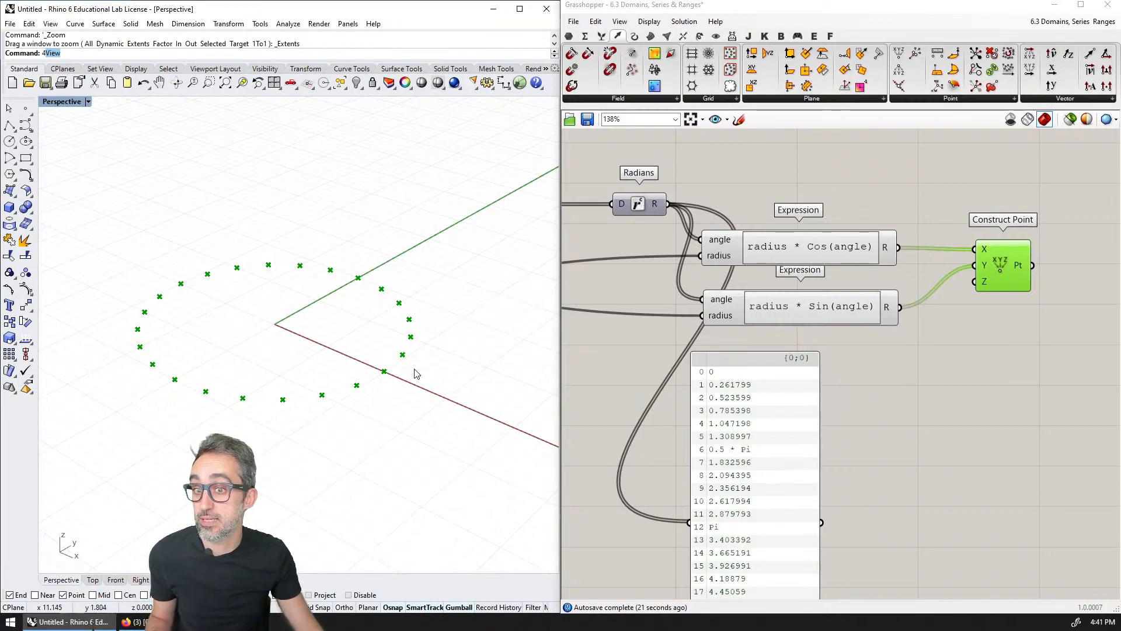
{"action": "right_click_drag", "start_coordinate": [416, 370], "coordinate": [391, 315]}
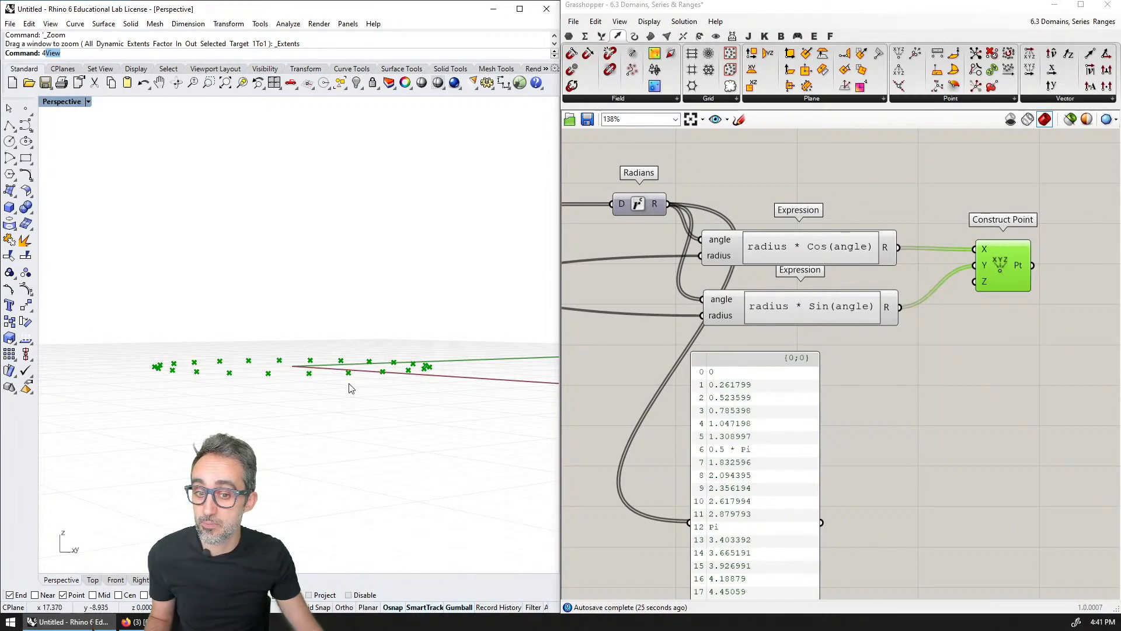
{"action": "right_click_drag", "start_coordinate": [344, 381], "coordinate": [360, 435]}
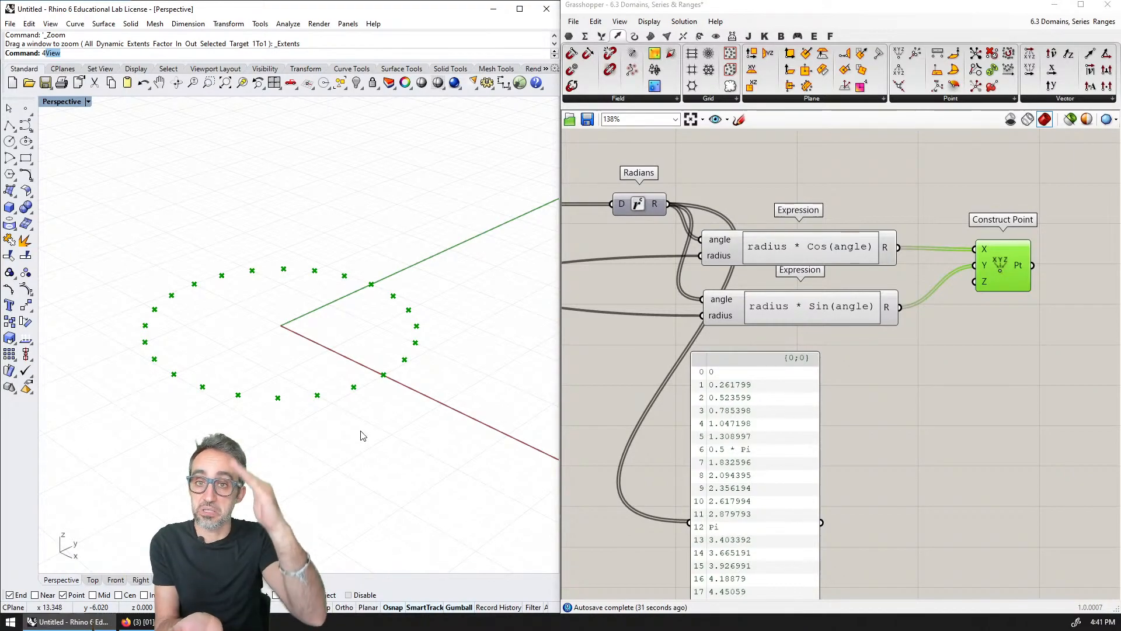
Step: Make the radian values panel slightly taller
{"action": "scroll", "coordinate": [842, 389], "scroll_direction": "down", "scroll_amount": 4}
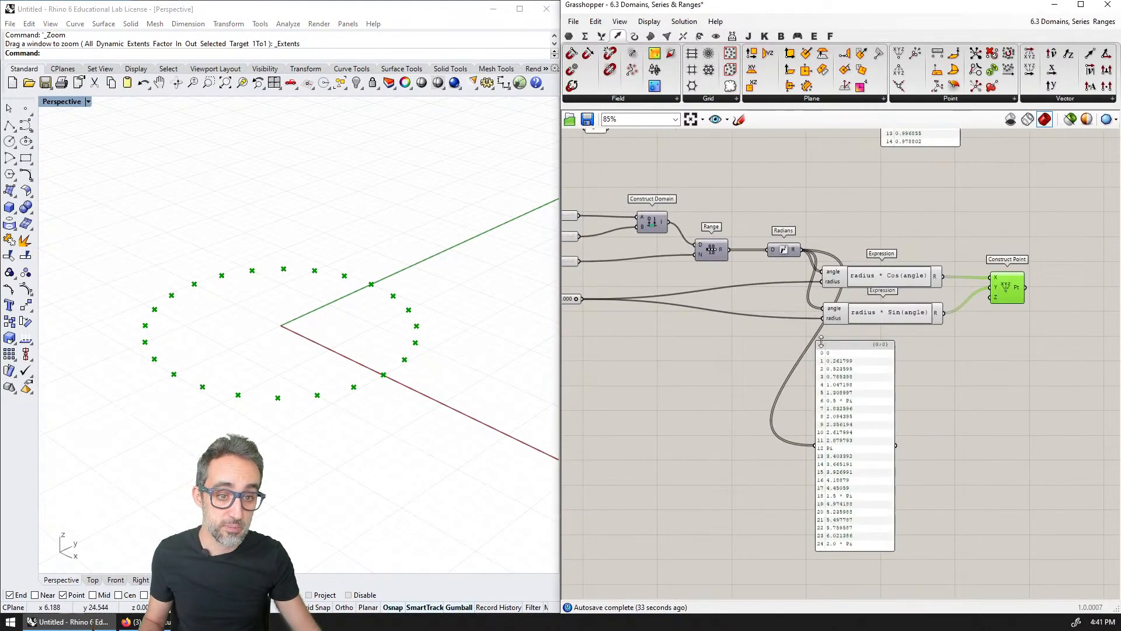
{"action": "left_click_drag", "start_coordinate": [852, 550], "coordinate": [852, 569]}
Step: Copy the Series component with its START, STEP and COUNT sliders from the upper definition to below the RADIUS slider
{"action": "right_click_drag", "start_coordinate": [747, 462], "coordinate": [874, 481]}
{"action": "right_click_drag", "start_coordinate": [753, 376], "coordinate": [768, 429]}
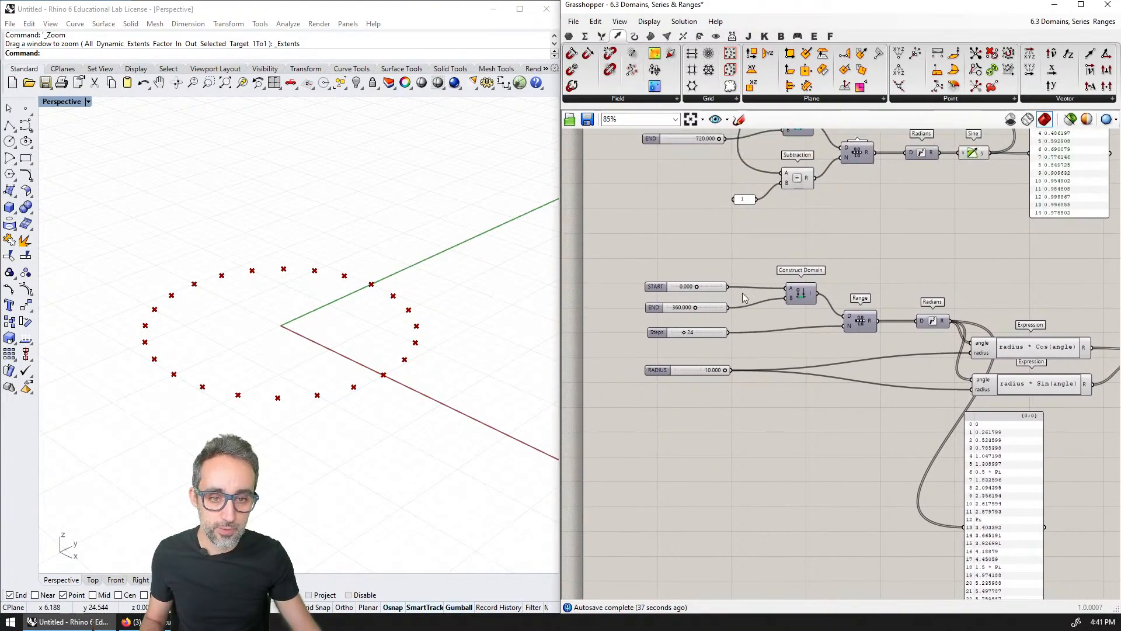
{"action": "right_click_drag", "start_coordinate": [745, 239], "coordinate": [742, 510]}
{"action": "left_click_drag", "start_coordinate": [824, 197], "coordinate": [716, 273]}
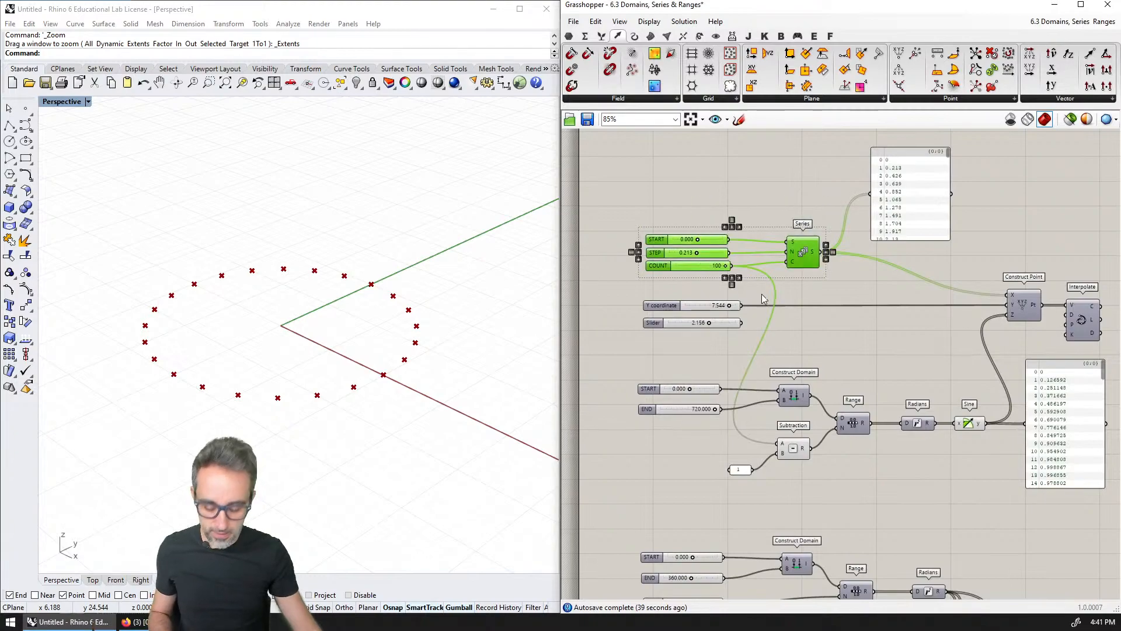
{"action": "left_click_drag", "start_coordinate": [801, 269], "coordinate": [801, 493]}
{"action": "scroll", "coordinate": [741, 420], "scroll_direction": "up", "scroll_amount": 4}
{"action": "left_click", "coordinate": [727, 386]}
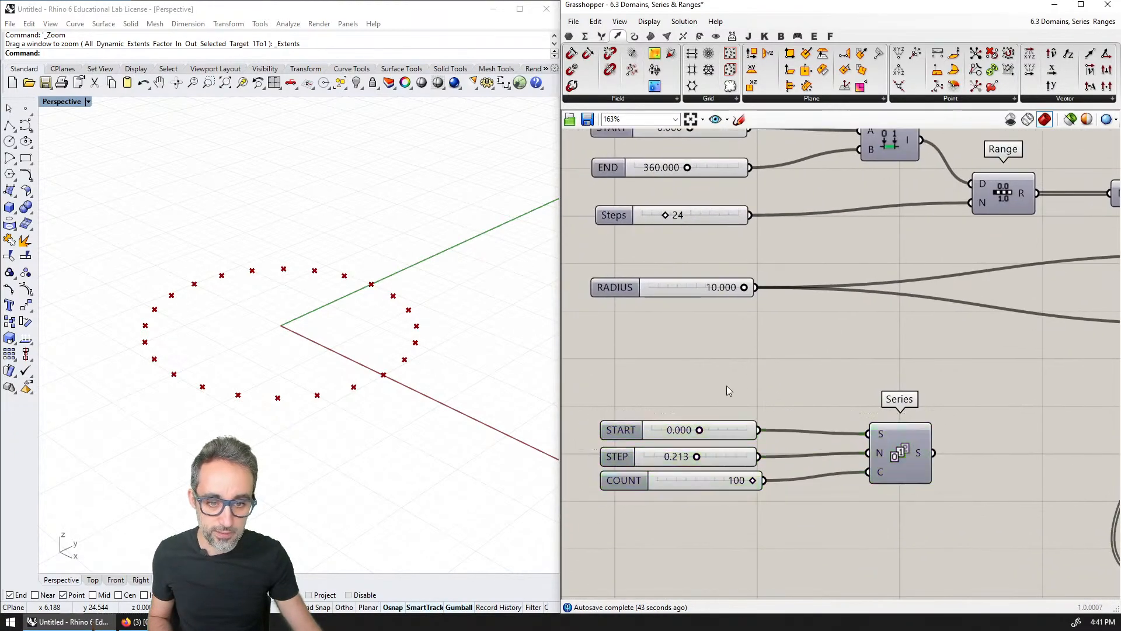
Step: Set the copied Series component's STEP slider to 1
{"action": "double_click", "coordinate": [697, 458]}
{"action": "type", "text": "1"}
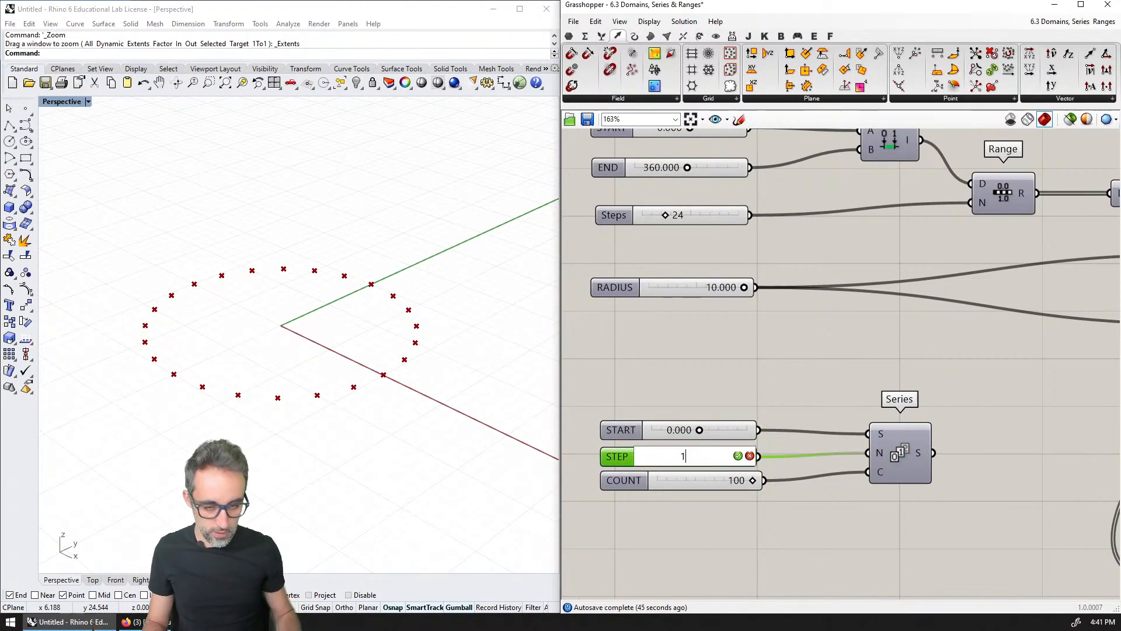
{"action": "key", "text": "Return"}
Step: Set the copied Series component's COUNT slider to 25
{"action": "scroll", "coordinate": [753, 449], "scroll_direction": "down", "scroll_amount": 3}
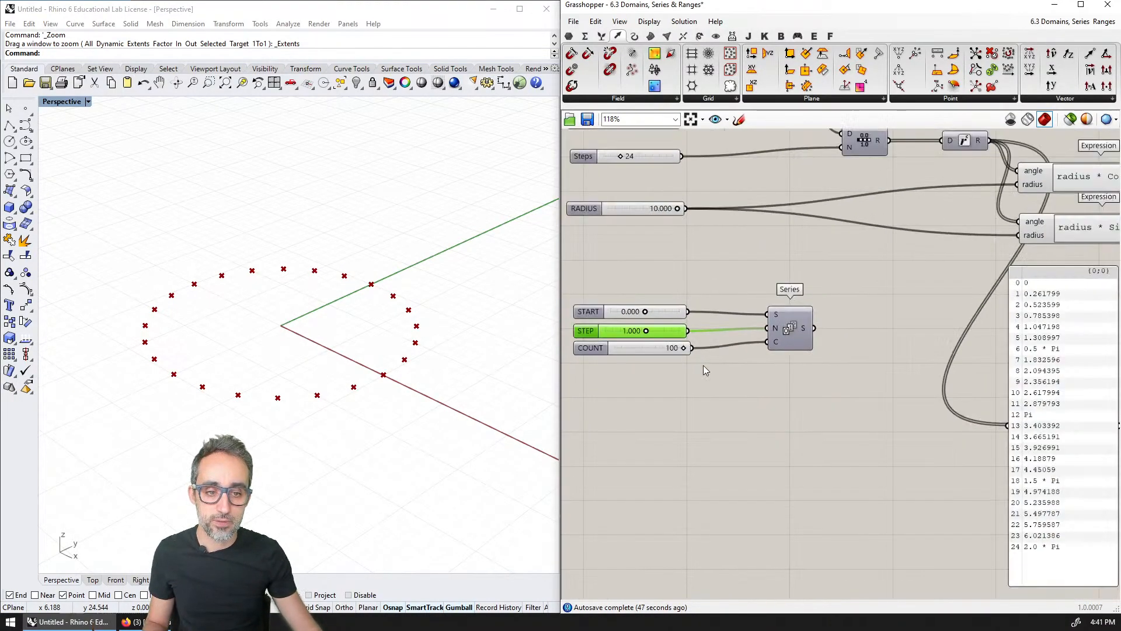
{"action": "left_click_drag", "start_coordinate": [691, 343], "coordinate": [656, 343]}
{"action": "double_click", "coordinate": [665, 343]}
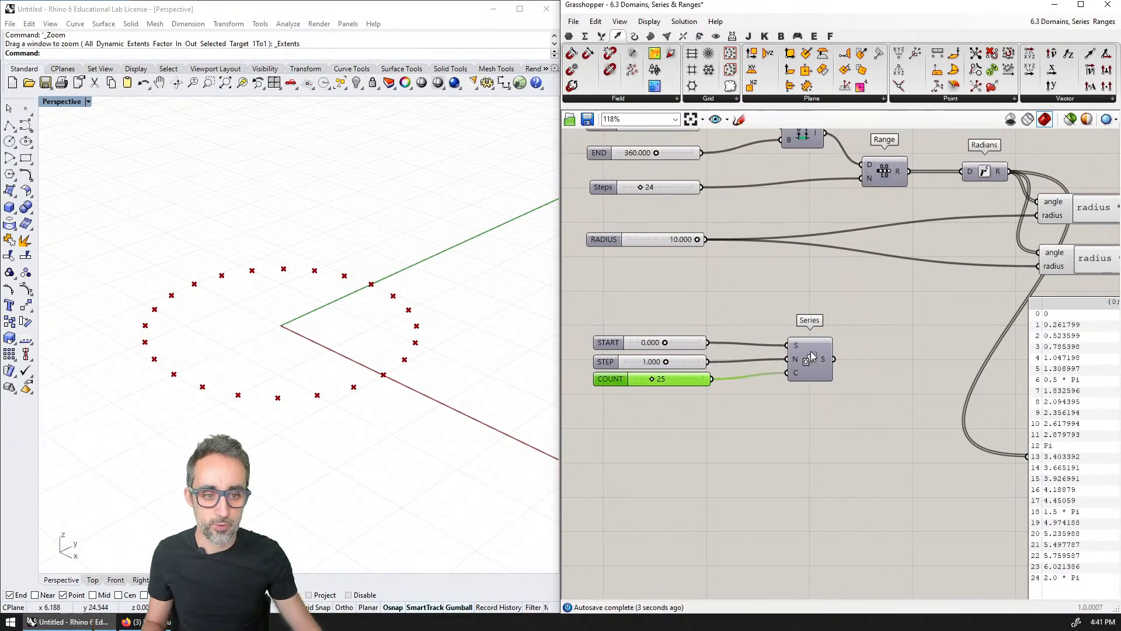
Step: Move the copied Series component further right and delete its COUNT slider
{"action": "left_click_drag", "start_coordinate": [811, 356], "coordinate": [854, 357]}
{"action": "left_click", "coordinate": [675, 386]}
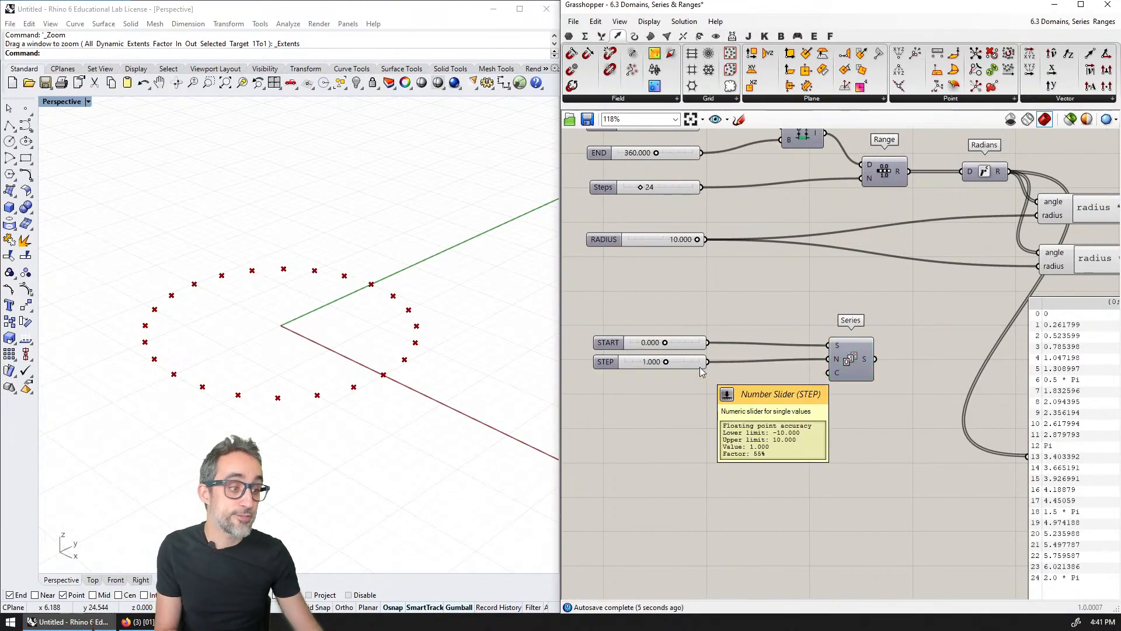
{"action": "key", "text": "Delete"}
Step: Move the Steps slider up slightly and add an Addition component between the RADIUS slider and the copied Series
{"action": "scroll", "coordinate": [734, 354], "scroll_direction": "up", "scroll_amount": 2}
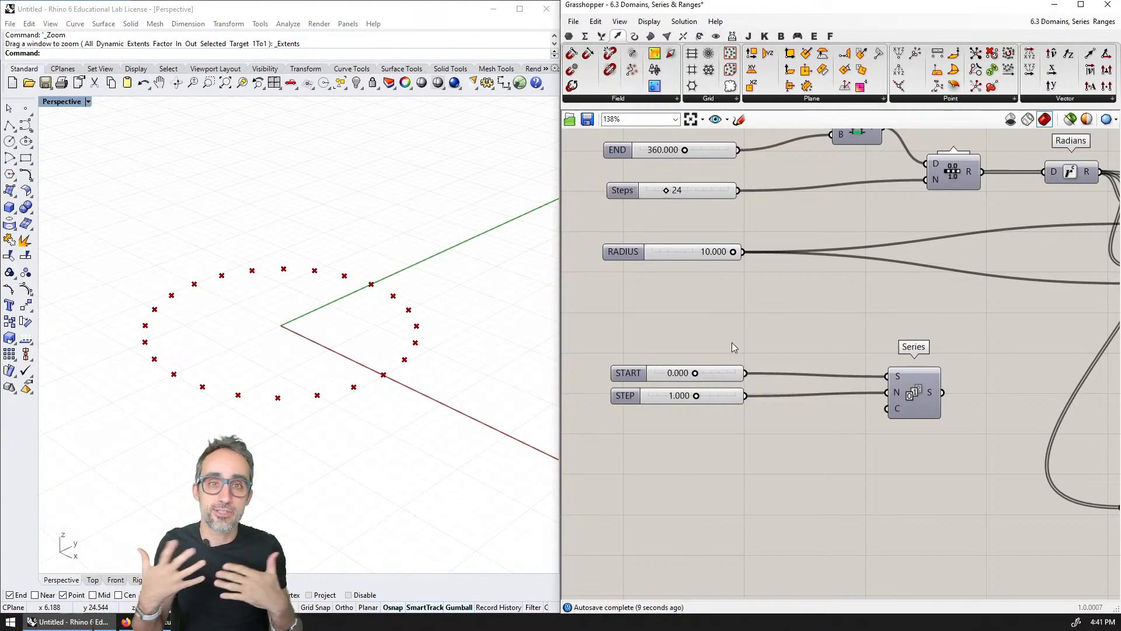
{"action": "left_click_drag", "start_coordinate": [699, 192], "coordinate": [704, 182]}
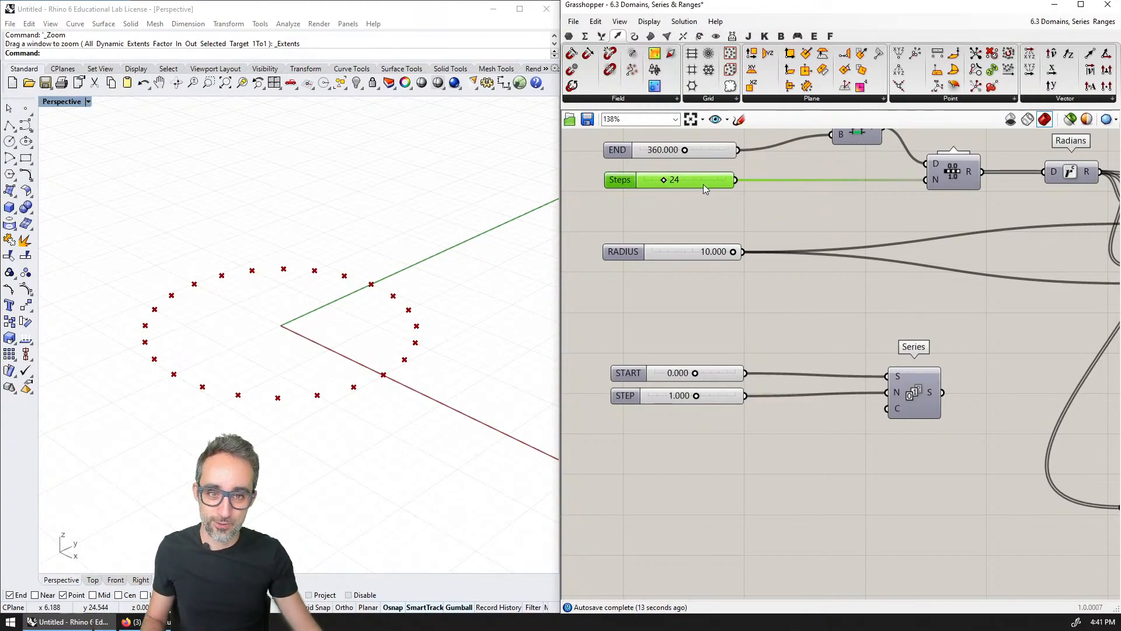
{"action": "mouse_move", "coordinate": [898, 413]}
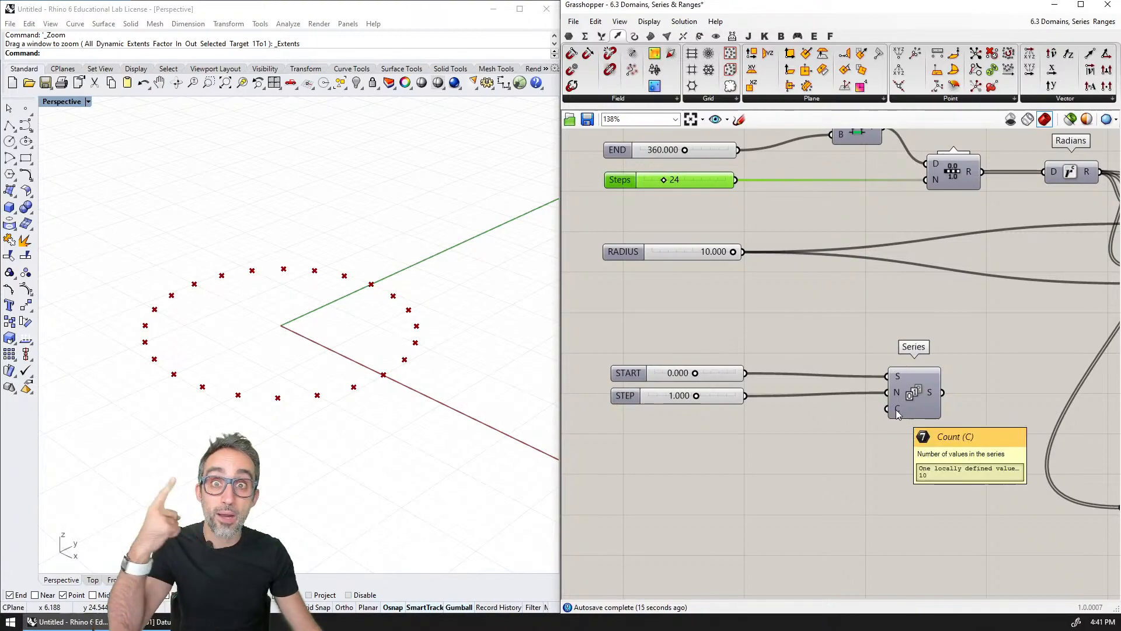
{"action": "double_click", "coordinate": [789, 306]}
{"action": "type", "text": "add"}
{"action": "key", "text": "Return"}
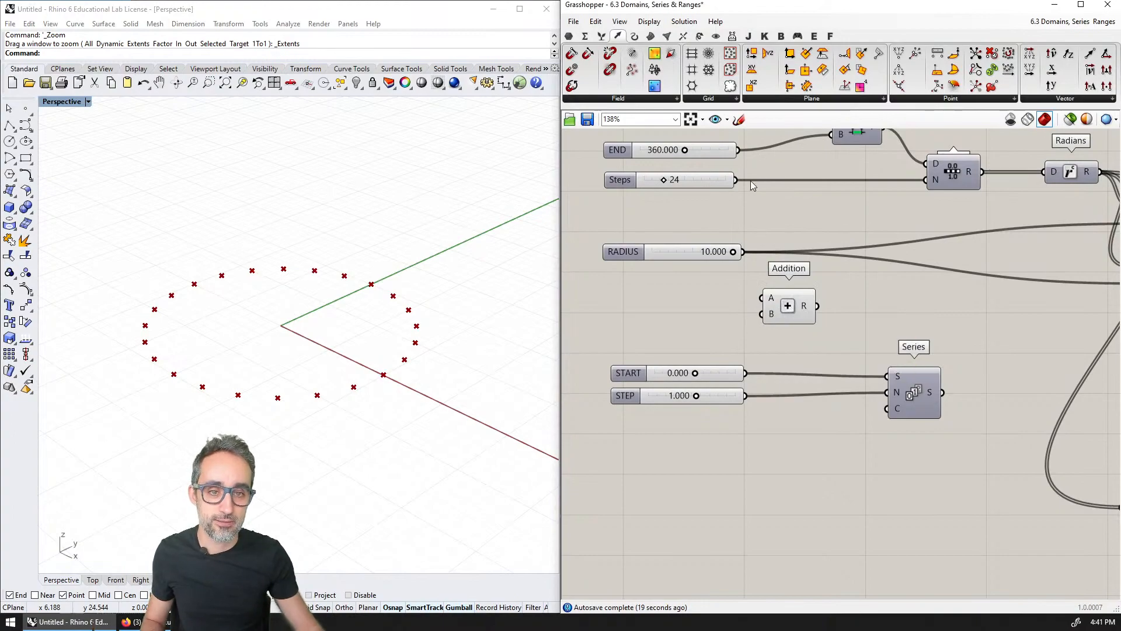
Step: Feed the Steps slider into Addition's A input and a new panel containing 1 into its B input
{"action": "left_click_drag", "start_coordinate": [736, 182], "coordinate": [817, 443]}
{"action": "double_click", "coordinate": [748, 444]}
{"action": "type", "text": "//"}
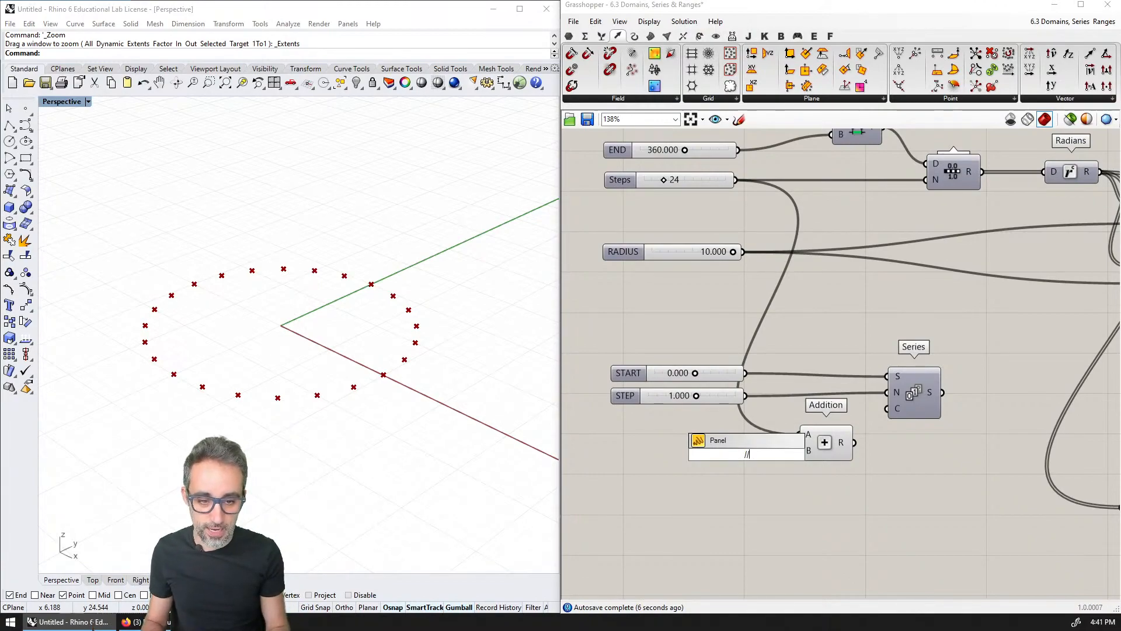
{"action": "type", "text": "1"}
{"action": "key", "text": "Return"}
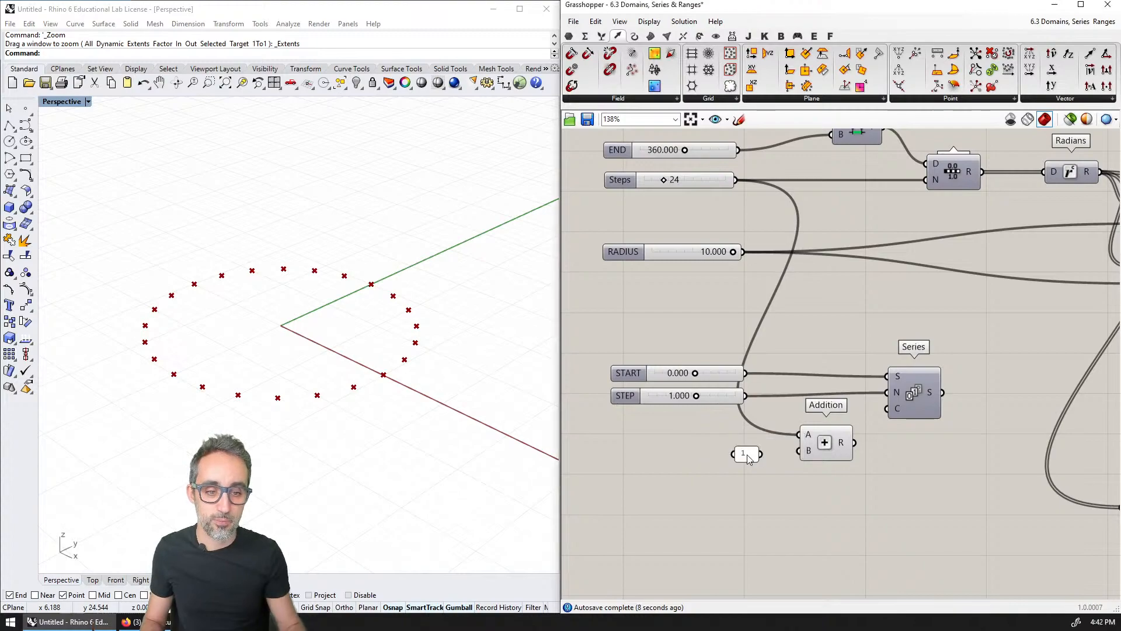
{"action": "scroll", "coordinate": [785, 455], "scroll_direction": "up", "scroll_amount": 2}
{"action": "left_click_drag", "start_coordinate": [774, 452], "coordinate": [834, 447]}
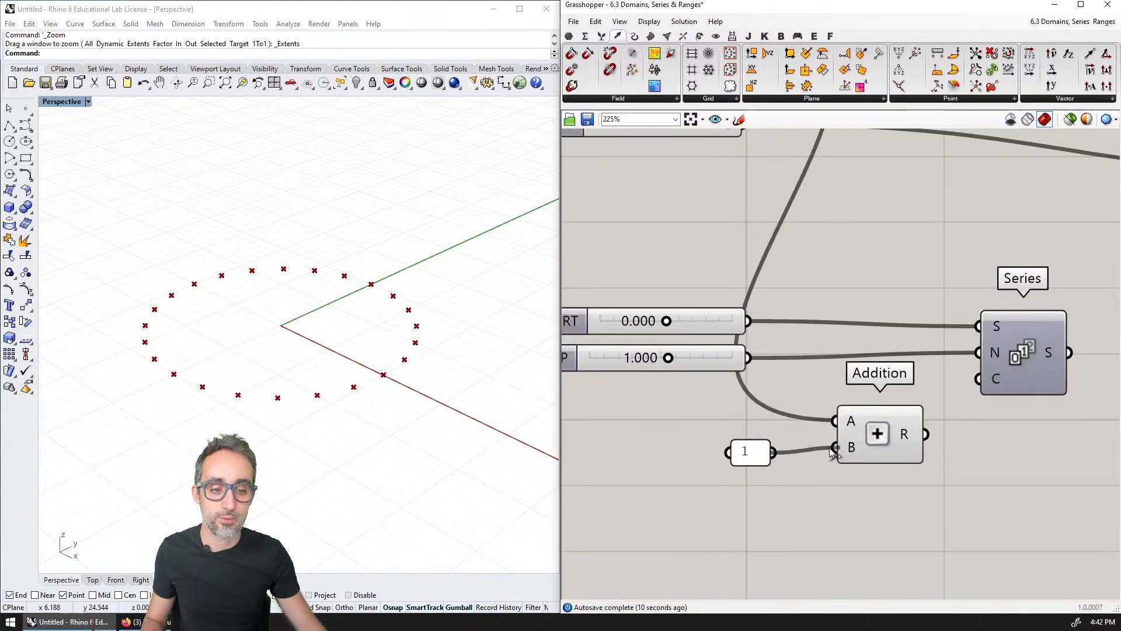
Step: Connect the Addition result to the lower Series' count input and shift Series, Addition and the panel further right
{"action": "right_click_drag", "start_coordinate": [895, 471], "coordinate": [797, 471]}
{"action": "left_click_drag", "start_coordinate": [828, 433], "coordinate": [880, 378]}
{"action": "mouse_move", "coordinate": [872, 390]}
{"action": "right_mouse_down"}
{"action": "mouse_move", "coordinate": [773, 434]}
{"action": "mouse_move", "coordinate": [731, 407]}
{"action": "mouse_move", "coordinate": [870, 390]}
{"action": "right_mouse_up"}
{"action": "scroll", "coordinate": [824, 409], "scroll_direction": "down", "scroll_amount": 3}
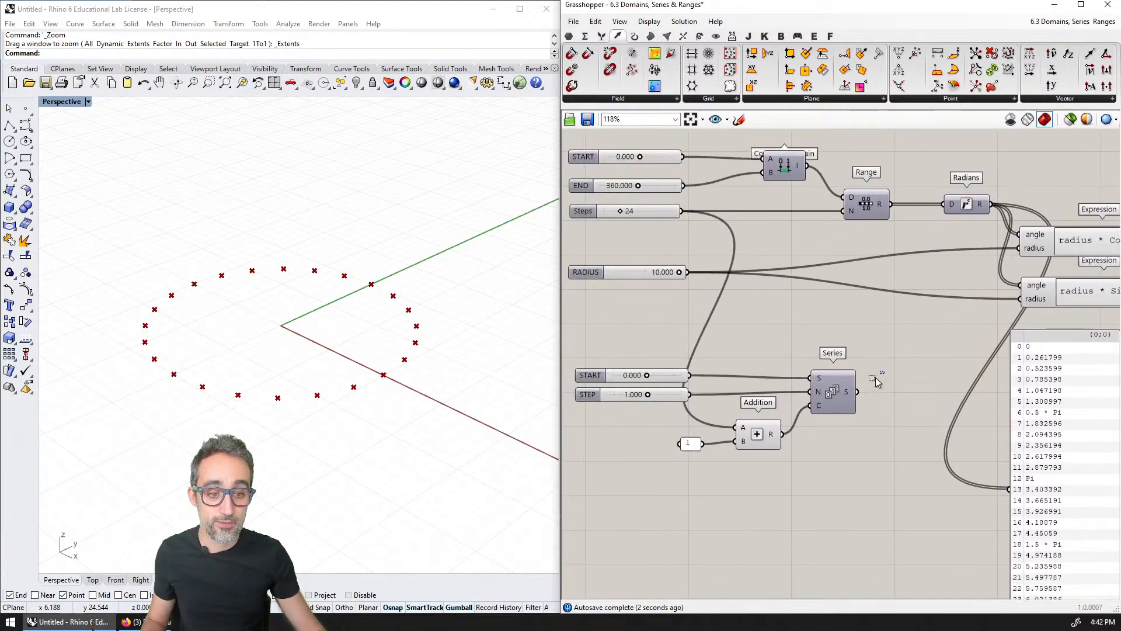
{"action": "left_click_drag", "start_coordinate": [884, 371], "coordinate": [752, 448]}
{"action": "left_click", "coordinate": [738, 458]}
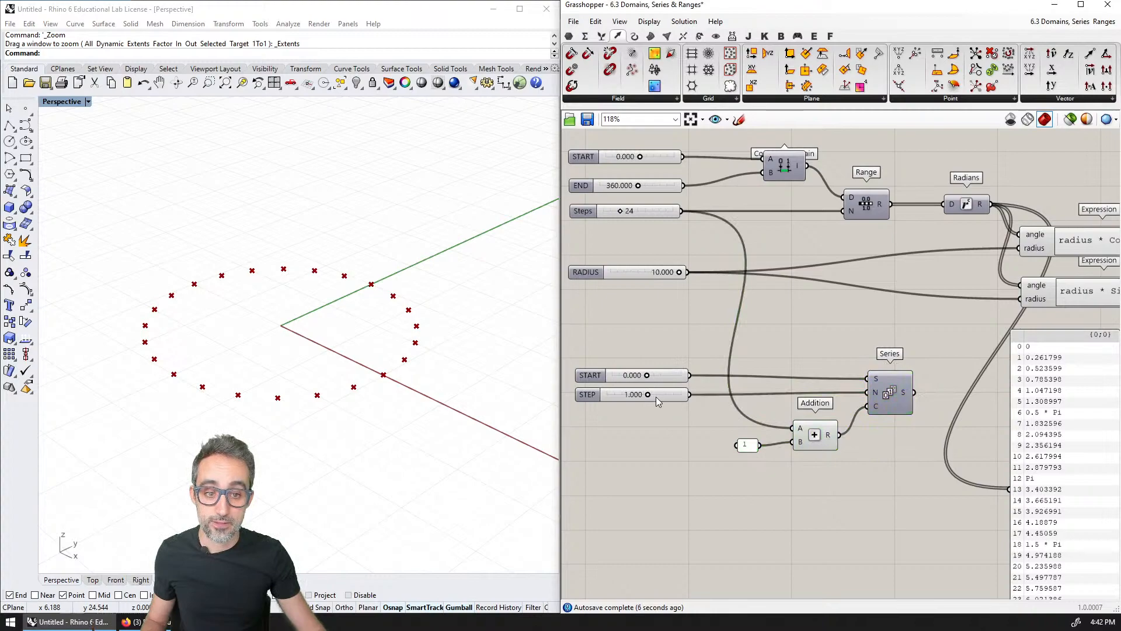
Step: Feed the Series output into the large value panel in place of the Radians values
{"action": "right_click_drag", "start_coordinate": [1042, 437], "coordinate": [839, 352]}
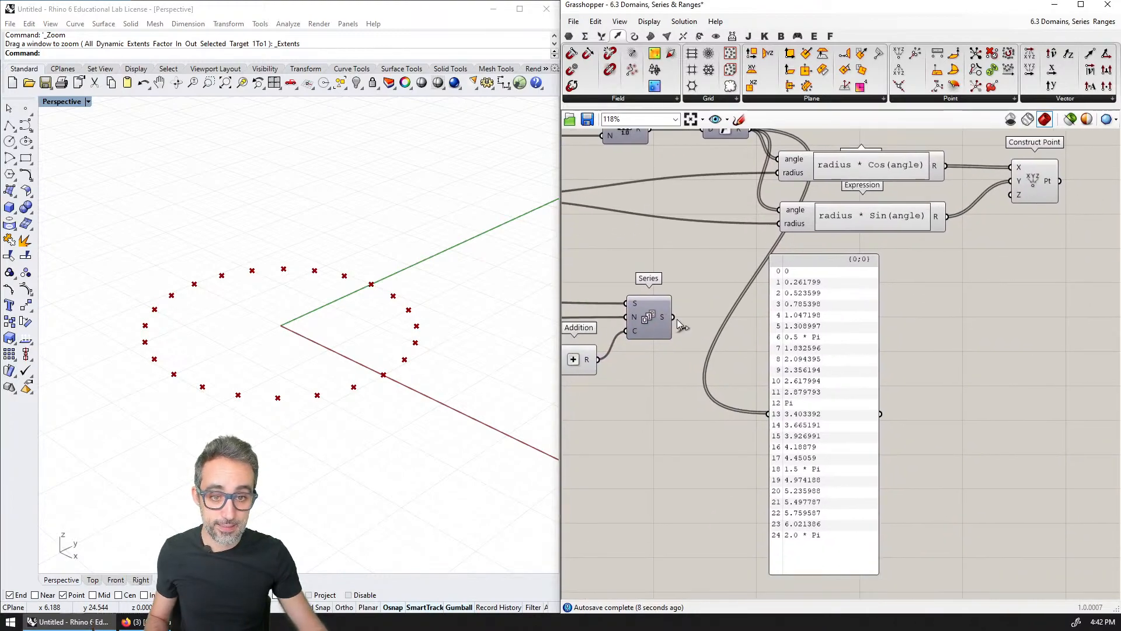
{"action": "left_click_drag", "start_coordinate": [682, 313], "coordinate": [777, 410]}
{"action": "scroll", "coordinate": [801, 296], "scroll_direction": "up", "scroll_amount": 1}
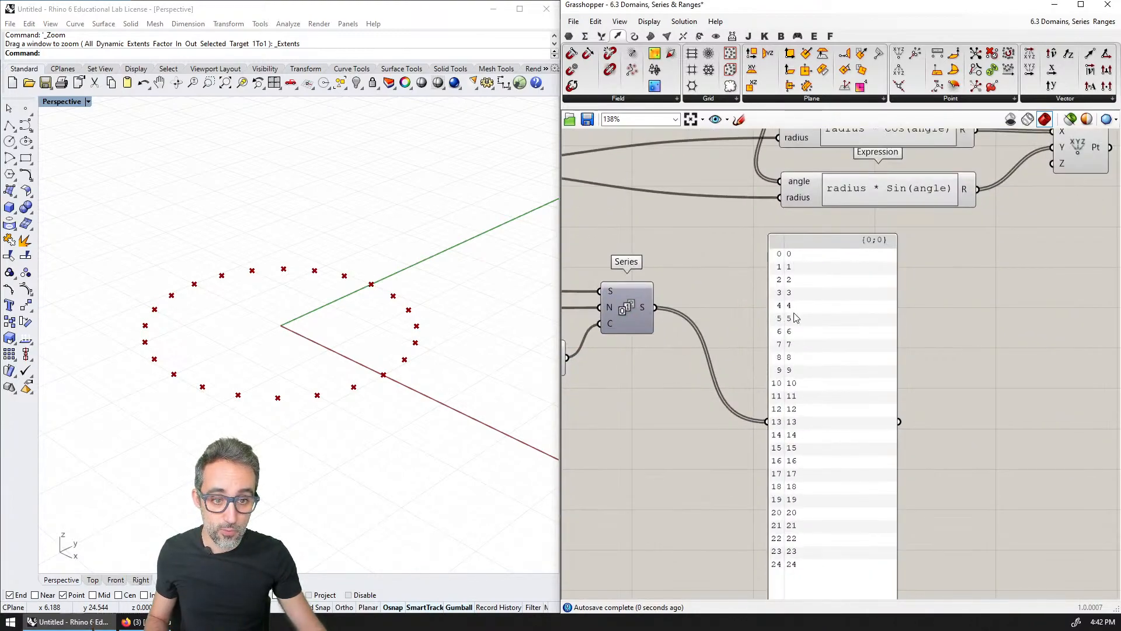
{"action": "scroll", "coordinate": [800, 513], "scroll_direction": "down", "scroll_amount": 2}
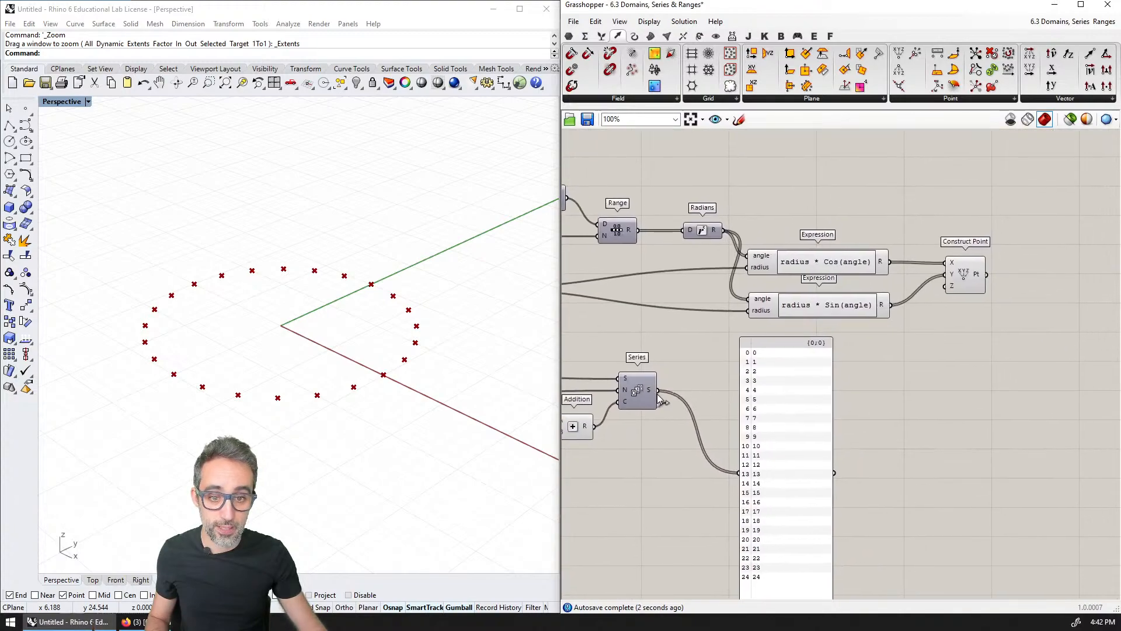
Step: Connect the Series output to Construct Point's Z input and move Construct Point and the value panel slightly lower
{"action": "left_click_drag", "start_coordinate": [659, 392], "coordinate": [945, 286]}
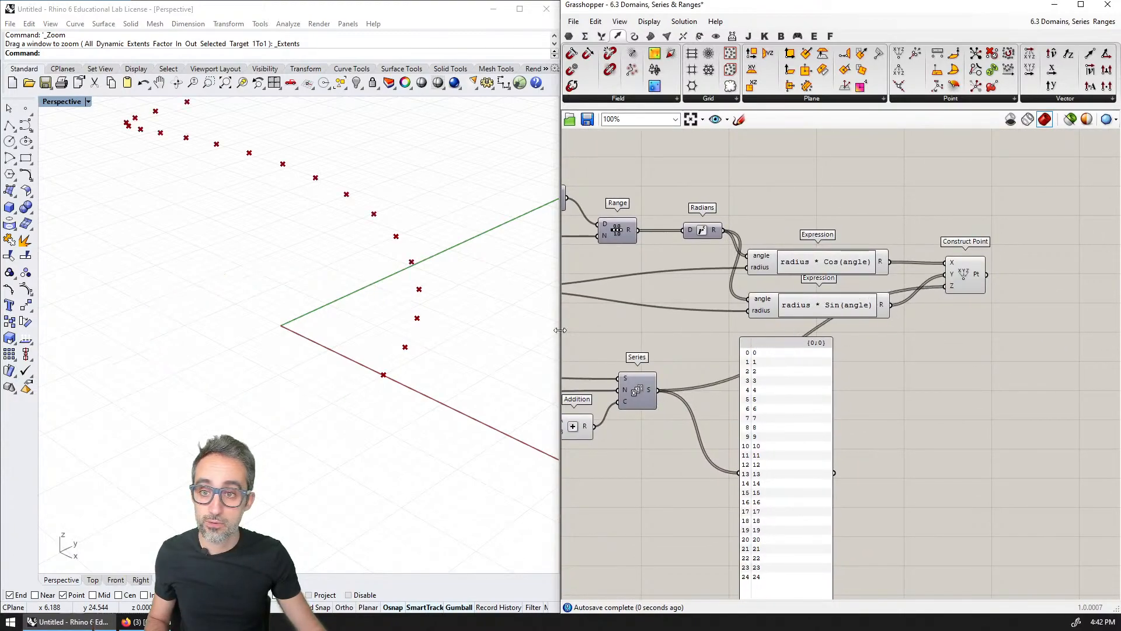
{"action": "right_click_drag", "start_coordinate": [477, 387], "coordinate": [462, 445], "text": "shift"}
{"action": "left_click_drag", "start_coordinate": [973, 275], "coordinate": [977, 325]}
{"action": "left_click_drag", "start_coordinate": [766, 406], "coordinate": [775, 439]}
{"action": "right_click_drag", "start_coordinate": [431, 406], "coordinate": [357, 284]}
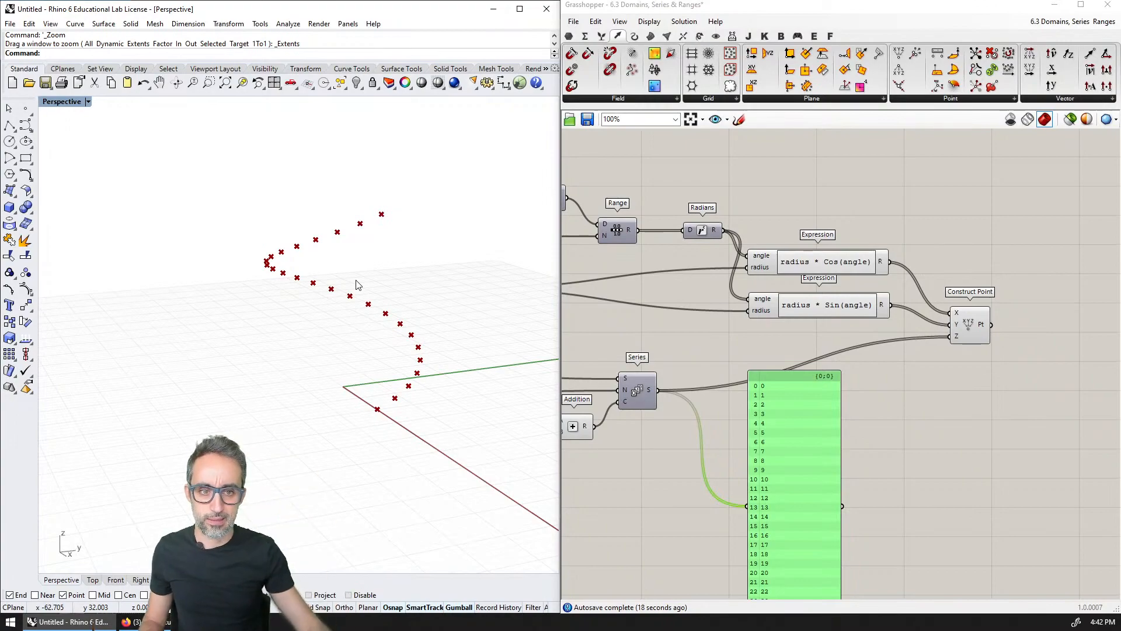
Step: Set the END slider of the Construct Domain to 720
{"action": "right_click_drag", "start_coordinate": [620, 242], "coordinate": [823, 294]}
{"action": "scroll", "coordinate": [748, 309], "scroll_direction": "up", "scroll_amount": 3}
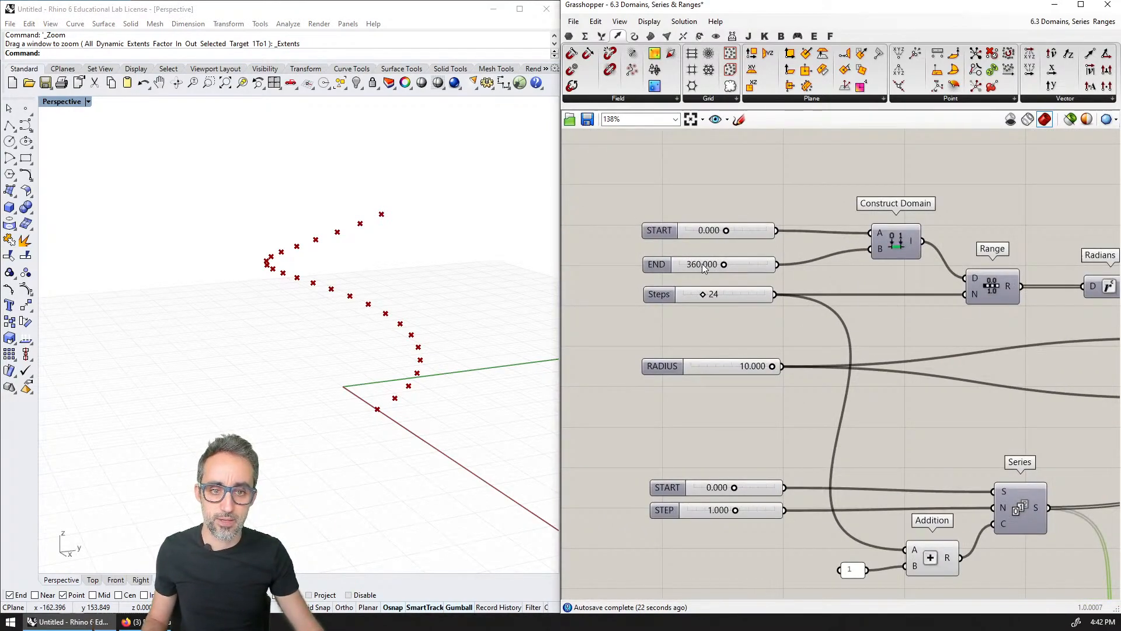
{"action": "left_click_drag", "start_coordinate": [725, 265], "coordinate": [793, 262]}
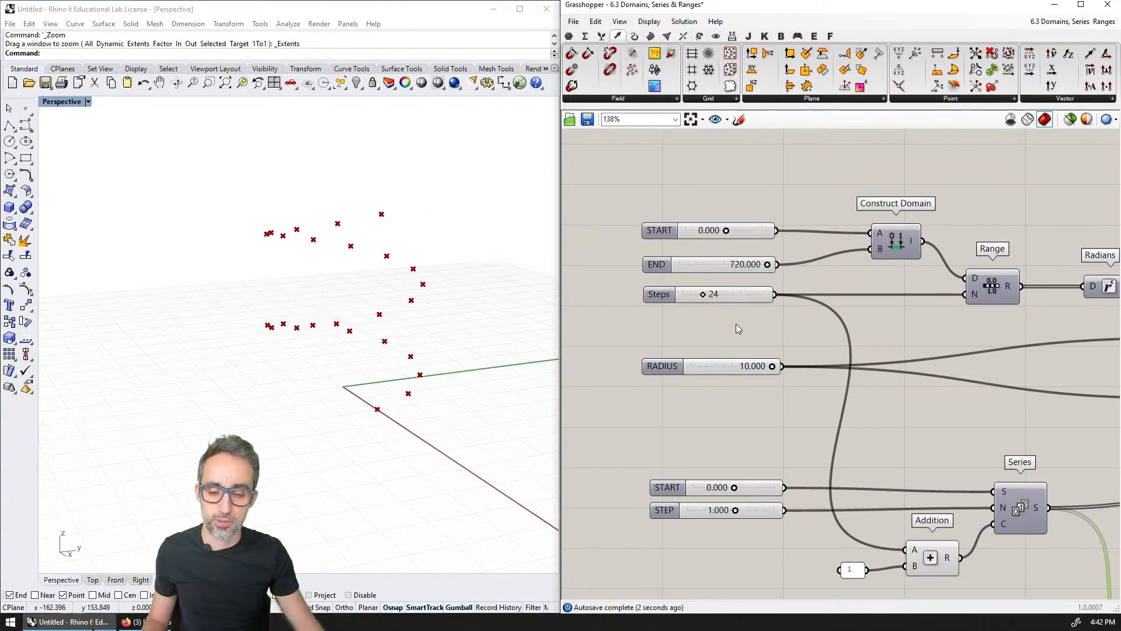
{"action": "right_click_drag", "start_coordinate": [421, 325], "coordinate": [315, 327]}
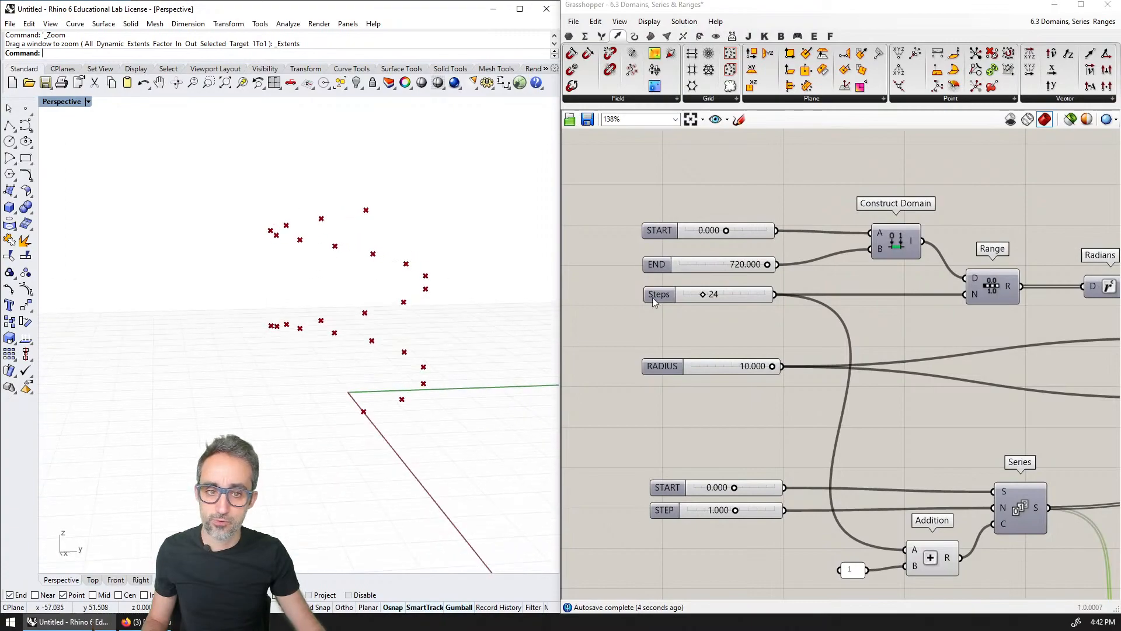
Step: Try an END value of 555.482 with the Series' STEP at 0.866, and return END to 720
{"action": "mouse_move", "coordinate": [763, 263]}
{"action": "left_mouse_down"}
{"action": "mouse_move", "coordinate": [689, 266]}
{"action": "mouse_move", "coordinate": [766, 262]}
{"action": "mouse_move", "coordinate": [747, 264]}
{"action": "left_mouse_up"}
{"action": "left_click_drag", "start_coordinate": [736, 512], "coordinate": [734, 510]}
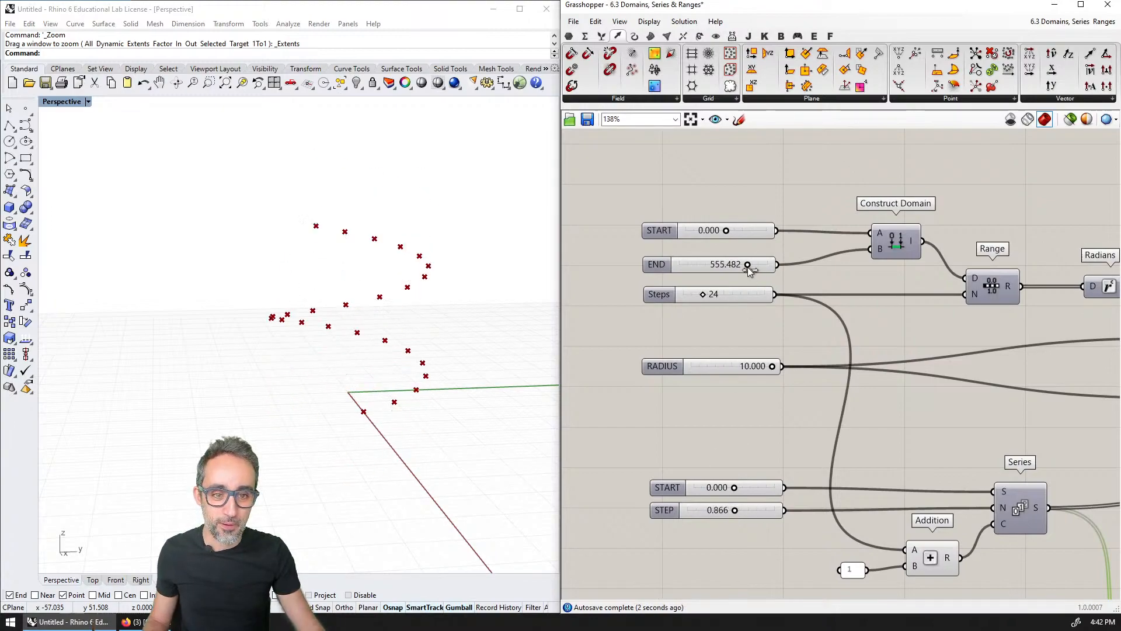
{"action": "left_click_drag", "start_coordinate": [748, 266], "coordinate": [773, 264]}
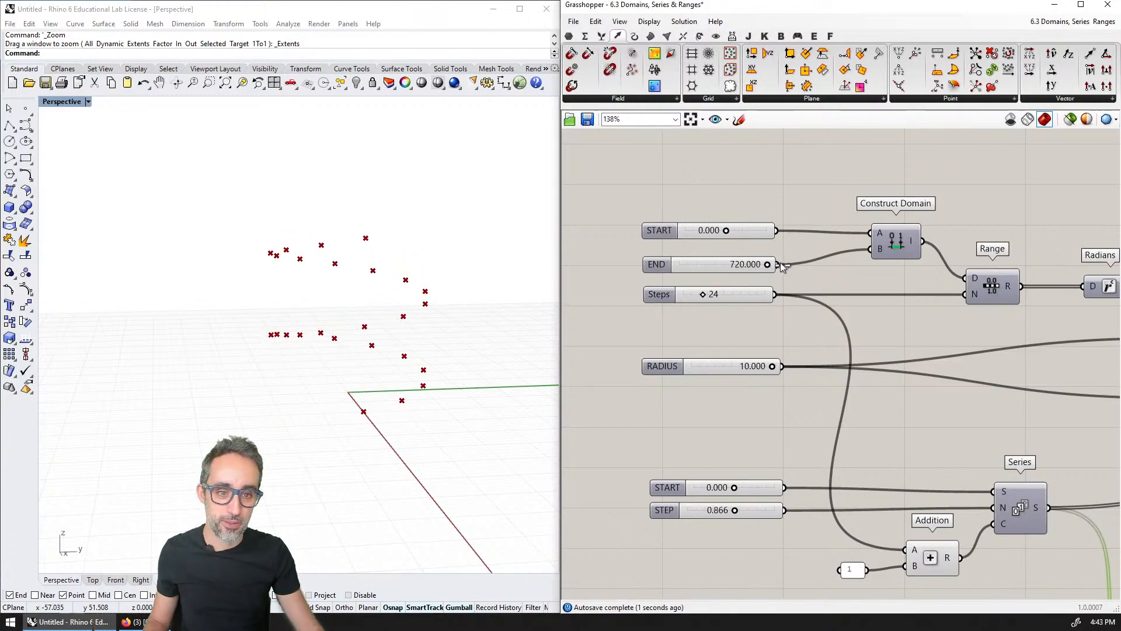
{"action": "right_click_drag", "start_coordinate": [380, 394], "coordinate": [387, 274]}
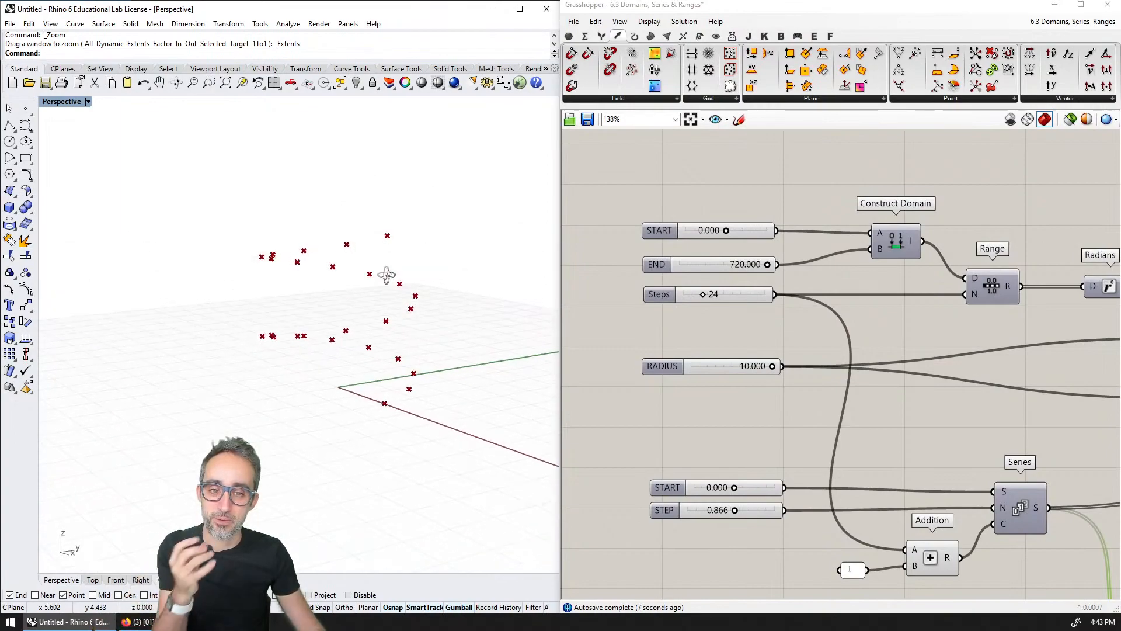
Step: Set the Steps slider to 48 and the Series' STEP slider to 0.465
{"action": "double_click", "coordinate": [732, 295]}
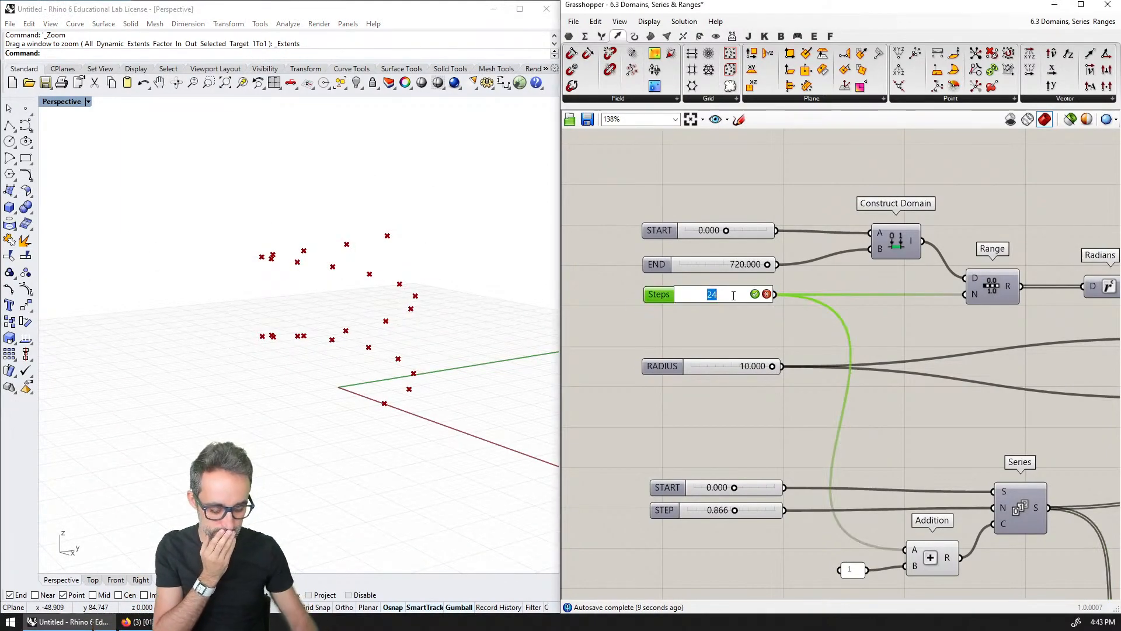
{"action": "type", "text": "48"}
{"action": "key", "text": "Return"}
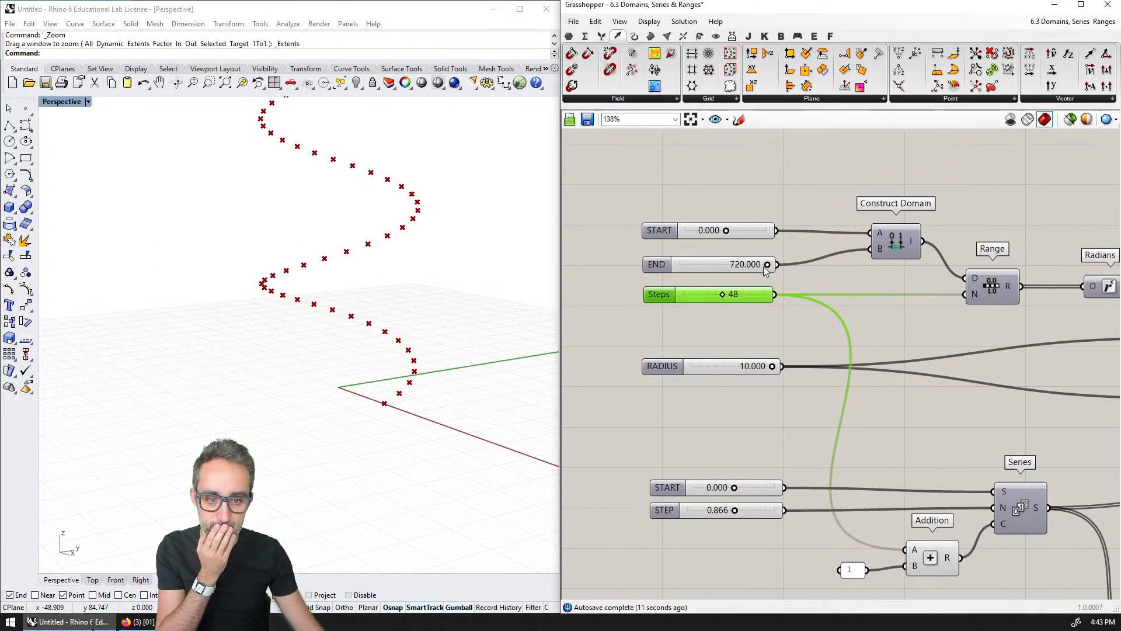
{"action": "left_click_drag", "start_coordinate": [734, 514], "coordinate": [732, 512]}
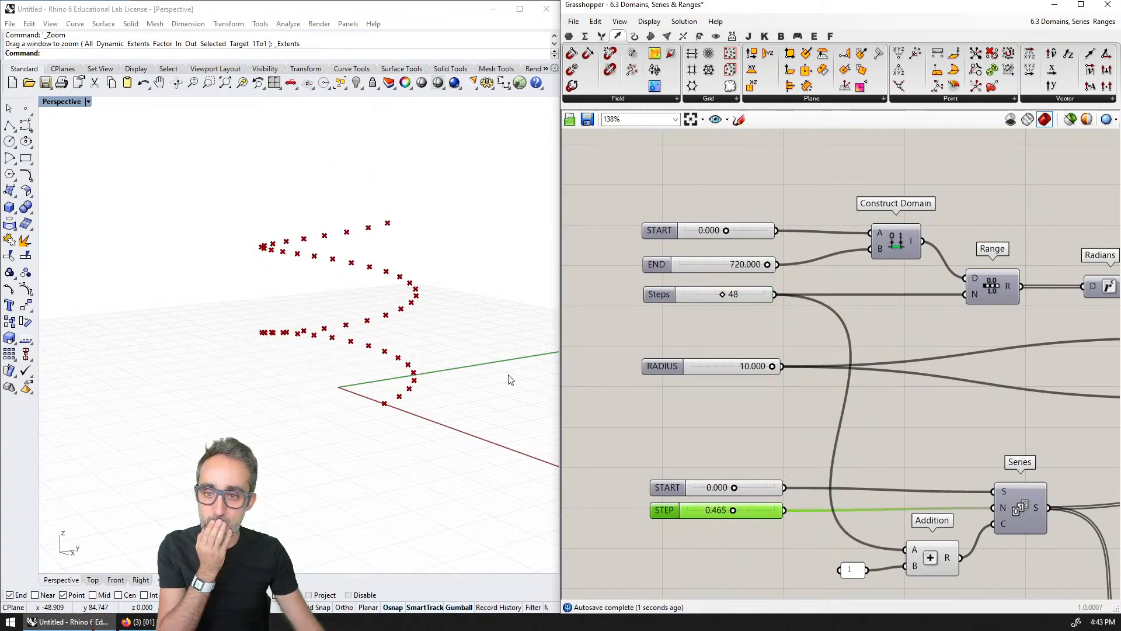
{"action": "right_click_drag", "start_coordinate": [508, 380], "coordinate": [416, 413]}
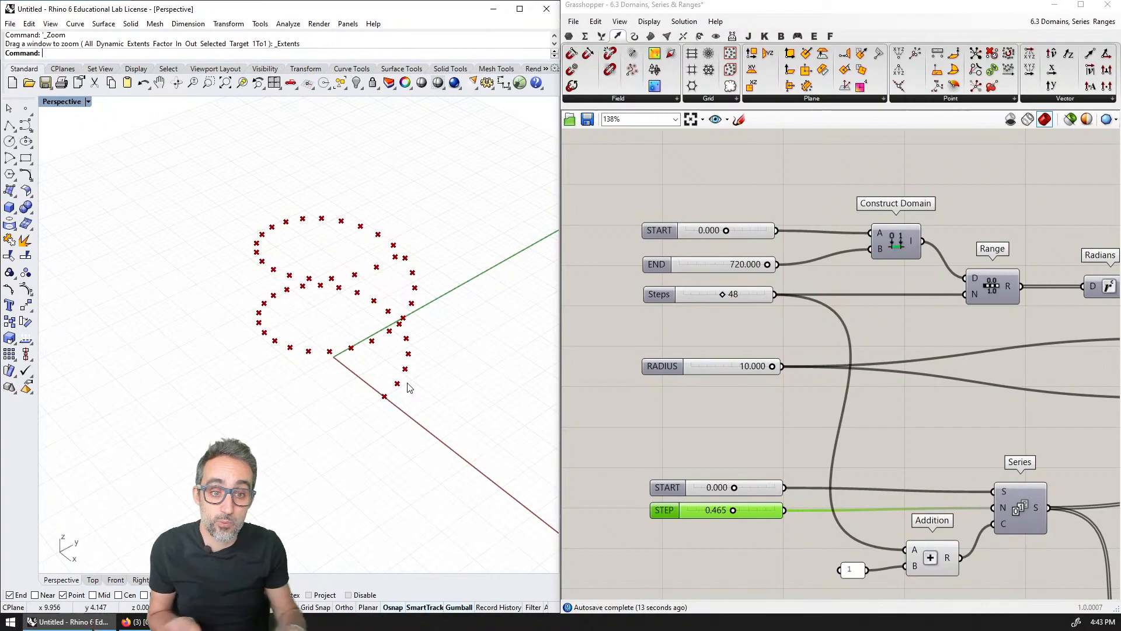
Step: Trace the RADIUS slider's wires to the radius inputs of the cosine and sine expressions
{"action": "left_click", "coordinate": [723, 366]}
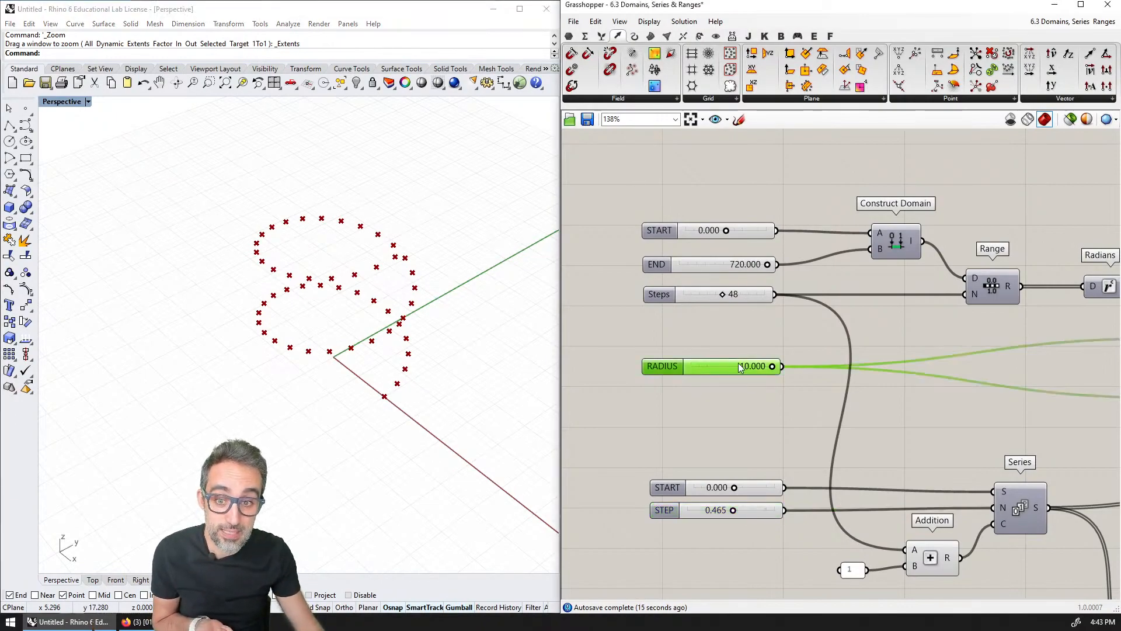
{"action": "right_click_drag", "start_coordinate": [885, 378], "coordinate": [694, 373]}
{"action": "scroll", "coordinate": [949, 371], "scroll_direction": "down", "scroll_amount": 1}
{"action": "right_click_drag", "start_coordinate": [951, 371], "coordinate": [857, 349]}
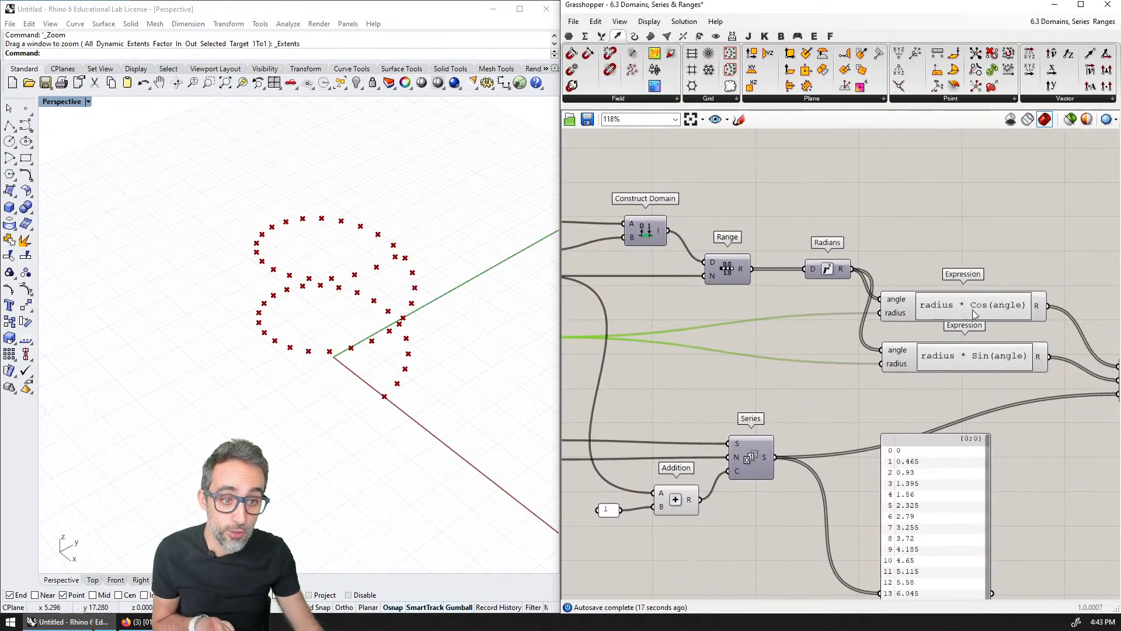
{"action": "mouse_move", "coordinate": [773, 333]}
{"action": "right_mouse_down"}
{"action": "mouse_move", "coordinate": [853, 318]}
{"action": "mouse_move", "coordinate": [891, 325]}
{"action": "mouse_move", "coordinate": [783, 336]}
{"action": "right_mouse_up"}
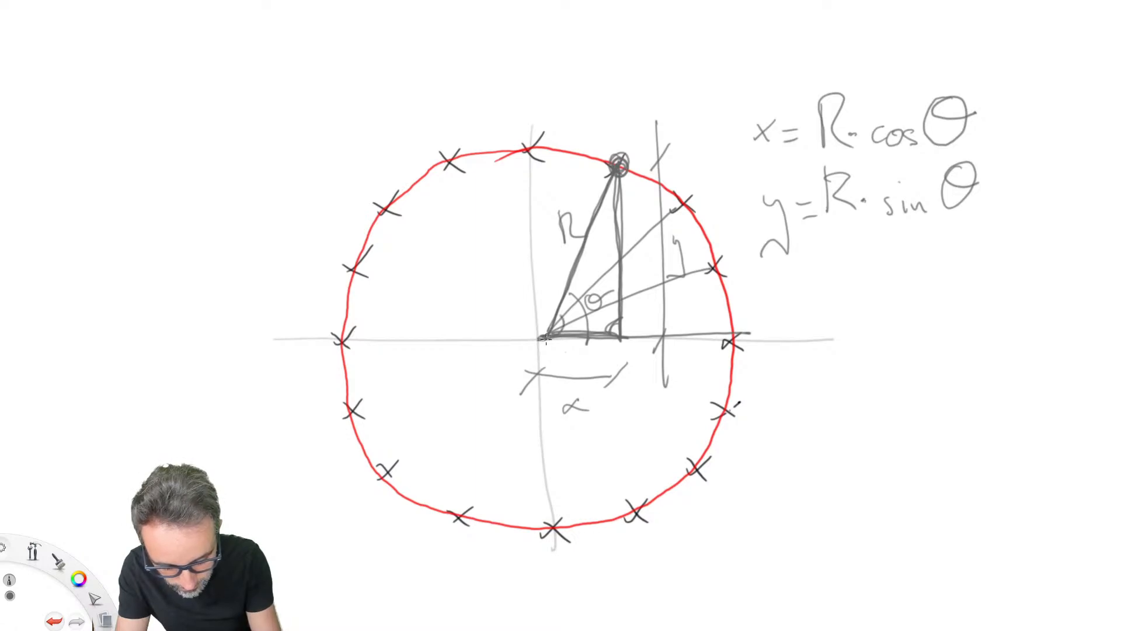
Step: Switch to the sketching app and draw a freehand spiral growing outward from the centre over the circle diagram
{"action": "mouse_move", "coordinate": [583, 408]}
{"action": "left_mouse_down"}
{"action": "mouse_move", "coordinate": [629, 263]}
{"action": "mouse_move", "coordinate": [373, 345]}
{"action": "mouse_move", "coordinate": [652, 467]}
{"action": "mouse_move", "coordinate": [622, 171]}
{"action": "mouse_move", "coordinate": [257, 390]}
{"action": "mouse_move", "coordinate": [797, 411]}
{"action": "mouse_move", "coordinate": [248, 182]}
{"action": "mouse_move", "coordinate": [182, 336]}
{"action": "left_mouse_up"}
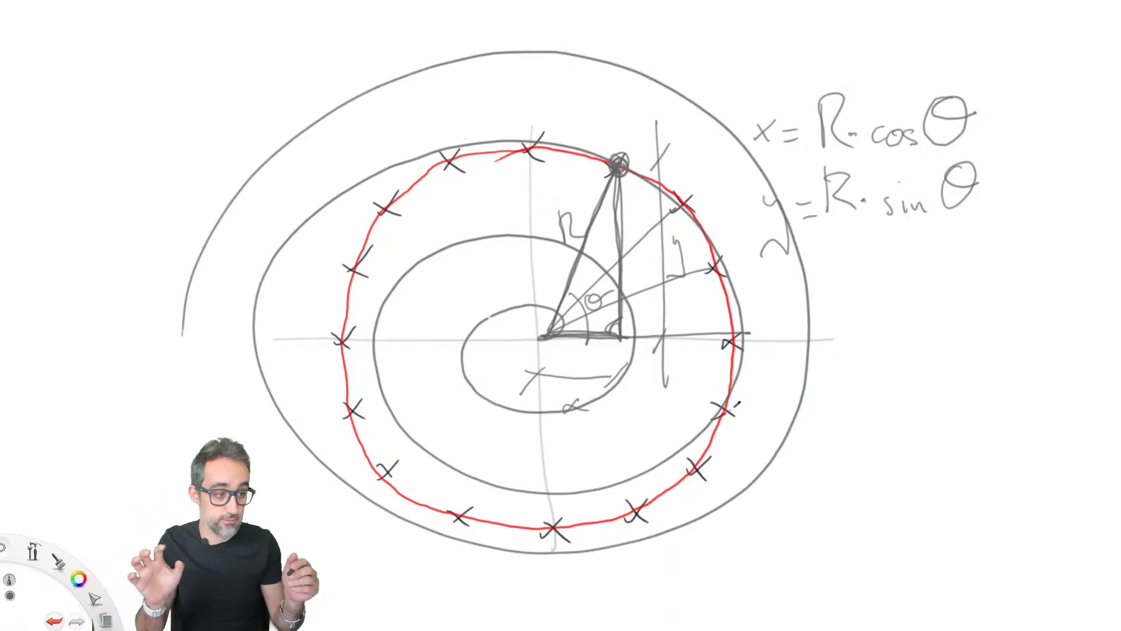
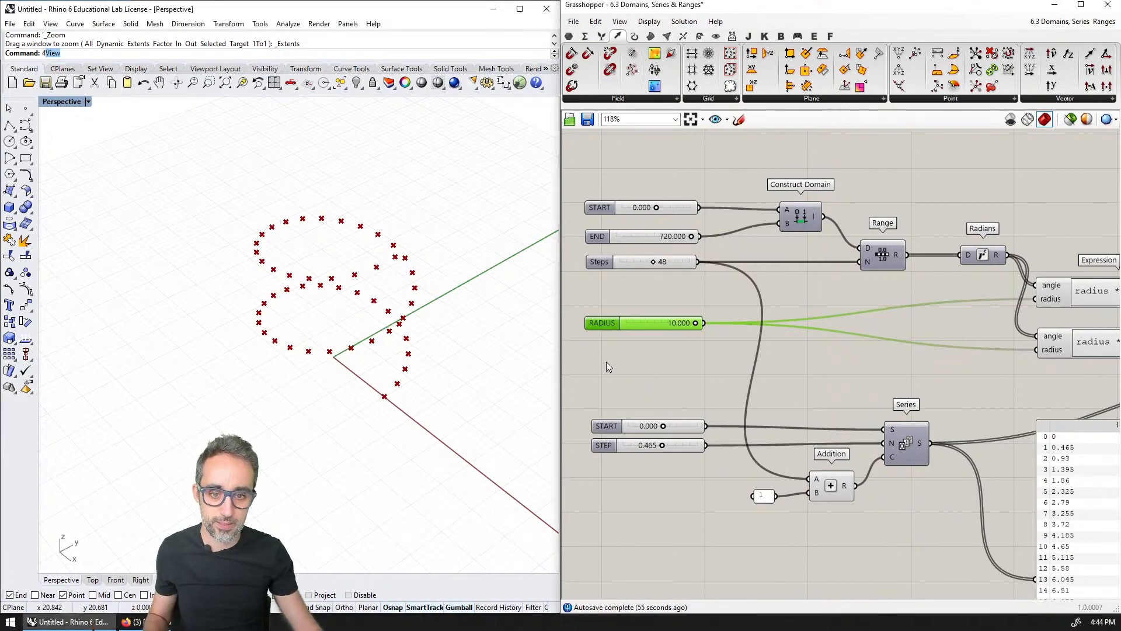
Step: Move the Series, Addition, panel and START and STEP sliders lower, and place a copy of them beneath the RADIUS slider
{"action": "right_click_drag", "start_coordinate": [648, 334], "coordinate": [654, 319]}
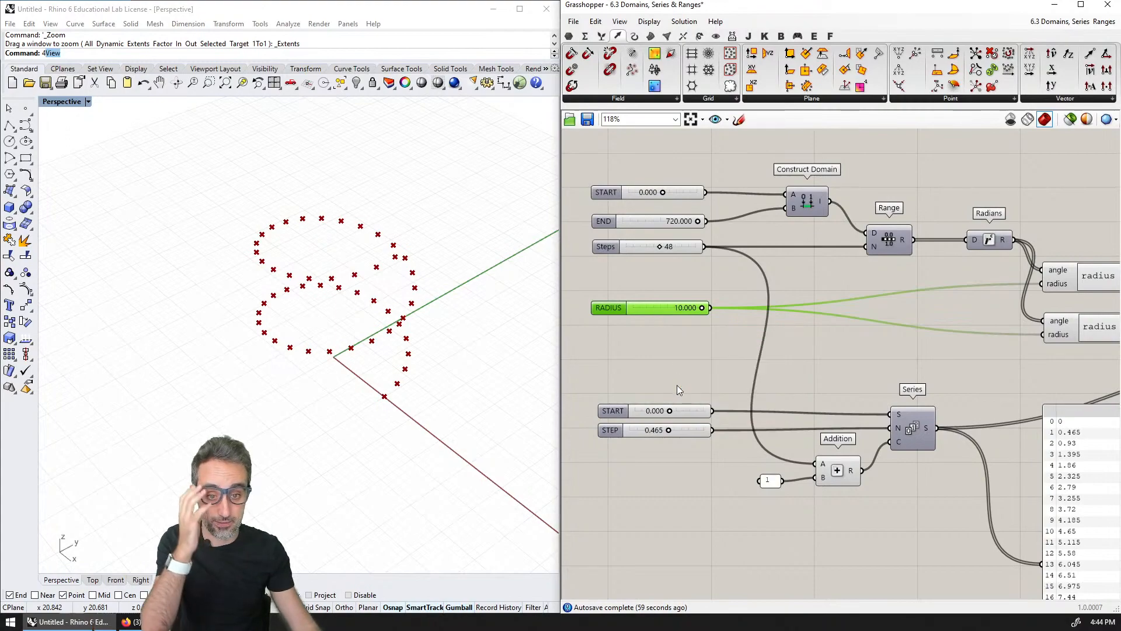
{"action": "left_click", "coordinate": [705, 372]}
{"action": "left_click_drag", "start_coordinate": [955, 378], "coordinate": [644, 548]}
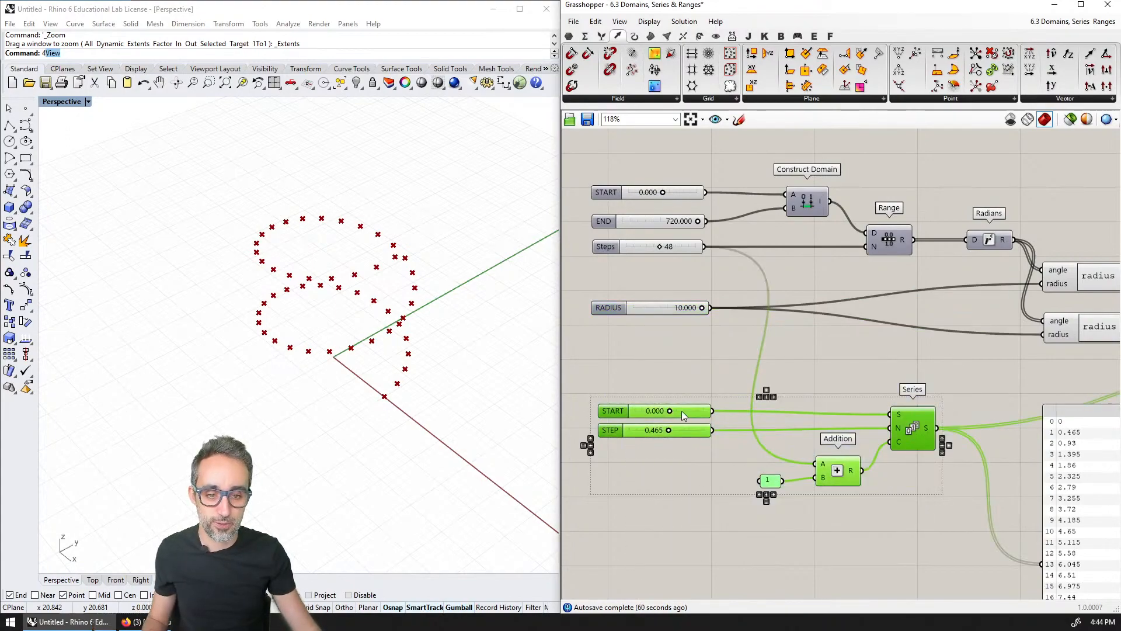
{"action": "left_click_drag", "start_coordinate": [681, 411], "coordinate": [692, 490]}
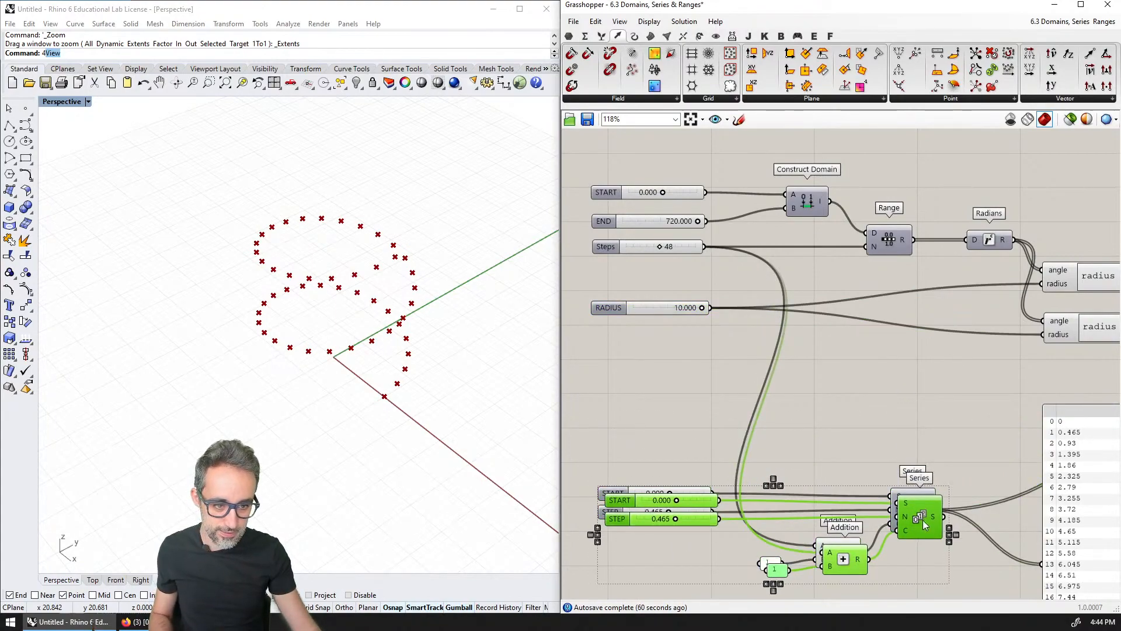
{"action": "left_click_drag", "start_coordinate": [916, 513], "coordinate": [907, 366], "text": "alt"}
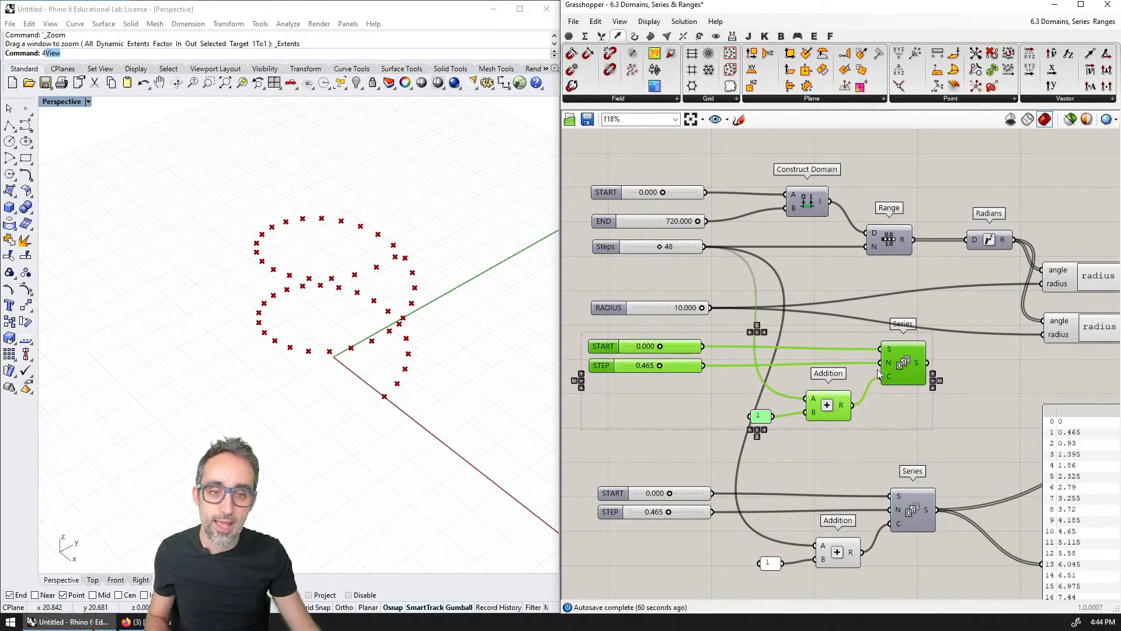
Step: Set the copied Series' STEP slider to 0.1
{"action": "scroll", "coordinate": [645, 369], "scroll_direction": "up", "scroll_amount": 1}
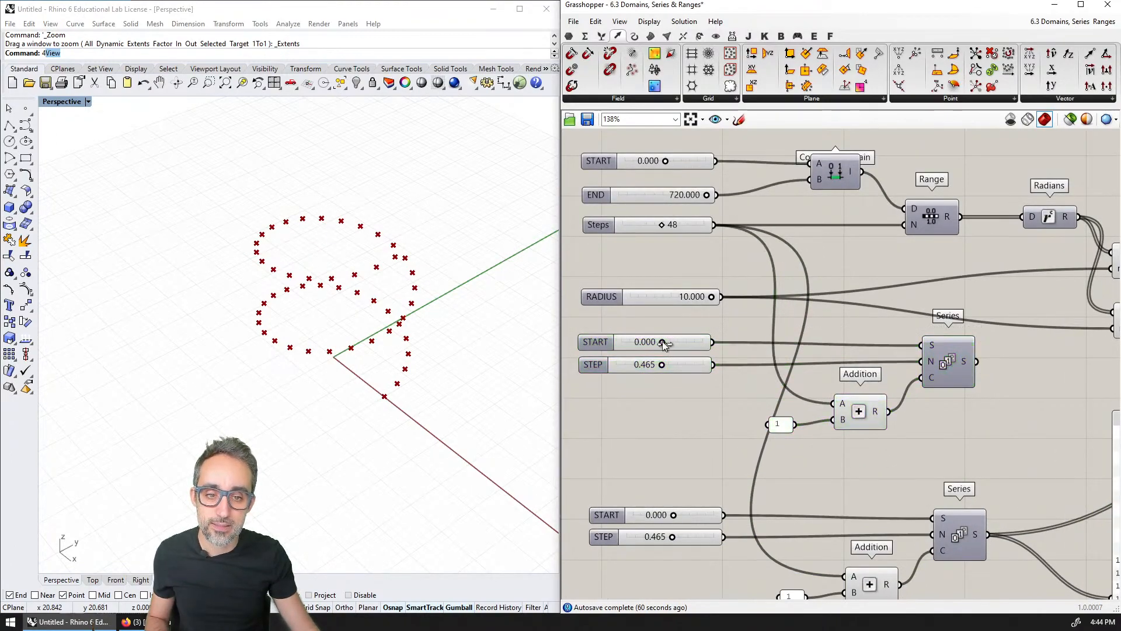
{"action": "double_click", "coordinate": [664, 365]}
{"action": "type", "text": "0.1"}
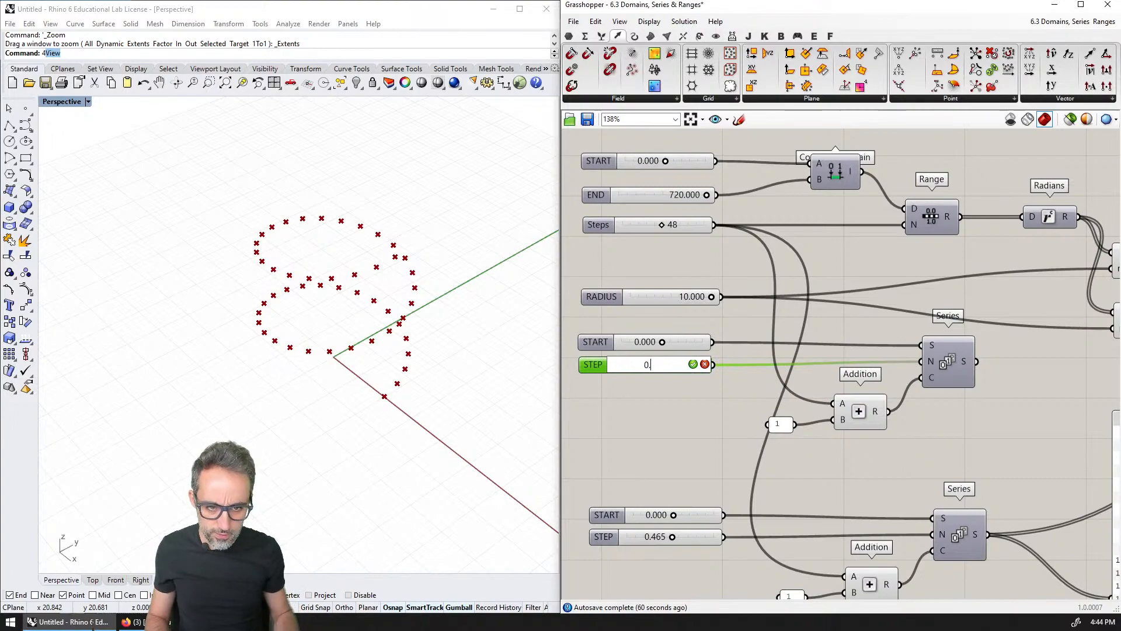
{"action": "key", "text": "Return"}
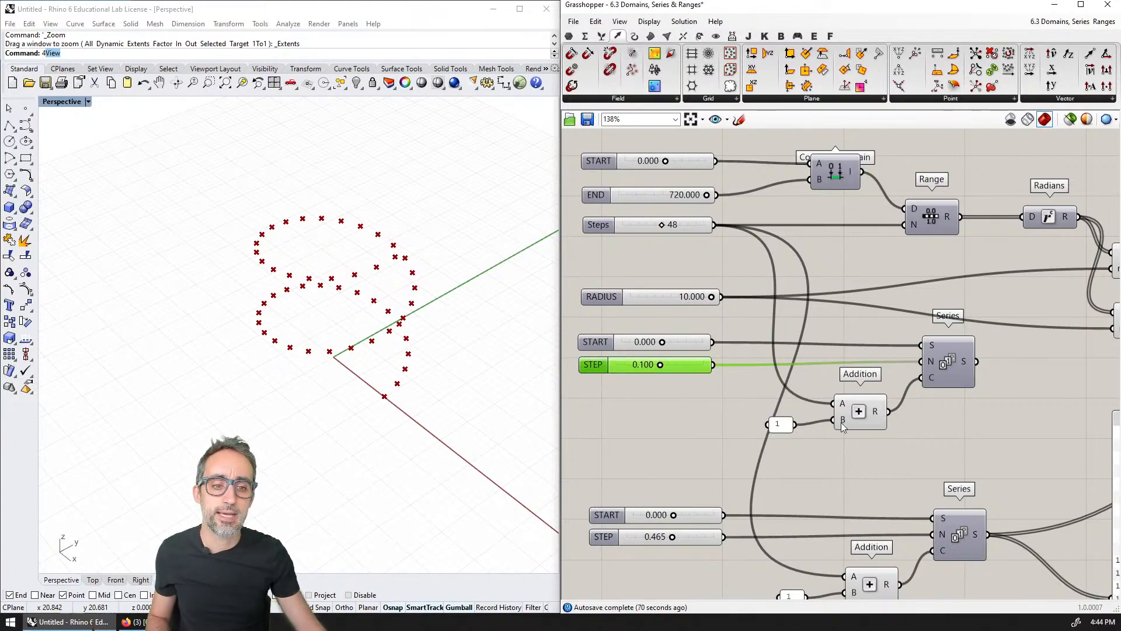
Step: Check how the Steps slider feeds the copied Series' count through its Addition component
{"action": "left_click", "coordinate": [860, 413]}
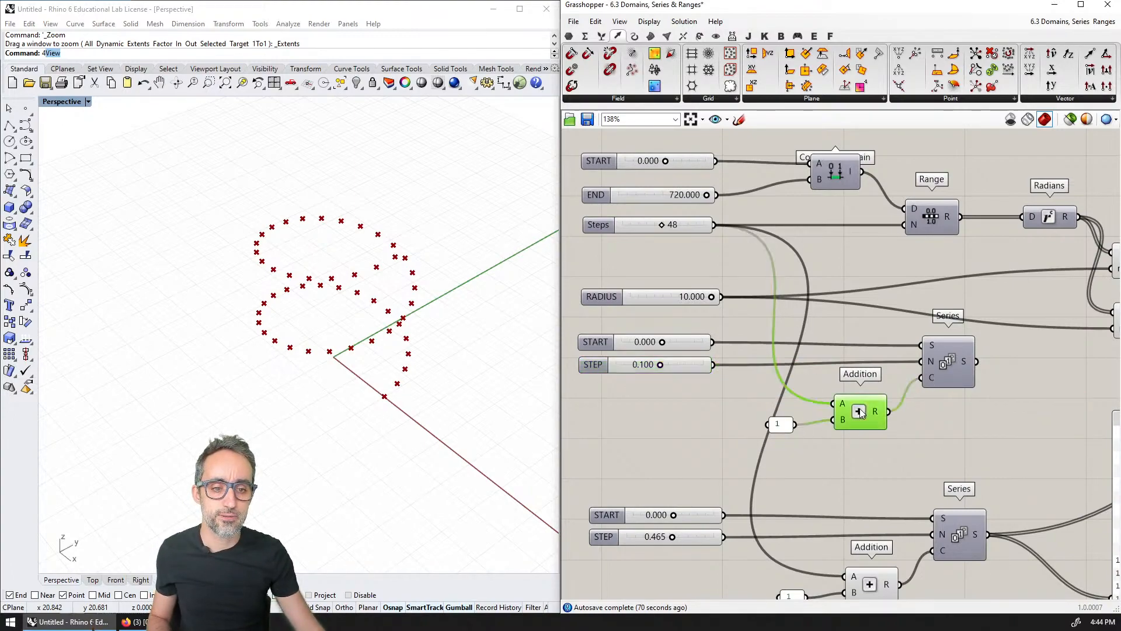
{"action": "left_click", "coordinate": [631, 226]}
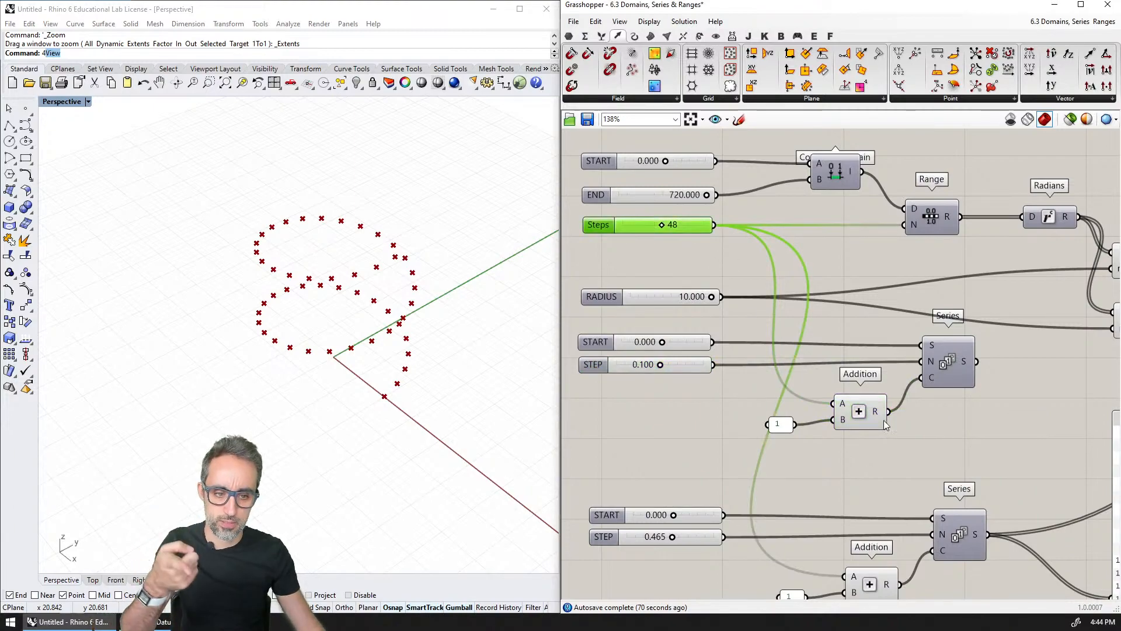
{"action": "scroll", "coordinate": [865, 418], "scroll_direction": "down", "scroll_amount": 2}
{"action": "right_click_drag", "start_coordinate": [811, 408], "coordinate": [767, 359]}
{"action": "scroll", "coordinate": [767, 358], "scroll_direction": "down", "scroll_amount": 3}
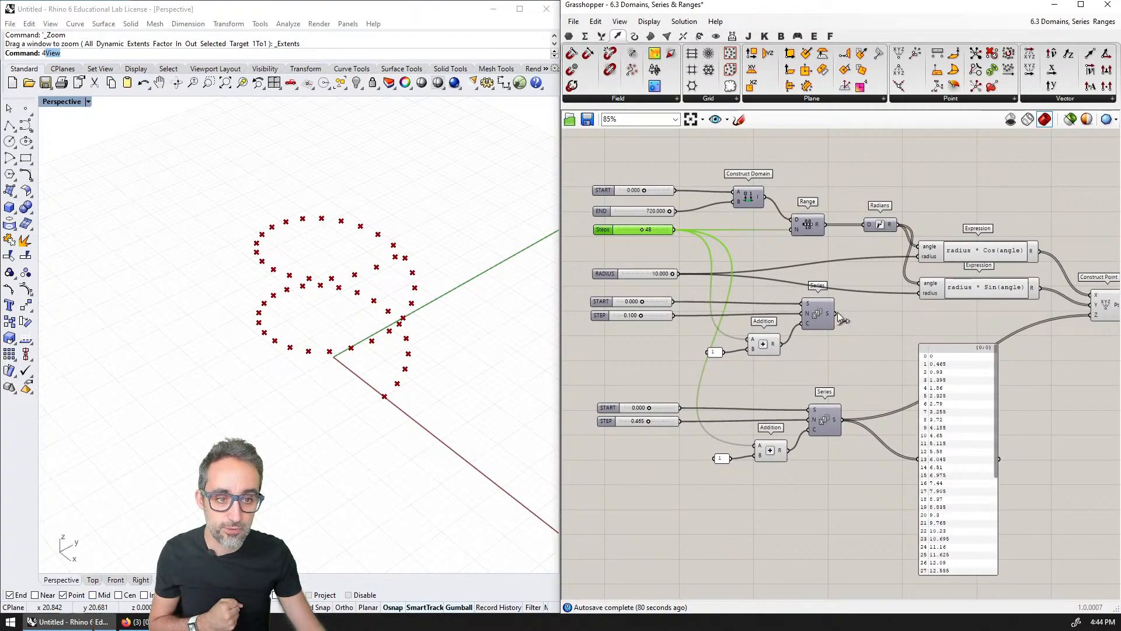
Step: Feed the copied Series' output into the radius inputs of both the cosine and sine expressions
{"action": "left_click_drag", "start_coordinate": [836, 314], "coordinate": [918, 255]}
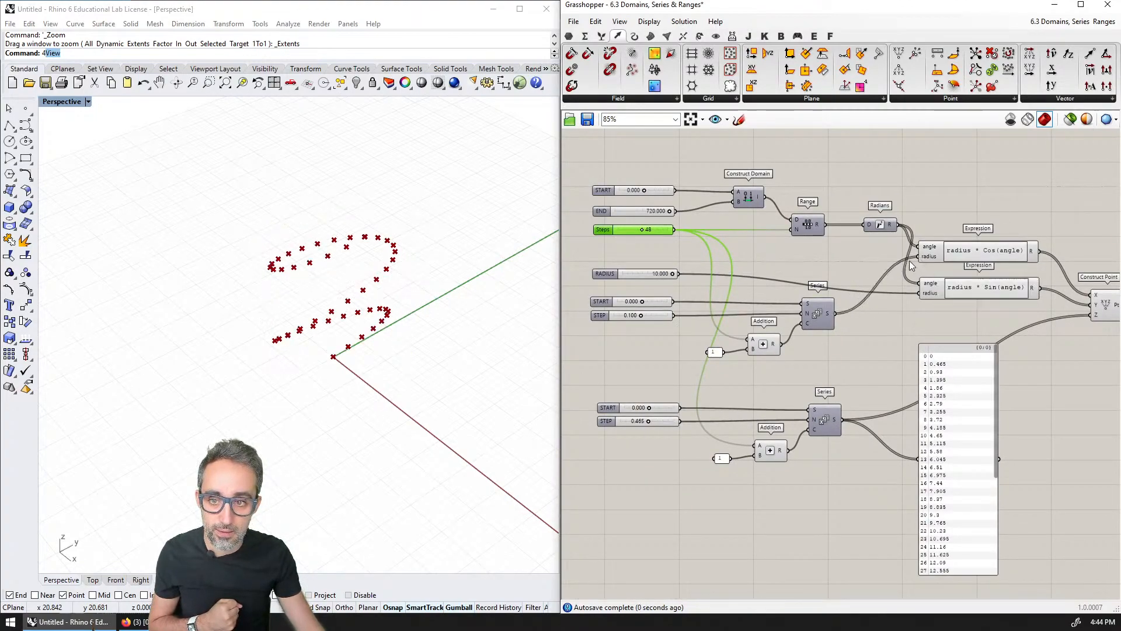
{"action": "left_click_drag", "start_coordinate": [836, 314], "coordinate": [921, 293]}
{"action": "right_click_drag", "start_coordinate": [548, 349], "coordinate": [240, 172]}
Step: Examine the spiral points in the four-viewport layout and in the maximized Perspective view
{"action": "type", "text": "4"}
{"action": "key", "text": "Return"}
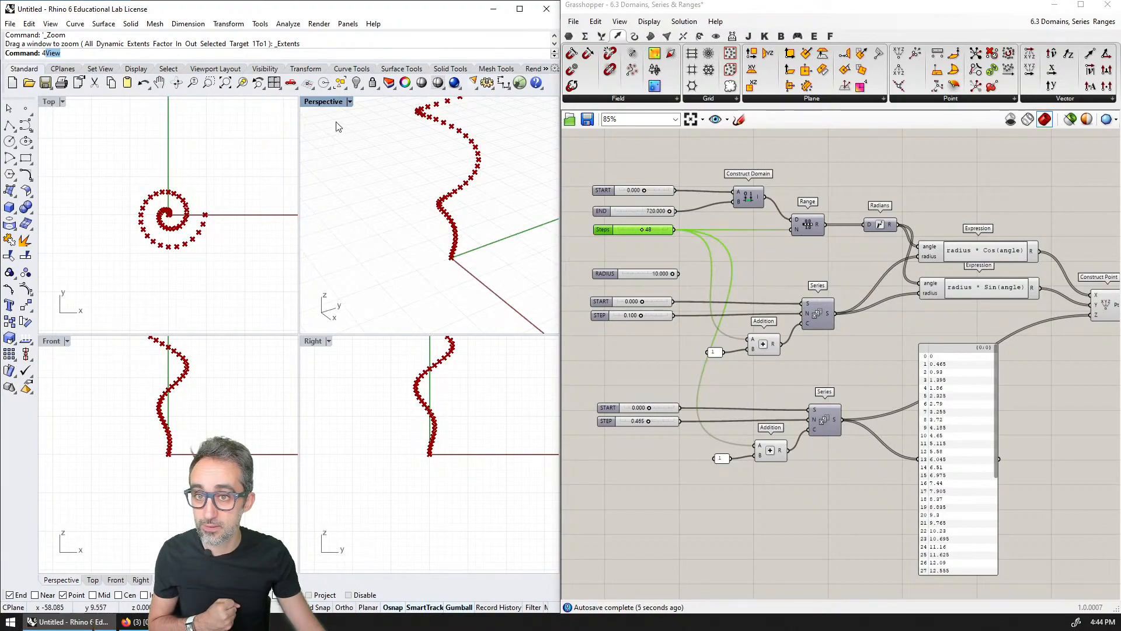
{"action": "right_click_drag", "start_coordinate": [453, 165], "coordinate": [455, 211]}
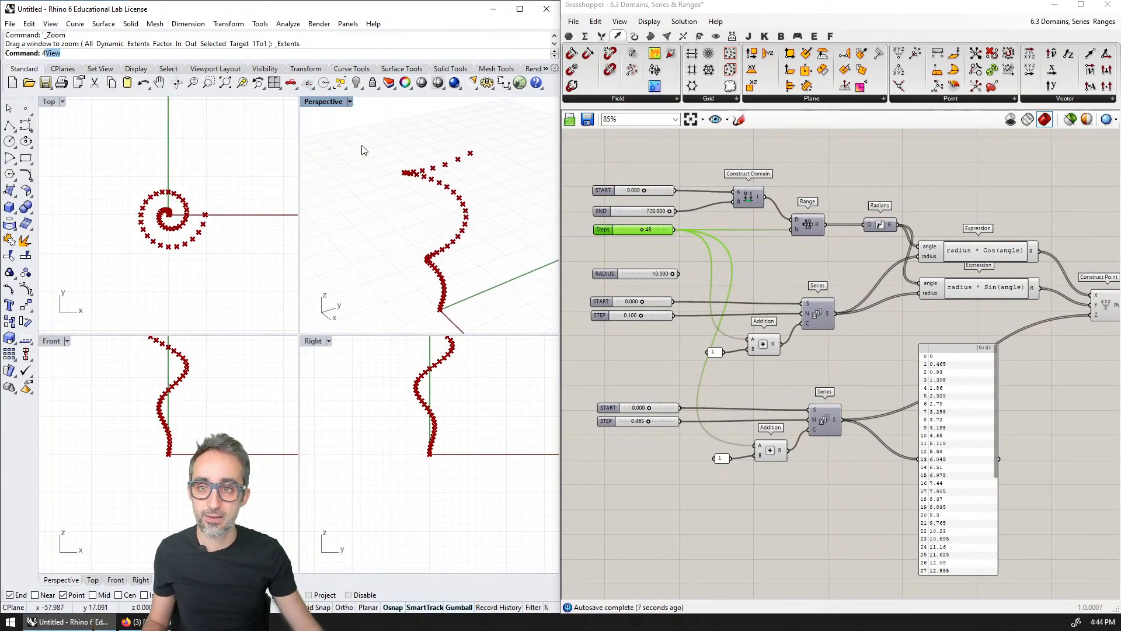
{"action": "double_click", "coordinate": [330, 104]}
{"action": "right_click_drag", "start_coordinate": [350, 405], "coordinate": [320, 402]}
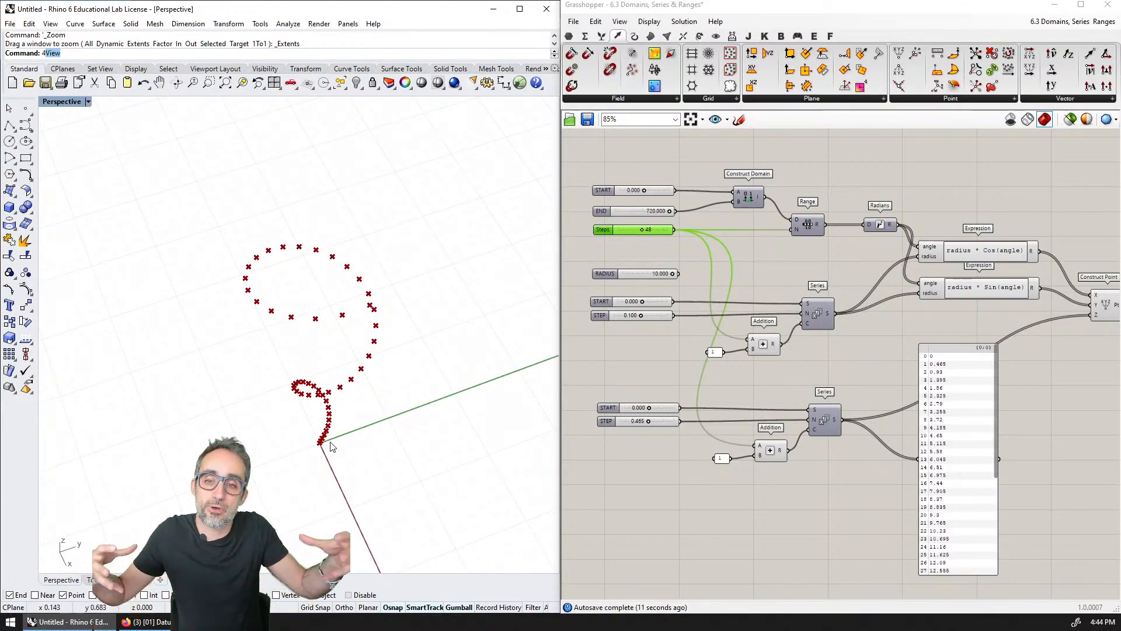
{"action": "right_click_drag", "start_coordinate": [330, 447], "coordinate": [318, 366]}
{"action": "scroll", "coordinate": [655, 311], "scroll_direction": "up", "scroll_amount": 2}
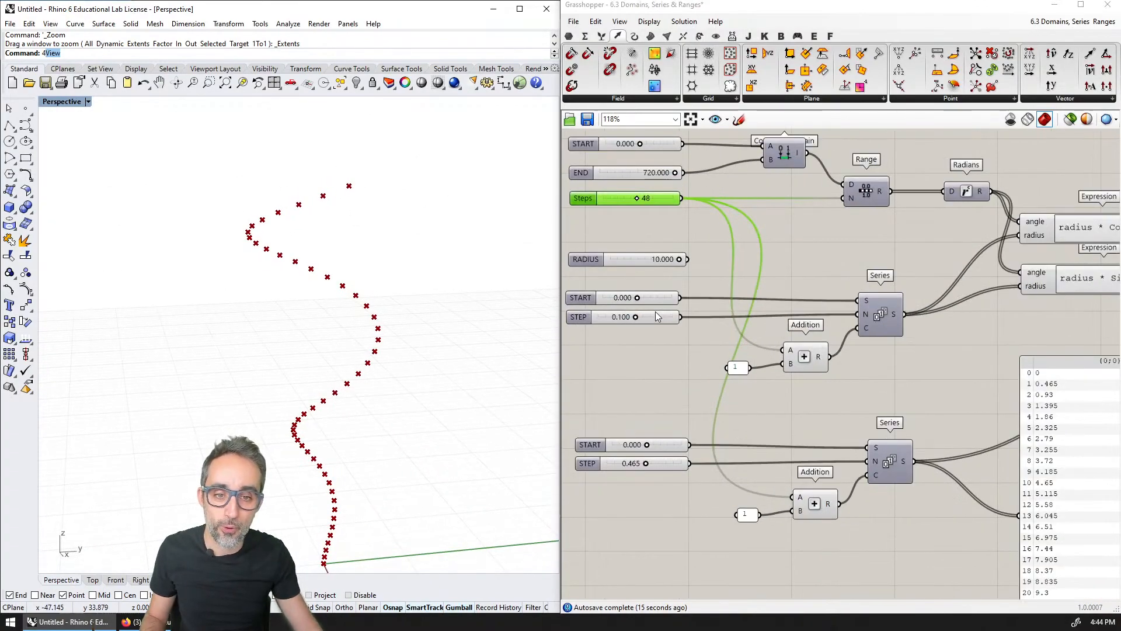
Step: Delete the disconnected RADIUS slider
{"action": "left_click", "coordinate": [637, 274]}
{"action": "key", "text": "Delete"}
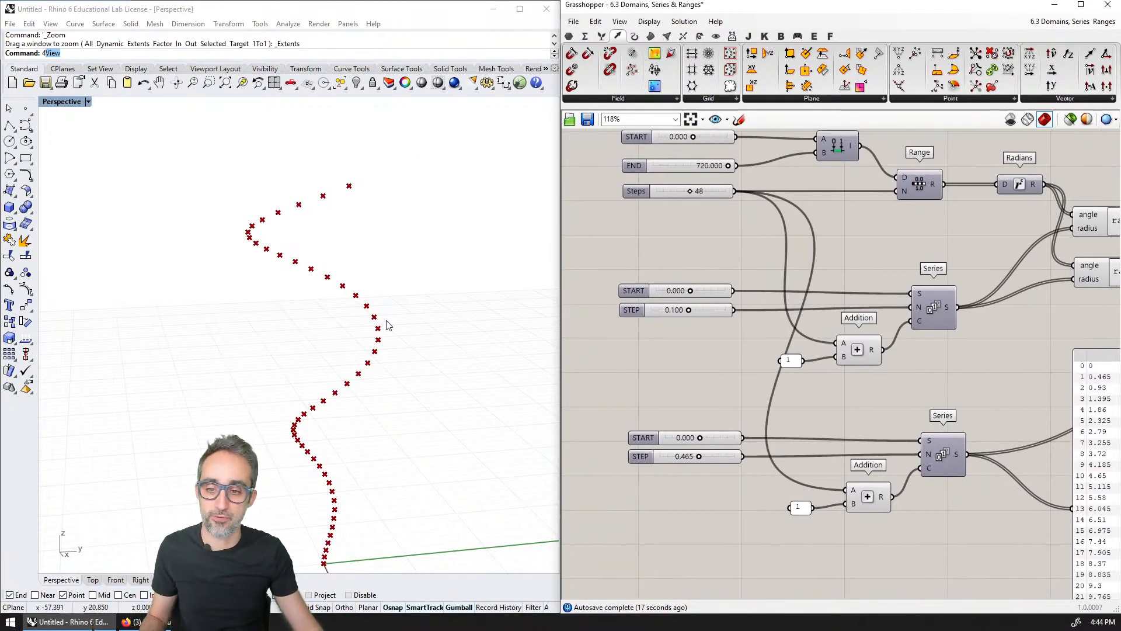
{"action": "right_click_drag", "start_coordinate": [386, 325], "coordinate": [381, 363]}
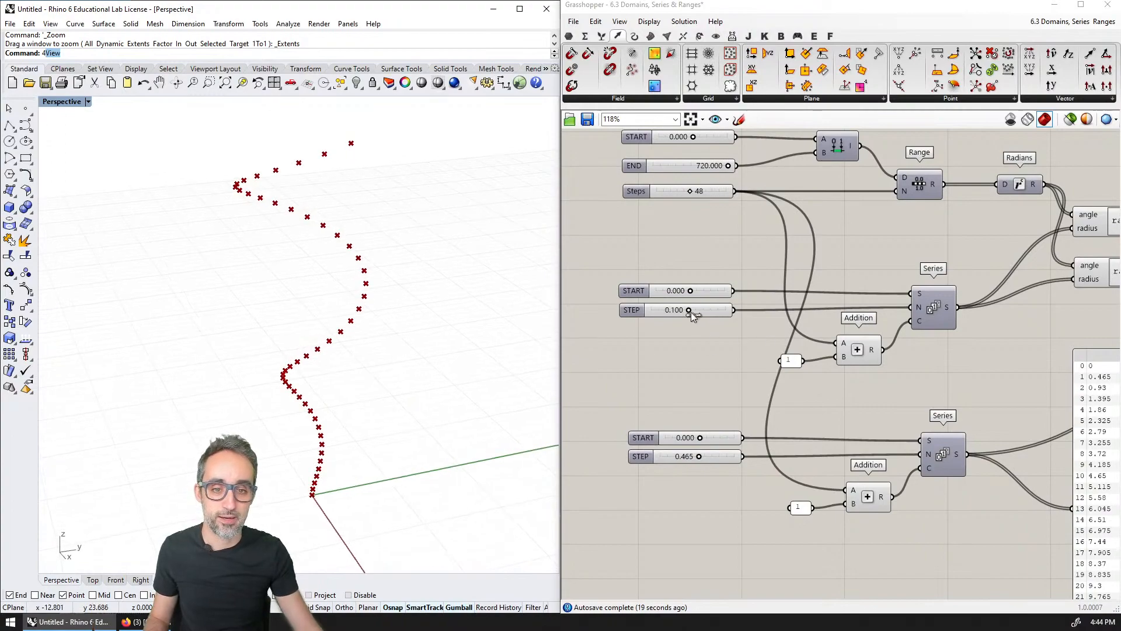
Step: Set the STEP slider of the radius Series to 0.2
{"action": "left_click_drag", "start_coordinate": [689, 310], "coordinate": [689, 309]}
{"action": "right_click_drag", "start_coordinate": [491, 350], "coordinate": [473, 346]}
{"action": "double_click", "coordinate": [705, 314]}
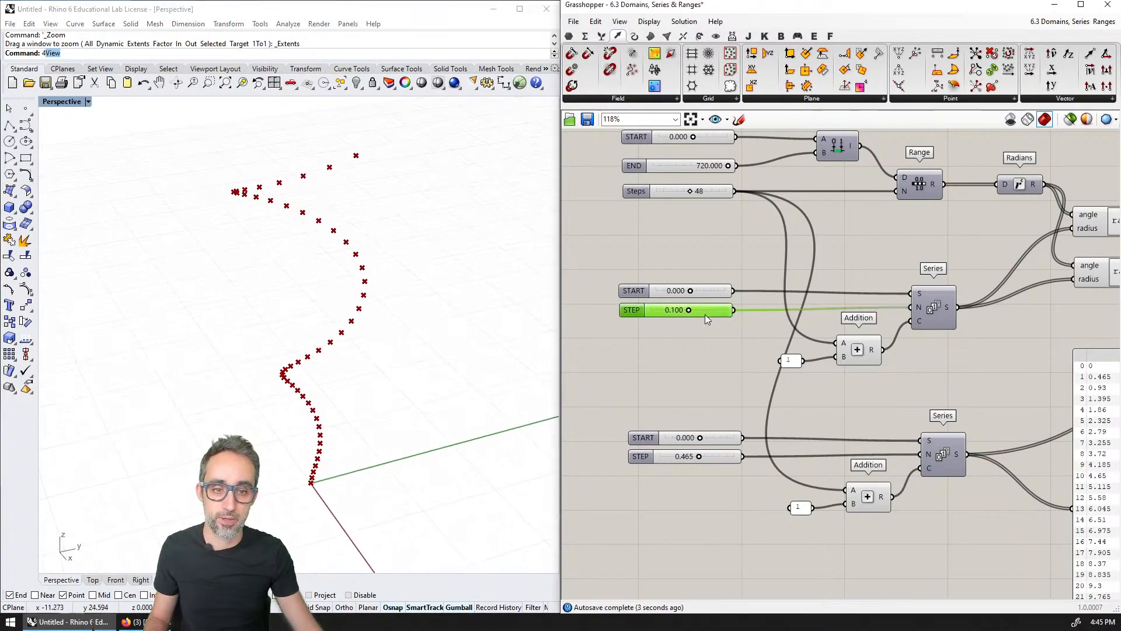
{"action": "type", "text": "0.2"}
{"action": "key", "text": "Return"}
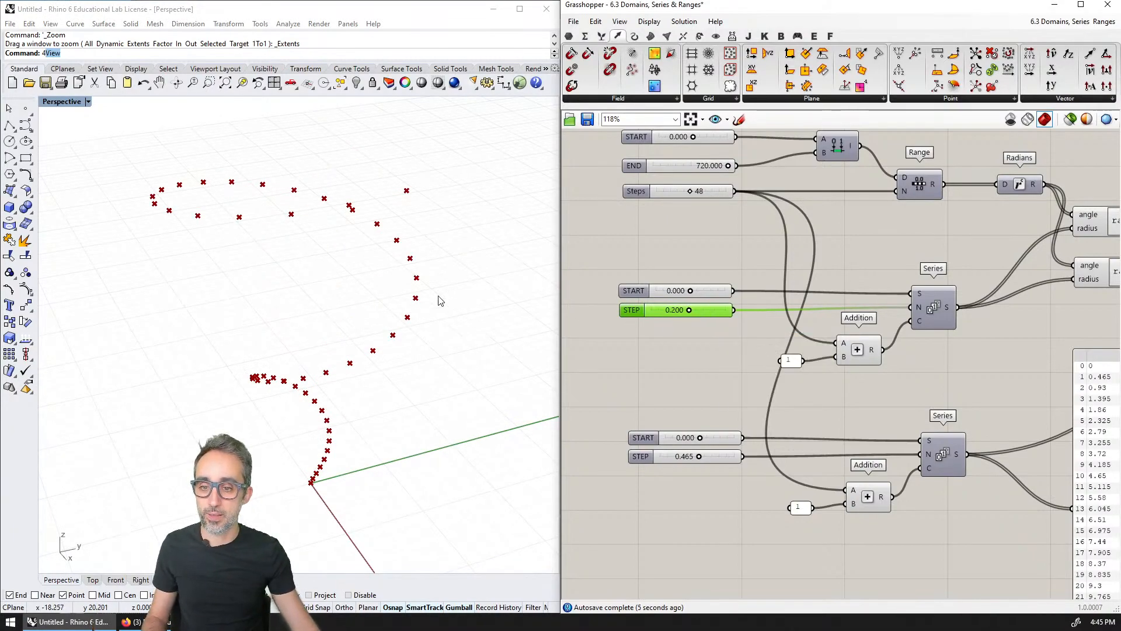
{"action": "right_click_drag", "start_coordinate": [437, 300], "coordinate": [386, 301]}
Step: Add an Interpolate curve through the Construct Point output and hide the preview of the points
{"action": "right_click_drag", "start_coordinate": [1052, 290], "coordinate": [572, 325]}
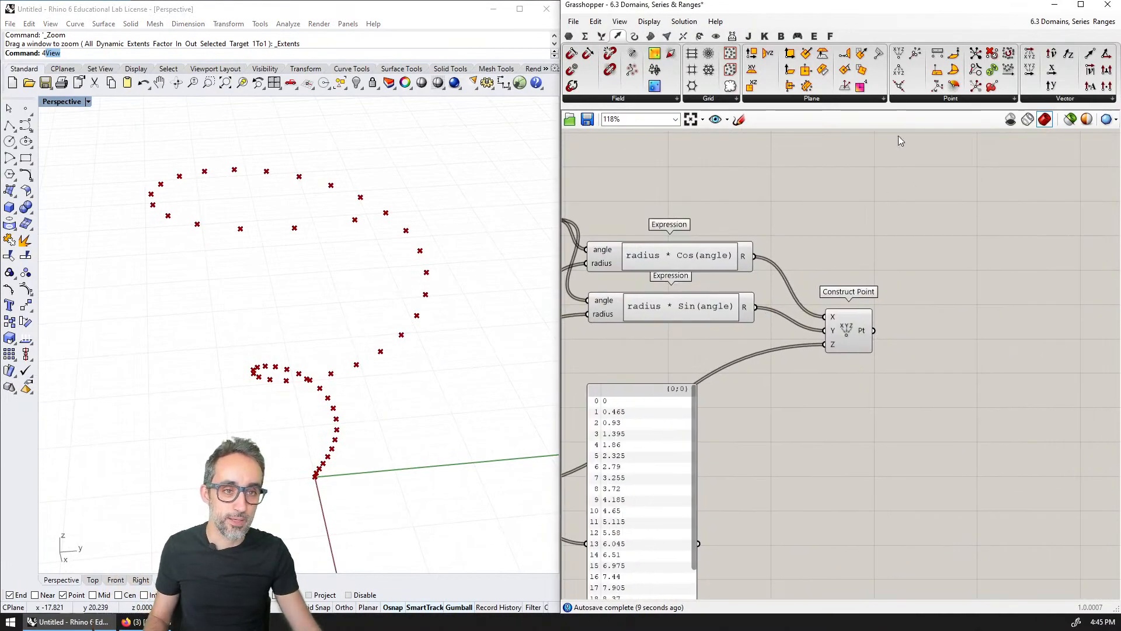
{"action": "left_click", "coordinate": [635, 37]}
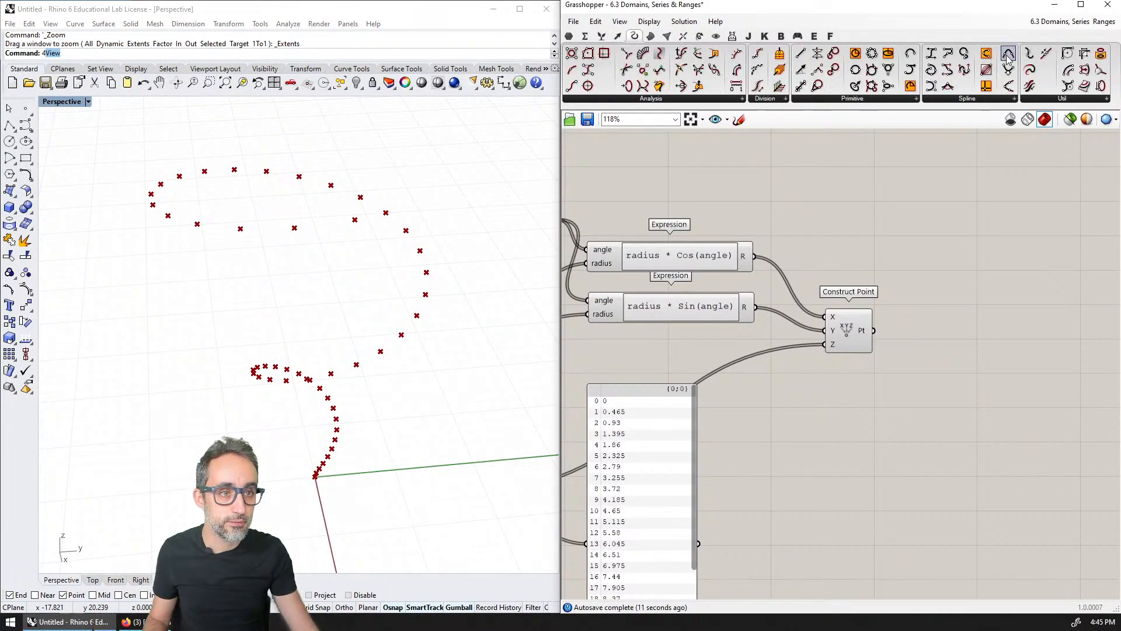
{"action": "left_click_drag", "start_coordinate": [1008, 57], "coordinate": [948, 323]}
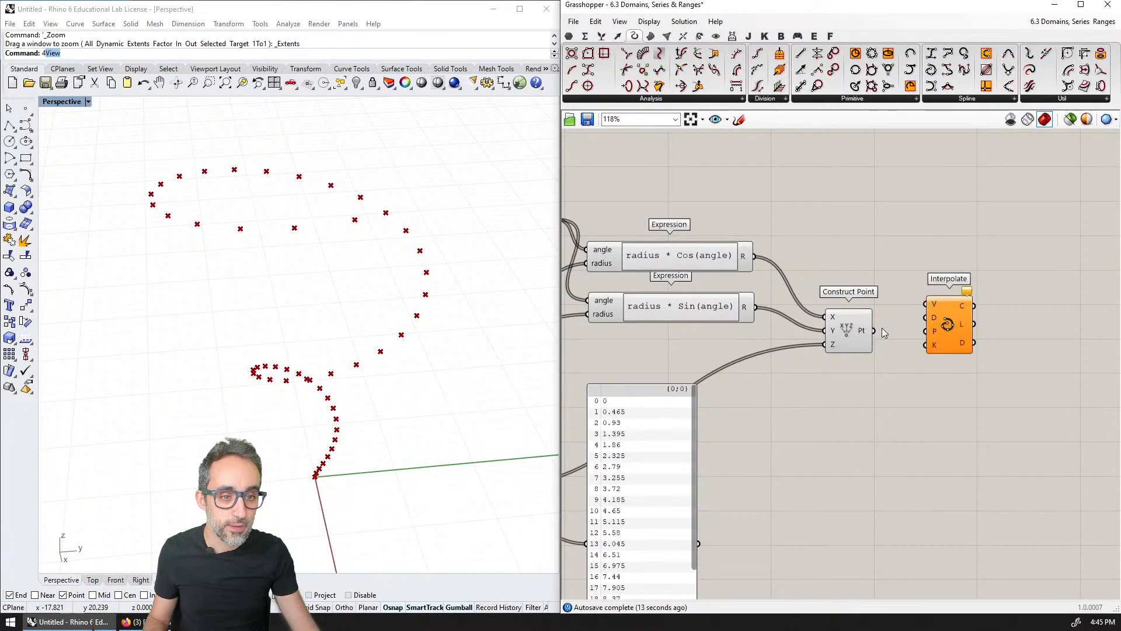
{"action": "left_click_drag", "start_coordinate": [874, 330], "coordinate": [927, 304]}
{"action": "left_click_drag", "start_coordinate": [947, 324], "coordinate": [956, 343]}
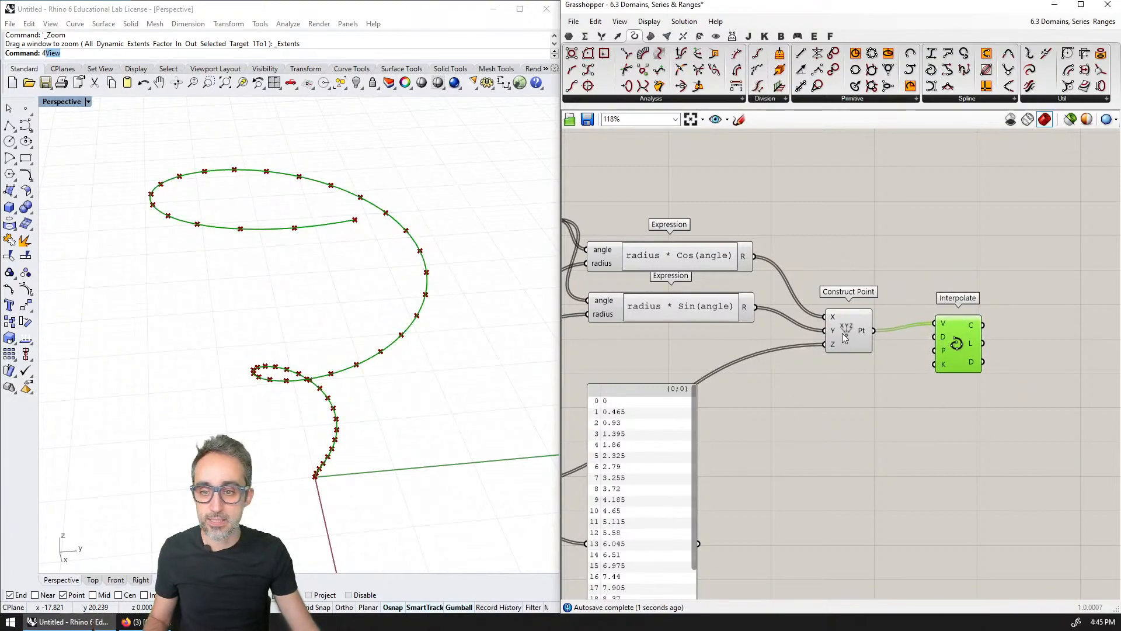
{"action": "left_click", "coordinate": [844, 337]}
{"action": "right_click_drag", "start_coordinate": [407, 383], "coordinate": [384, 361]}
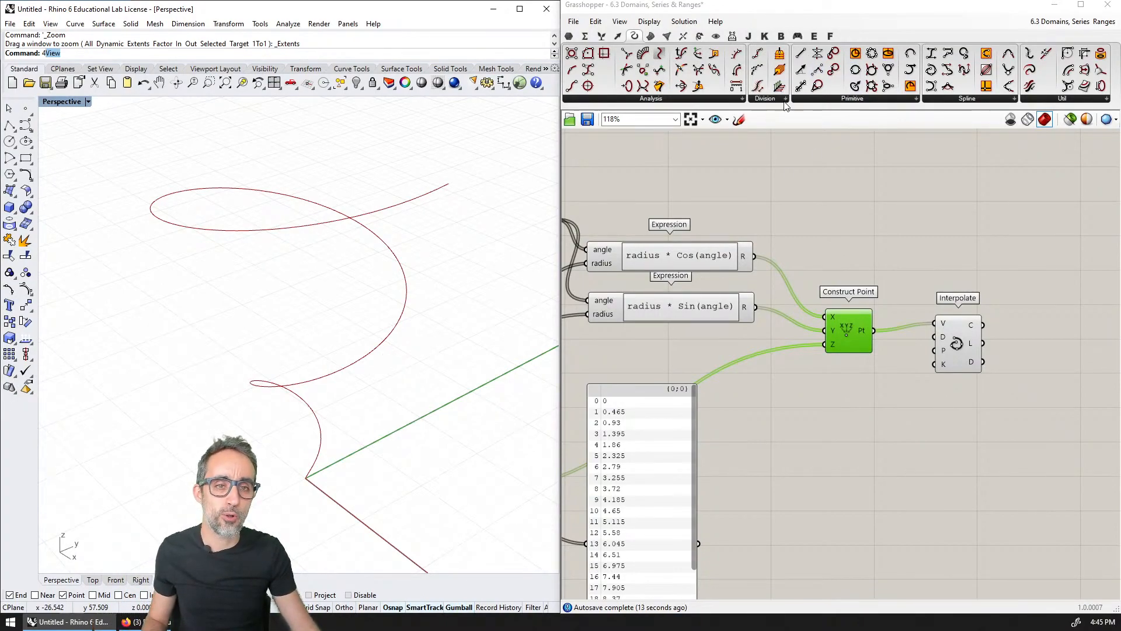
Step: Add Perp Frames along the interpolated curve and an Ellipse component that uses those frames as its planes
{"action": "left_click_drag", "start_coordinate": [779, 87], "coordinate": [1028, 327]}
{"action": "left_click_drag", "start_coordinate": [888, 53], "coordinate": [1080, 269]}
{"action": "right_click_drag", "start_coordinate": [1079, 318], "coordinate": [966, 305]}
{"action": "left_click_drag", "start_coordinate": [959, 317], "coordinate": [1010, 289]}
{"action": "right_click_drag", "start_coordinate": [938, 251], "coordinate": [894, 251]}
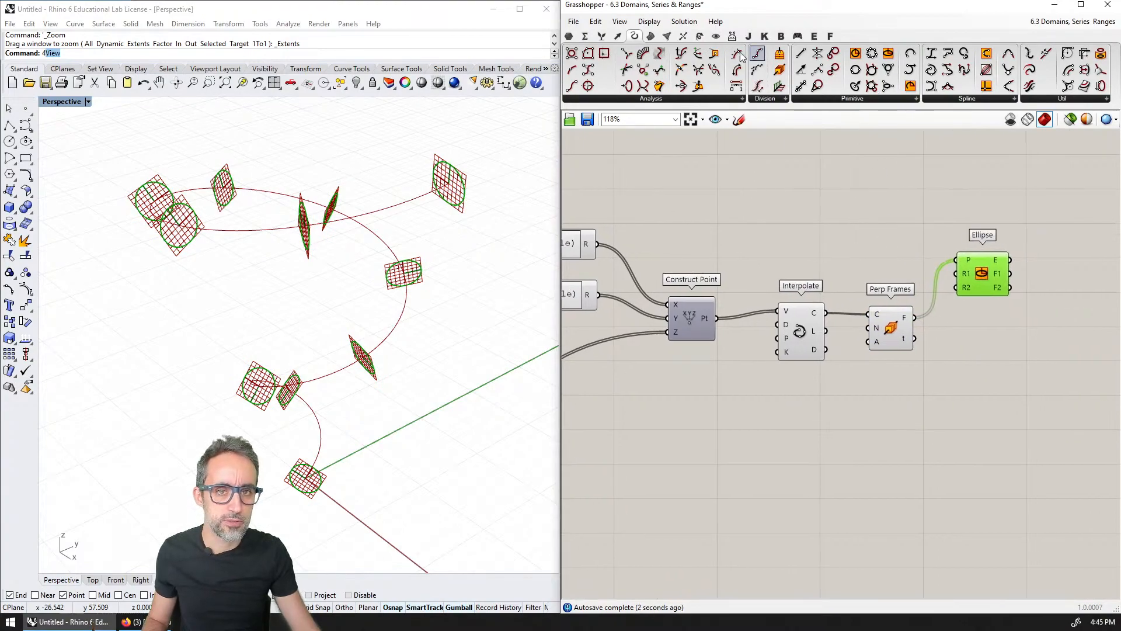
Step: Loft the ellipses into a tube and line up the Ellipse component between Perp Frames and Loft
{"action": "left_click", "coordinate": [651, 37]}
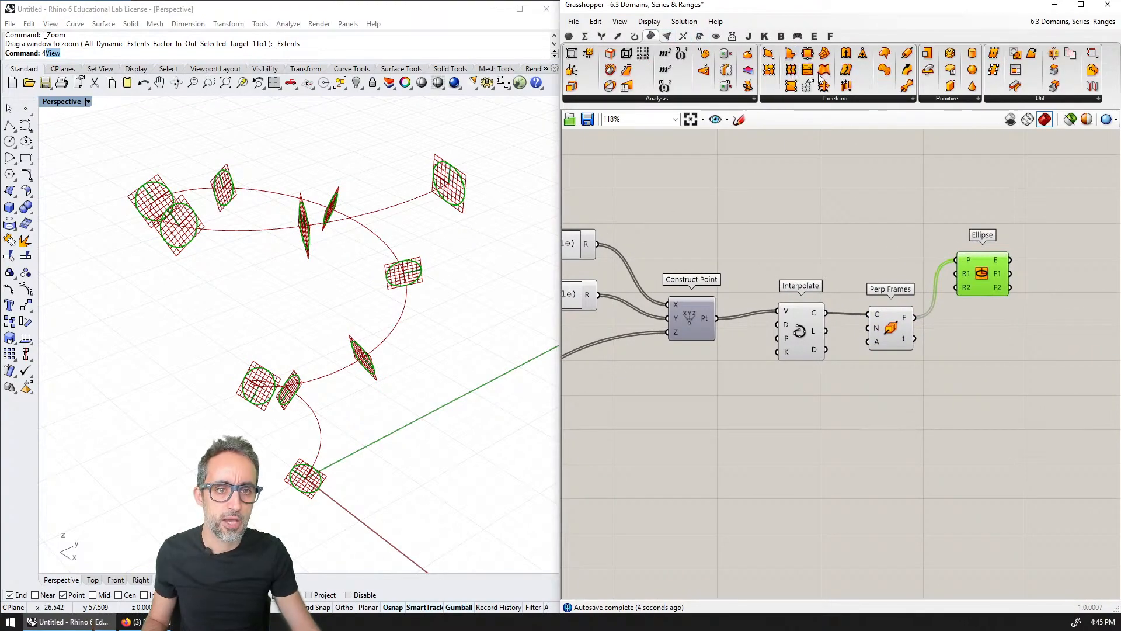
{"action": "left_click", "coordinate": [1051, 223]}
{"action": "left_click_drag", "start_coordinate": [1010, 259], "coordinate": [1082, 327]}
{"action": "left_click_drag", "start_coordinate": [983, 274], "coordinate": [988, 331]}
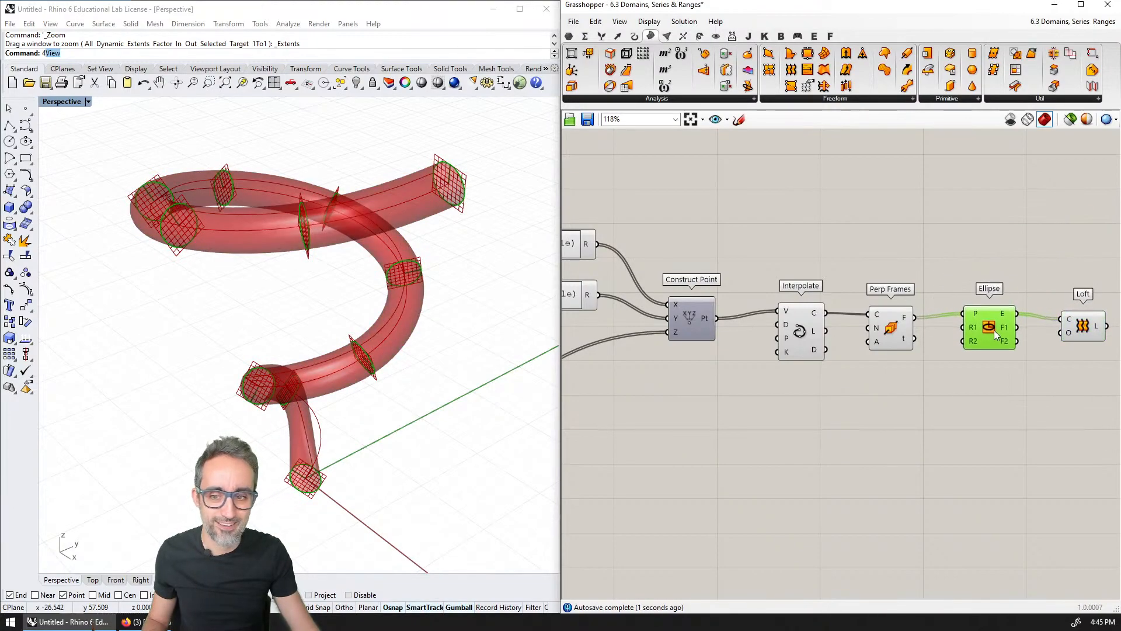
{"action": "right_click_drag", "start_coordinate": [351, 397], "coordinate": [610, 259]}
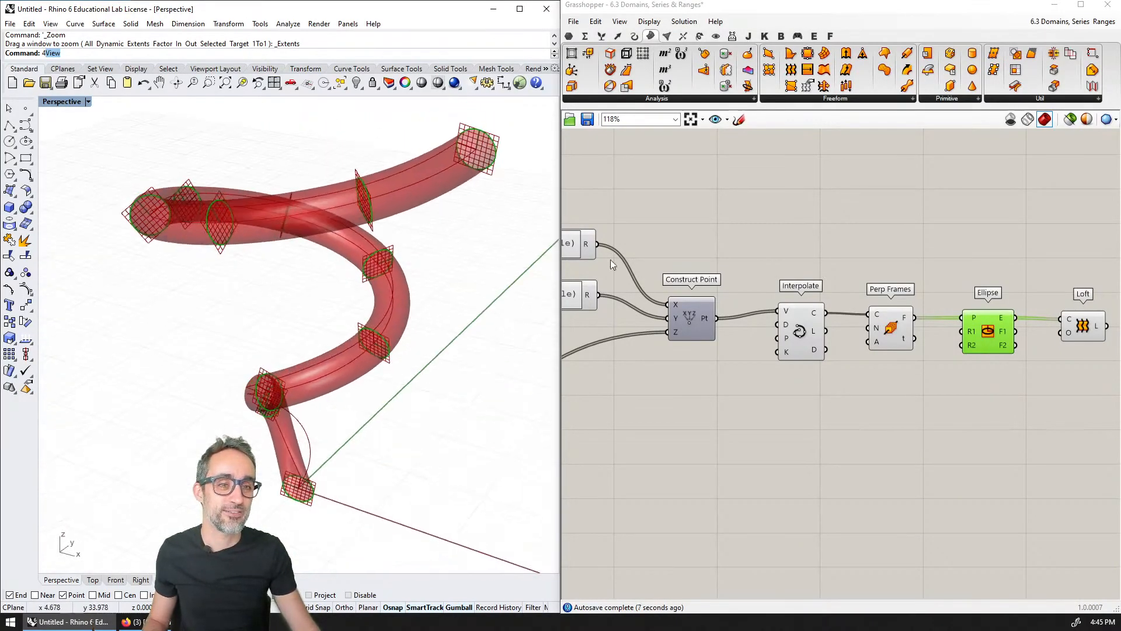
Step: Replace the Loft with a Sweep1 that uses the interpolated curve as rail and the ellipses as sections
{"action": "left_click", "coordinate": [859, 97]}
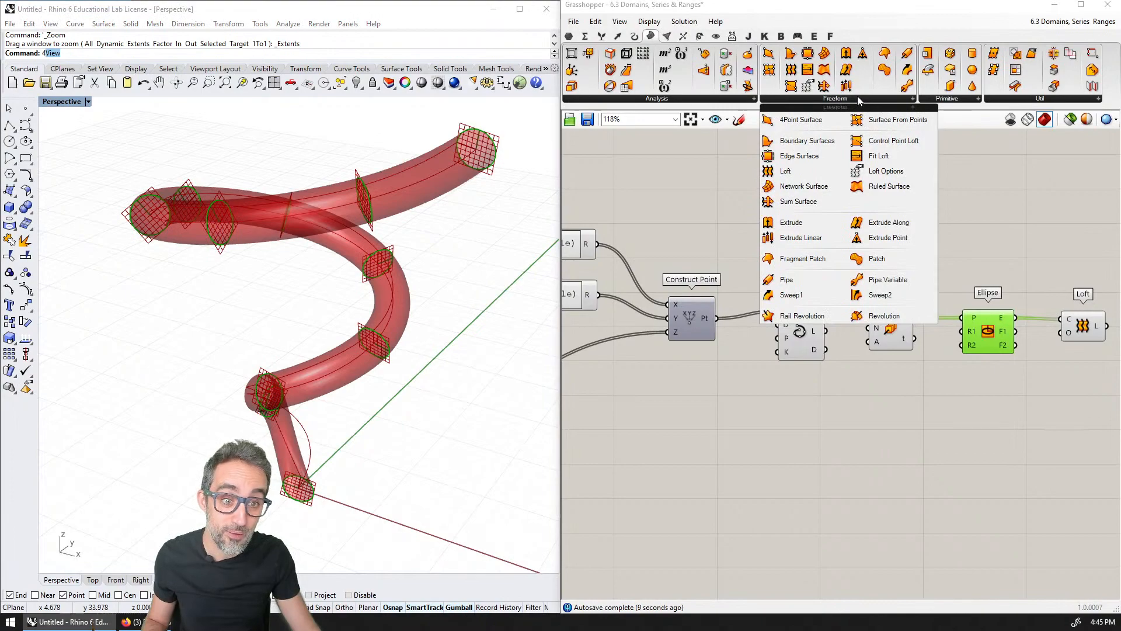
{"action": "left_click", "coordinate": [819, 296]}
{"action": "left_click", "coordinate": [1086, 386]}
{"action": "right_click_drag", "start_coordinate": [1086, 386], "coordinate": [867, 365]}
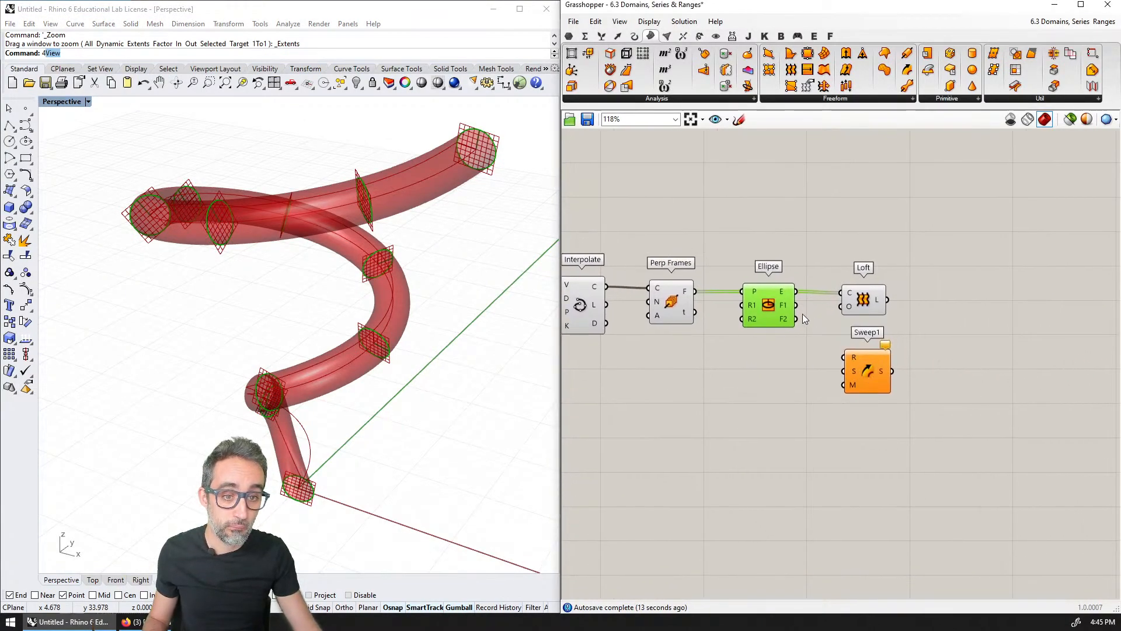
{"action": "left_click_drag", "start_coordinate": [606, 286], "coordinate": [847, 356]}
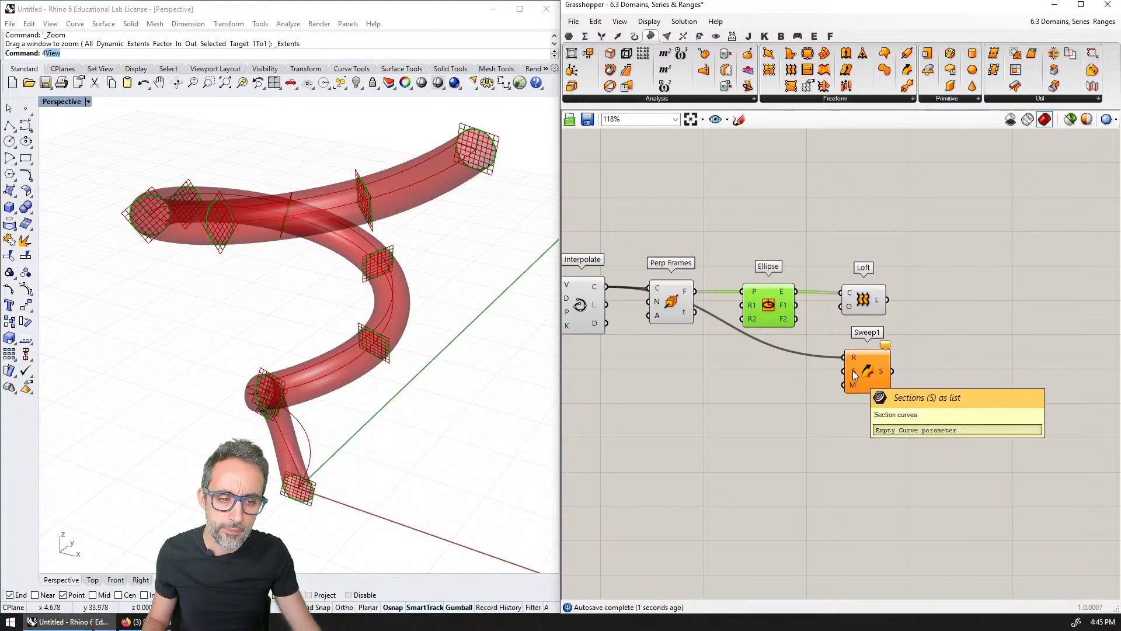
{"action": "left_click_drag", "start_coordinate": [797, 291], "coordinate": [827, 341]}
{"action": "left_click_drag", "start_coordinate": [846, 376], "coordinate": [880, 249]}
{"action": "left_click", "coordinate": [863, 299]}
{"action": "key", "text": "Delete"}
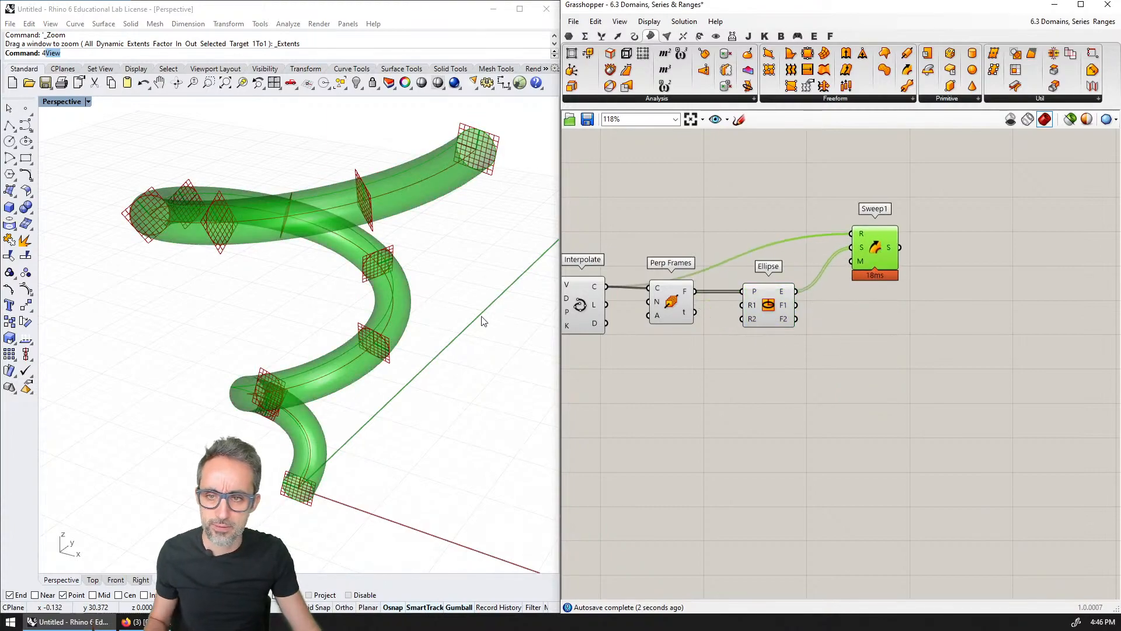
Step: Hide the previews of the Interpolate, Perp Frames and Ellipse components
{"action": "right_click_drag", "start_coordinate": [484, 292], "coordinate": [351, 299]}
{"action": "right_click_drag", "start_coordinate": [755, 348], "coordinate": [981, 387]}
{"action": "left_click_drag", "start_coordinate": [981, 390], "coordinate": [818, 344]}
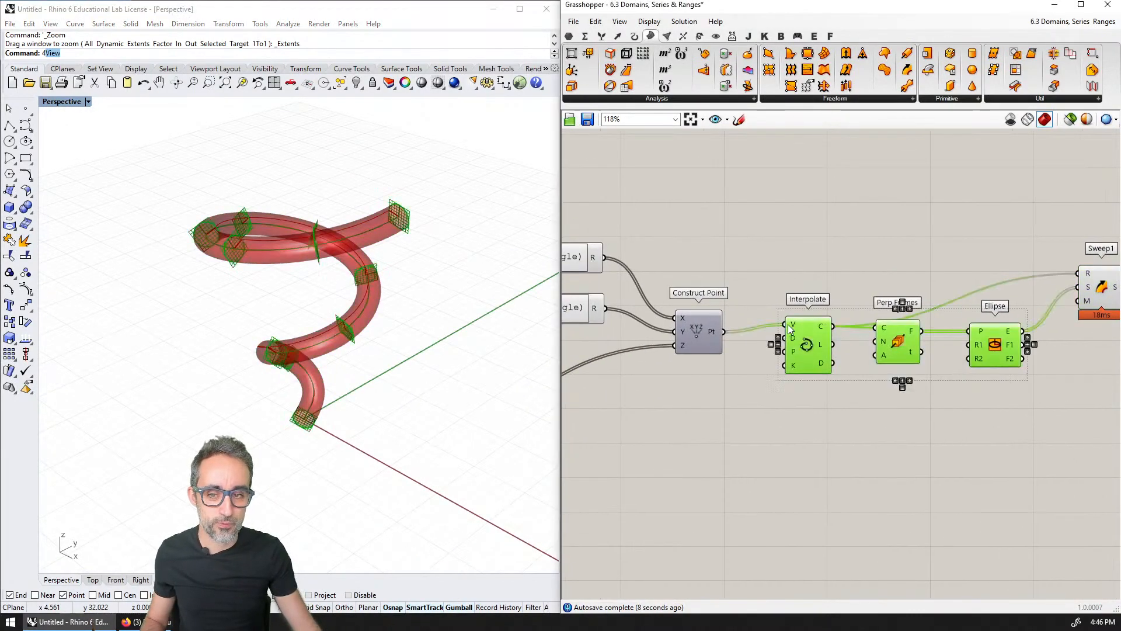
{"action": "right_click_drag", "start_coordinate": [476, 293], "coordinate": [408, 294]}
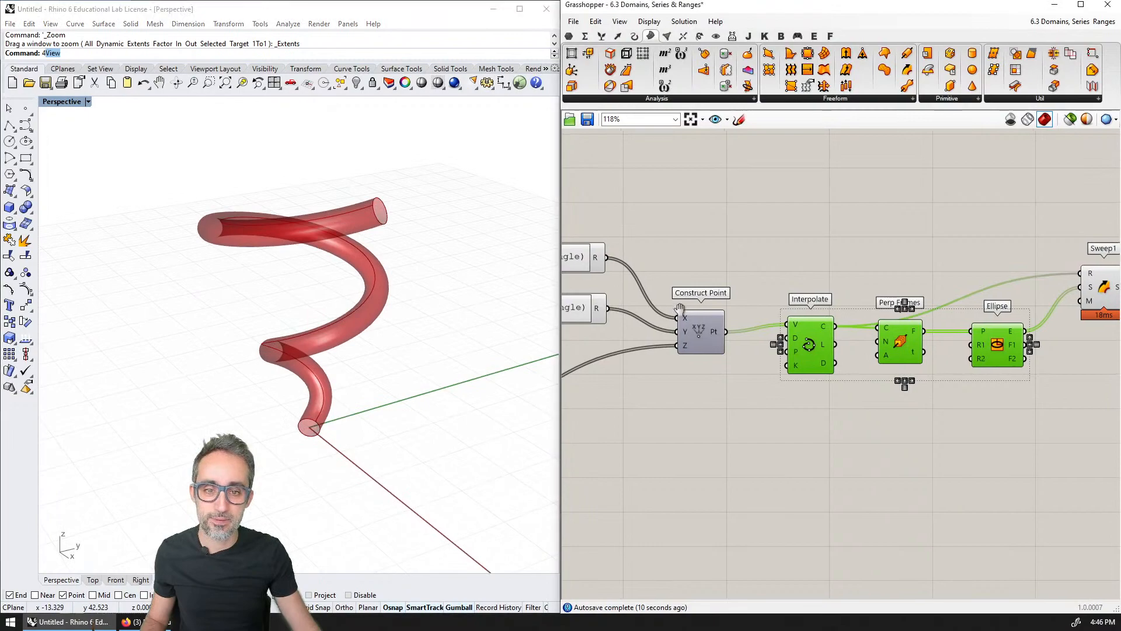
Step: Review the whole spiral definition, from the input sliders and Series to the Sweep1 component
{"action": "right_click_drag", "start_coordinate": [619, 362], "coordinate": [809, 364]}
{"action": "scroll", "coordinate": [803, 350], "scroll_direction": "down", "scroll_amount": 1}
{"action": "right_click_drag", "start_coordinate": [575, 292], "coordinate": [868, 278]}
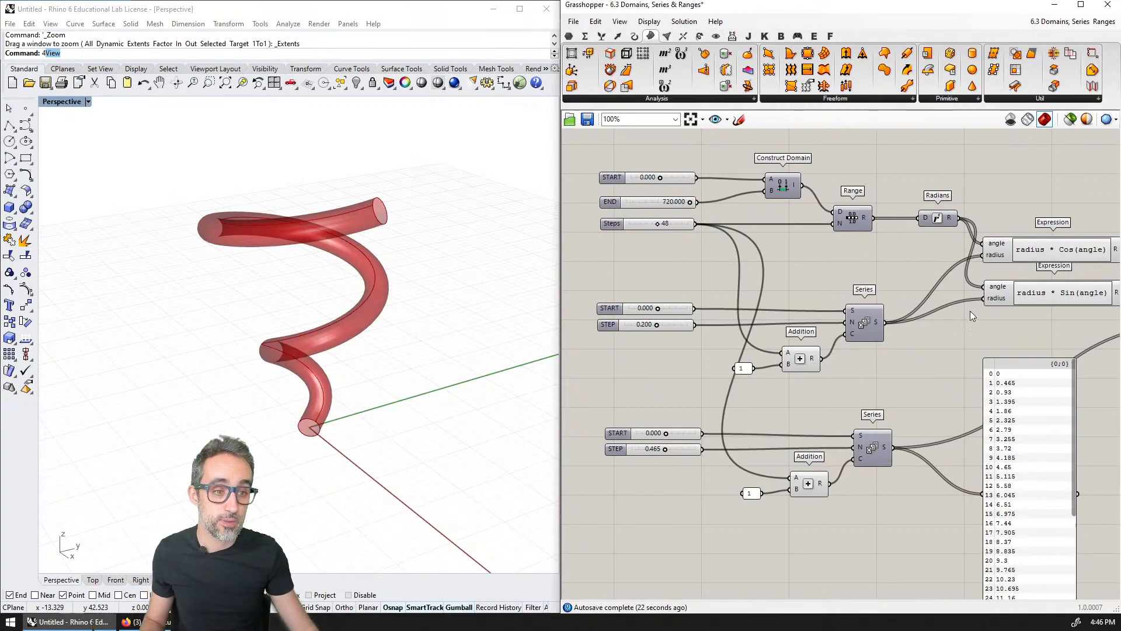
{"action": "right_click_drag", "start_coordinate": [1110, 320], "coordinate": [677, 317]}
{"action": "right_click_drag", "start_coordinate": [1044, 295], "coordinate": [885, 307]}
{"action": "left_click", "coordinate": [960, 284]}
{"action": "right_click_drag", "start_coordinate": [648, 363], "coordinate": [783, 415]}
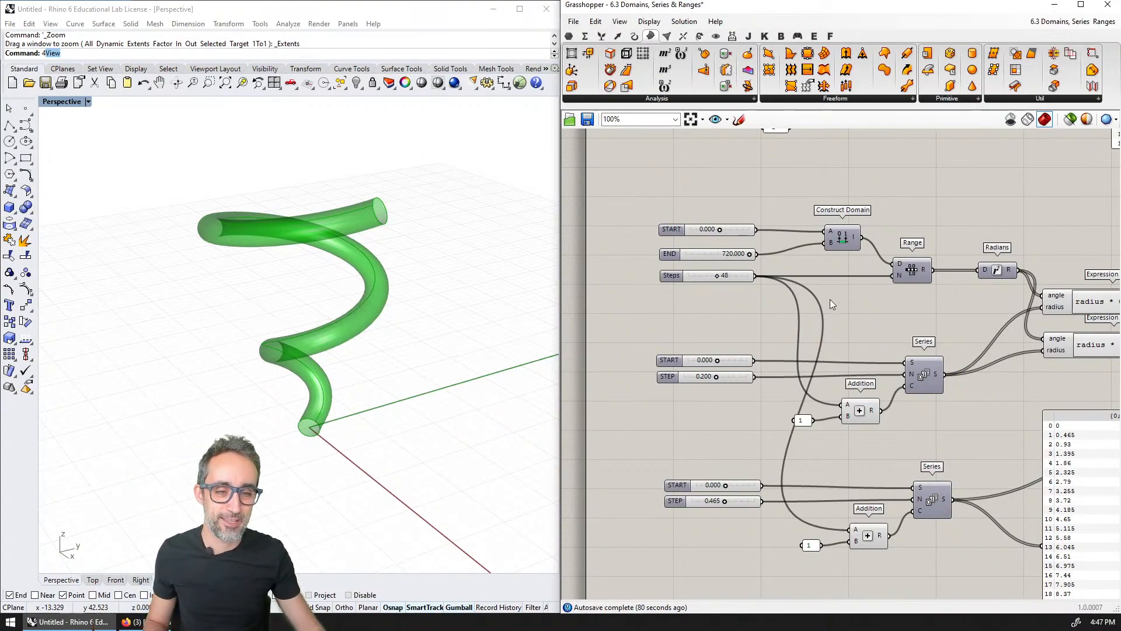
{"action": "scroll", "coordinate": [779, 293], "scroll_direction": "down", "scroll_amount": 2}
{"action": "right_click_drag", "start_coordinate": [779, 293], "coordinate": [765, 268]}
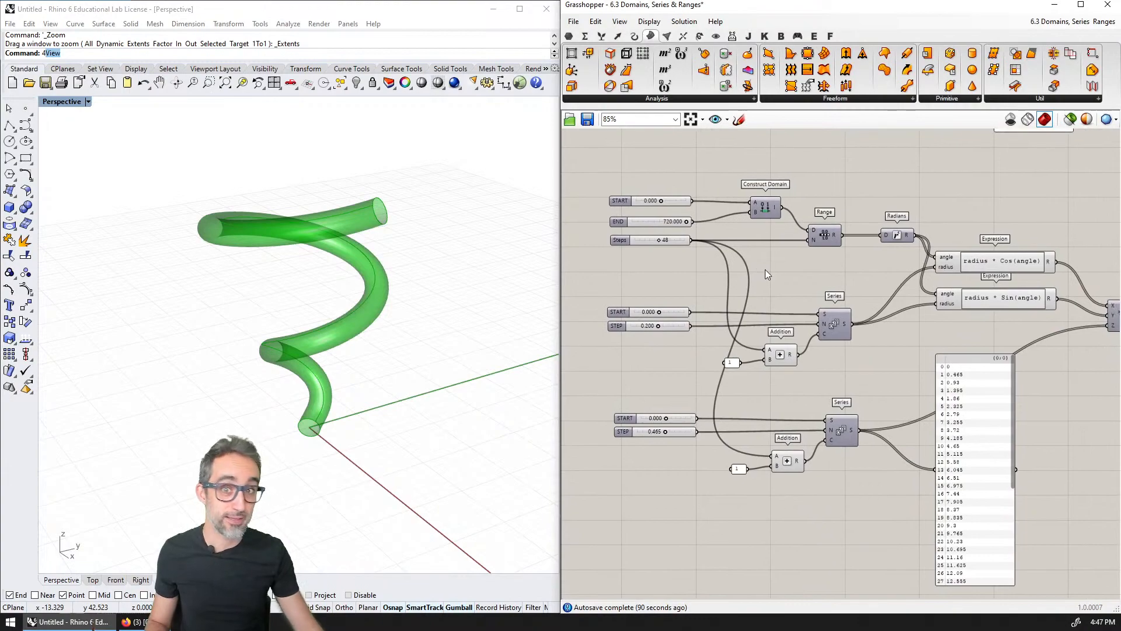
{"action": "scroll", "coordinate": [778, 328], "scroll_direction": "down", "scroll_amount": 3}
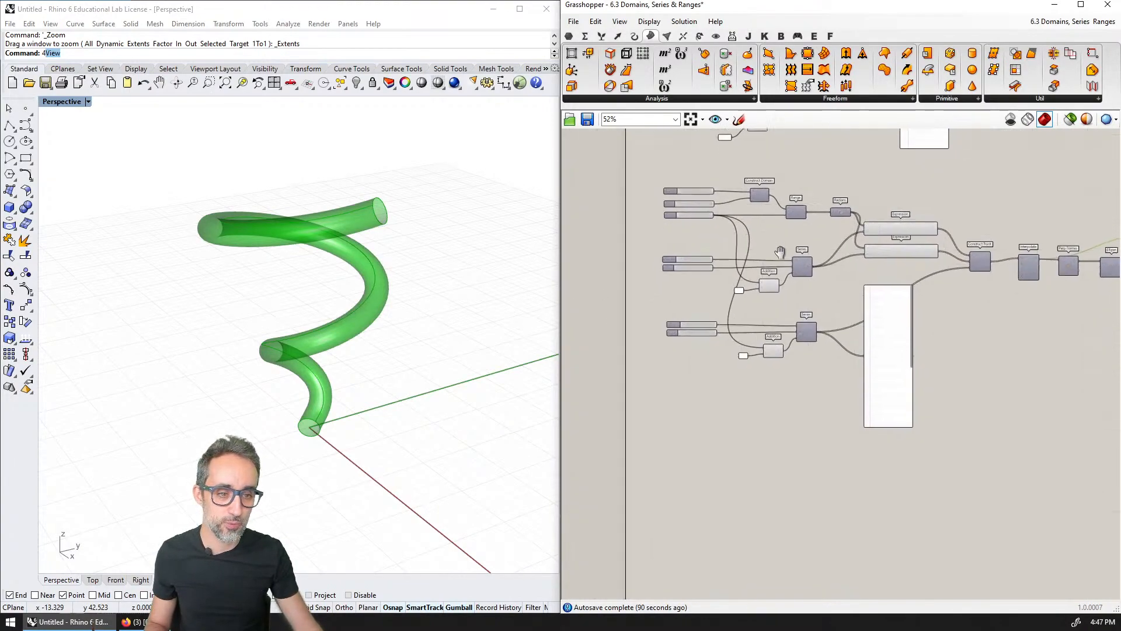
{"action": "mouse_move", "coordinate": [828, 299]}
{"action": "right_mouse_down"}
{"action": "mouse_move", "coordinate": [800, 281]}
{"action": "mouse_move", "coordinate": [809, 296]}
{"action": "right_mouse_up"}
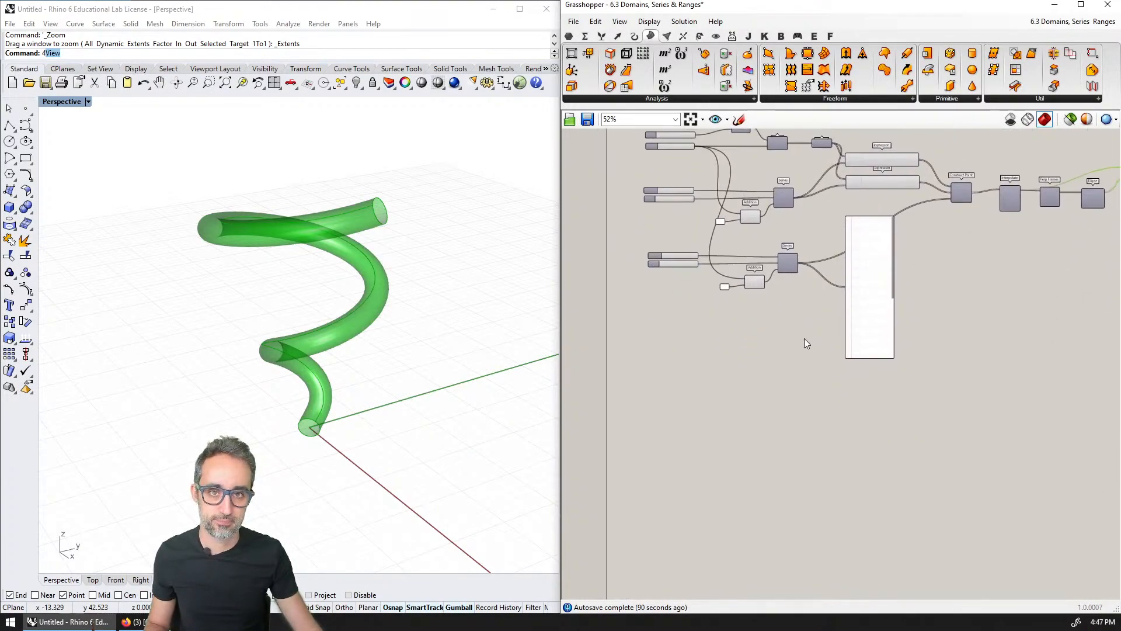
Step: Save the definition and hide the preview of the Sweep1 component
{"action": "left_click", "coordinate": [789, 366]}
{"action": "key", "text": "ctrl+s"}
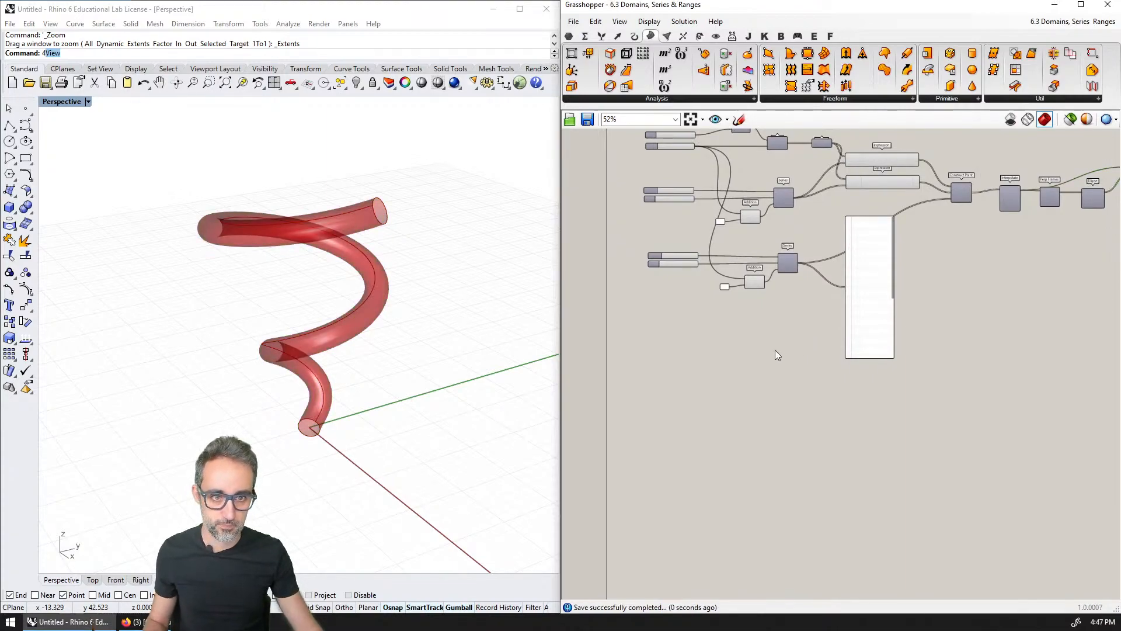
{"action": "right_click_drag", "start_coordinate": [1001, 254], "coordinate": [825, 294]}
{"action": "left_click", "coordinate": [971, 213]}
{"action": "key", "text": "ctrl+q"}
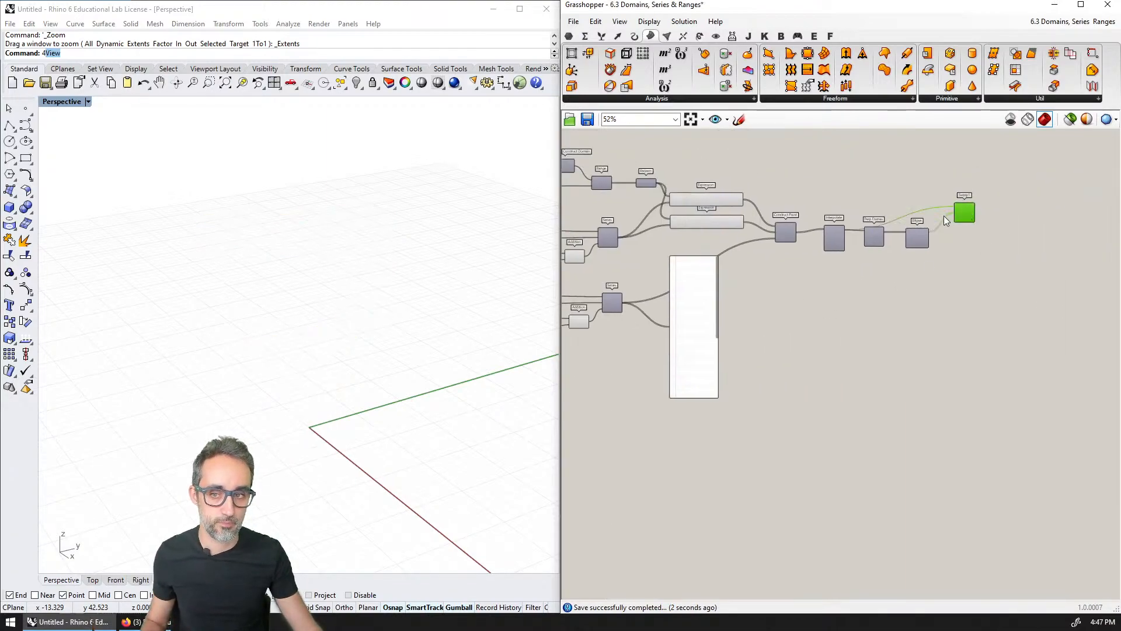
Step: Group all components of the spiral definition and move the group lower on the canvas
{"action": "scroll", "coordinate": [916, 277], "scroll_direction": "down", "scroll_amount": 2}
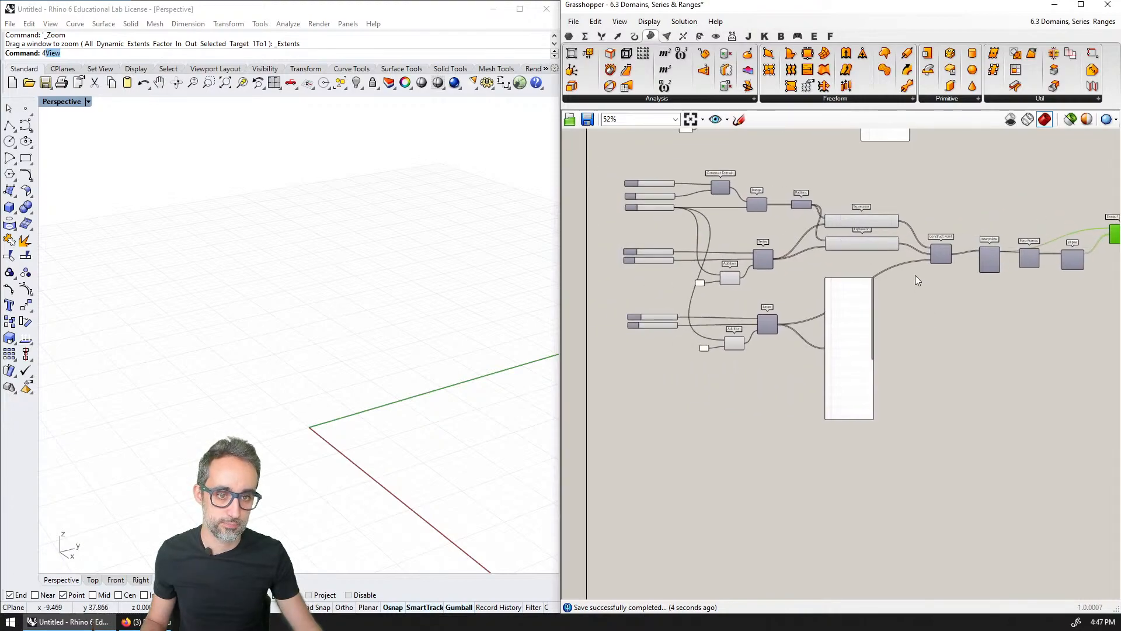
{"action": "scroll", "coordinate": [902, 328], "scroll_direction": "down", "scroll_amount": 1}
{"action": "left_click_drag", "start_coordinate": [717, 251], "coordinate": [1077, 449]}
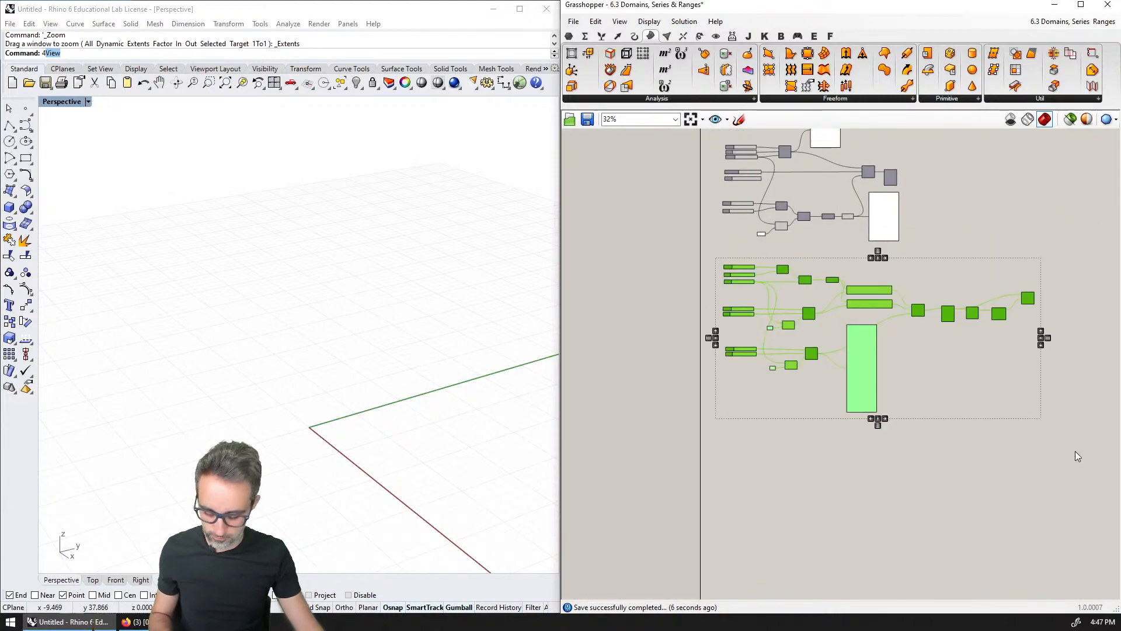
{"action": "right_click_drag", "start_coordinate": [931, 302], "coordinate": [928, 348]}
{"action": "left_click_drag", "start_coordinate": [938, 397], "coordinate": [938, 437]}
Step: Group the components of the middle definition directly above the spiral group
{"action": "right_click_drag", "start_coordinate": [946, 245], "coordinate": [953, 365]}
{"action": "left_click_drag", "start_coordinate": [953, 274], "coordinate": [703, 428]}
{"action": "right_click_drag", "start_coordinate": [909, 233], "coordinate": [917, 293]}
{"action": "left_click_drag", "start_coordinate": [973, 321], "coordinate": [737, 474]}
Step: Group the components of the topmost definition and move that group slightly lower
{"action": "left_click", "coordinate": [898, 155]}
{"action": "left_click_drag", "start_coordinate": [902, 135], "coordinate": [700, 299]}
{"action": "key", "text": "ctrl+g"}
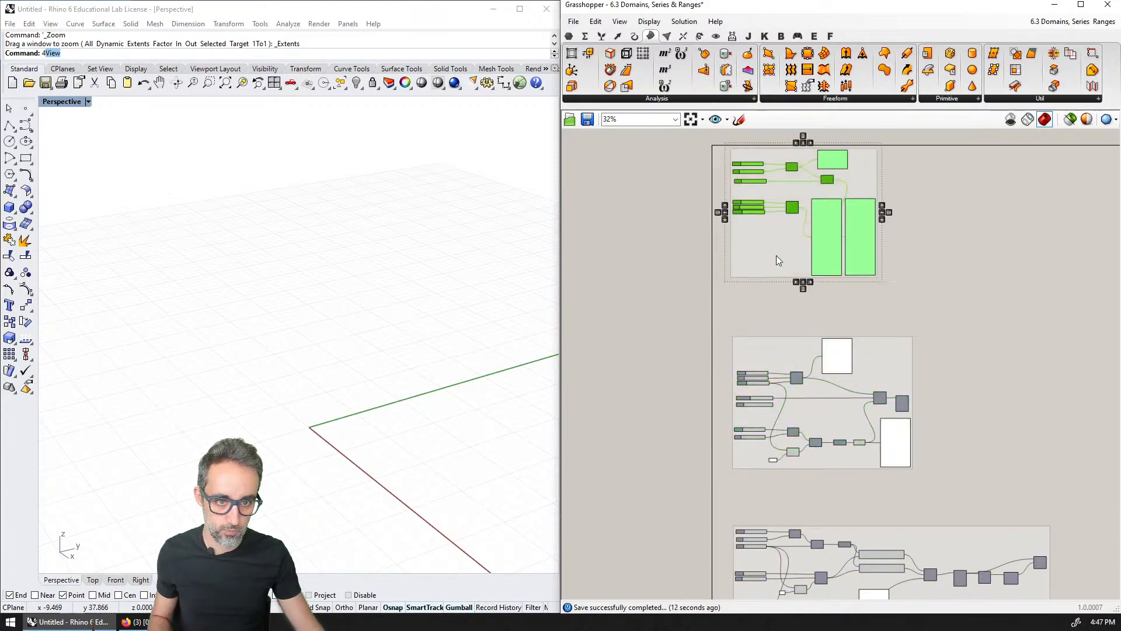
{"action": "left_click_drag", "start_coordinate": [776, 255], "coordinate": [779, 282]}
{"action": "right_click_drag", "start_coordinate": [805, 484], "coordinate": [809, 301]}
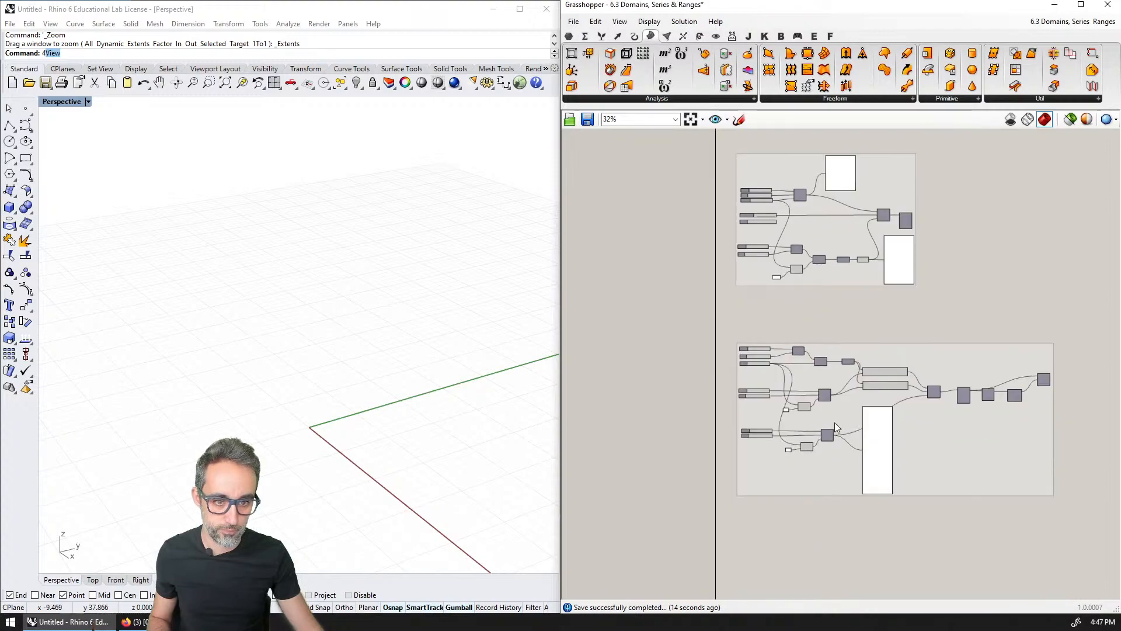
Step: Copy the topmost group's Series component with its START, STEP and COUNT sliders to the empty canvas below the spiral group
{"action": "left_click_drag", "start_coordinate": [836, 415], "coordinate": [836, 394]}
{"action": "left_click", "coordinate": [789, 504]}
{"action": "right_click_drag", "start_coordinate": [789, 505], "coordinate": [795, 454]}
{"action": "scroll", "coordinate": [795, 454], "scroll_direction": "up", "scroll_amount": 5}
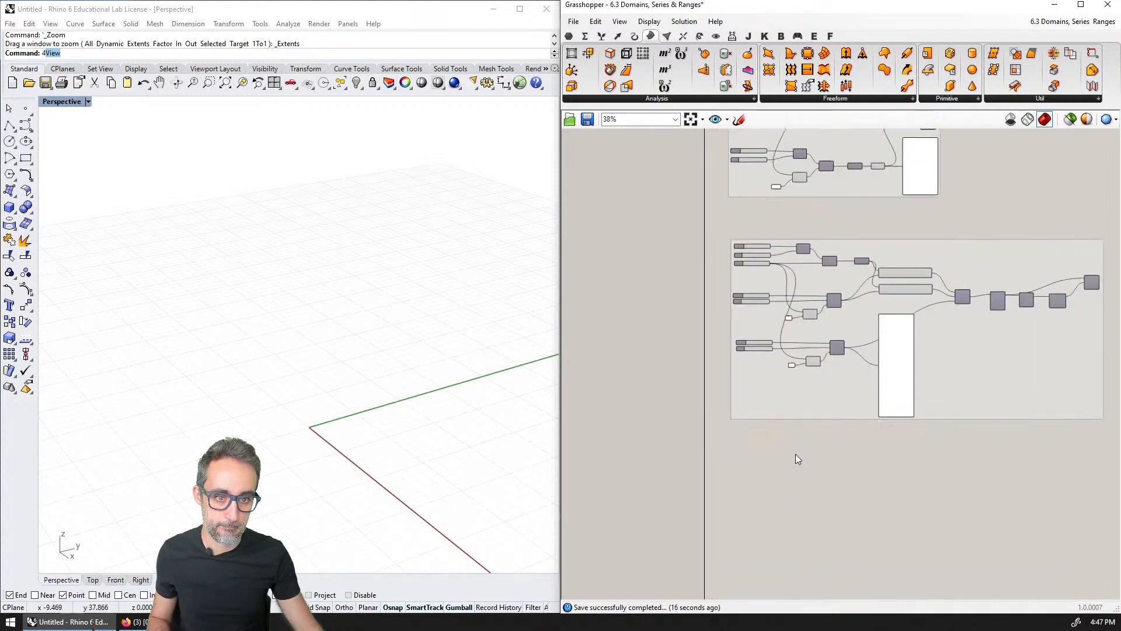
{"action": "right_click_drag", "start_coordinate": [819, 377], "coordinate": [823, 491]}
{"action": "mouse_move", "coordinate": [652, 242]}
{"action": "left_mouse_down"}
{"action": "mouse_move", "coordinate": [696, 270]}
{"action": "mouse_move", "coordinate": [859, 288]}
{"action": "mouse_move", "coordinate": [649, 235]}
{"action": "left_mouse_up"}
{"action": "right_click_drag", "start_coordinate": [638, 215], "coordinate": [662, 553]}
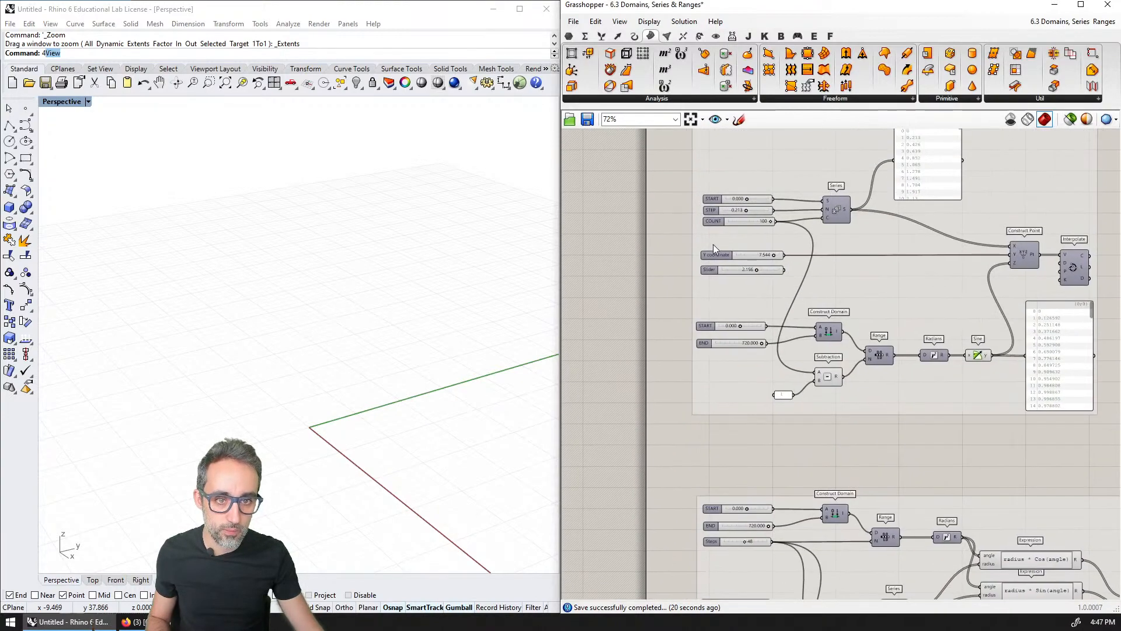
{"action": "right_click_drag", "start_coordinate": [713, 244], "coordinate": [740, 419]}
{"action": "right_click_drag", "start_coordinate": [734, 278], "coordinate": [729, 446]}
{"action": "right_click_drag", "start_coordinate": [706, 261], "coordinate": [708, 308]}
{"action": "scroll", "coordinate": [657, 245], "scroll_direction": "up", "scroll_amount": 1}
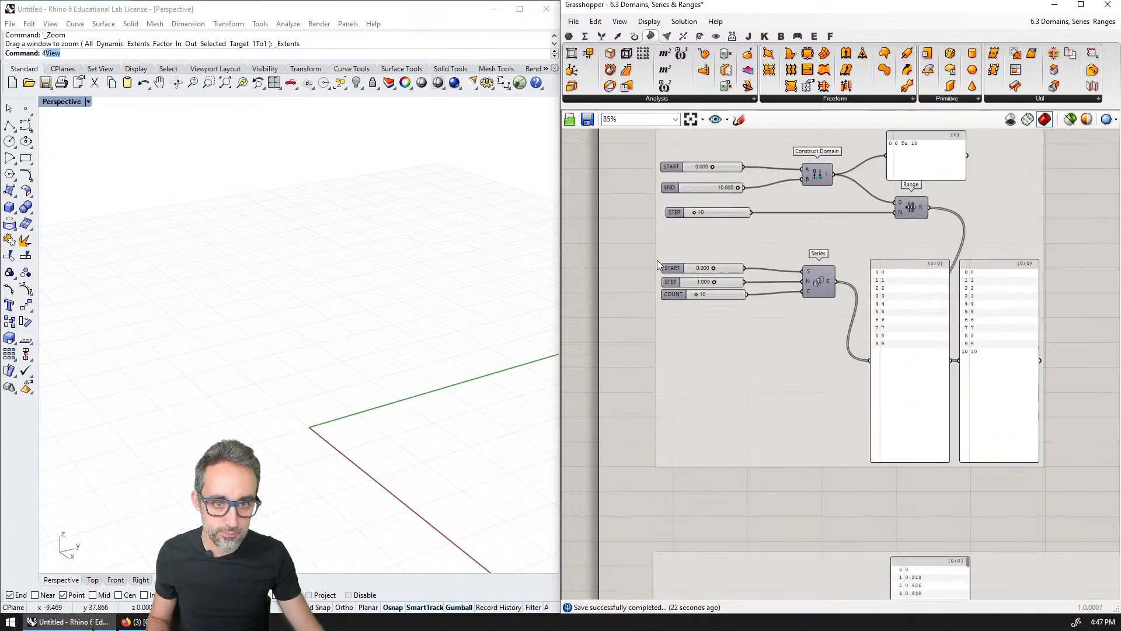
{"action": "left_click_drag", "start_coordinate": [631, 249], "coordinate": [813, 311]}
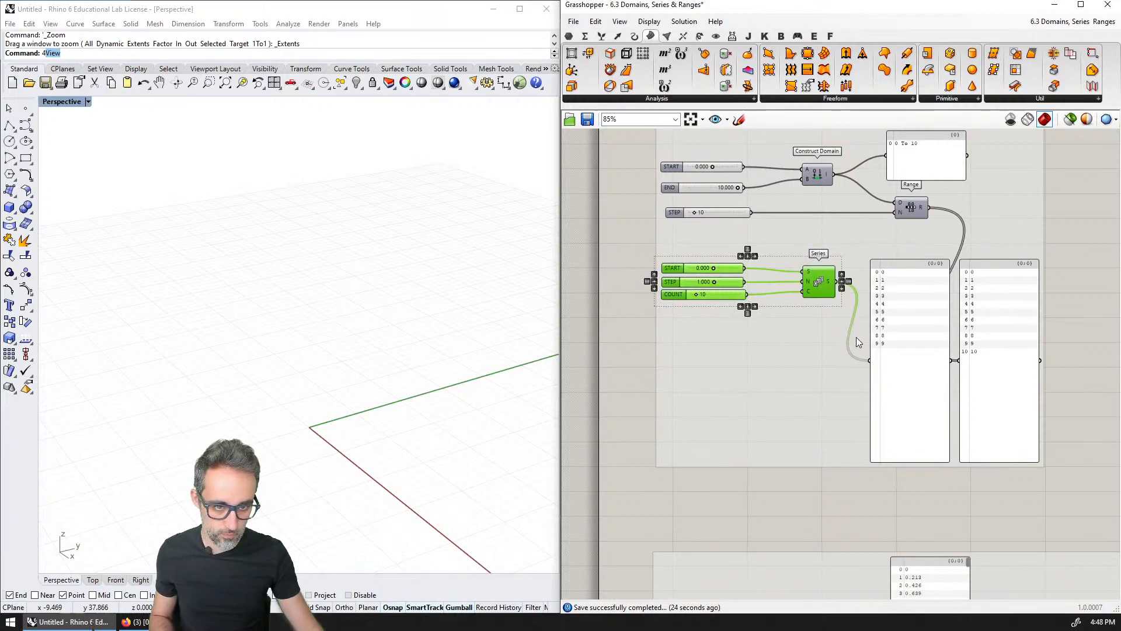
{"action": "scroll", "coordinate": [815, 368], "scroll_direction": "up", "scroll_amount": 3}
{"action": "scroll", "coordinate": [814, 272], "scroll_direction": "down", "scroll_amount": 8}
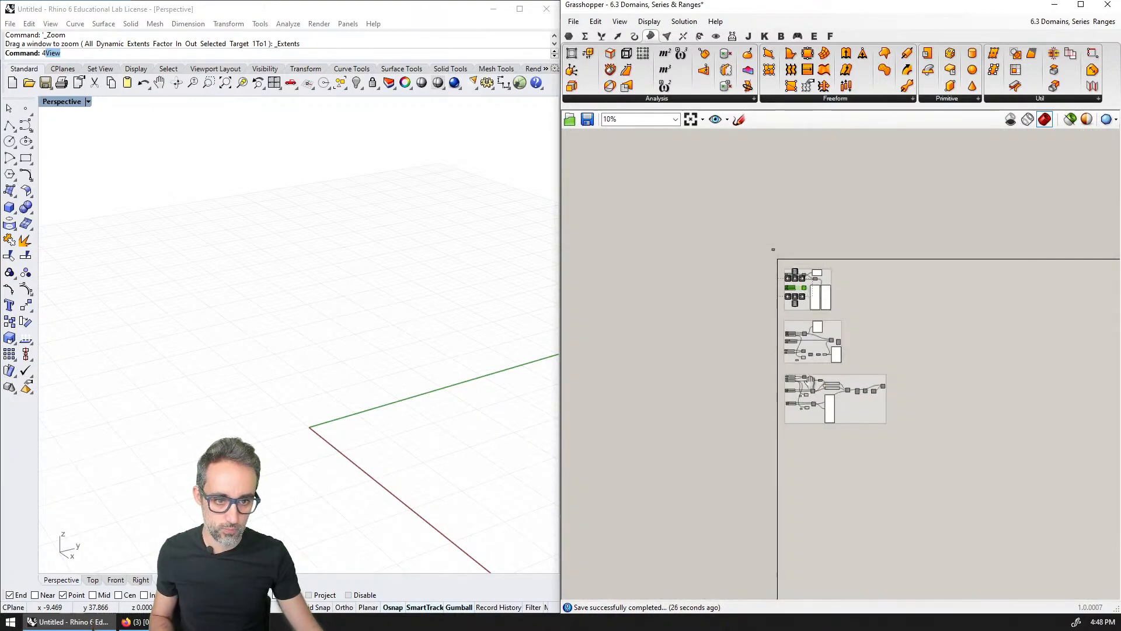
{"action": "scroll", "coordinate": [820, 303], "scroll_direction": "up", "scroll_amount": 6}
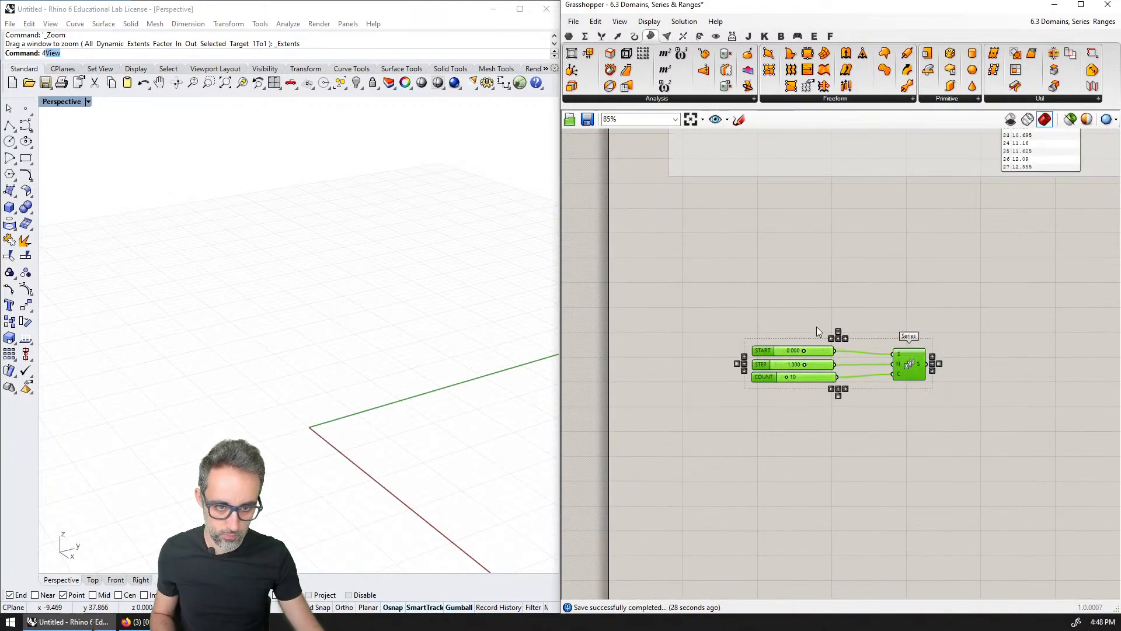
{"action": "left_click_drag", "start_coordinate": [829, 350], "coordinate": [752, 271]}
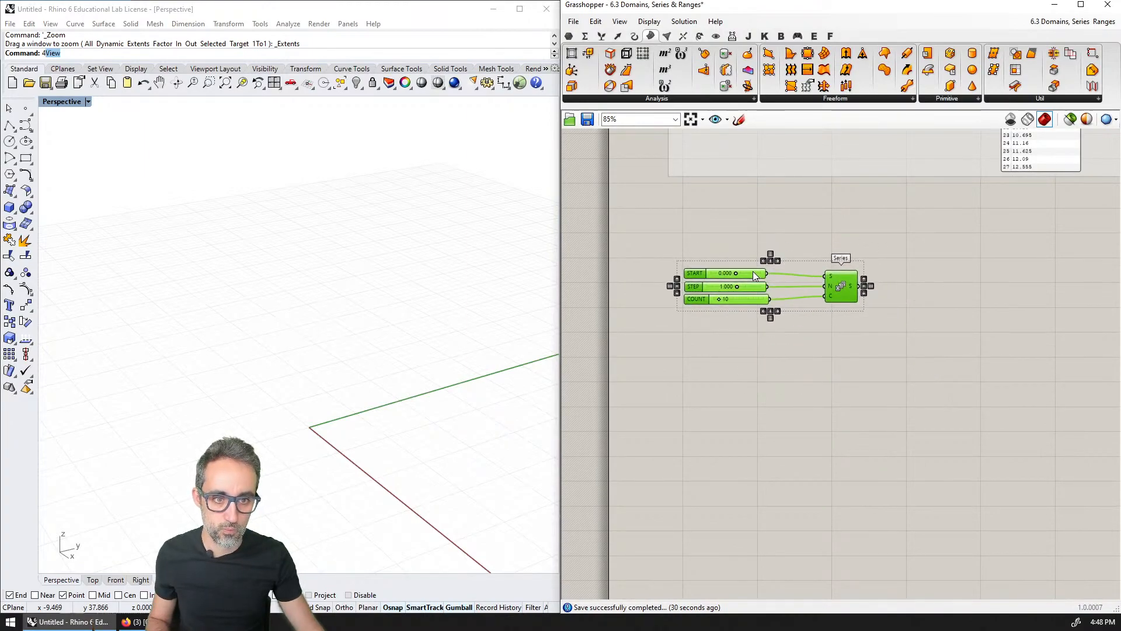
{"action": "left_click", "coordinate": [794, 281]}
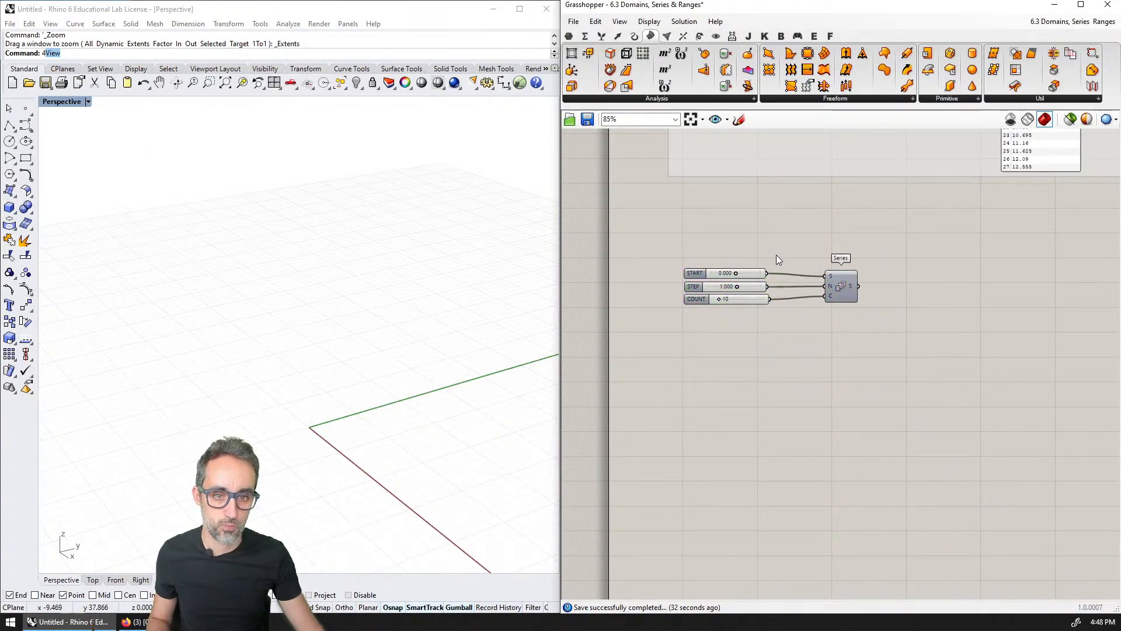
{"action": "left_click_drag", "start_coordinate": [776, 254], "coordinate": [746, 303]}
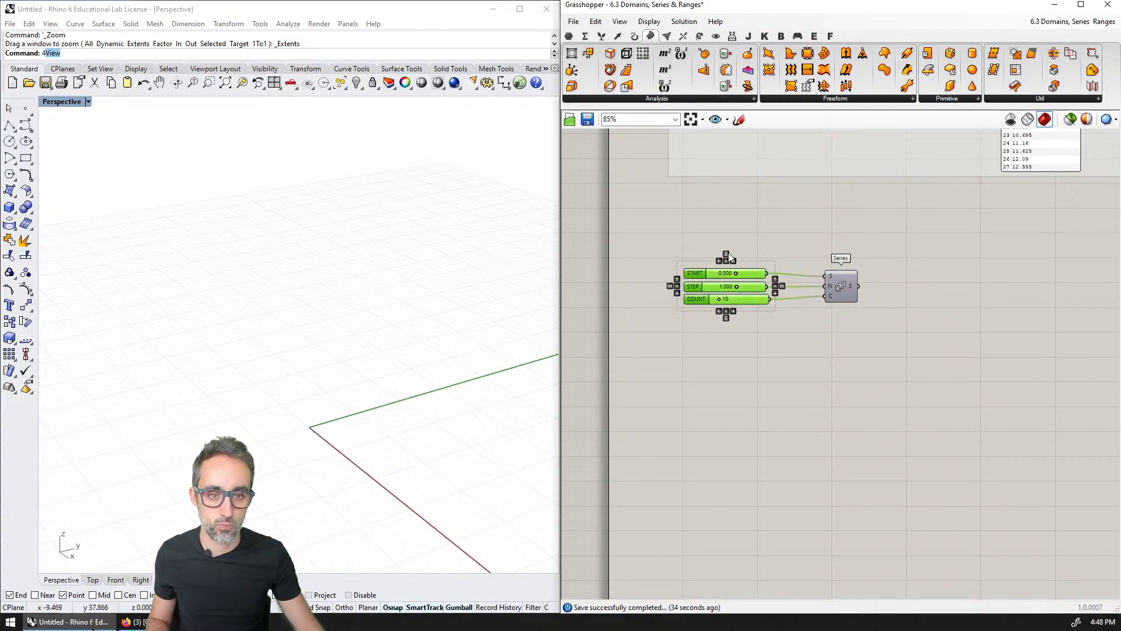
{"action": "scroll", "coordinate": [786, 267], "scroll_direction": "up", "scroll_amount": 3}
{"action": "left_click", "coordinate": [877, 224]}
{"action": "left_click", "coordinate": [871, 252]}
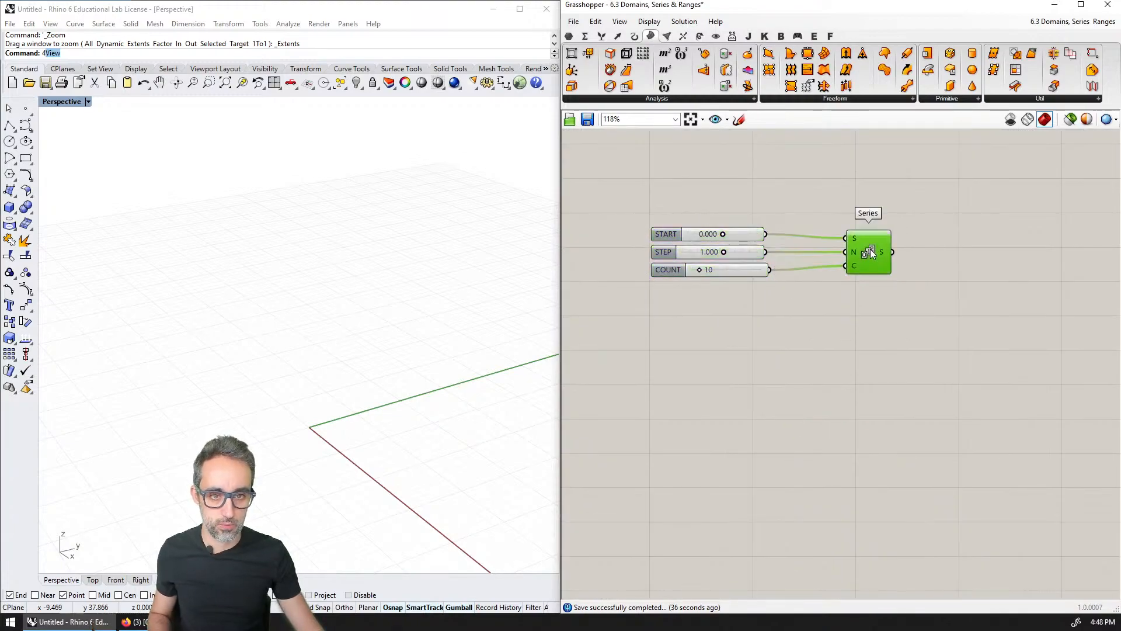
{"action": "left_click", "coordinate": [935, 205]}
Step: Copy the Series data panel from the topmost group beside the new Series component and feed it with that component's output
{"action": "scroll", "coordinate": [881, 284], "scroll_direction": "down", "scroll_amount": 3}
{"action": "scroll", "coordinate": [937, 283], "scroll_direction": "down", "scroll_amount": 8}
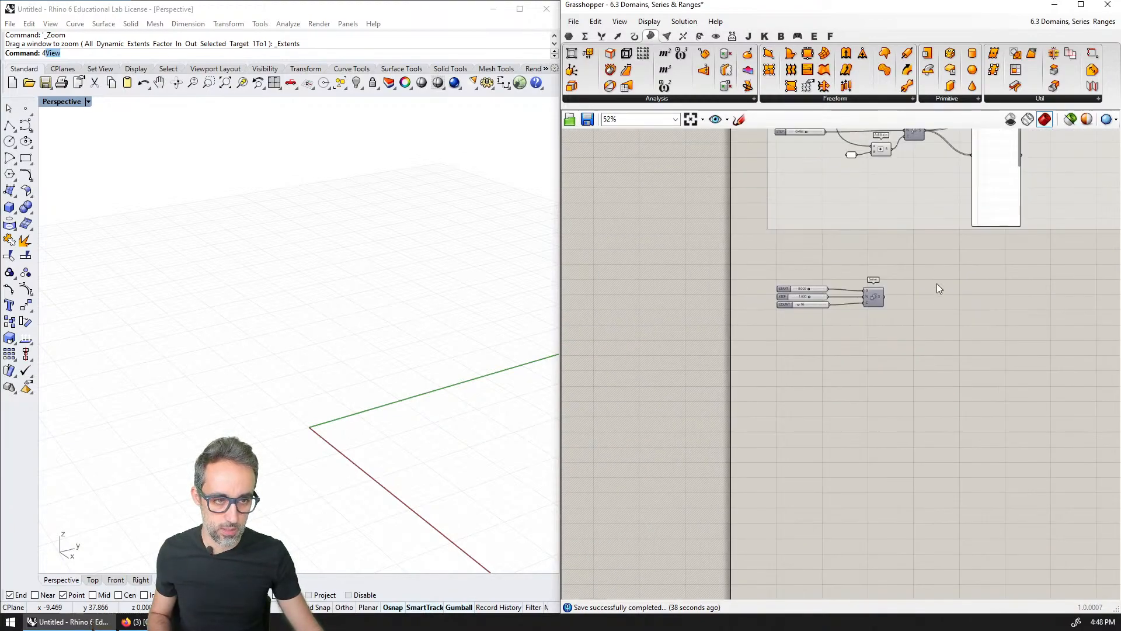
{"action": "left_click", "coordinate": [846, 187]}
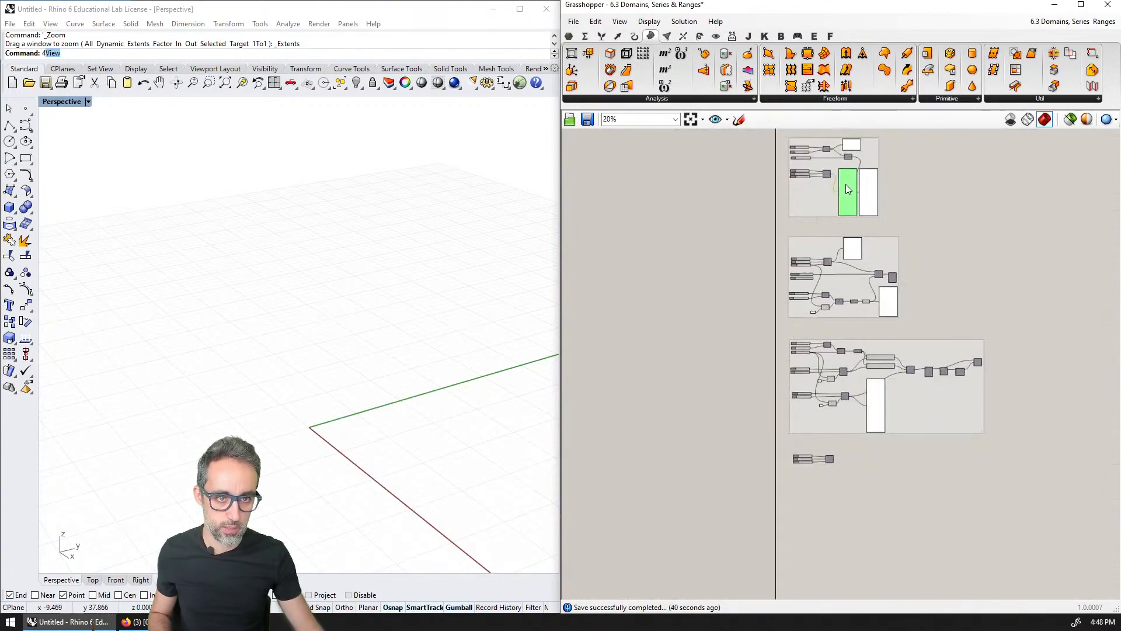
{"action": "left_click_drag", "start_coordinate": [852, 202], "coordinate": [865, 460], "text": "alt"}
{"action": "scroll", "coordinate": [858, 460], "scroll_direction": "up", "scroll_amount": 8}
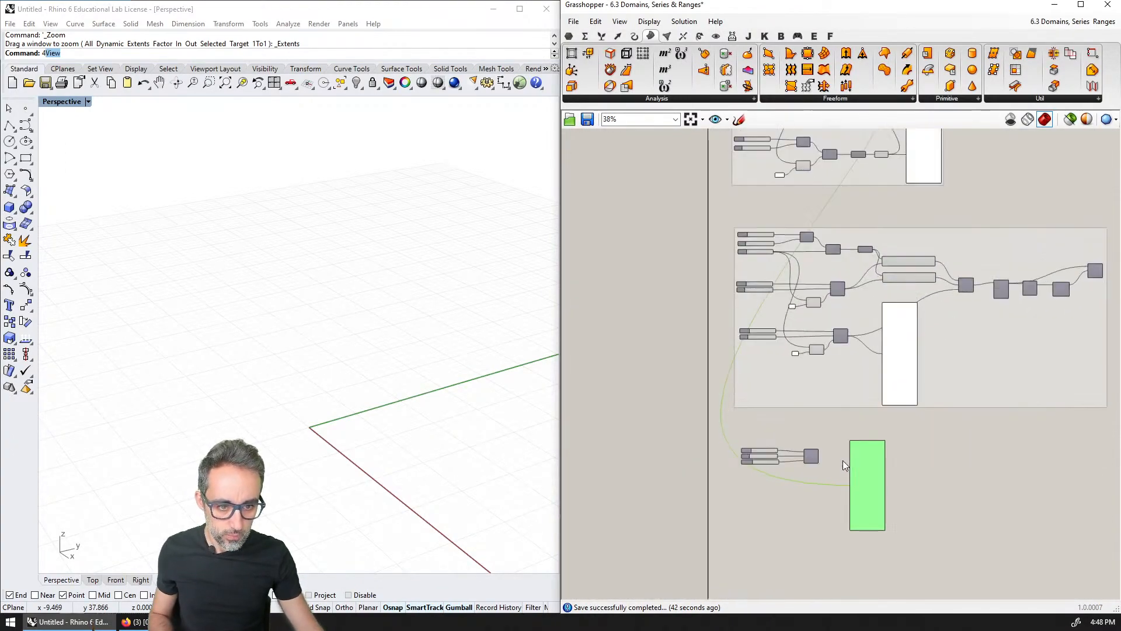
{"action": "left_click_drag", "start_coordinate": [795, 445], "coordinate": [843, 440]}
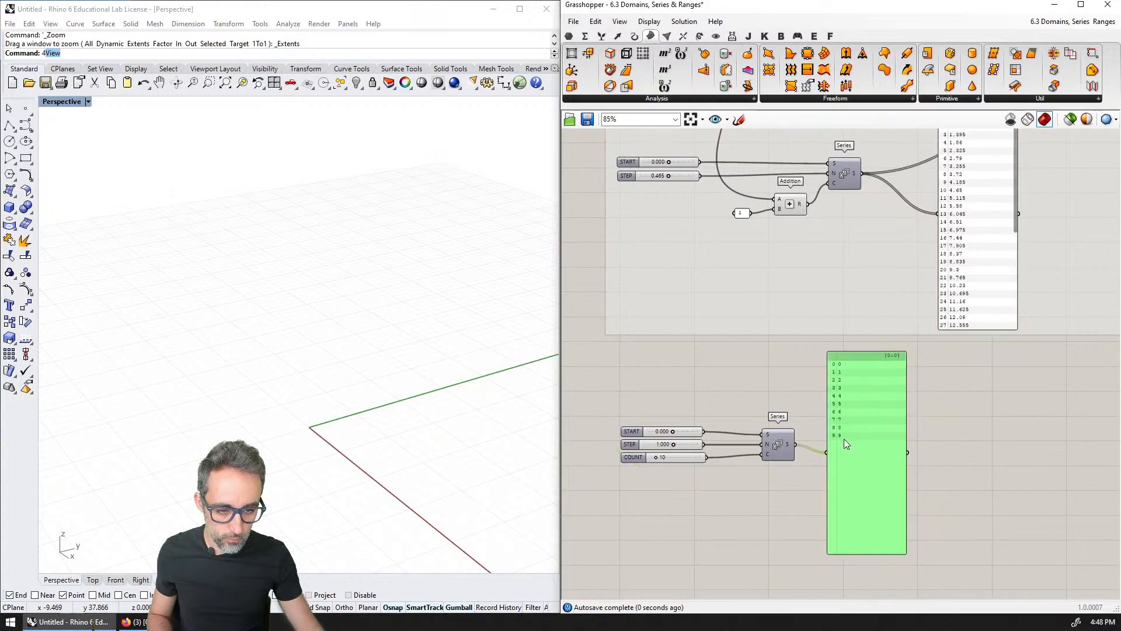
Step: Shorten the copied data panel to fit its list and line it up with the Series component
{"action": "left_click_drag", "start_coordinate": [889, 542], "coordinate": [881, 461]}
{"action": "scroll", "coordinate": [818, 449], "scroll_direction": "up", "scroll_amount": 3}
{"action": "right_click_drag", "start_coordinate": [892, 436], "coordinate": [826, 356]}
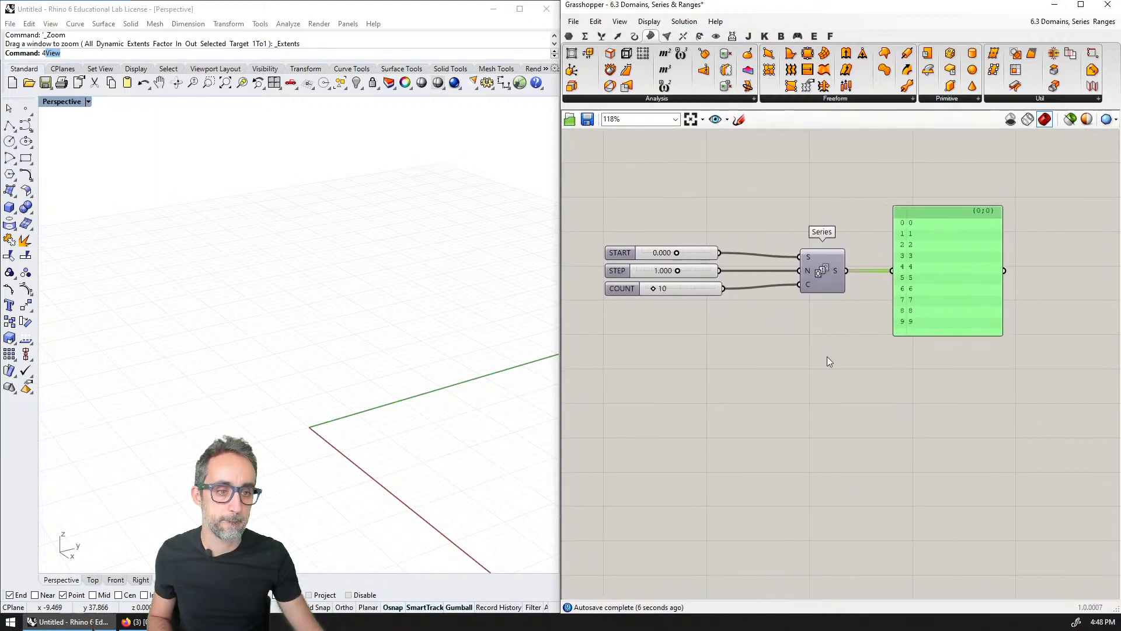
Step: Duplicate the Series component and its three sliders directly below the originals, leaving out the panel
{"action": "left_click", "coordinate": [832, 359]}
{"action": "left_click_drag", "start_coordinate": [829, 345], "coordinate": [631, 230]}
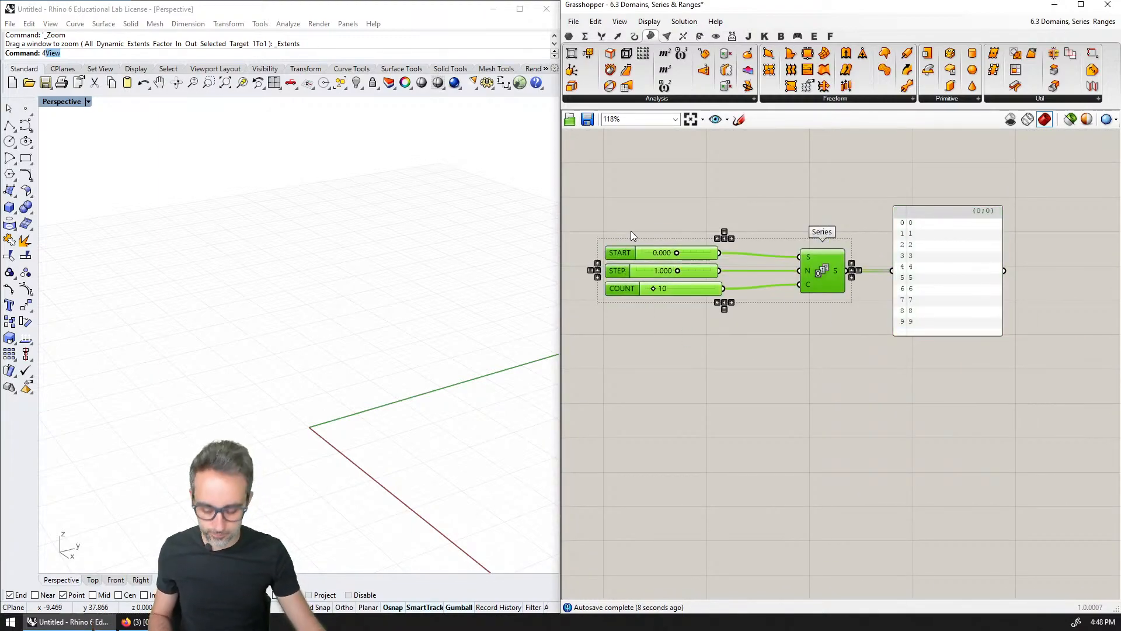
{"action": "left_click_drag", "start_coordinate": [829, 277], "coordinate": [826, 405], "text": "alt"}
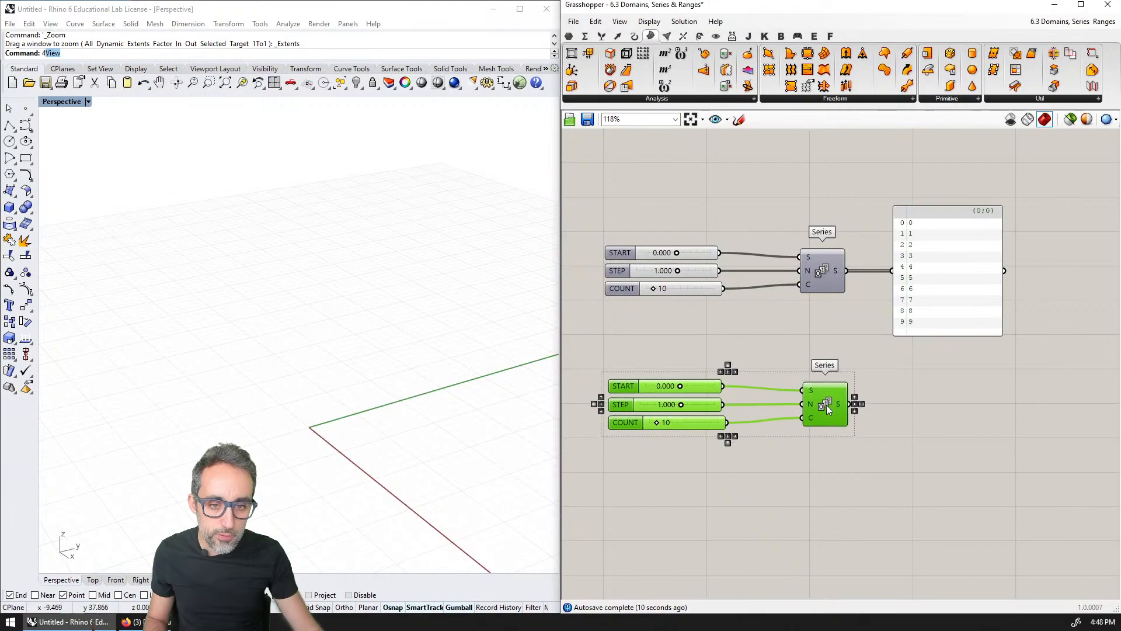
Step: Set the duplicated Series' STEP slider to 1.5 and its COUNT slider to 5
{"action": "left_click", "coordinate": [703, 436]}
{"action": "double_click", "coordinate": [687, 405]}
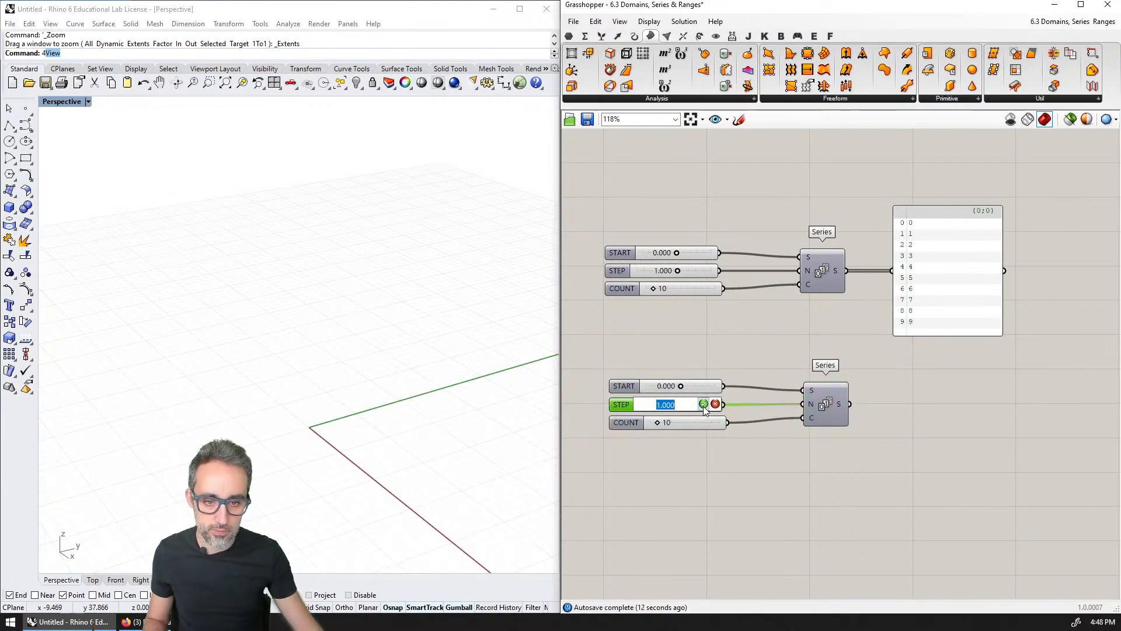
{"action": "type", "text": "1.5"}
{"action": "left_click", "coordinate": [703, 405]}
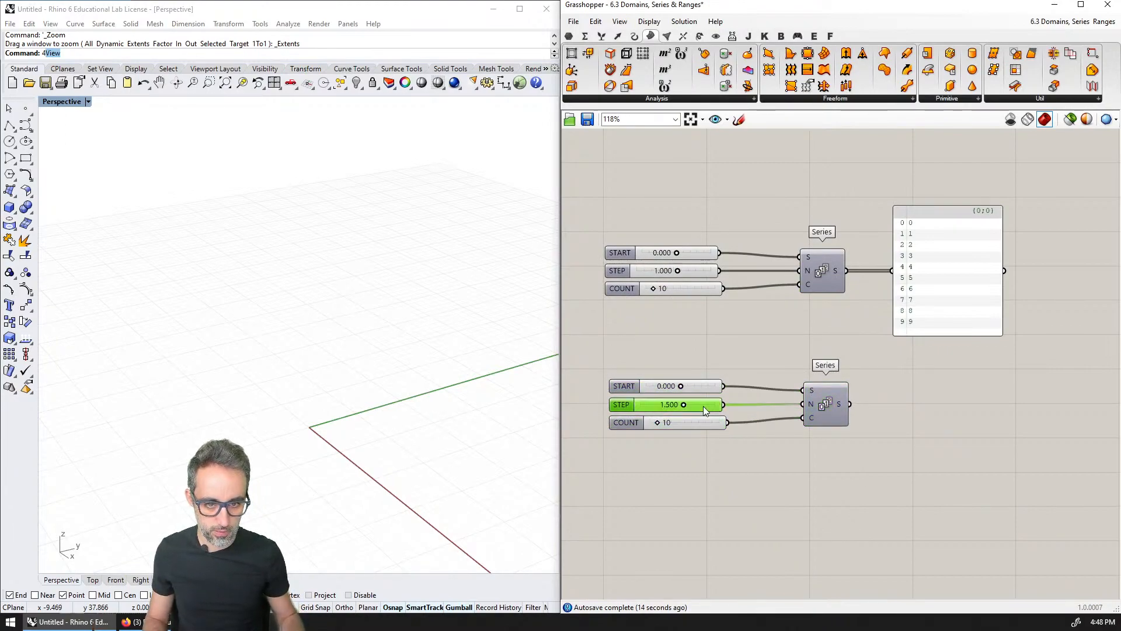
{"action": "double_click", "coordinate": [700, 421]}
{"action": "type", "text": "5"}
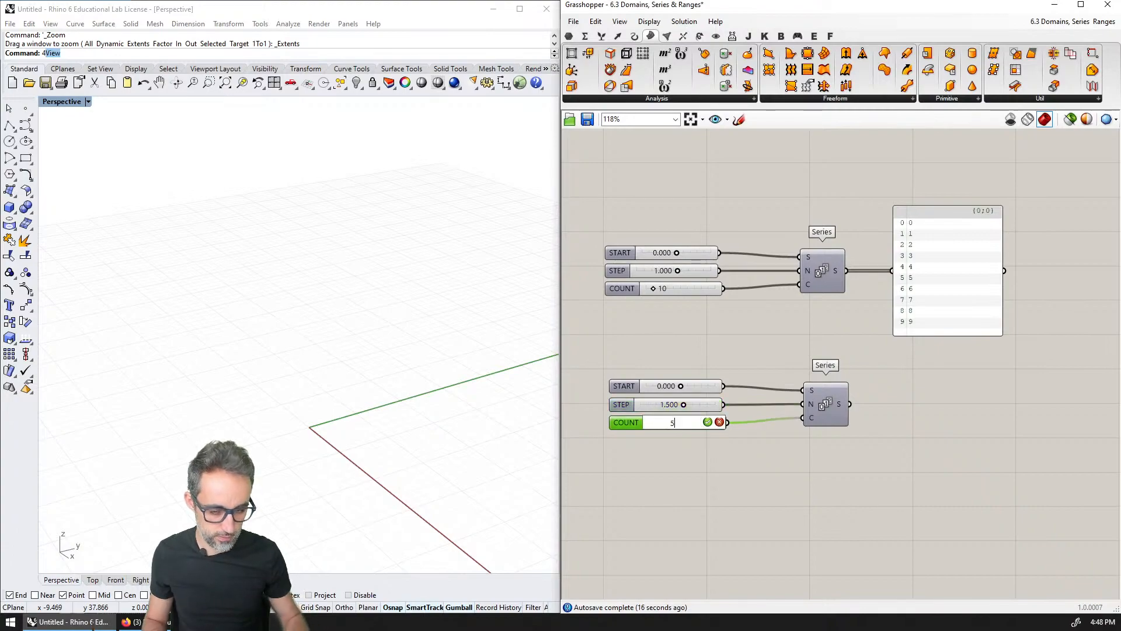
{"action": "key", "text": "Return"}
Step: Duplicate the data panel directly below the first one and connect the lower Series output to it
{"action": "left_click", "coordinate": [954, 265]}
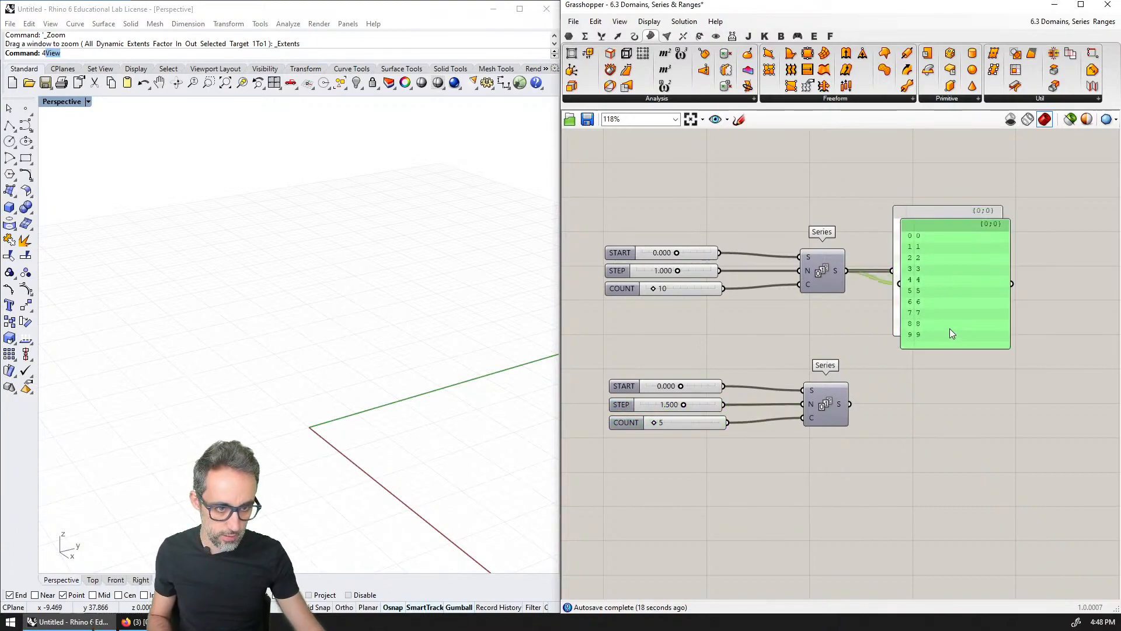
{"action": "left_click_drag", "start_coordinate": [949, 329], "coordinate": [941, 457], "text": "alt"}
{"action": "left_click_drag", "start_coordinate": [851, 403], "coordinate": [941, 402]}
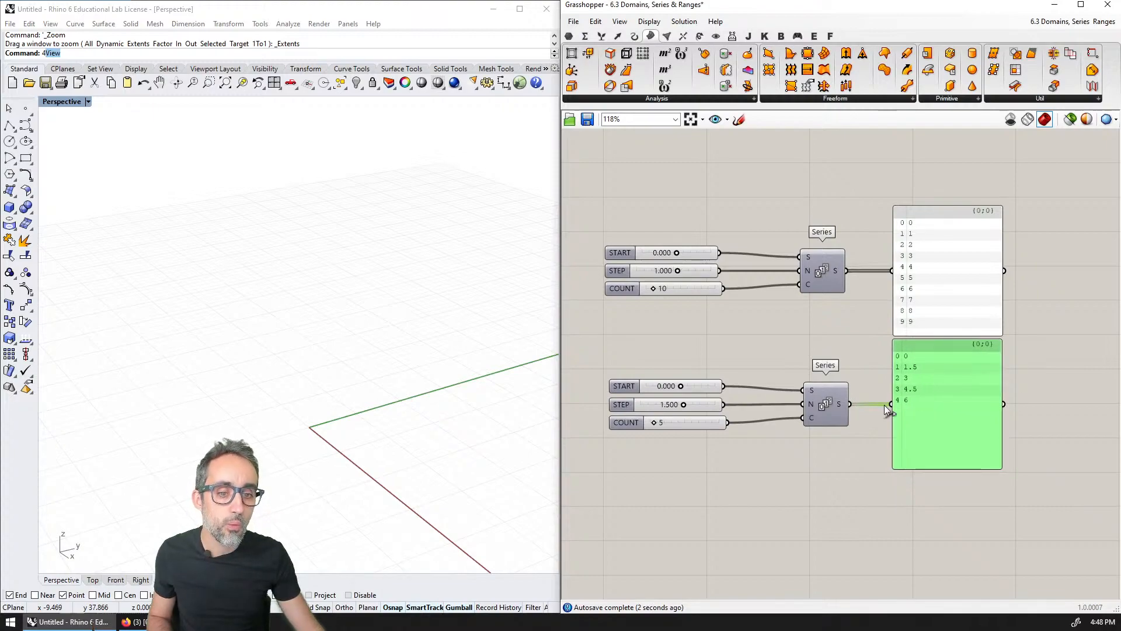
{"action": "left_click", "coordinate": [838, 337]}
{"action": "right_click_drag", "start_coordinate": [518, 328], "coordinate": [681, 329]}
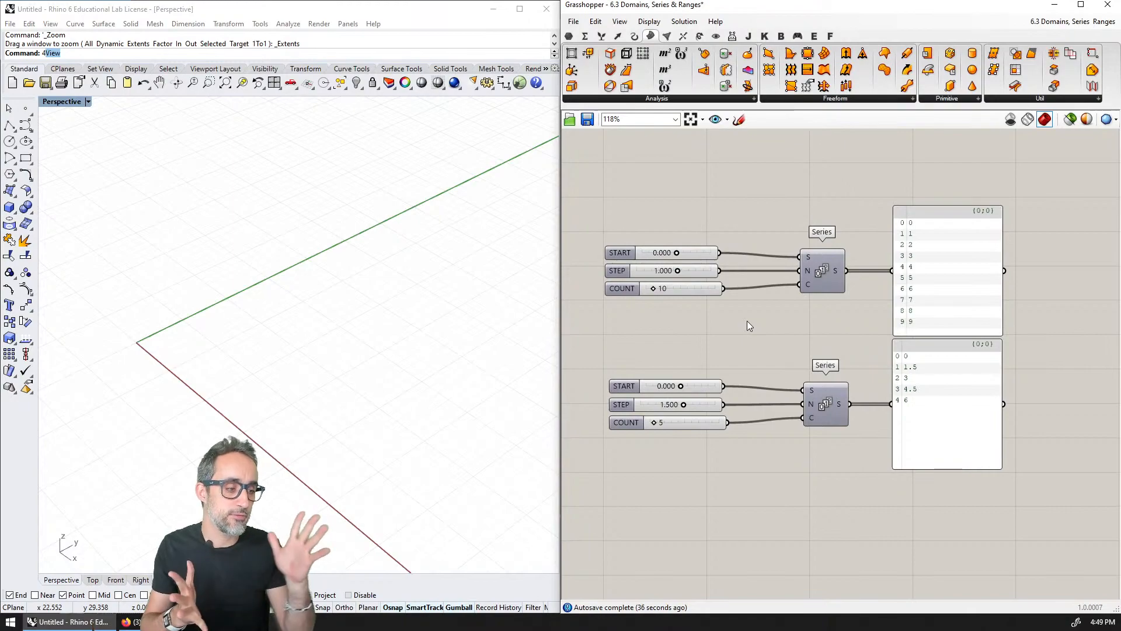
{"action": "right_click_drag", "start_coordinate": [838, 303], "coordinate": [855, 290]}
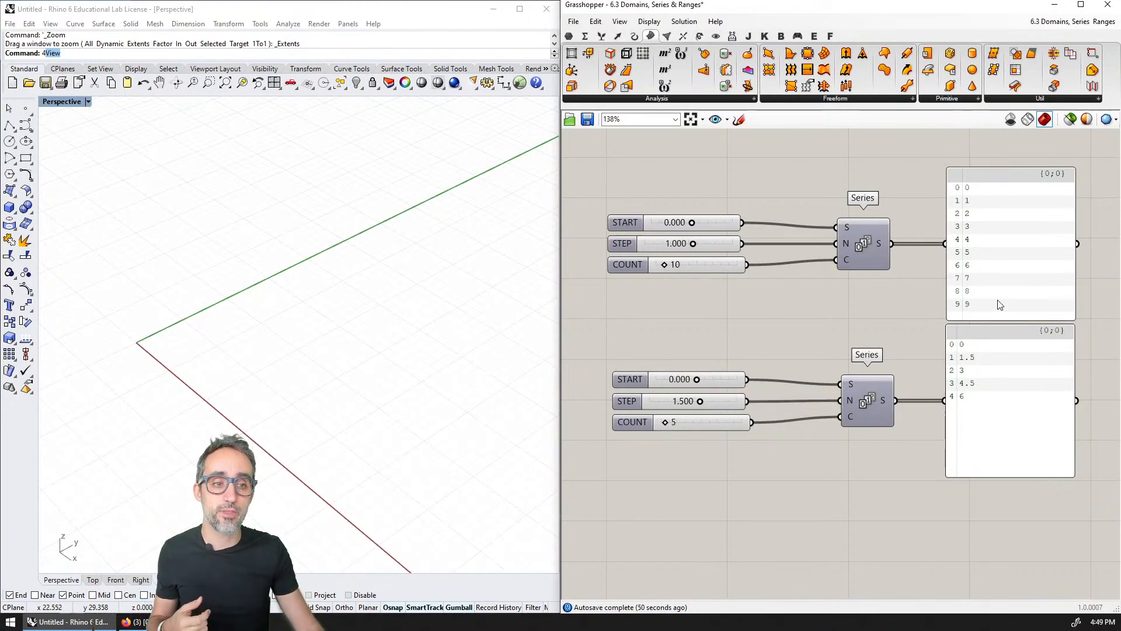
{"action": "left_click", "coordinate": [1003, 260]}
{"action": "left_click", "coordinate": [768, 335]}
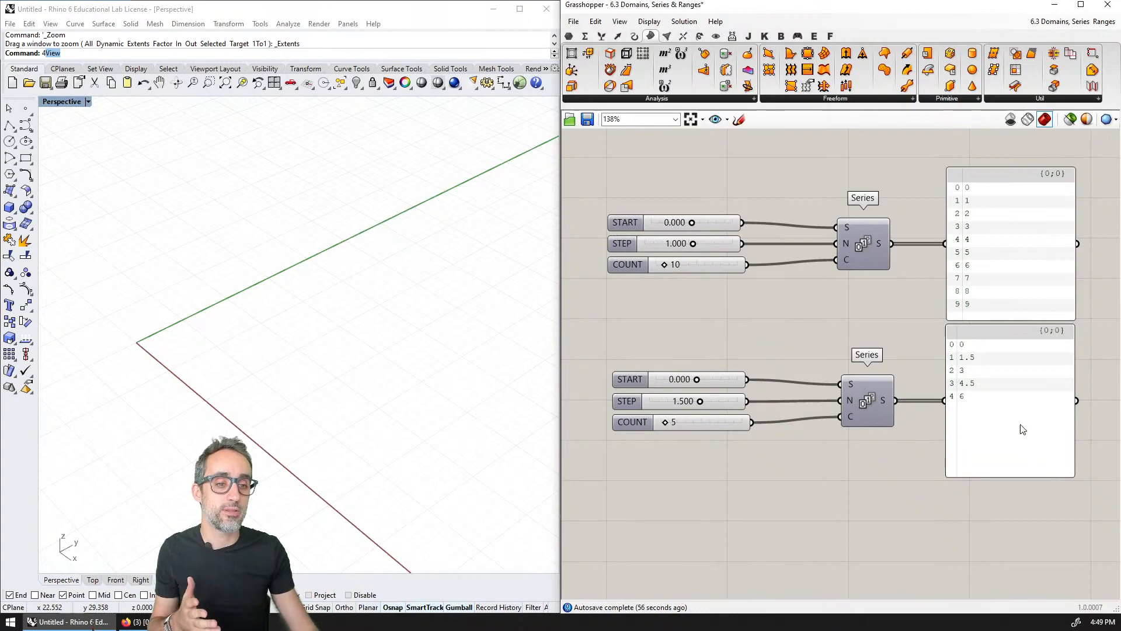
{"action": "left_click", "coordinate": [1007, 413]}
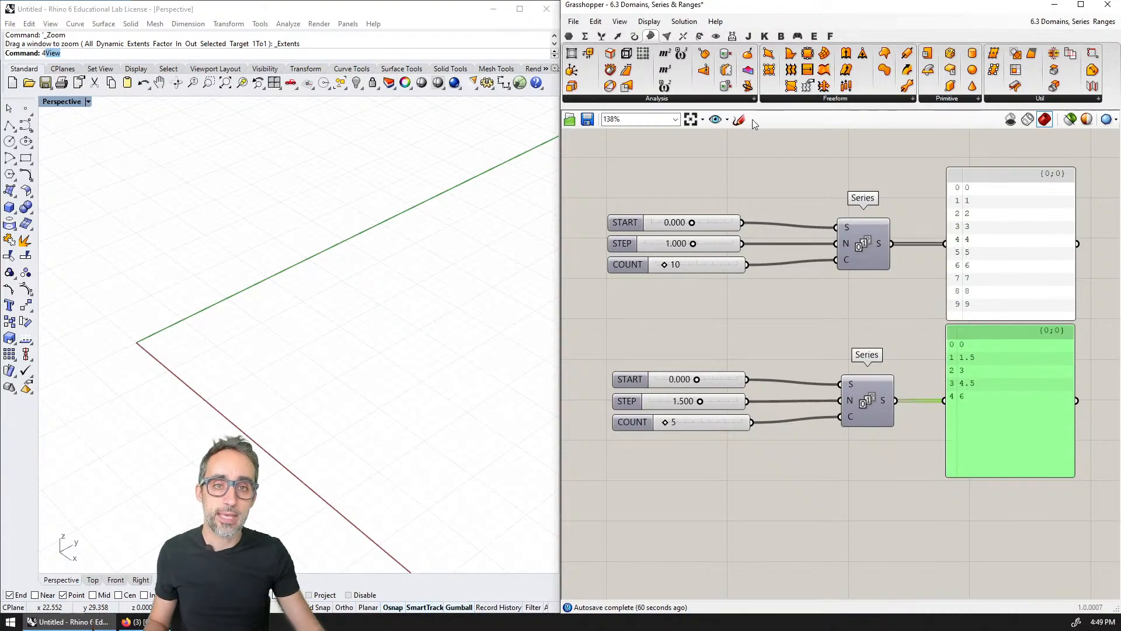
Step: Add a Construct Point component and place it to the right of the two data panels
{"action": "left_click", "coordinate": [619, 37]}
{"action": "left_click_drag", "start_coordinate": [898, 54], "coordinate": [880, 180]}
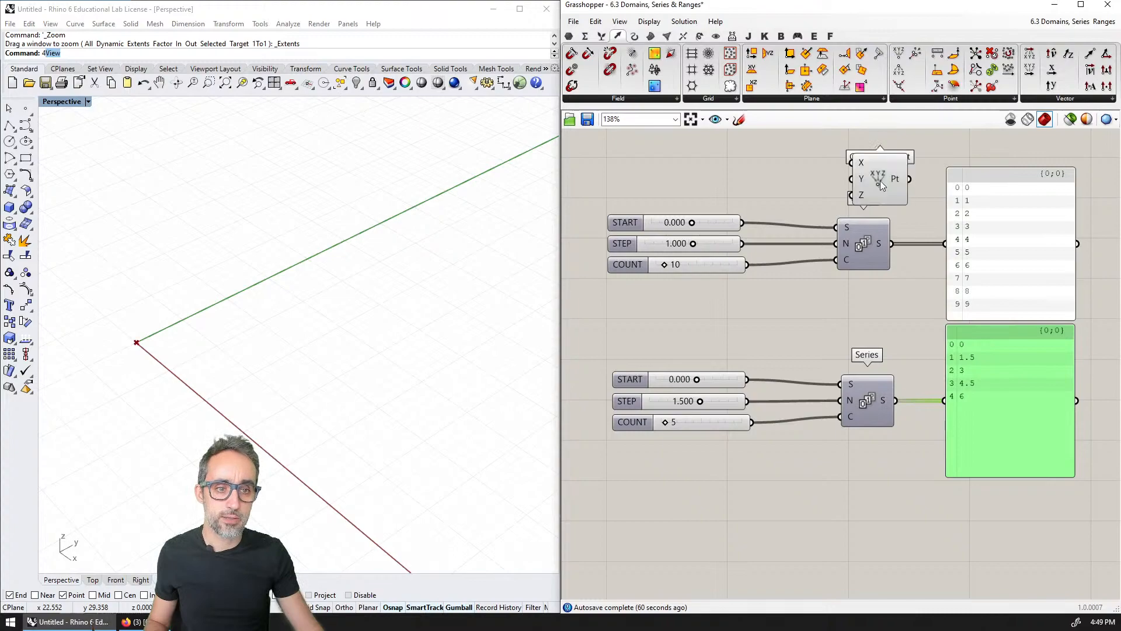
{"action": "right_click_drag", "start_coordinate": [881, 180], "coordinate": [838, 181]}
{"action": "left_click_drag", "start_coordinate": [839, 175], "coordinate": [849, 329]}
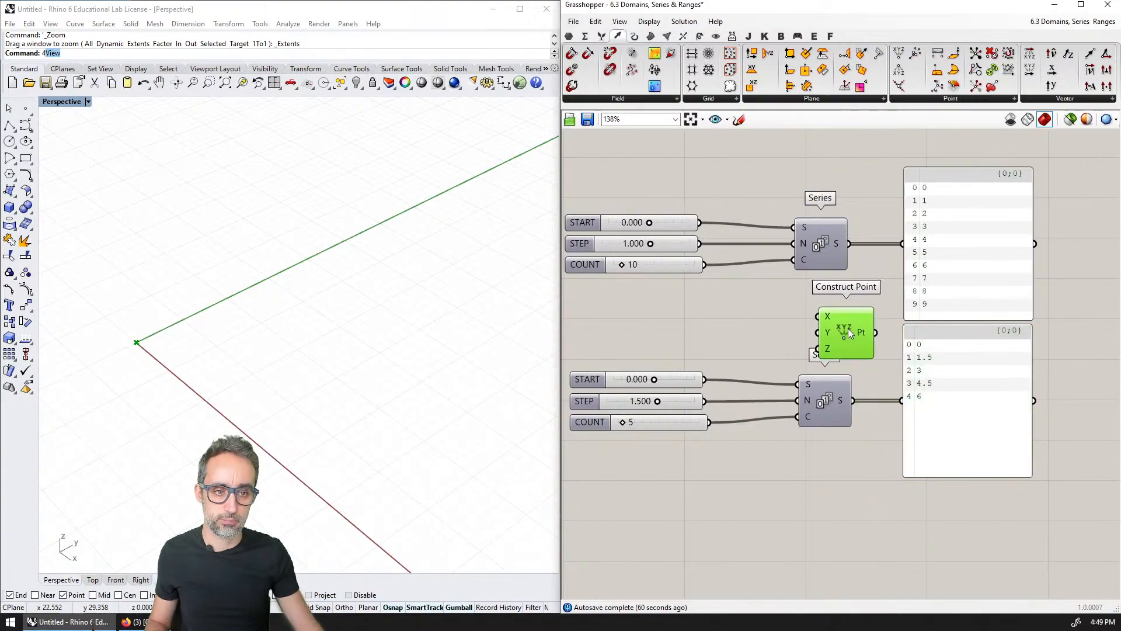
{"action": "scroll", "coordinate": [848, 329], "scroll_direction": "down", "scroll_amount": 3}
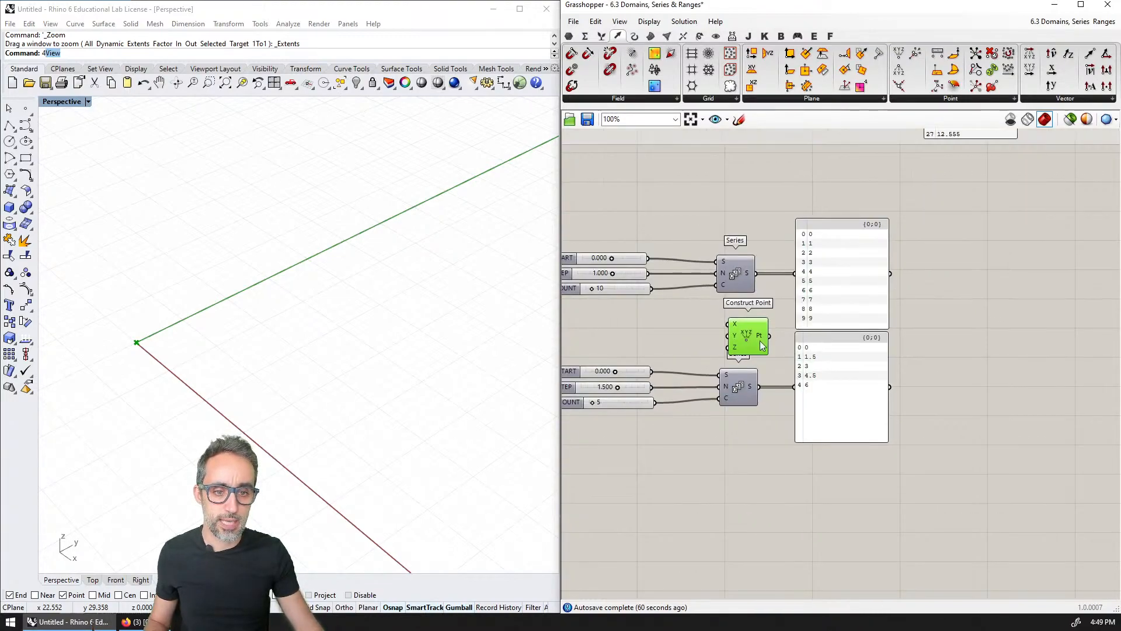
{"action": "left_click_drag", "start_coordinate": [762, 346], "coordinate": [953, 341]}
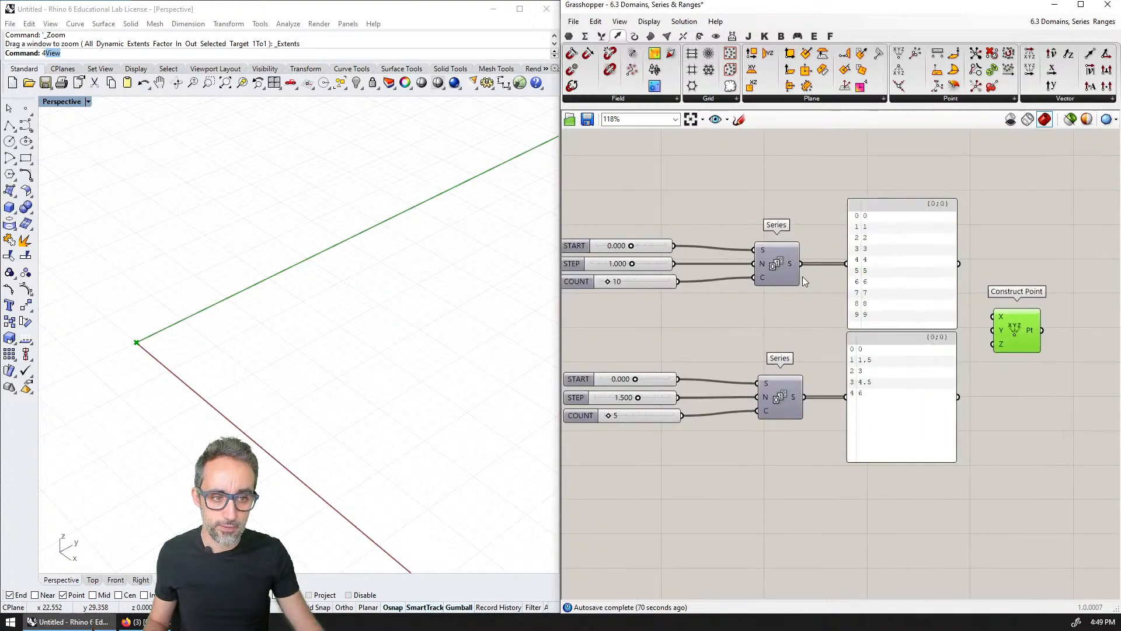
Step: Connect the upper Series output to the Construct Point's X input and the lower Series output to its Y input
{"action": "scroll", "coordinate": [803, 275], "scroll_direction": "up", "scroll_amount": 2}
{"action": "left_click_drag", "start_coordinate": [823, 253], "coordinate": [1048, 315]}
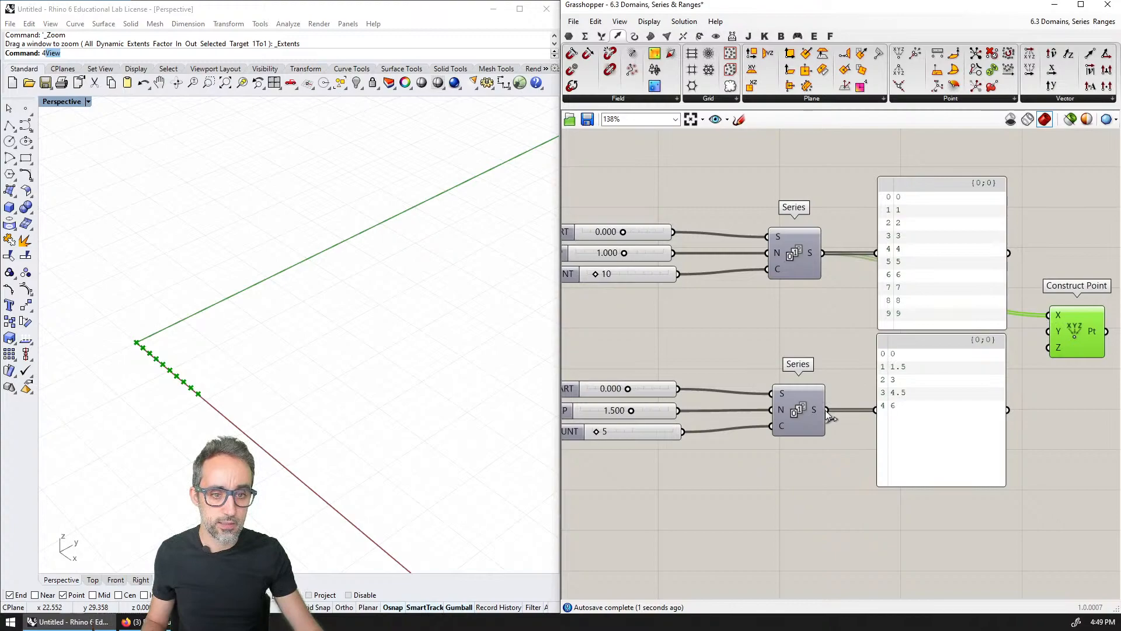
{"action": "left_click_drag", "start_coordinate": [827, 410], "coordinate": [1048, 331]}
{"action": "scroll", "coordinate": [223, 383], "scroll_direction": "up", "scroll_amount": 5}
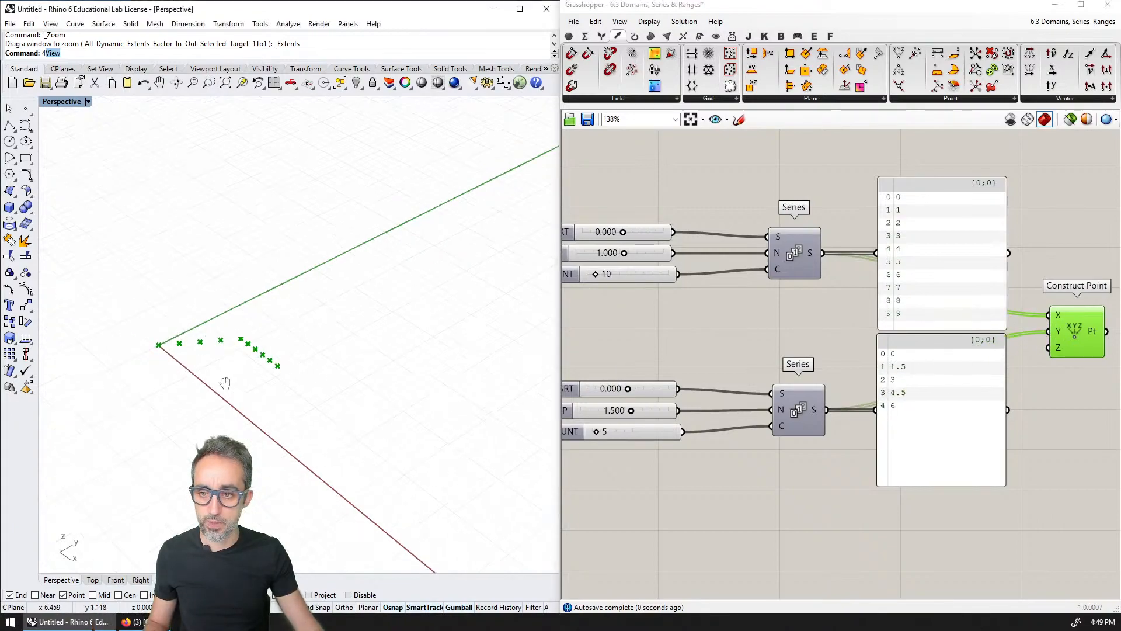
{"action": "right_click_drag", "start_coordinate": [352, 374], "coordinate": [356, 417], "text": "shift"}
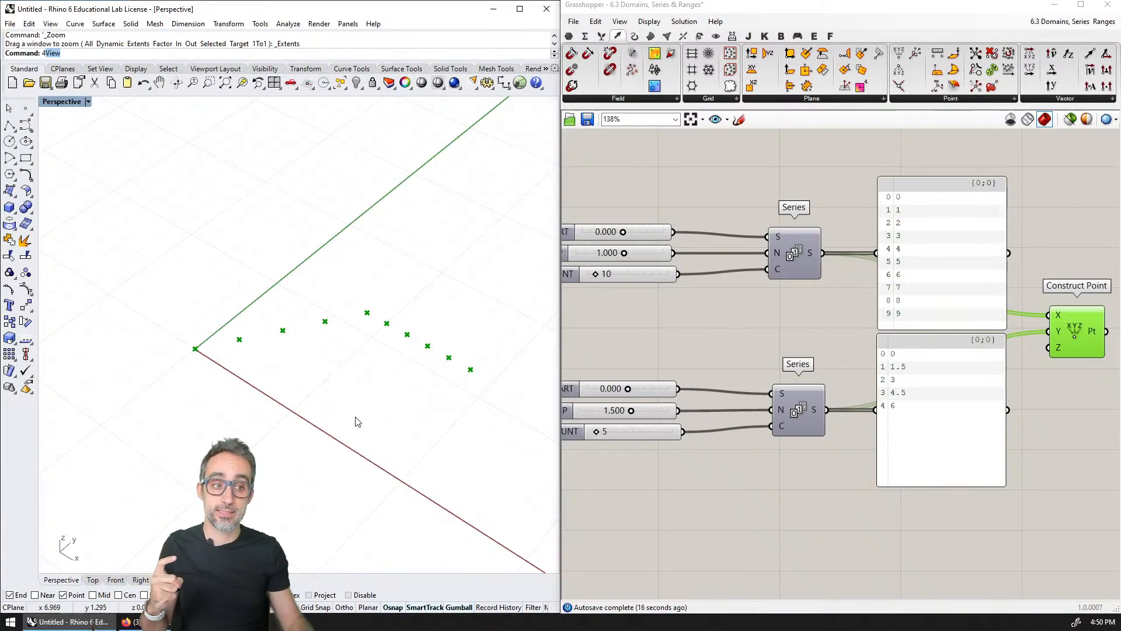
{"action": "right_click_drag", "start_coordinate": [932, 302], "coordinate": [877, 293]}
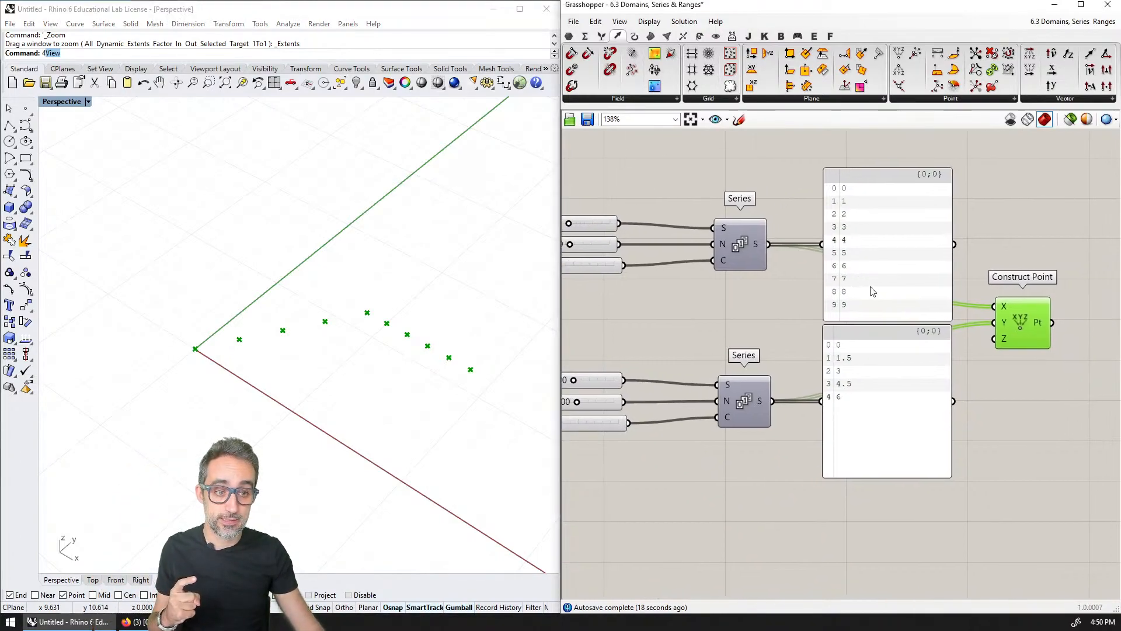
{"action": "left_click", "coordinate": [981, 177]}
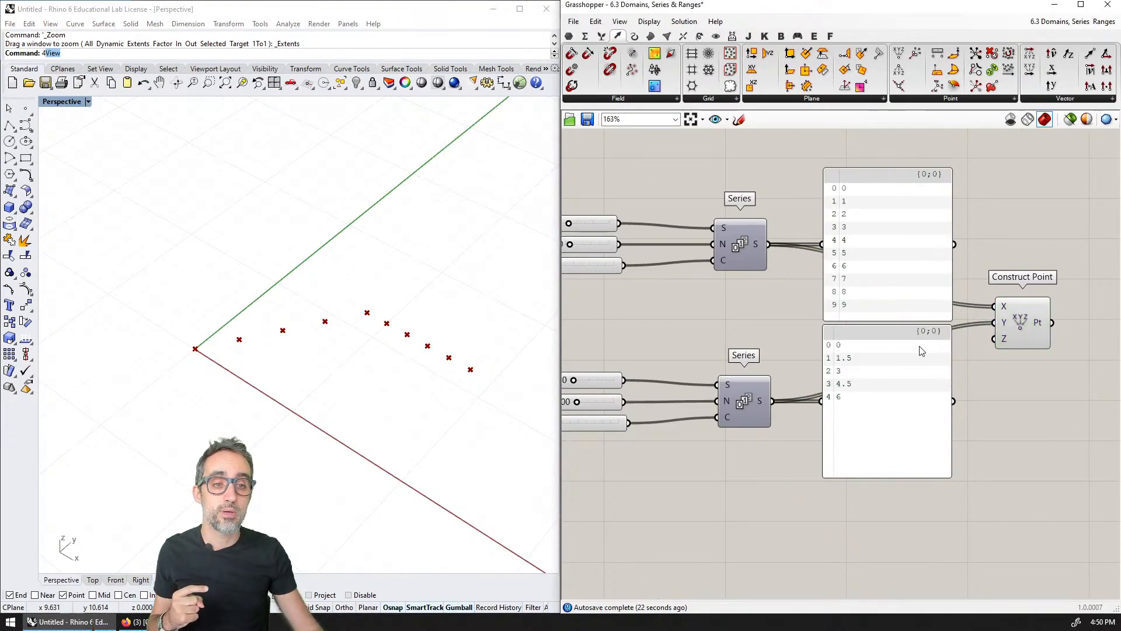
Step: Add a slider from 10.0 below the lower Series' sliders, set it to 0.000 and connect it to the Construct Point's Z input
{"action": "scroll", "coordinate": [925, 350], "scroll_direction": "up", "scroll_amount": 1}
{"action": "scroll", "coordinate": [1016, 344], "scroll_direction": "up", "scroll_amount": 1}
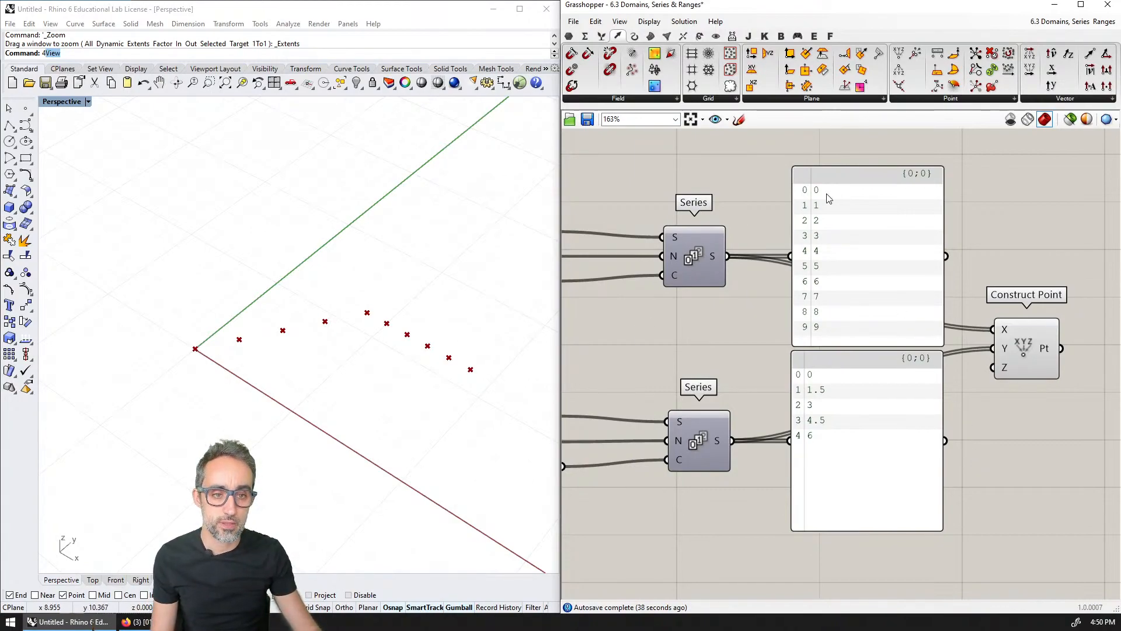
{"action": "right_click_drag", "start_coordinate": [680, 418], "coordinate": [800, 356]}
{"action": "scroll", "coordinate": [800, 357], "scroll_direction": "down", "scroll_amount": 2}
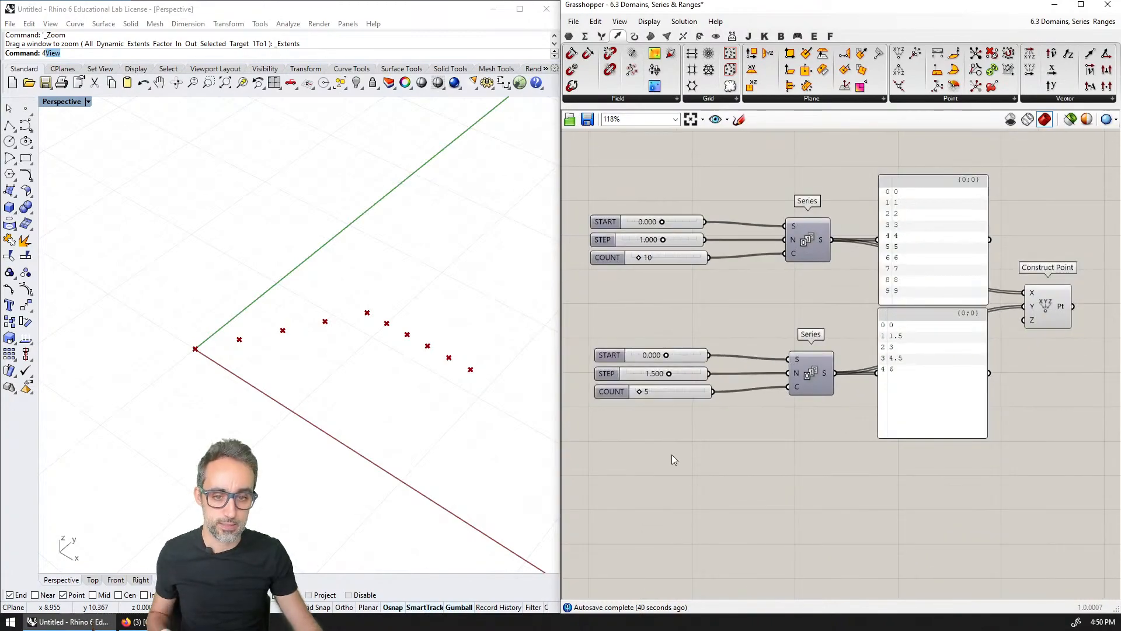
{"action": "double_click", "coordinate": [672, 450]}
{"action": "type", "text": "10.0"}
{"action": "key", "text": "Return"}
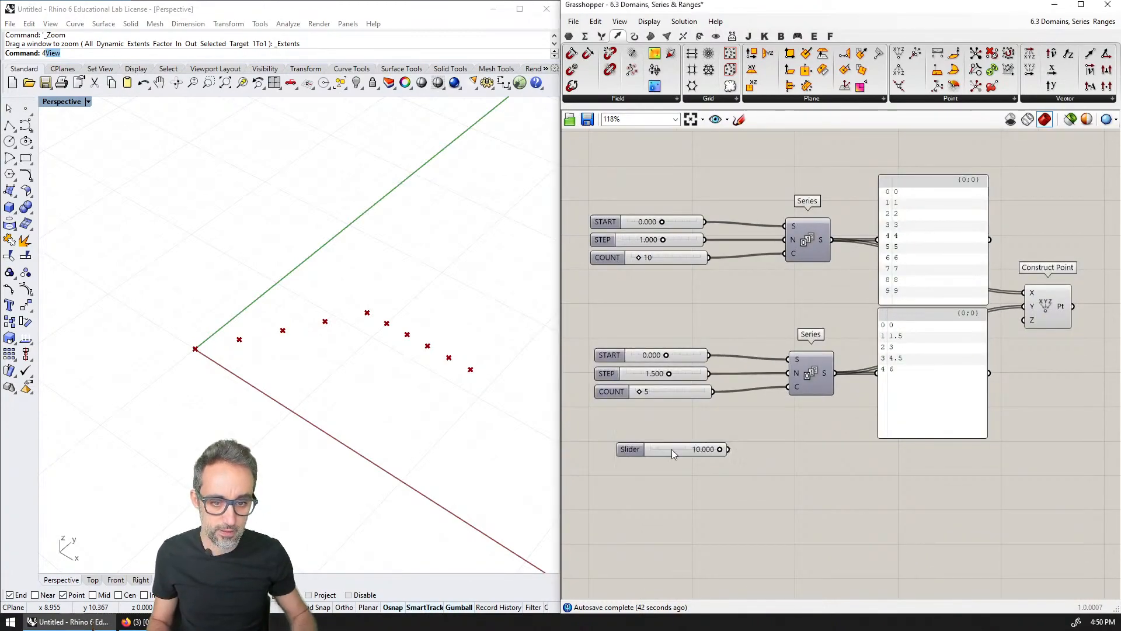
{"action": "left_click_drag", "start_coordinate": [723, 449], "coordinate": [647, 459]}
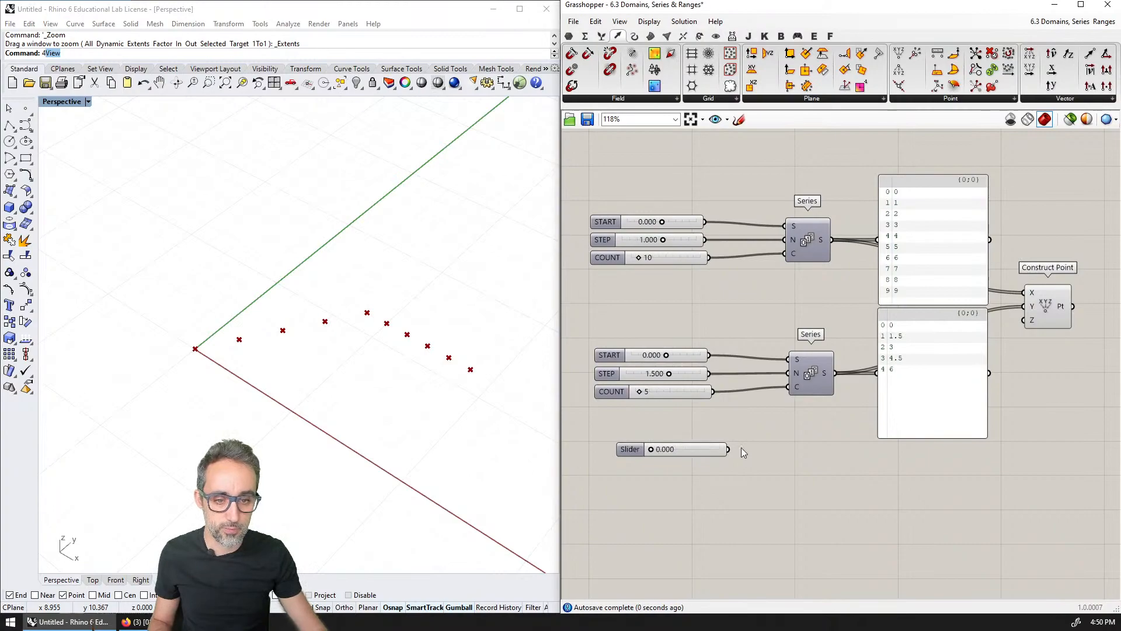
{"action": "left_click_drag", "start_coordinate": [729, 449], "coordinate": [1031, 321]}
{"action": "left_click", "coordinate": [727, 453]}
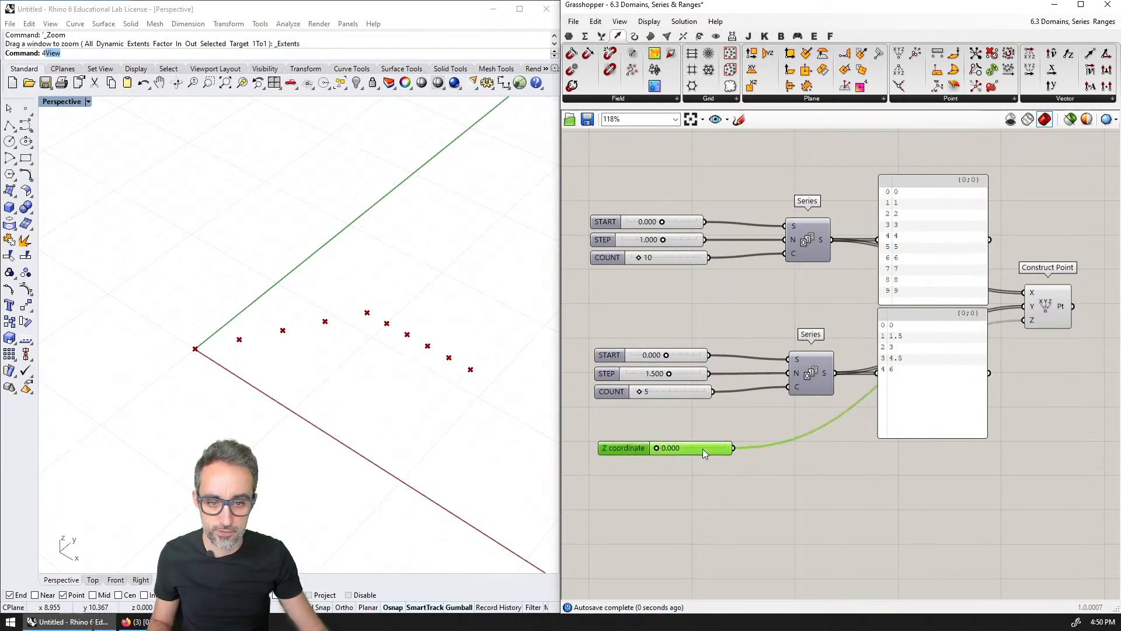
Step: Move the lower data panel down to clear the space beside the lower Series output
{"action": "scroll", "coordinate": [882, 414], "scroll_direction": "up", "scroll_amount": 2}
{"action": "scroll", "coordinate": [870, 400], "scroll_direction": "up", "scroll_amount": 2}
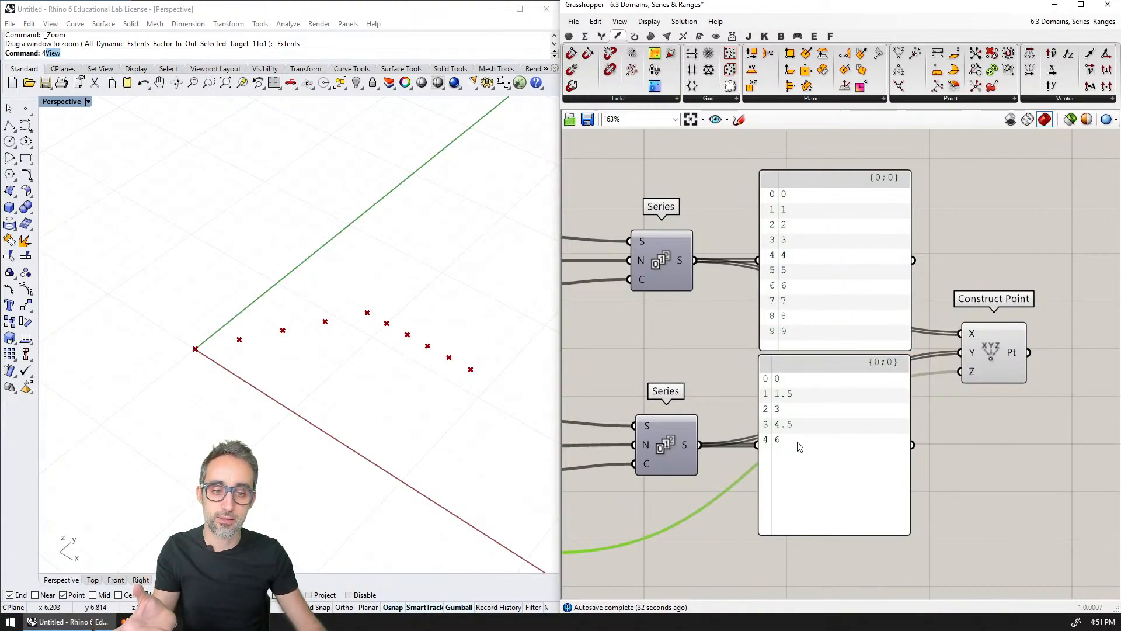
{"action": "scroll", "coordinate": [795, 447], "scroll_direction": "up", "scroll_amount": 1}
{"action": "right_click_drag", "start_coordinate": [787, 451], "coordinate": [792, 482]}
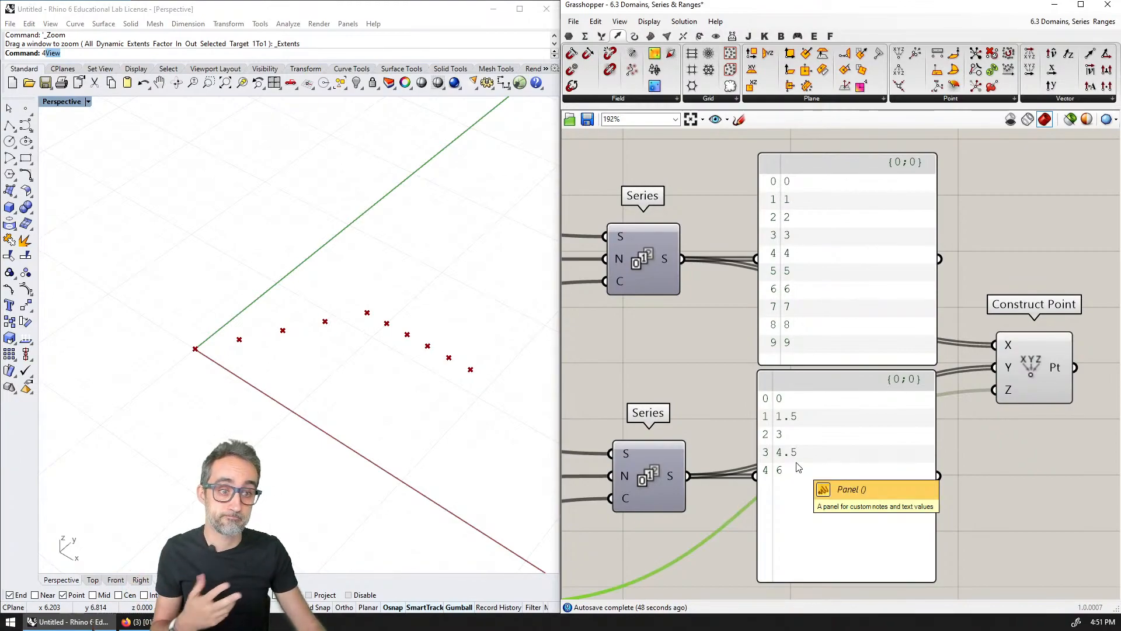
{"action": "scroll", "coordinate": [799, 467], "scroll_direction": "down", "scroll_amount": 1}
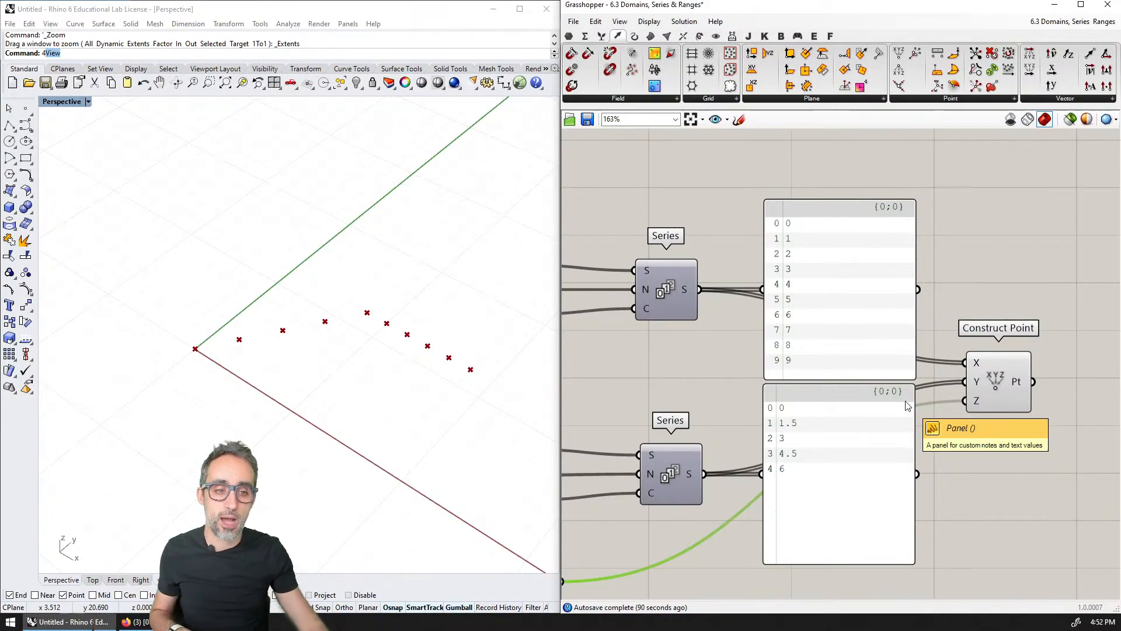
{"action": "right_click_drag", "start_coordinate": [908, 406], "coordinate": [917, 345]}
{"action": "left_click", "coordinate": [874, 391]}
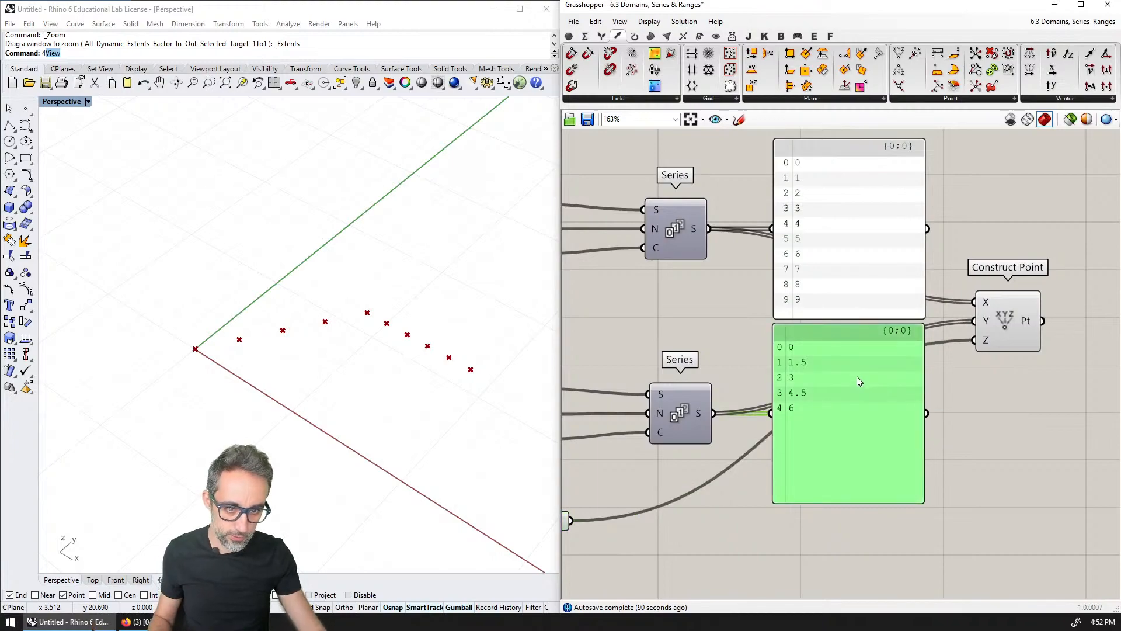
{"action": "left_click_drag", "start_coordinate": [856, 376], "coordinate": [852, 531]}
Step: Add a Graft Tree component beside the lower Series and connect the Series output to it
{"action": "double_click", "coordinate": [834, 418]}
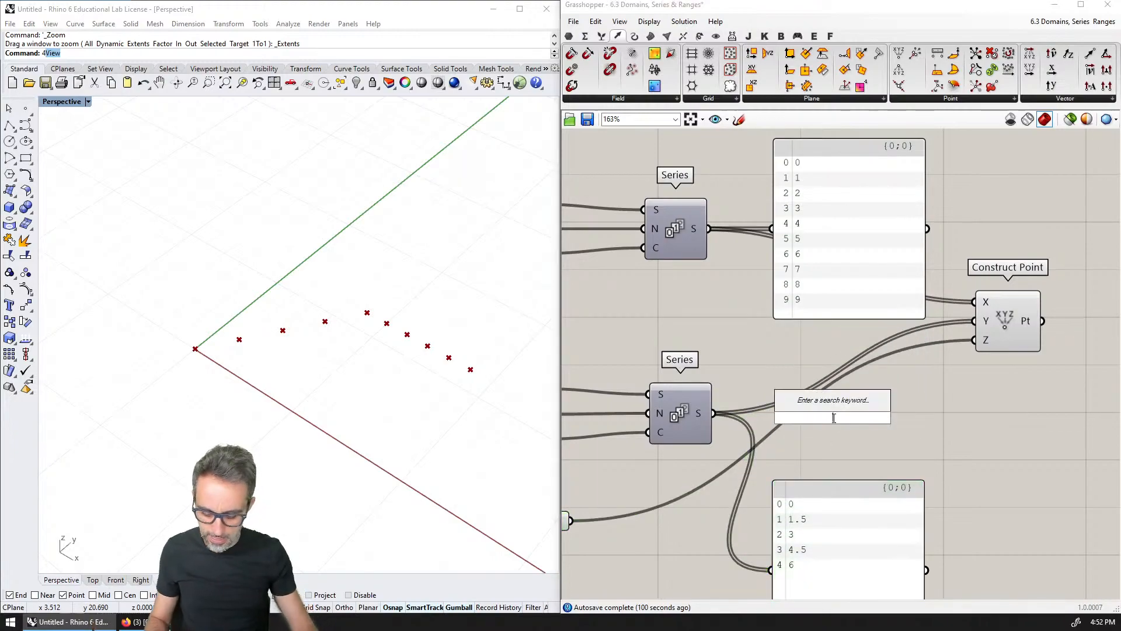
{"action": "type", "text": "graft"}
{"action": "key", "text": "Return"}
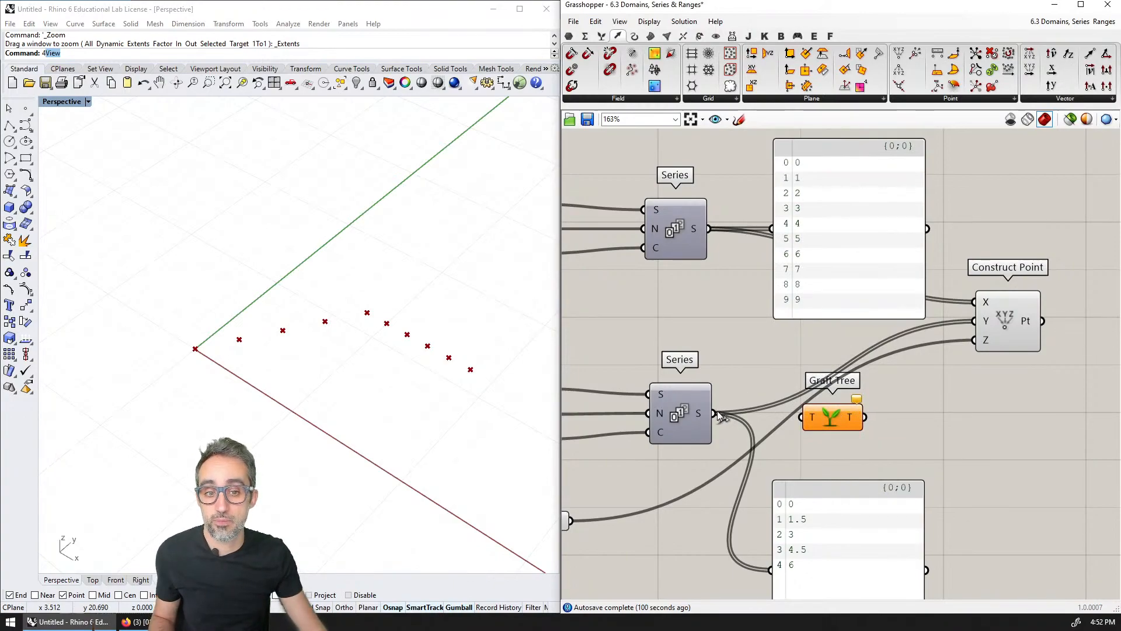
{"action": "left_click_drag", "start_coordinate": [716, 412], "coordinate": [816, 420]}
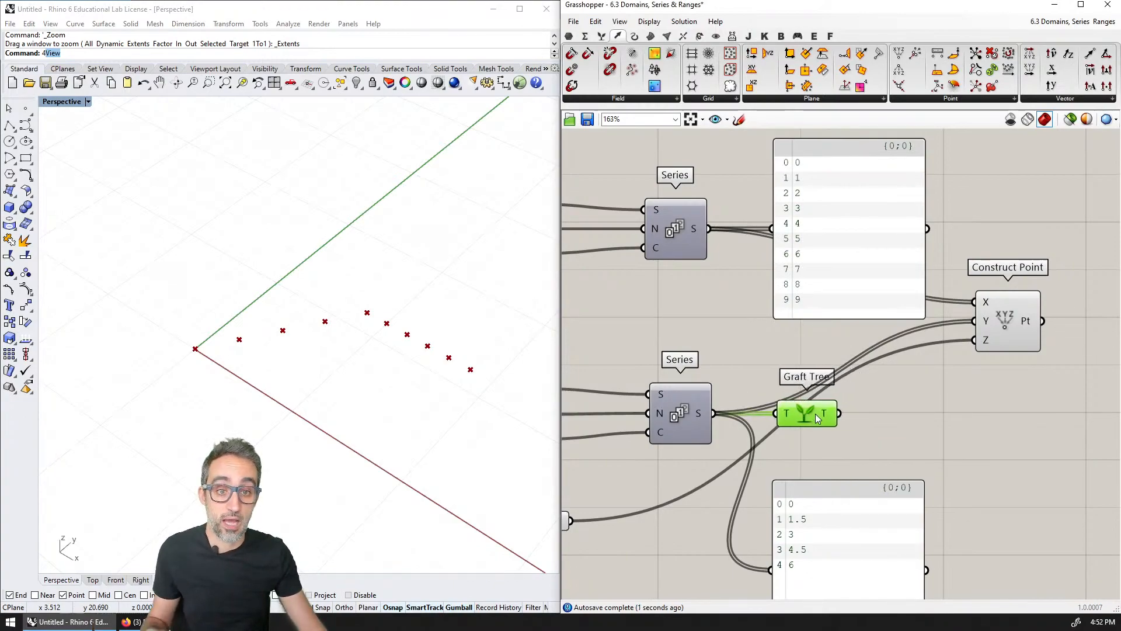
Step: Duplicate the lower data panel to its right and connect the Graft Tree output to the copy
{"action": "right_click_drag", "start_coordinate": [890, 458], "coordinate": [833, 411]}
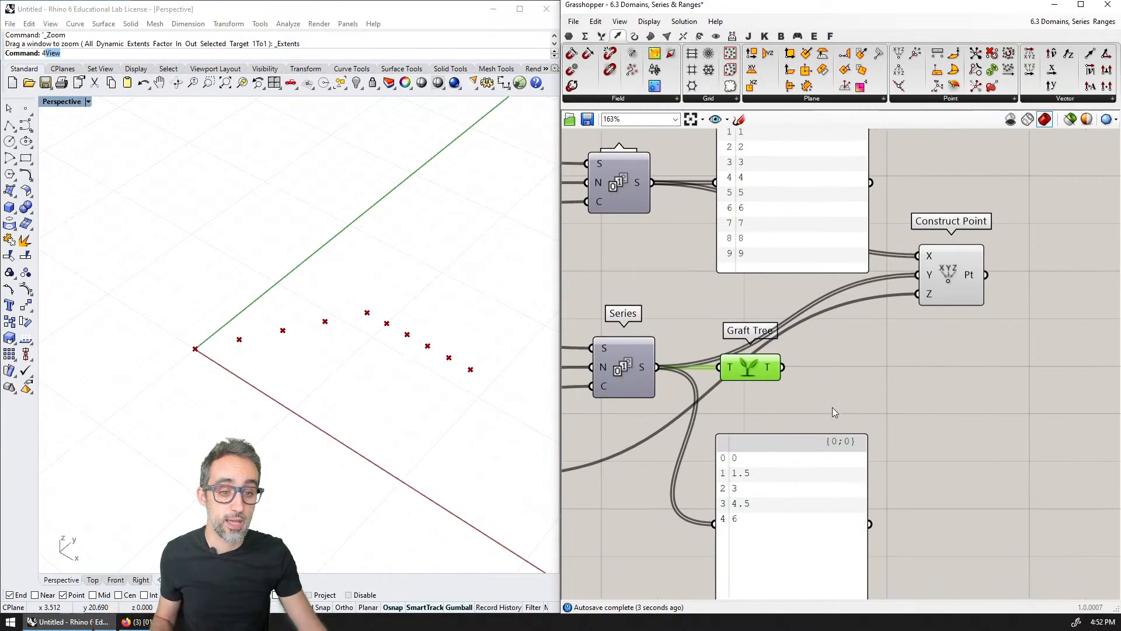
{"action": "scroll", "coordinate": [833, 413], "scroll_direction": "down", "scroll_amount": 2}
{"action": "left_click_drag", "start_coordinate": [808, 458], "coordinate": [957, 436]}
{"action": "left_click_drag", "start_coordinate": [791, 375], "coordinate": [891, 471]}
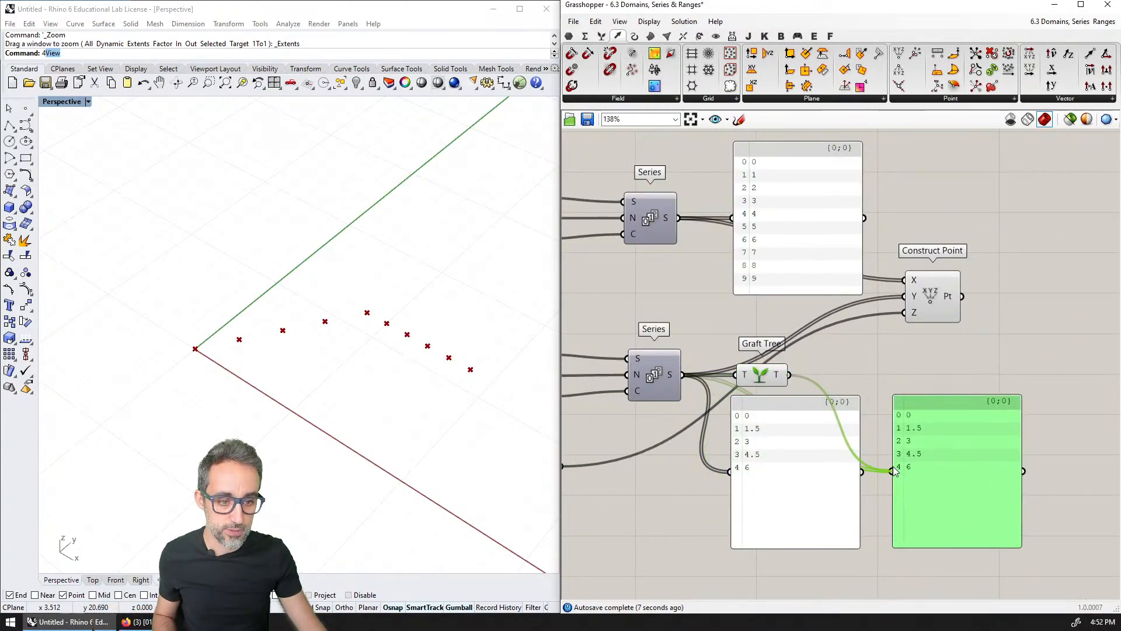
{"action": "scroll", "coordinate": [902, 432], "scroll_direction": "up", "scroll_amount": 1}
{"action": "left_click", "coordinate": [863, 362]}
{"action": "right_click_drag", "start_coordinate": [866, 360], "coordinate": [879, 395]}
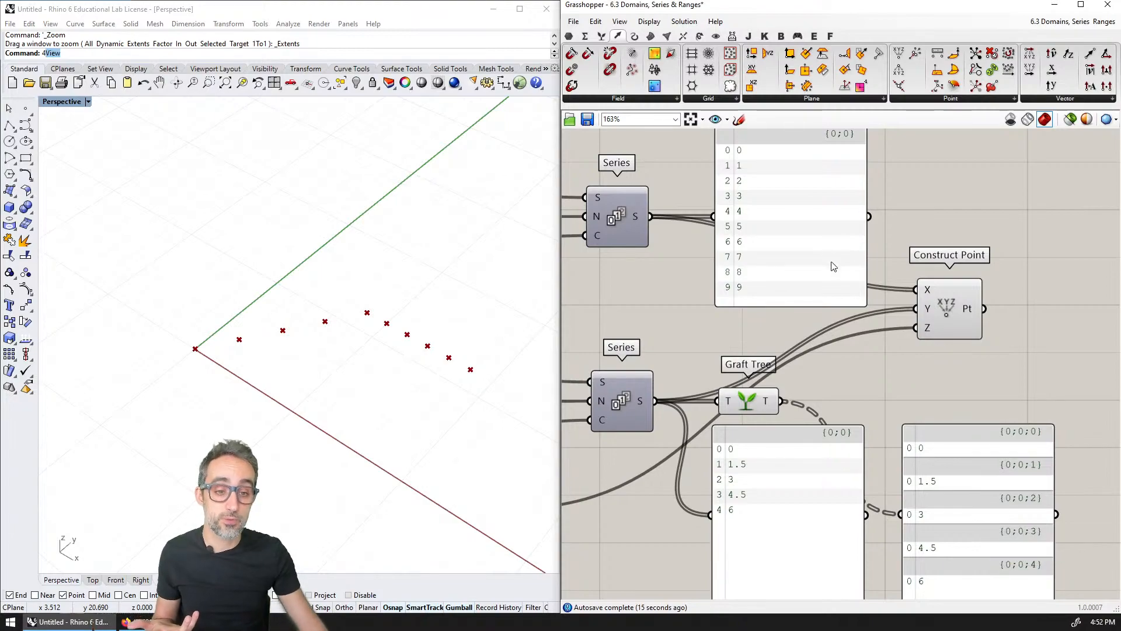
Step: Connect the Graft Tree output to the Construct Point's Y input and inspect the generated points in the Rhino viewport
{"action": "left_click_drag", "start_coordinate": [782, 401], "coordinate": [916, 309]}
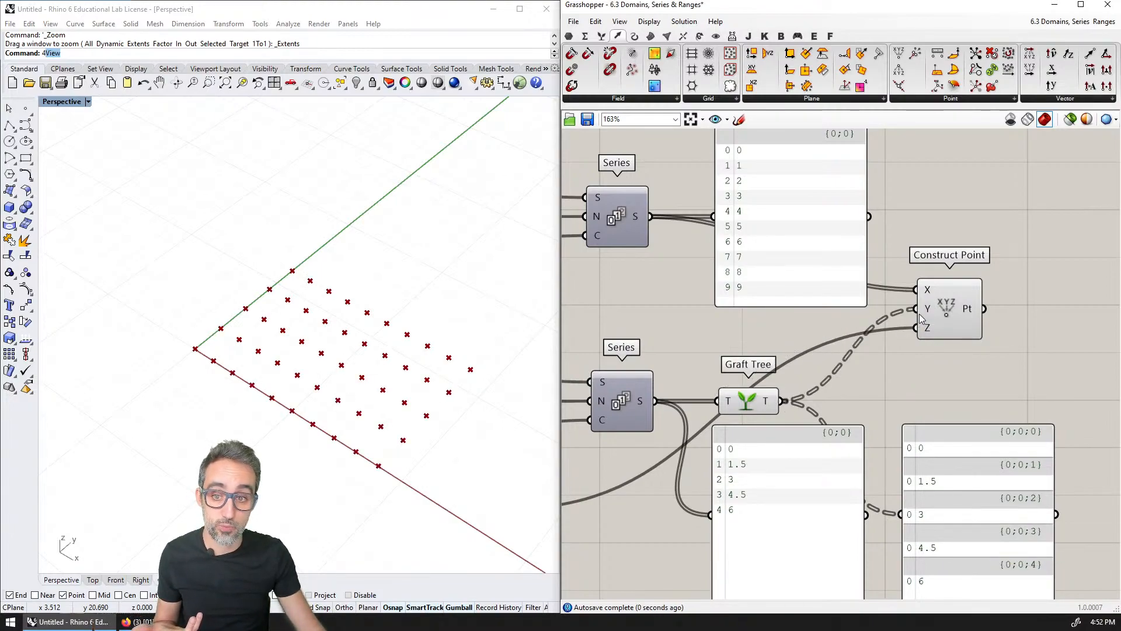
{"action": "right_click_drag", "start_coordinate": [365, 439], "coordinate": [383, 344]}
{"action": "scroll", "coordinate": [386, 315], "scroll_direction": "up", "scroll_amount": 2}
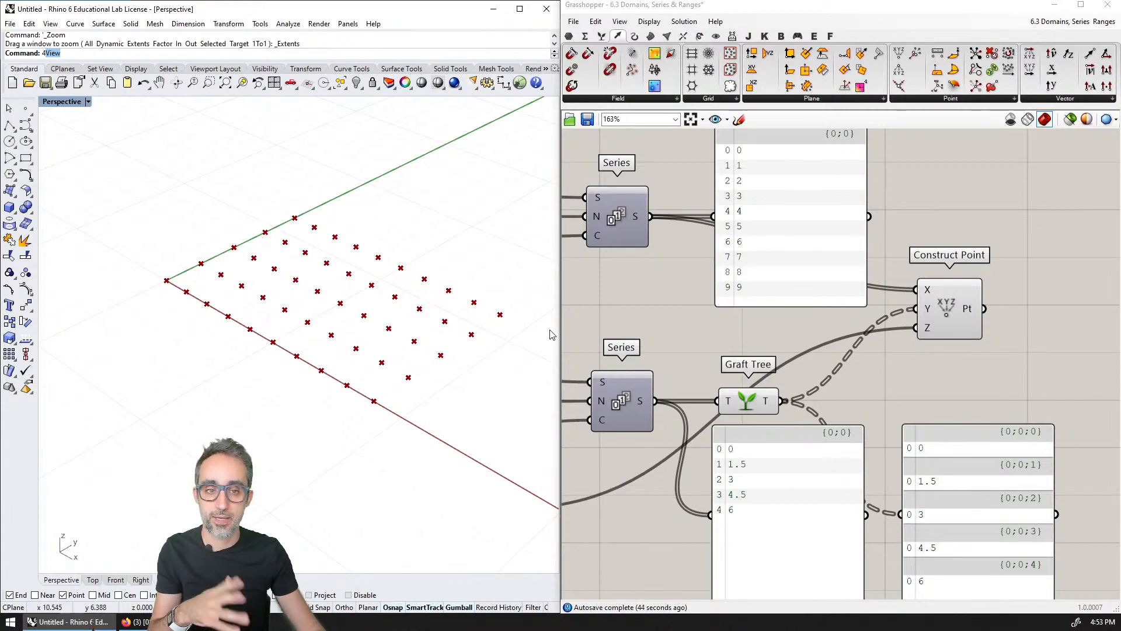
{"action": "scroll", "coordinate": [816, 325], "scroll_direction": "down", "scroll_amount": 2}
{"action": "right_click_drag", "start_coordinate": [843, 371], "coordinate": [851, 343]}
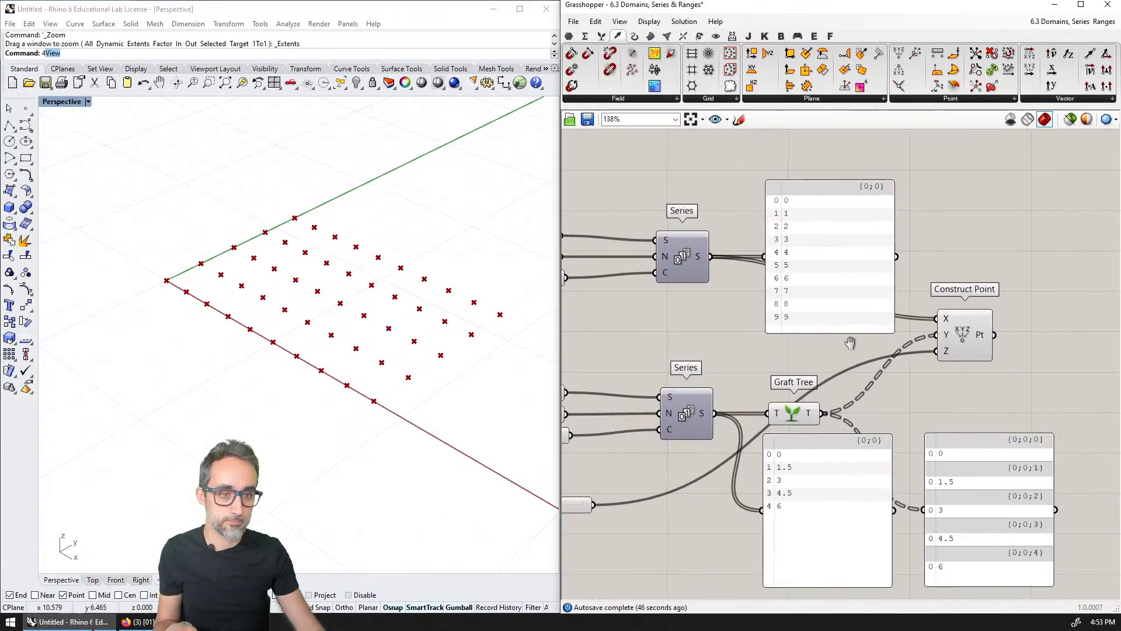
{"action": "left_click", "coordinate": [961, 335]}
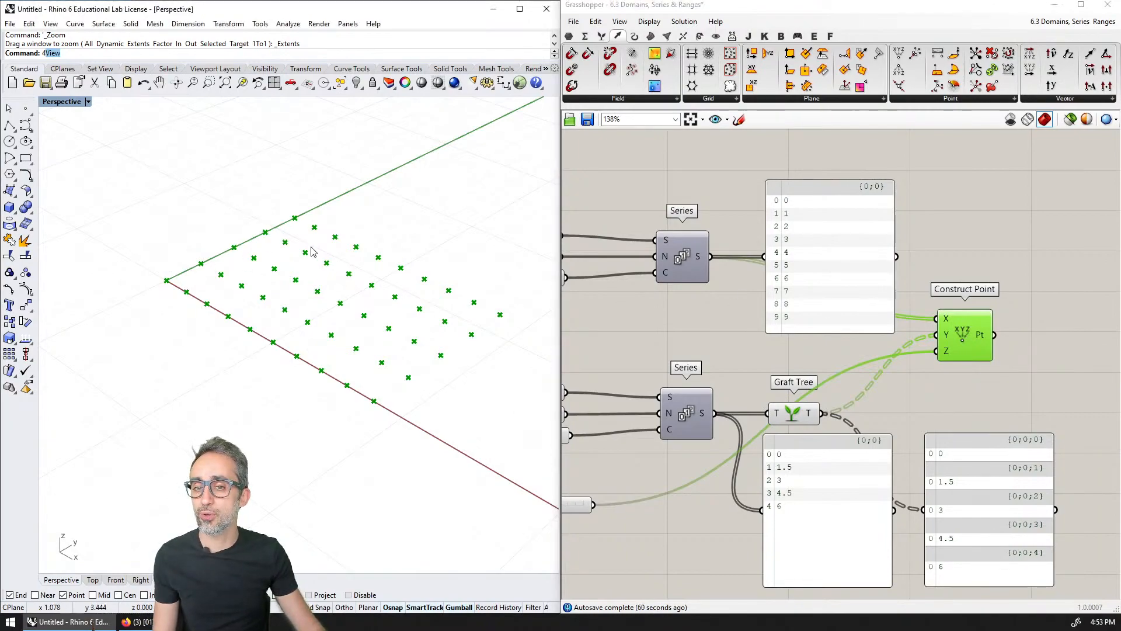
{"action": "left_click", "coordinate": [740, 369]}
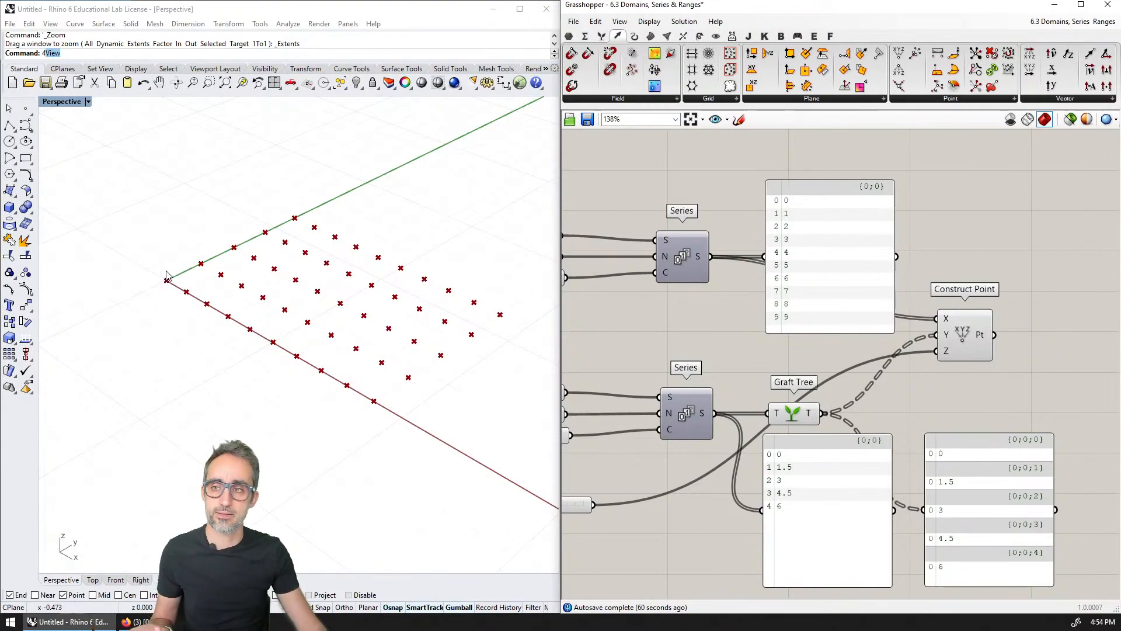
Step: Place a single point object in the Rhino Perspective viewport, just beyond the far edge of the point grid
{"action": "left_click", "coordinate": [135, 9]}
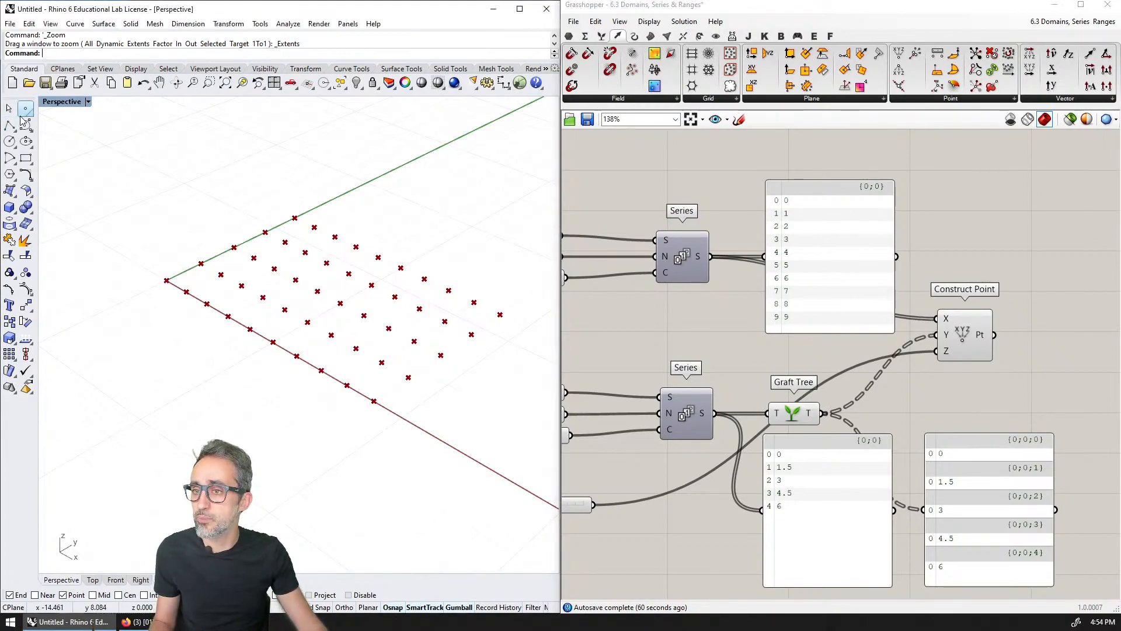
{"action": "left_click", "coordinate": [25, 110]}
{"action": "left_click", "coordinate": [388, 240]}
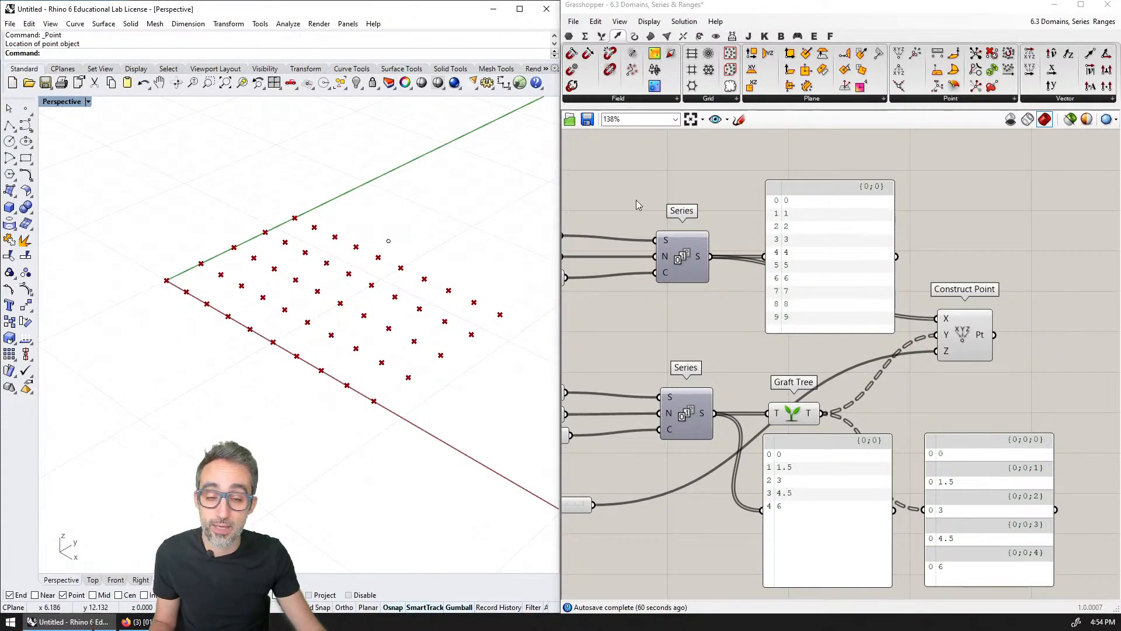
Step: Add a Point parameter below the Z coordinate slider and reference the single Rhino point in it
{"action": "right_click_drag", "start_coordinate": [628, 235], "coordinate": [788, 244]}
{"action": "scroll", "coordinate": [789, 244], "scroll_direction": "down", "scroll_amount": 1}
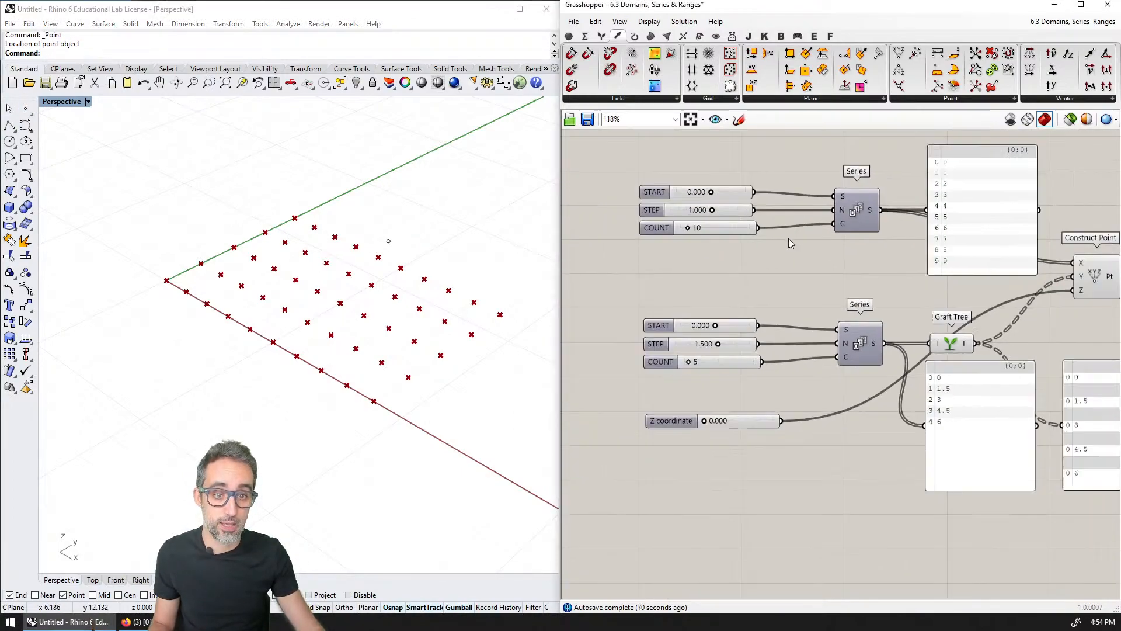
{"action": "double_click", "coordinate": [723, 462]}
{"action": "type", "text": "point"}
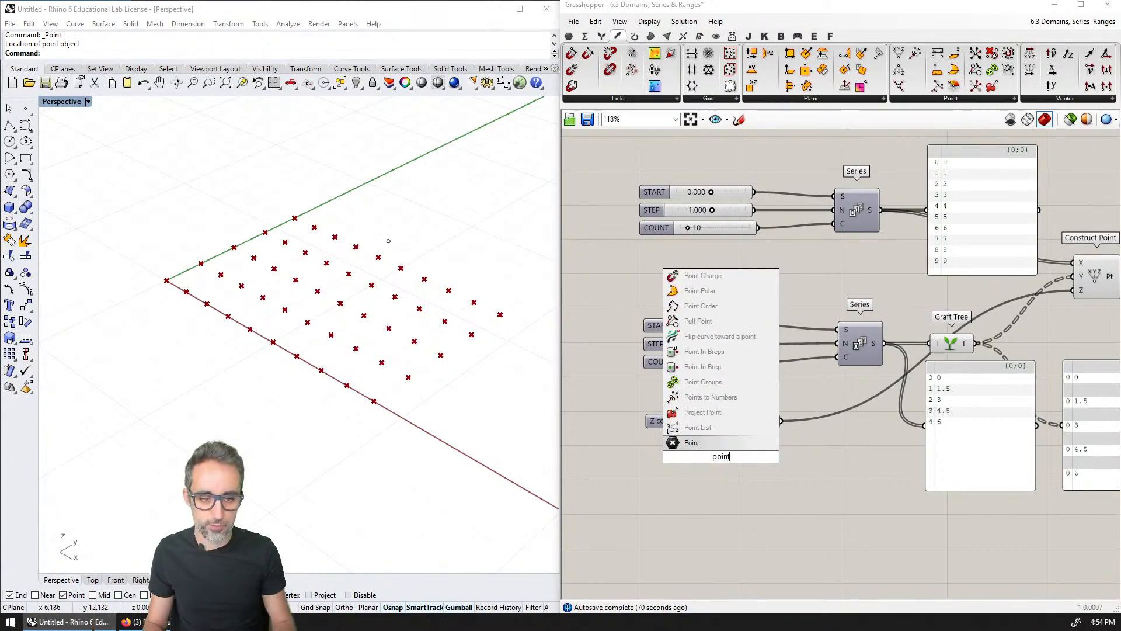
{"action": "left_click", "coordinate": [692, 290]}
{"action": "right_click", "coordinate": [713, 456]}
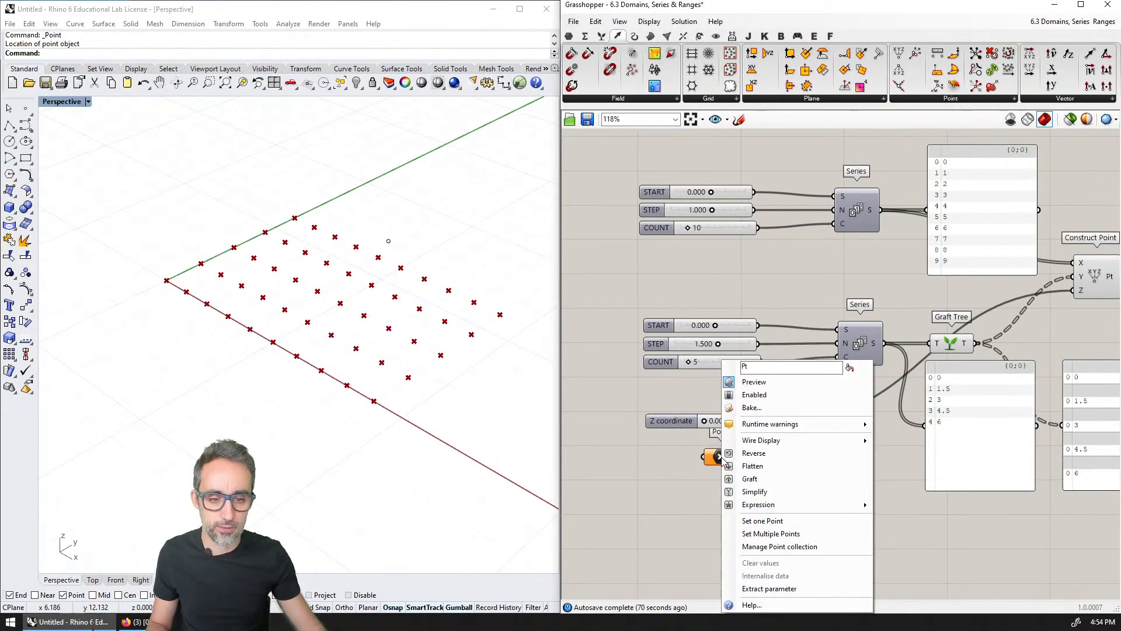
{"action": "left_click", "coordinate": [762, 520]}
{"action": "left_click", "coordinate": [388, 240]}
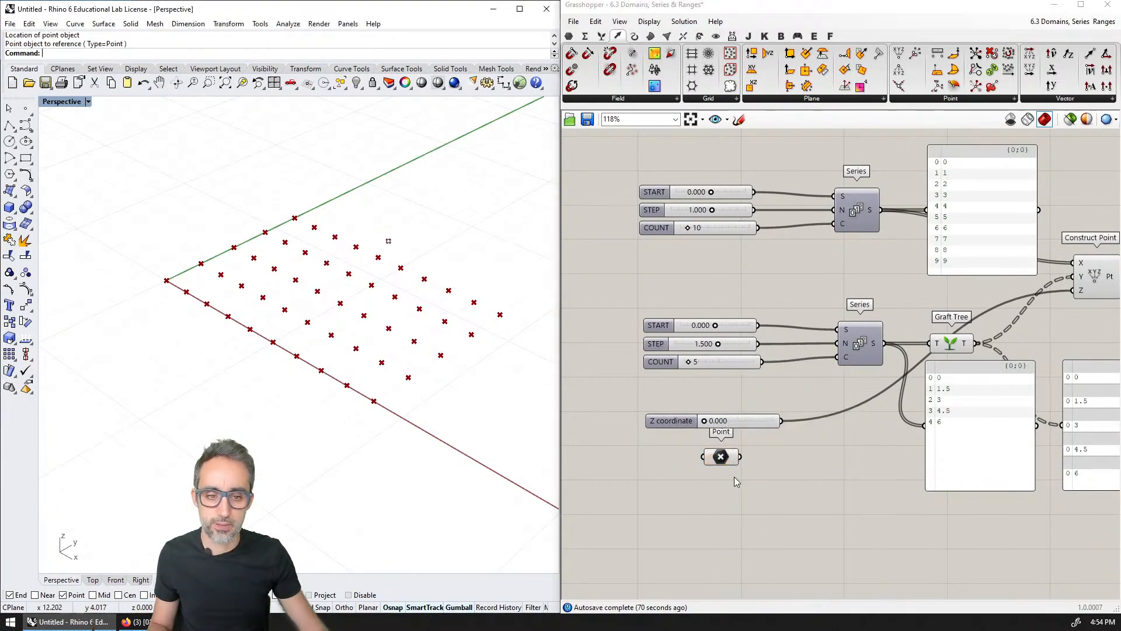
Step: Move the Point parameter above the upper Series' START slider
{"action": "left_click_drag", "start_coordinate": [729, 492], "coordinate": [807, 226]}
{"action": "right_click_drag", "start_coordinate": [807, 226], "coordinate": [818, 342]}
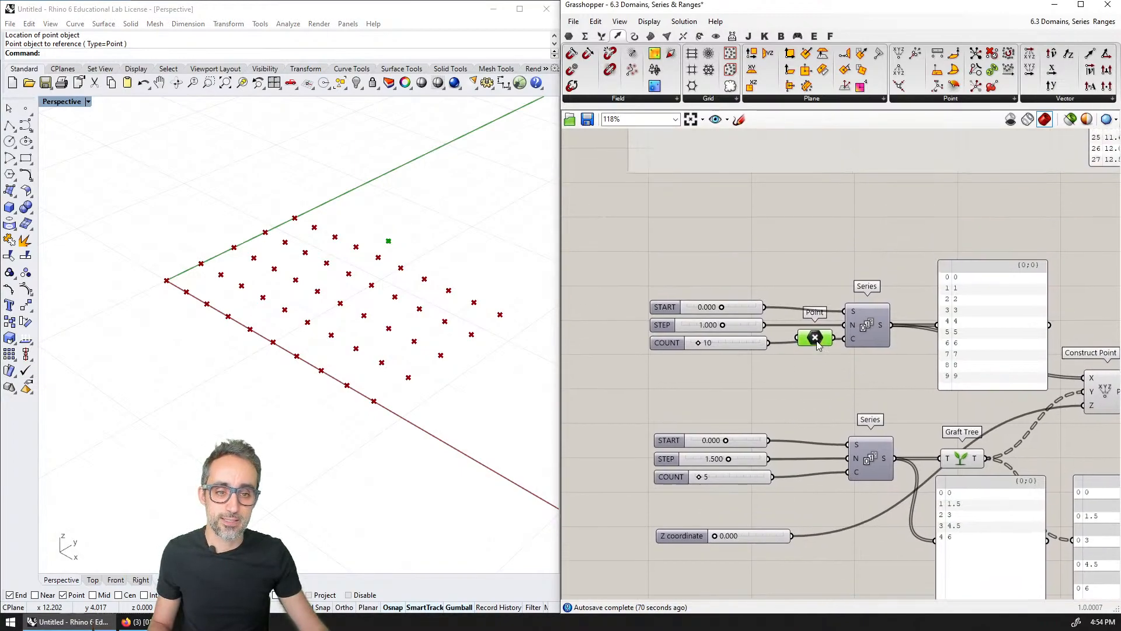
{"action": "left_click_drag", "start_coordinate": [812, 338], "coordinate": [678, 245]}
{"action": "left_click", "coordinate": [730, 243]}
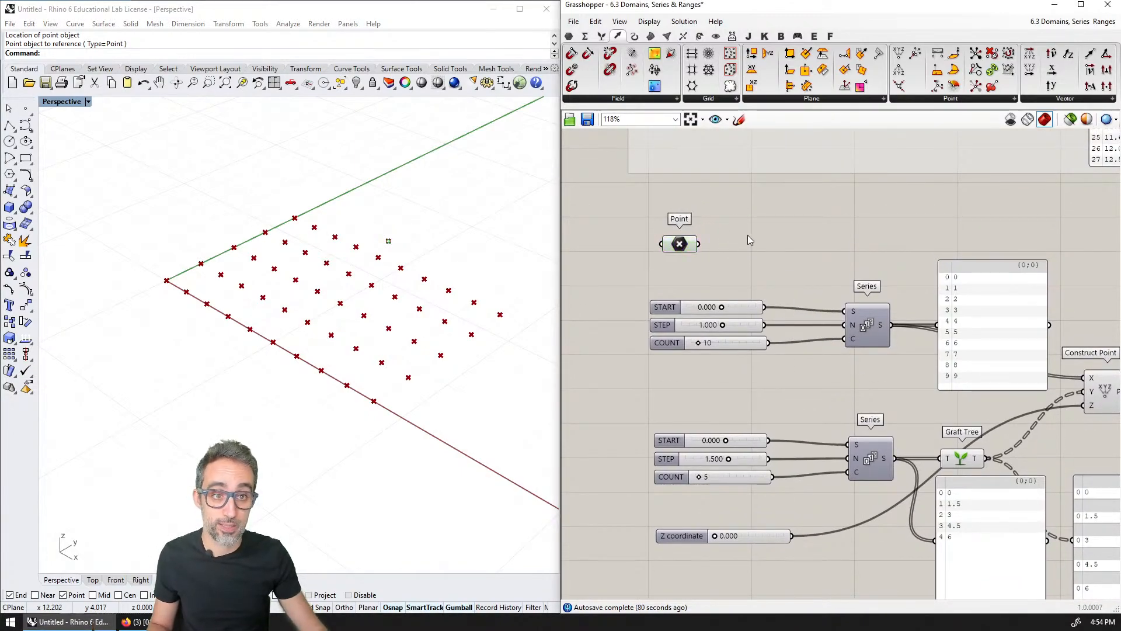
Step: Add a Deconstruct point component, connect the Point parameter to its P input and align the two components
{"action": "left_click", "coordinate": [900, 56]}
{"action": "left_click", "coordinate": [794, 236]}
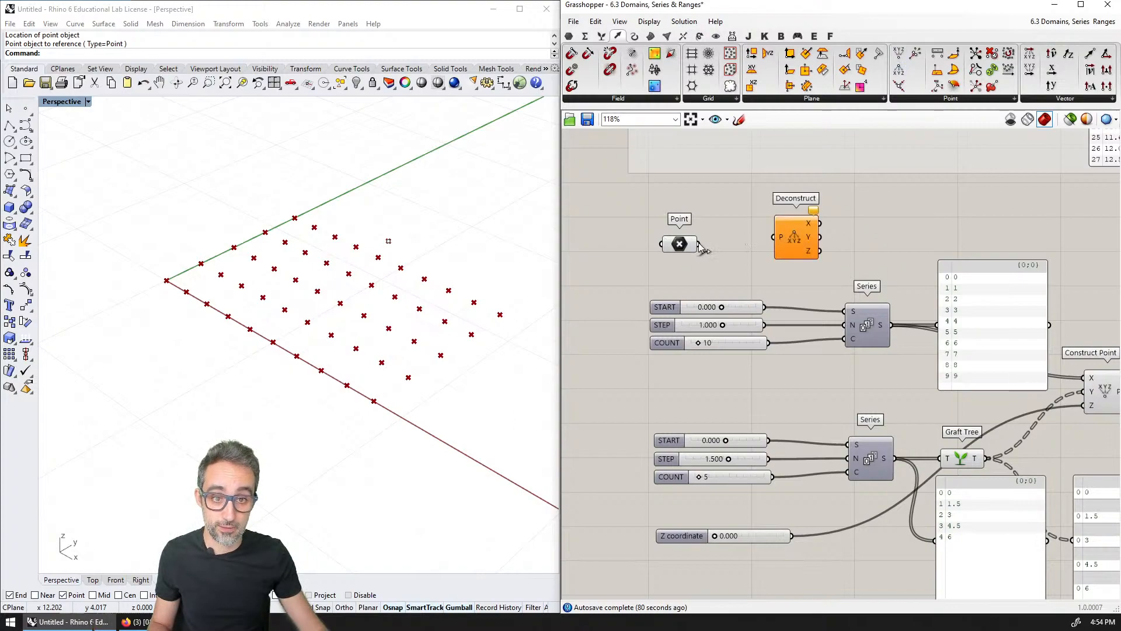
{"action": "left_click_drag", "start_coordinate": [699, 244], "coordinate": [774, 257]}
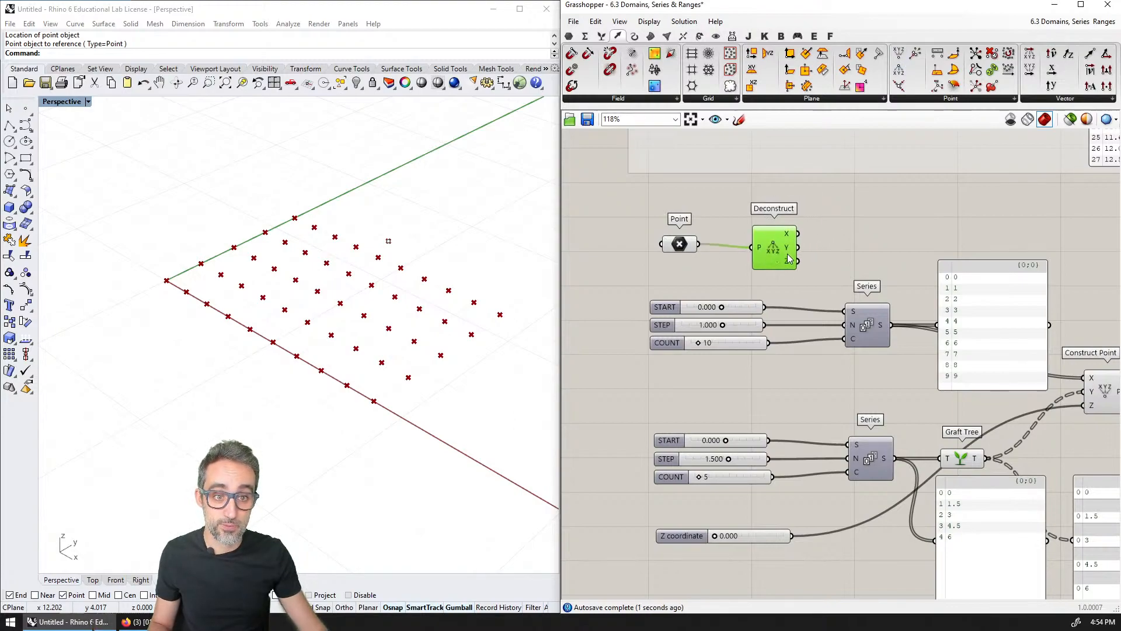
{"action": "right_click_drag", "start_coordinate": [807, 250], "coordinate": [779, 227]}
{"action": "left_click_drag", "start_coordinate": [746, 233], "coordinate": [753, 229]}
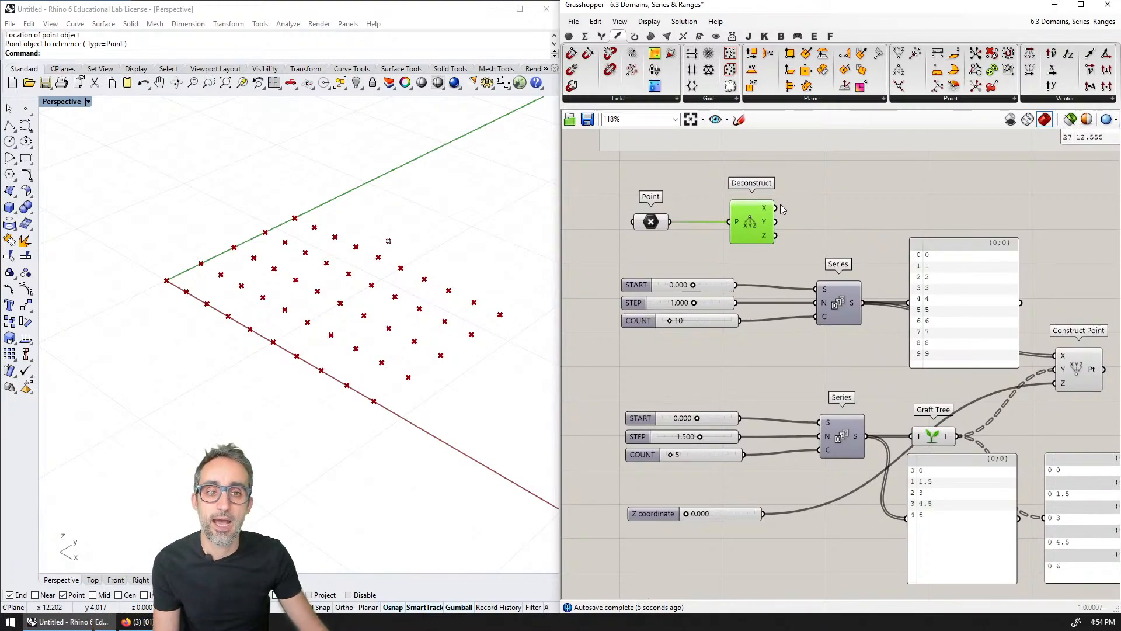
Step: Add an Addition component above the upper data panel, connecting Deconstruct's X output to A and the upper Series output to B
{"action": "right_click_drag", "start_coordinate": [940, 302], "coordinate": [891, 285]}
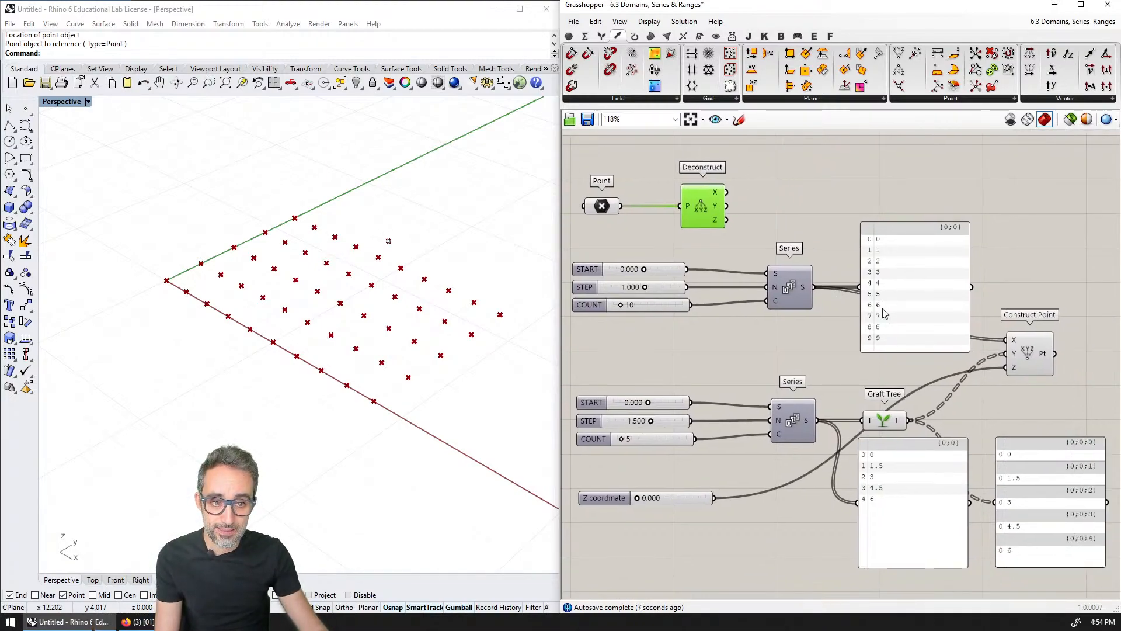
{"action": "double_click", "coordinate": [838, 227]}
{"action": "type", "text": "add"}
{"action": "left_click", "coordinate": [822, 212]}
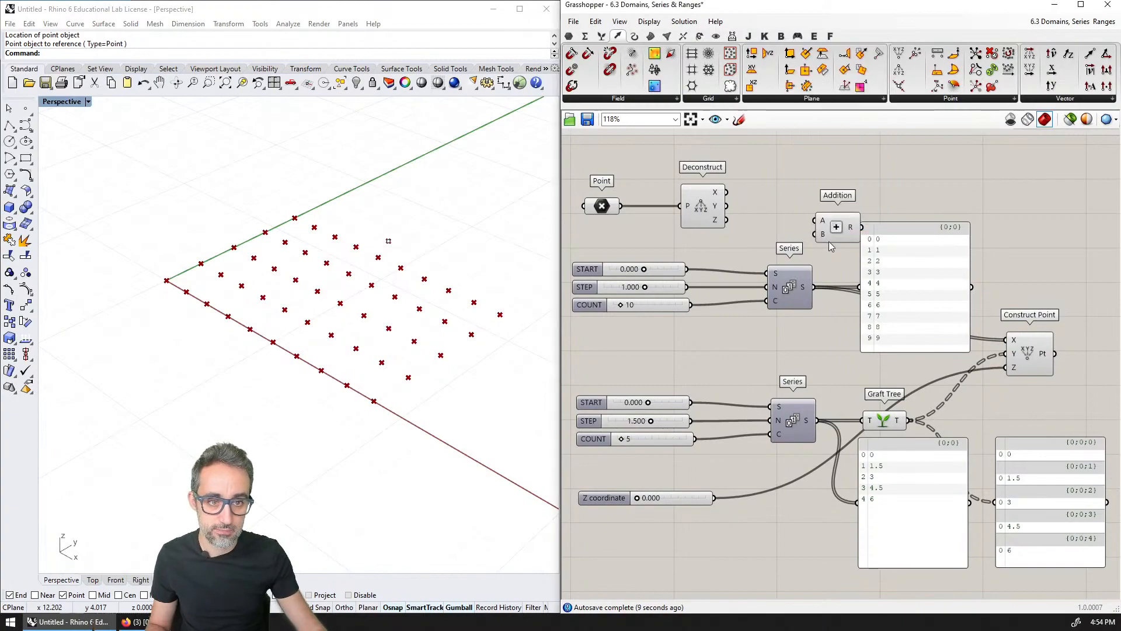
{"action": "left_click_drag", "start_coordinate": [728, 192], "coordinate": [816, 221]}
{"action": "left_click_drag", "start_coordinate": [836, 227], "coordinate": [891, 202]}
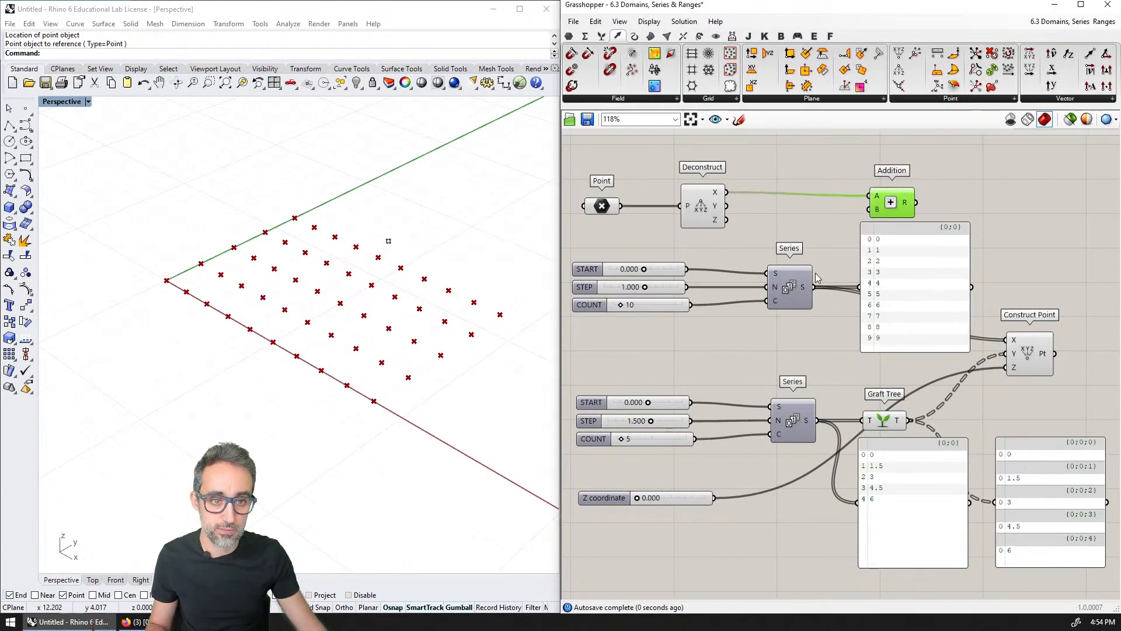
{"action": "left_click_drag", "start_coordinate": [813, 287], "coordinate": [870, 209]}
Step: Copy the Addition component, connecting Deconstruct's Y output to A, the lower Series output to B and the result to Graft Tree
{"action": "left_click_drag", "start_coordinate": [890, 211], "coordinate": [908, 260]}
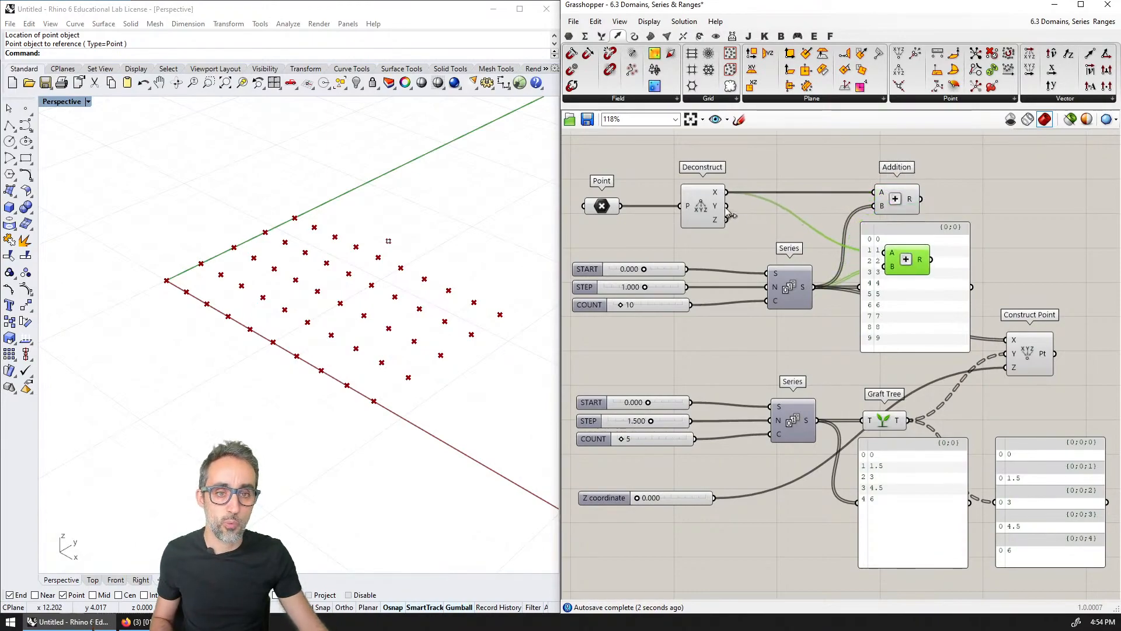
{"action": "left_click_drag", "start_coordinate": [727, 207], "coordinate": [891, 383]}
{"action": "left_click_drag", "start_coordinate": [819, 420], "coordinate": [865, 421]}
{"action": "left_click_drag", "start_coordinate": [879, 421], "coordinate": [927, 417]}
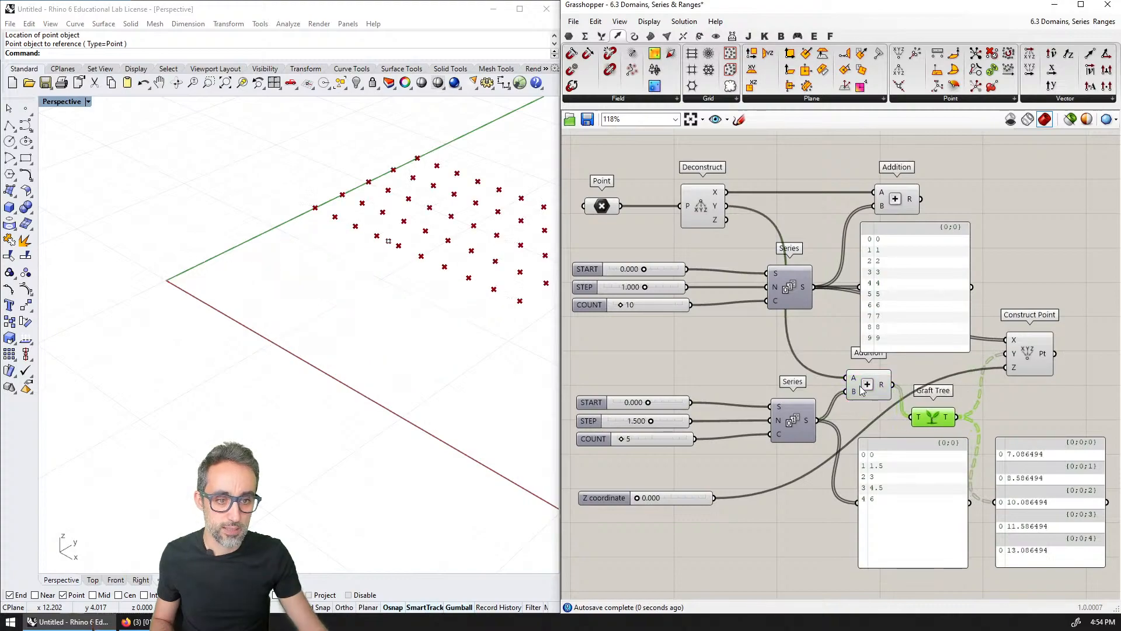
{"action": "left_click_drag", "start_coordinate": [875, 389], "coordinate": [952, 414]}
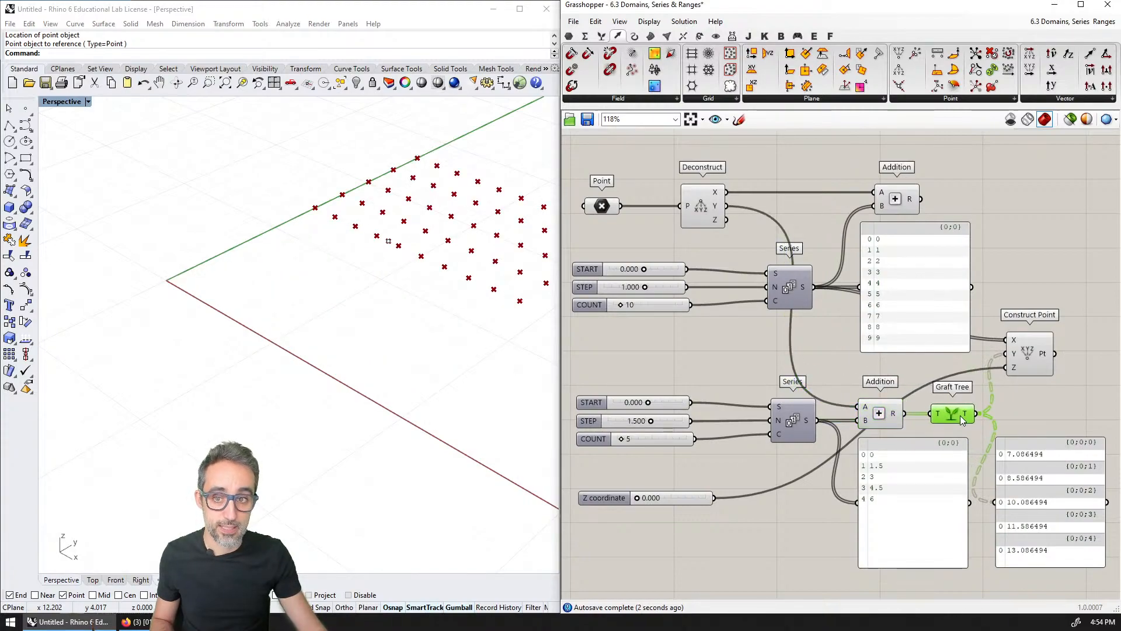
{"action": "right_click_drag", "start_coordinate": [478, 246], "coordinate": [432, 247]}
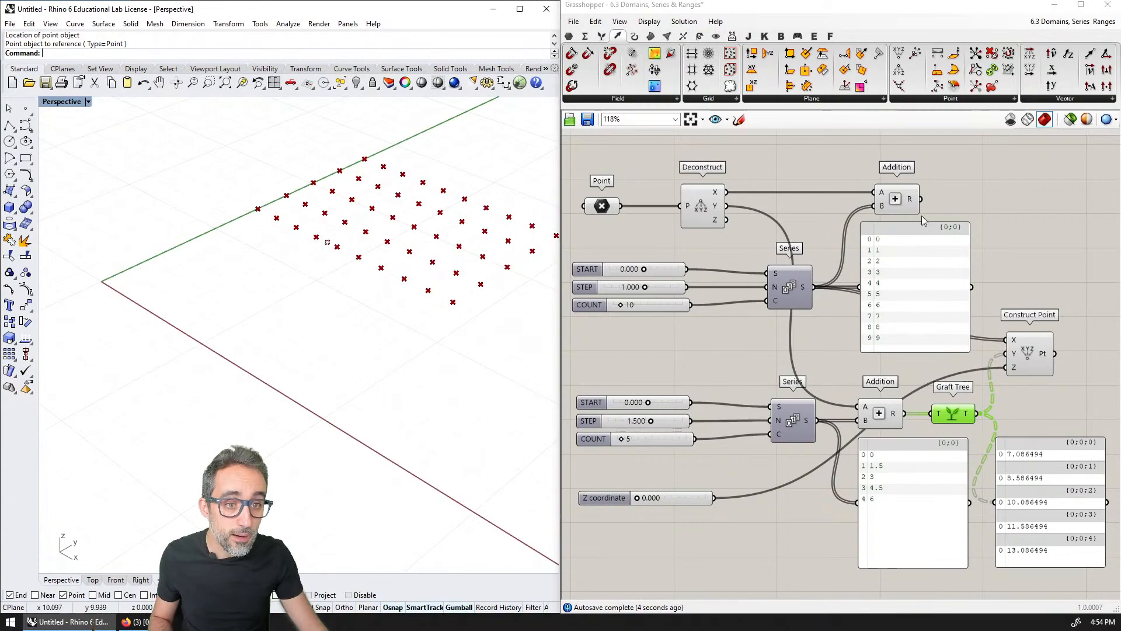
Step: Connect the upper Addition's result to Construct Point's X input and move the base point in the Rhino viewport to test the grid
{"action": "left_click_drag", "start_coordinate": [932, 226], "coordinate": [1006, 339]}
{"action": "right_click_drag", "start_coordinate": [420, 220], "coordinate": [395, 247]}
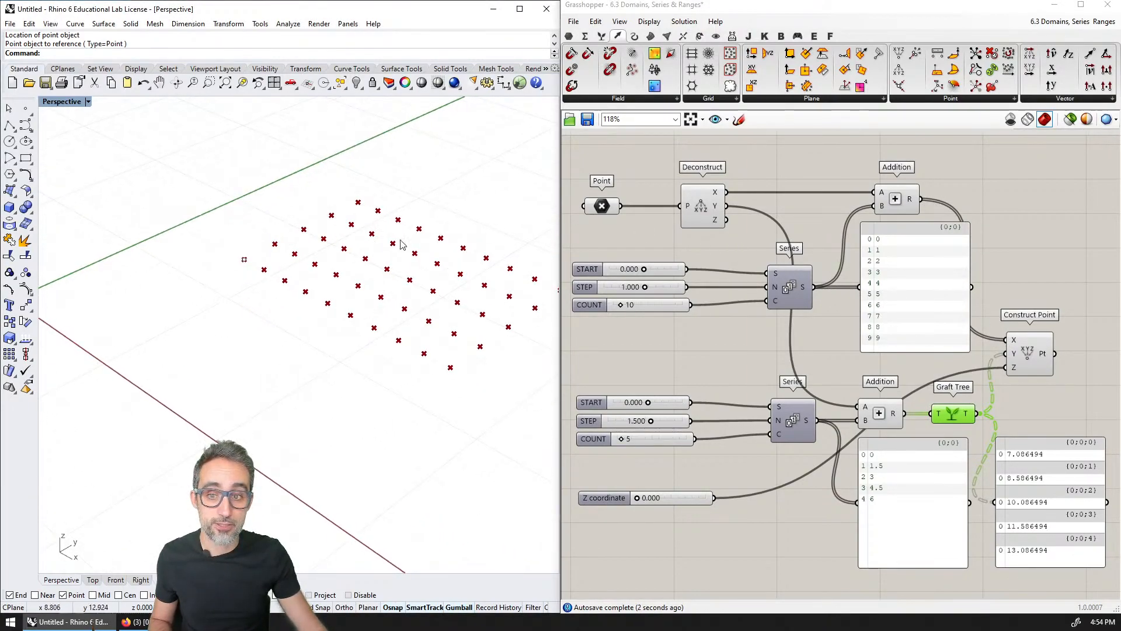
{"action": "left_click", "coordinate": [233, 252]}
{"action": "mouse_move", "coordinate": [234, 252]}
{"action": "left_mouse_down"}
{"action": "mouse_move", "coordinate": [181, 279]}
{"action": "mouse_move", "coordinate": [181, 257]}
{"action": "mouse_move", "coordinate": [175, 274]}
{"action": "mouse_move", "coordinate": [199, 304]}
{"action": "mouse_move", "coordinate": [236, 311]}
{"action": "mouse_move", "coordinate": [229, 259]}
{"action": "left_mouse_up"}
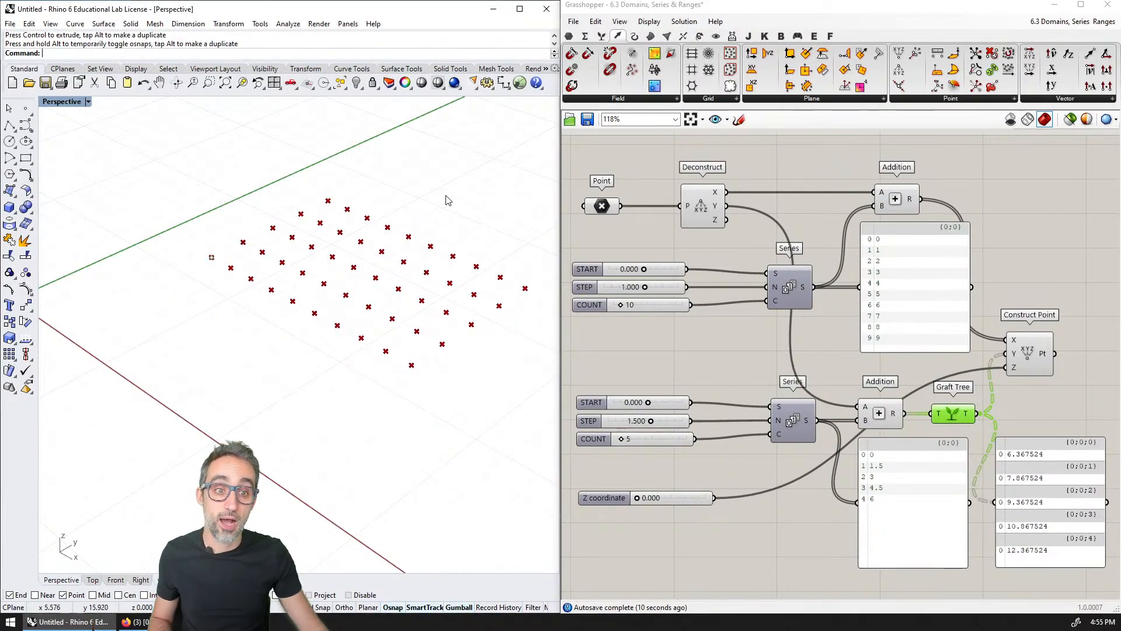
Step: Delete both Addition components and connect Deconstruct's X output to the upper Series' S input and Y to the lower Series' S input
{"action": "left_click", "coordinate": [897, 204]}
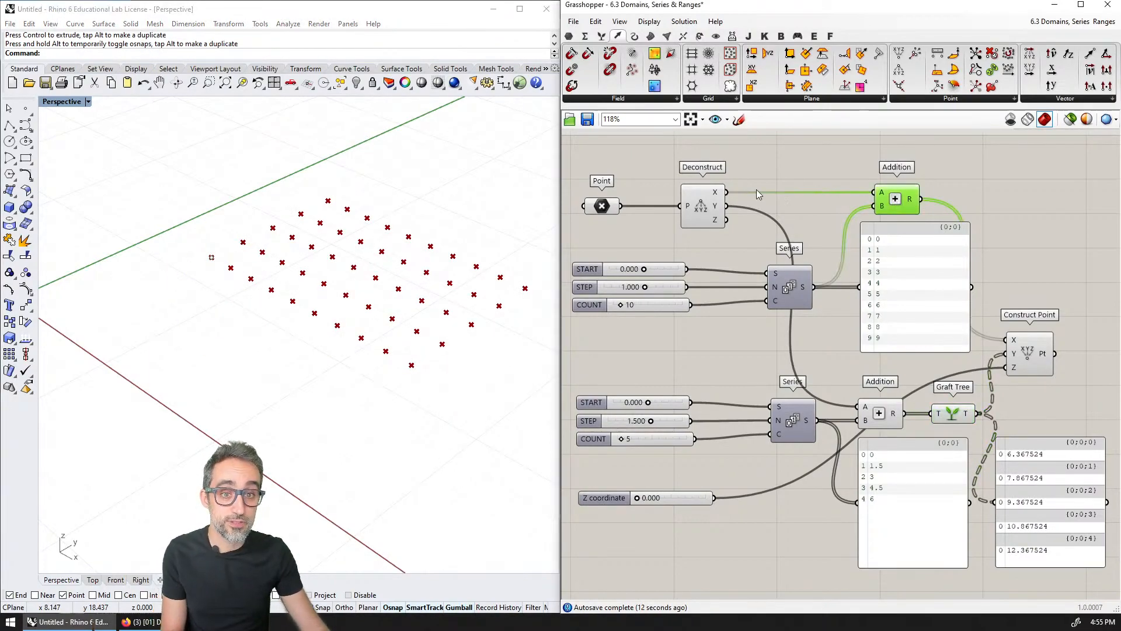
{"action": "key", "text": "Delete"}
{"action": "left_click", "coordinate": [879, 413]}
{"action": "key", "text": "Delete"}
{"action": "left_click_drag", "start_coordinate": [725, 191], "coordinate": [770, 406]}
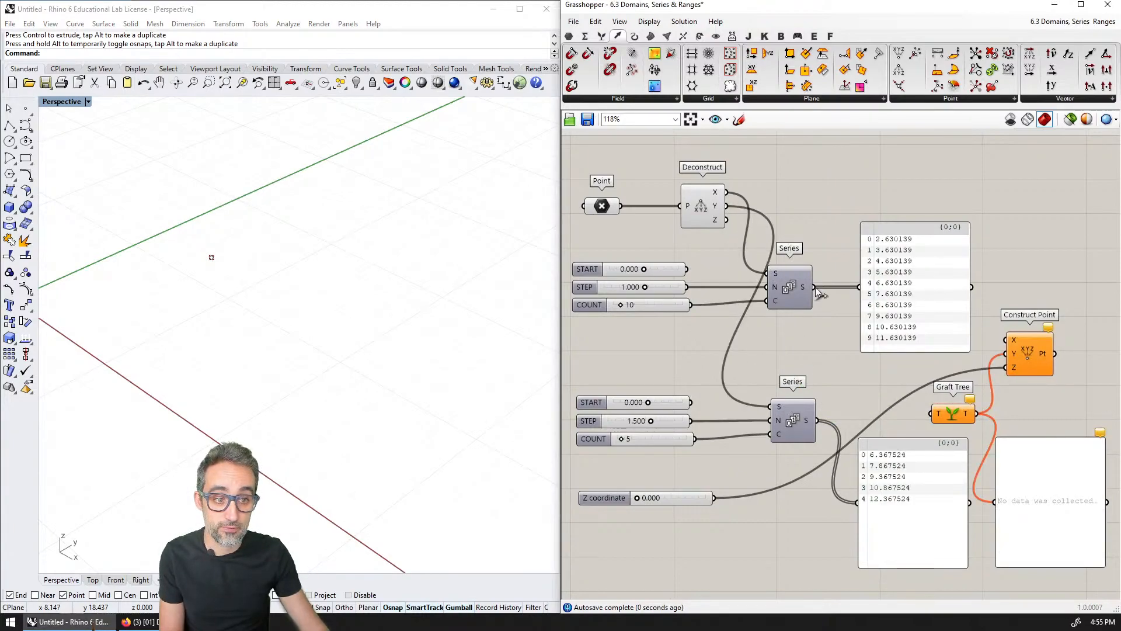
Step: Connect the upper Series to Construct Point's X and the lower Series to Graft Tree, and move the upper data panel above the wires
{"action": "left_click_drag", "start_coordinate": [813, 287], "coordinate": [1005, 339]}
{"action": "left_click_drag", "start_coordinate": [817, 420], "coordinate": [902, 412]}
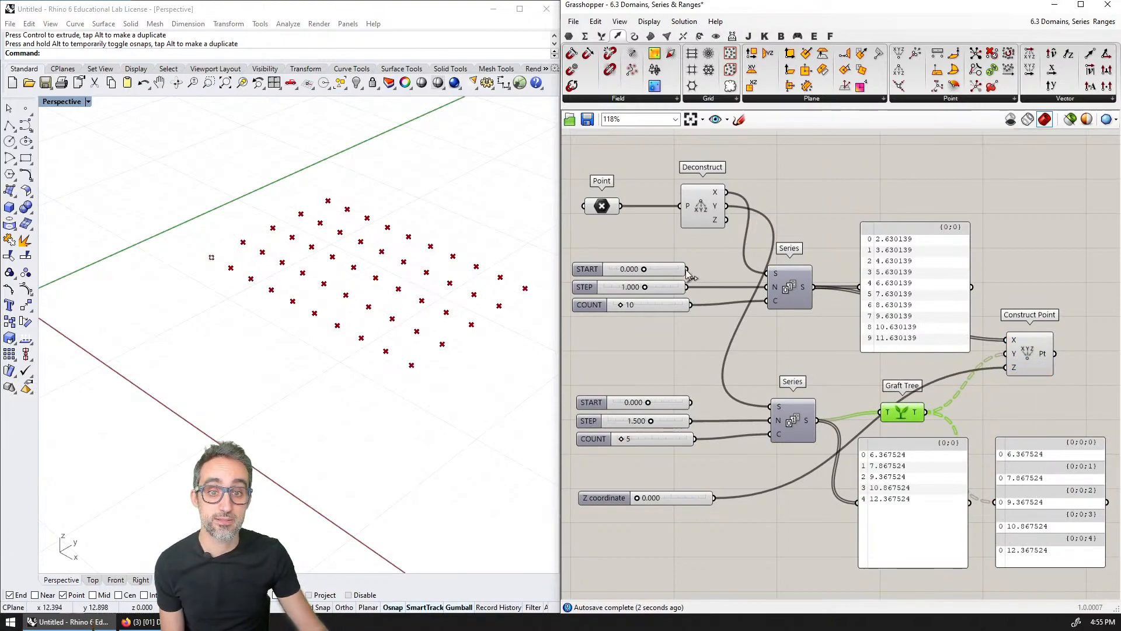
{"action": "left_click", "coordinate": [661, 273]}
{"action": "left_click", "coordinate": [707, 237]}
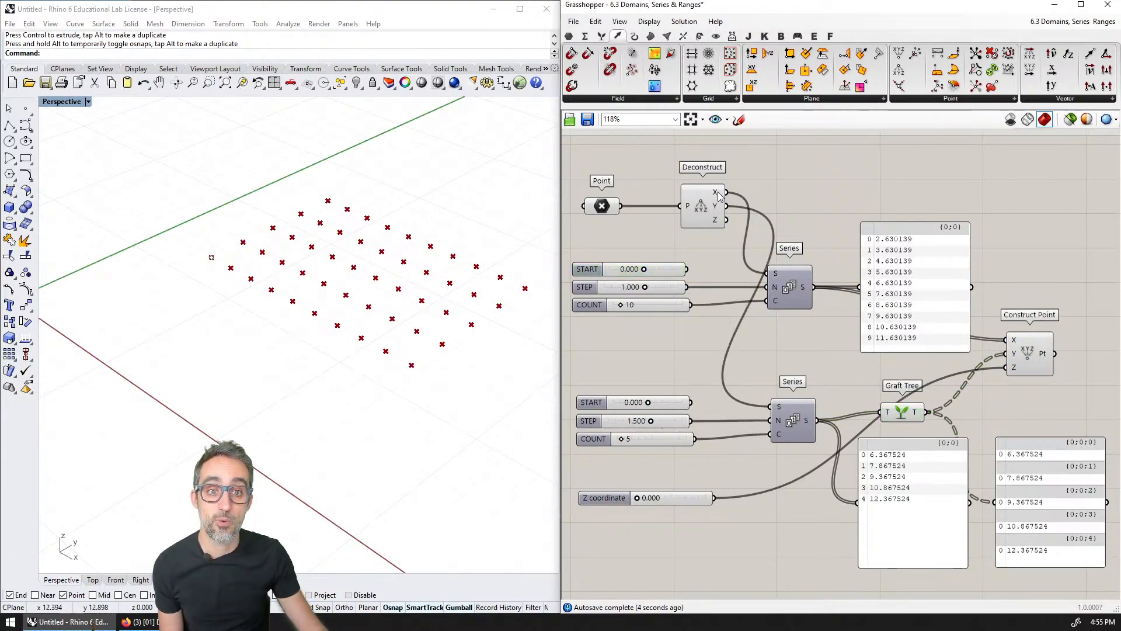
{"action": "left_click_drag", "start_coordinate": [929, 275], "coordinate": [941, 211]}
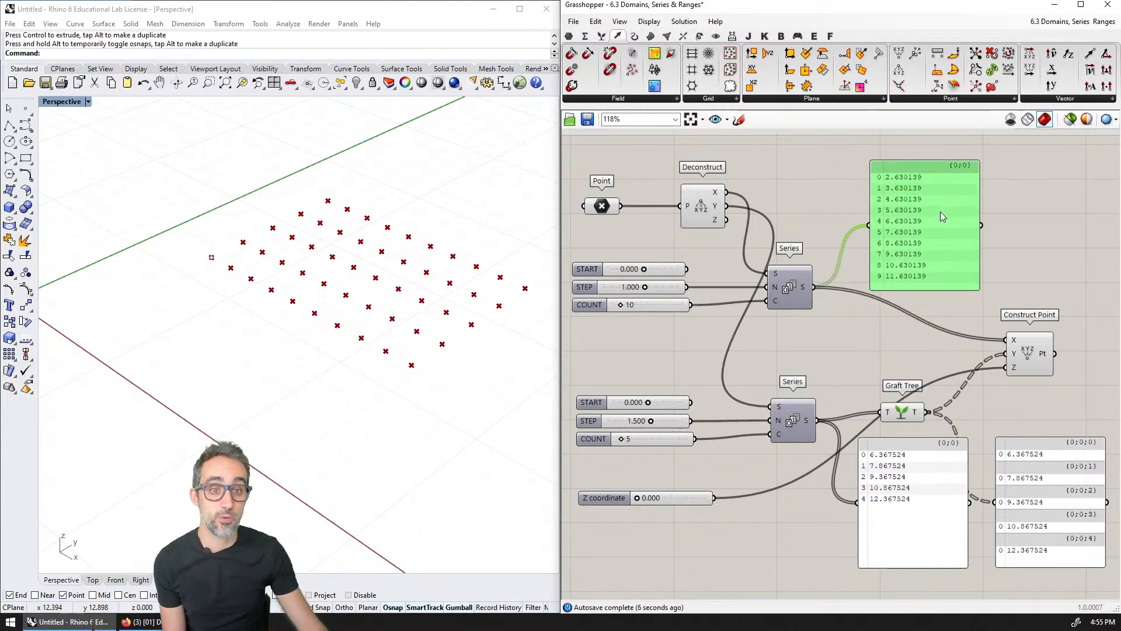
Step: Move the base point around in the Rhino viewport to shift the whole grid, then deselect it
{"action": "left_click_drag", "start_coordinate": [209, 259], "coordinate": [199, 326]}
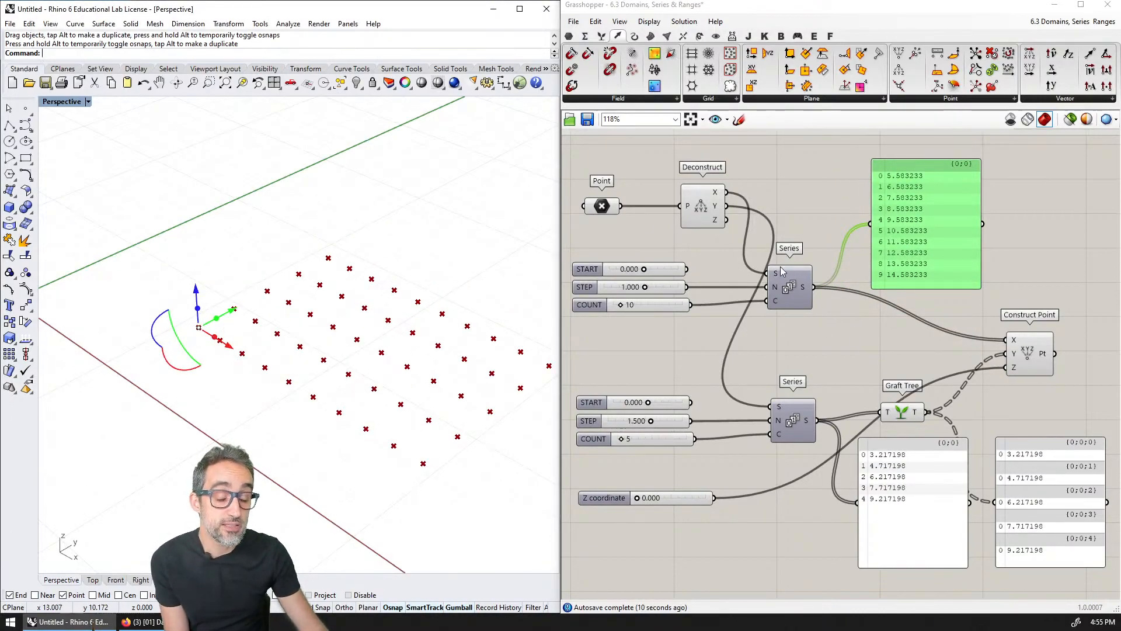
{"action": "left_click_drag", "start_coordinate": [199, 326], "coordinate": [228, 275]}
{"action": "left_click", "coordinate": [359, 348]}
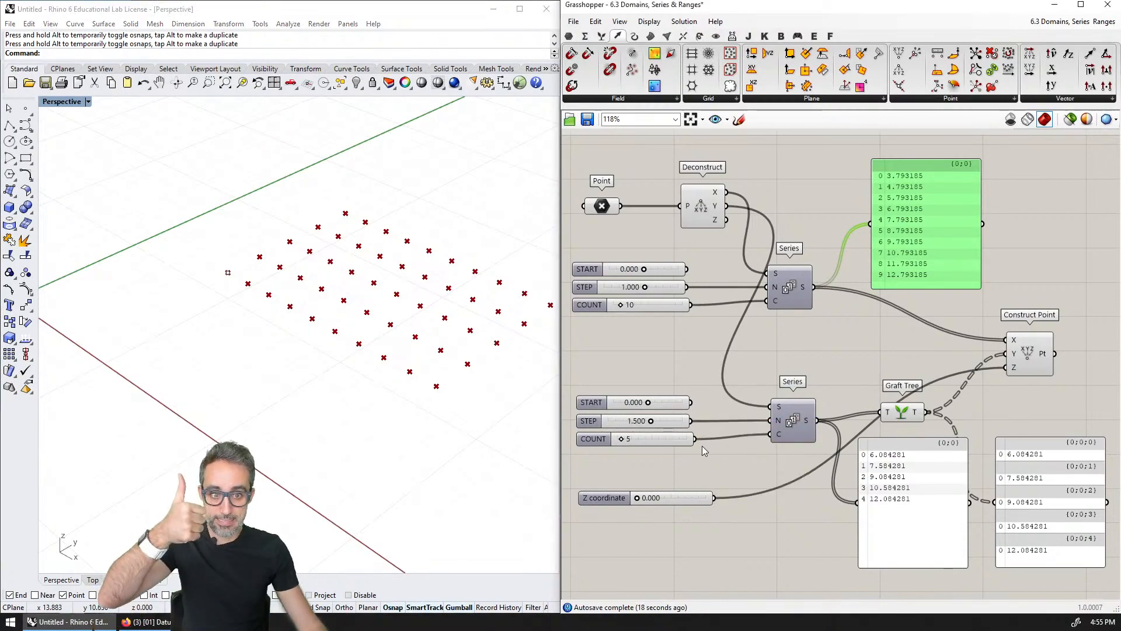
Step: Remove the Z coordinate slider and copy the lower Series with its START, STEP and COUNT sliders below the original
{"action": "right_click_drag", "start_coordinate": [705, 443], "coordinate": [717, 392]}
{"action": "left_click_drag", "start_coordinate": [827, 410], "coordinate": [695, 500]}
{"action": "left_click", "coordinate": [848, 460]}
{"action": "right_click_drag", "start_coordinate": [848, 461], "coordinate": [811, 413]}
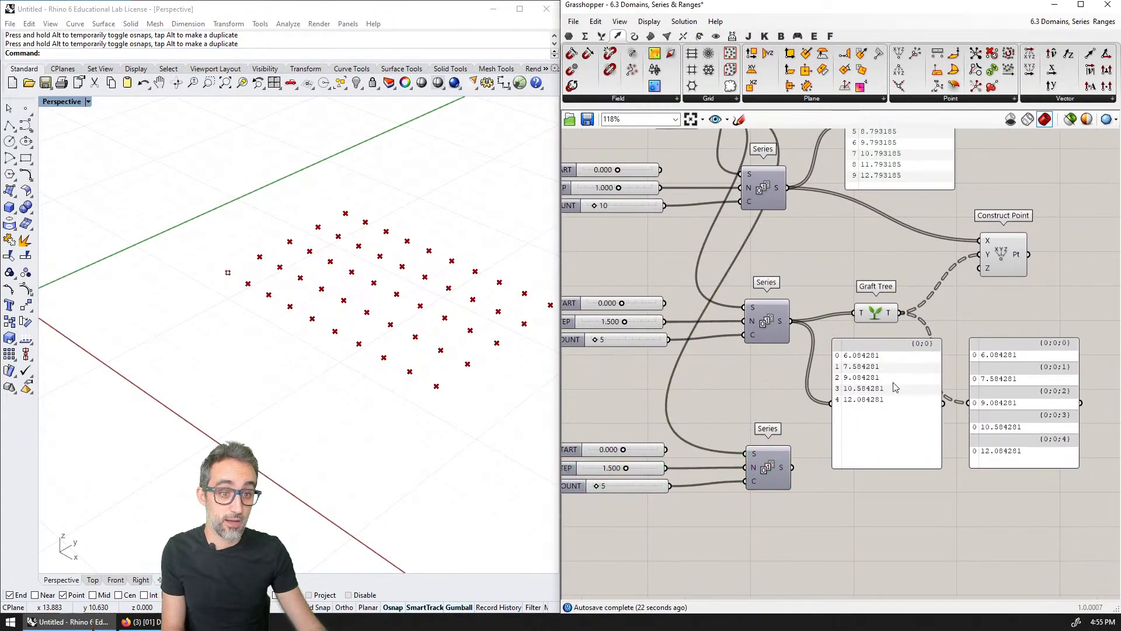
Step: Delete the START slider of the copied third Series
{"action": "right_click_drag", "start_coordinate": [782, 463], "coordinate": [833, 438]}
{"action": "left_click", "coordinate": [619, 429]}
{"action": "key", "text": "Delete"}
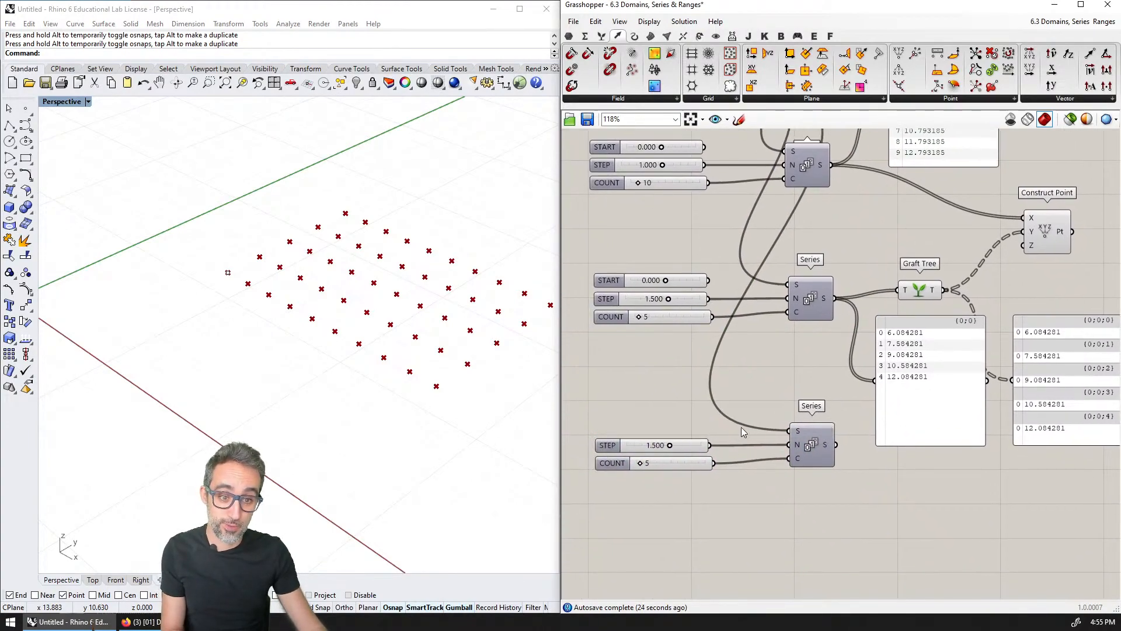
Step: Move the two lower panels down and copy Graft Tree, connecting it between the third Series and Construct Point's Z input
{"action": "right_click_drag", "start_coordinate": [898, 390], "coordinate": [838, 412]}
{"action": "left_click_drag", "start_coordinate": [1089, 500], "coordinate": [934, 484]}
{"action": "left_click", "coordinate": [870, 312]}
{"action": "left_click_drag", "start_coordinate": [867, 311], "coordinate": [869, 419], "text": "alt"}
{"action": "left_click_drag", "start_coordinate": [783, 464], "coordinate": [847, 419]}
{"action": "right_click_drag", "start_coordinate": [847, 419], "coordinate": [724, 386]}
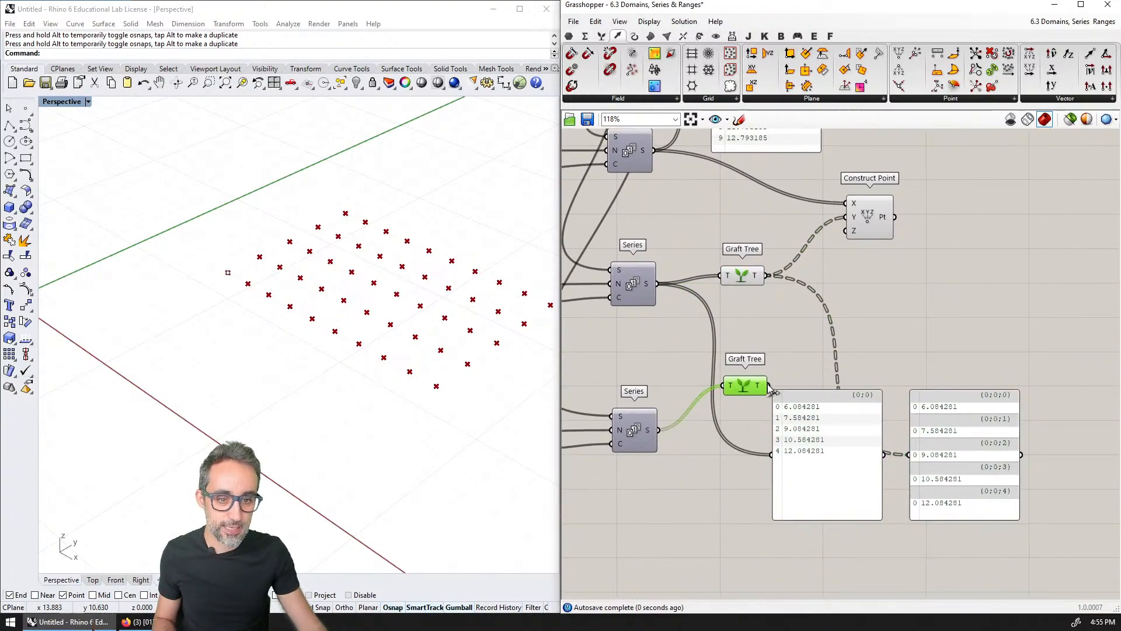
{"action": "left_click_drag", "start_coordinate": [769, 386], "coordinate": [855, 231]}
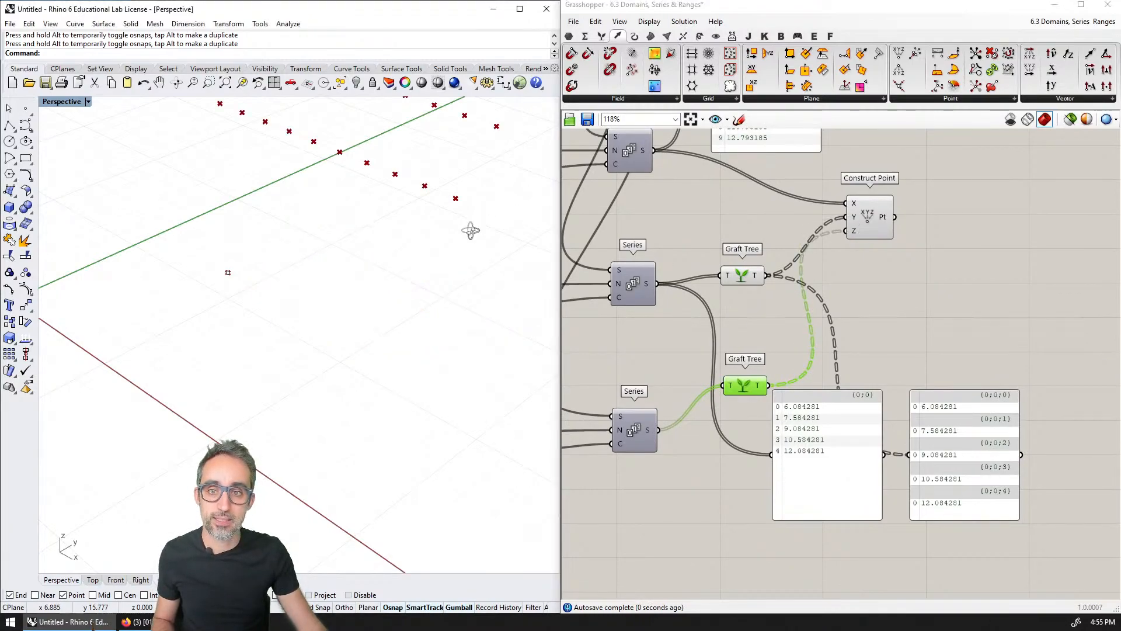
Step: Connect Deconstruct's Z output to the third Series' S input and inspect the resulting points in the Rhino viewport
{"action": "scroll", "coordinate": [462, 222], "scroll_direction": "up", "scroll_amount": 5}
{"action": "right_click_drag", "start_coordinate": [424, 377], "coordinate": [297, 365]}
{"action": "scroll", "coordinate": [376, 408], "scroll_direction": "down", "scroll_amount": 3}
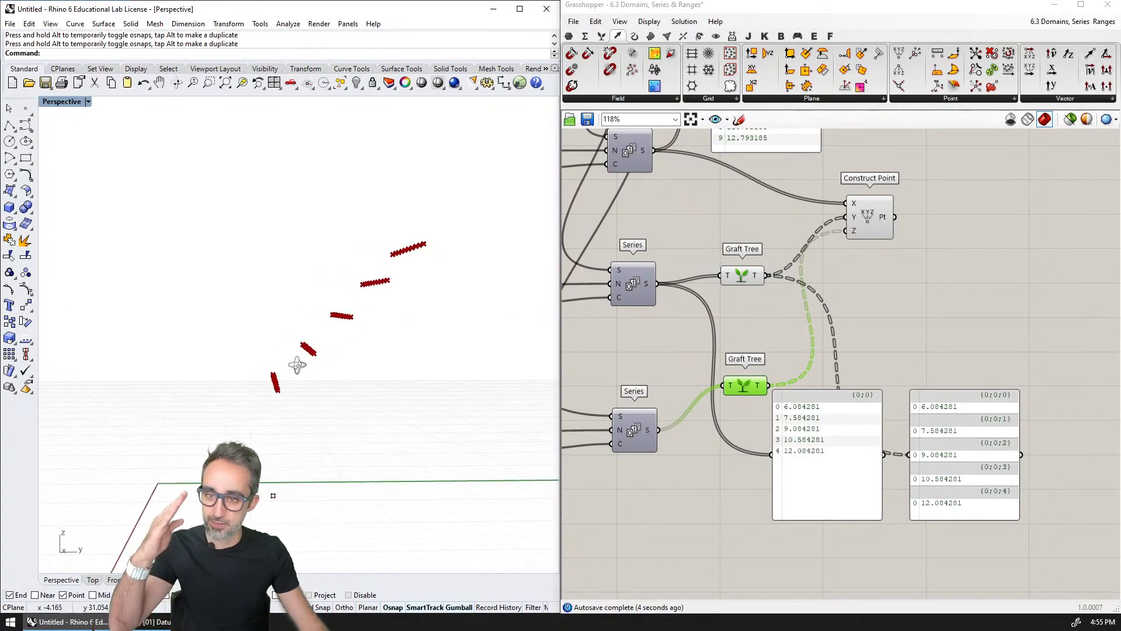
{"action": "scroll", "coordinate": [735, 305], "scroll_direction": "down", "scroll_amount": 3}
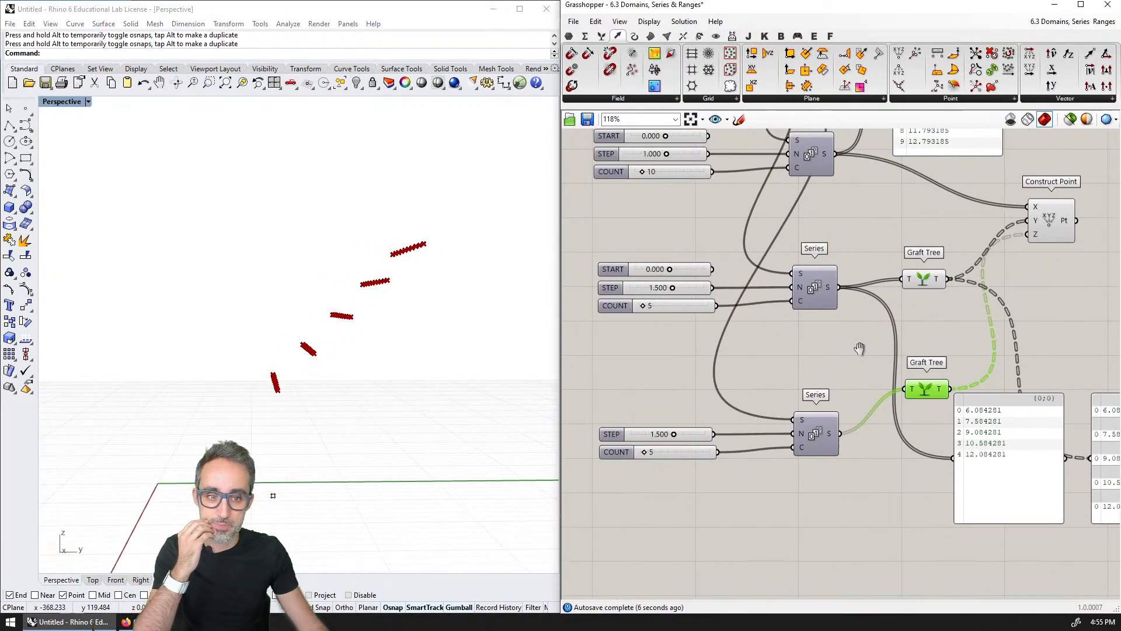
{"action": "right_click_drag", "start_coordinate": [861, 350], "coordinate": [807, 402]}
{"action": "left_click_drag", "start_coordinate": [747, 195], "coordinate": [783, 435]}
{"action": "right_click_drag", "start_coordinate": [356, 487], "coordinate": [330, 432]}
{"action": "right_click_drag", "start_coordinate": [974, 412], "coordinate": [894, 355]}
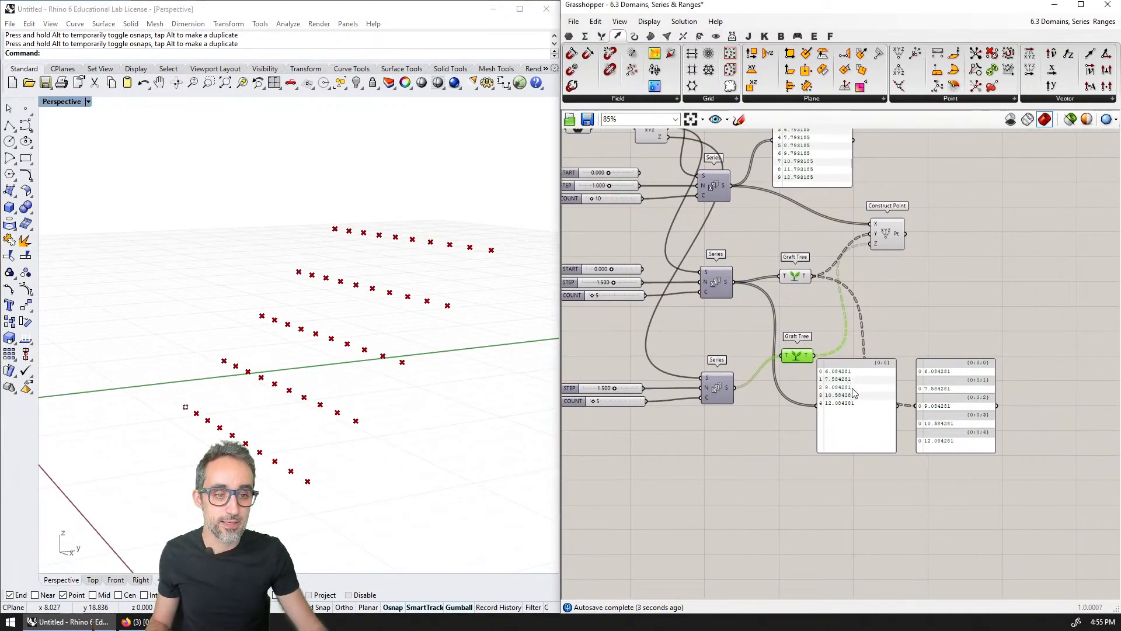
Step: Copy the grafted data panel beside the original and connect the third Series' Graft Tree output to the copy
{"action": "left_click", "coordinate": [846, 386]}
{"action": "left_click", "coordinate": [940, 403]}
{"action": "left_click_drag", "start_coordinate": [939, 401], "coordinate": [1040, 402], "text": "alt"}
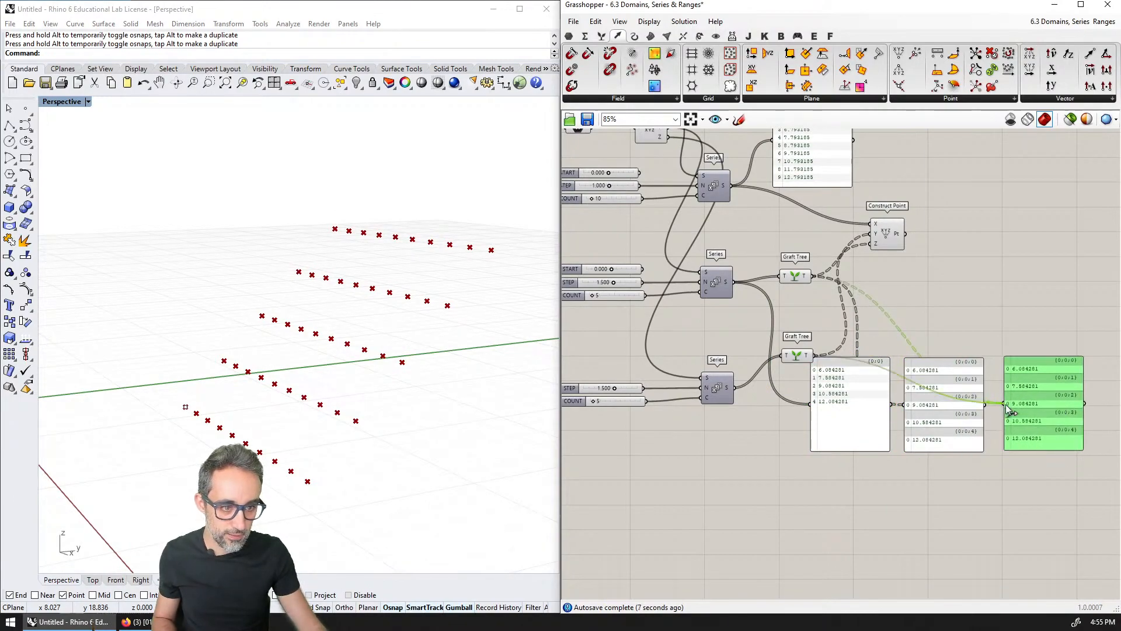
{"action": "scroll", "coordinate": [1007, 334], "scroll_direction": "up", "scroll_amount": 3}
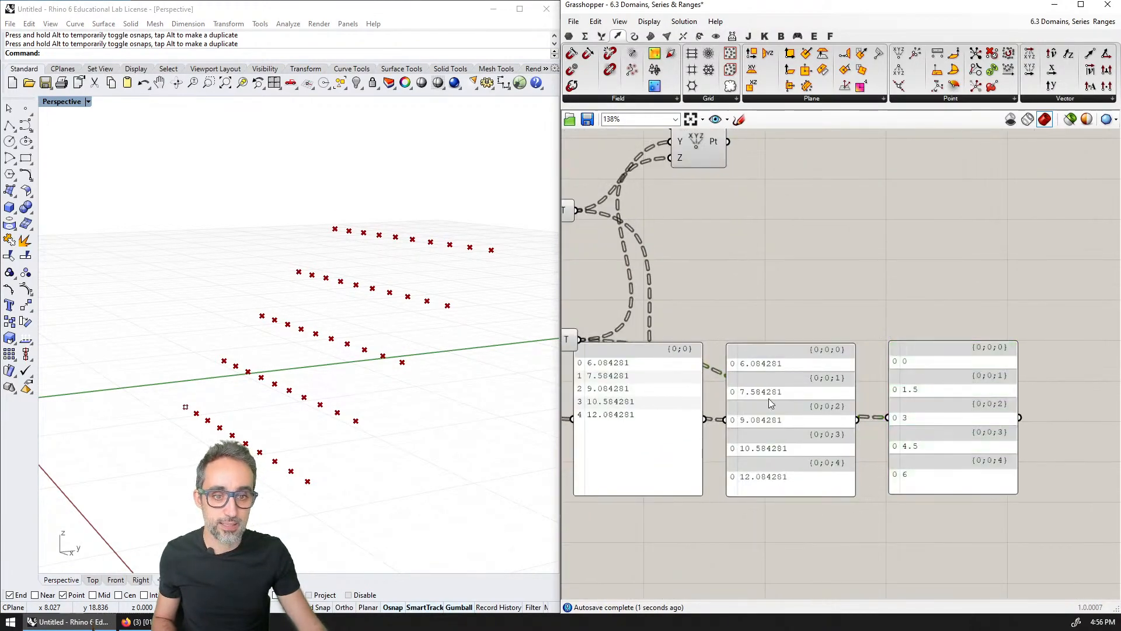
{"action": "right_click_drag", "start_coordinate": [769, 357], "coordinate": [844, 391]}
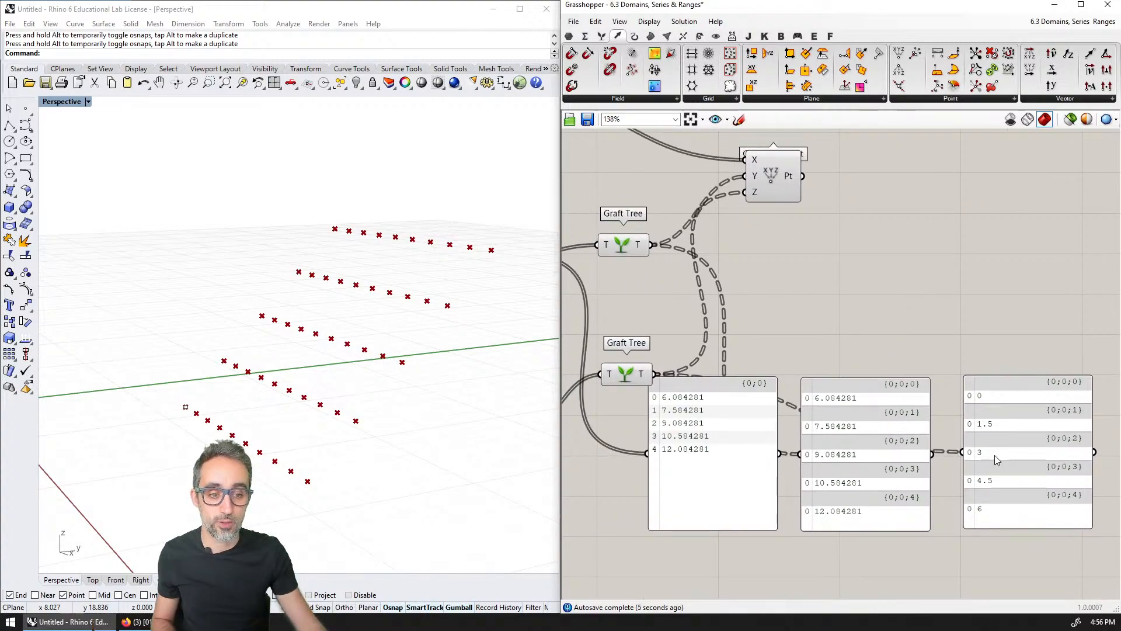
{"action": "scroll", "coordinate": [832, 432], "scroll_direction": "down", "scroll_amount": 1}
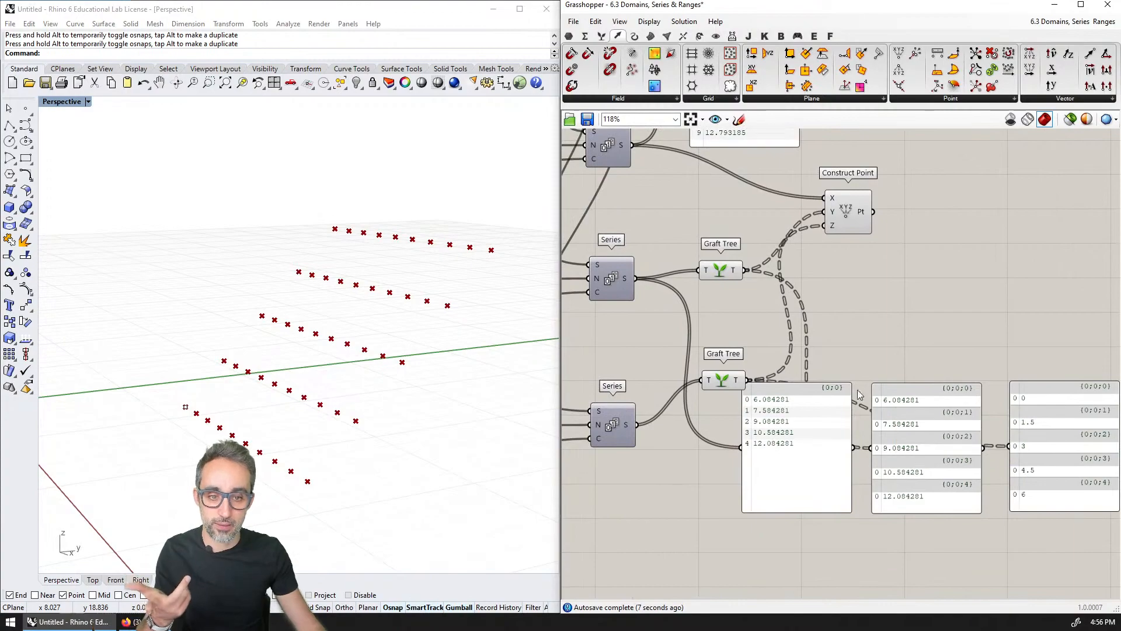
Step: Copy the third Series' Graft Tree and chain it after the original, connecting its output to Construct Point's Z input and the rightmost panel
{"action": "left_click", "coordinate": [811, 446]}
{"action": "left_click_drag", "start_coordinate": [812, 446], "coordinate": [816, 471]}
{"action": "left_click_drag", "start_coordinate": [723, 382], "coordinate": [795, 388]}
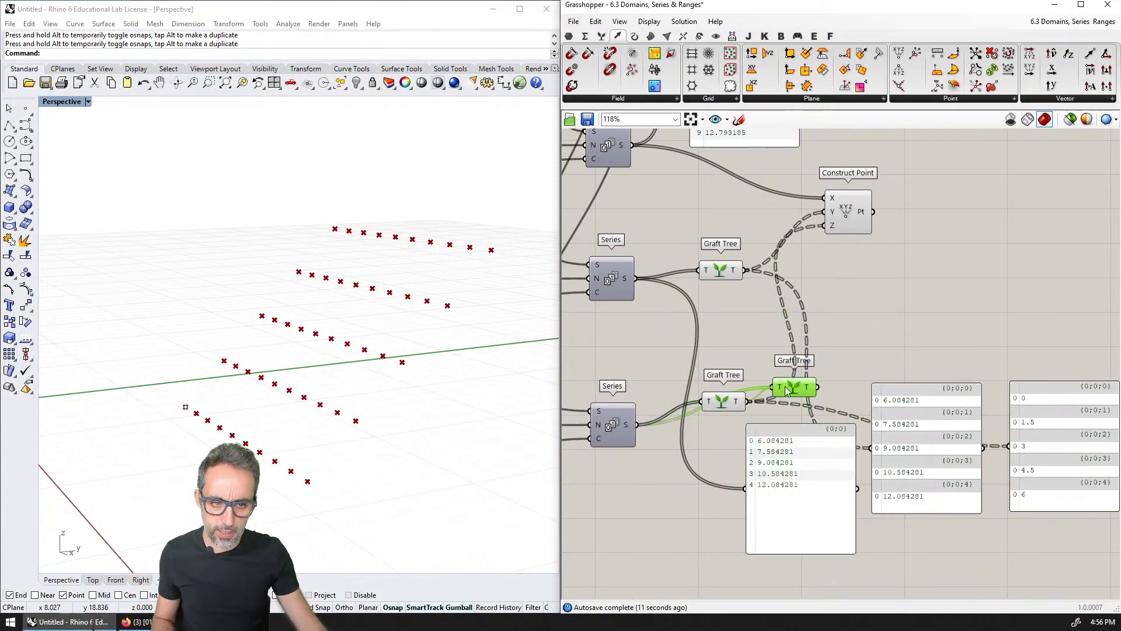
{"action": "right_click_drag", "start_coordinate": [820, 392], "coordinate": [688, 393]}
{"action": "left_click_drag", "start_coordinate": [686, 390], "coordinate": [700, 228]}
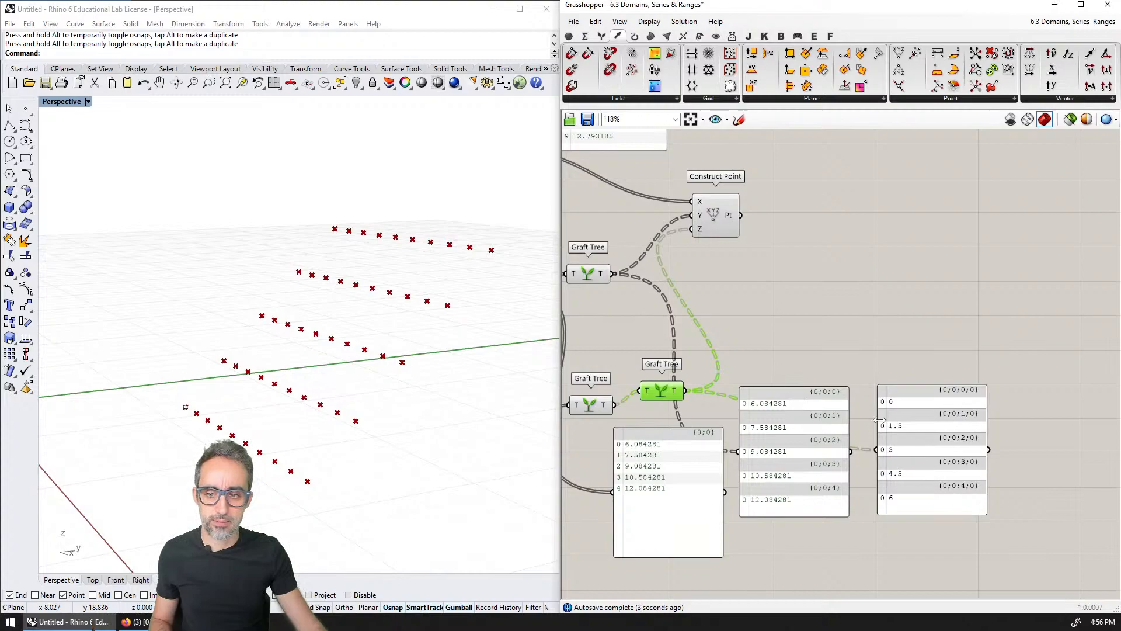
{"action": "right_click_drag", "start_coordinate": [830, 418], "coordinate": [901, 417]}
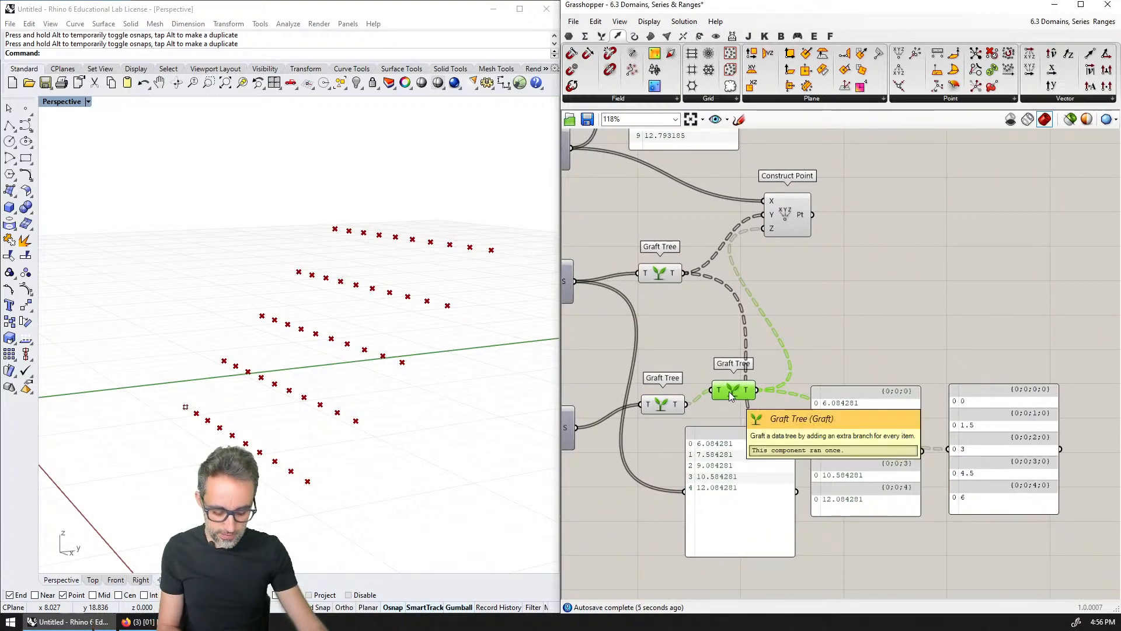
Step: Delete the extra Graft Tree, then the third Series with its sliders and its remaining Graft Tree
{"action": "key", "text": "Delete"}
{"action": "right_click_drag", "start_coordinate": [688, 364], "coordinate": [929, 328]}
{"action": "left_click_drag", "start_coordinate": [923, 331], "coordinate": [679, 415]}
{"action": "key", "text": "Delete"}
{"action": "right_click_drag", "start_coordinate": [708, 384], "coordinate": [727, 451]}
{"action": "right_click_drag", "start_coordinate": [771, 391], "coordinate": [802, 425]}
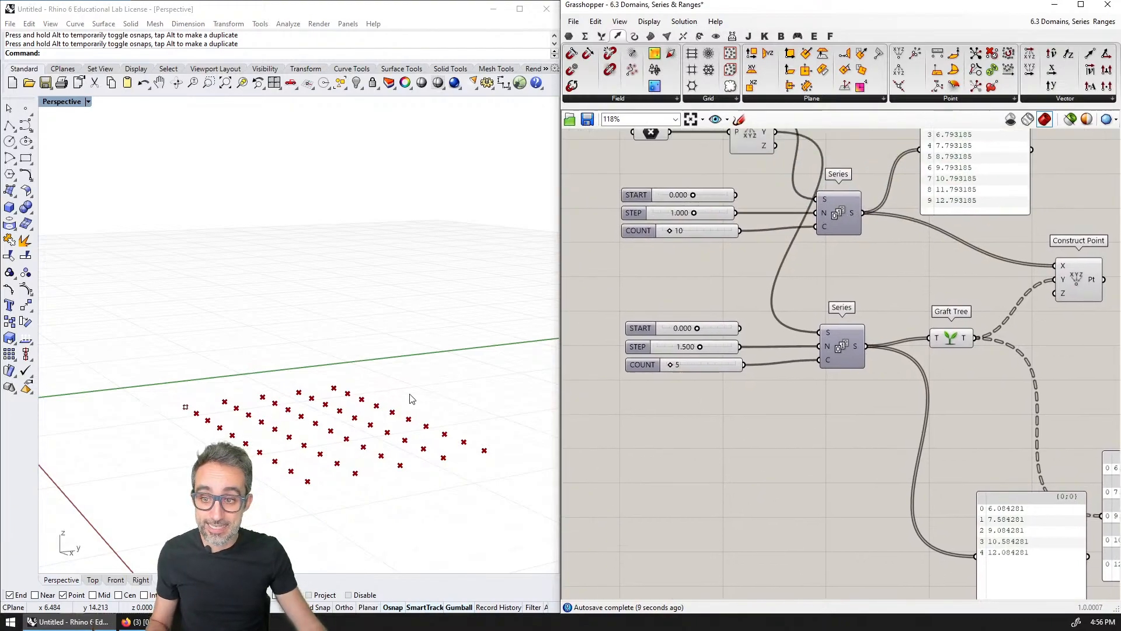
Step: Delete the empty copied panel and rearrange the two remaining lower data panels side by side
{"action": "right_click_drag", "start_coordinate": [410, 394], "coordinate": [414, 364]}
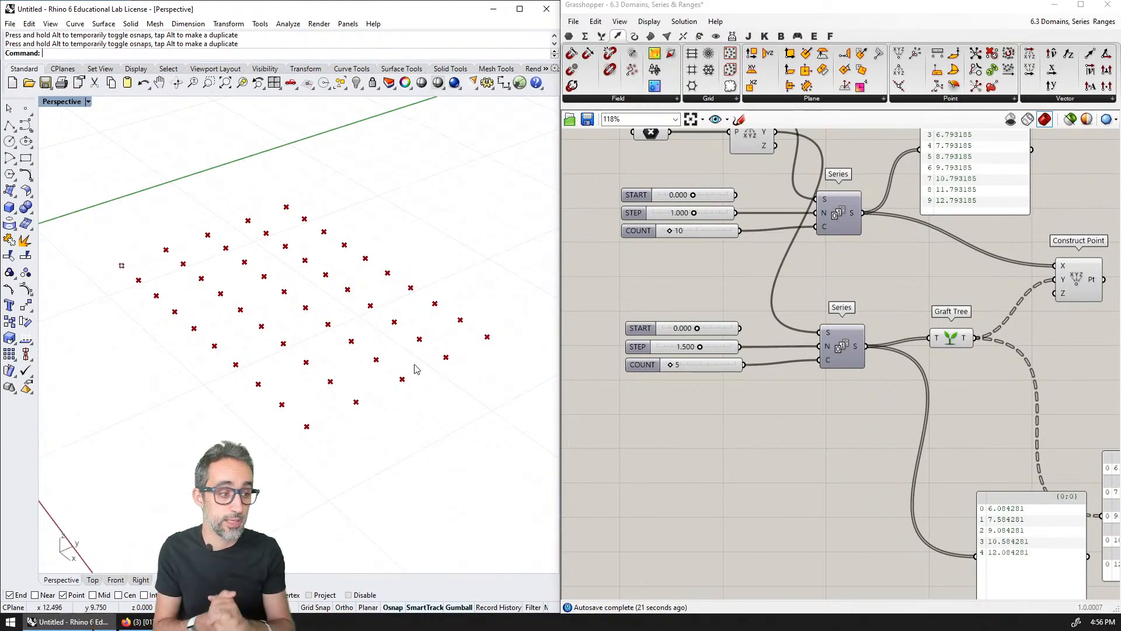
{"action": "scroll", "coordinate": [891, 373], "scroll_direction": "down", "scroll_amount": 3}
{"action": "right_click_drag", "start_coordinate": [890, 369], "coordinate": [842, 353]}
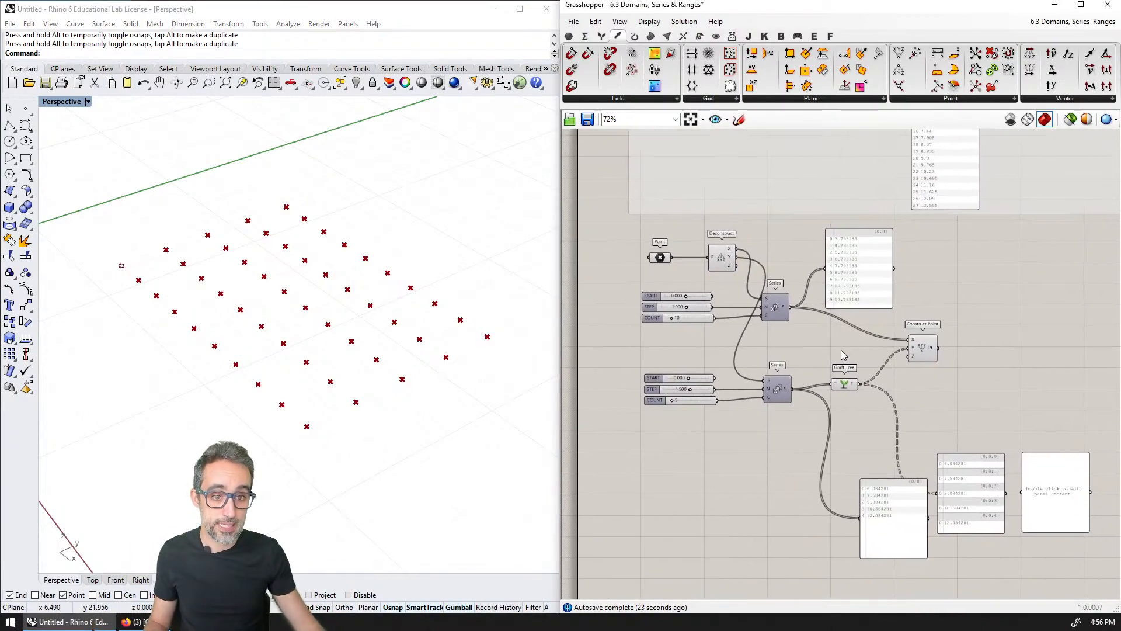
{"action": "scroll", "coordinate": [945, 422], "scroll_direction": "up", "scroll_amount": 1}
{"action": "left_click", "coordinate": [1057, 467]}
{"action": "key", "text": "Delete"}
{"action": "left_click_drag", "start_coordinate": [888, 538], "coordinate": [871, 504]}
{"action": "left_click_drag", "start_coordinate": [975, 502], "coordinate": [969, 494]}
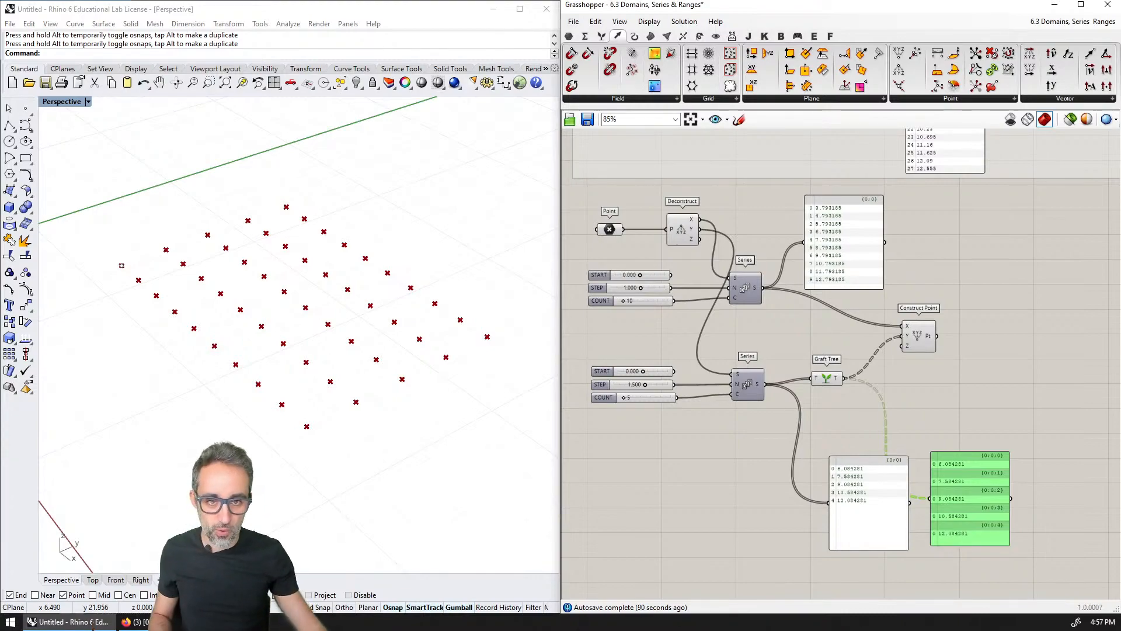
Step: Save the Grasshopper definition, and save the Rhino model as 6.3 Domains, Series & Ranges in the 2021.05.20 folder
{"action": "left_click", "coordinate": [992, 401]}
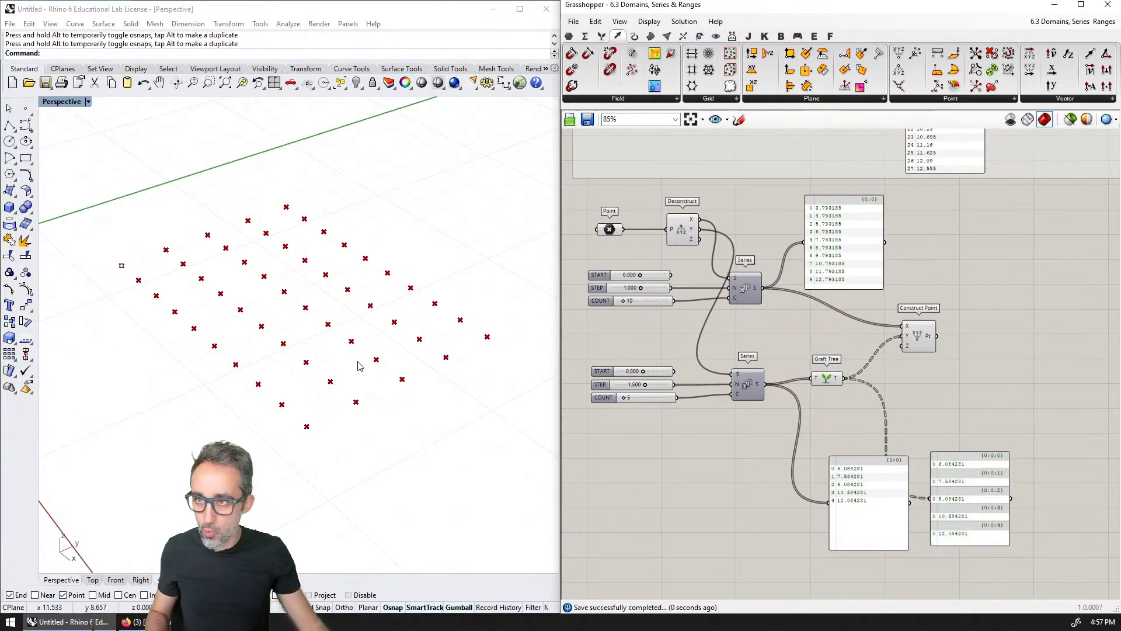
{"action": "left_click", "coordinate": [370, 225]}
{"action": "key", "text": "ctrl+s"}
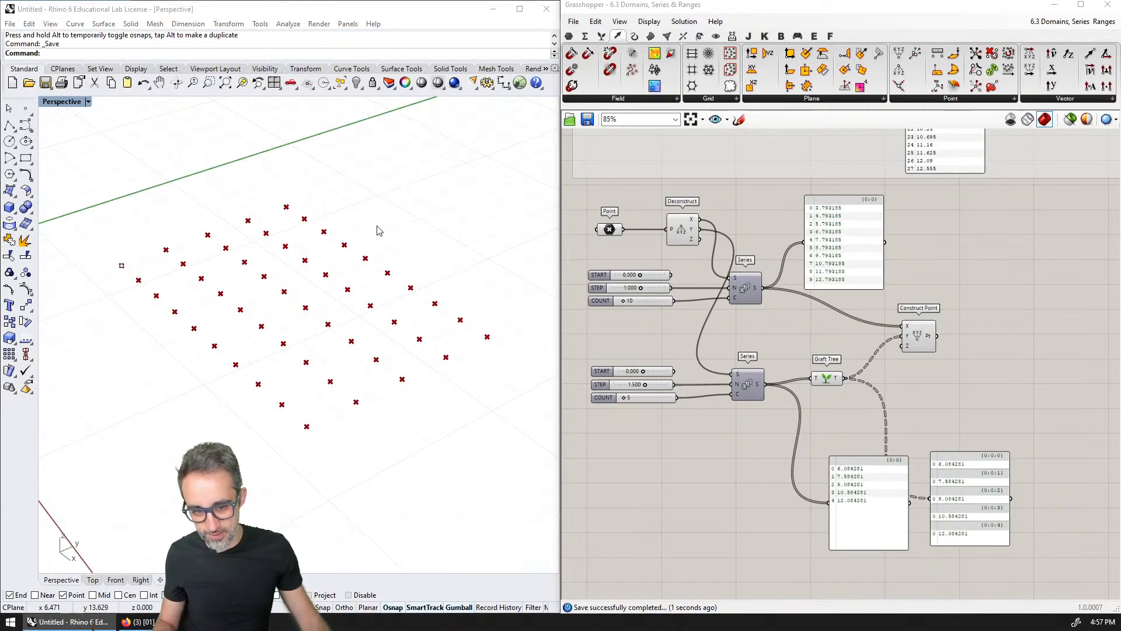
{"action": "type", "text": "6."}
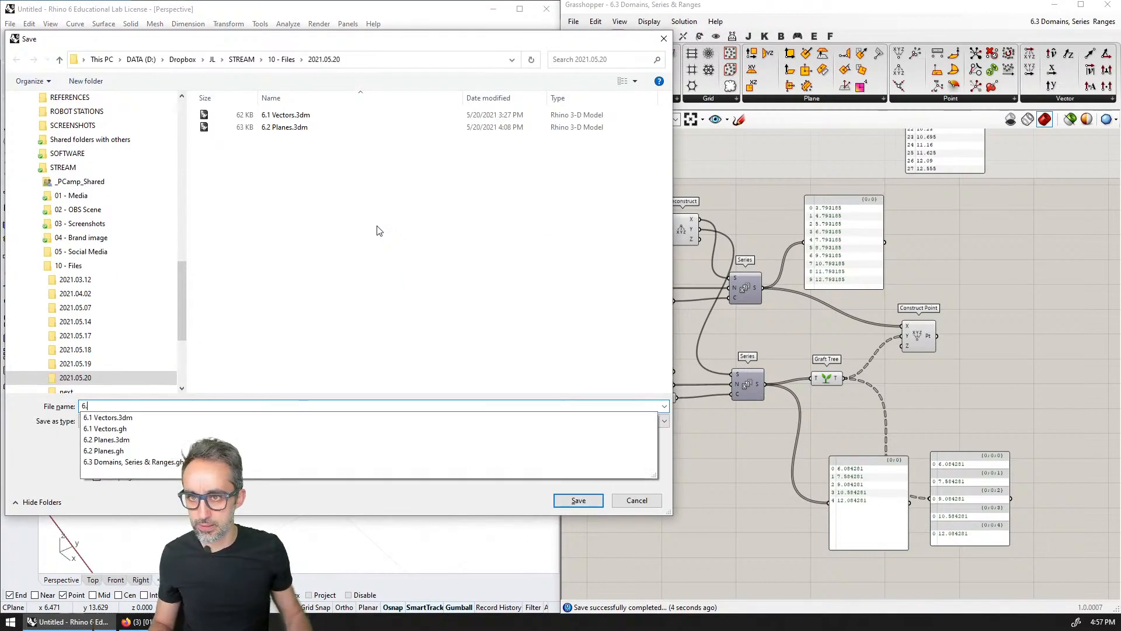
{"action": "type", "text": "3"}
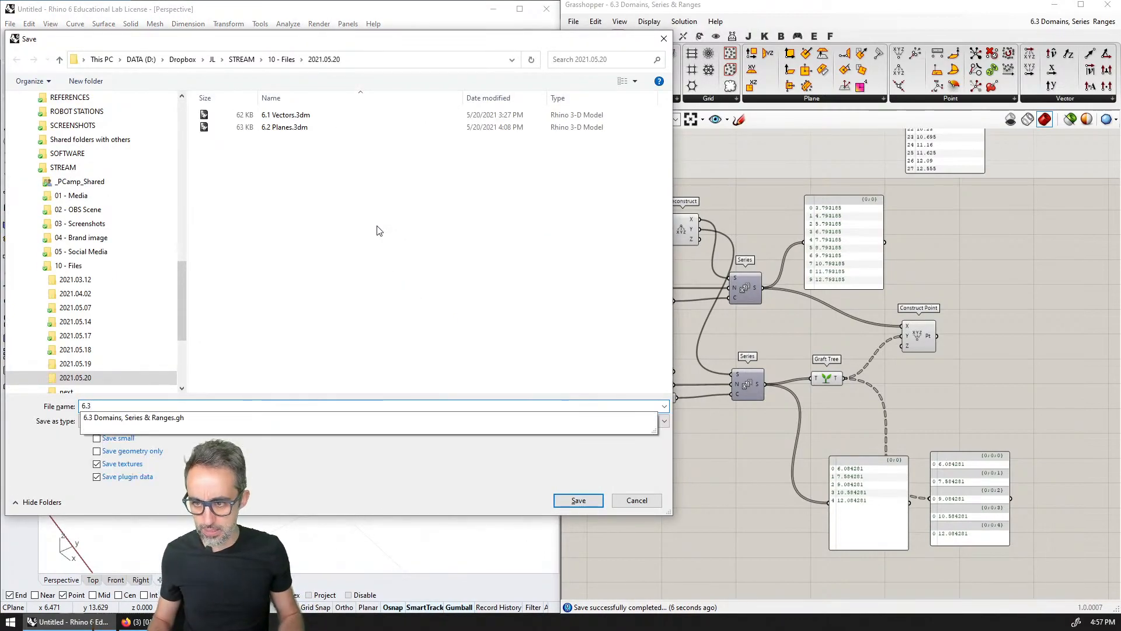
{"action": "key", "text": "Down"}
{"action": "key", "text": "BackSpace"}
{"action": "key", "text": "BackSpace"}
{"action": "key", "text": "BackSpace"}
{"action": "key", "text": "Return"}
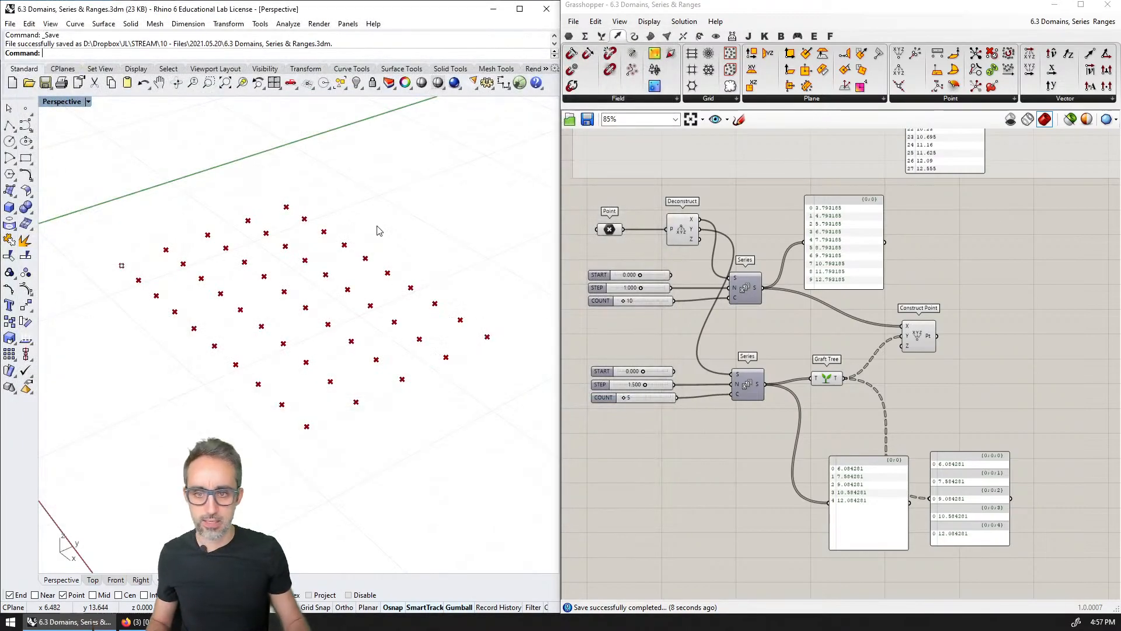